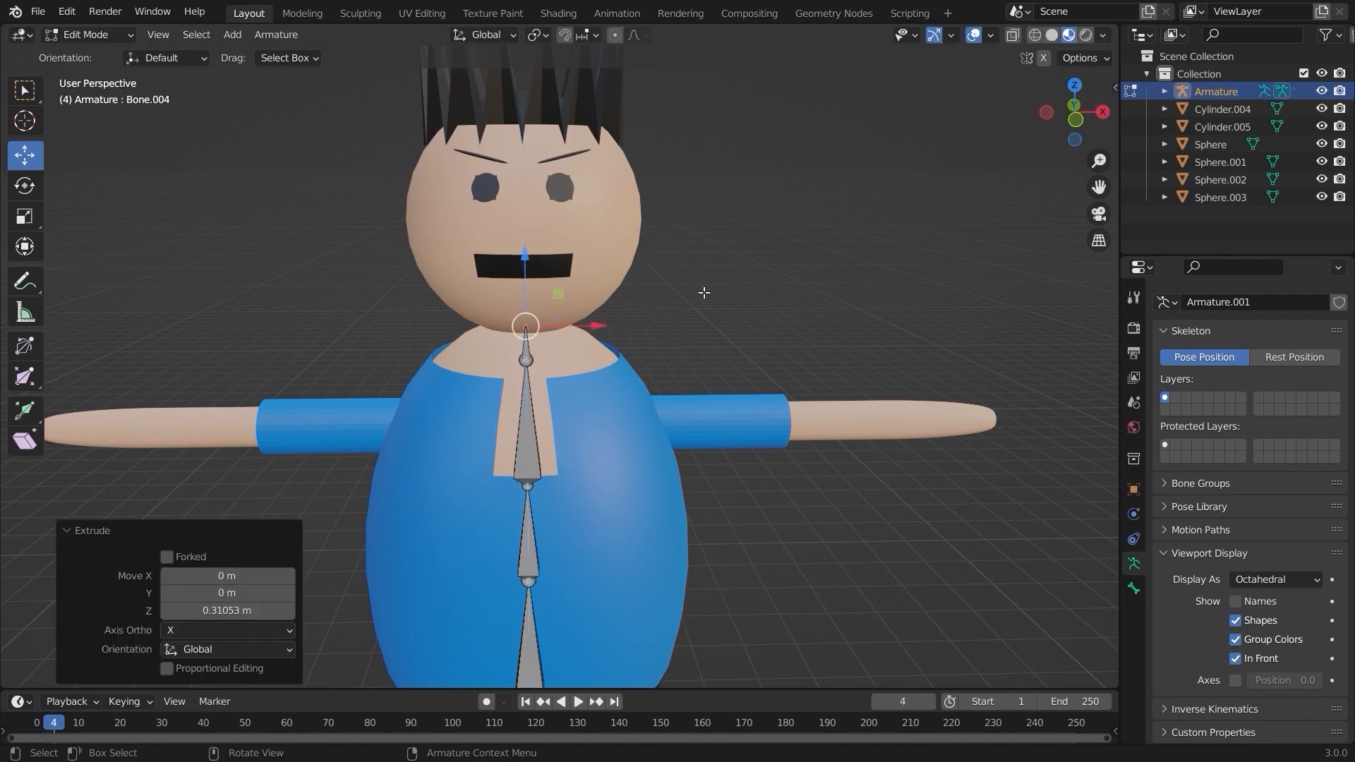
# Extrude a head bone upward along the Z axis from the tip of the neck bone
pyautogui.moveTo(702, 294); pyautogui.dragTo(698, 286, button='middle')
pyautogui.press('e')
pyautogui.press('z')
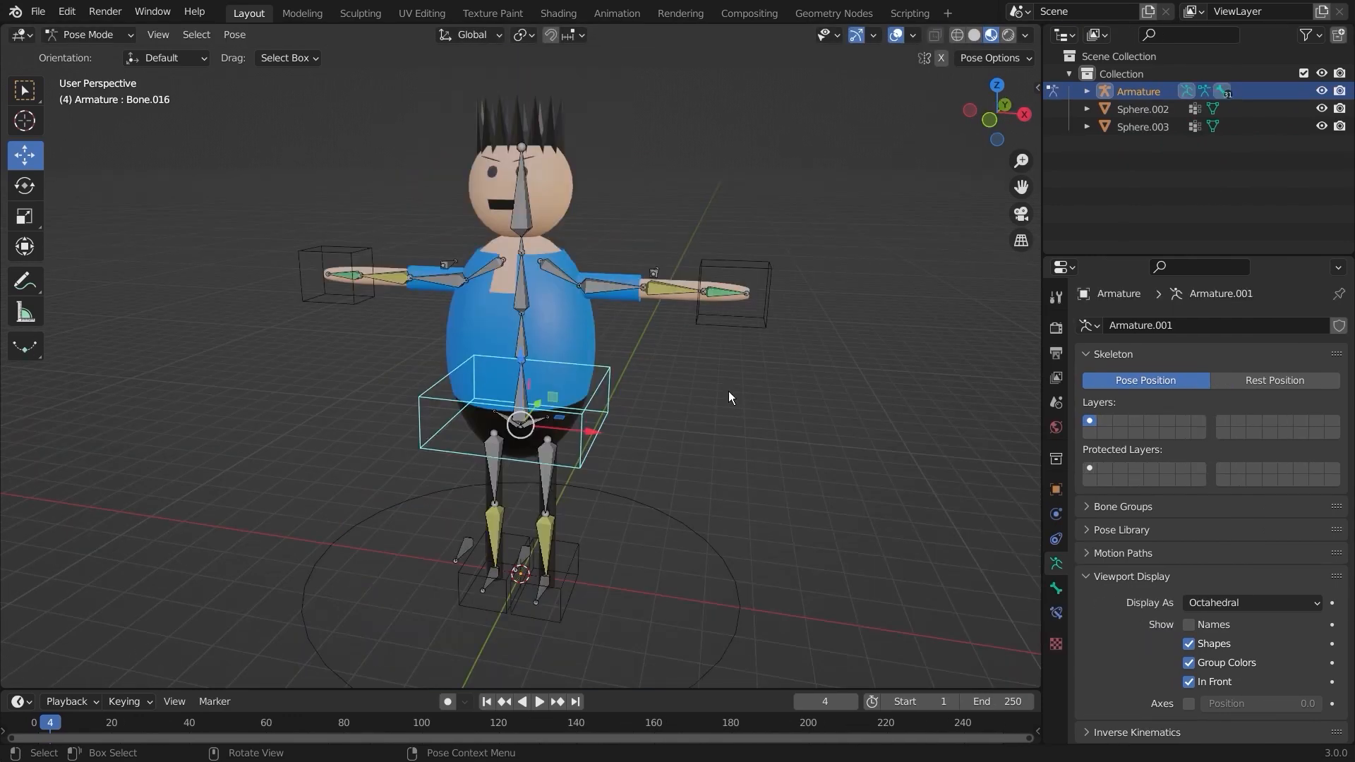
pyautogui.press('g')
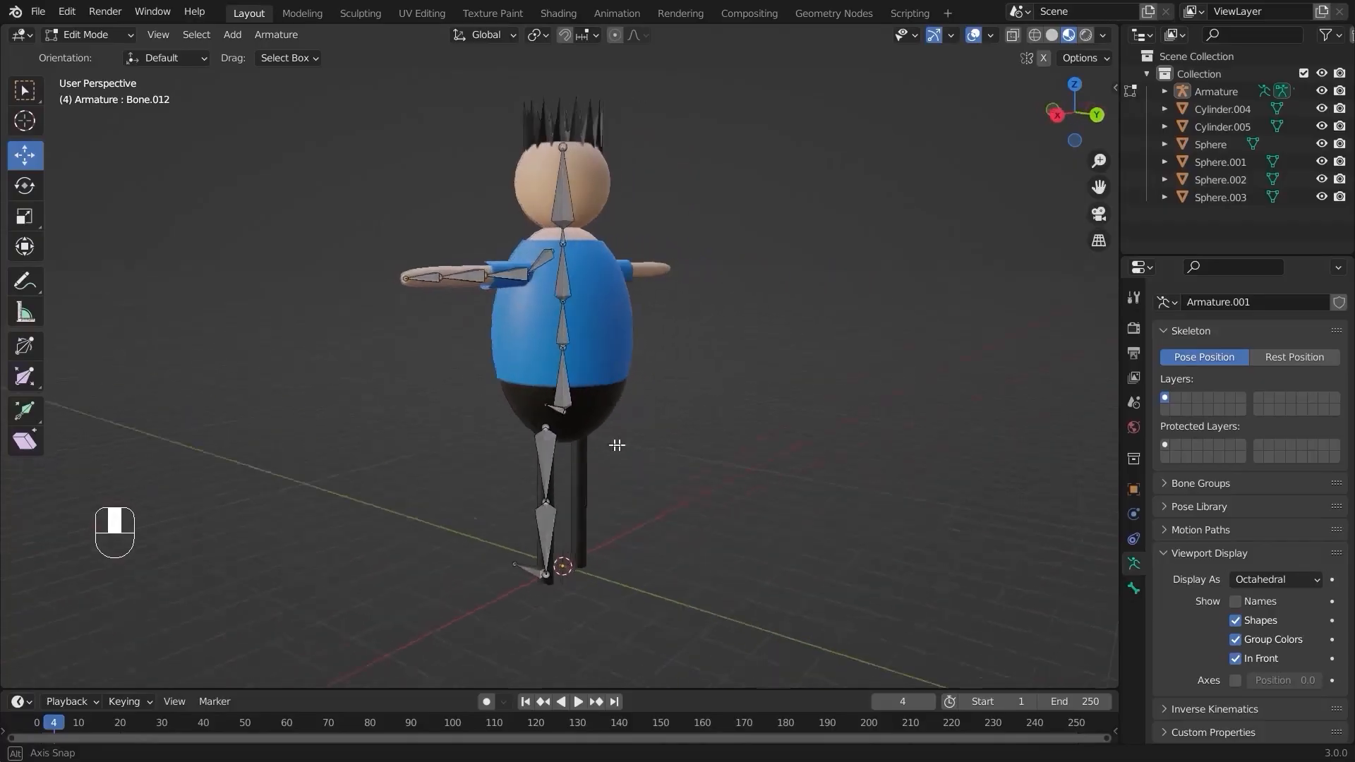
pyautogui.moveTo(617, 447); pyautogui.dragTo(864, 448, button='middle')
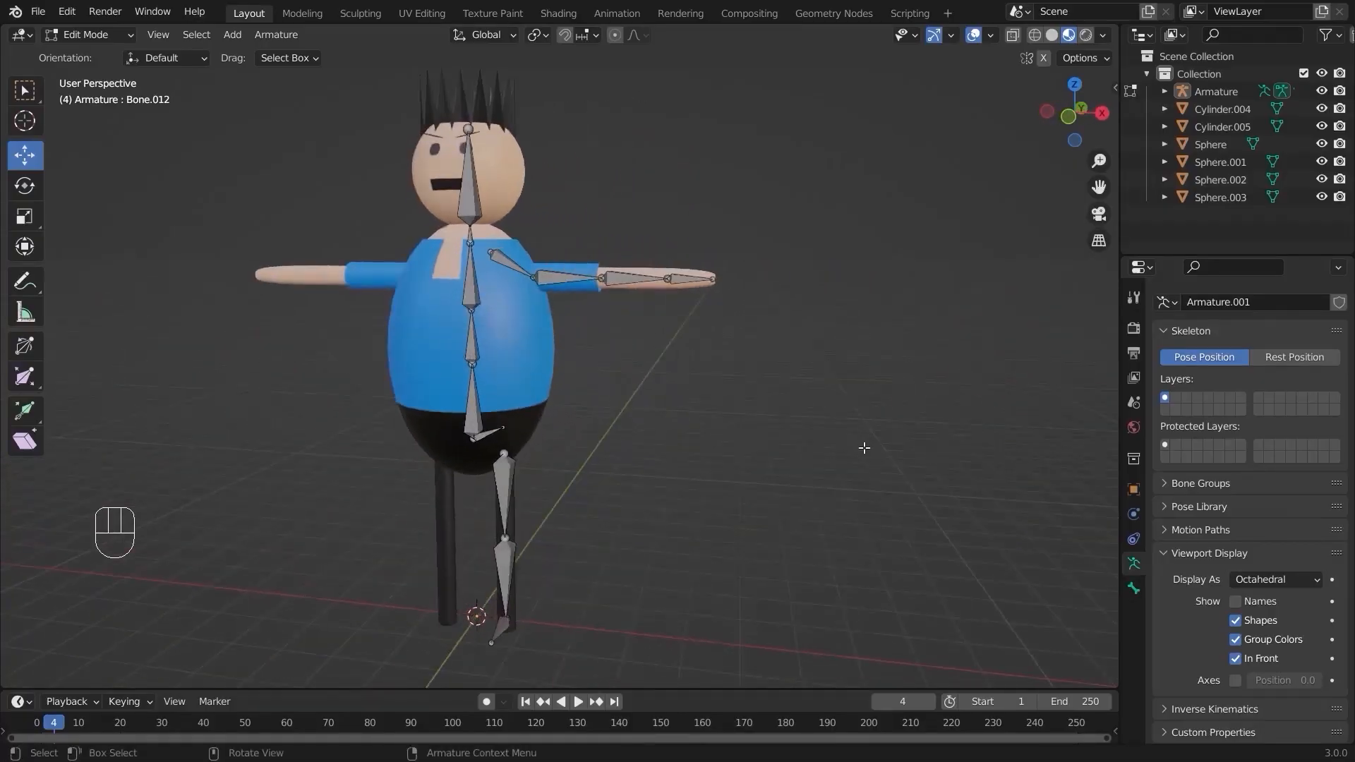
pyautogui.scroll(-2, 528, 280)
pyautogui.moveTo(610, 430); pyautogui.dragTo(650, 421, button='middle')
pyautogui.scroll(1, 381, 309)
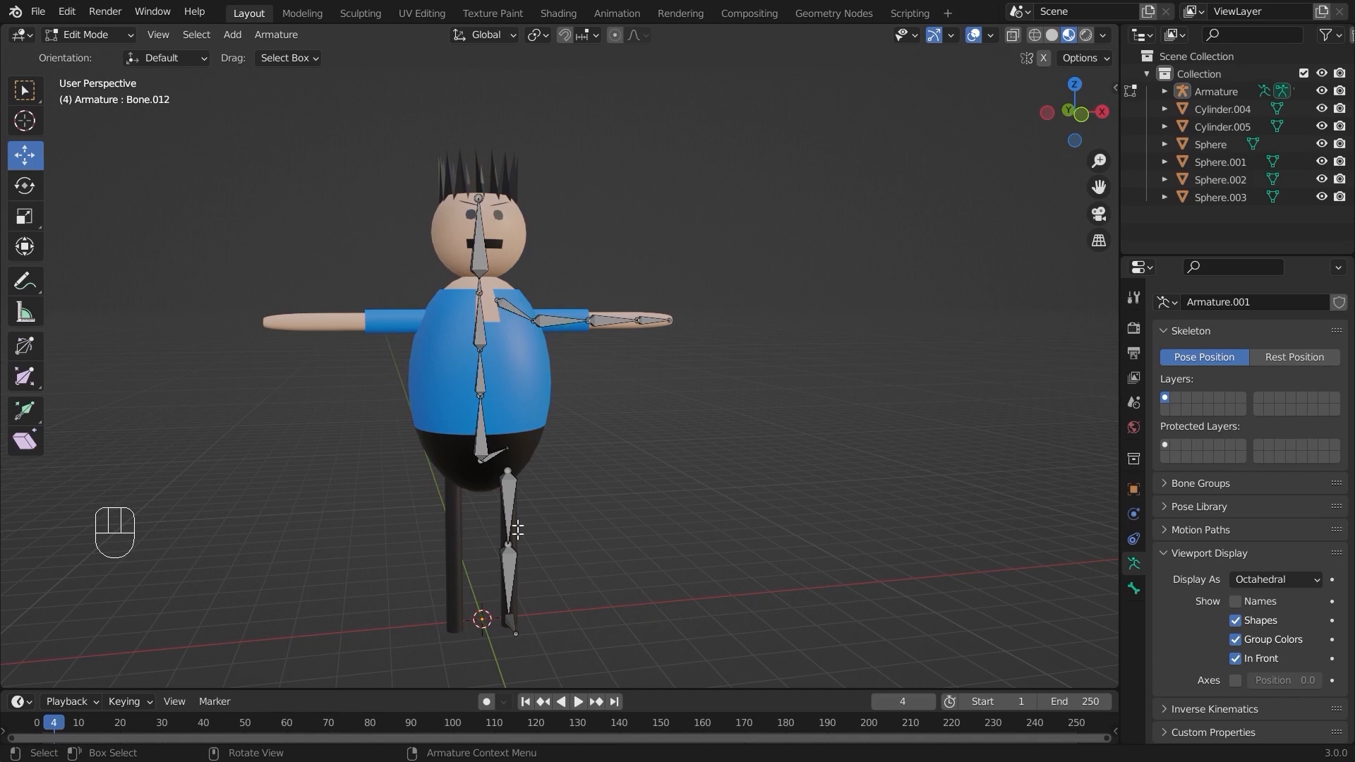
pyautogui.moveTo(738, 438); pyautogui.dragTo(612, 443, button='middle')
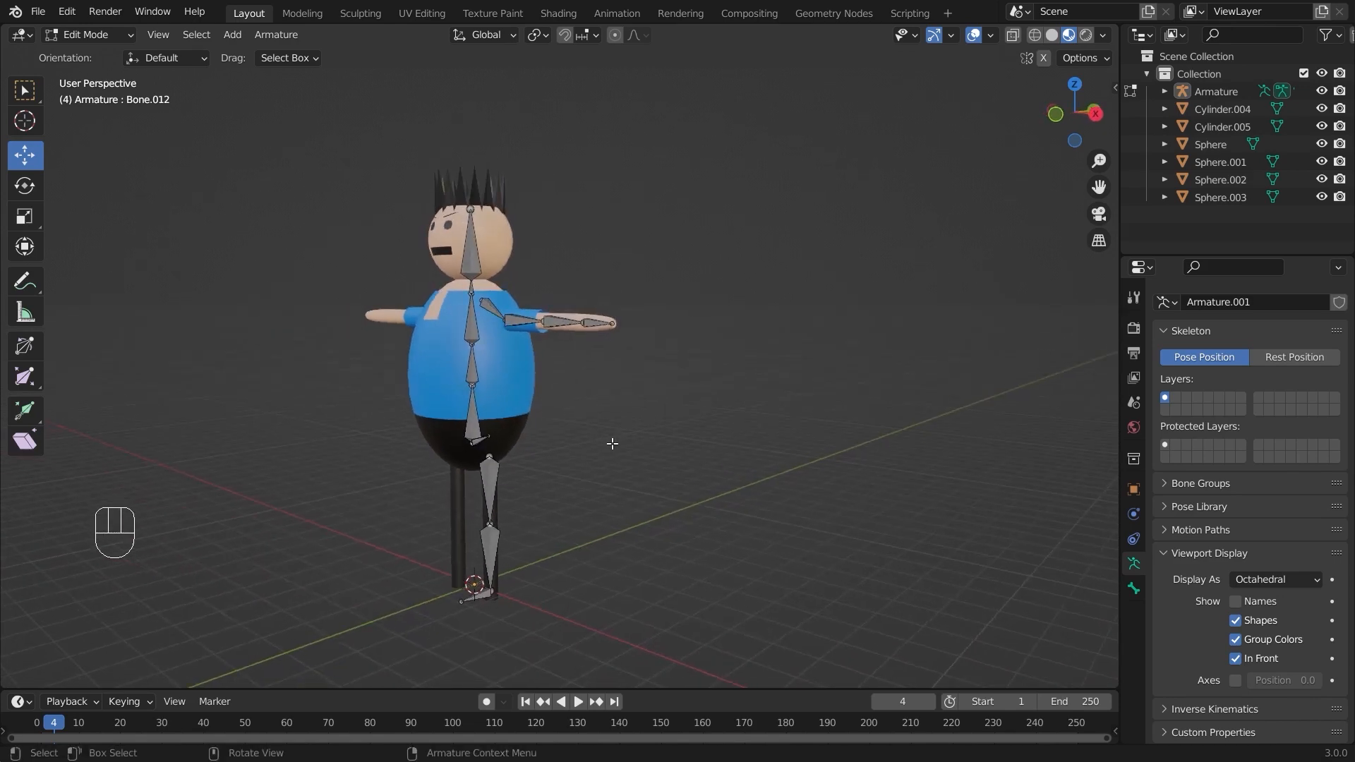
pyautogui.moveTo(728, 278); pyautogui.dragTo(811, 315, button='middle')
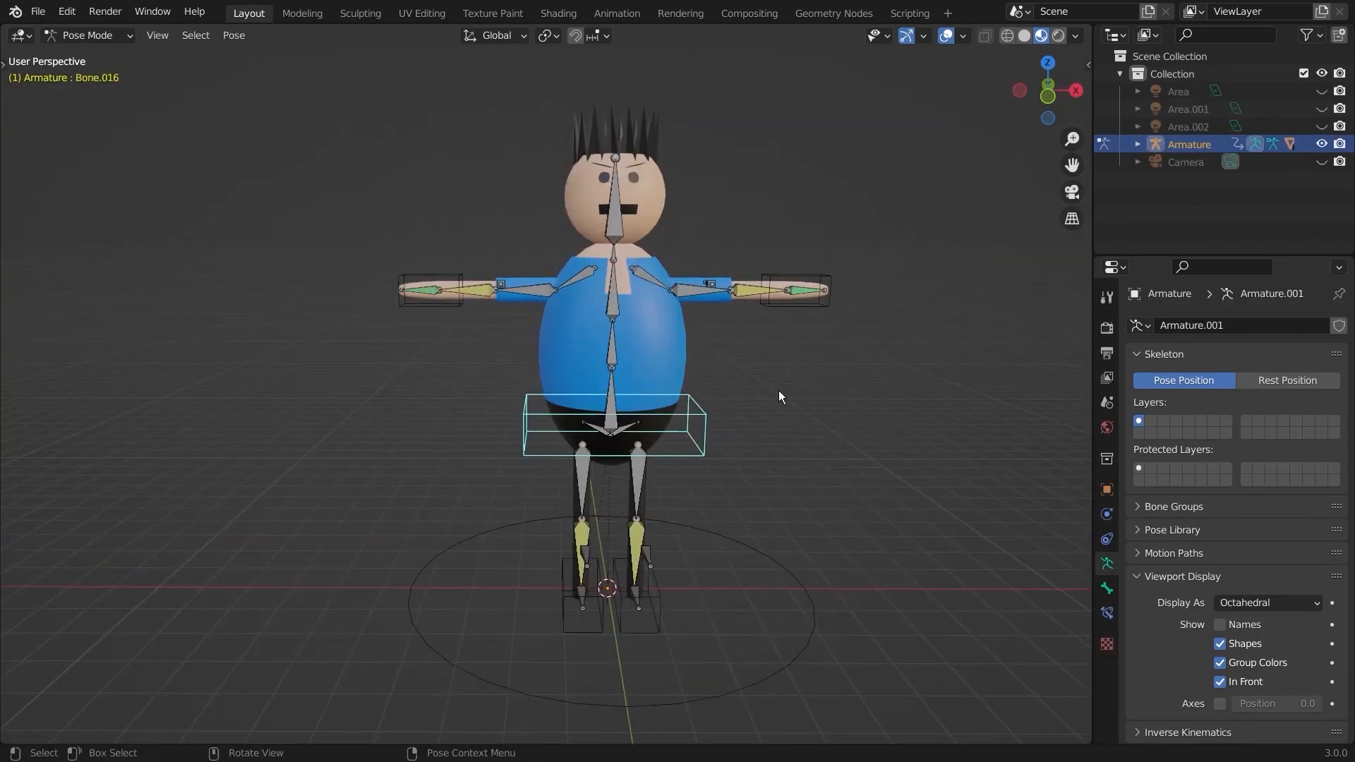
# Rotate the hip controller and raise the left hand controller of the finished rig
pyautogui.press('r')
pyautogui.press('Escape')
pyautogui.click(829, 308)
pyautogui.press('g')
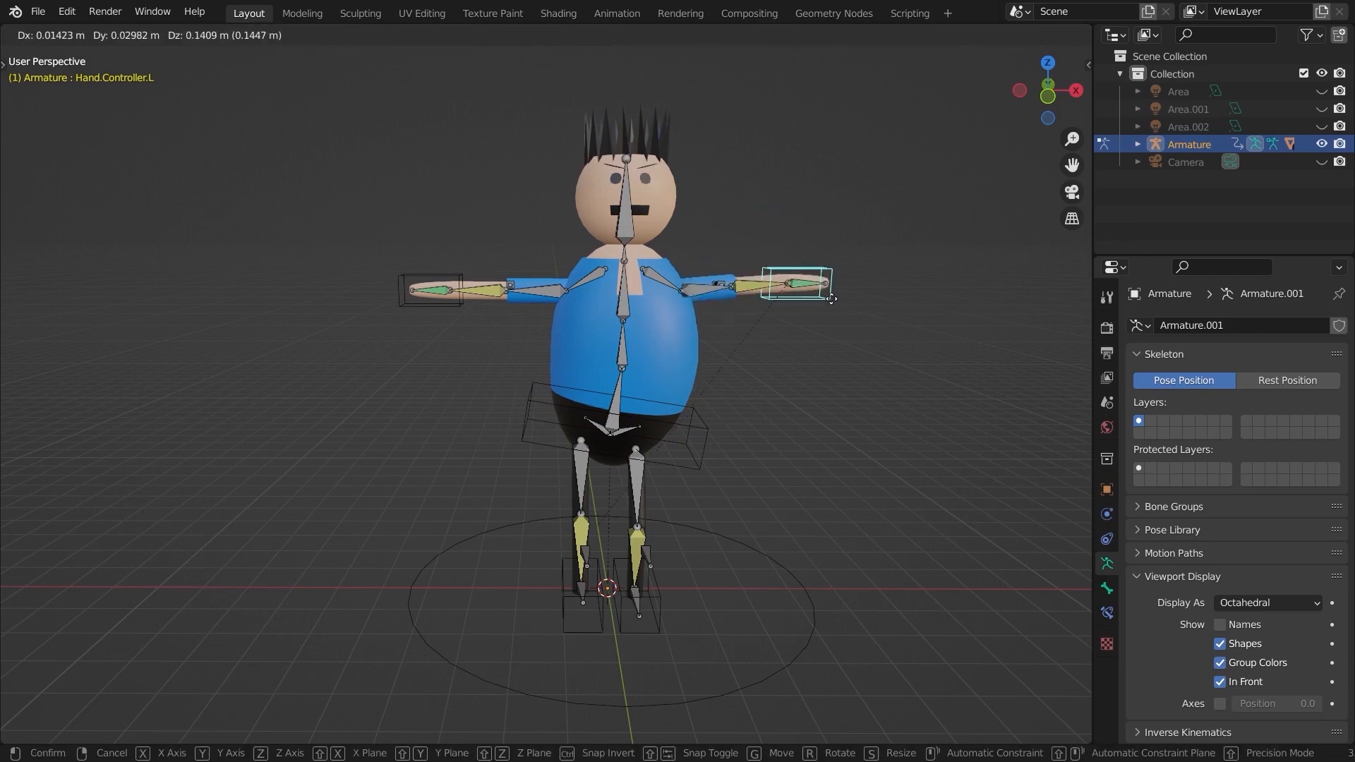
pyautogui.click(833, 279)
# Reposition the left leg controller and shift the hip controller to pose the finished rig
pyautogui.click(646, 607)
pyautogui.press('g')
pyautogui.click(757, 582)
pyautogui.moveTo(757, 582); pyautogui.dragTo(589, 540, button='middle')
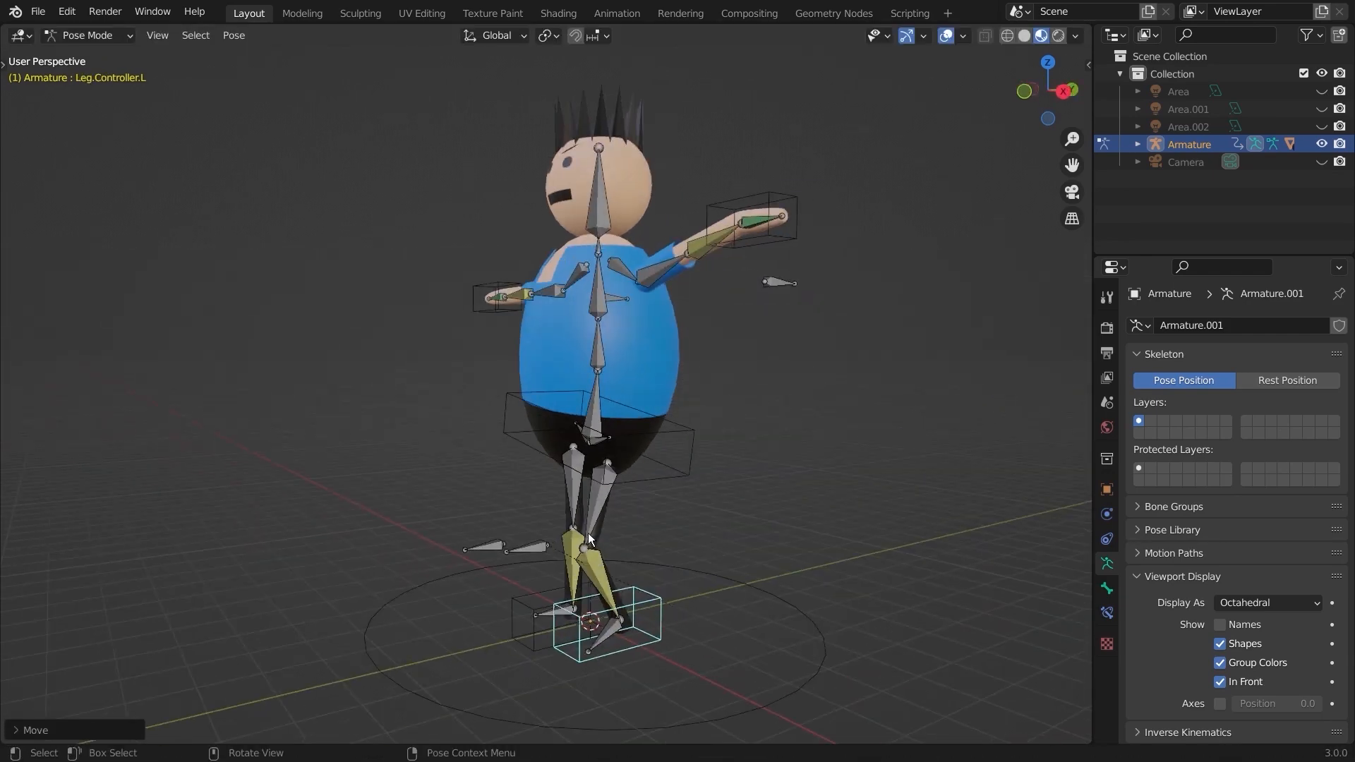
pyautogui.click(696, 441)
pyautogui.press('g')
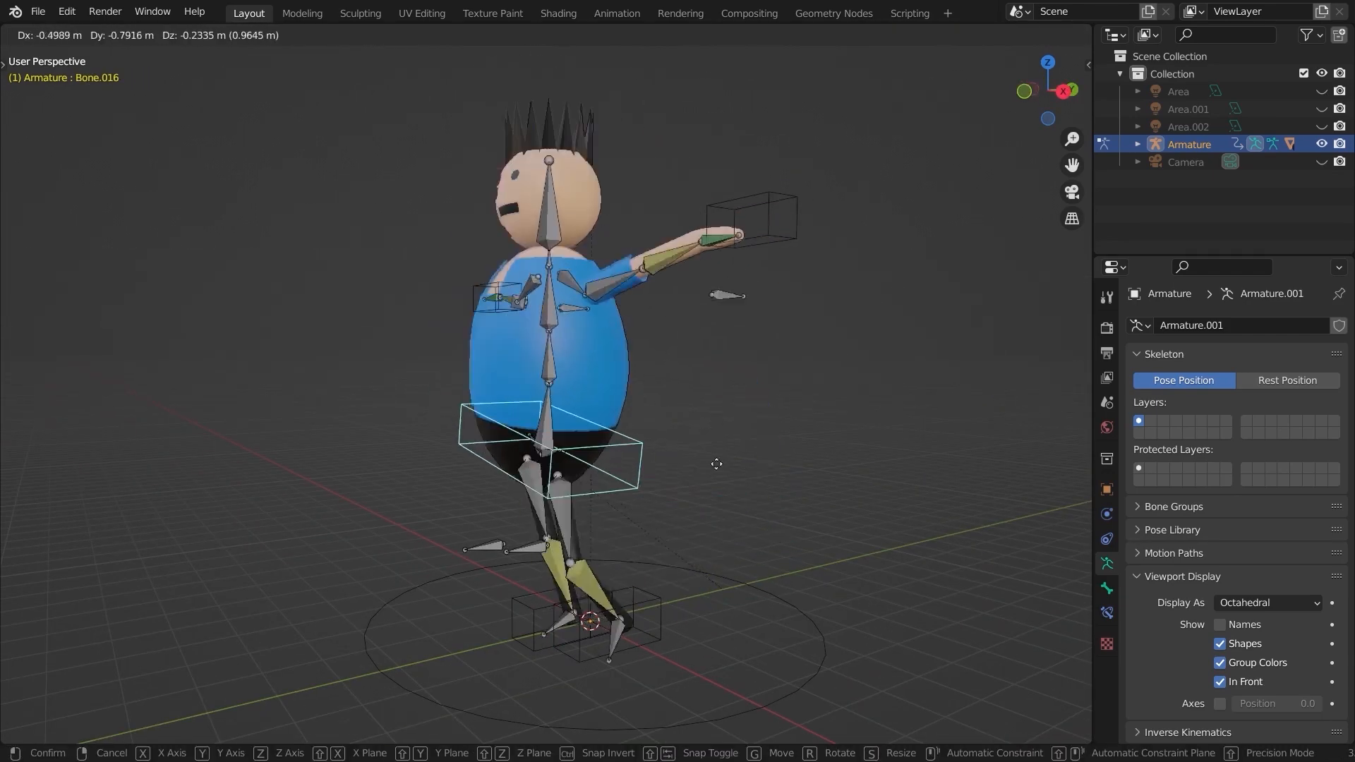
pyautogui.click(792, 490)
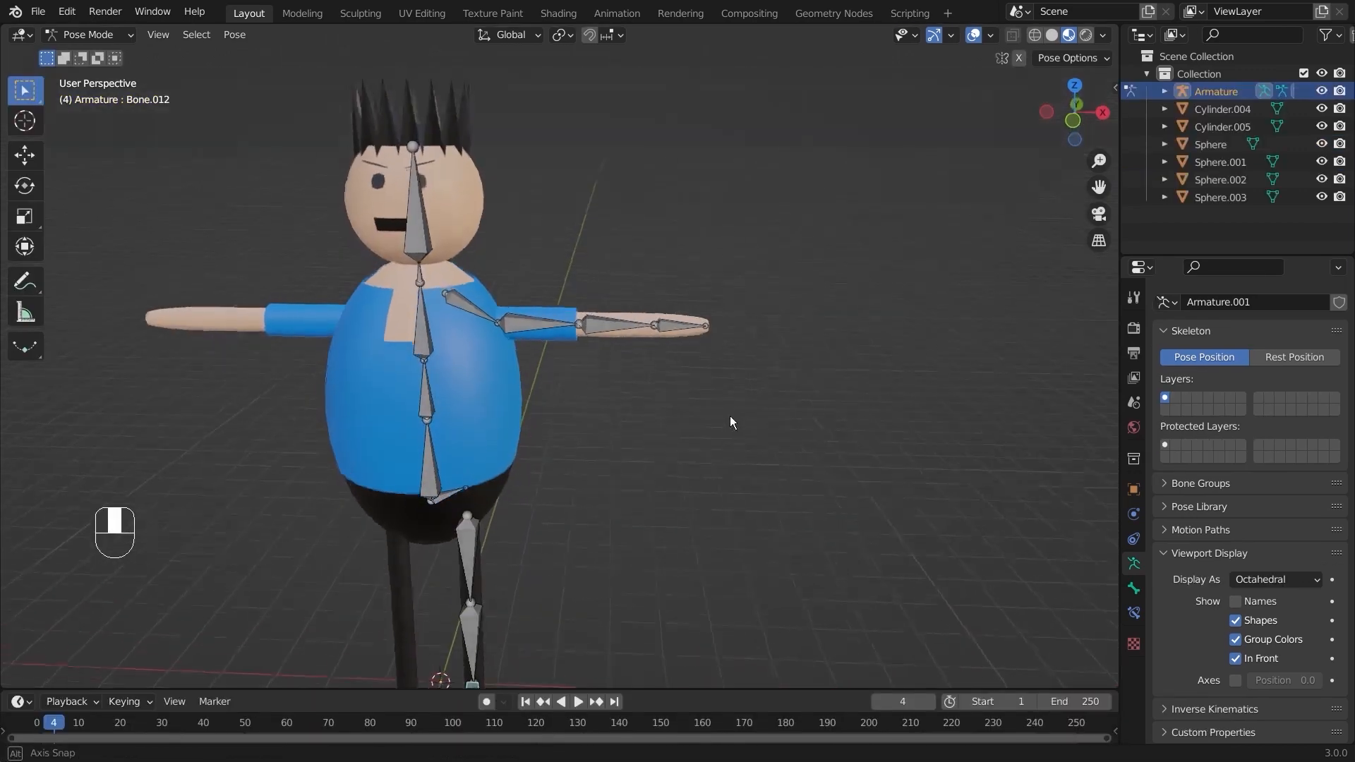
# Clear the bone selection and switch the armature from Pose Mode to Edit Mode
pyautogui.click(701, 425)
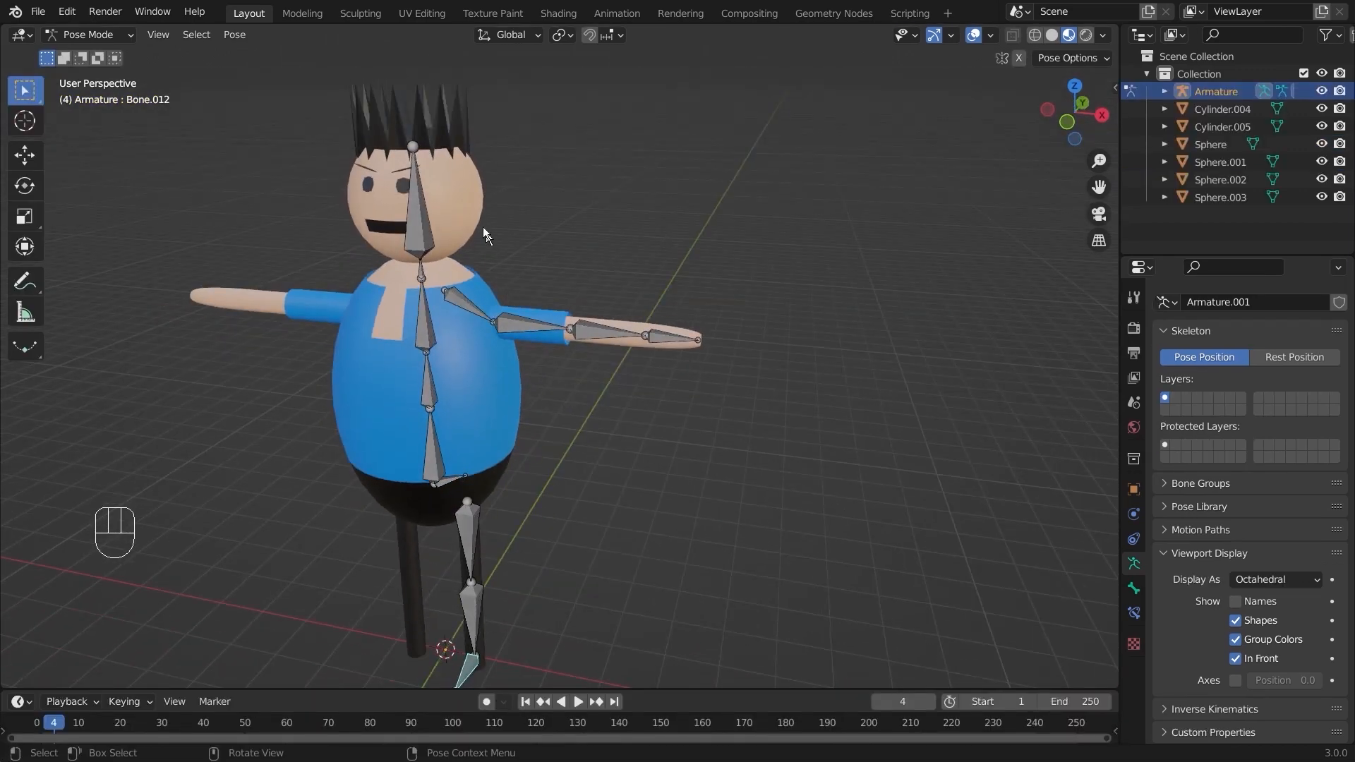
pyautogui.click(689, 344)
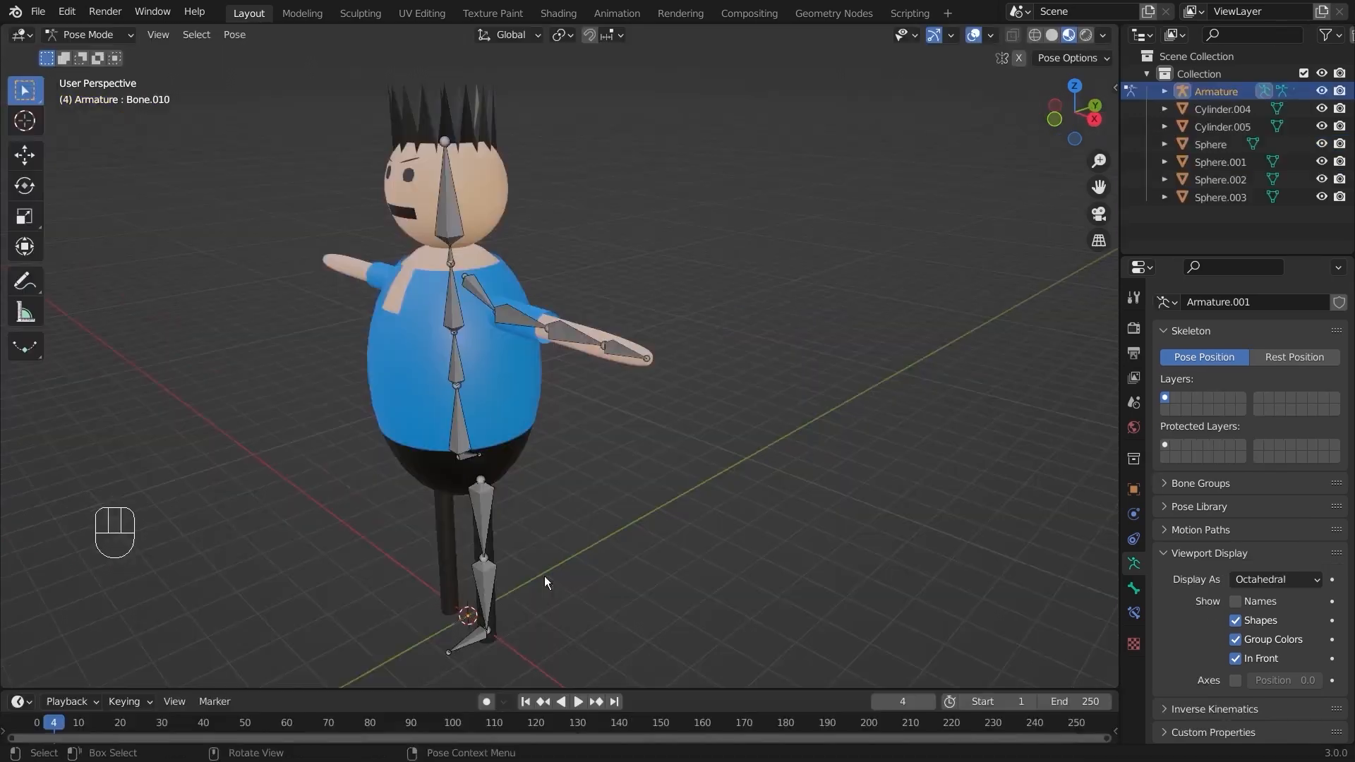
pyautogui.moveTo(544, 576); pyautogui.dragTo(477, 573, button='middle')
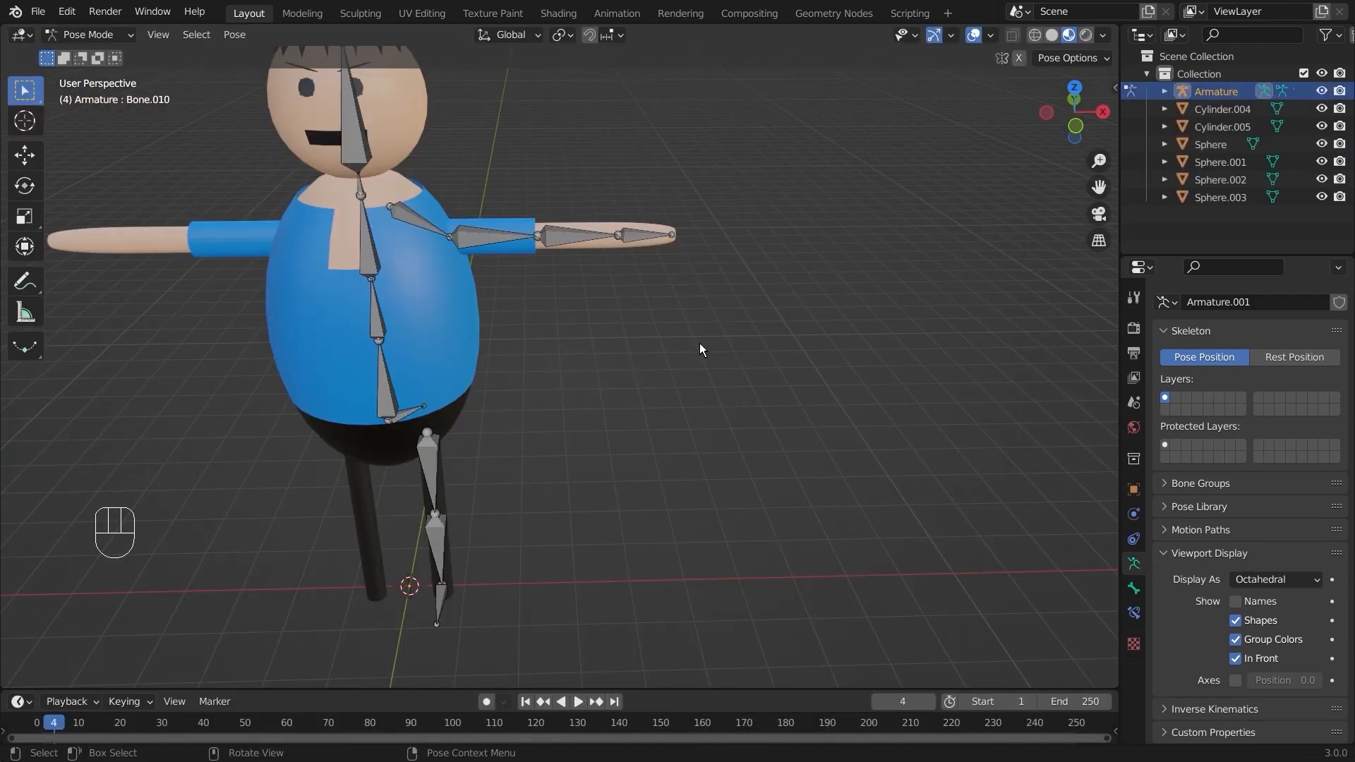
pyautogui.moveTo(704, 340); pyautogui.dragTo(758, 264, button='middle')
pyautogui.click(88, 35)
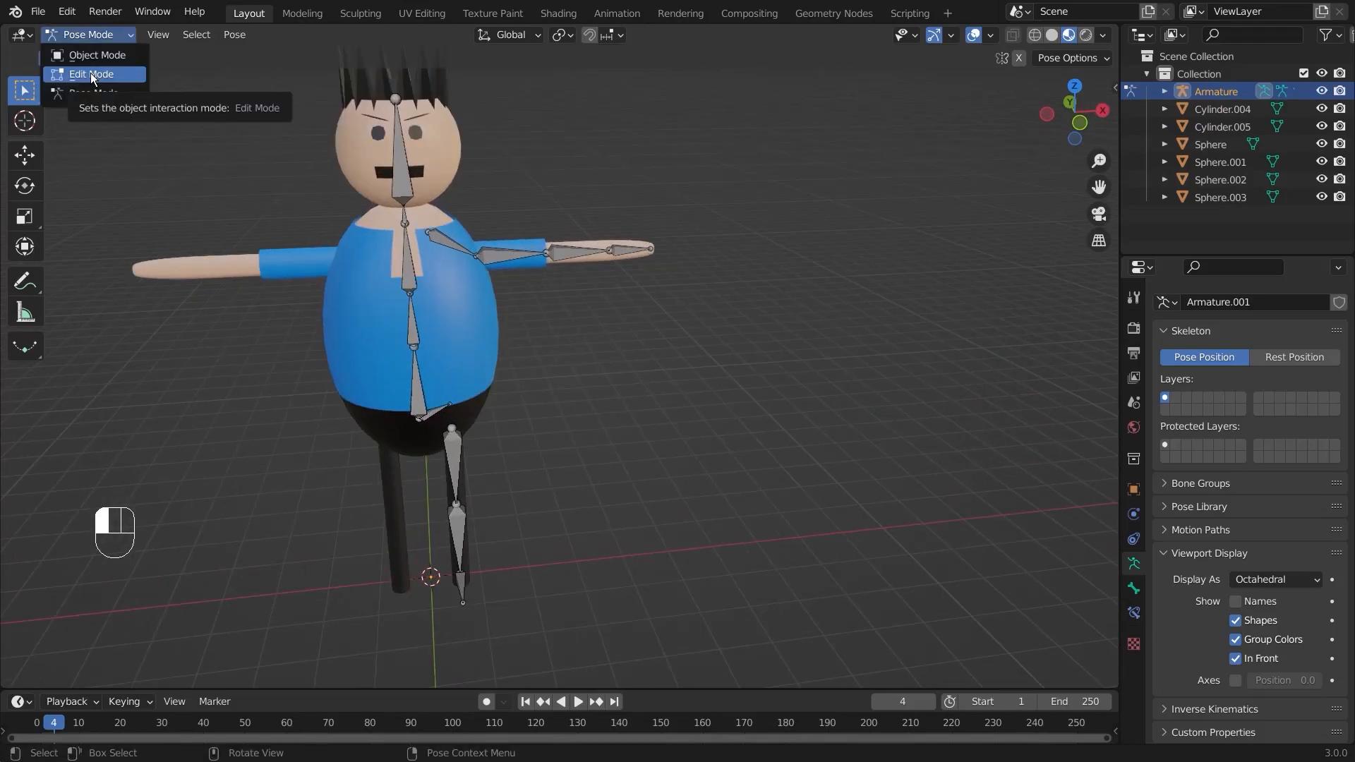
pyautogui.click(90, 73)
# Extrude a bone about 1.35 m backward along the Y axis from the left ankle joint
pyautogui.moveTo(702, 375); pyautogui.dragTo(518, 419, button='middle')
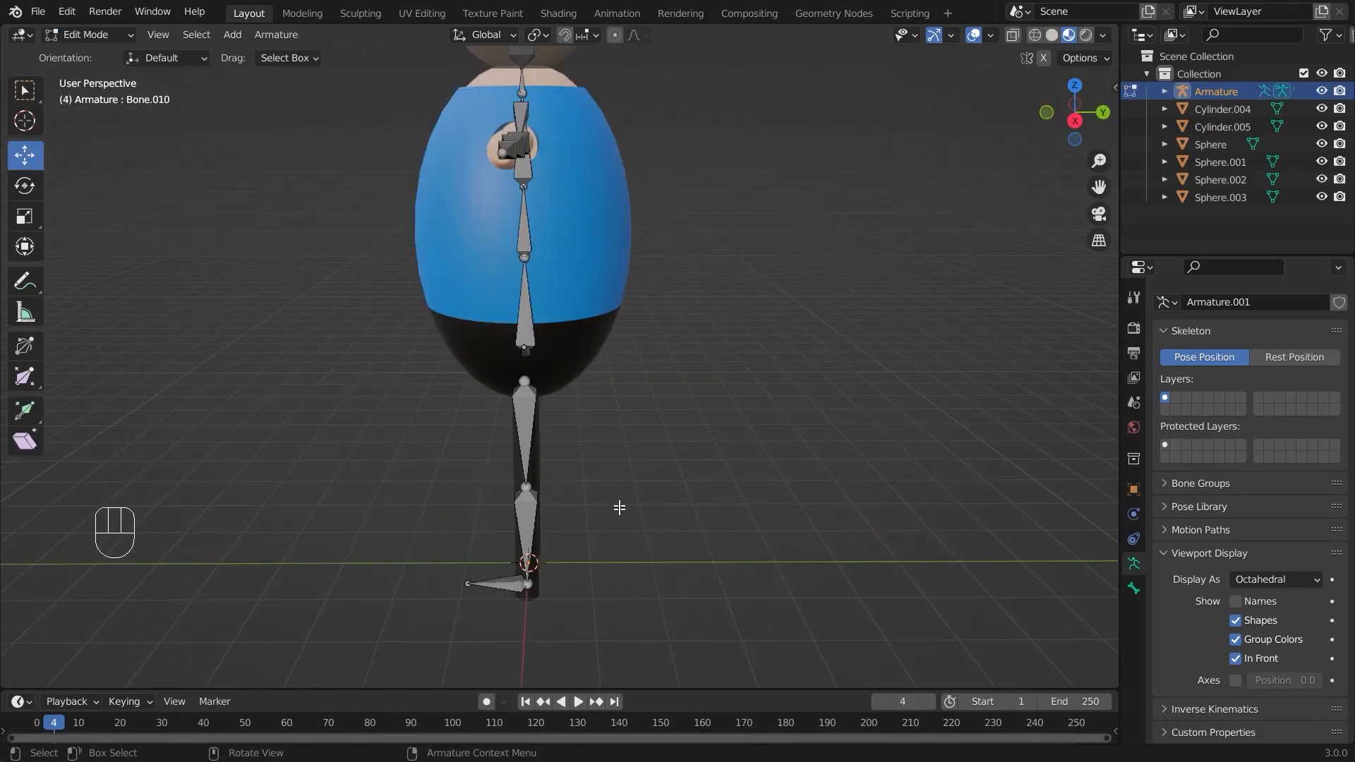
pyautogui.keyDown('shift'); pyautogui.moveTo(569, 565); pyautogui.dragTo(480, 534, button='middle'); pyautogui.keyUp('shift')
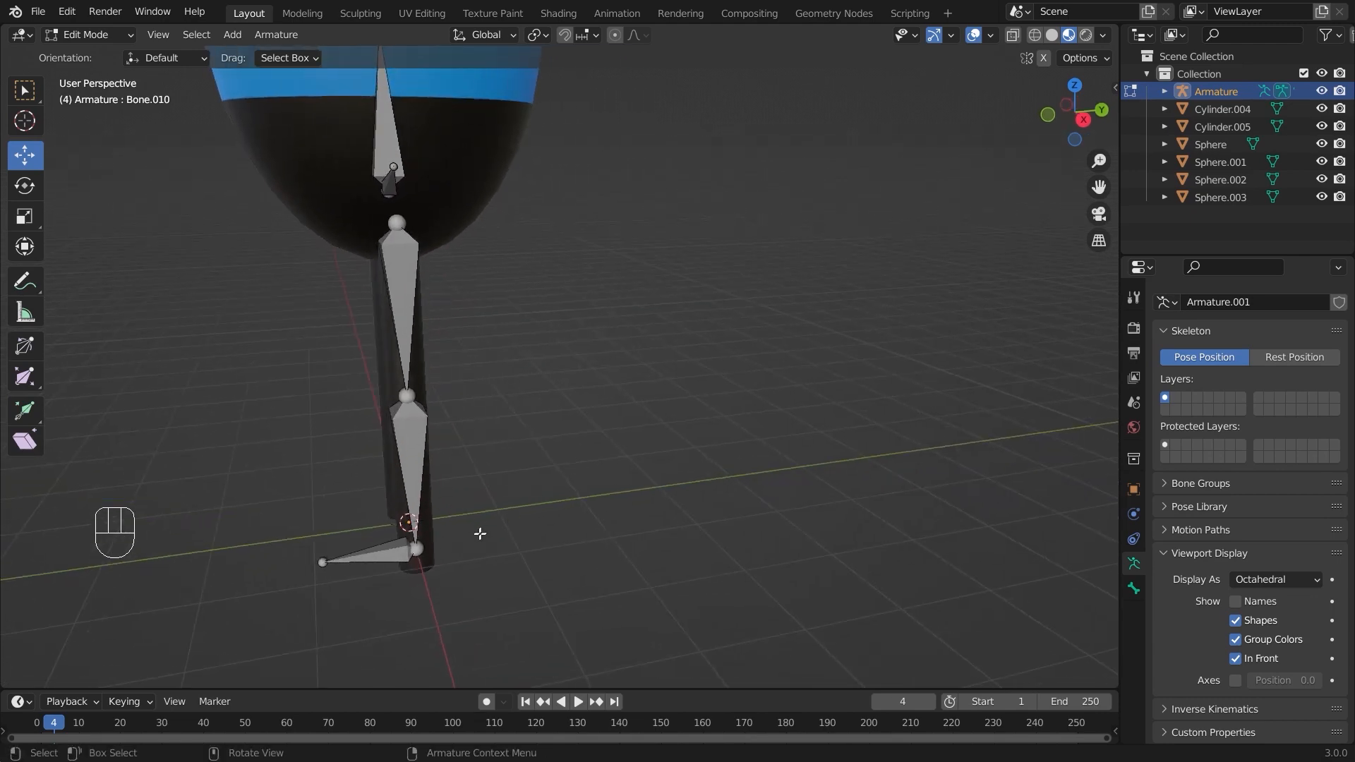
pyautogui.click(417, 549)
pyautogui.press('e')
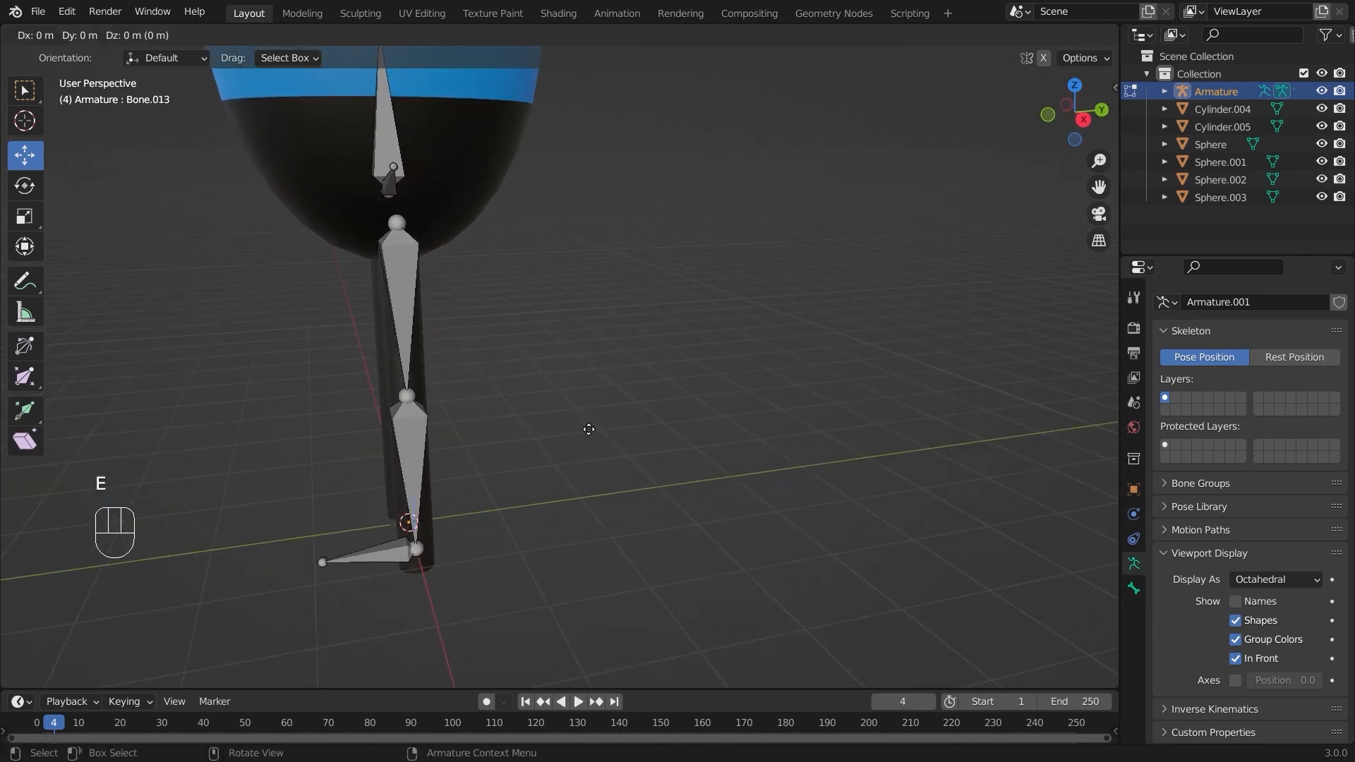
pyautogui.press('y')
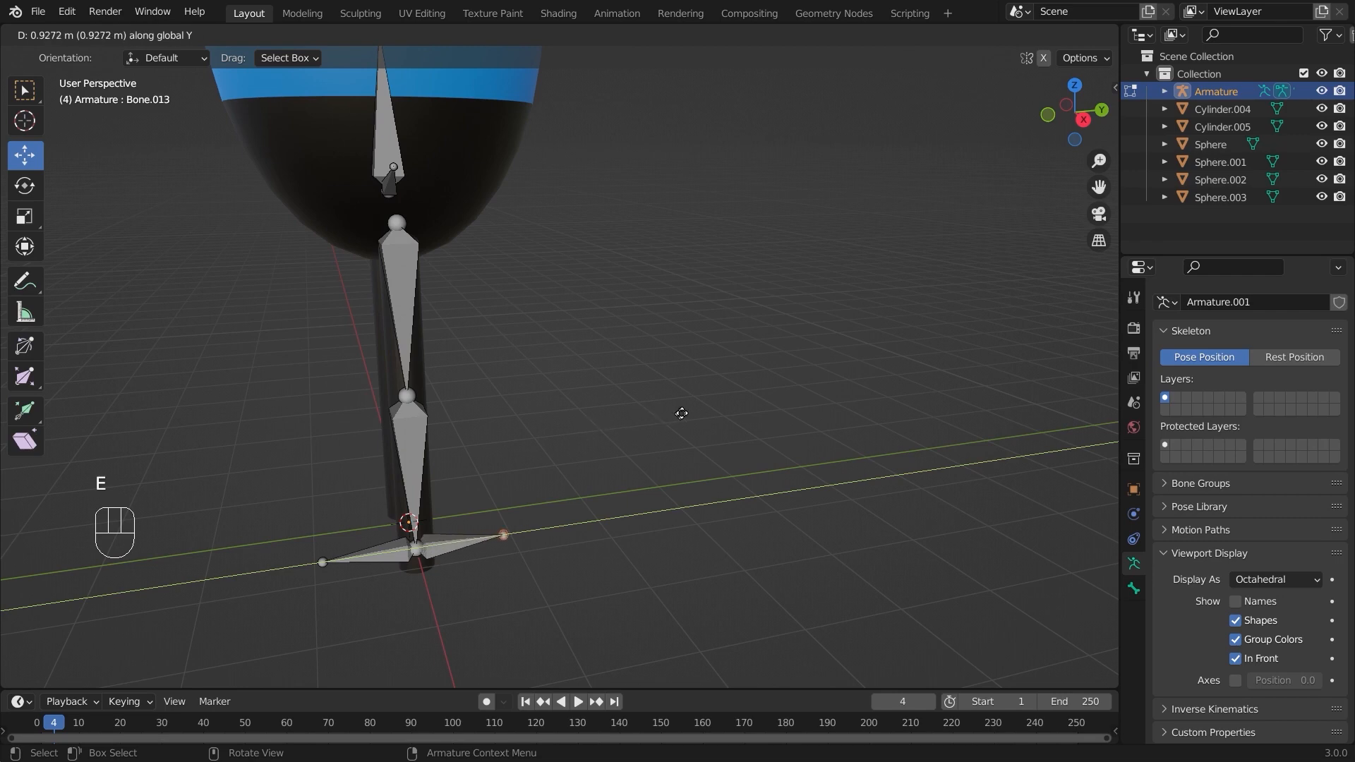
pyautogui.click(712, 400)
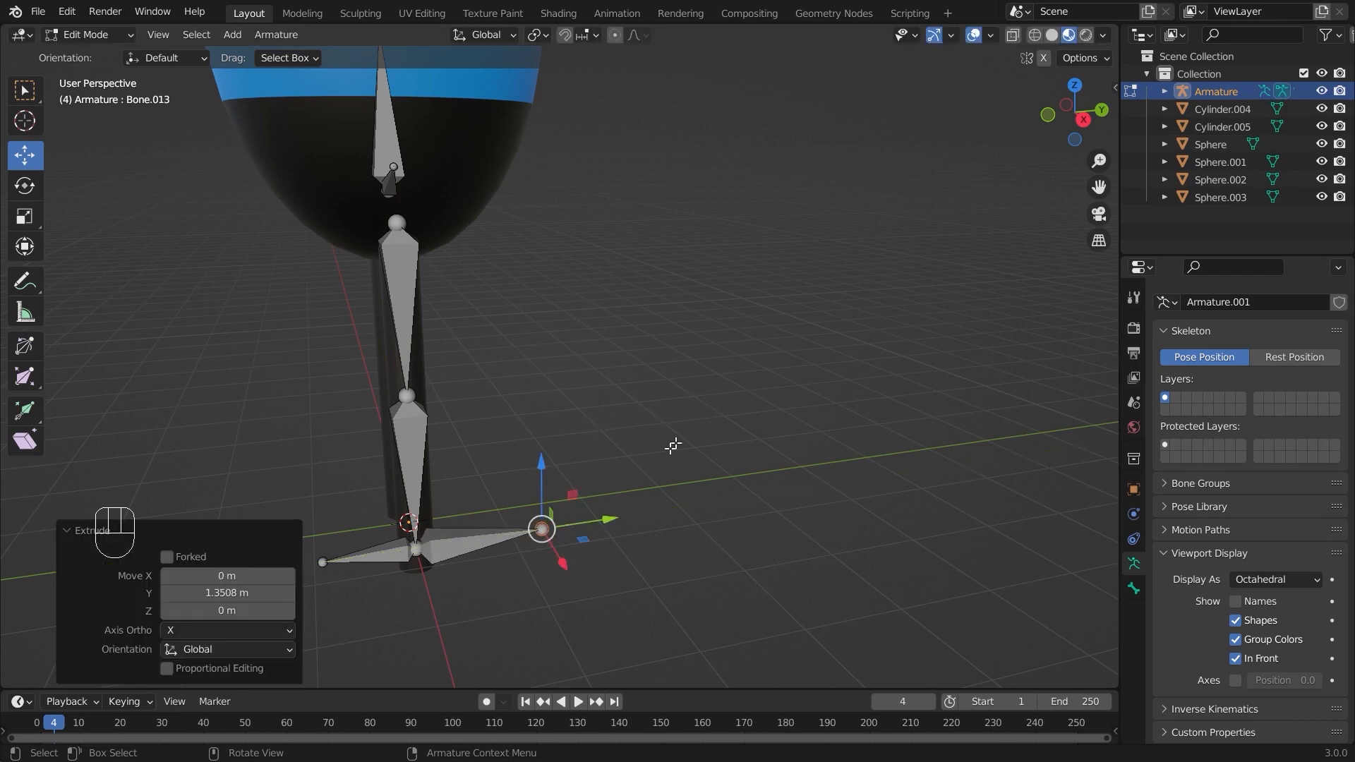
pyautogui.moveTo(740, 561); pyautogui.dragTo(582, 487, button='middle')
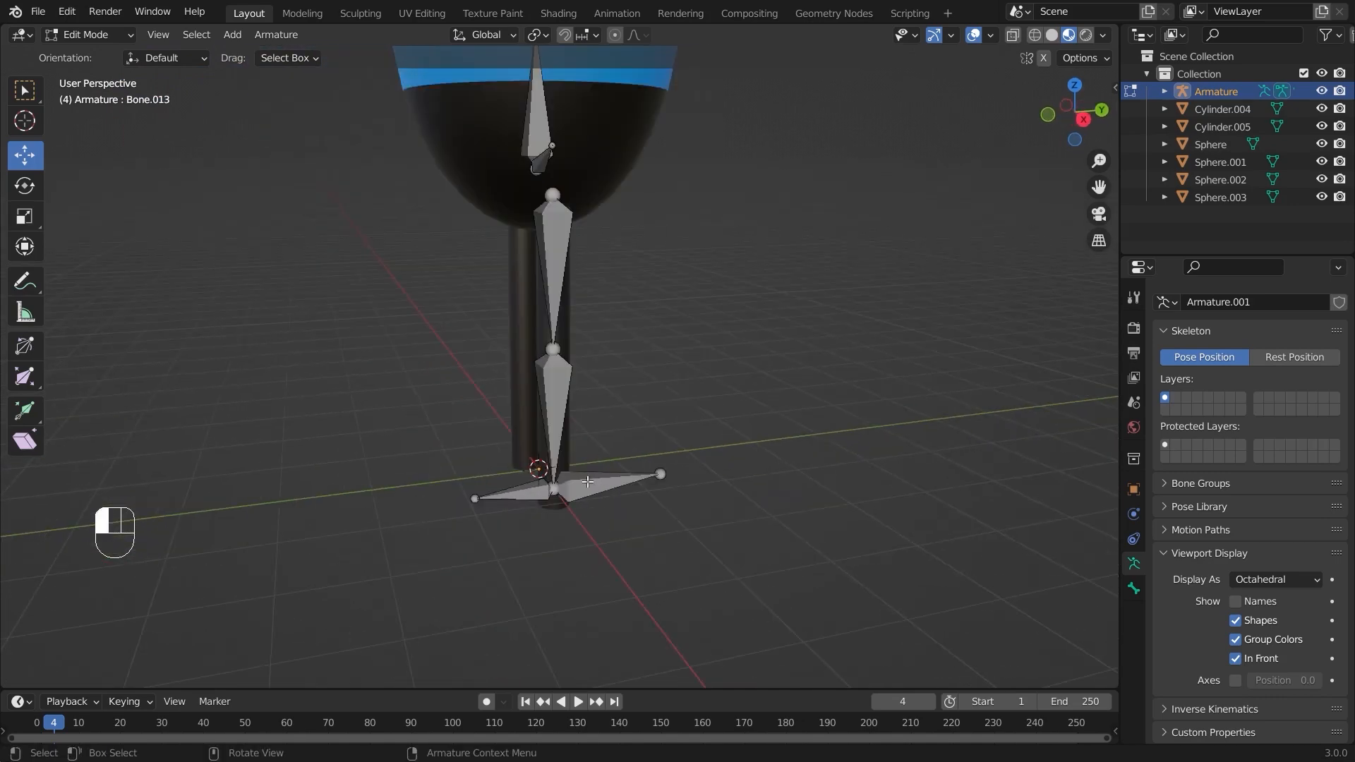
pyautogui.click(588, 481)
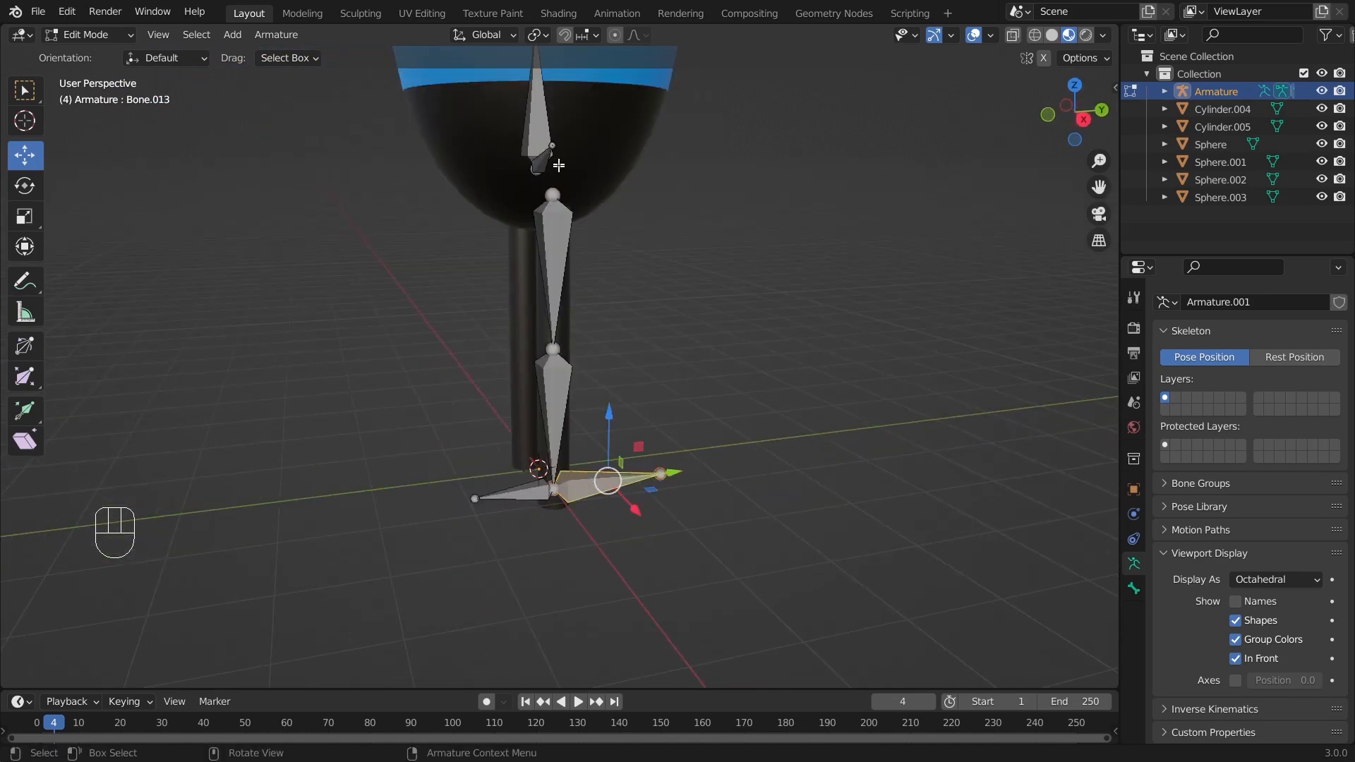
pyautogui.click(635, 508)
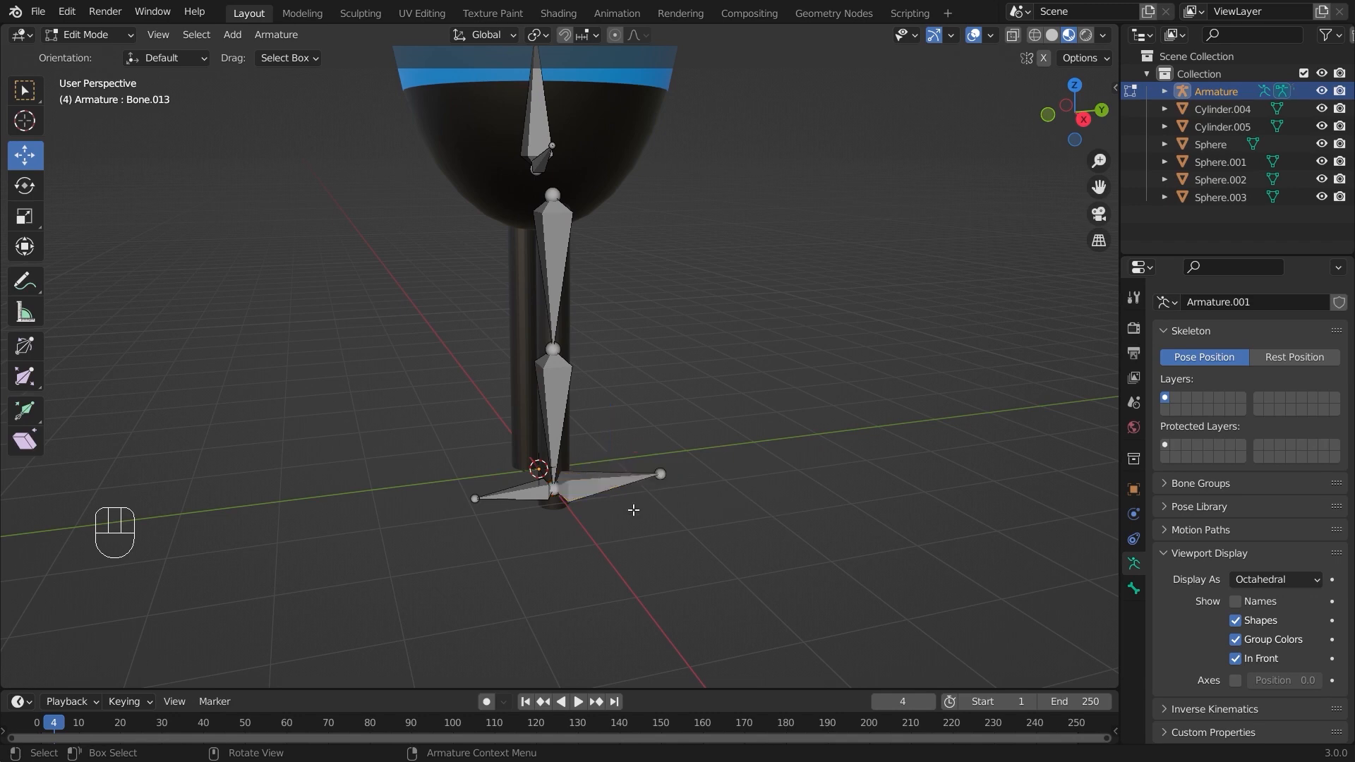
# Extrude a bone forward along the Y axis from the left knee joint
pyautogui.moveTo(635, 508); pyautogui.dragTo(426, 306, button='middle')
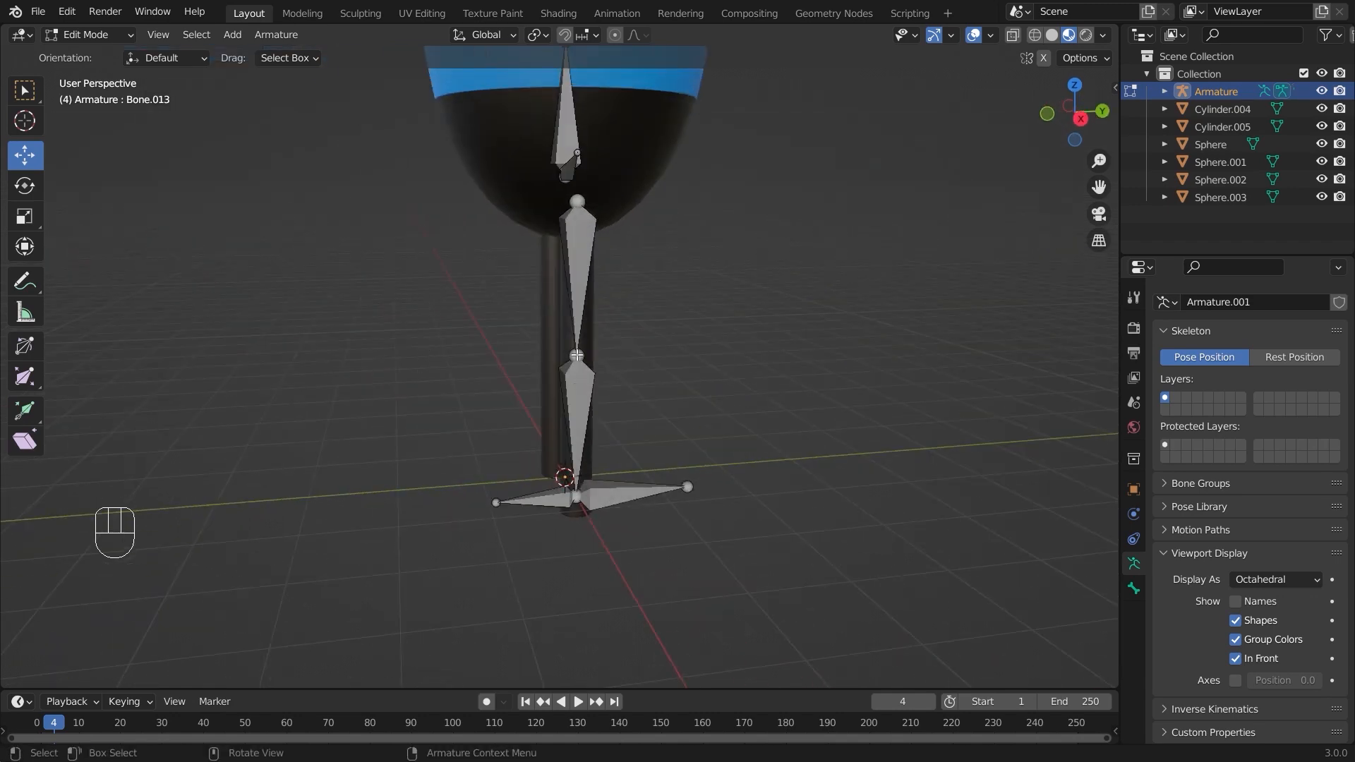
pyautogui.click(577, 355)
pyautogui.press('e')
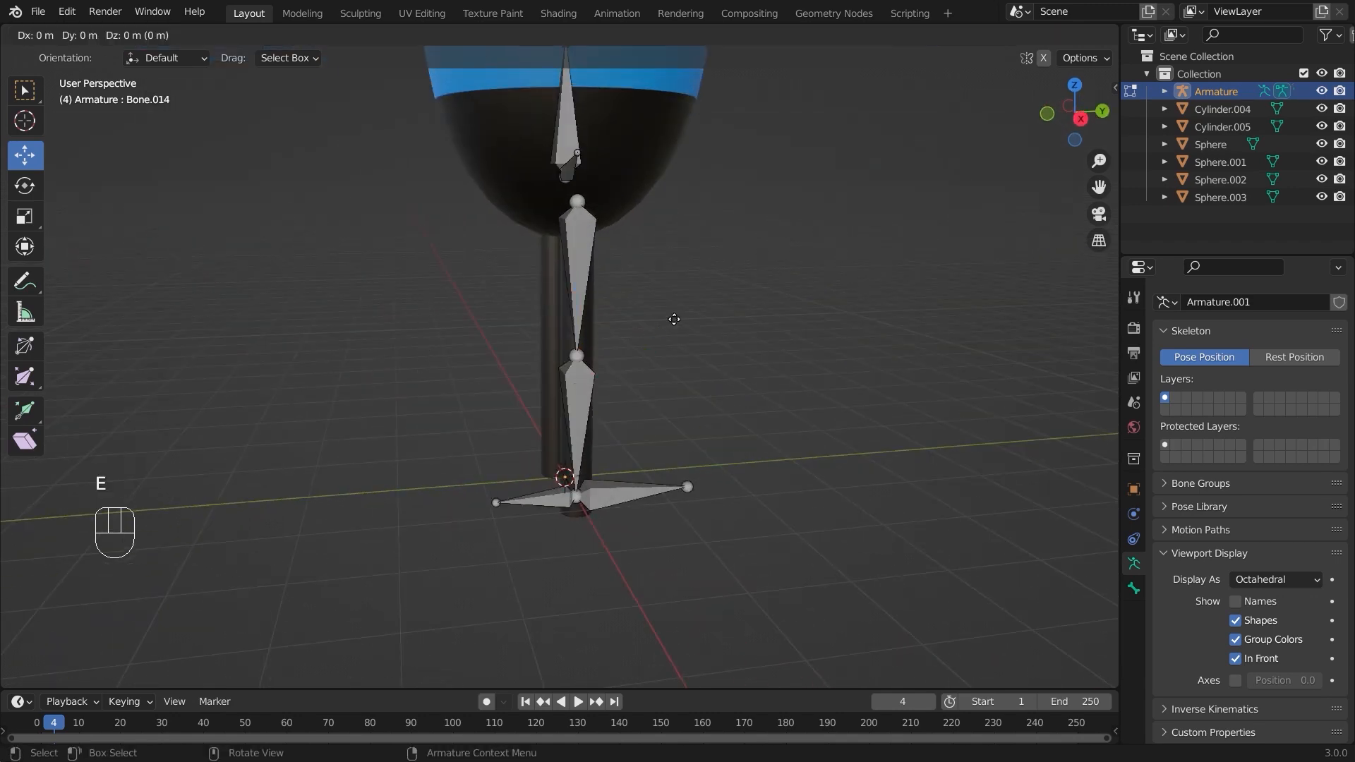
pyautogui.press('y')
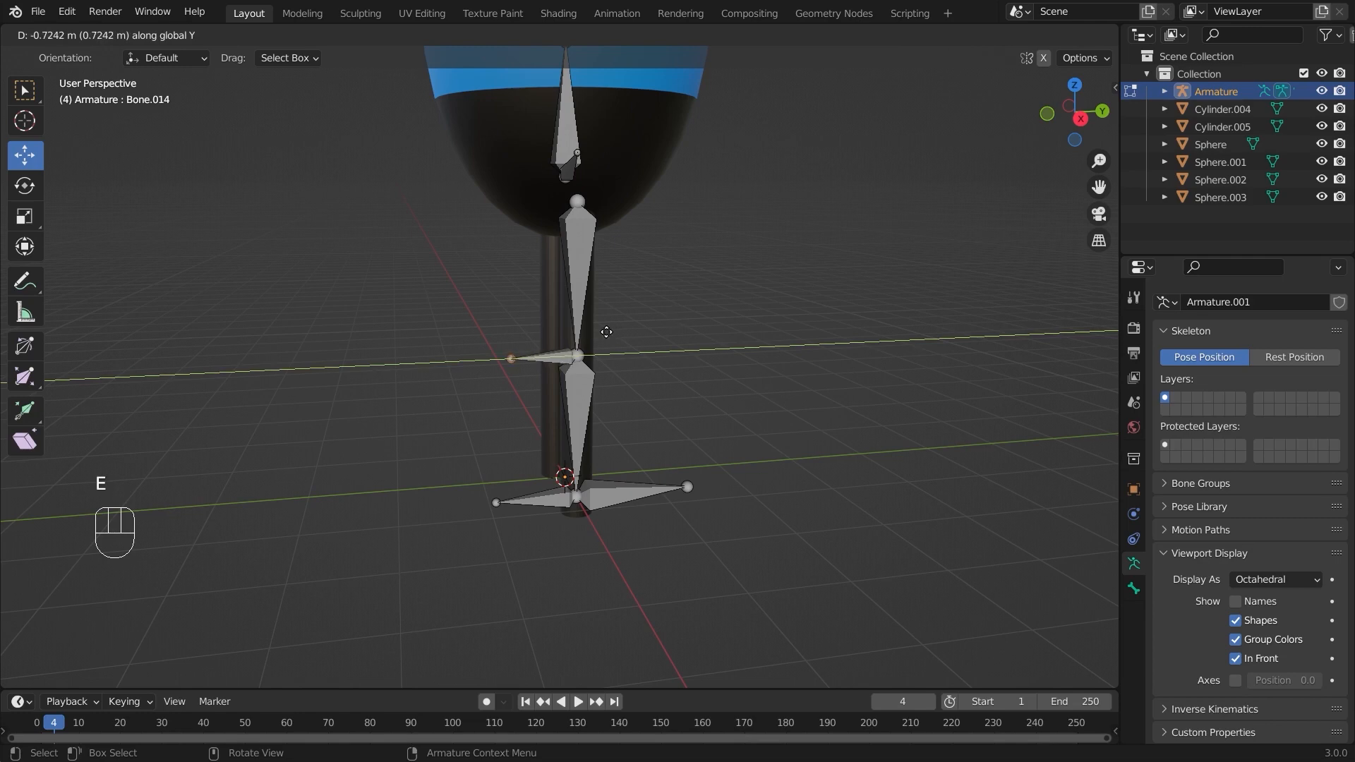
pyautogui.click(577, 337)
pyautogui.click(686, 368)
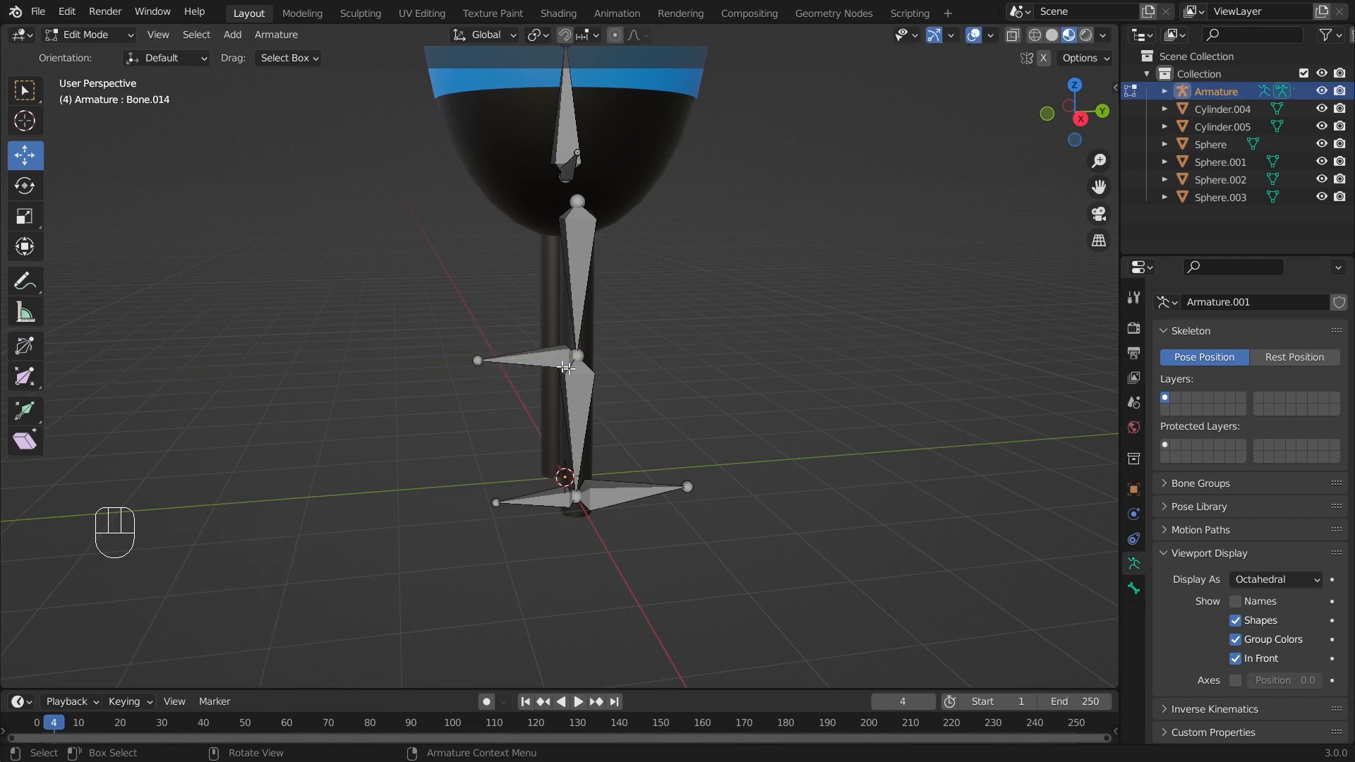
# Clear the parent of the bone extruded from the knee joint
pyautogui.click(534, 359)
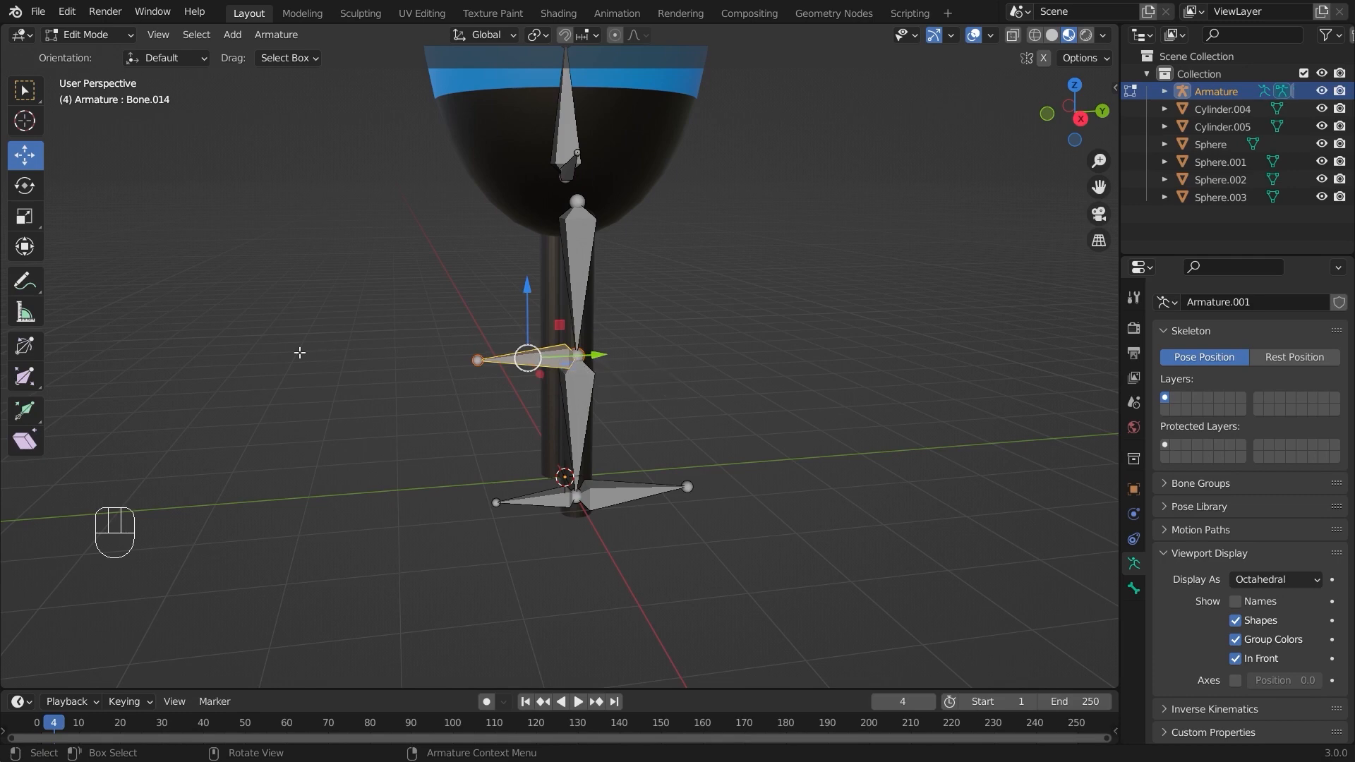
pyautogui.rightClick(542, 365)
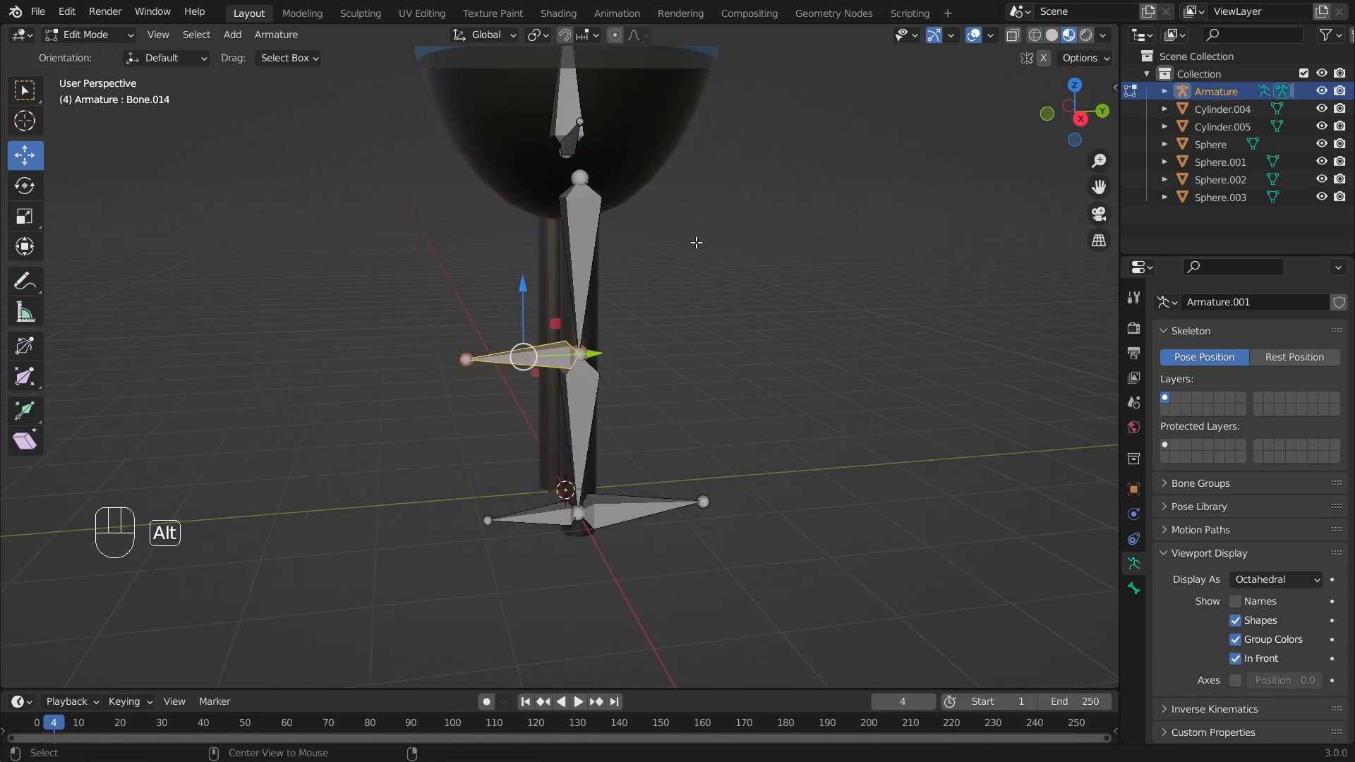
pyautogui.hotkey('alt', 'p')
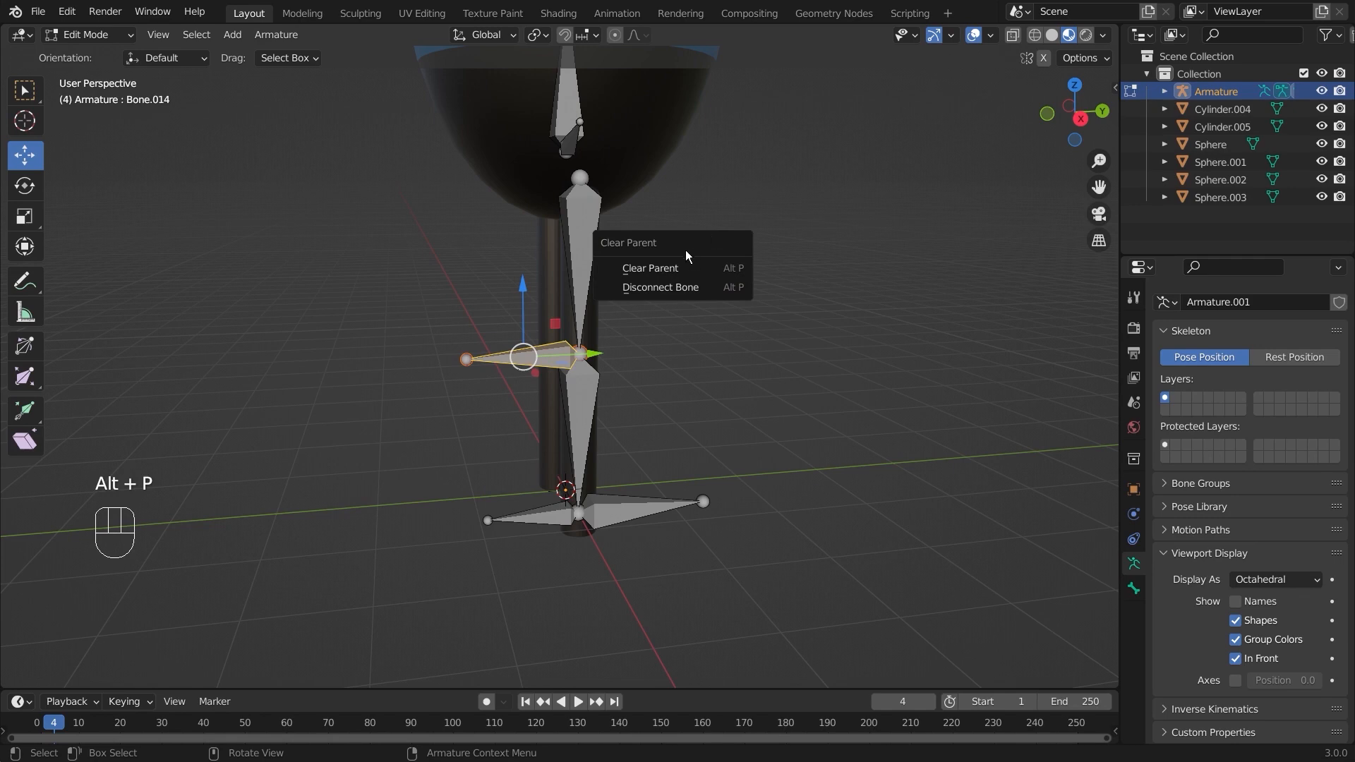
pyautogui.click(671, 267)
pyautogui.click(540, 355)
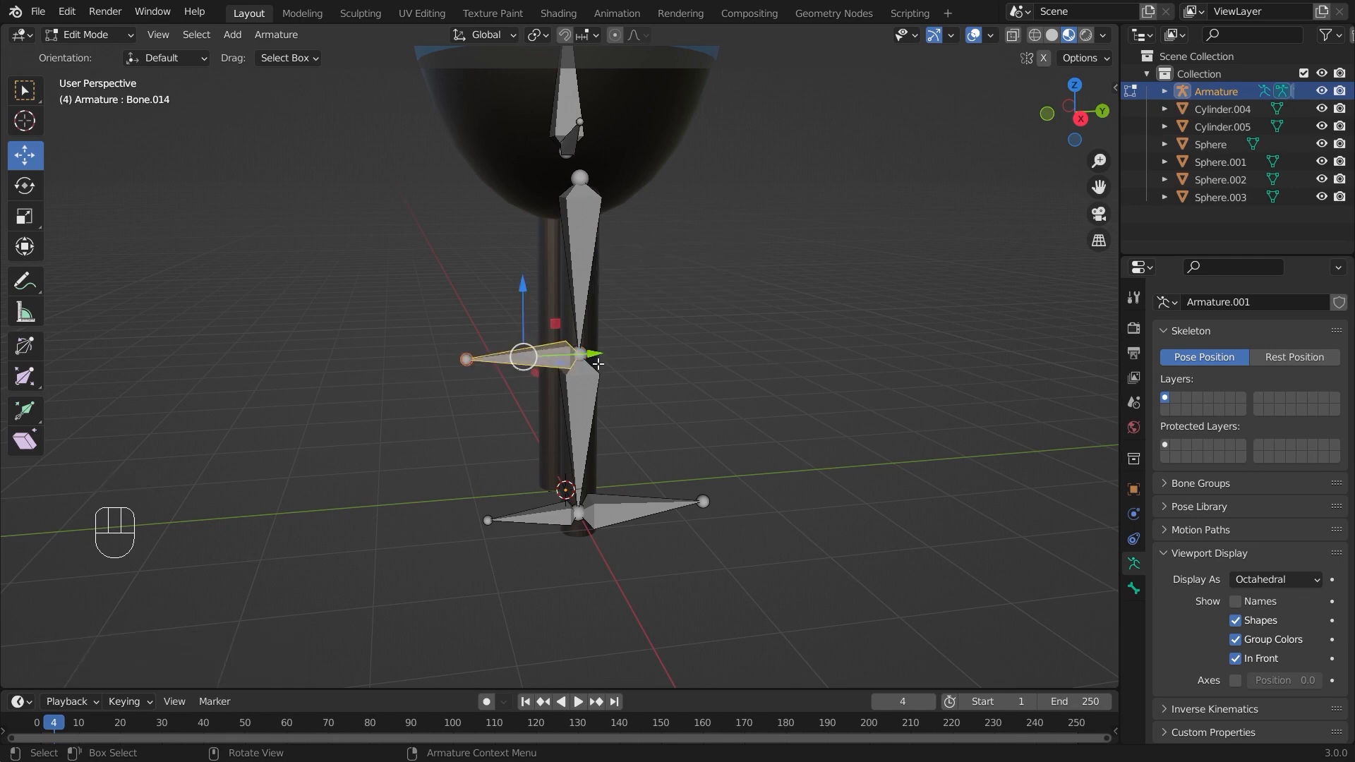
# Move the detached knee bone about 1.5 m forward along the Y axis and scale it down
pyautogui.moveTo(523, 356); pyautogui.dragTo(428, 366)
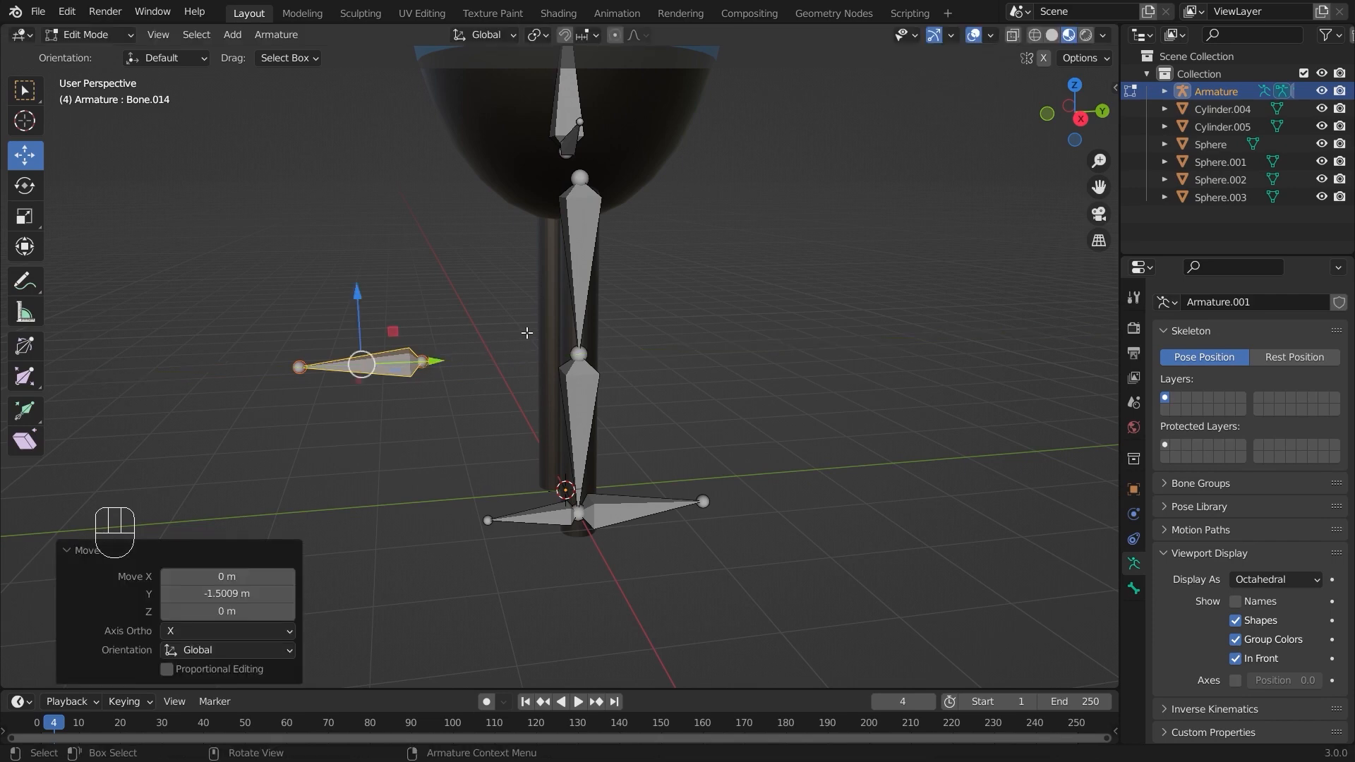
pyautogui.press('s')
pyautogui.click(486, 342)
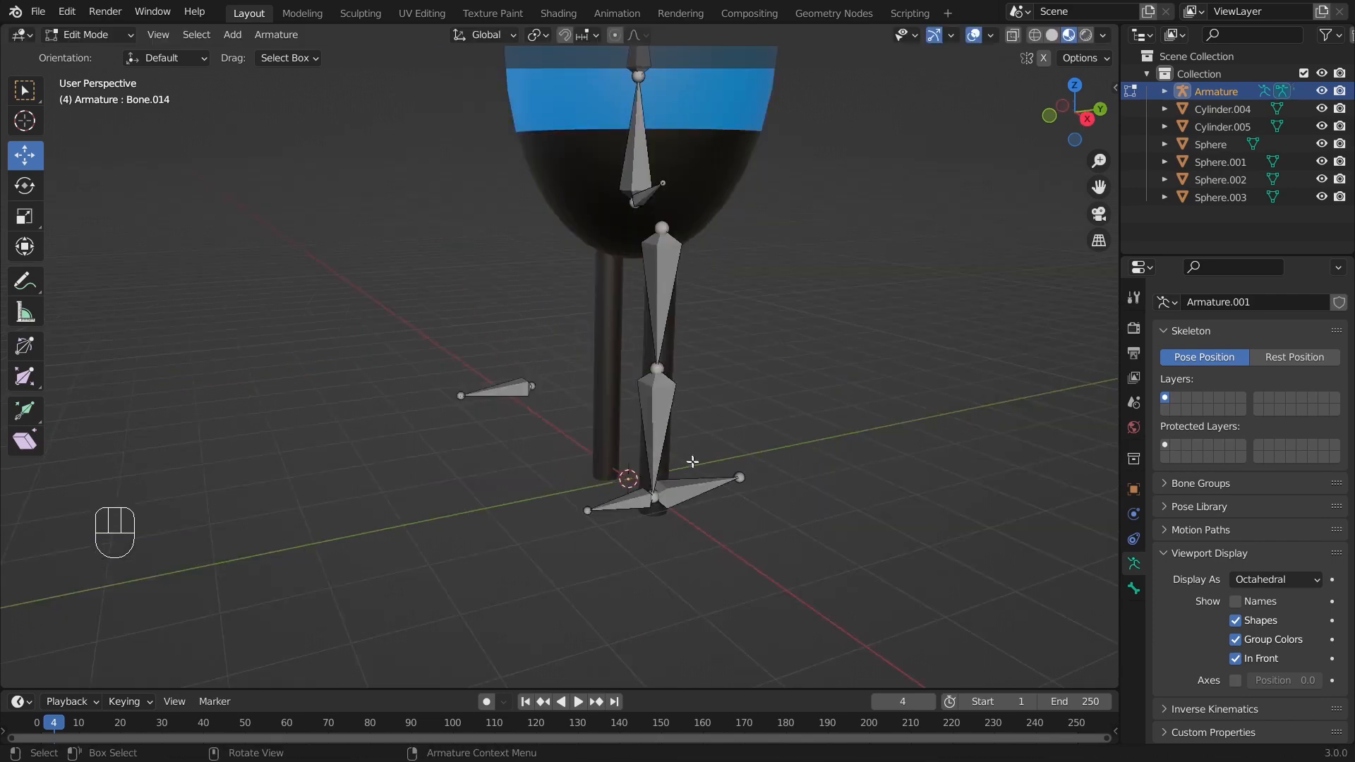
pyautogui.click(690, 496)
pyautogui.click(503, 397)
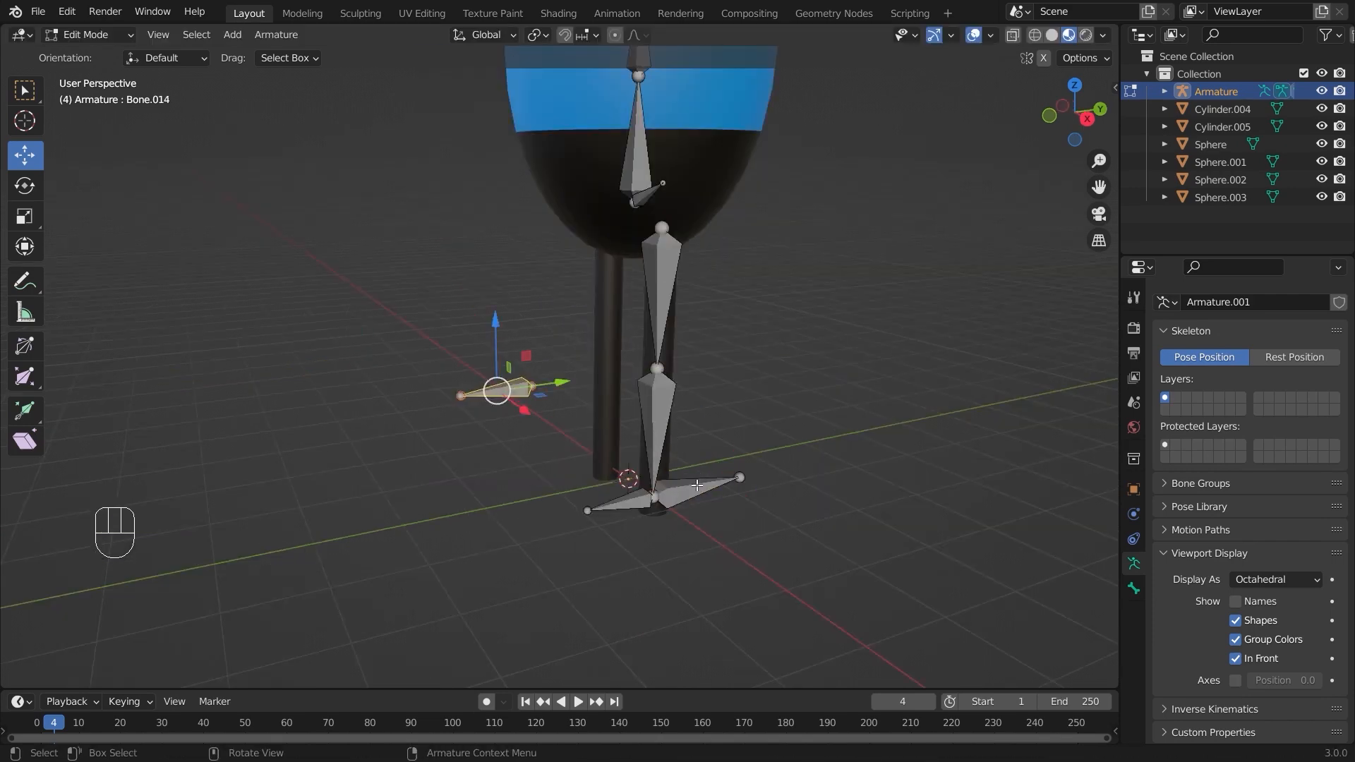
pyautogui.click(698, 485)
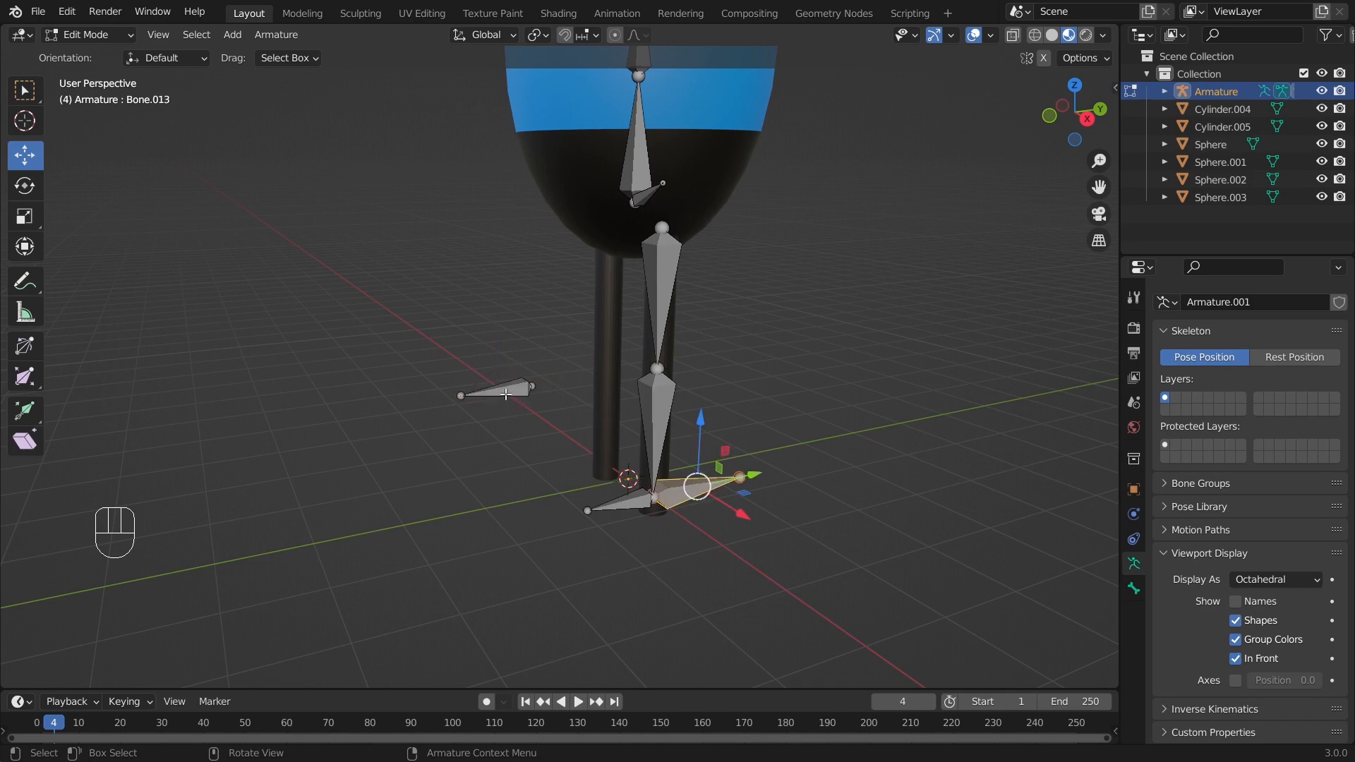
pyautogui.click(506, 394)
# Extrude a bone about 1 m backward along the Y axis from the left elbow joint
pyautogui.moveTo(506, 395); pyautogui.dragTo(854, 345, button='middle')
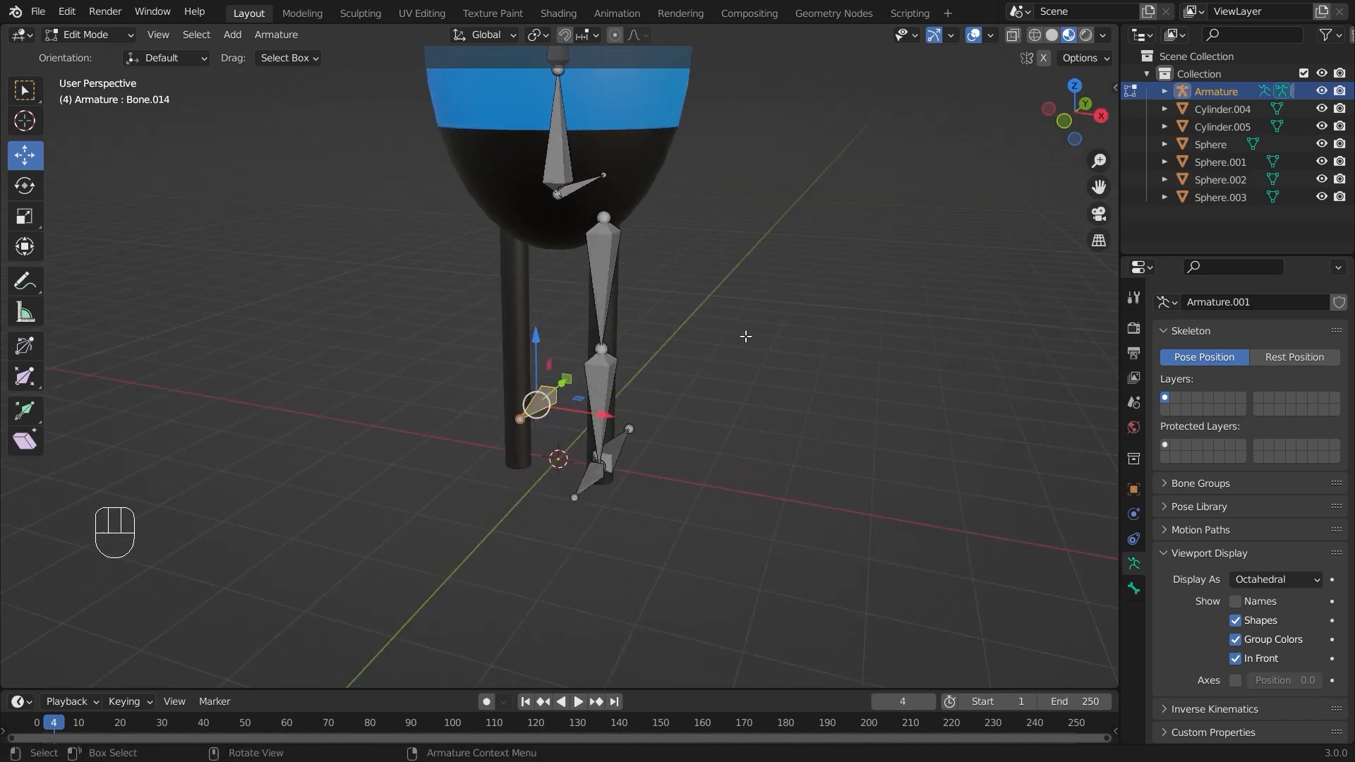
pyautogui.scroll(-3, 798, 319)
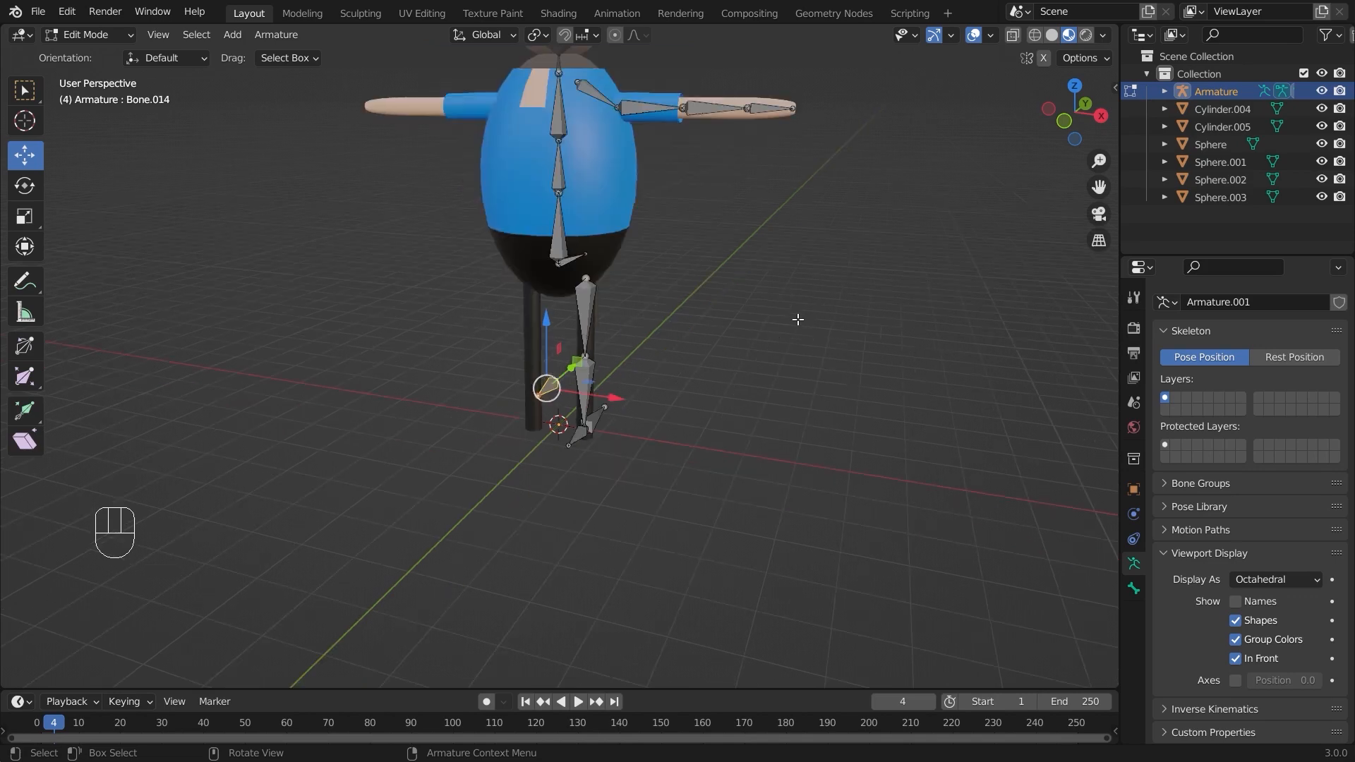
pyautogui.keyDown('shift'); pyautogui.moveTo(798, 319); pyautogui.dragTo(723, 352, button='middle'); pyautogui.keyUp('shift')
pyautogui.scroll(3, 722, 352)
pyautogui.moveTo(715, 293); pyautogui.dragTo(573, 379, button='middle')
pyautogui.click(540, 365)
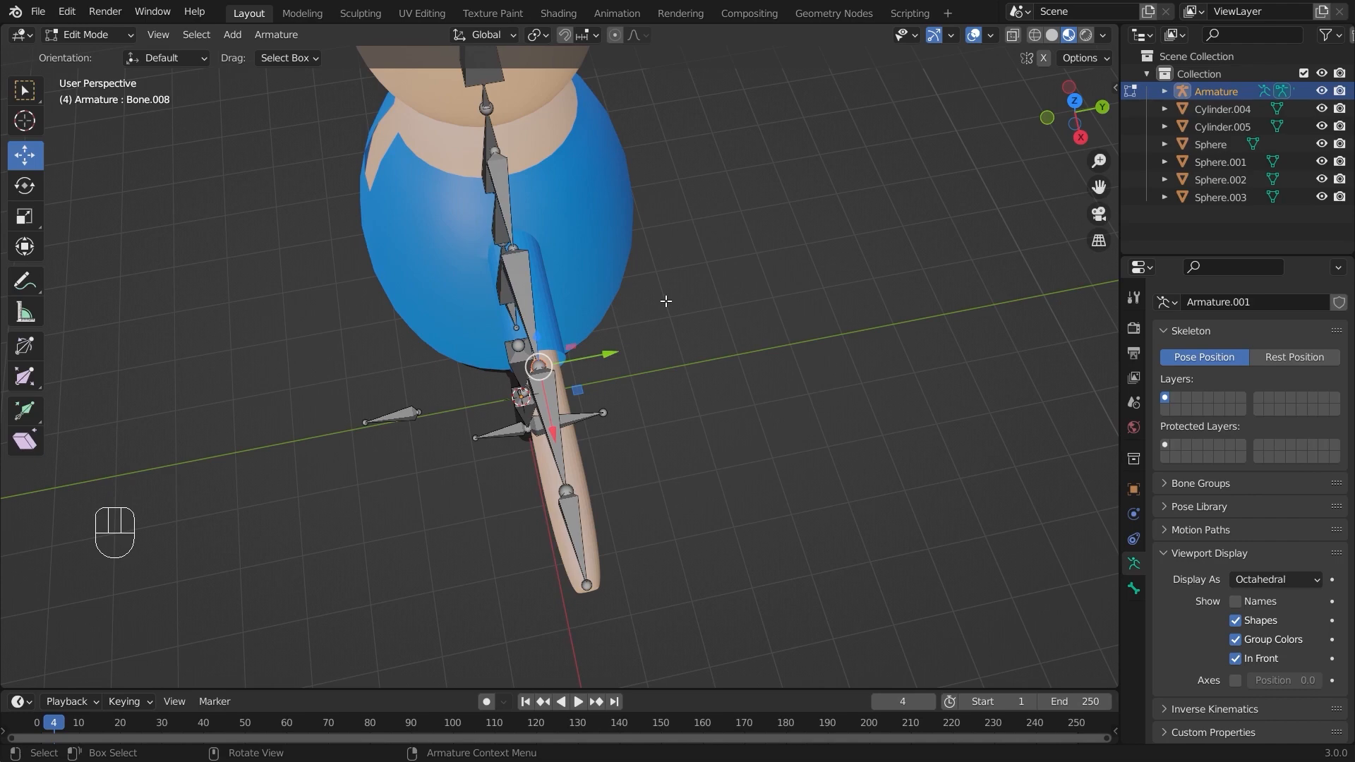
pyautogui.press('e')
pyautogui.press('y')
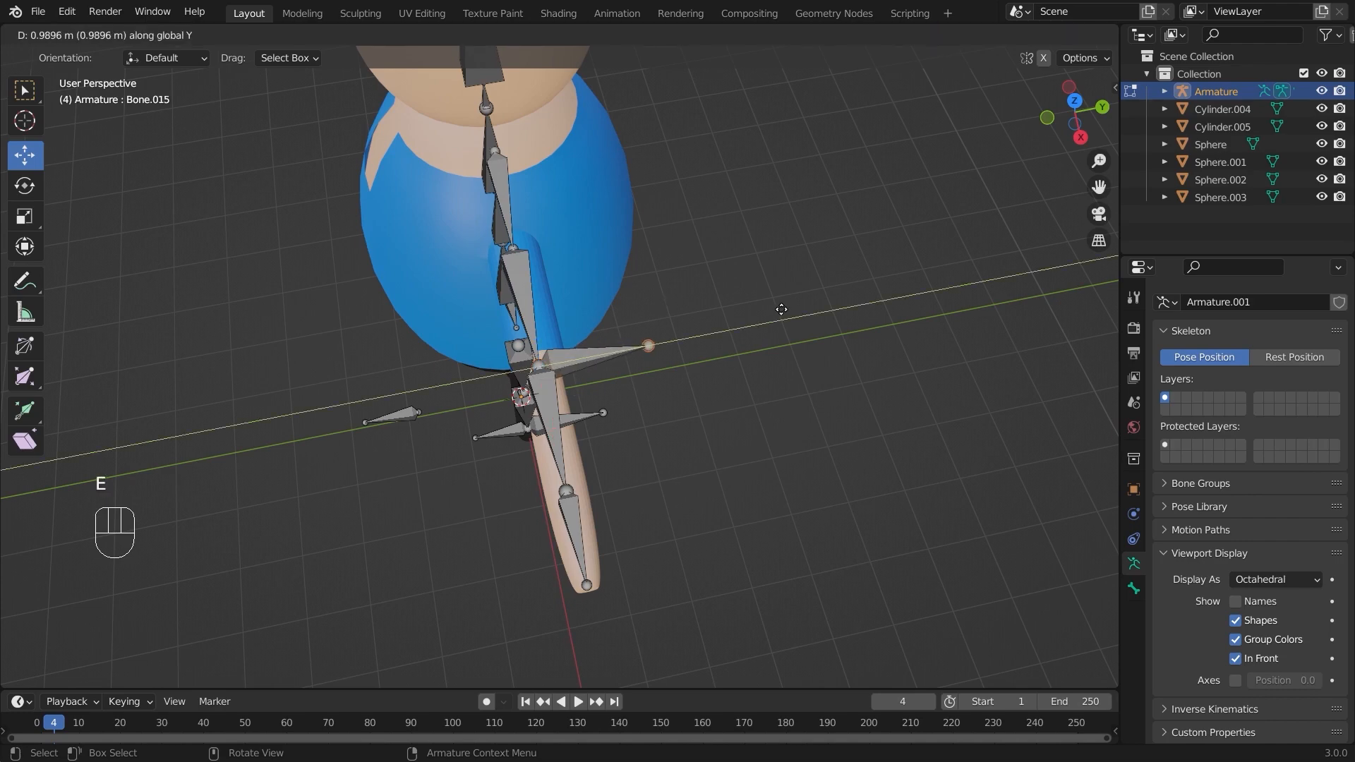
pyautogui.click(785, 309)
# Clear the parent of the bone extruded from the left elbow joint
pyautogui.click(607, 355)
pyautogui.hotkey('alt', 'p')
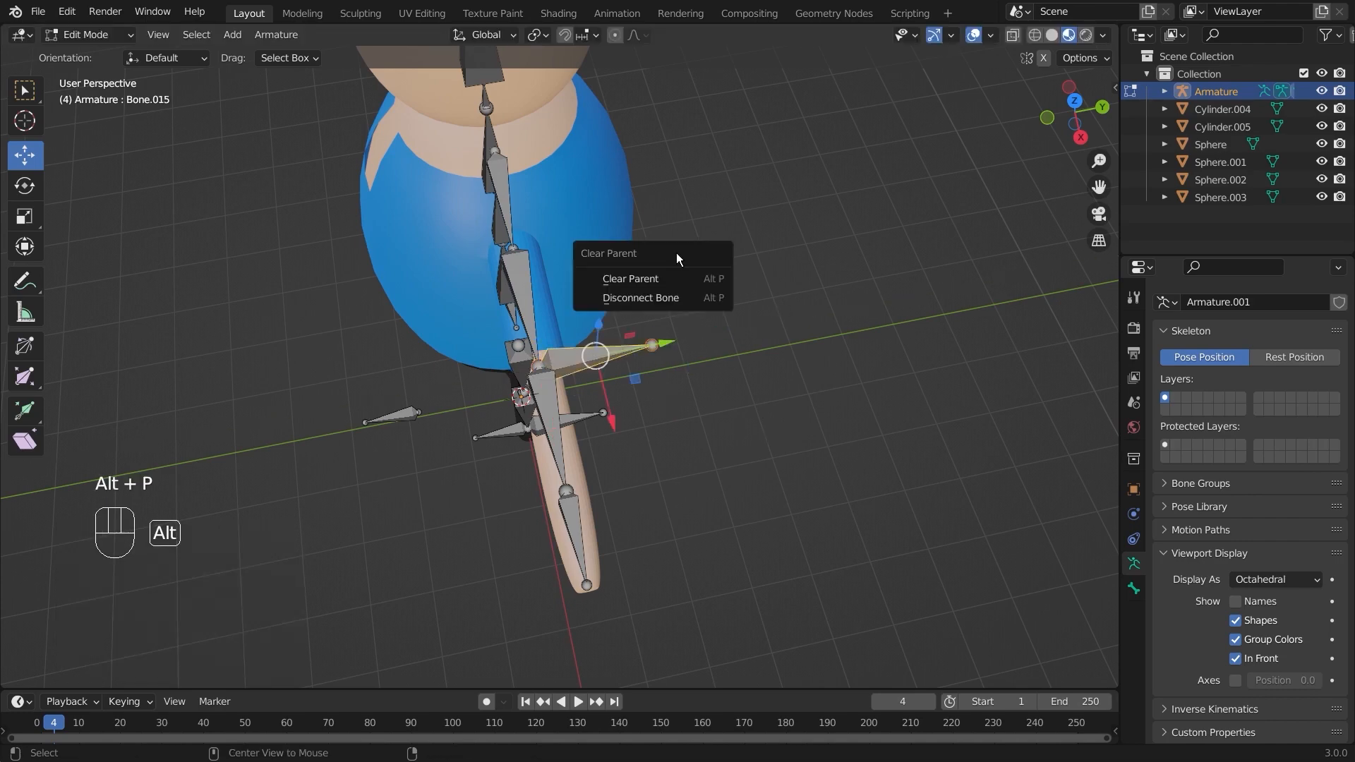
pyautogui.click(626, 277)
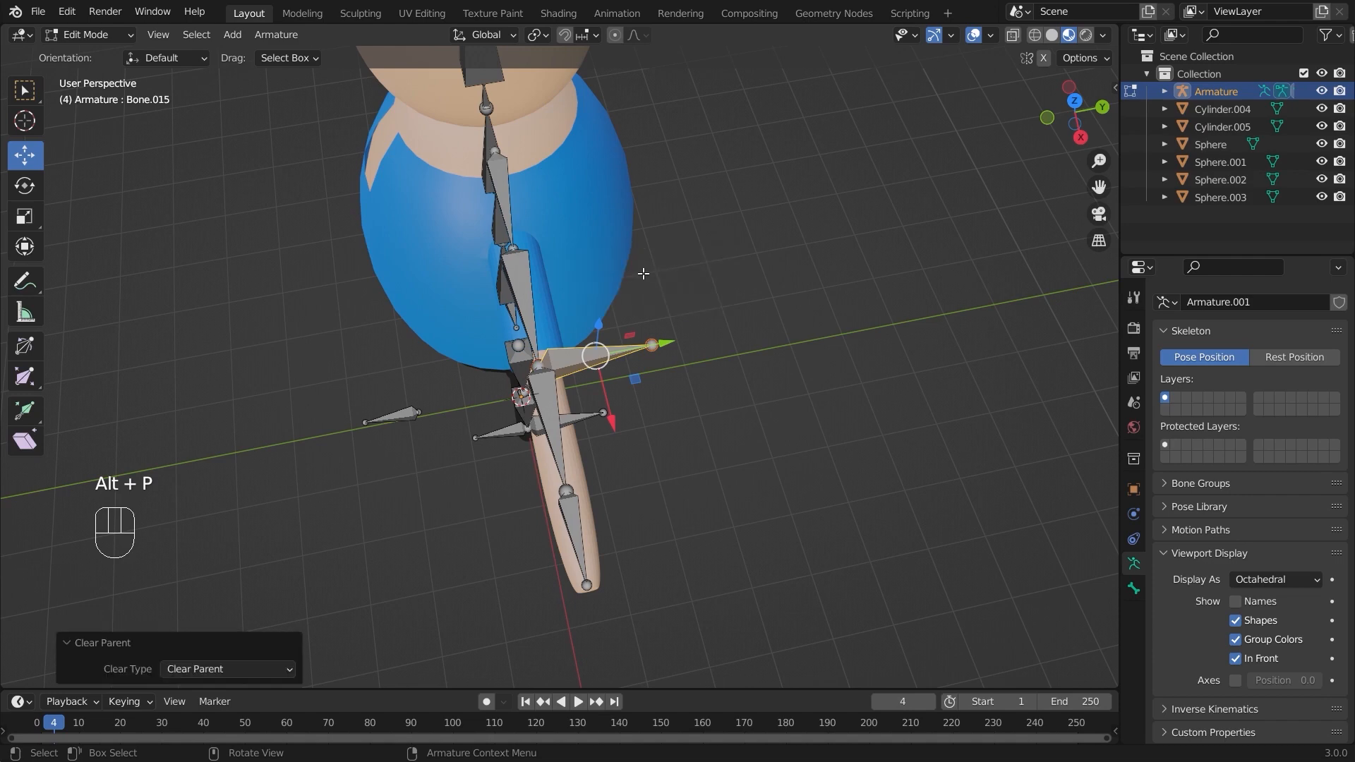
# Move the detached elbow bone backward along the Y axis, away from the arm, and scale it down
pyautogui.click(653, 344)
pyautogui.moveTo(656, 345); pyautogui.dragTo(856, 247)
pyautogui.click(754, 323)
pyautogui.click(734, 333)
pyautogui.press('s')
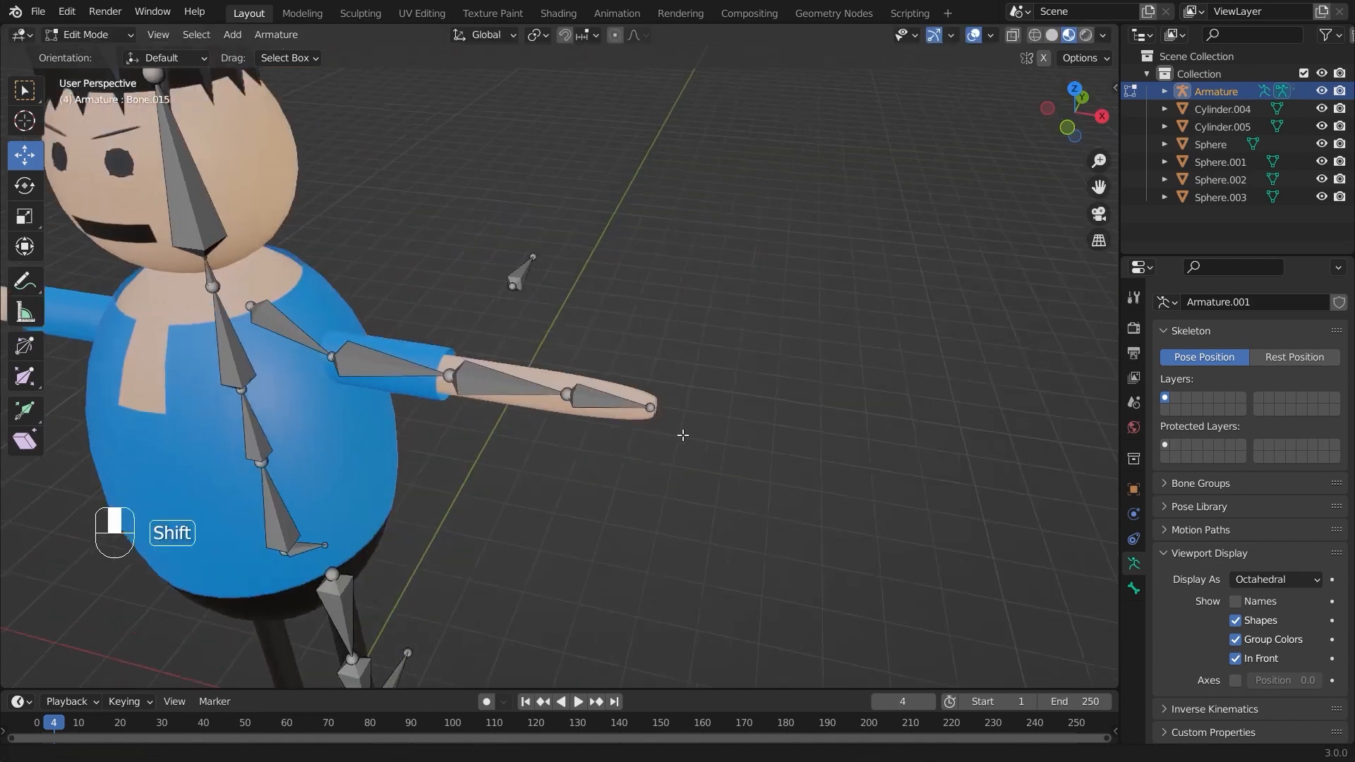
pyautogui.keyDown('shift'); pyautogui.moveTo(681, 434); pyautogui.dragTo(625, 487, button='middle'); pyautogui.keyUp('shift')
pyautogui.click(473, 329)
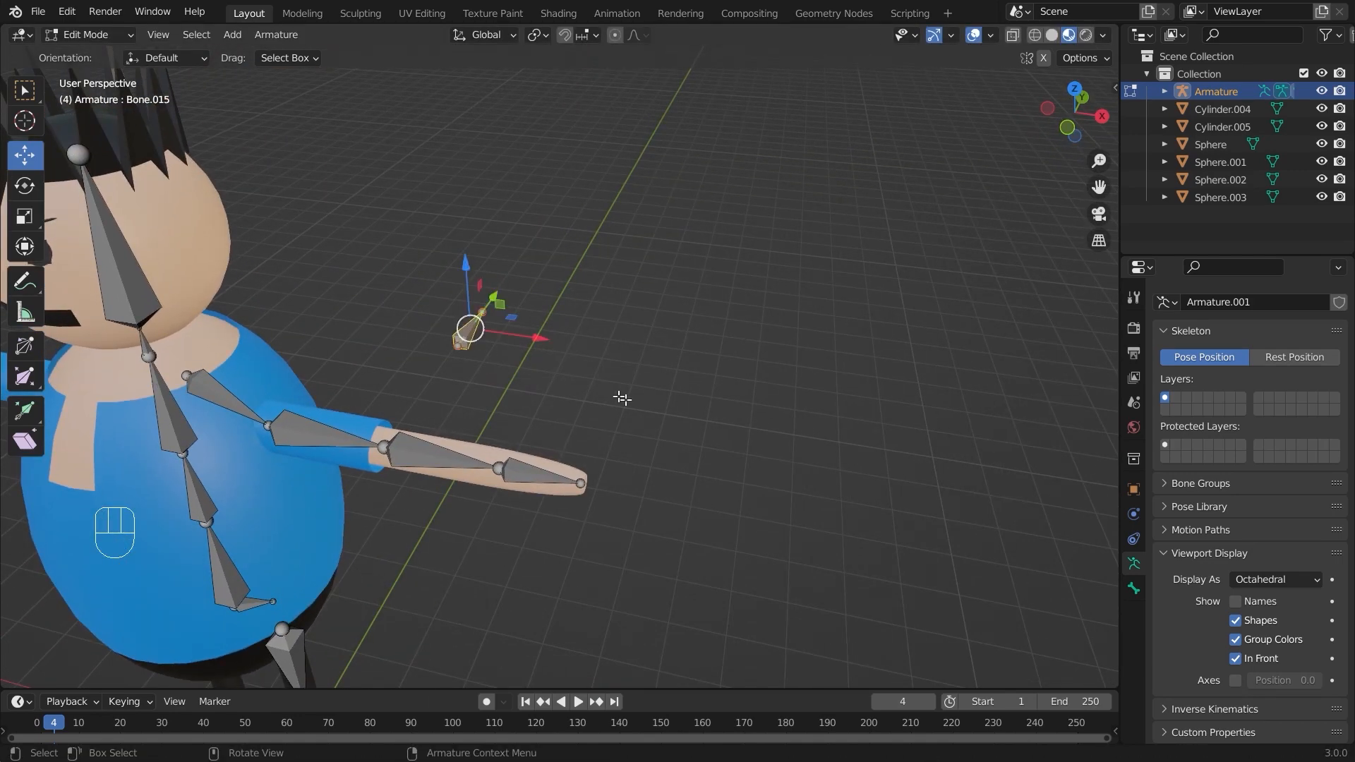
pyautogui.moveTo(563, 378); pyautogui.dragTo(548, 297, button='middle')
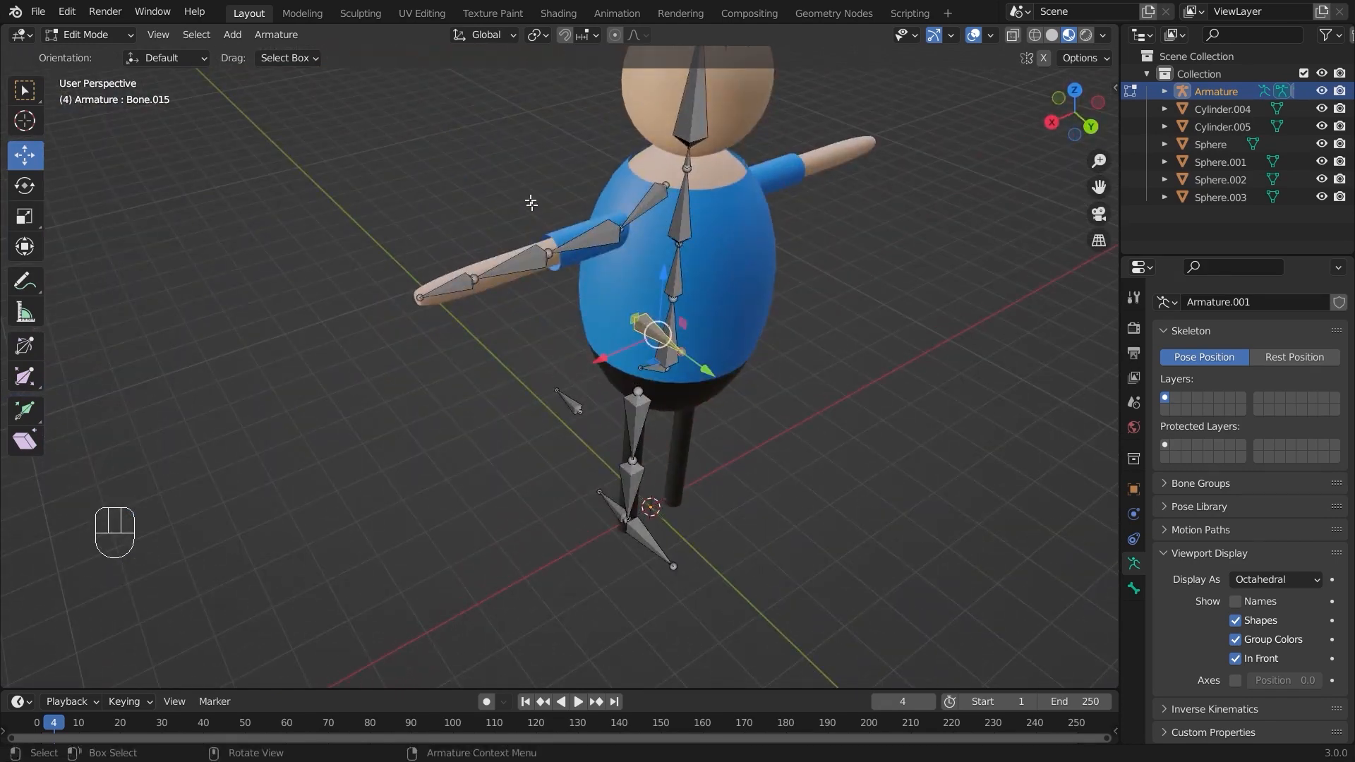
pyautogui.moveTo(623, 351); pyautogui.dragTo(854, 383, button='middle')
pyautogui.click(560, 500)
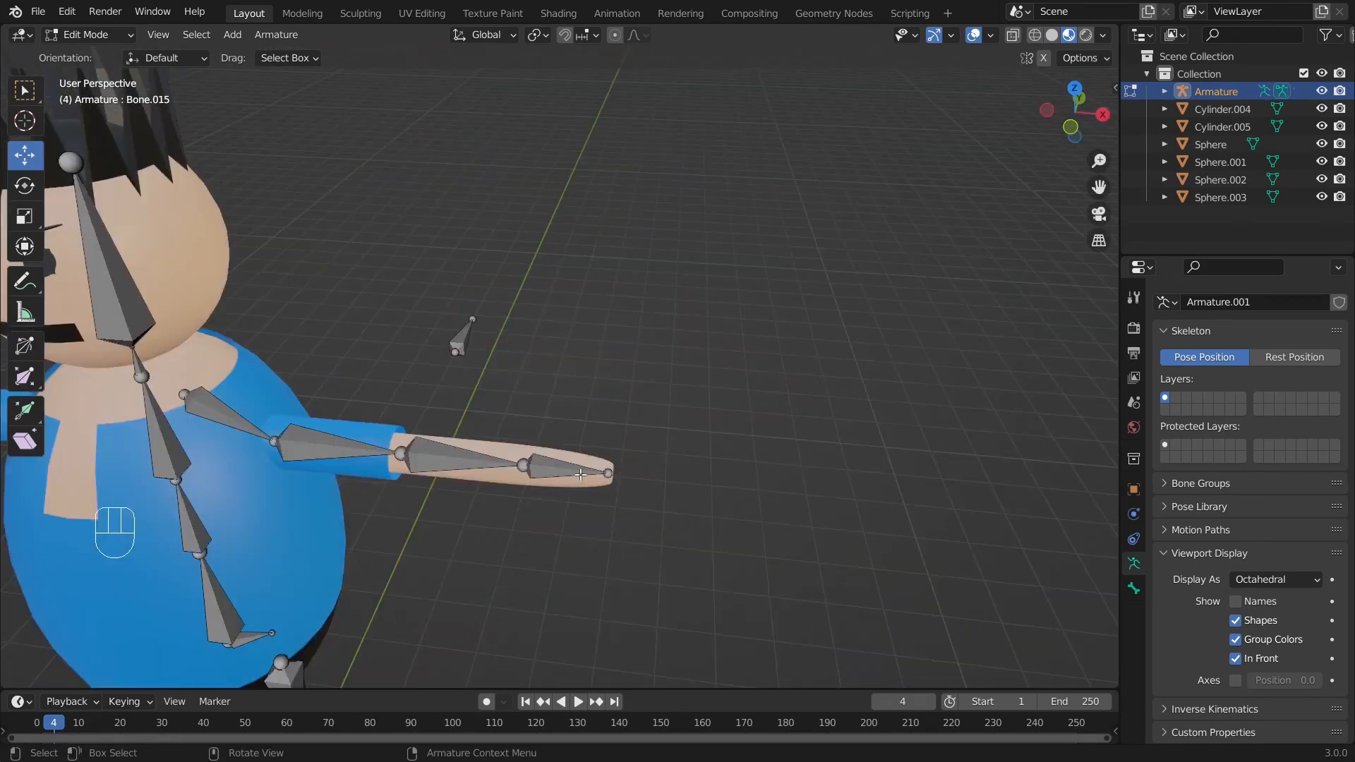
# Duplicate the left hand bone and leave the copy in place
pyautogui.click(581, 474)
pyautogui.scroll(4, 675, 530)
pyautogui.moveTo(769, 501); pyautogui.dragTo(795, 469, button='middle')
pyautogui.click(796, 468)
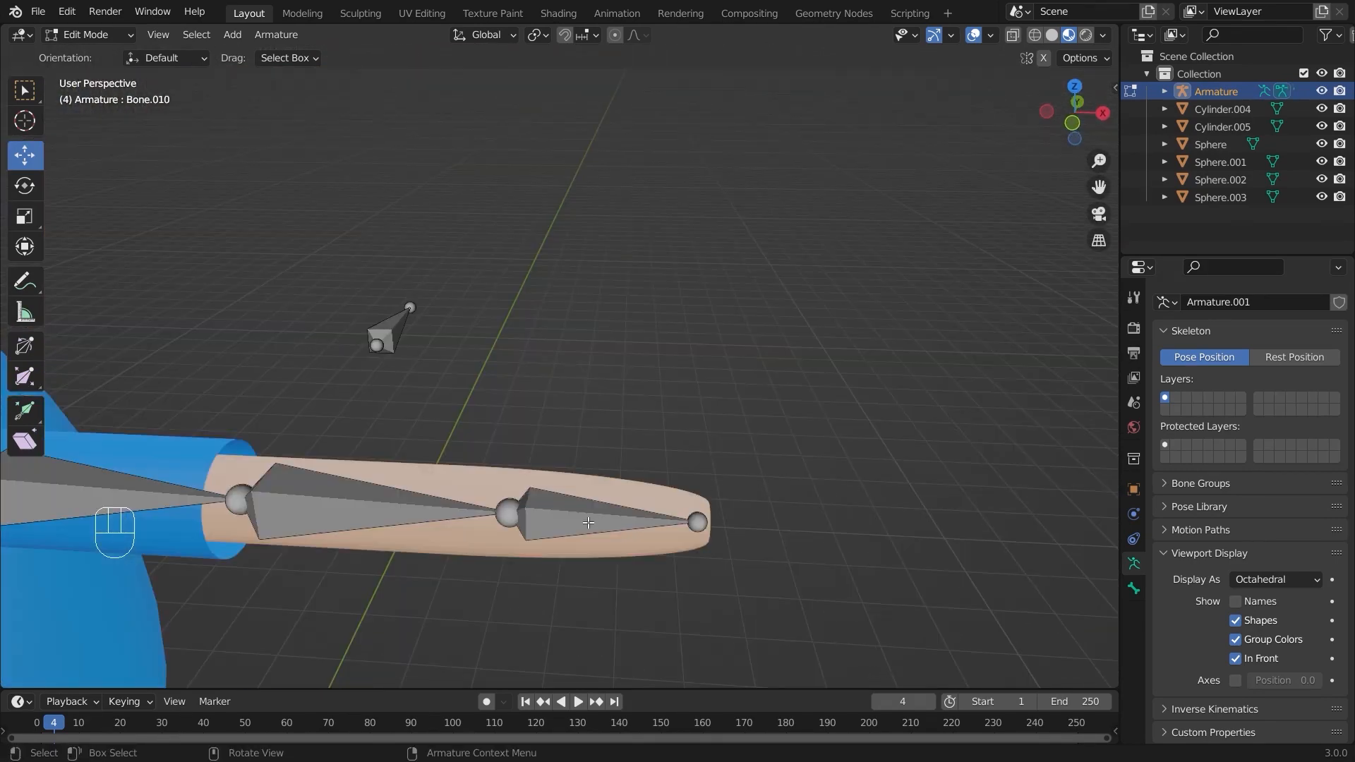
pyautogui.click(614, 514)
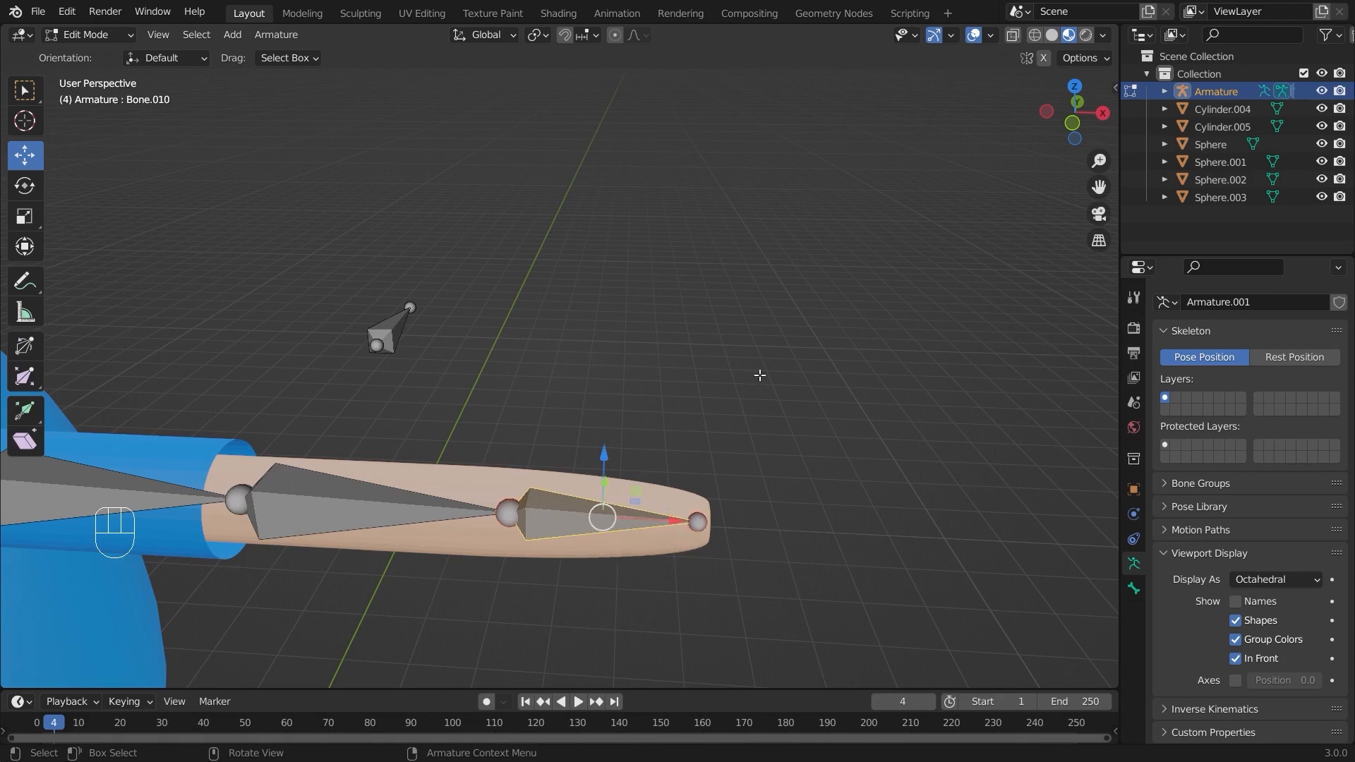
pyautogui.hotkey('shift', 'd')
pyautogui.rightClick(661, 538)
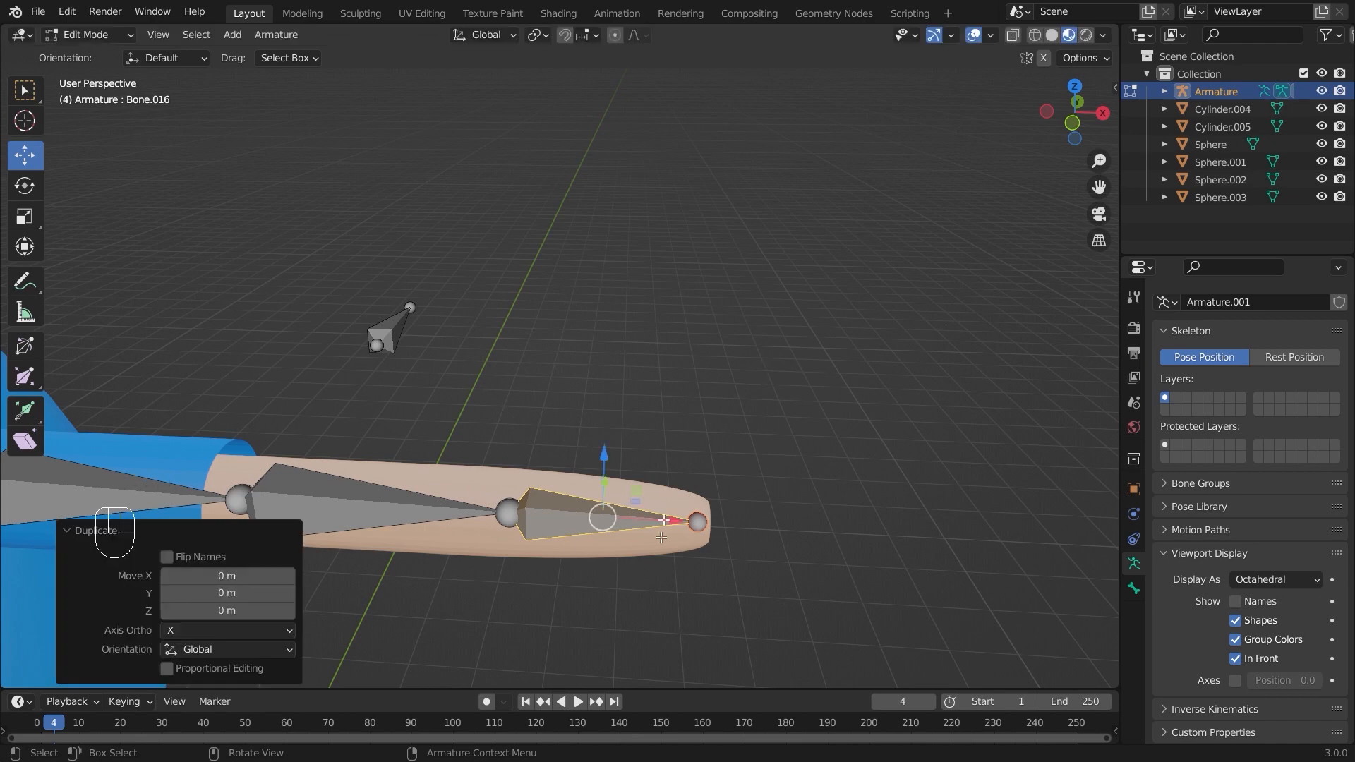
# Try raising the duplicated hand bone about 0.35 m along the Z axis, and undo the move
pyautogui.scroll(2, 627, 542)
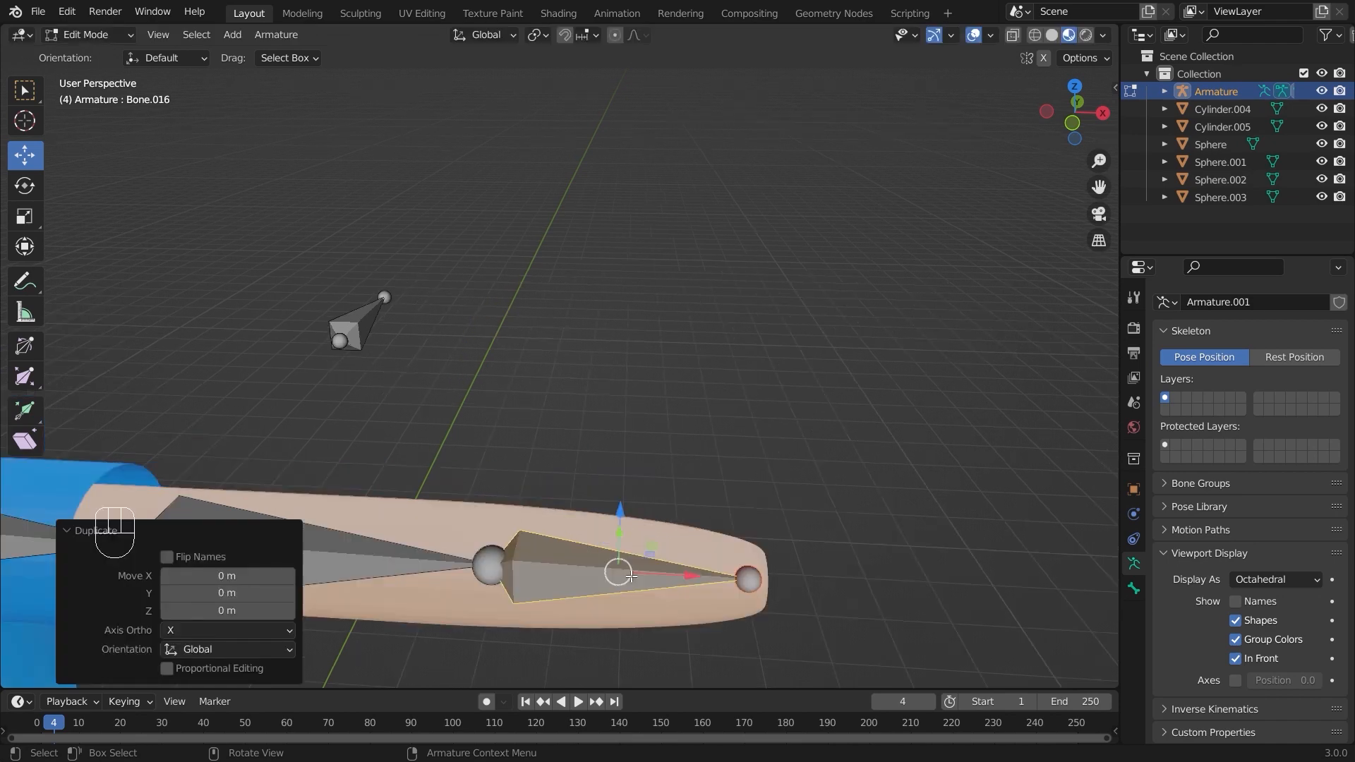
pyautogui.moveTo(619, 514); pyautogui.dragTo(466, 487)
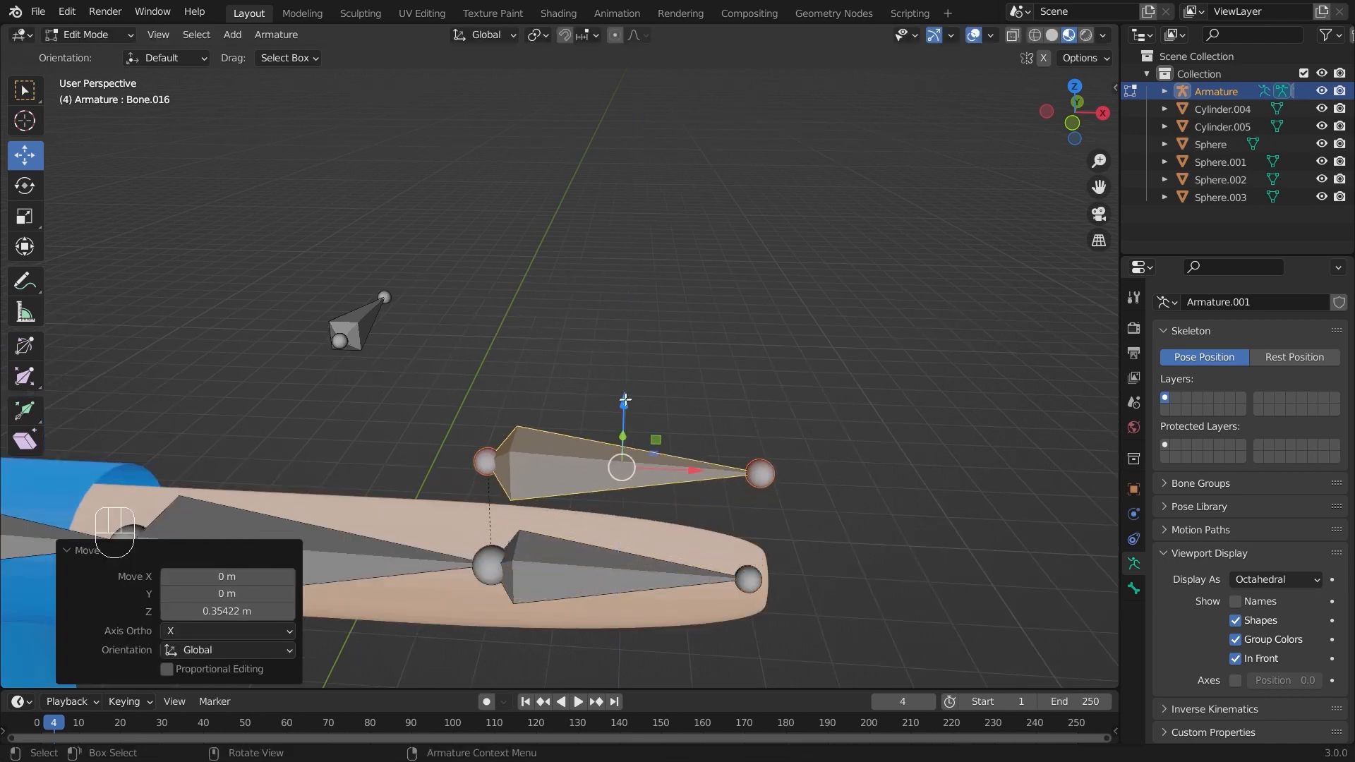
pyautogui.scroll(-2, 580, 472)
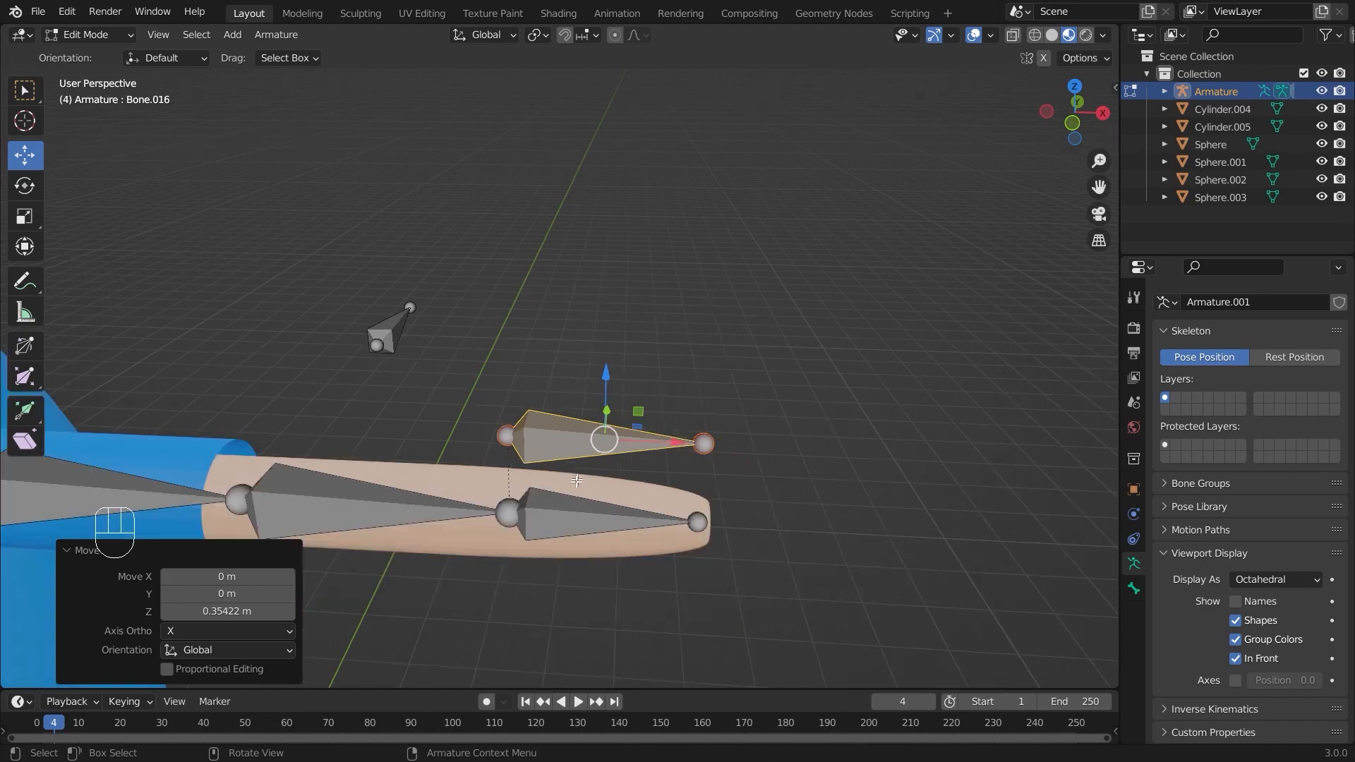
pyautogui.scroll(2, 508, 443)
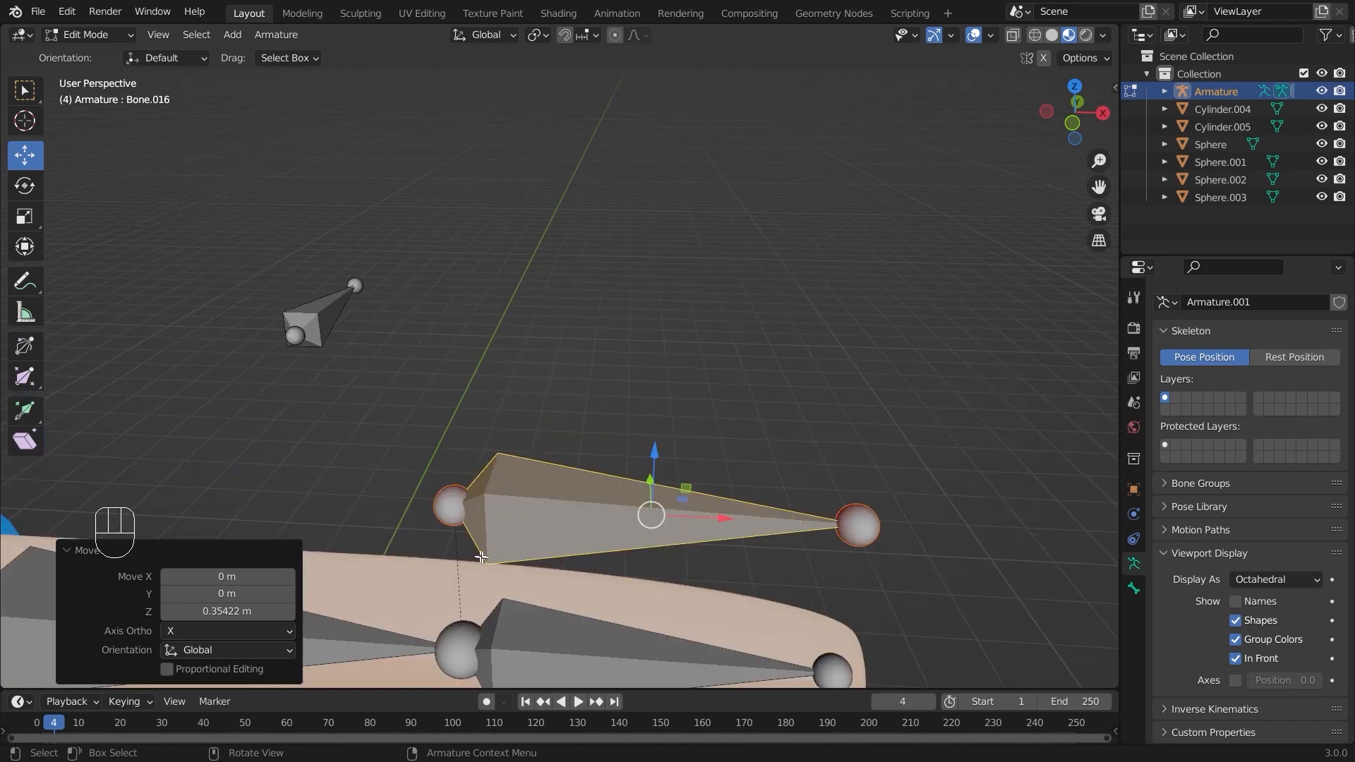
pyautogui.scroll(-4, 462, 543)
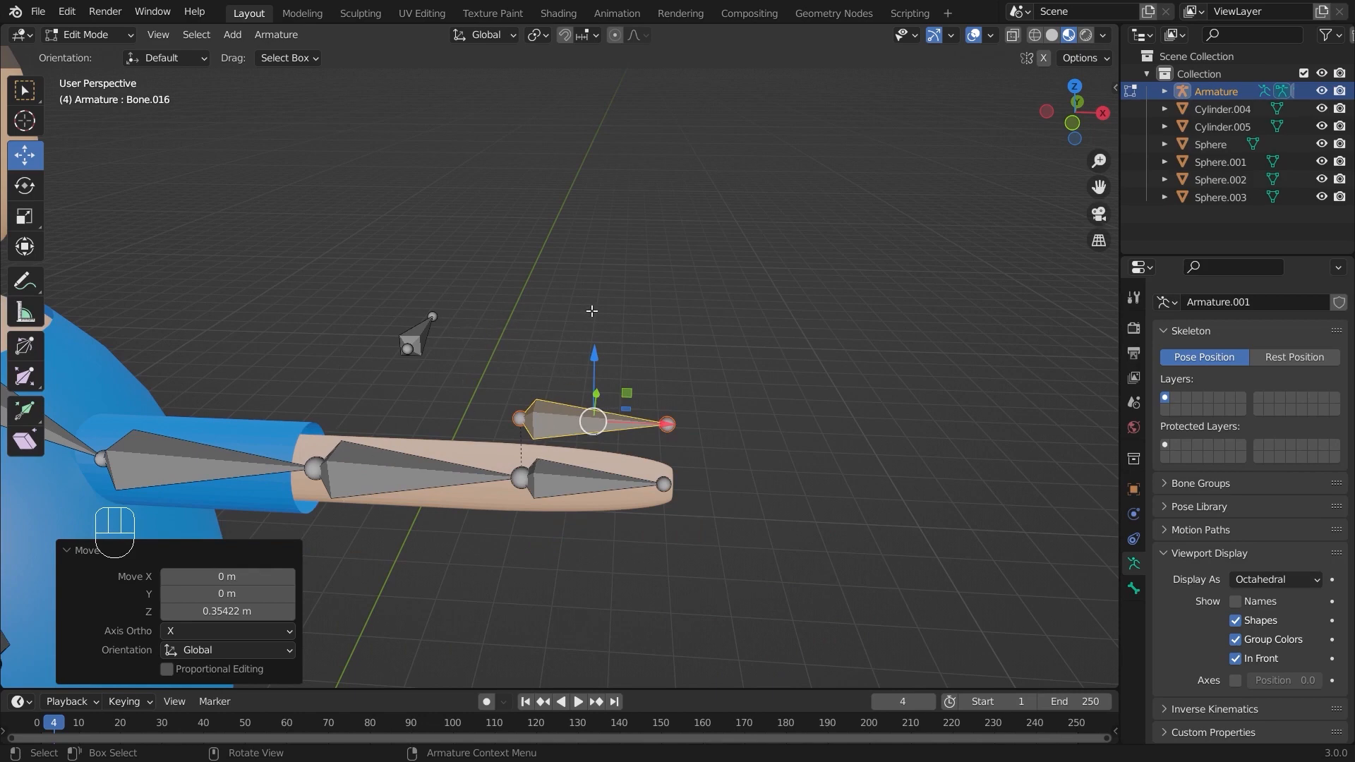
pyautogui.hotkey('ctrl', 'z')
# Examine the overlapping original and duplicate bones in the left hand by selecting and deselecting them
pyautogui.scroll(2, 588, 312)
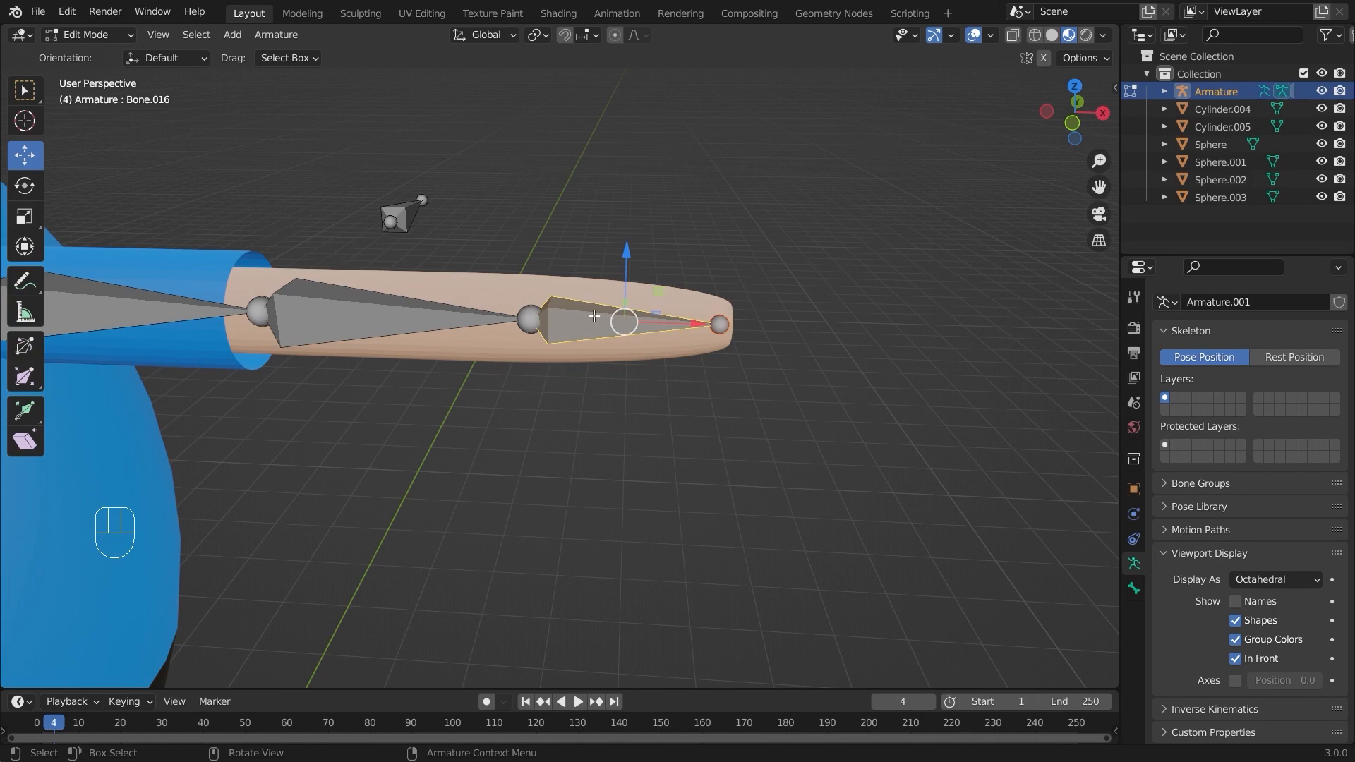
pyautogui.click(913, 268)
pyautogui.click(632, 323)
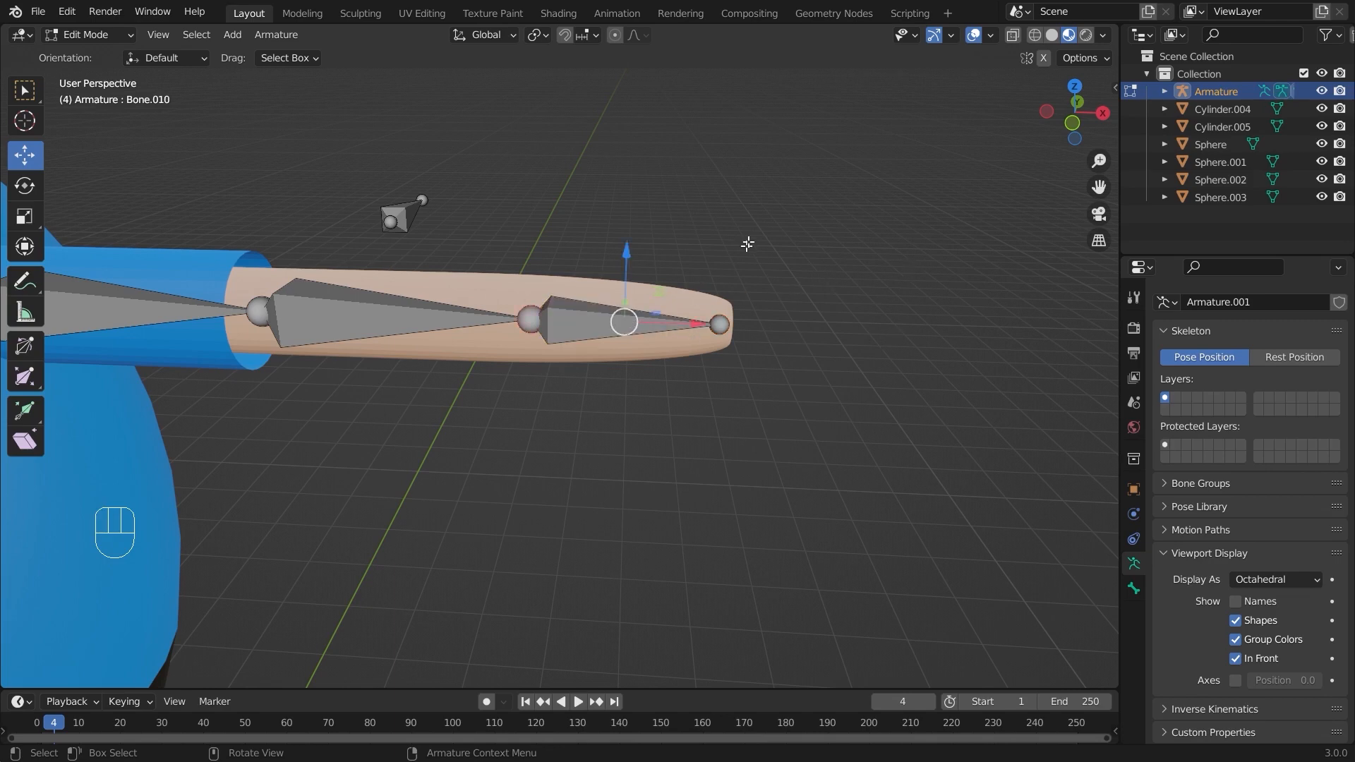
pyautogui.moveTo(624, 247); pyautogui.dragTo(694, 186)
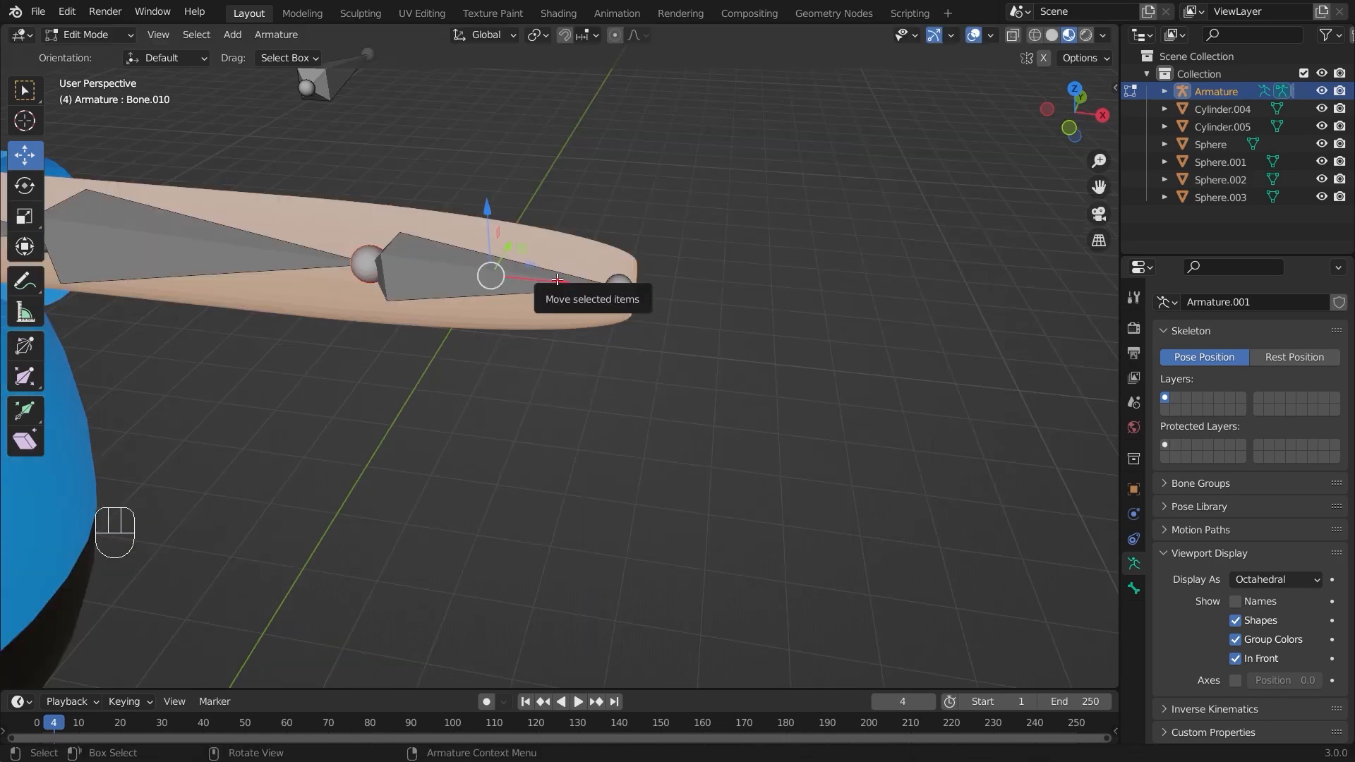
pyautogui.click(608, 385)
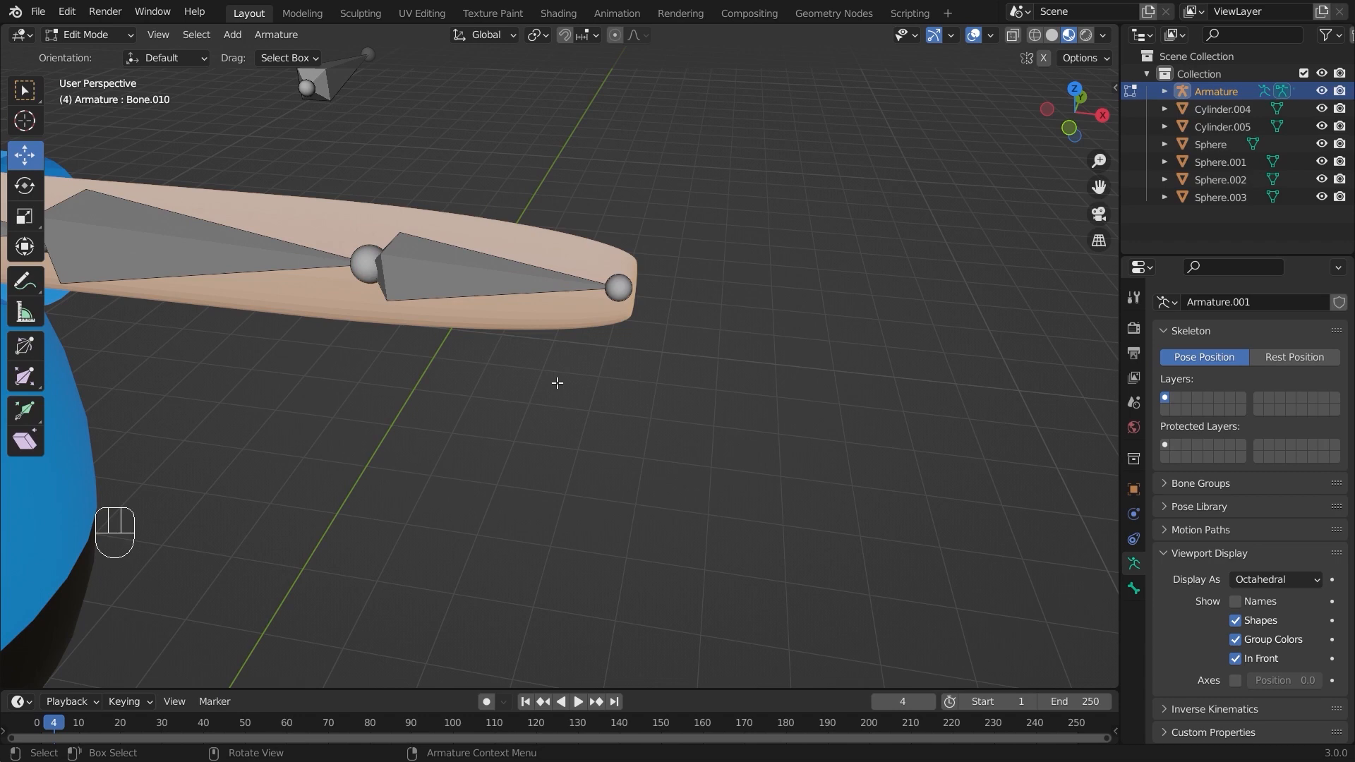
pyautogui.moveTo(557, 382); pyautogui.dragTo(594, 338, button='middle')
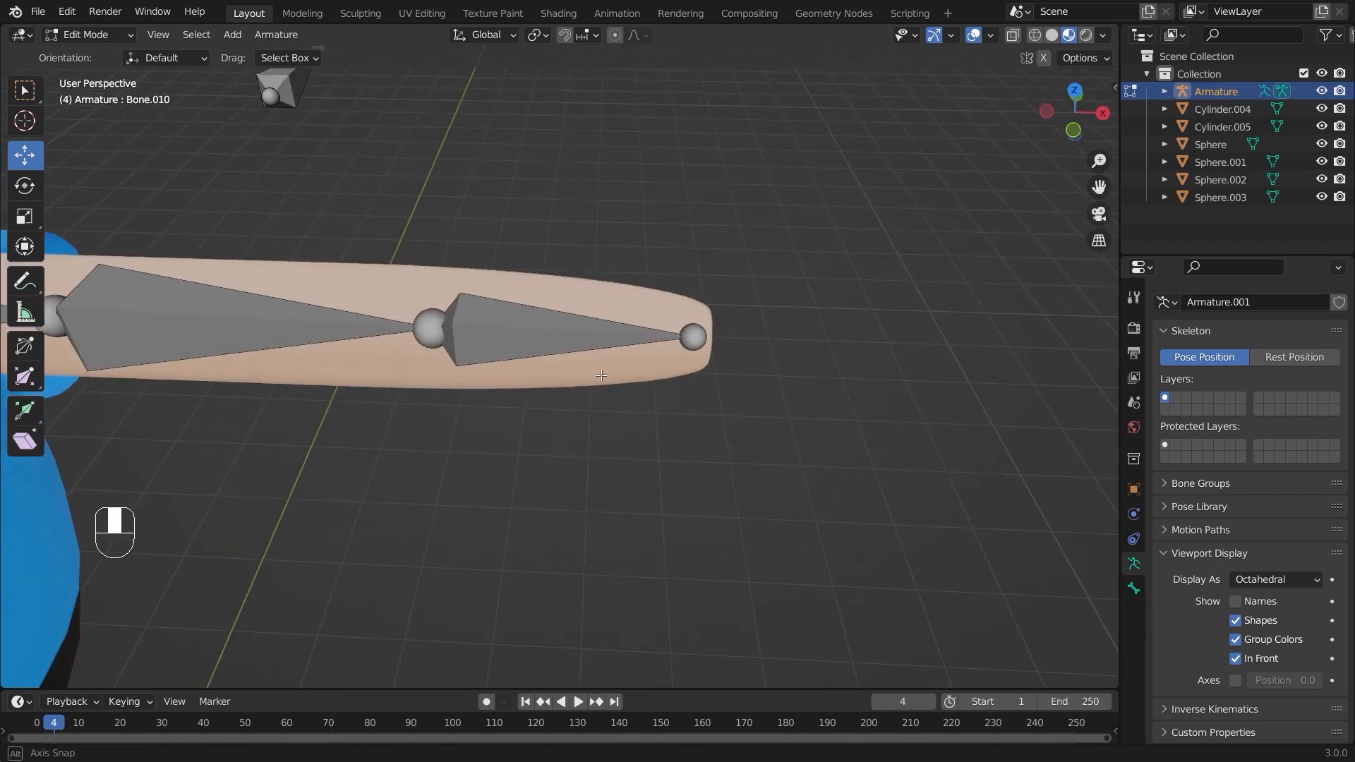
pyautogui.click(595, 338)
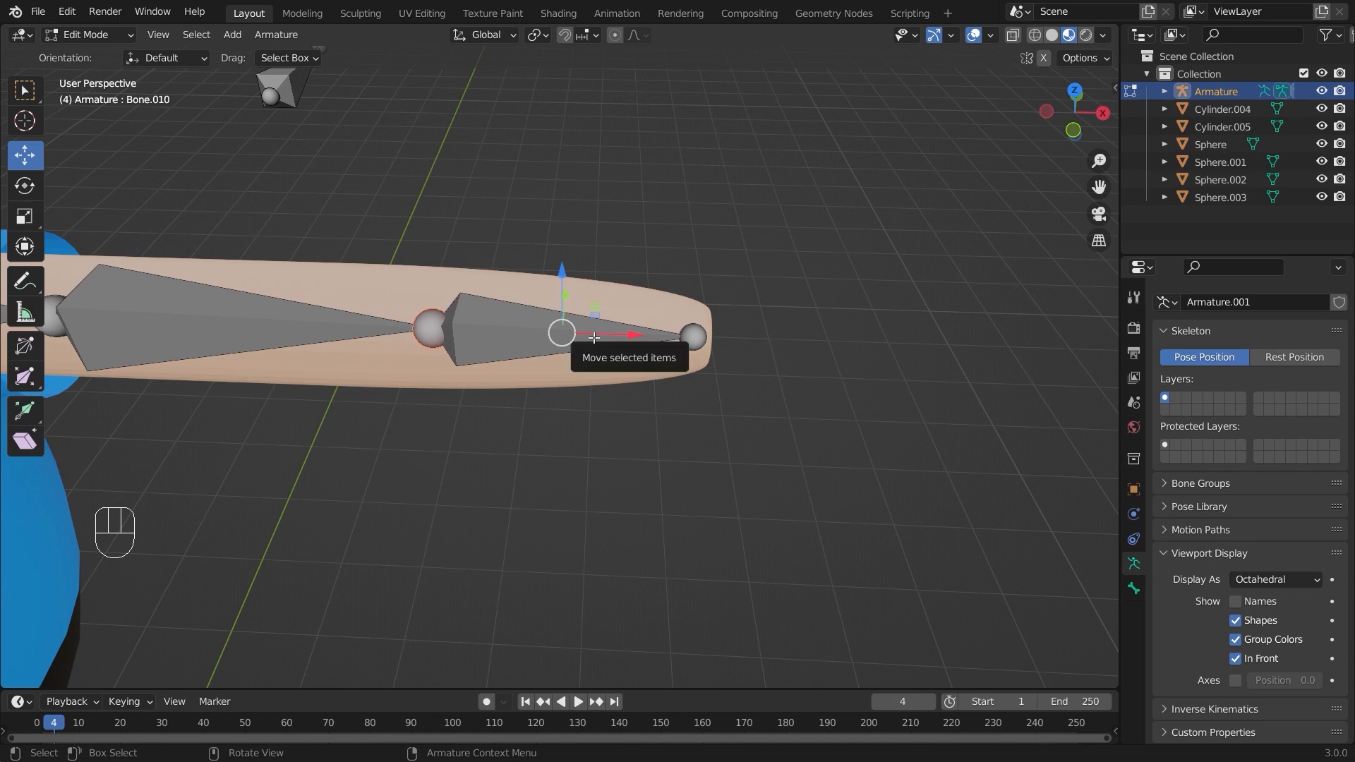
pyautogui.hotkey('alt', 'a')
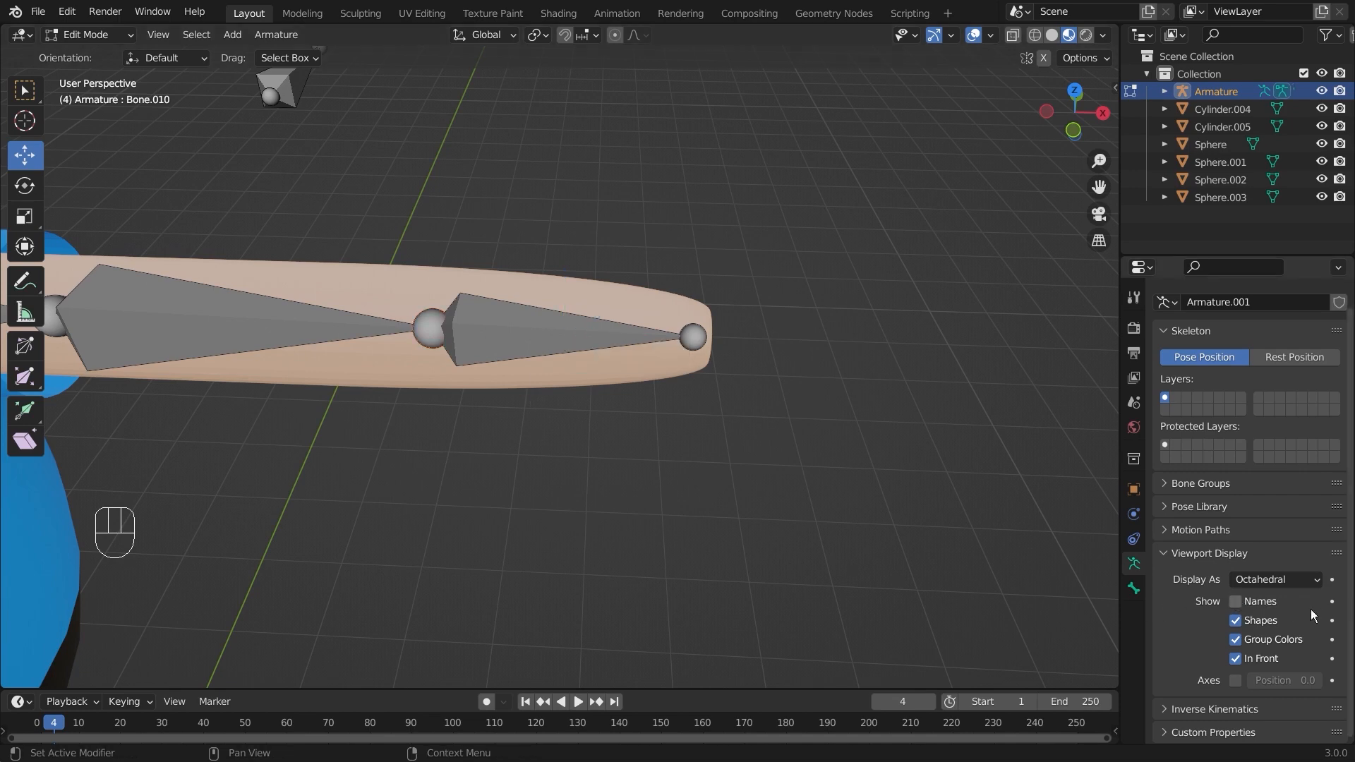
# Turn on the display of bone names for the armature and check the labels at the left hand
pyautogui.press('super')
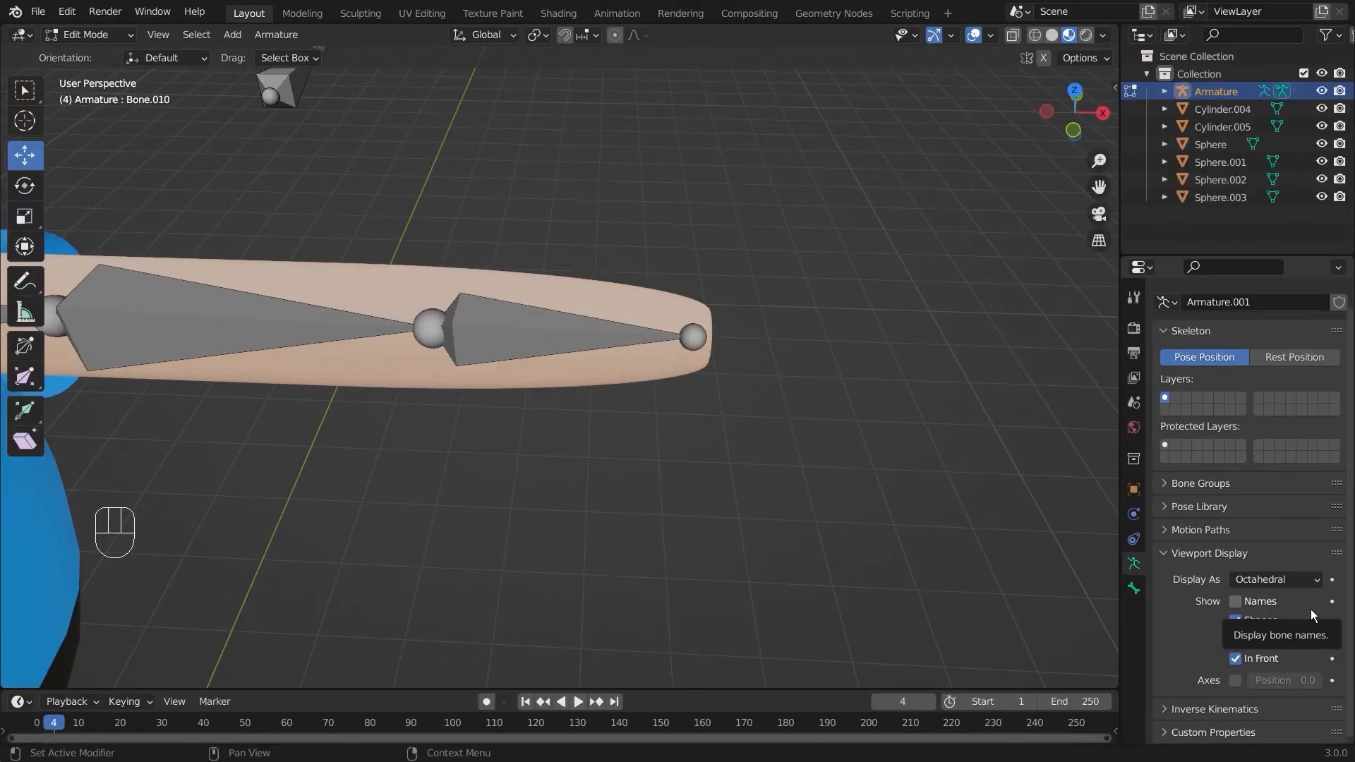
pyautogui.click(1236, 602)
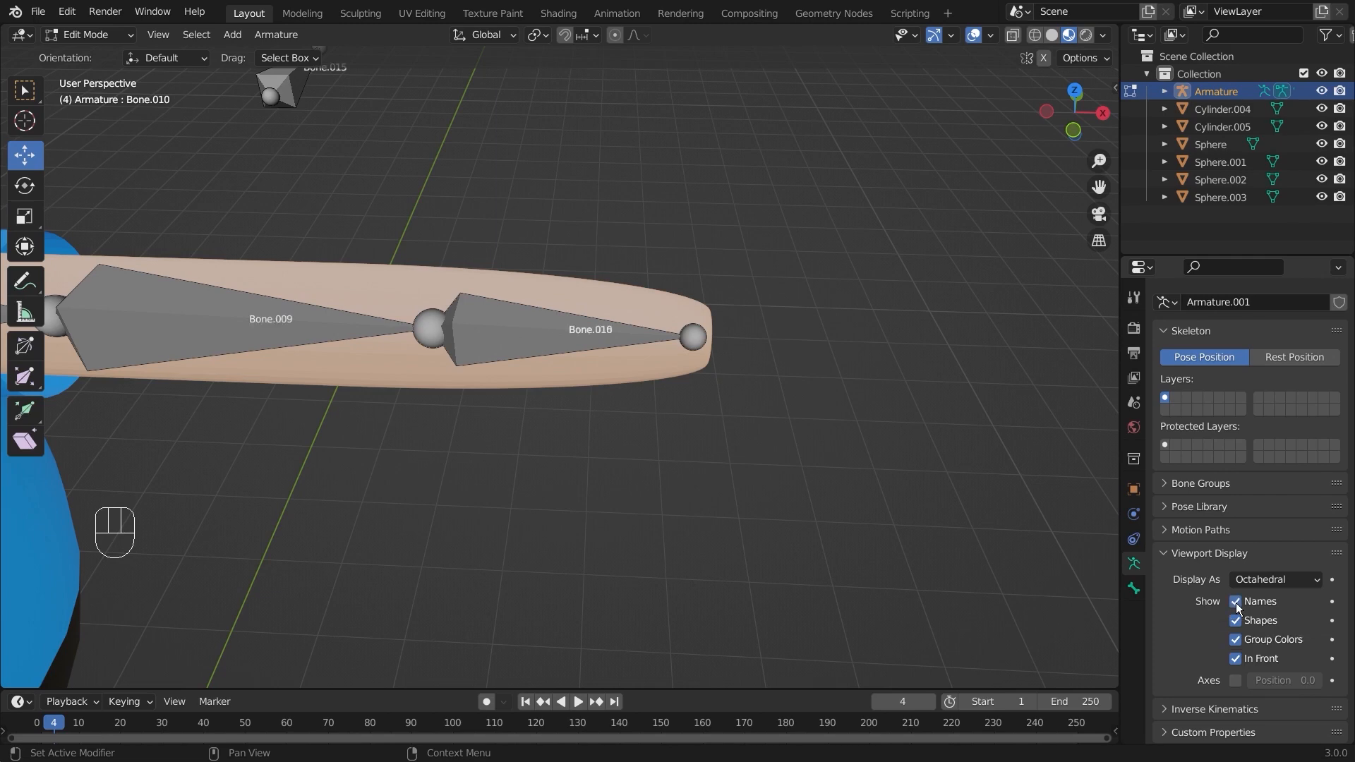
pyautogui.scroll(4, 631, 301)
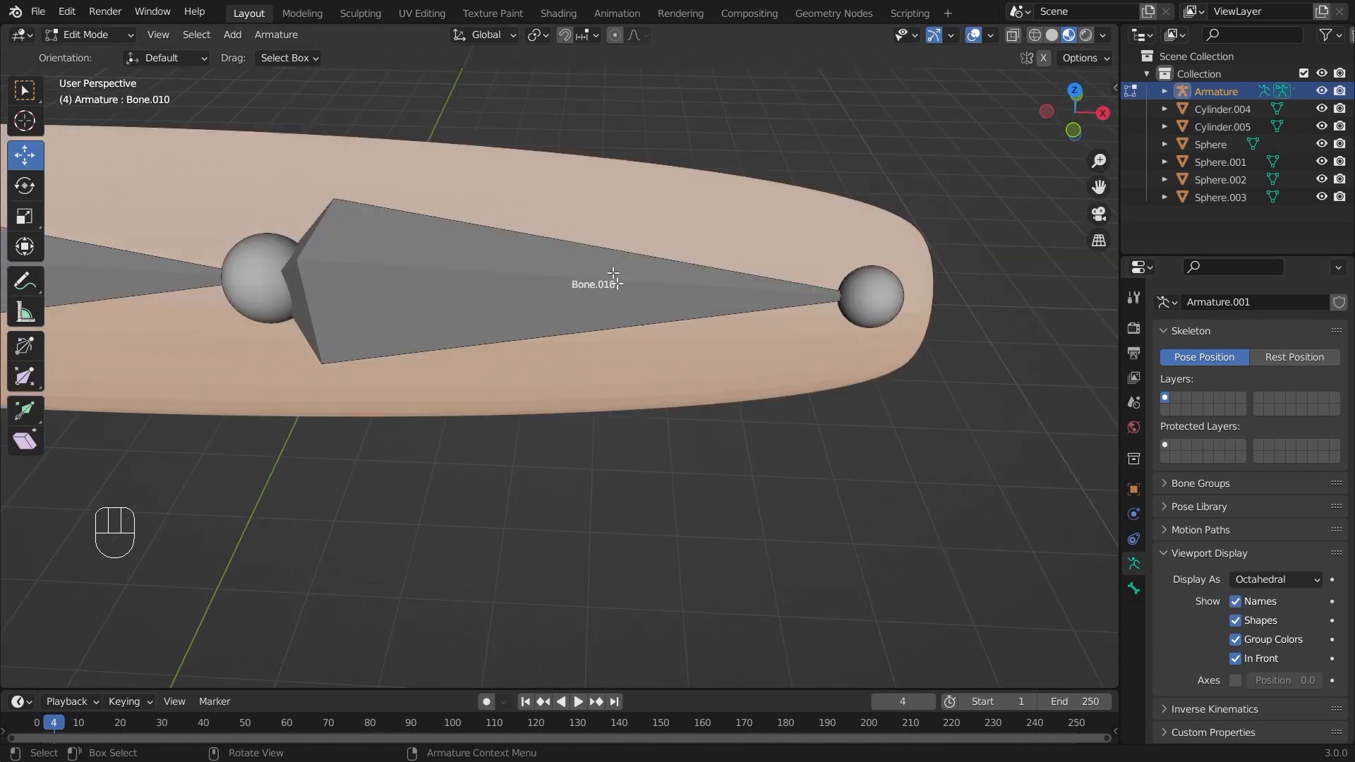
pyautogui.scroll(-4, 649, 301)
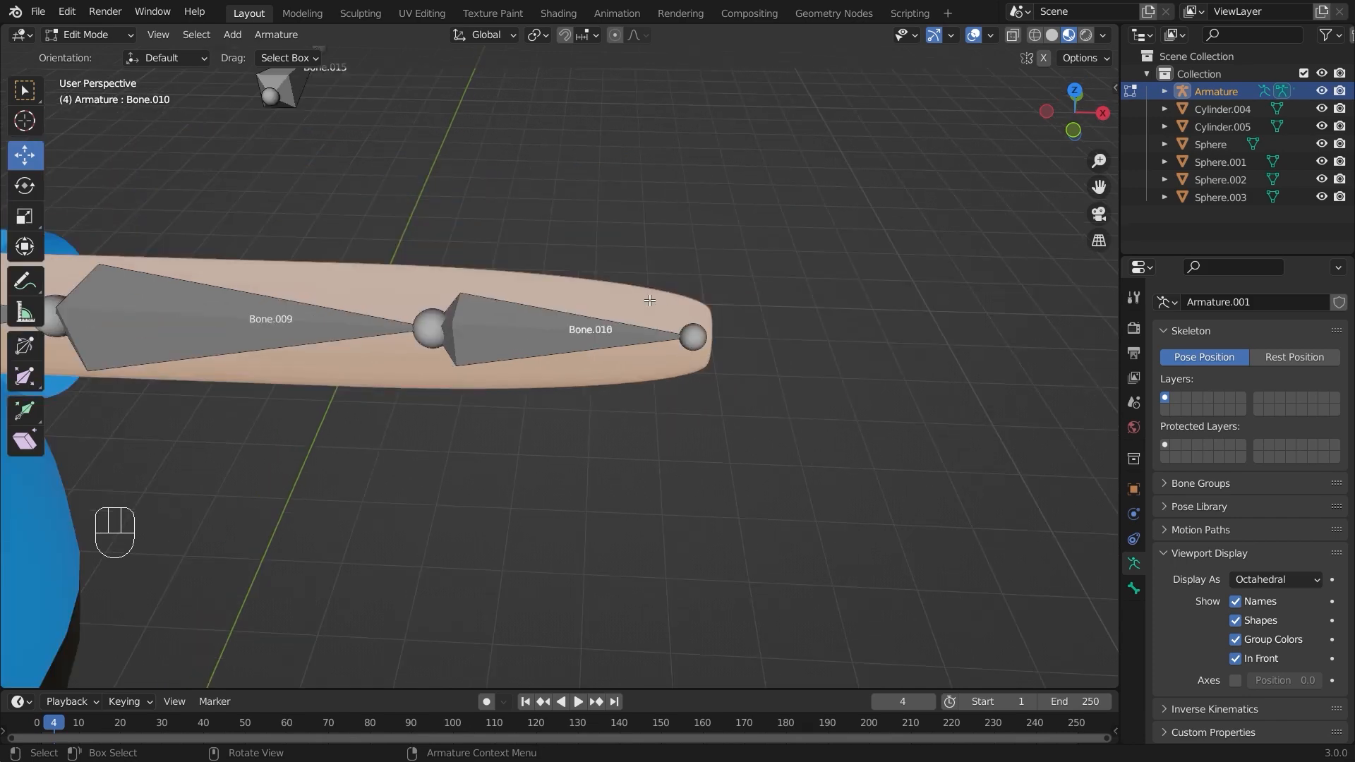
# Move the original hand bone, Bone.010, up about 0.14 m along the Z axis from its duplicate
pyautogui.click(559, 304)
pyautogui.moveTo(562, 272); pyautogui.dragTo(561, 233)
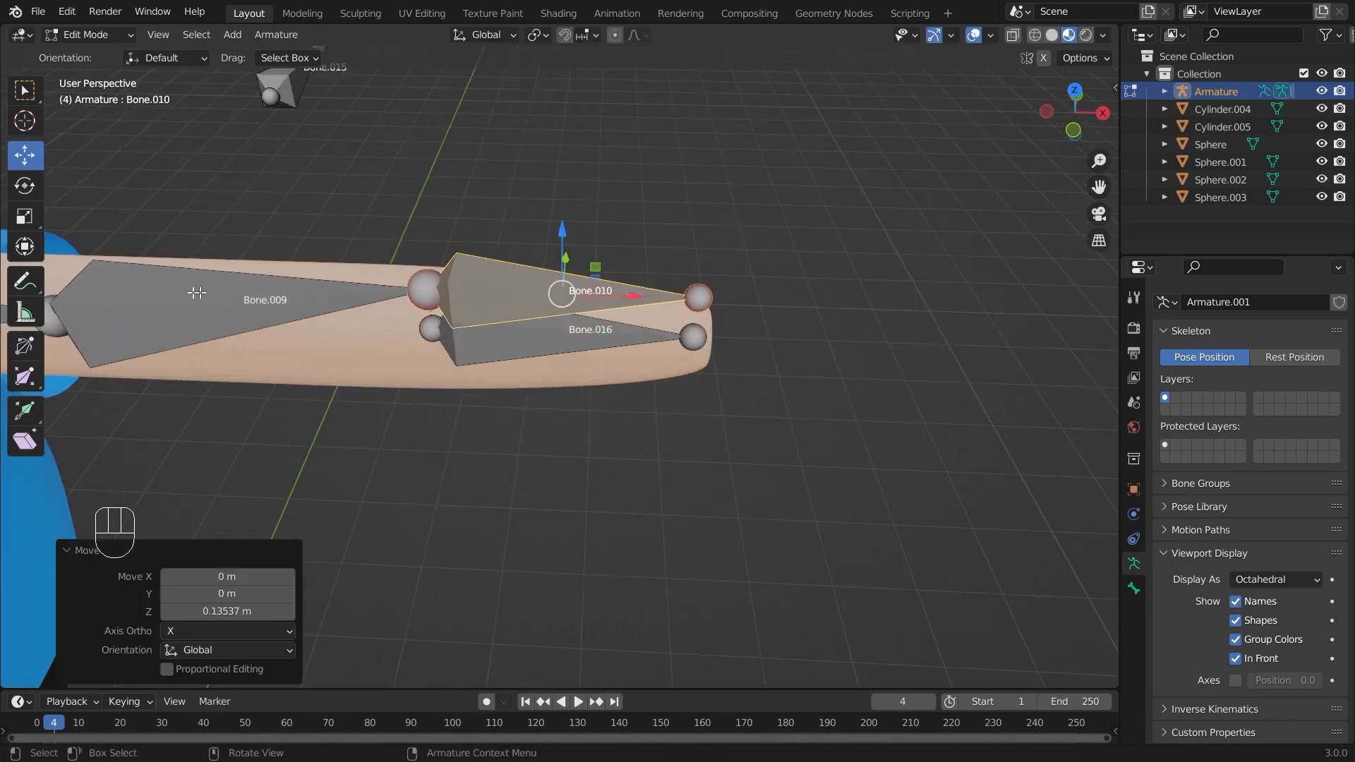
pyautogui.scroll(-3, 288, 307)
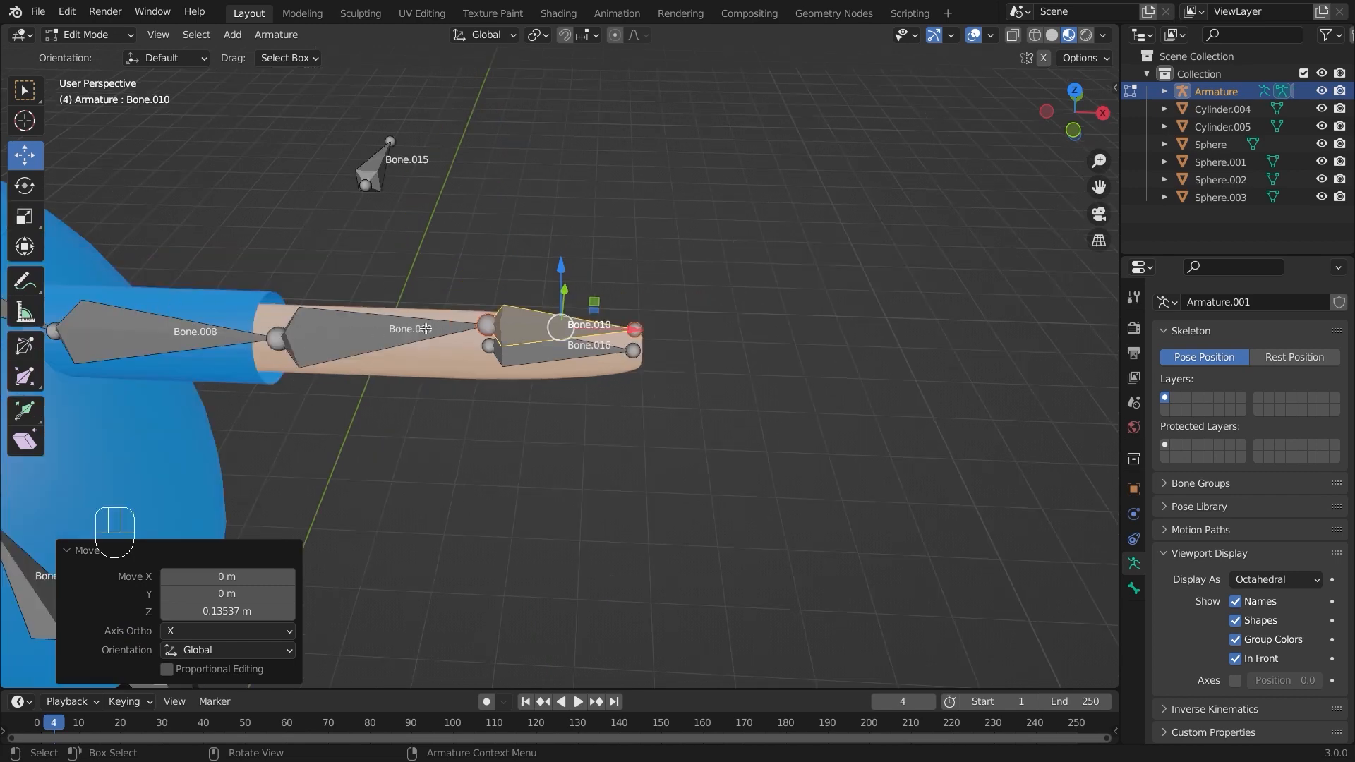
pyautogui.scroll(5, 564, 303)
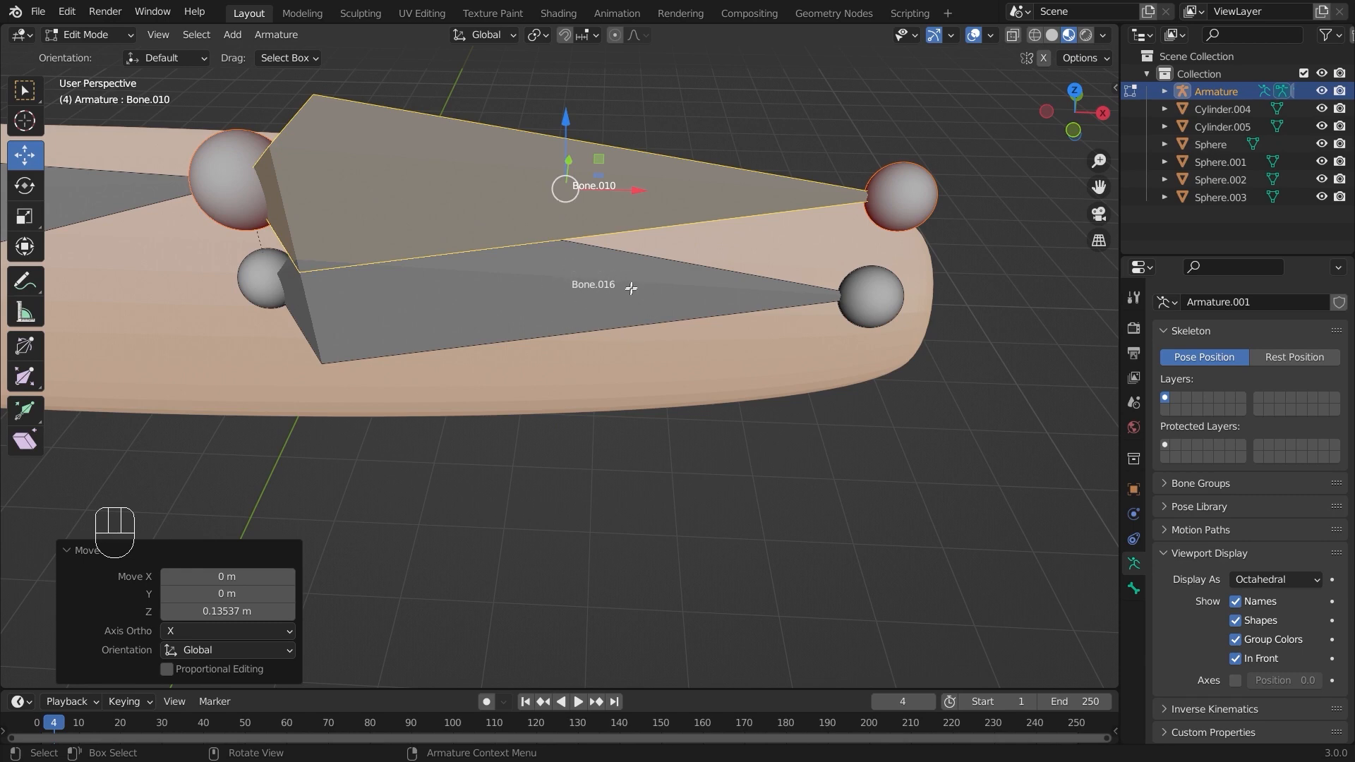
pyautogui.press('ctrl')
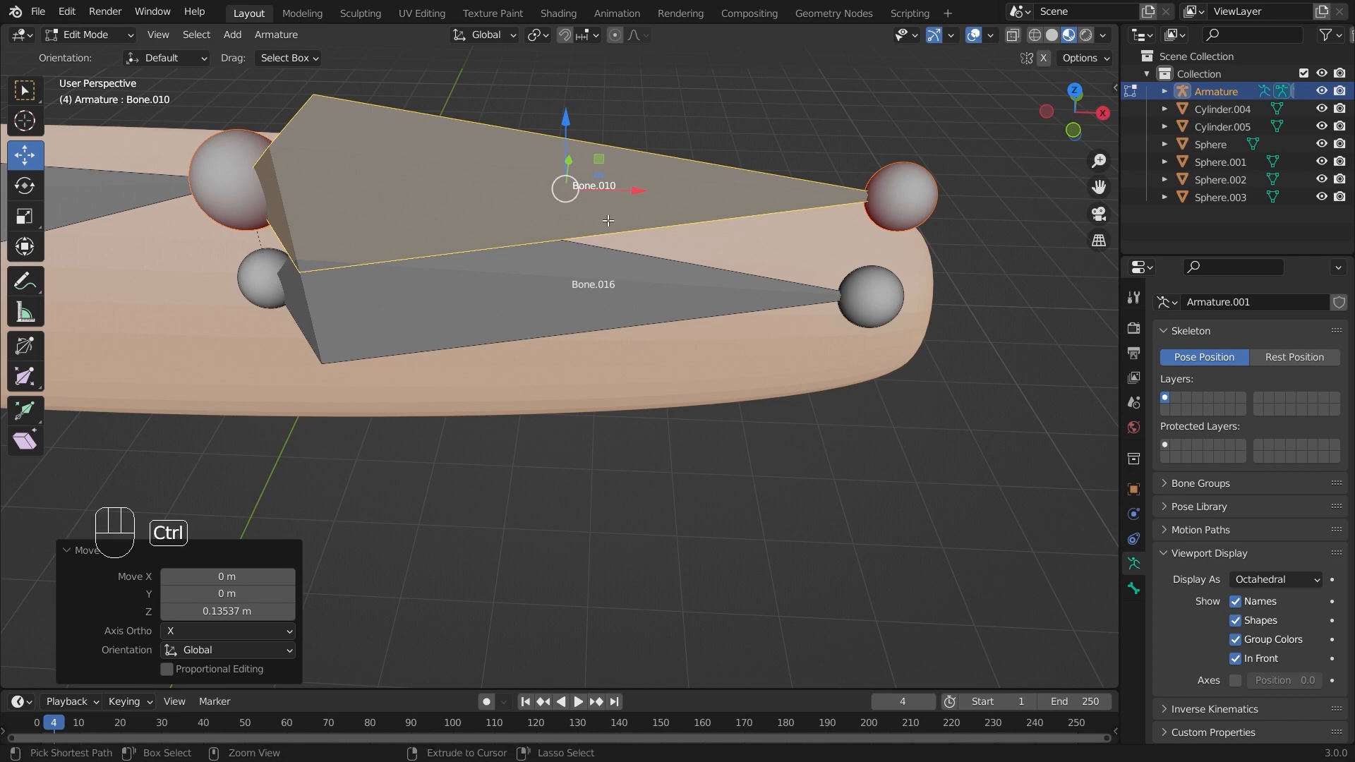
# Undo the last bone move, then try raising Bone.010 about 0.11 m along the Z axis and undo that move too
pyautogui.hotkey('ctrl', 'z')
pyautogui.moveTo(565, 224); pyautogui.dragTo(565, 141)
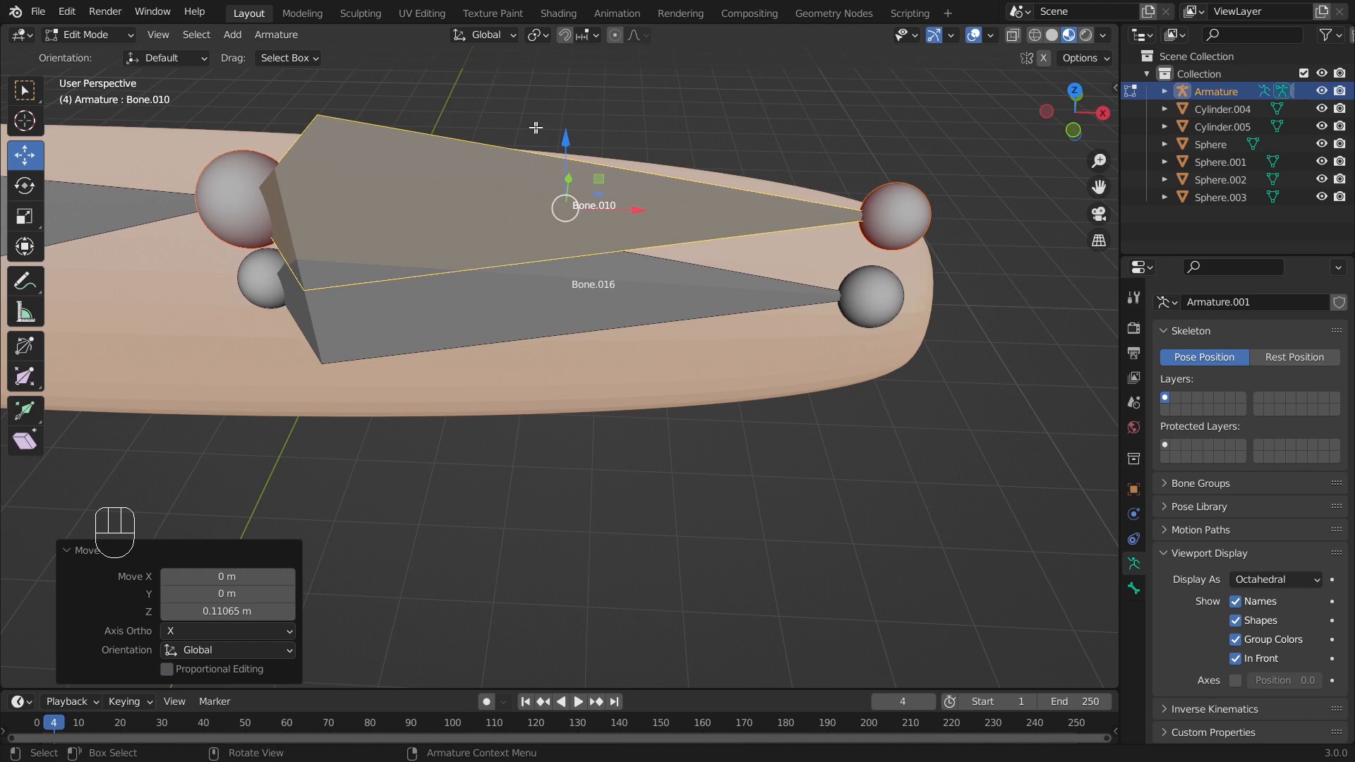
pyautogui.hotkey('ctrl', 'z')
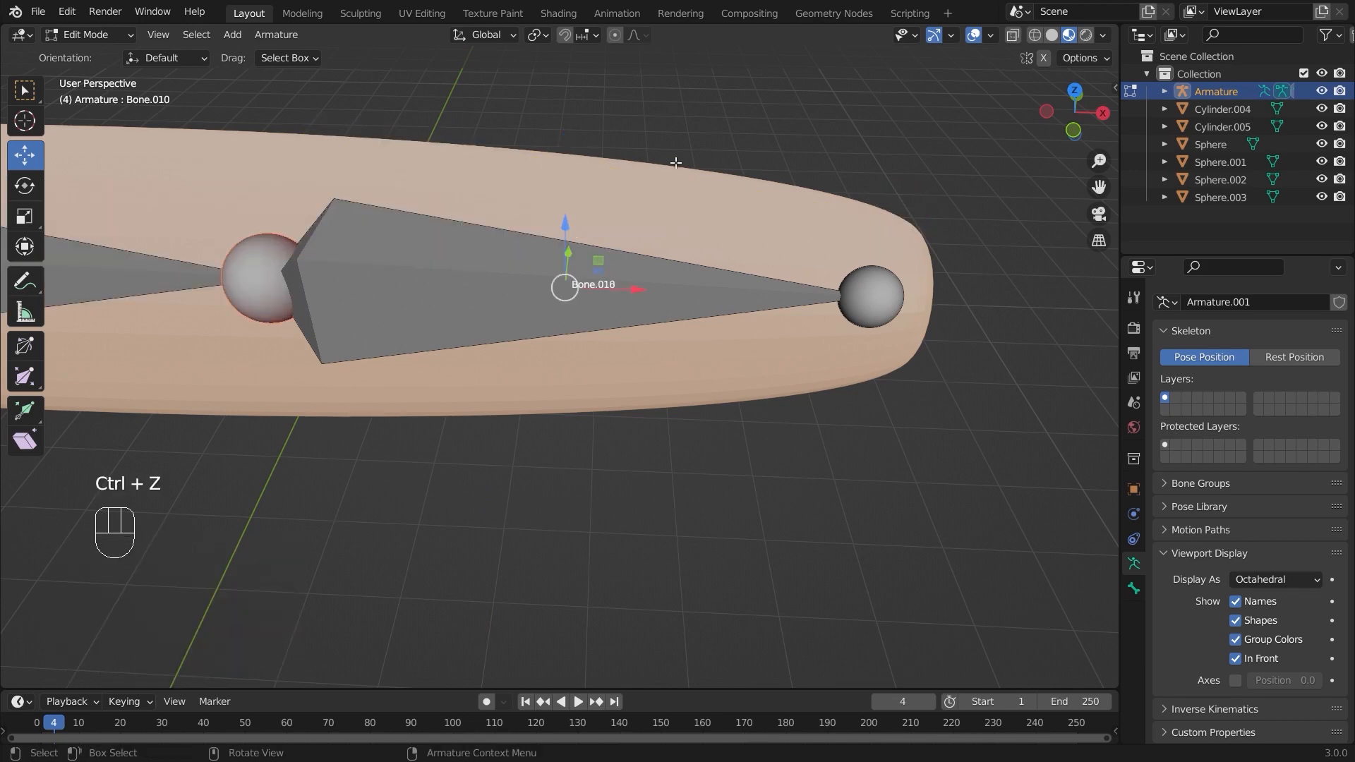
# Hide the original hand bone, Bone.010, leaving its duplicate in the left hand displayed
pyautogui.press('h')
pyautogui.scroll(-5, 676, 162)
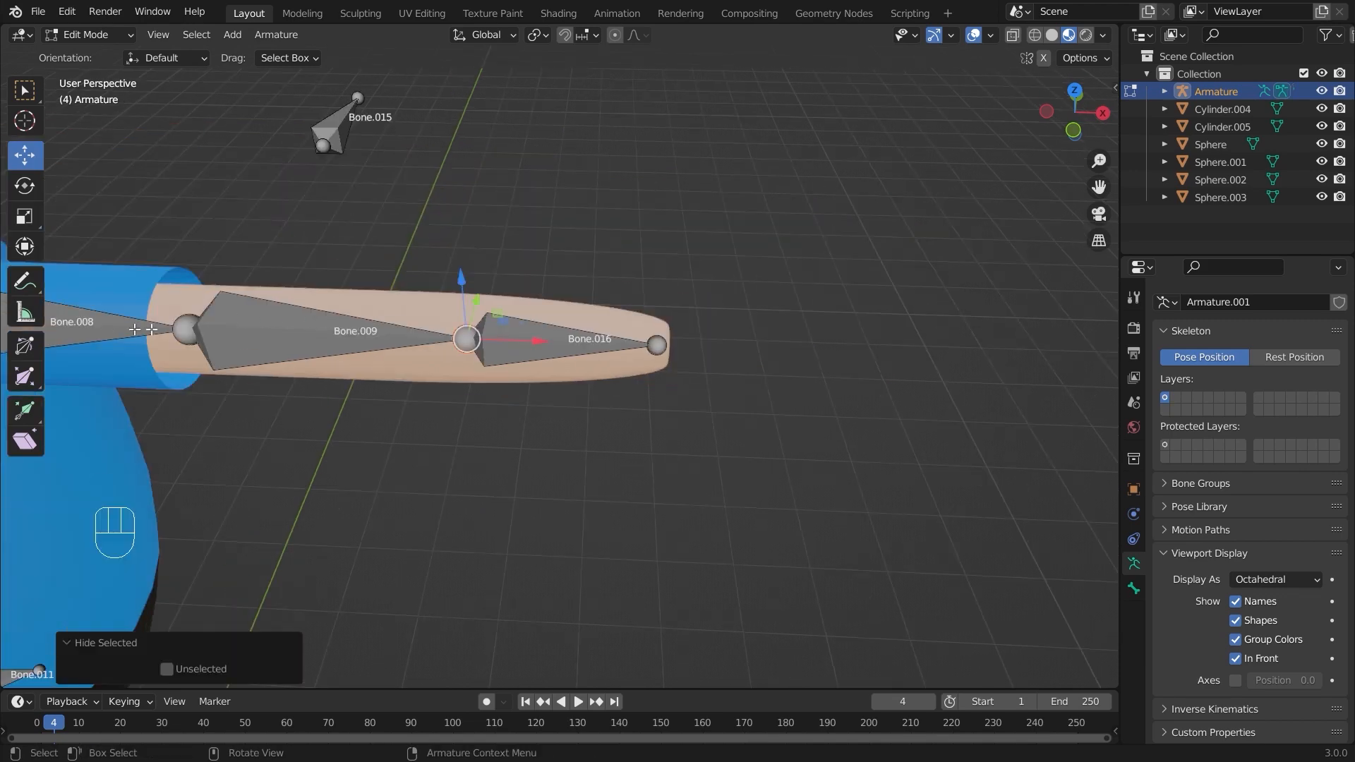
pyautogui.scroll(4, 602, 351)
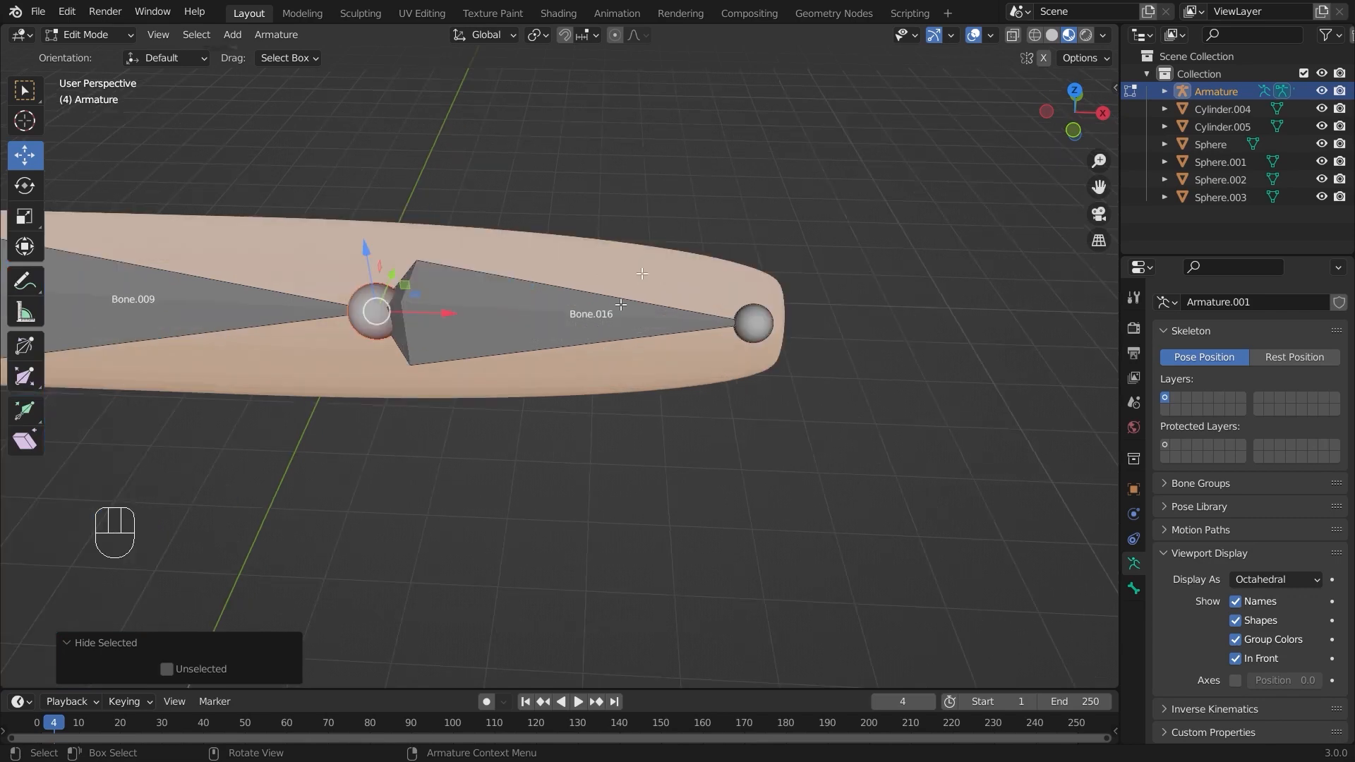
# Rename the duplicated hand bone, Bone.016, as Hand.Controller
pyautogui.click(641, 273)
pyautogui.scroll(5, 656, 353)
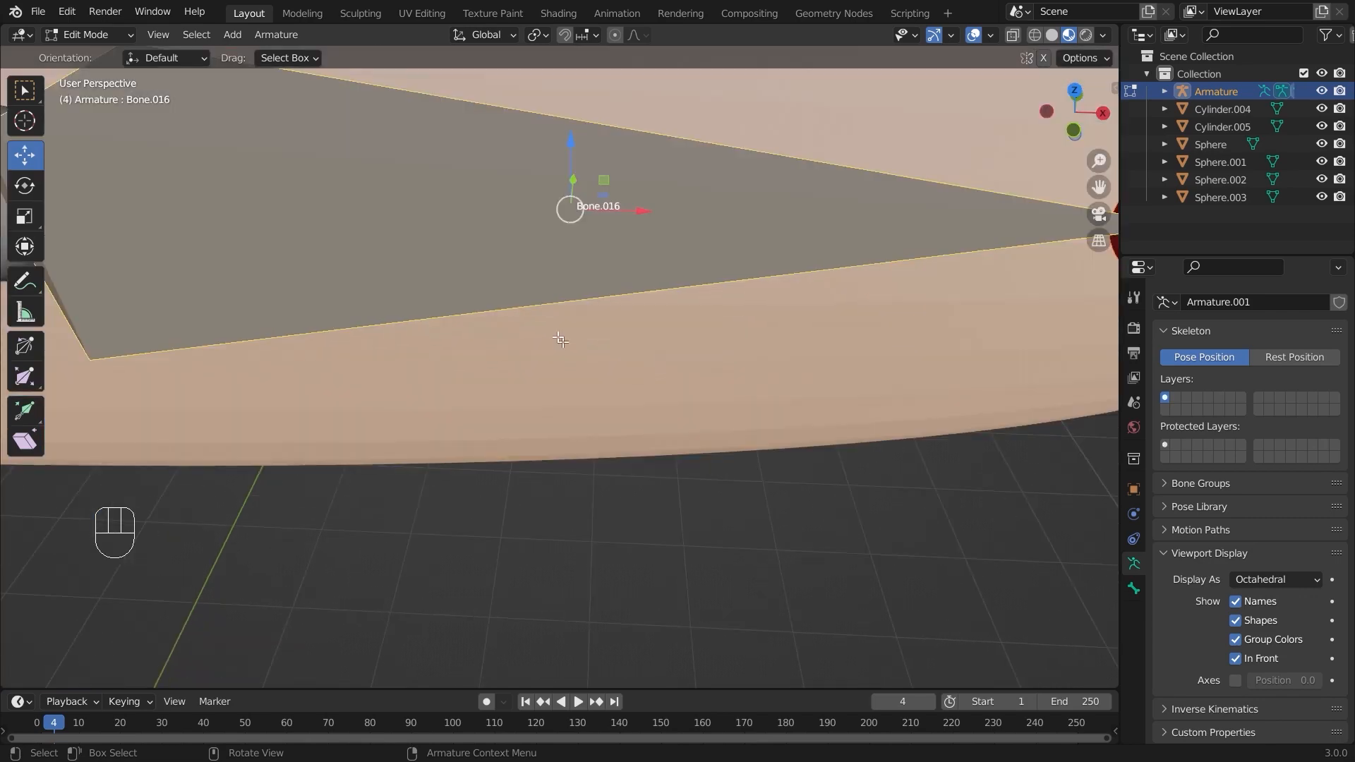
pyautogui.scroll(-5, 635, 318)
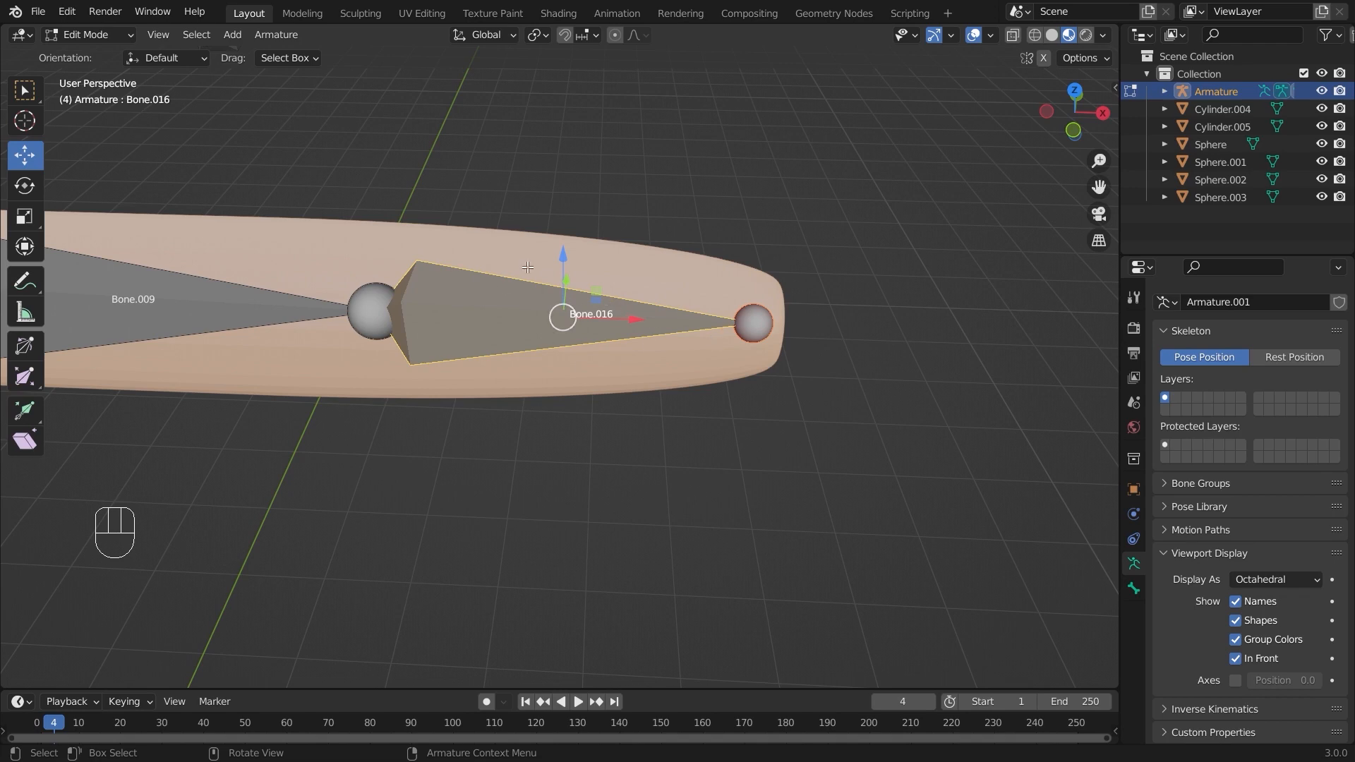
pyautogui.click(1135, 589)
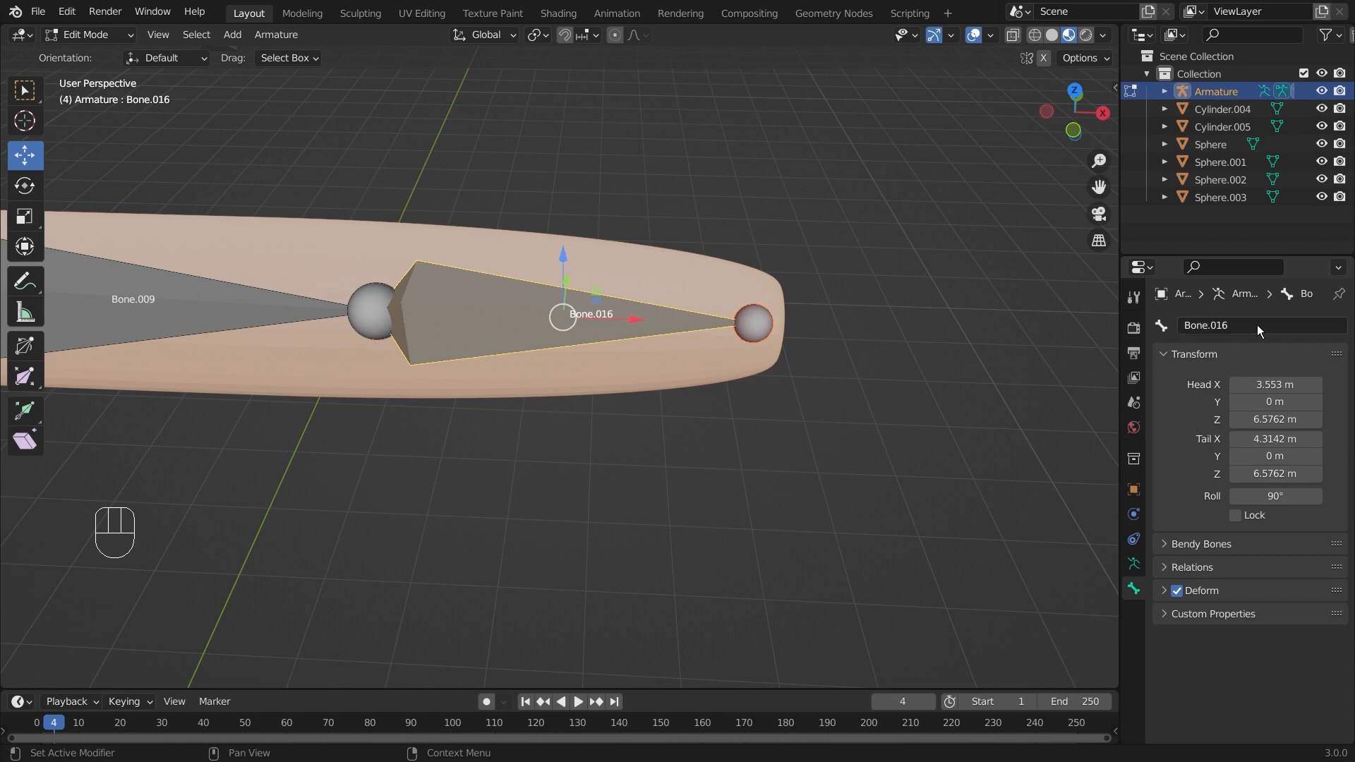
pyautogui.press('super+equal')
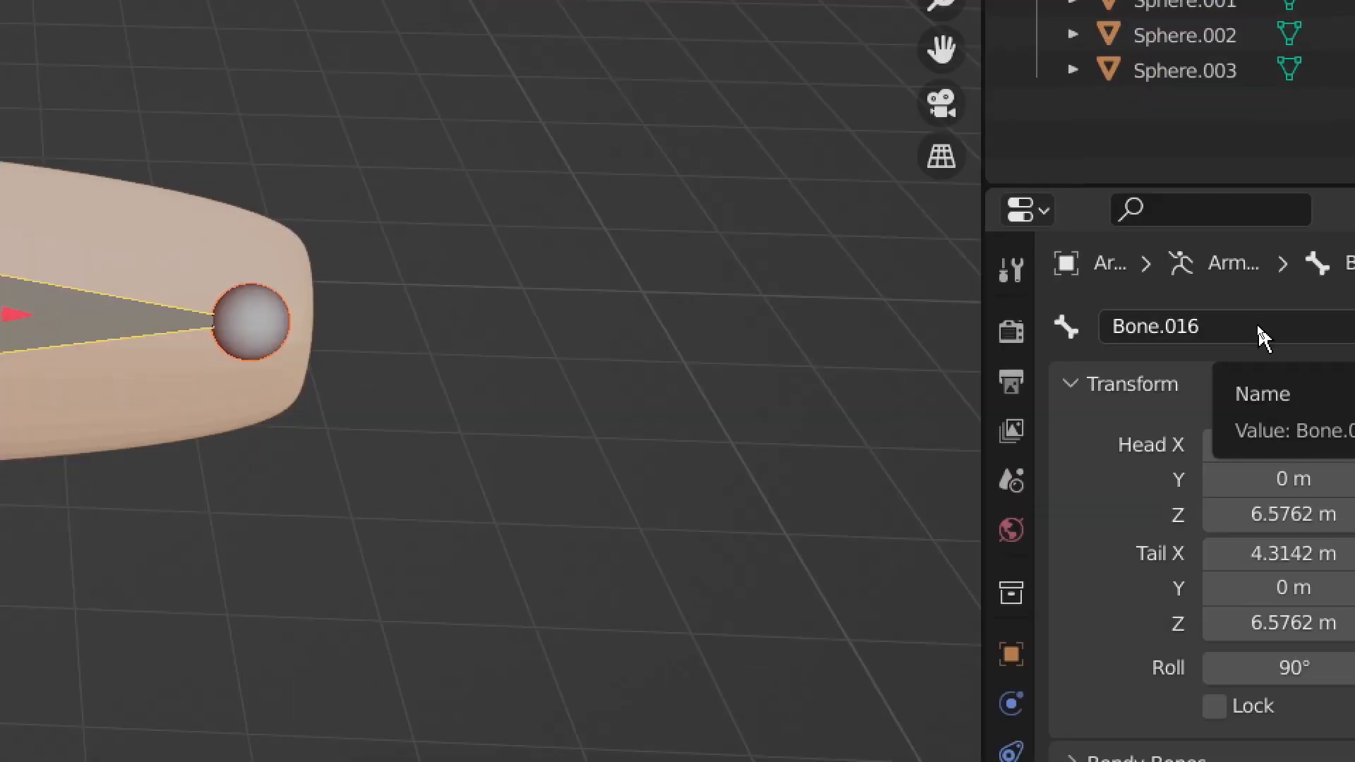
pyautogui.press('super+minus')
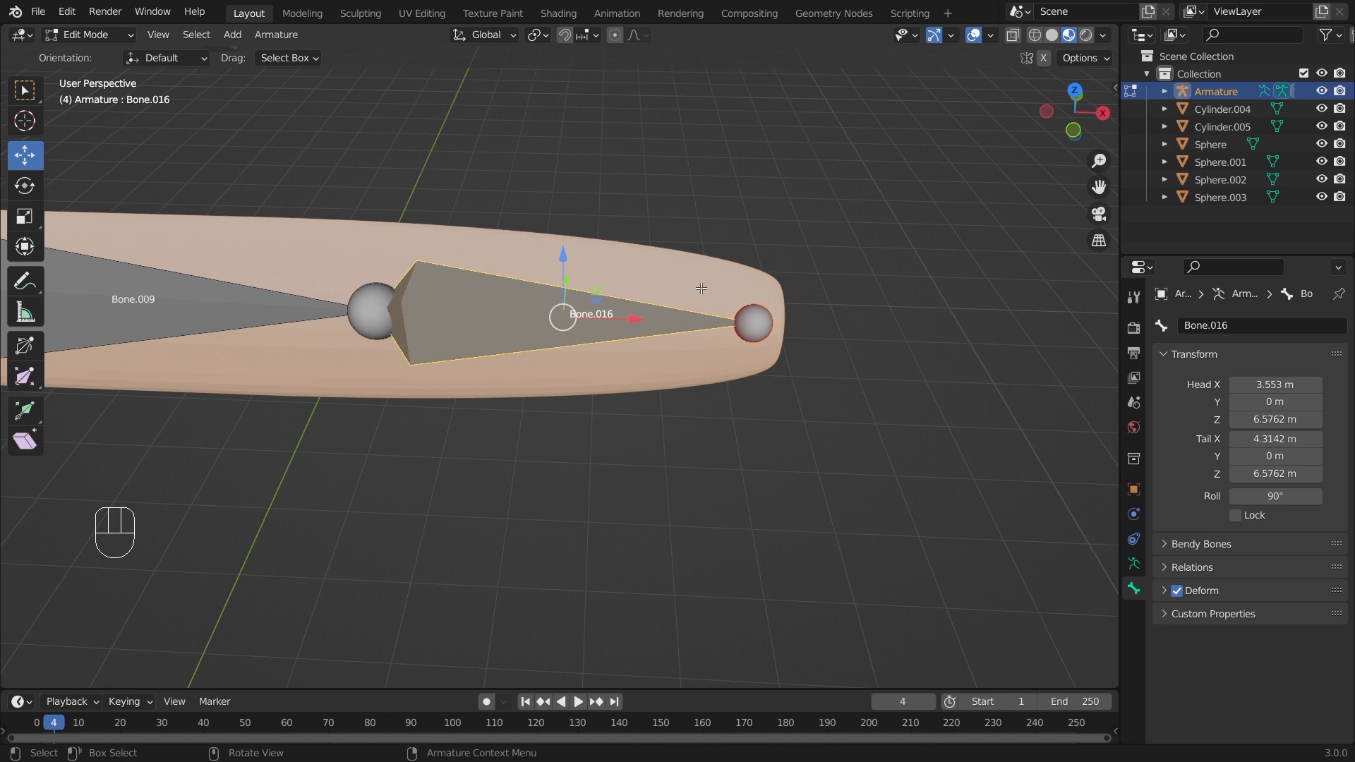
pyautogui.press('F2')
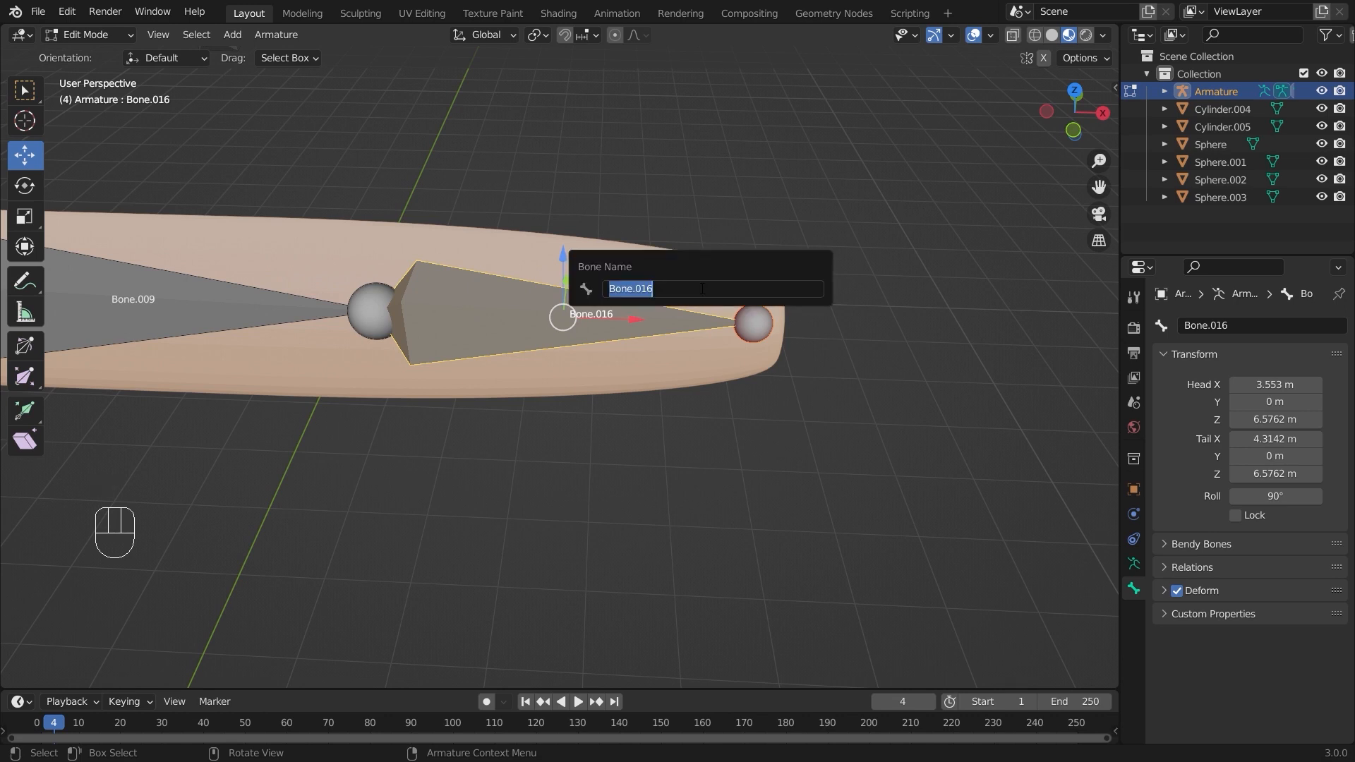
pyautogui.write('H')
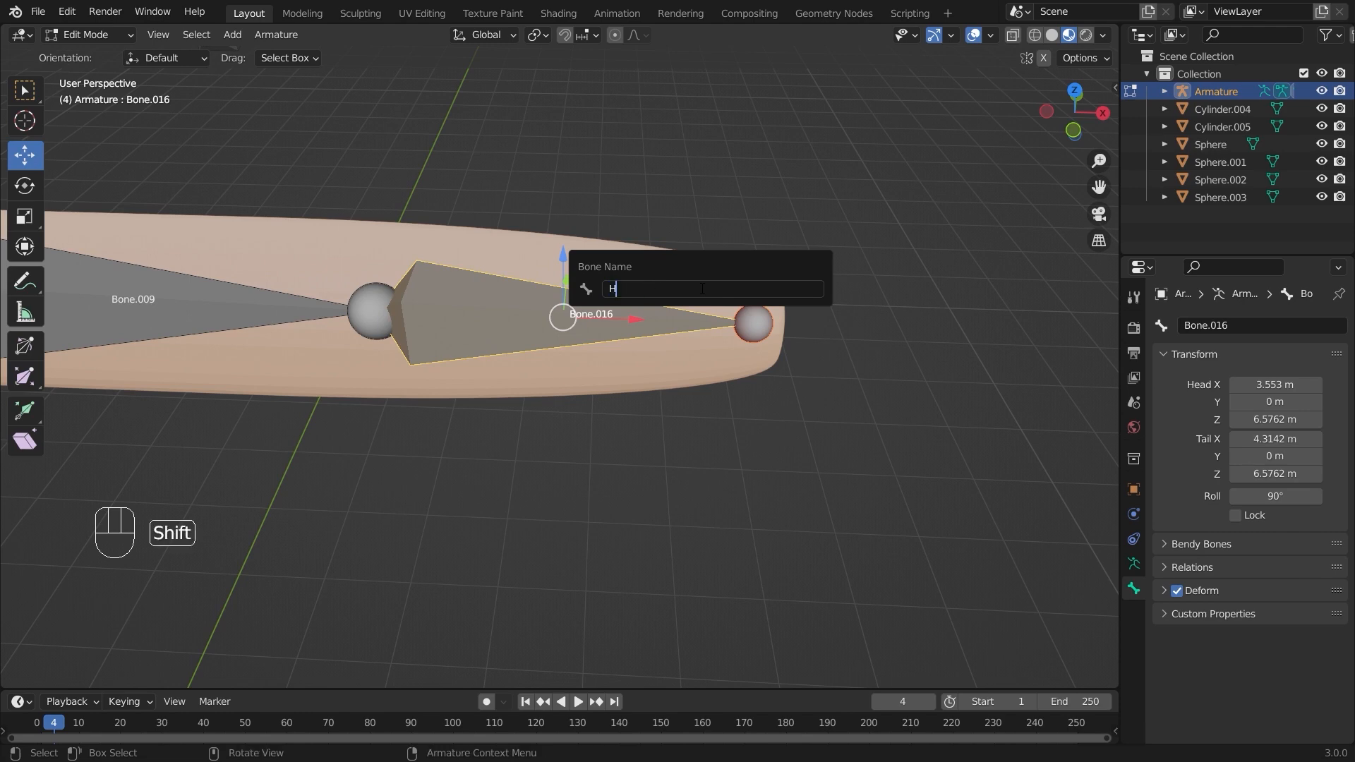
pyautogui.write('and.Controller')
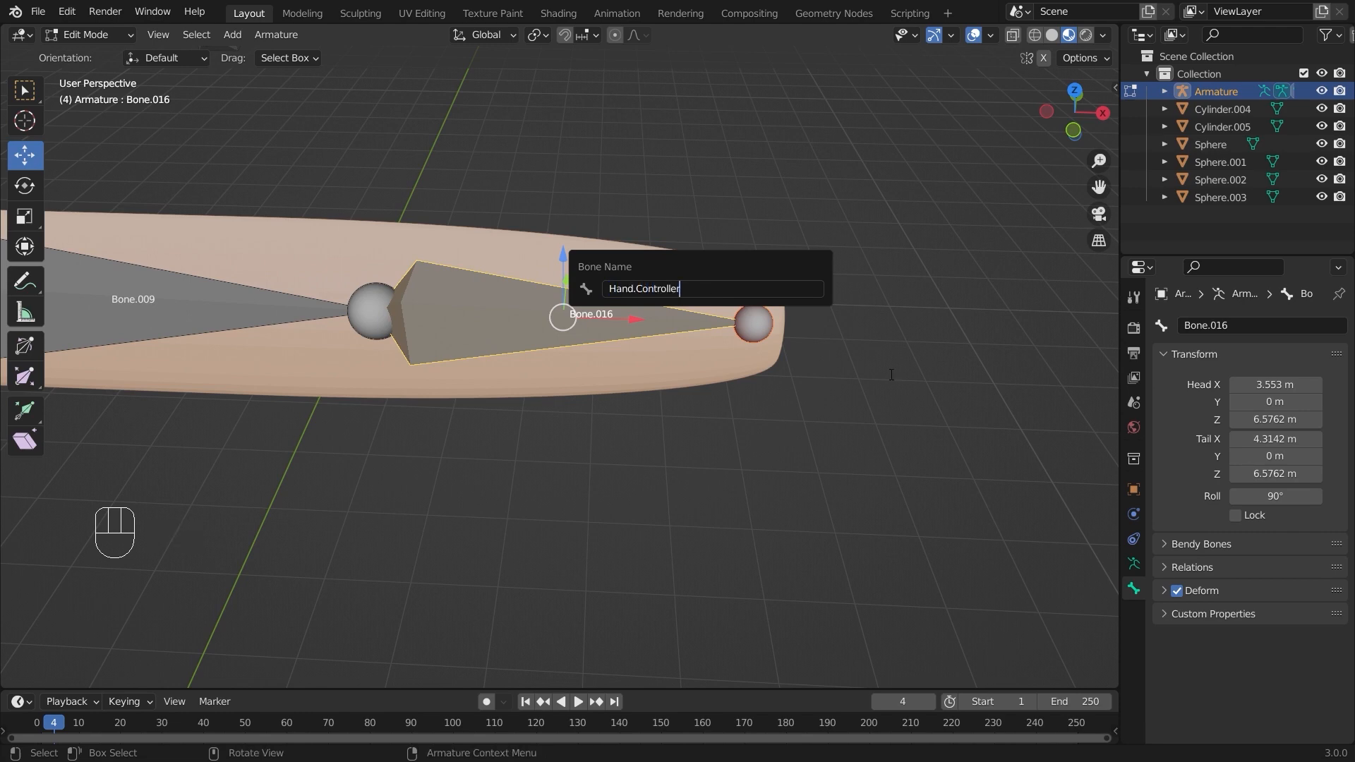
pyautogui.press('Return')
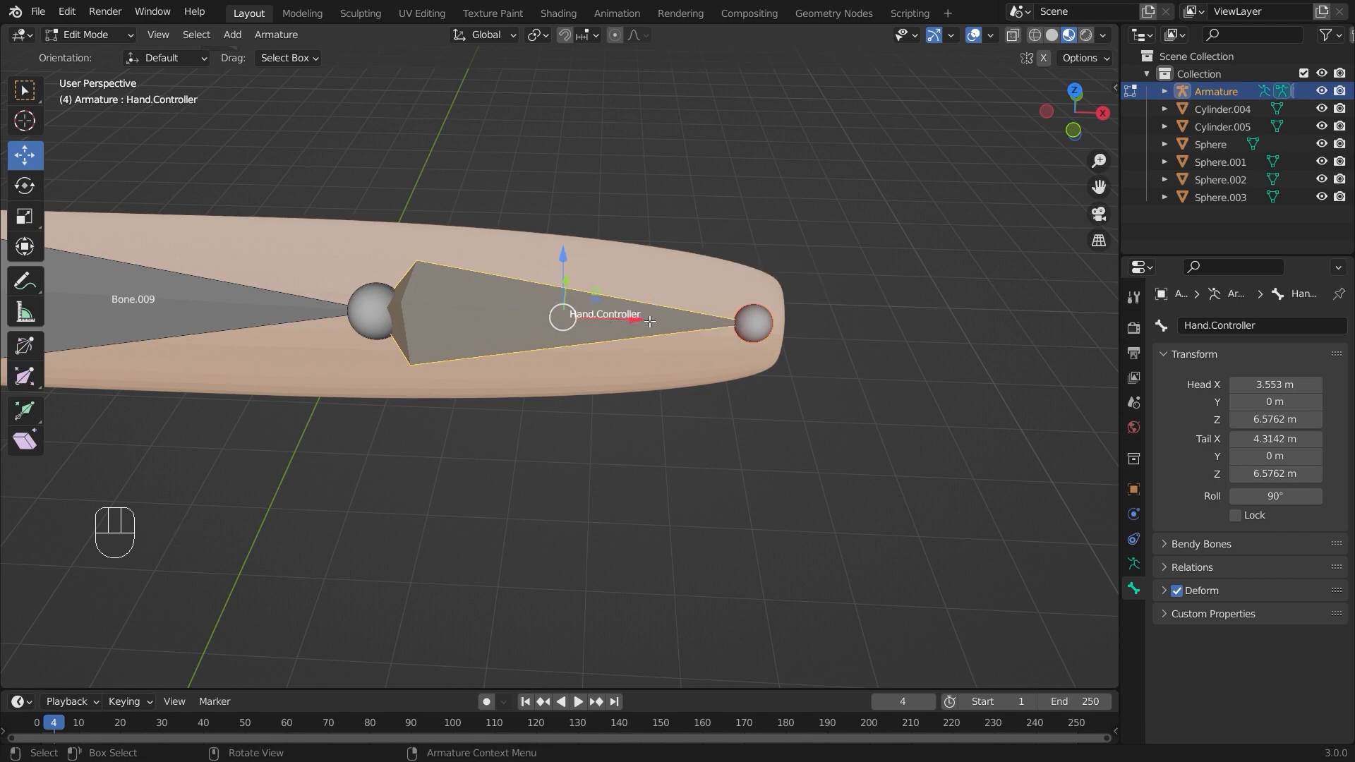
# Try the Stick display type for the armature and view its bones on the whole character
pyautogui.scroll(-3, 686, 319)
pyautogui.moveTo(689, 314); pyautogui.dragTo(689, 284, button='middle')
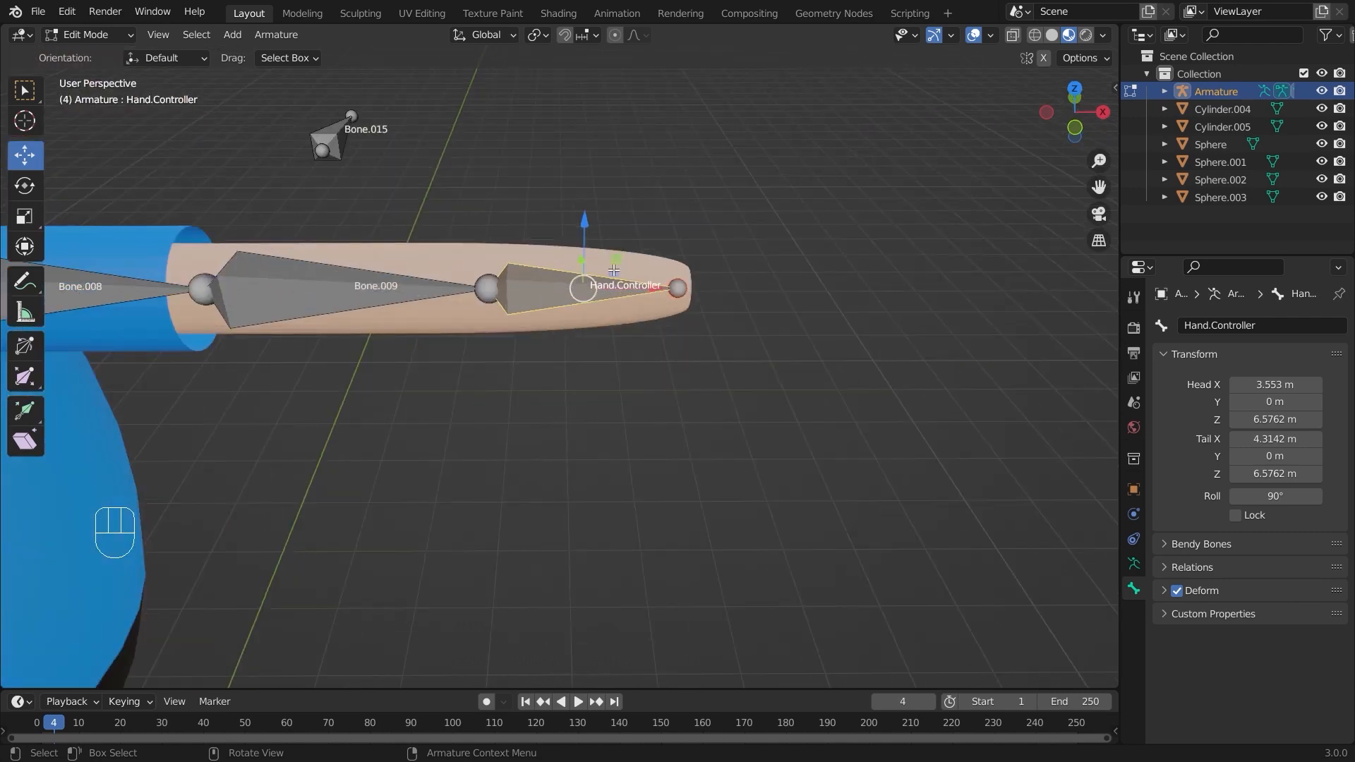
pyautogui.click(1134, 564)
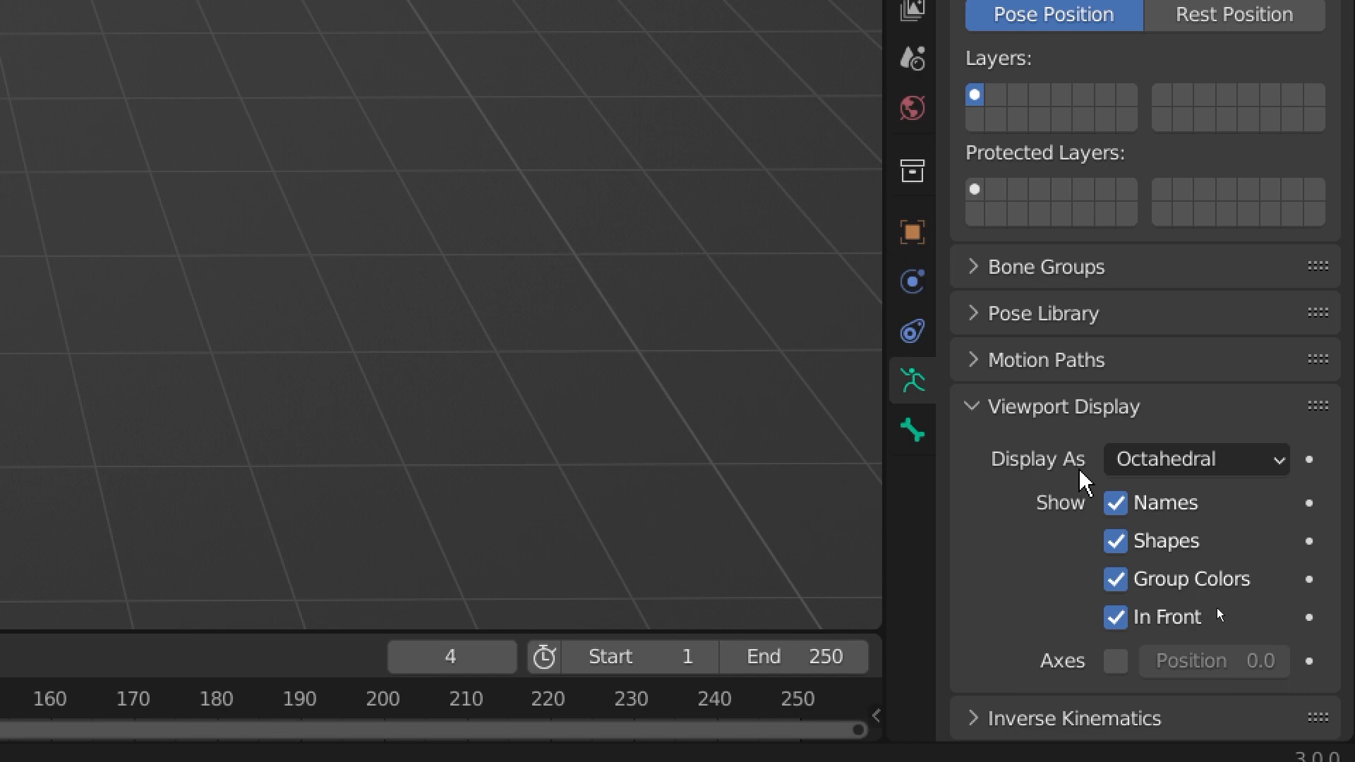
pyautogui.click(1197, 460)
pyautogui.click(1196, 459)
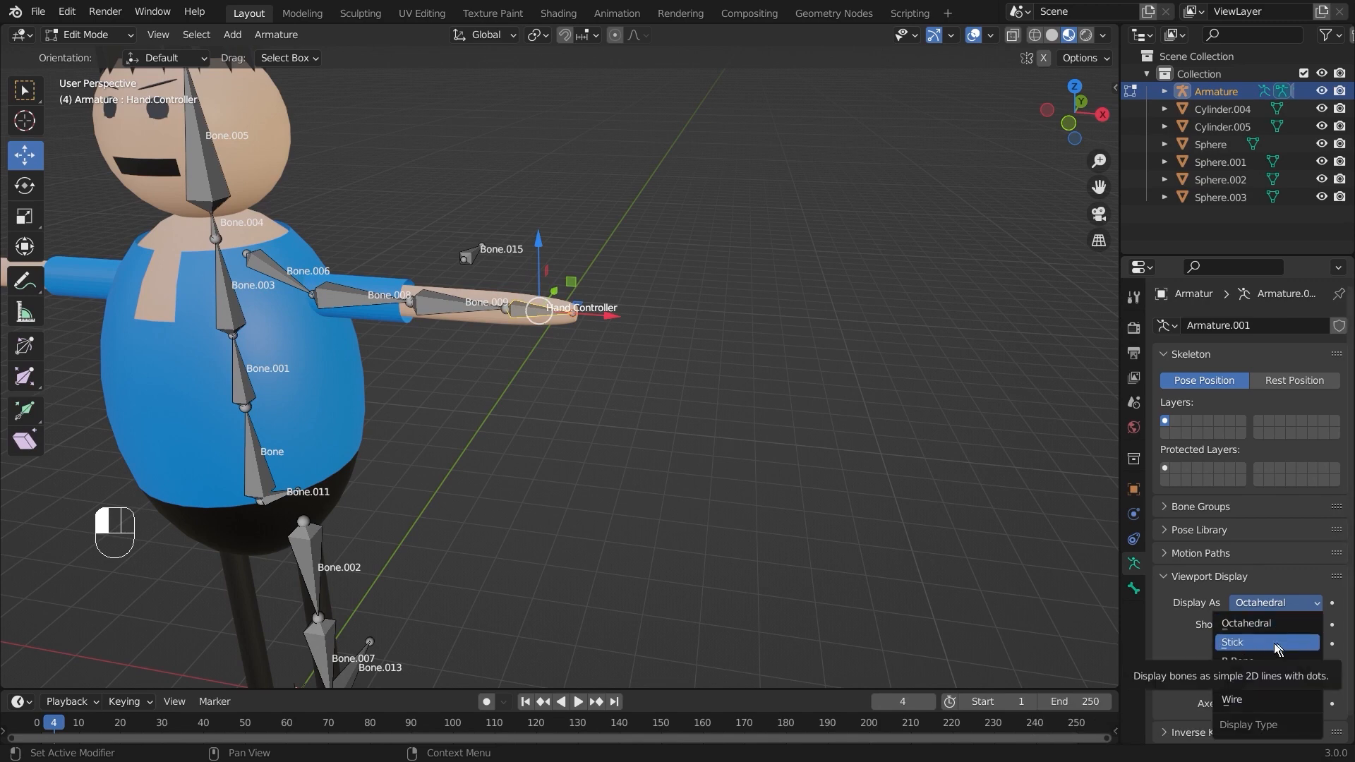
pyautogui.click(1256, 644)
pyautogui.scroll(-3, 489, 370)
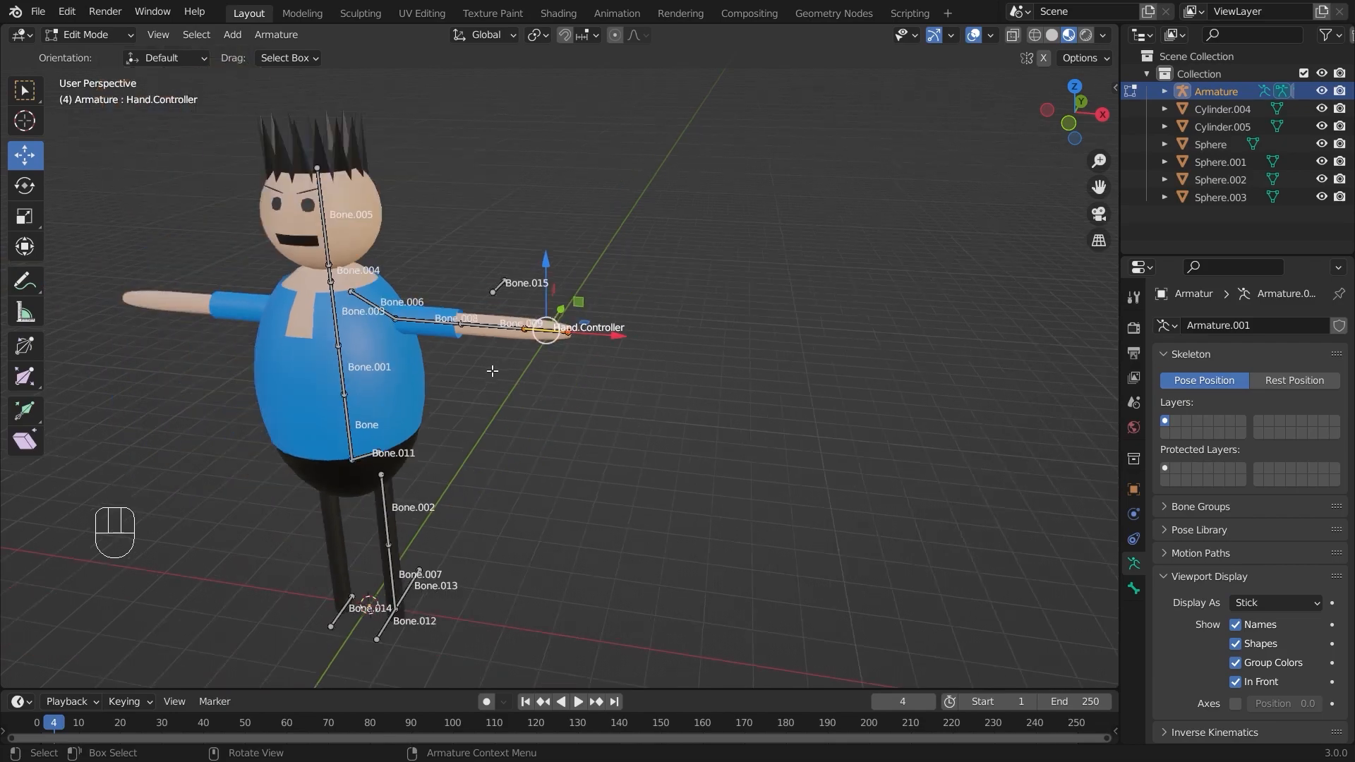
pyautogui.moveTo(559, 403); pyautogui.dragTo(620, 386, button='middle')
pyautogui.scroll(-3, 620, 386)
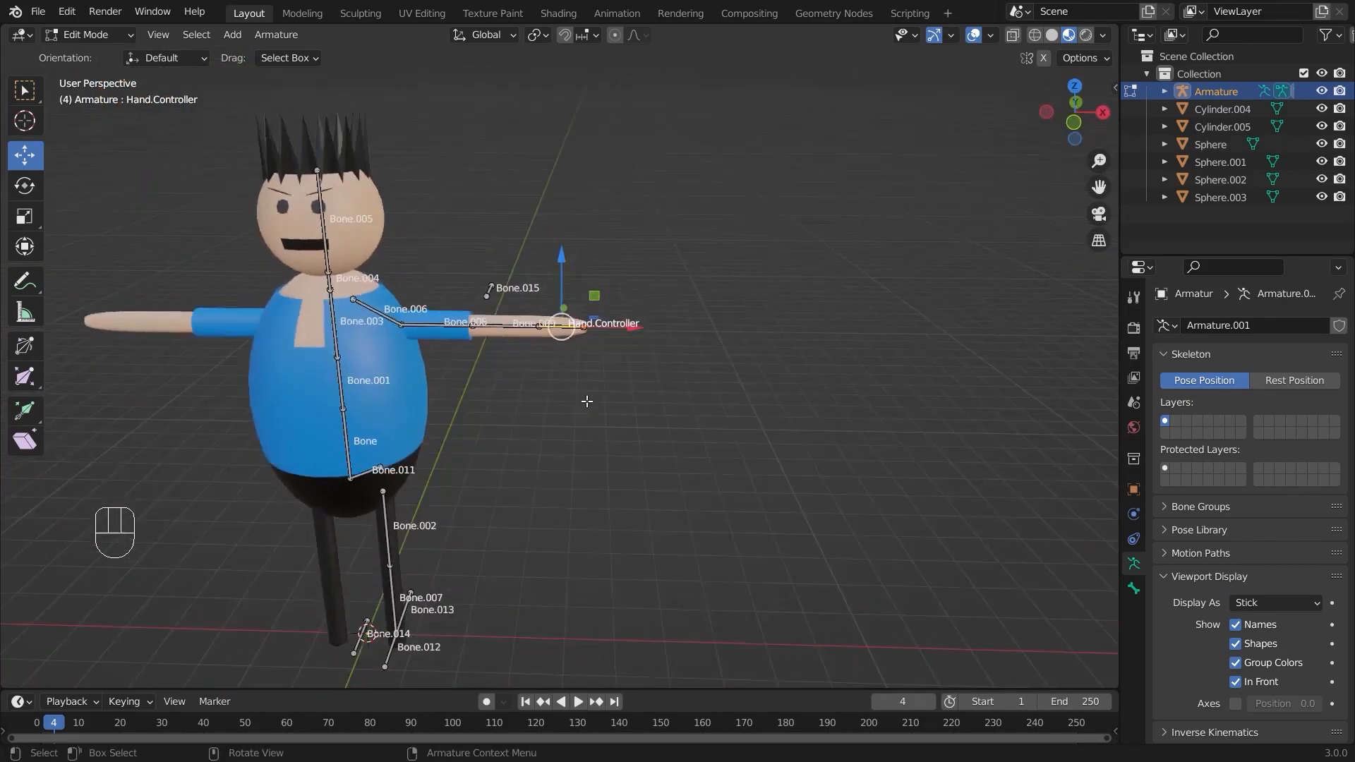
# Try the B-Bone display type for the armature and look at its bones on the character
pyautogui.click(1279, 600)
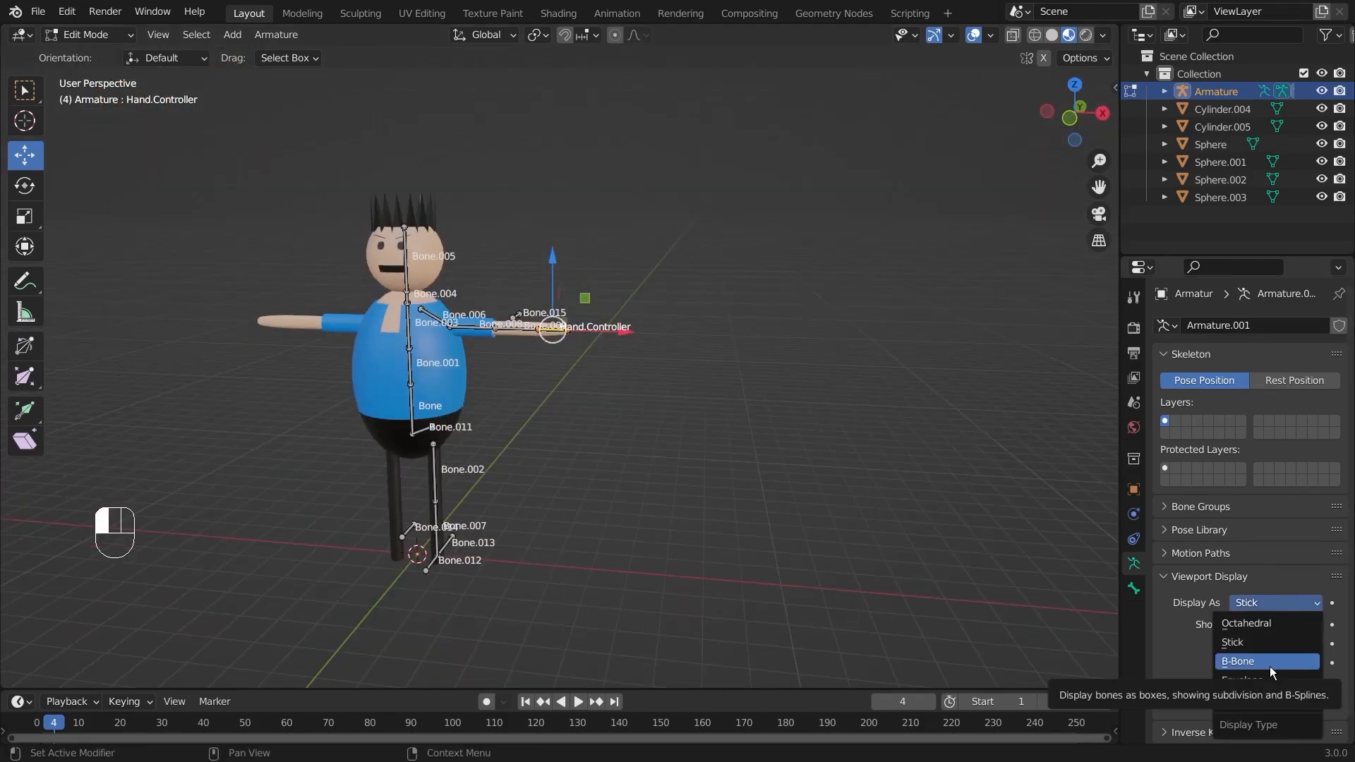
pyautogui.click(1269, 661)
pyautogui.scroll(3, 616, 388)
pyautogui.moveTo(776, 388)
pyautogui.mouseDown(button='middle')
pyautogui.moveTo(615, 389)
pyautogui.moveTo(781, 381)
pyautogui.mouseUp(button='middle')
pyautogui.scroll(2, 781, 381)
# Try the Wire display type for the armature's bones
pyautogui.click(1275, 602)
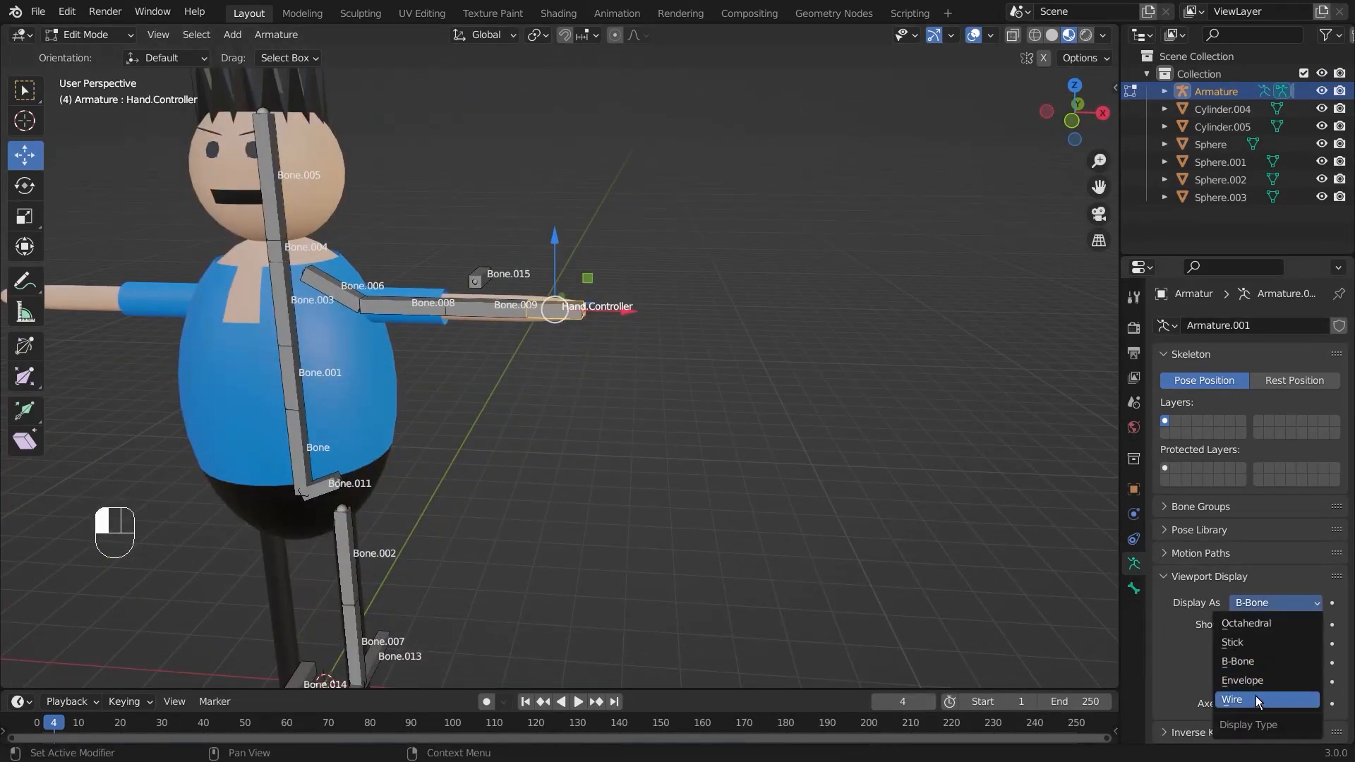
pyautogui.click(1256, 699)
pyautogui.moveTo(790, 453)
pyautogui.mouseDown(button='middle')
pyautogui.moveTo(586, 447)
pyautogui.moveTo(624, 423)
pyautogui.moveTo(781, 448)
pyautogui.mouseUp(button='middle')
# Turn off the display of bone names for the armature
pyautogui.click(1237, 624)
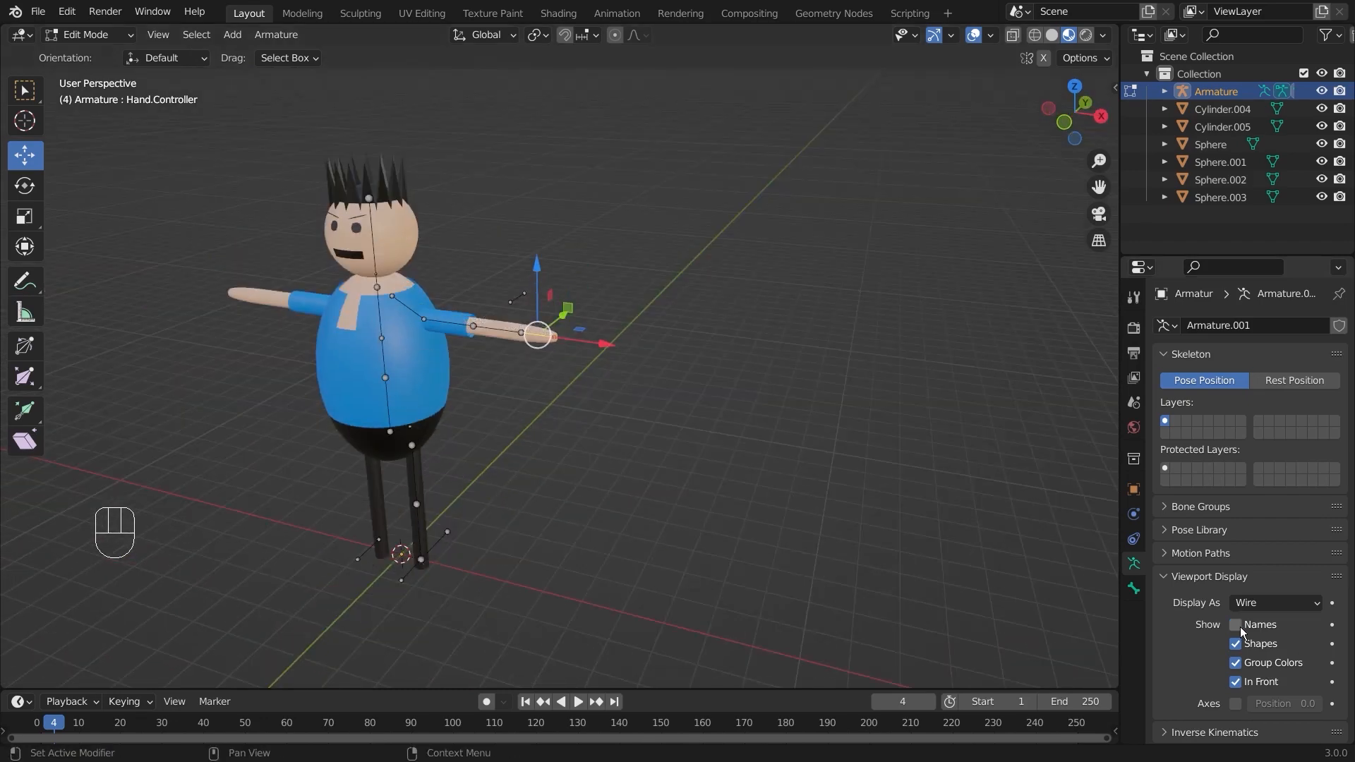
pyautogui.scroll(3, 711, 394)
pyautogui.moveTo(712, 395); pyautogui.dragTo(712, 395, button='middle')
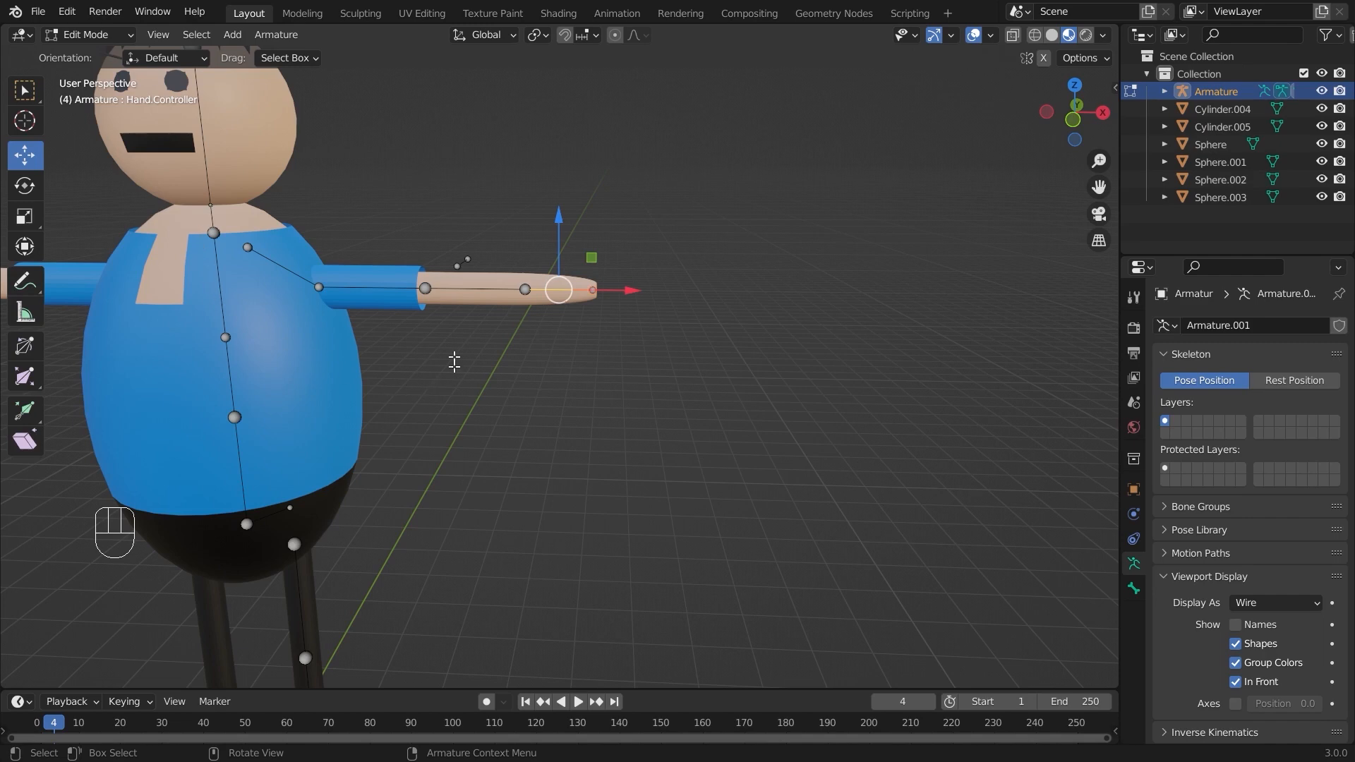
# Set the armature's bone display type to B-Bone
pyautogui.click(1251, 605)
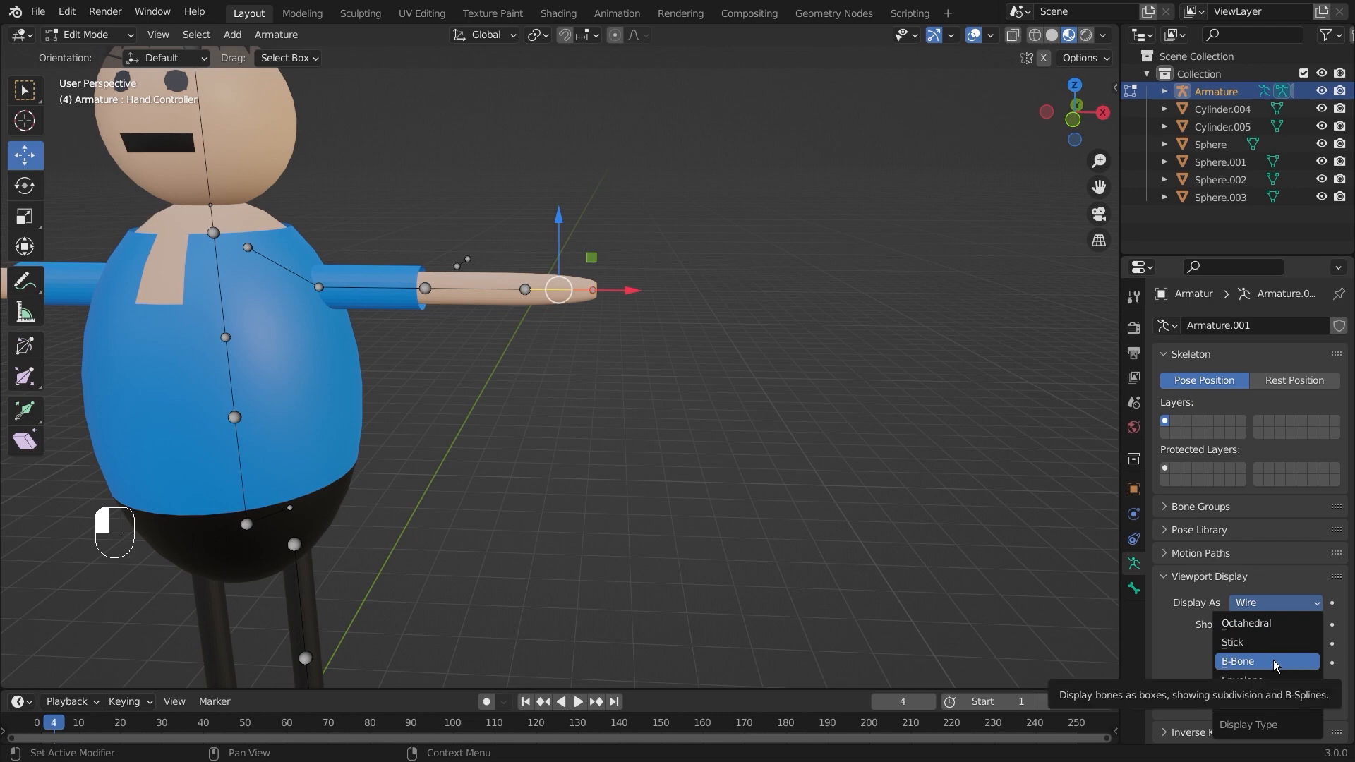
pyautogui.click(1275, 666)
pyautogui.moveTo(699, 198); pyautogui.dragTo(643, 243, button='middle')
pyautogui.scroll(4, 644, 247)
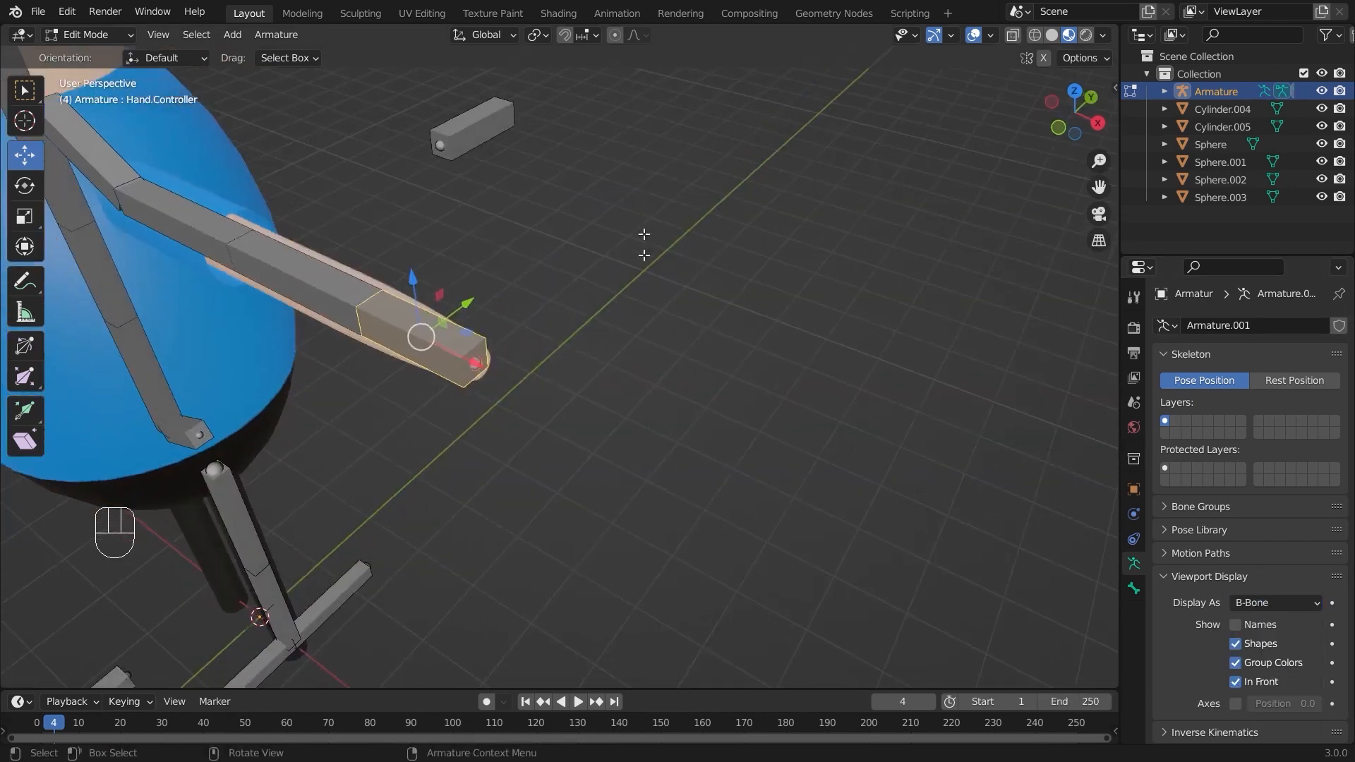
# Scale the B-Bone display size of the Hand.Controller bone to about 2.4 along the Y axis
pyautogui.scroll(3, 643, 275)
pyautogui.moveTo(440, 266); pyautogui.dragTo(384, 286, button='middle')
pyautogui.scroll(-3, 669, 323)
pyautogui.scroll(2, 374, 288)
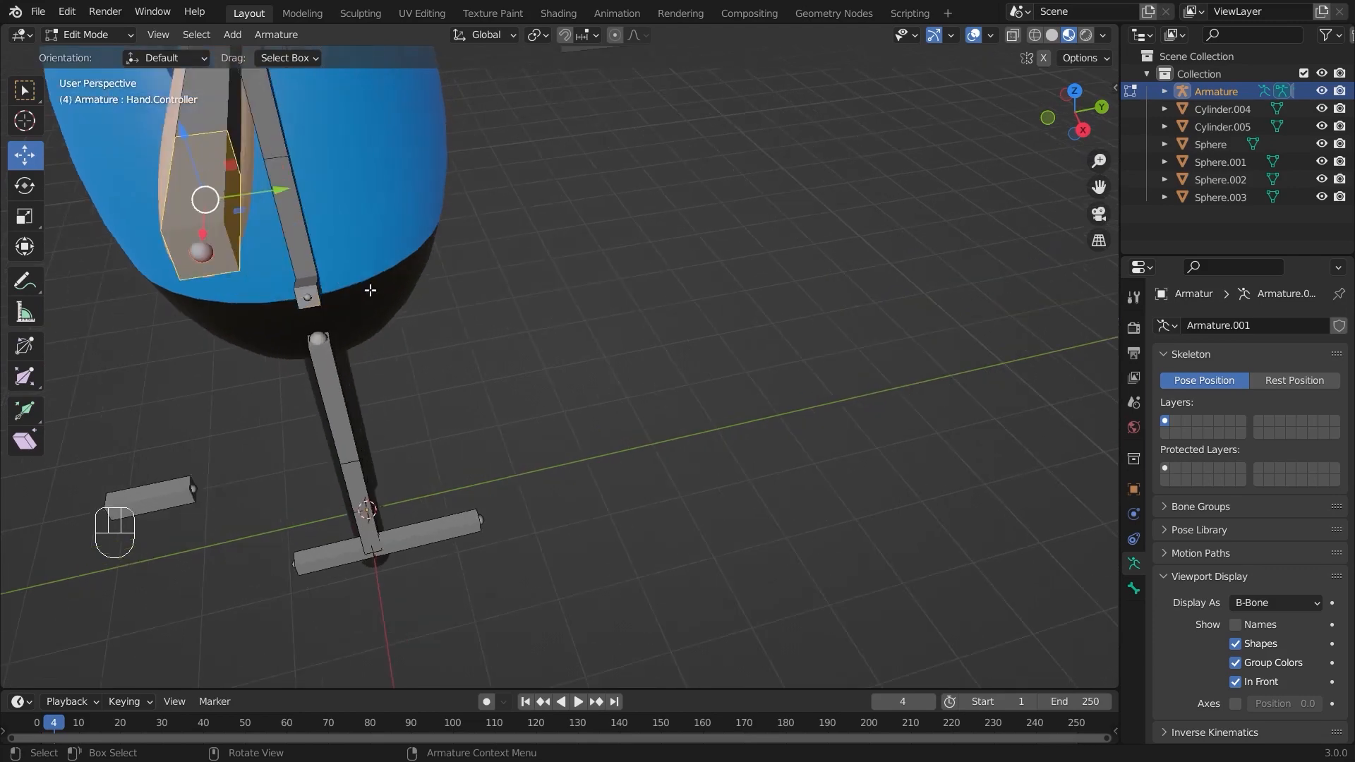
pyautogui.keyDown('shift'); pyautogui.moveTo(473, 267); pyautogui.dragTo(798, 328, button='middle'); pyautogui.keyUp('shift')
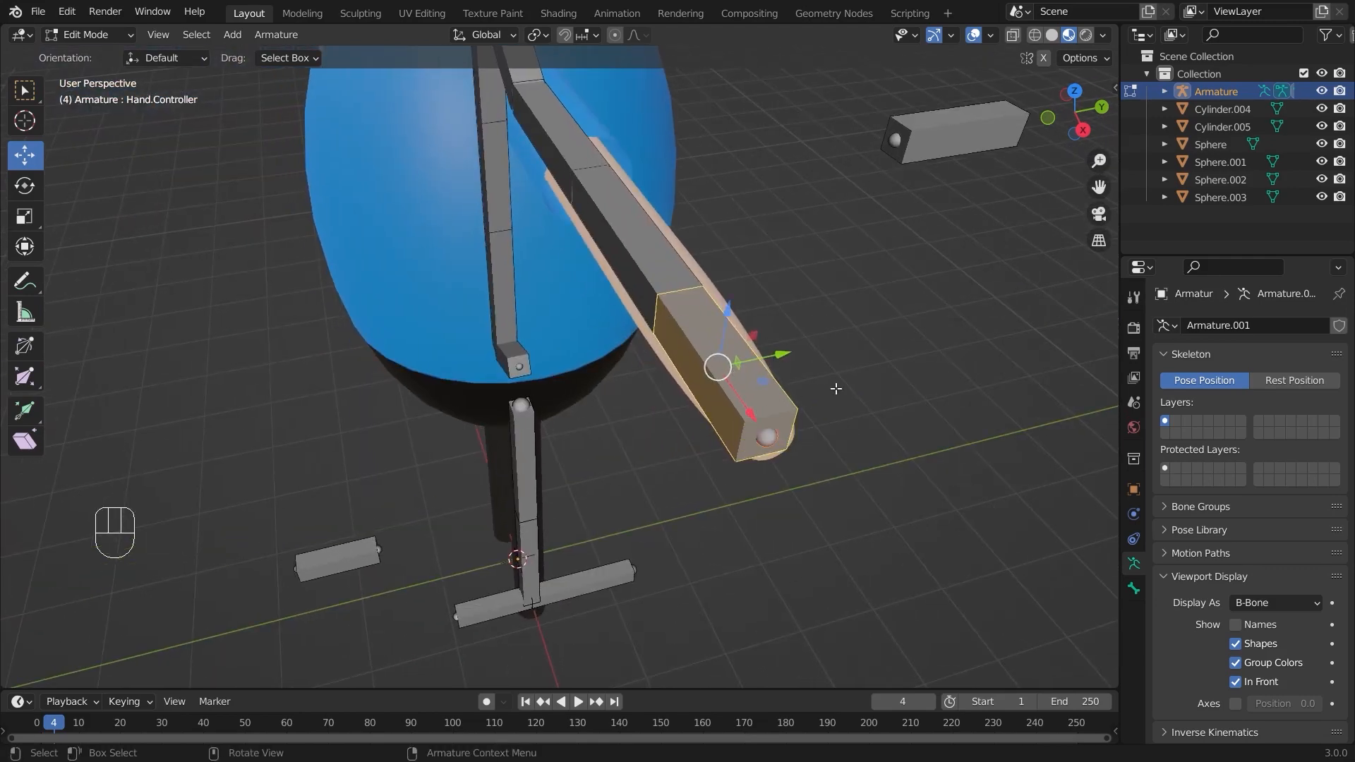
pyautogui.moveTo(836, 388); pyautogui.dragTo(717, 378, button='middle')
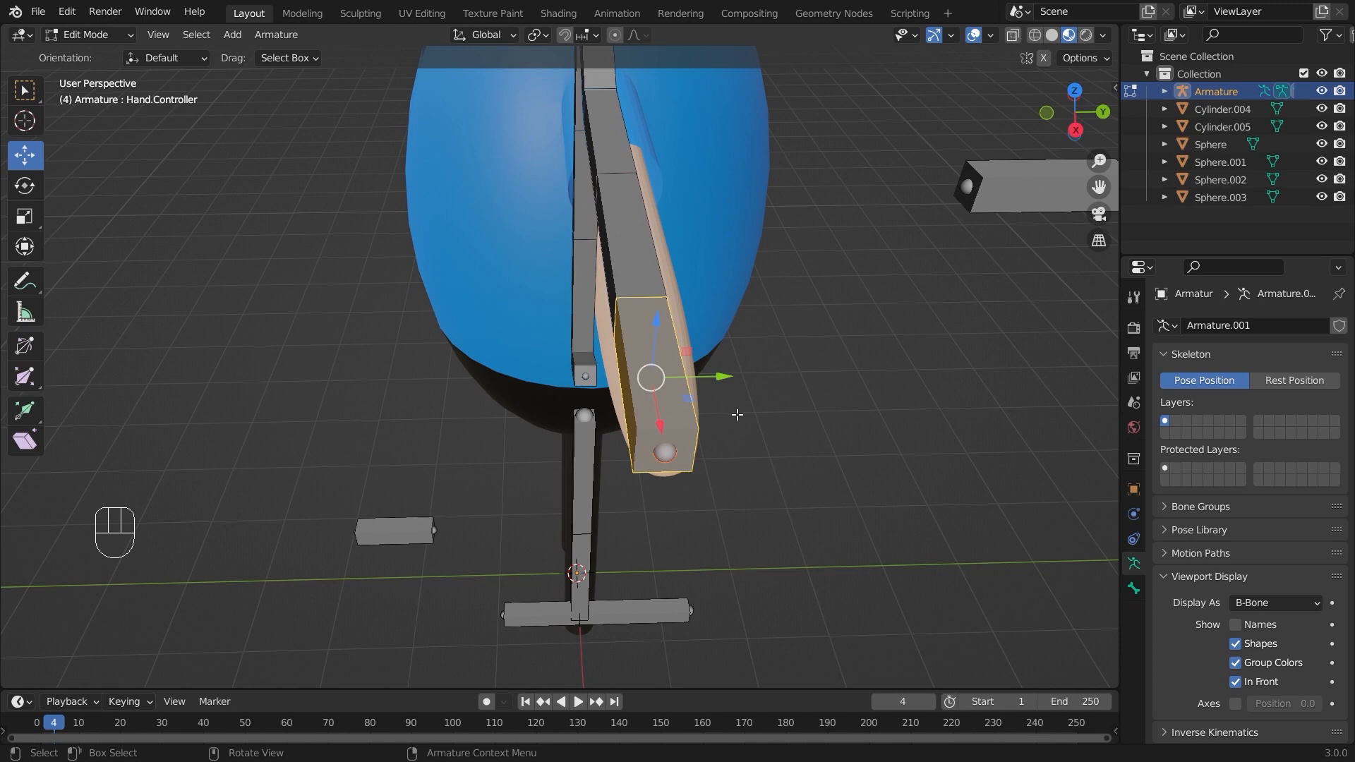
pyautogui.hotkey('ctrl', 'alt')
pyautogui.hotkey('ctrl', 'alt', 's')
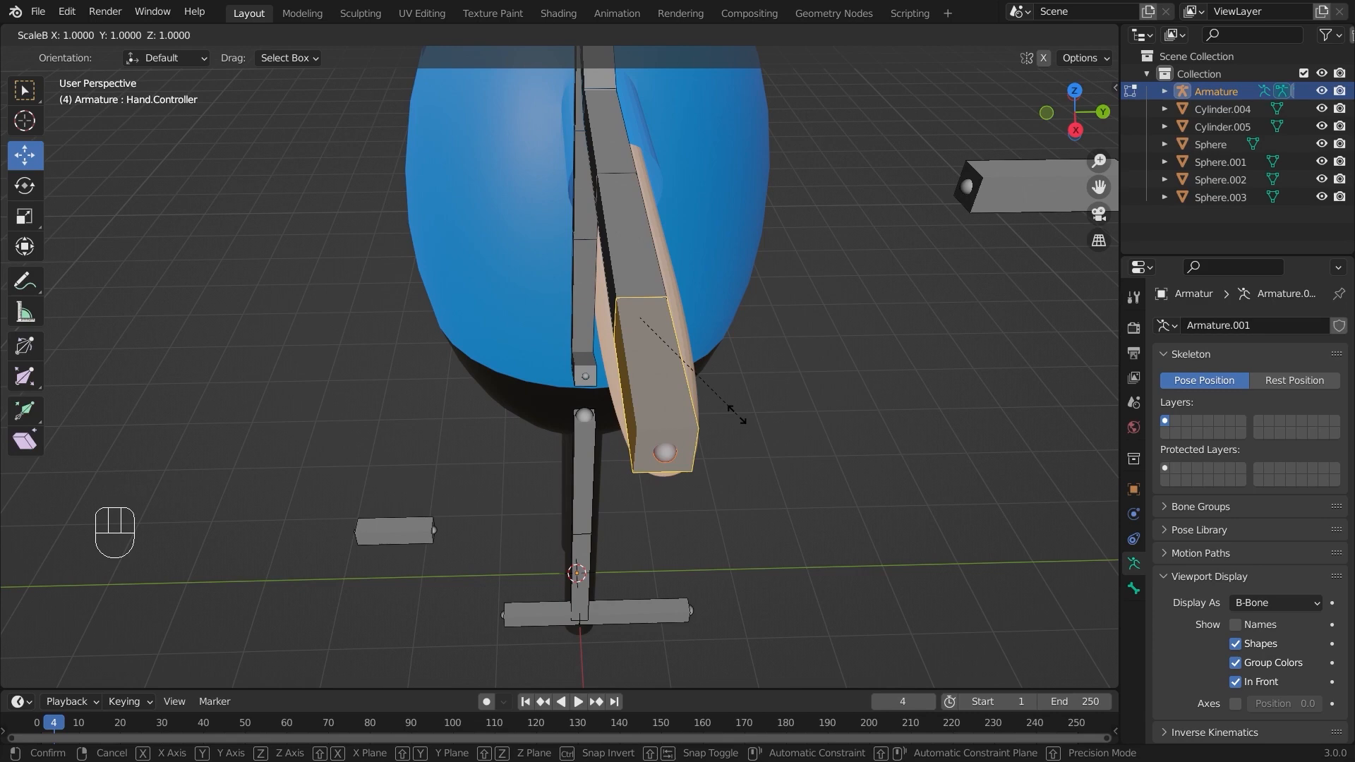
pyautogui.press('y')
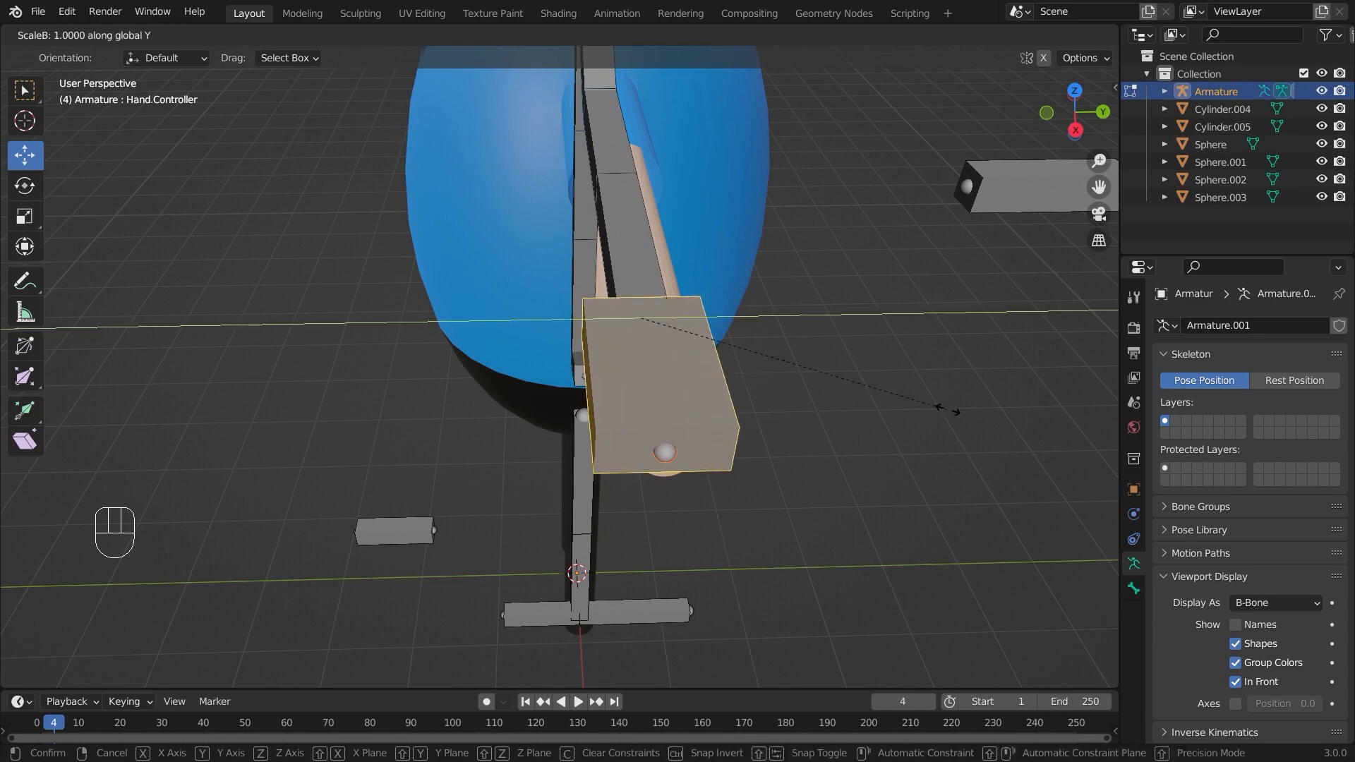
pyautogui.click(956, 411)
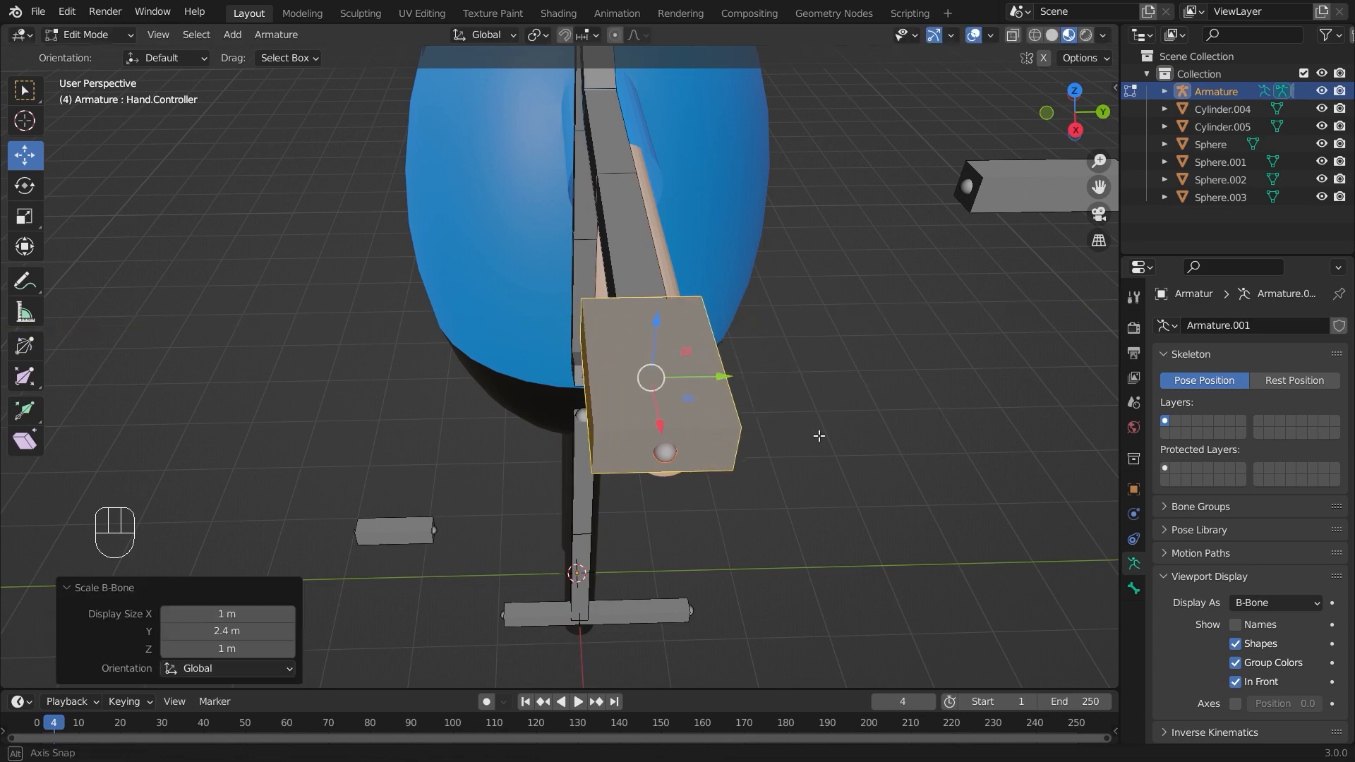
pyautogui.moveTo(820, 438); pyautogui.dragTo(727, 286, button='middle')
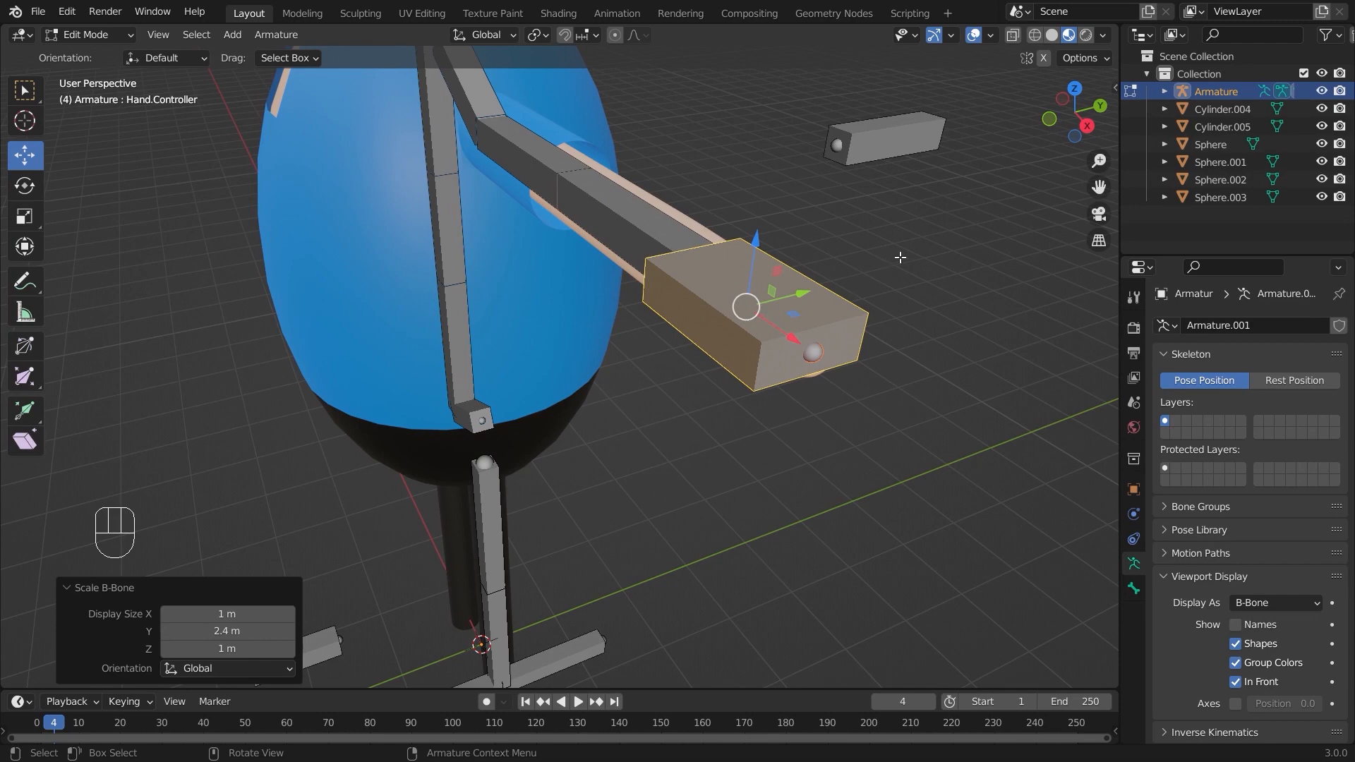
# Reveal the hidden original hand bone alongside Hand.Controller
pyautogui.hotkey('alt', 'h')
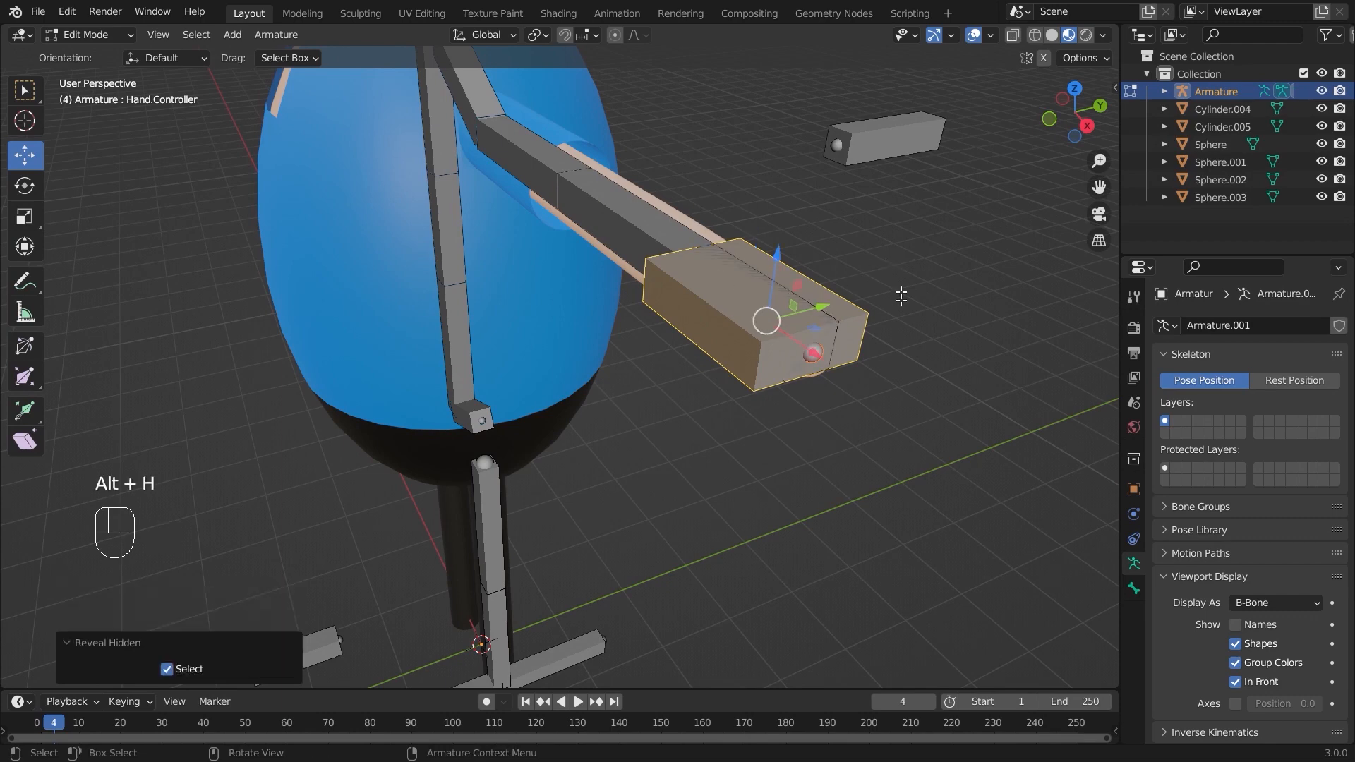
pyautogui.scroll(1, 948, 348)
pyautogui.moveTo(947, 348)
pyautogui.mouseDown(button='middle')
pyautogui.moveTo(916, 351)
pyautogui.moveTo(927, 333)
pyautogui.mouseUp(button='middle')
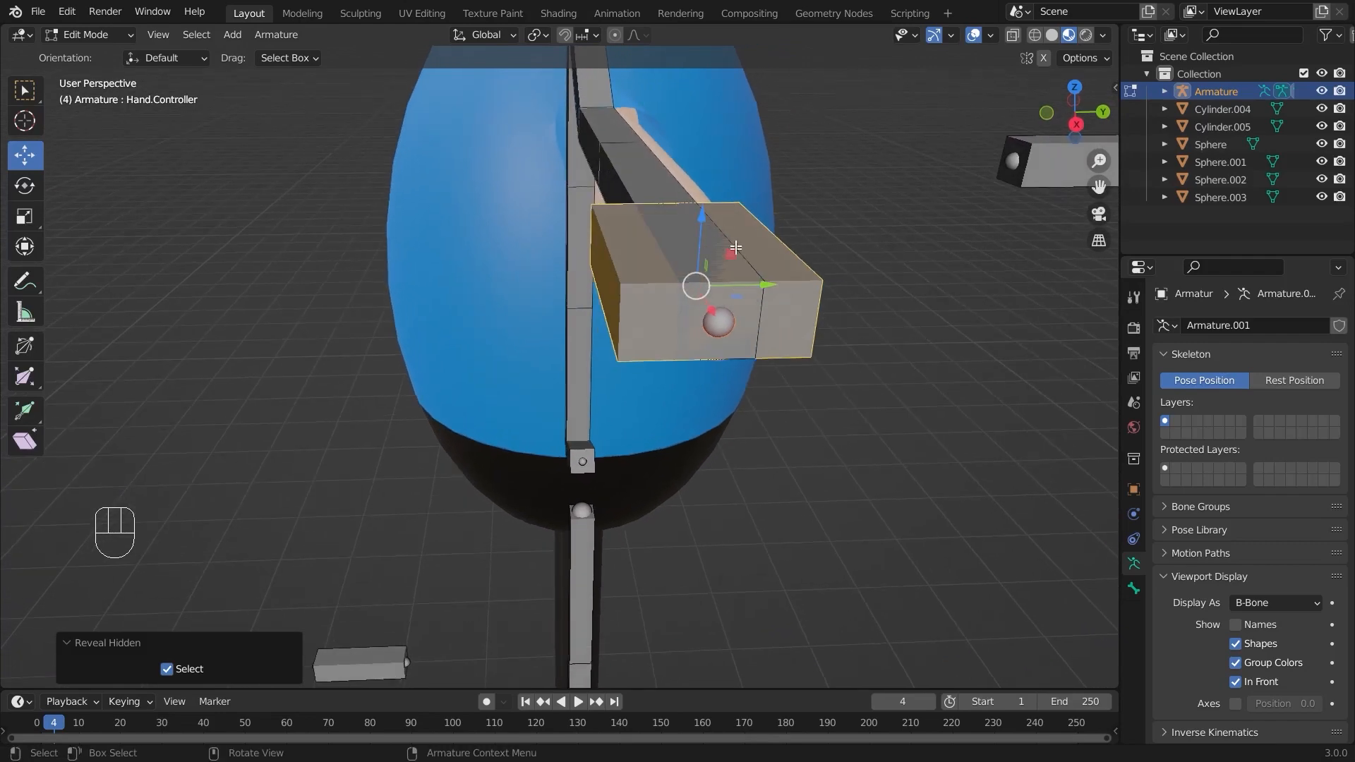
# Slightly shrink the B-Bone display size of the Hand.Controller bone along the global Z axis
pyautogui.moveTo(695, 230); pyautogui.dragTo(835, 309, button='middle')
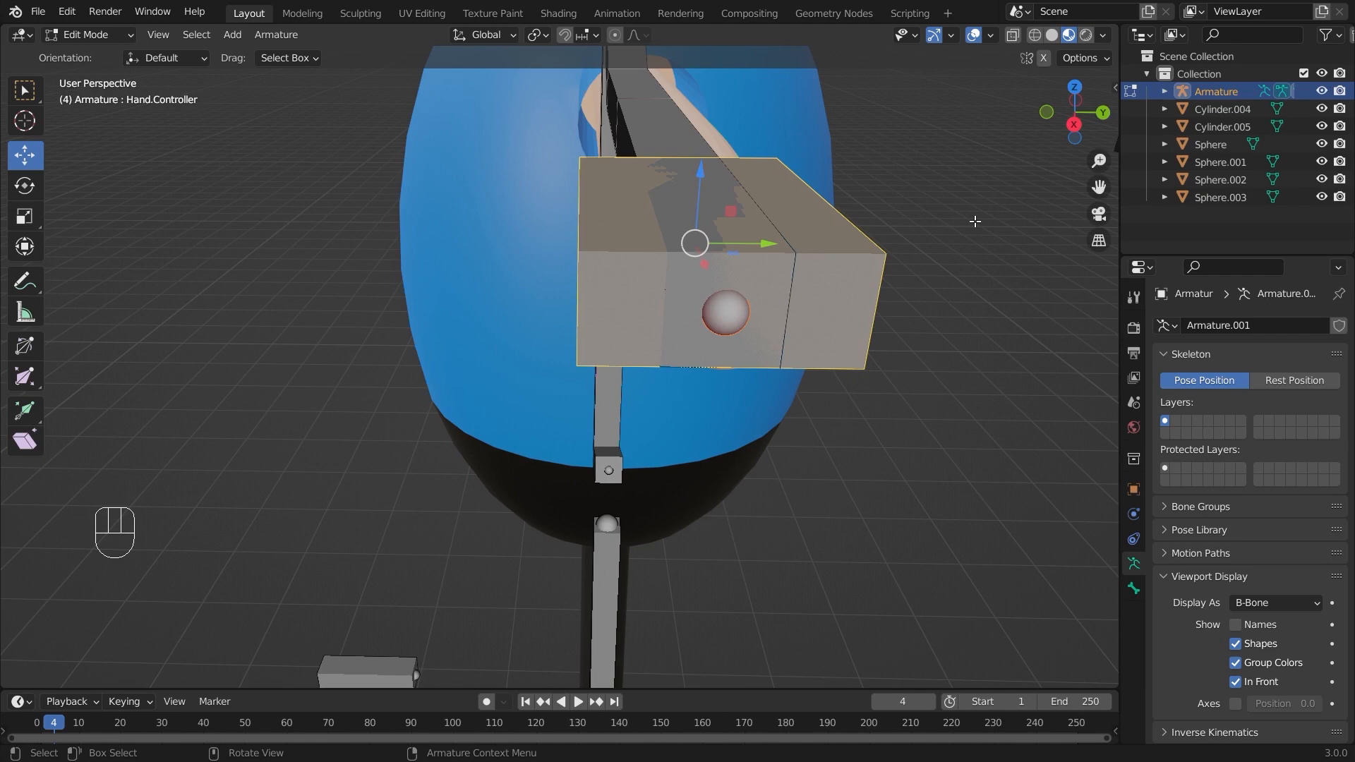
pyautogui.hotkey('ctrl', 'alt', 's')
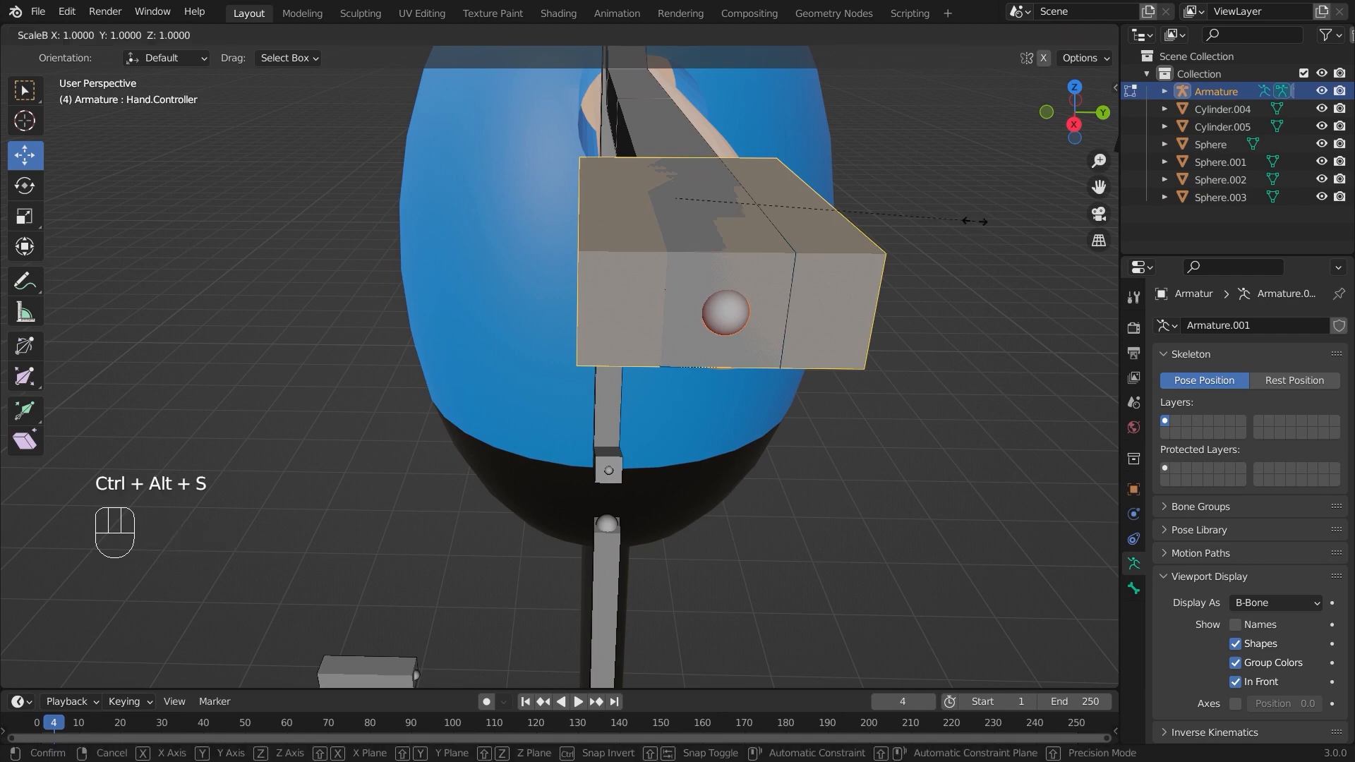
pyautogui.press('z')
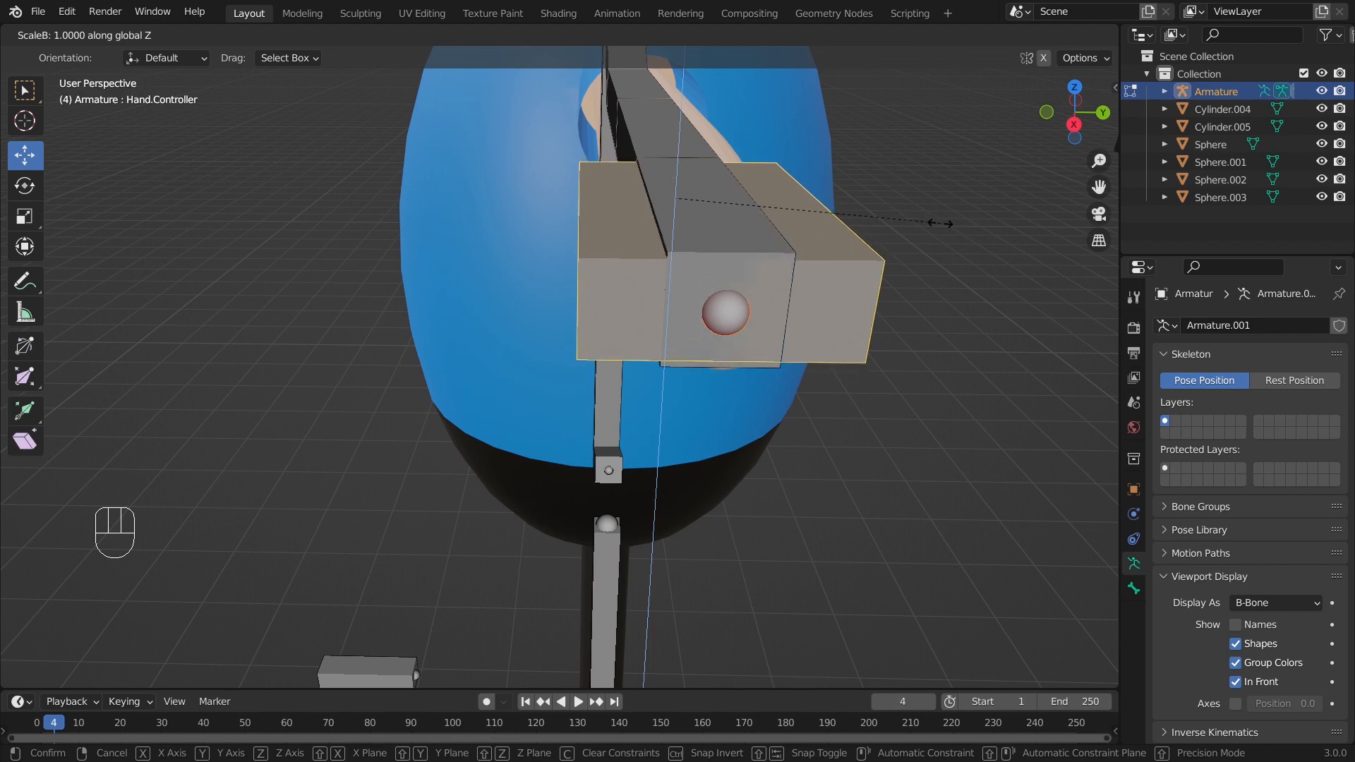
pyautogui.click(955, 429)
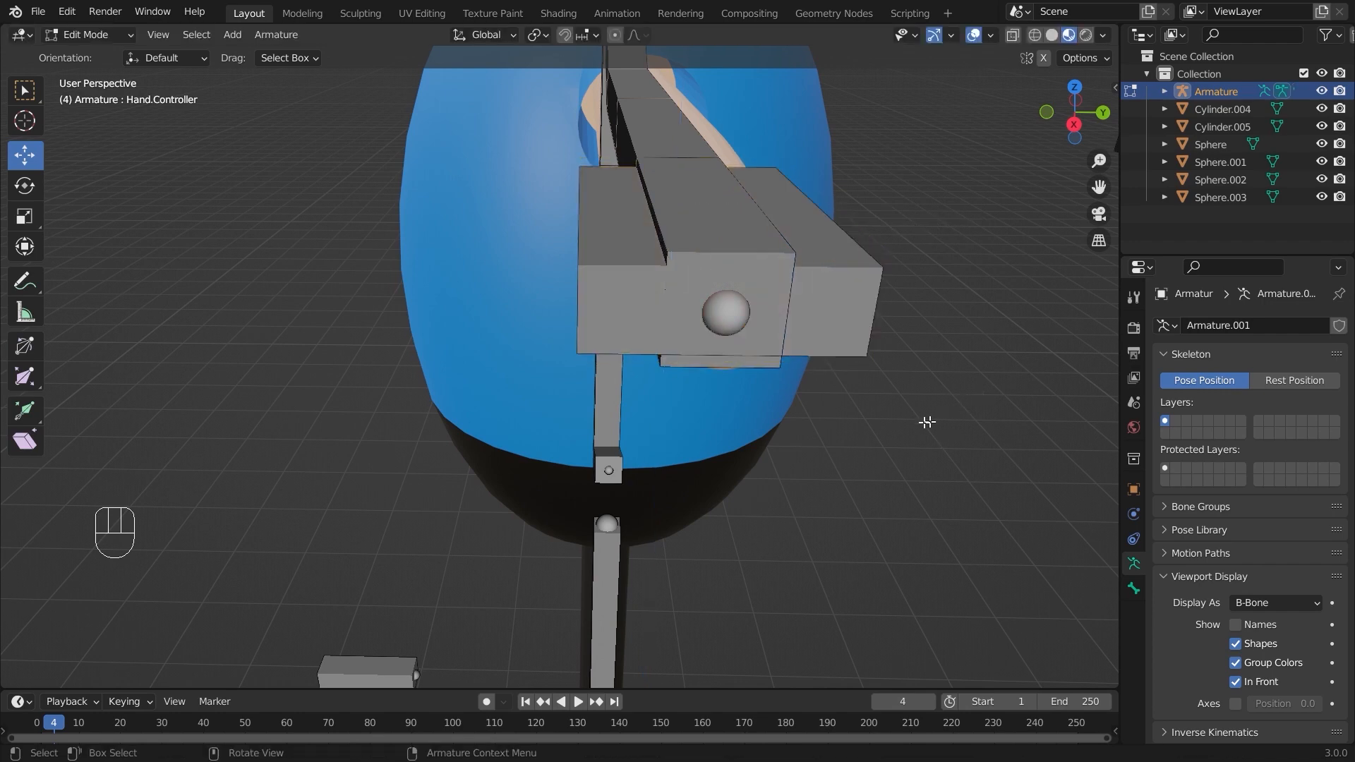
# Clear the parent of the Hand.Controller bone so it is detached from the left arm chain
pyautogui.moveTo(927, 422); pyautogui.dragTo(773, 444, button='middle')
pyautogui.click(773, 444)
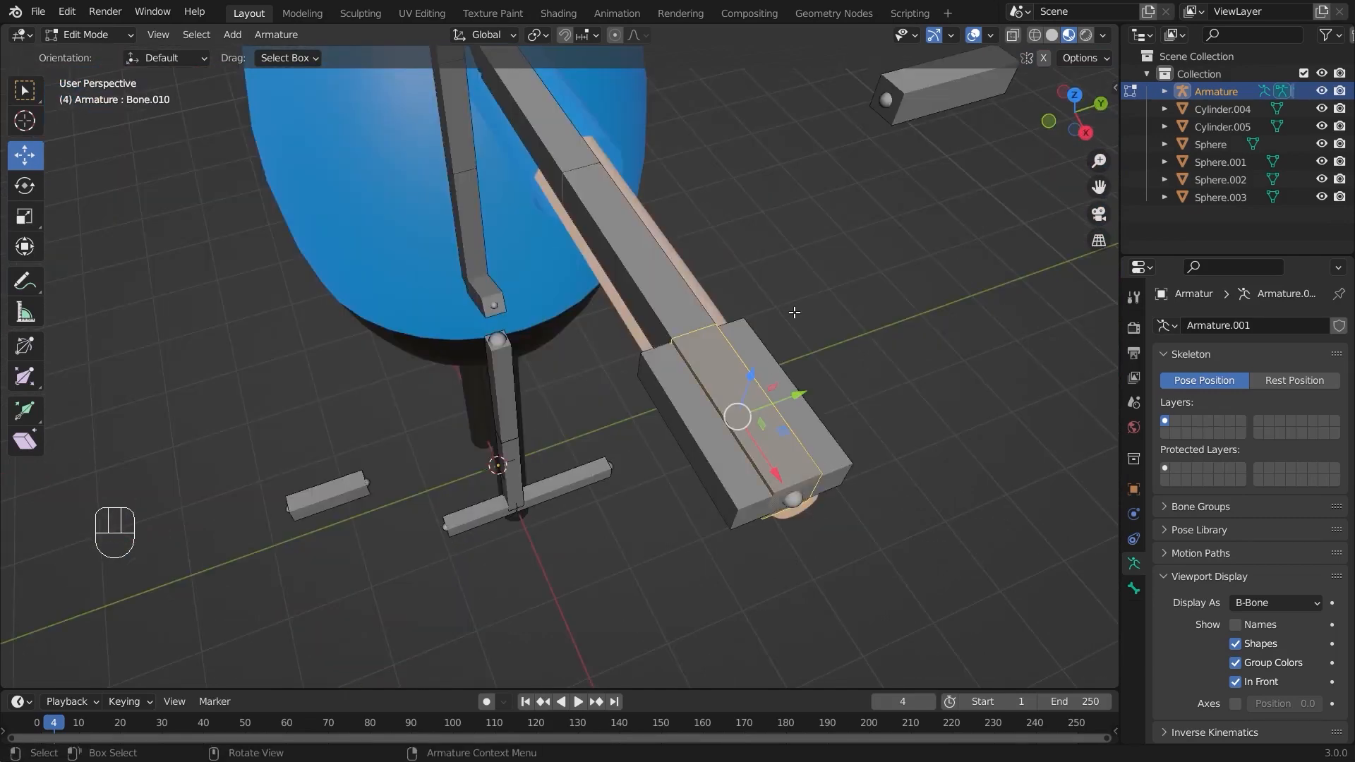
pyautogui.click(788, 402)
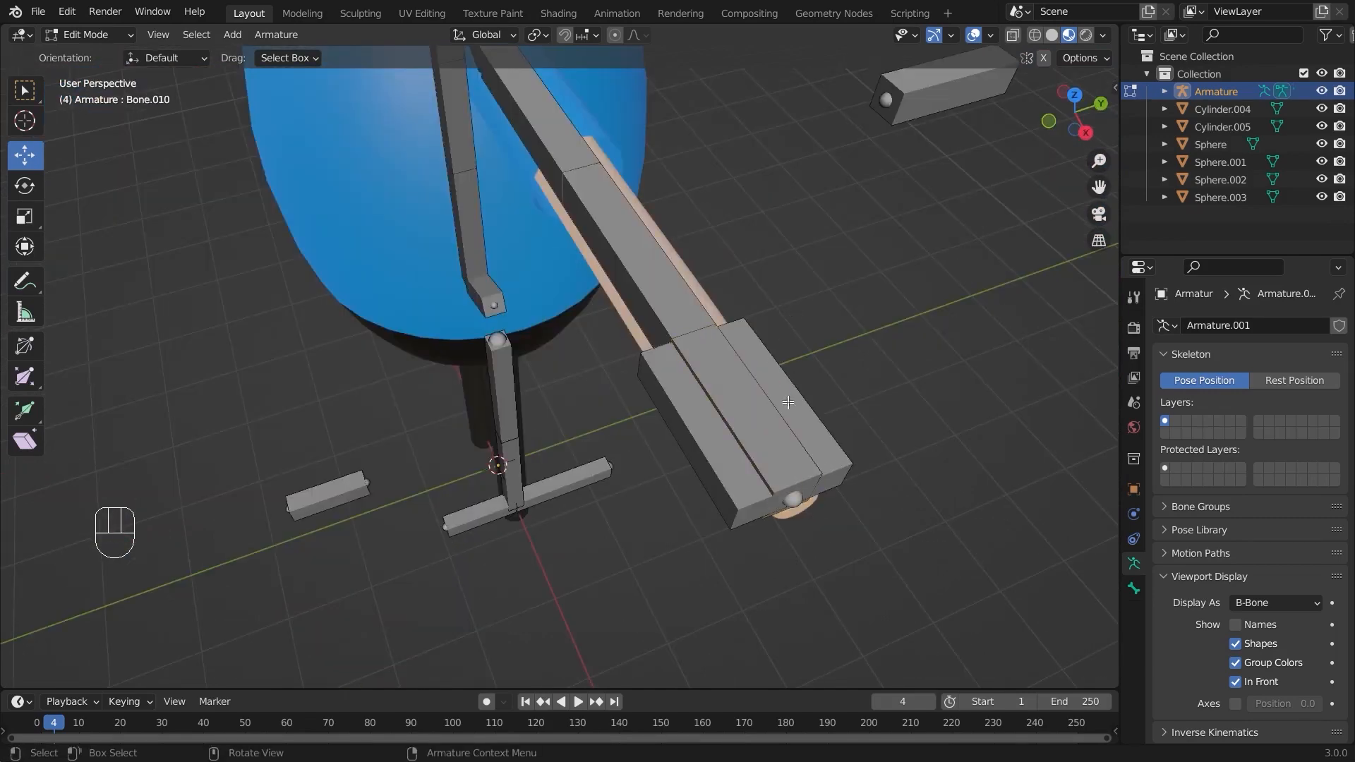
pyautogui.click(819, 438)
pyautogui.moveTo(910, 442); pyautogui.dragTo(820, 432, button='middle')
pyautogui.click(739, 350)
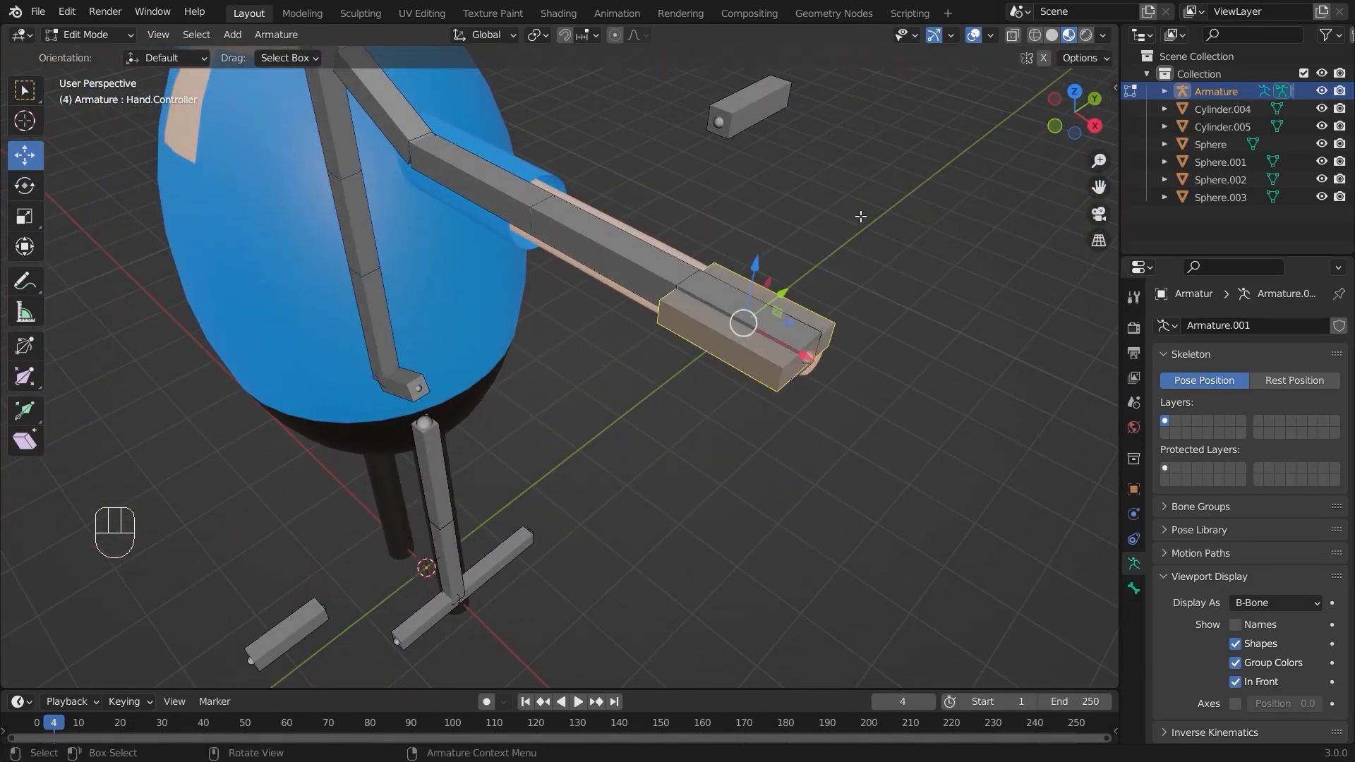
pyautogui.hotkey('alt', 'p')
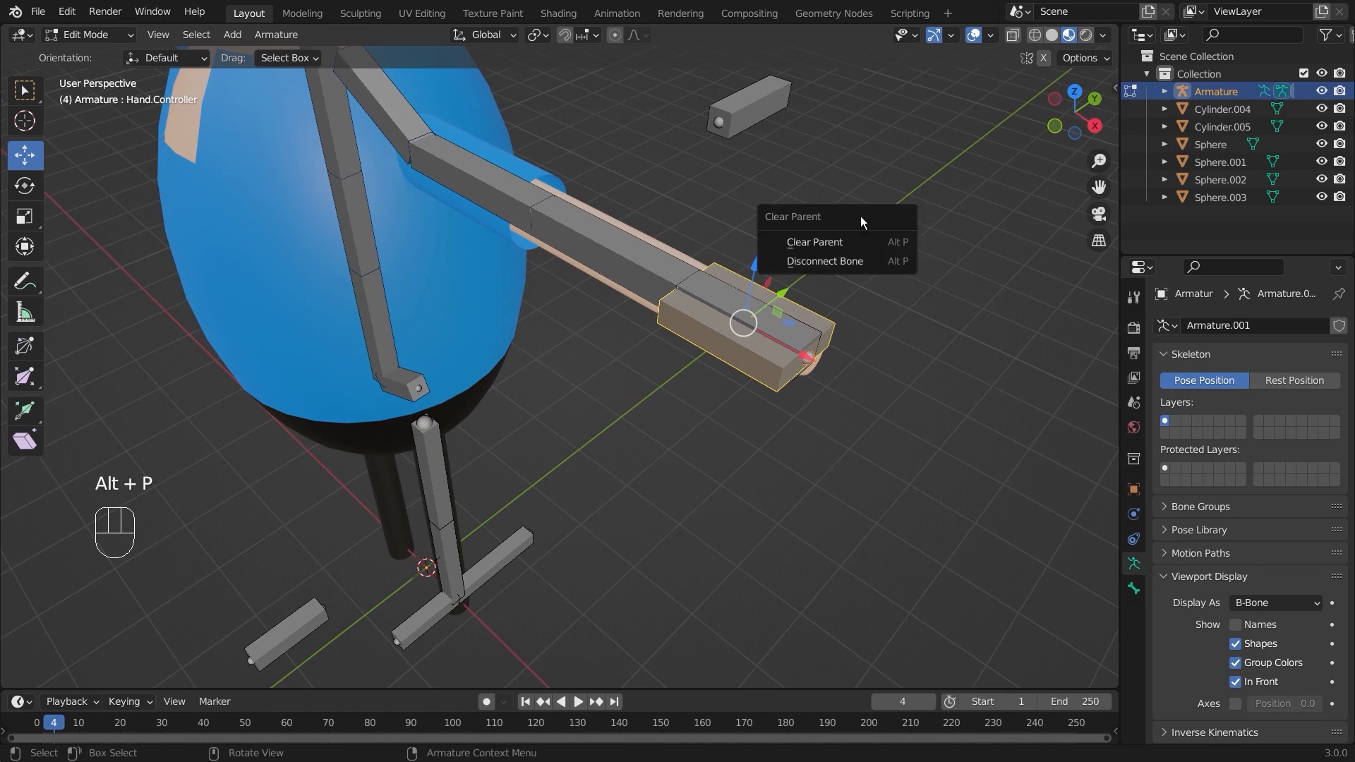
pyautogui.click(861, 238)
# Try moving the Hand.Controller bone about 0.59 m upward along Z to test its independence from the arm
pyautogui.moveTo(862, 239); pyautogui.dragTo(825, 249, button='middle')
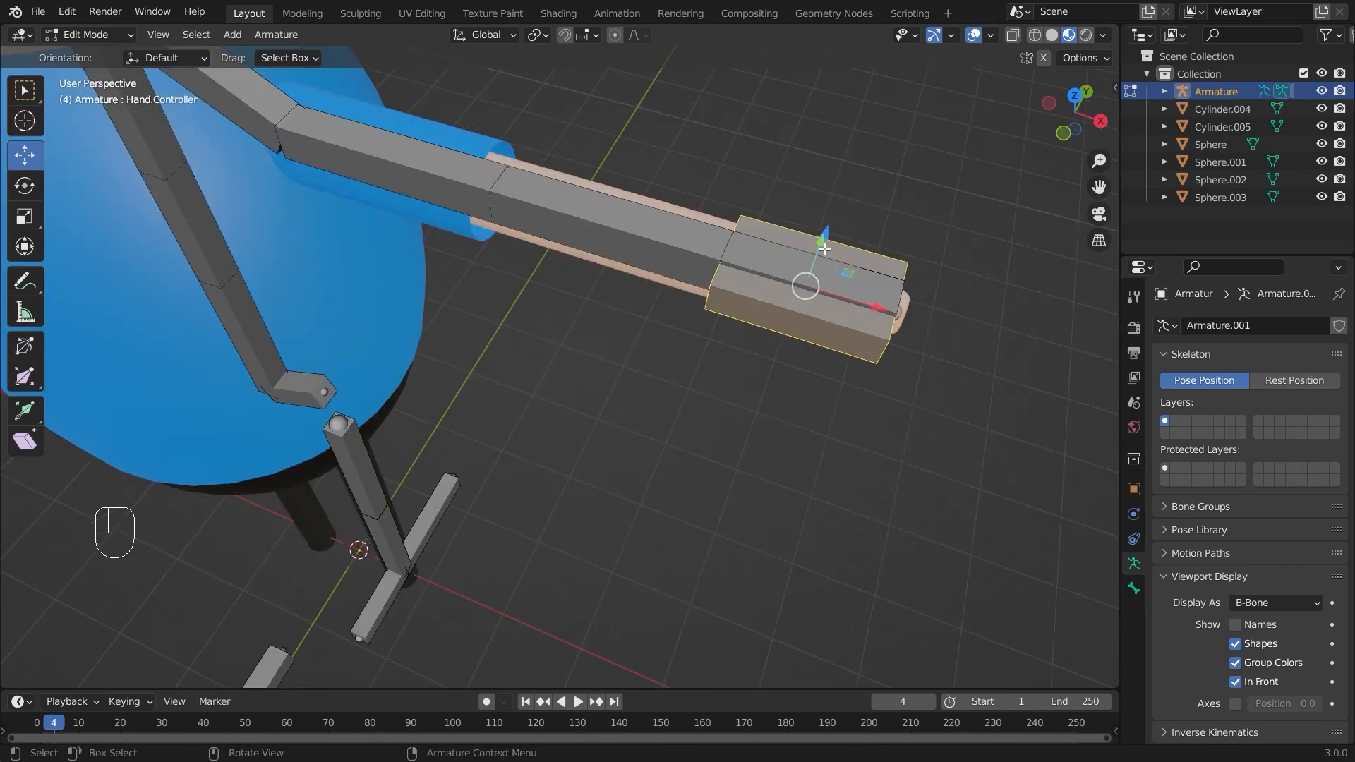
pyautogui.moveTo(821, 242); pyautogui.dragTo(824, 166)
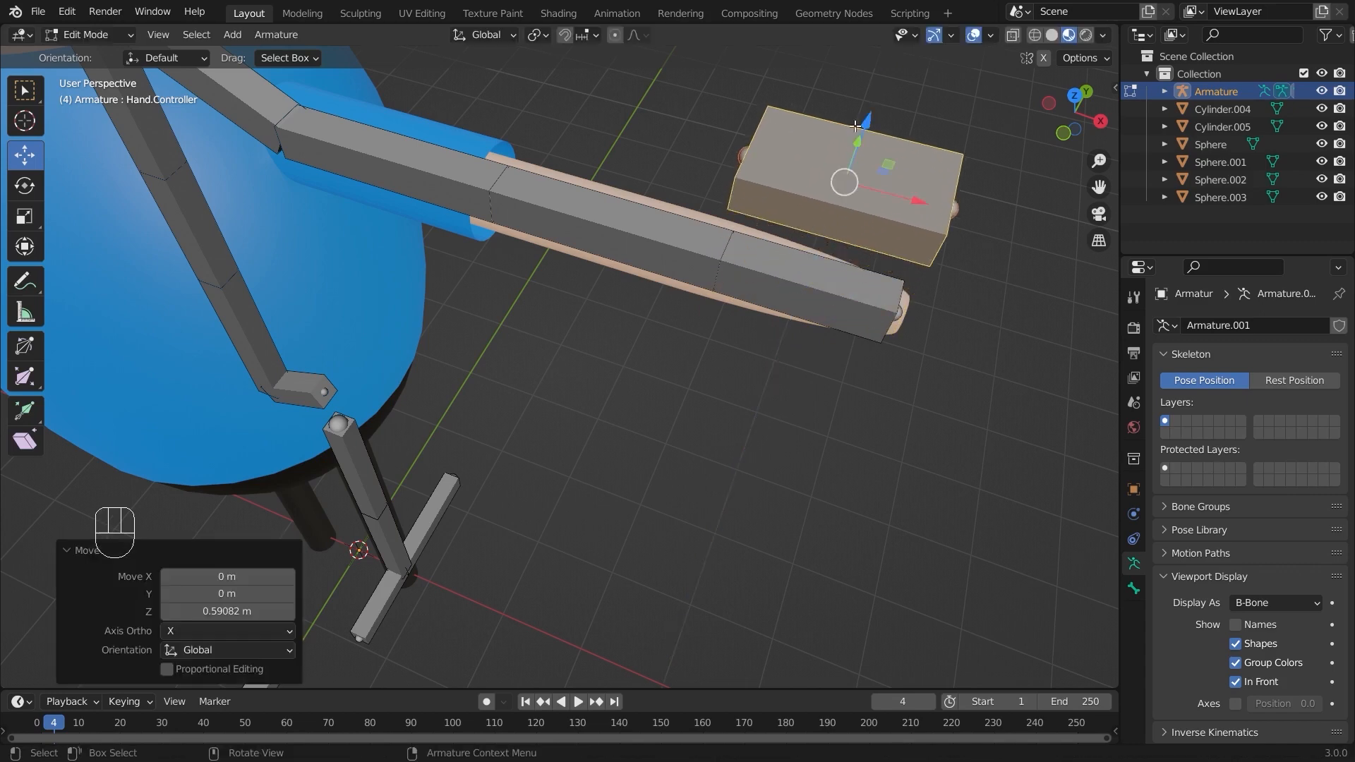
pyautogui.moveTo(934, 387); pyautogui.dragTo(894, 350, button='middle')
# Set the armature's bone display type to Octahedral
pyautogui.click(1278, 602)
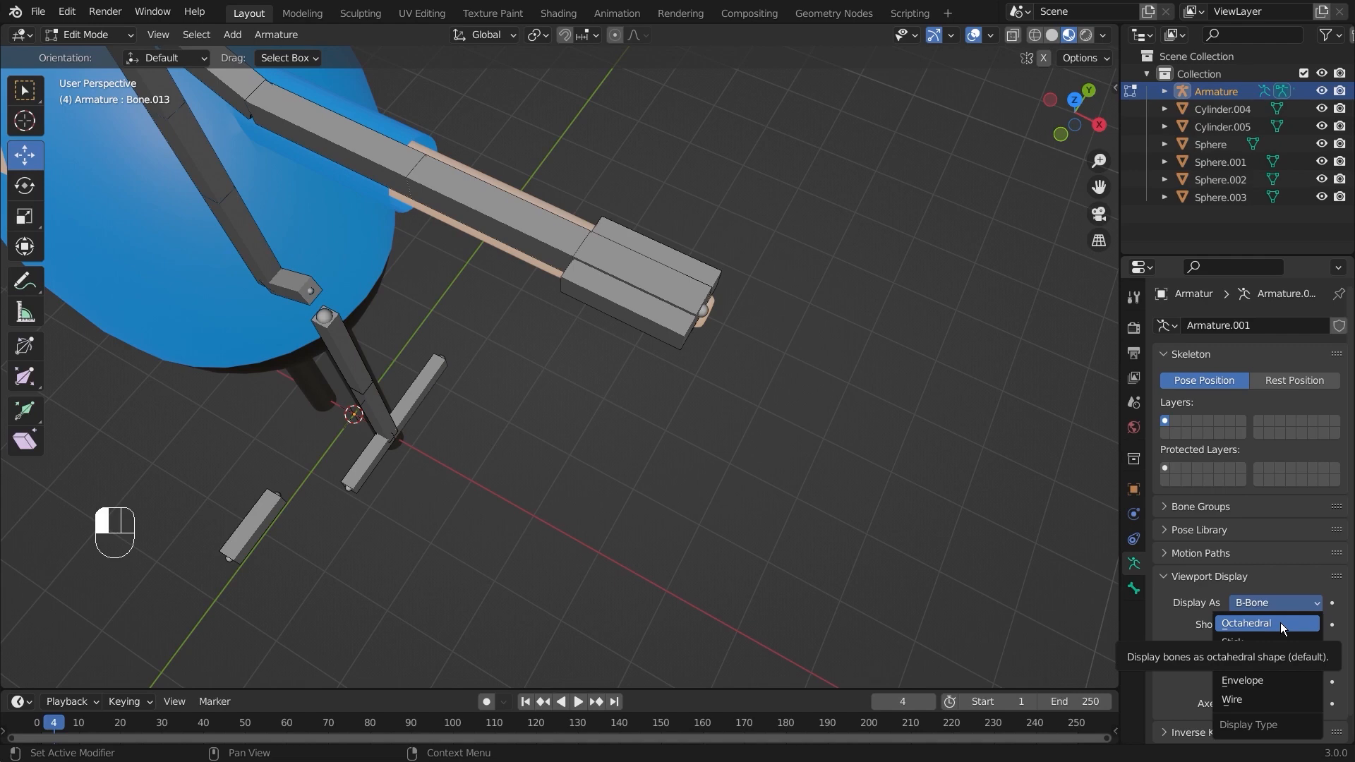
pyautogui.click(1280, 623)
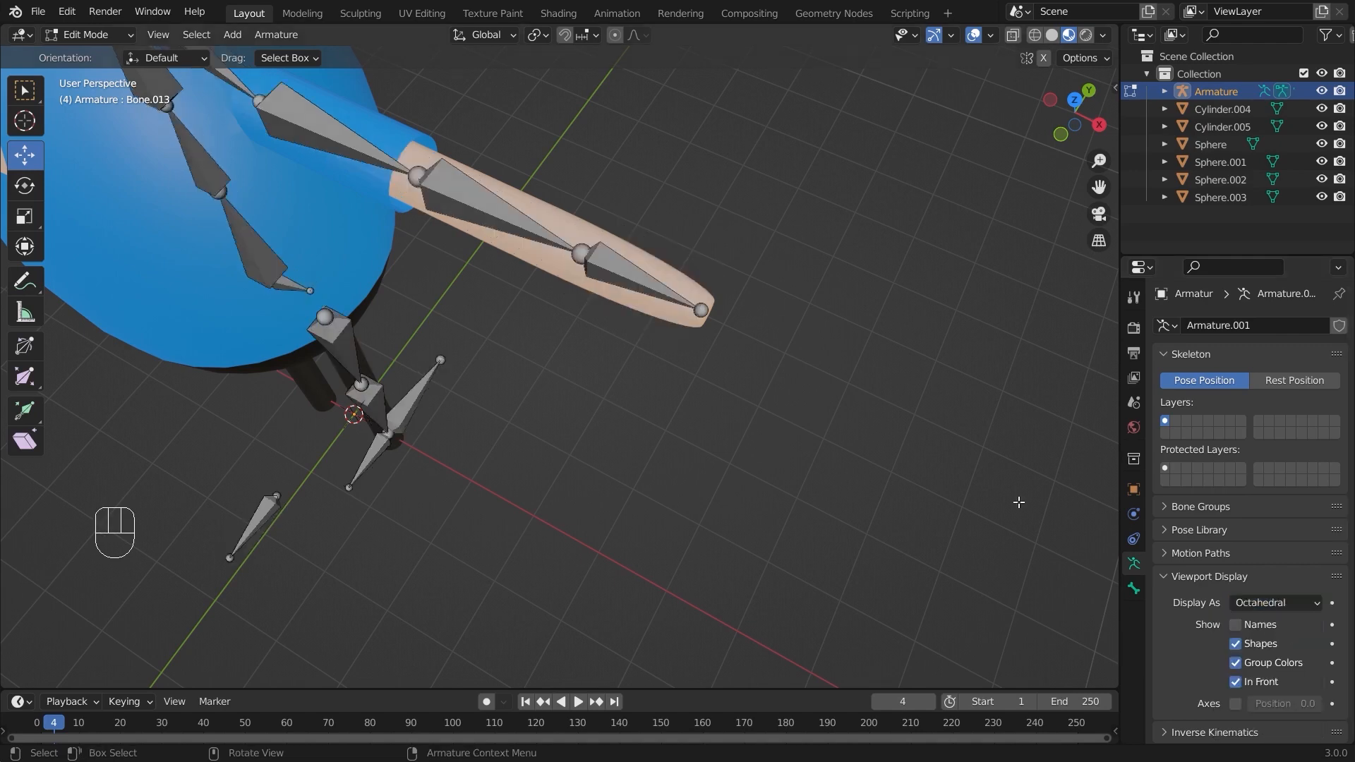
# Extrude a new bone about 1.06 m along the global Y axis from the joint at the base of the spine
pyautogui.moveTo(642, 348)
pyautogui.mouseDown(button='middle')
pyautogui.moveTo(717, 308)
pyautogui.moveTo(616, 257)
pyautogui.moveTo(727, 301)
pyautogui.moveTo(781, 302)
pyautogui.mouseUp(button='middle')
pyautogui.scroll(5, 780, 302)
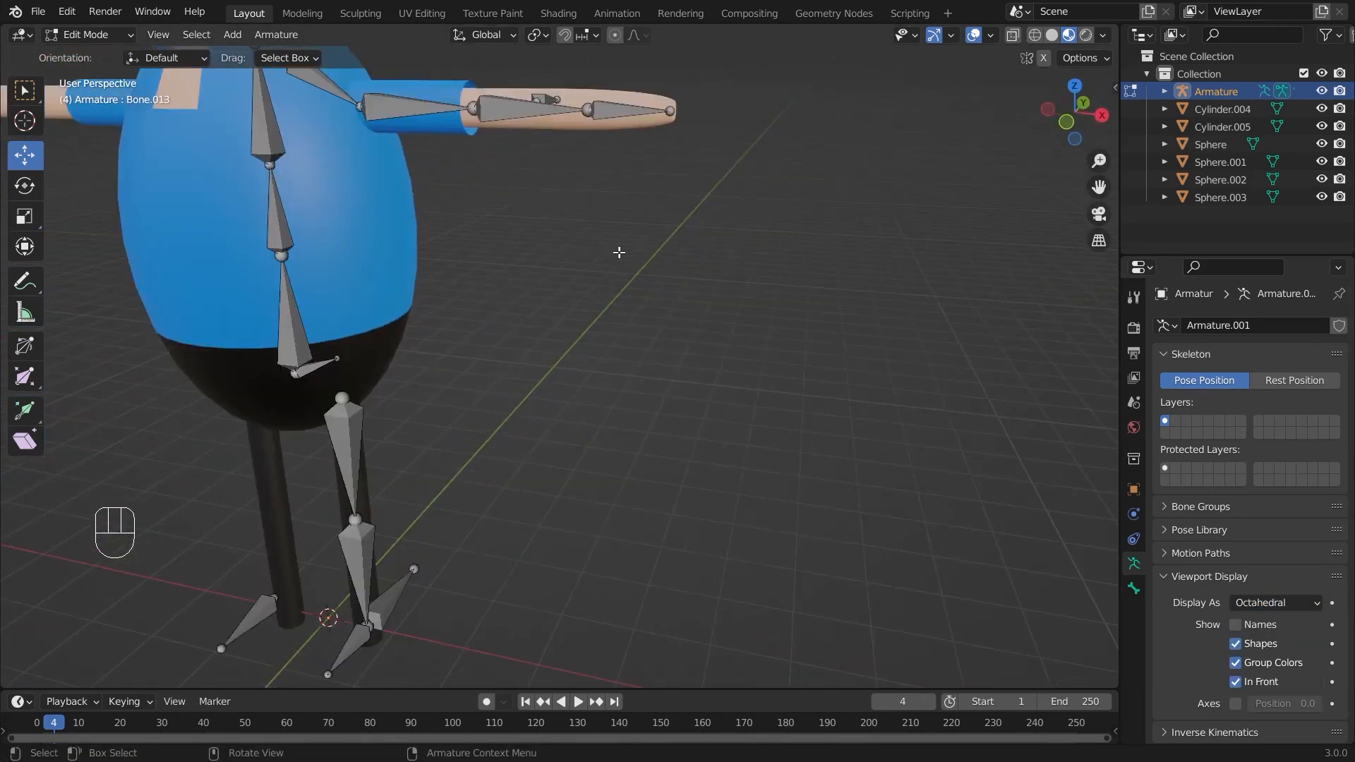
pyautogui.scroll(-3, 596, 233)
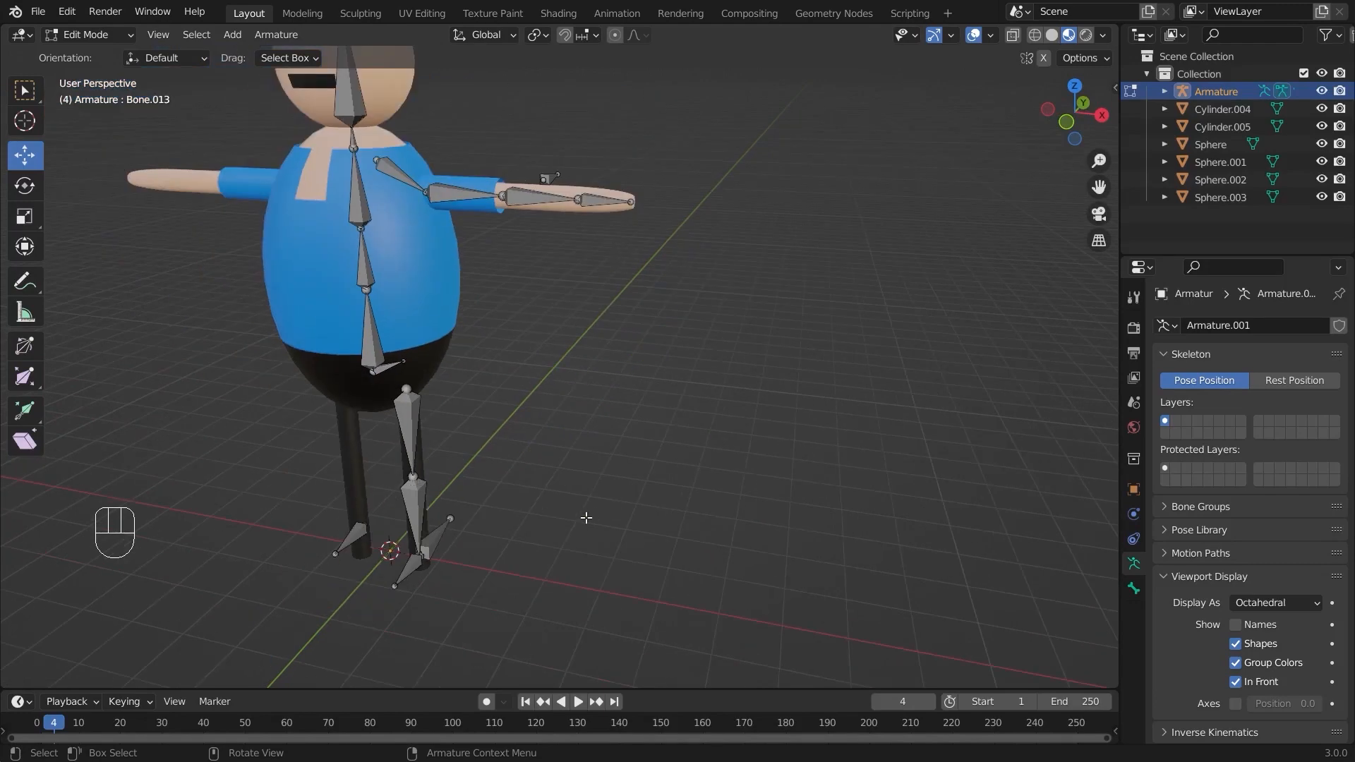
pyautogui.moveTo(586, 517); pyautogui.dragTo(488, 514, button='middle')
pyautogui.moveTo(683, 441); pyautogui.dragTo(671, 383, button='middle')
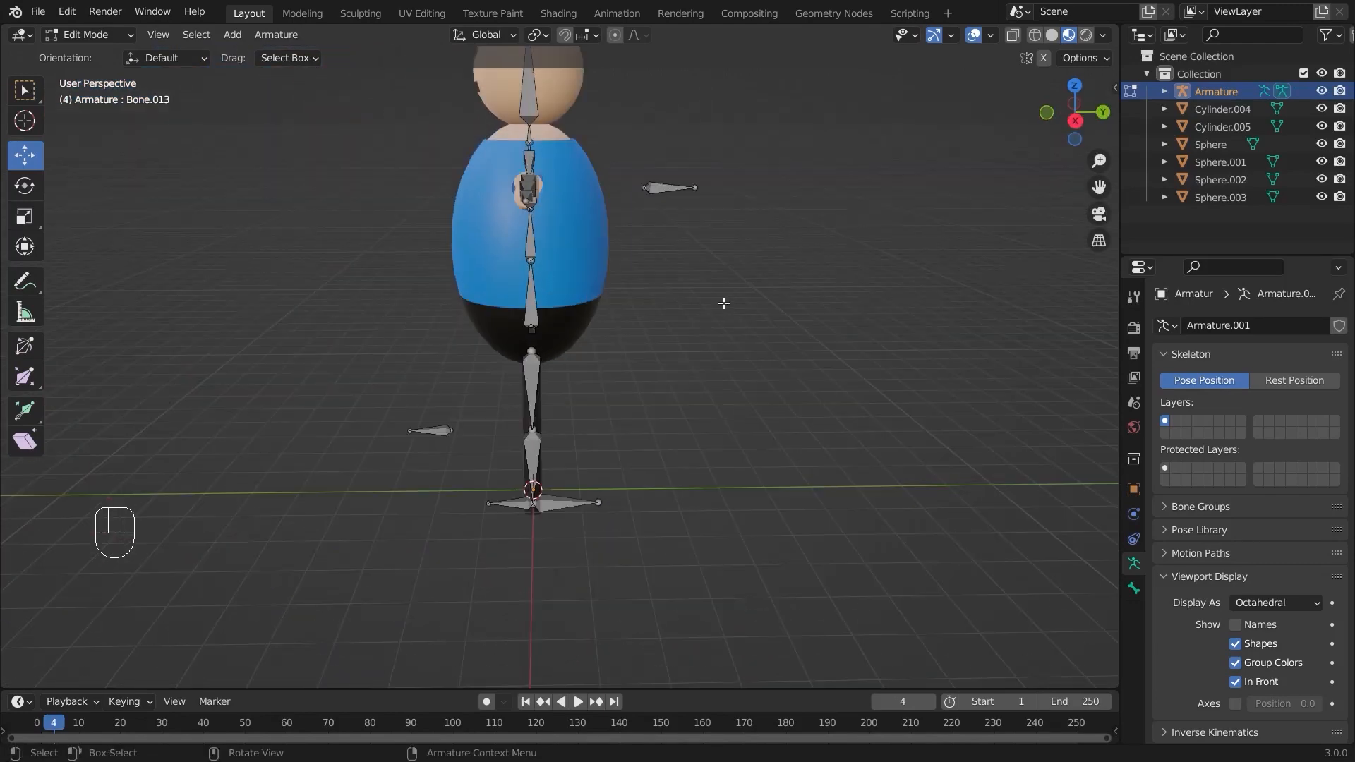
pyautogui.moveTo(724, 303); pyautogui.dragTo(754, 390, button='middle')
pyautogui.moveTo(706, 407); pyautogui.dragTo(837, 374, button='middle')
pyautogui.scroll(3, 706, 348)
pyautogui.moveTo(706, 348); pyautogui.dragTo(642, 360, button='middle')
pyautogui.keyDown('shift'); pyautogui.moveTo(579, 353); pyautogui.dragTo(487, 339, button='middle'); pyautogui.keyUp('shift')
pyautogui.scroll(1, 484, 371)
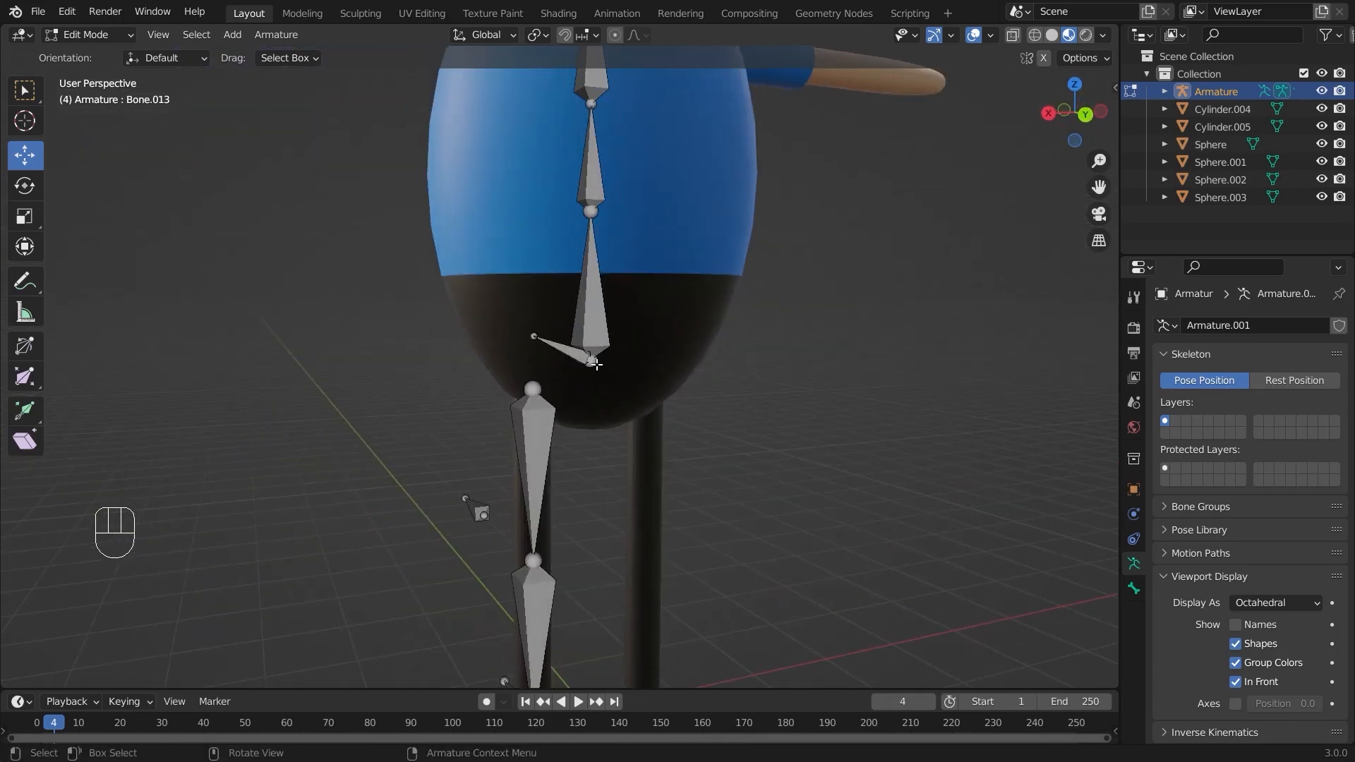
pyautogui.click(572, 353)
pyautogui.moveTo(571, 352); pyautogui.dragTo(793, 421, button='middle')
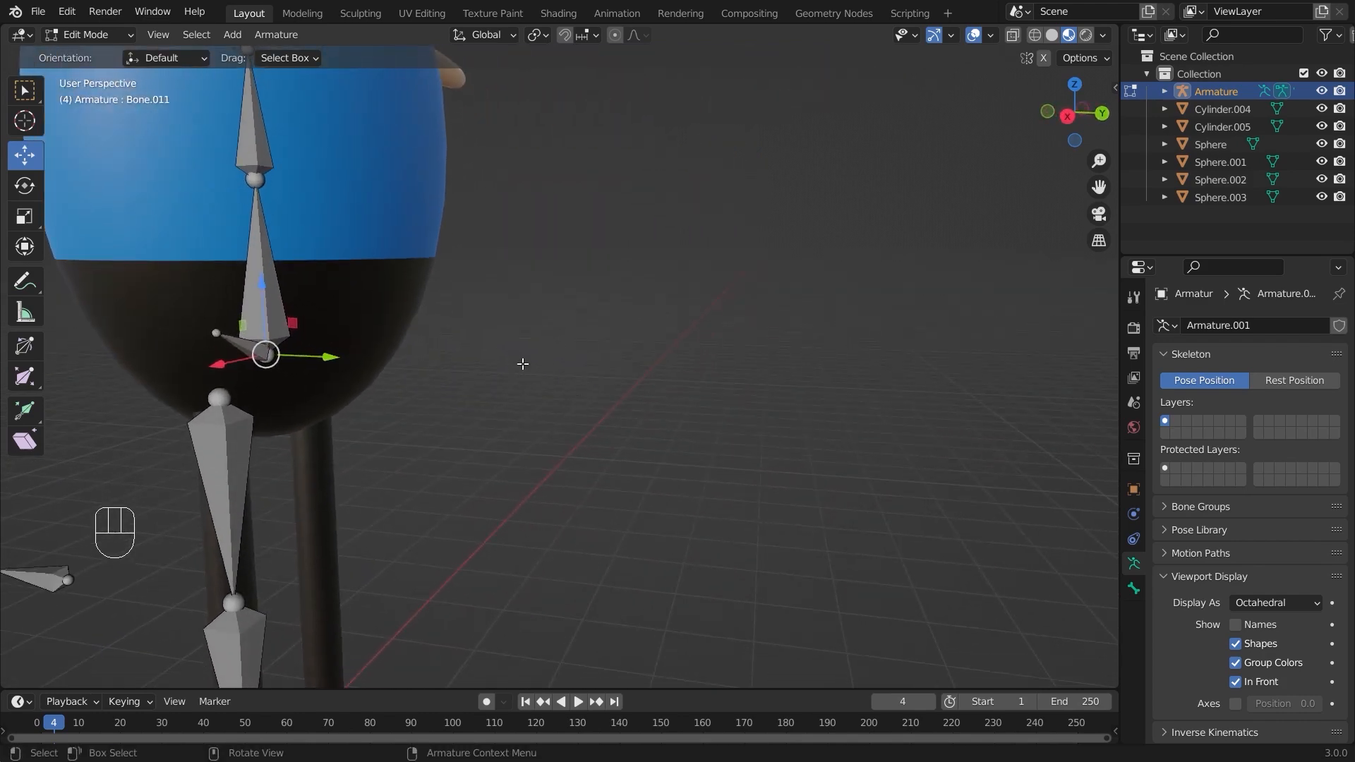
pyautogui.keyDown('shift'); pyautogui.moveTo(523, 363); pyautogui.dragTo(778, 367, button='middle'); pyautogui.keyUp('shift')
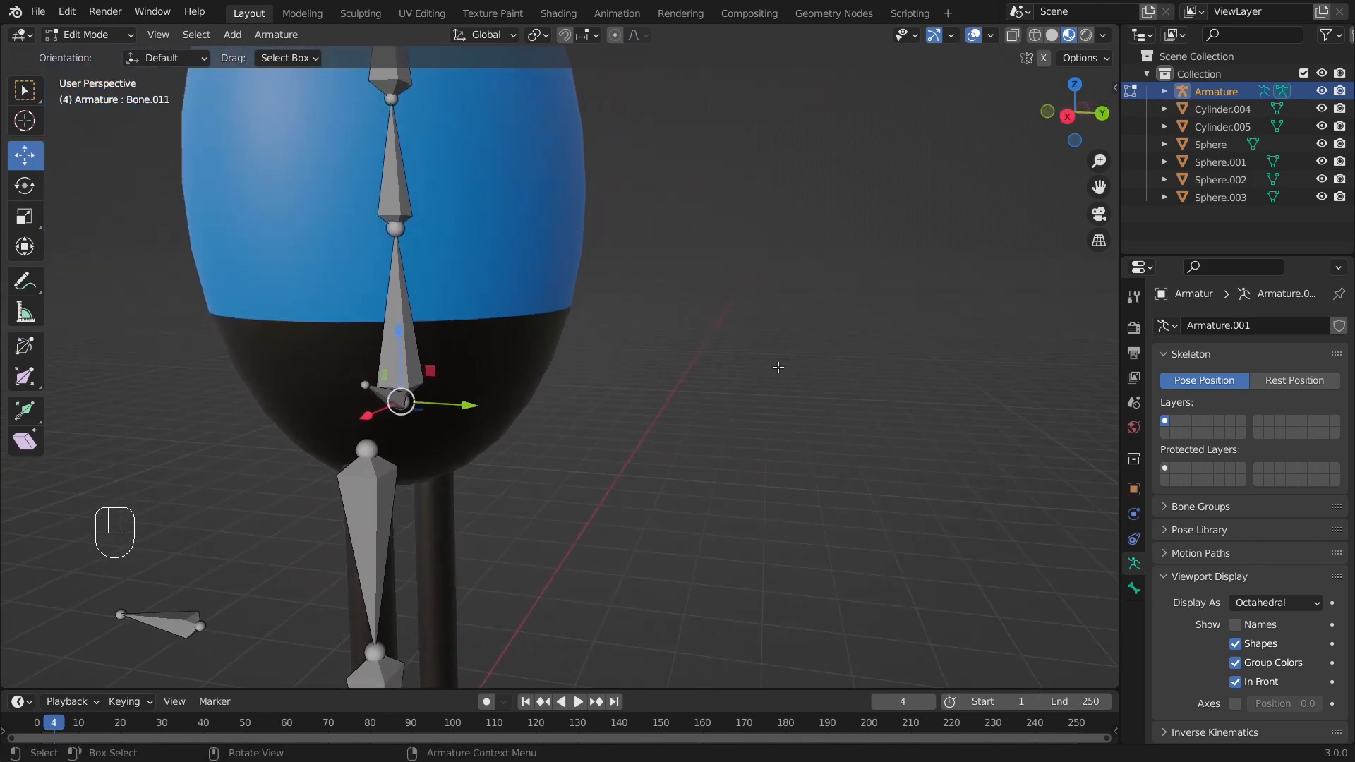
pyautogui.press('e')
pyautogui.press('y')
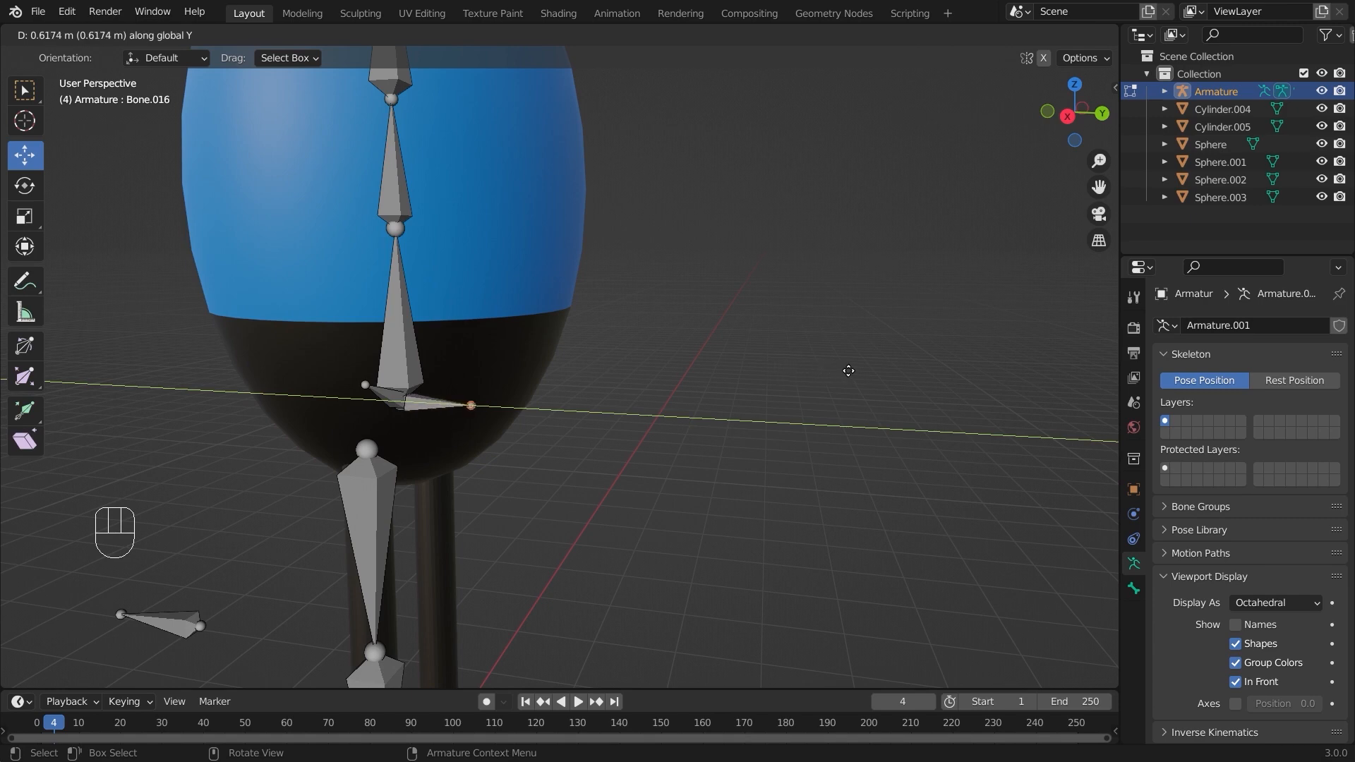
pyautogui.click(573, 346)
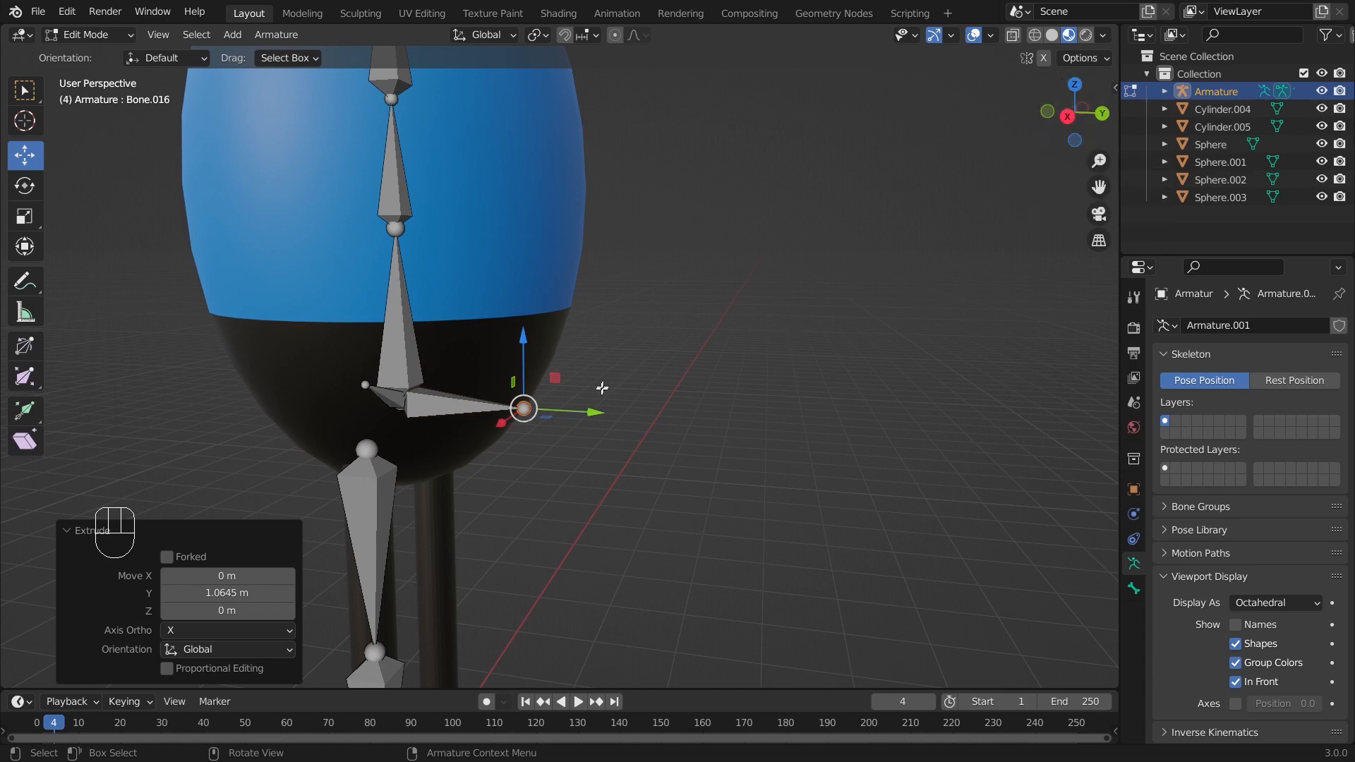
# Clear the parent of the new bone at the base of the spine
pyautogui.click(551, 457)
pyautogui.click(436, 404)
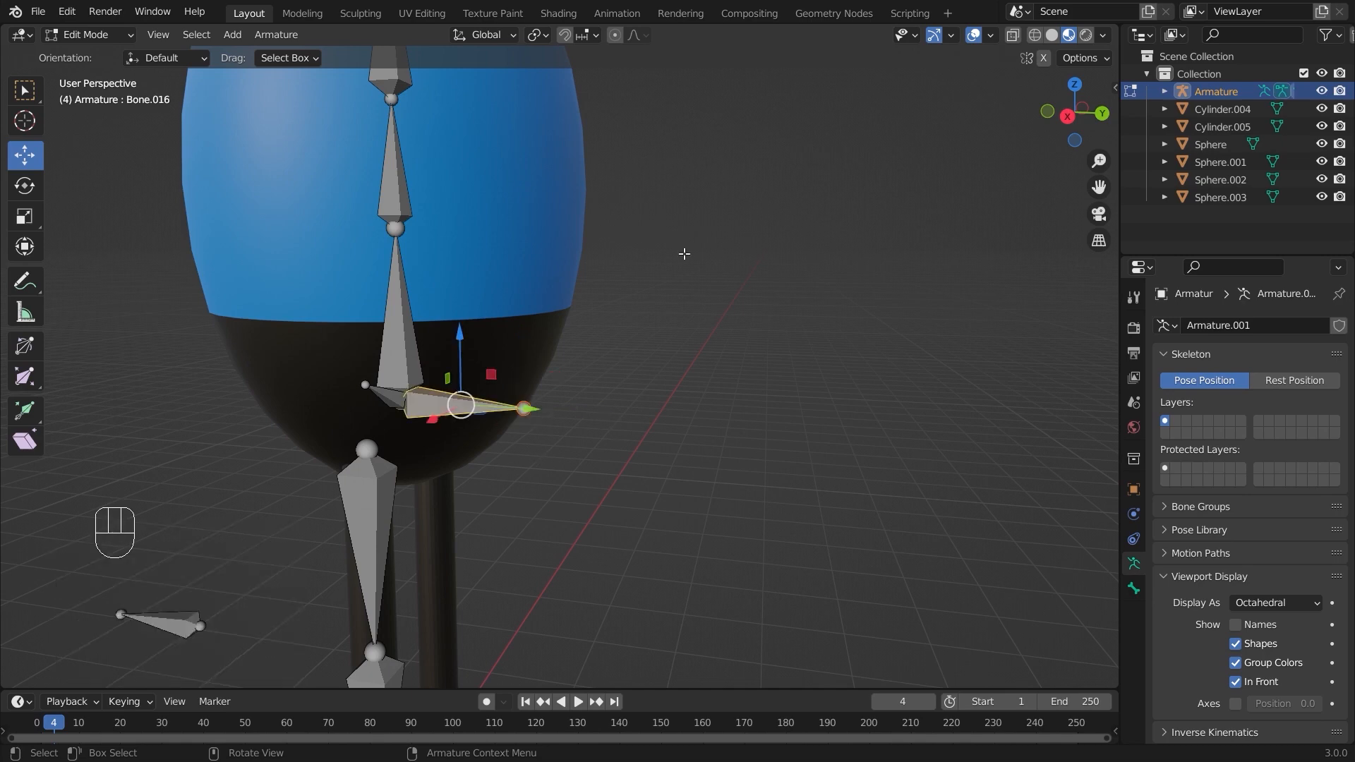
pyautogui.hotkey('alt', 'p')
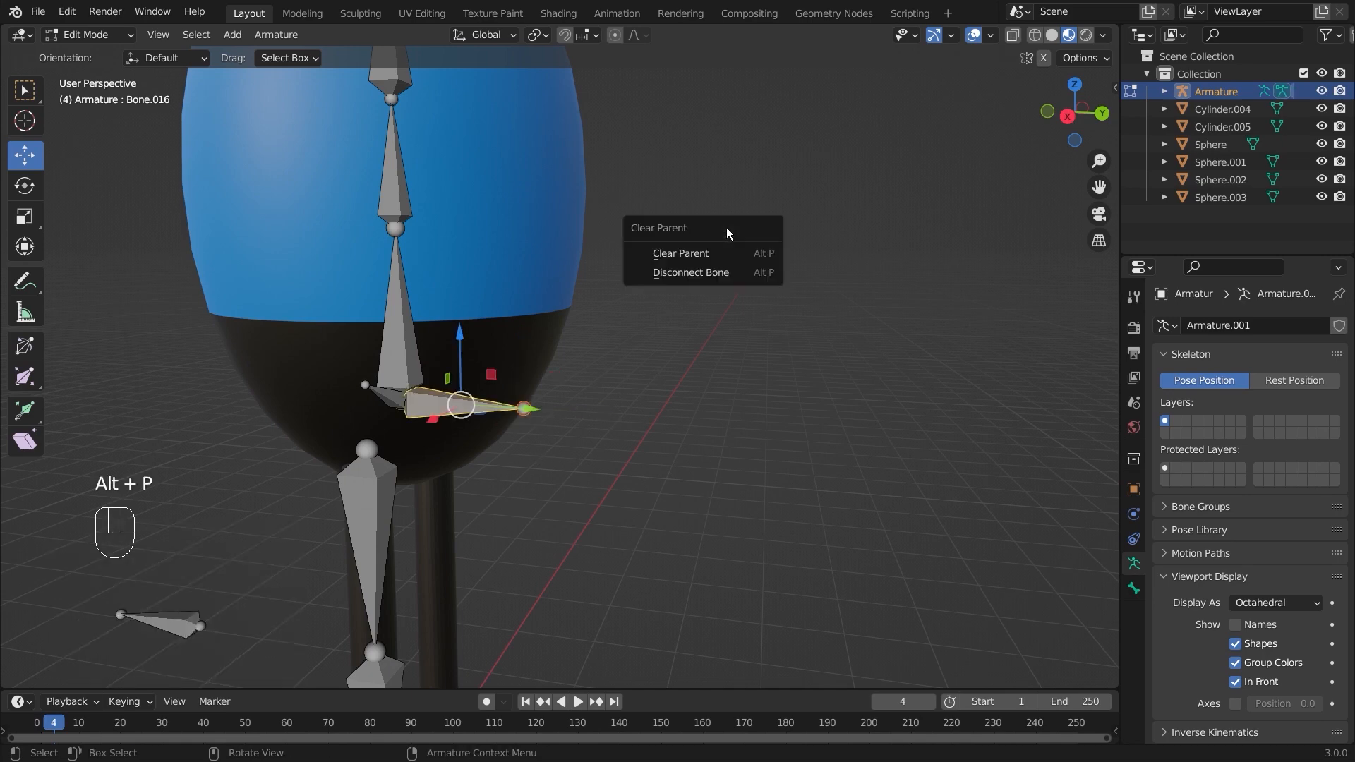
pyautogui.click(713, 253)
pyautogui.click(470, 427)
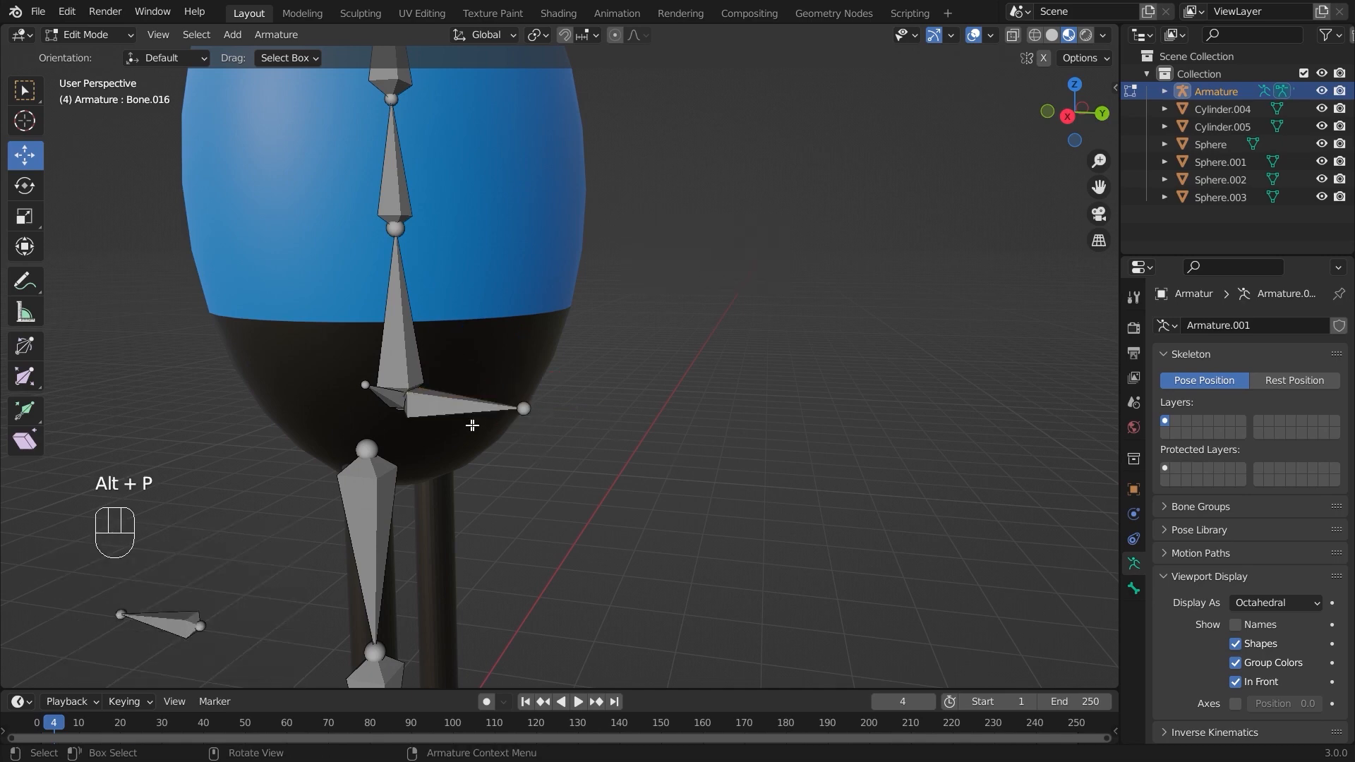
# Try moving the unparented base bone about 2.15 m along Y, and undo the test moves
pyautogui.click(462, 406)
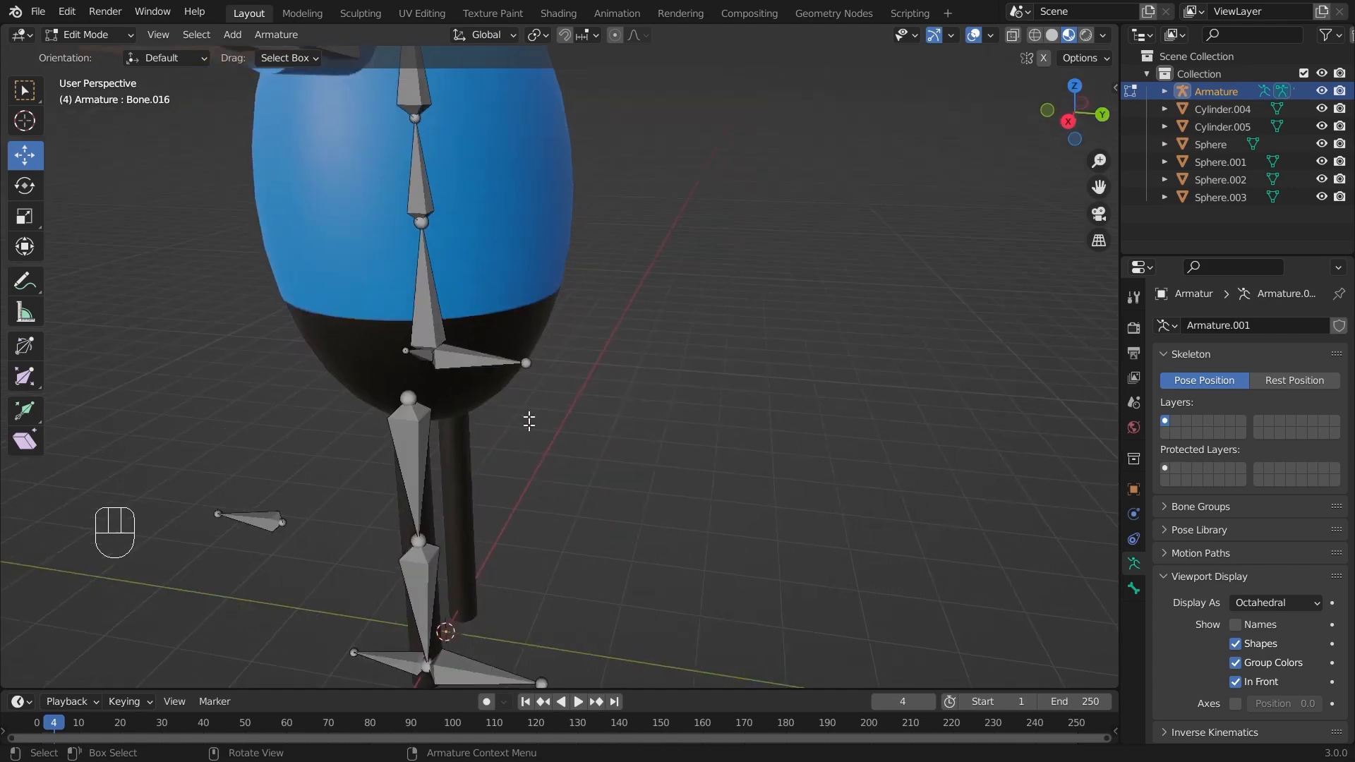
pyautogui.click(463, 357)
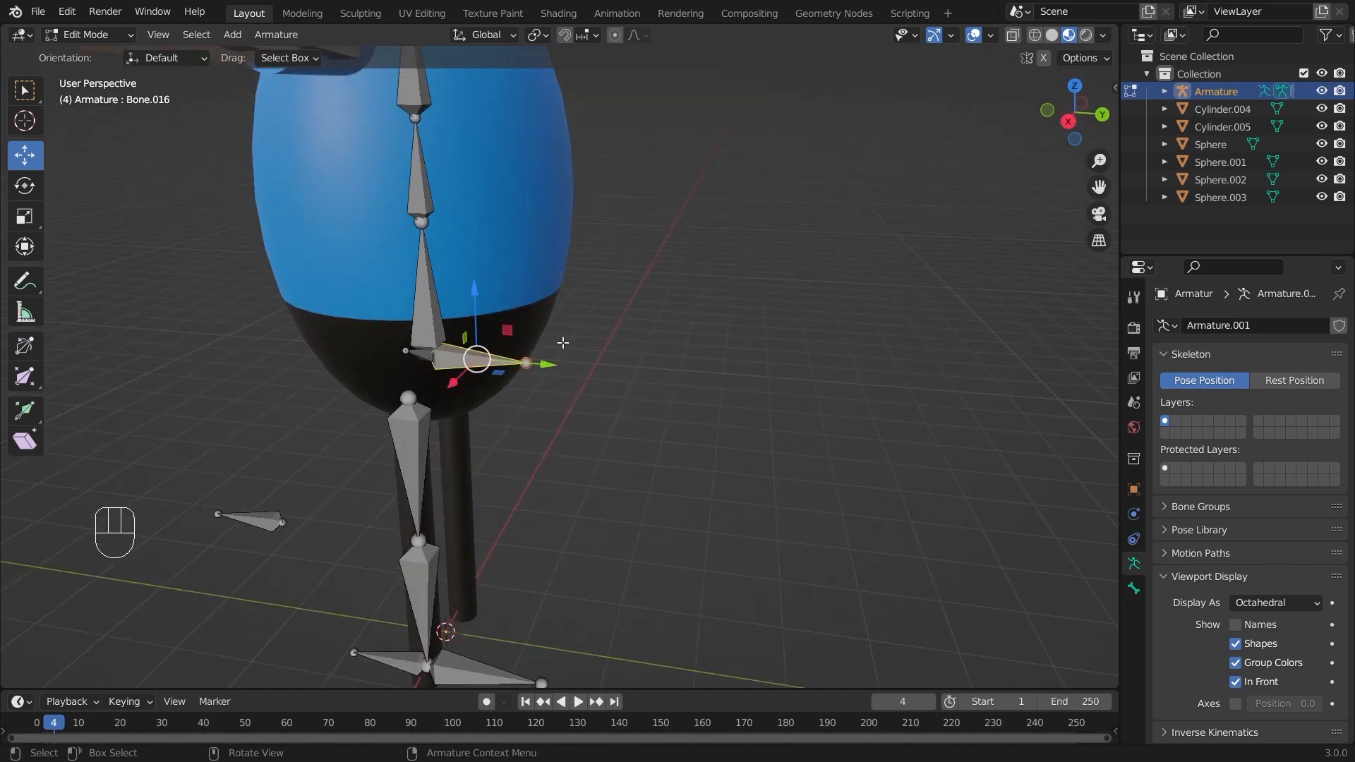
pyautogui.moveTo(546, 365); pyautogui.dragTo(786, 383)
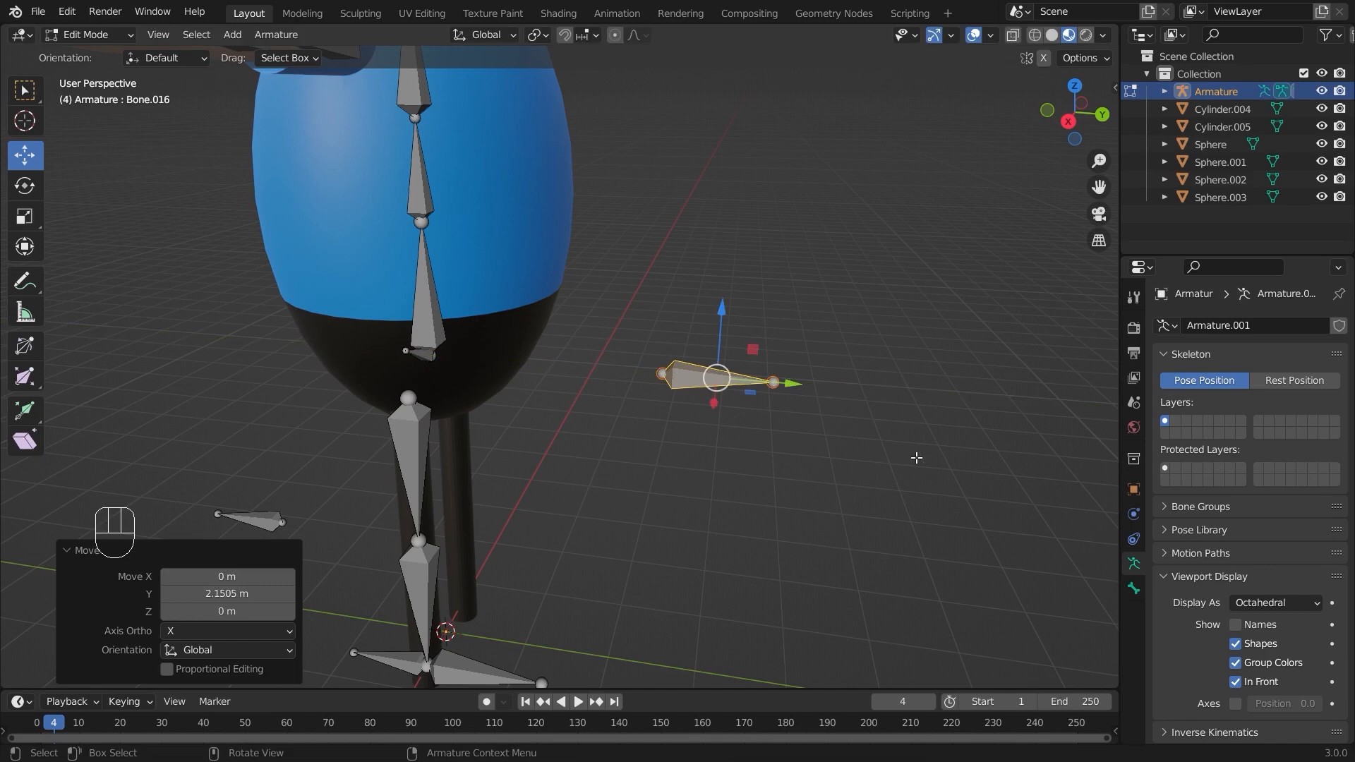
pyautogui.hotkey('ctrl', 'z')
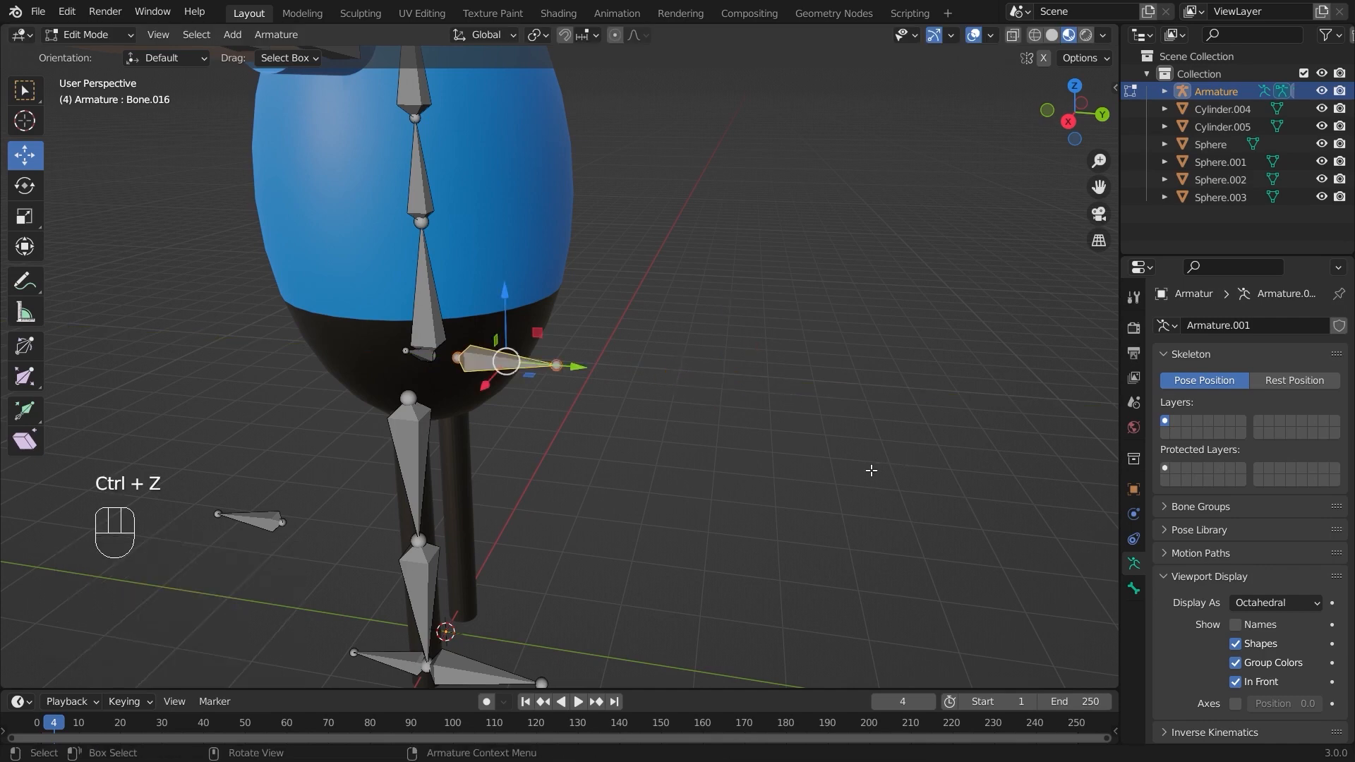
pyautogui.hotkey('ctrl', 'z')
pyautogui.moveTo(544, 409); pyautogui.dragTo(558, 360, button='middle')
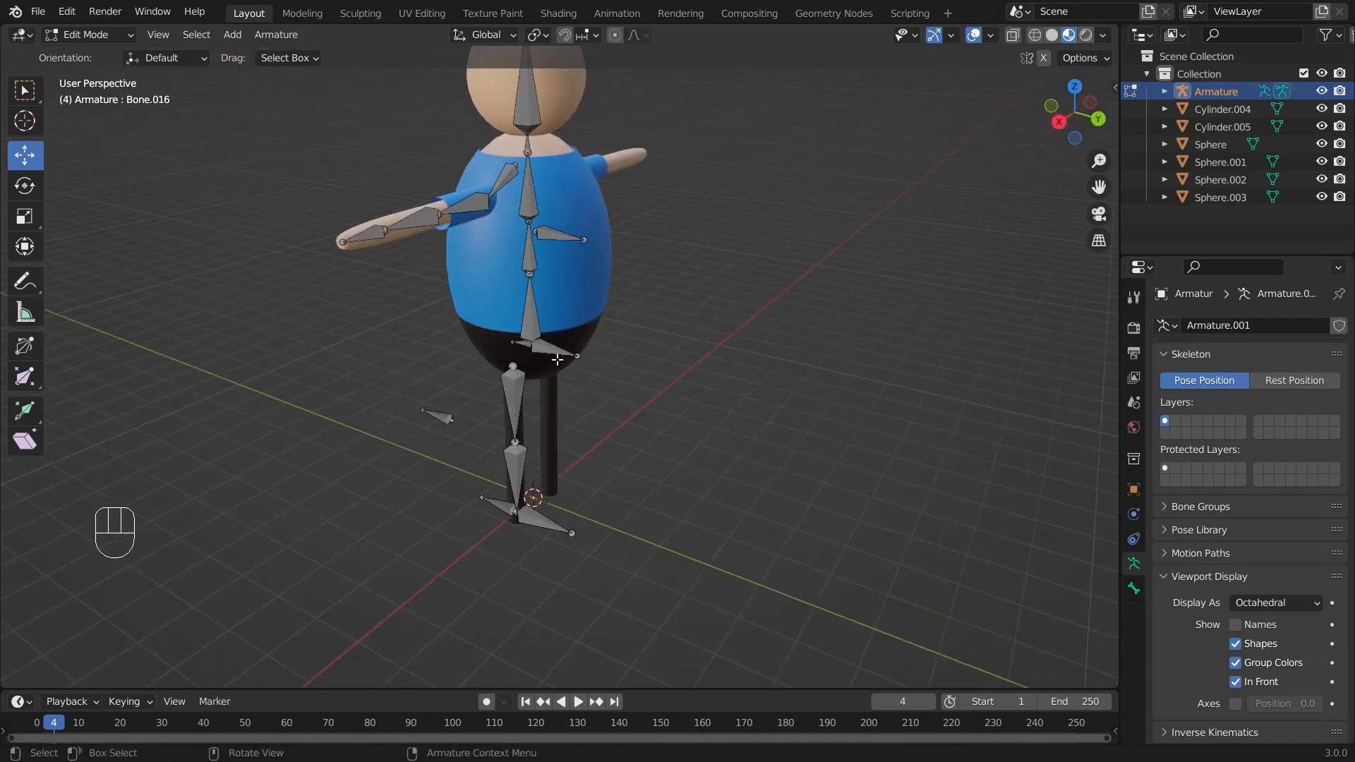
pyautogui.scroll(3, 623, 402)
pyautogui.moveTo(623, 402); pyautogui.dragTo(727, 379, button='middle')
pyautogui.scroll(-3, 687, 353)
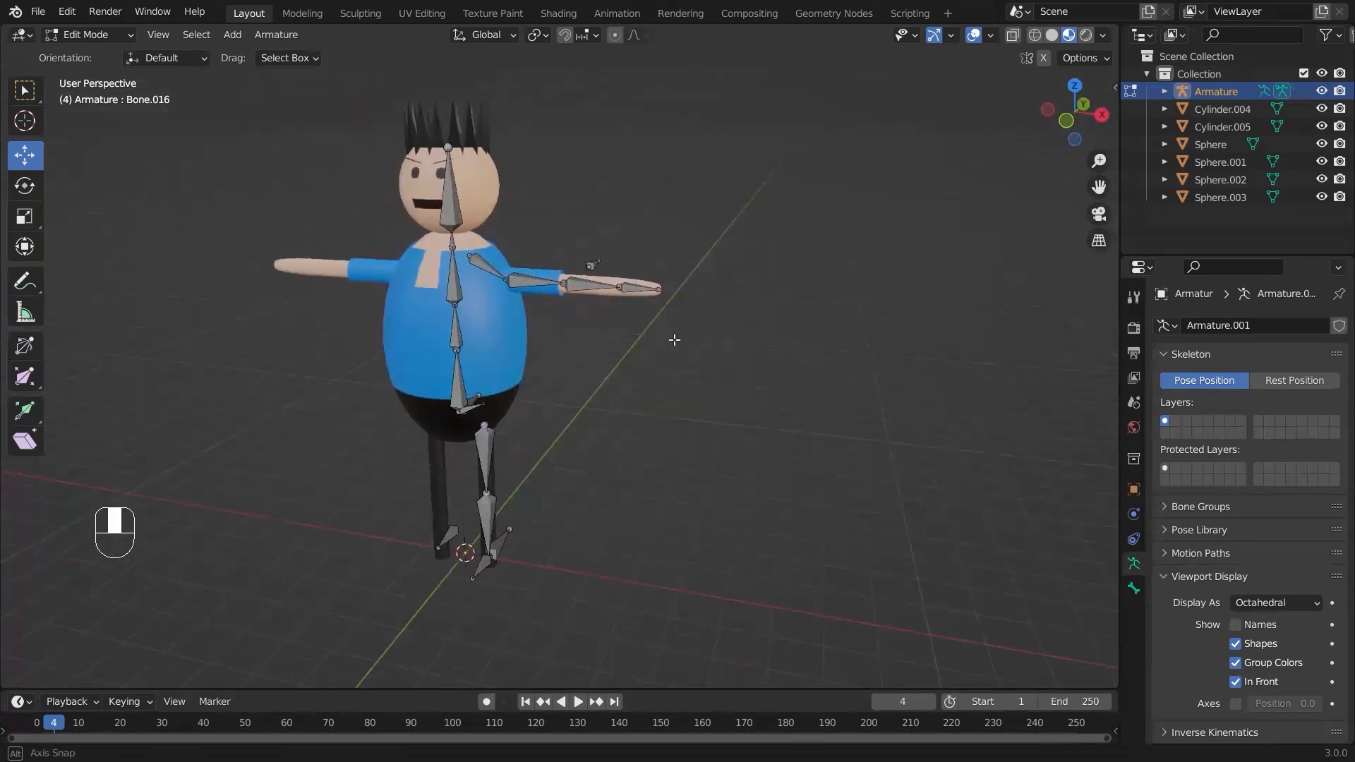
pyautogui.scroll(2, 727, 341)
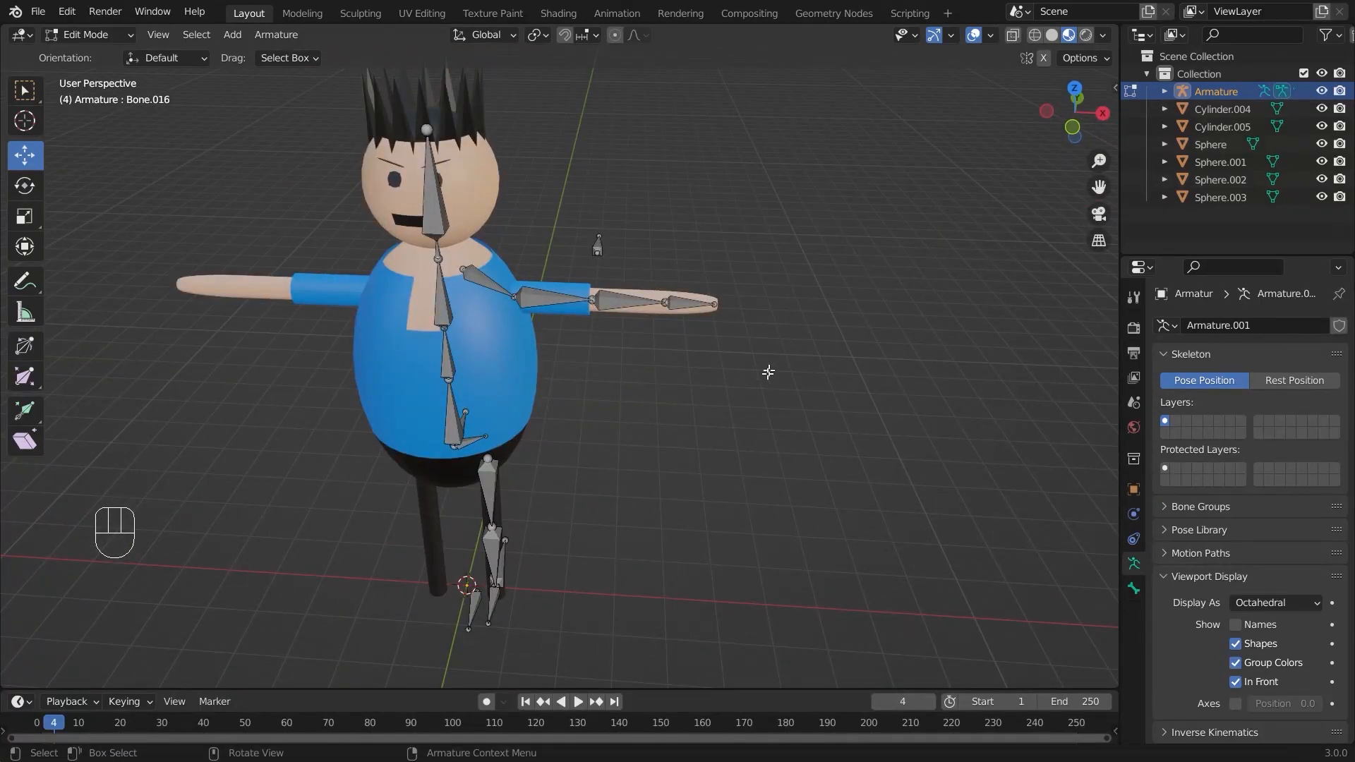
pyautogui.moveTo(841, 384)
pyautogui.mouseDown(button='middle')
pyautogui.moveTo(773, 352)
pyautogui.moveTo(840, 370)
pyautogui.moveTo(828, 379)
pyautogui.mouseUp(button='middle')
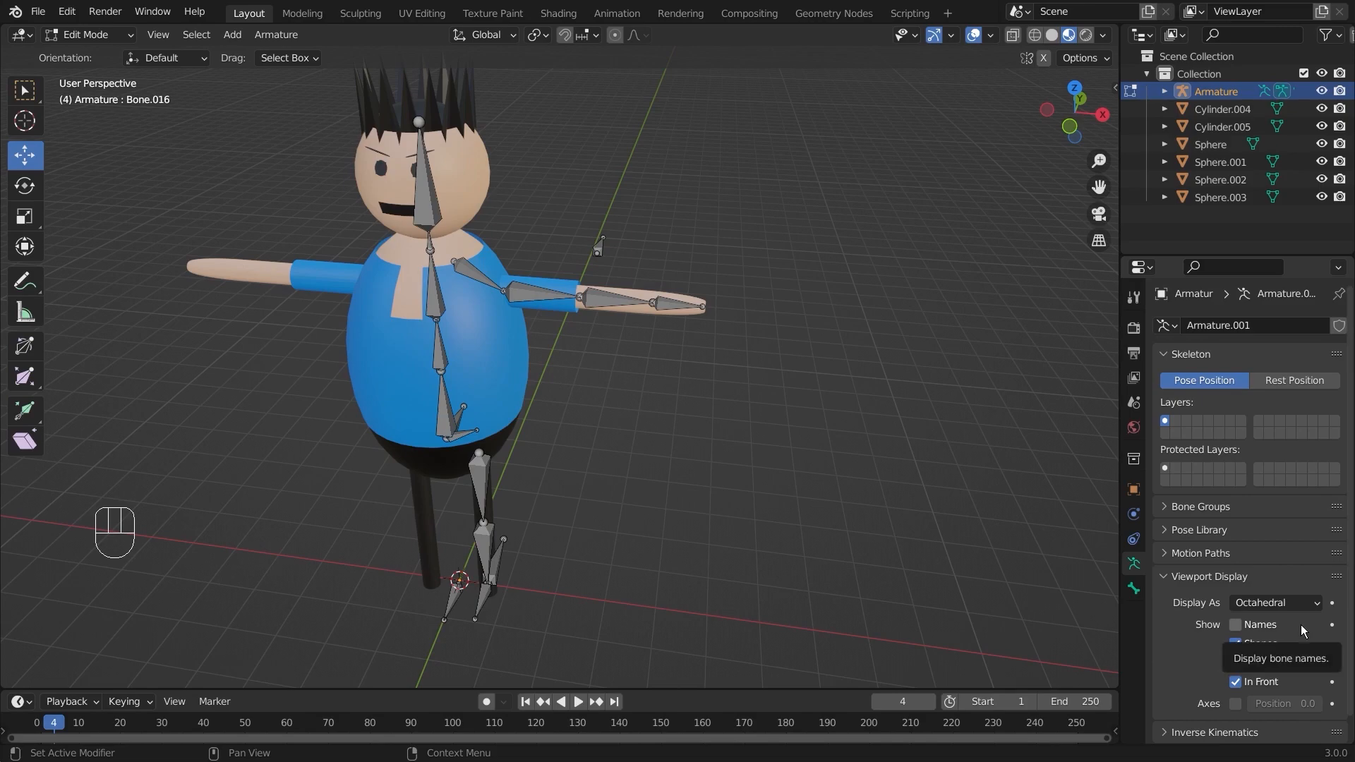
pyautogui.press('super+plus')
pyautogui.press('super+minus')
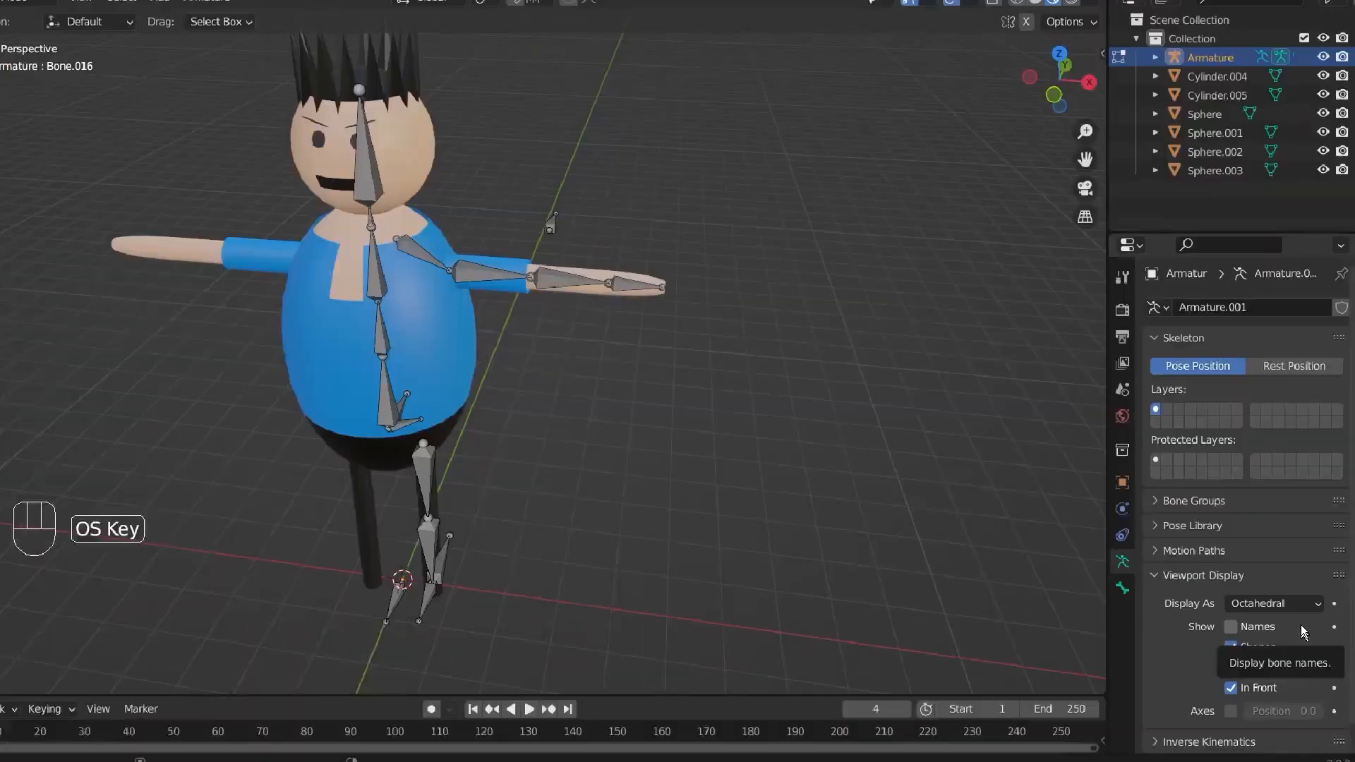
# Turn on bone name display for the armature and set its bone display type to B-Bone
pyautogui.click(1307, 625)
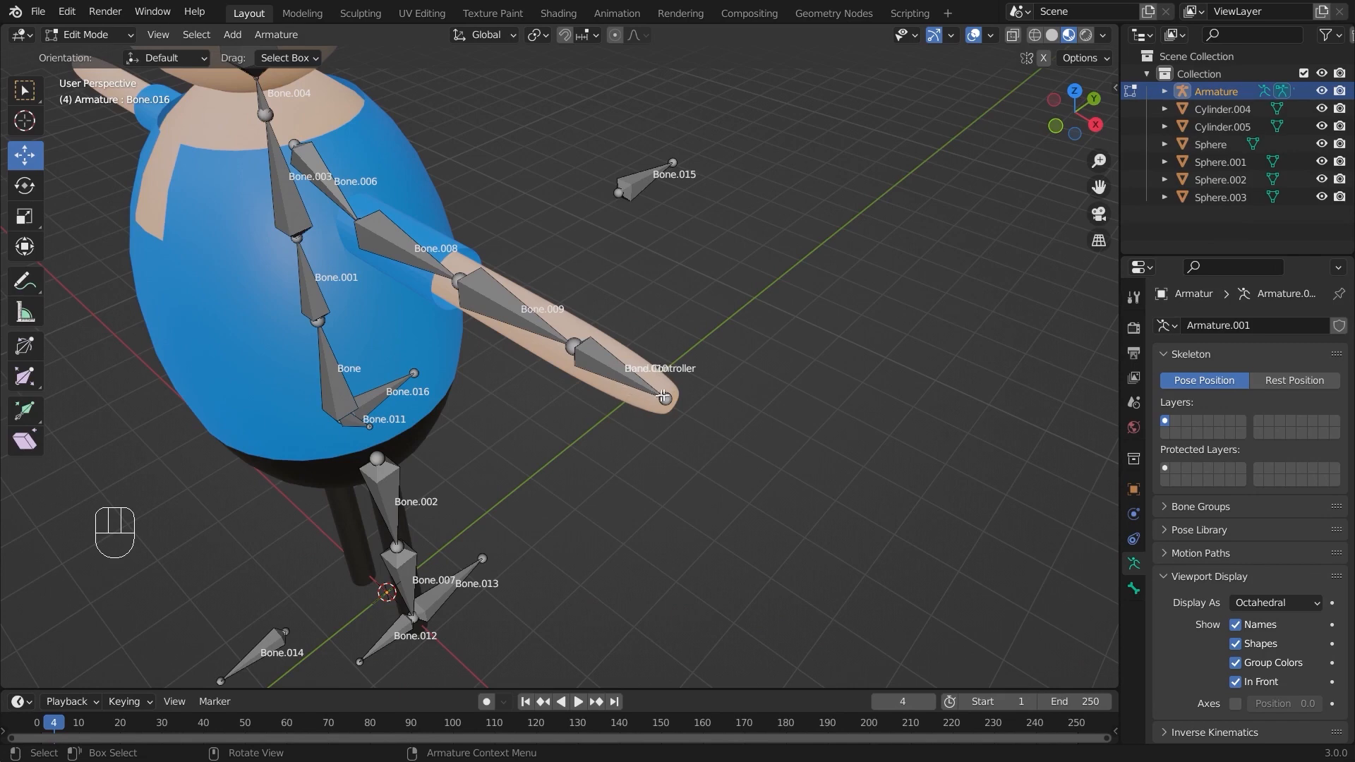
pyautogui.scroll(2, 691, 389)
pyautogui.click(1262, 604)
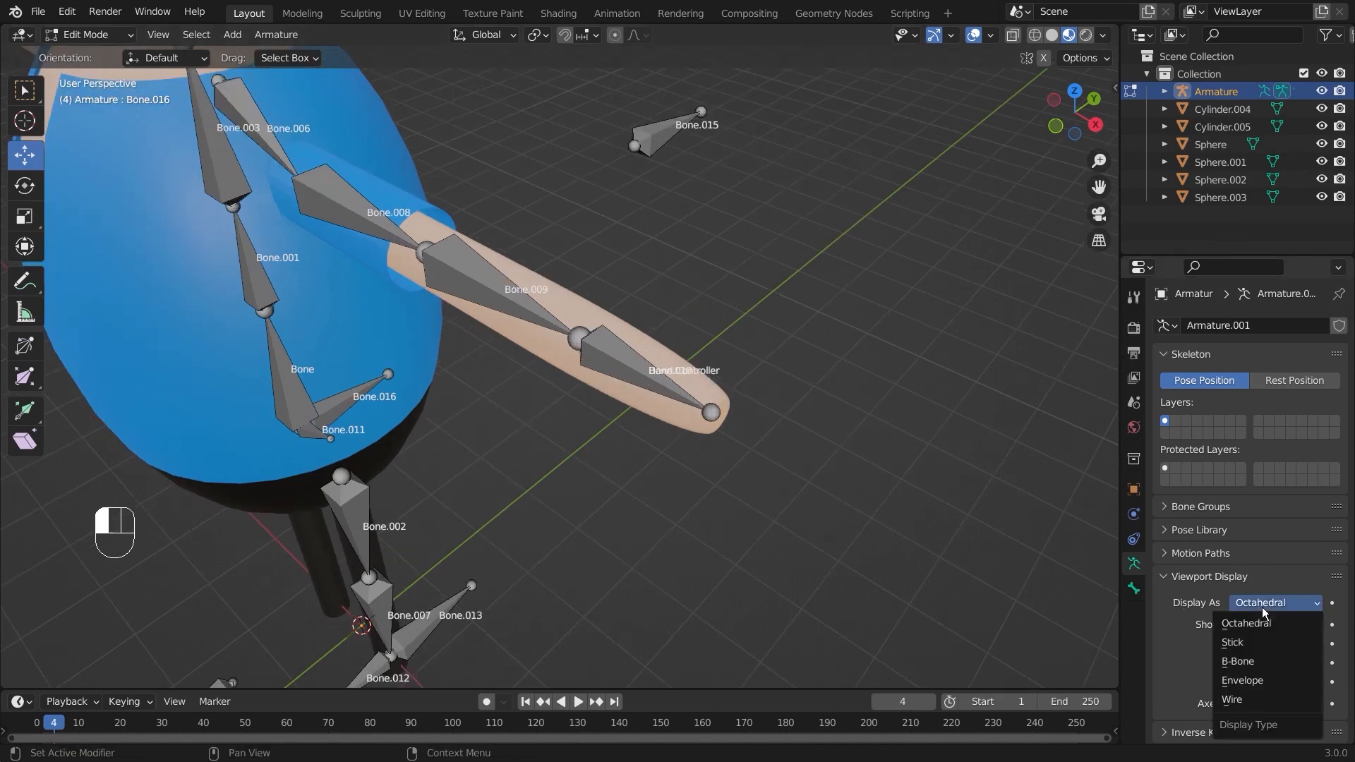
pyautogui.click(1269, 661)
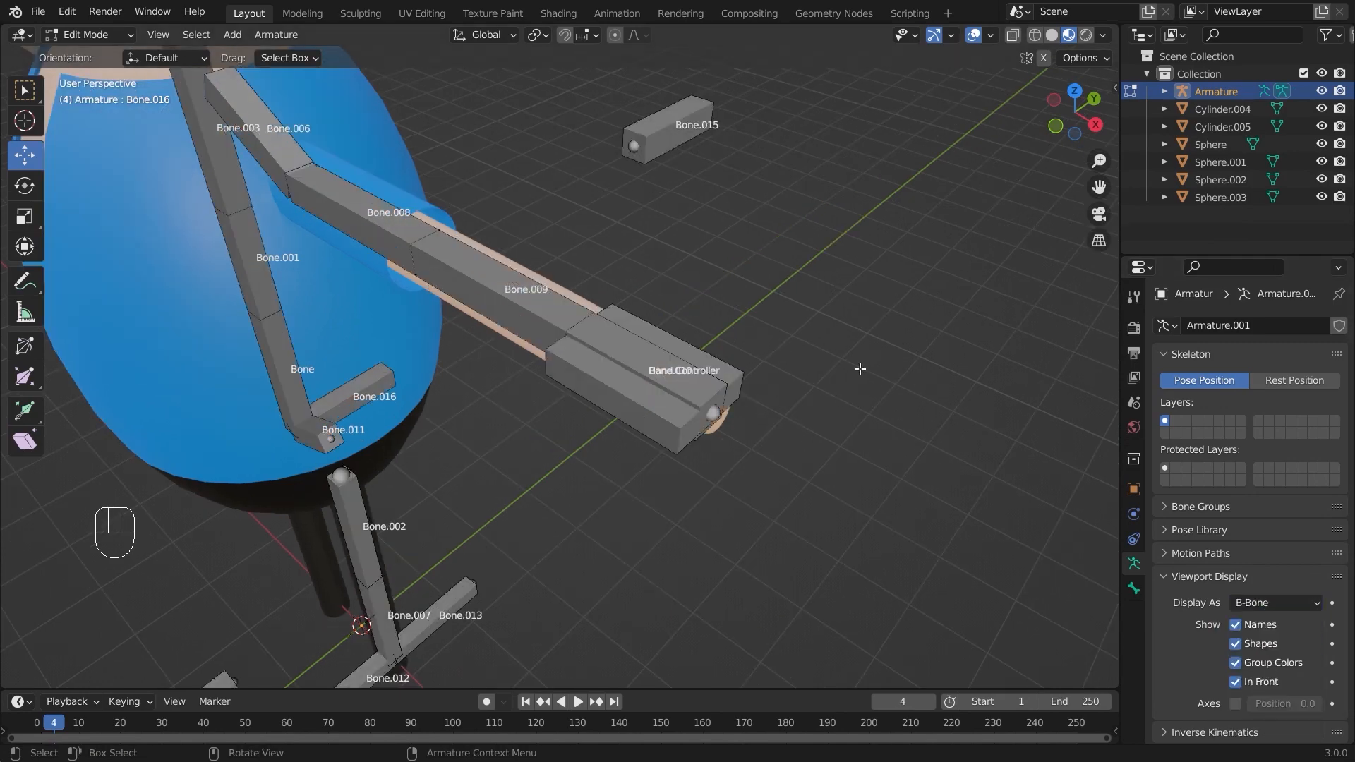
# Rename the narrower bone inside the hand controller bone, at the end of the arm, as Hand.R
pyautogui.moveTo(862, 372)
pyautogui.mouseDown(button='middle')
pyautogui.moveTo(826, 372)
pyautogui.moveTo(856, 363)
pyautogui.mouseUp(button='middle')
pyautogui.scroll(4, 771, 363)
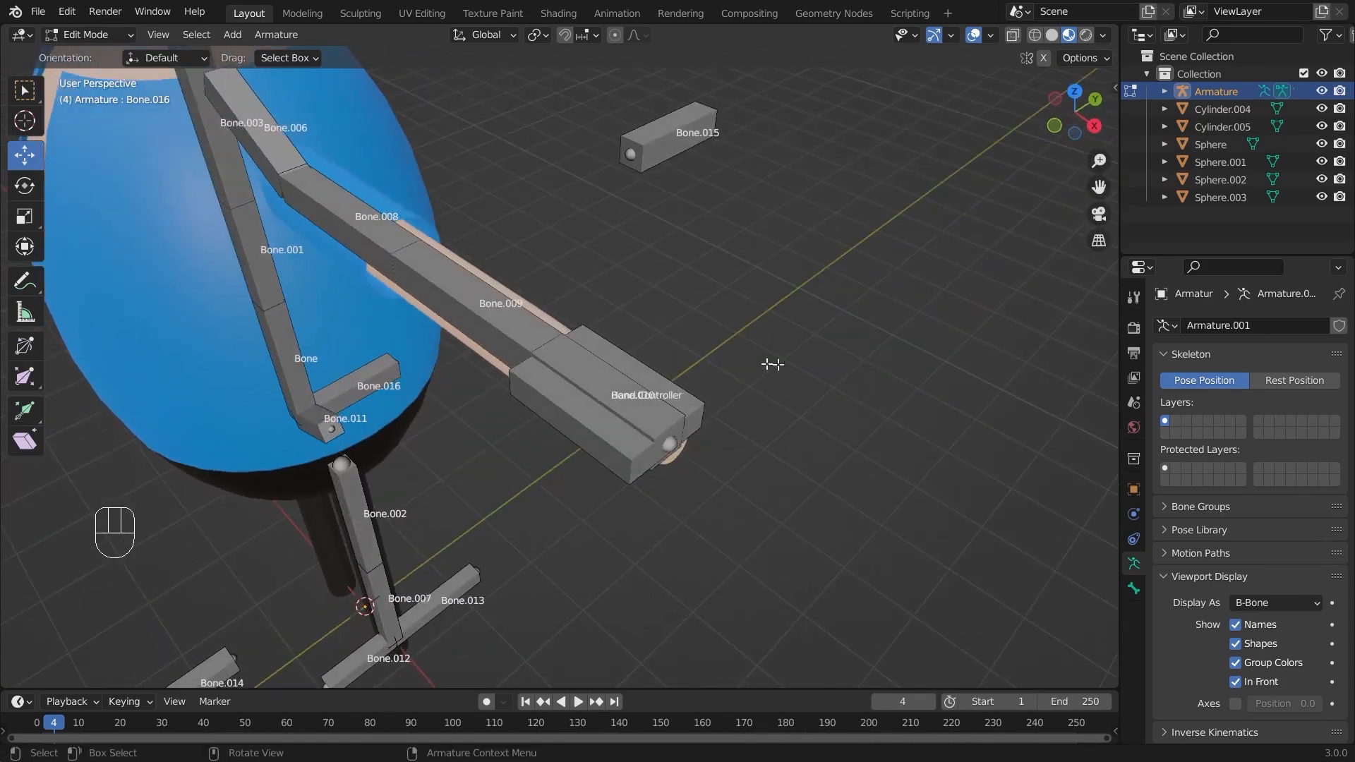
pyautogui.click(650, 450)
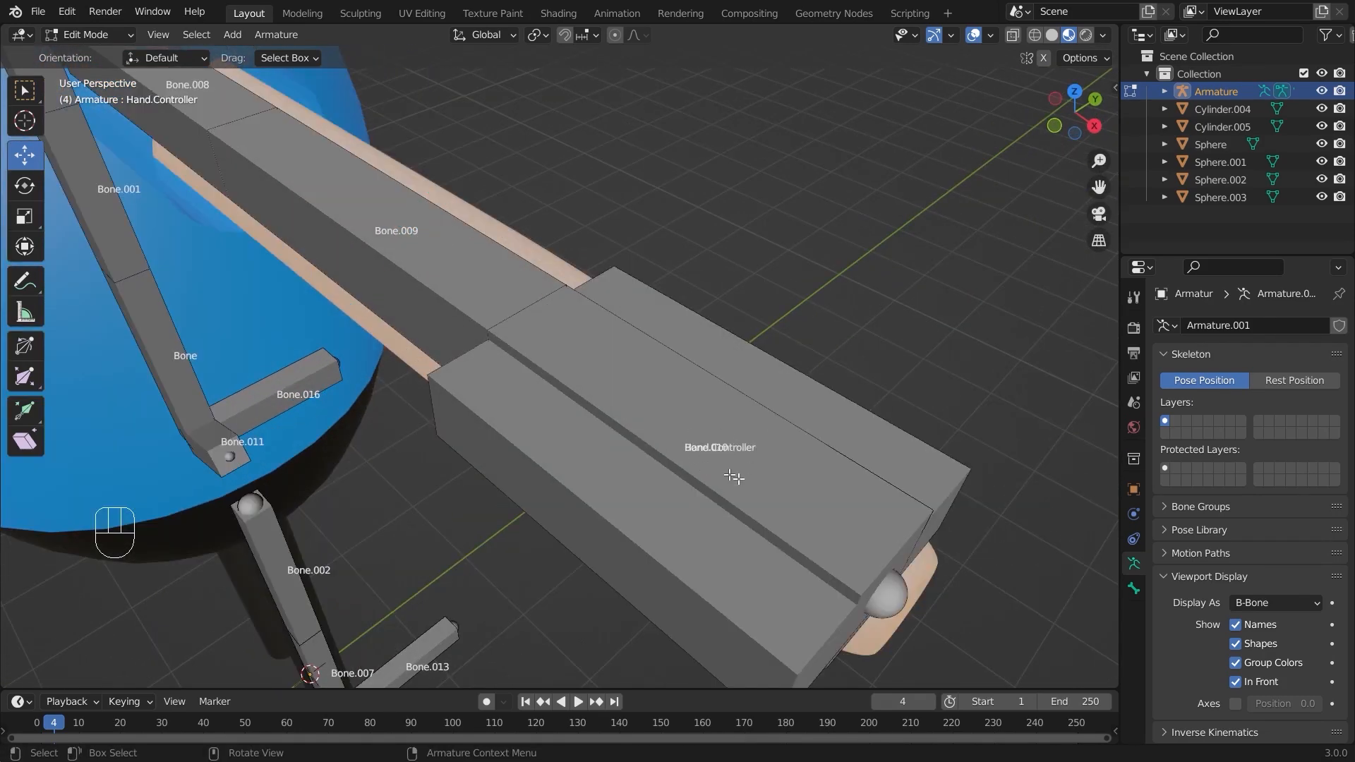
pyautogui.click(1134, 590)
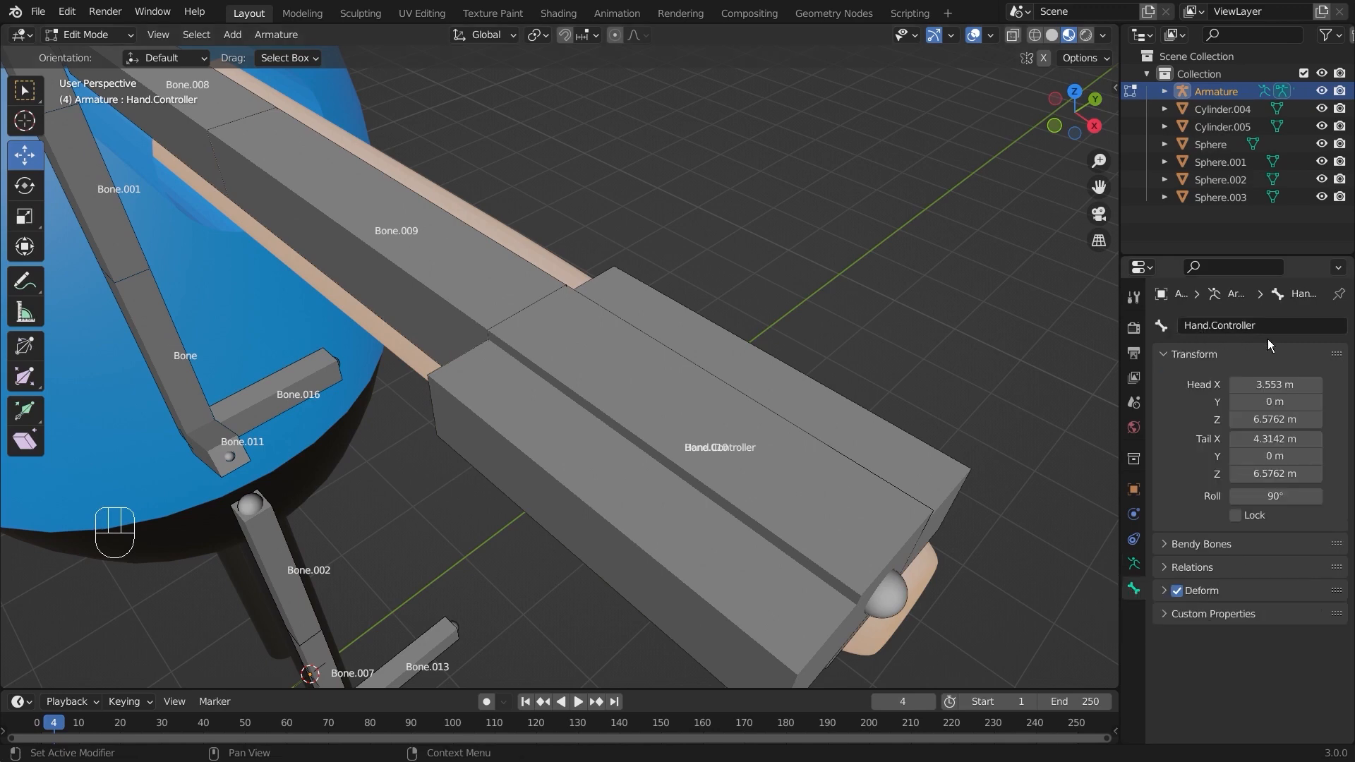
pyautogui.click(866, 438)
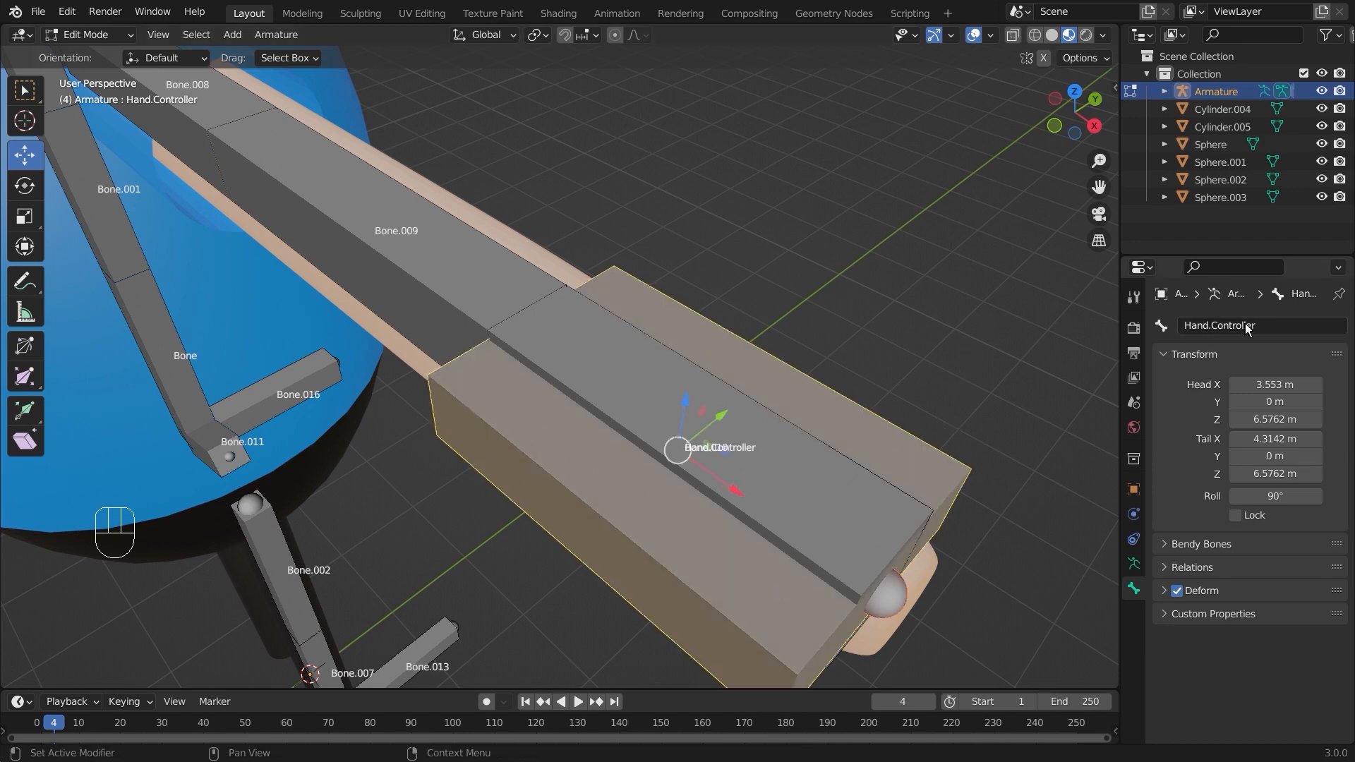
pyautogui.hotkey('alt', 'a')
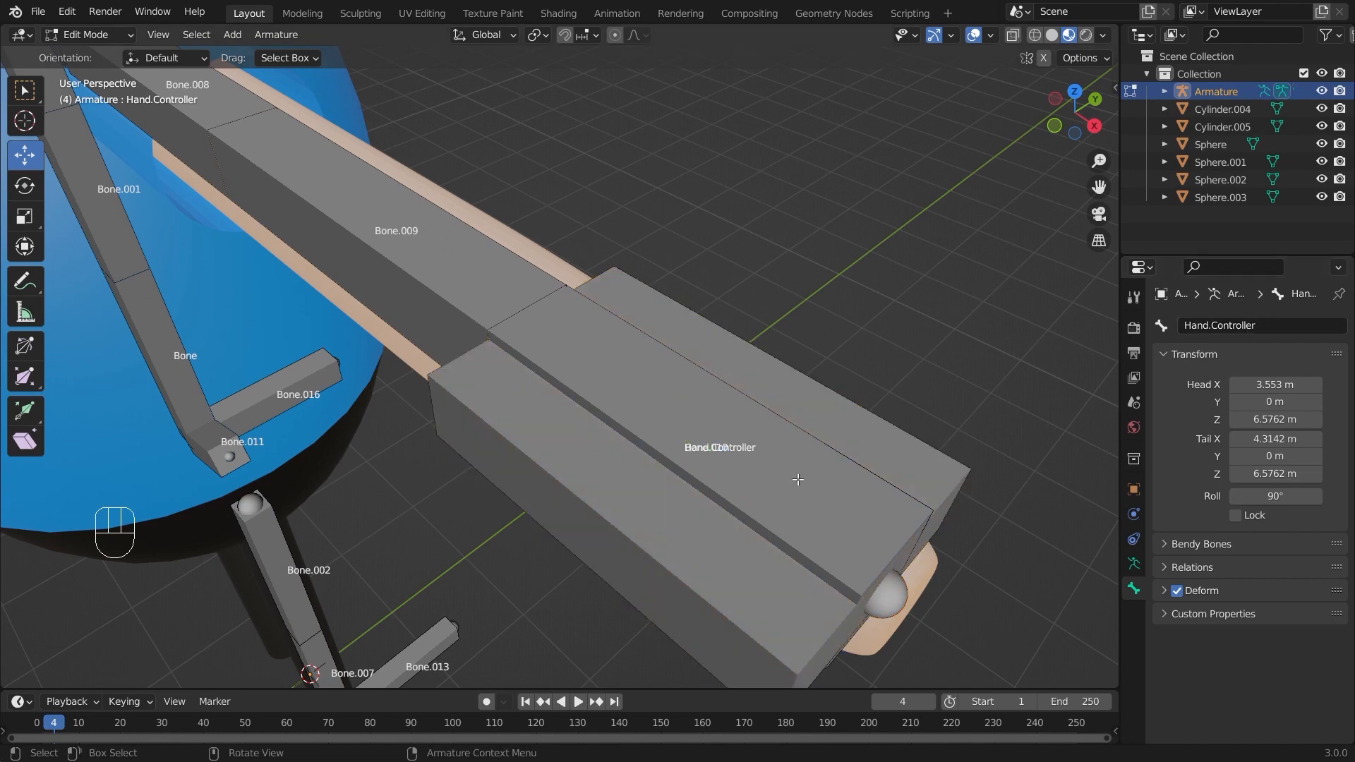
pyautogui.click(798, 480)
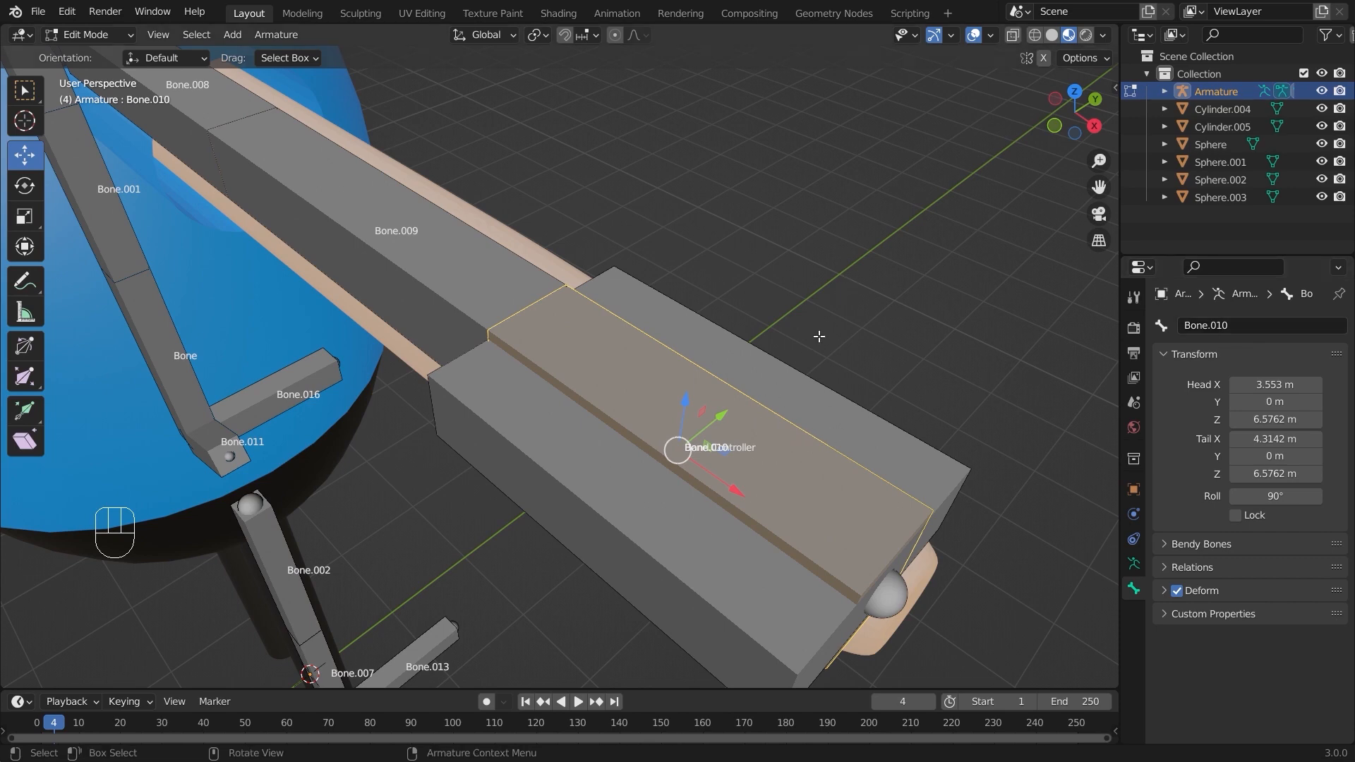
pyautogui.click(1254, 325)
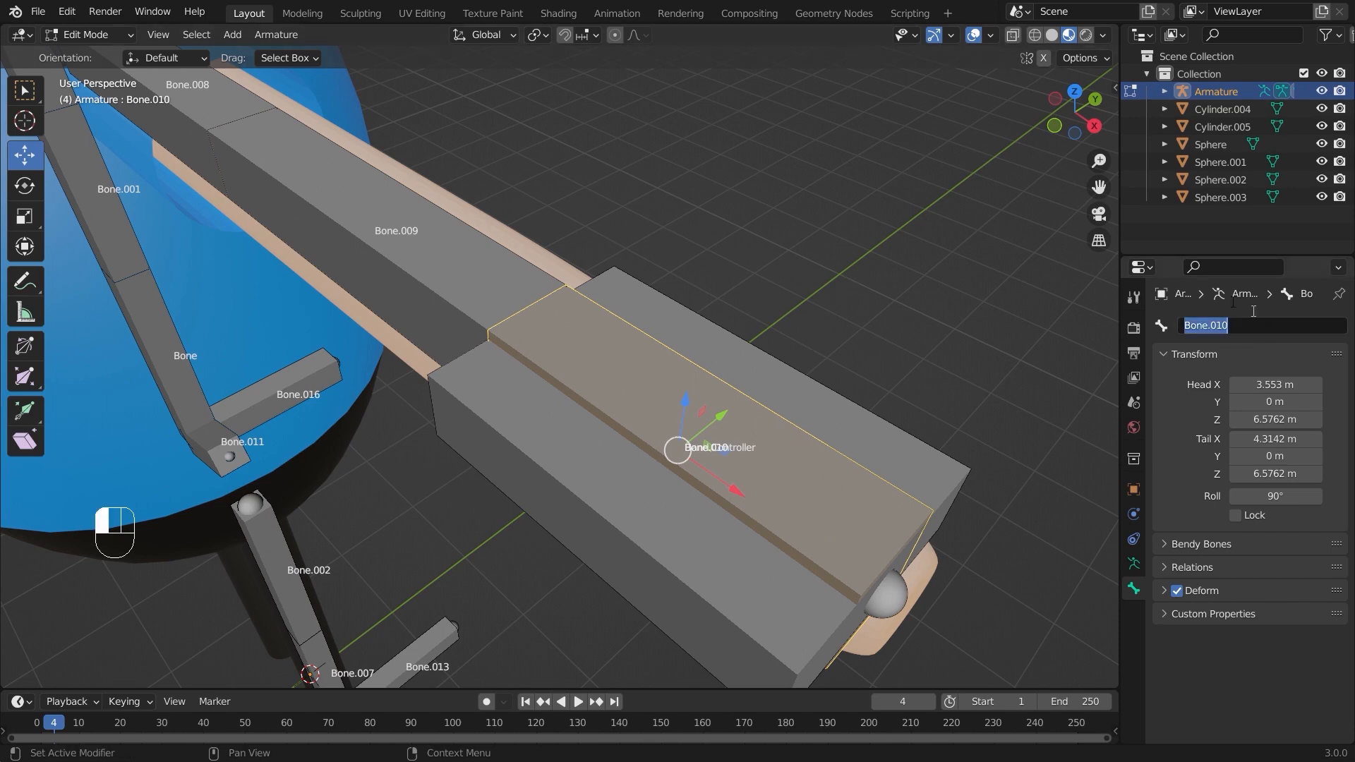
pyautogui.write('Hand.Righ')
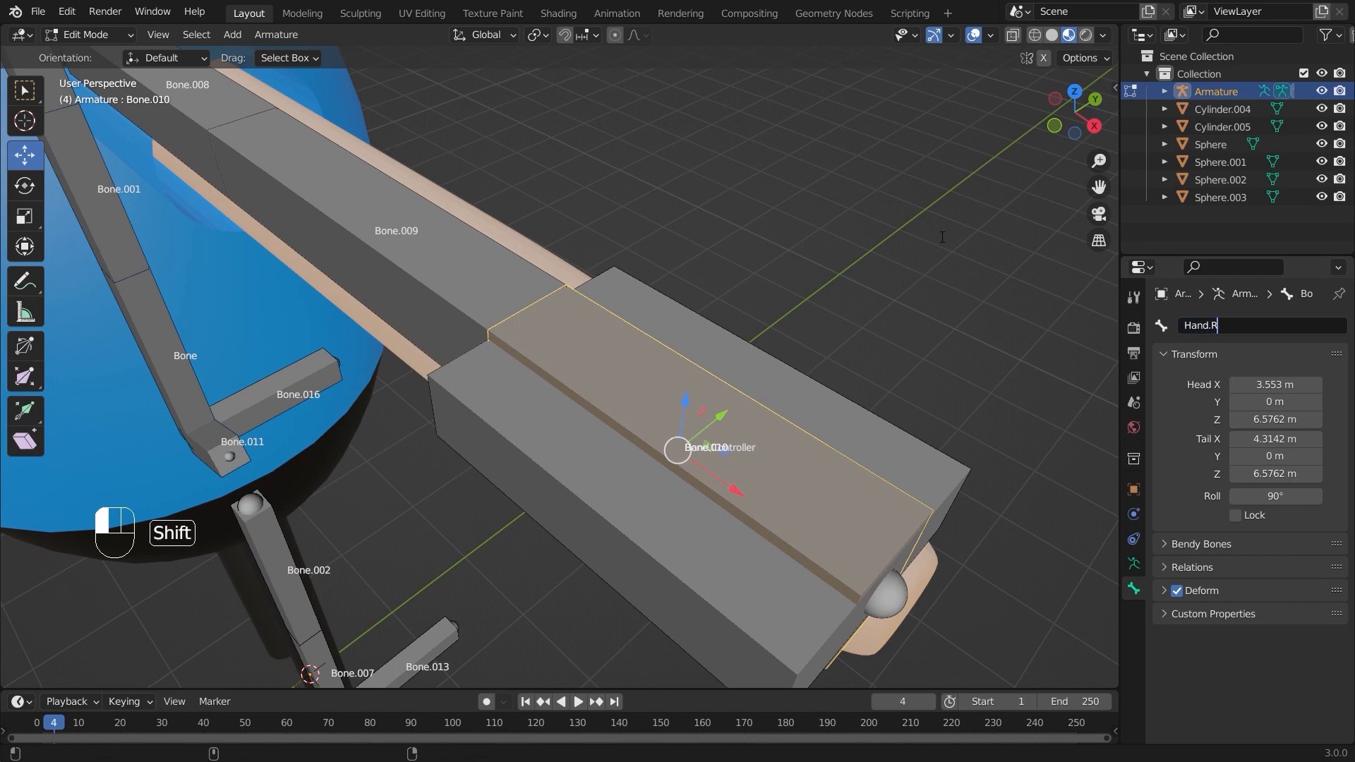
pyautogui.press('BackSpace')
pyautogui.press('BackSpace')
pyautogui.press('BackSpace')
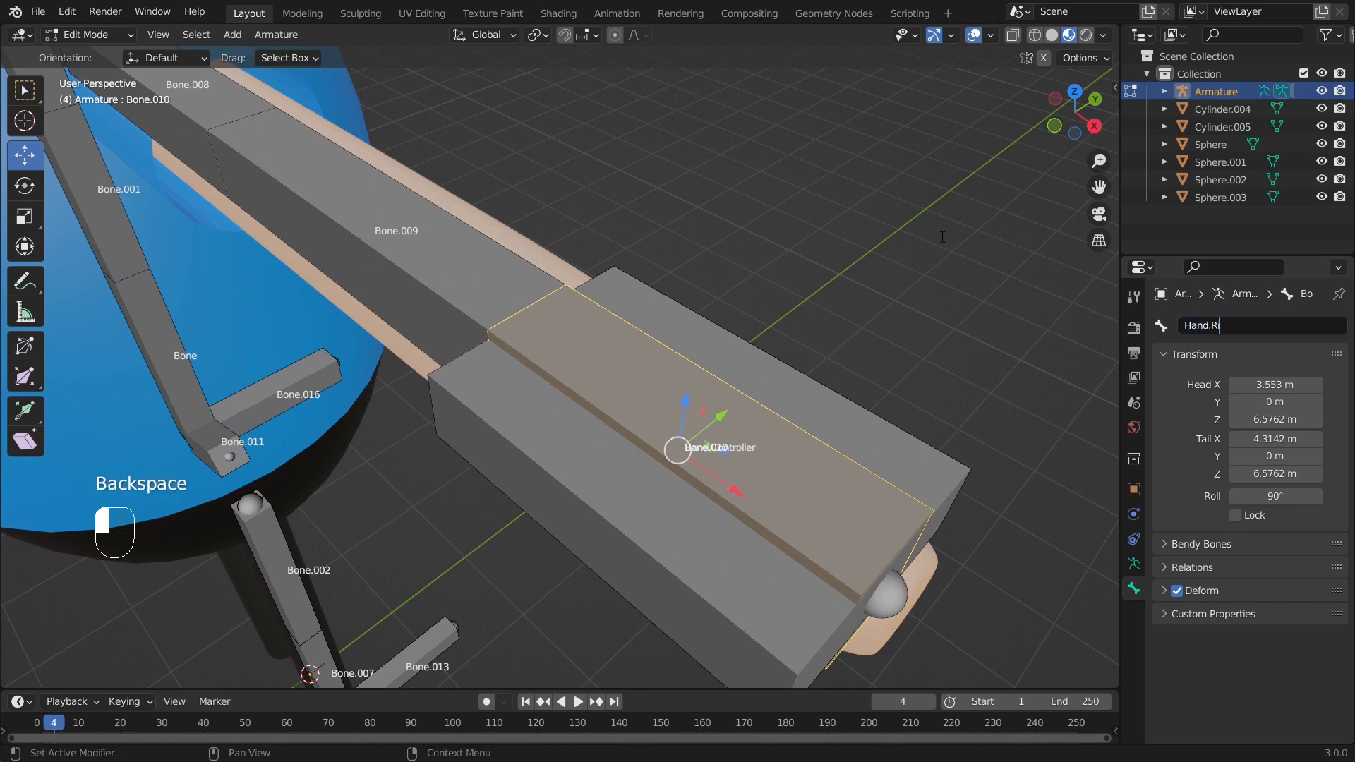
pyautogui.click(942, 237)
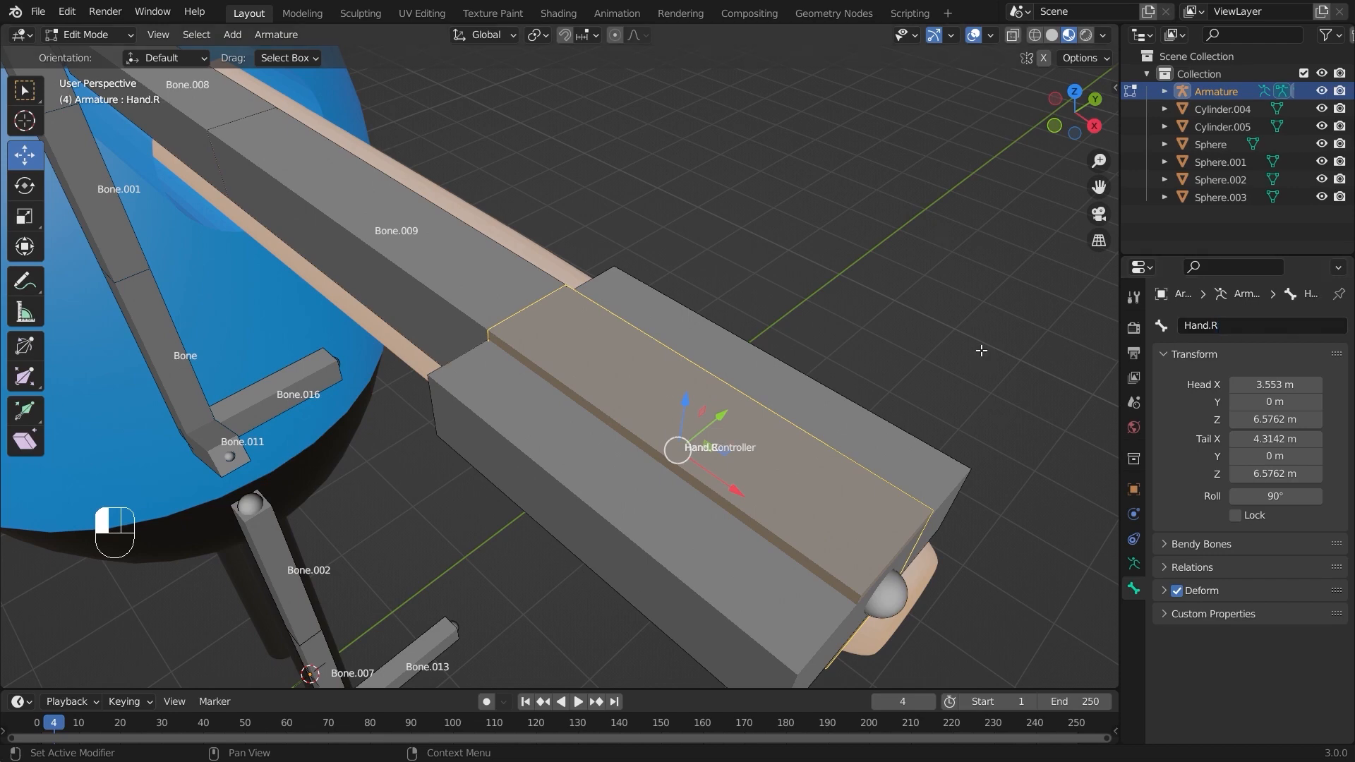
# Rename the detached bone behind the arm as Hand.pole
pyautogui.scroll(-4, 896, 331)
pyautogui.scroll(-1, 882, 329)
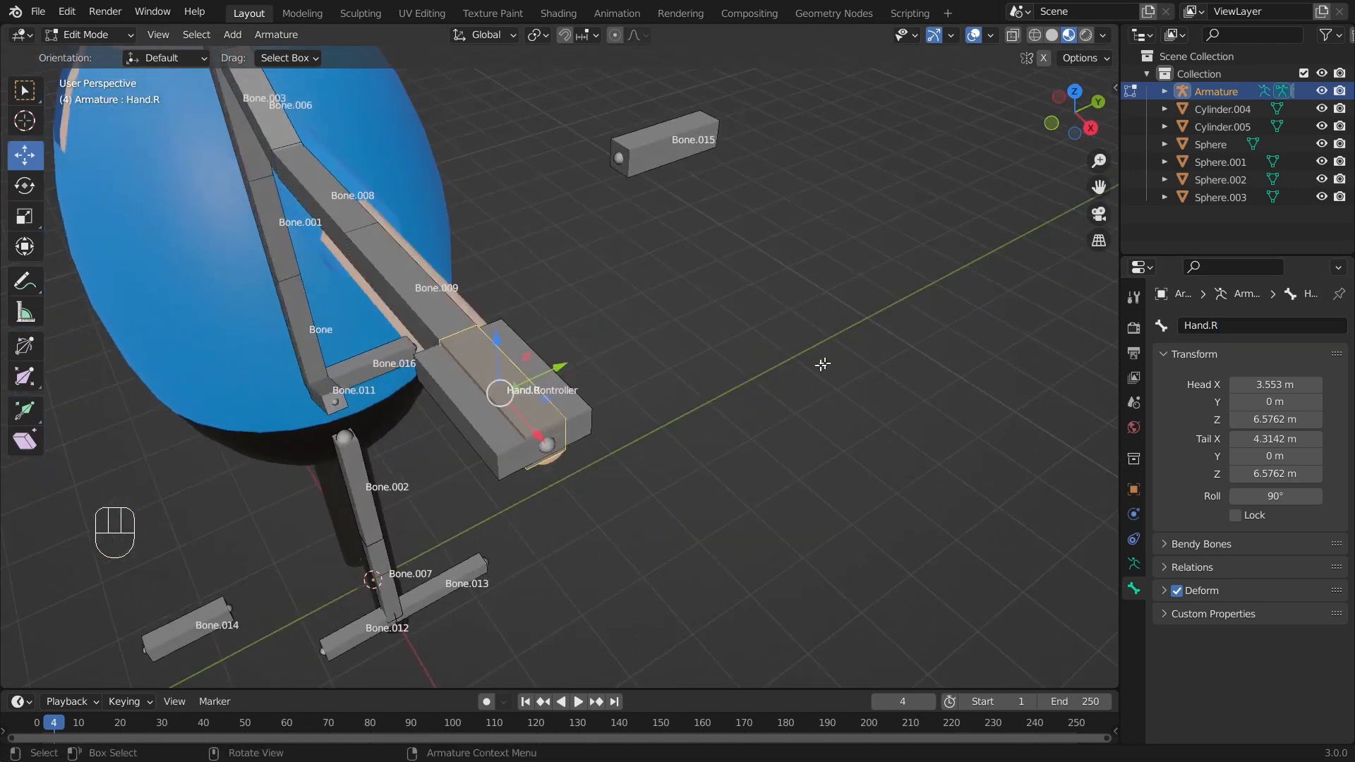
pyautogui.click(530, 418)
pyautogui.scroll(3, 529, 418)
pyautogui.click(647, 433)
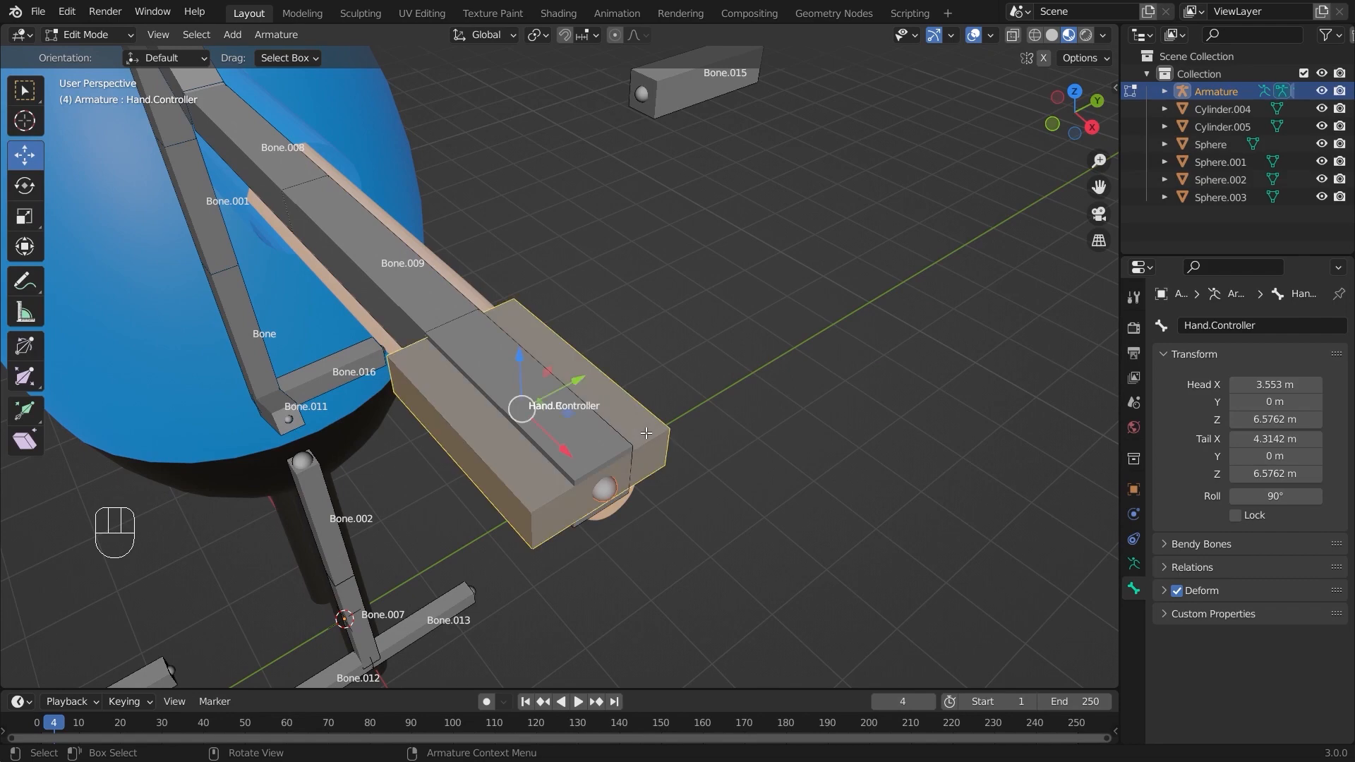
pyautogui.click(600, 431)
pyautogui.moveTo(714, 358); pyautogui.dragTo(636, 326, button='middle')
pyautogui.click(635, 326)
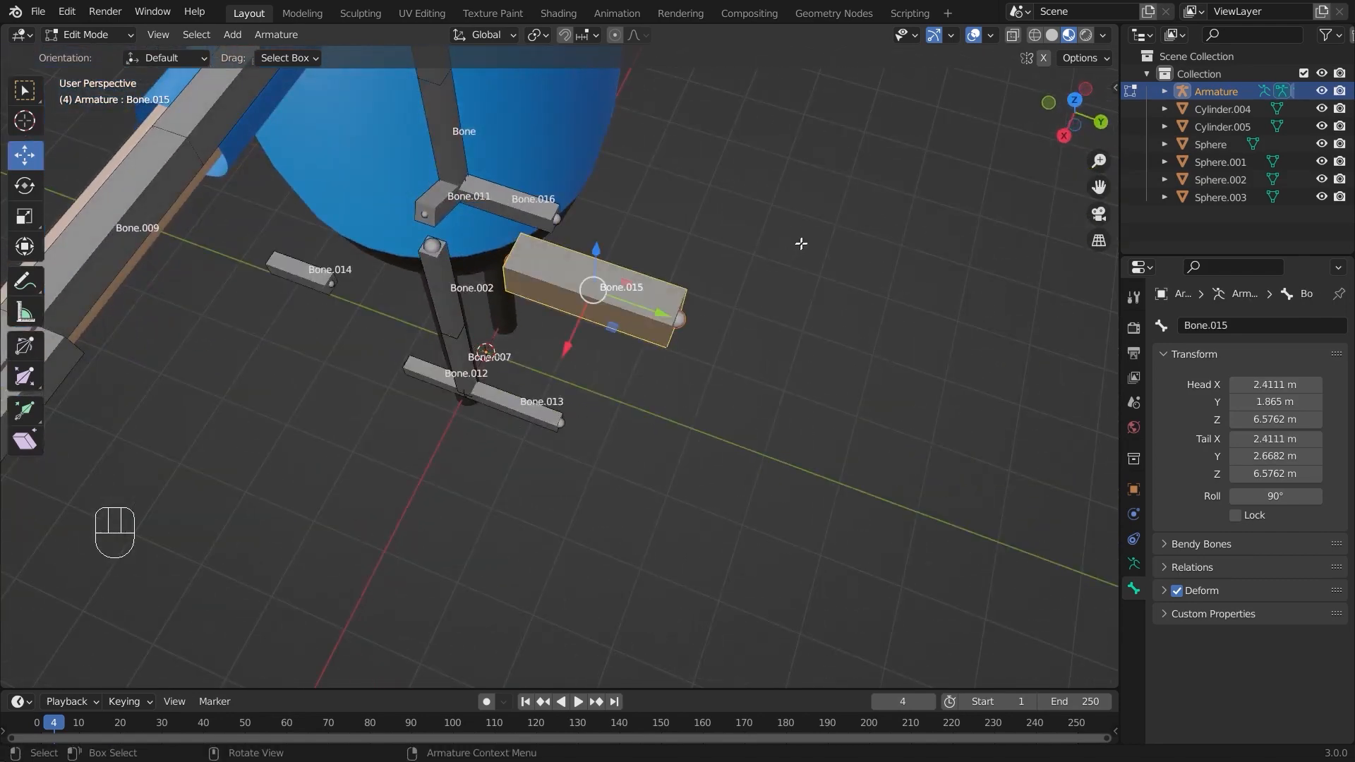
pyautogui.moveTo(801, 244); pyautogui.dragTo(862, 333, button='middle')
pyautogui.press('F2')
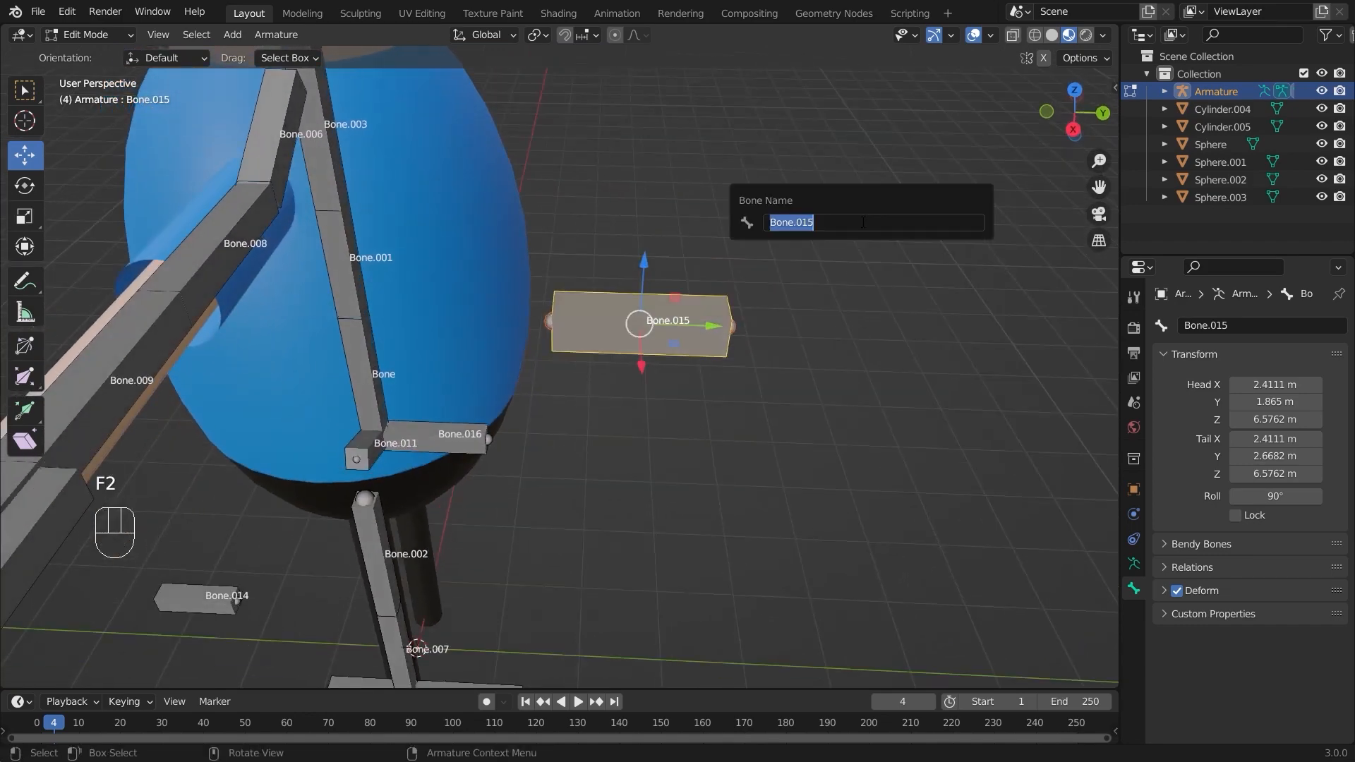
pyautogui.write('Han')
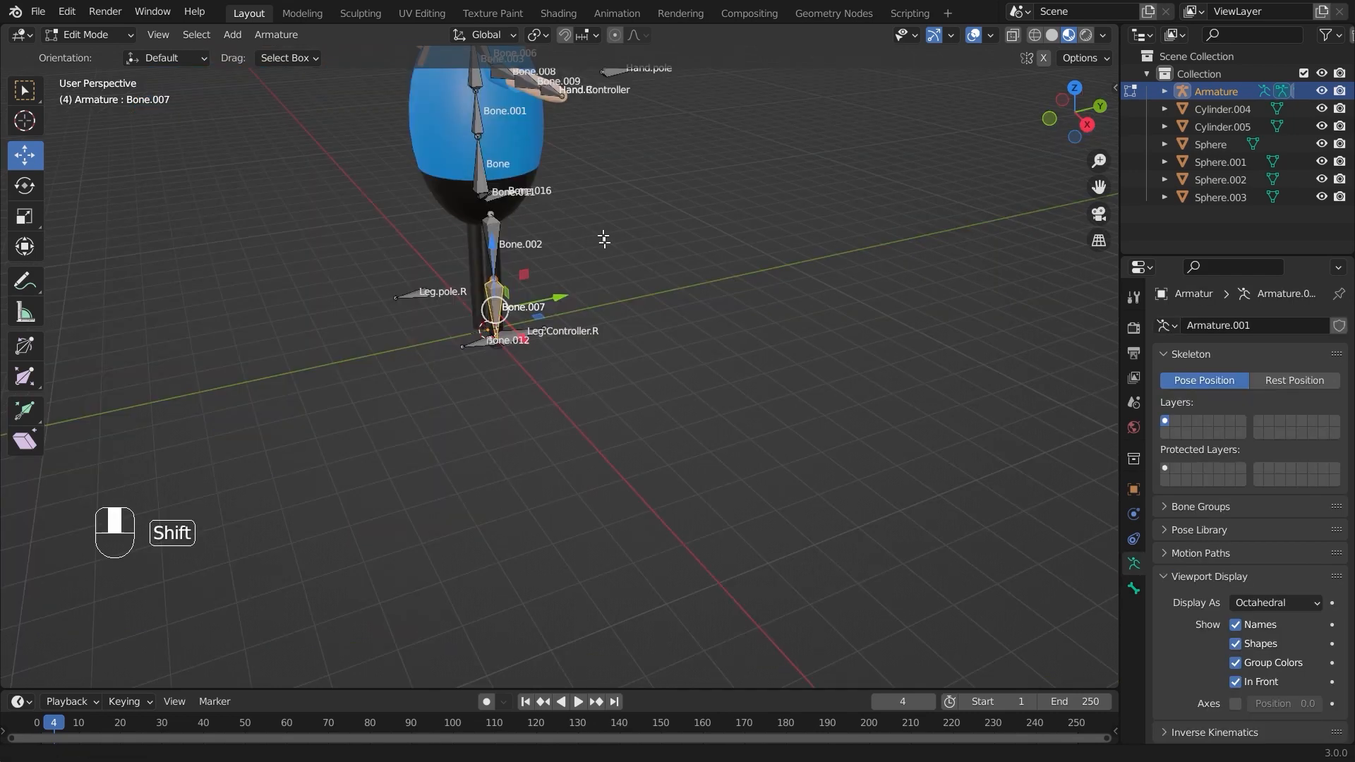
# Turn off bone name display for the armature
pyautogui.keyDown('shift'); pyautogui.moveTo(332, 127); pyautogui.dragTo(543, 292, button='middle'); pyautogui.keyUp('shift')
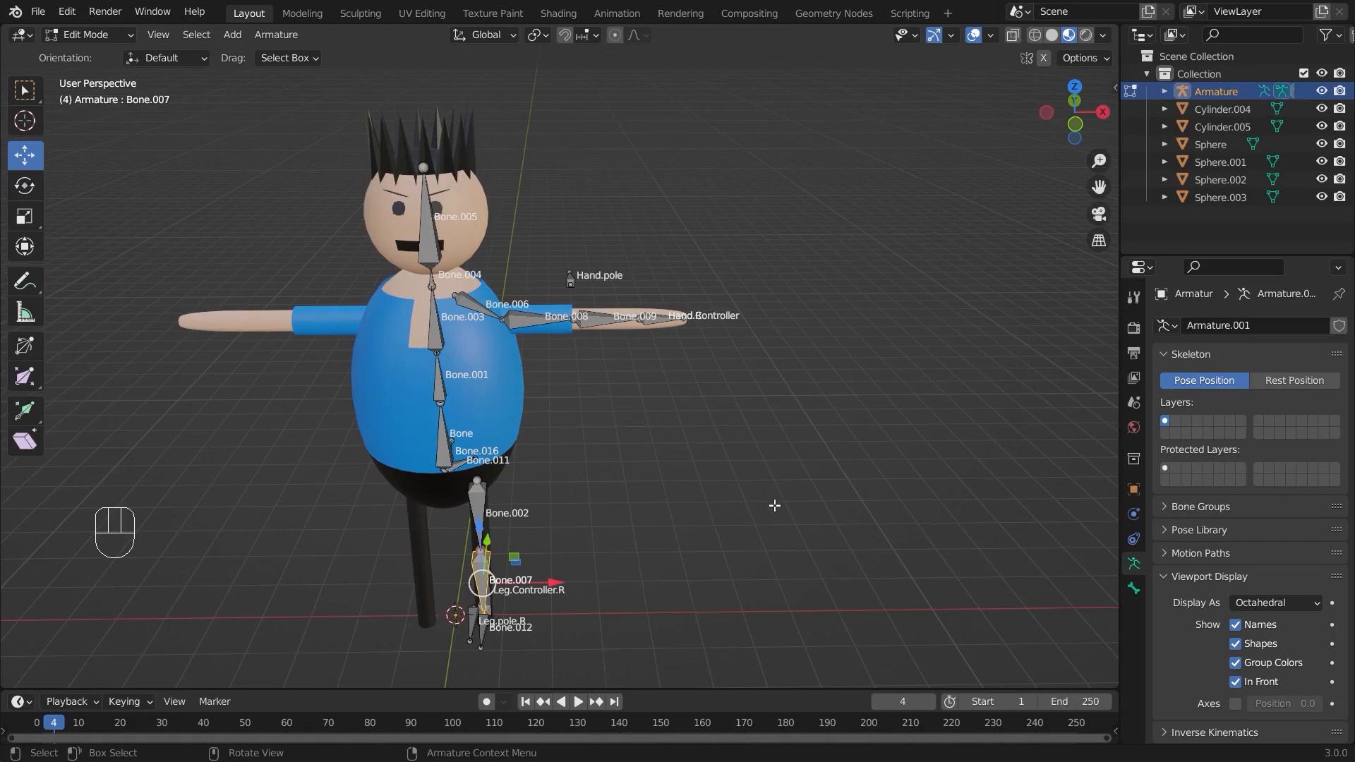
pyautogui.moveTo(602, 430); pyautogui.dragTo(1115, 575, button='middle')
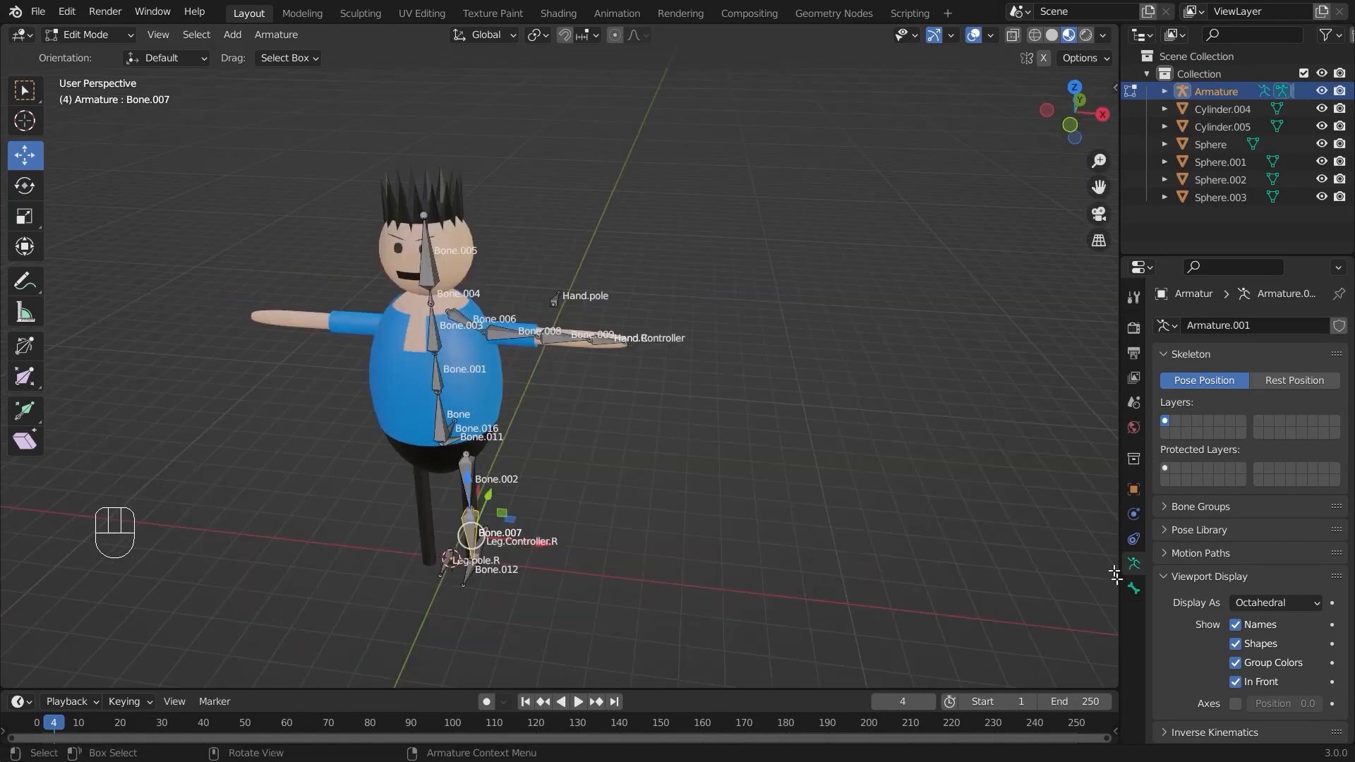
pyautogui.click(1233, 629)
# Add a new single bone to the armature at the 3D cursor between the character's feet
pyautogui.scroll(4, 621, 401)
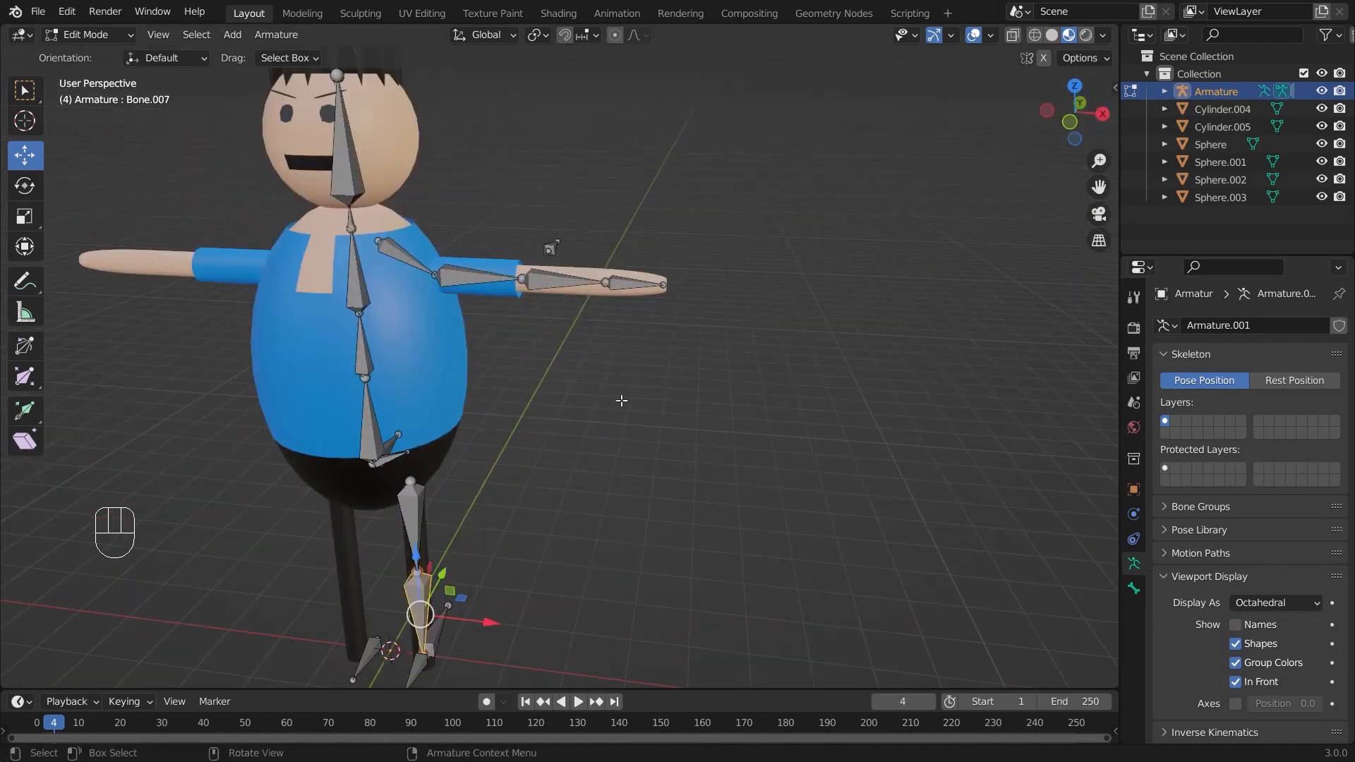
pyautogui.click(636, 421)
pyautogui.moveTo(694, 426); pyautogui.dragTo(643, 398, button='middle')
pyautogui.click(670, 426)
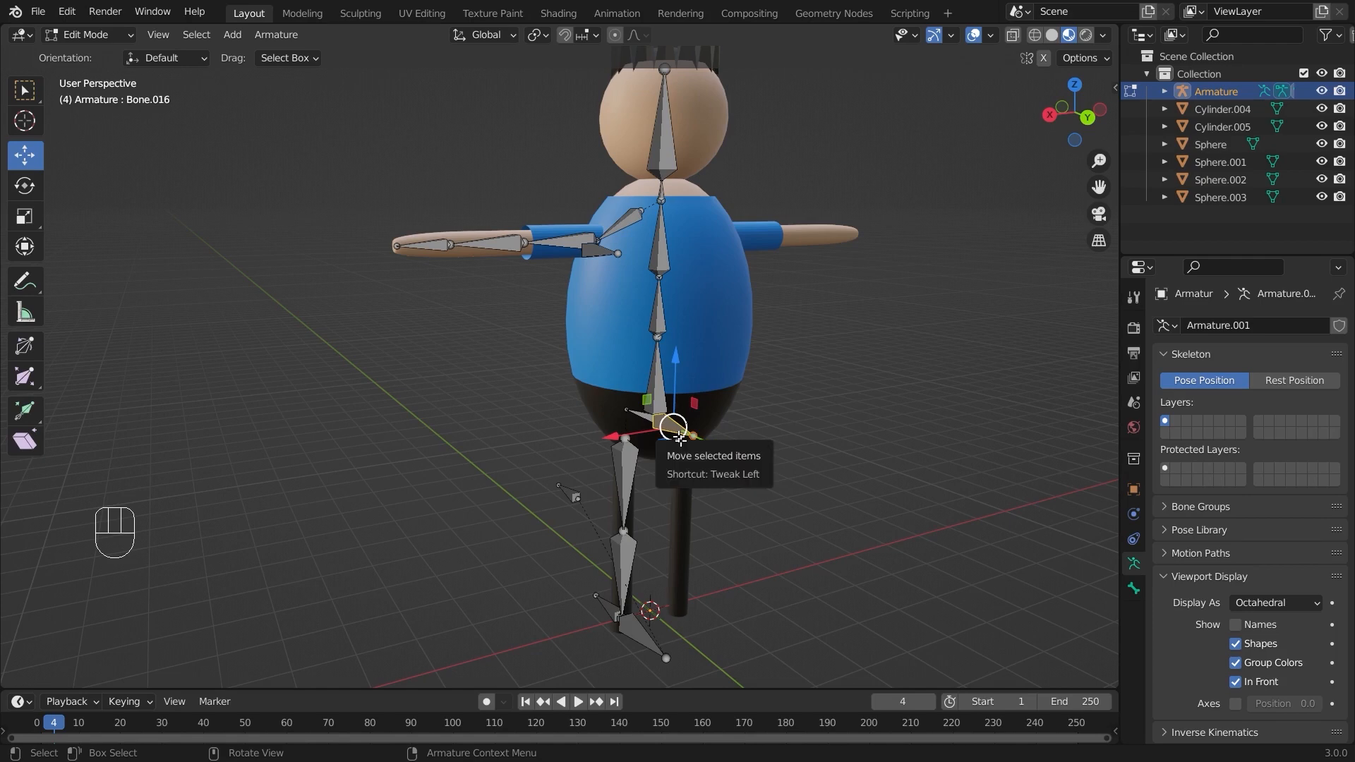
pyautogui.moveTo(591, 536); pyautogui.dragTo(741, 427, button='middle')
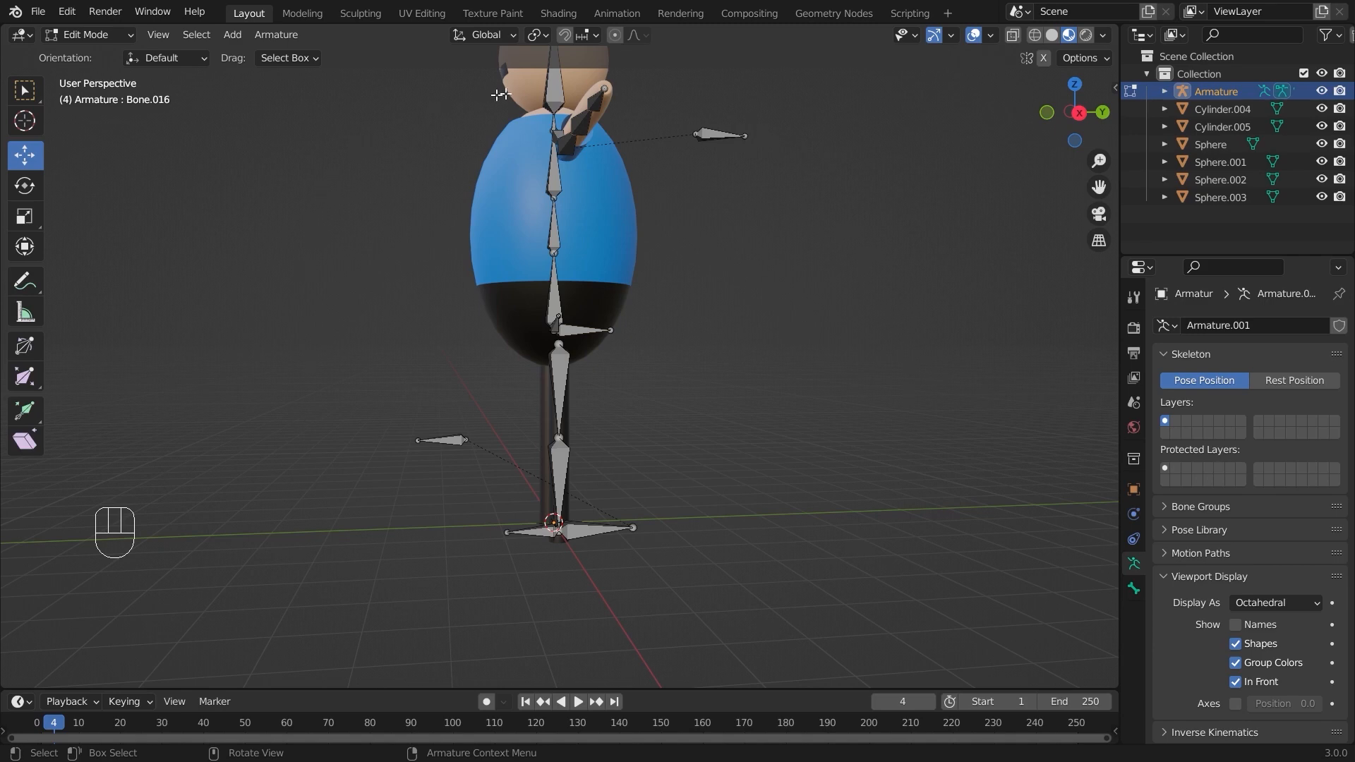
pyautogui.scroll(4, 709, 464)
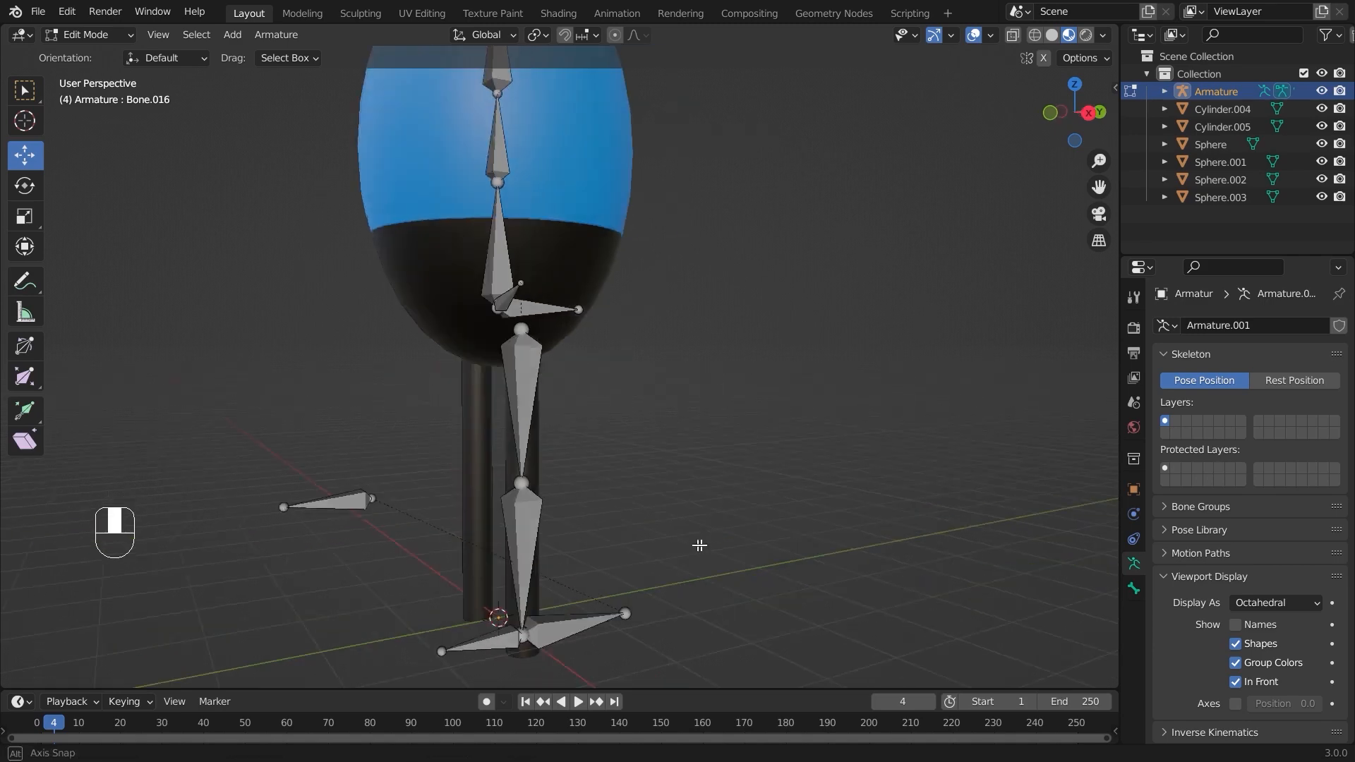
pyautogui.moveTo(698, 547); pyautogui.dragTo(663, 531, button='middle')
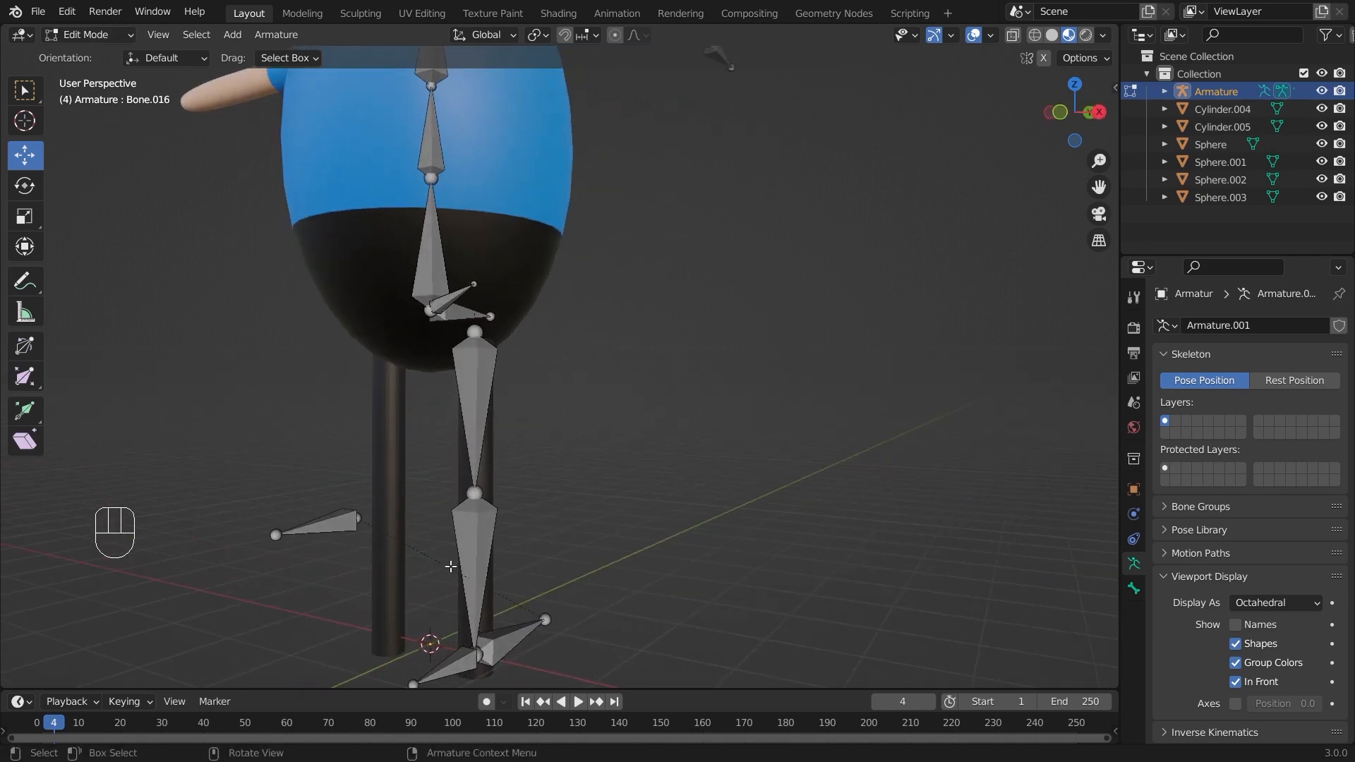
pyautogui.scroll(-1, 586, 538)
pyautogui.hotkey('shift', 'a')
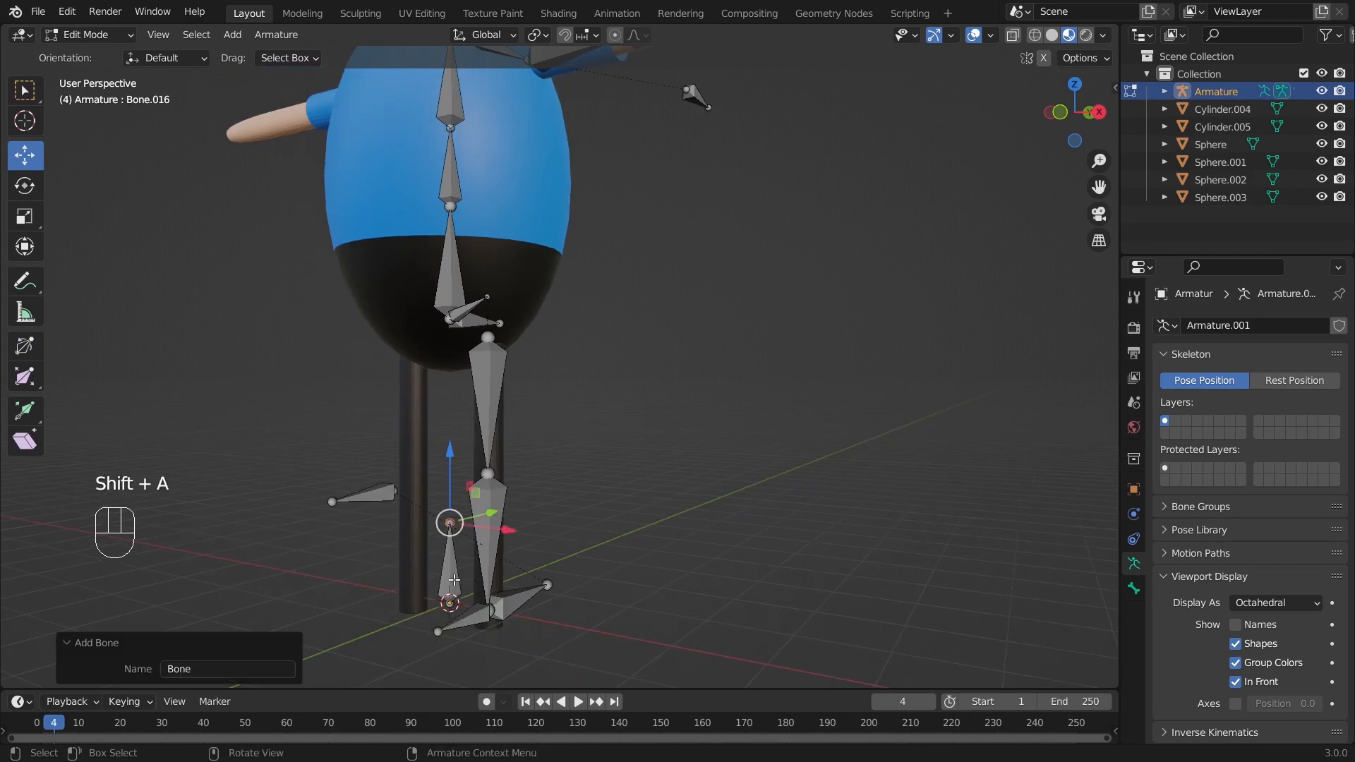
# Rotate the new bone at the feet 90° about the global X axis
pyautogui.keyDown('shift'); pyautogui.moveTo(604, 534); pyautogui.dragTo(519, 526, button='middle'); pyautogui.keyUp('shift')
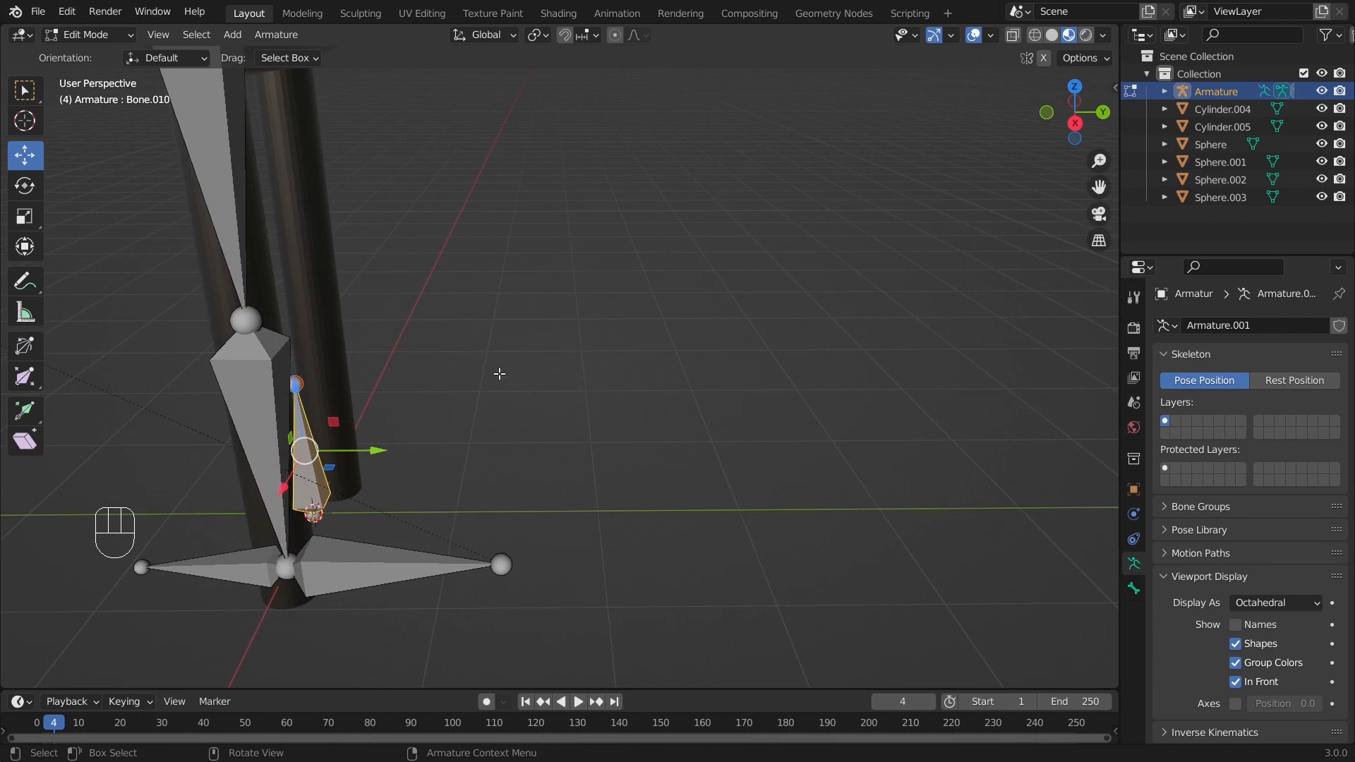
pyautogui.press('r')
pyautogui.press('x')
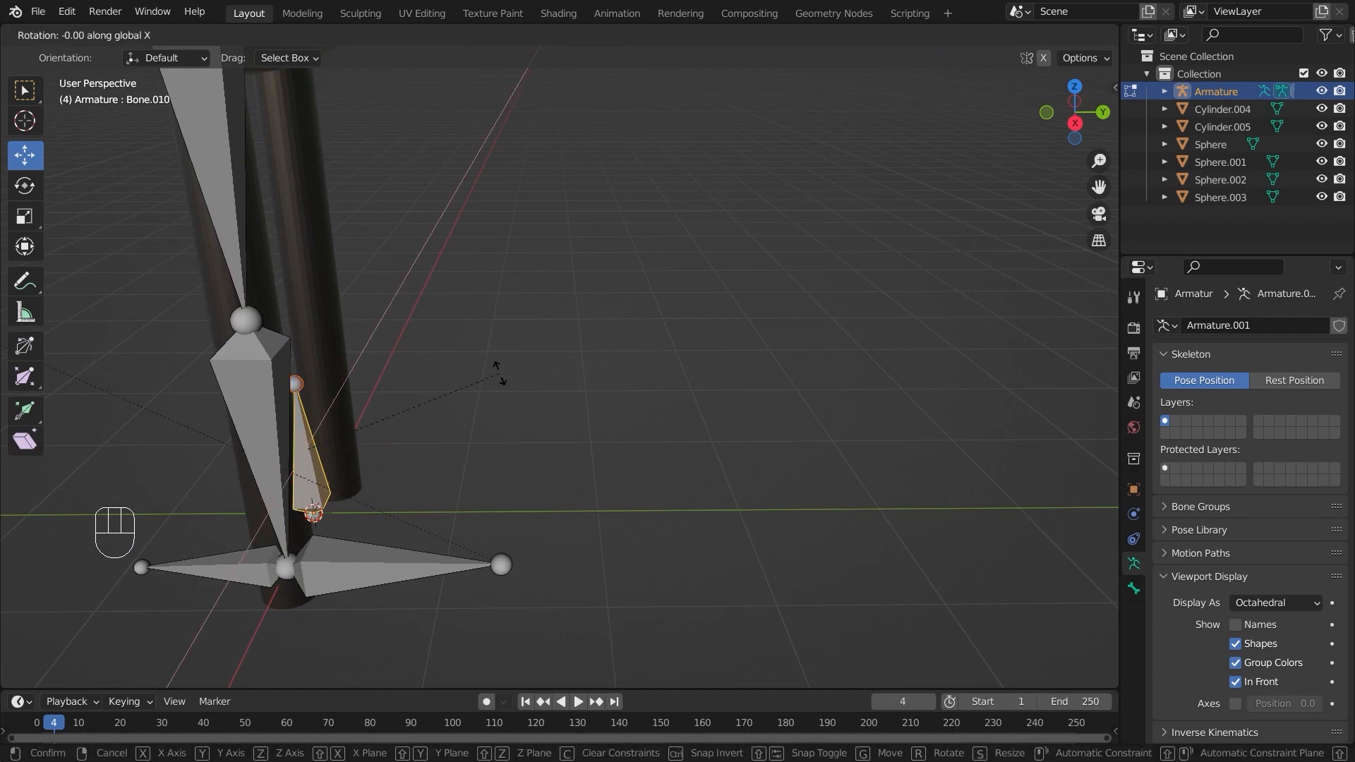
pyautogui.write('90')
pyautogui.press('Return')
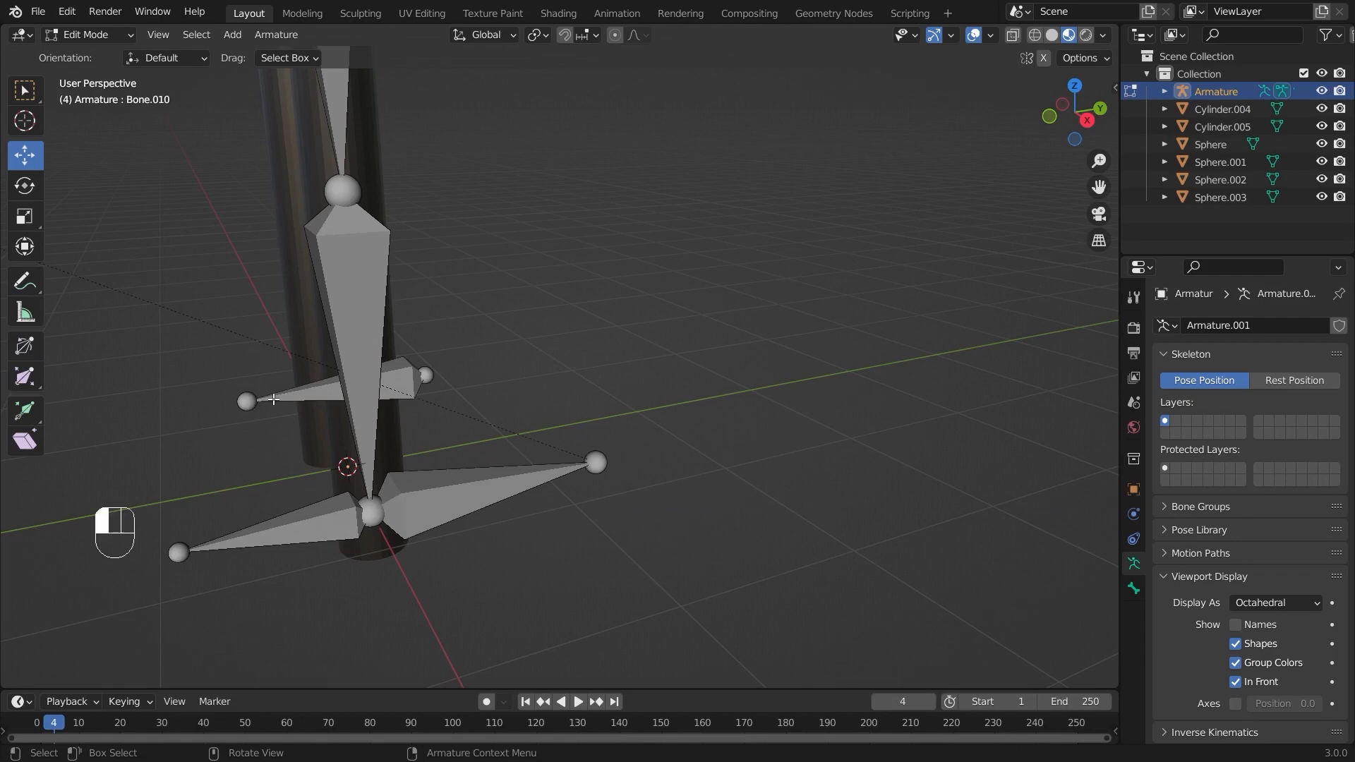
# Switch the direction of the new bone at the feet so its tip points toward the character's back
pyautogui.click(252, 399)
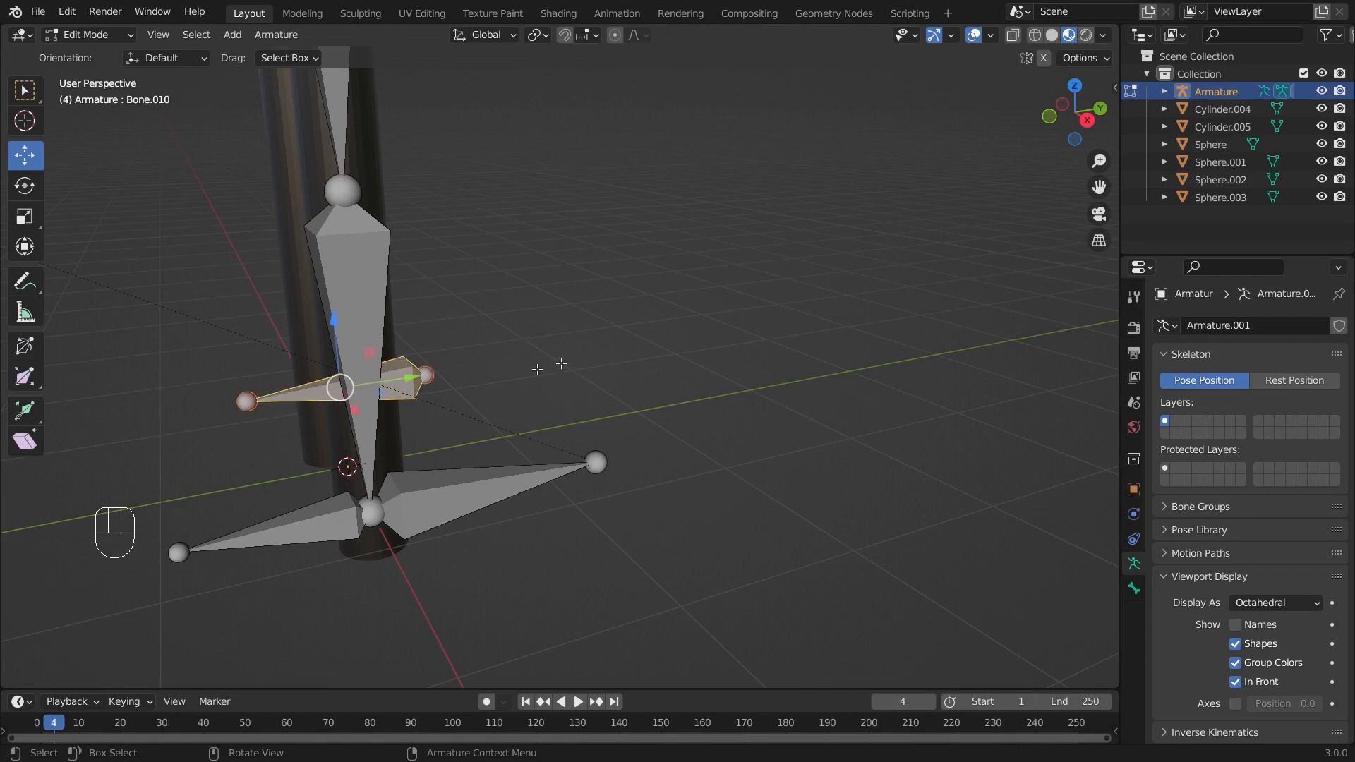
pyautogui.keyDown('shift'); pyautogui.moveTo(646, 379); pyautogui.dragTo(614, 523, button='middle'); pyautogui.keyUp('shift')
pyautogui.scroll(-3, 614, 523)
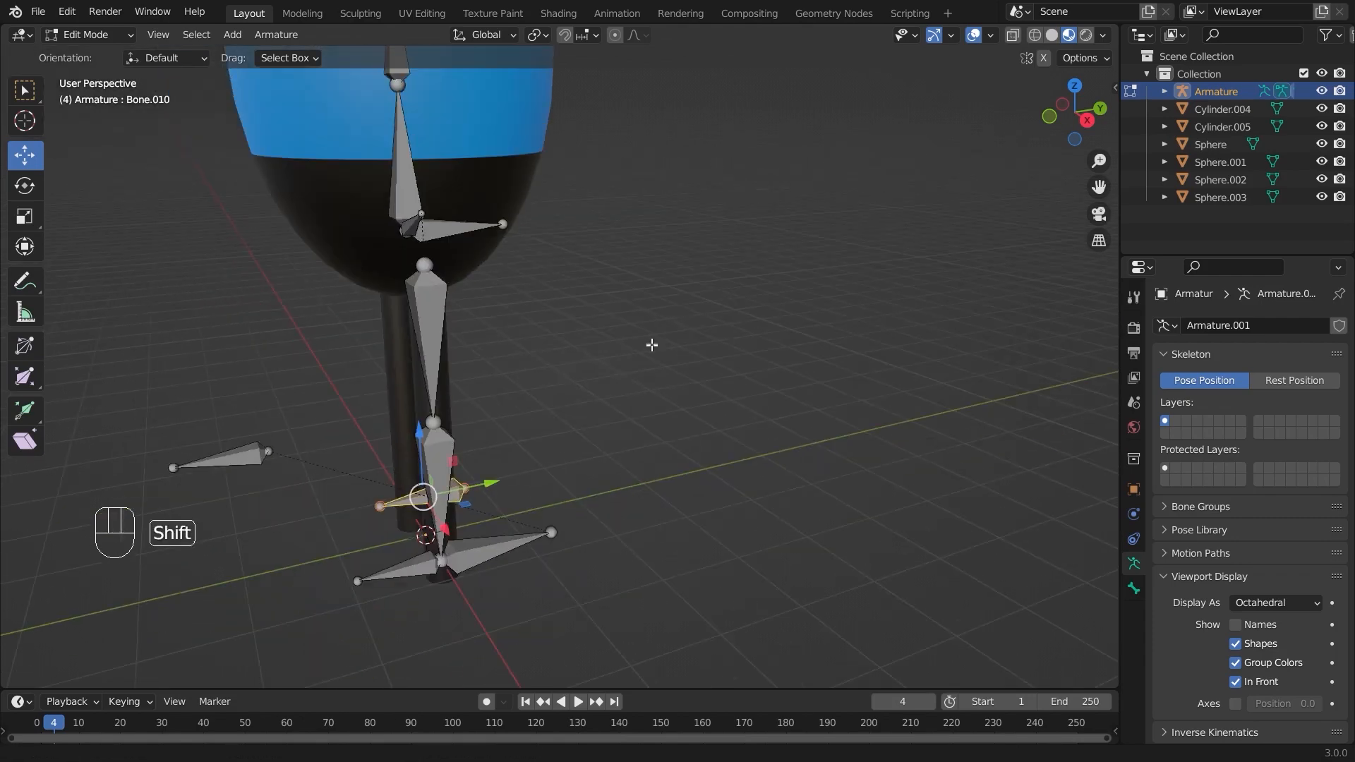
pyautogui.keyDown('shift'); pyautogui.moveTo(650, 345); pyautogui.dragTo(457, 349, button='middle'); pyautogui.keyUp('shift')
pyautogui.click(304, 272)
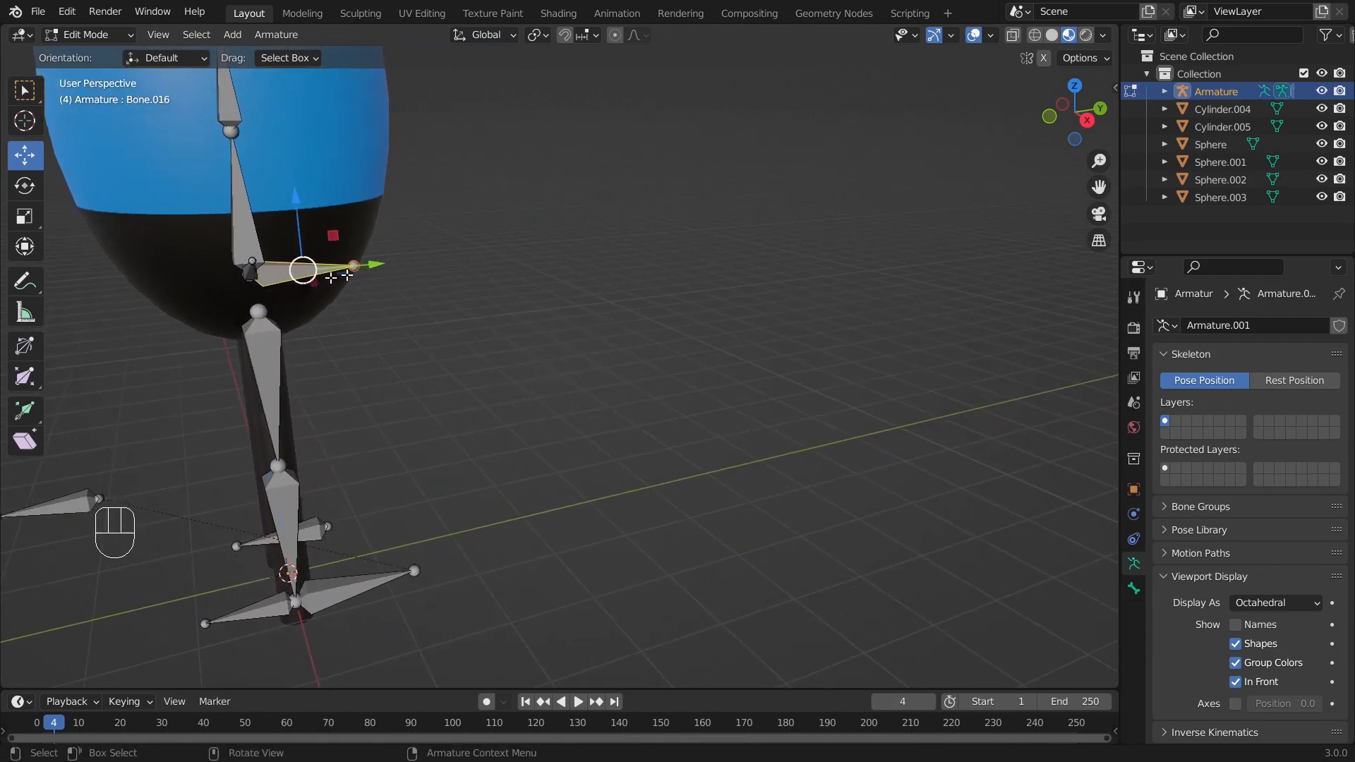
pyautogui.click(317, 534)
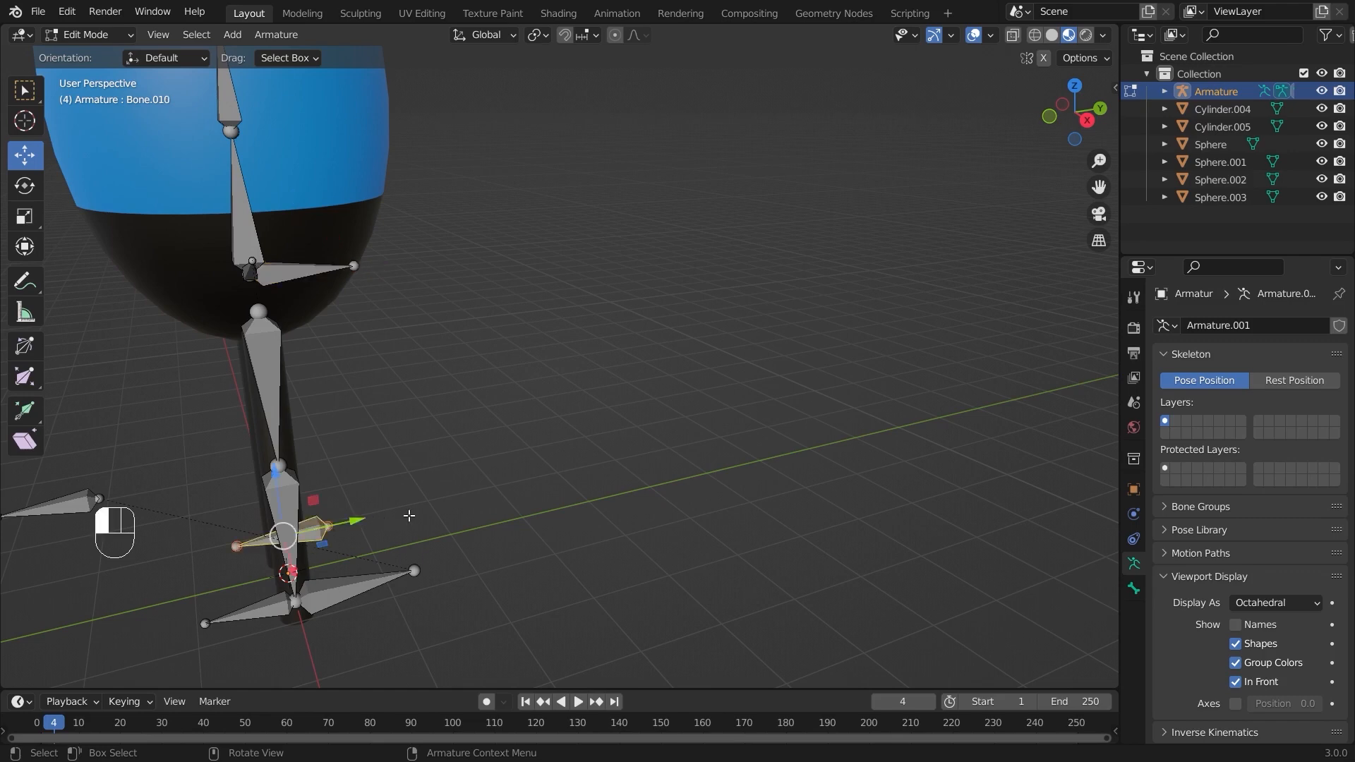
pyautogui.click(317, 534)
pyautogui.keyDown('shift'); pyautogui.moveTo(478, 514); pyautogui.dragTo(638, 442, button='middle'); pyautogui.keyUp('shift')
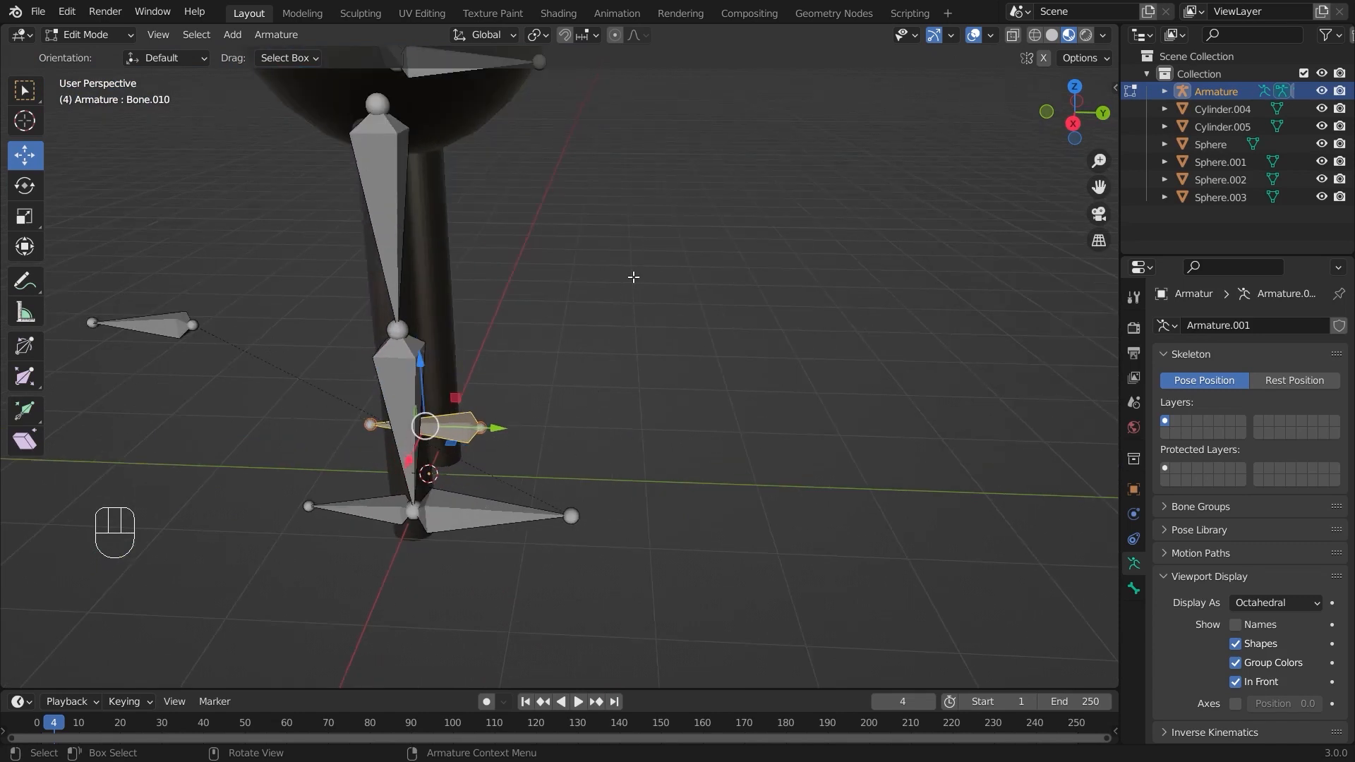
pyautogui.press('alt')
pyautogui.hotkey('alt', 'f')
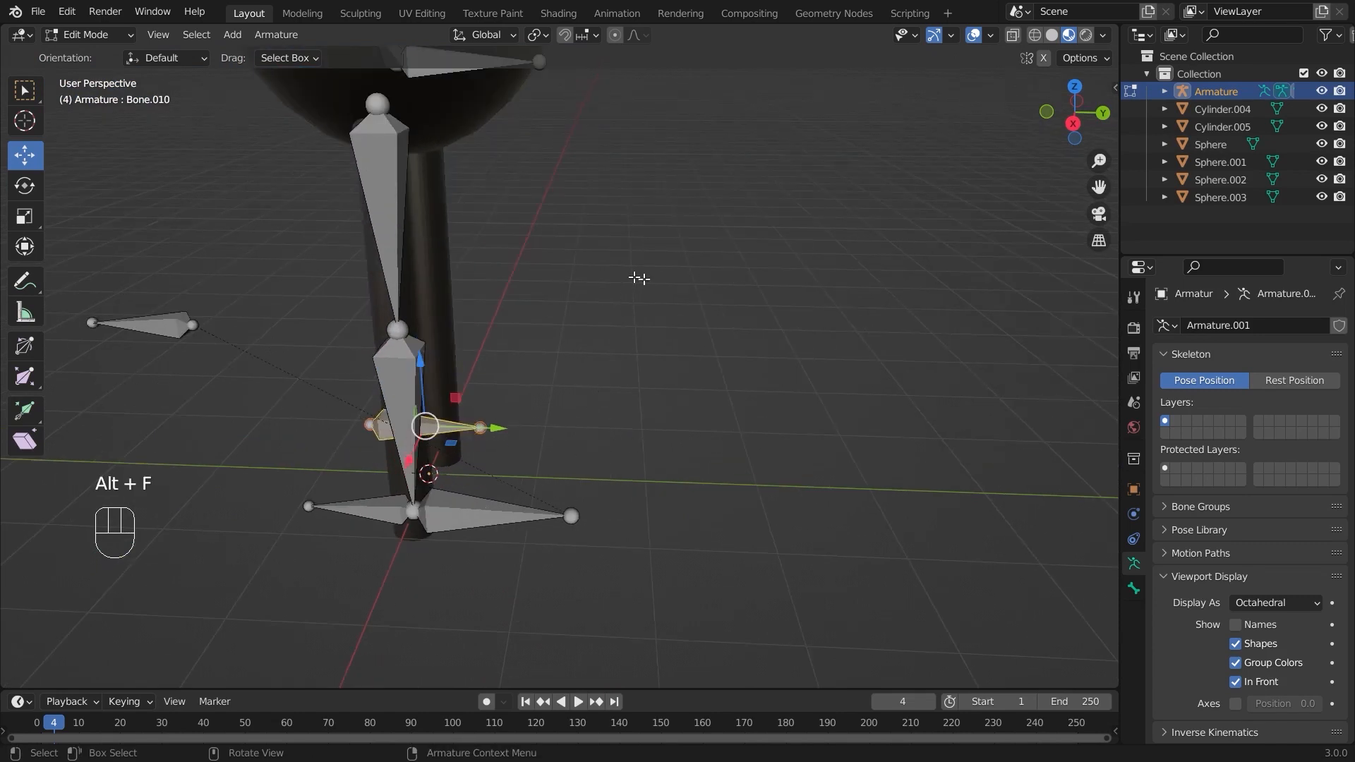
pyautogui.hotkey('ctrl', 'z')
# Scale the new bone at the feet up about 3.6 times and check it in the right side view
pyautogui.press('s')
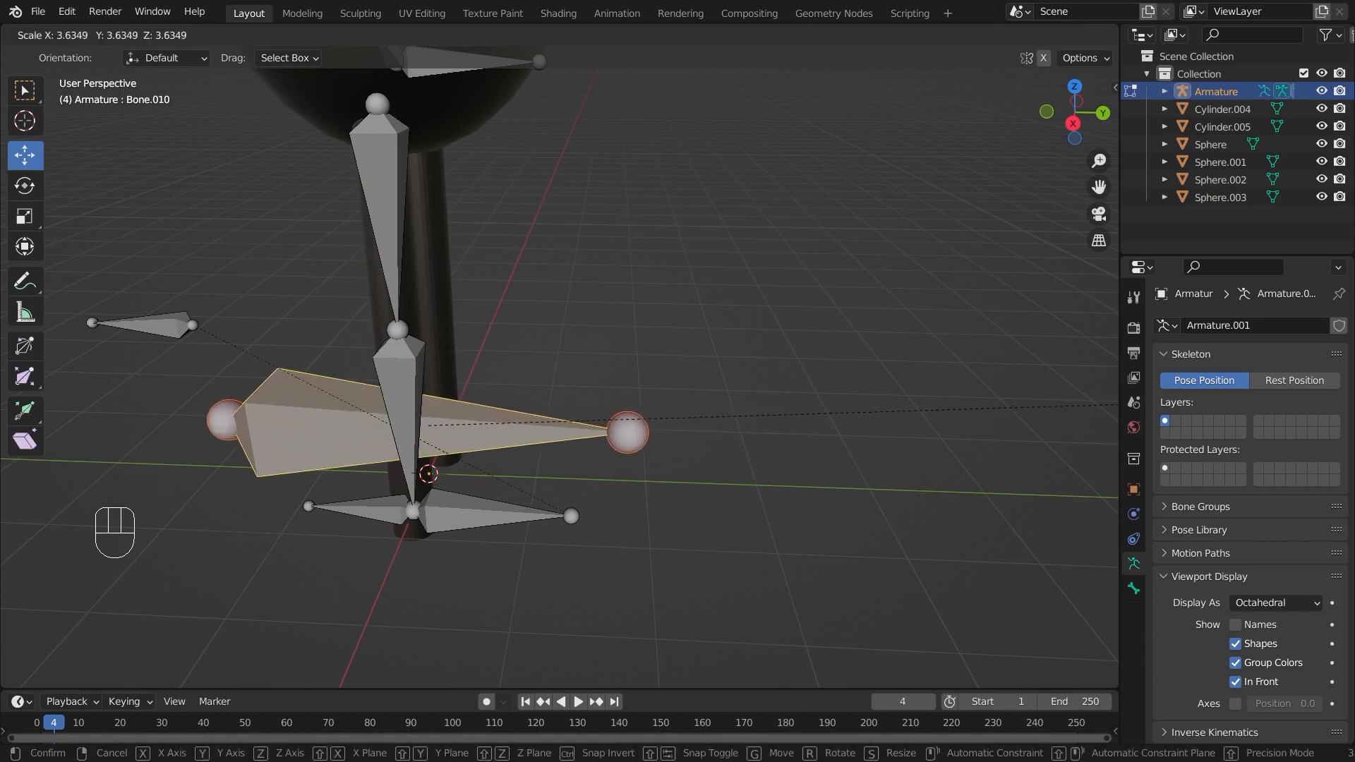
pyautogui.click(552, 499)
pyautogui.press('KP_3')
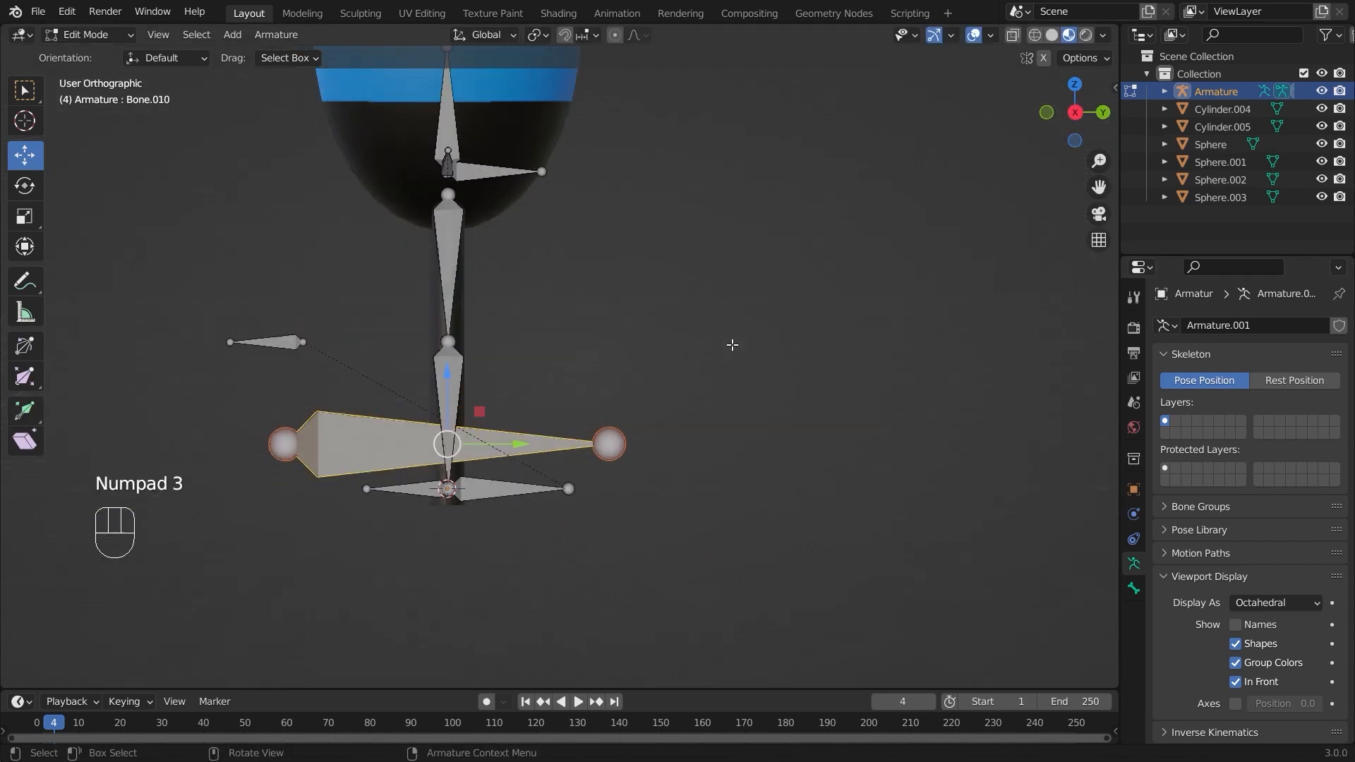
pyautogui.click(701, 365)
pyautogui.click(521, 440)
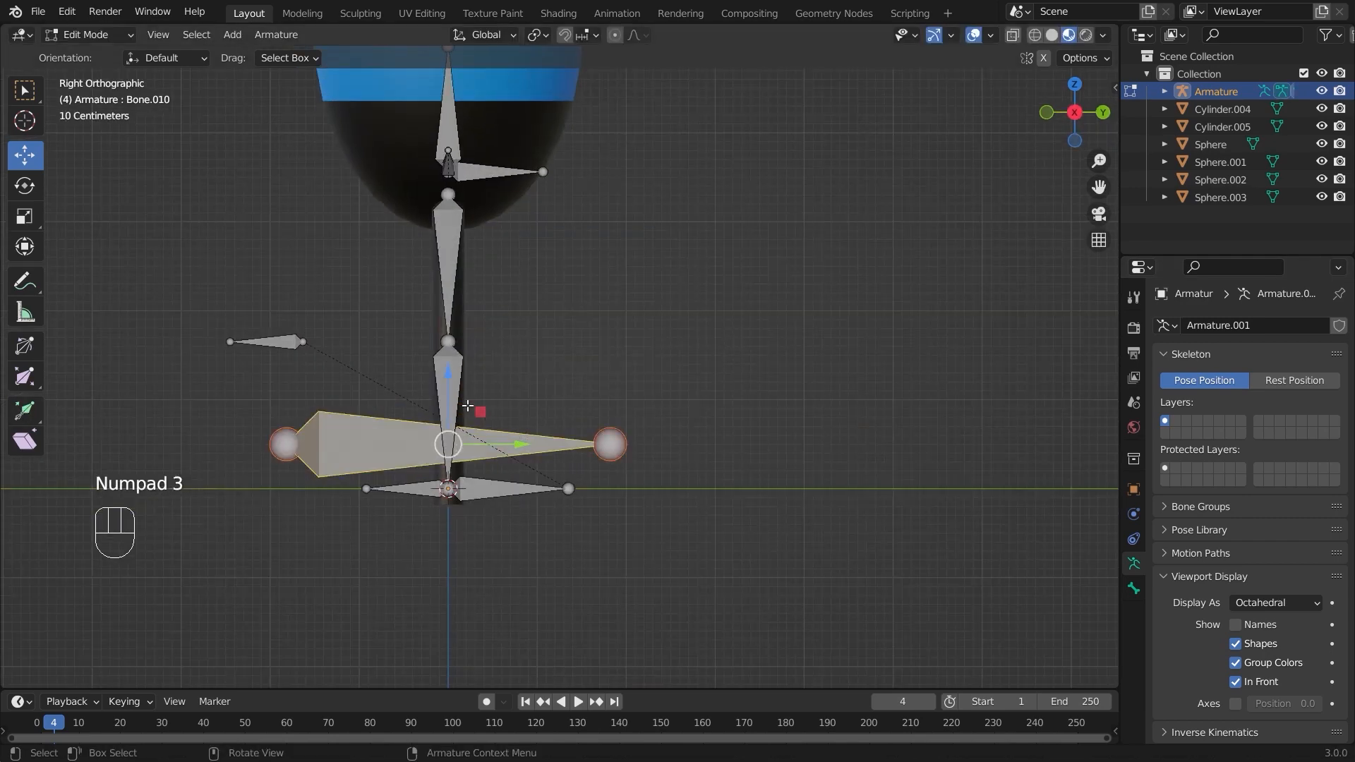
# Move the large bone at the feet so its base sits at the 3D cursor on the ground, and deselect it
pyautogui.moveTo(448, 372); pyautogui.dragTo(693, 492)
pyautogui.click(710, 399)
pyautogui.scroll(-4, 711, 399)
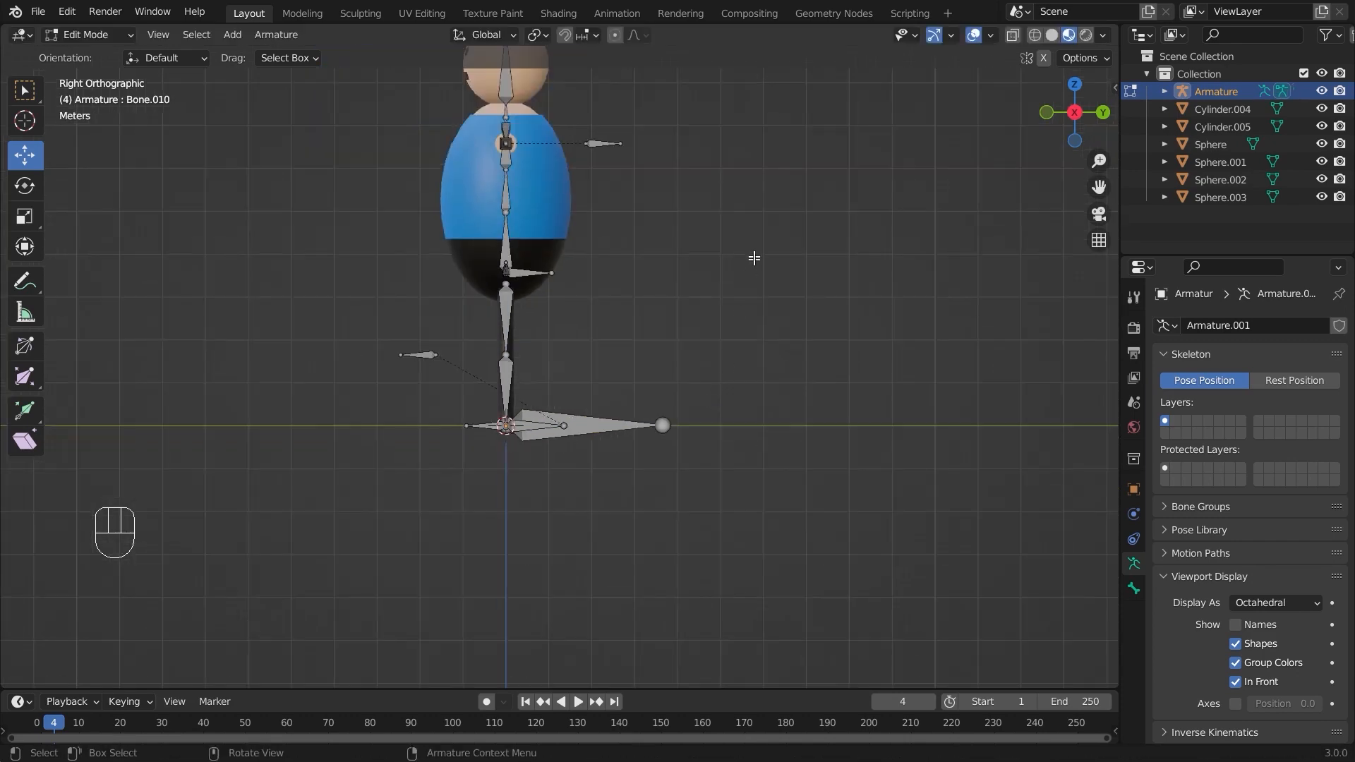
# Inspect the hip control, forearm and root bones from several angles in Edit Mode and Pose Mode
pyautogui.moveTo(753, 258); pyautogui.dragTo(544, 275, button='middle')
pyautogui.click(544, 275)
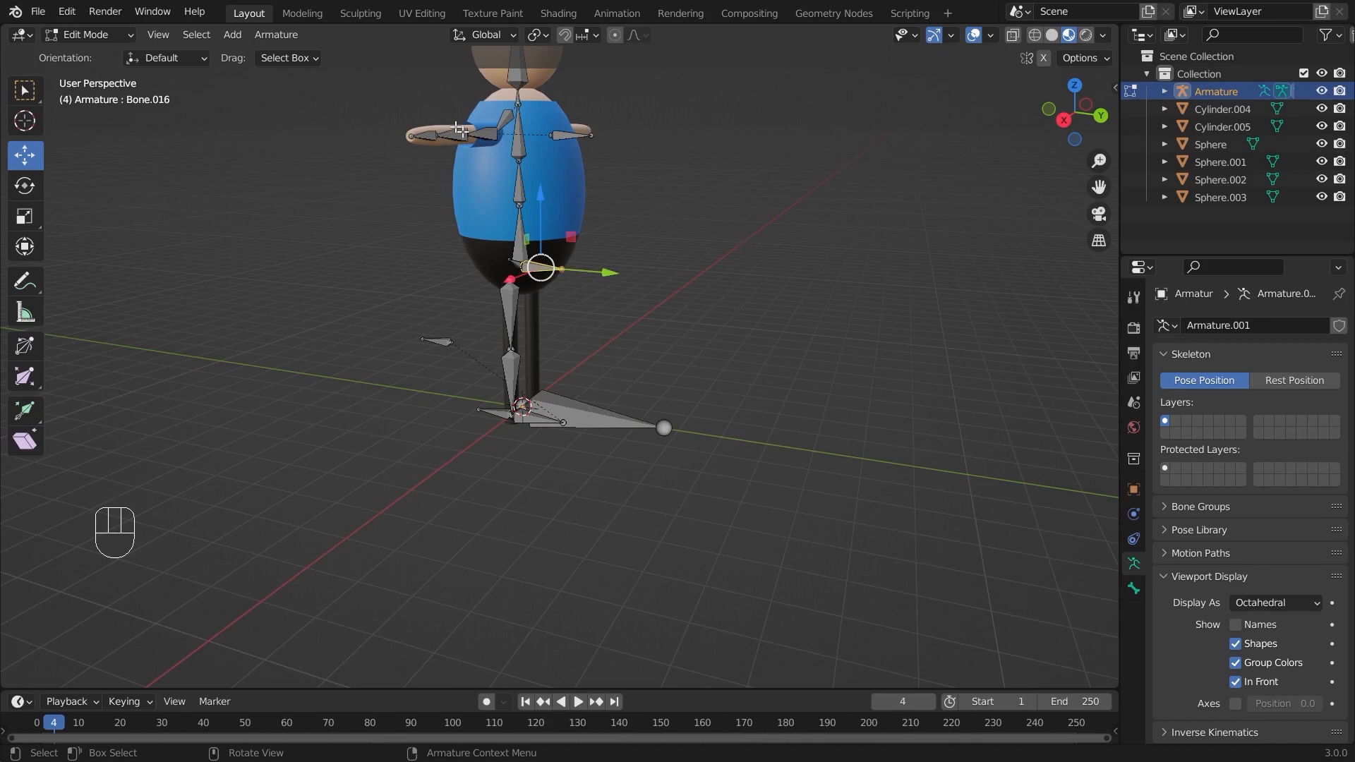
pyautogui.click(624, 400)
pyautogui.click(608, 415)
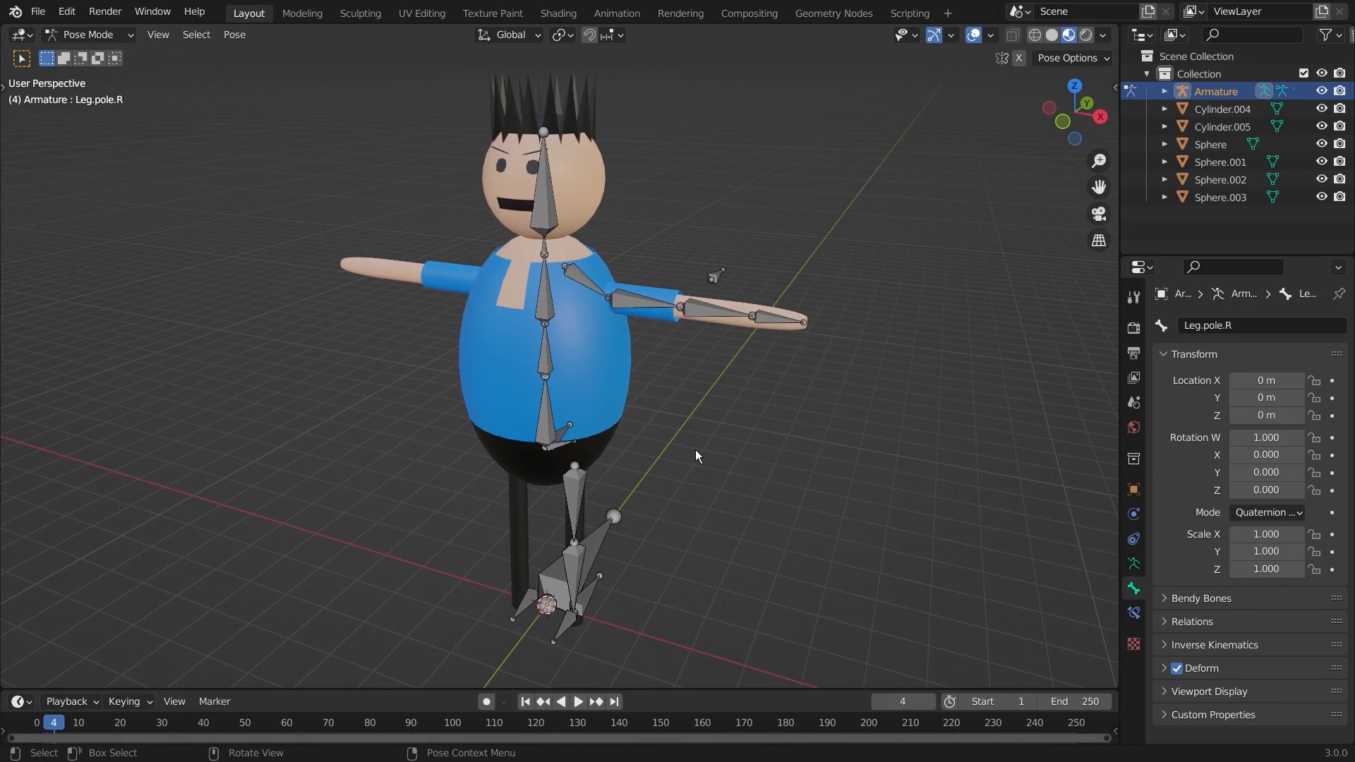
pyautogui.moveTo(794, 409); pyautogui.dragTo(683, 407, button='middle')
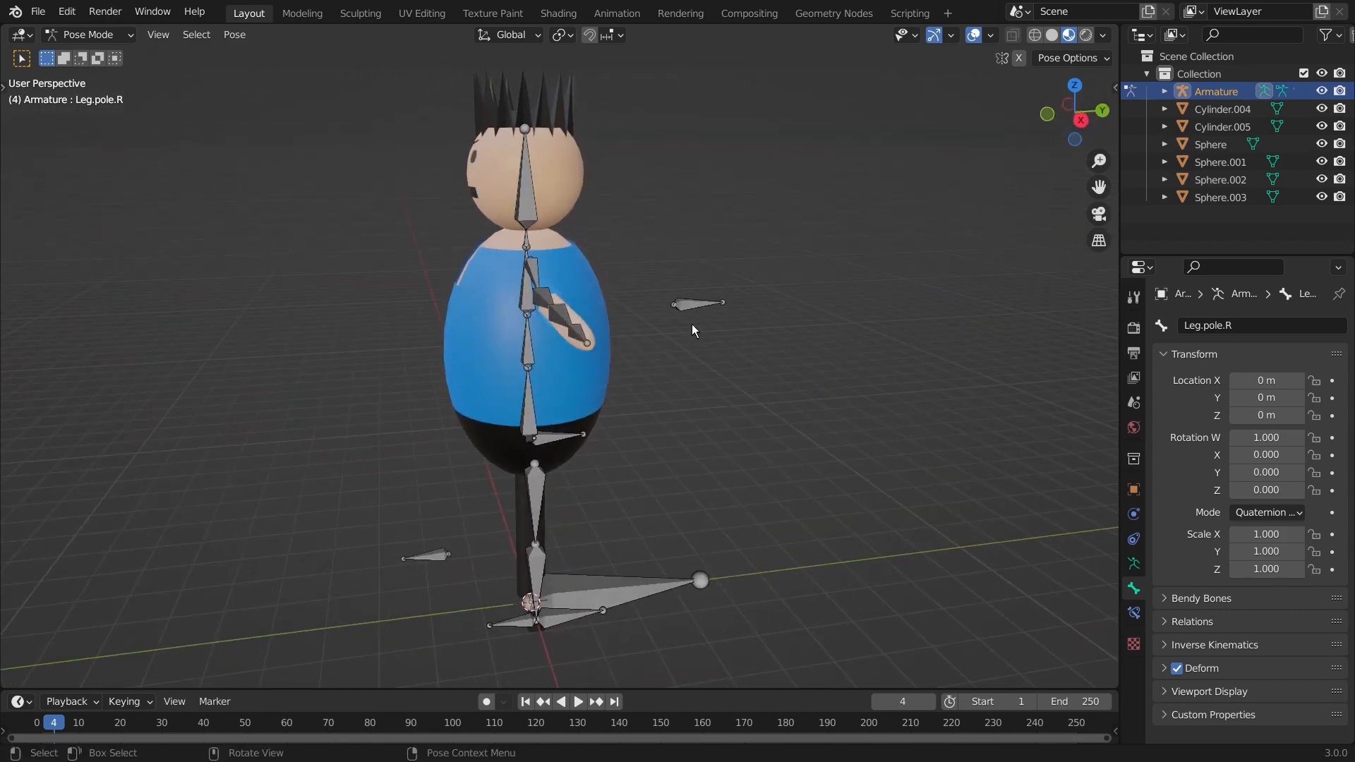
pyautogui.moveTo(692, 328); pyautogui.dragTo(713, 349, button='middle')
pyautogui.click(730, 315)
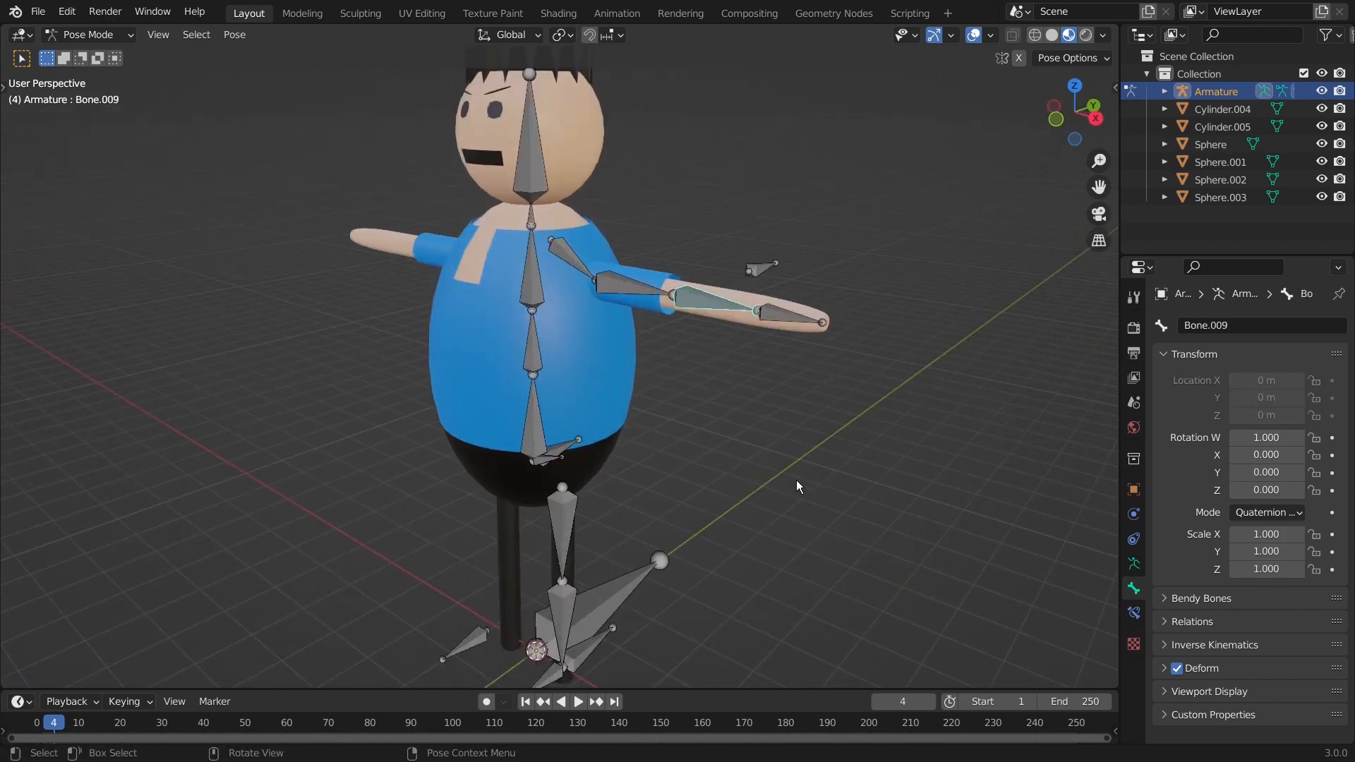
pyautogui.scroll(-3, 796, 484)
pyautogui.moveTo(796, 484); pyautogui.dragTo(544, 505, button='middle')
pyautogui.moveTo(645, 463); pyautogui.dragTo(593, 515, button='middle')
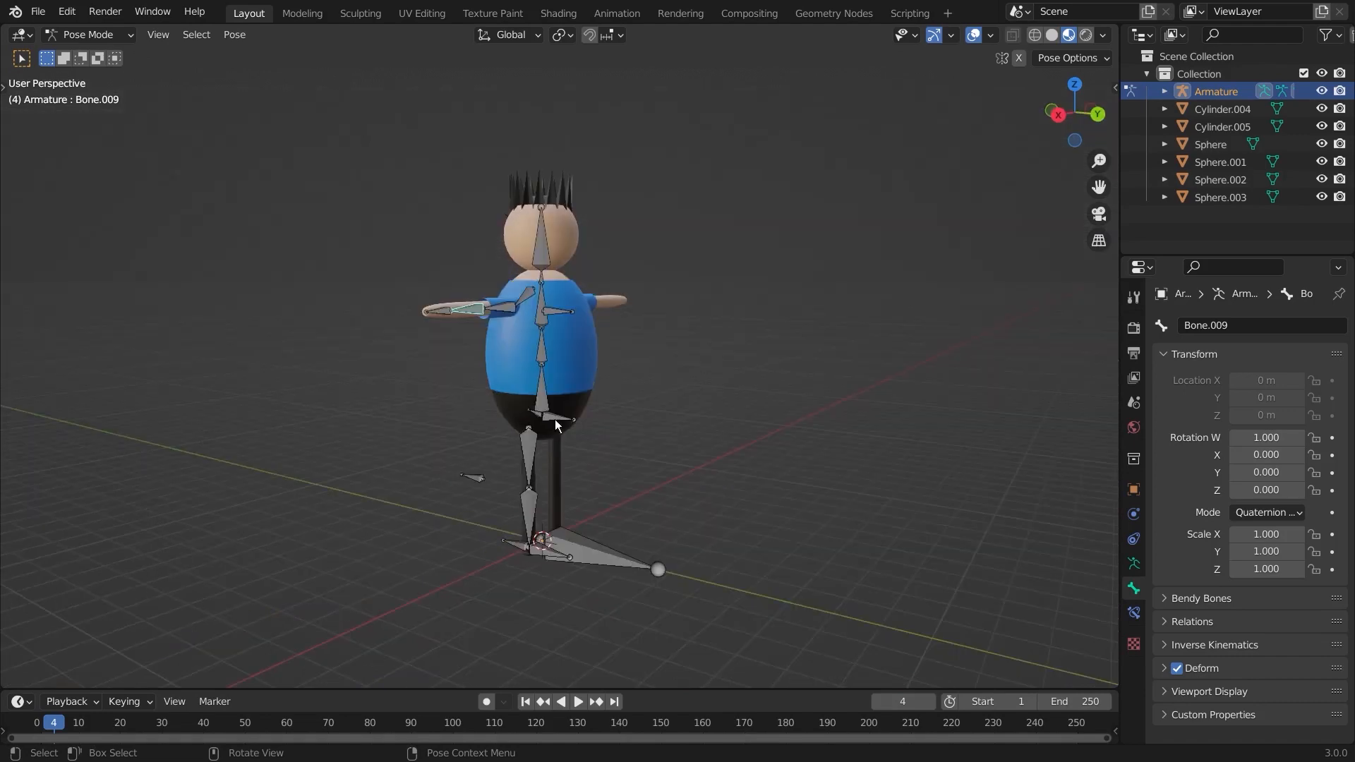
pyautogui.click(578, 535)
pyautogui.moveTo(766, 481); pyautogui.dragTo(791, 494, button='middle')
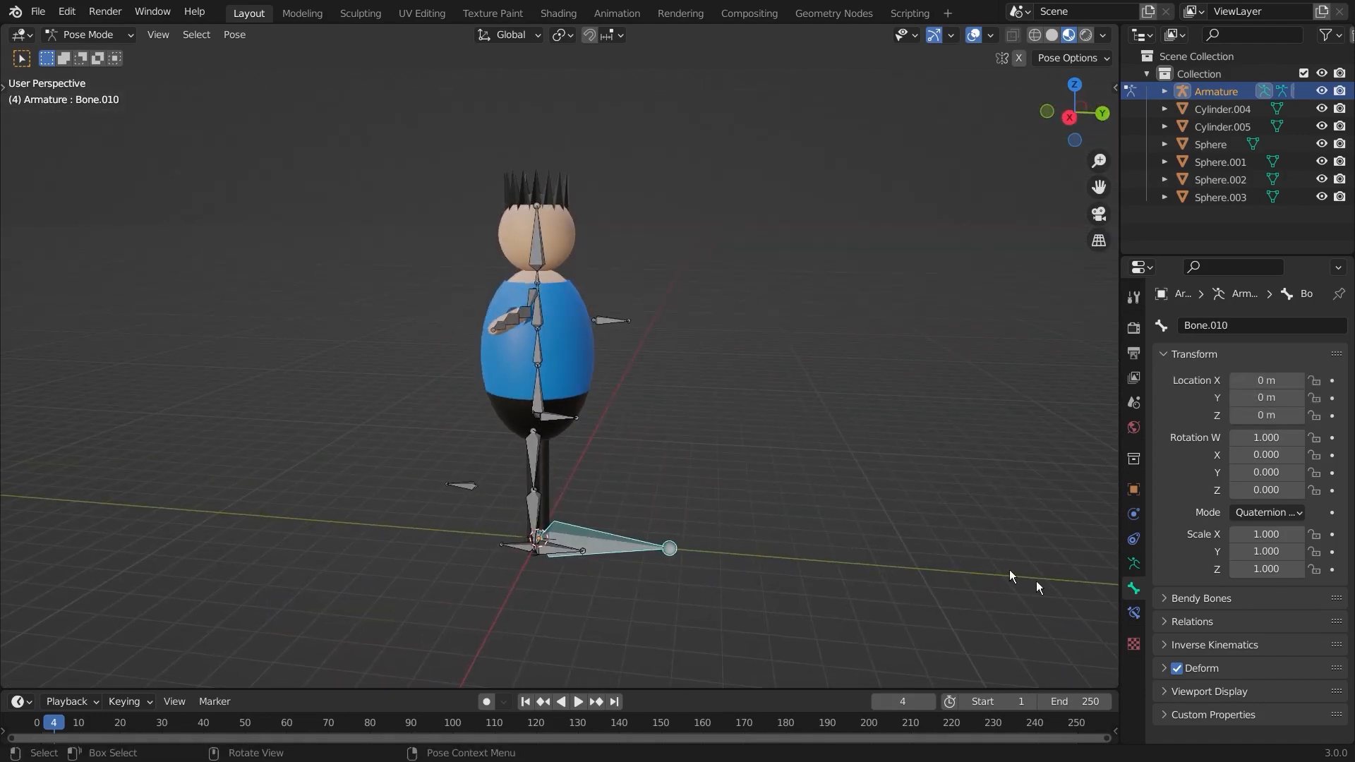
# Set the armature's viewport display to B-Bone
pyautogui.click(1133, 564)
pyautogui.click(1273, 602)
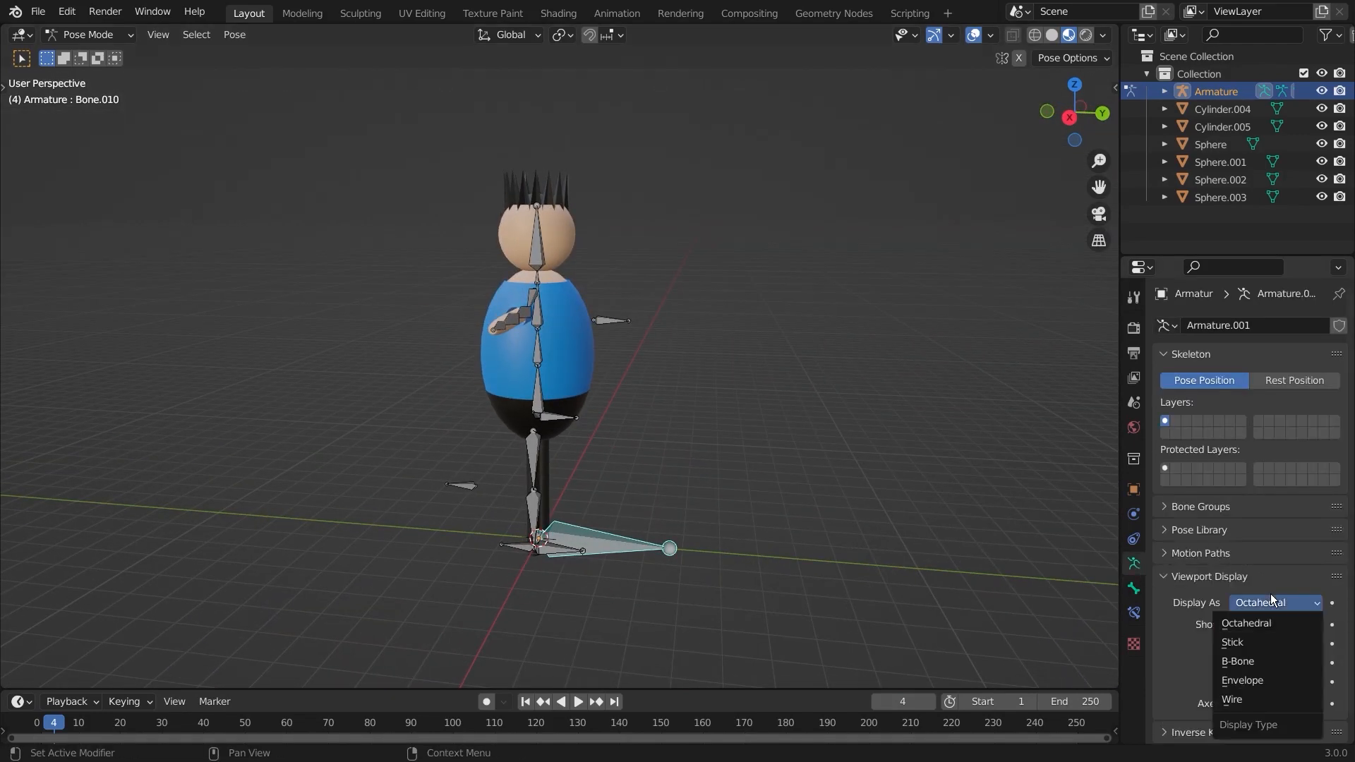
pyautogui.click(1261, 660)
pyautogui.moveTo(718, 384)
pyautogui.mouseDown(button='middle')
pyautogui.moveTo(897, 413)
pyautogui.moveTo(900, 431)
pyautogui.mouseUp(button='middle')
pyautogui.scroll(3, 900, 432)
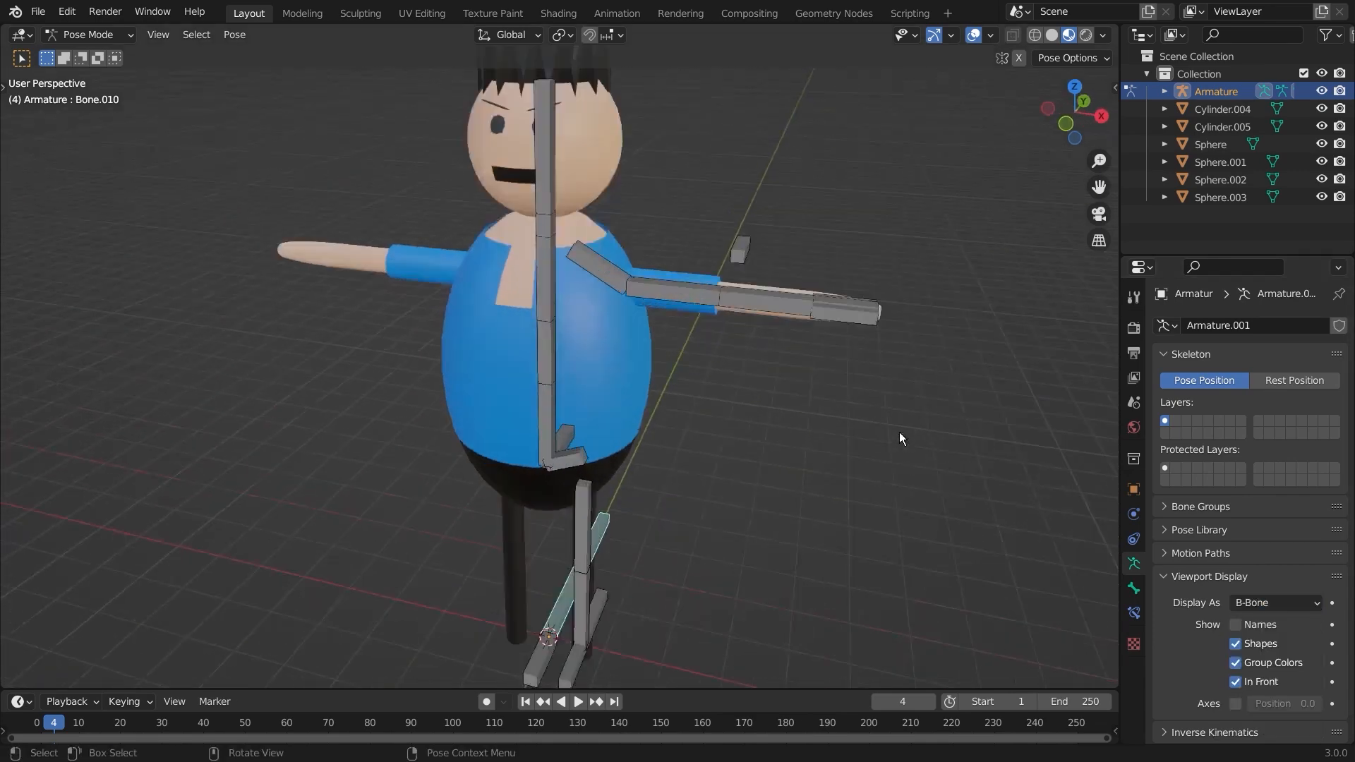
# Check the hand pole and hand bones in Pose Mode, and show the toolbar with the Move tool active
pyautogui.moveTo(756, 413); pyautogui.dragTo(717, 299, button='middle')
pyautogui.click(718, 299)
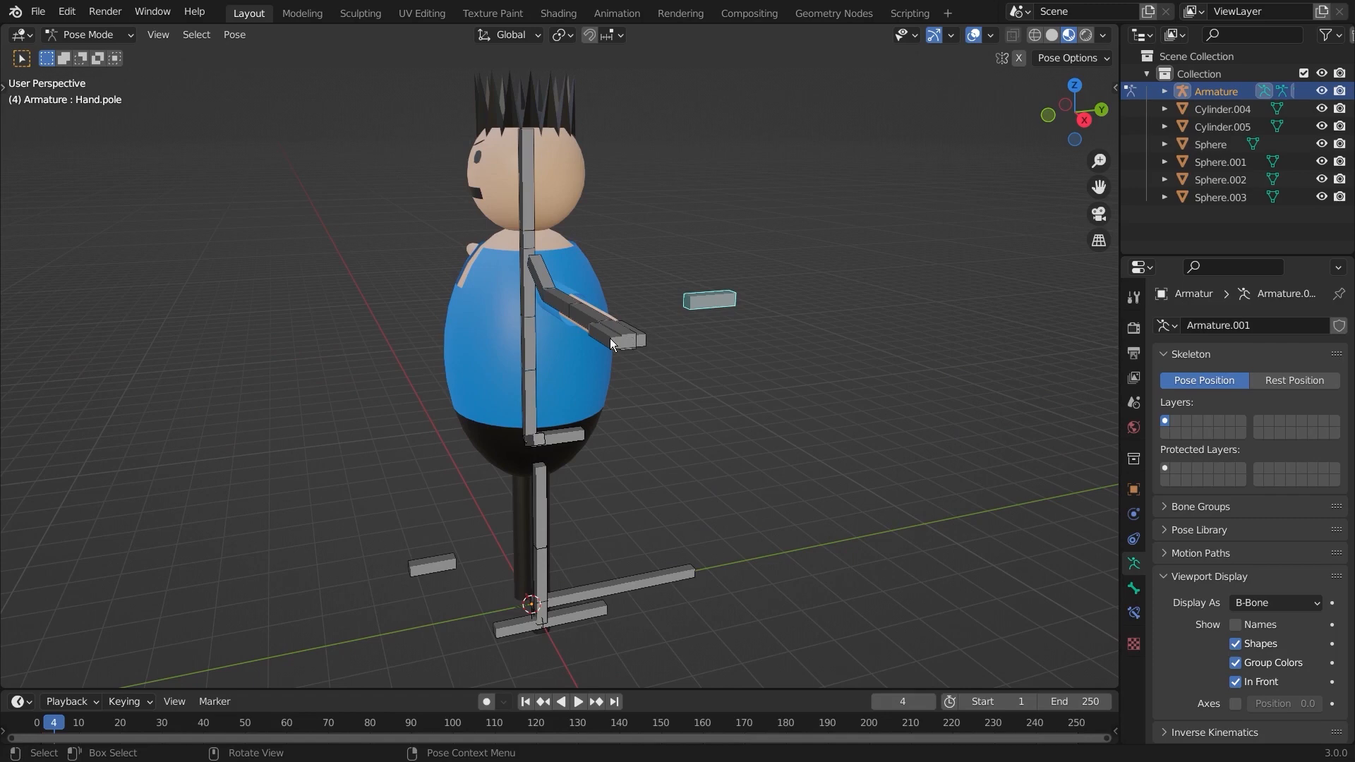
pyautogui.click(610, 337)
pyautogui.click(711, 292)
pyautogui.press('t')
pyautogui.moveTo(282, 322); pyautogui.dragTo(177, 258, button='middle')
pyautogui.click(21, 154)
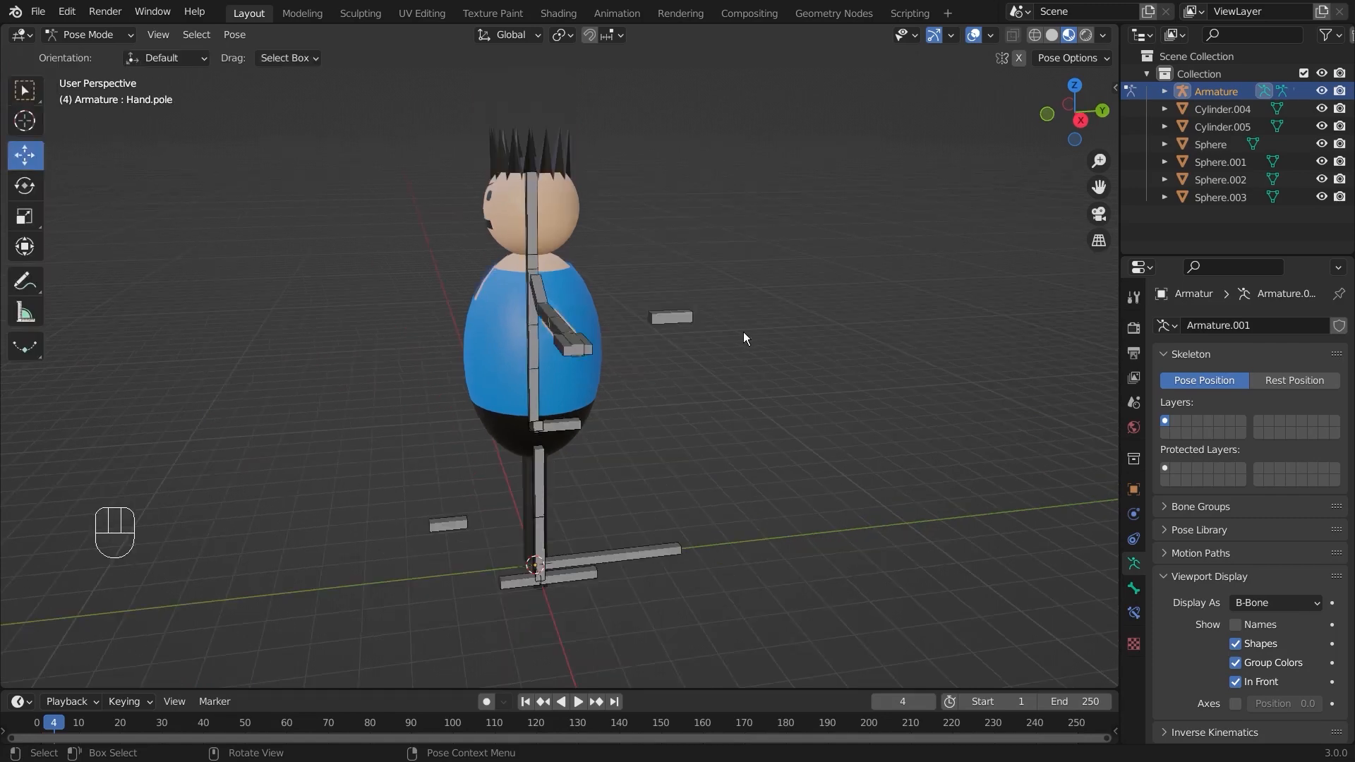
# Try moving the hand bone away from its place at the end of the arm, and undo the move
pyautogui.click(683, 319)
pyautogui.click(782, 315)
pyautogui.scroll(2, 636, 346)
pyautogui.click(619, 345)
pyautogui.moveTo(640, 324); pyautogui.dragTo(771, 366)
pyautogui.hotkey('ctrl', 'z')
# Try moving the hip control bone along the global Y axis toward the character's back
pyautogui.scroll(-2, 667, 402)
pyautogui.scroll(3, 666, 427)
pyautogui.moveTo(604, 411); pyautogui.dragTo(625, 435, button='middle')
pyautogui.scroll(2, 781, 459)
pyautogui.click(626, 435)
pyautogui.moveTo(621, 438); pyautogui.dragTo(739, 423)
# Compare the spine bones above and below the gap, and undo the hip control bone's move
pyautogui.click(544, 212)
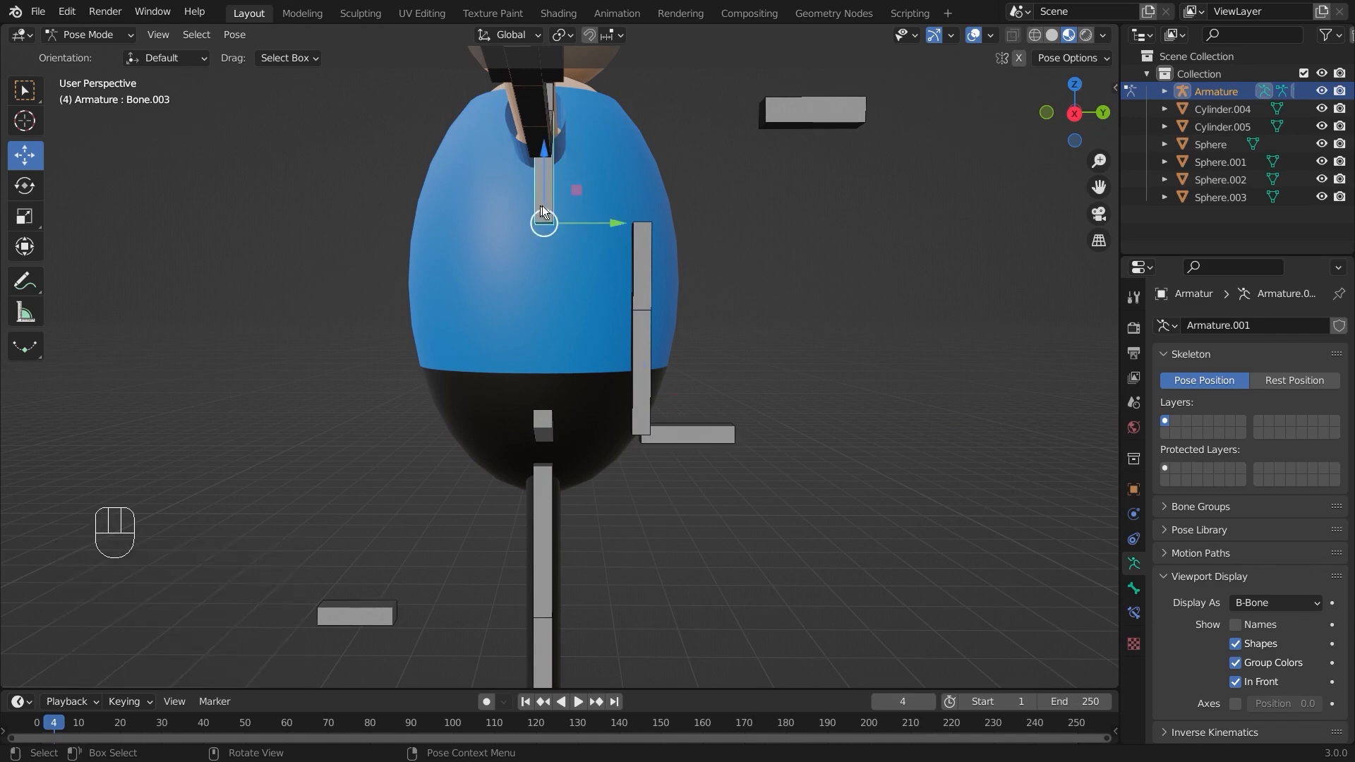
pyautogui.click(640, 247)
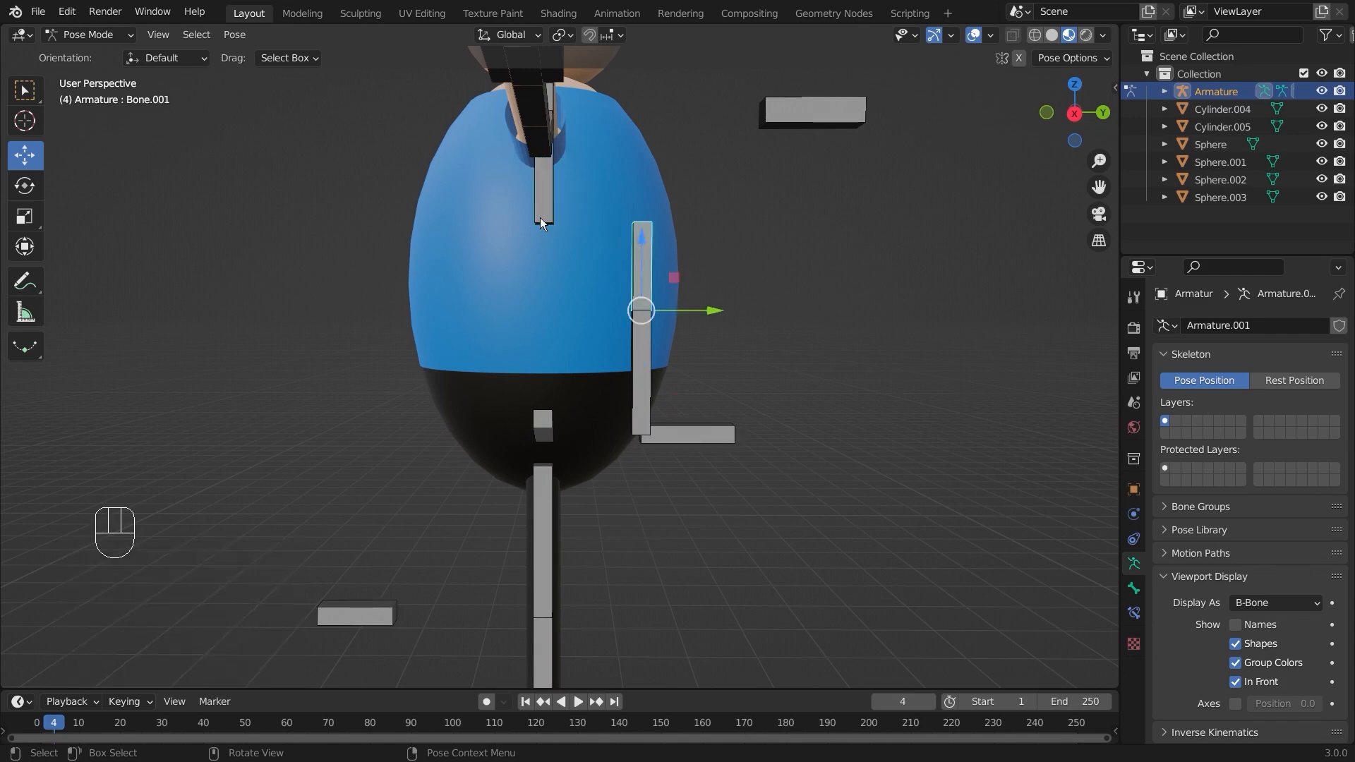
pyautogui.click(794, 347)
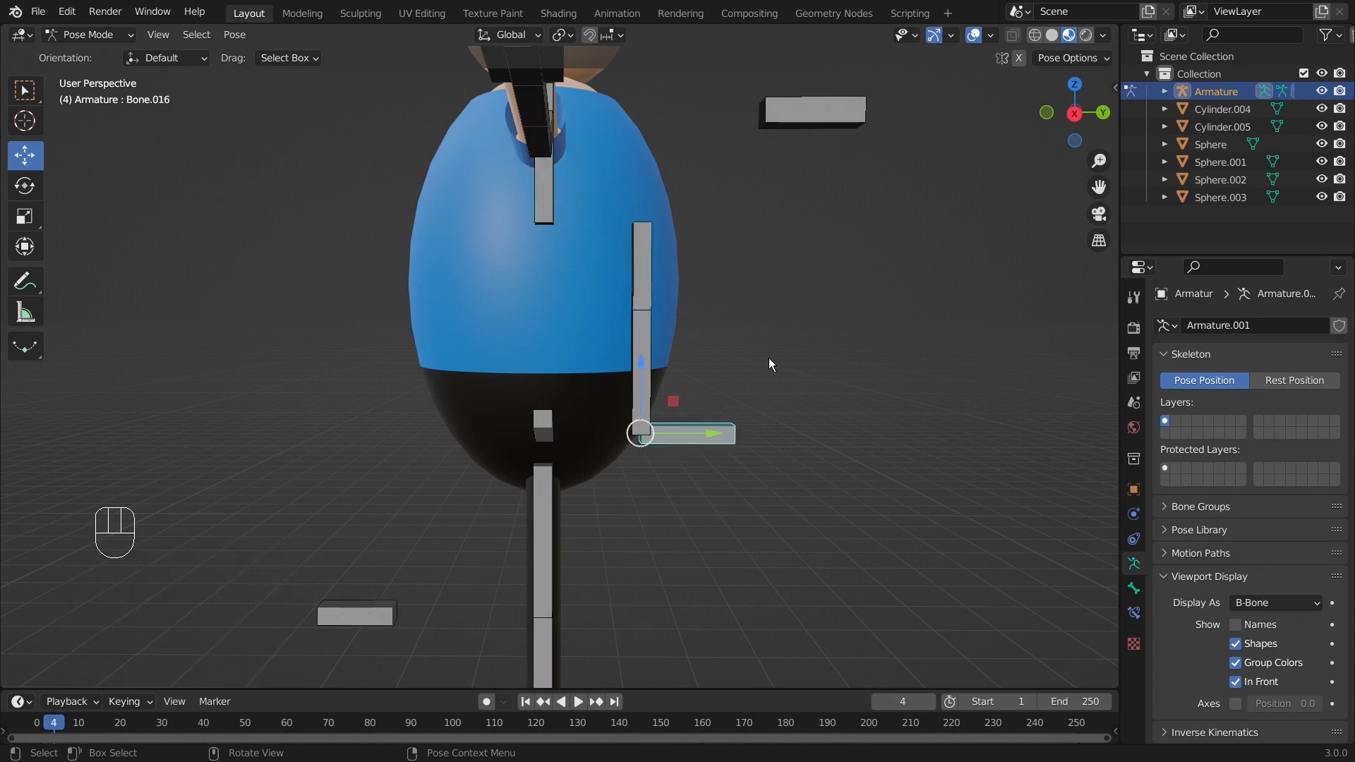
pyautogui.hotkey('ctrl', 'z')
pyautogui.hotkey('ctrl', 'z')
pyautogui.hotkey('ctrl', 'z')
pyautogui.hotkey('ctrl', 'z')
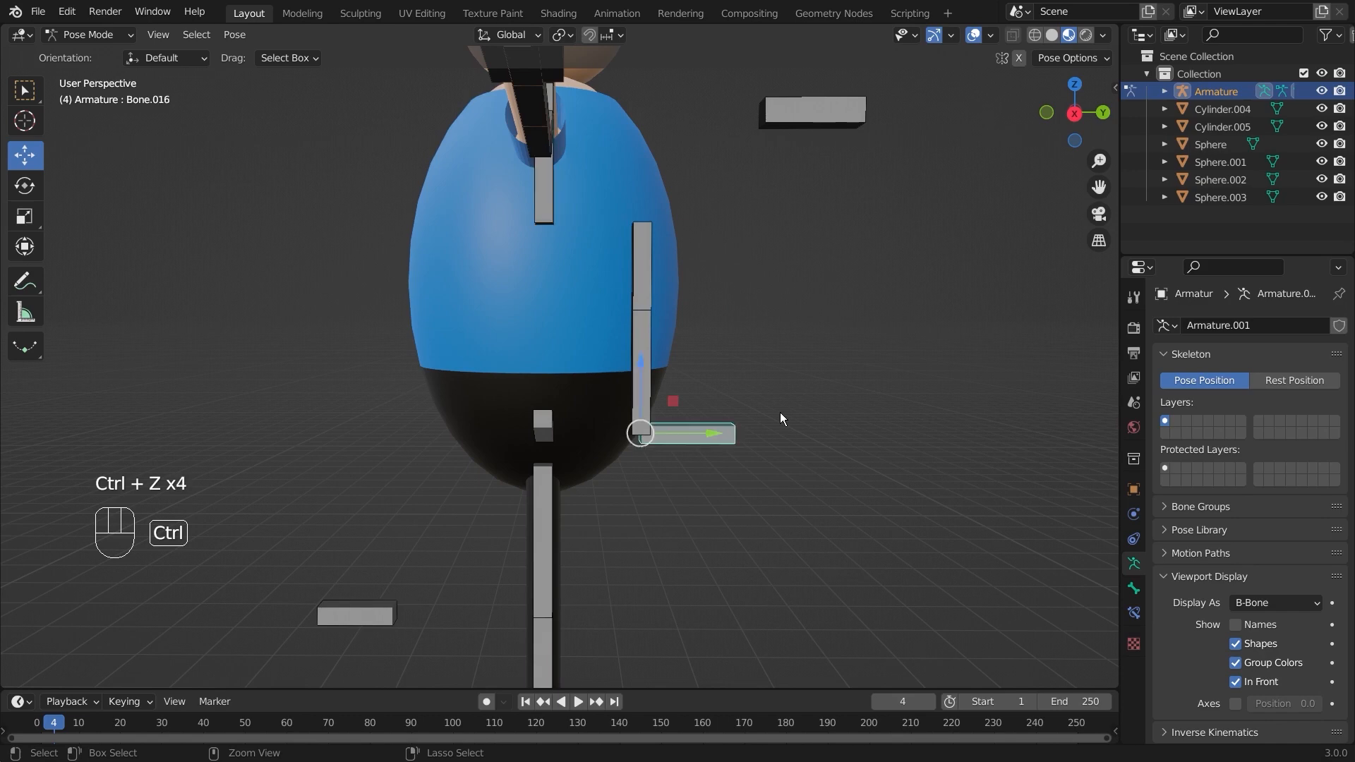
pyautogui.moveTo(781, 413); pyautogui.dragTo(647, 415, button='middle')
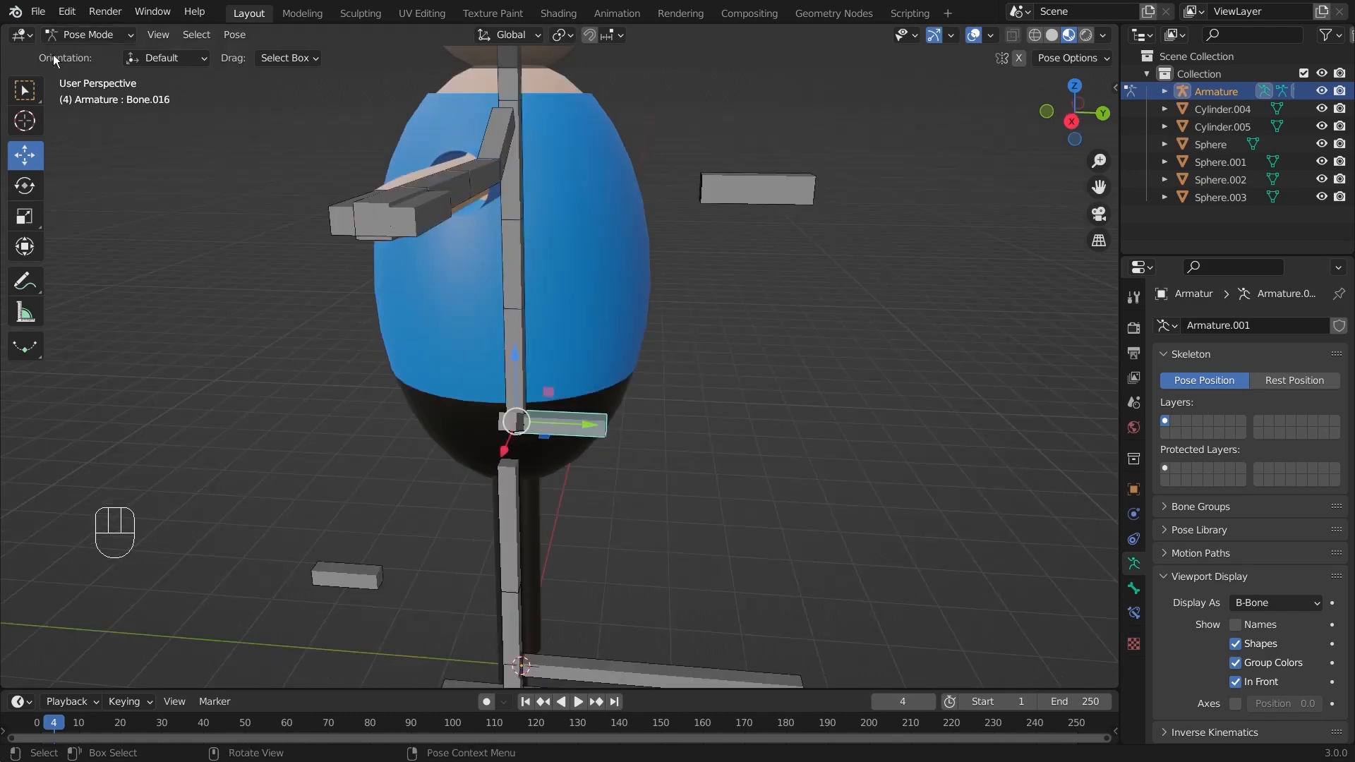
# Clear the parent of the hip control bone in Edit Mode
pyautogui.click(66, 37)
pyautogui.click(91, 74)
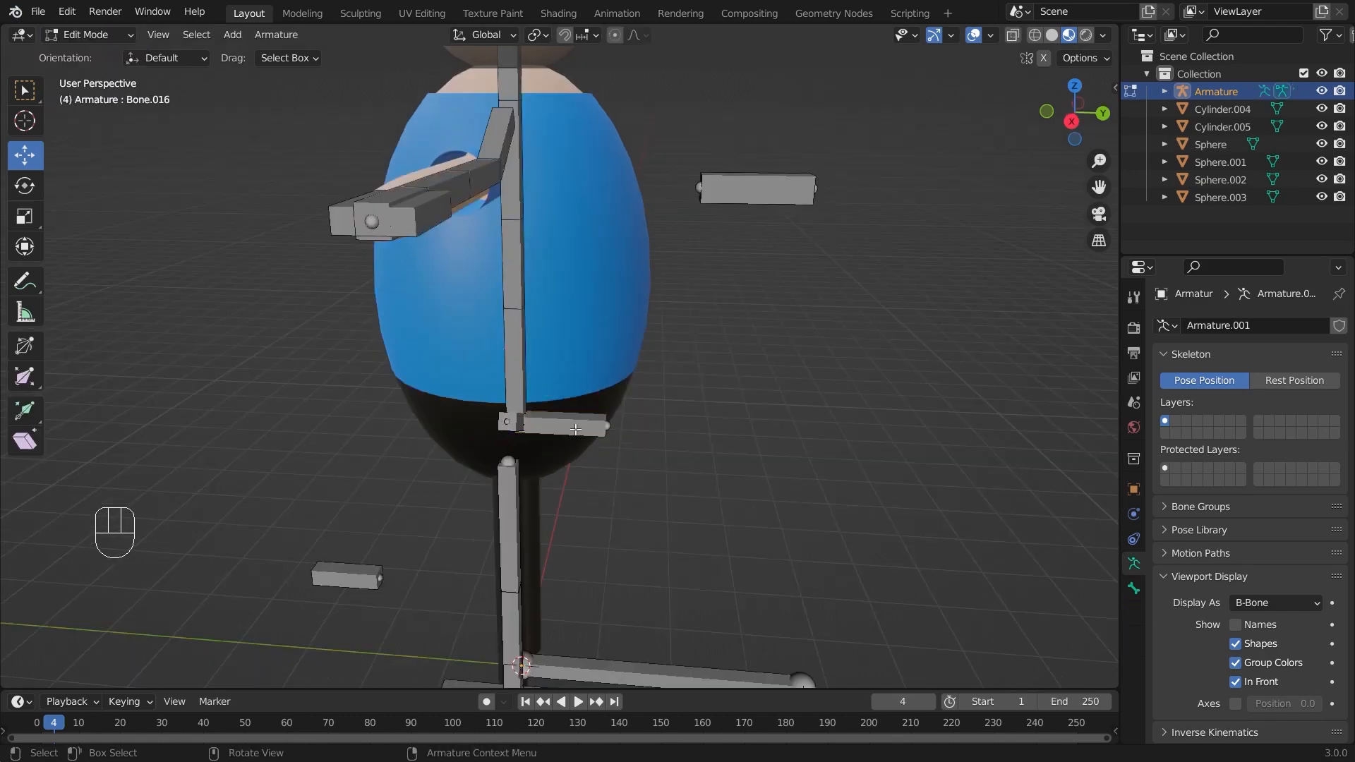
pyautogui.hotkey('alt', 'p')
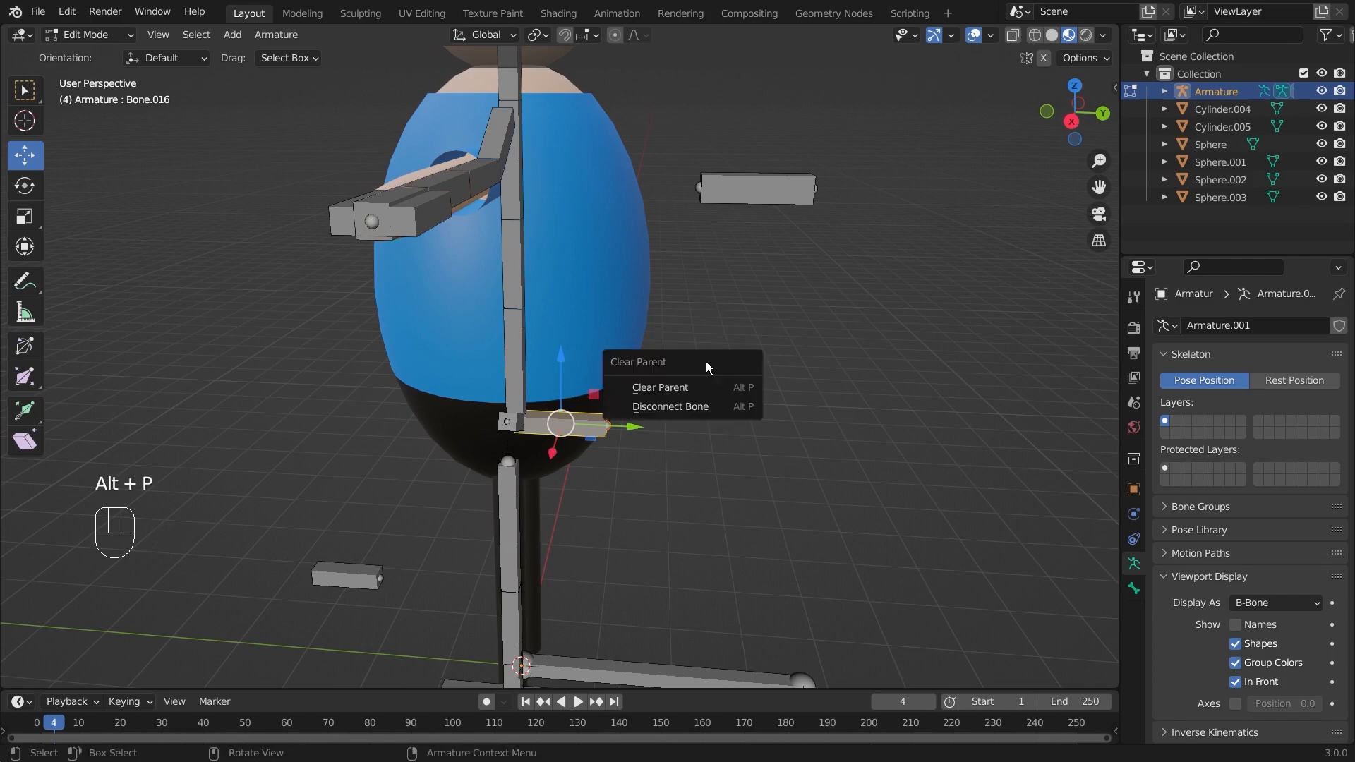
pyautogui.click(698, 390)
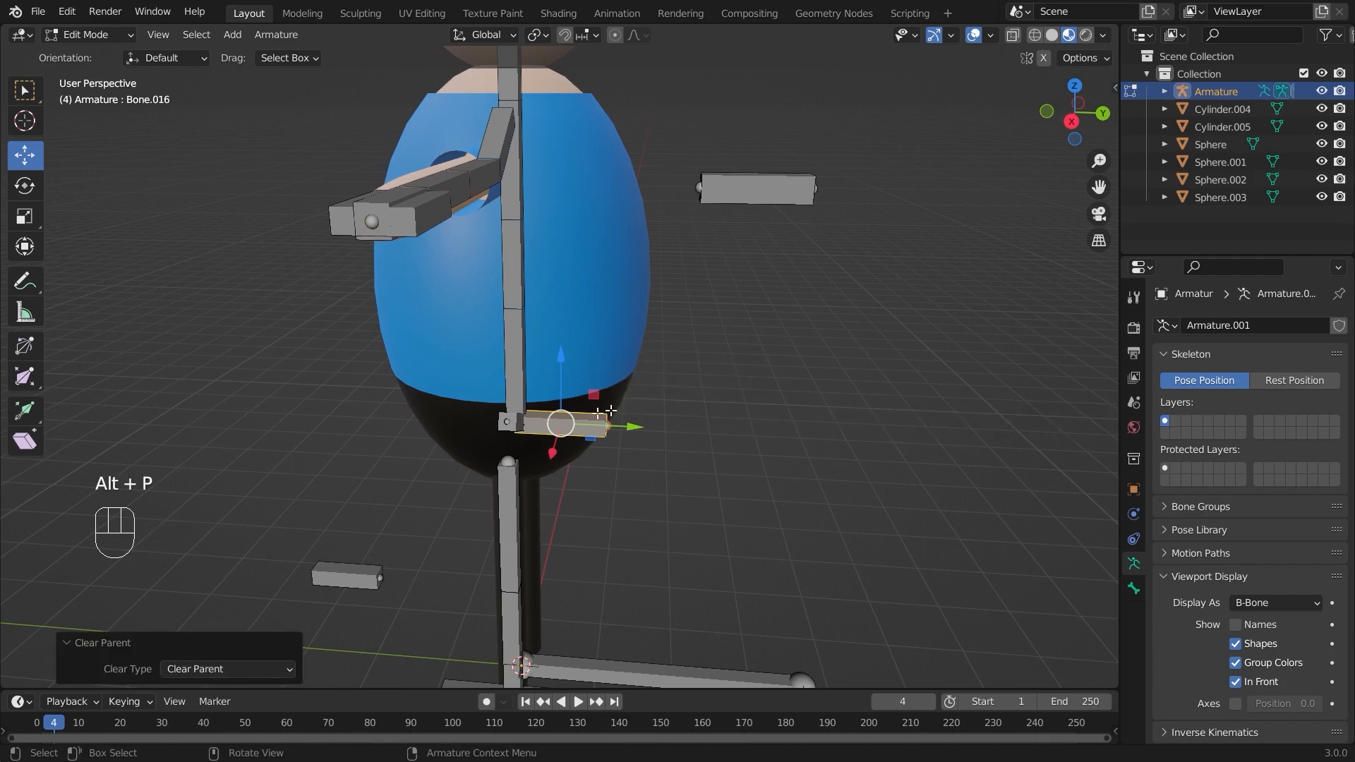
# Test-move the hip control bone and the Leg.Controller.R bone along the Y axis, undoing each move
pyautogui.moveTo(636, 422); pyautogui.dragTo(838, 418)
pyautogui.hotkey('ctrl', 'z')
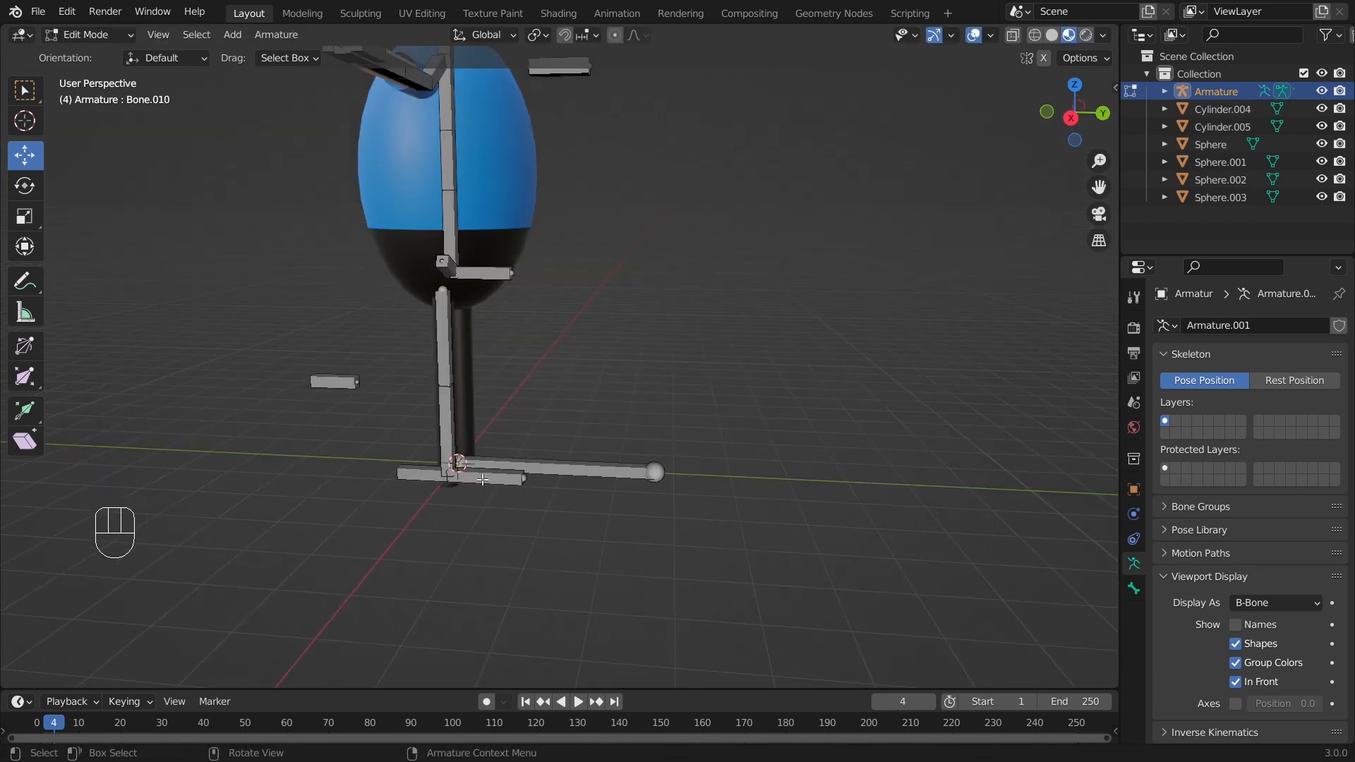
pyautogui.click(487, 478)
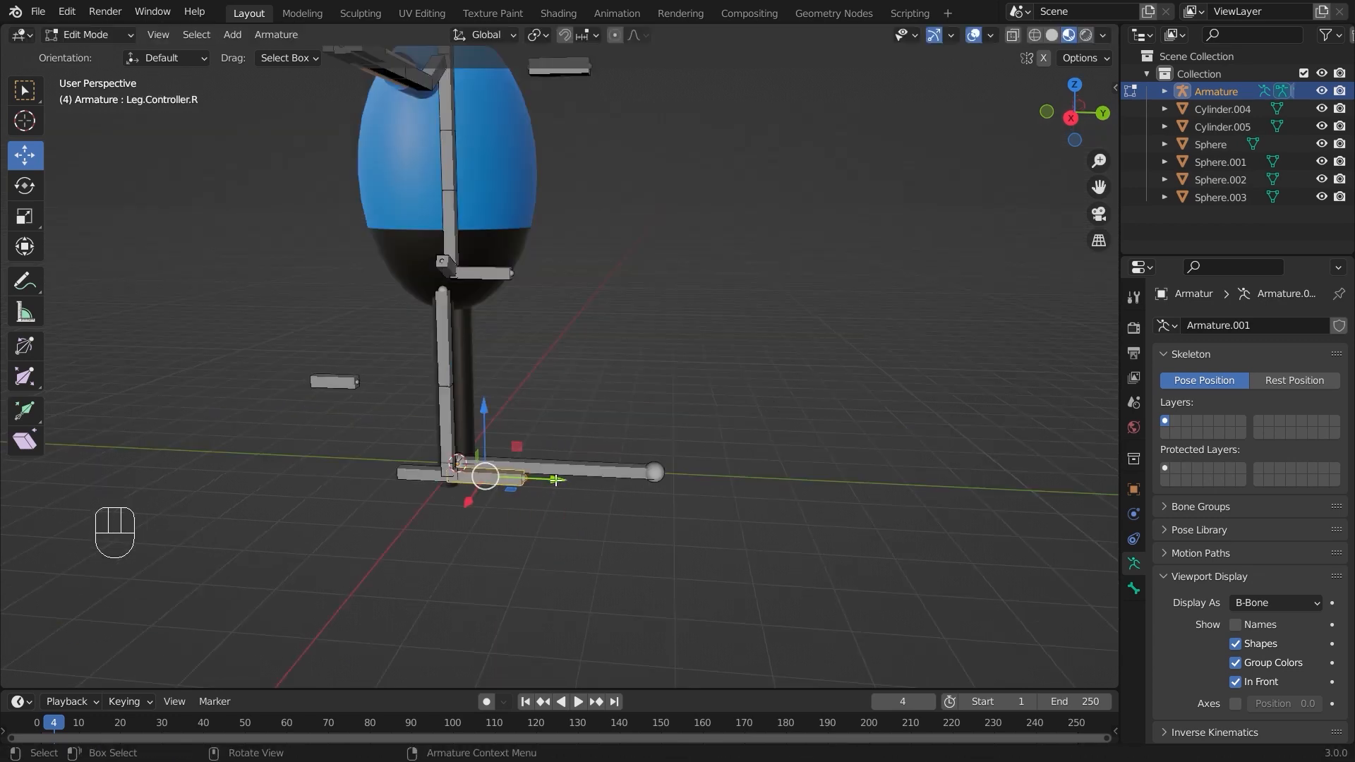
pyautogui.moveTo(553, 479); pyautogui.dragTo(625, 476)
pyautogui.moveTo(625, 476); pyautogui.dragTo(671, 383, button='middle')
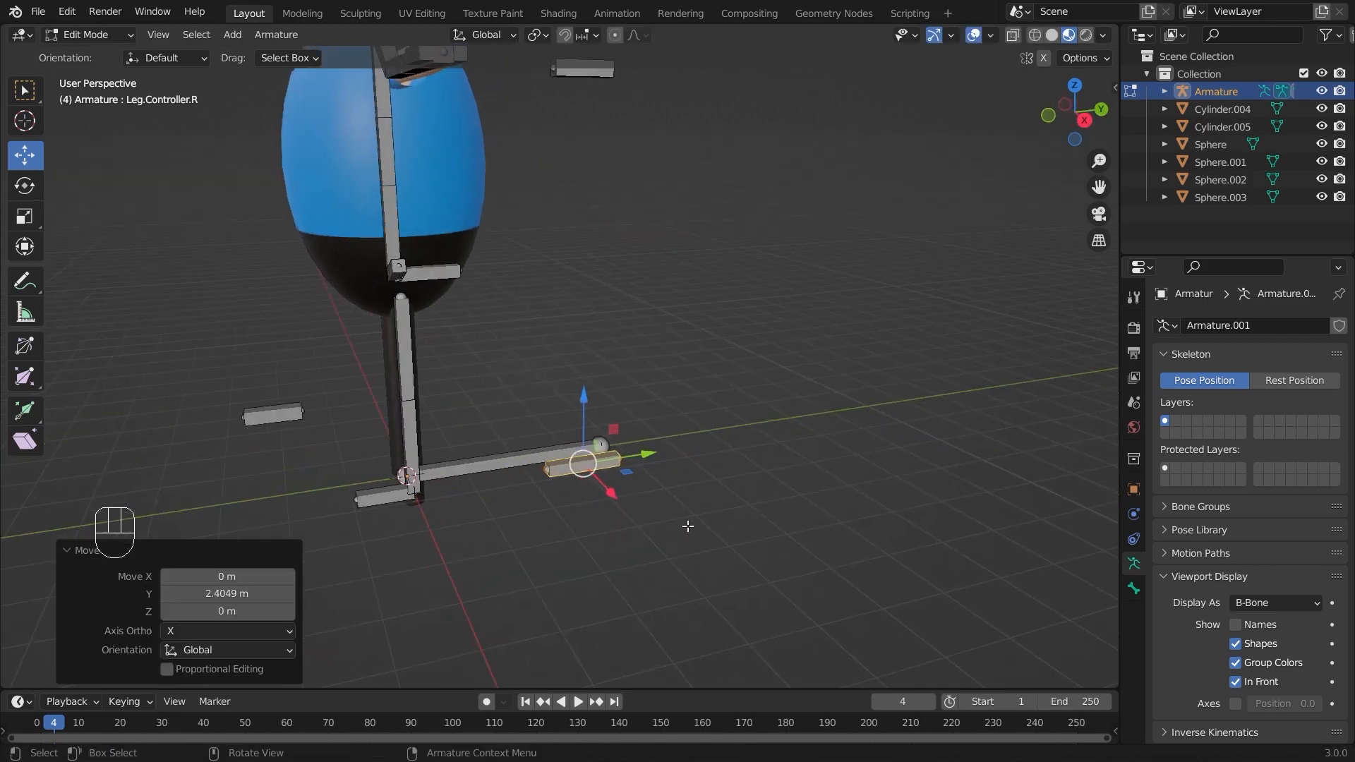
pyautogui.hotkey('ctrl', 'z')
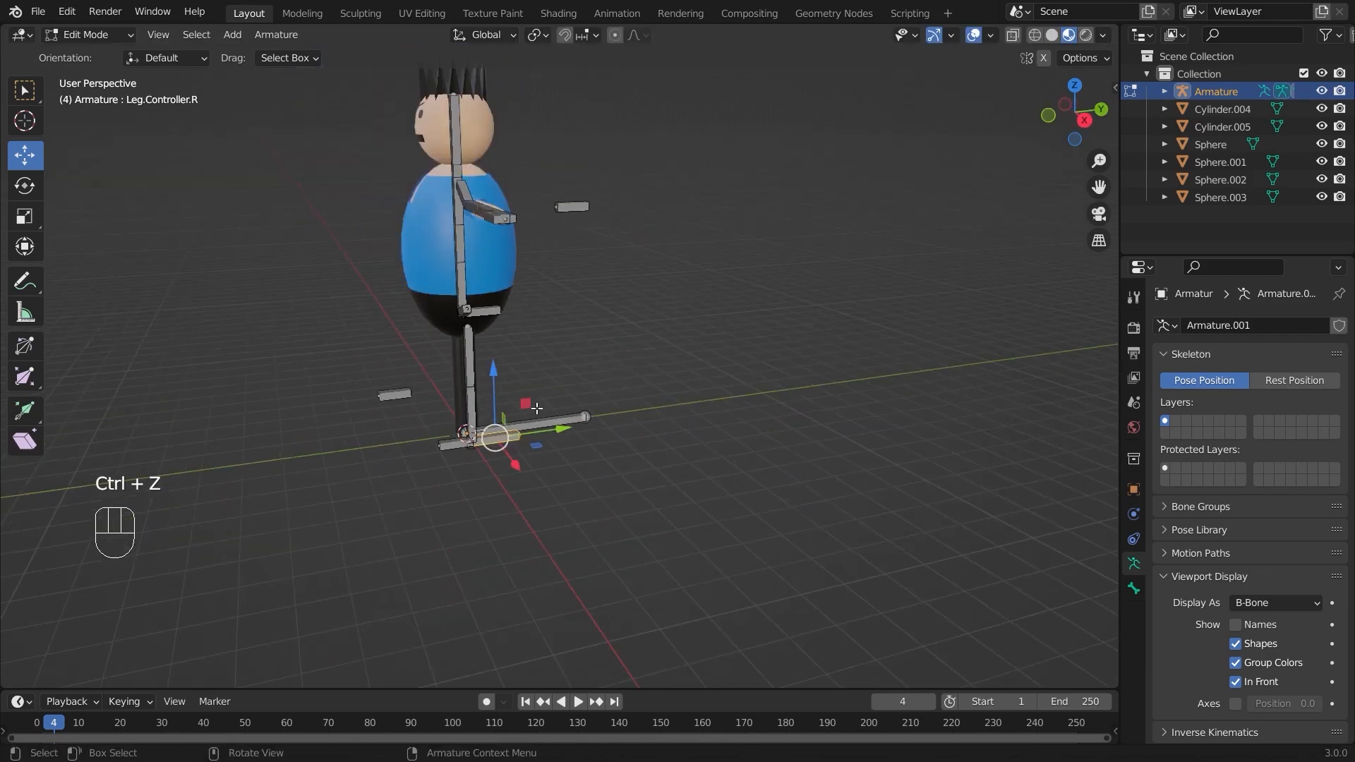
# Switch the armature to Pose Mode and set its viewport display to Octahedral
pyautogui.moveTo(653, 378); pyautogui.dragTo(555, 379, button='middle')
pyautogui.scroll(3, 554, 379)
pyautogui.click(554, 379)
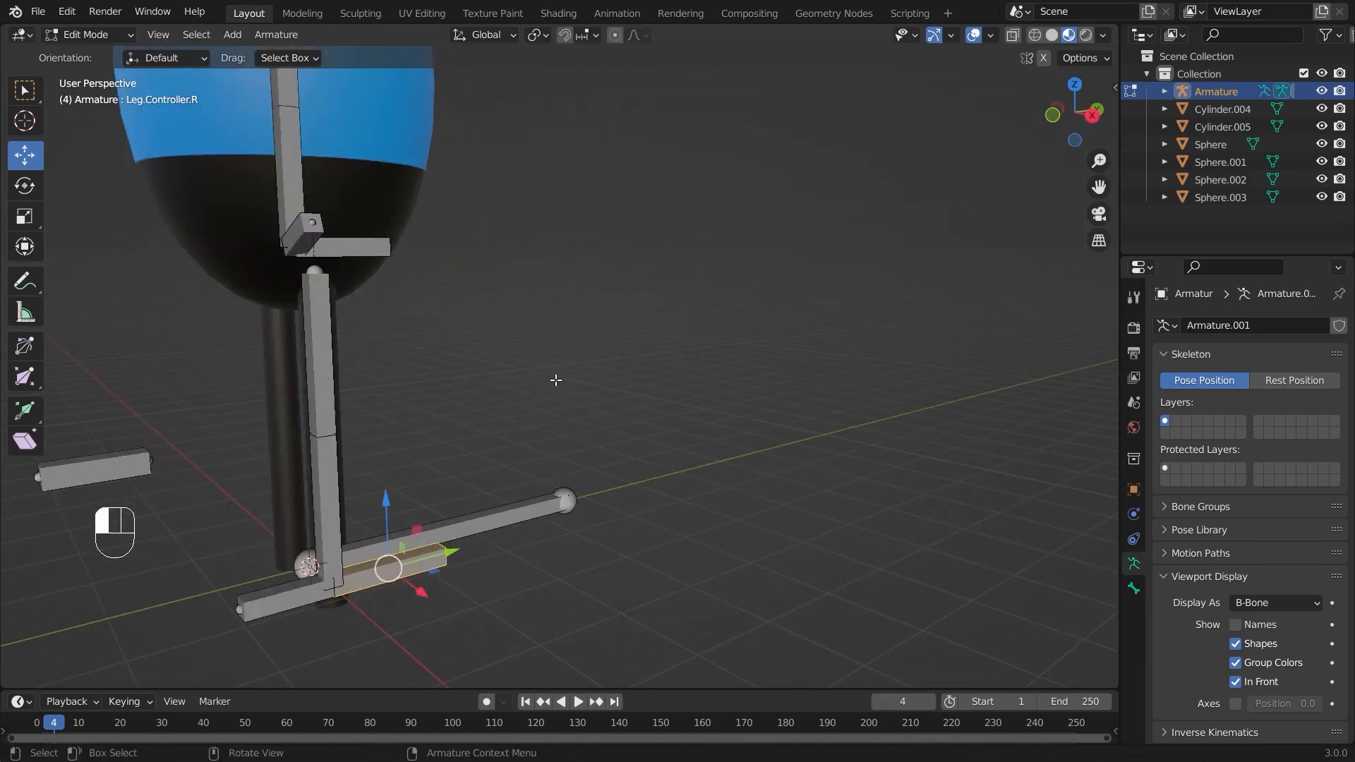
pyautogui.moveTo(516, 325); pyautogui.dragTo(621, 352, button='middle')
pyautogui.scroll(-4, 642, 369)
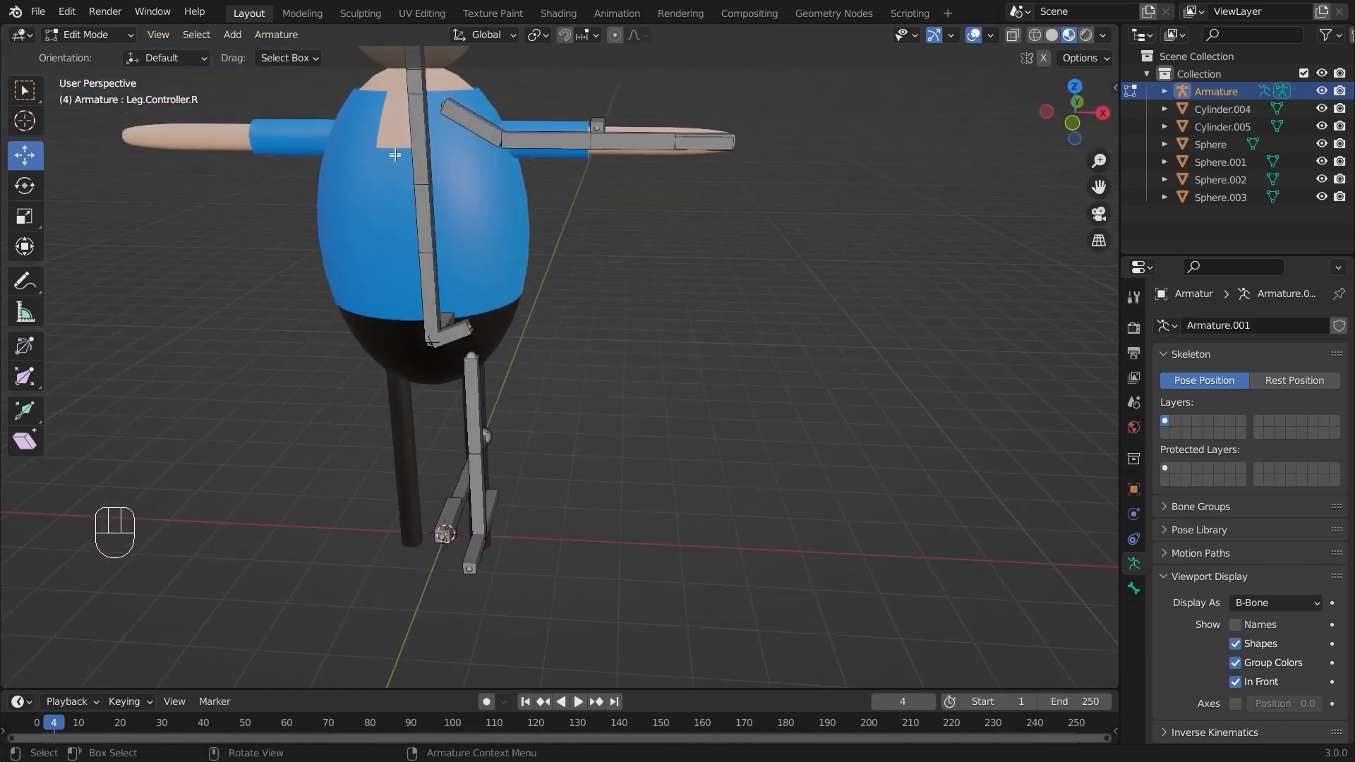
pyautogui.keyDown('shift'); pyautogui.moveTo(608, 230); pyautogui.dragTo(604, 381, button='middle'); pyautogui.keyUp('shift')
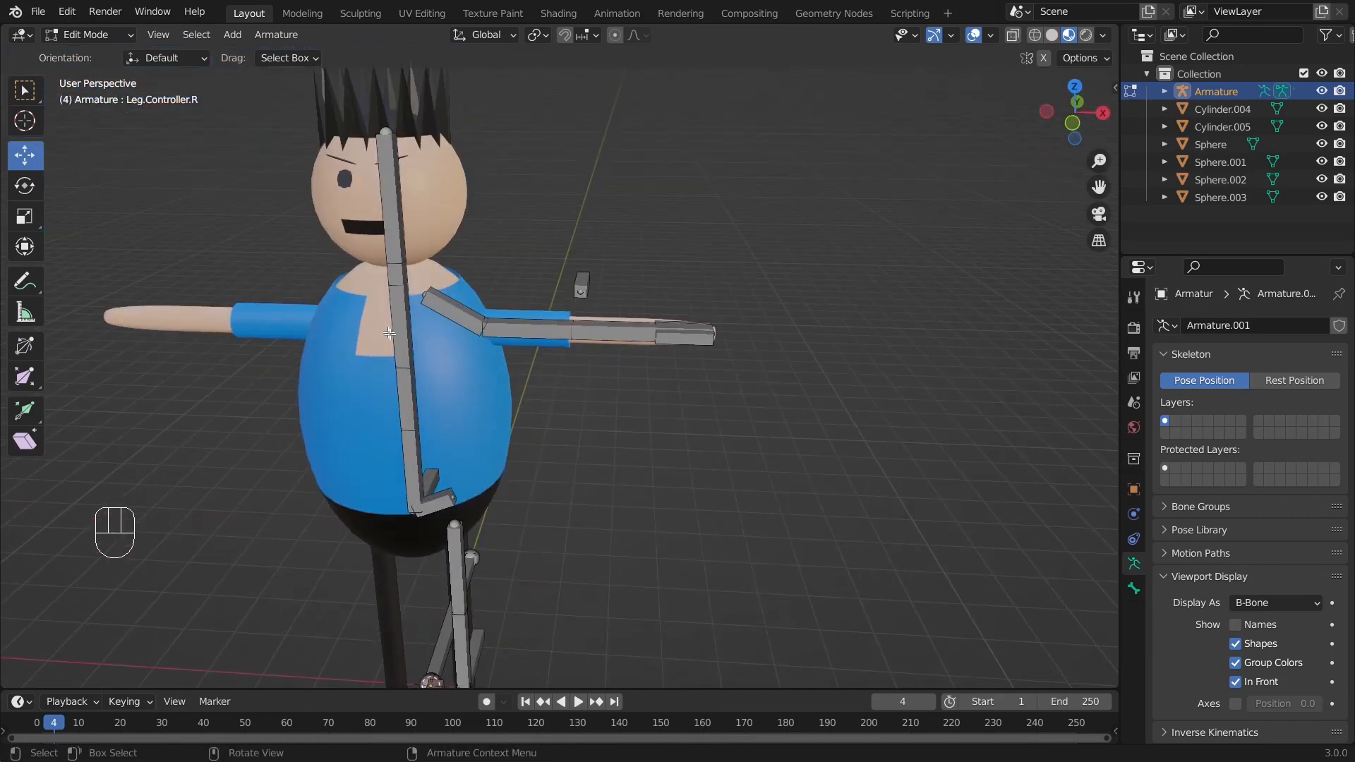
pyautogui.moveTo(446, 309); pyautogui.dragTo(161, 146, button='middle')
pyautogui.click(94, 38)
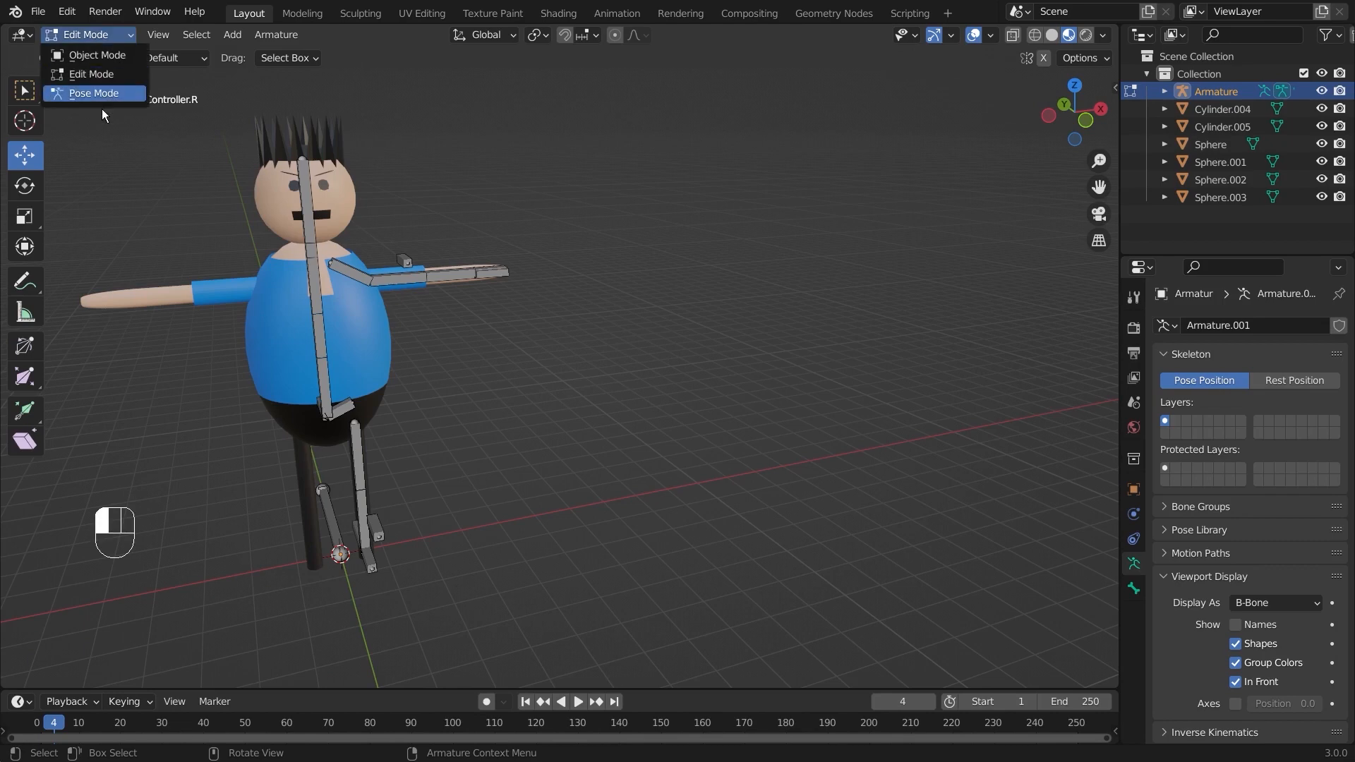
pyautogui.click(101, 98)
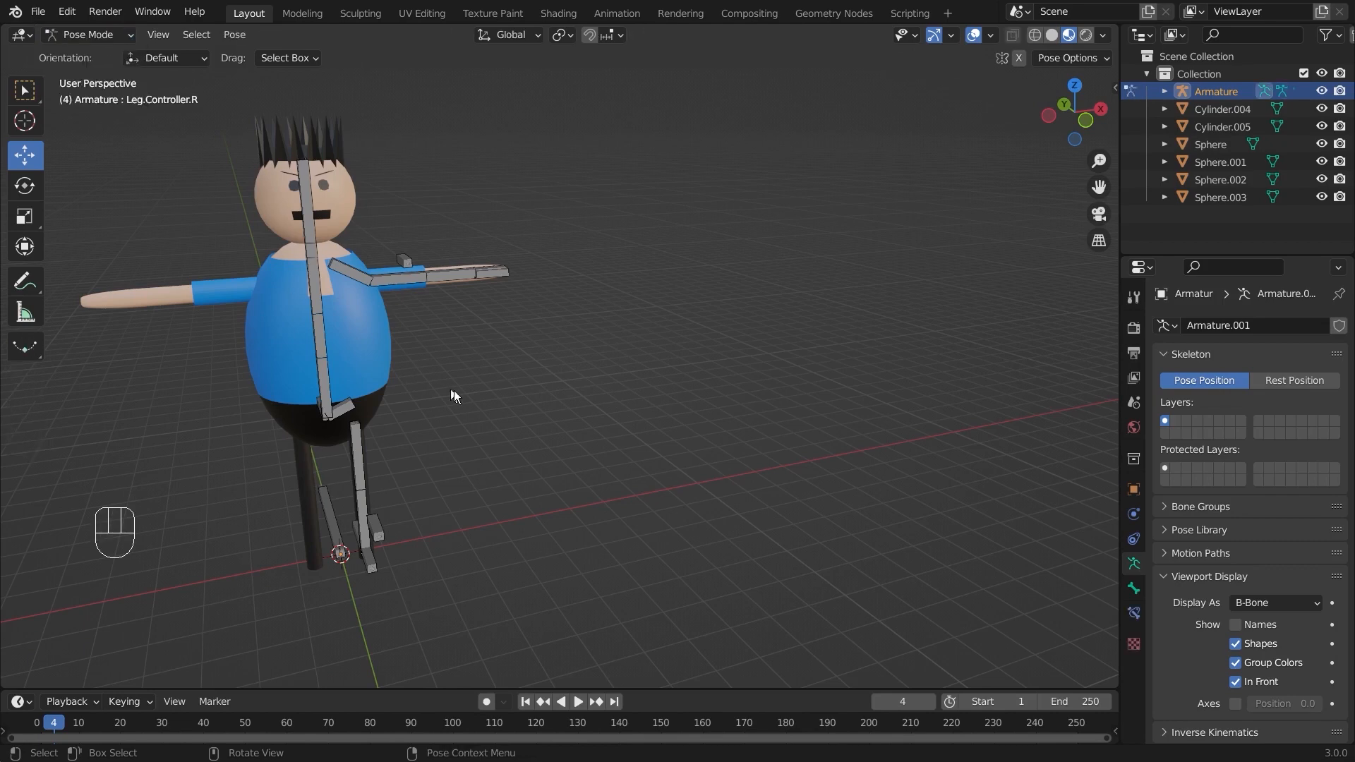
pyautogui.click(1255, 602)
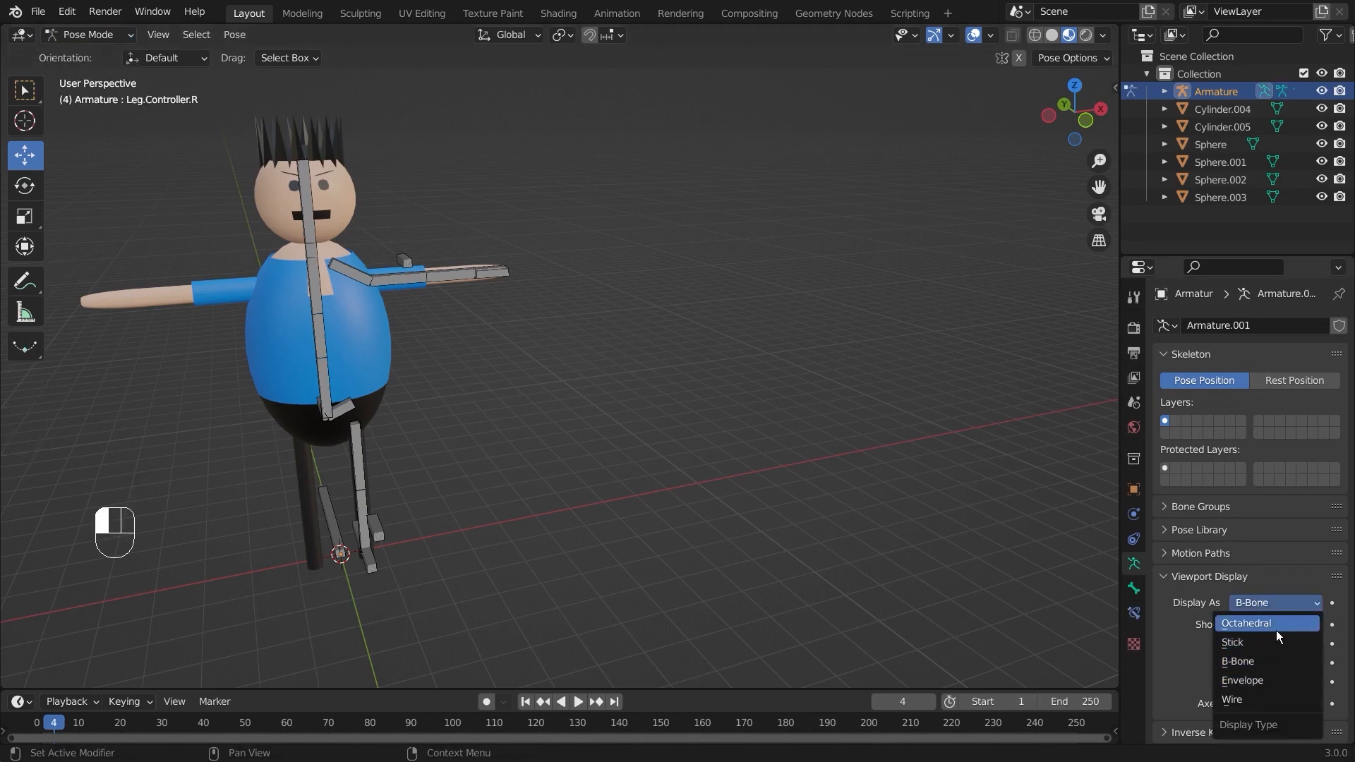
pyautogui.click(1276, 626)
pyautogui.moveTo(531, 344); pyautogui.dragTo(514, 338, button='middle')
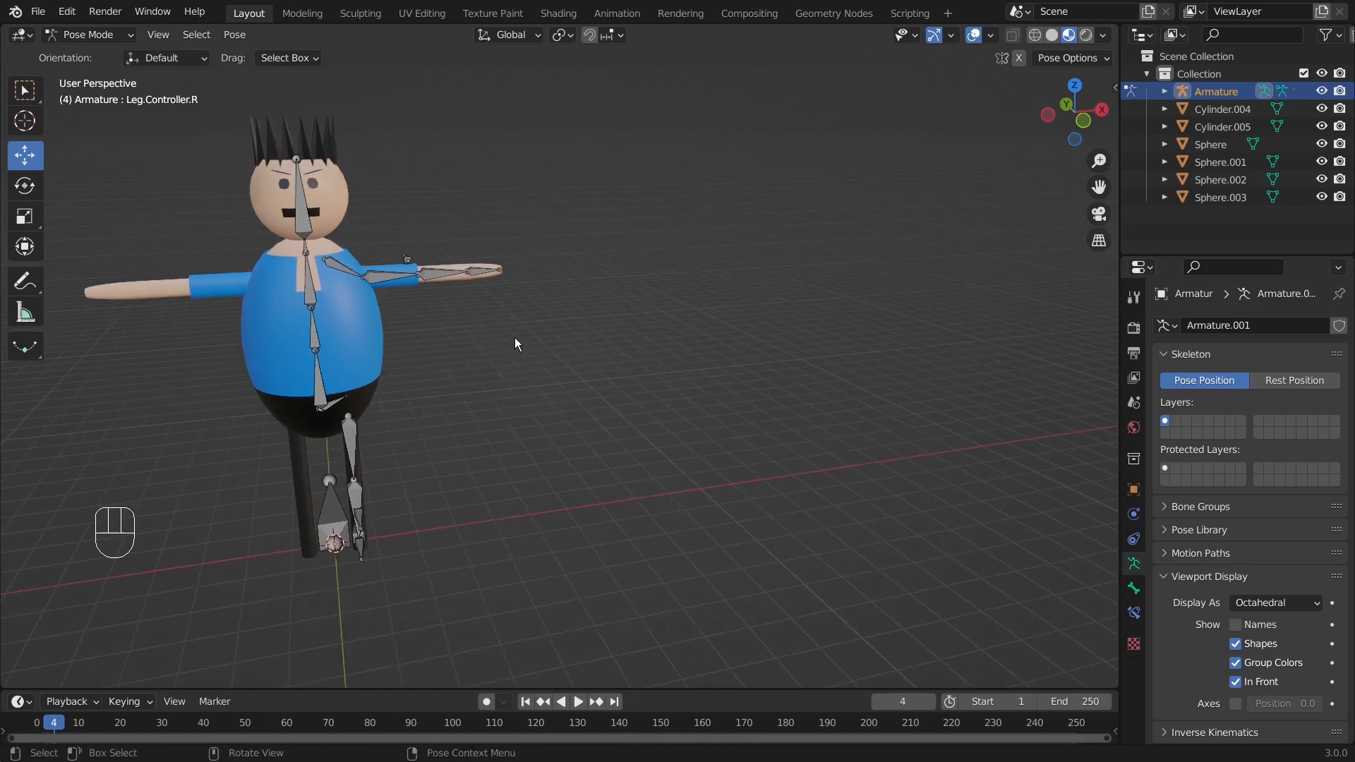
# Try rotating the lowest spine bone by about -4° in the view plane, and undo the rotation
pyautogui.click(332, 394)
pyautogui.press('r')
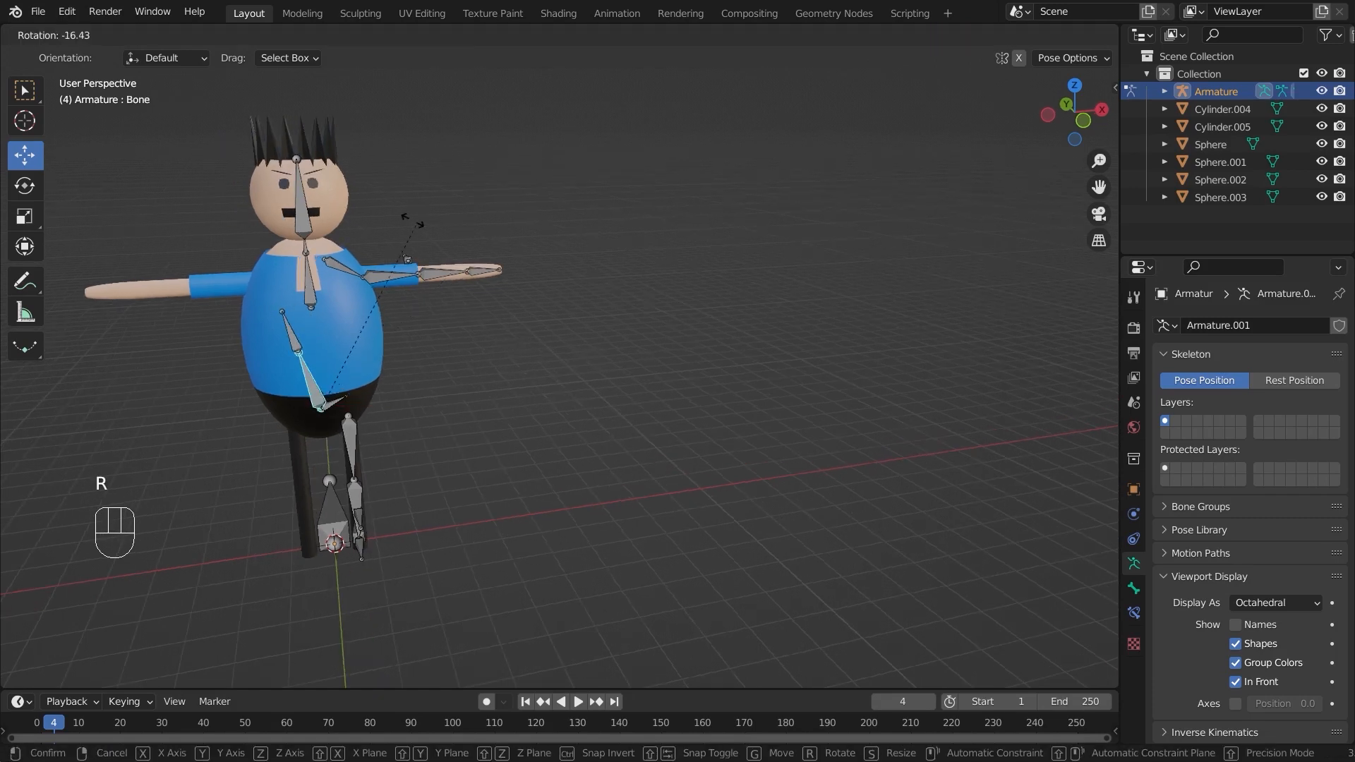
pyautogui.click(511, 188)
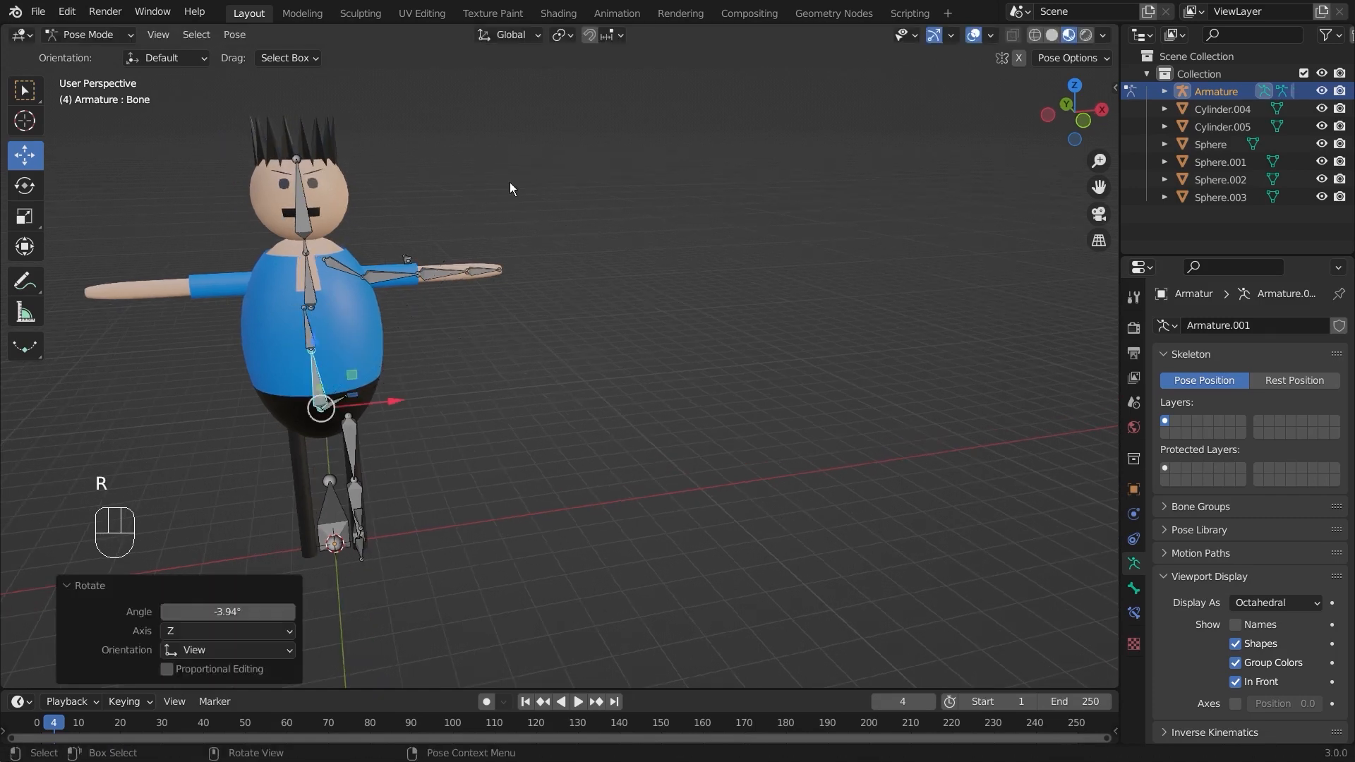
pyautogui.hotkey('ctrl', 'z')
# Deselect all bones and switch the armature back to Edit Mode
pyautogui.moveTo(381, 240); pyautogui.dragTo(431, 318, button='middle')
pyautogui.keyDown('shift'); pyautogui.moveTo(431, 318); pyautogui.dragTo(656, 483, button='middle'); pyautogui.keyUp('shift')
pyautogui.moveTo(684, 519); pyautogui.dragTo(425, 422, button='middle')
pyautogui.scroll(2, 550, 455)
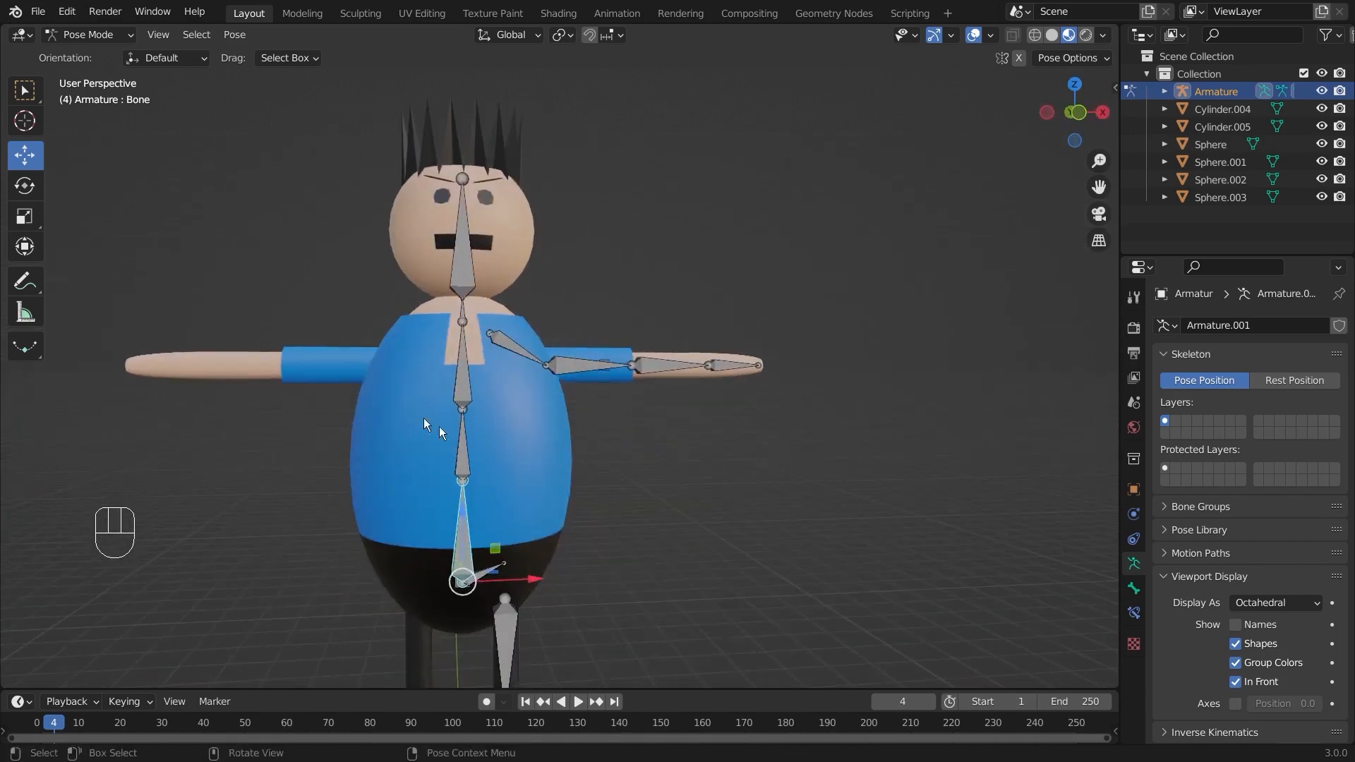
pyautogui.click(645, 445)
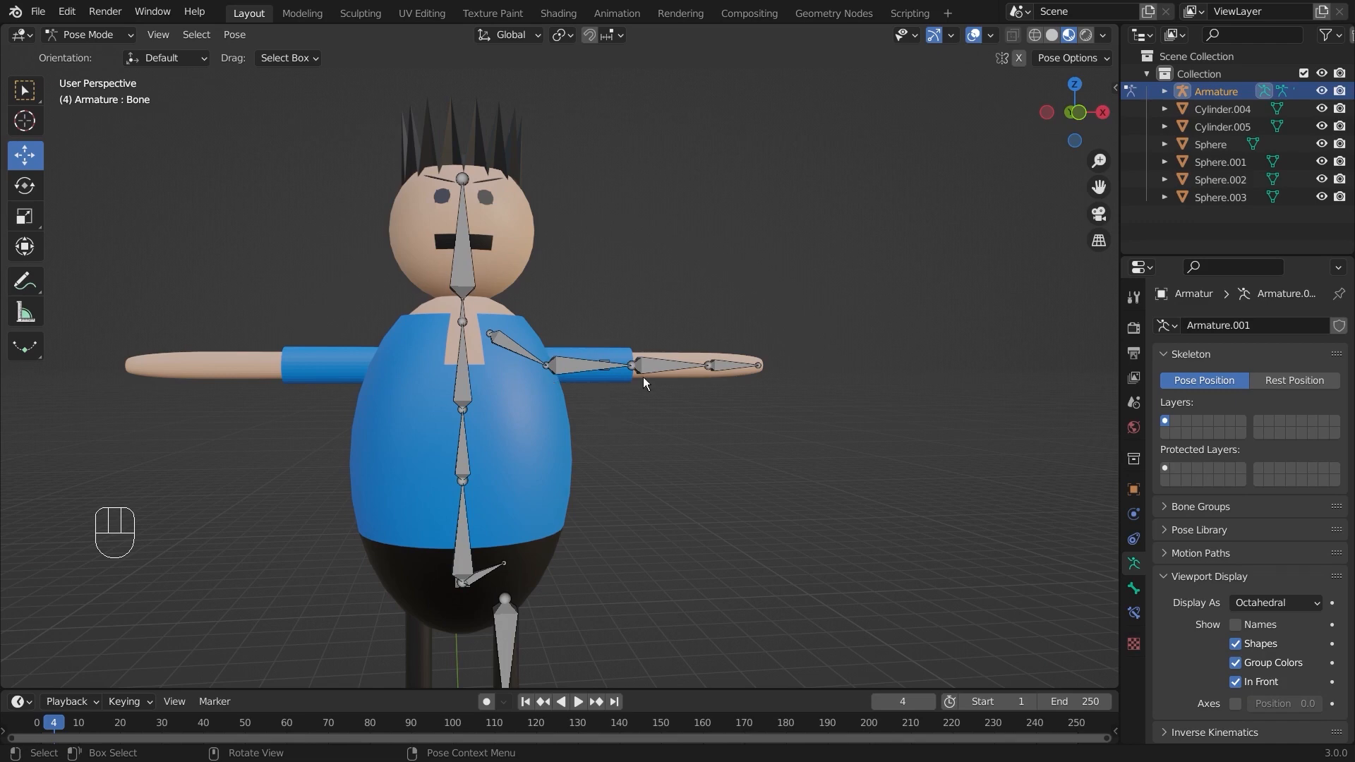
pyautogui.moveTo(88, 35)
pyautogui.mouseDown()
pyautogui.moveTo(92, 72)
pyautogui.moveTo(81, 35)
pyautogui.mouseUp()
pyautogui.click(78, 39)
pyautogui.click(91, 73)
pyautogui.scroll(2, 565, 483)
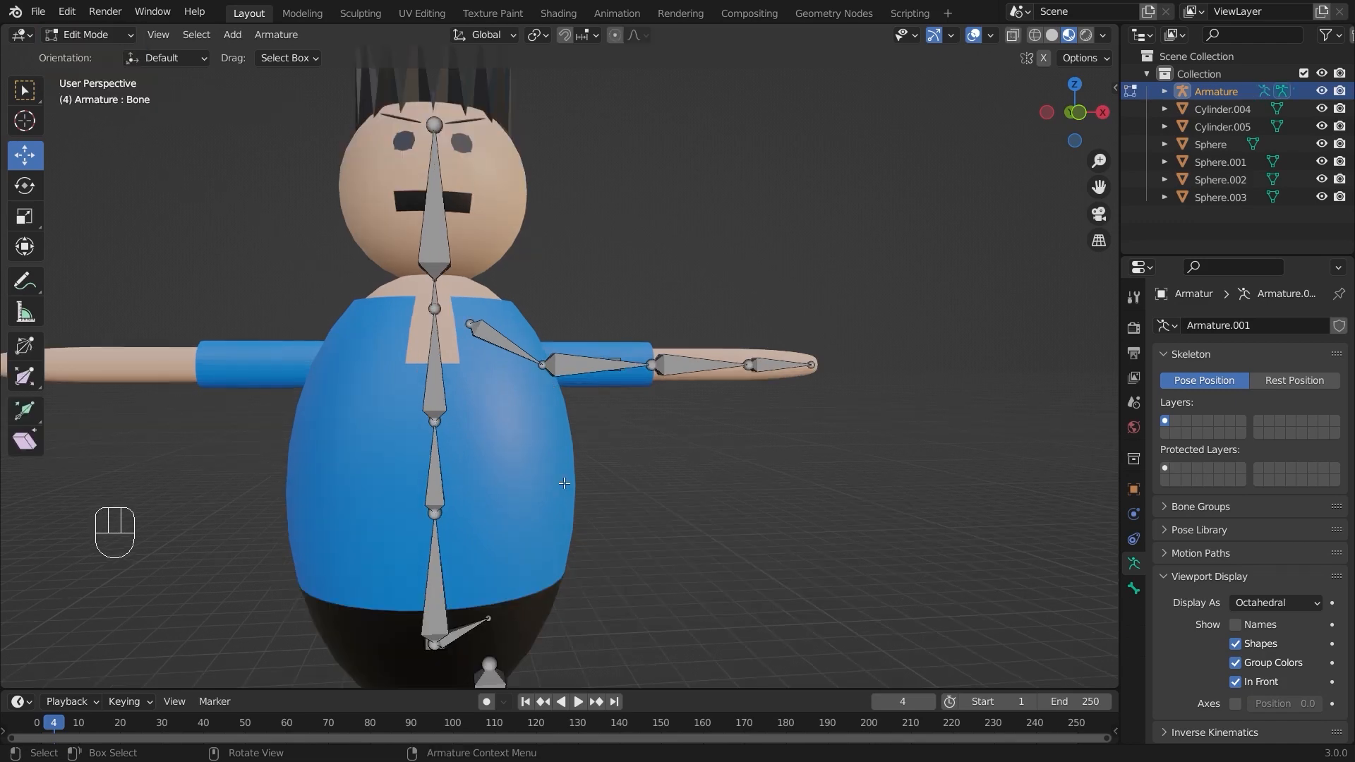
pyautogui.click(428, 470)
pyautogui.click(435, 383)
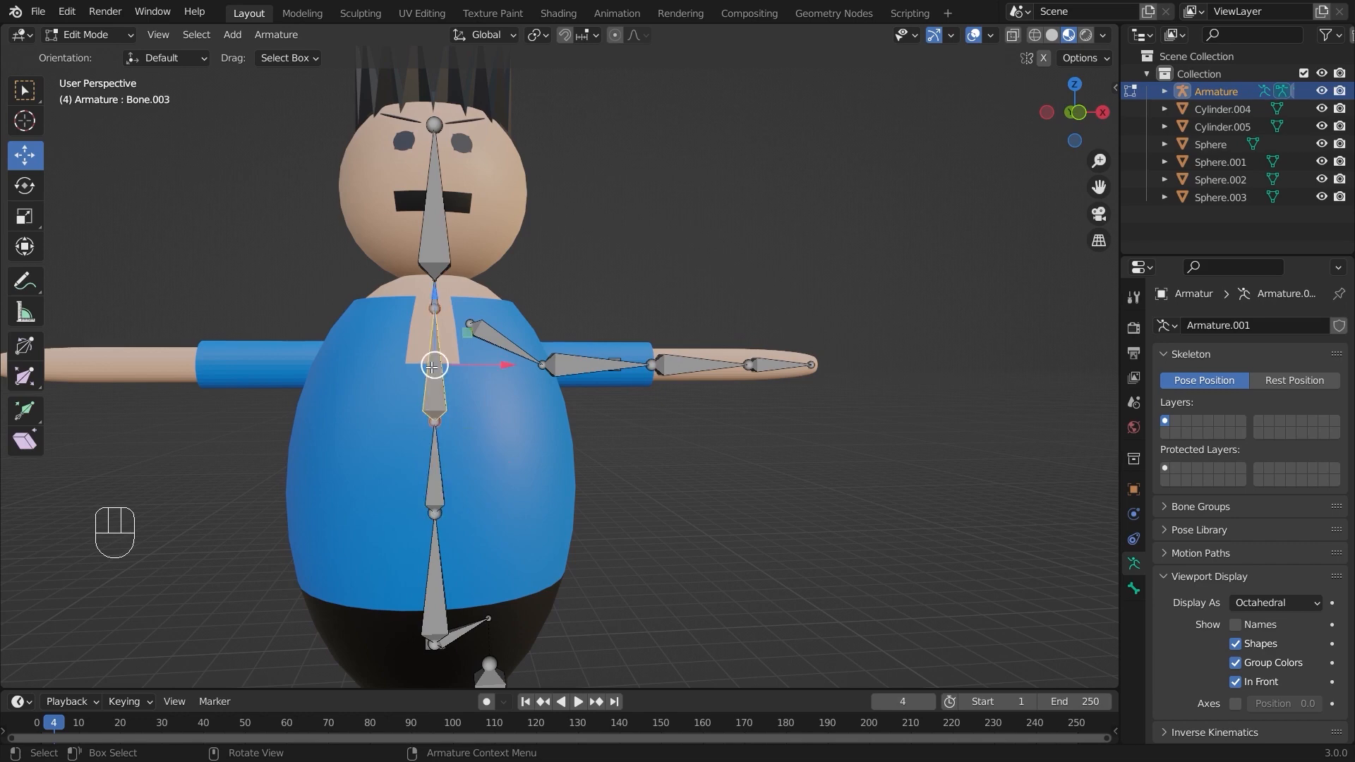
pyautogui.click(443, 505)
pyautogui.click(435, 381)
pyautogui.click(472, 402)
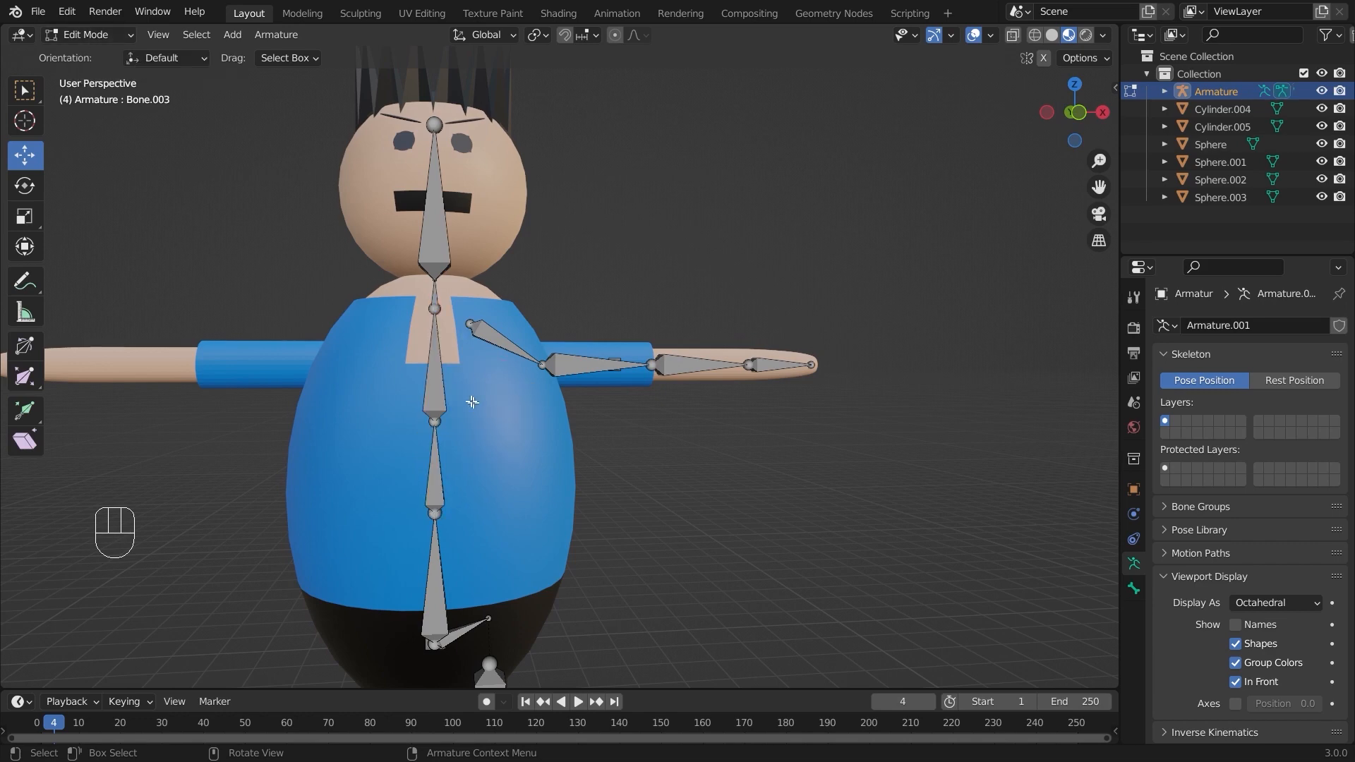
# Switch the armature to Pose Mode, try rotating the lowest spine bone in the view plane, and undo the rotation
pyautogui.click(88, 35)
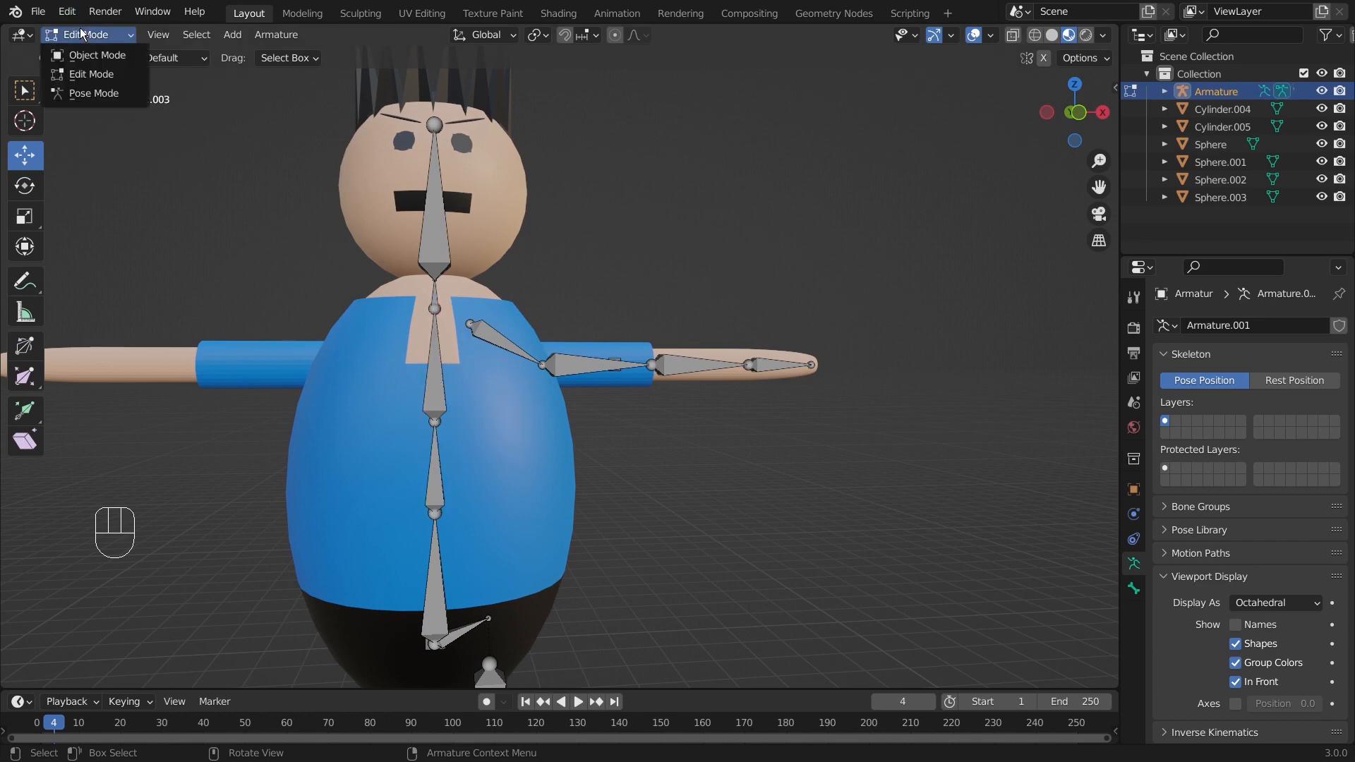
pyautogui.click(90, 95)
pyautogui.click(443, 570)
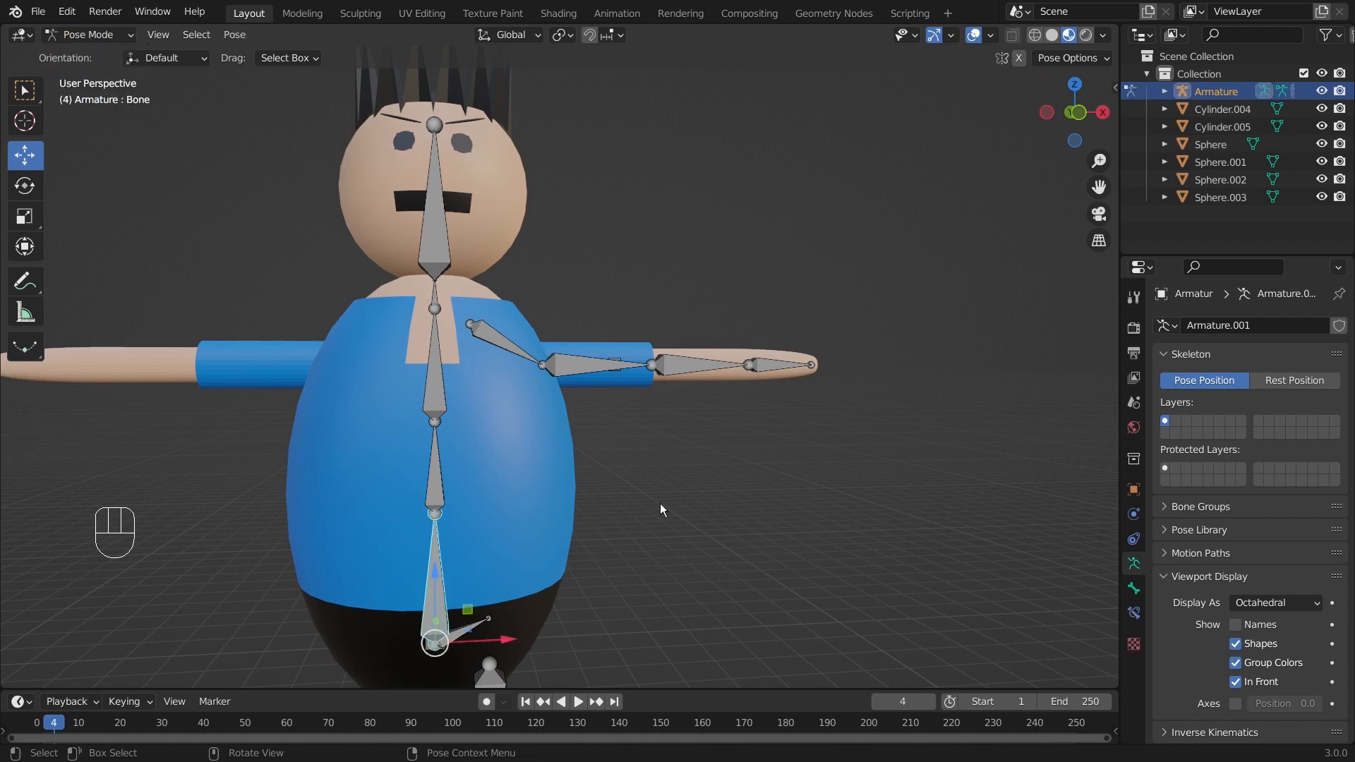
pyautogui.press('r')
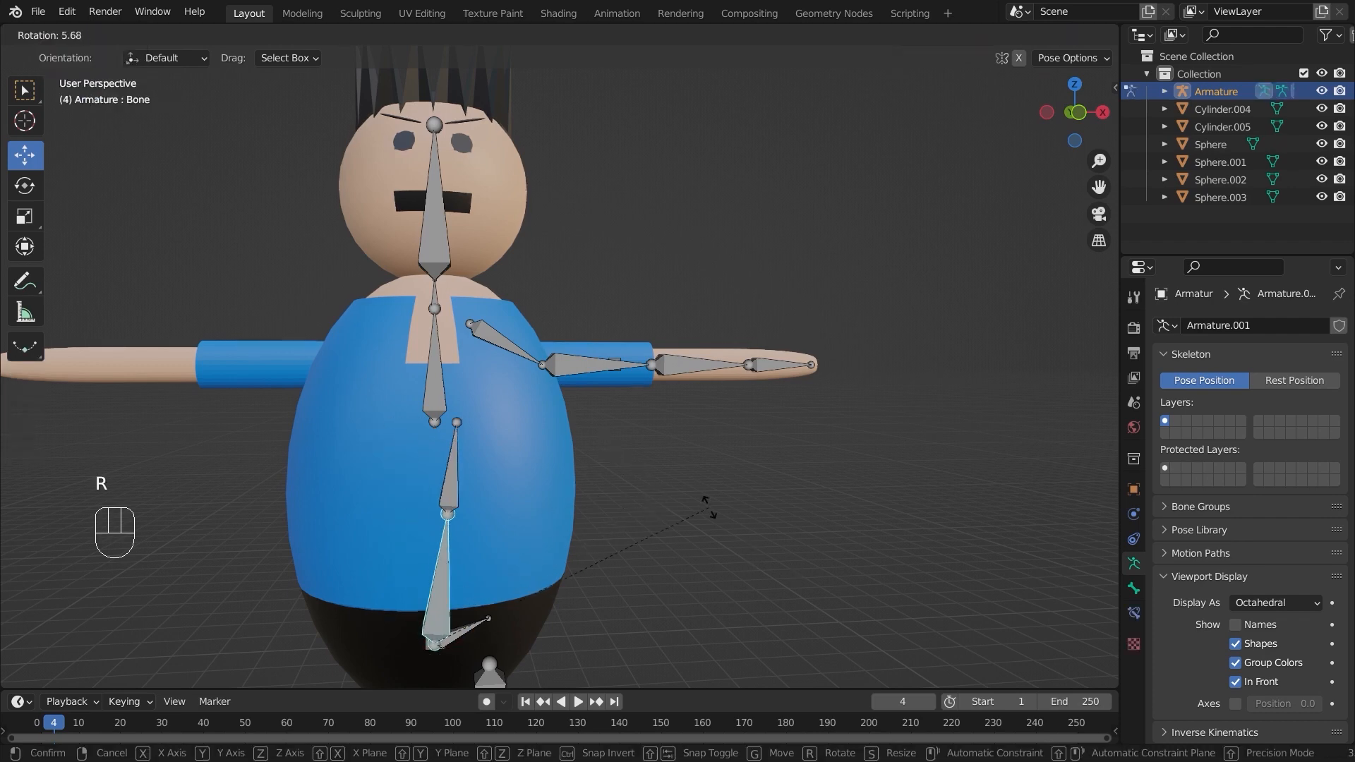
pyautogui.click(722, 485)
pyautogui.hotkey('ctrl', 'z')
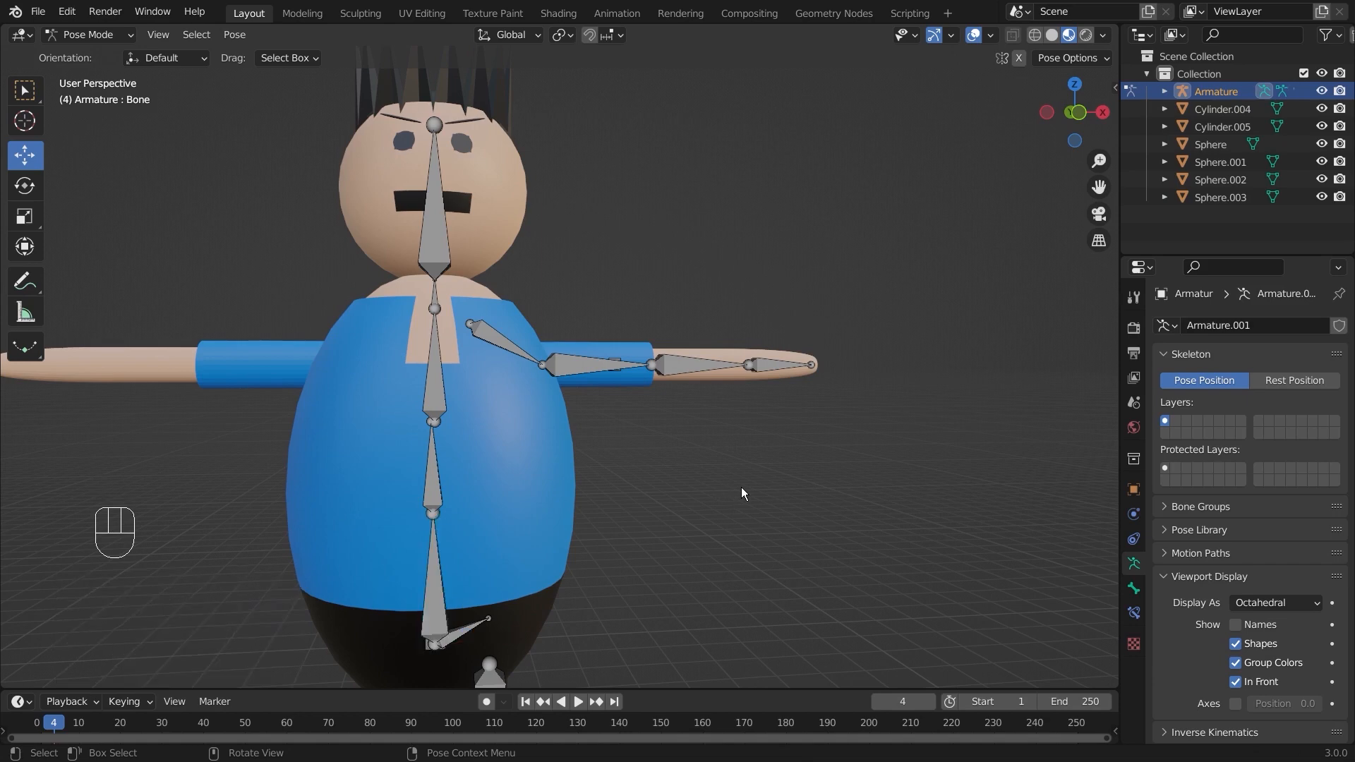
# Parent the chest bone to the spine bone directly below it in Edit Mode, using the Connected option
pyautogui.scroll(2, 619, 428)
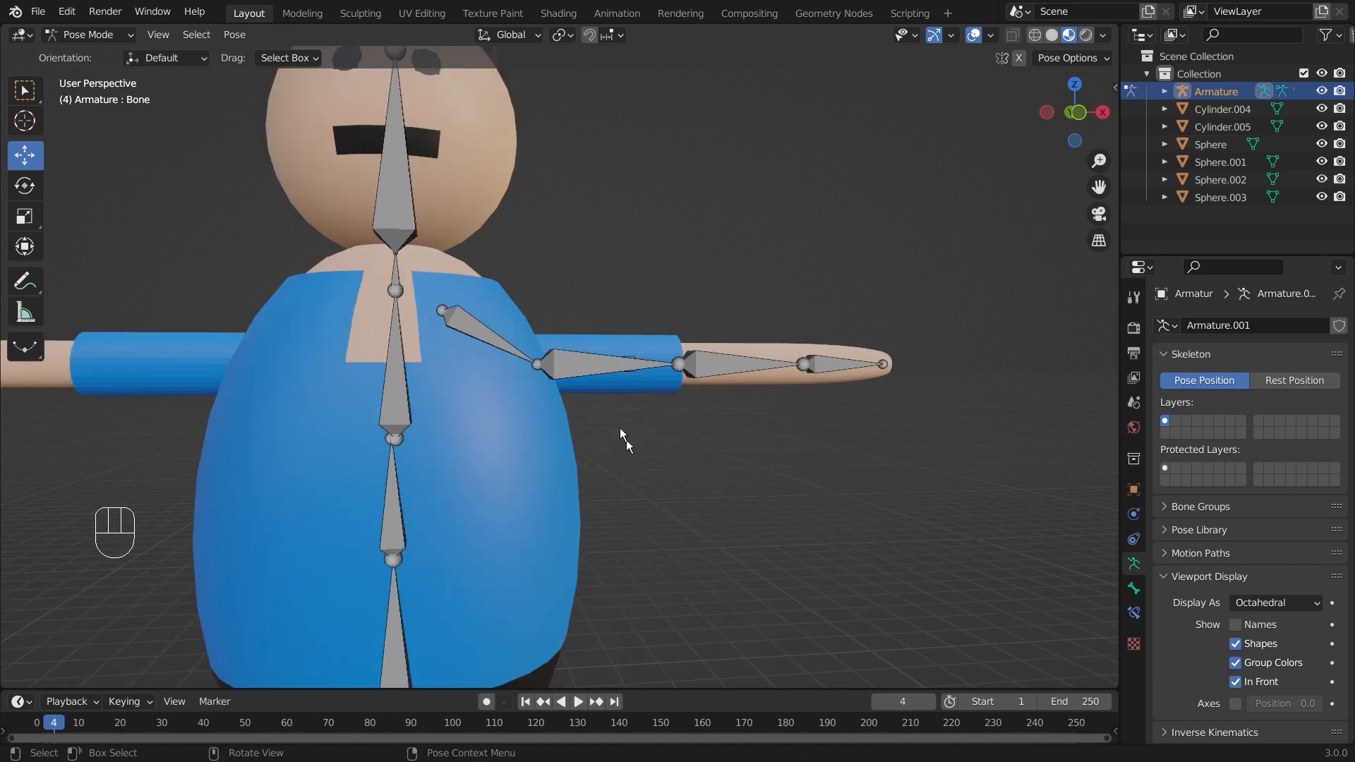
pyautogui.click(395, 356)
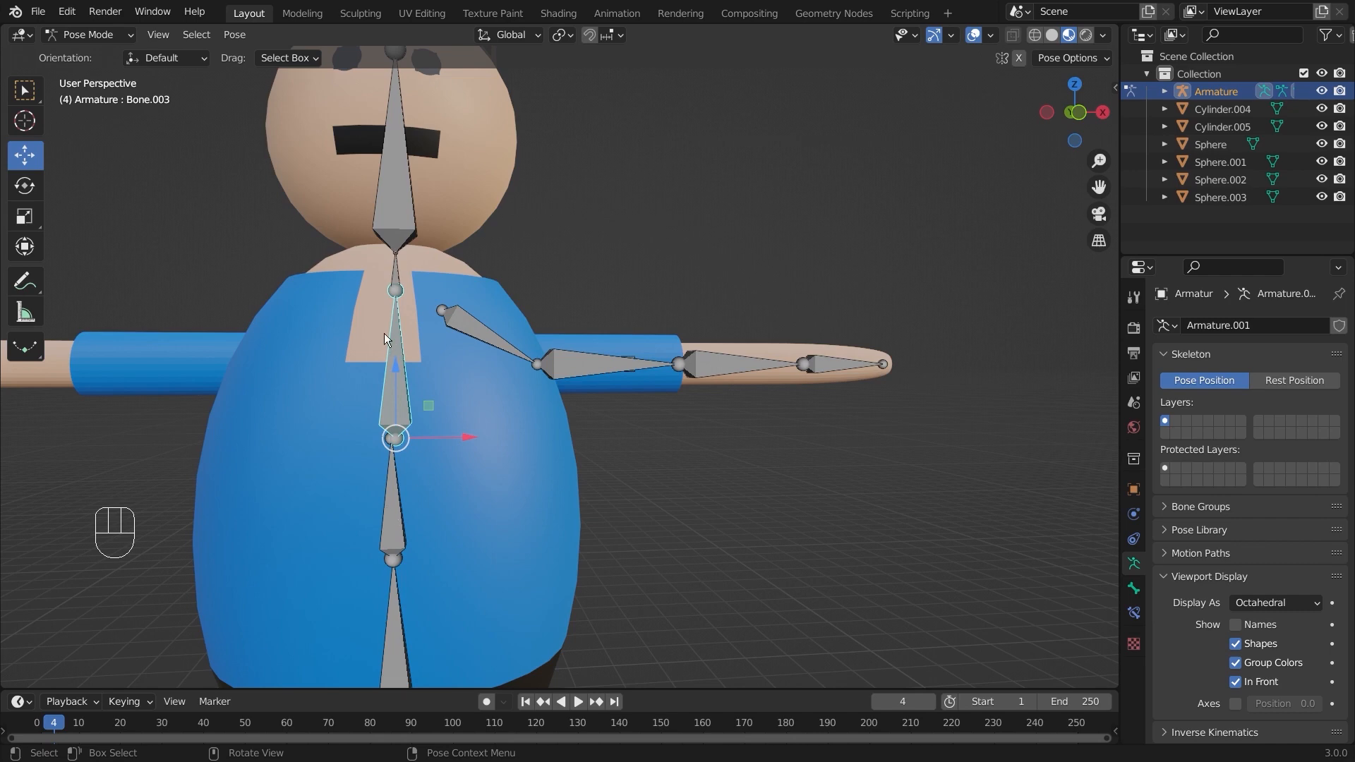
pyautogui.keyDown('shift'); pyautogui.click(396, 520); pyautogui.keyUp('shift')
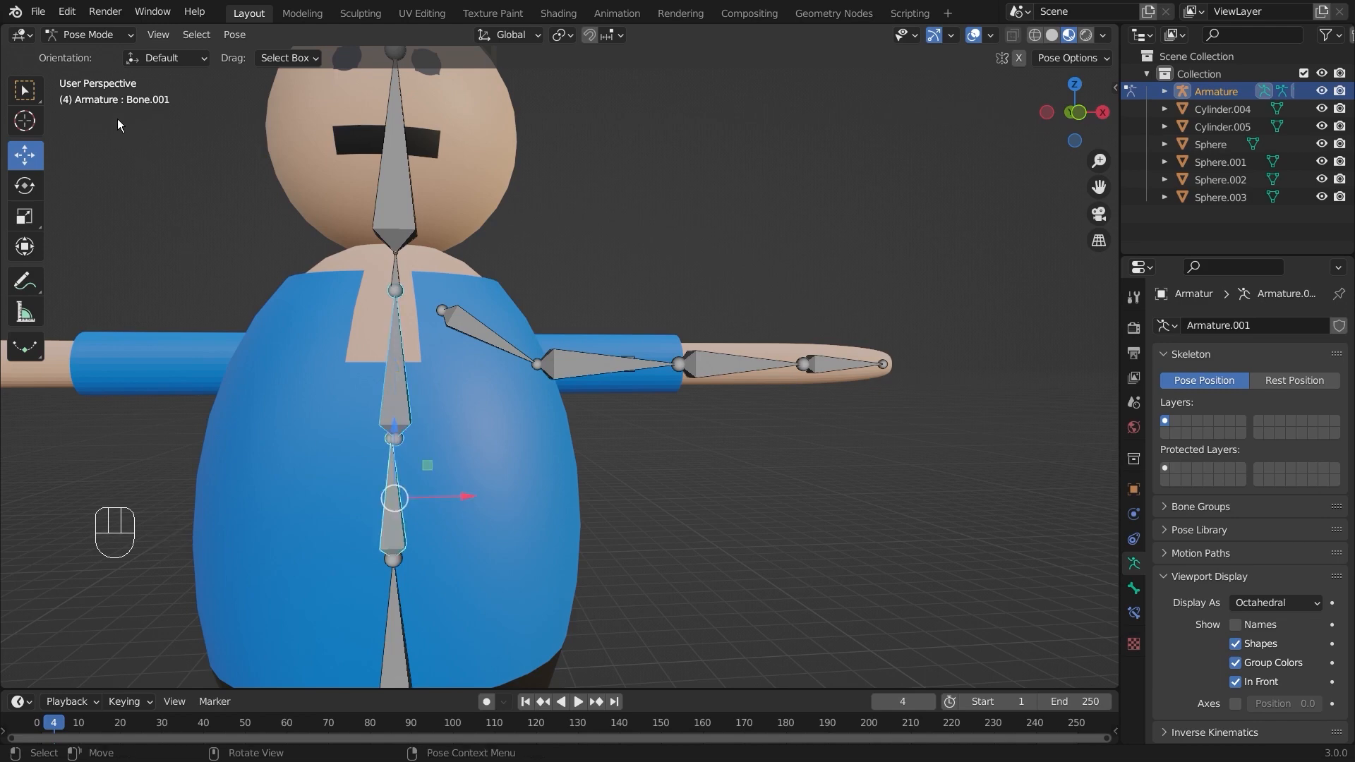
pyautogui.click(88, 35)
pyautogui.click(84, 74)
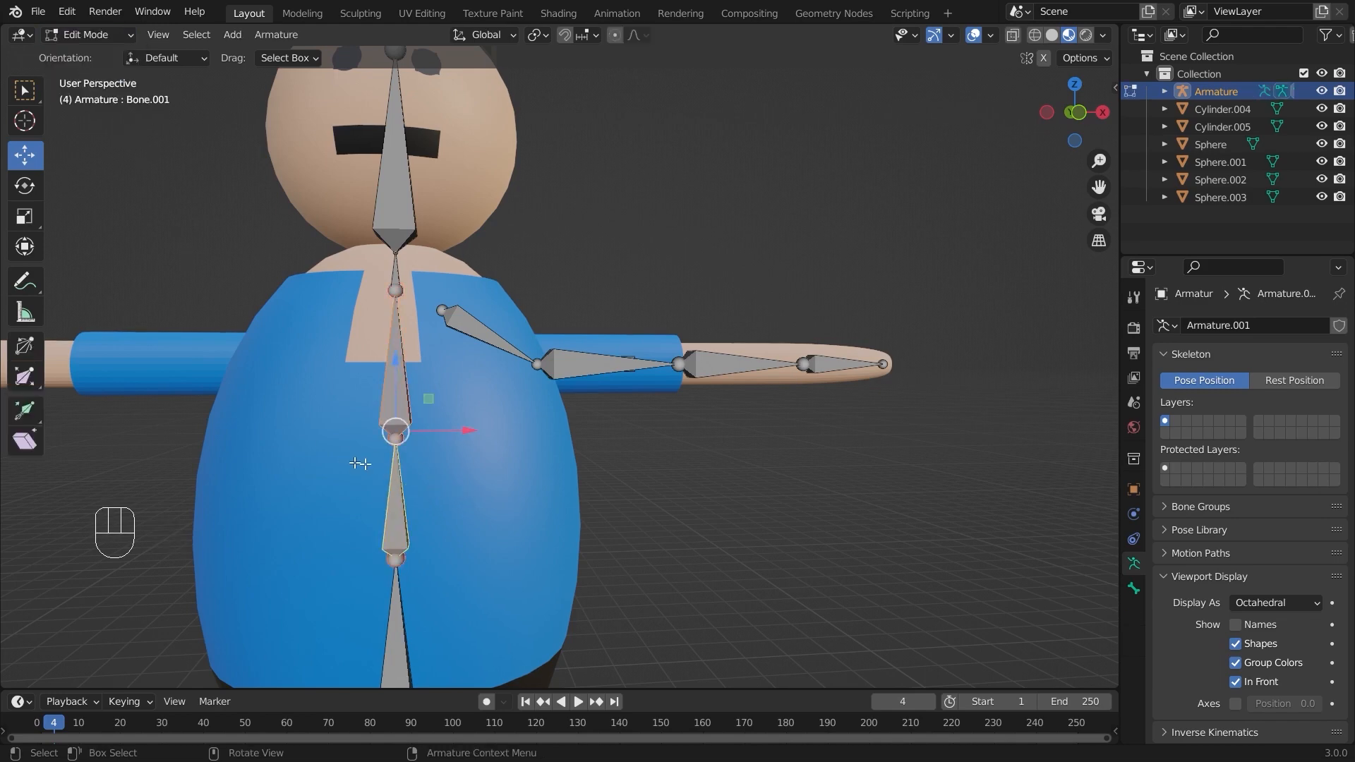
pyautogui.scroll(-3, 357, 463)
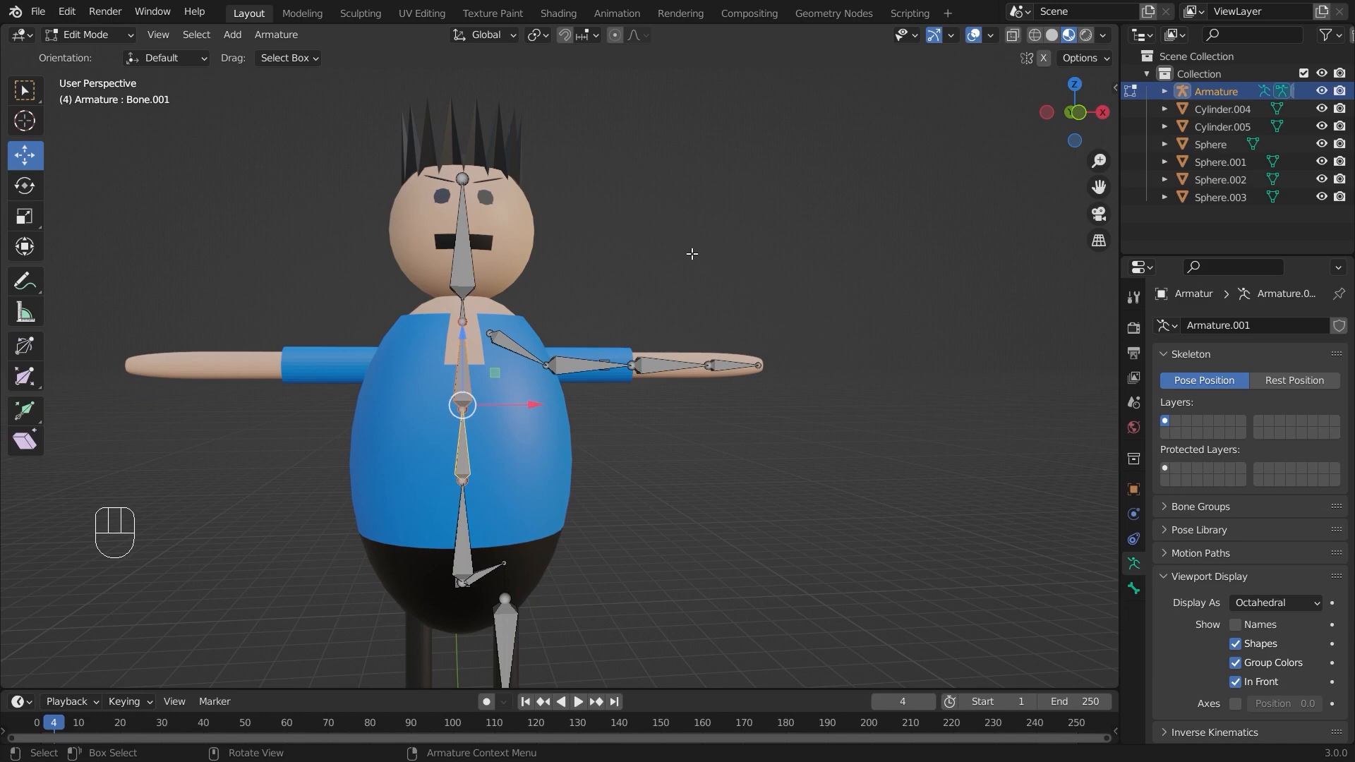
pyautogui.hotkey('ctrl', 'p')
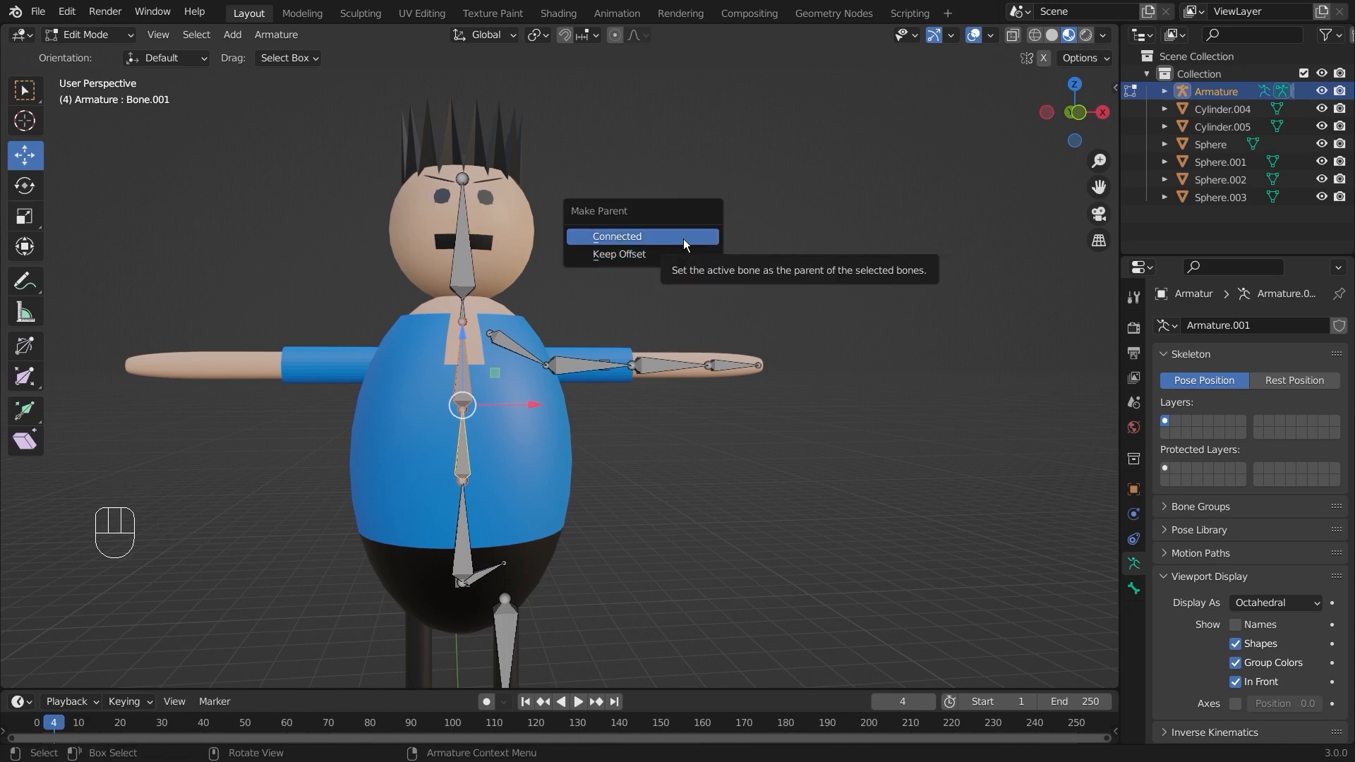
pyautogui.click(683, 239)
# Switch the armature back to Pose Mode and deselect all bones
pyautogui.scroll(3, 508, 445)
pyautogui.click(89, 34)
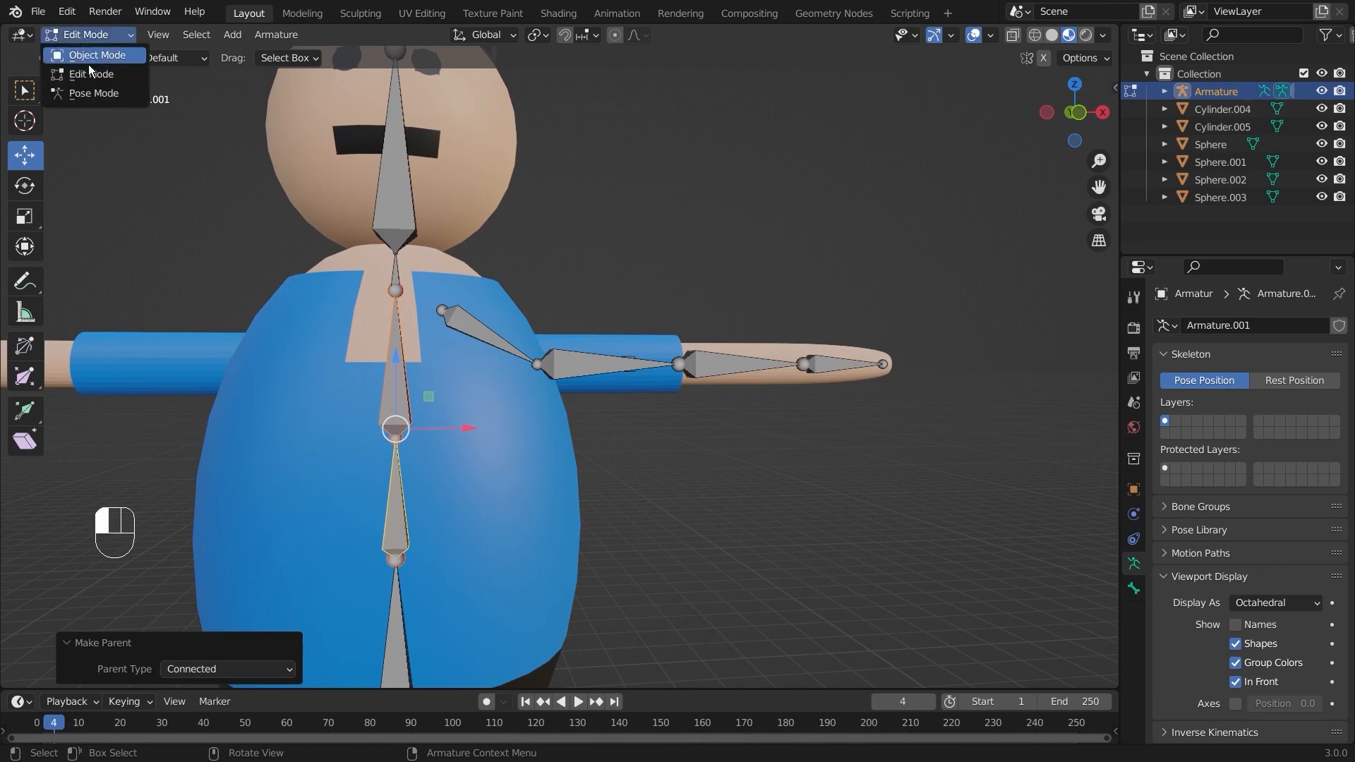
pyautogui.click(93, 93)
pyautogui.click(706, 548)
pyautogui.scroll(-3, 663, 540)
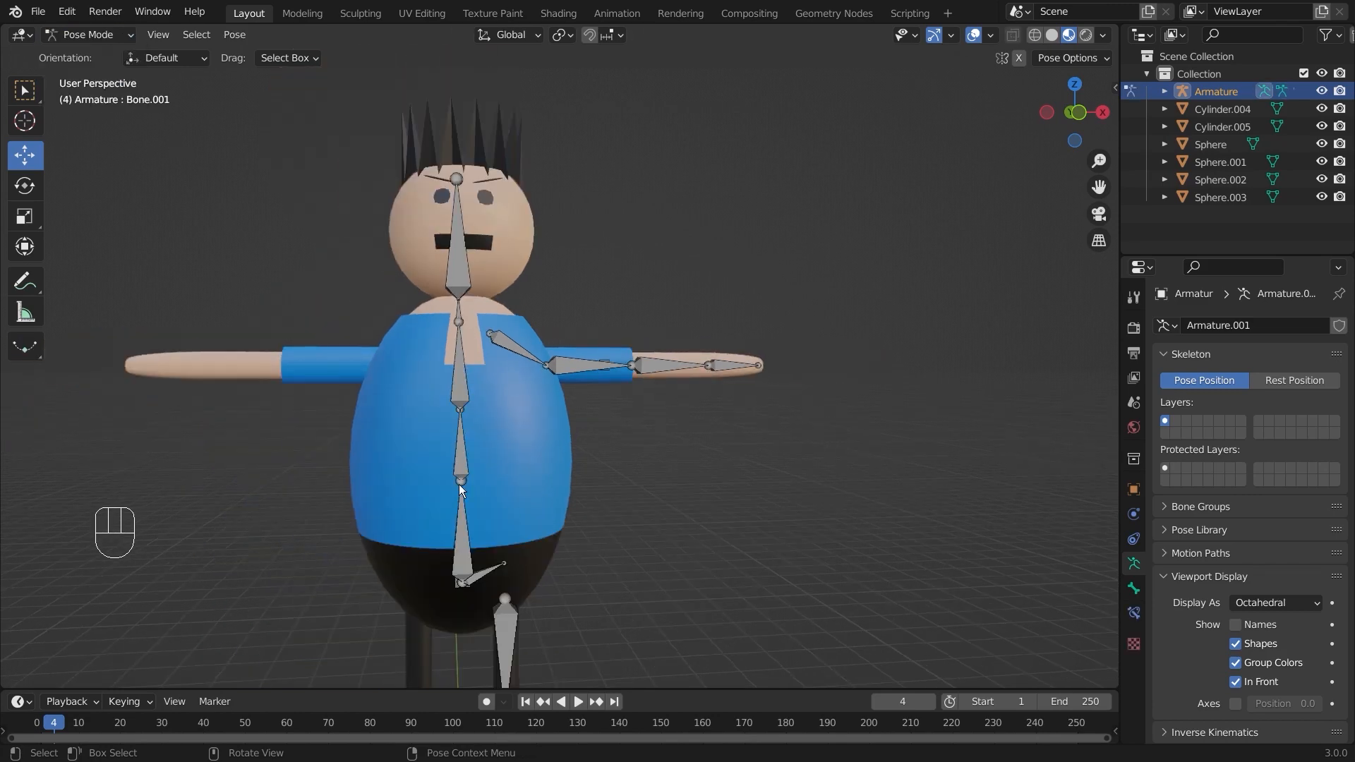
# Test-rotate the lowest spine bone in the view plane with the reconnected spine chain, and undo the rotation
pyautogui.click(468, 538)
pyautogui.press('r')
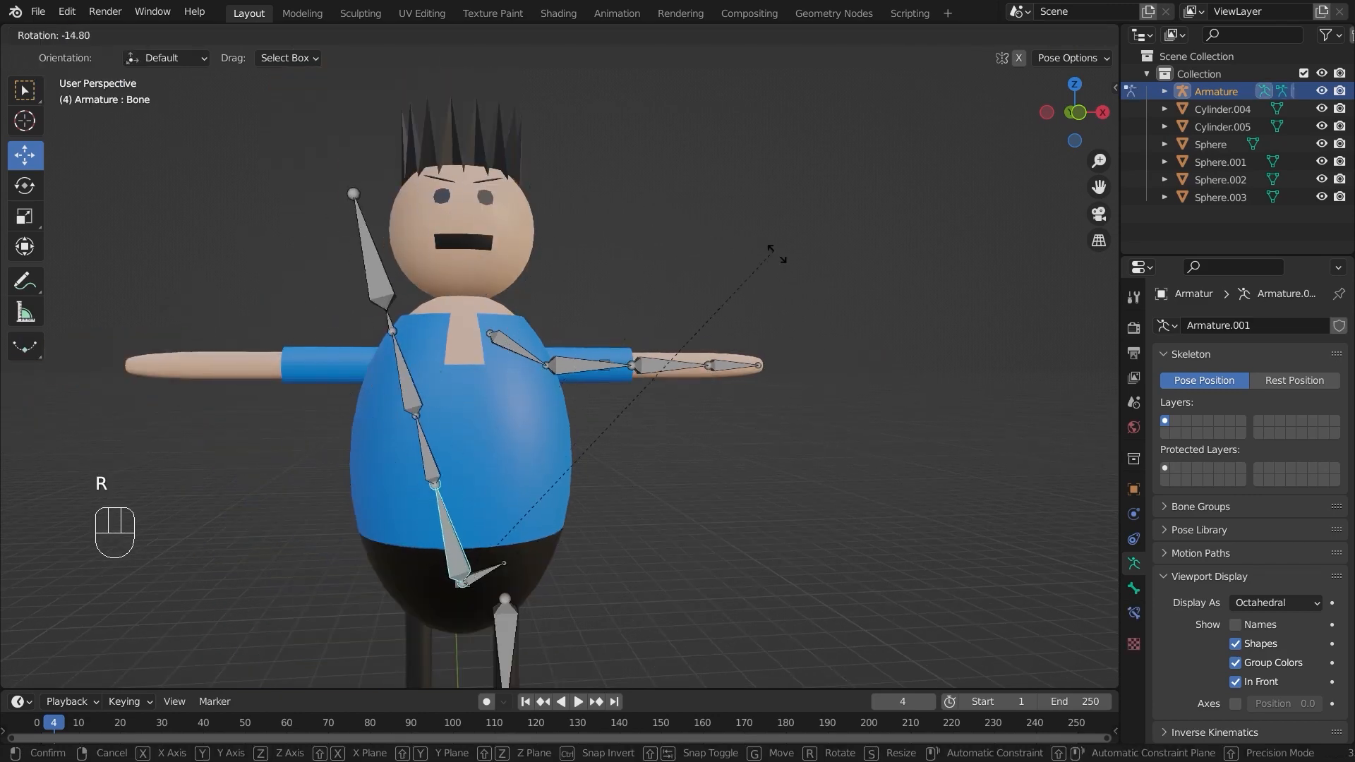
pyautogui.click(455, 532)
pyautogui.hotkey('ctrl', 'z')
pyautogui.hotkey('ctrl', 'z')
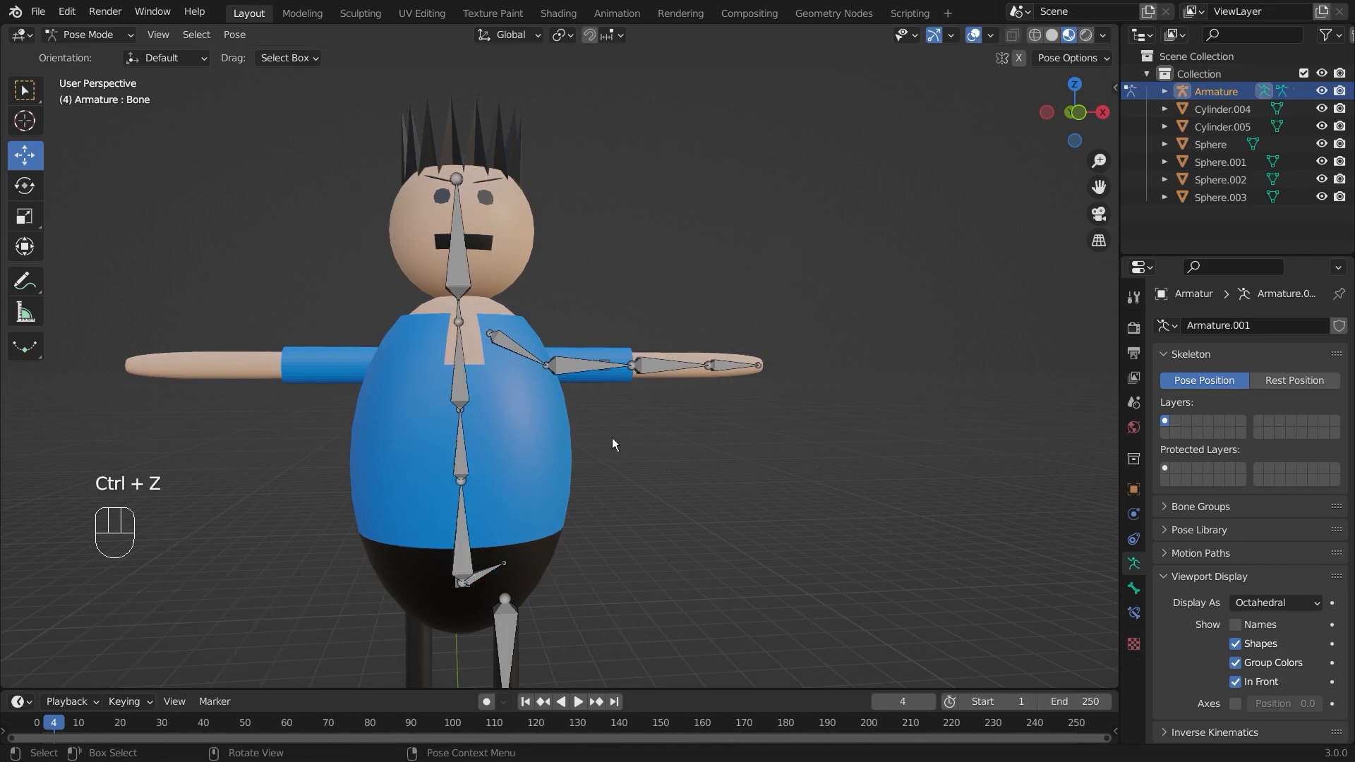
# Test-rotate the shoulder bone by about -14.9° in the view plane, and undo the rotation
pyautogui.click(502, 344)
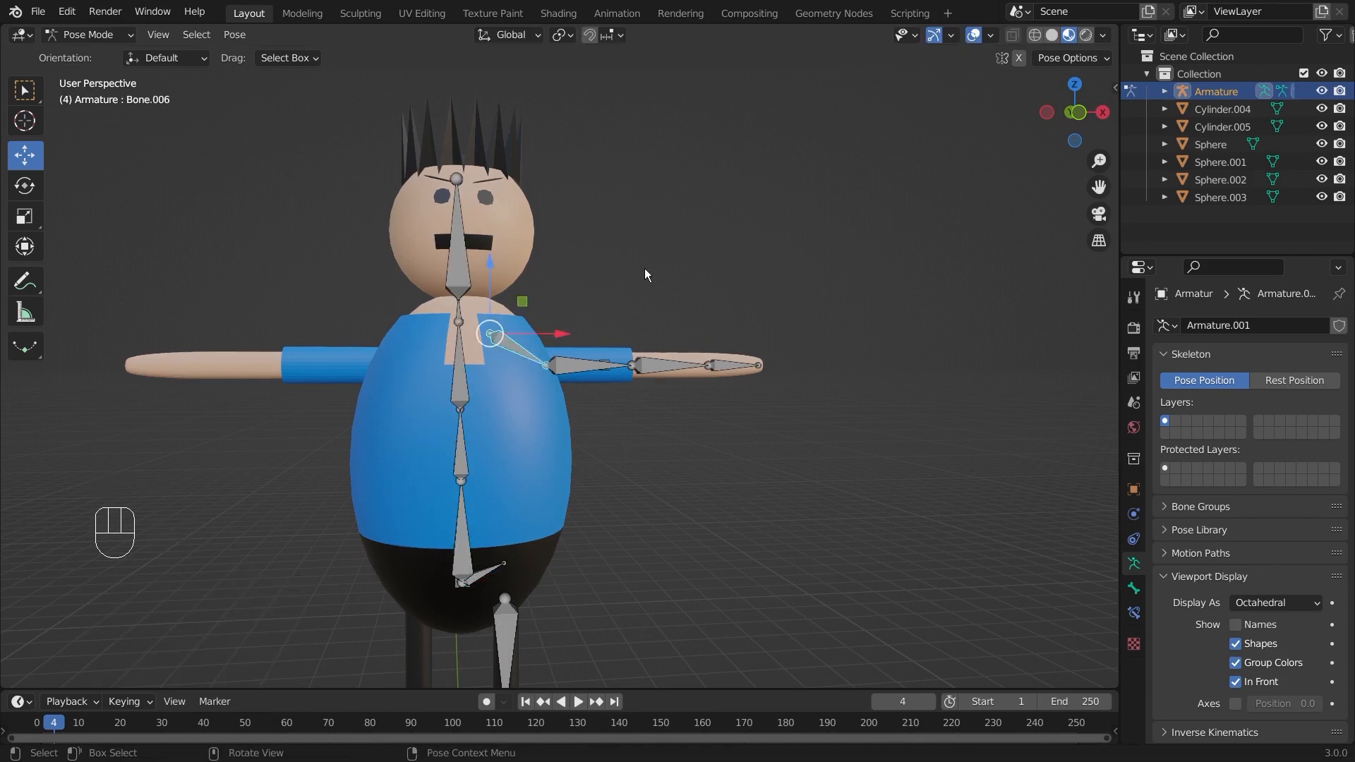
pyautogui.press('r')
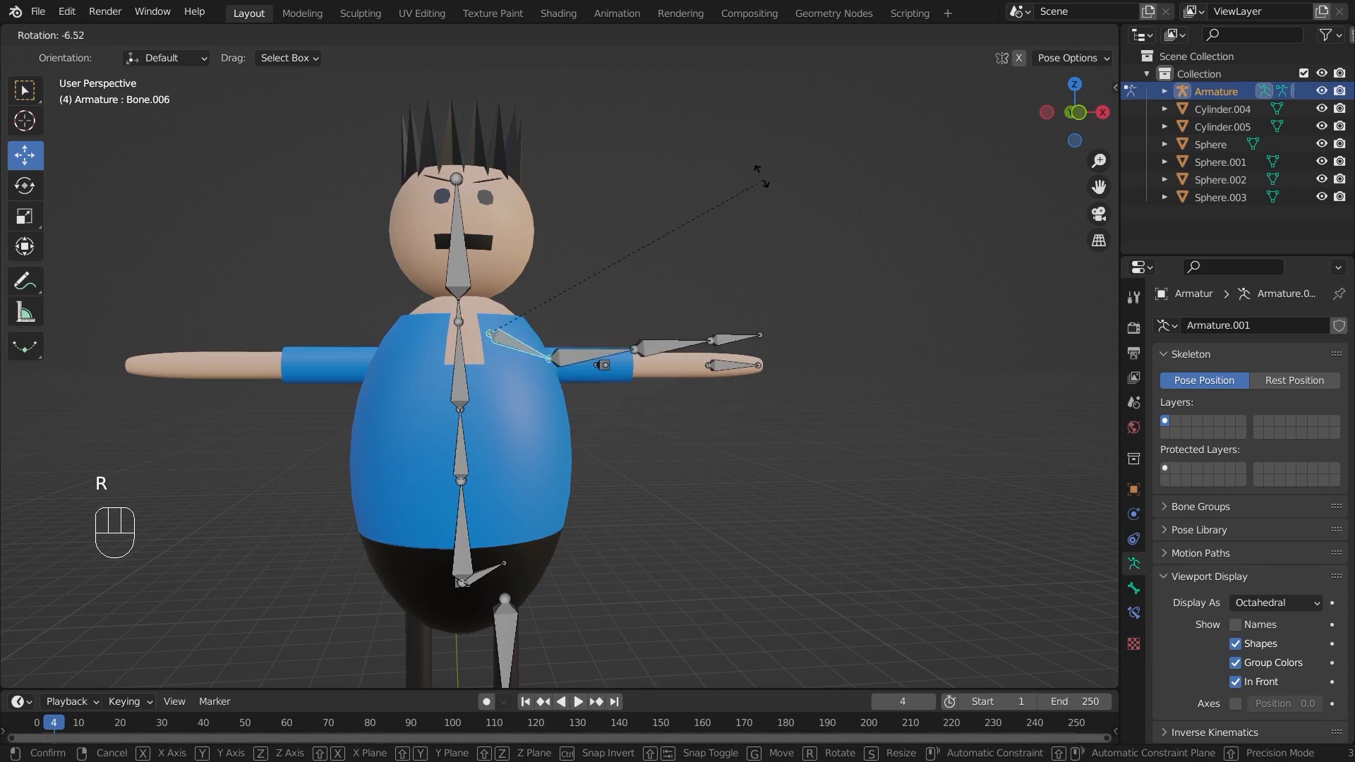
pyautogui.click(754, 130)
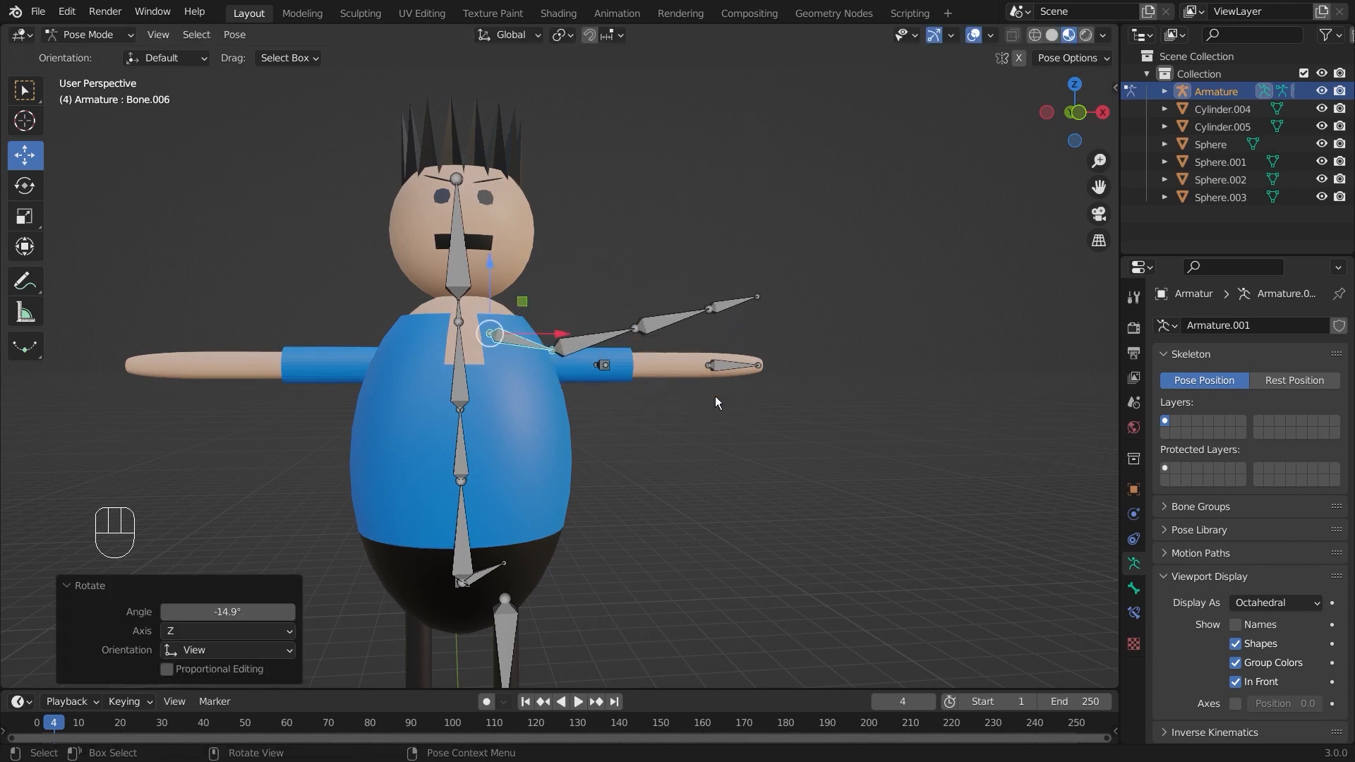
pyautogui.hotkey('ctrl', 'z')
# Test-rotate the short hip bone by about -8.86° in the view plane, and undo the rotation
pyautogui.scroll(-5, 715, 397)
pyautogui.moveTo(705, 445); pyautogui.dragTo(612, 392, button='middle')
pyautogui.scroll(2, 626, 518)
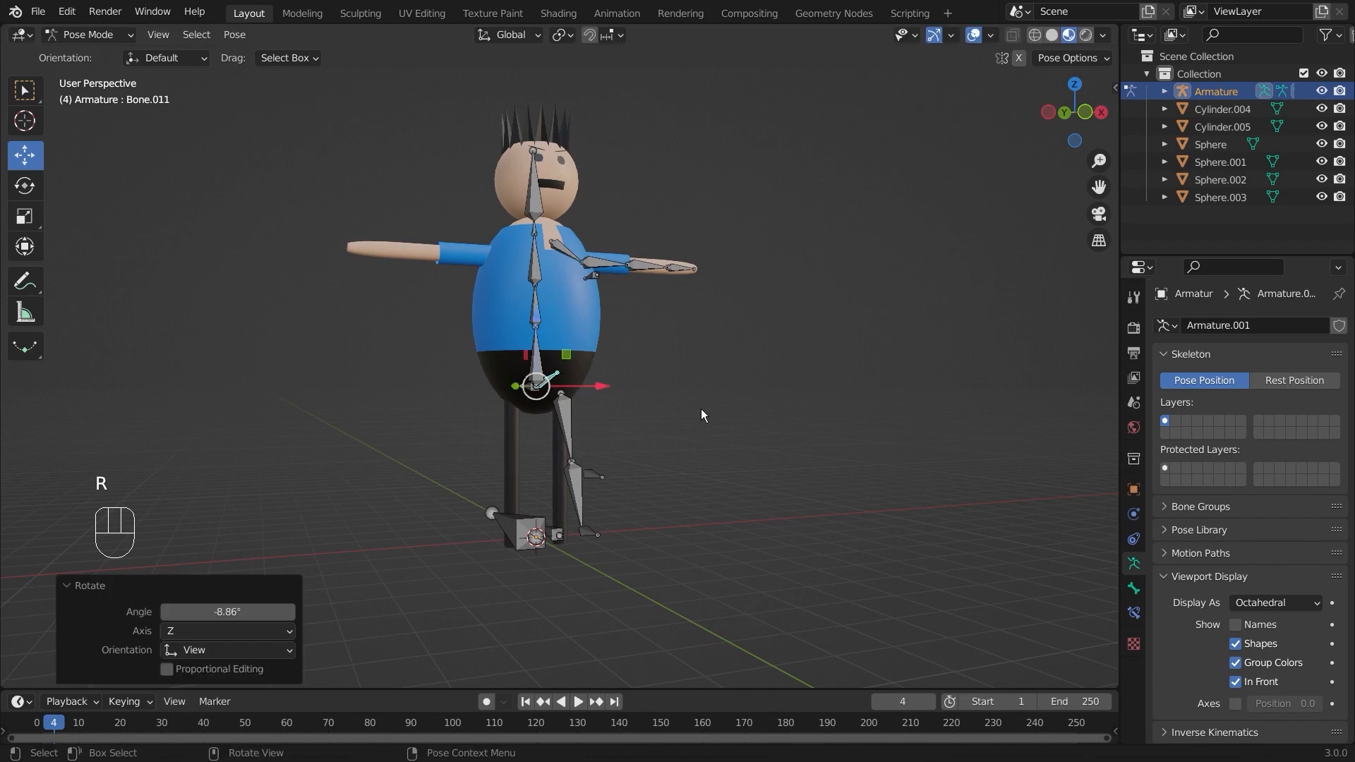
pyautogui.hotkey('ctrl', 'z')
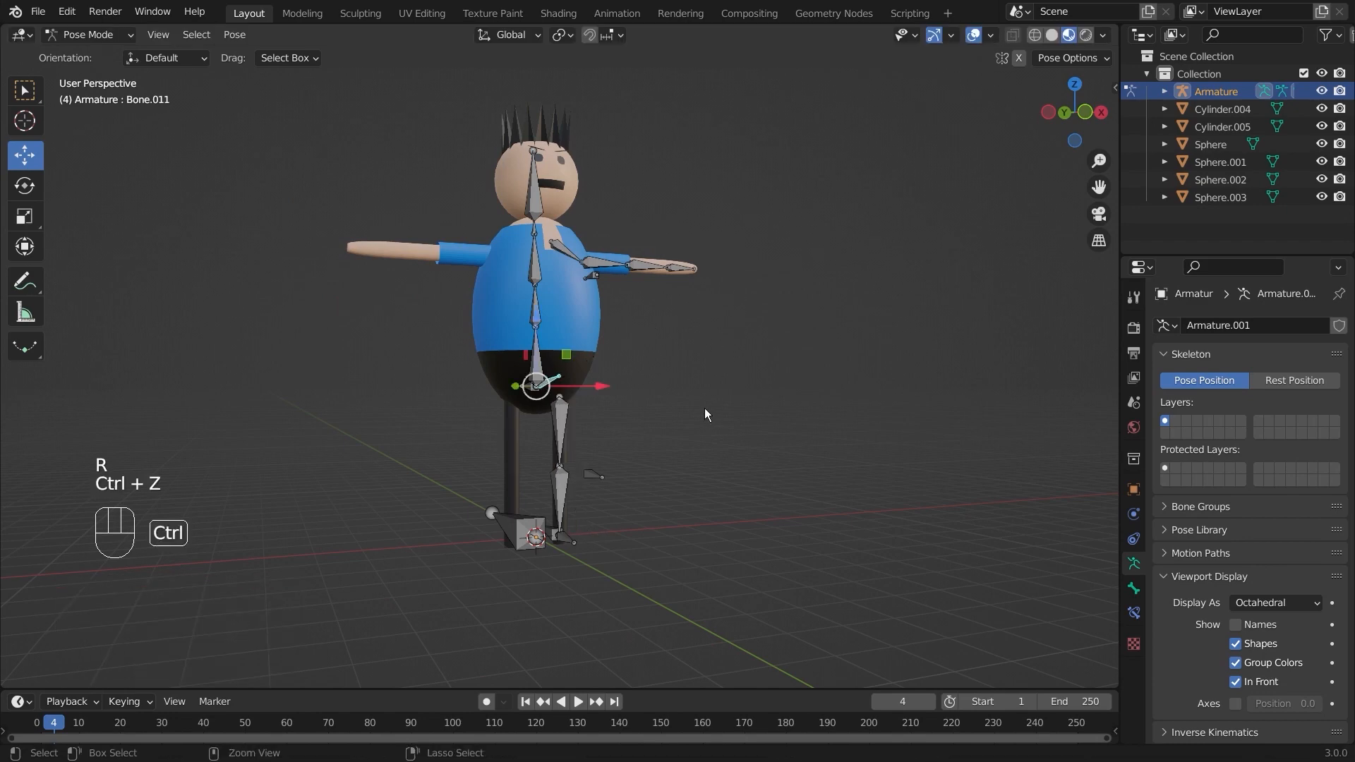
# Test-rotate the lowest spine bone by about 6.24° in the view plane, and undo the rotation
pyautogui.scroll(3, 705, 422)
pyautogui.moveTo(705, 422); pyautogui.dragTo(668, 434, button='middle')
pyautogui.click(485, 373)
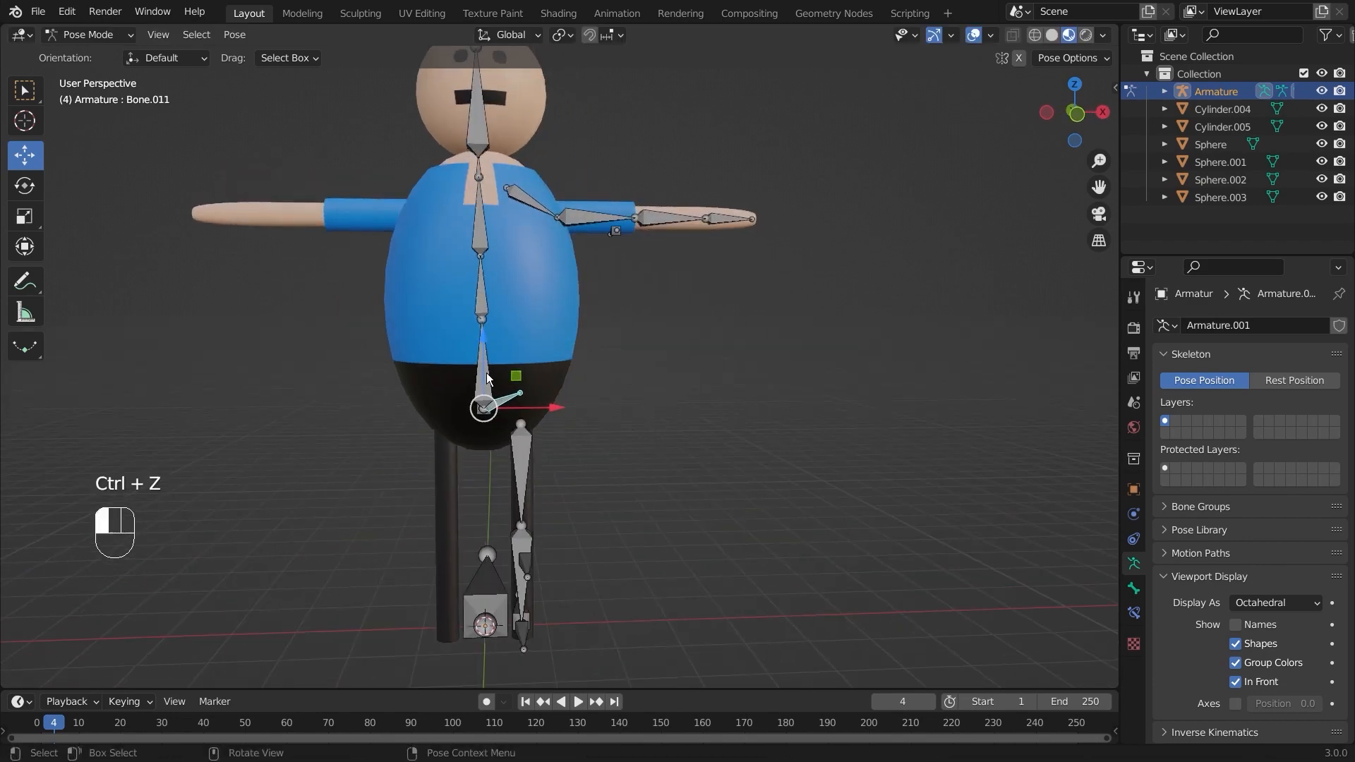
pyautogui.press('r')
pyautogui.click(689, 321)
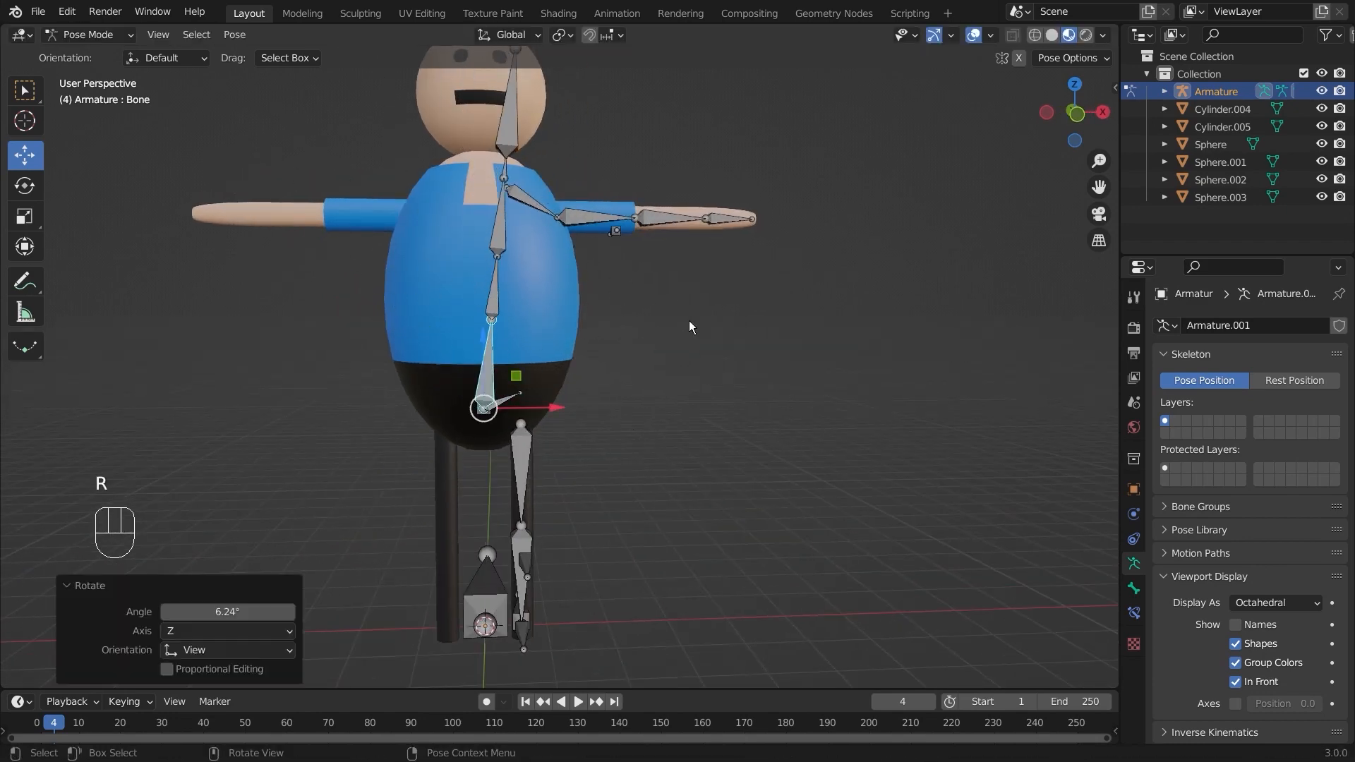
pyautogui.hotkey('ctrl', 'z')
# Try rotating the shoulder bone once more in the view plane, and undo the rotation
pyautogui.click(533, 204)
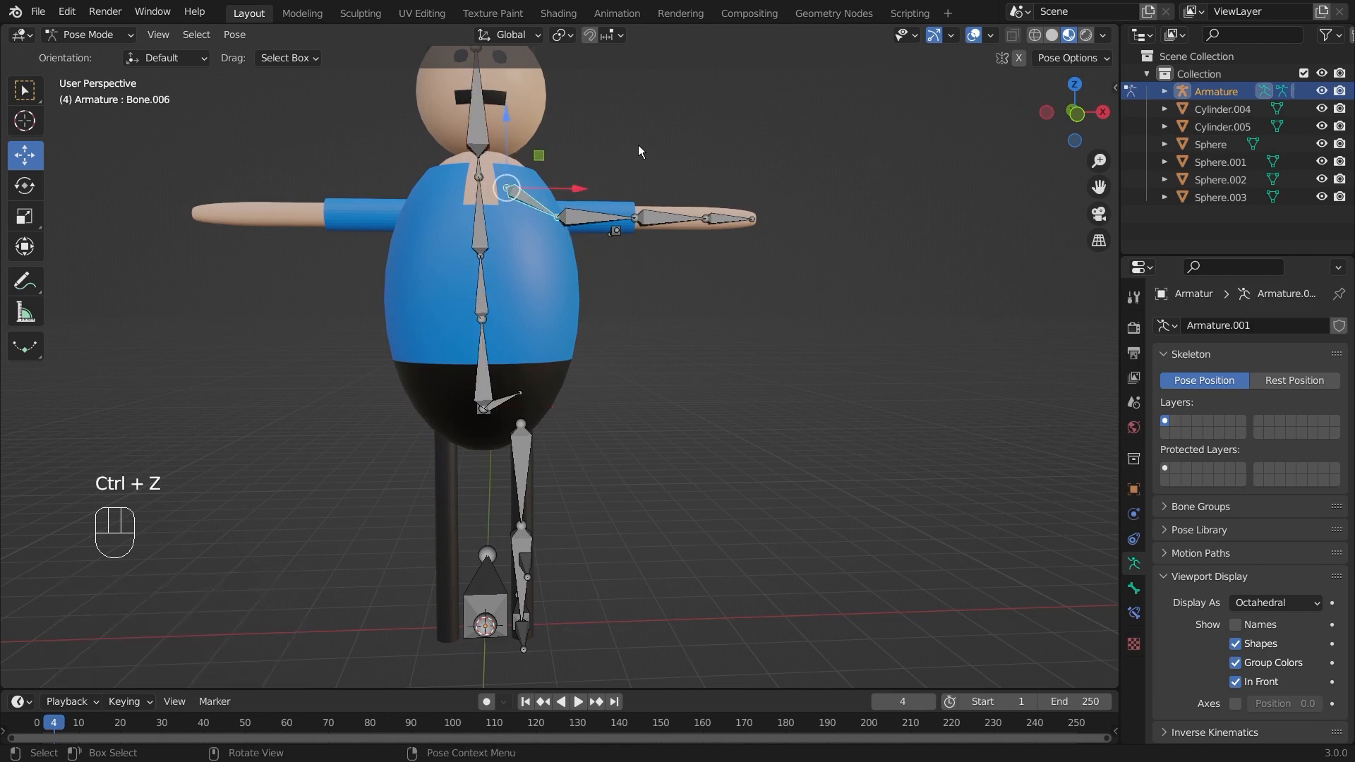
pyautogui.press('r')
pyautogui.click(618, 386)
pyautogui.hotkey('ctrl', 'z')
# Test-rotate the upper leg bone by about -16° in the view plane, and undo the rotation
pyautogui.click(514, 453)
pyautogui.press('r')
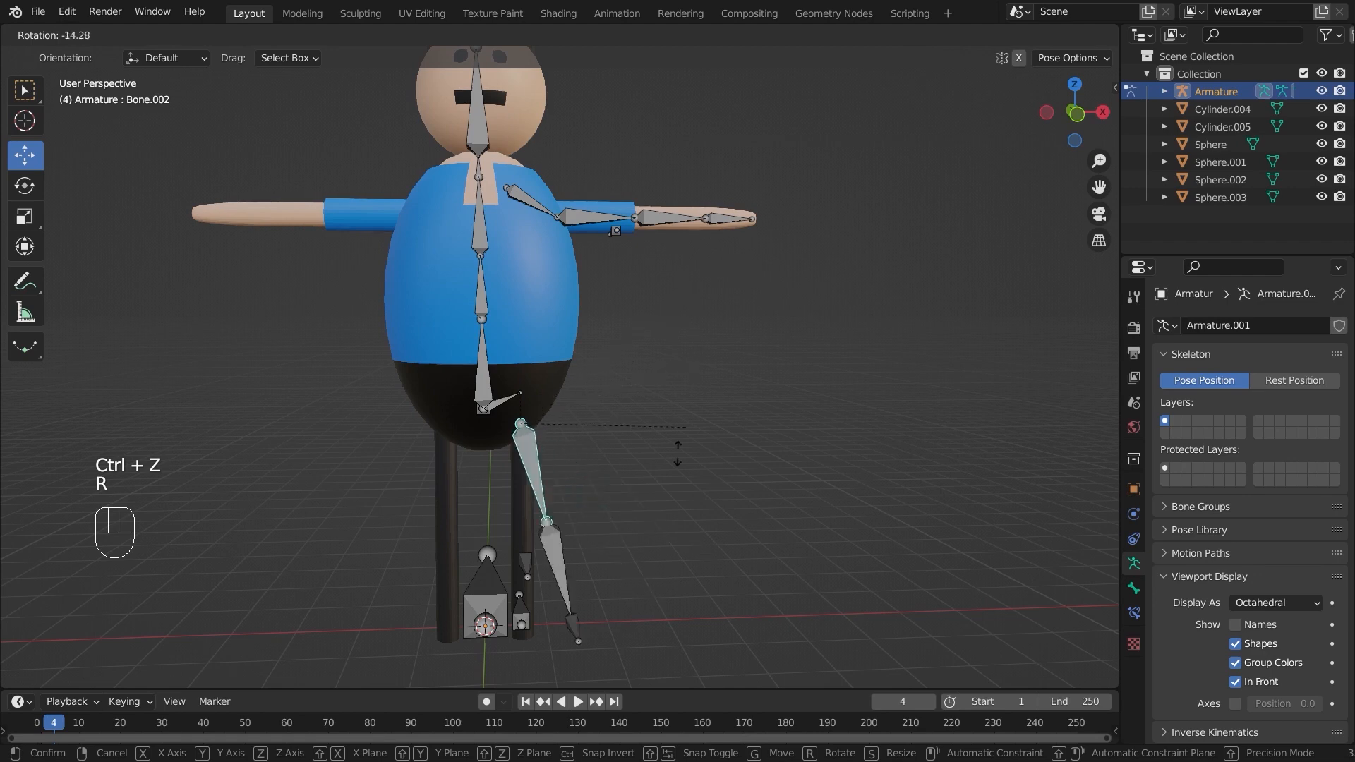
pyautogui.click(681, 458)
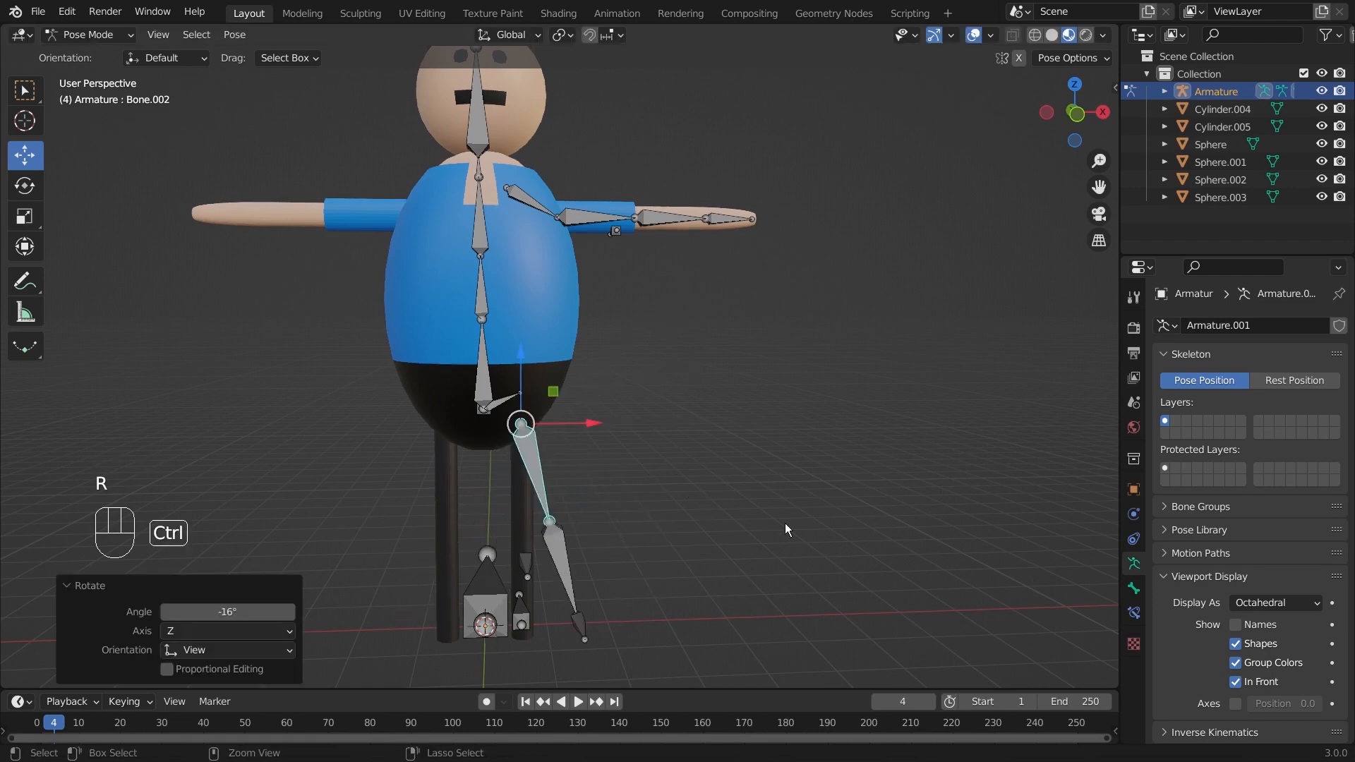
pyautogui.hotkey('ctrl', 'z')
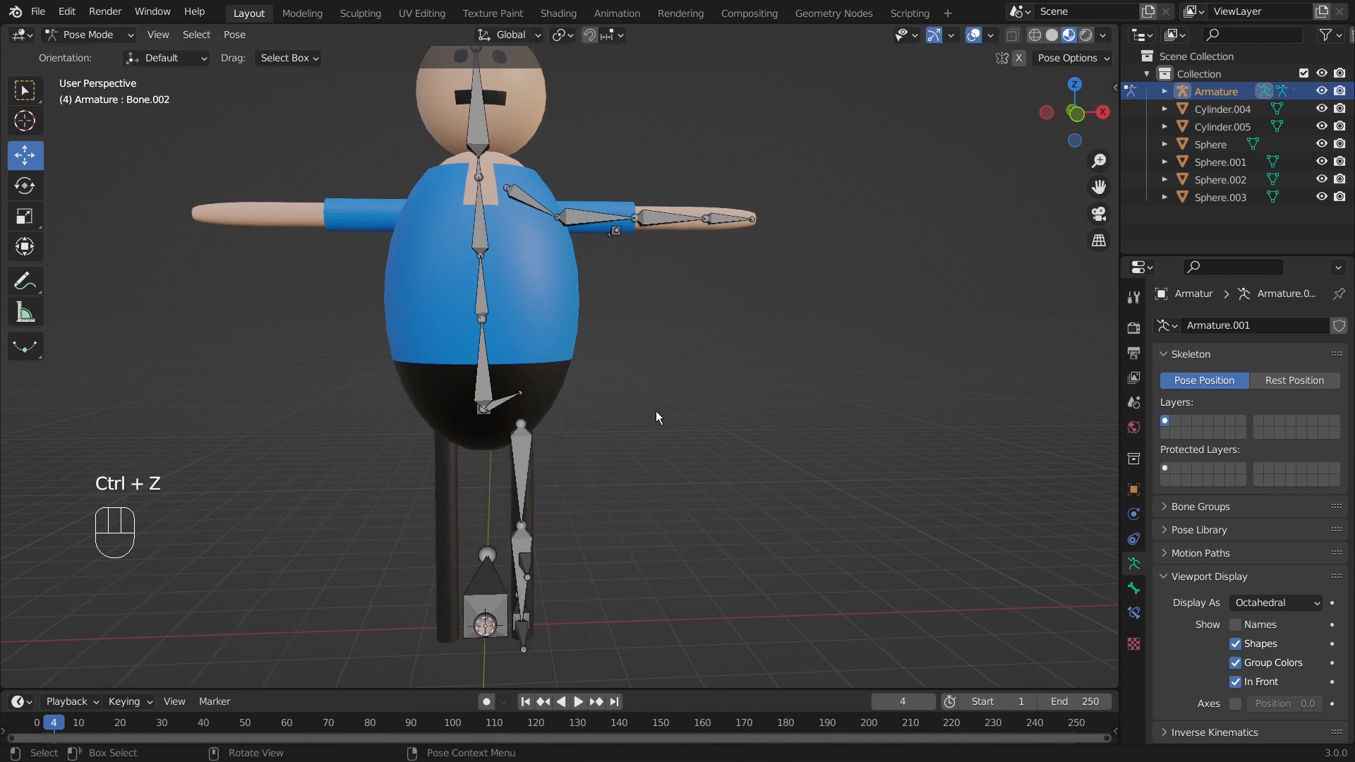
# Select the Hand.pole bone behind the character's arm and open its bone properties
pyautogui.moveTo(655, 411); pyautogui.dragTo(621, 404, button='middle')
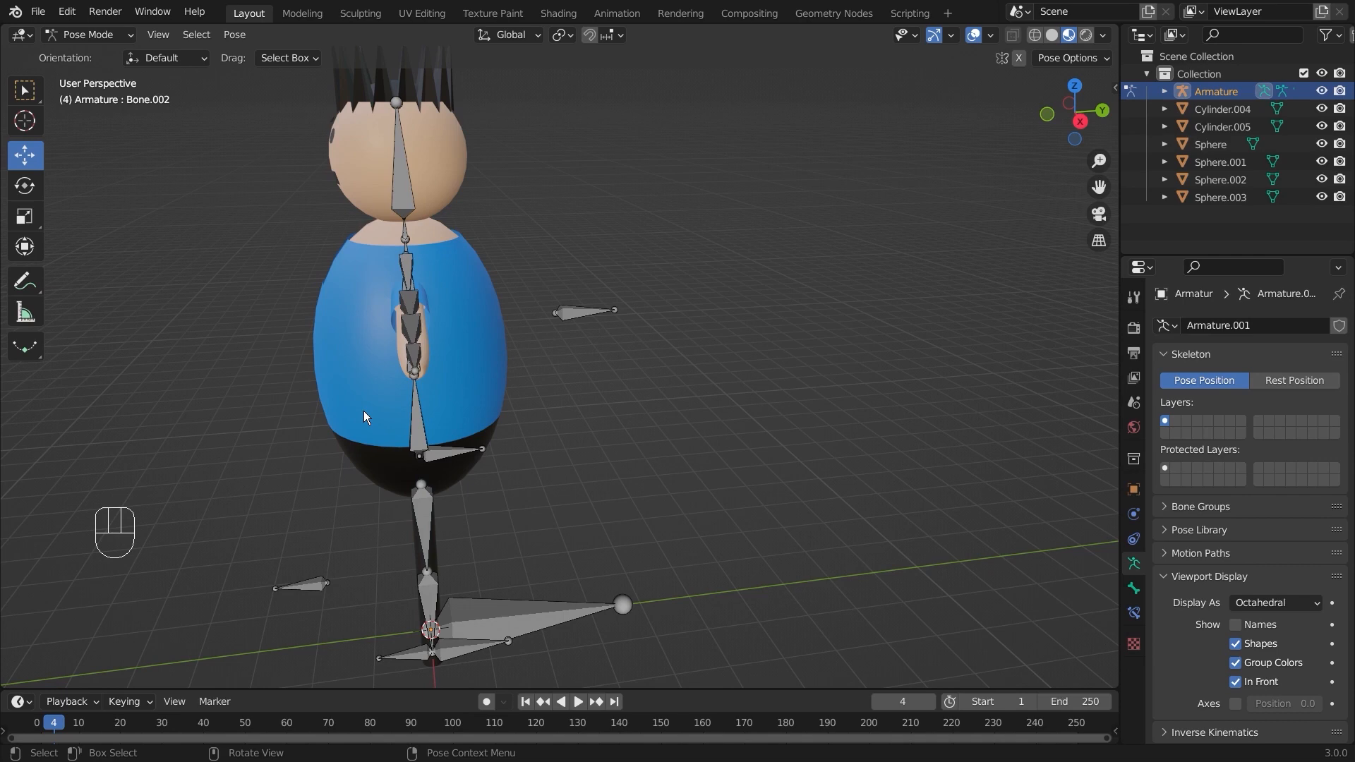
pyautogui.click(582, 323)
pyautogui.moveTo(522, 396)
pyautogui.mouseDown(button='middle')
pyautogui.moveTo(633, 411)
pyautogui.moveTo(546, 393)
pyautogui.mouseUp(button='middle')
pyautogui.click(682, 444)
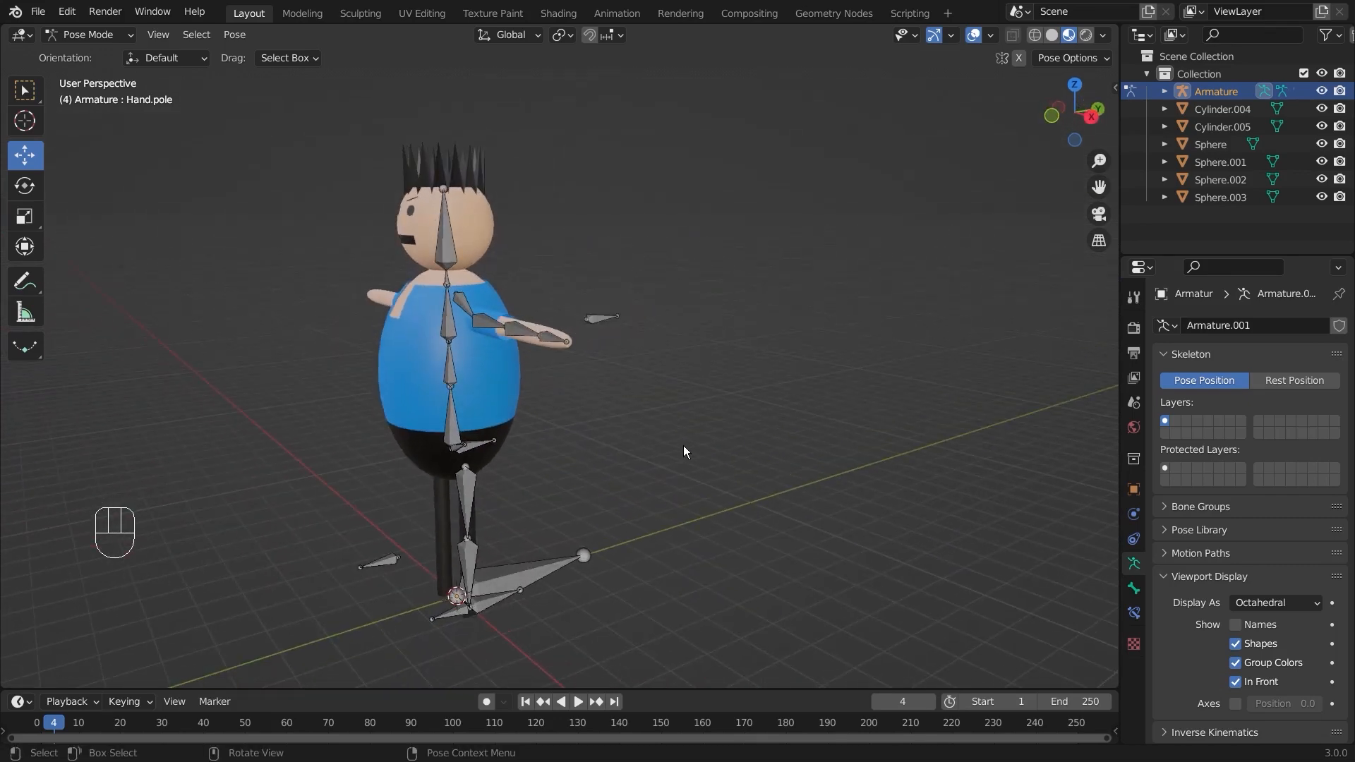
pyautogui.moveTo(683, 446); pyautogui.dragTo(590, 367, button='middle')
pyautogui.click(575, 320)
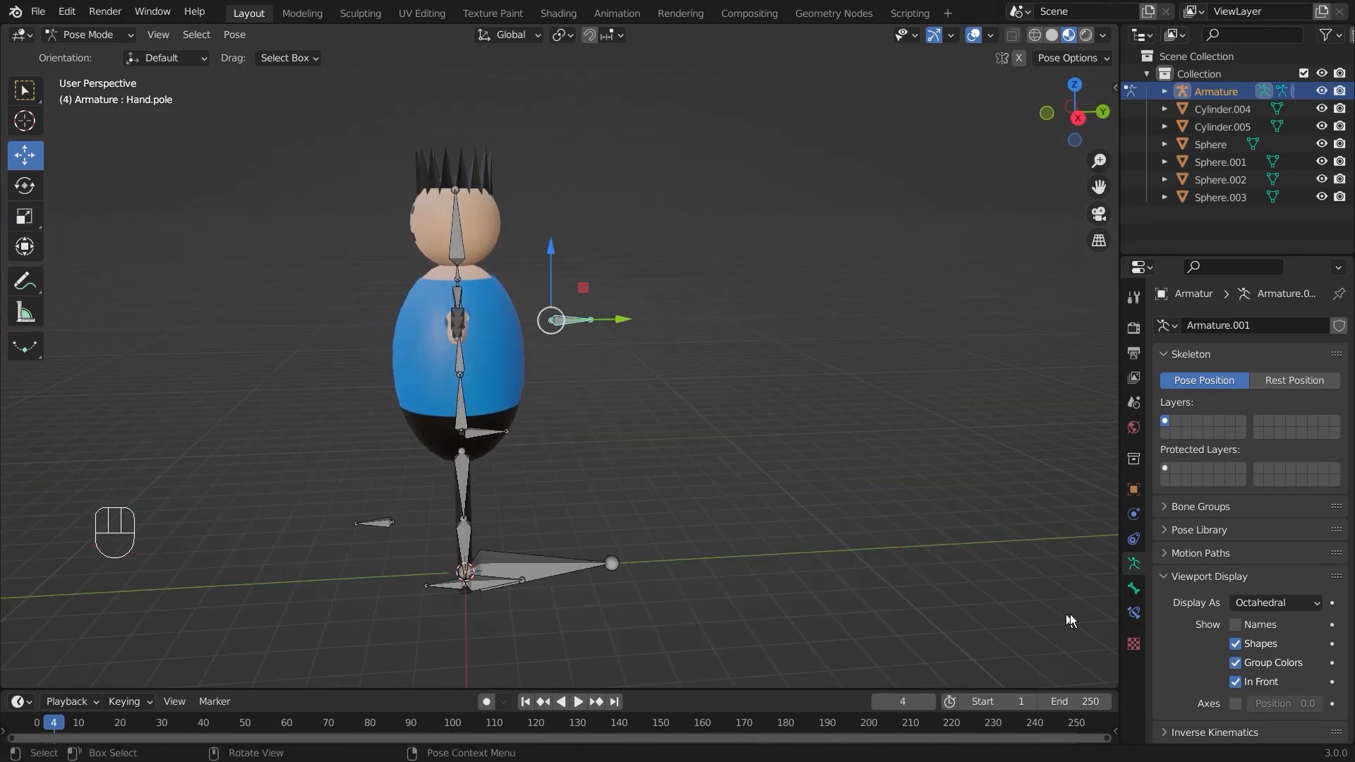
pyautogui.click(1133, 590)
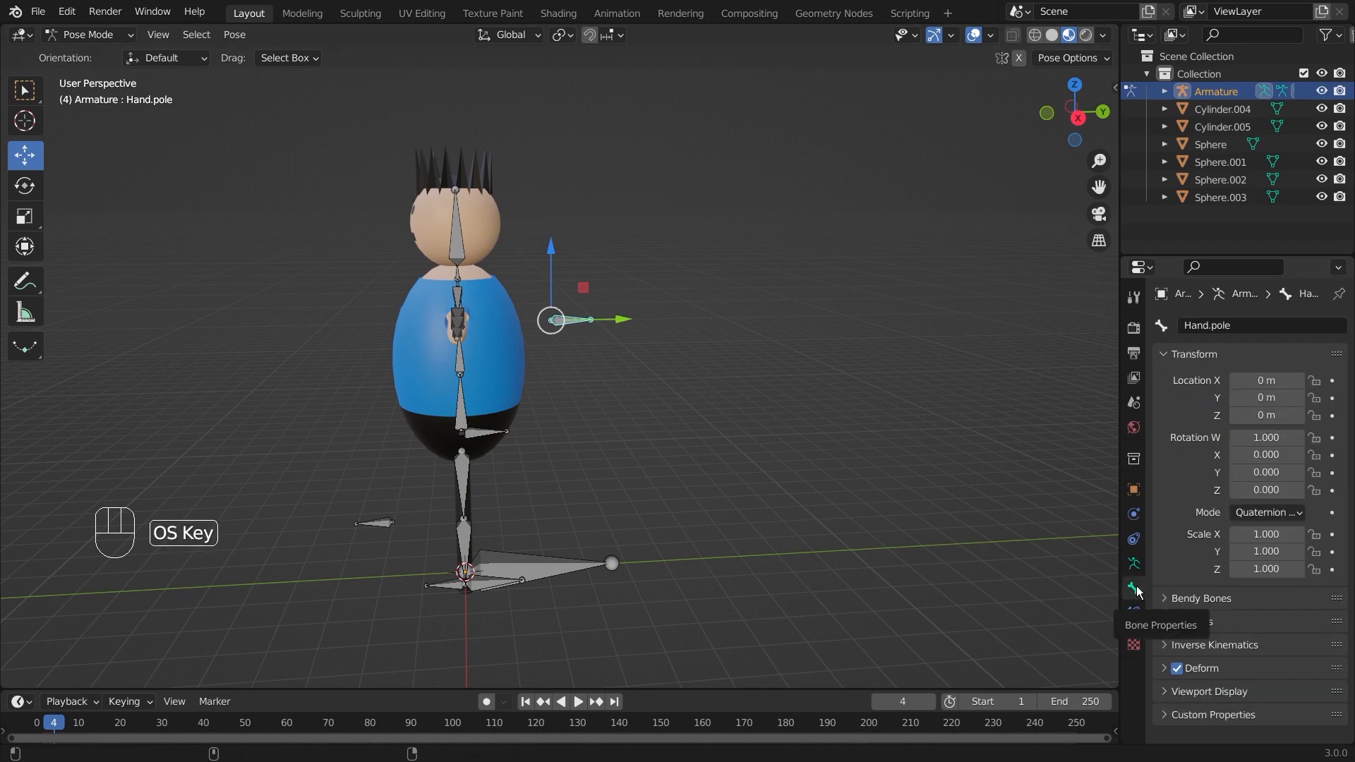
pyautogui.press('super+plus')
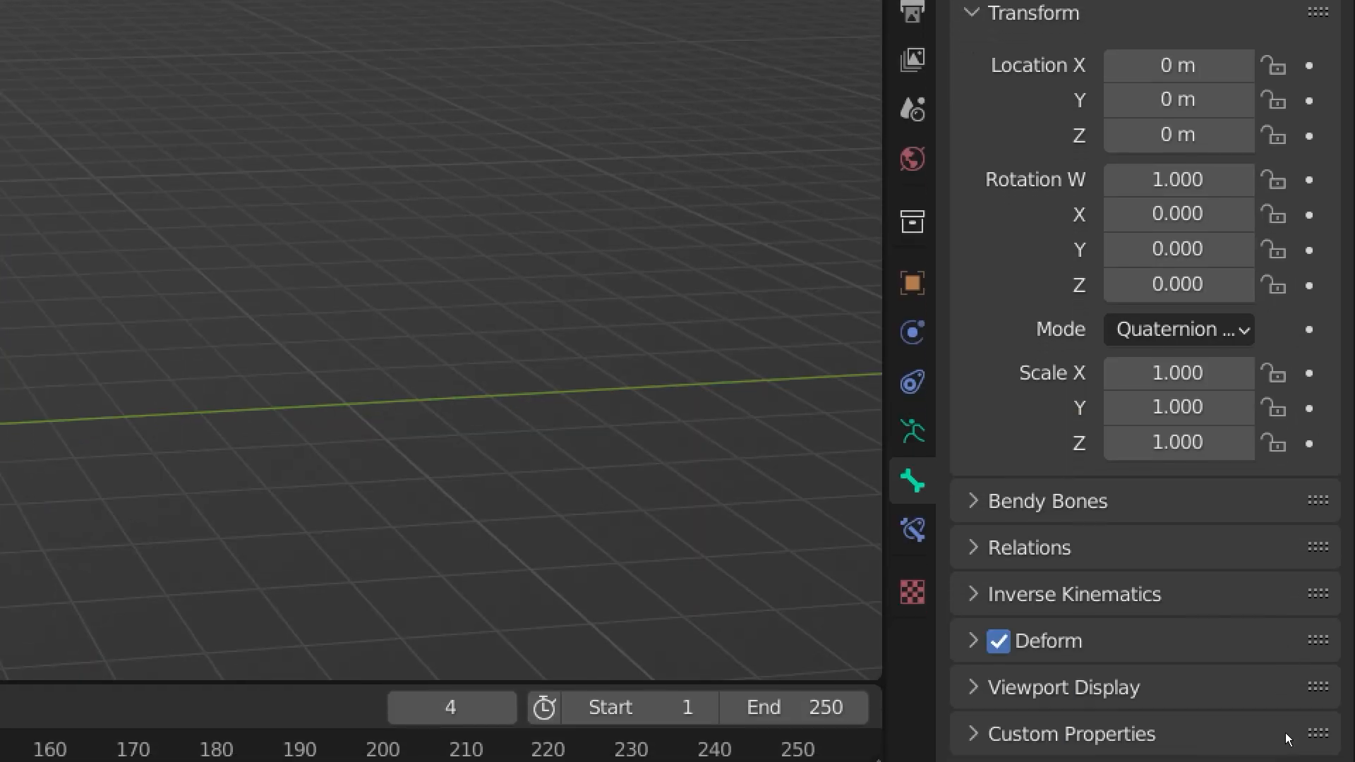
pyautogui.press('super+minus')
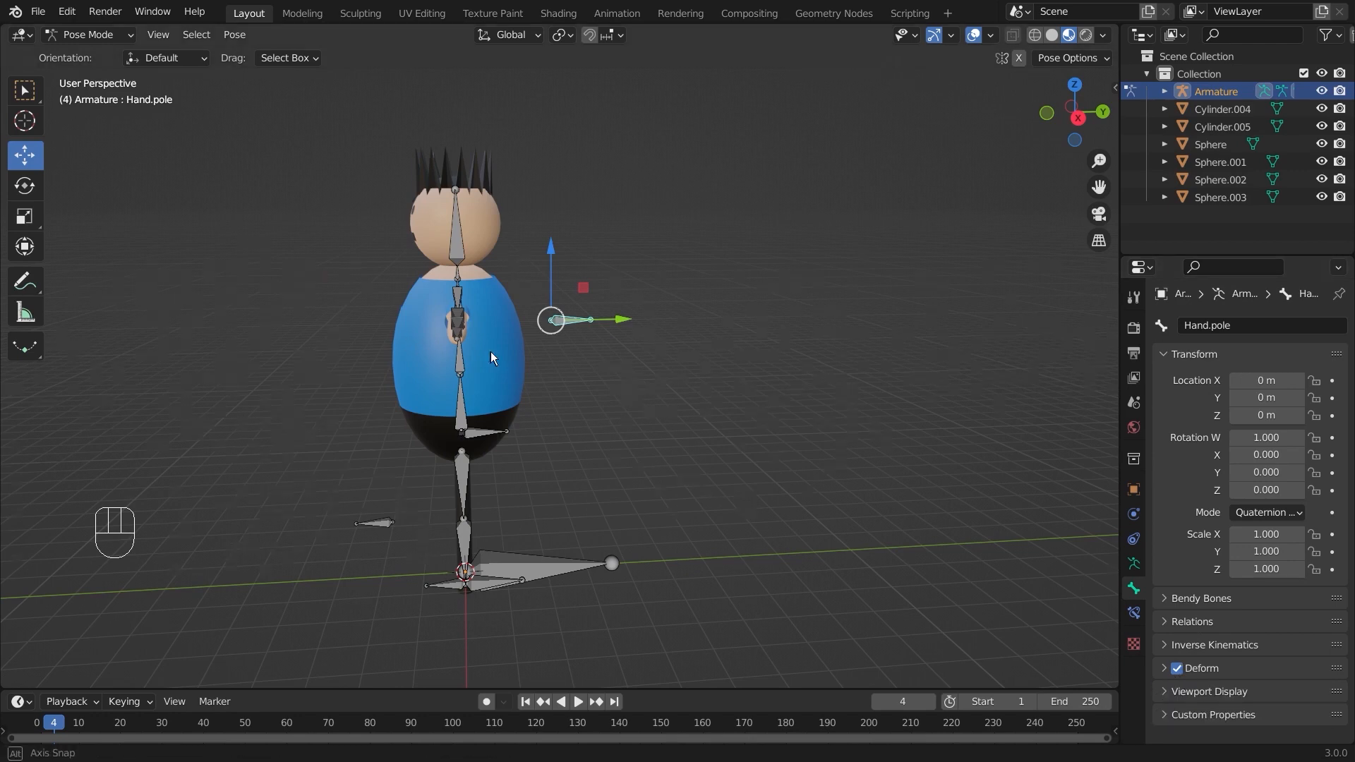
# Select the forearm bone to view its bone properties, and clear the selection
pyautogui.moveTo(492, 357); pyautogui.dragTo(602, 355, button='middle')
pyautogui.scroll(4, 612, 418)
pyautogui.click(571, 420)
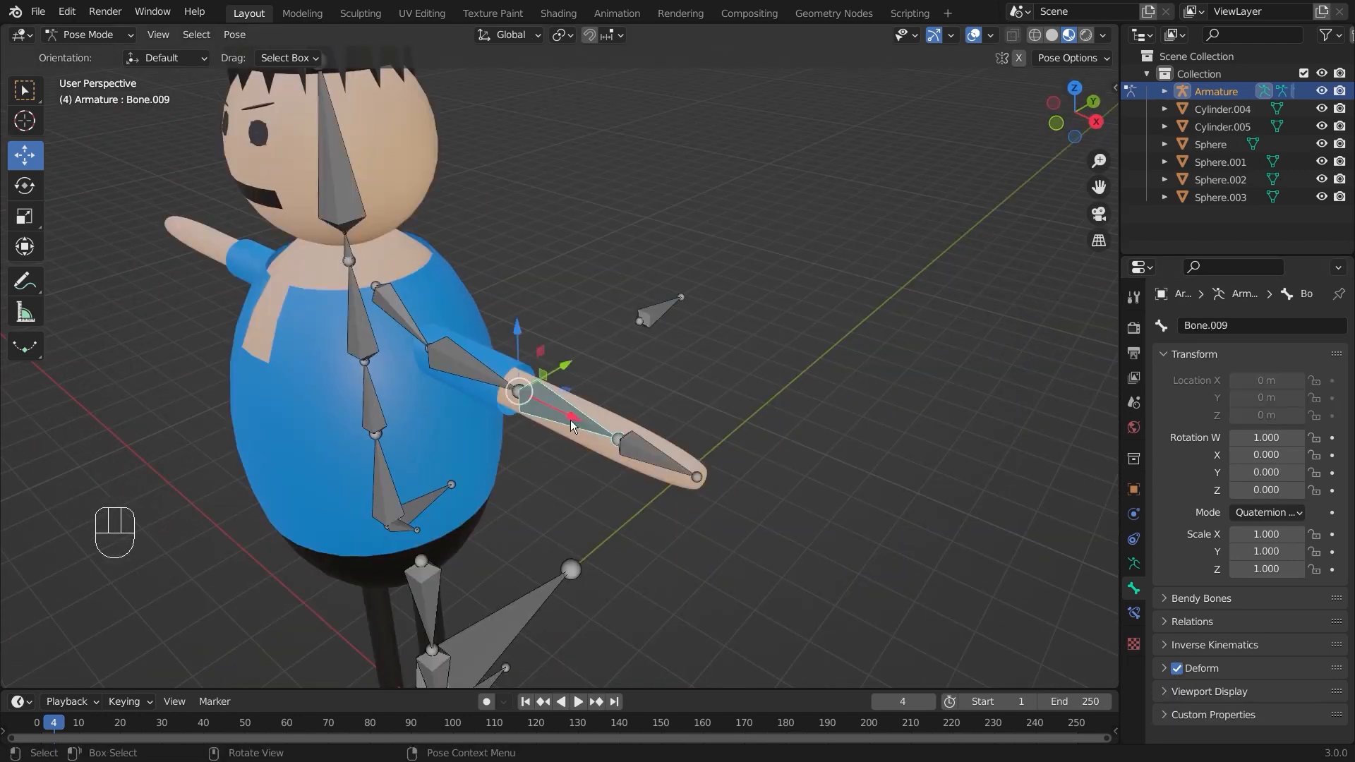
pyautogui.click(427, 280)
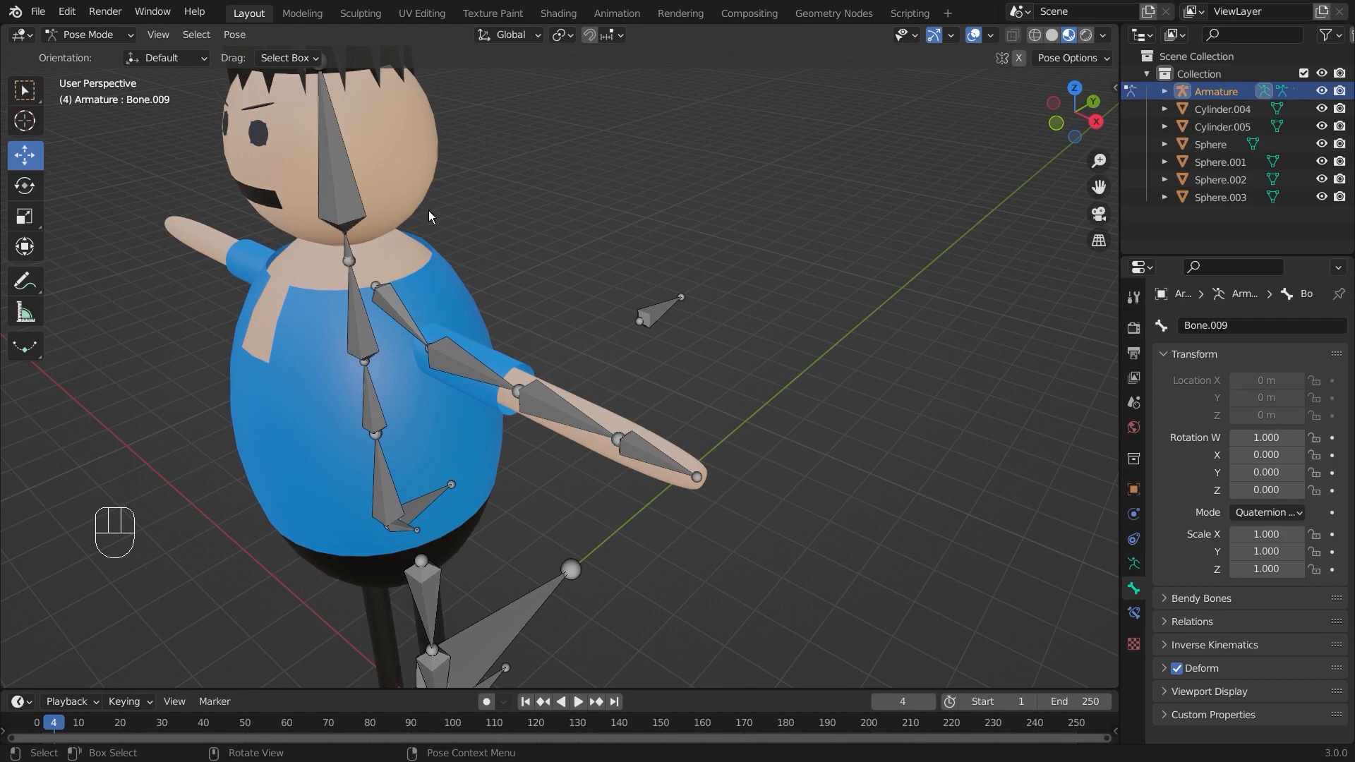
# Turn off Deform for the Hand.pole bone behind the character's arm
pyautogui.moveTo(703, 362); pyautogui.dragTo(606, 353, button='middle')
pyautogui.click(619, 308)
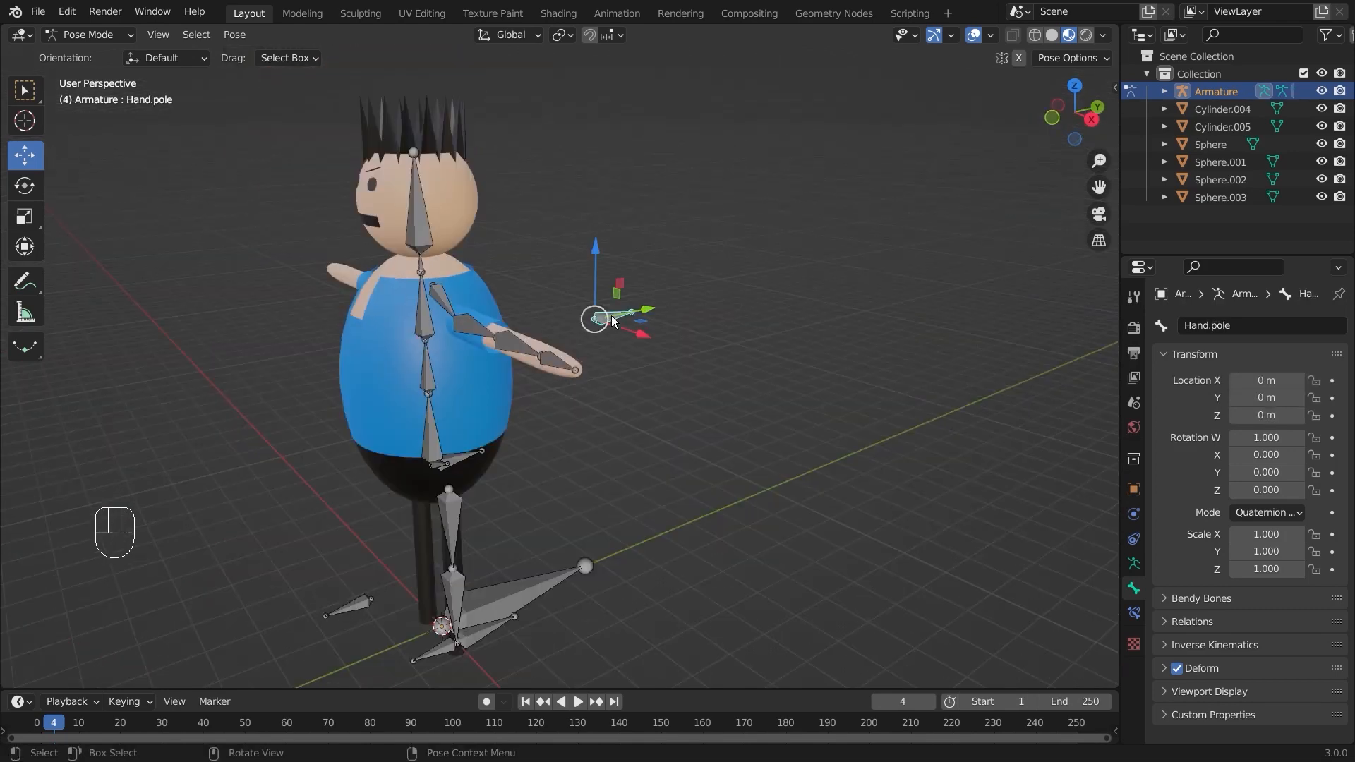
pyautogui.scroll(2, 581, 393)
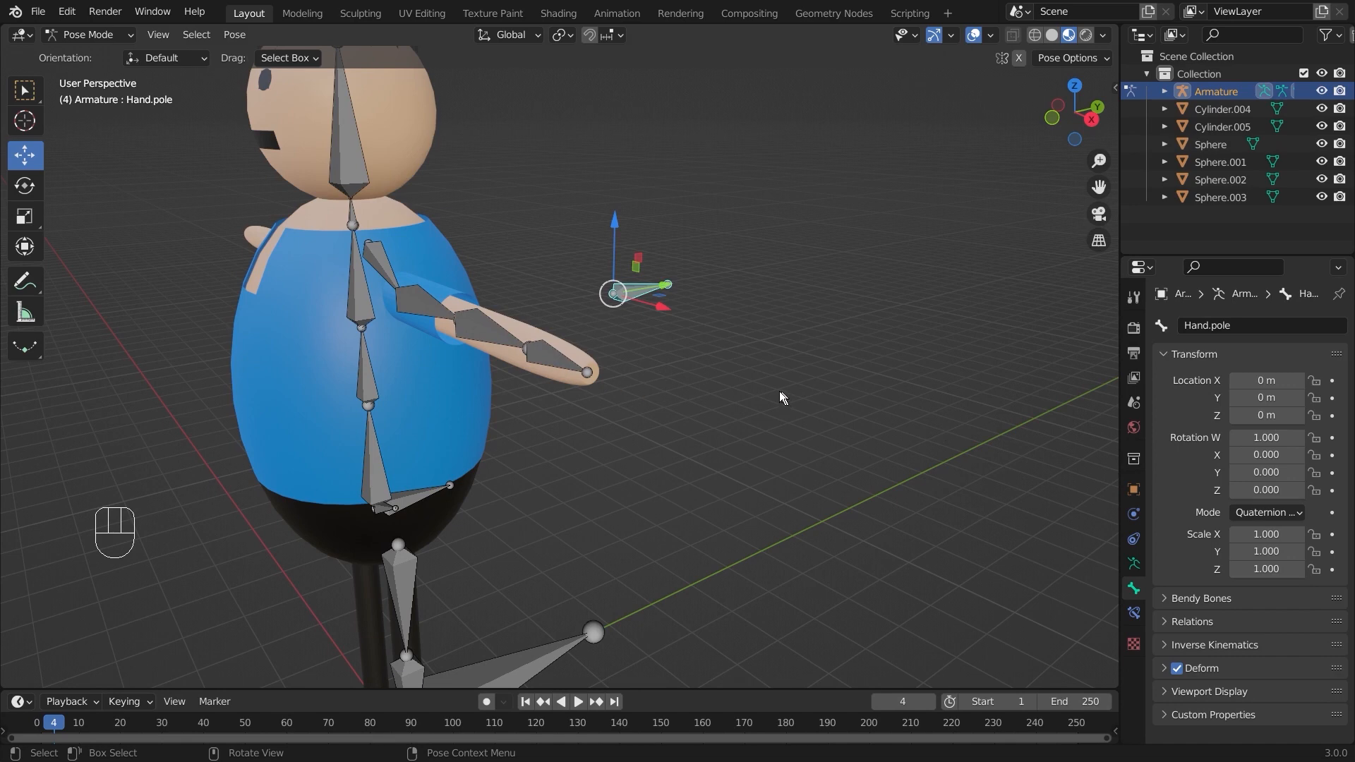
pyautogui.moveTo(780, 391); pyautogui.dragTo(324, 263, button='middle')
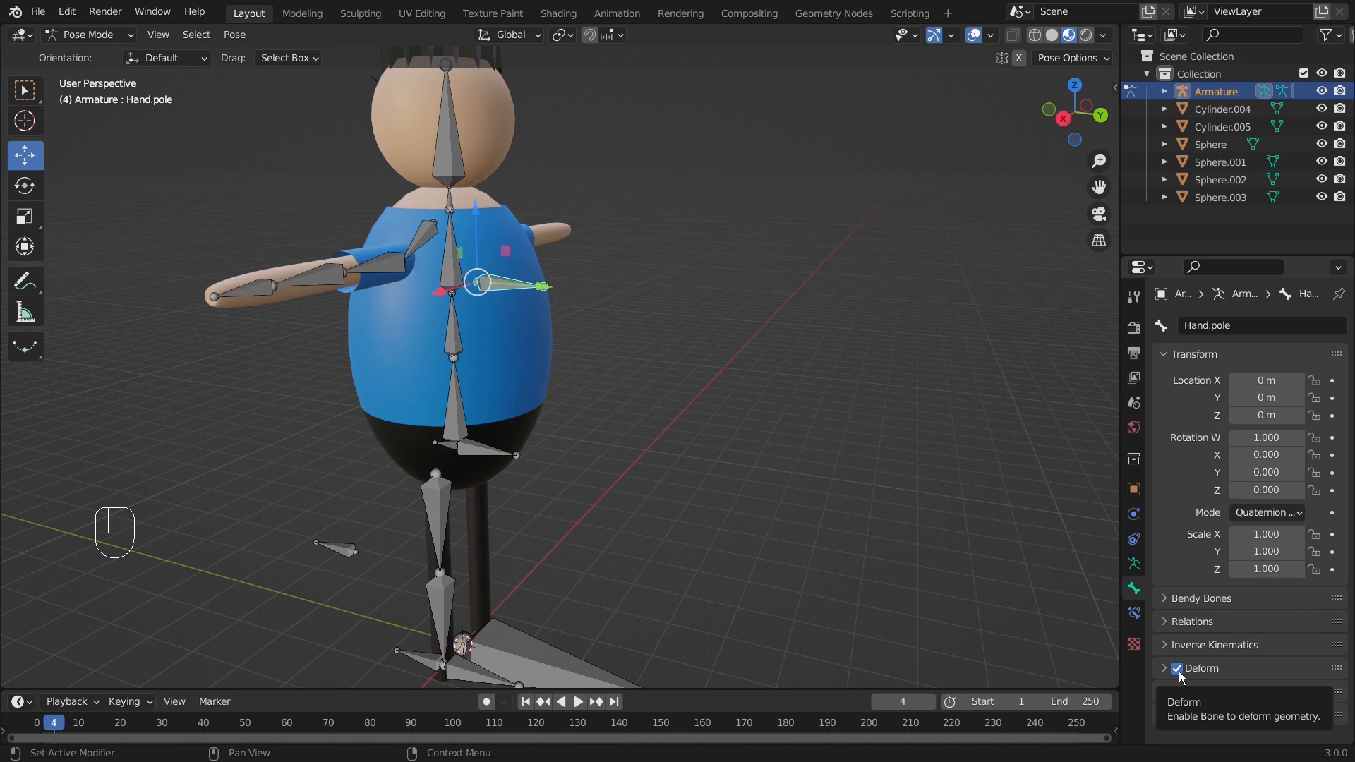
pyautogui.moveTo(1031, 607); pyautogui.dragTo(238, 285, button='middle')
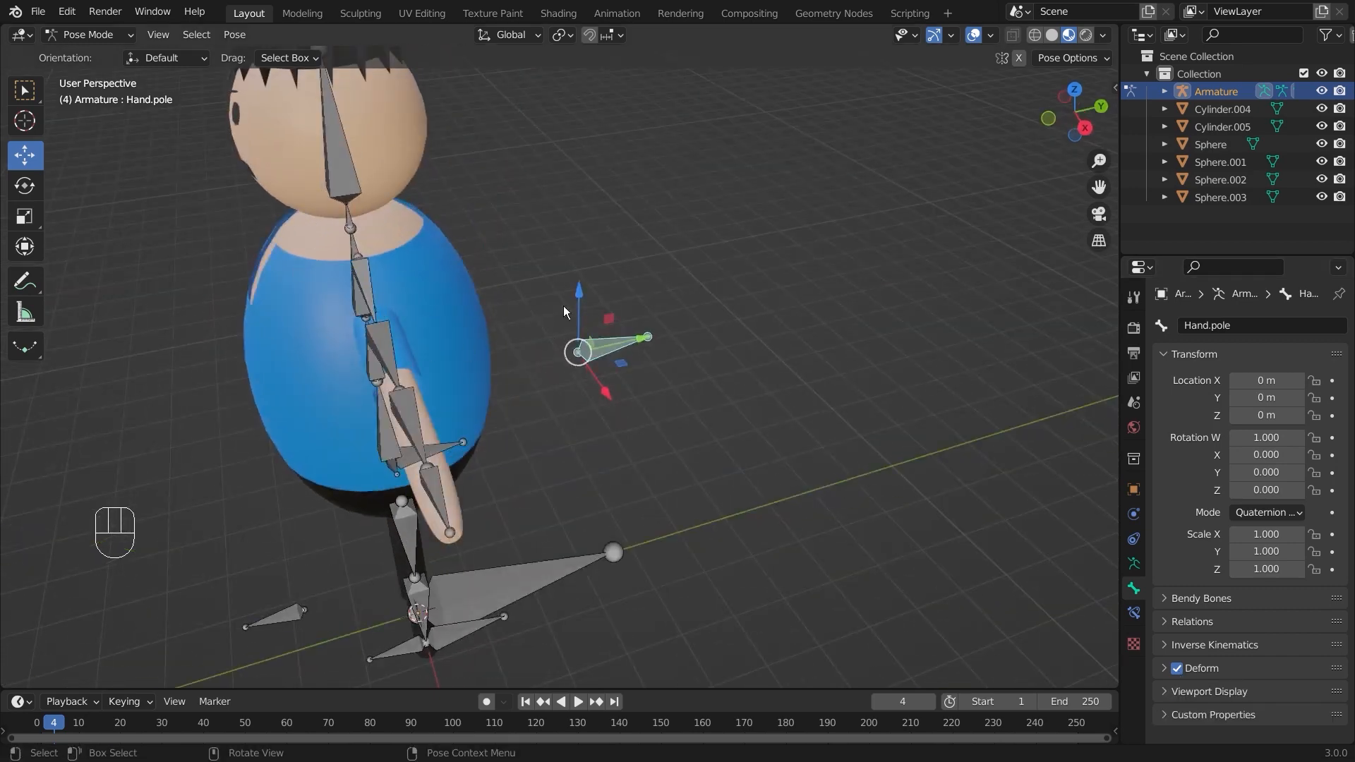
pyautogui.moveTo(813, 425); pyautogui.dragTo(607, 244, button='middle')
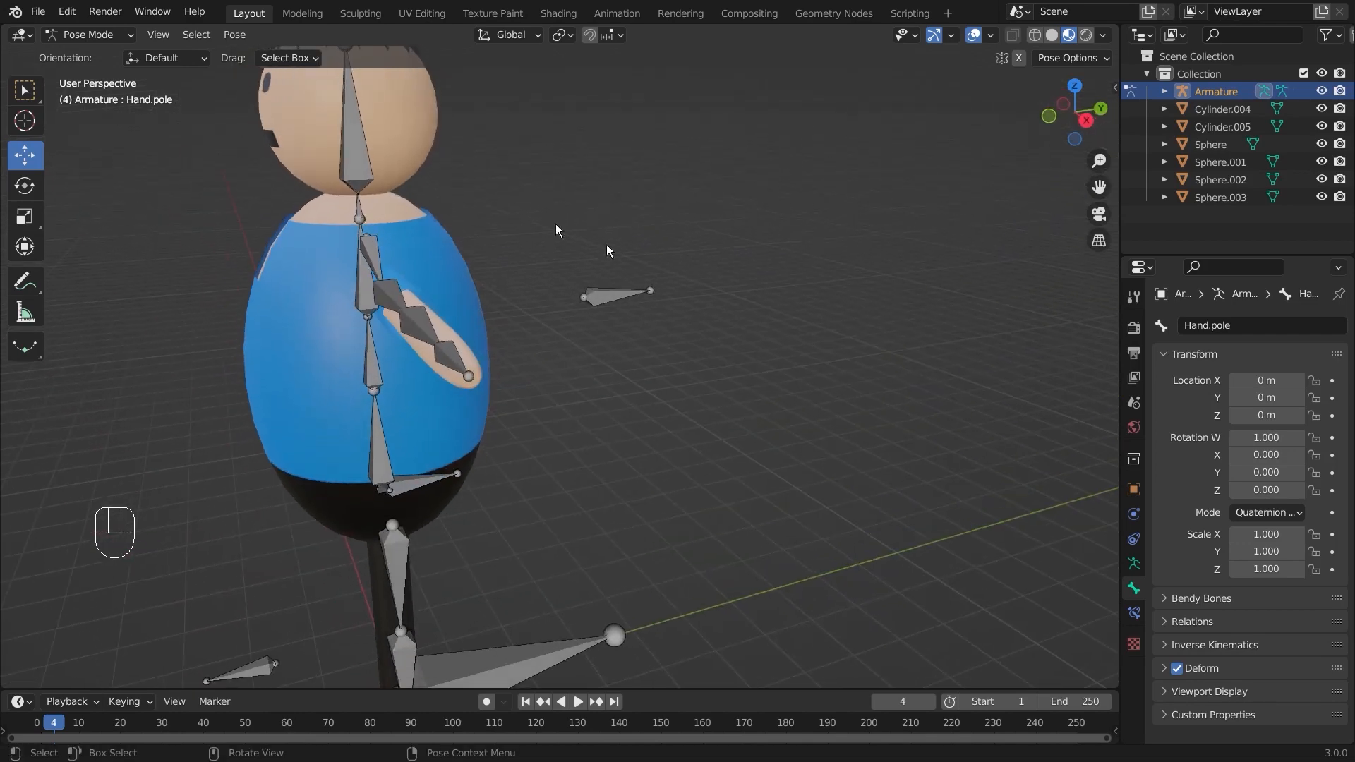
pyautogui.moveTo(564, 452); pyautogui.dragTo(684, 478, button='middle')
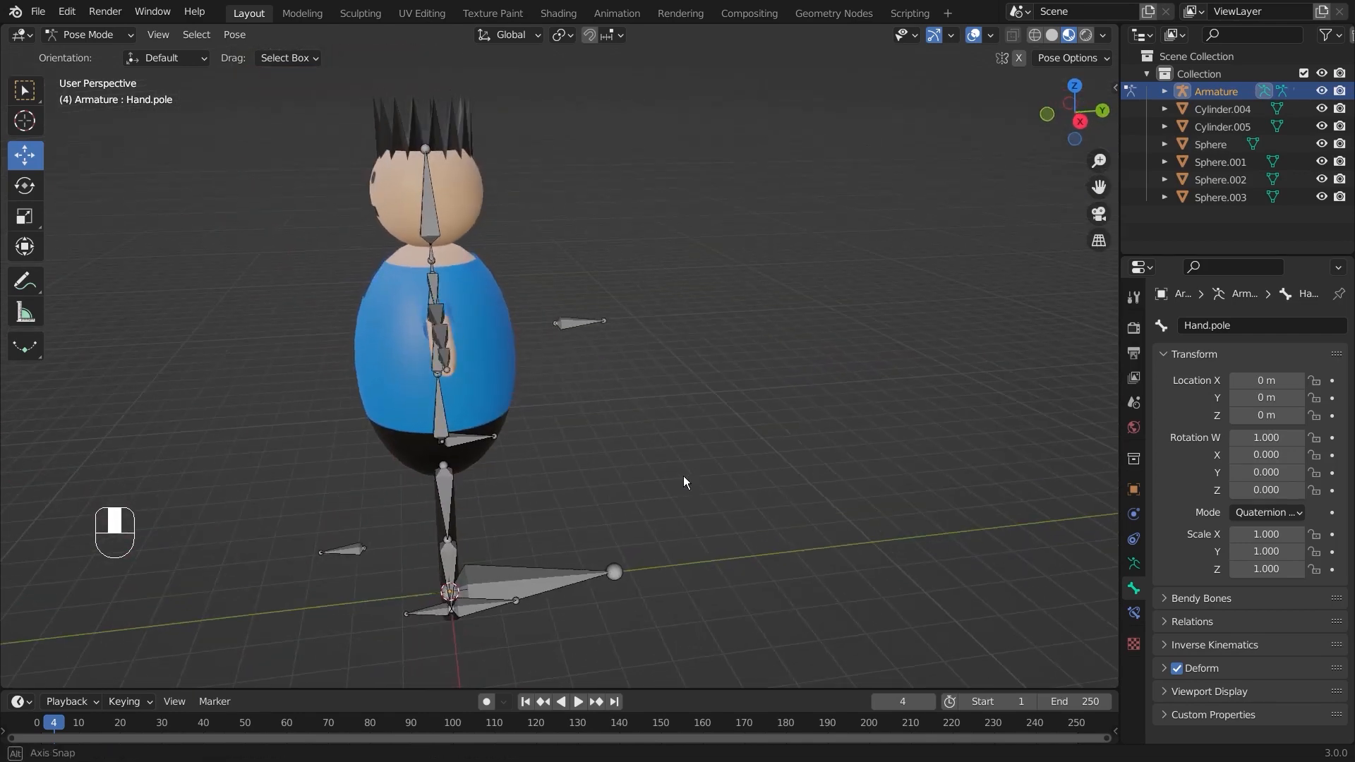
pyautogui.click(571, 324)
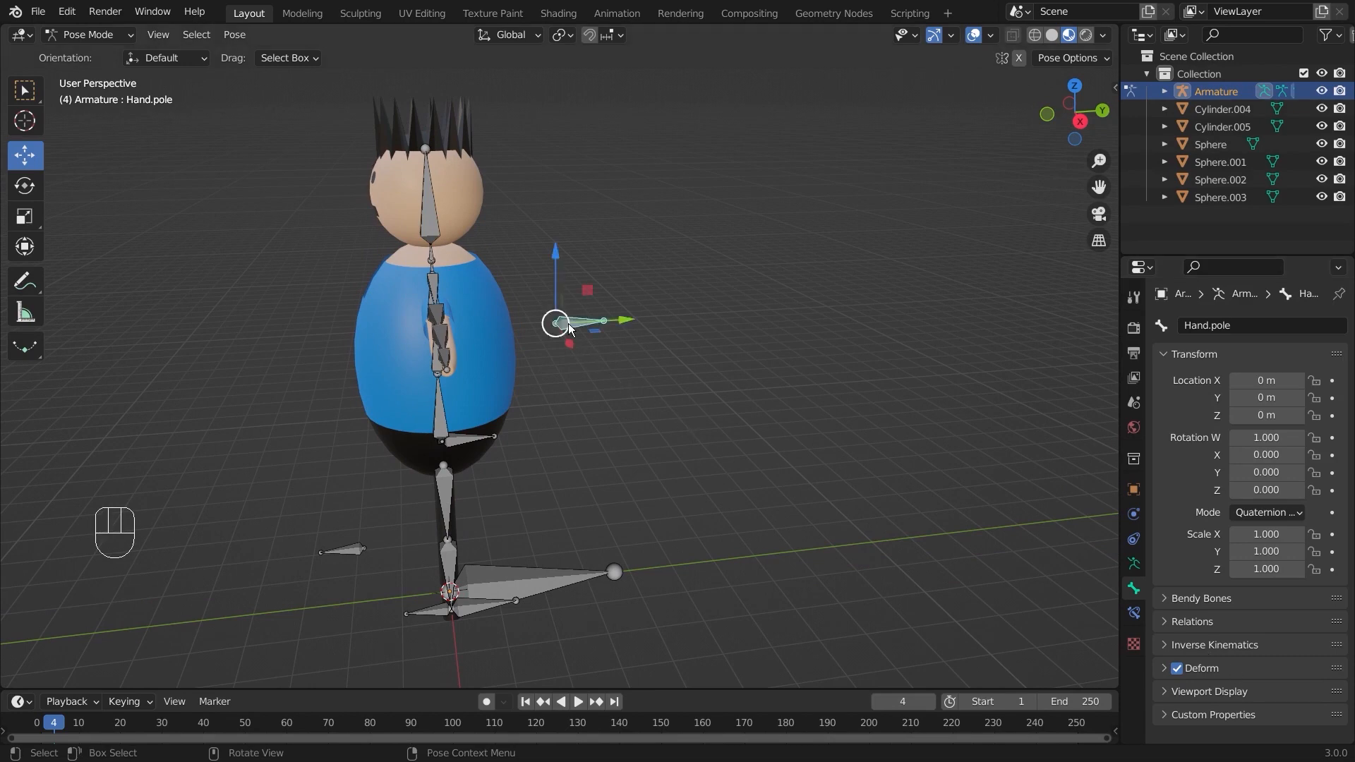
pyautogui.click(1176, 668)
# Turn off Deform together for the hip control bone, the large root bone, Leg.Controller.R and Leg.pole.R
pyautogui.moveTo(746, 450); pyautogui.dragTo(649, 441, button='middle')
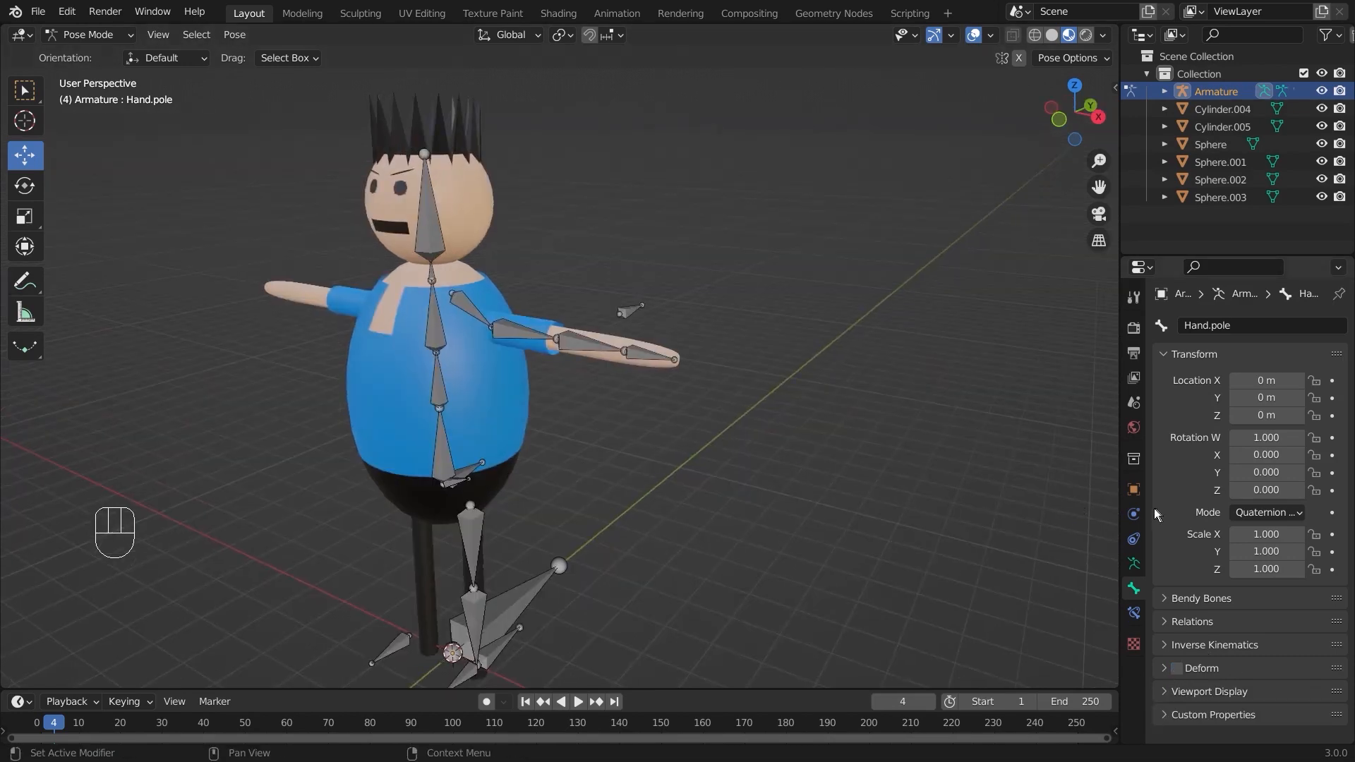
pyautogui.moveTo(803, 488); pyautogui.dragTo(669, 407, button='middle')
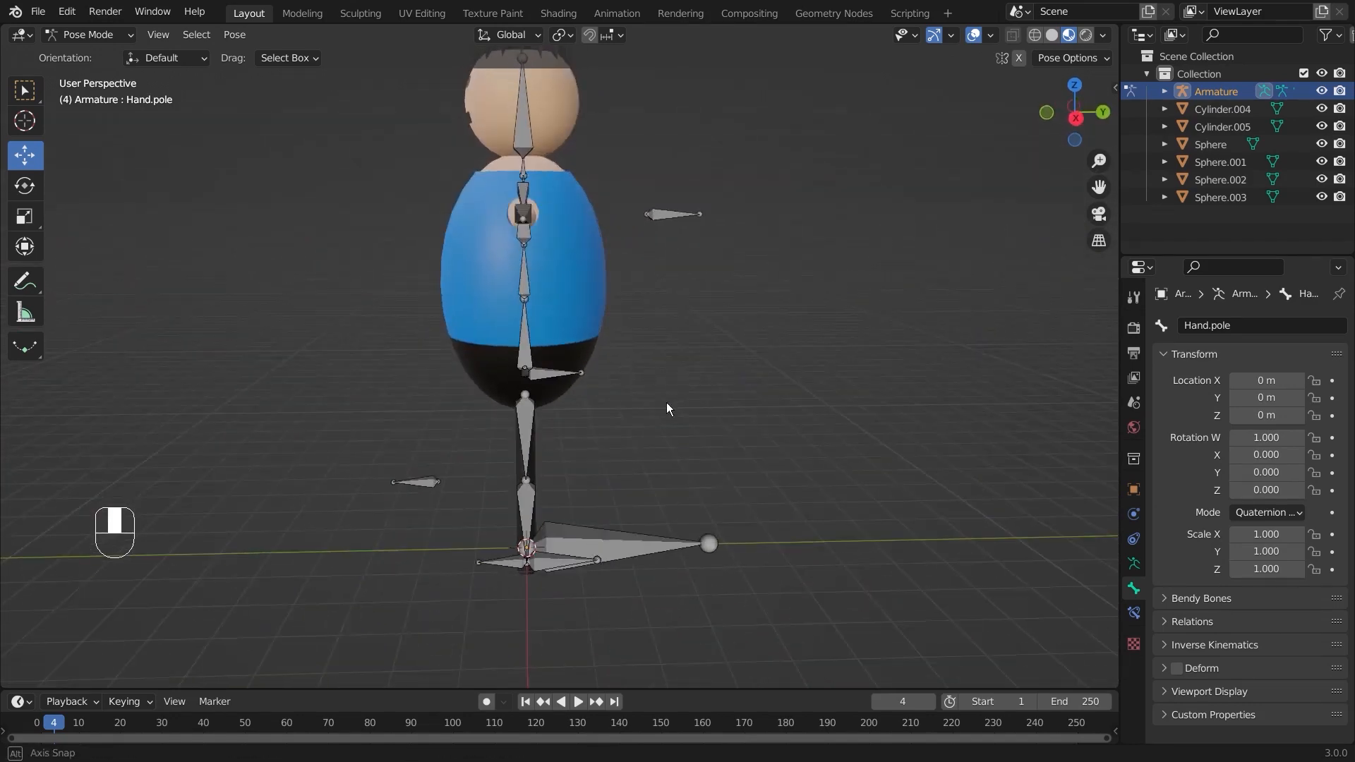
pyautogui.click(545, 371)
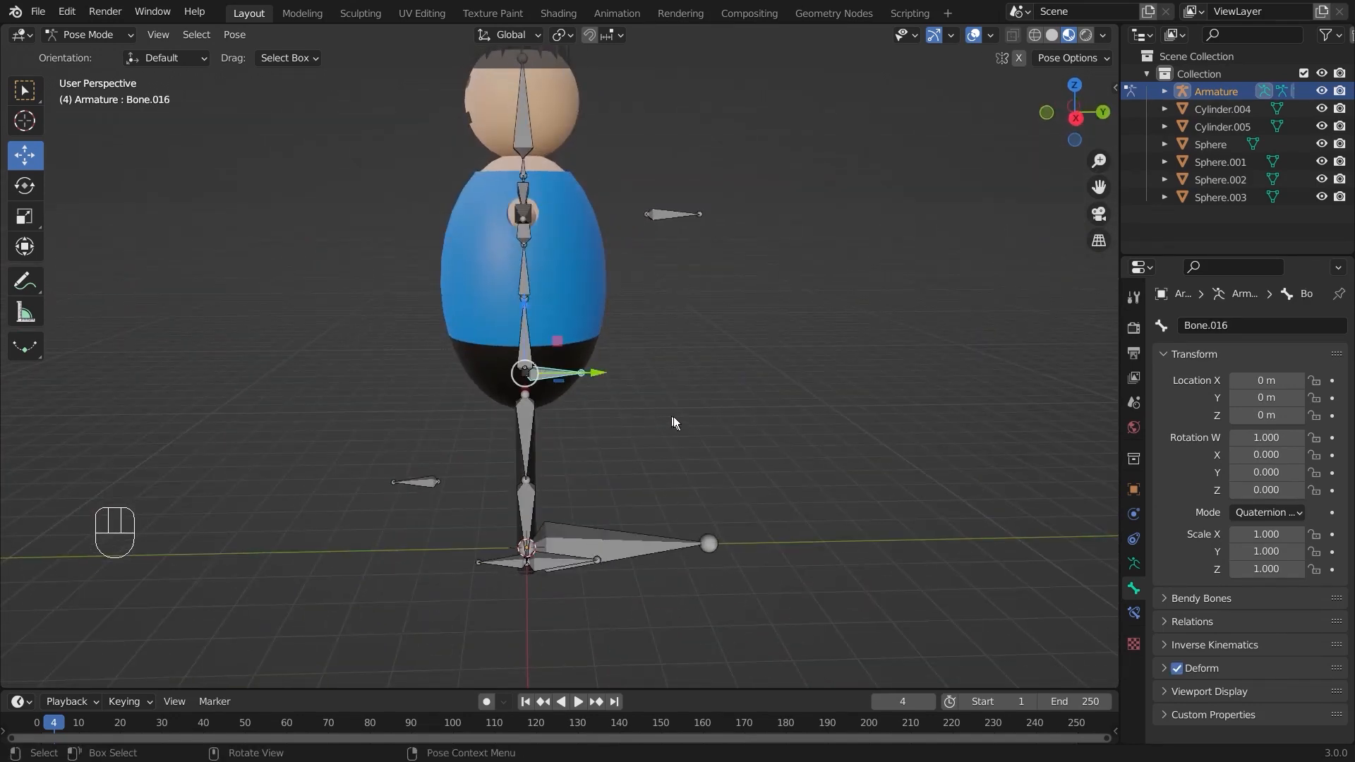
pyautogui.keyDown('shift'); pyautogui.click(634, 548); pyautogui.keyUp('shift')
pyautogui.keyDown('shift'); pyautogui.click(565, 562); pyautogui.keyUp('shift')
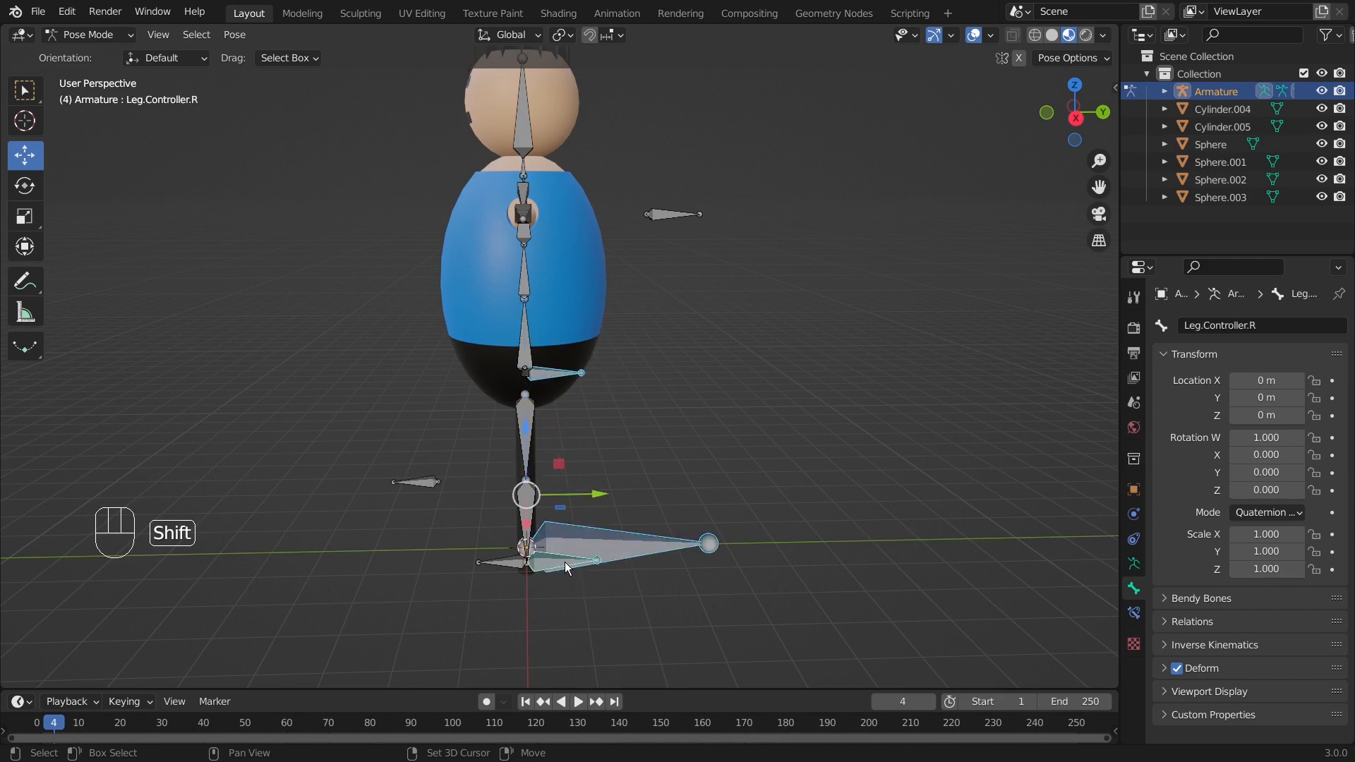
pyautogui.keyDown('shift'); pyautogui.click(425, 483); pyautogui.keyUp('shift')
pyautogui.moveTo(594, 422); pyautogui.dragTo(832, 202, button='middle')
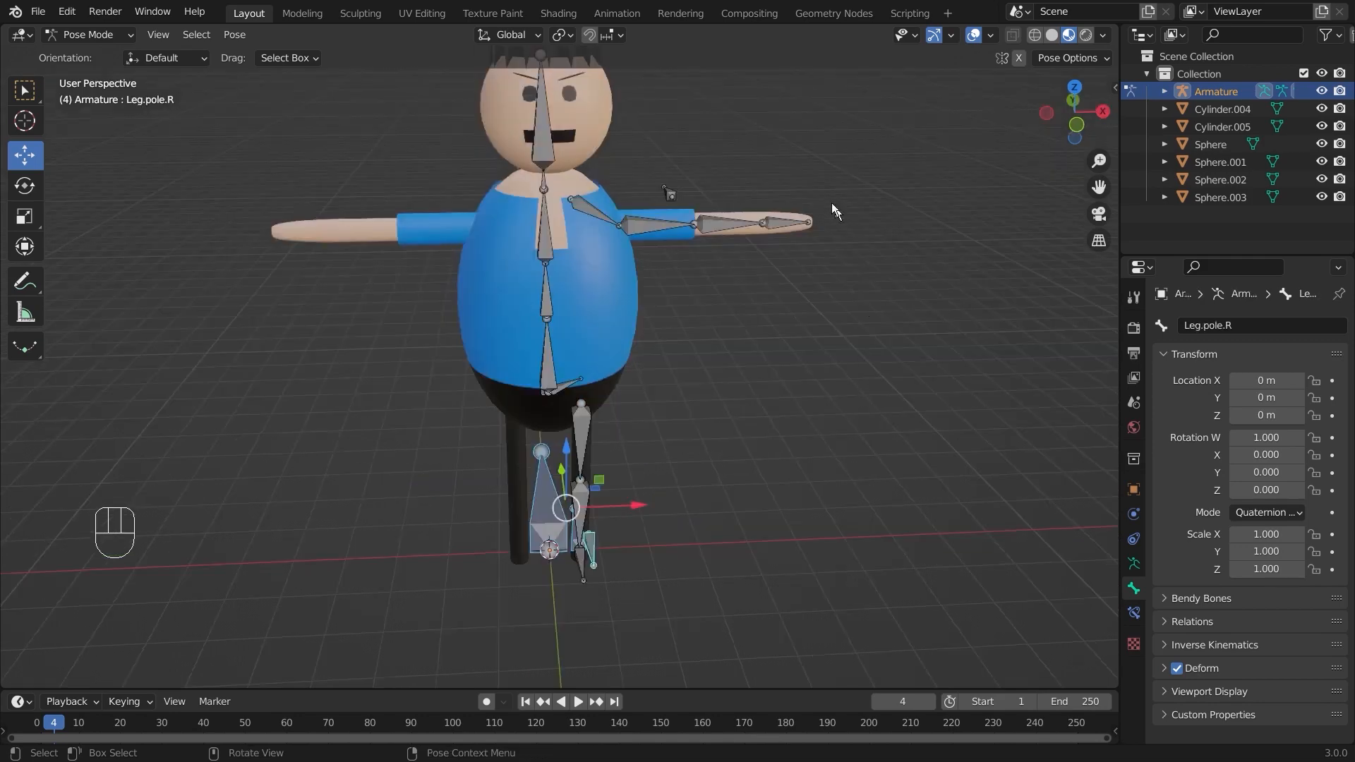
pyautogui.keyDown('shift'); pyautogui.moveTo(903, 256); pyautogui.dragTo(440, 319, button='middle'); pyautogui.keyUp('shift')
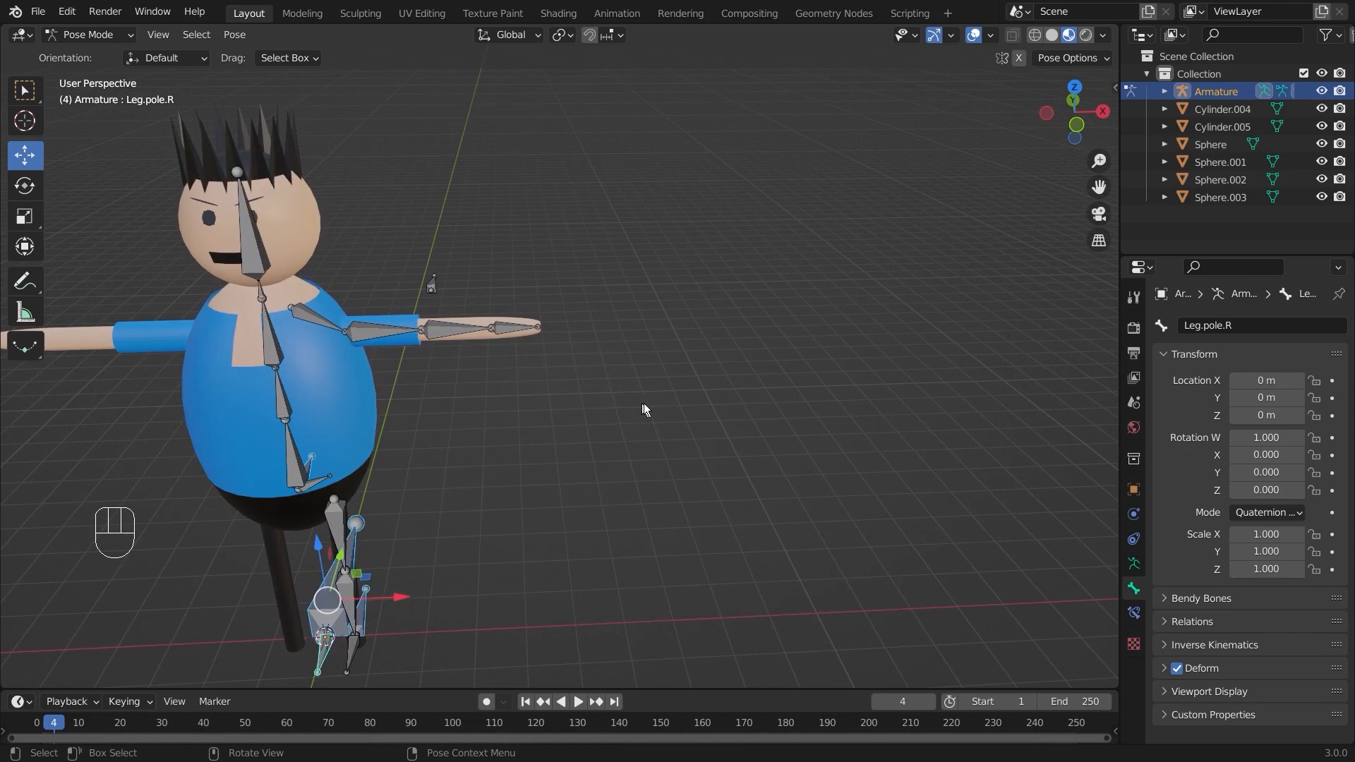
pyautogui.moveTo(690, 372); pyautogui.dragTo(496, 307, button='middle')
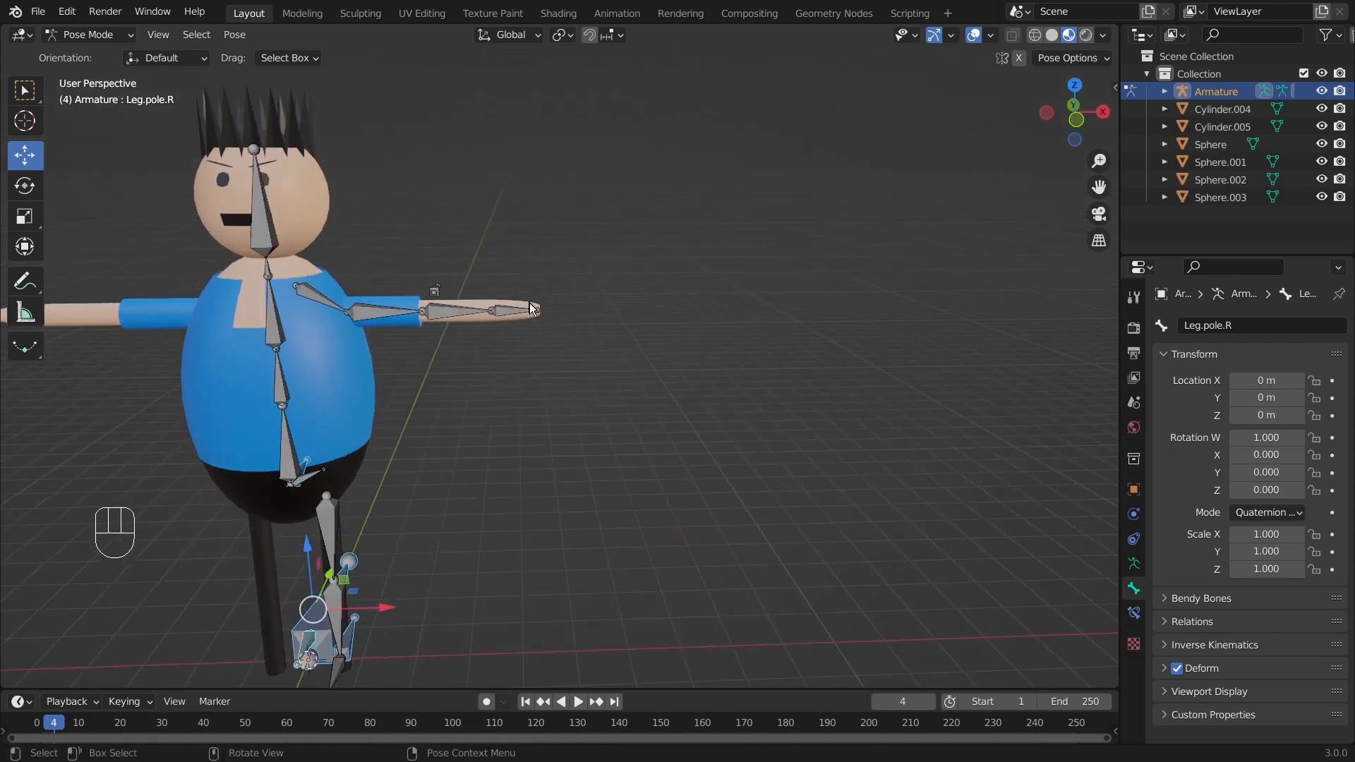
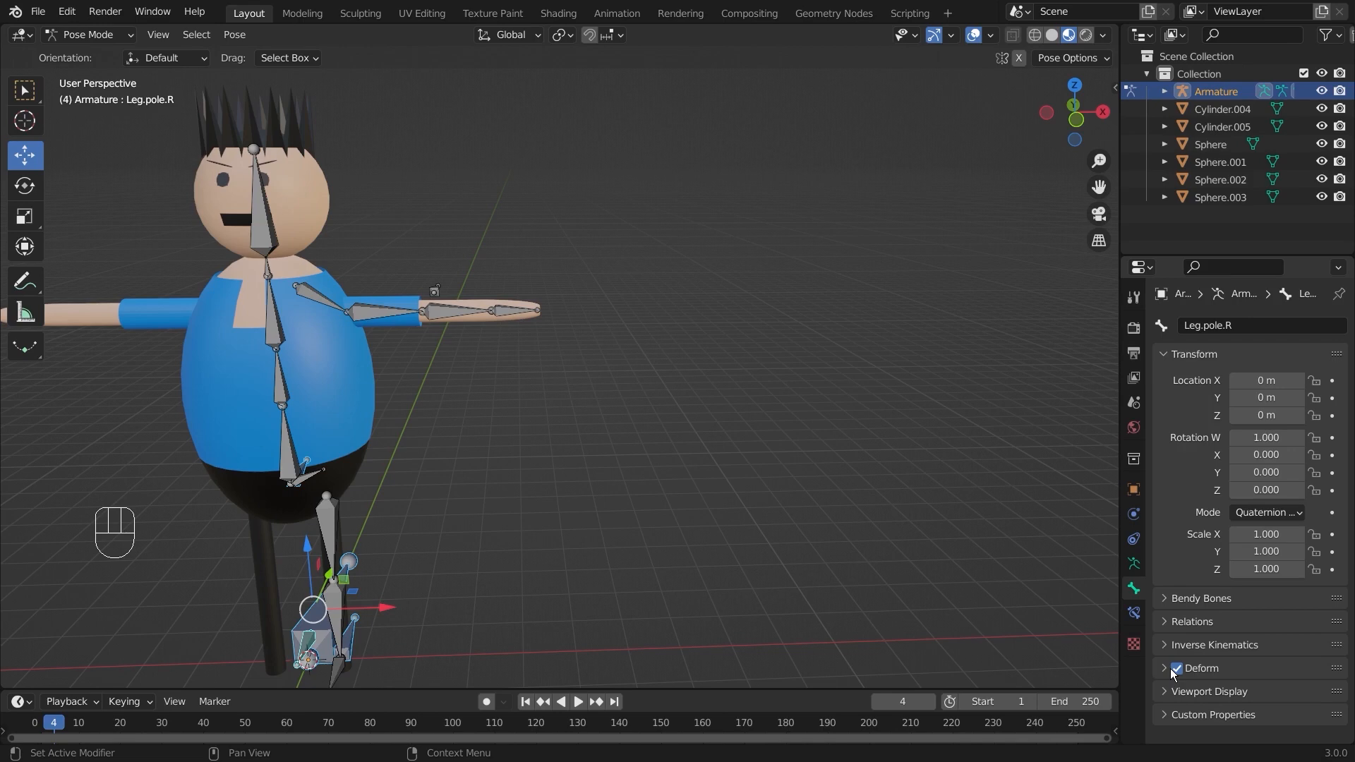
pyautogui.press('alt')
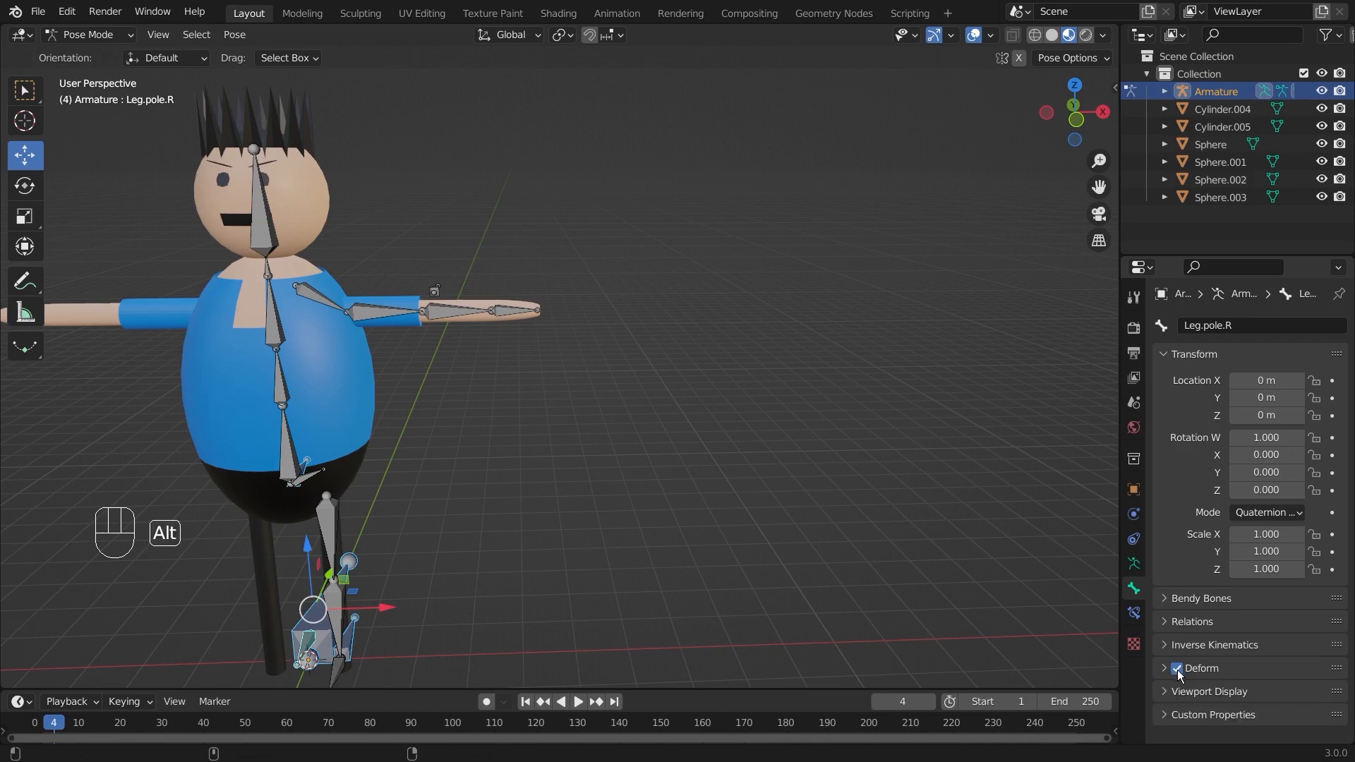
pyautogui.keyDown('alt'); pyautogui.click(1176, 668); pyautogui.keyUp('alt')
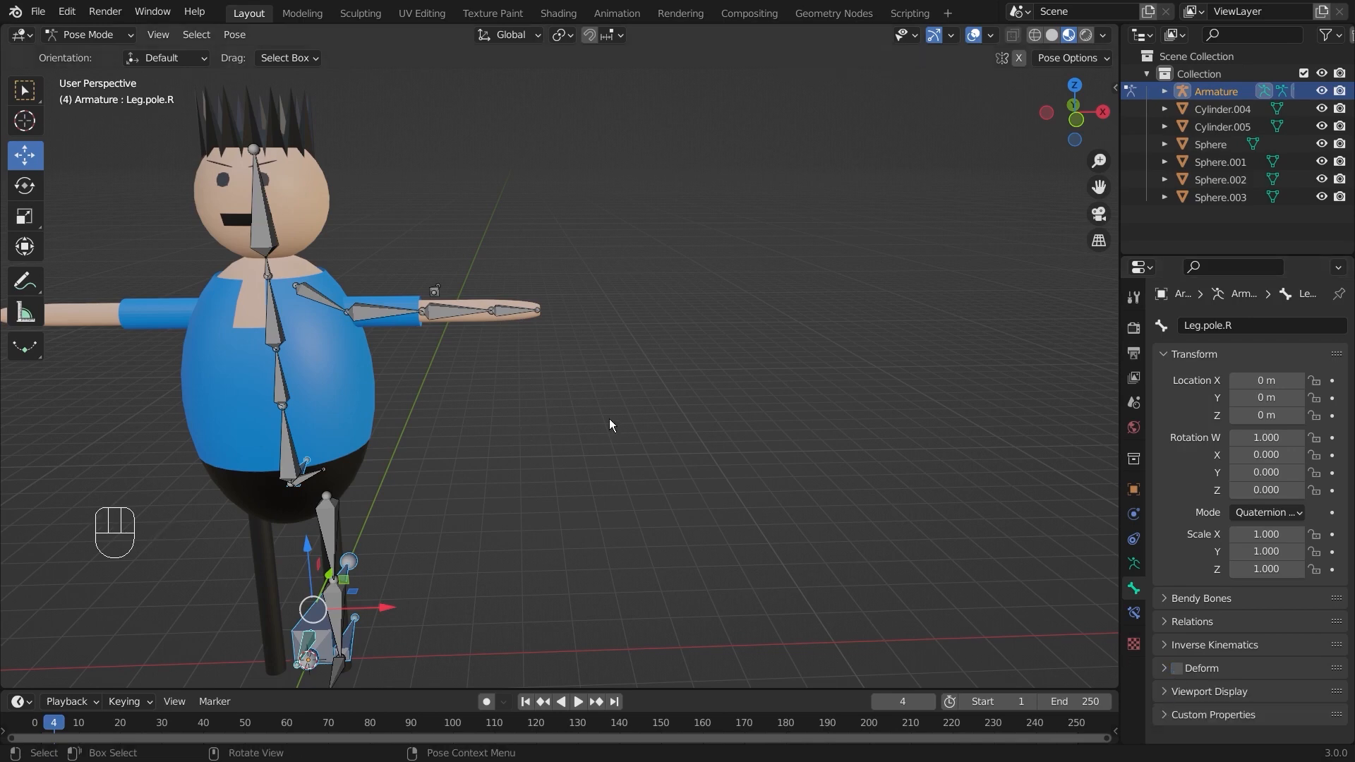
# Select the root, hip control, leg pole and leg controller bones in turn to check their Deform setting
pyautogui.moveTo(608, 418); pyautogui.dragTo(431, 404, button='middle')
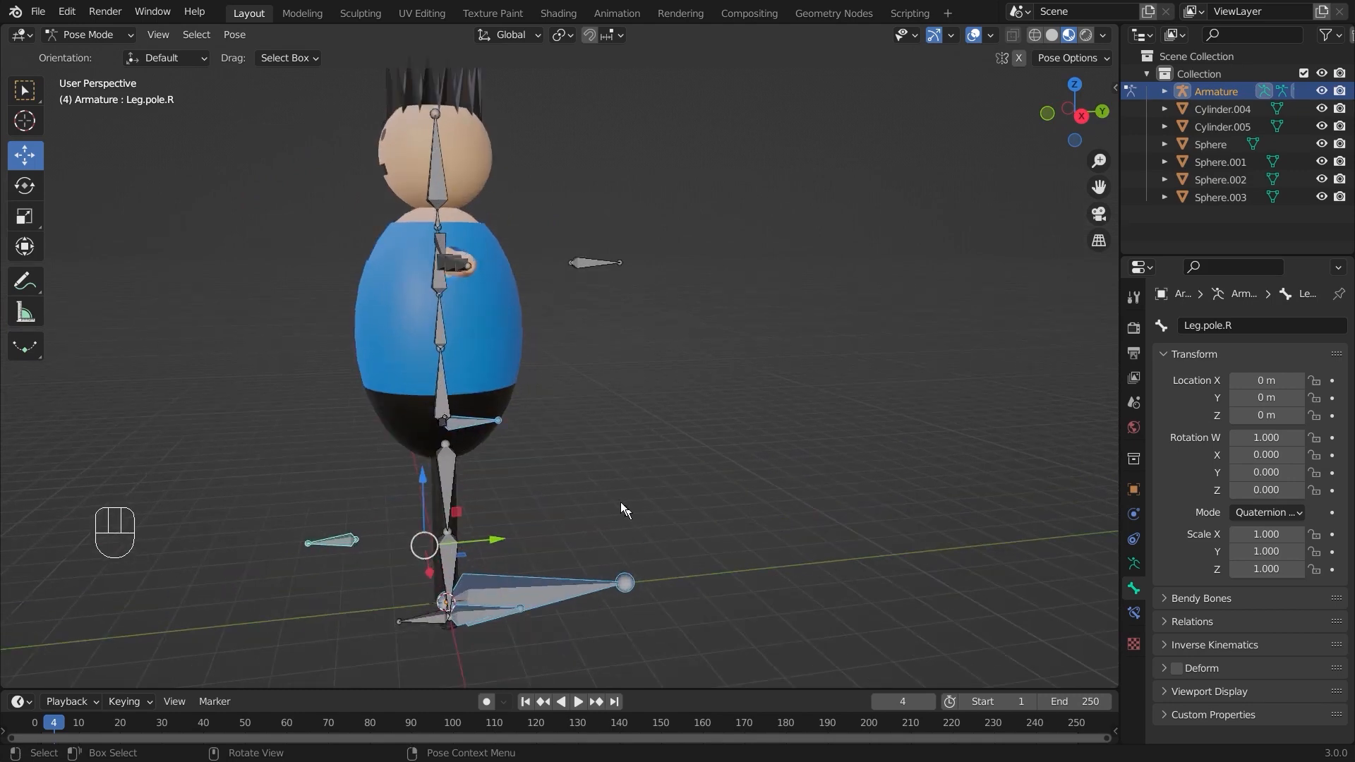
pyautogui.click(696, 526)
pyautogui.click(514, 587)
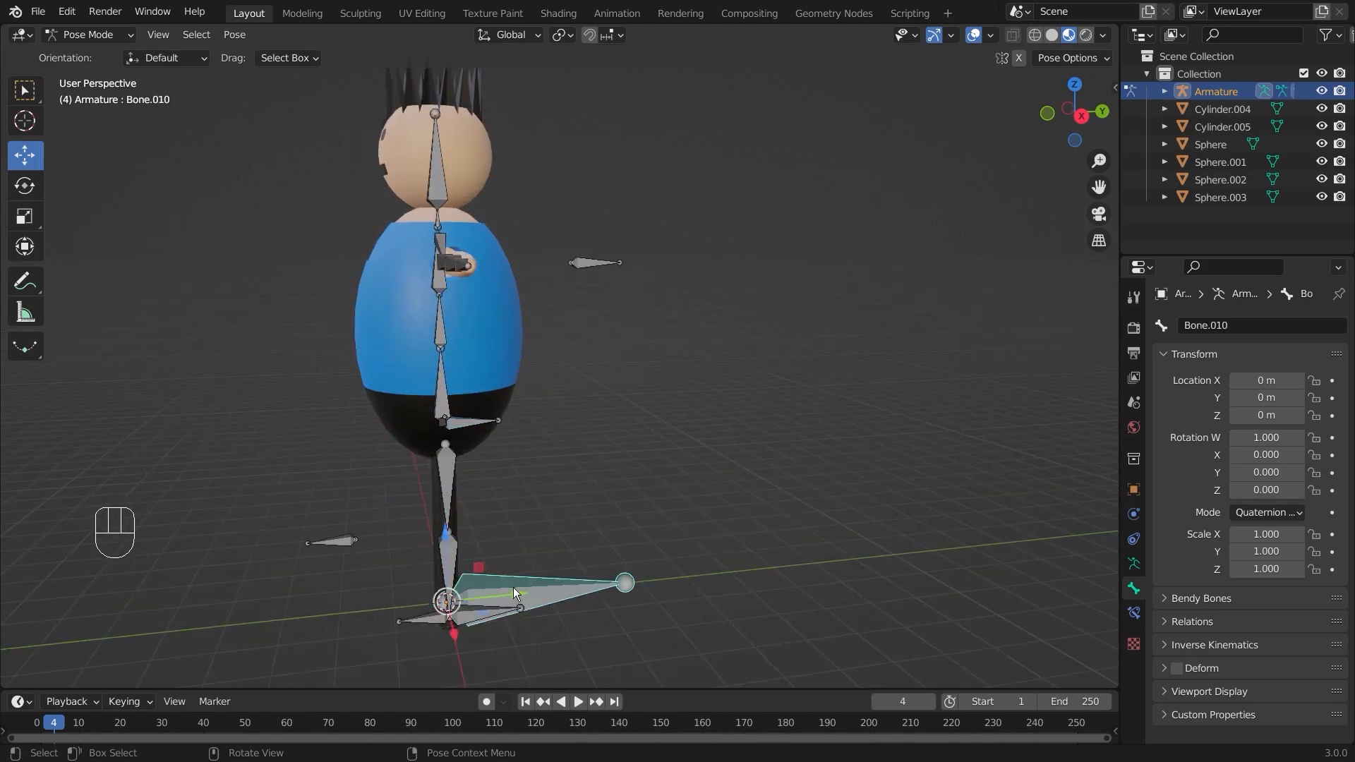
pyautogui.click(475, 426)
pyautogui.click(344, 538)
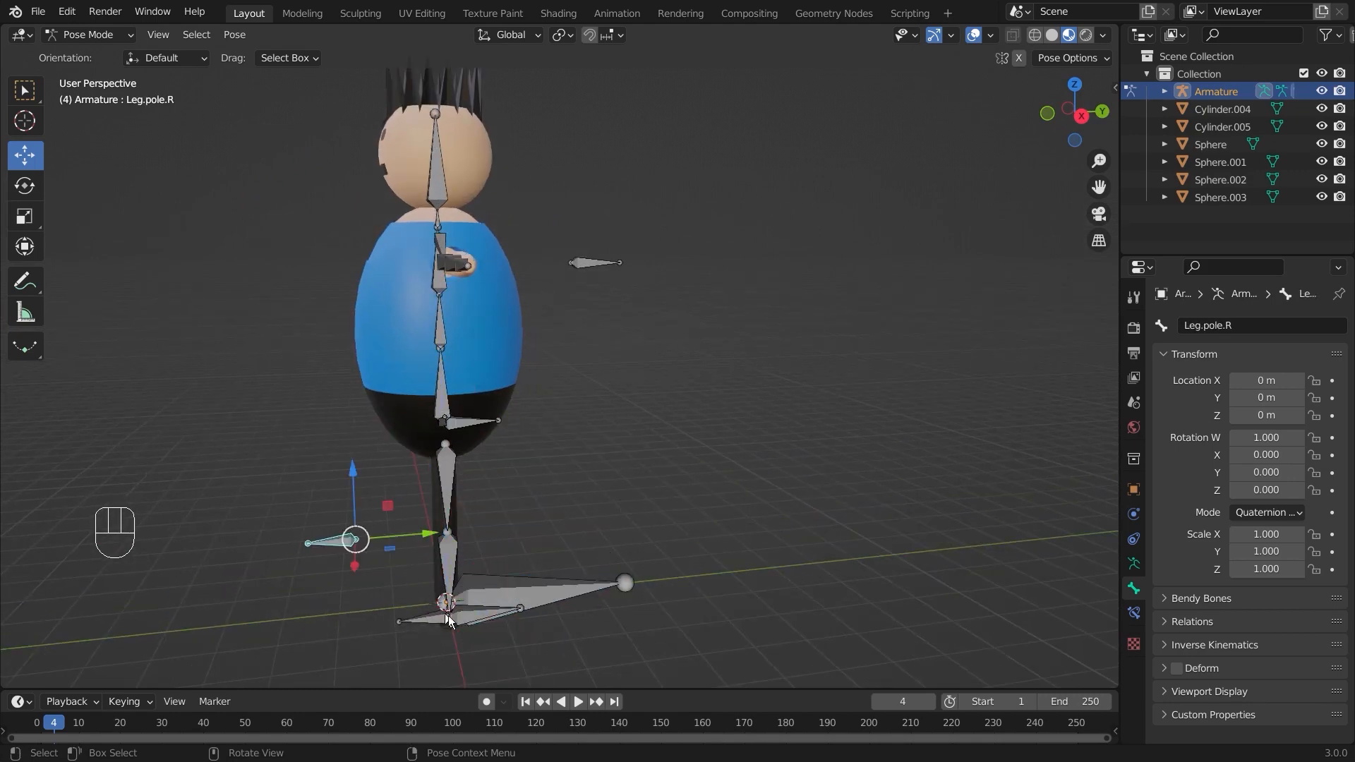
pyautogui.moveTo(344, 539); pyautogui.dragTo(704, 557, button='middle')
pyautogui.moveTo(655, 505); pyautogui.dragTo(847, 483, button='middle')
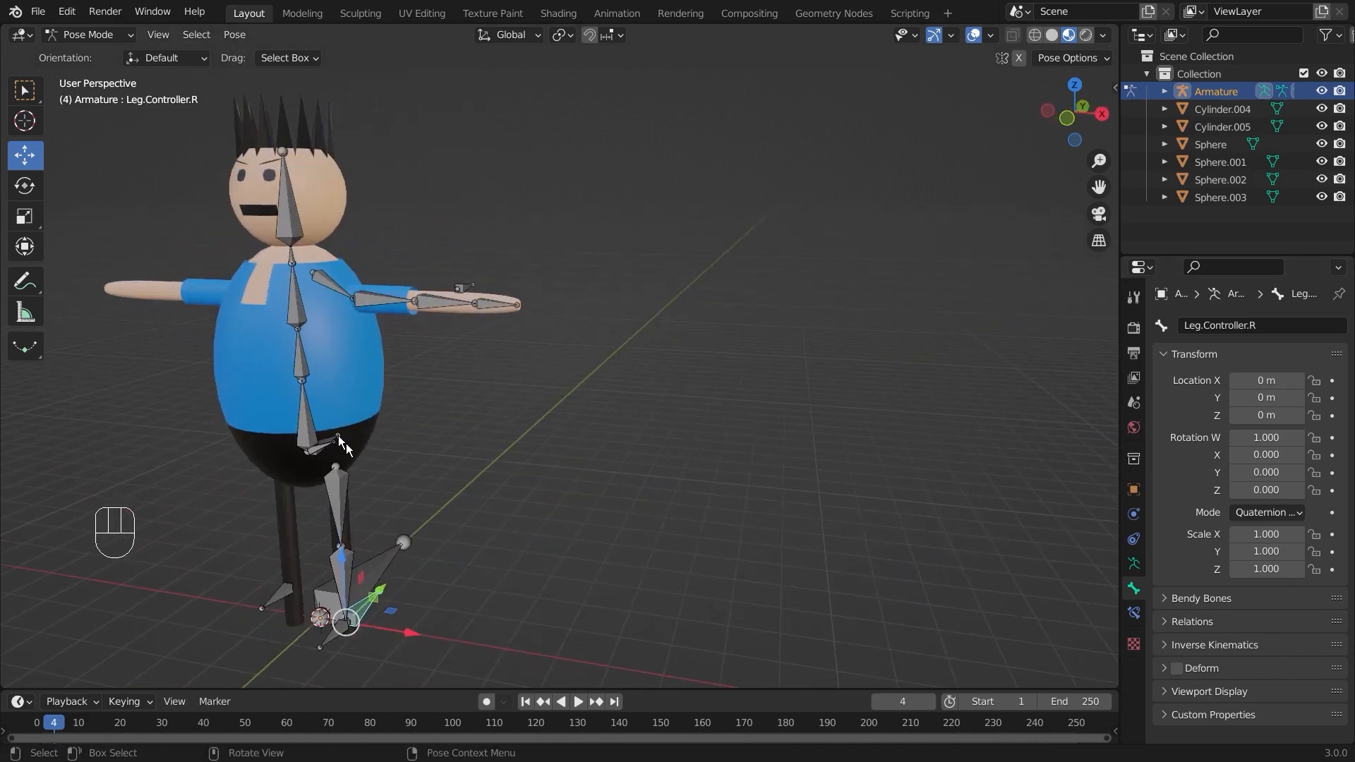
# Set the armature's viewport display to B-Bone
pyautogui.scroll(2, 316, 446)
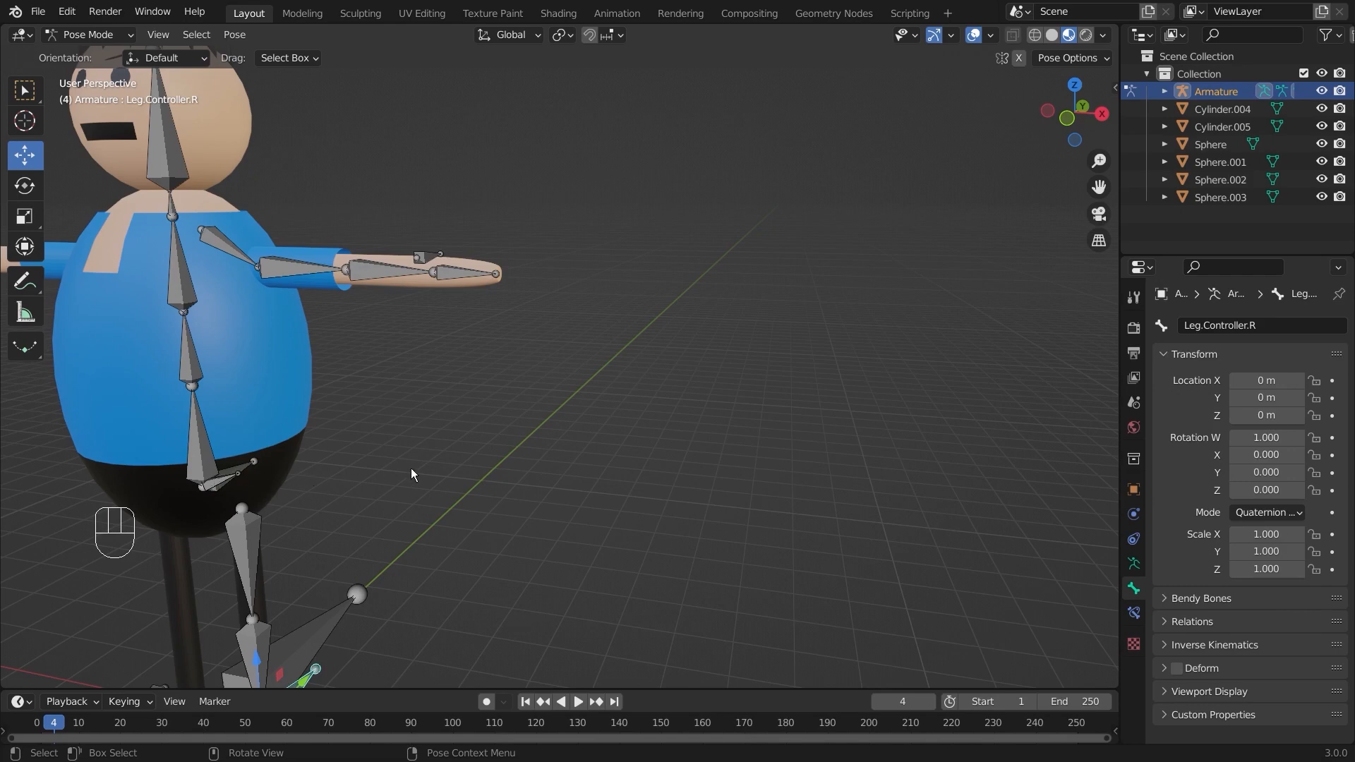
pyautogui.moveTo(412, 469); pyautogui.dragTo(332, 469, button='middle')
pyautogui.moveTo(622, 362); pyautogui.dragTo(702, 361, button='middle')
pyautogui.keyDown('shift'); pyautogui.moveTo(440, 348); pyautogui.dragTo(688, 391, button='middle'); pyautogui.keyUp('shift')
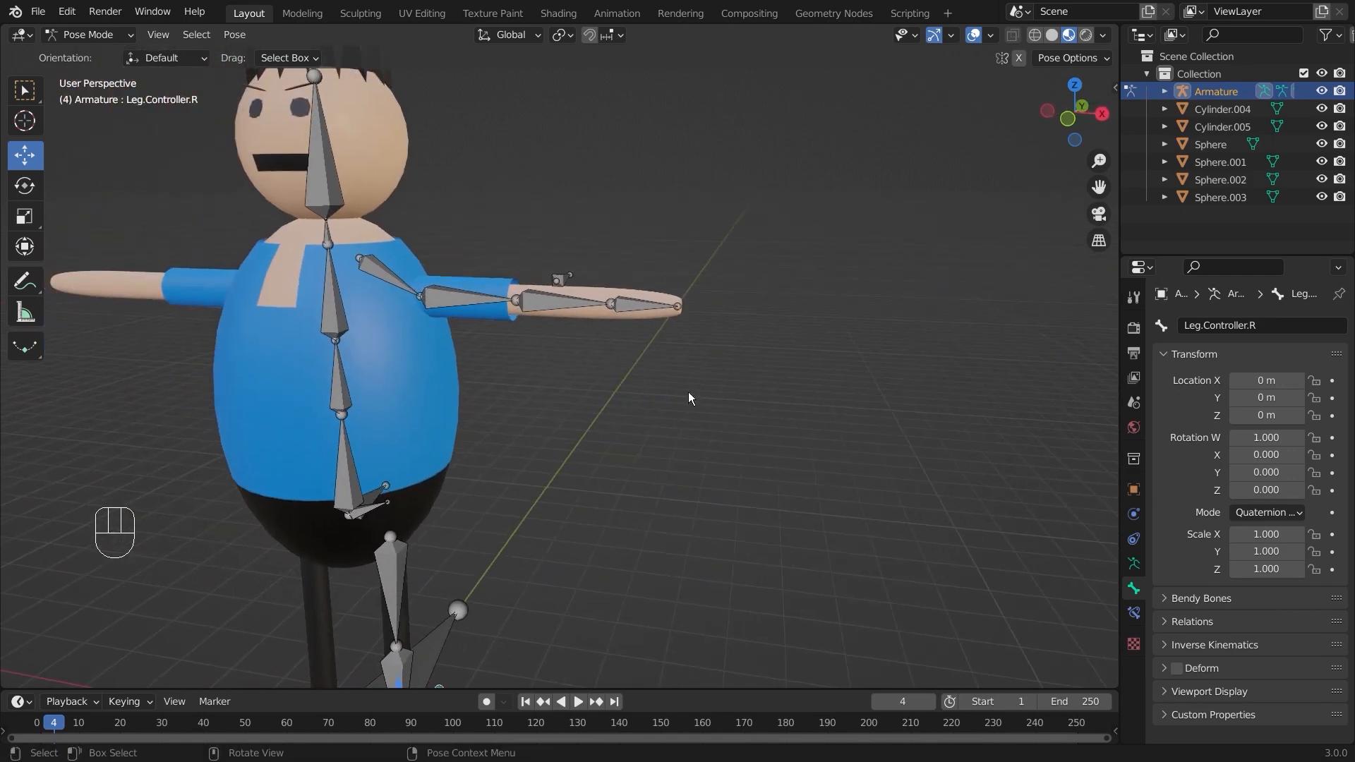
pyautogui.scroll(2, 604, 326)
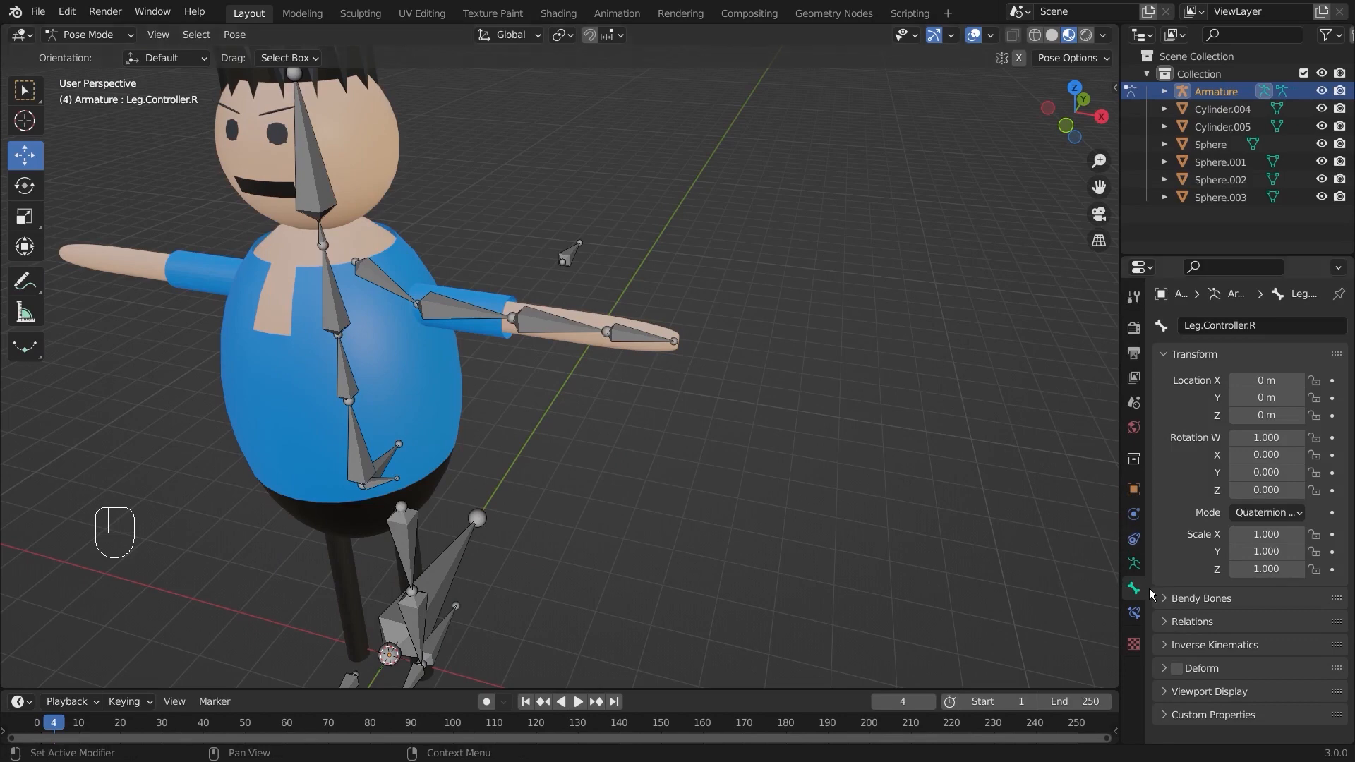
pyautogui.click(1133, 564)
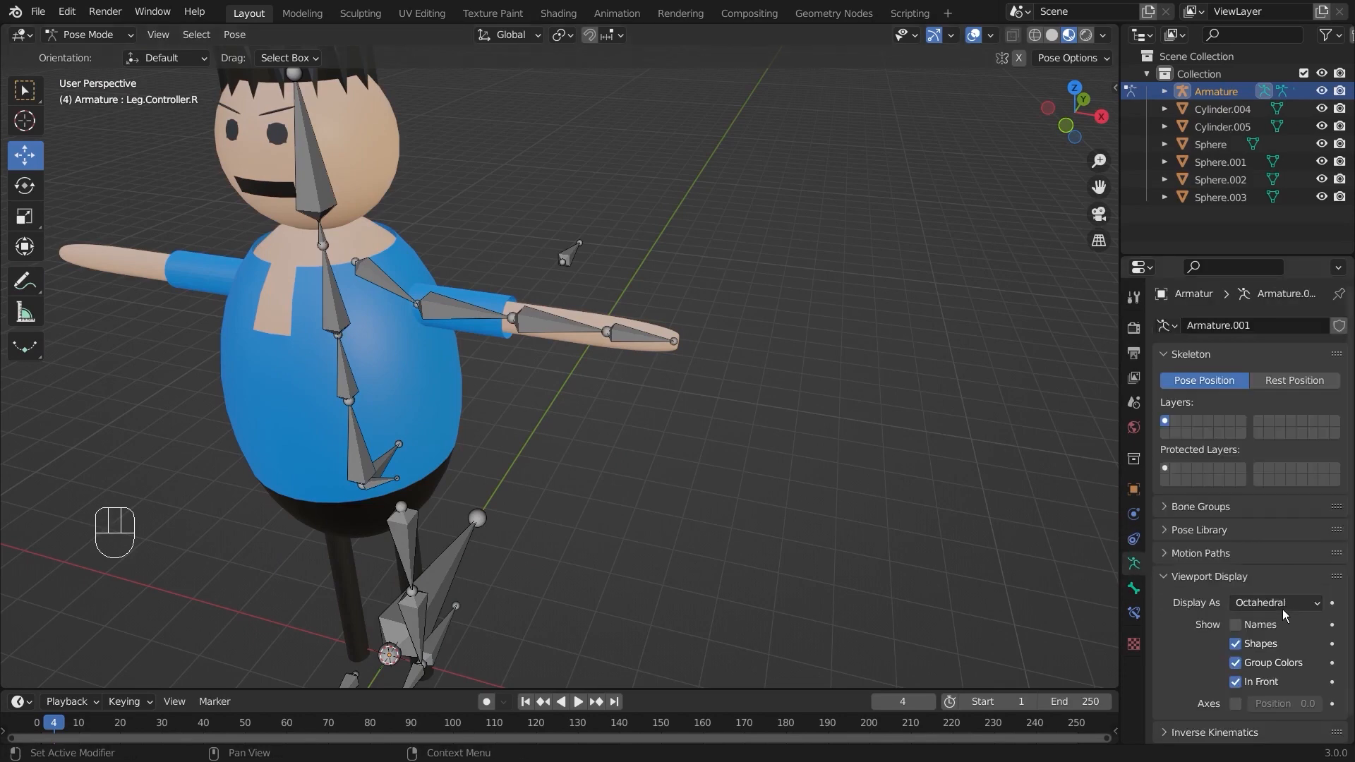
pyautogui.click(1282, 608)
pyautogui.click(1260, 654)
# Turn off Deform for the Hand.Controller bone at the end of the arm
pyautogui.click(654, 349)
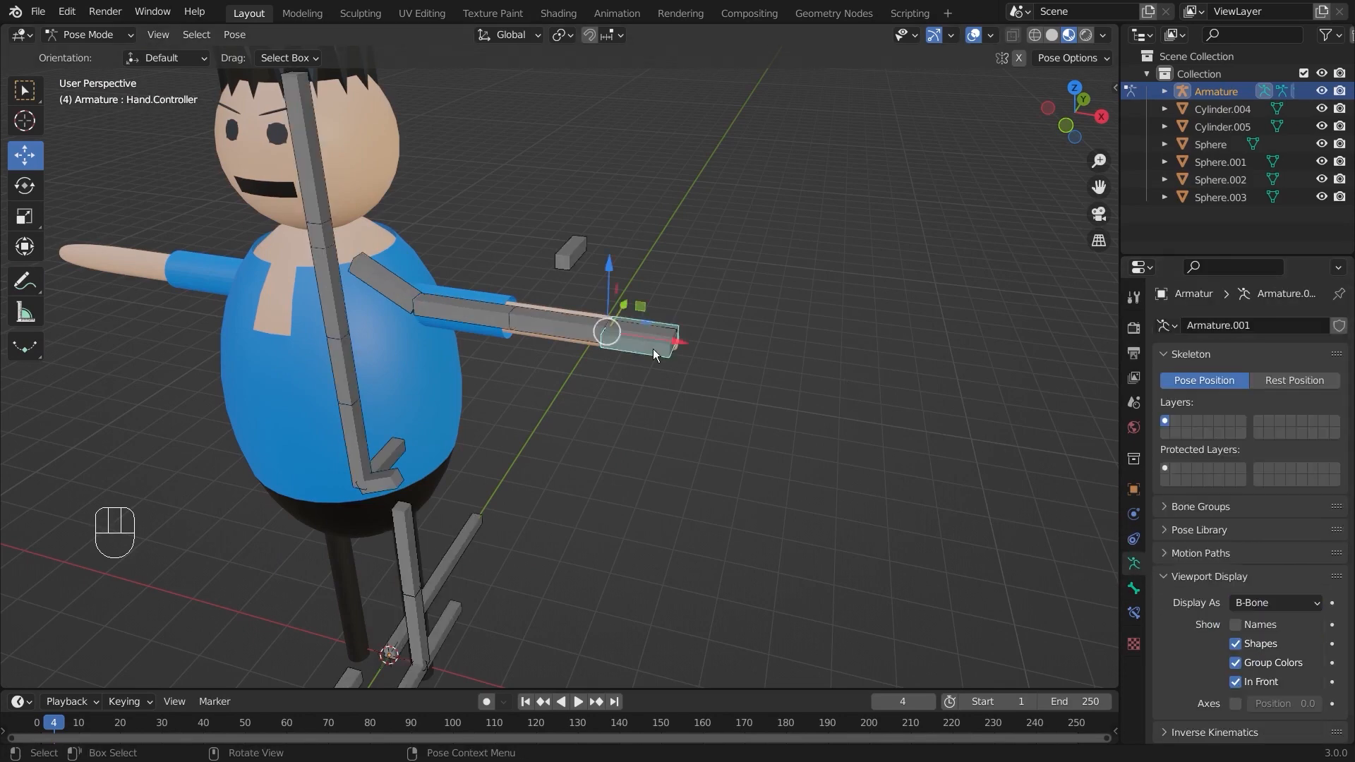
pyautogui.click(1133, 589)
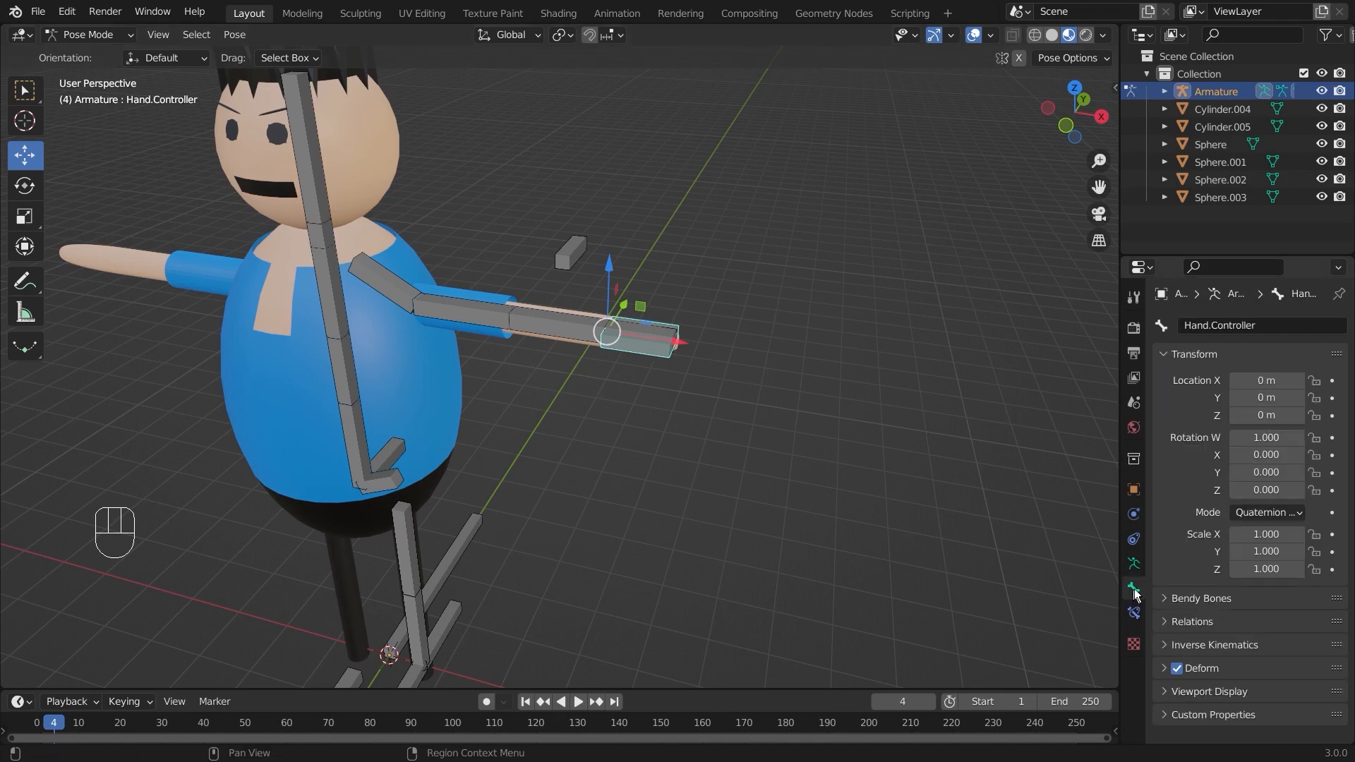
pyautogui.click(1178, 668)
# Check the Deform setting of the hand controller, hand pole, hip control and leg pole bones one by one
pyautogui.moveTo(883, 396); pyautogui.dragTo(530, 337, button='middle')
pyautogui.click(524, 345)
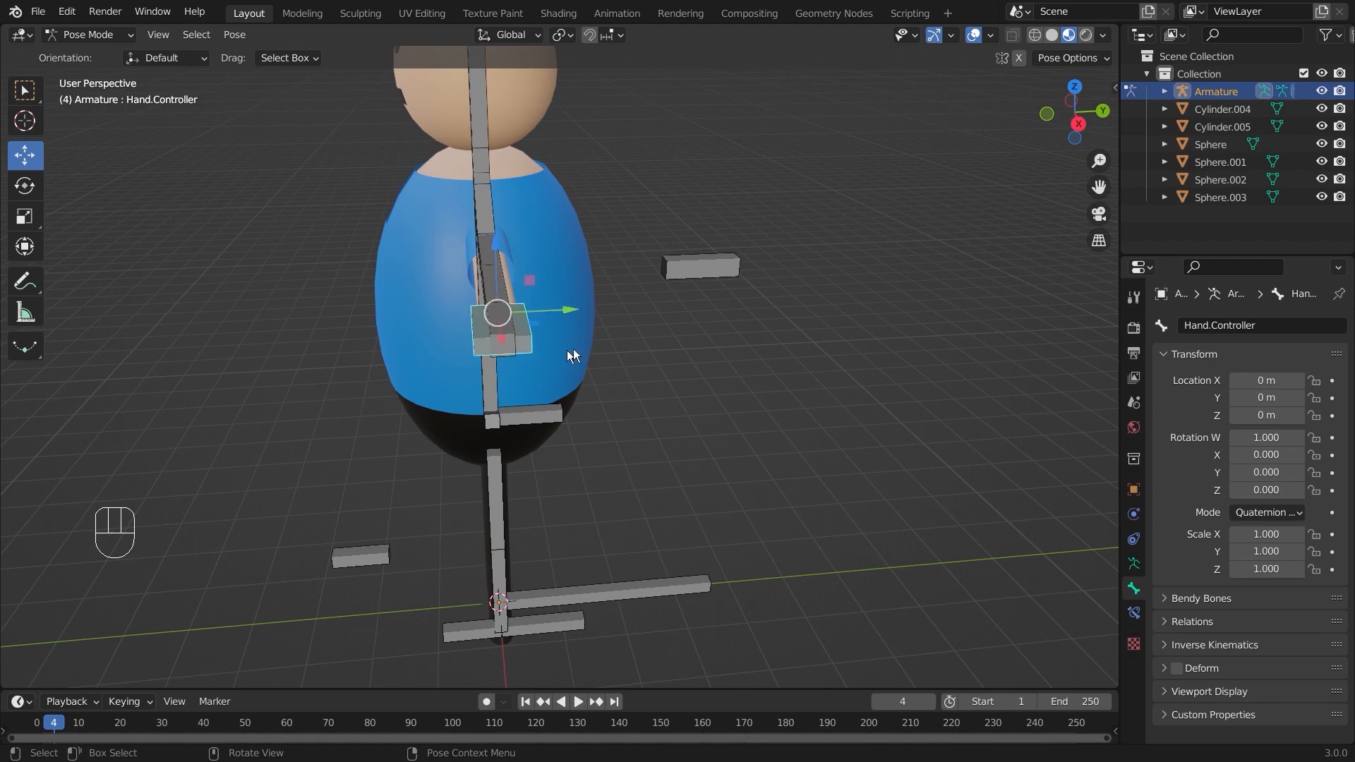
pyautogui.click(689, 279)
pyautogui.click(532, 410)
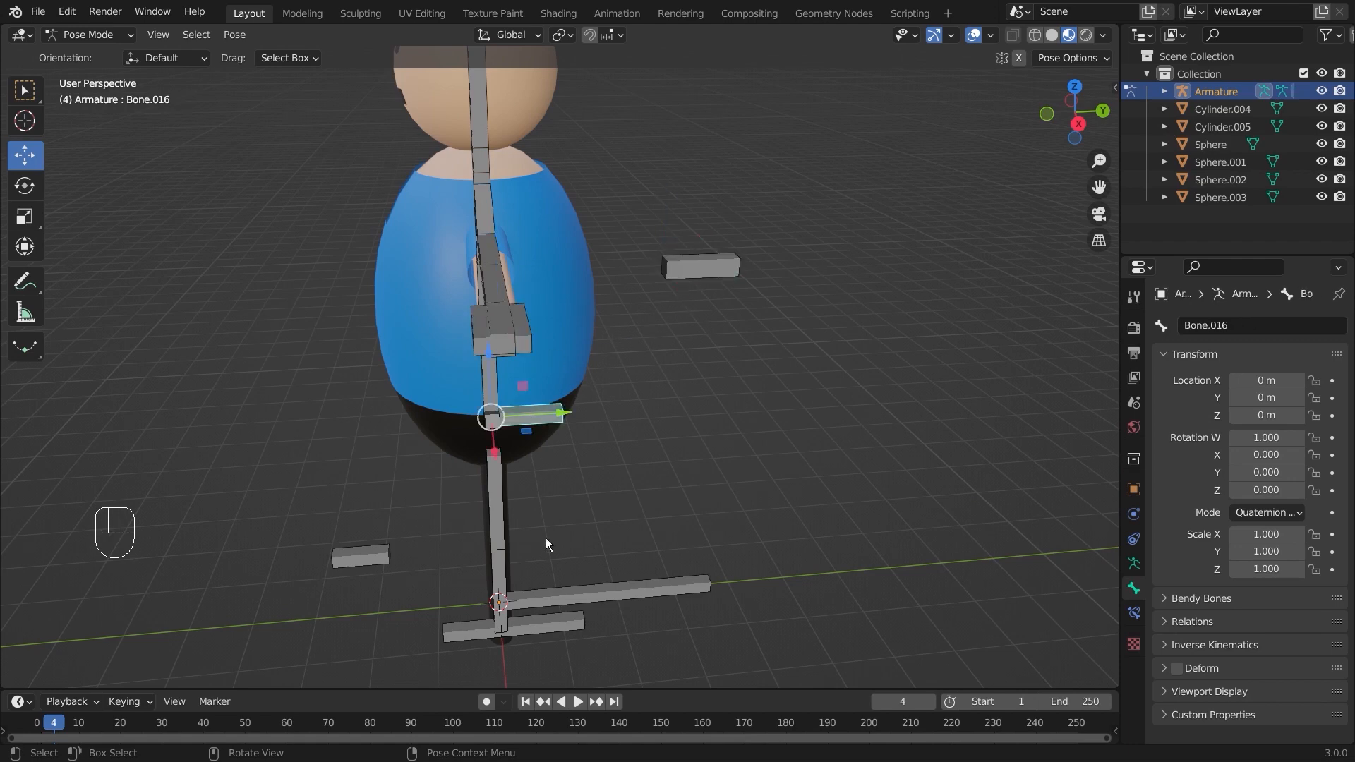
pyautogui.click(360, 556)
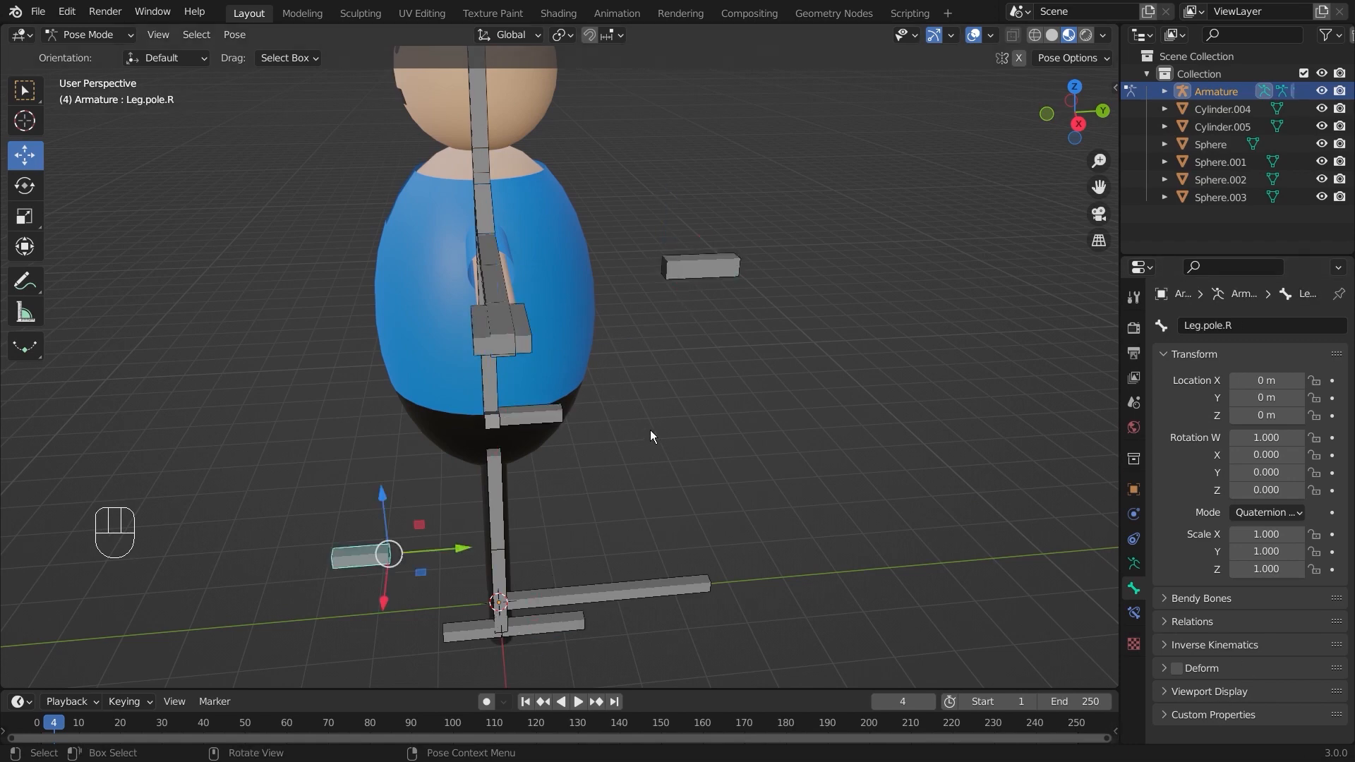
pyautogui.moveTo(650, 430); pyautogui.dragTo(581, 434, button='middle')
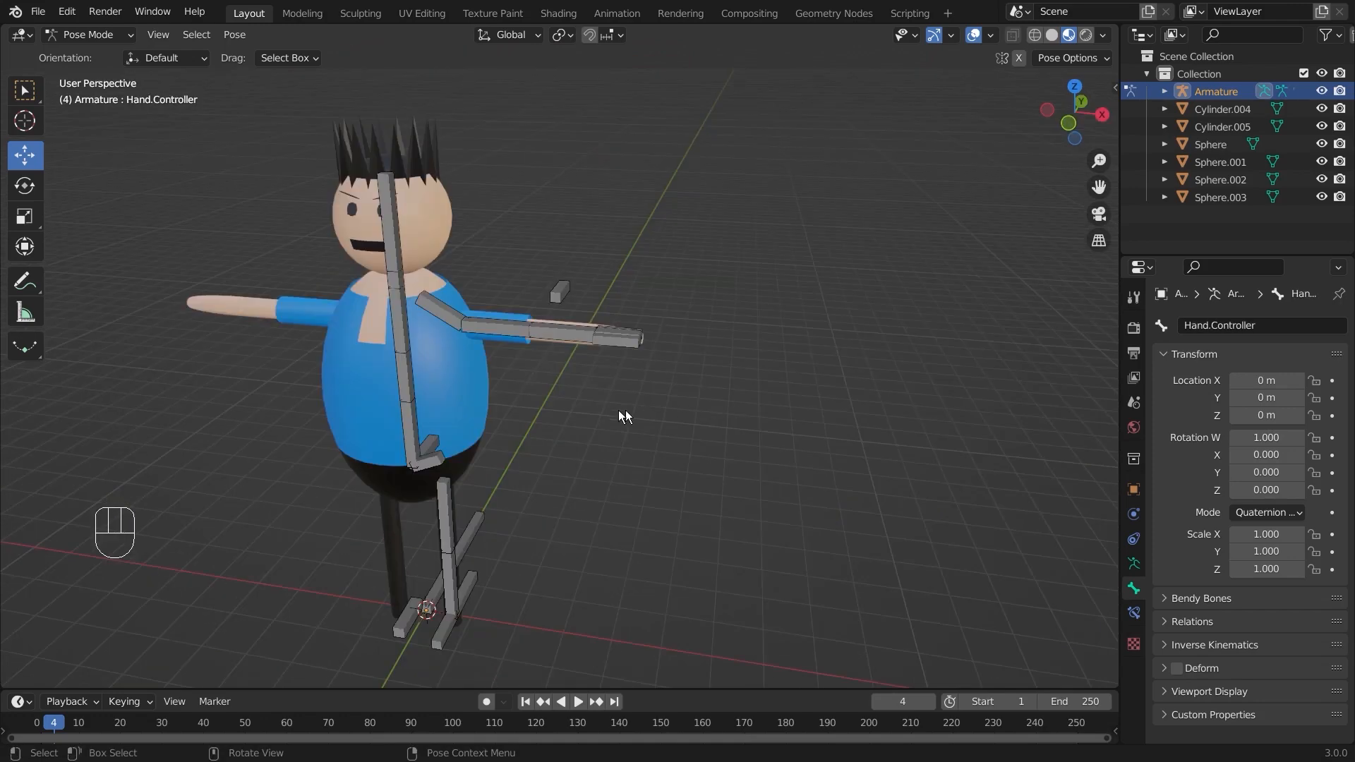
# Select the shoulder bone and the upper leg bone in turn to inspect their placement and Deform setting
pyautogui.moveTo(706, 434); pyautogui.dragTo(451, 336, button='middle')
pyautogui.click(450, 307)
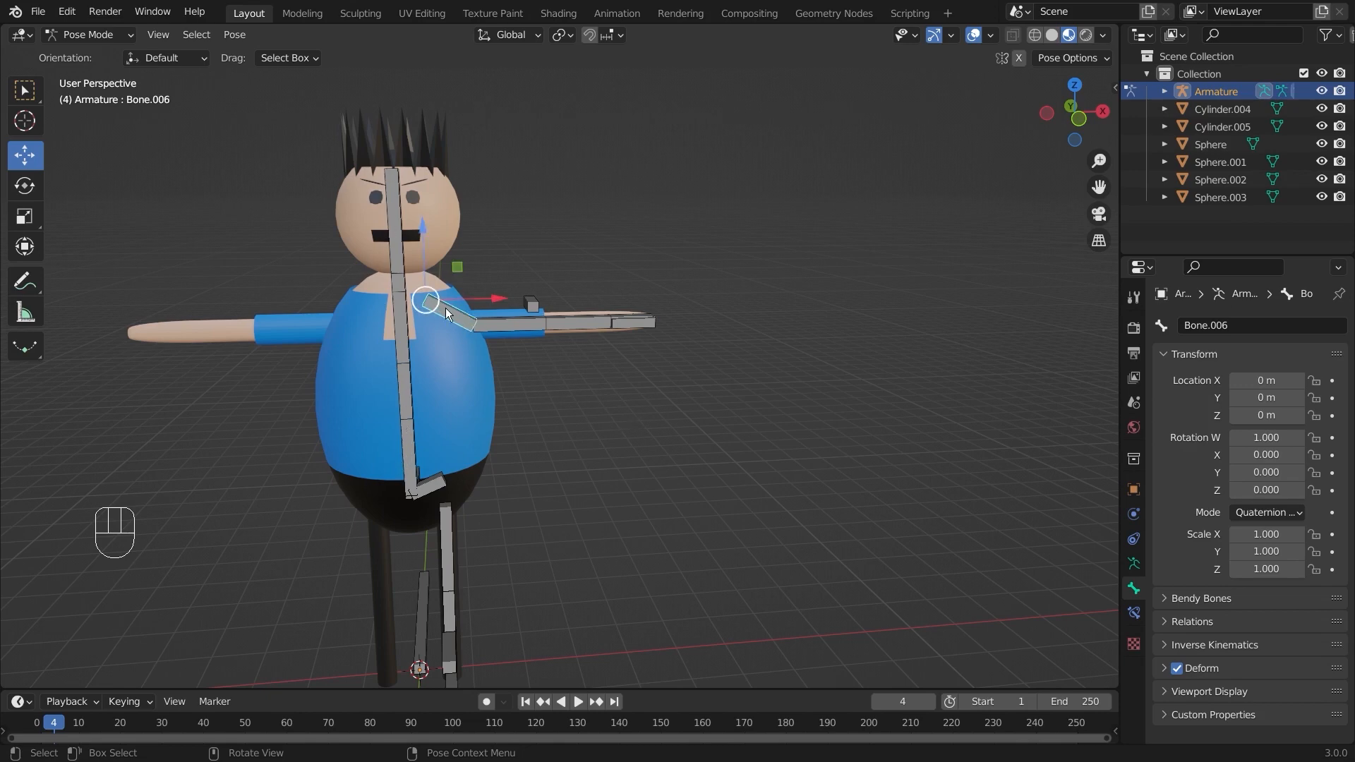
pyautogui.scroll(3, 446, 308)
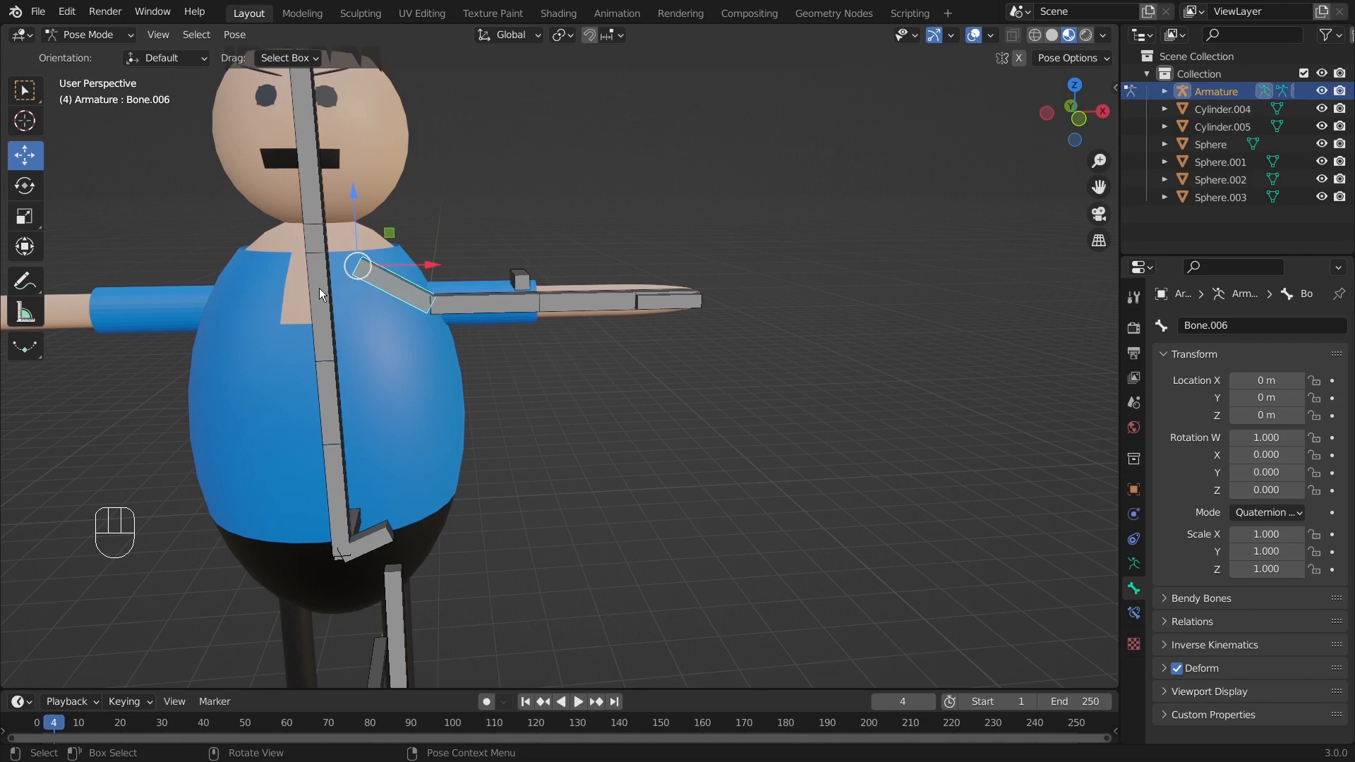
pyautogui.scroll(-3, 318, 282)
pyautogui.click(540, 484)
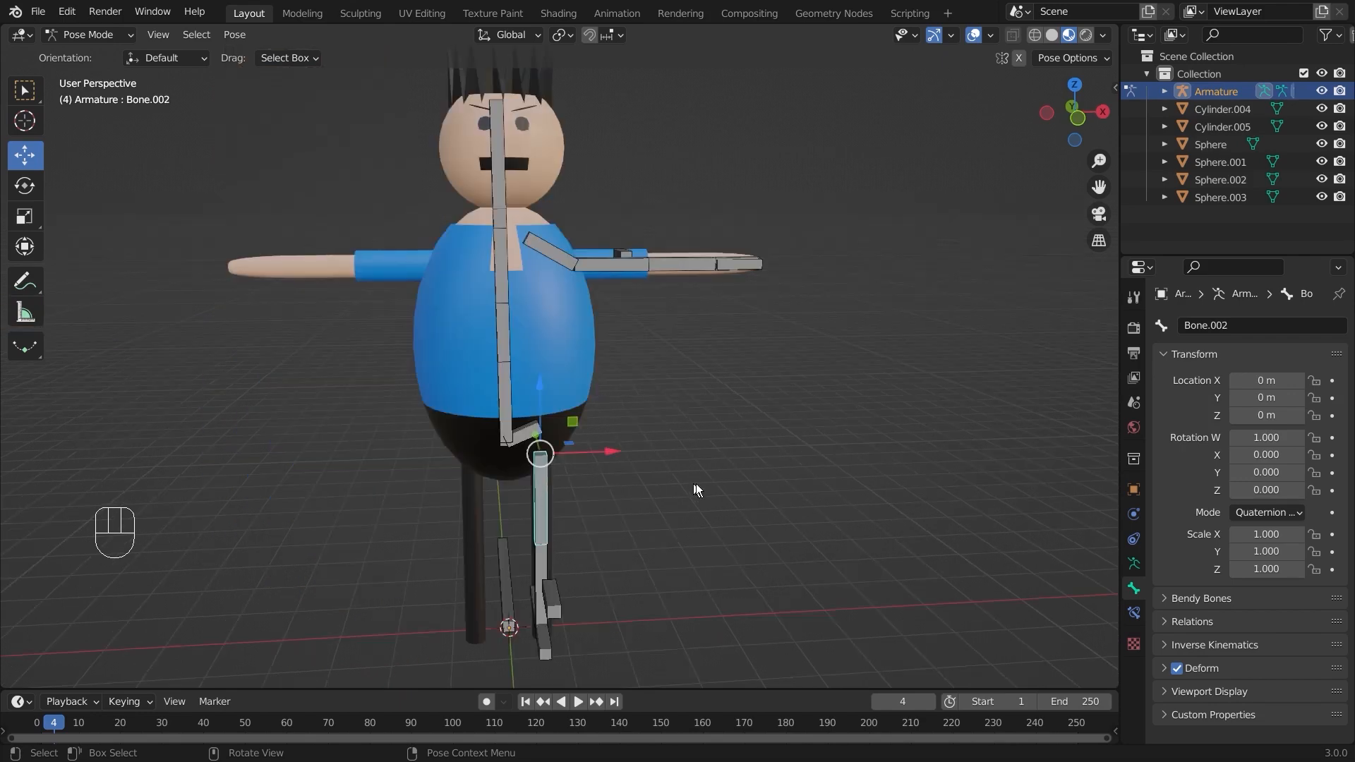
pyautogui.moveTo(718, 480); pyautogui.dragTo(702, 455, button='middle')
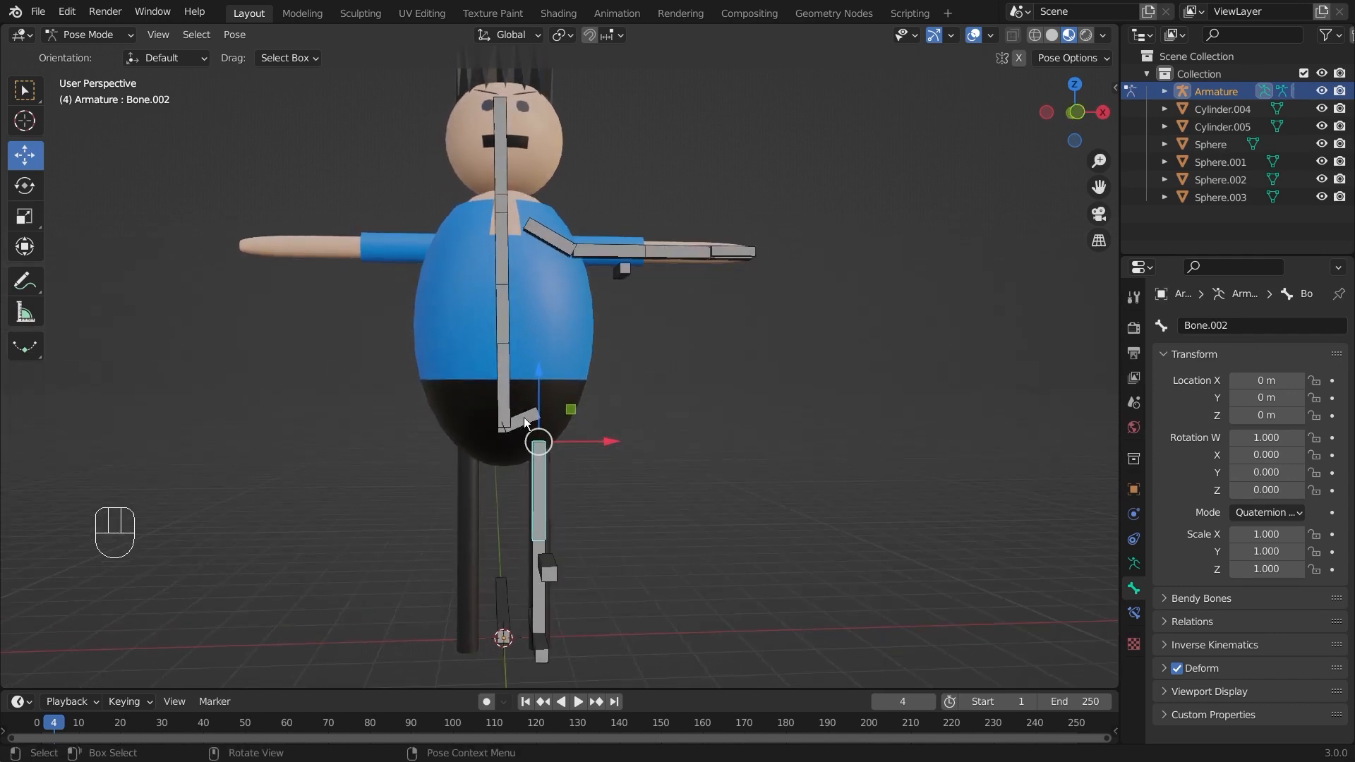
# Inspect the short hip bone and the shoulder bone from several angles, comparing their placement with the neighbouring leg and spine bones
pyautogui.click(530, 420)
pyautogui.click(539, 459)
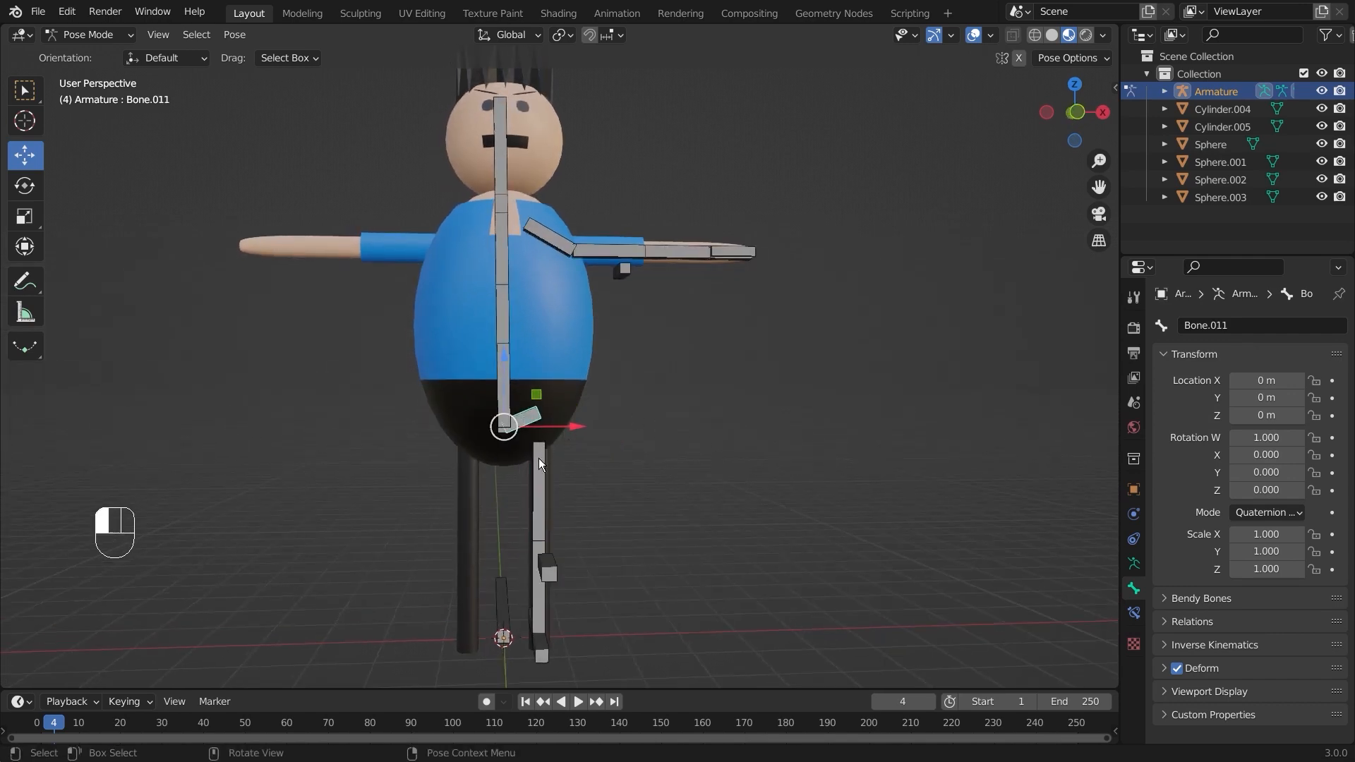
pyautogui.click(533, 417)
pyautogui.moveTo(684, 439); pyautogui.dragTo(761, 399, button='middle')
pyautogui.scroll(2, 819, 391)
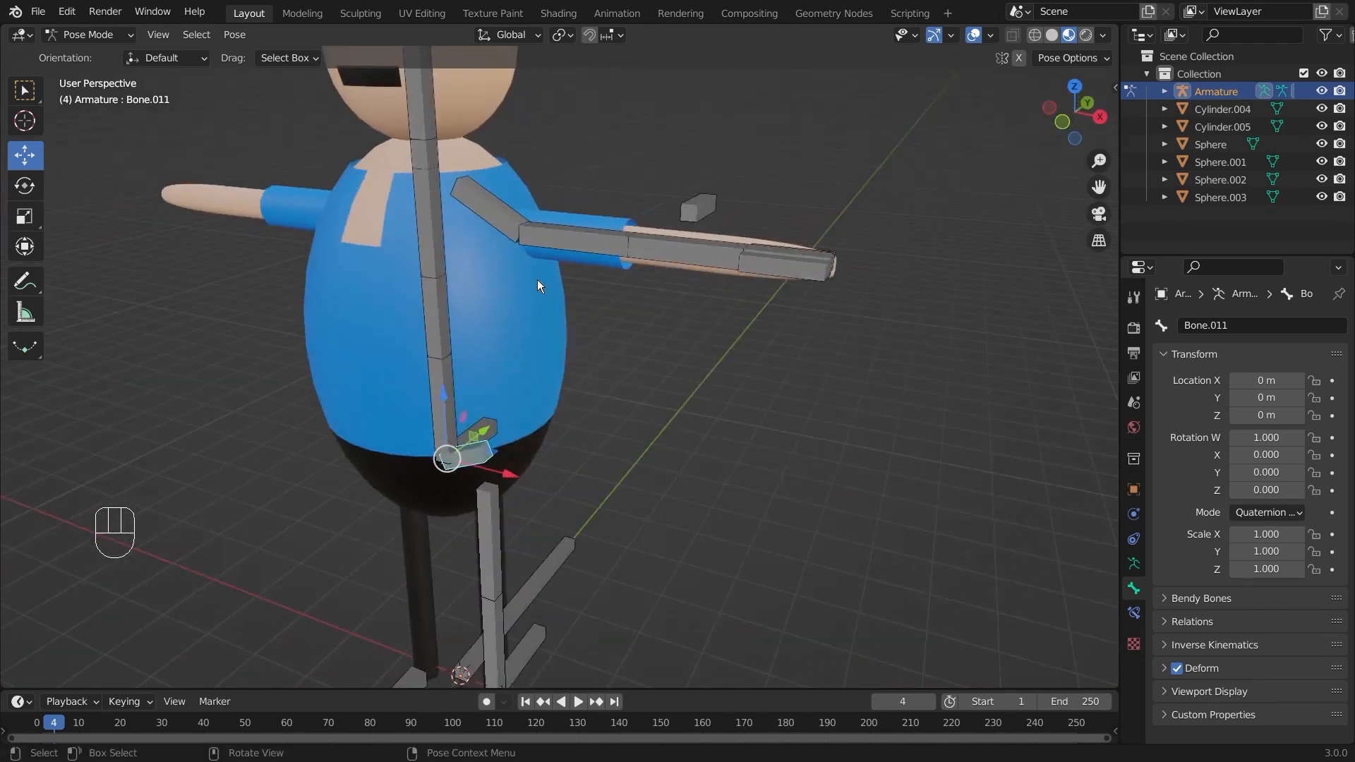
pyautogui.moveTo(659, 336); pyautogui.dragTo(923, 303, button='middle')
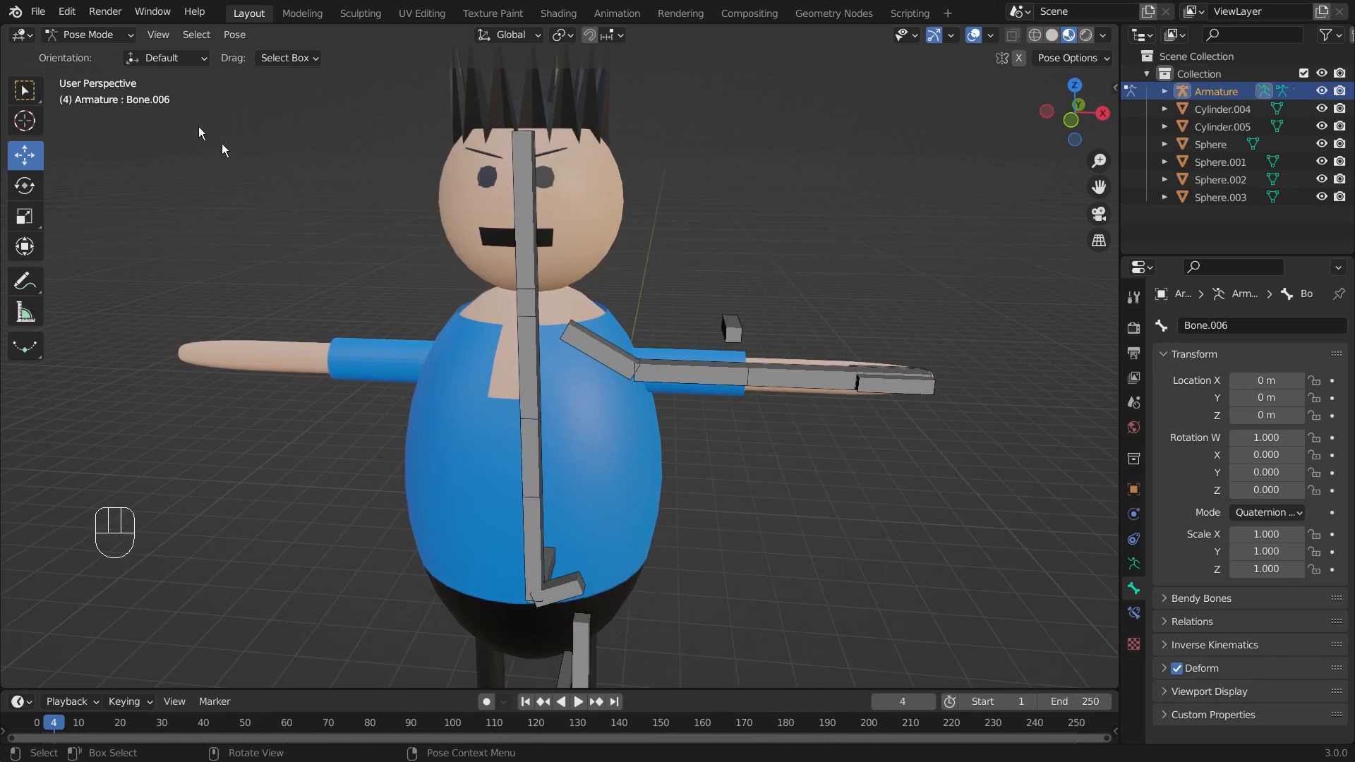
# Switch the armature to Edit Mode and set its viewport display to Octahedral
pyautogui.click(89, 35)
pyautogui.click(91, 74)
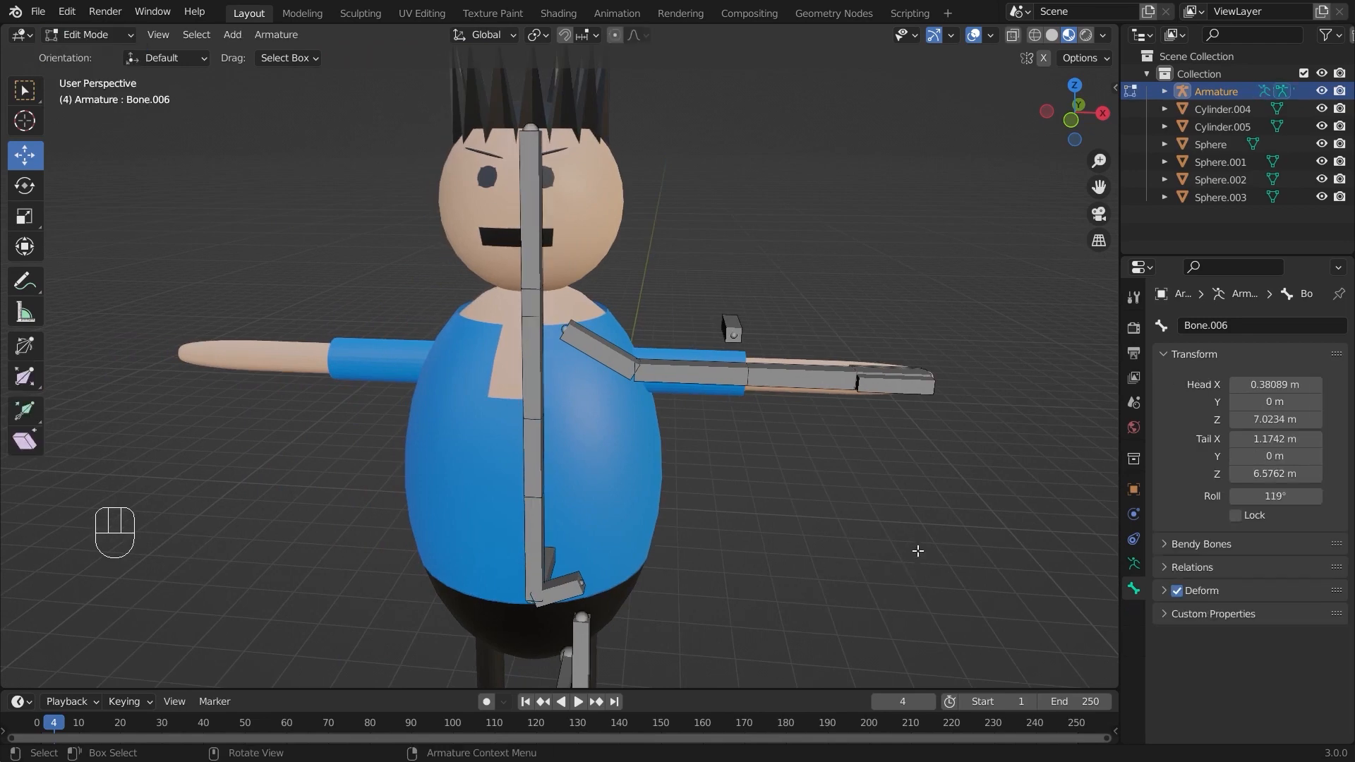
pyautogui.scroll(-2, 917, 551)
pyautogui.click(1134, 564)
pyautogui.click(1243, 603)
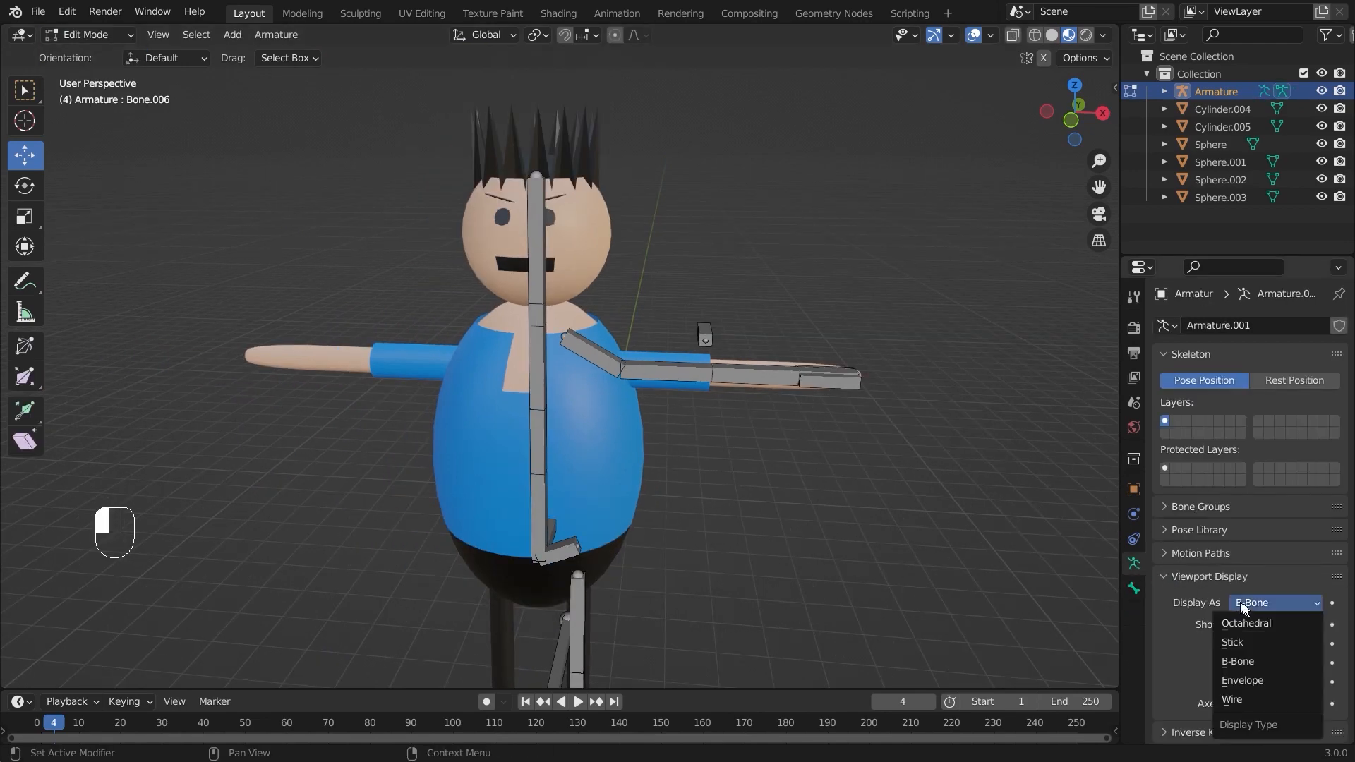
pyautogui.click(1266, 622)
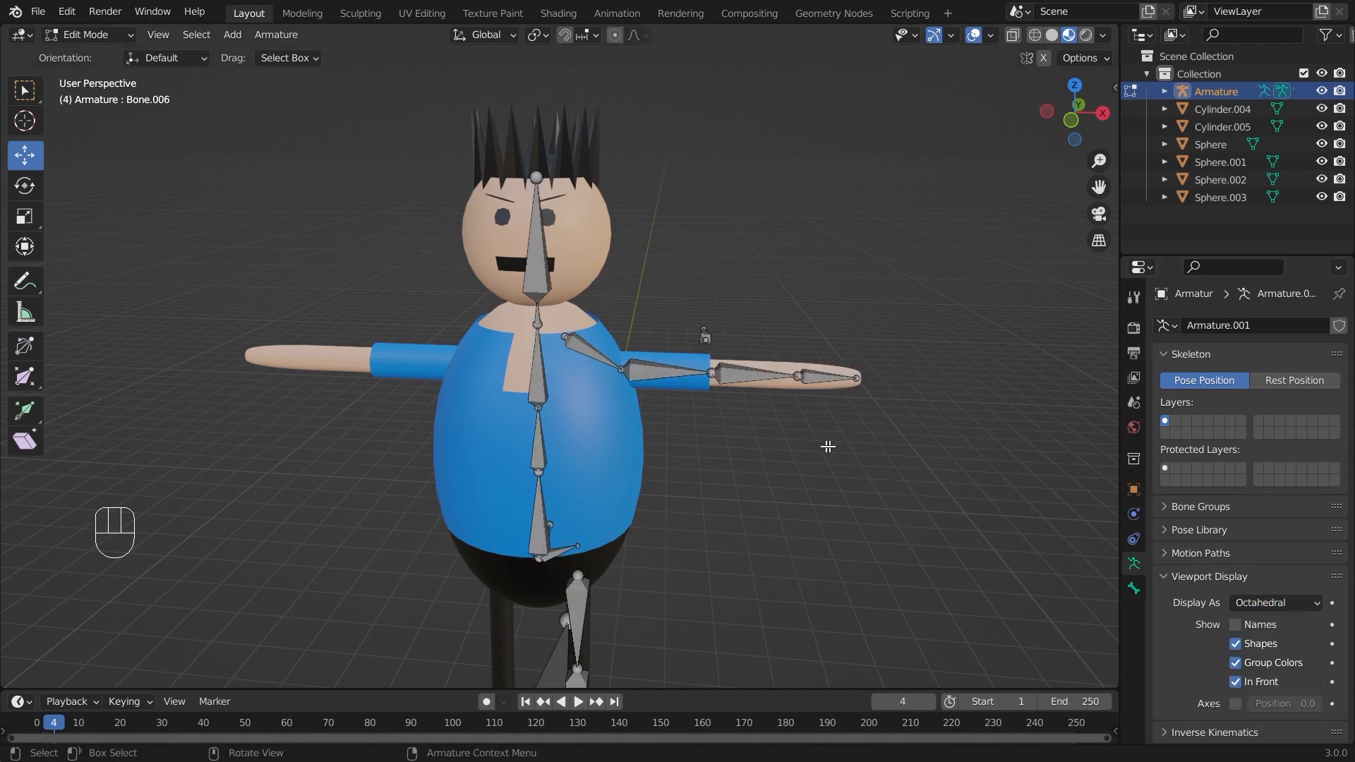
# Try parenting the shoulder bone to the upper spine bone as Connected, undo it, and parent it with Keep Offset instead
pyautogui.scroll(5, 819, 468)
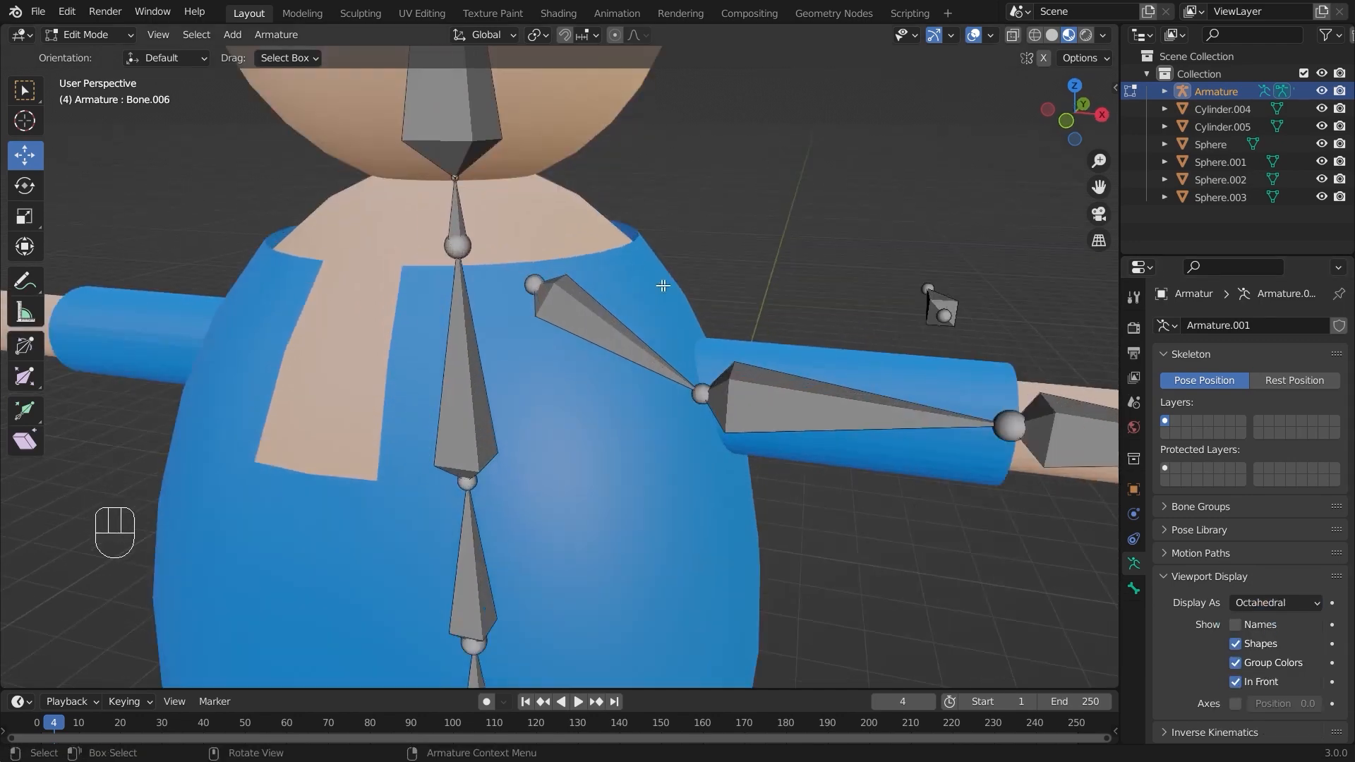
pyautogui.click(546, 309)
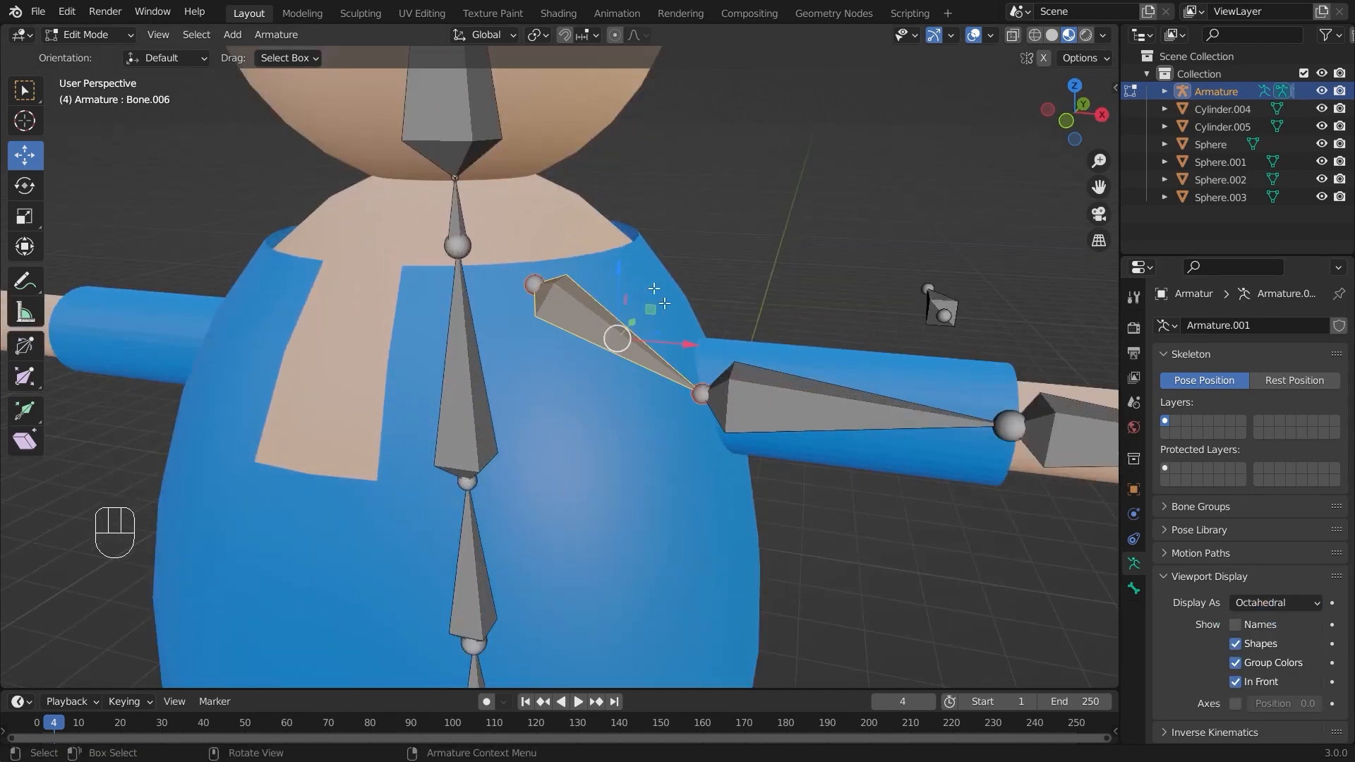
pyautogui.keyDown('shift'); pyautogui.click(470, 331); pyautogui.keyUp('shift')
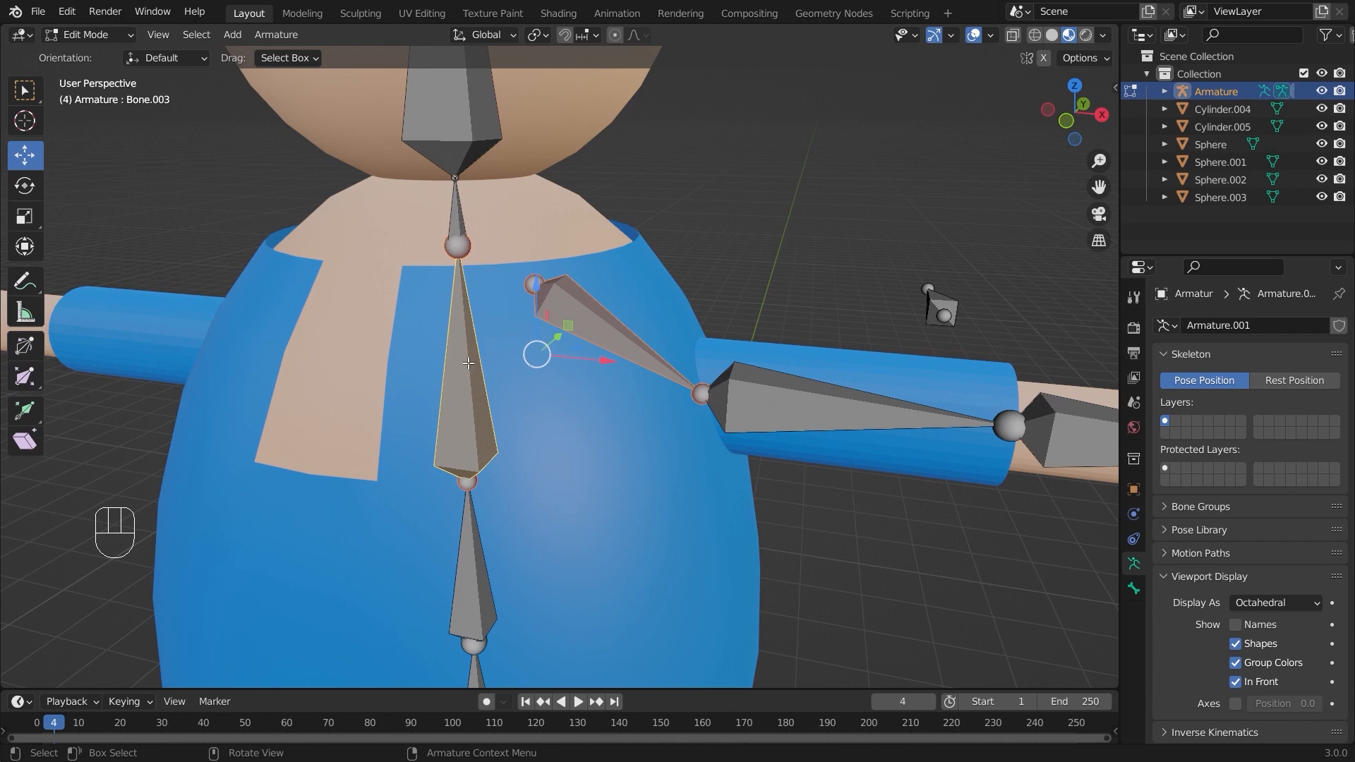
pyautogui.hotkey('ctrl', 'p')
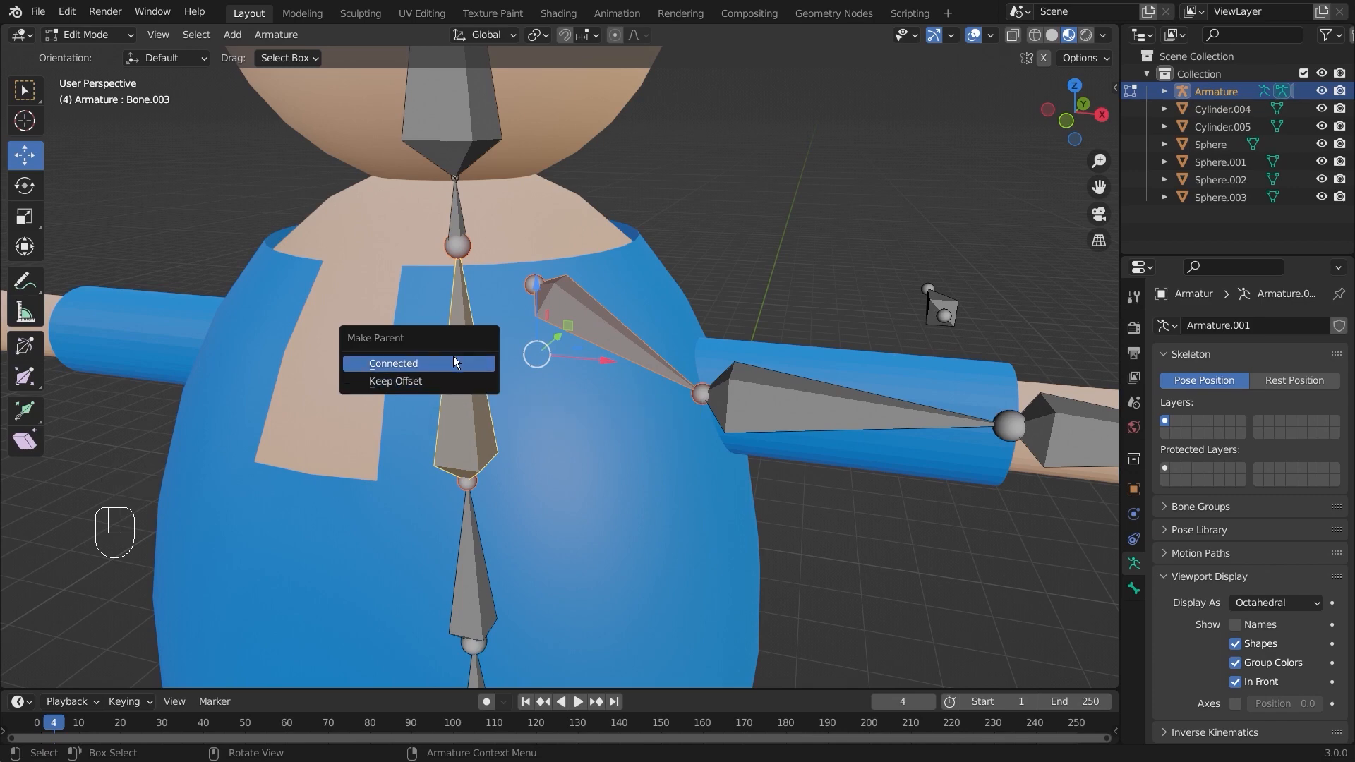
pyautogui.click(454, 362)
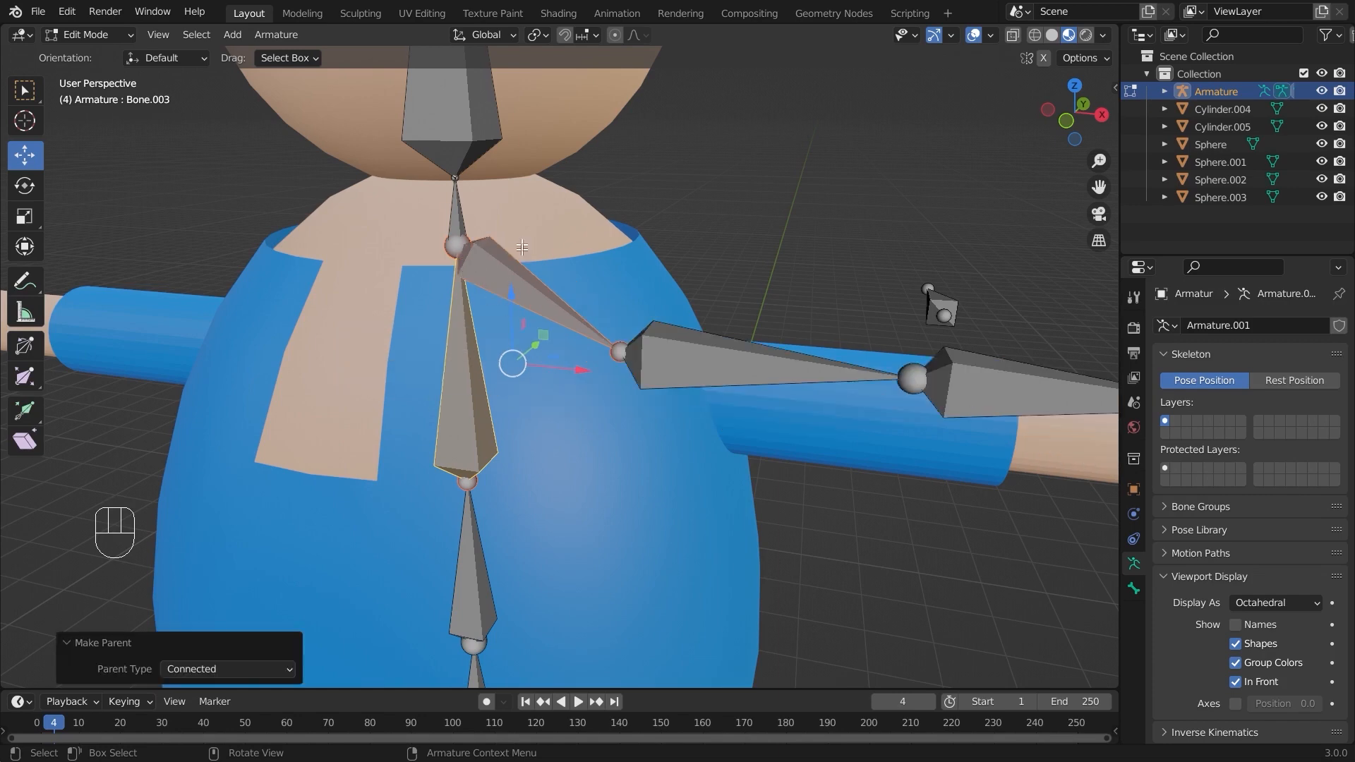
pyautogui.hotkey('ctrl', 'z')
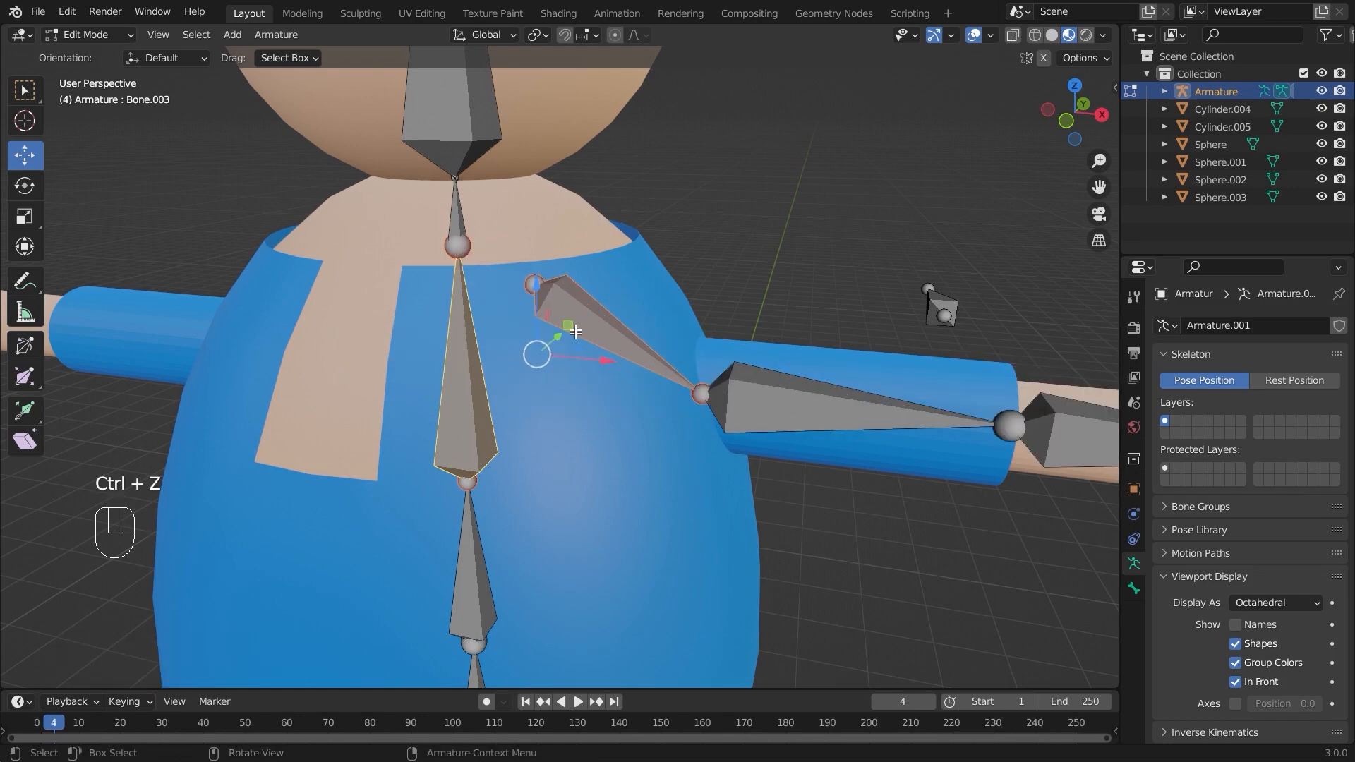
pyautogui.hotkey('ctrl', 'p')
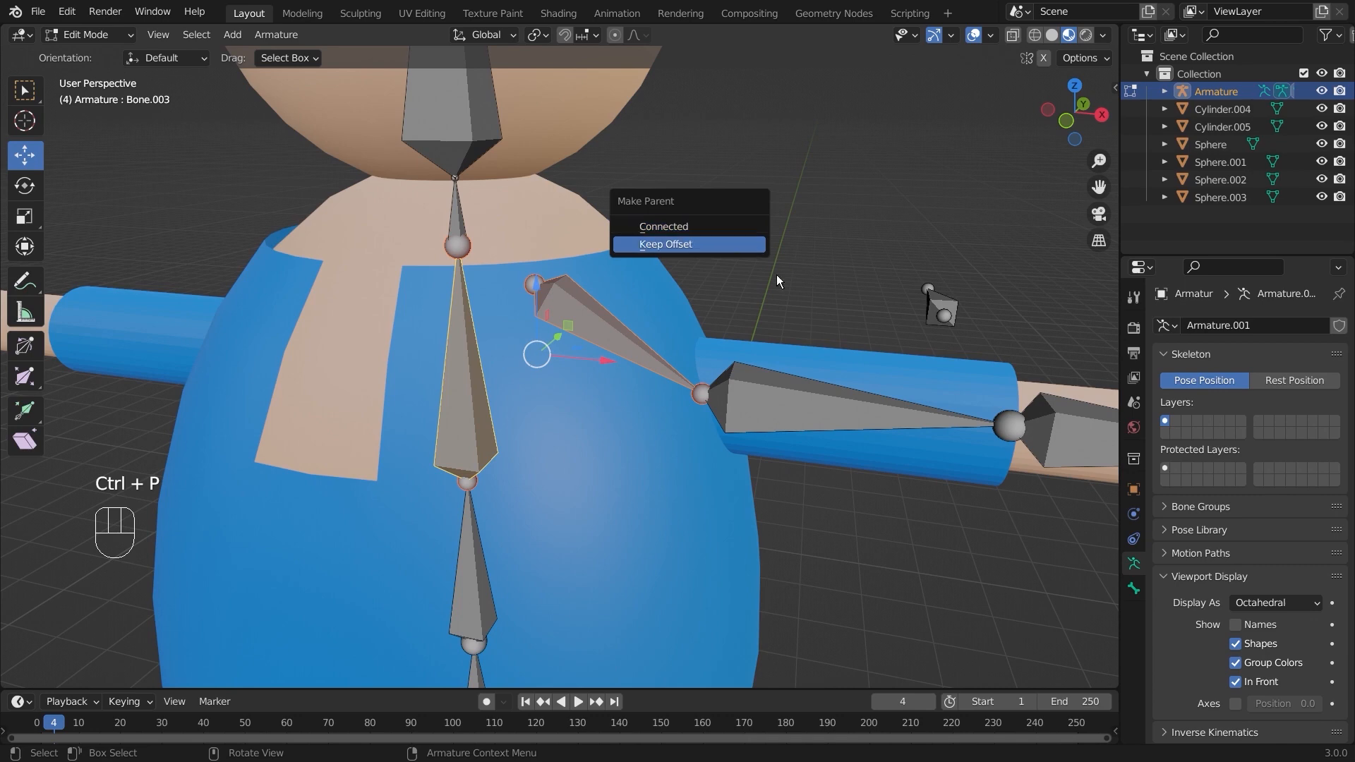
pyautogui.click(701, 249)
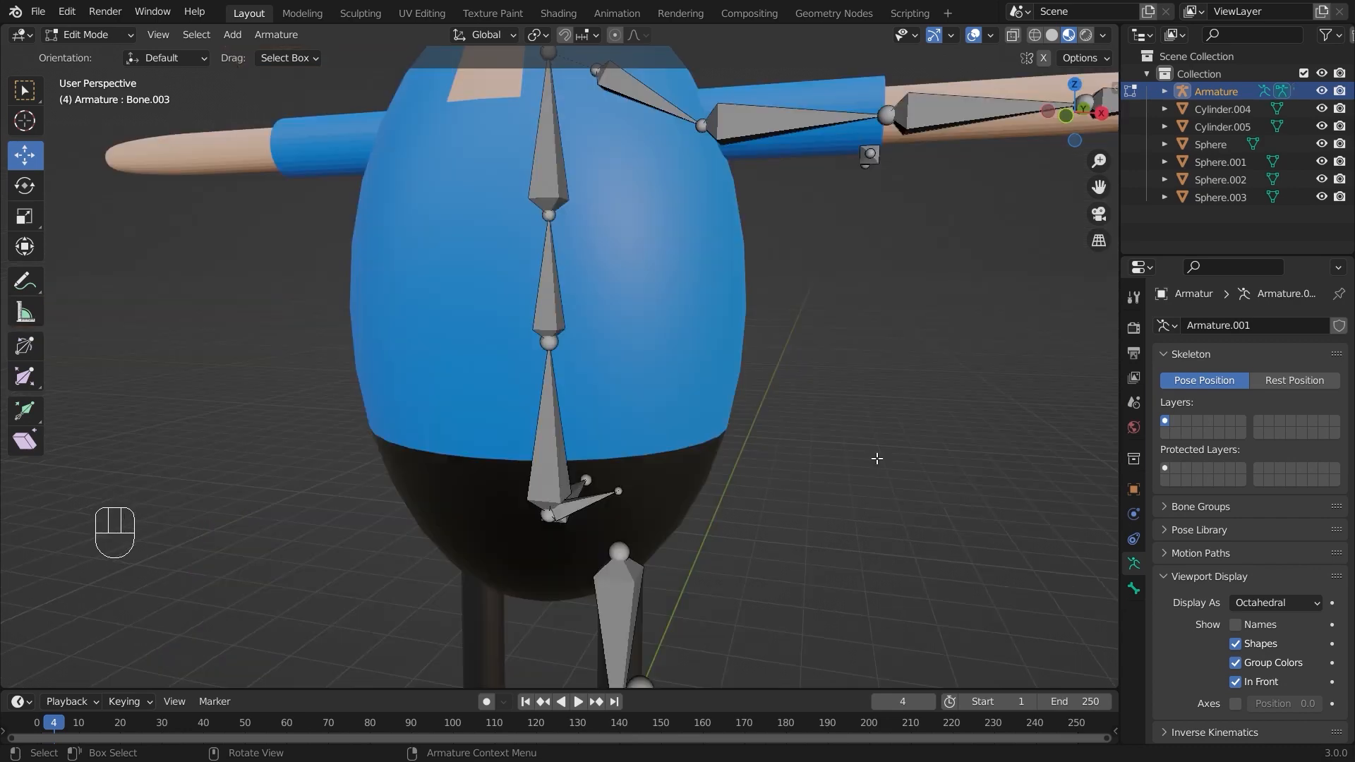
# Parent the upper leg bone to the short hip bone with Keep Offset and clear the selection
pyautogui.keyDown('shift'); pyautogui.moveTo(877, 458); pyautogui.dragTo(527, 302, button='middle'); pyautogui.keyUp('shift')
pyautogui.click(527, 302)
pyautogui.click(746, 366)
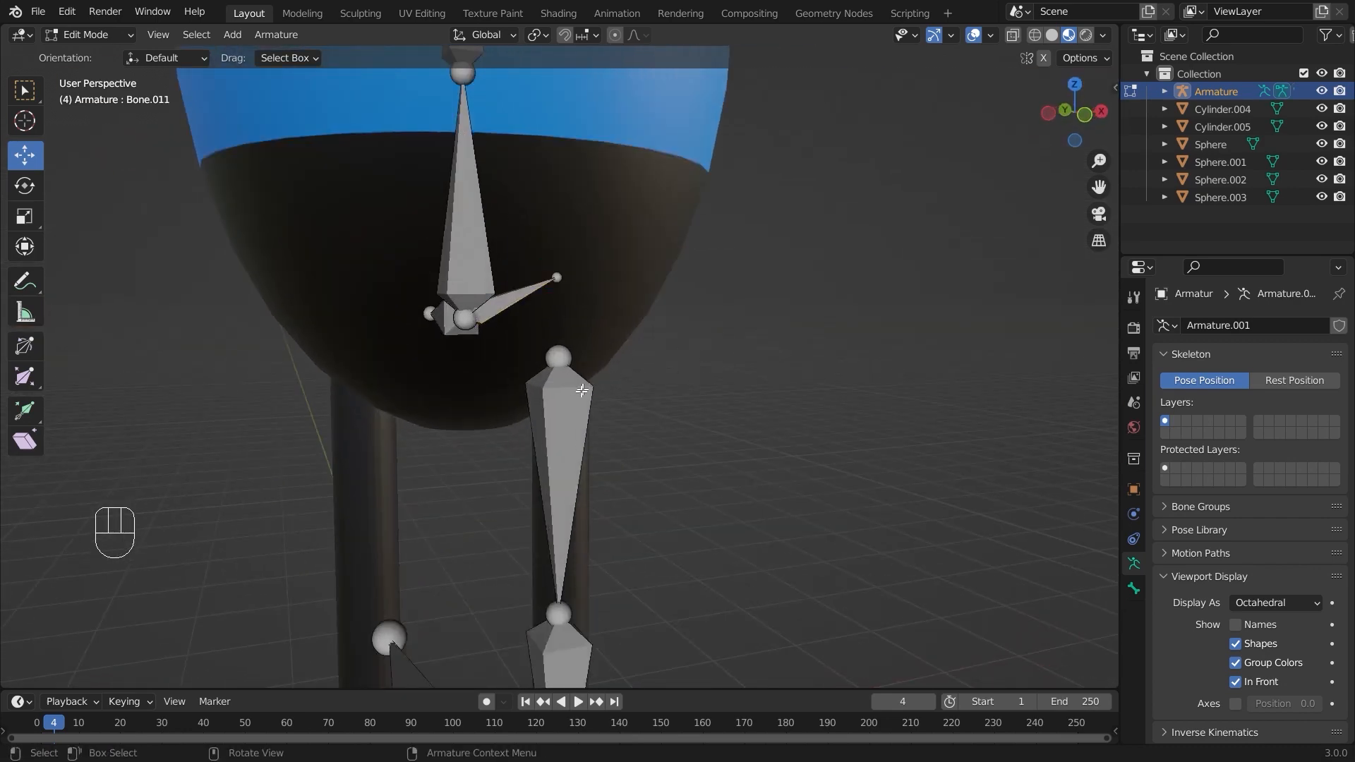
pyautogui.click(566, 411)
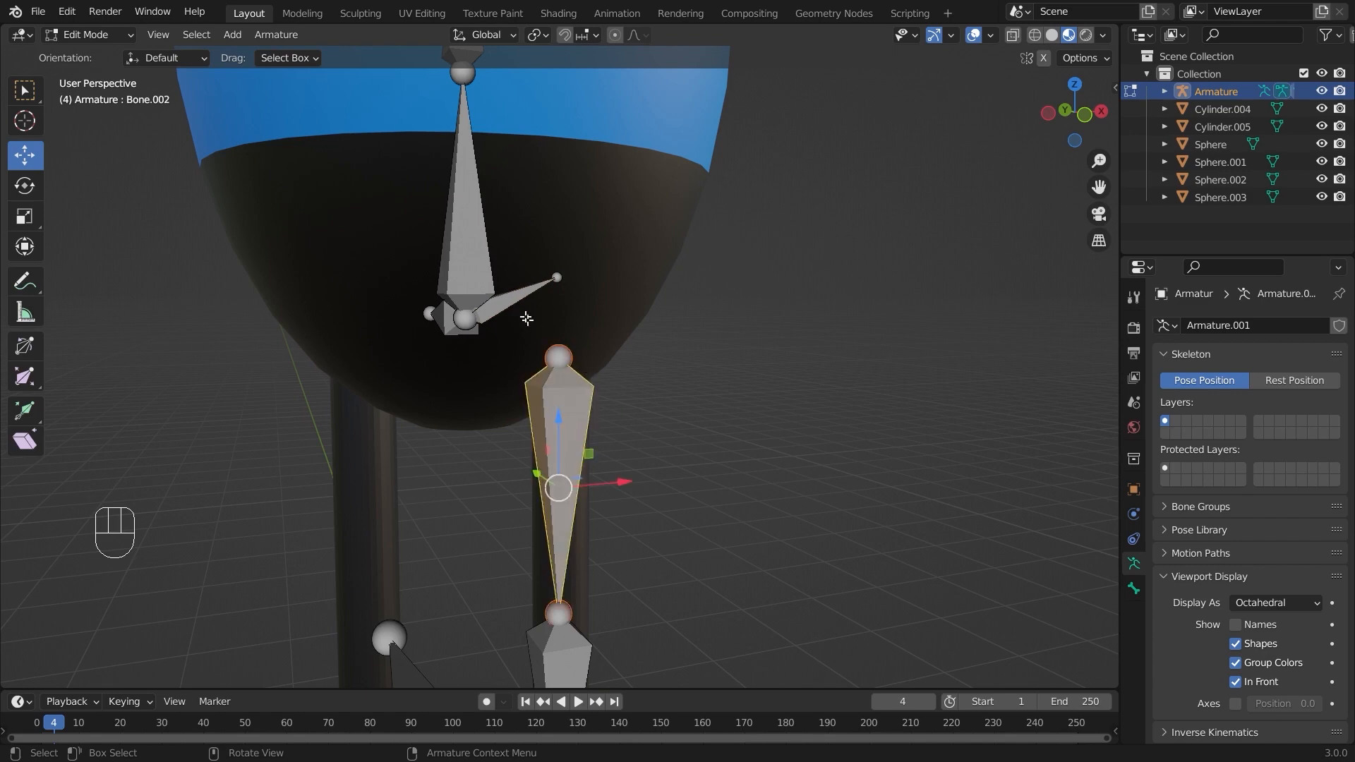
pyautogui.keyDown('shift'); pyautogui.click(513, 296); pyautogui.keyUp('shift')
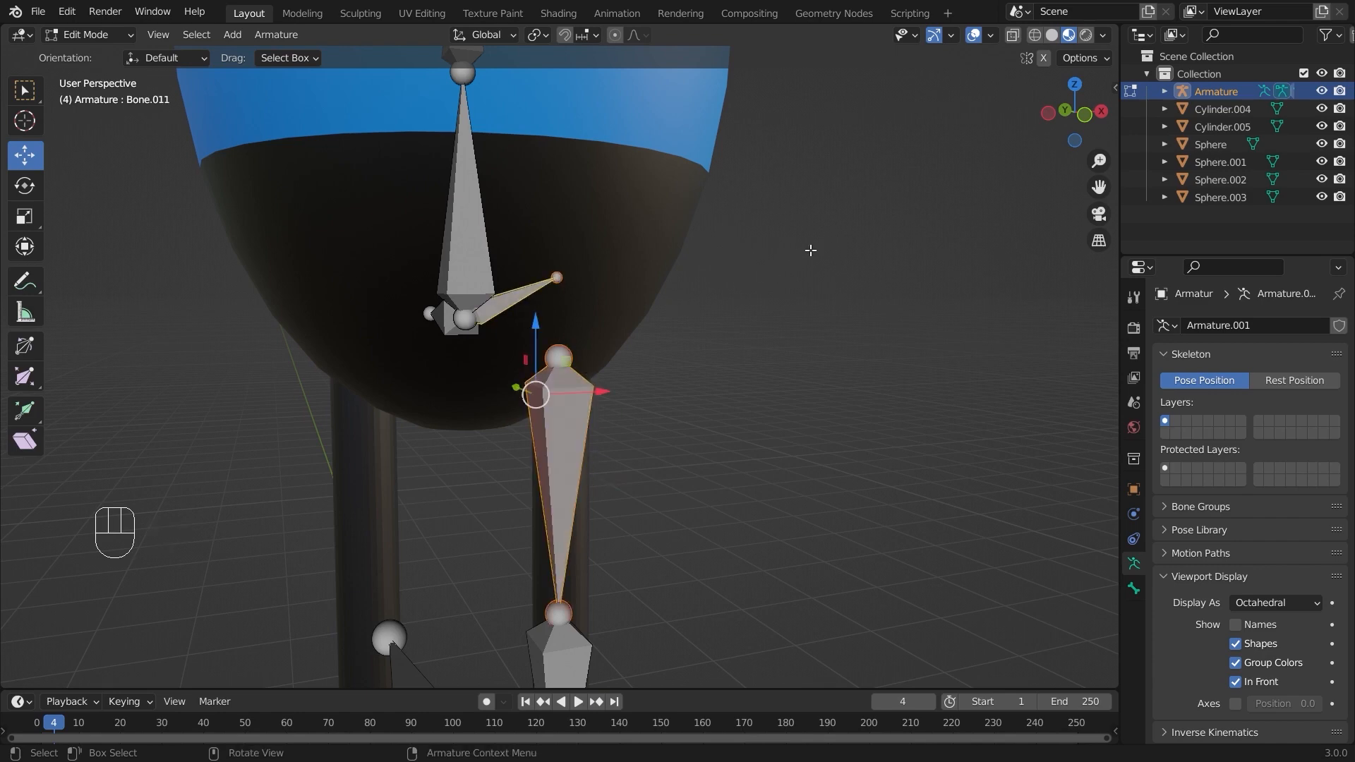
pyautogui.hotkey('ctrl', 'p')
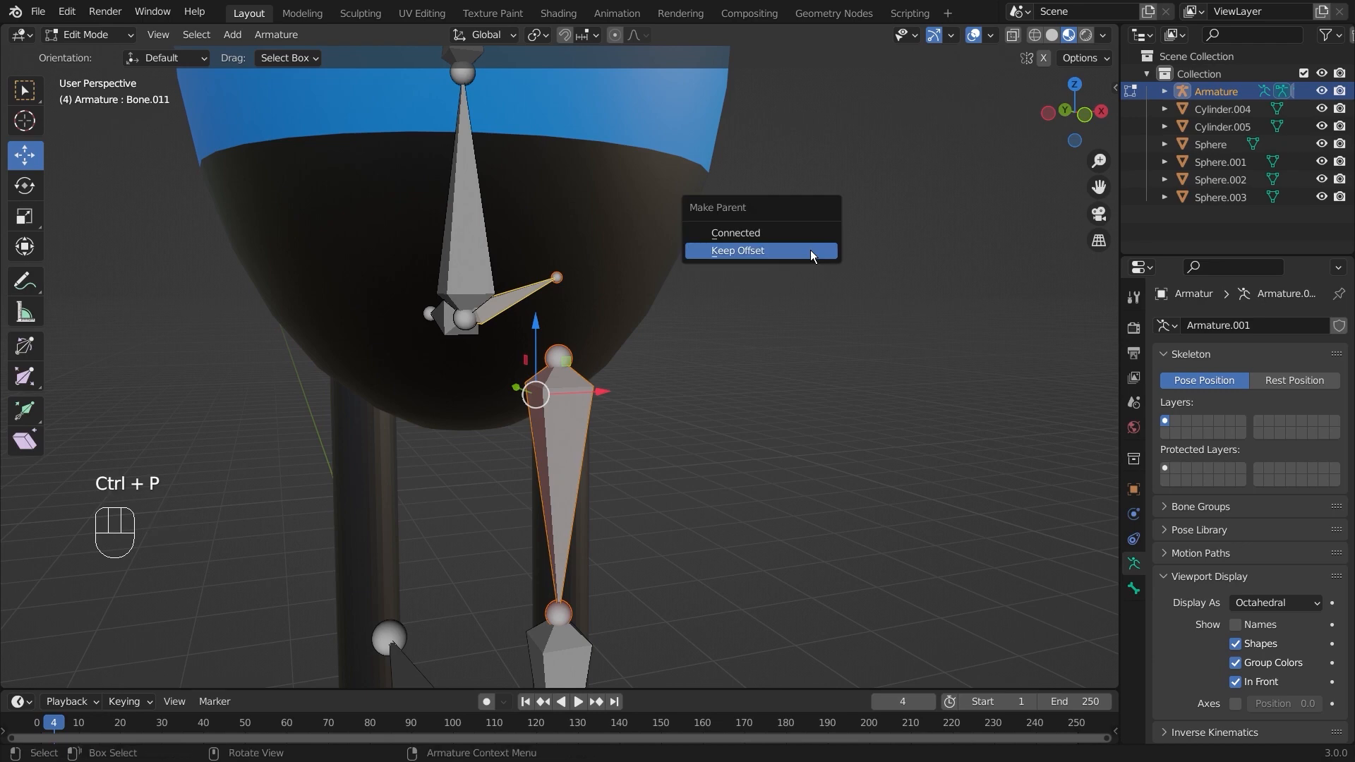
pyautogui.click(810, 250)
pyautogui.scroll(5, 553, 205)
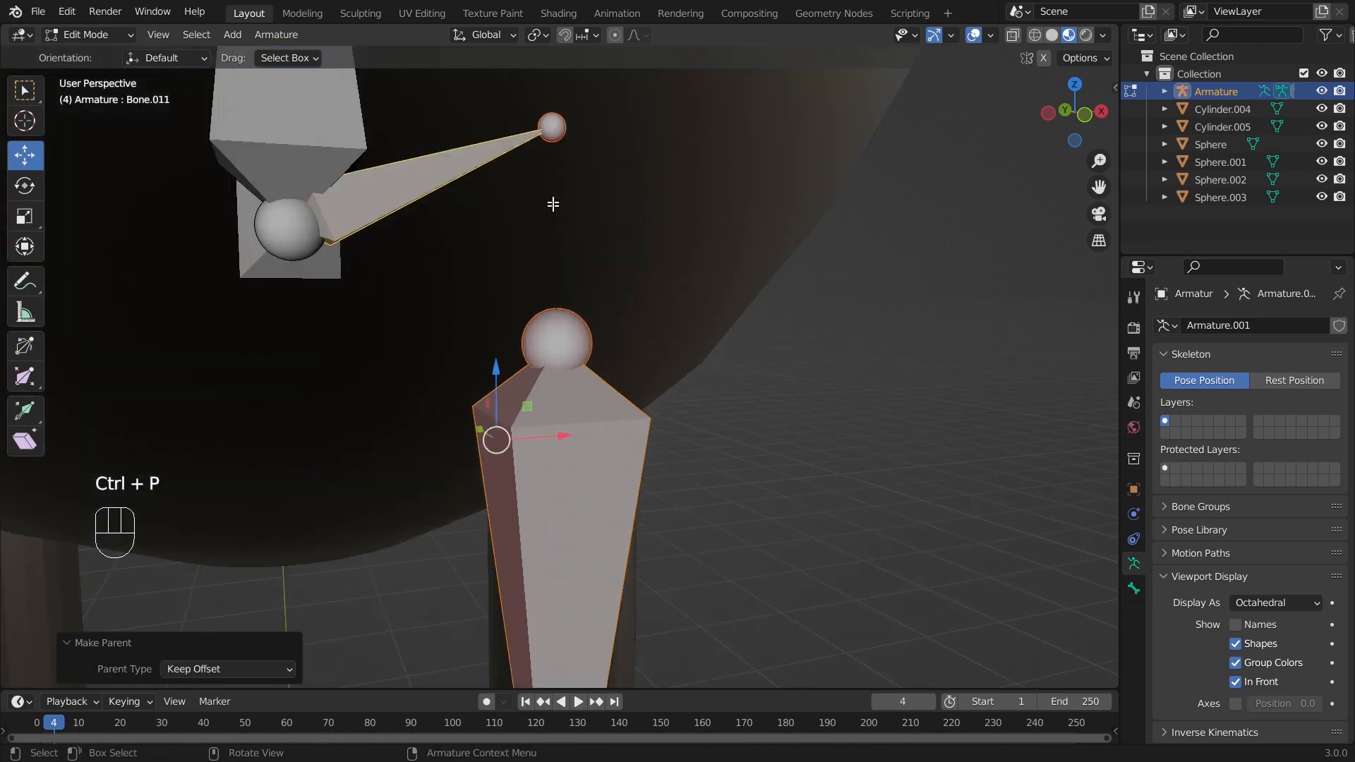
pyautogui.scroll(-5, 642, 456)
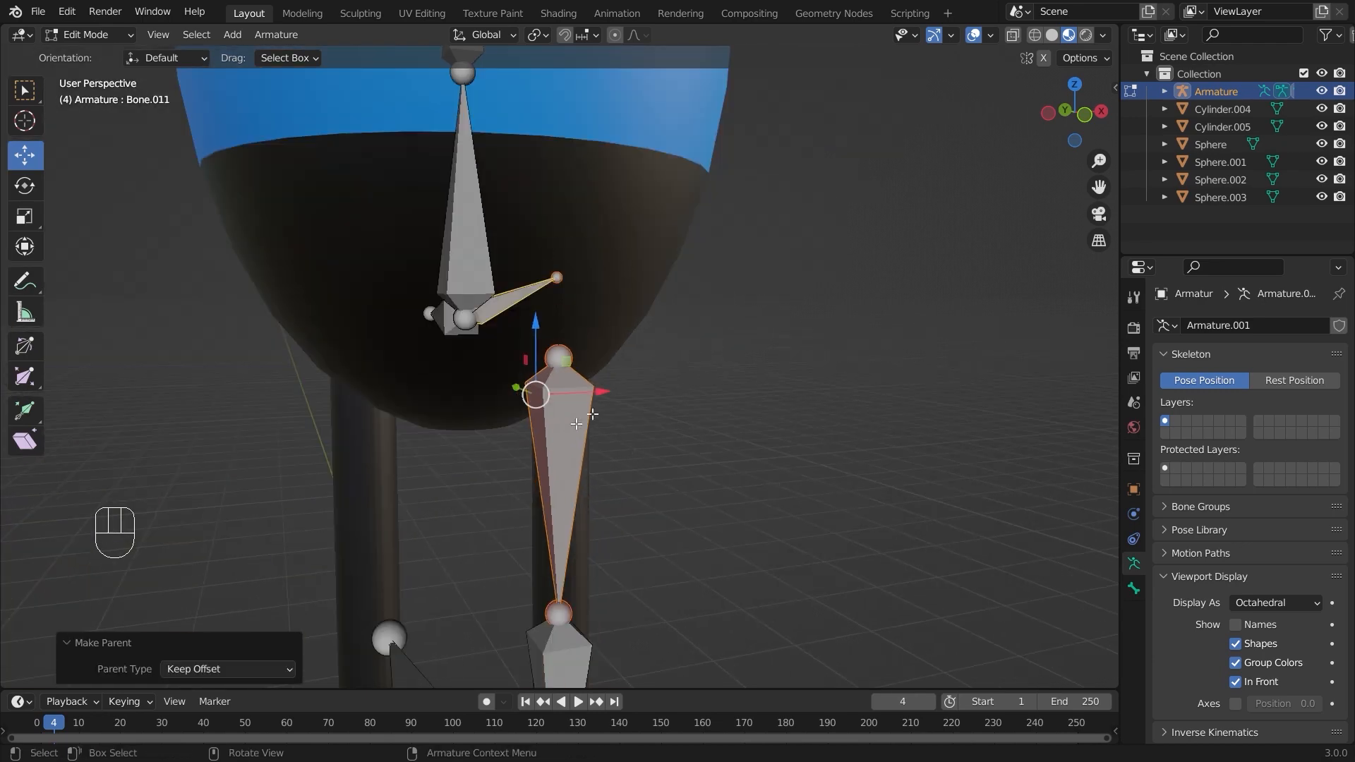
pyautogui.scroll(-2, 611, 460)
pyautogui.click(784, 324)
# Switch the armature to Pose Mode, test-rotate the lowest spine bone, and undo the rotation
pyautogui.moveTo(784, 324); pyautogui.dragTo(659, 280, button='middle')
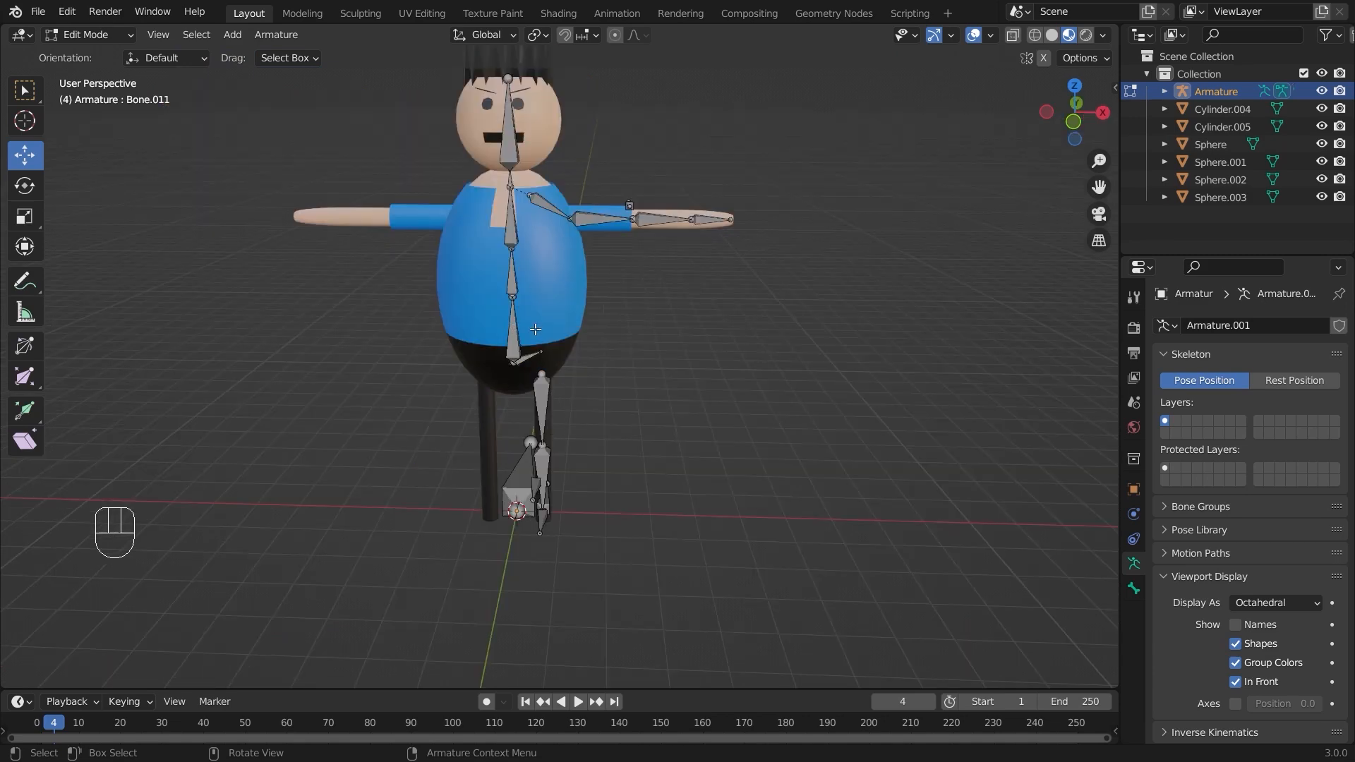
pyautogui.click(95, 37)
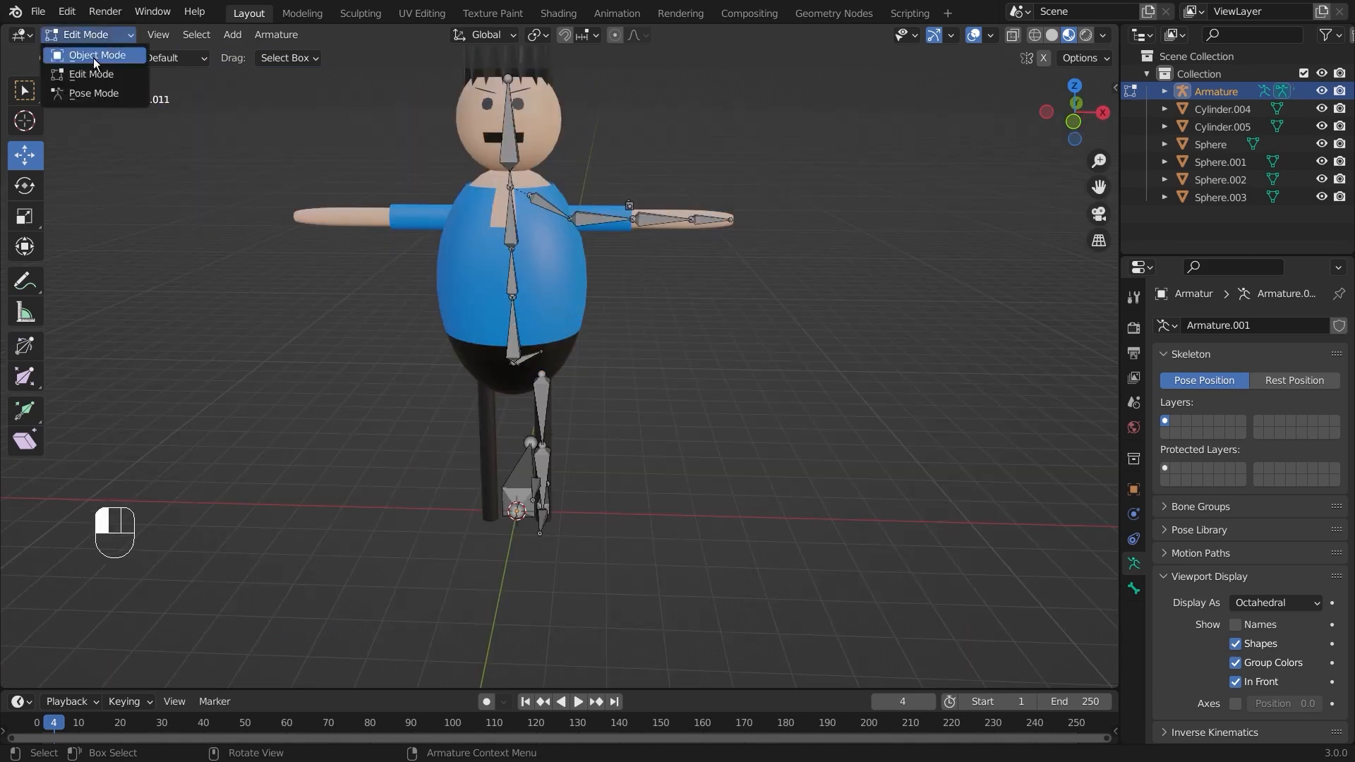
pyautogui.click(100, 99)
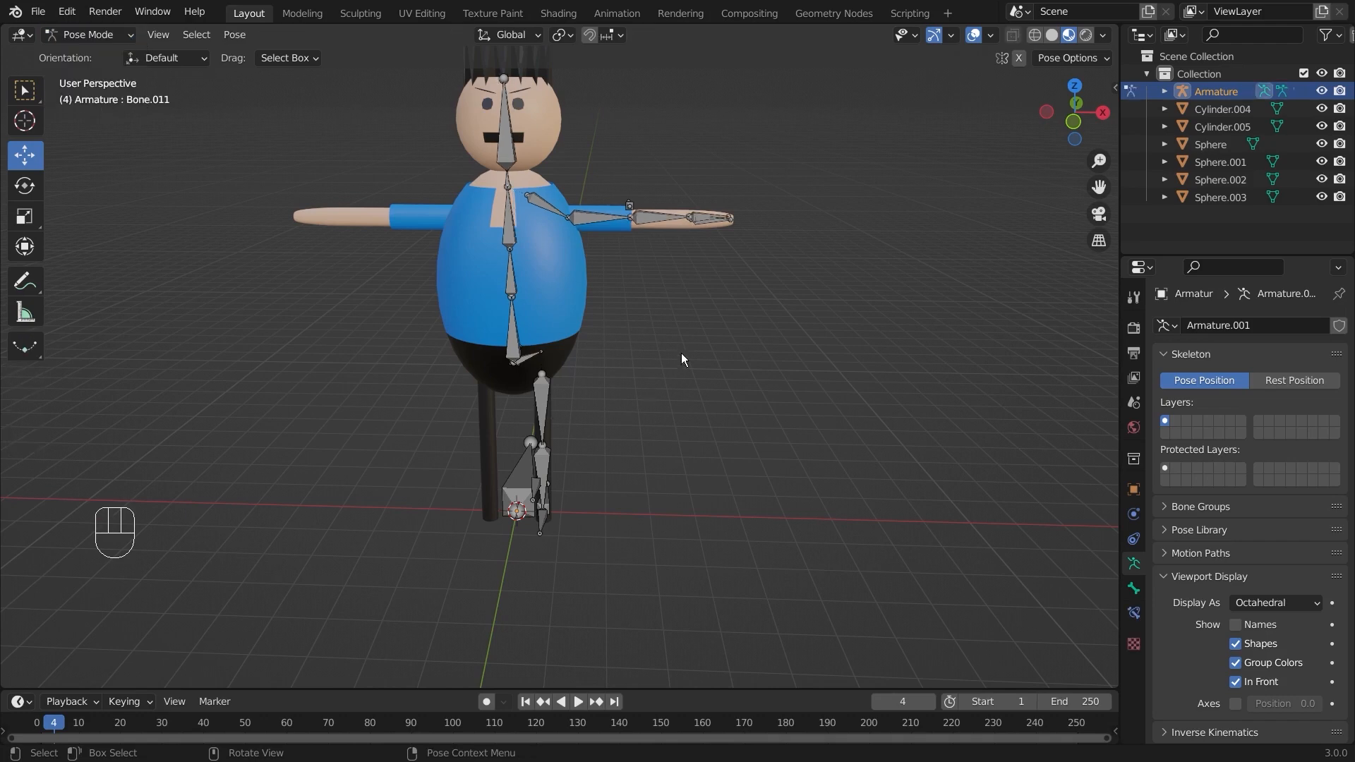
pyautogui.moveTo(718, 303); pyautogui.dragTo(651, 395, button='middle')
pyautogui.scroll(5, 661, 418)
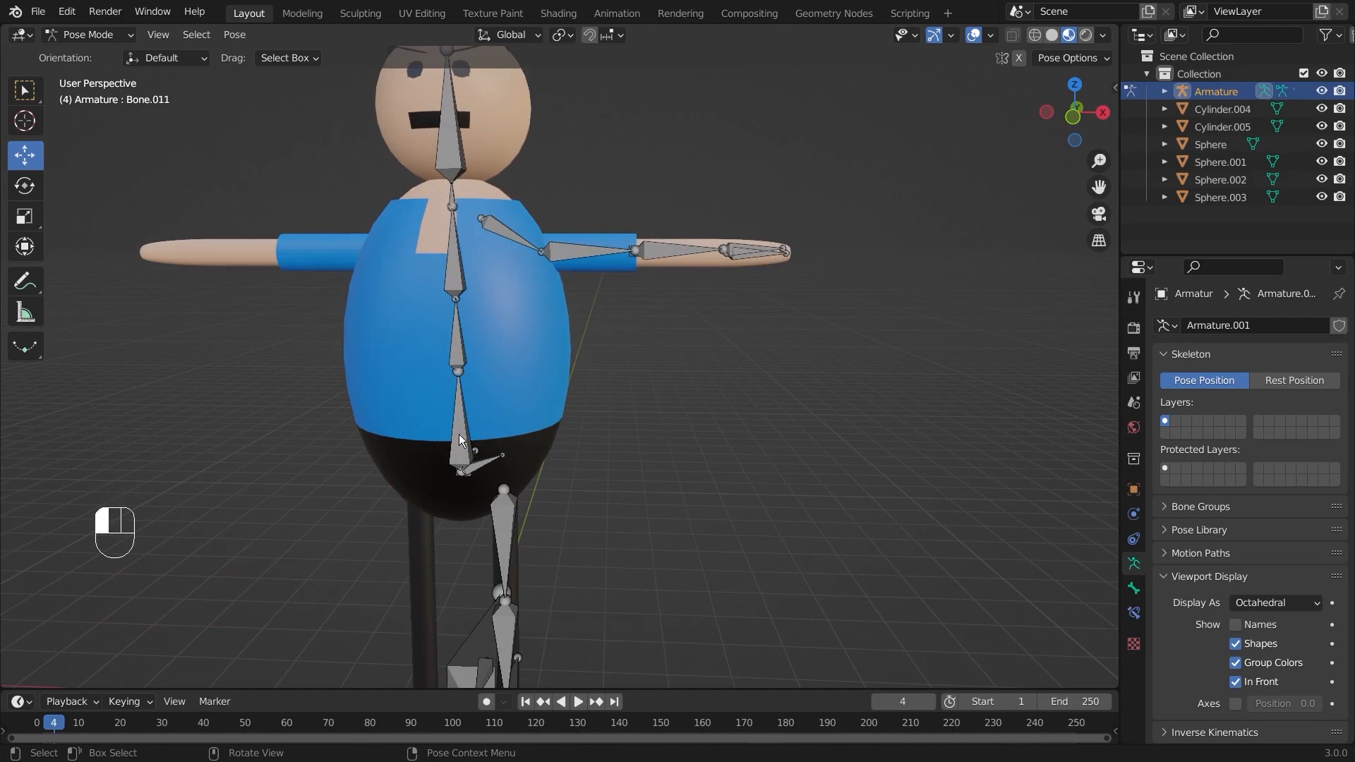
pyautogui.click(515, 358)
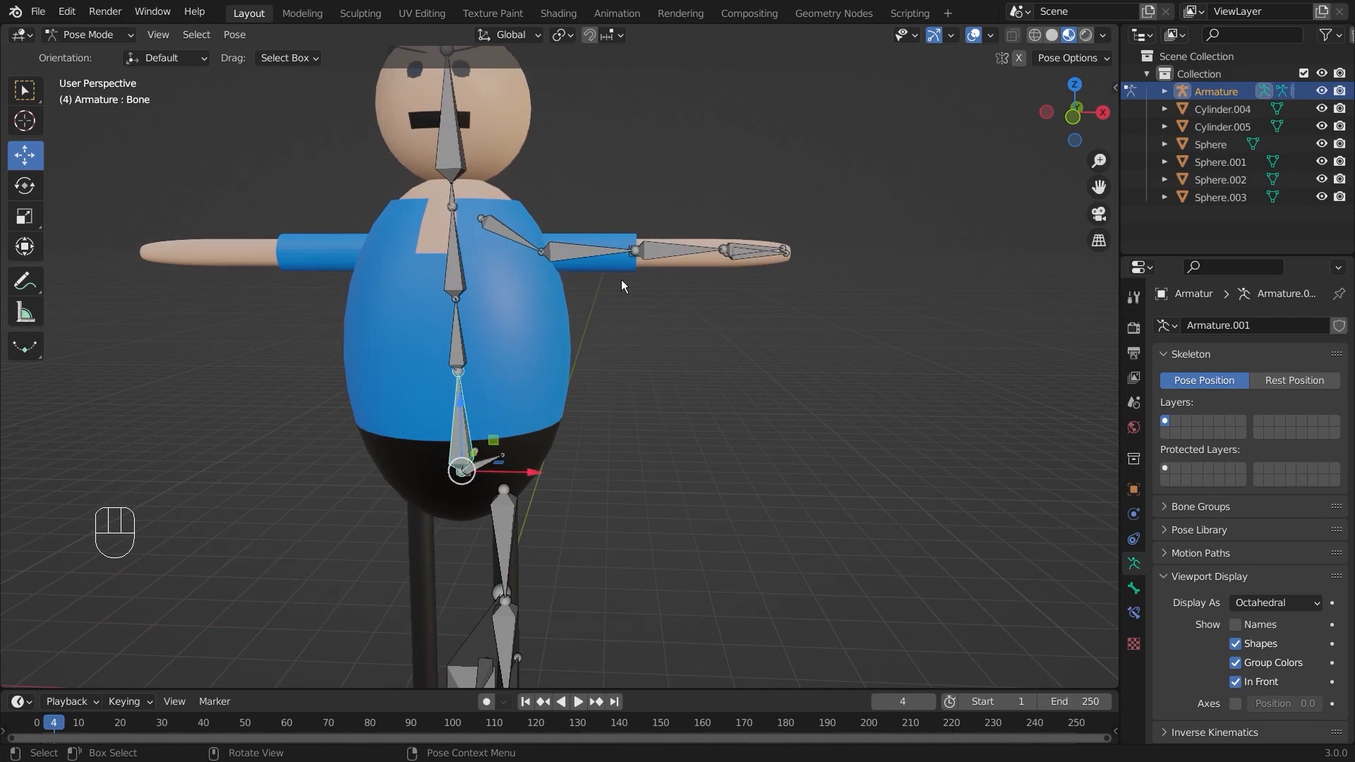
pyautogui.press('r')
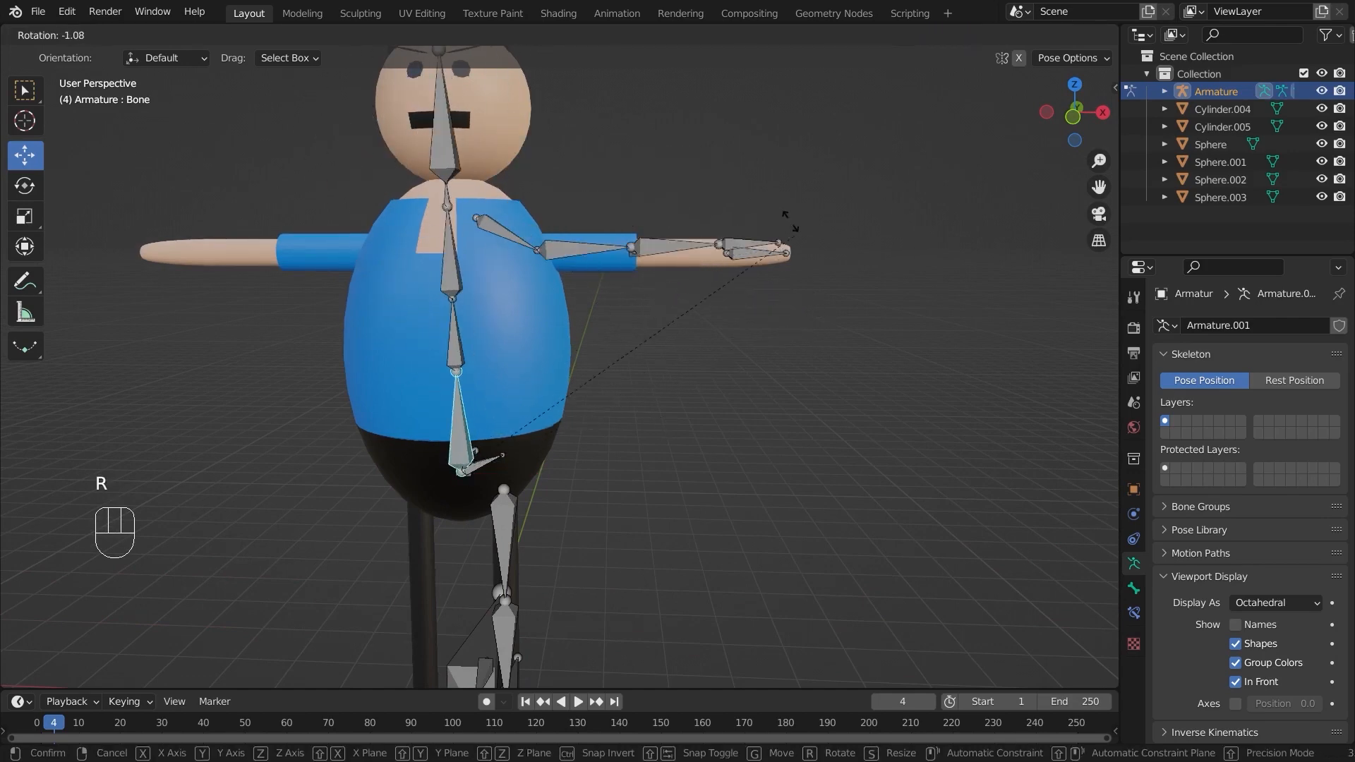
pyautogui.hotkey('ctrl', 'z')
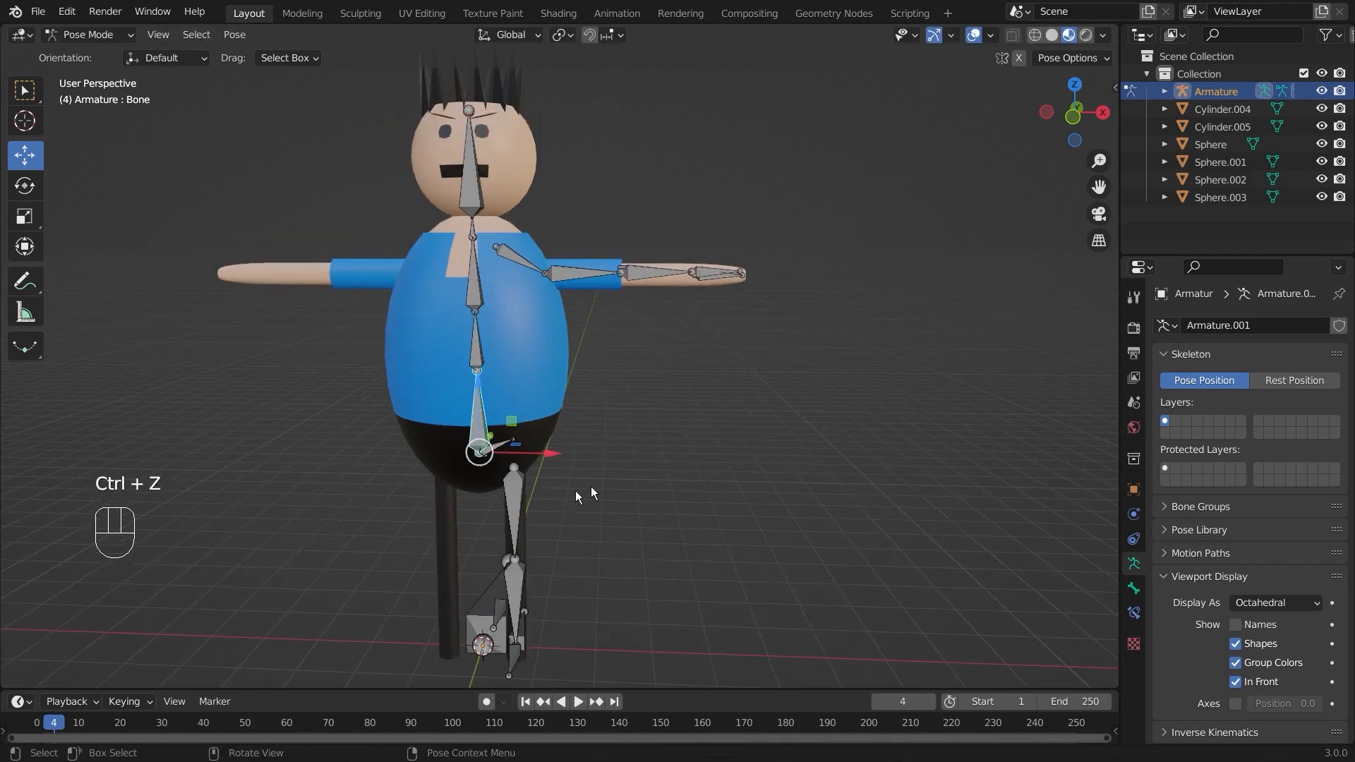
# Test the leg's parenting by rotating the hip bone about 5.67° and again about -20.56°, and undo the rotation
pyautogui.scroll(3, 595, 491)
pyautogui.click(479, 492)
pyautogui.click(465, 492)
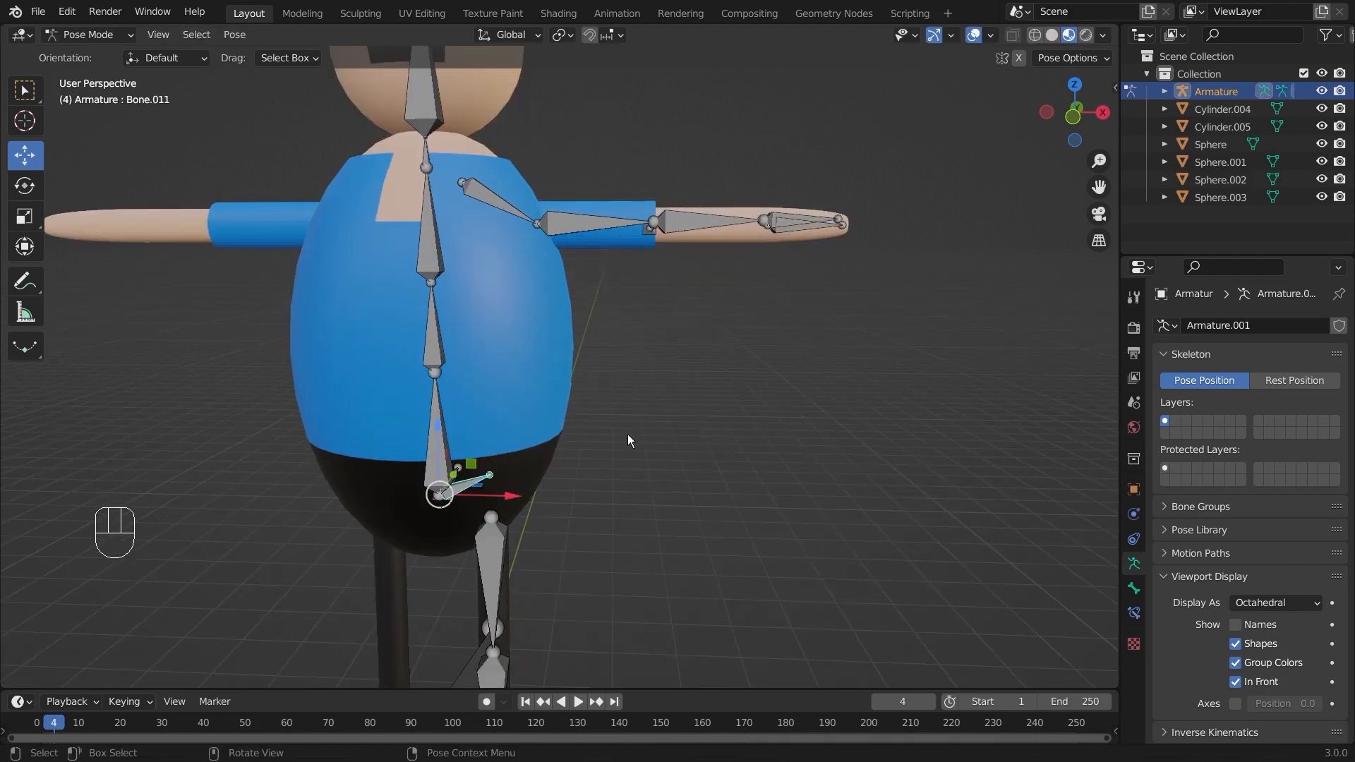
pyautogui.press('r')
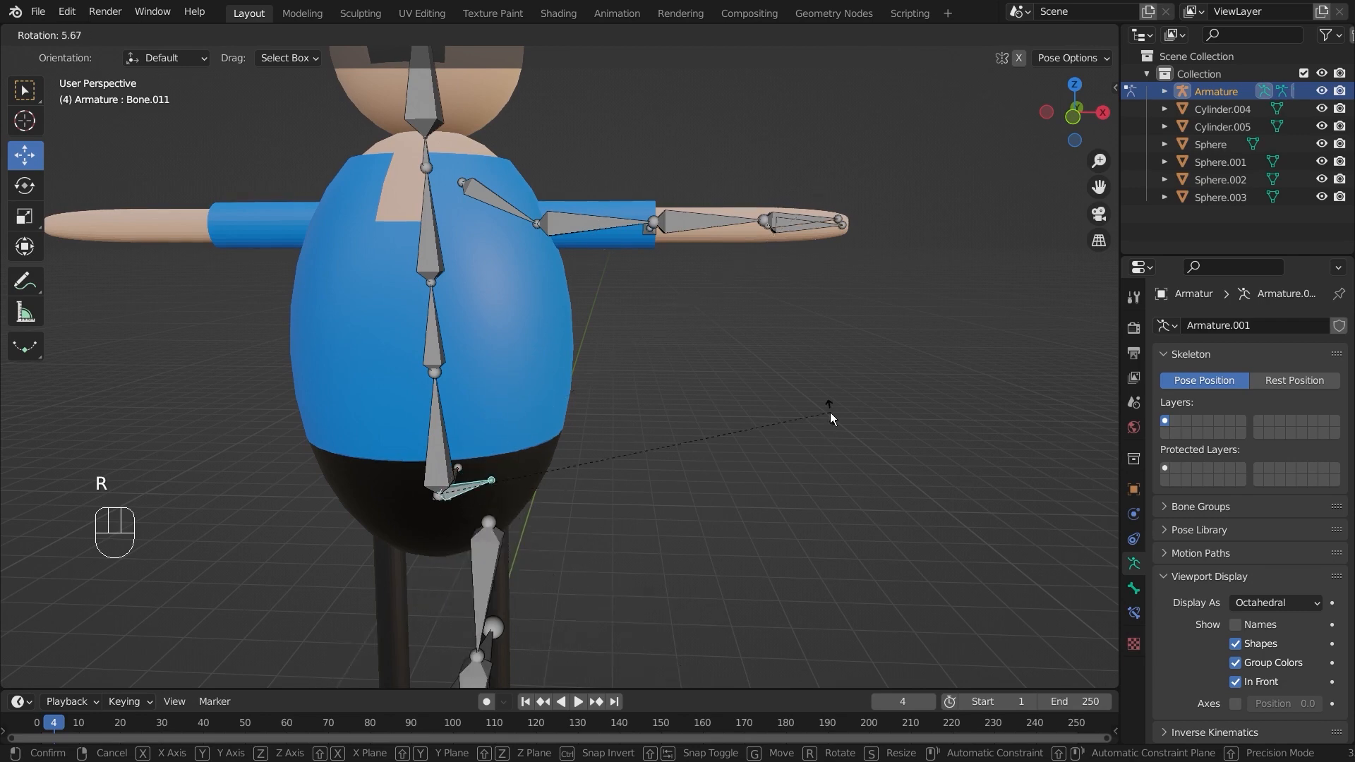
pyautogui.click(830, 415)
pyautogui.scroll(-5, 859, 421)
pyautogui.scroll(2, 760, 271)
pyautogui.press('r')
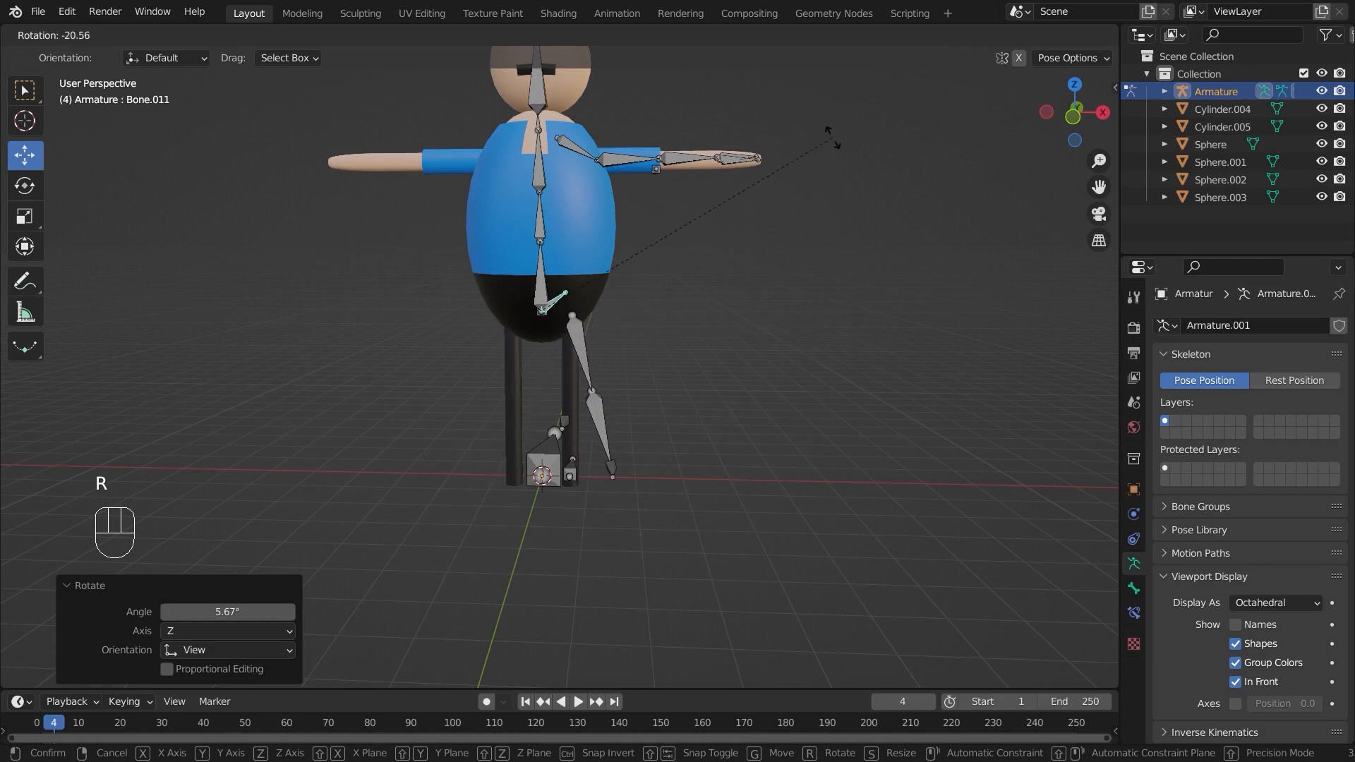
pyautogui.click(833, 137)
pyautogui.hotkey('ctrl', 'z')
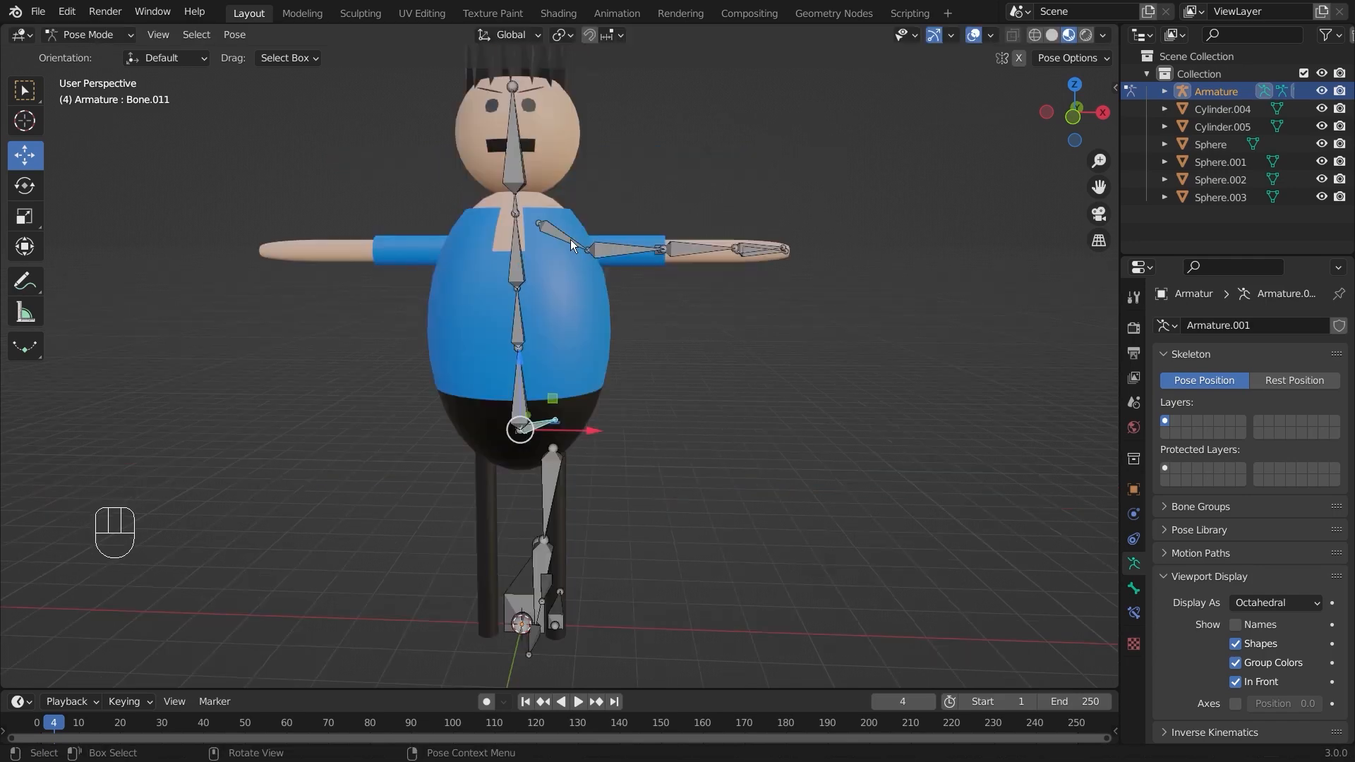
# Select the shoulder bone and the upper leg bone in turn and inspect the rig from an angled view
pyautogui.click(570, 239)
pyautogui.click(560, 498)
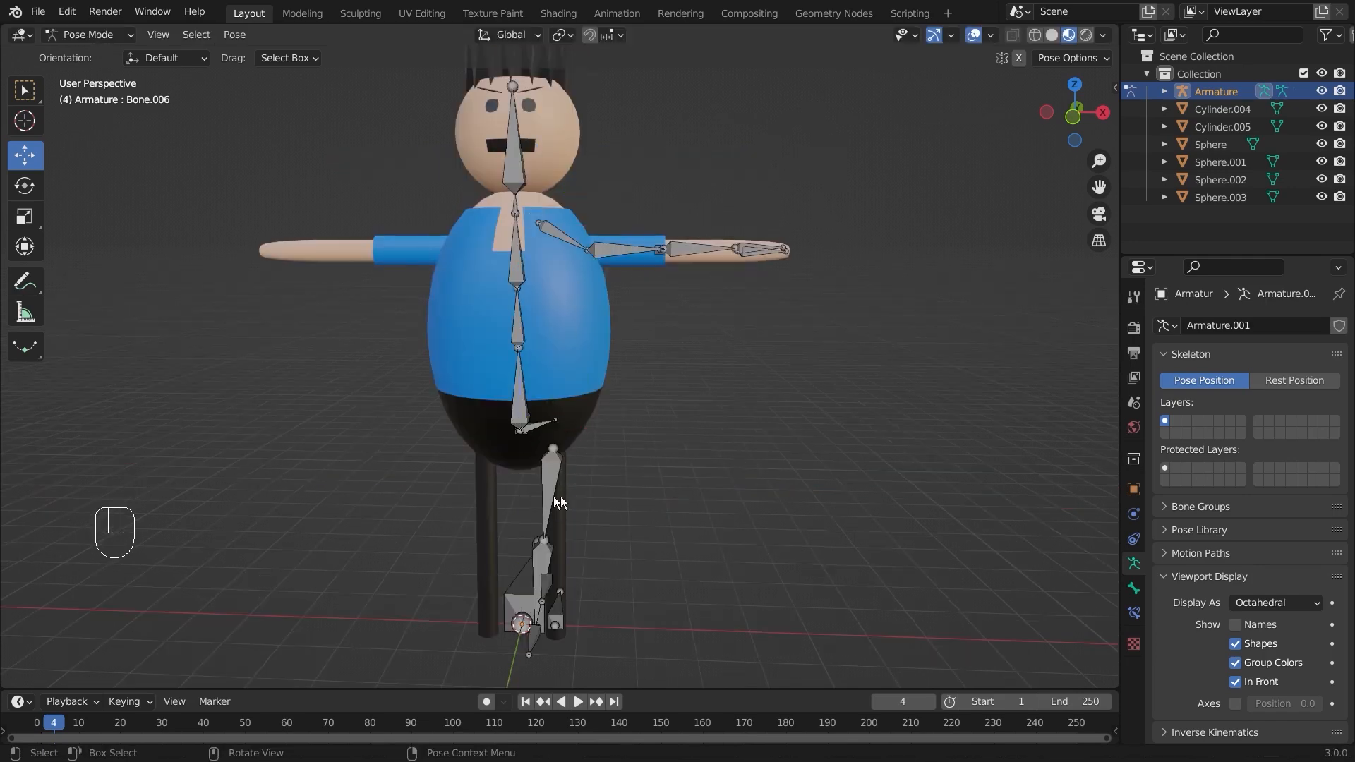
pyautogui.moveTo(765, 393); pyautogui.dragTo(580, 280, button='middle')
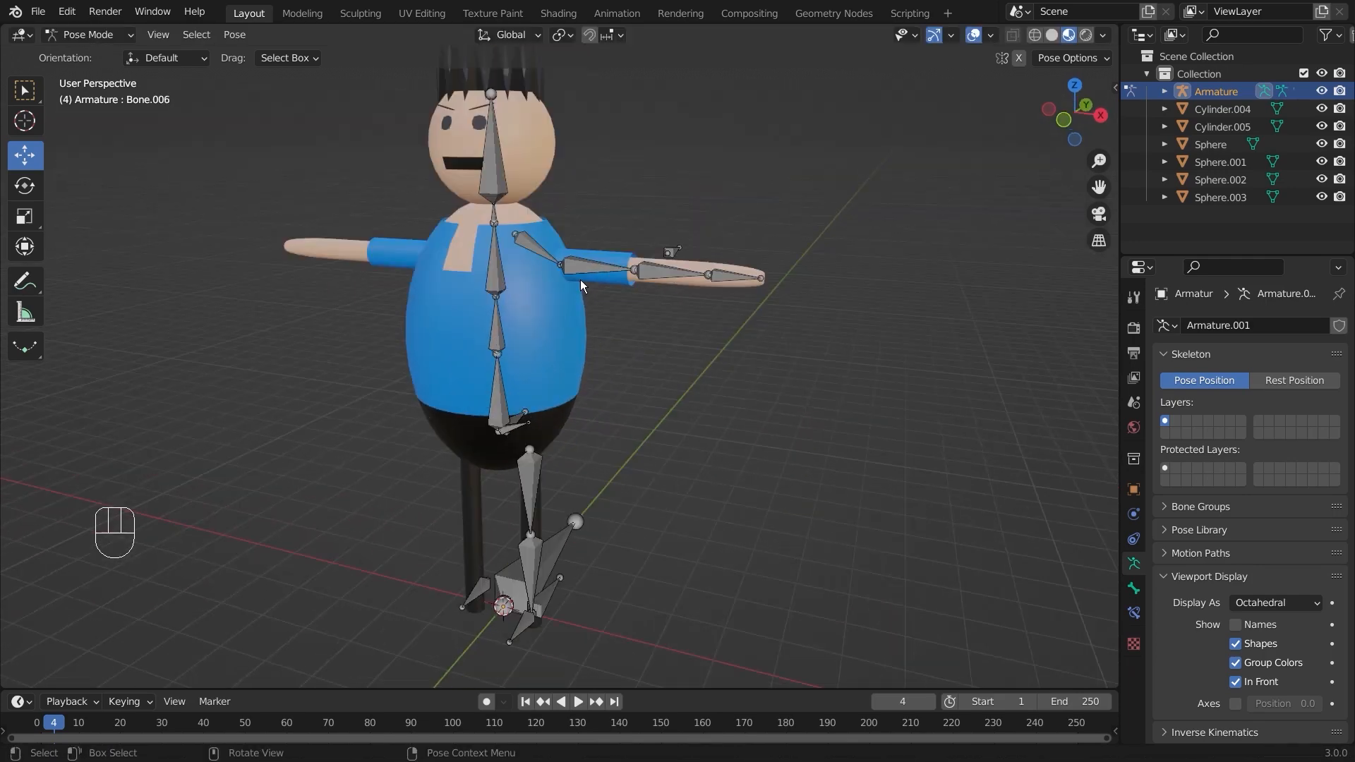
pyautogui.click(533, 487)
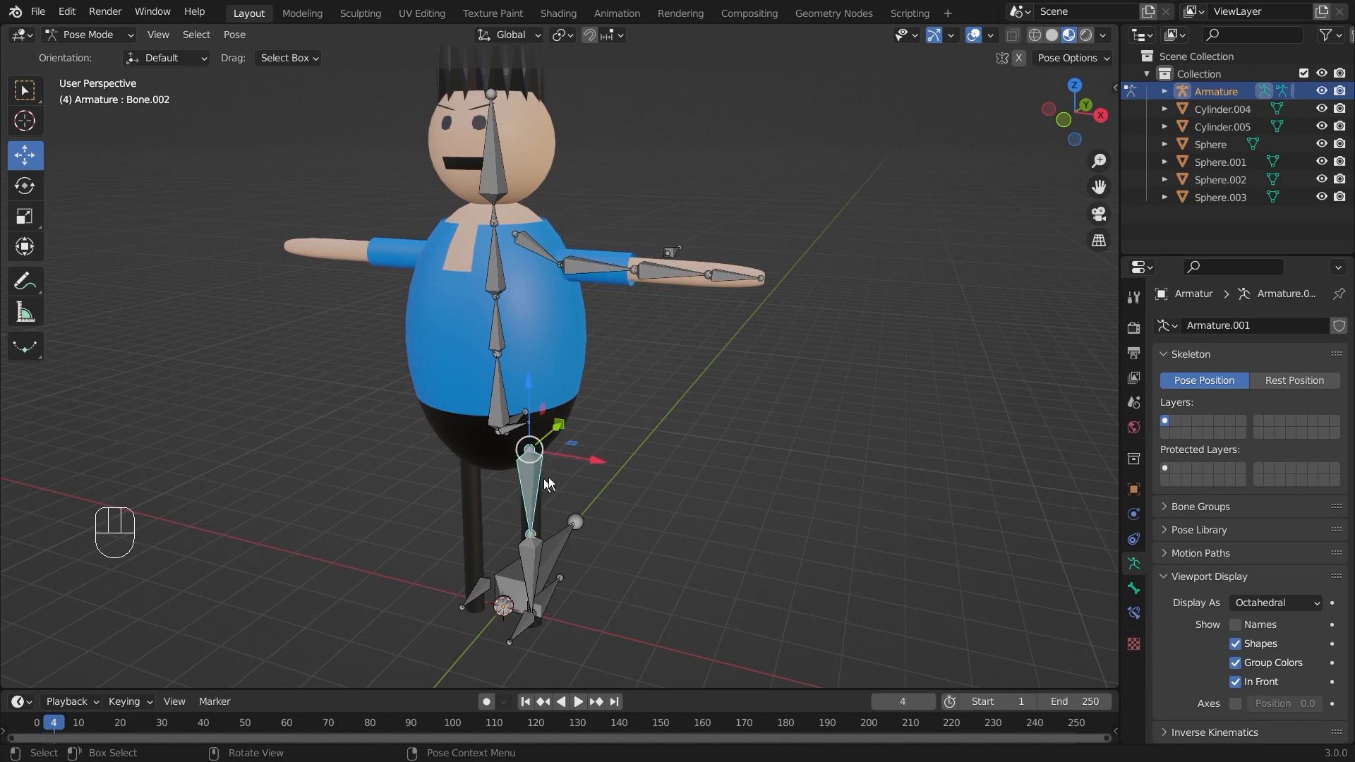
# Clear the bone selection and switch the armature to Edit Mode, bringing the arm bones and hand pole into view
pyautogui.hotkey('alt', 'a')
pyautogui.click(88, 39)
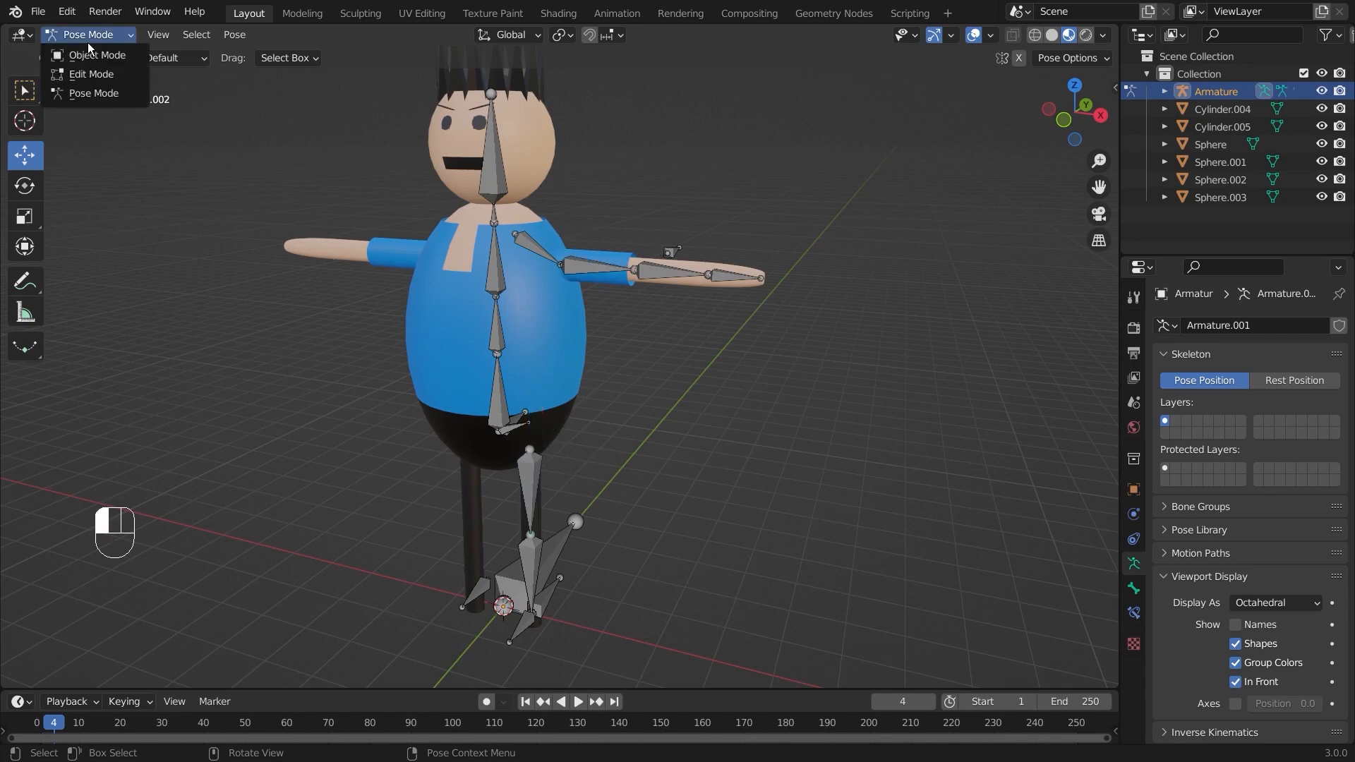
pyautogui.click(92, 73)
pyautogui.moveTo(783, 381); pyautogui.dragTo(606, 390, button='middle')
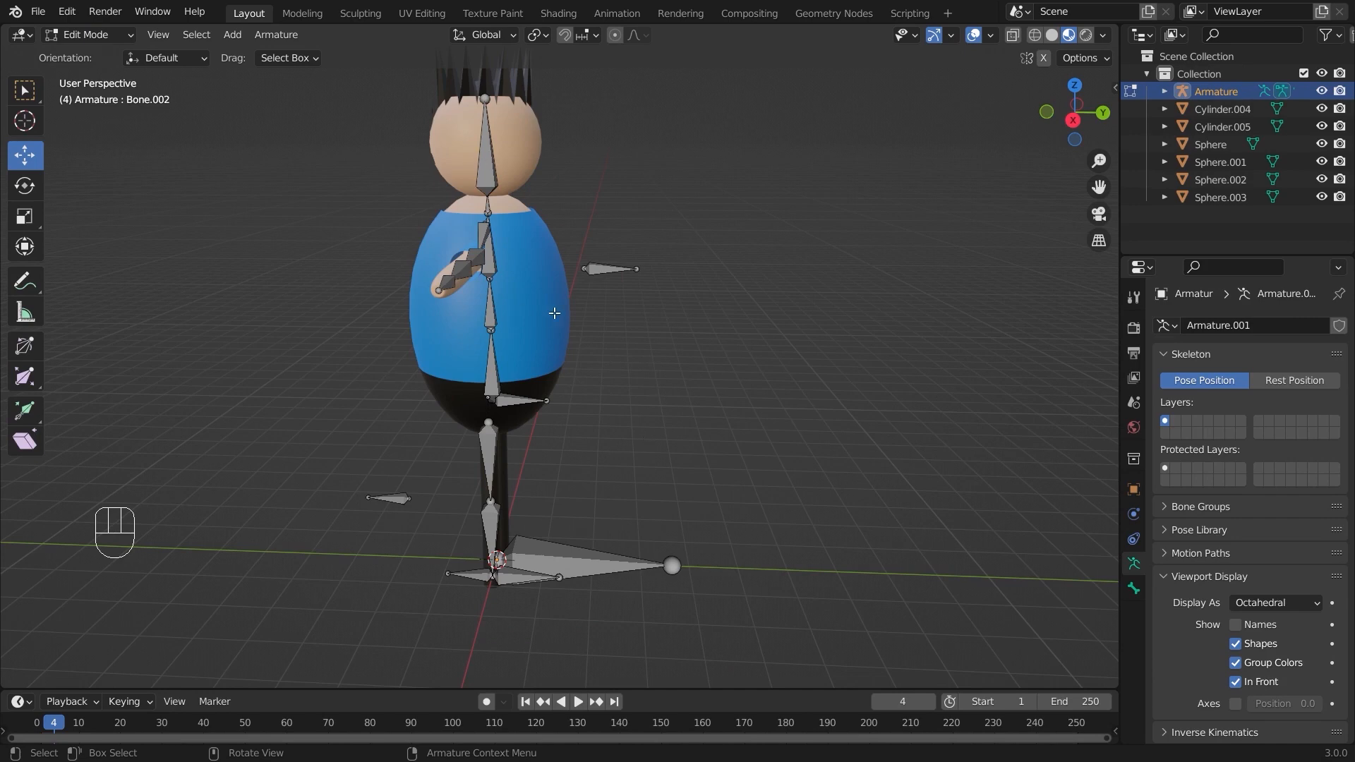
pyautogui.moveTo(570, 313); pyautogui.dragTo(480, 299, button='middle')
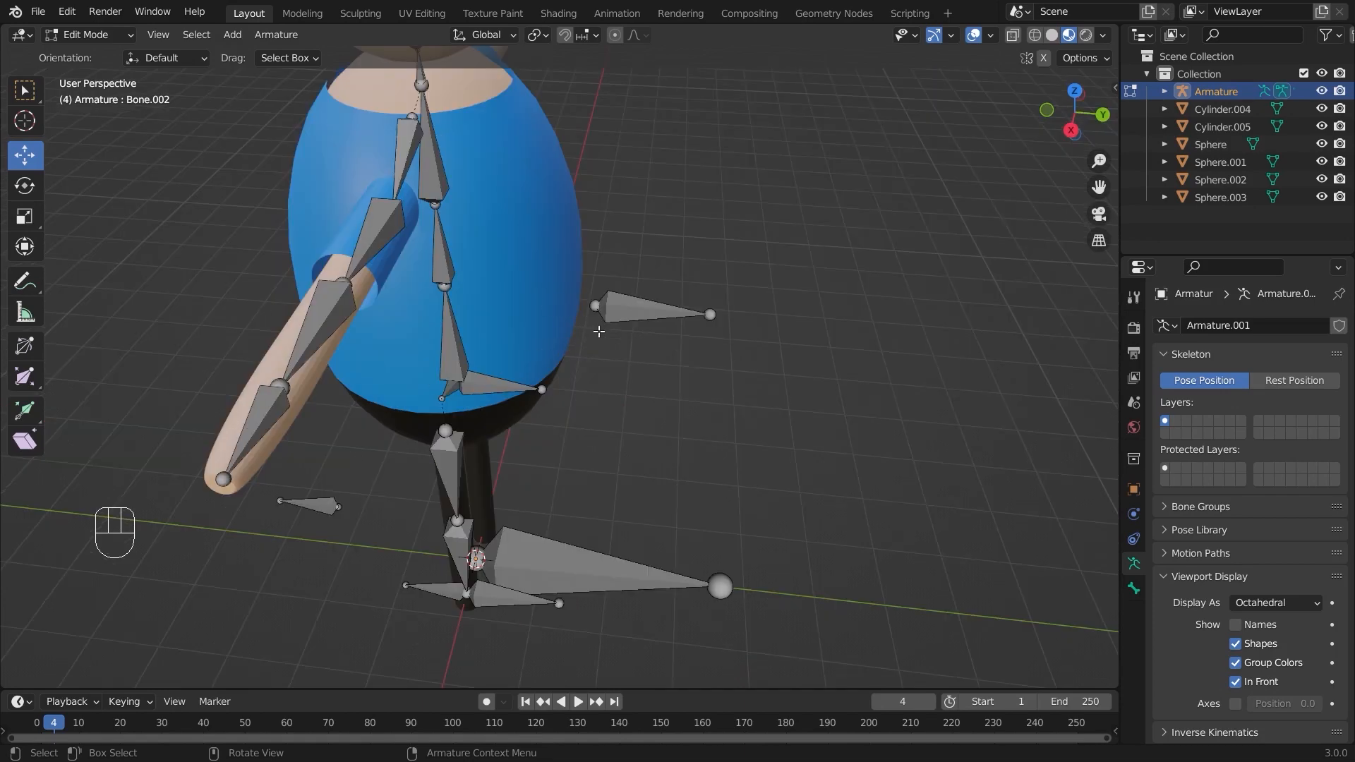
pyautogui.scroll(-3, 613, 324)
pyautogui.moveTo(587, 353); pyautogui.dragTo(649, 346, button='middle')
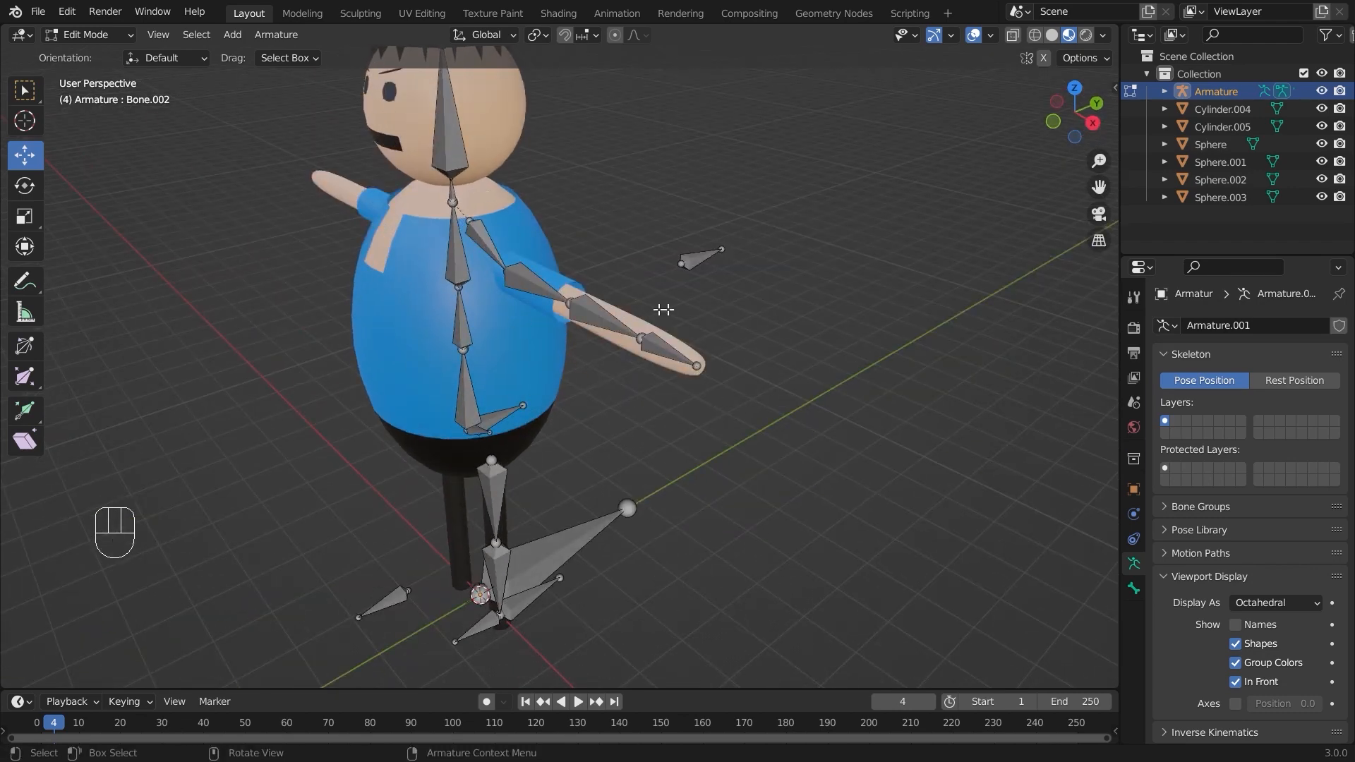
pyautogui.moveTo(663, 309); pyautogui.dragTo(472, 332, button='middle')
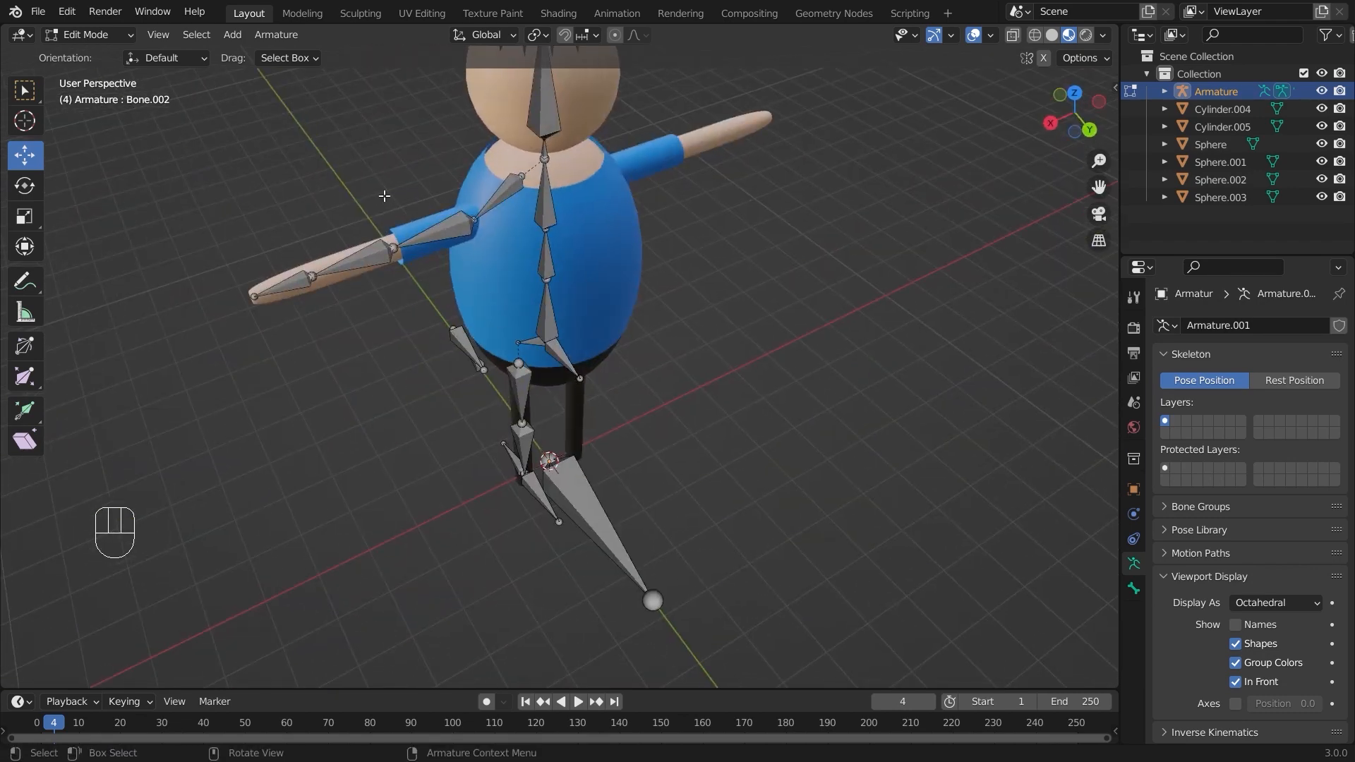
pyautogui.moveTo(510, 244); pyautogui.dragTo(703, 271, button='middle')
pyautogui.scroll(2, 703, 271)
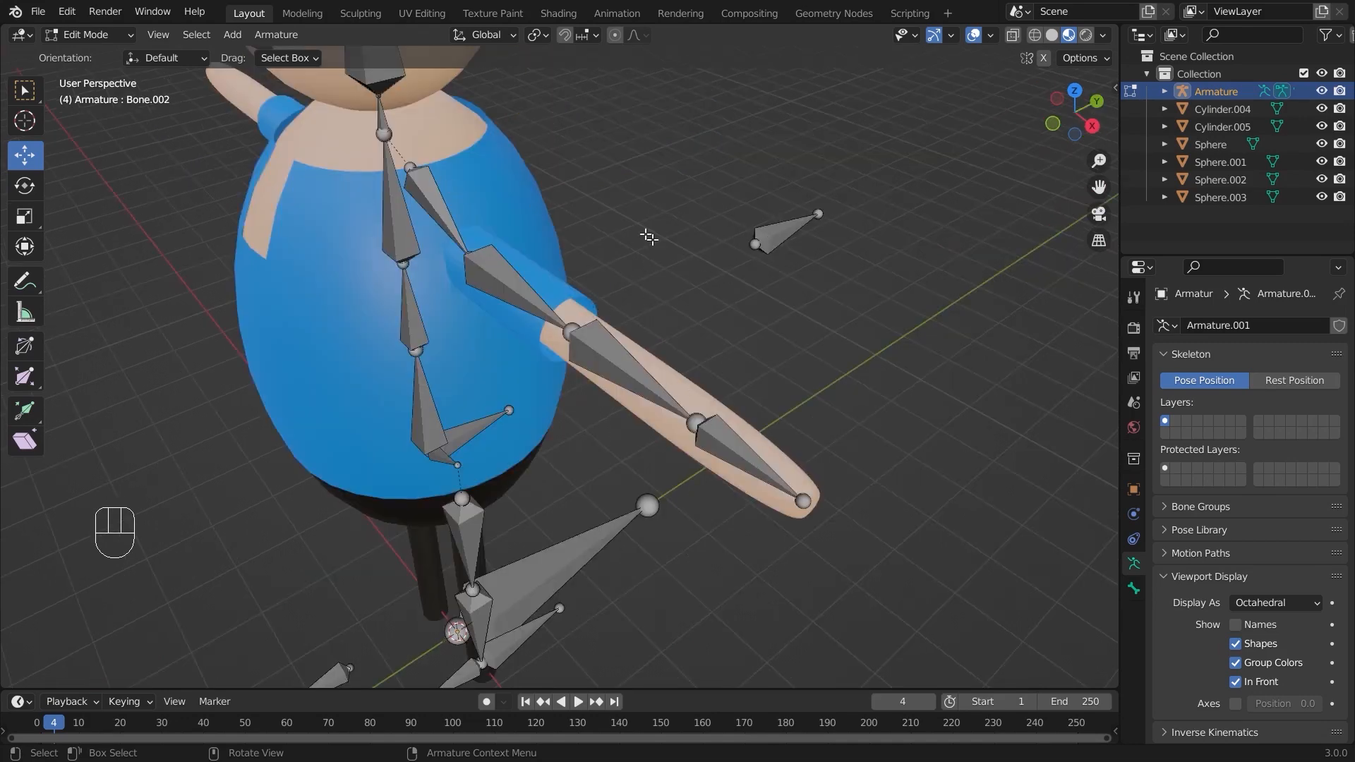
# Parent the hand pole bone behind the character to the shoulder bone with Keep Offset
pyautogui.click(761, 238)
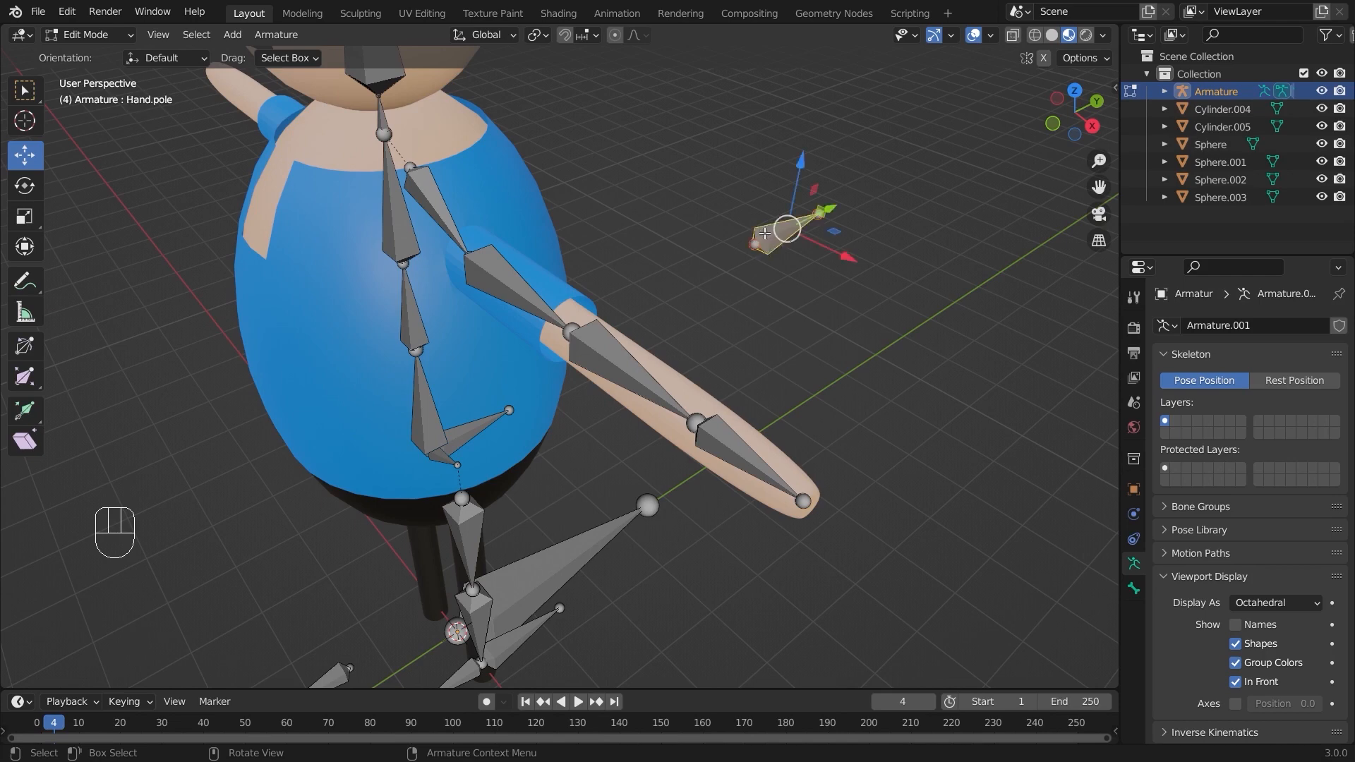
pyautogui.moveTo(460, 201); pyautogui.dragTo(476, 212, button='middle')
pyautogui.click(475, 212)
pyautogui.click(680, 174)
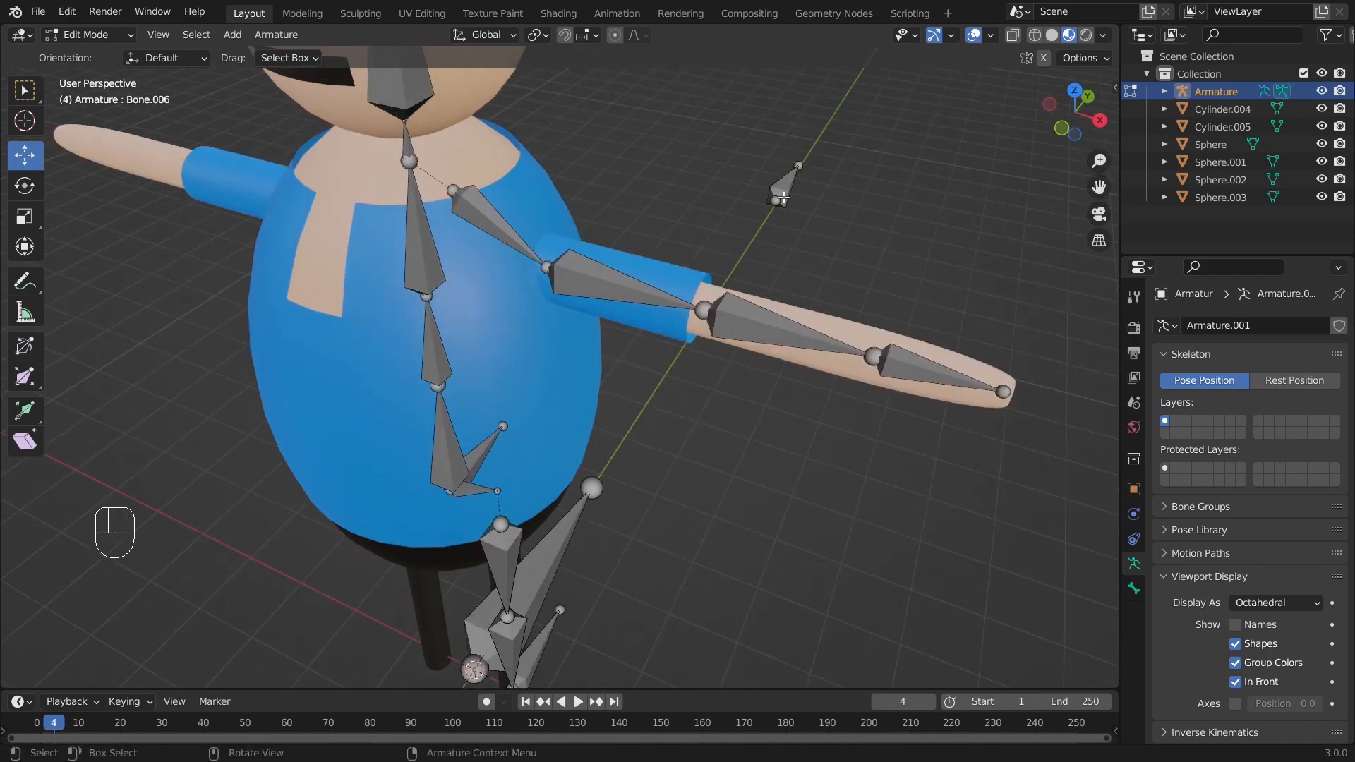
pyautogui.click(785, 185)
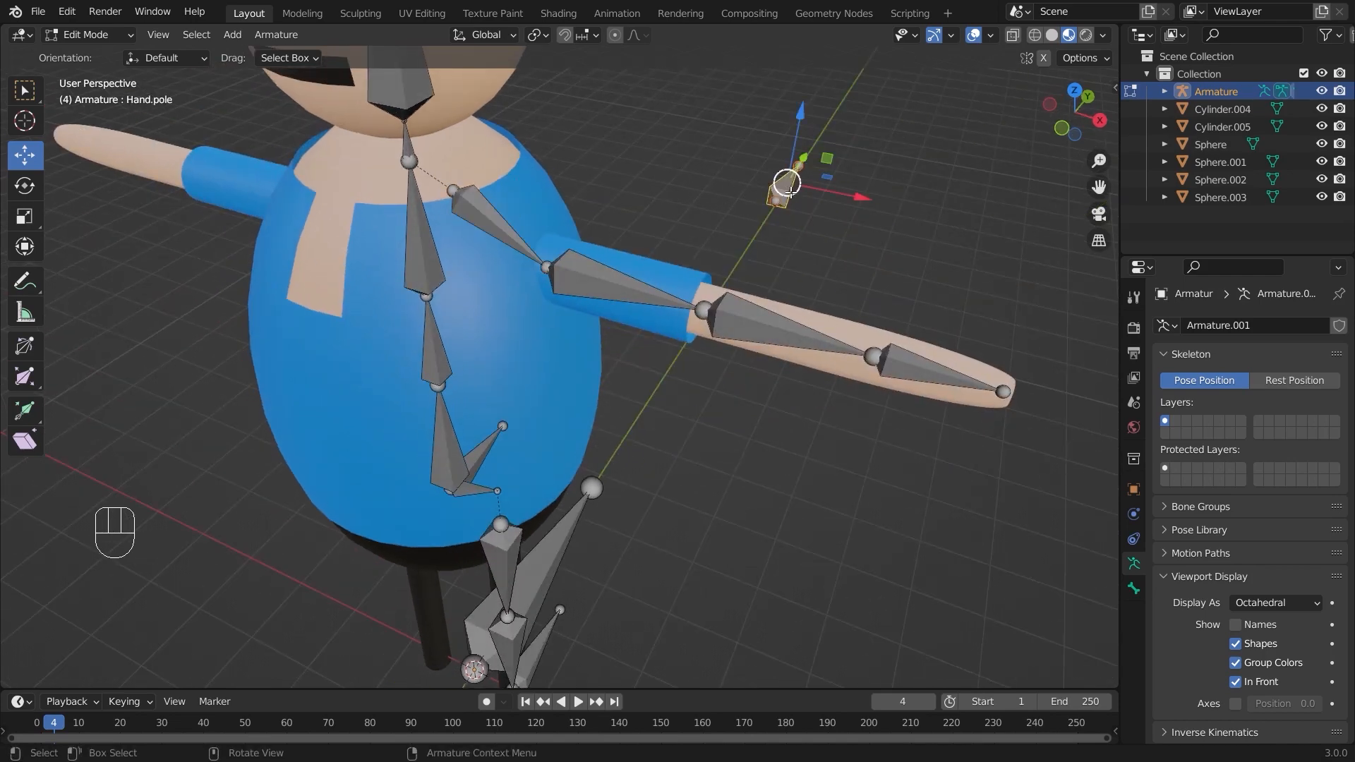
pyautogui.keyDown('shift'); pyautogui.click(483, 214); pyautogui.keyUp('shift')
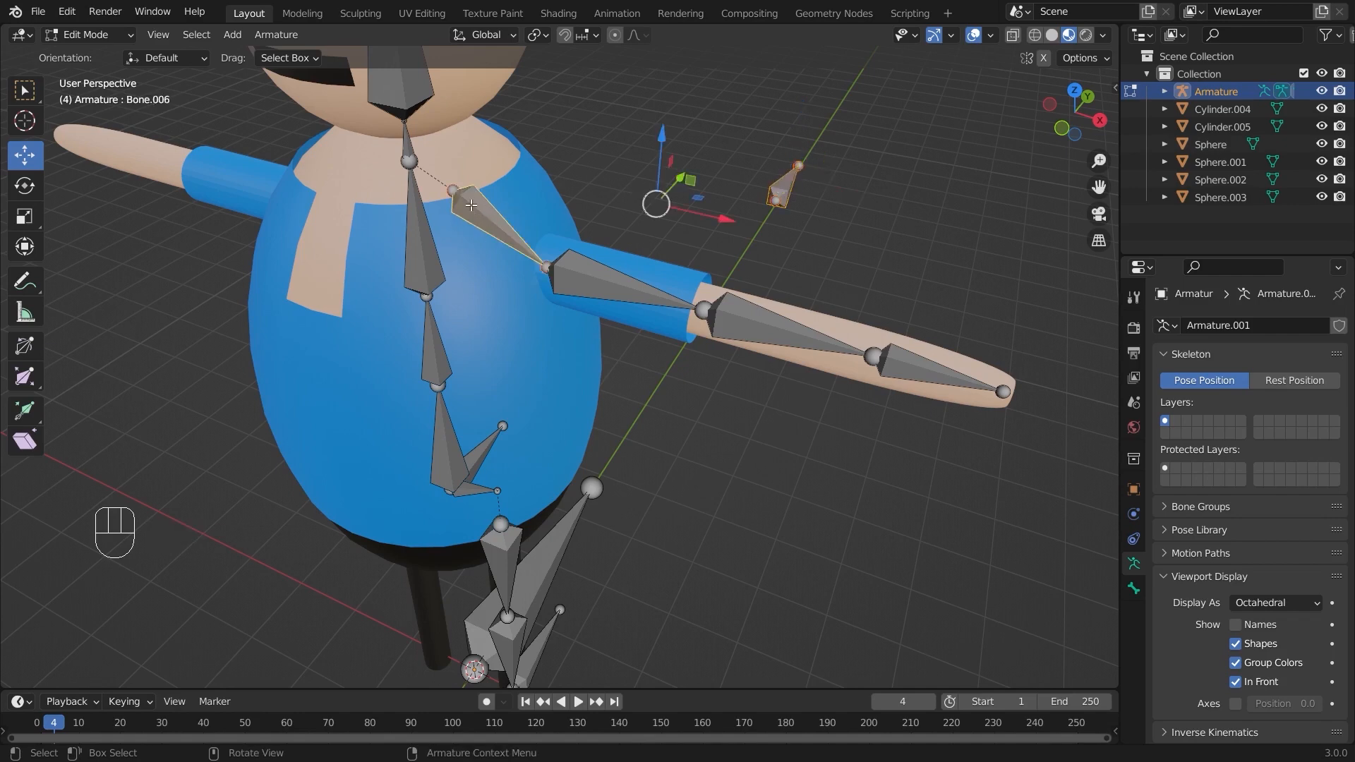
pyautogui.hotkey('ctrl', 'p')
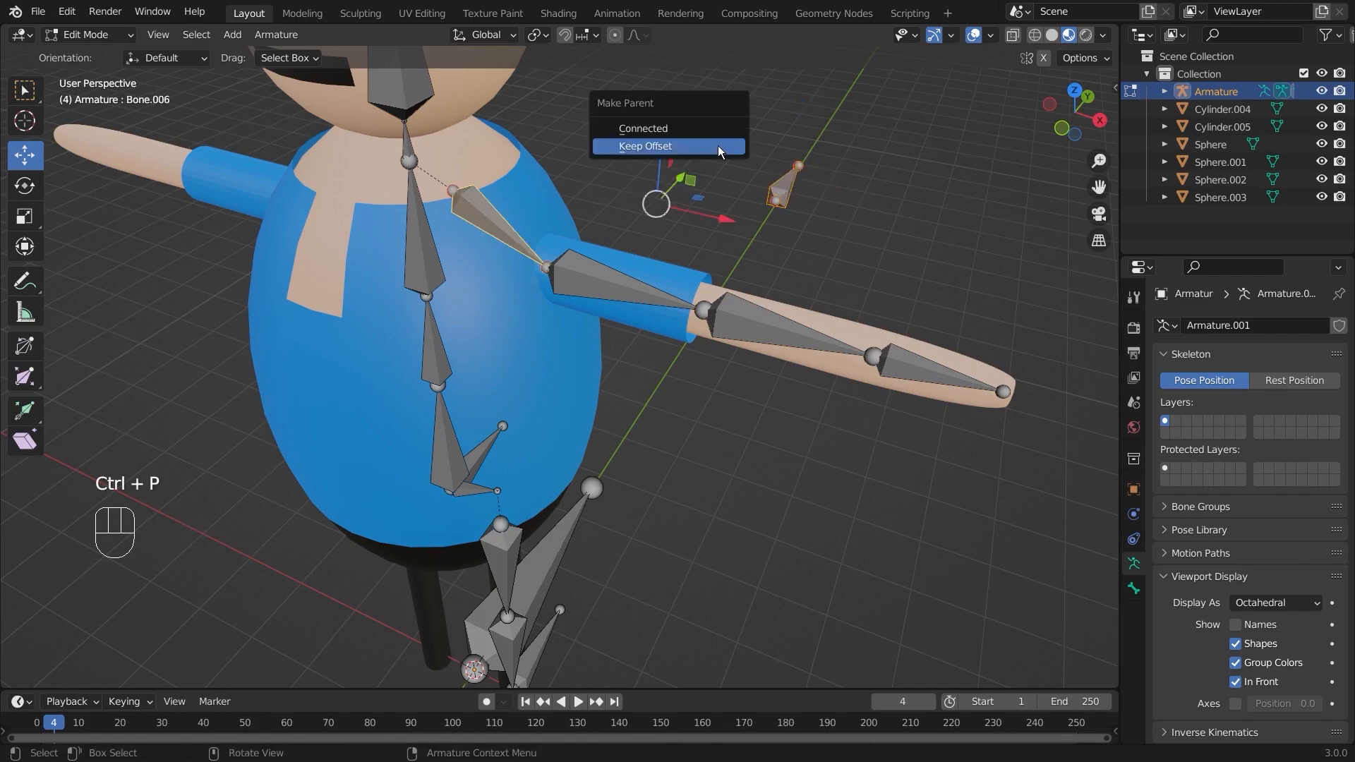
pyautogui.click(718, 145)
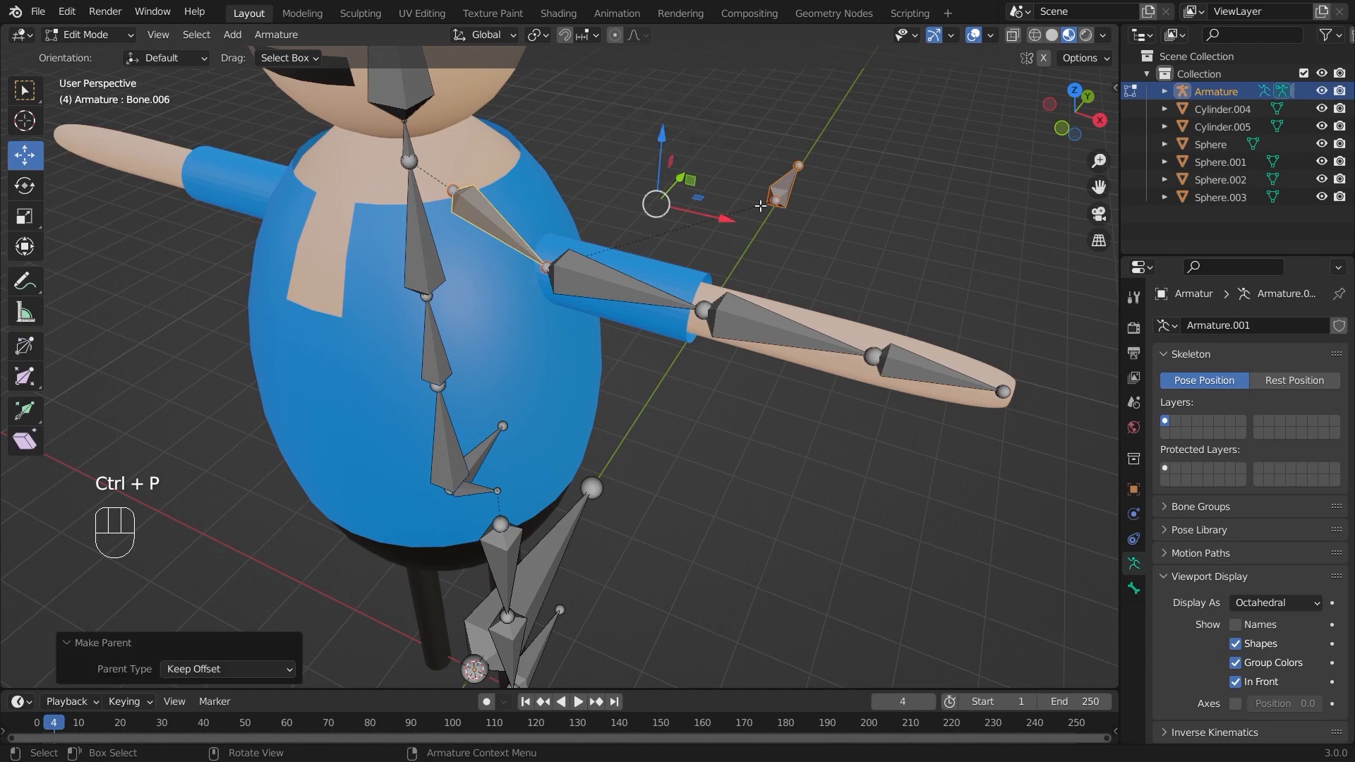
# Clear the selection and examine the hand pole's parent link and the hip bones from several angles
pyautogui.moveTo(832, 220); pyautogui.dragTo(451, 250, button='middle')
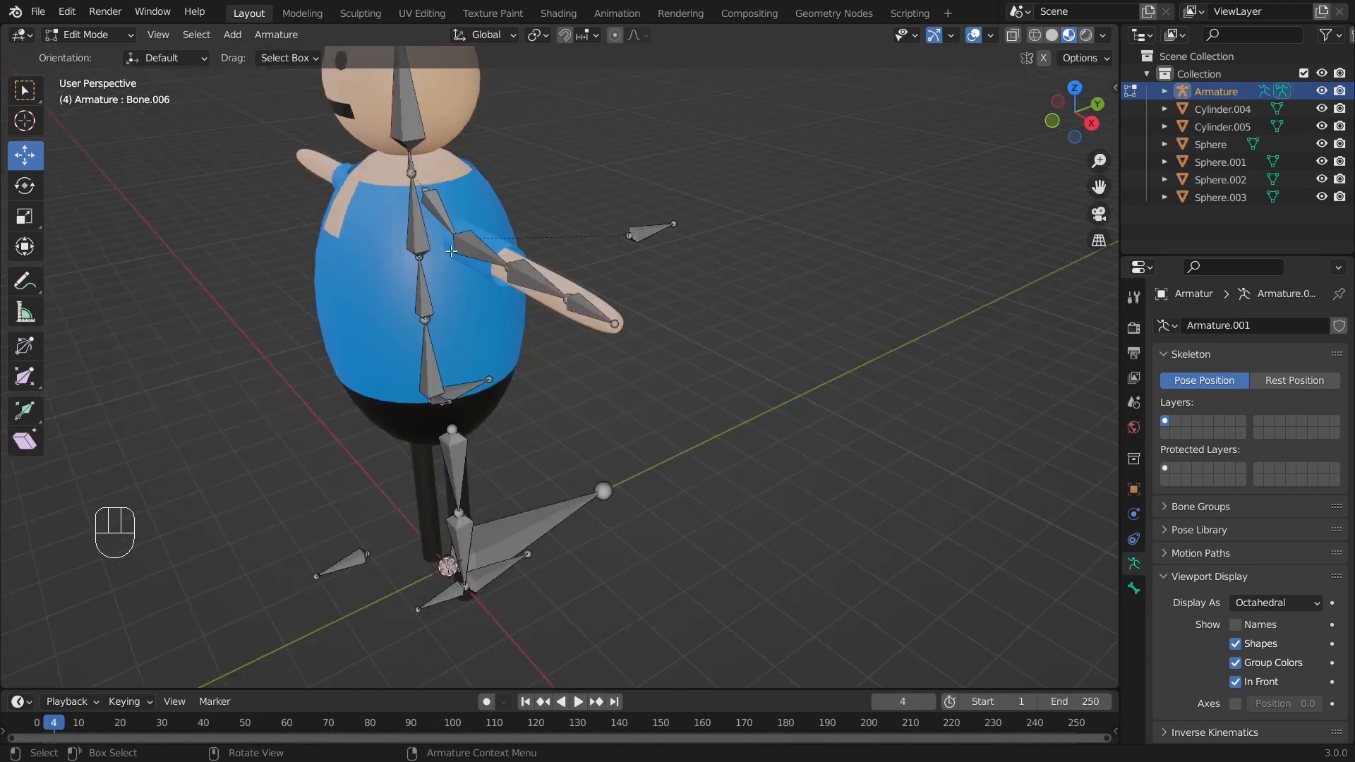
pyautogui.scroll(3, 535, 269)
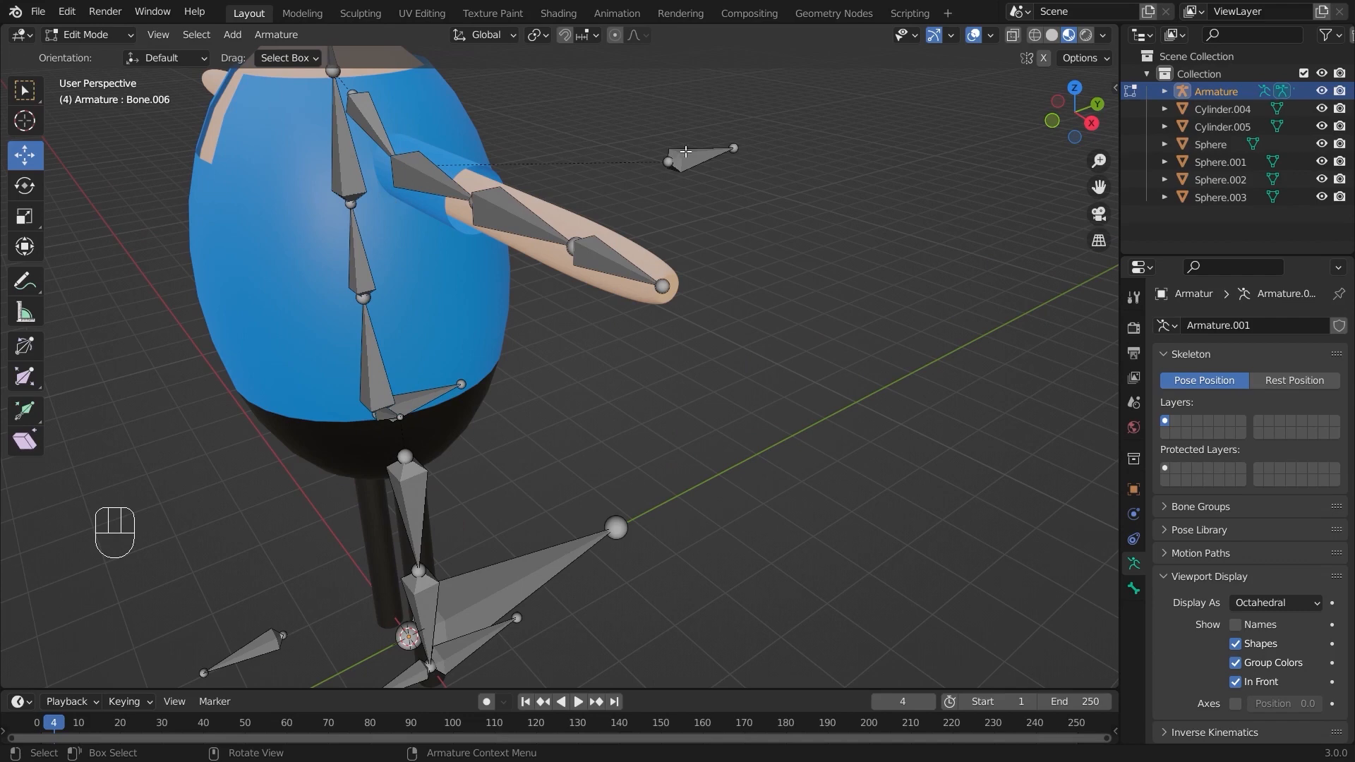
pyautogui.scroll(-1, 617, 218)
pyautogui.moveTo(577, 251); pyautogui.dragTo(485, 271, button='middle')
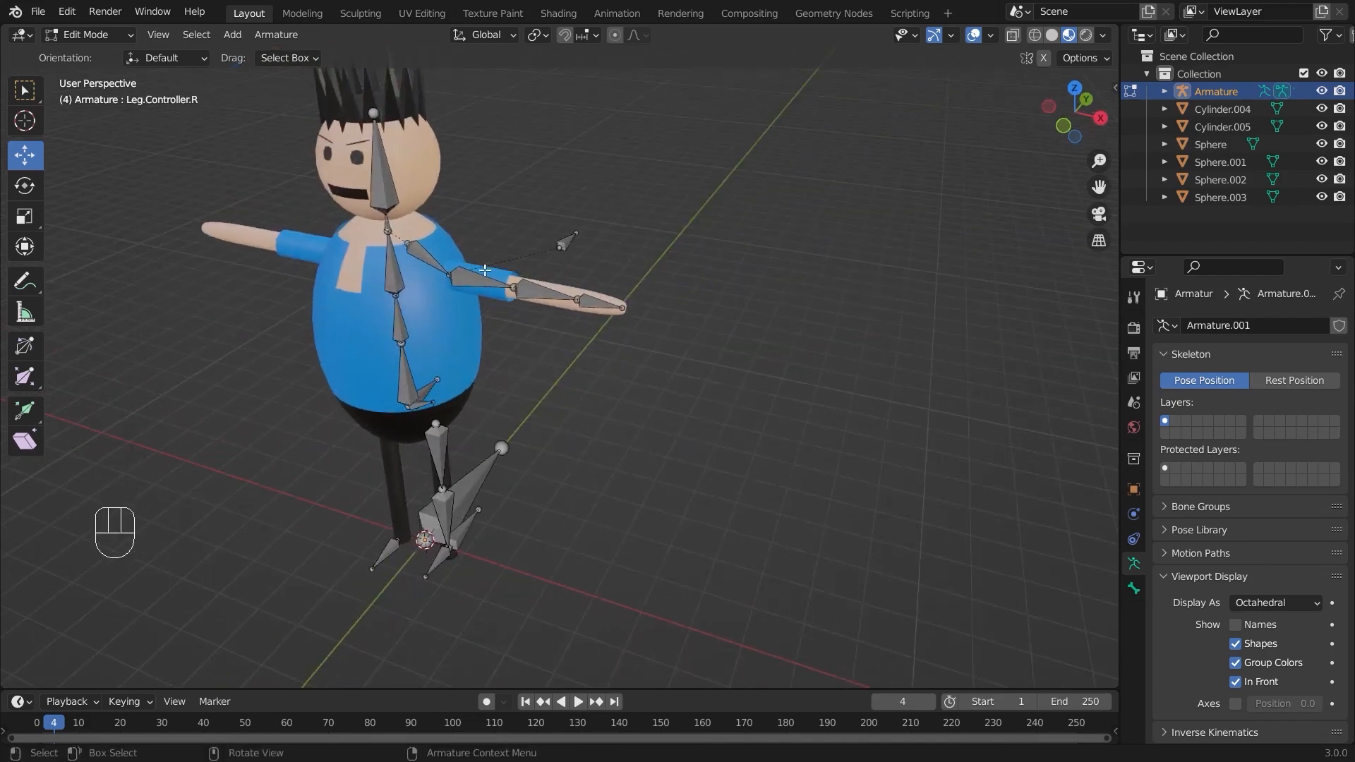
pyautogui.scroll(4, 572, 248)
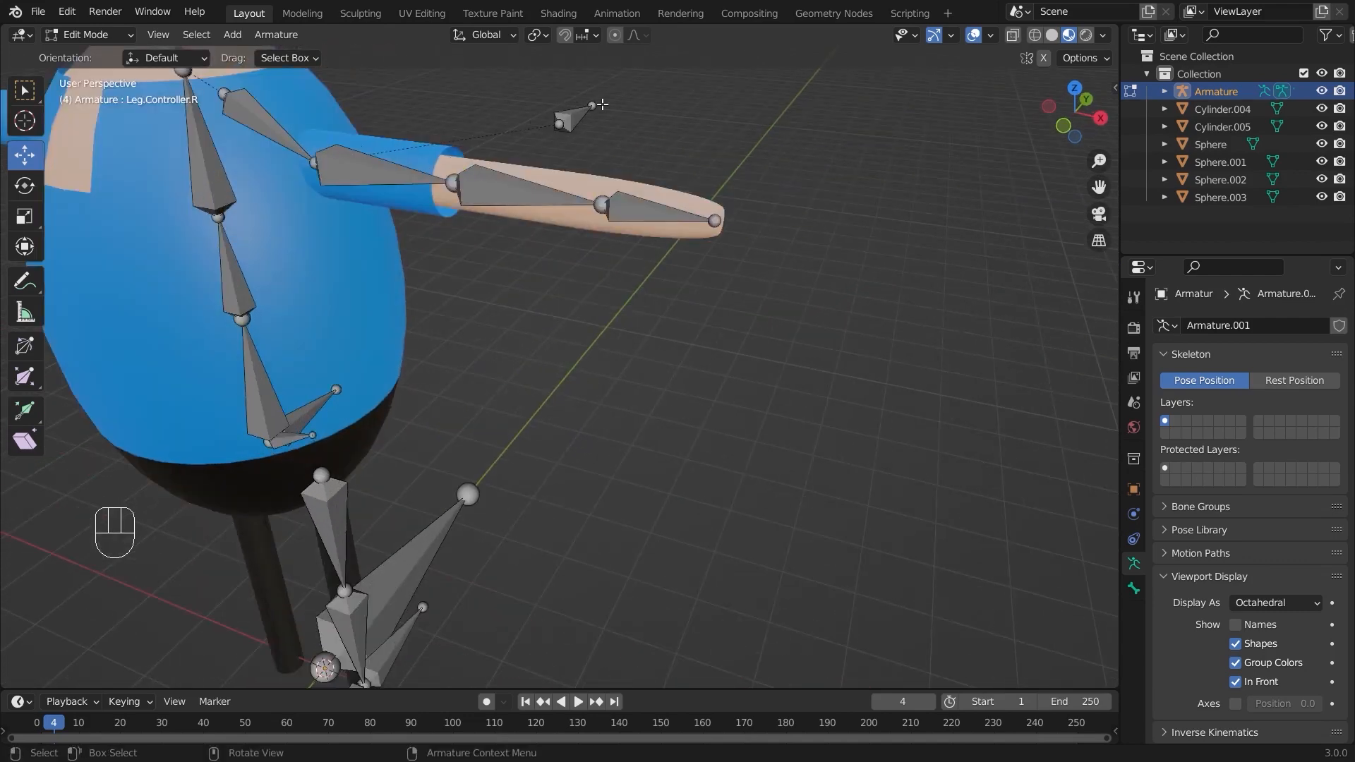
pyautogui.moveTo(582, 432); pyautogui.dragTo(614, 384, button='middle')
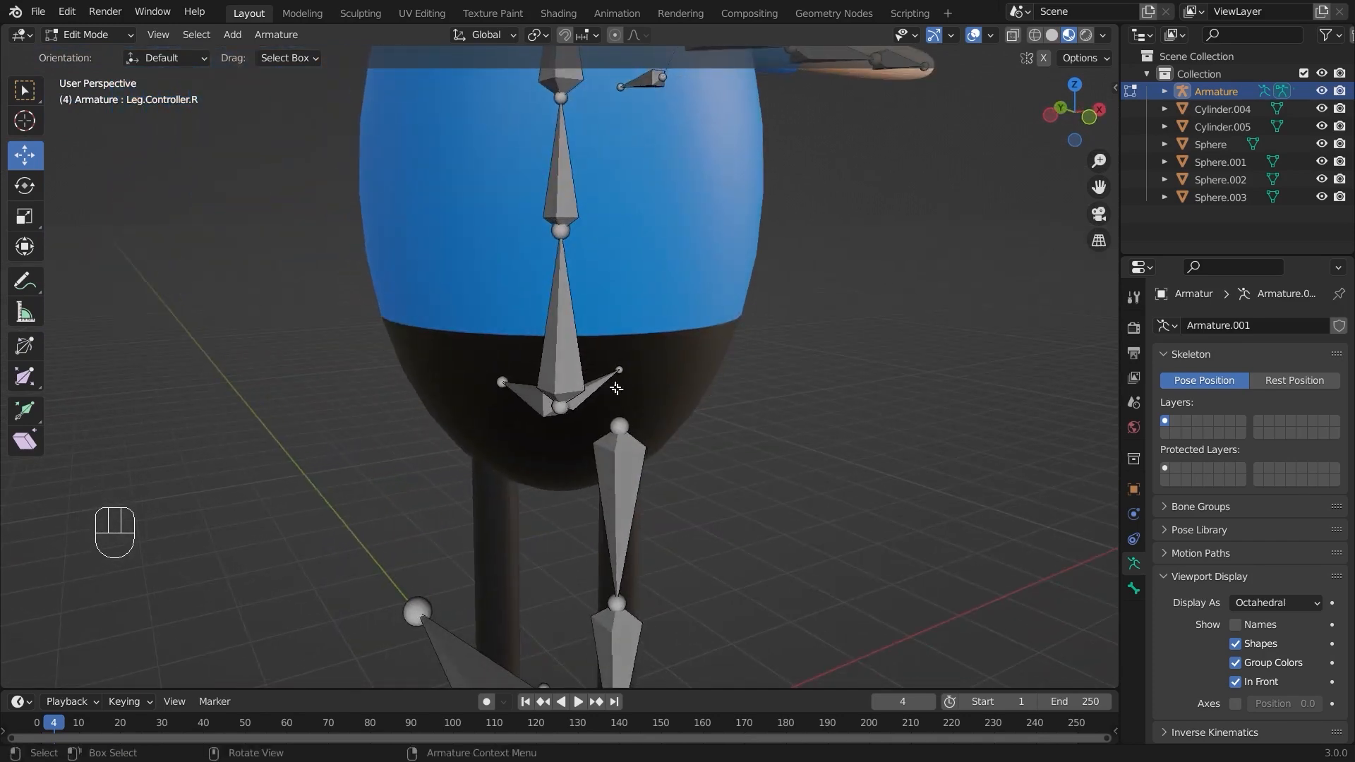
pyautogui.scroll(-4, 713, 476)
pyautogui.moveTo(666, 477); pyautogui.dragTo(583, 468, button='middle')
pyautogui.scroll(2, 583, 468)
pyautogui.moveTo(668, 369); pyautogui.dragTo(583, 384, button='middle')
# Select the backward-pointing hip control bone and the large control bone at floor level in turn to inspect them
pyautogui.click(540, 303)
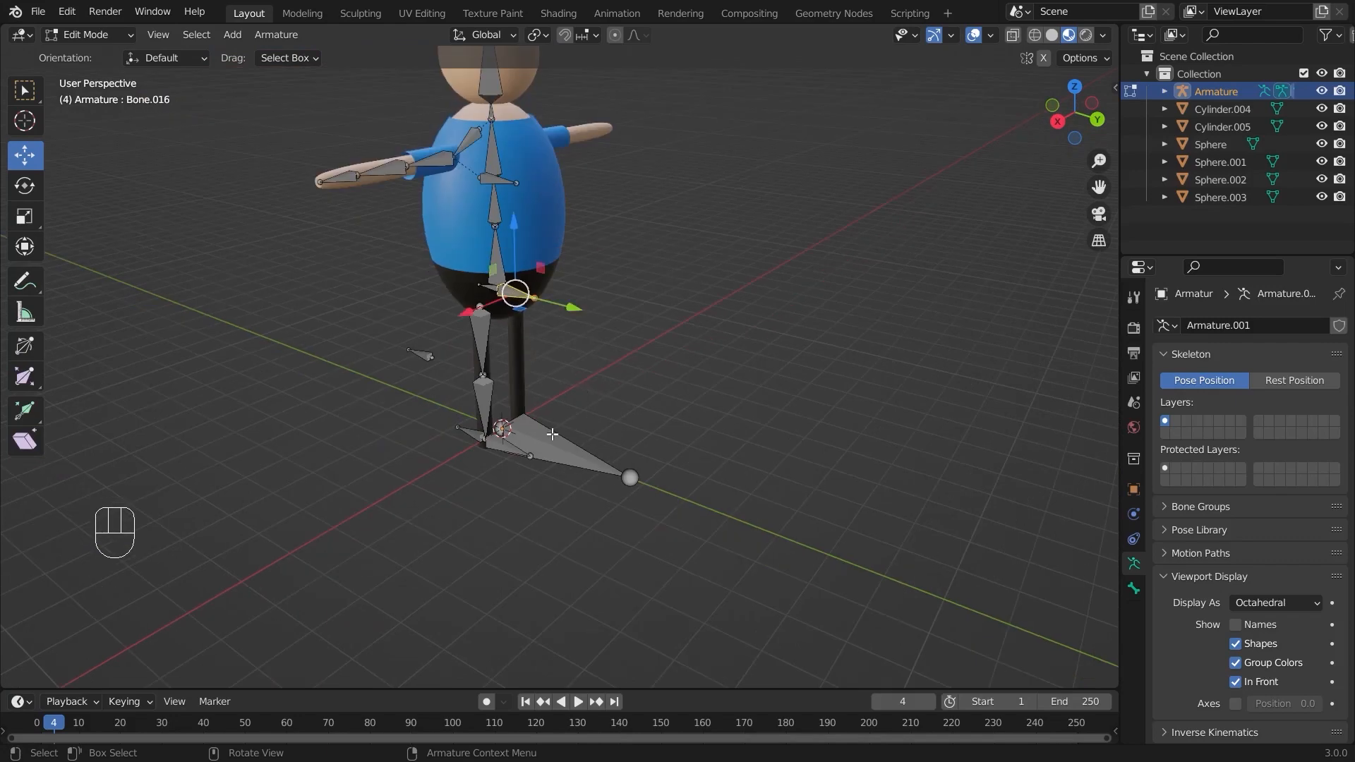
pyautogui.click(554, 436)
pyautogui.scroll(1, 607, 373)
pyautogui.keyDown('shift'); pyautogui.moveTo(613, 284); pyautogui.dragTo(626, 397, button='middle'); pyautogui.keyUp('shift')
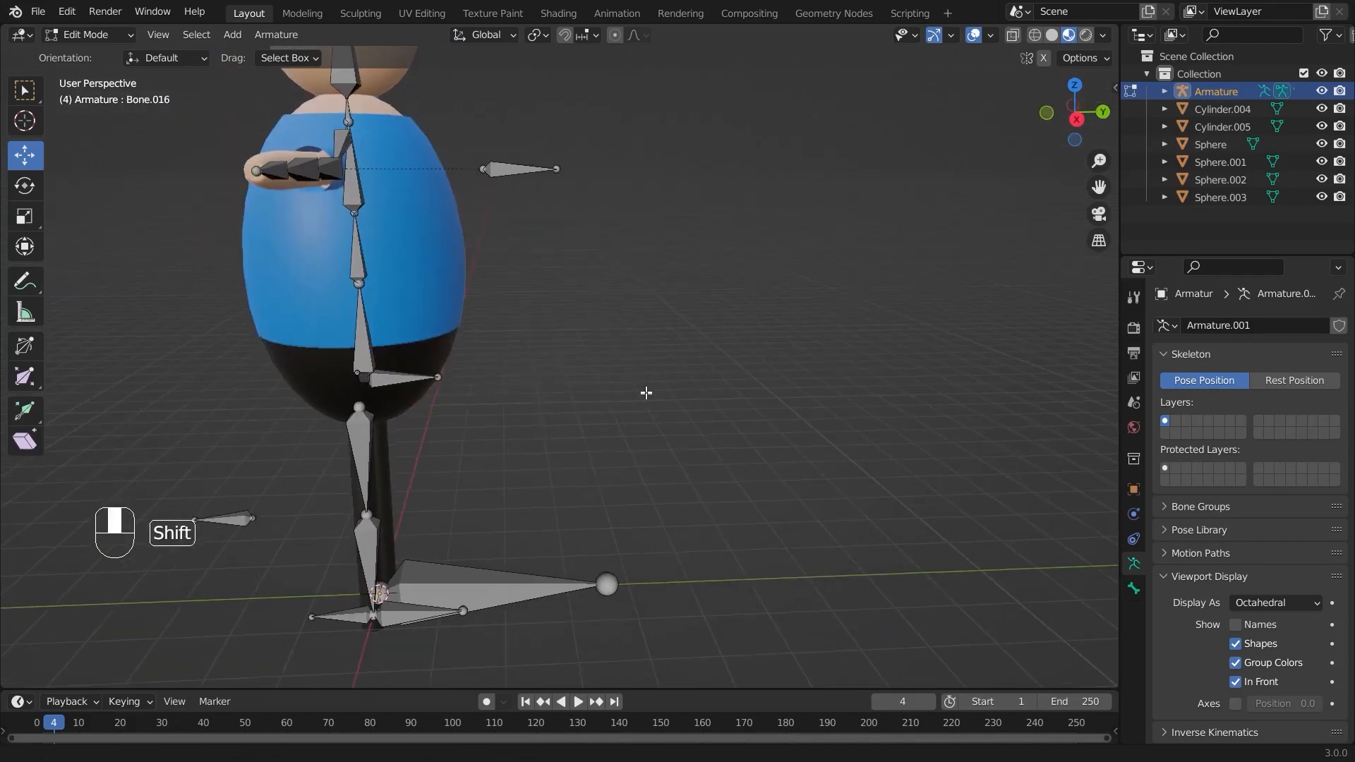
pyautogui.keyDown('shift'); pyautogui.moveTo(647, 392); pyautogui.dragTo(645, 387, button='middle'); pyautogui.keyUp('shift')
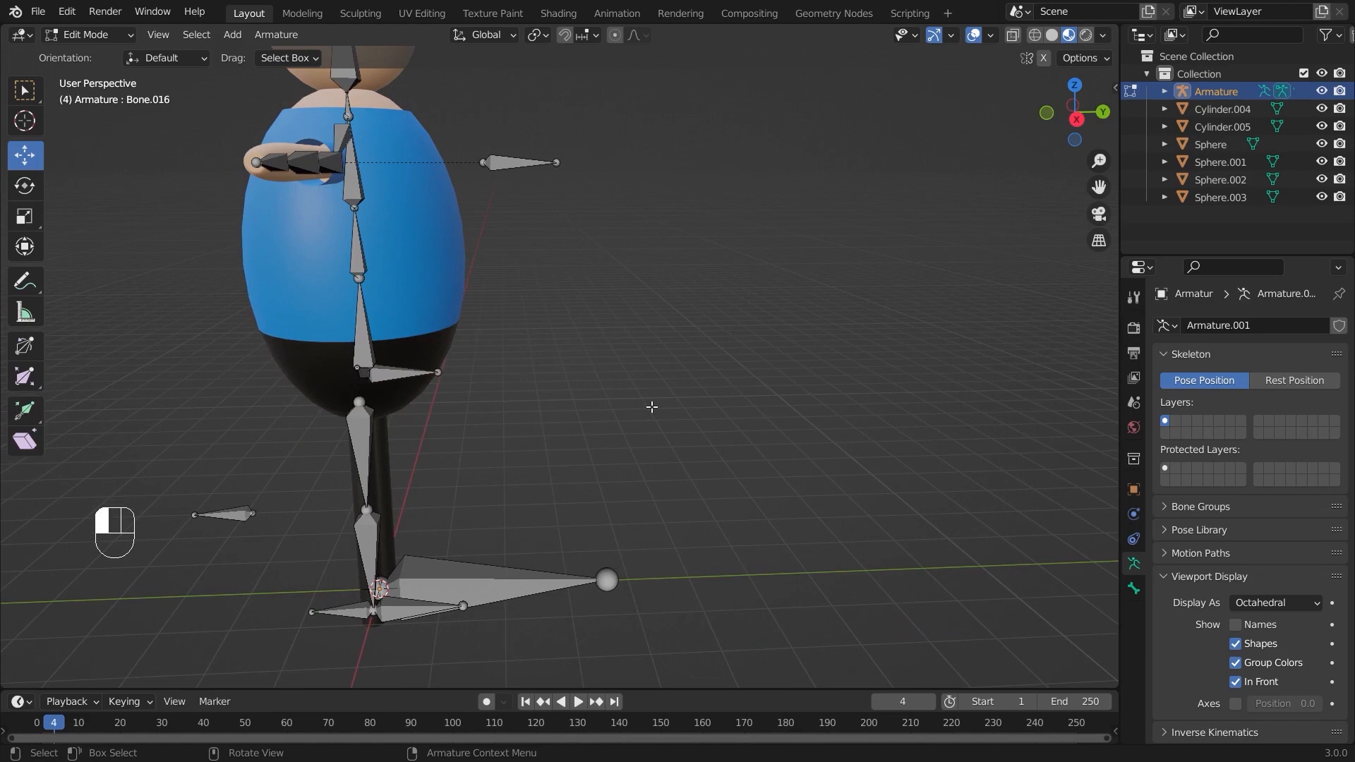
pyautogui.click(408, 372)
pyautogui.click(508, 566)
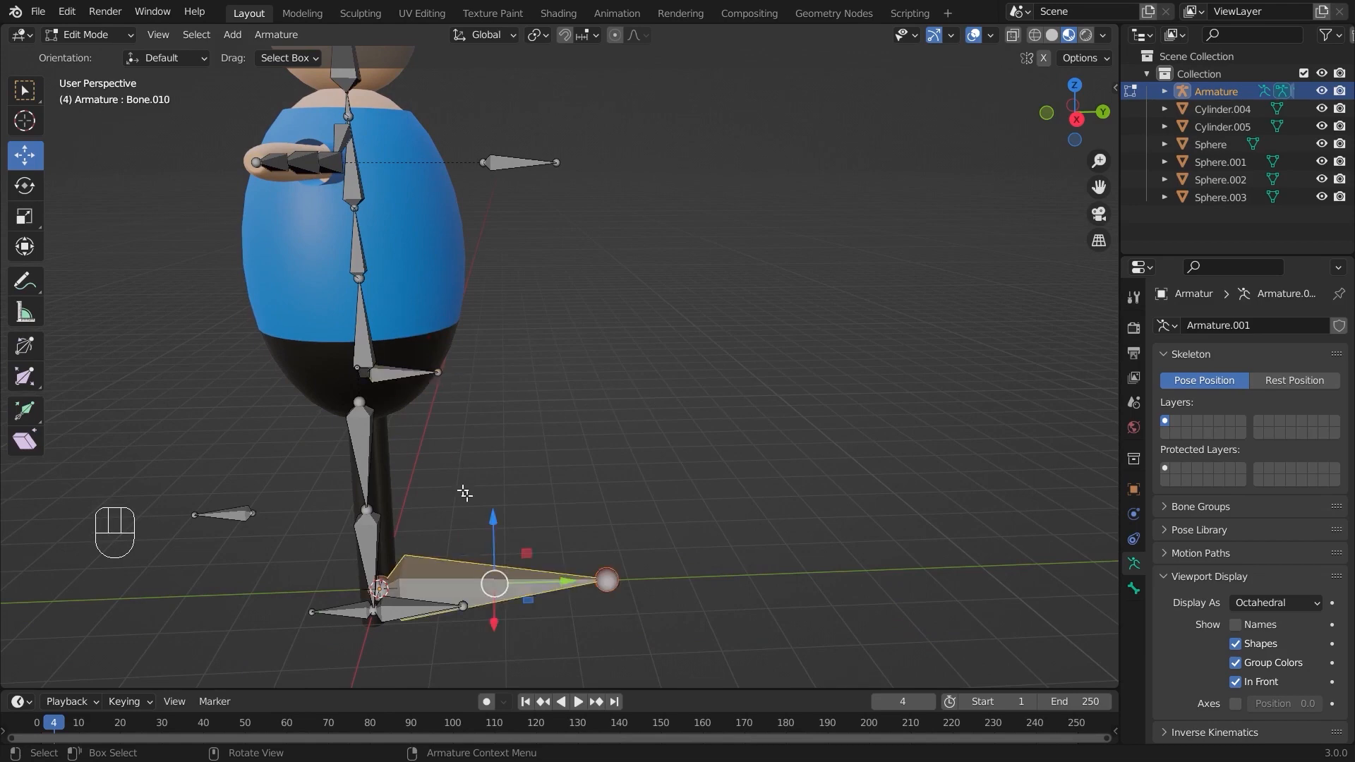
pyautogui.click(391, 375)
# Try moving the hip control bone along the Y axis, and undo the move
pyautogui.moveTo(523, 379); pyautogui.dragTo(555, 358, button='middle')
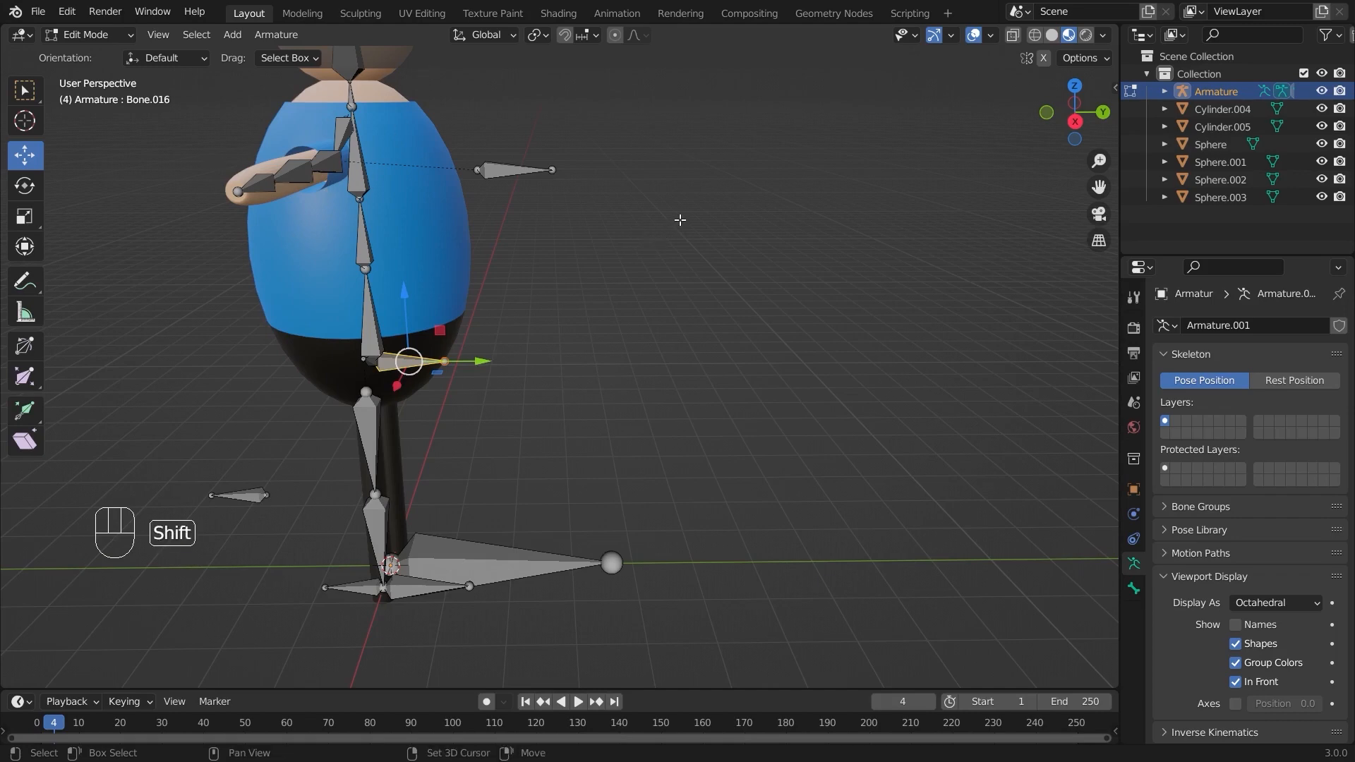
pyautogui.moveTo(678, 221); pyautogui.dragTo(230, 358, button='middle')
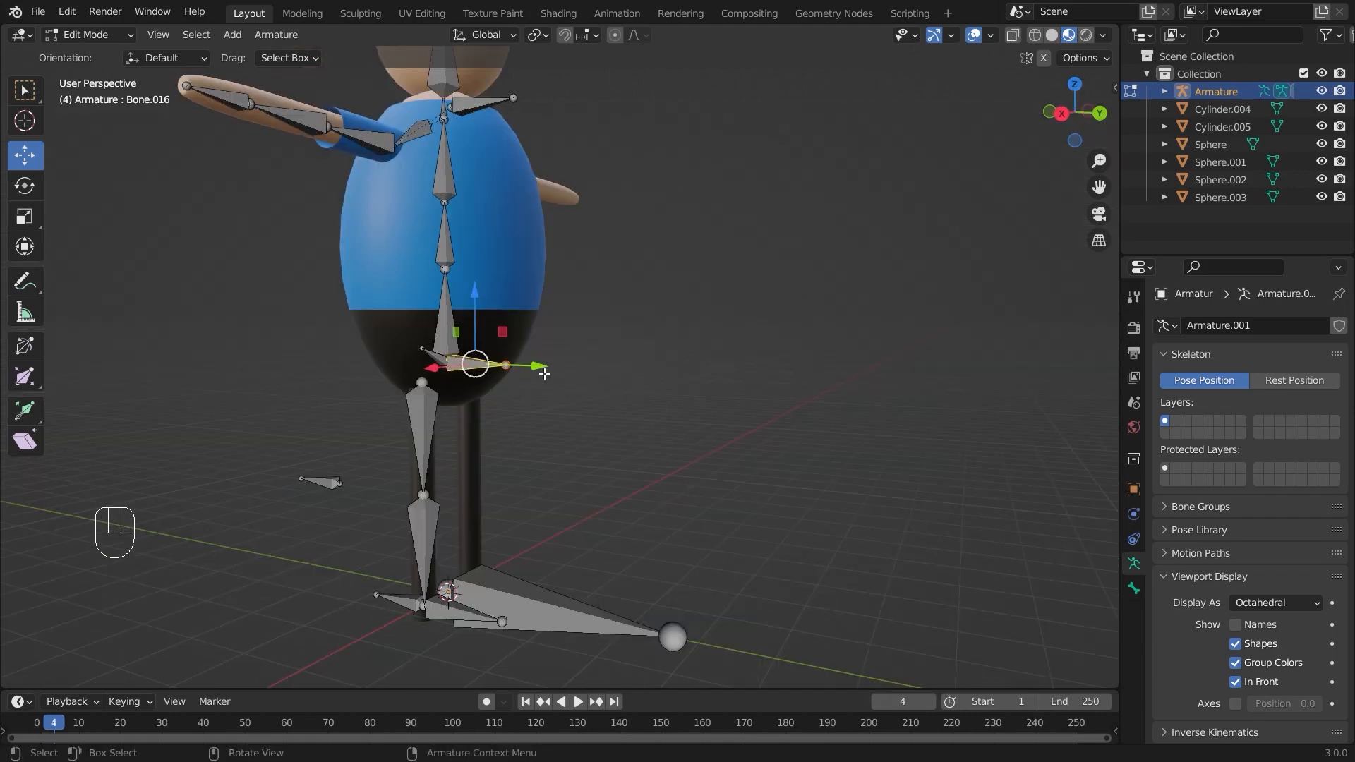
pyautogui.moveTo(539, 374); pyautogui.dragTo(758, 411)
pyautogui.hotkey('ctrl', 'z')
# Examine the lowest spine bone and its relation to the hip control bone, and clear the selection
pyautogui.moveTo(607, 390); pyautogui.dragTo(638, 363, button='middle')
pyautogui.scroll(-2, 657, 391)
pyautogui.scroll(3, 638, 363)
pyautogui.click(380, 288)
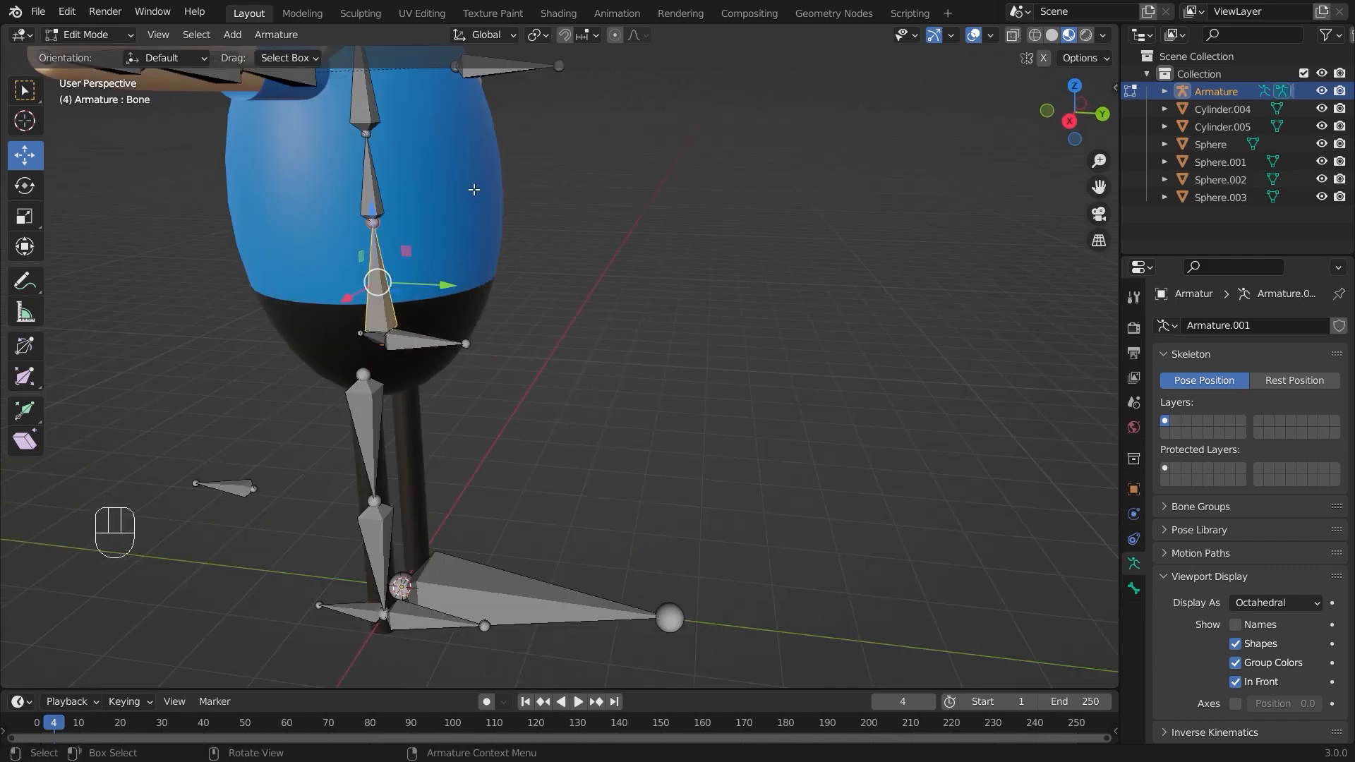
pyautogui.scroll(-2, 525, 247)
pyautogui.moveTo(526, 247); pyautogui.dragTo(335, 161, button='middle')
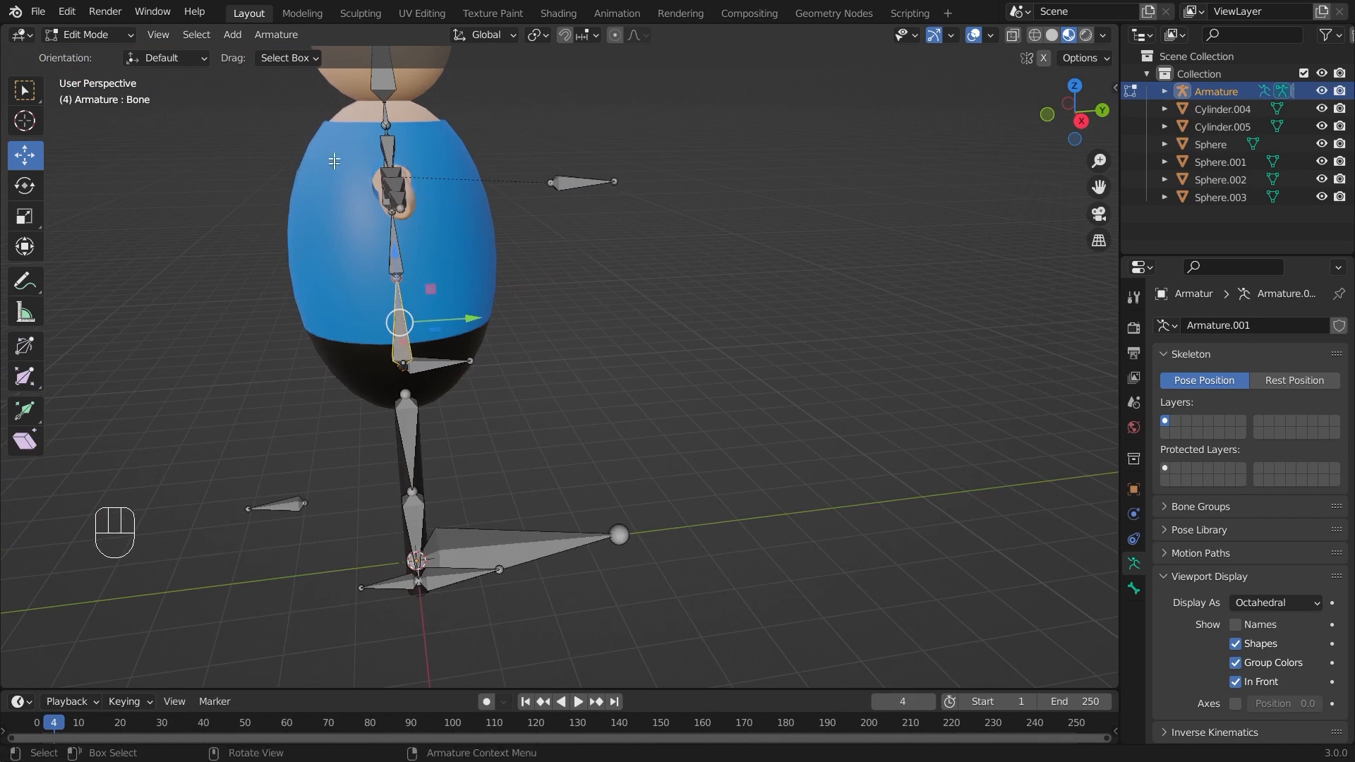
pyautogui.moveTo(765, 299); pyautogui.dragTo(554, 397, button='middle')
pyautogui.scroll(3, 446, 285)
pyautogui.click(587, 352)
pyautogui.scroll(2, 550, 339)
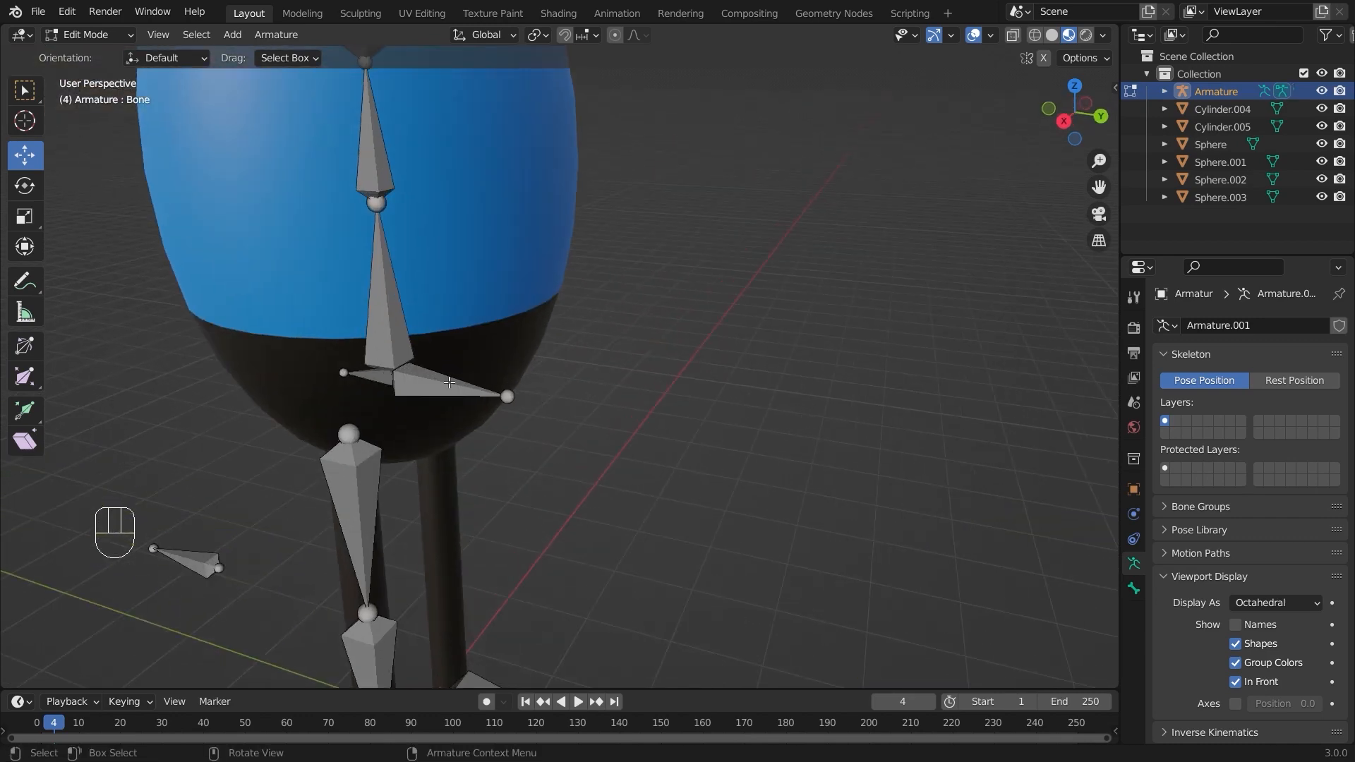
# Parent the lowest spine bone to the backward-pointing hip control bone with Keep Offset and clear the selection
pyautogui.click(394, 304)
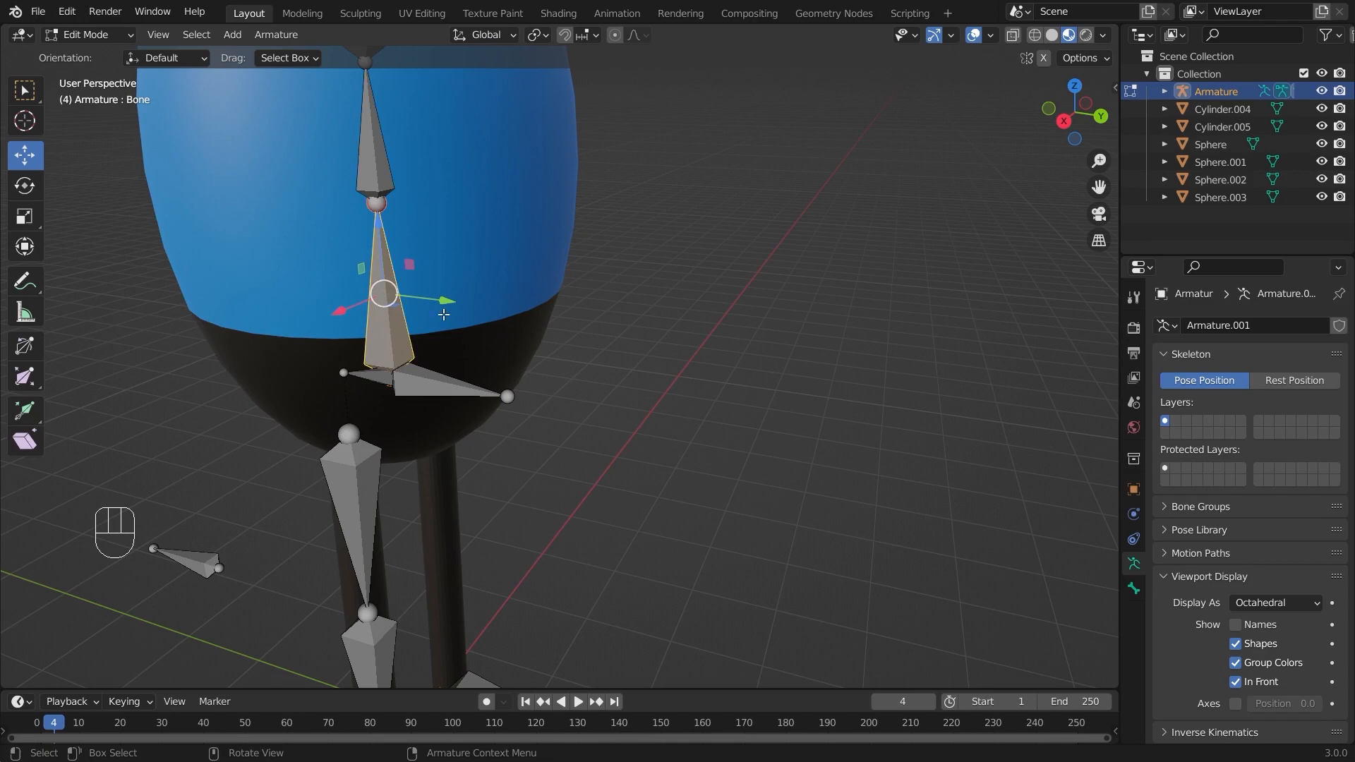
pyautogui.keyDown('shift'); pyautogui.click(448, 388); pyautogui.keyUp('shift')
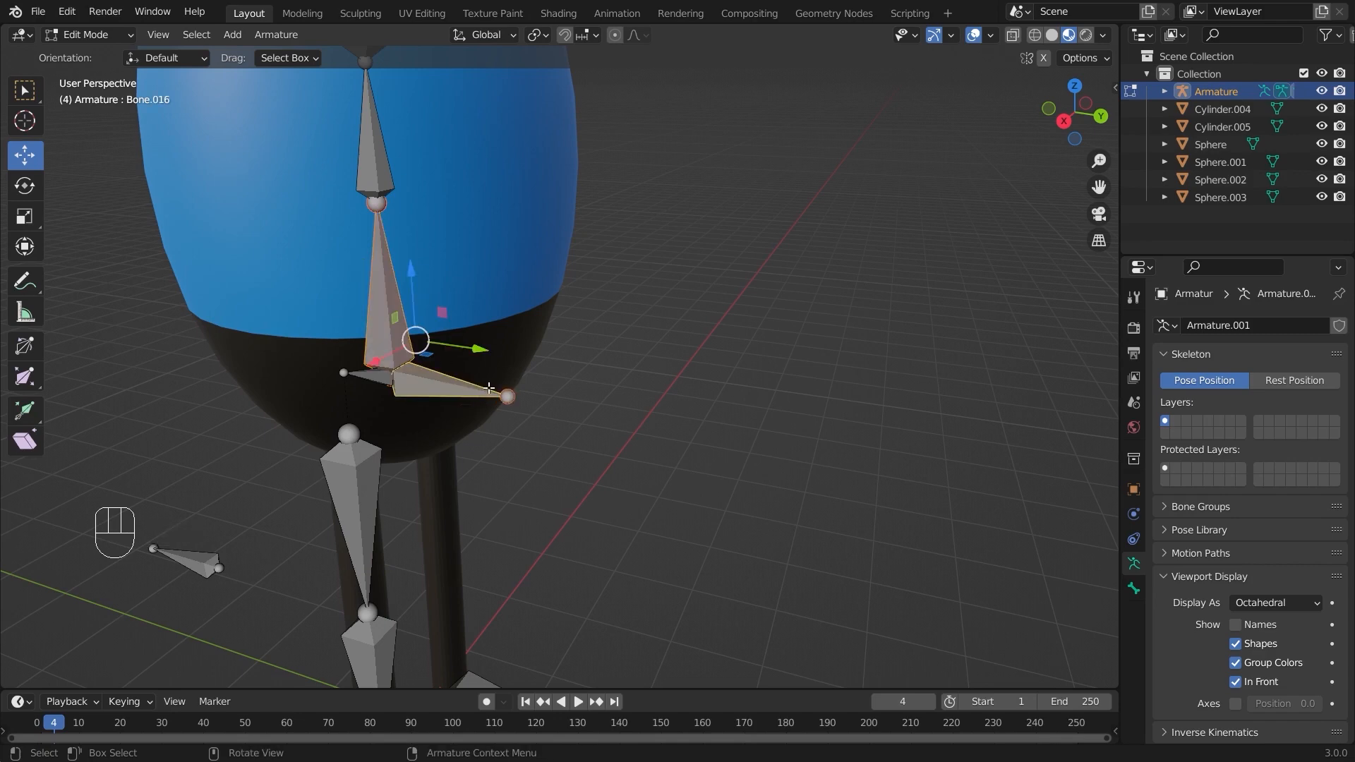
pyautogui.hotkey('ctrl', 'p')
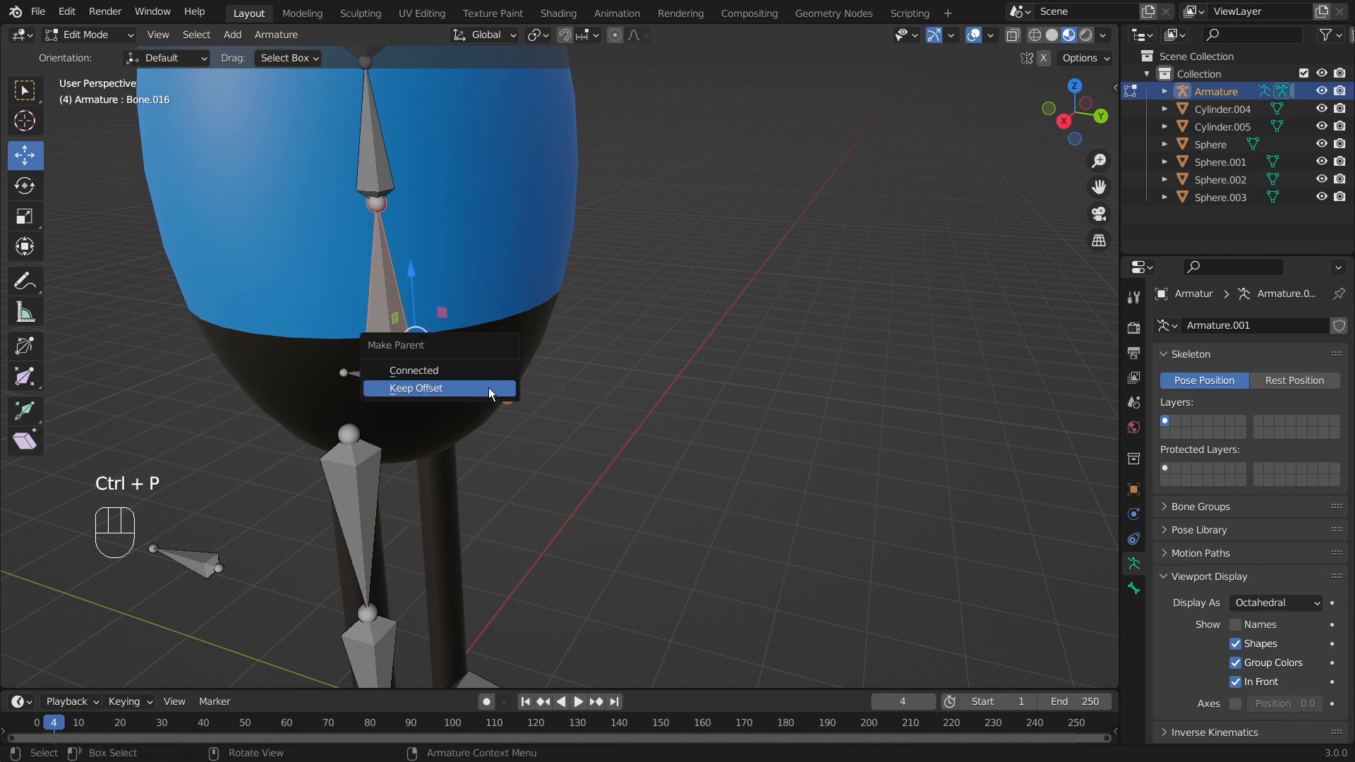
pyautogui.click(497, 390)
pyautogui.scroll(-6, 554, 433)
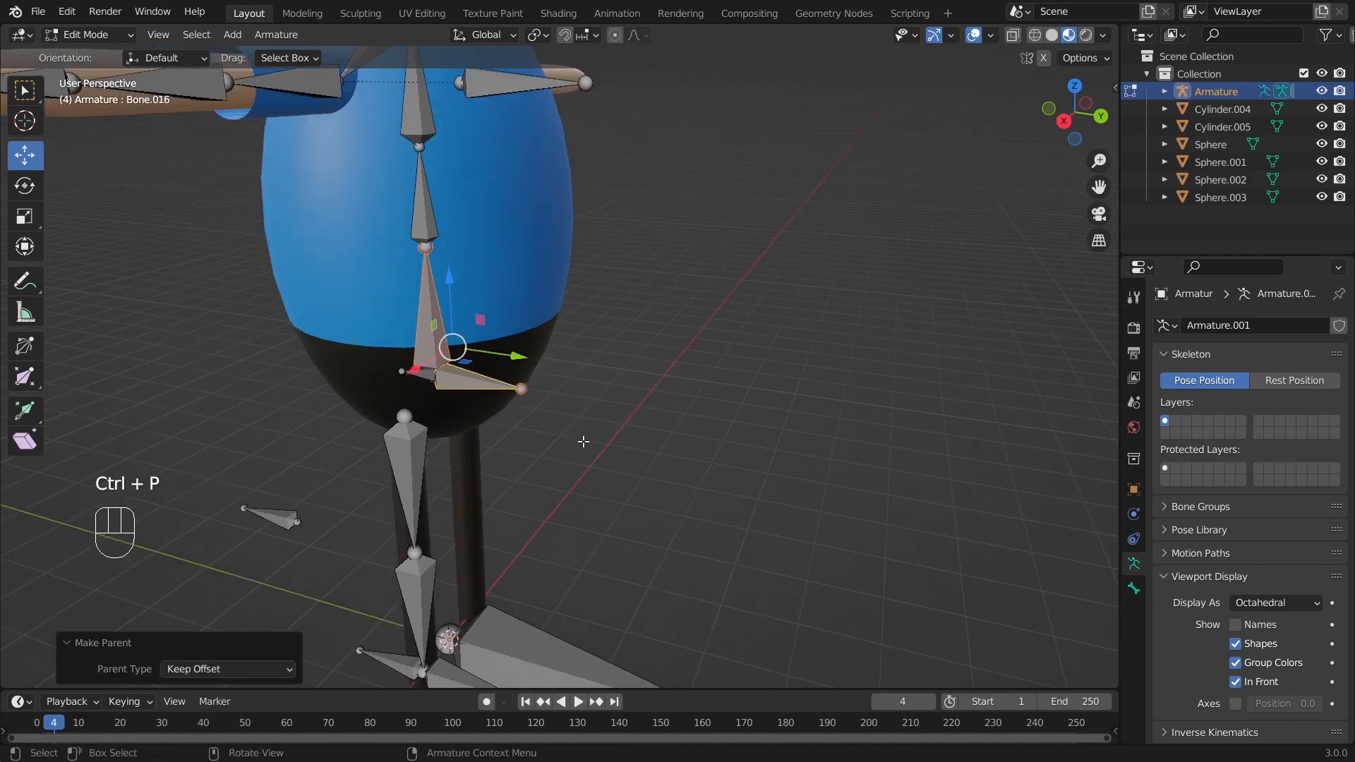
pyautogui.moveTo(553, 433); pyautogui.dragTo(557, 440, button='middle')
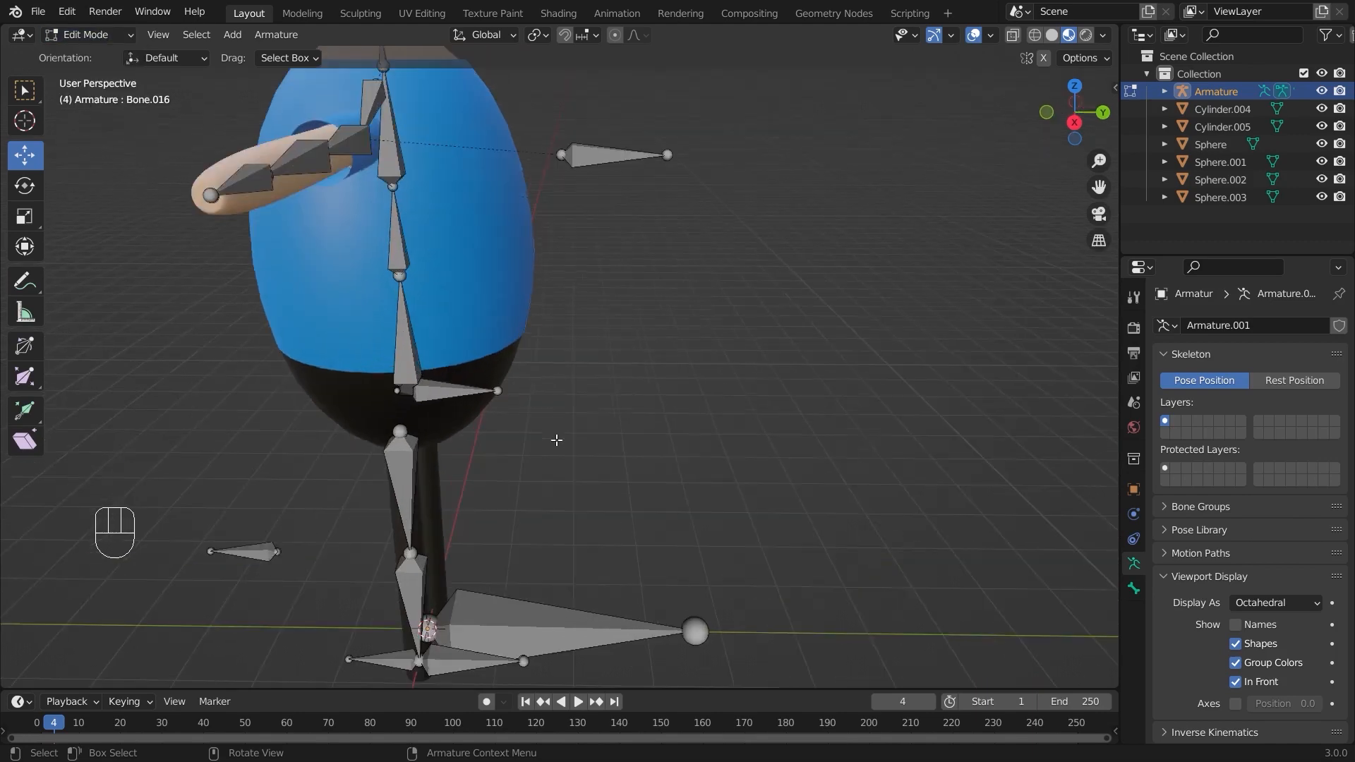
# In Pose Mode, try moving the backward-pointing hip control bone freely about 2.18 m along Y and 1.46 m up, and undo the move
pyautogui.click(91, 35)
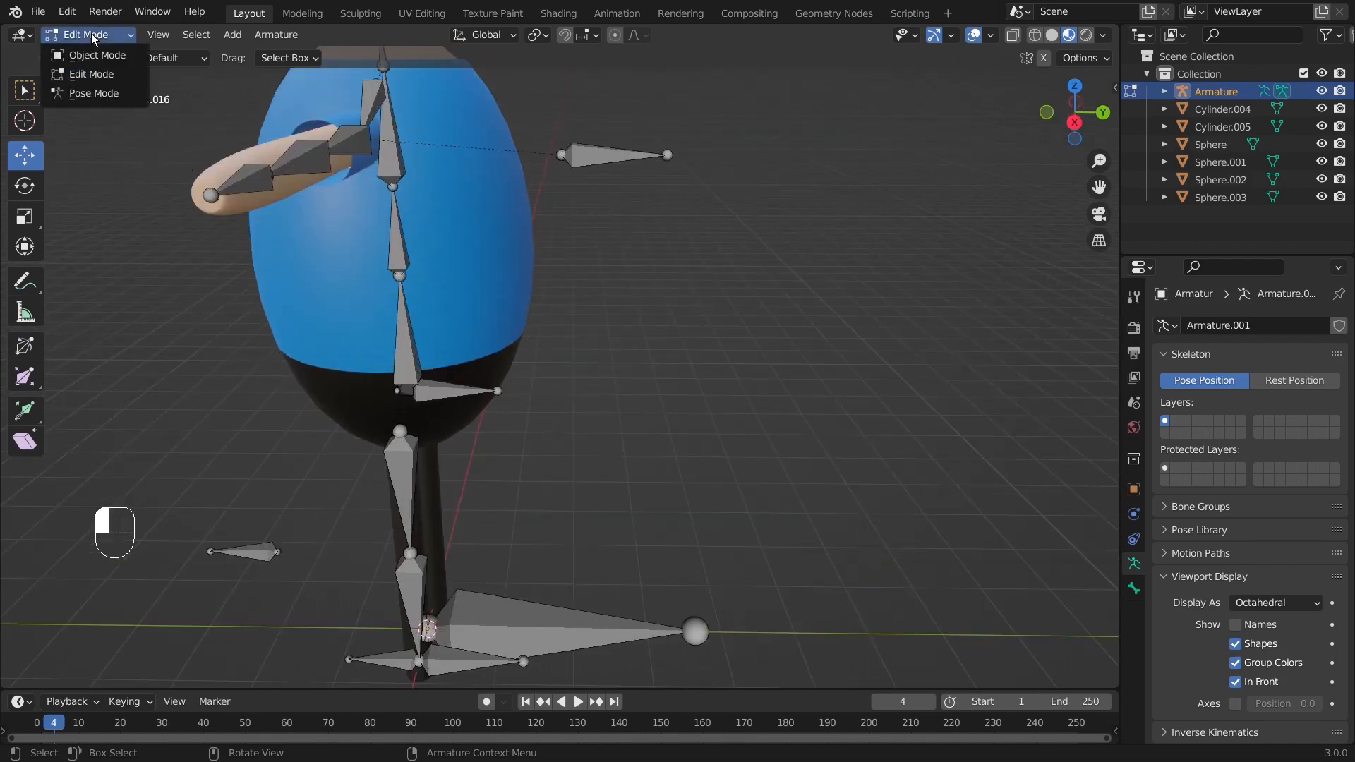
pyautogui.click(83, 93)
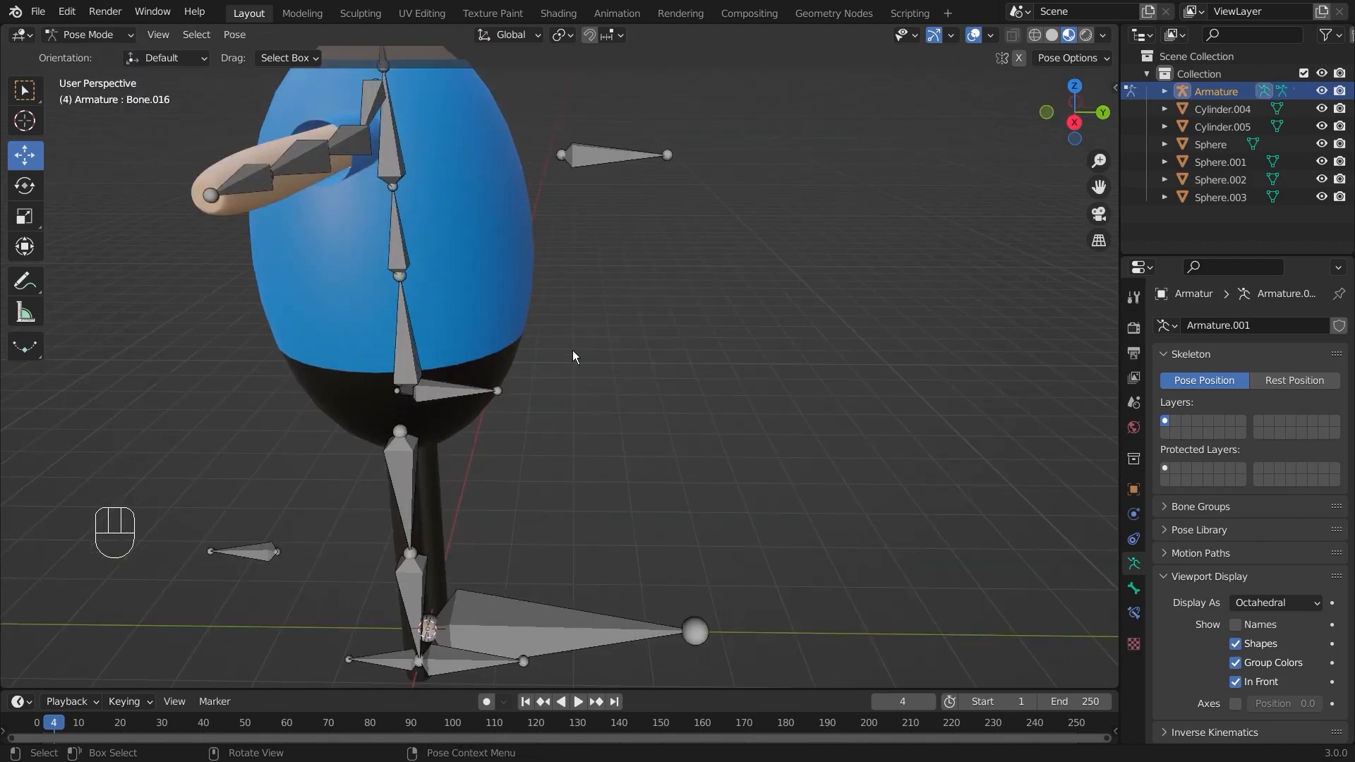
pyautogui.moveTo(573, 350); pyautogui.dragTo(618, 361, button='middle')
pyautogui.click(487, 396)
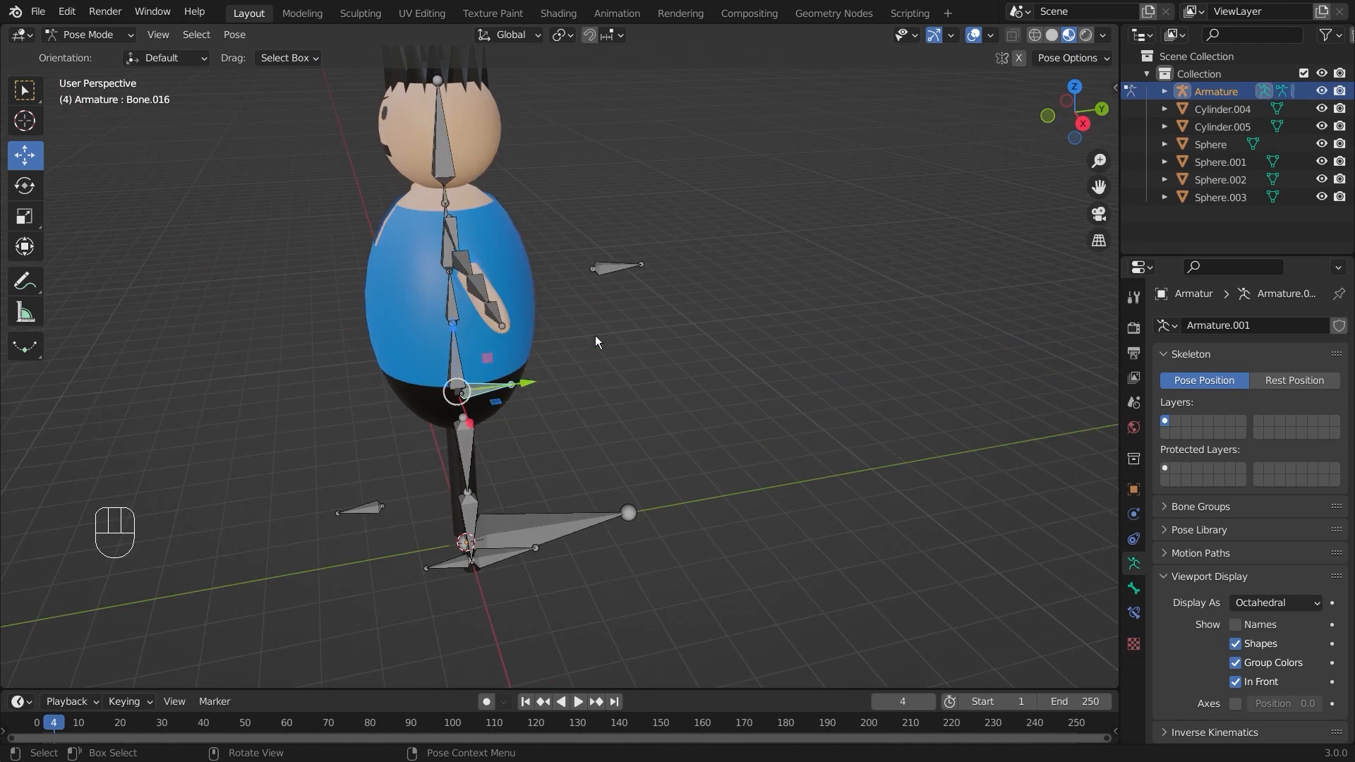
pyautogui.press('g')
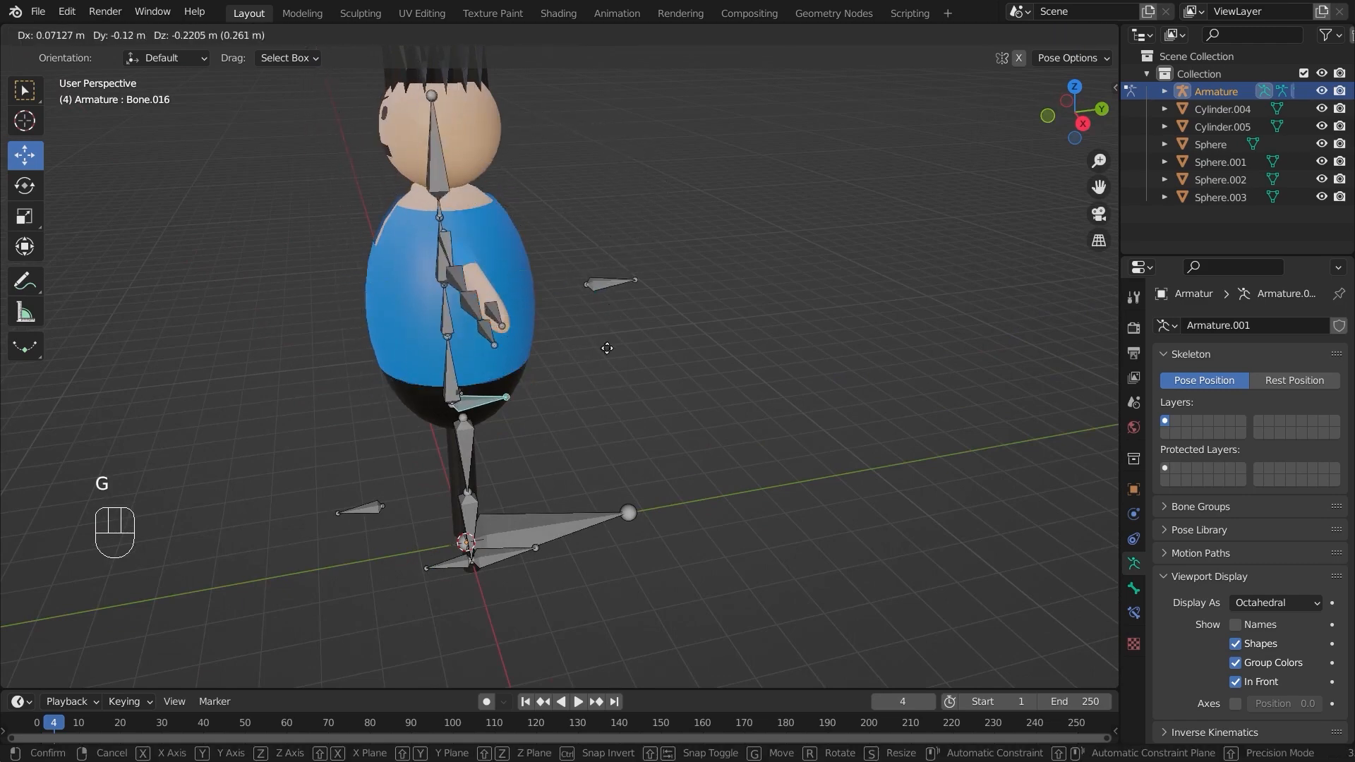
pyautogui.click(707, 258)
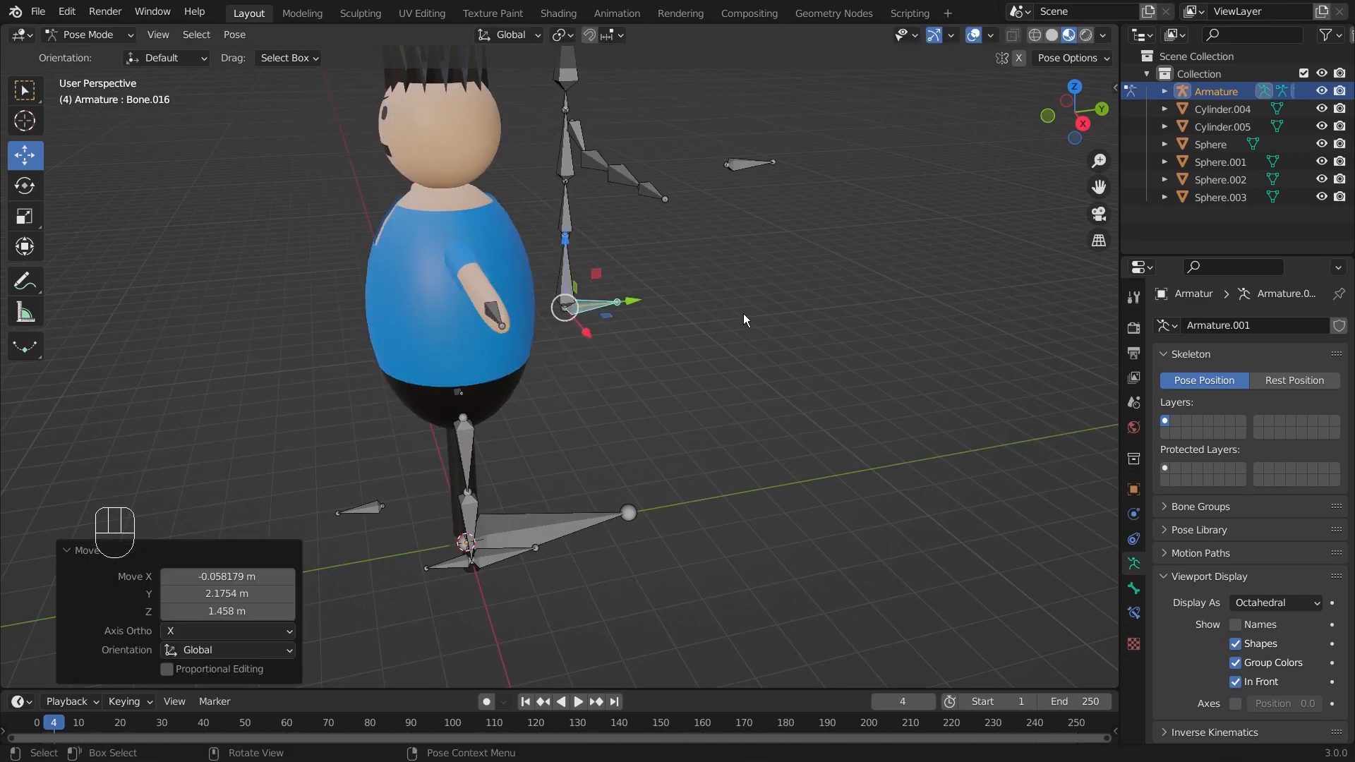
pyautogui.hotkey('ctrl', 'z')
# Examine the small forward-pointing hip bone beside the hip control bone by selecting it, and clear the selection
pyautogui.moveTo(599, 388)
pyautogui.mouseDown(button='middle')
pyautogui.moveTo(804, 387)
pyautogui.moveTo(579, 382)
pyautogui.mouseUp(button='middle')
pyautogui.scroll(3, 621, 418)
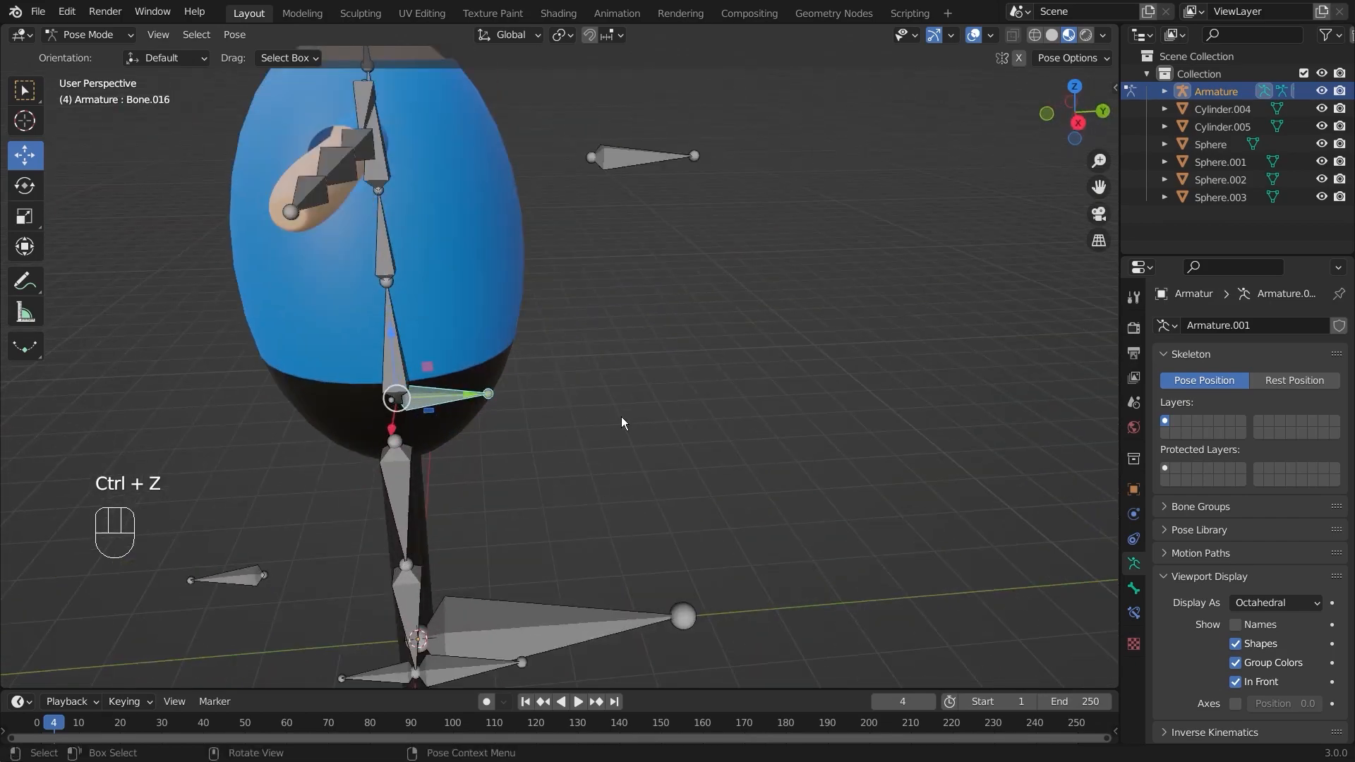
pyautogui.click(622, 421)
pyautogui.moveTo(619, 423); pyautogui.dragTo(474, 427, button='middle')
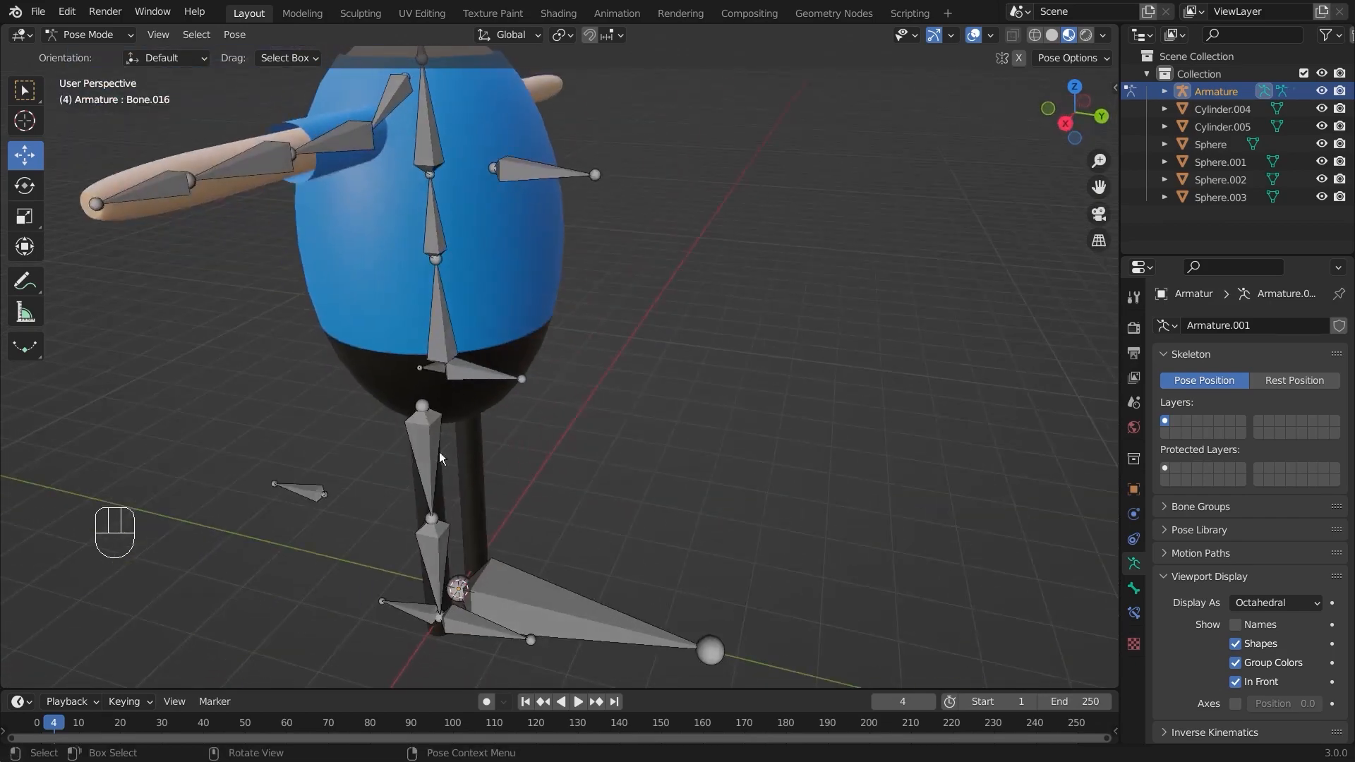
pyautogui.scroll(4, 417, 487)
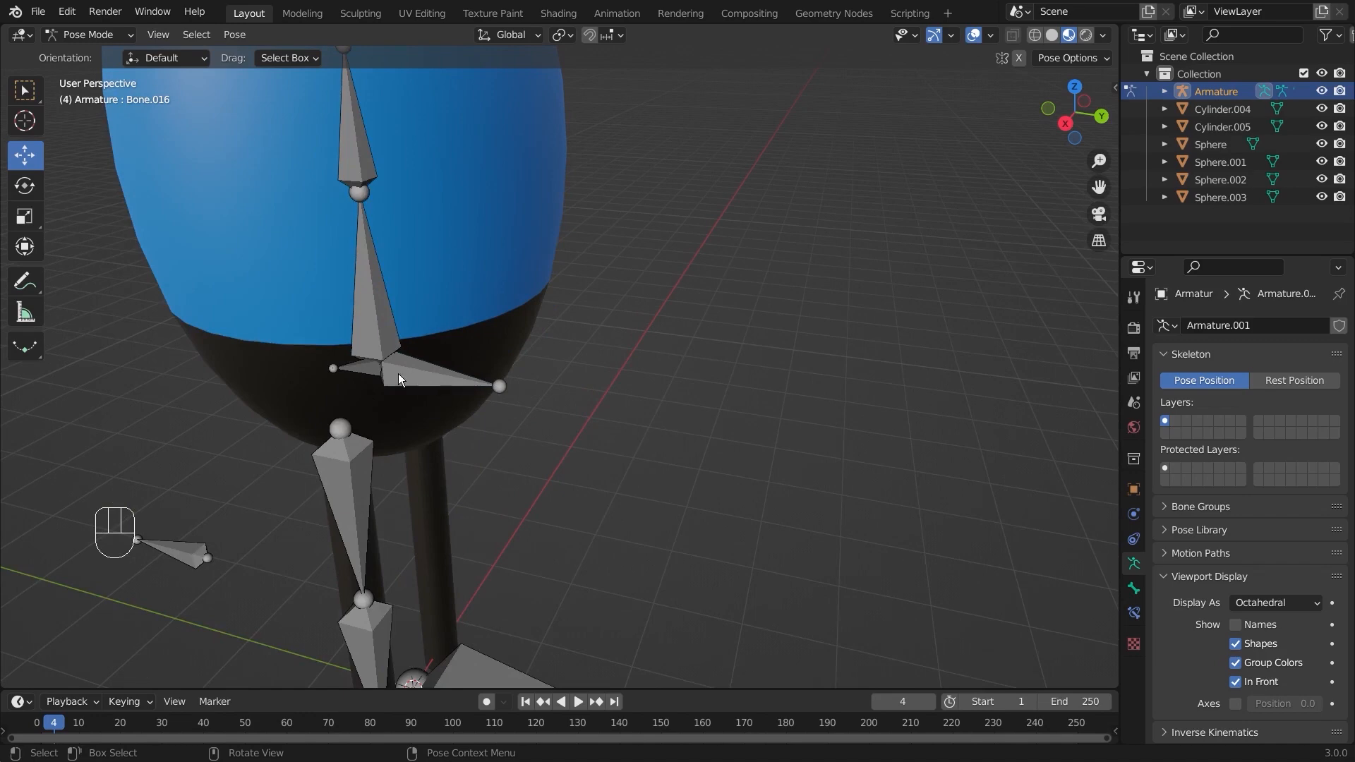
pyautogui.click(353, 367)
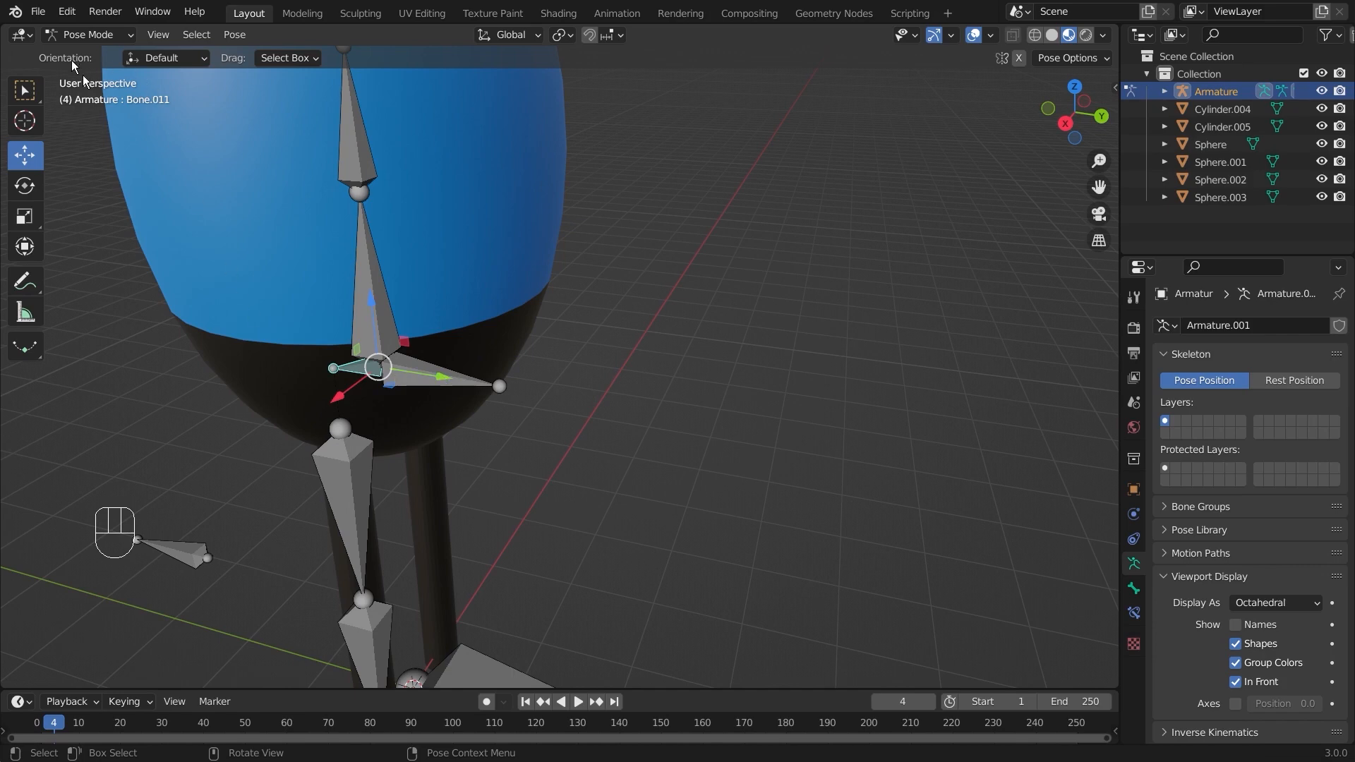
pyautogui.click(335, 230)
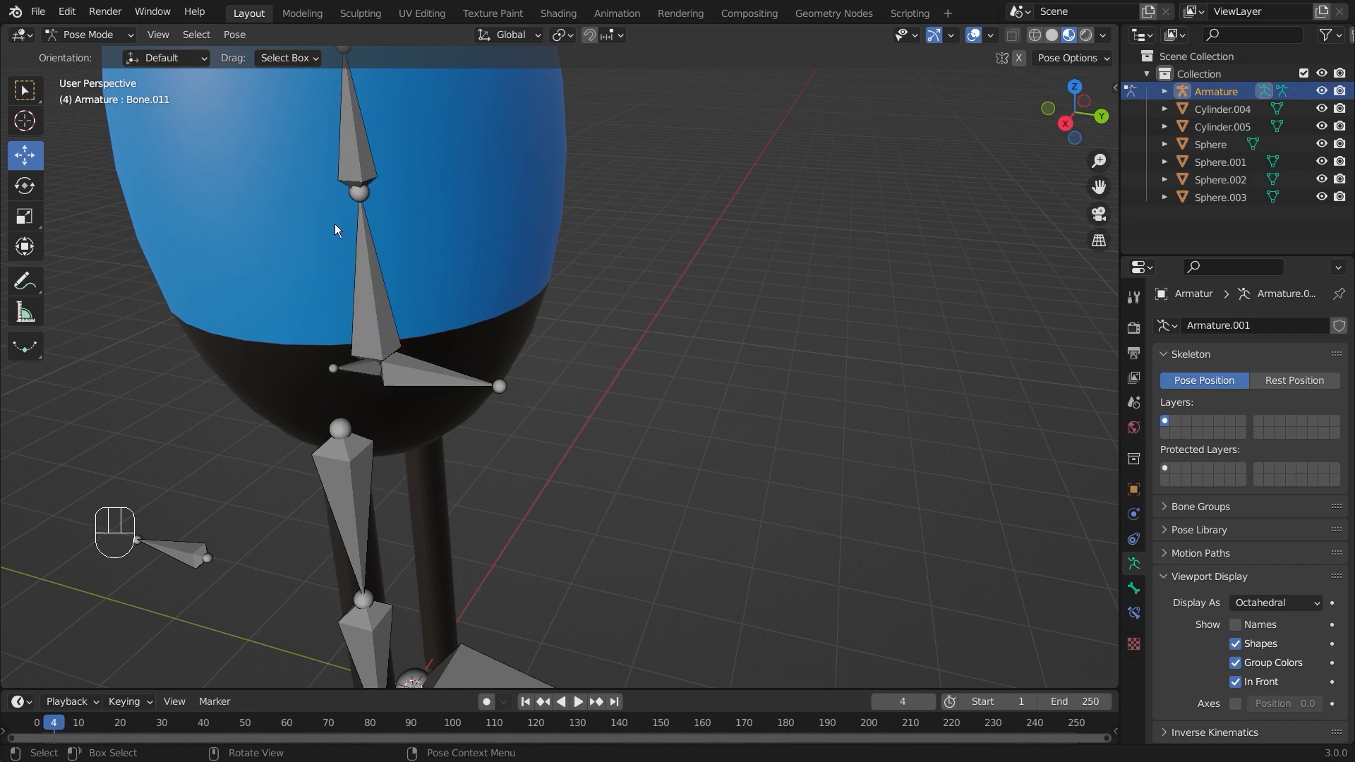
# In Edit Mode, parent the small forward-pointing hip bone to the backward-pointing hip control bone with Keep Offset
pyautogui.click(83, 35)
pyautogui.click(99, 72)
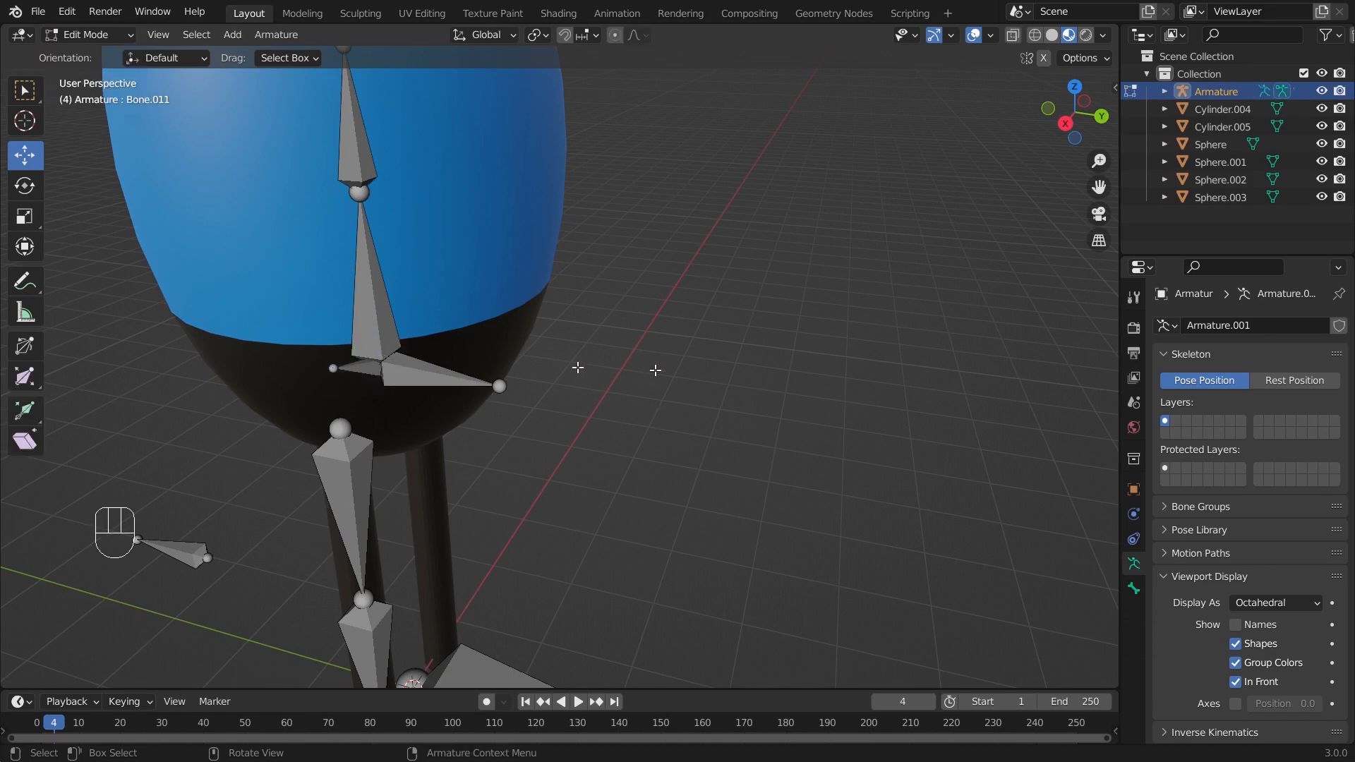
pyautogui.click(368, 380)
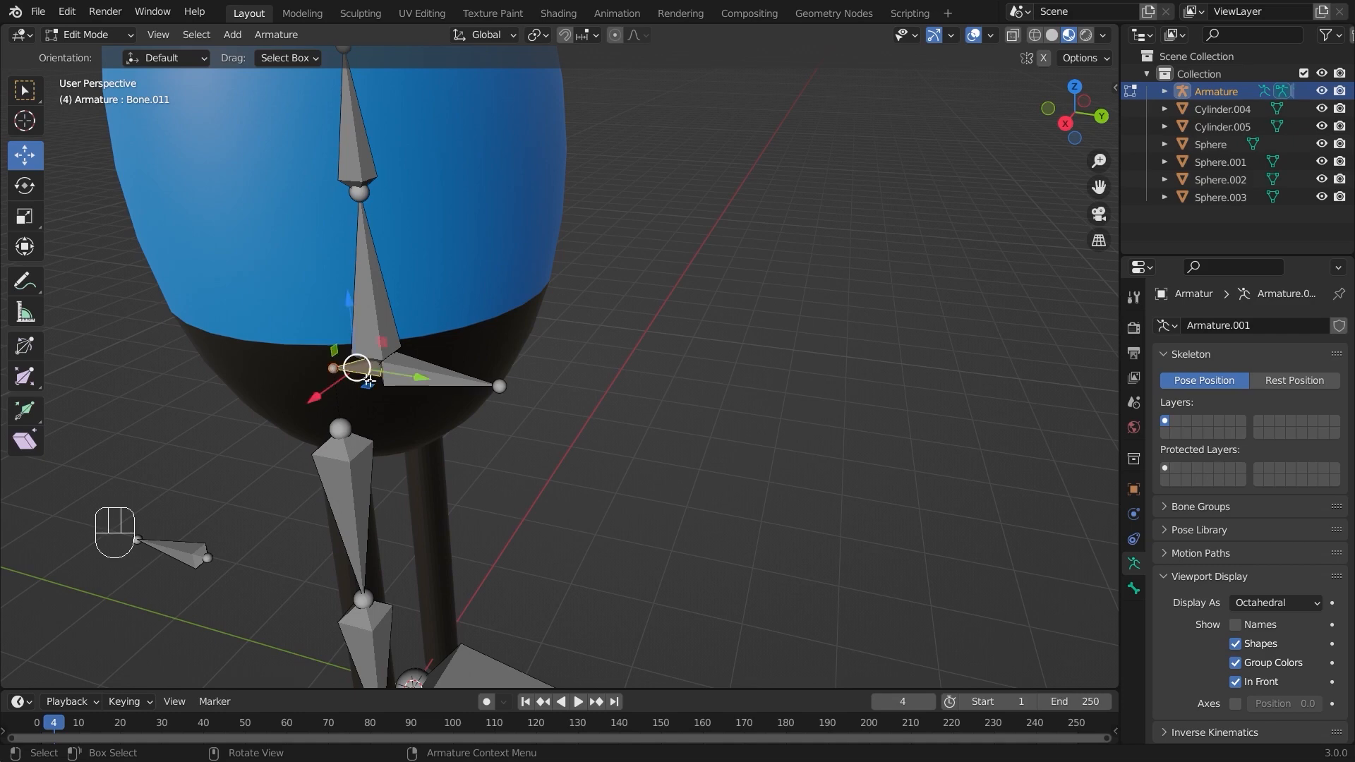
pyautogui.keyDown('shift'); pyautogui.click(450, 378); pyautogui.keyUp('shift')
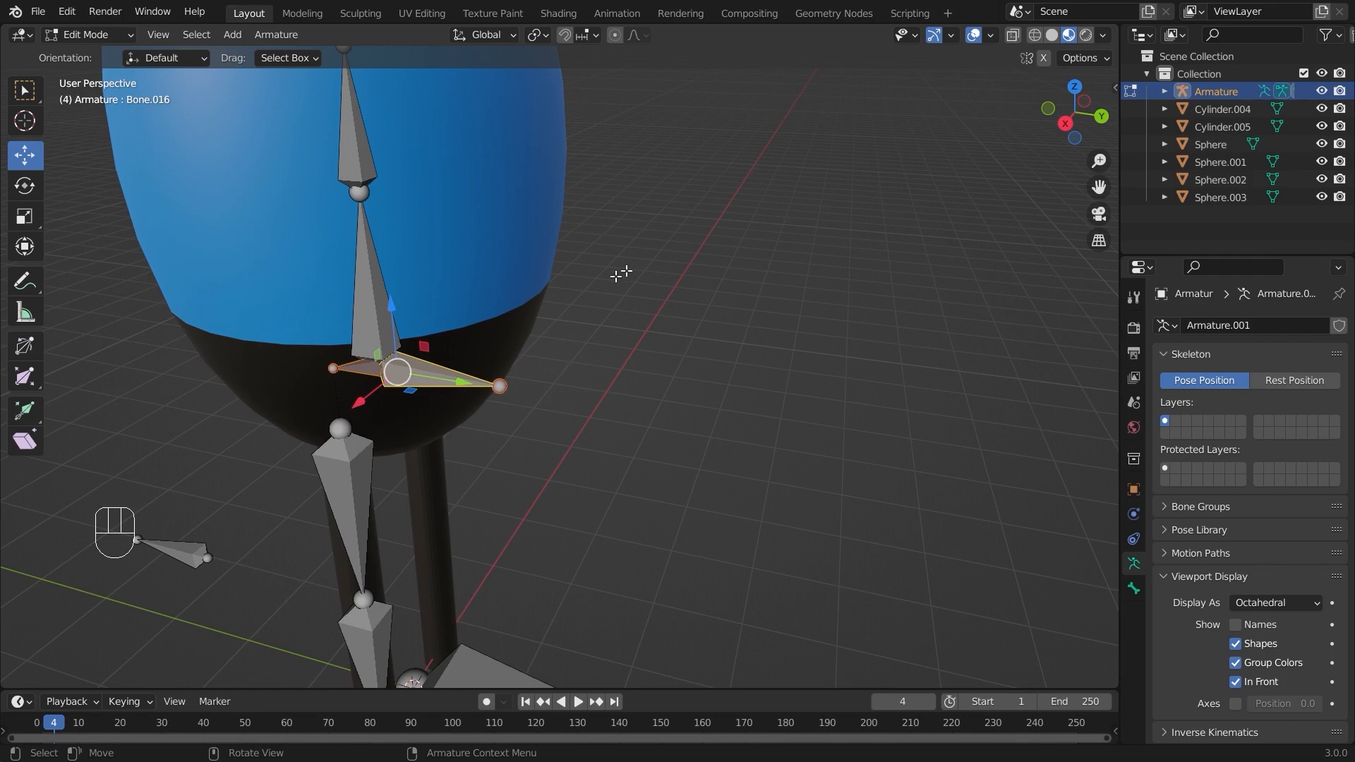
pyautogui.hotkey('ctrl', 'p')
pyautogui.click(672, 248)
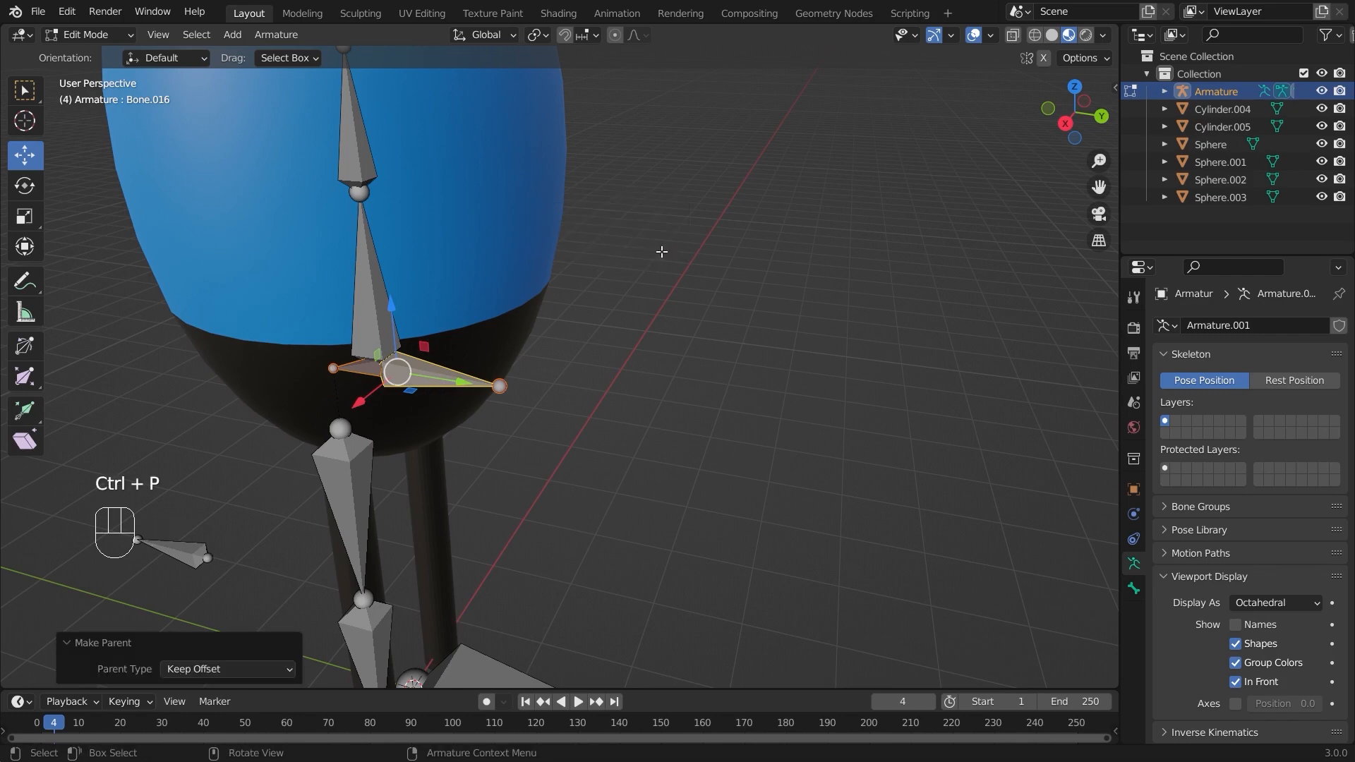
# Switch to Pose Mode and move the hip control bone backward and upward to test how the spine and legs follow
pyautogui.scroll(3, 576, 423)
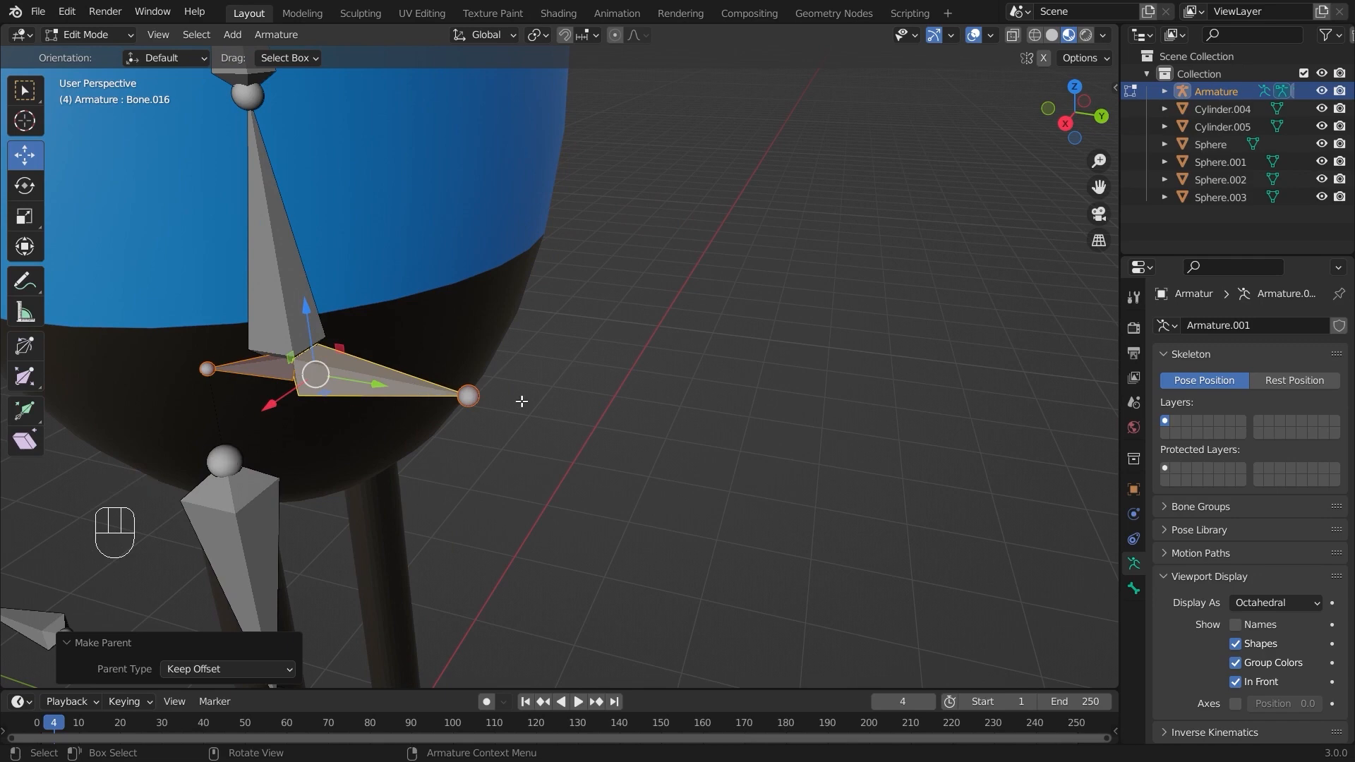
pyautogui.scroll(-5, 483, 455)
pyautogui.click(89, 34)
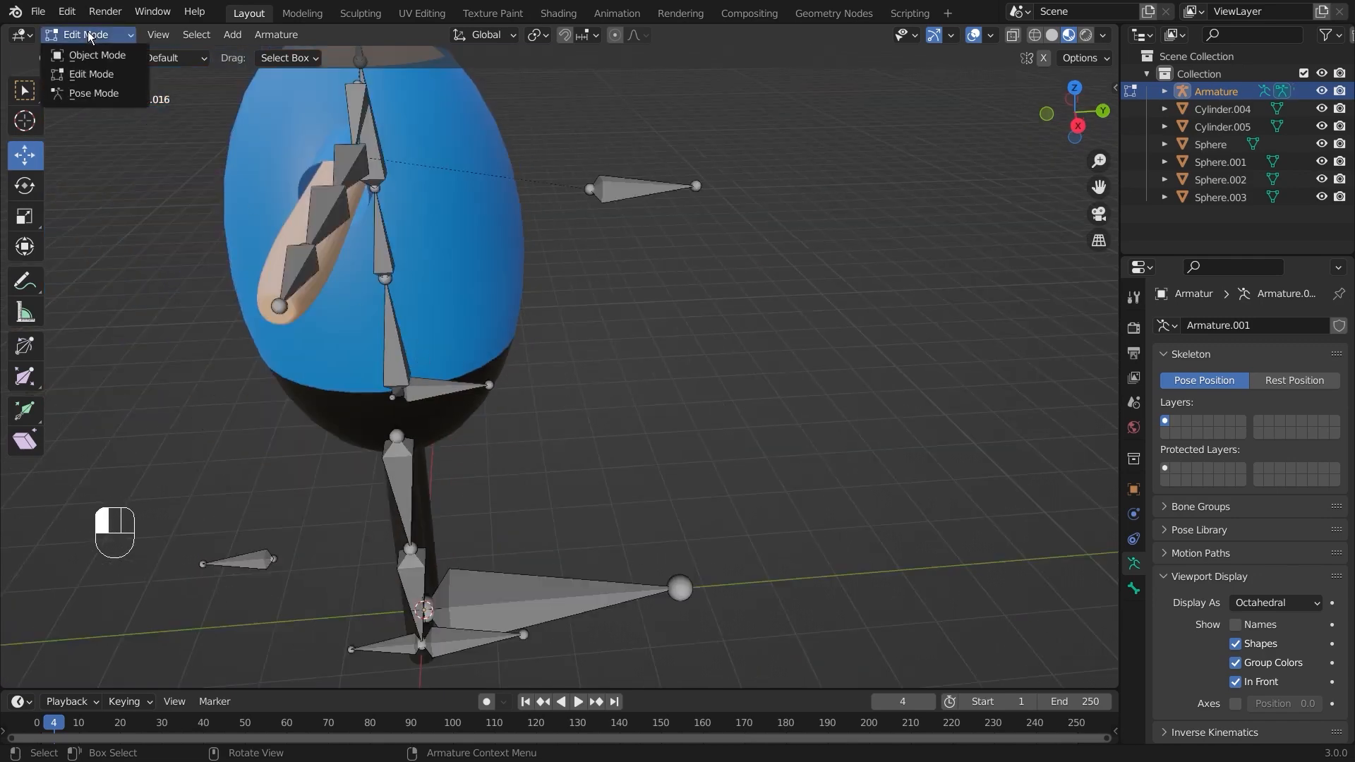
pyautogui.click(92, 92)
pyautogui.click(434, 387)
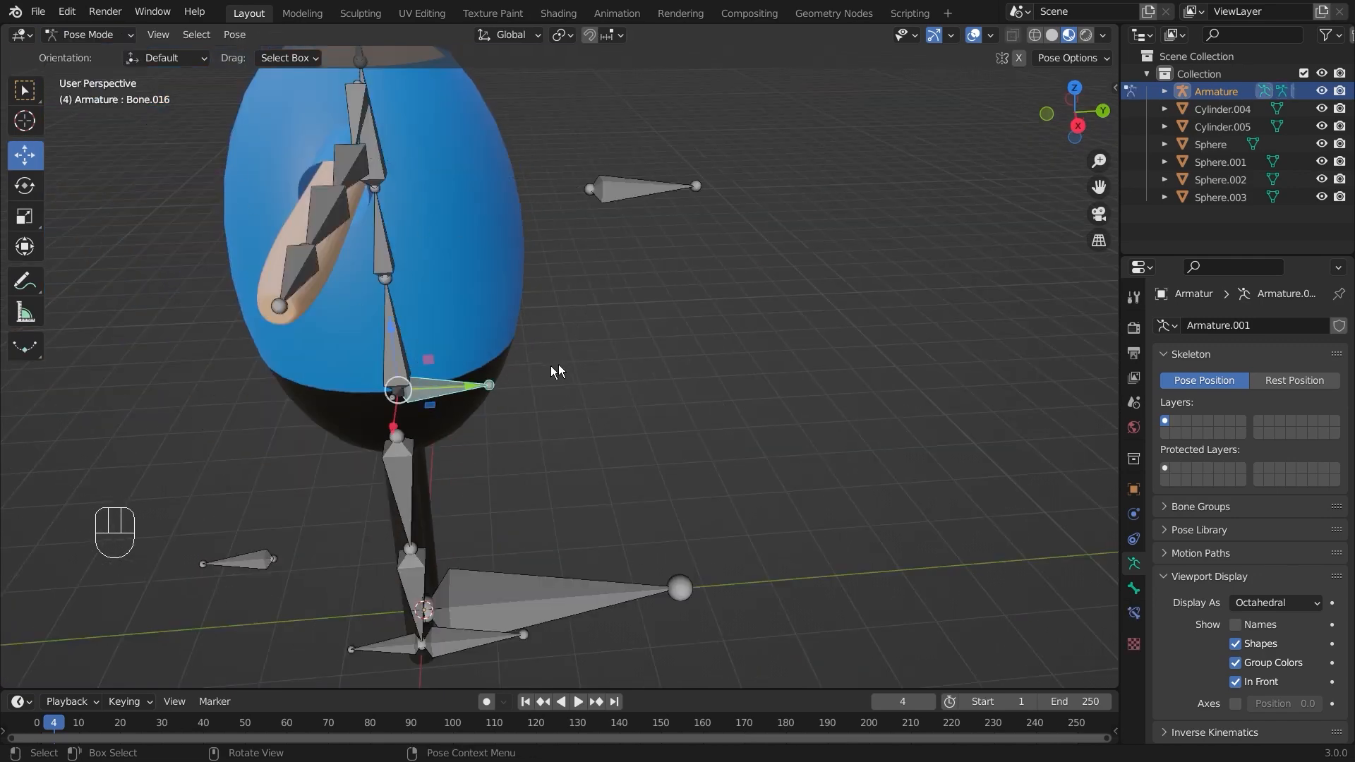
pyautogui.press('g')
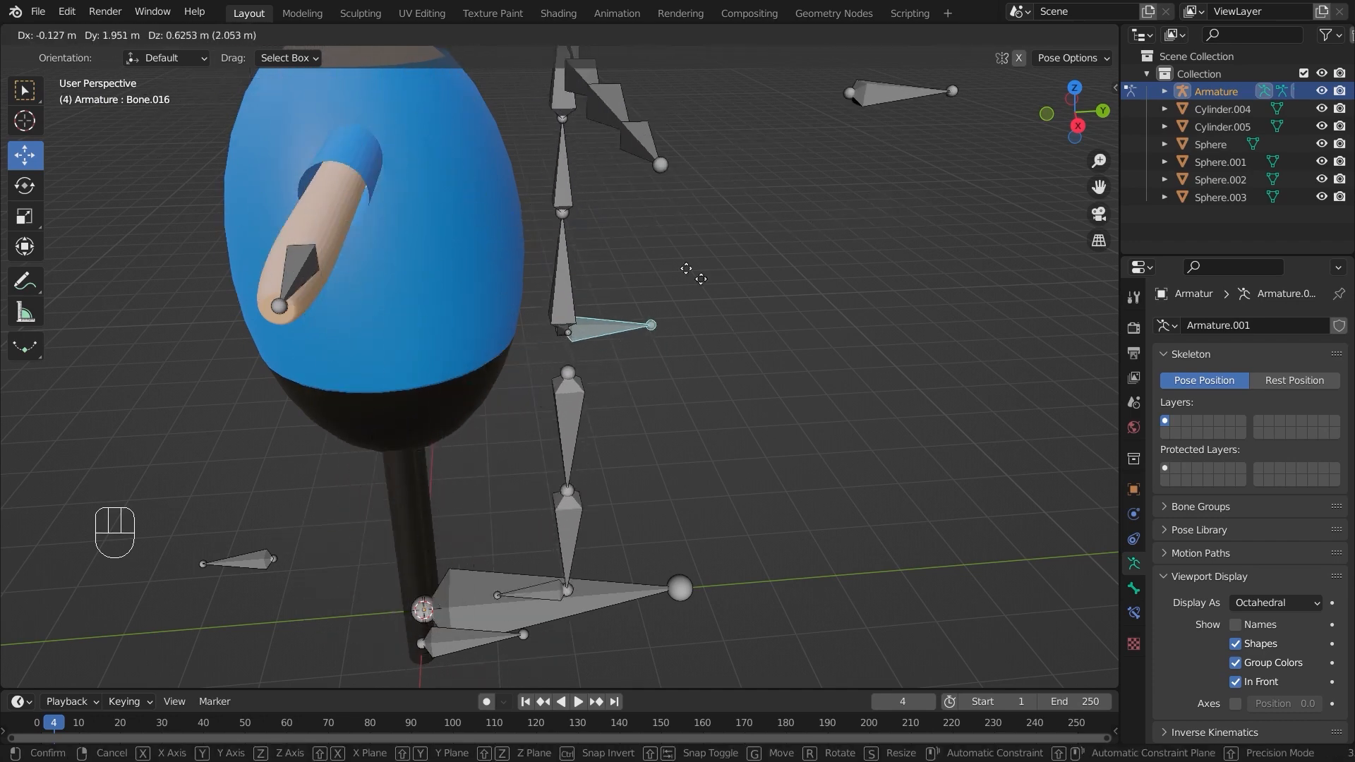
# Undo the test move of the control bone at the character's hips
pyautogui.click(712, 362)
pyautogui.hotkey('ctrl', 'z')
# In Edit Mode, parent the hip control bone to the large root bone at the feet with Keep Offset
pyautogui.moveTo(712, 361); pyautogui.dragTo(721, 333, button='middle')
pyautogui.click(88, 34)
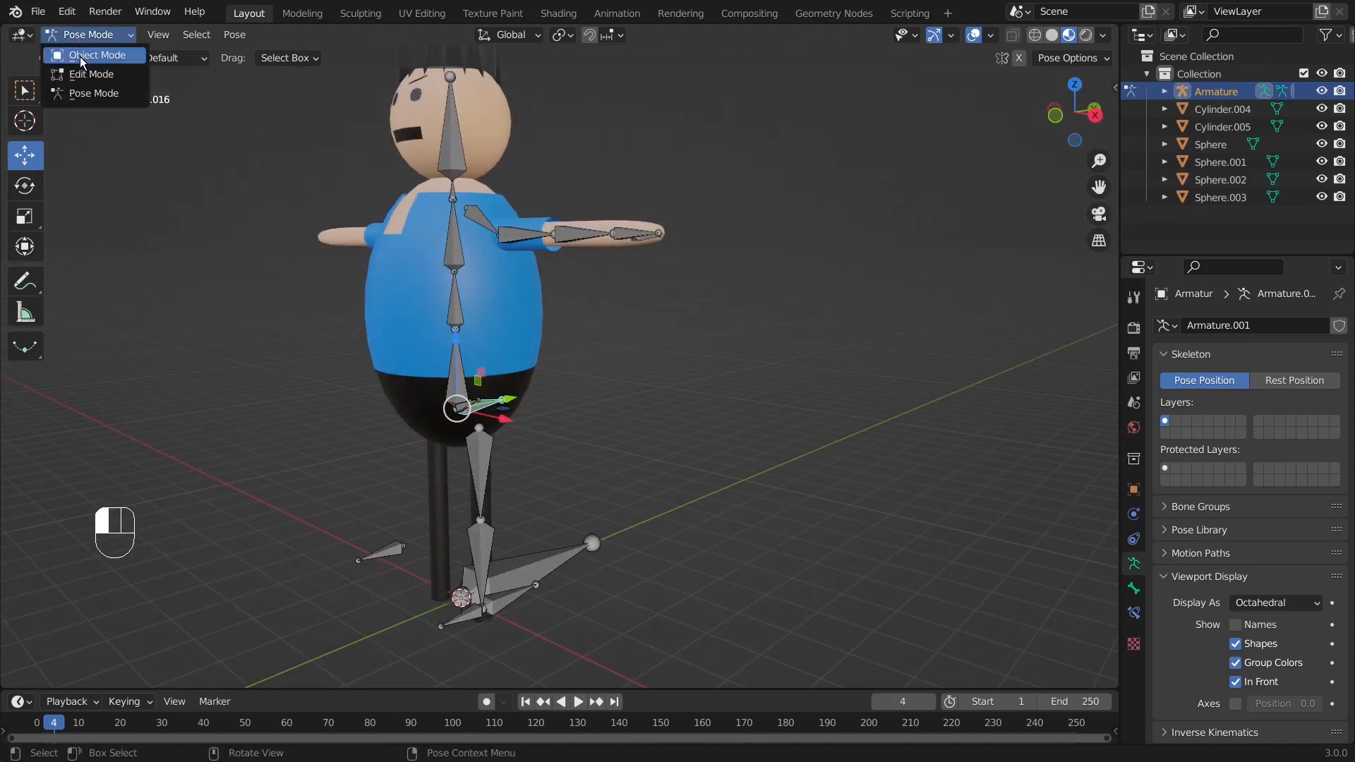
pyautogui.click(83, 73)
pyautogui.moveTo(641, 445); pyautogui.dragTo(427, 367, button='middle')
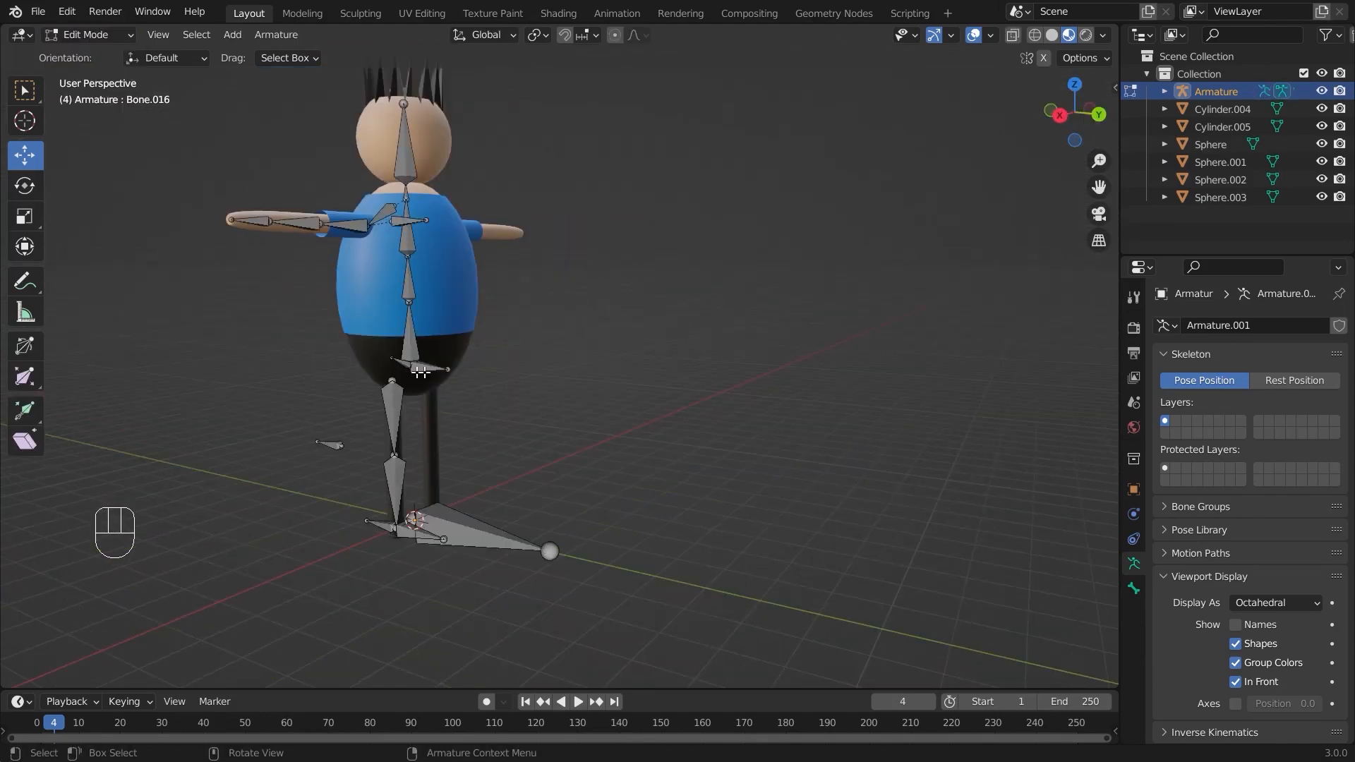
pyautogui.moveTo(535, 409); pyautogui.dragTo(444, 335, button='middle')
pyautogui.moveTo(527, 360); pyautogui.dragTo(478, 545, button='middle')
pyautogui.moveTo(654, 526); pyautogui.dragTo(378, 388, button='middle')
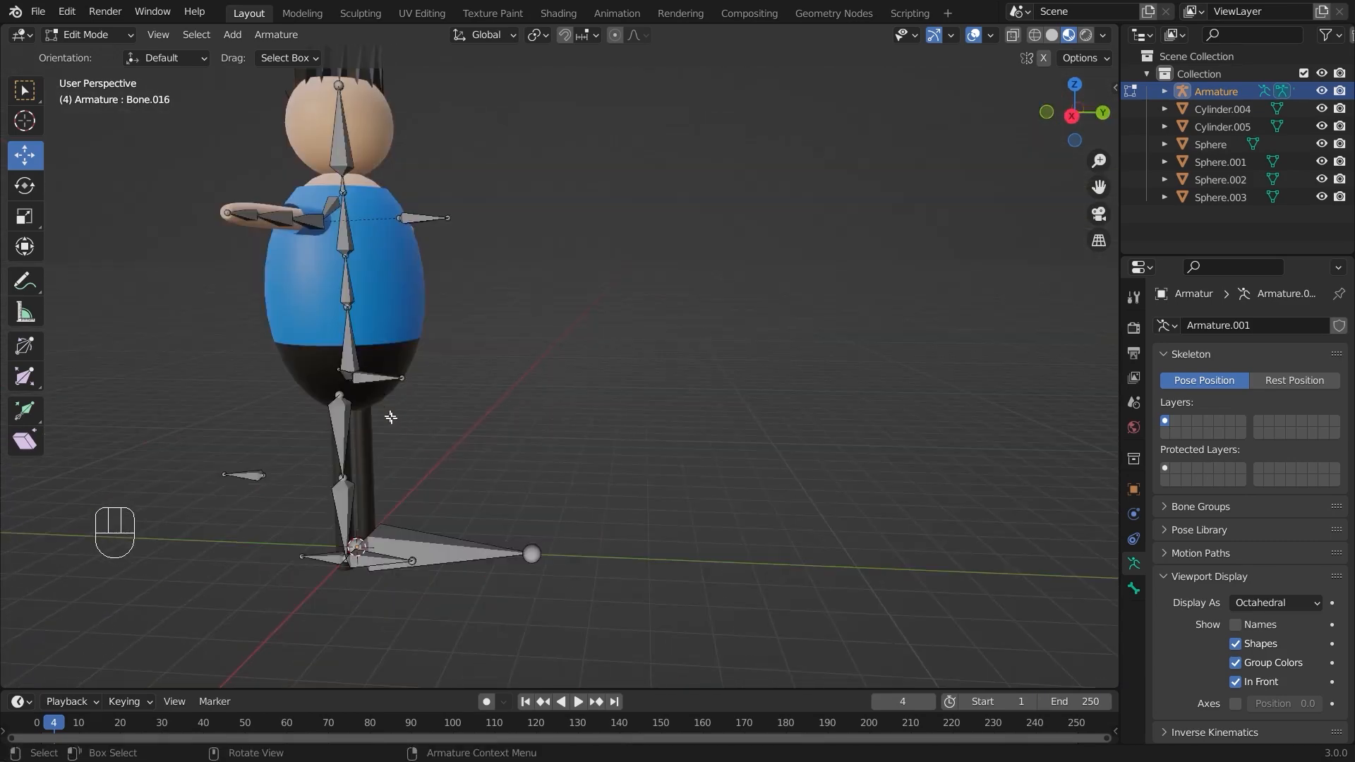
pyautogui.scroll(1, 391, 418)
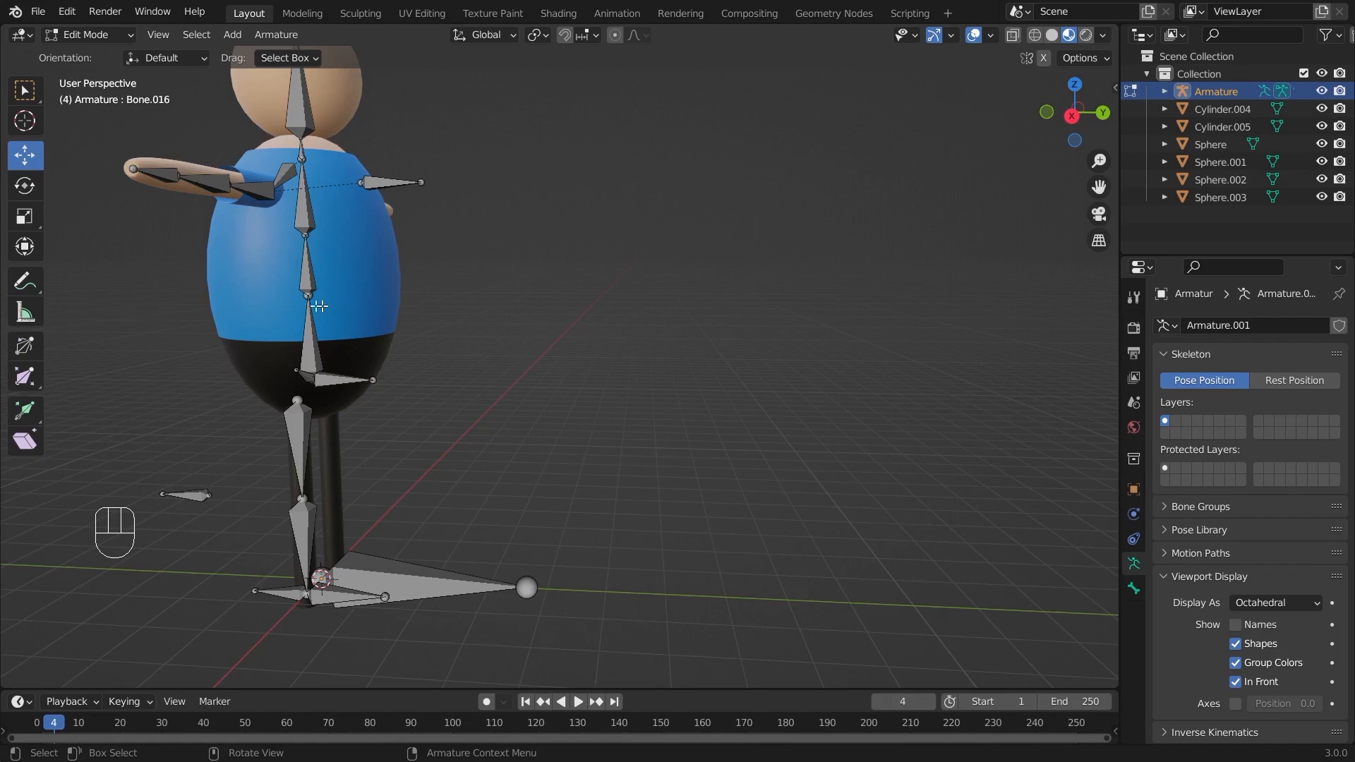
pyautogui.click(345, 382)
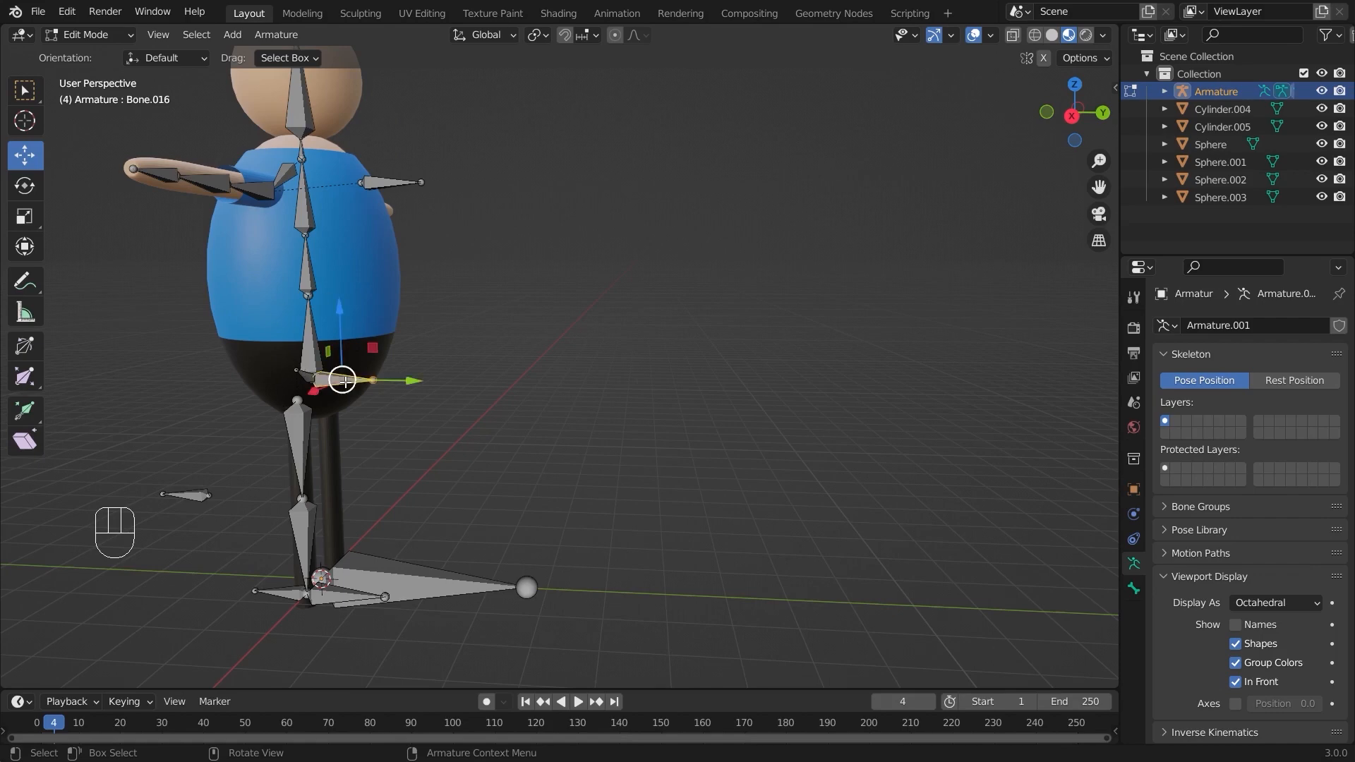
pyautogui.keyDown('shift'); pyautogui.click(453, 585); pyautogui.keyUp('shift')
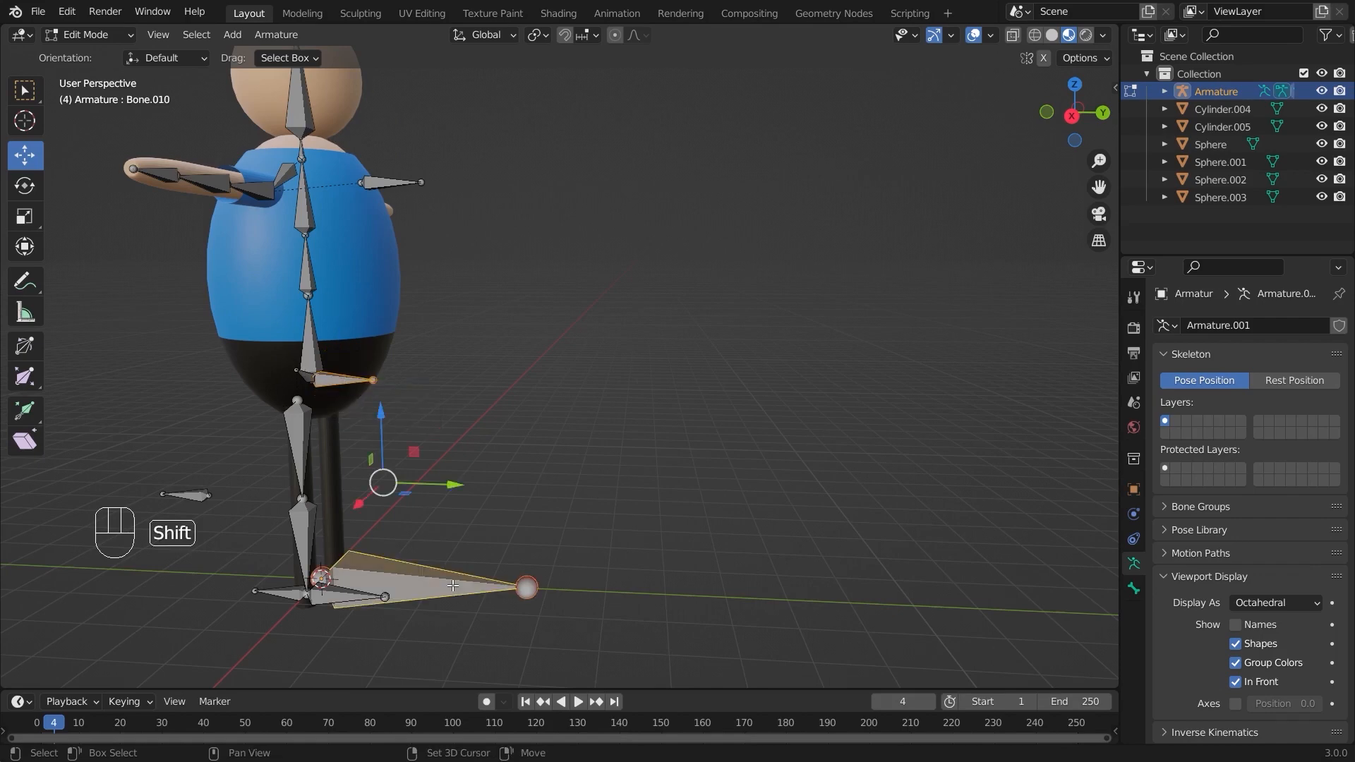
pyautogui.hotkey('ctrl', 'p')
pyautogui.click(629, 415)
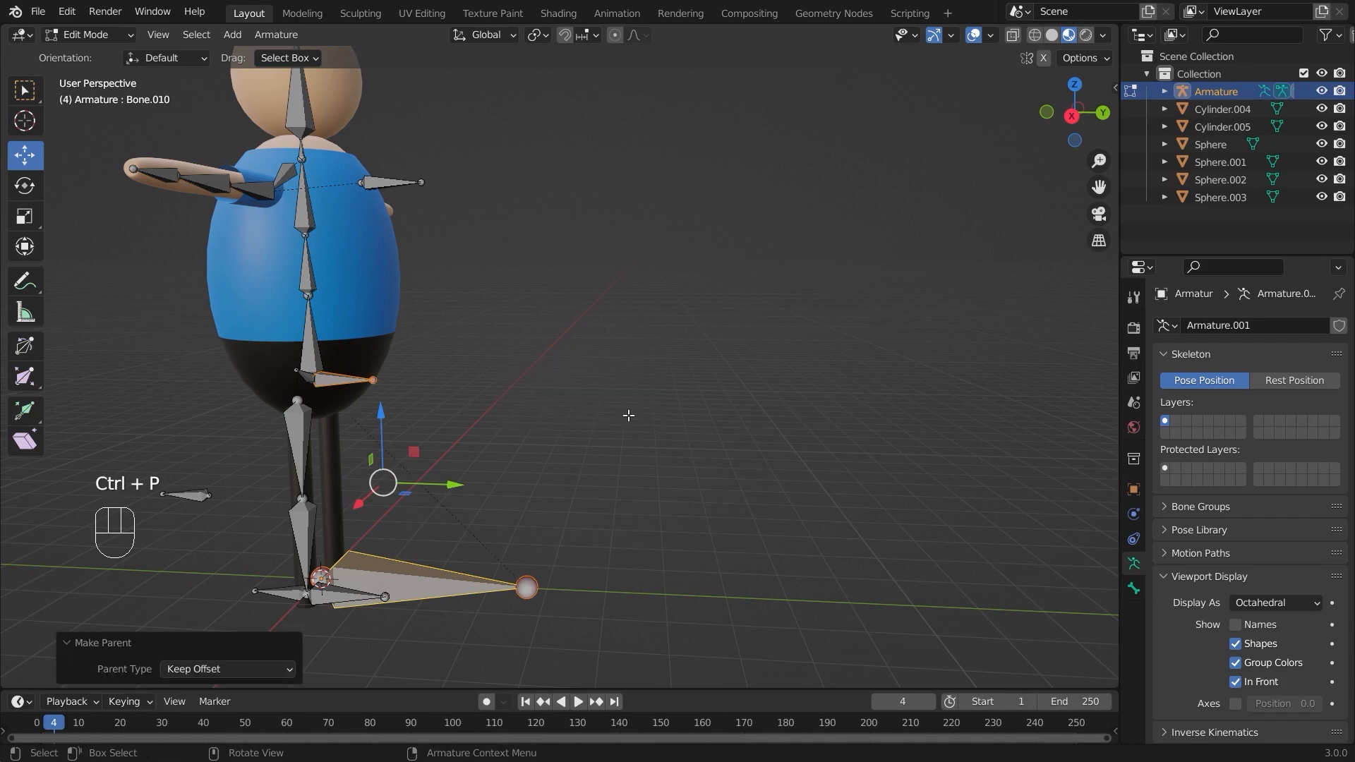
pyautogui.scroll(-5, 403, 469)
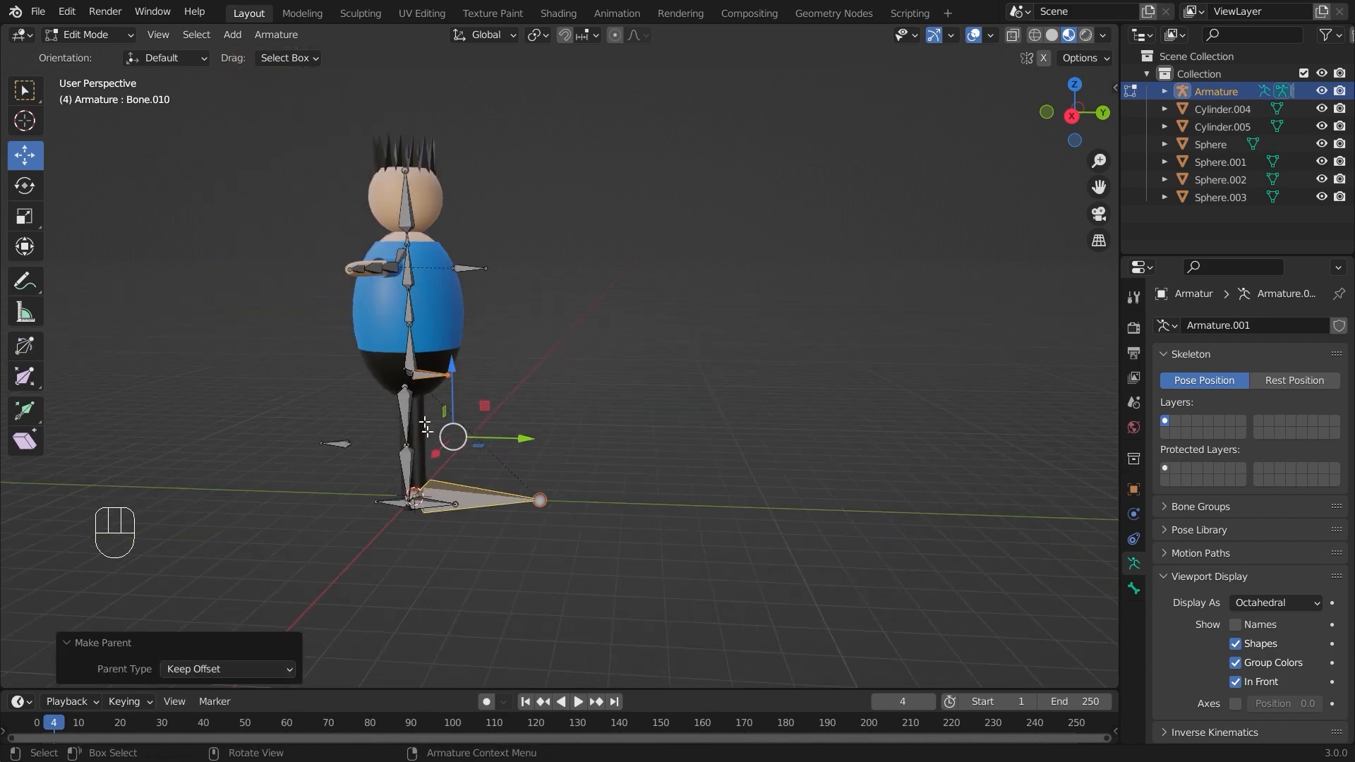
# Test the root bone by trying to move it in Pose Mode
pyautogui.scroll(3, 539, 525)
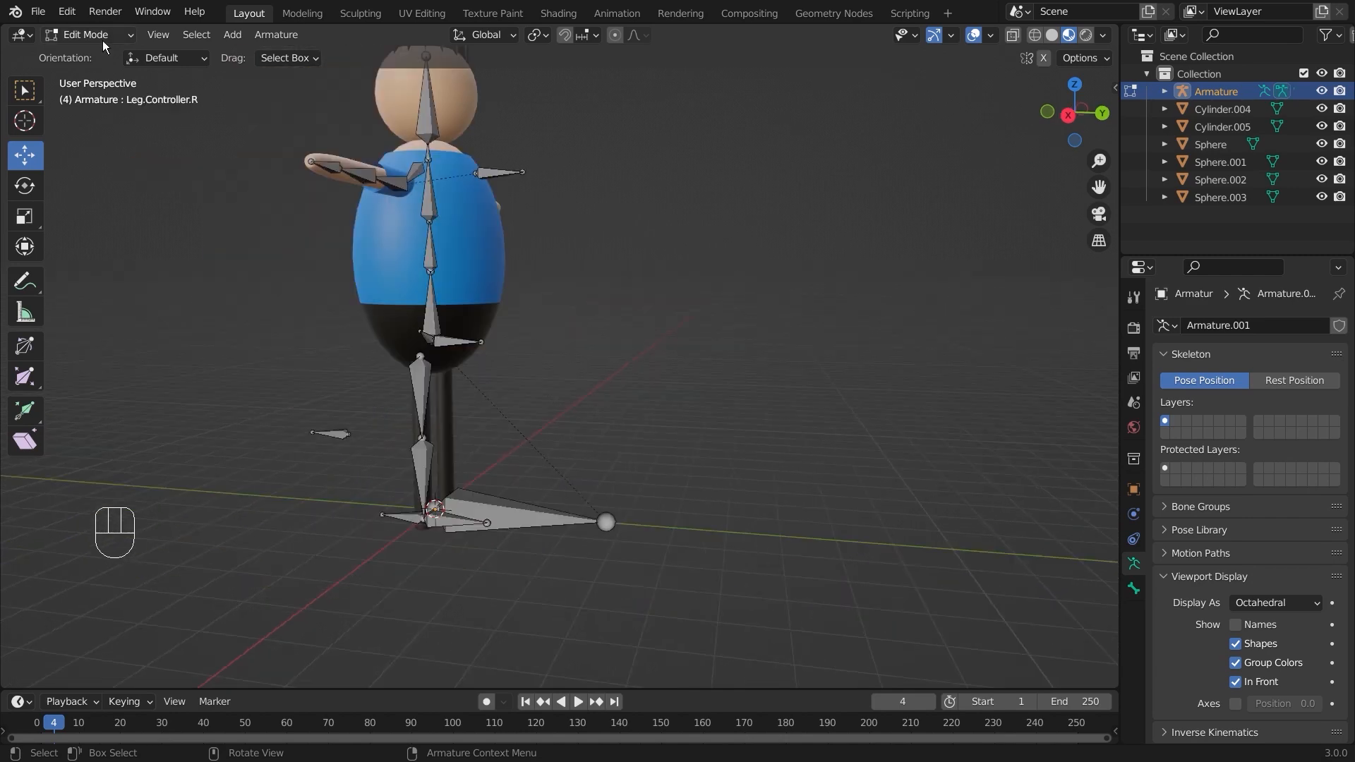
pyautogui.click(88, 34)
pyautogui.click(78, 91)
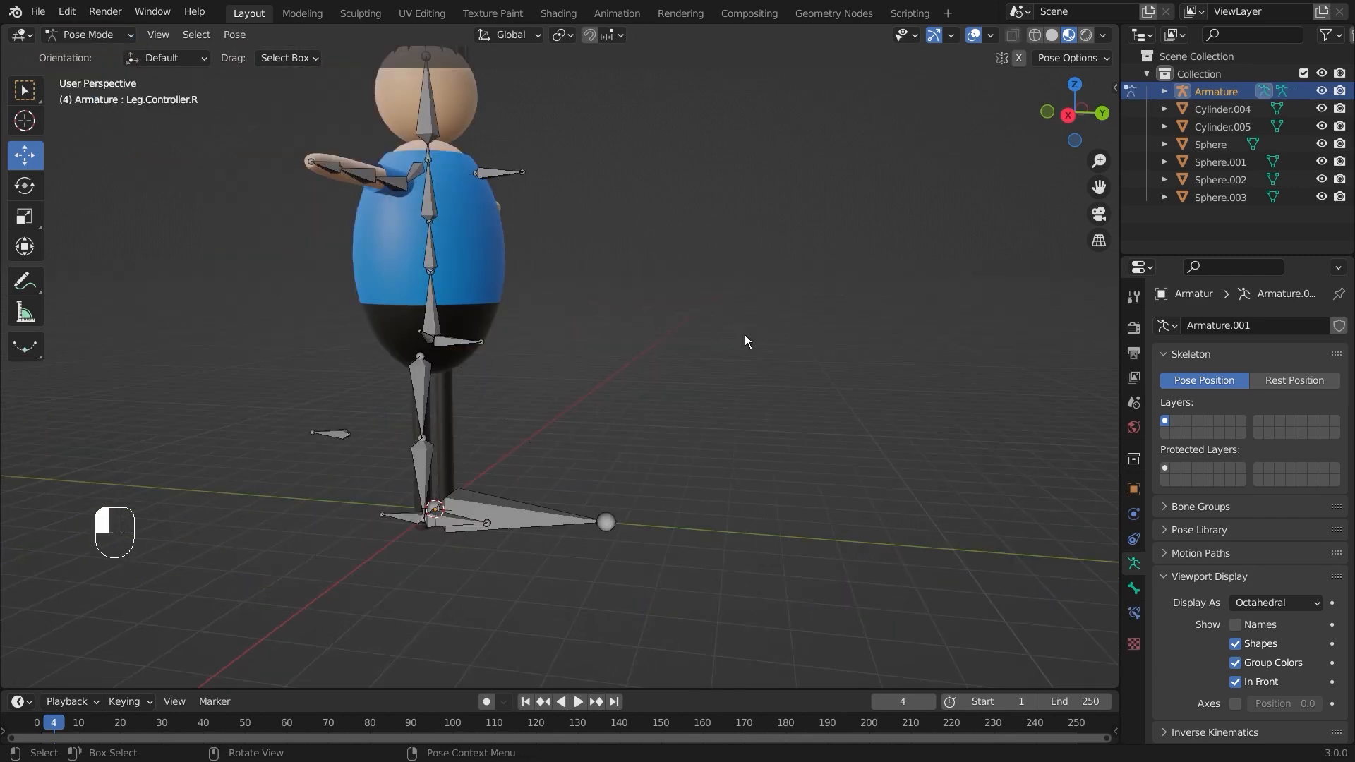
pyautogui.click(522, 513)
pyautogui.press('g')
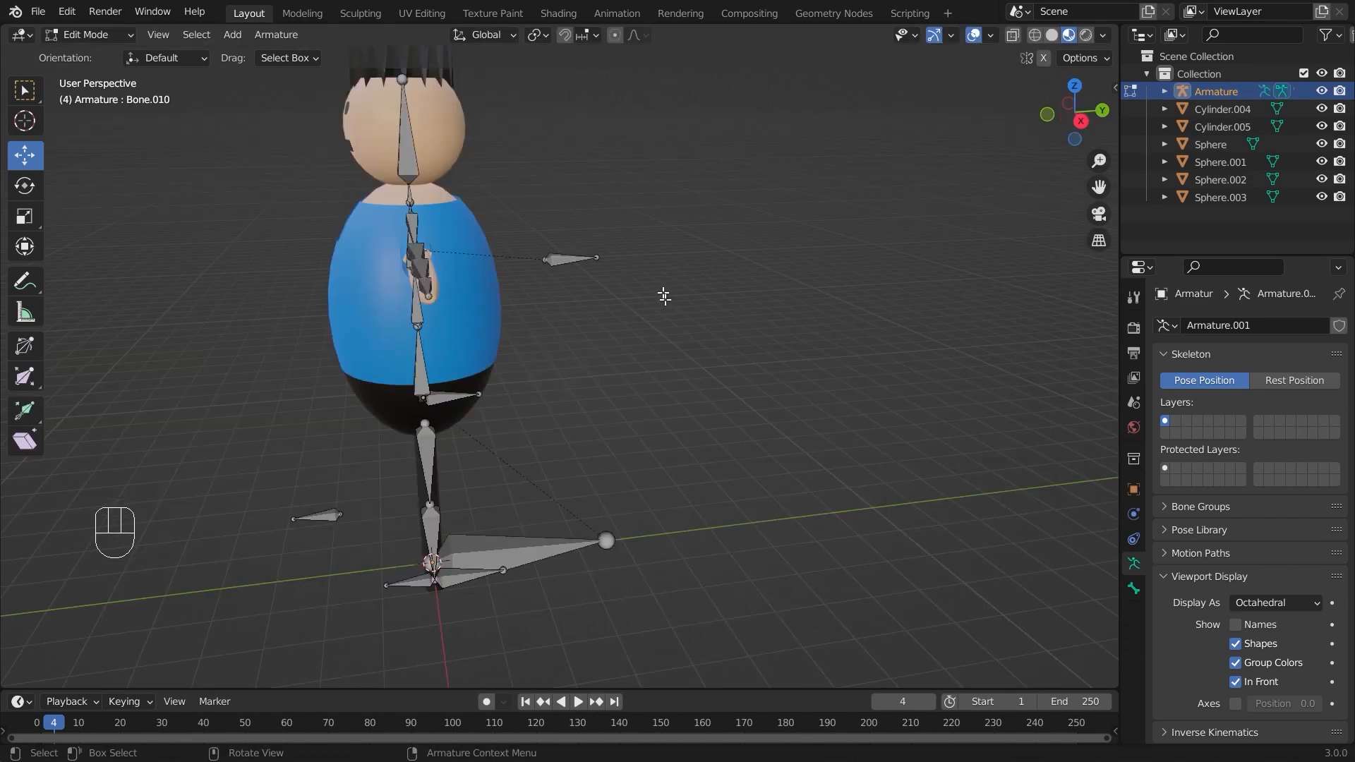
# In Edit Mode, inspect the hand pole, hip control, root and leg pole bones of the rig
pyautogui.click(583, 263)
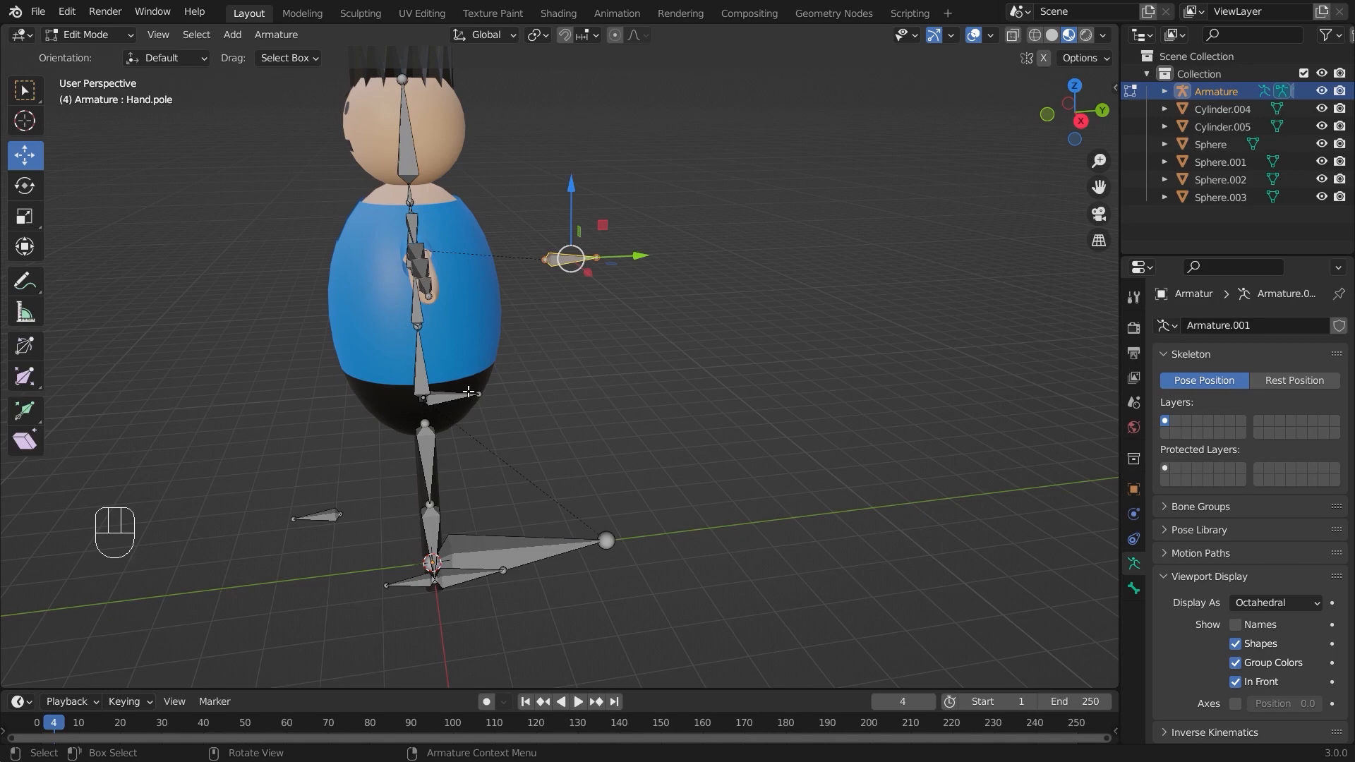
pyautogui.click(460, 400)
pyautogui.click(529, 547)
pyautogui.click(353, 456)
pyautogui.moveTo(530, 547); pyautogui.dragTo(397, 488, button='middle')
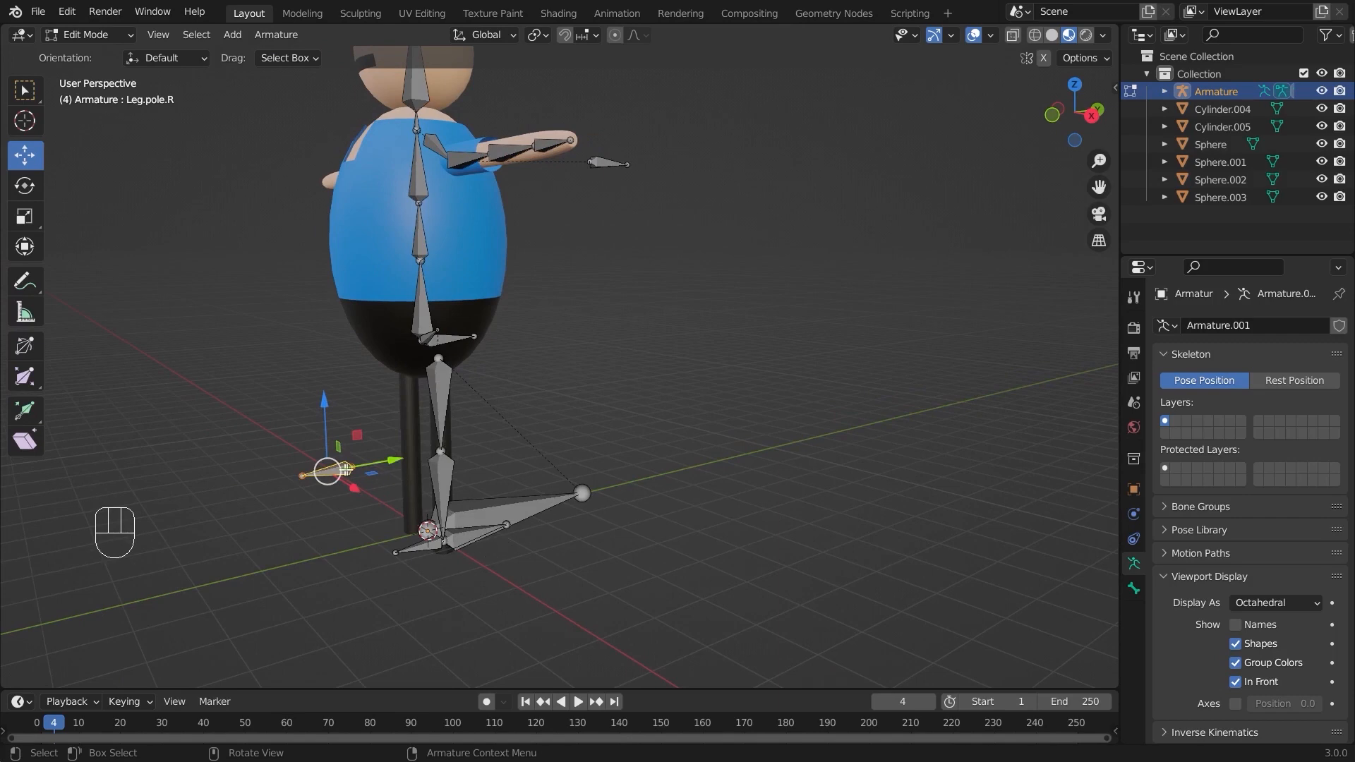
pyautogui.scroll(2, 455, 495)
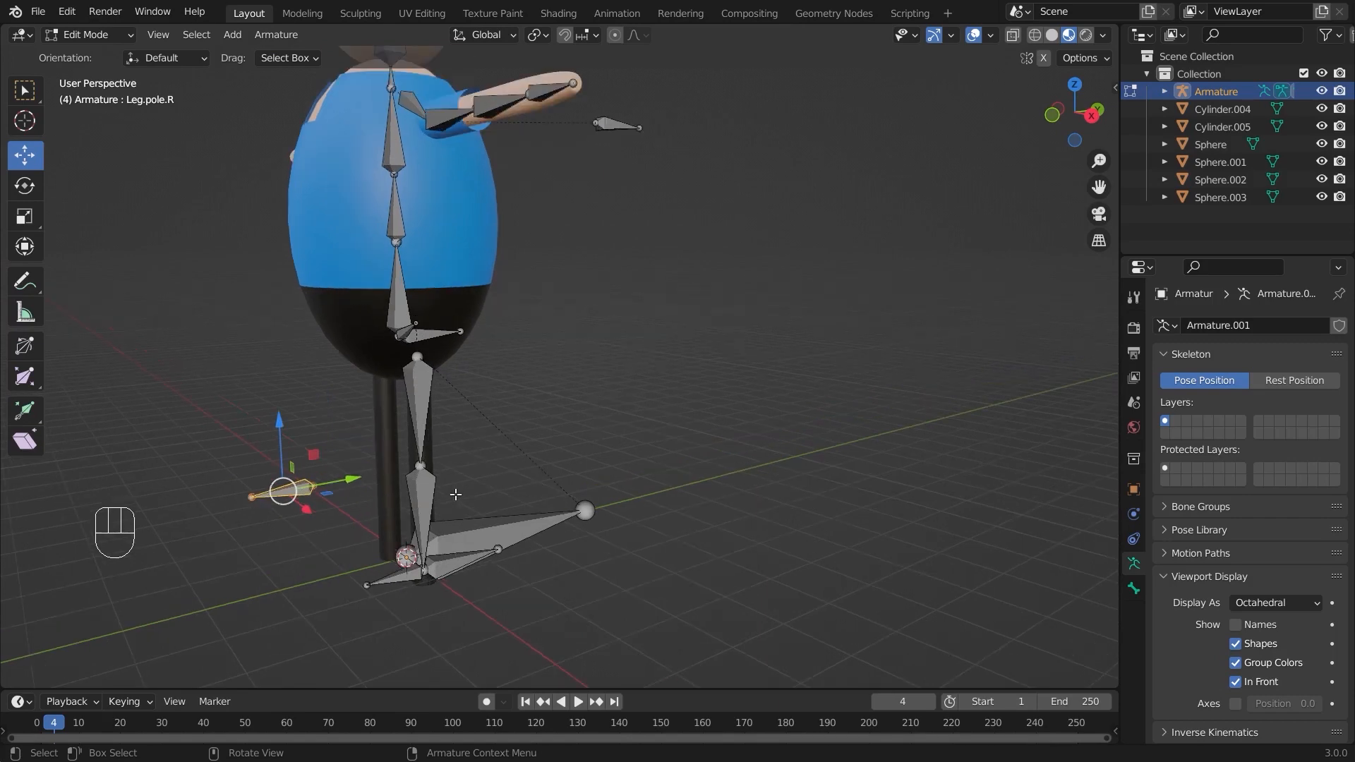
pyautogui.click(599, 427)
pyautogui.moveTo(599, 427); pyautogui.dragTo(649, 330, button='middle')
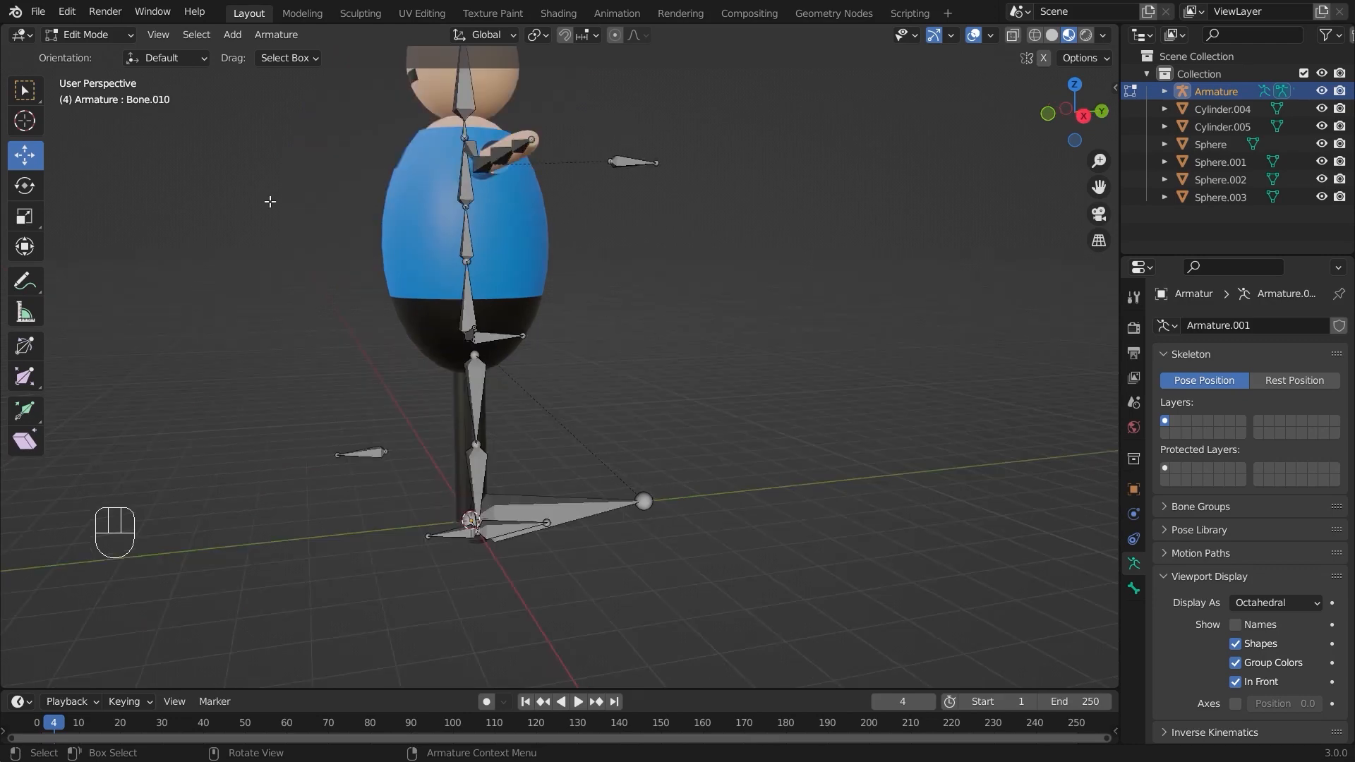
# Switch the armature back to Pose Mode
pyautogui.click(89, 35)
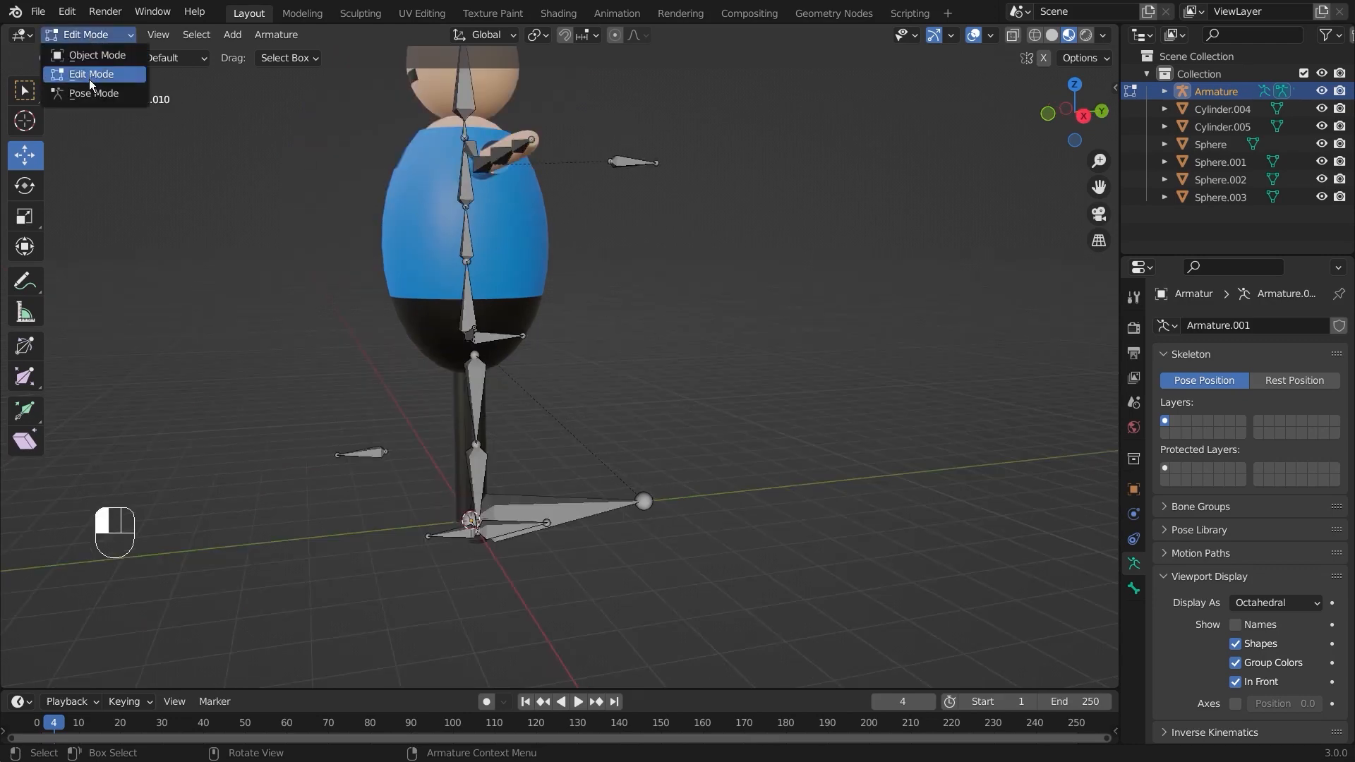
pyautogui.click(84, 88)
pyautogui.scroll(2, 573, 382)
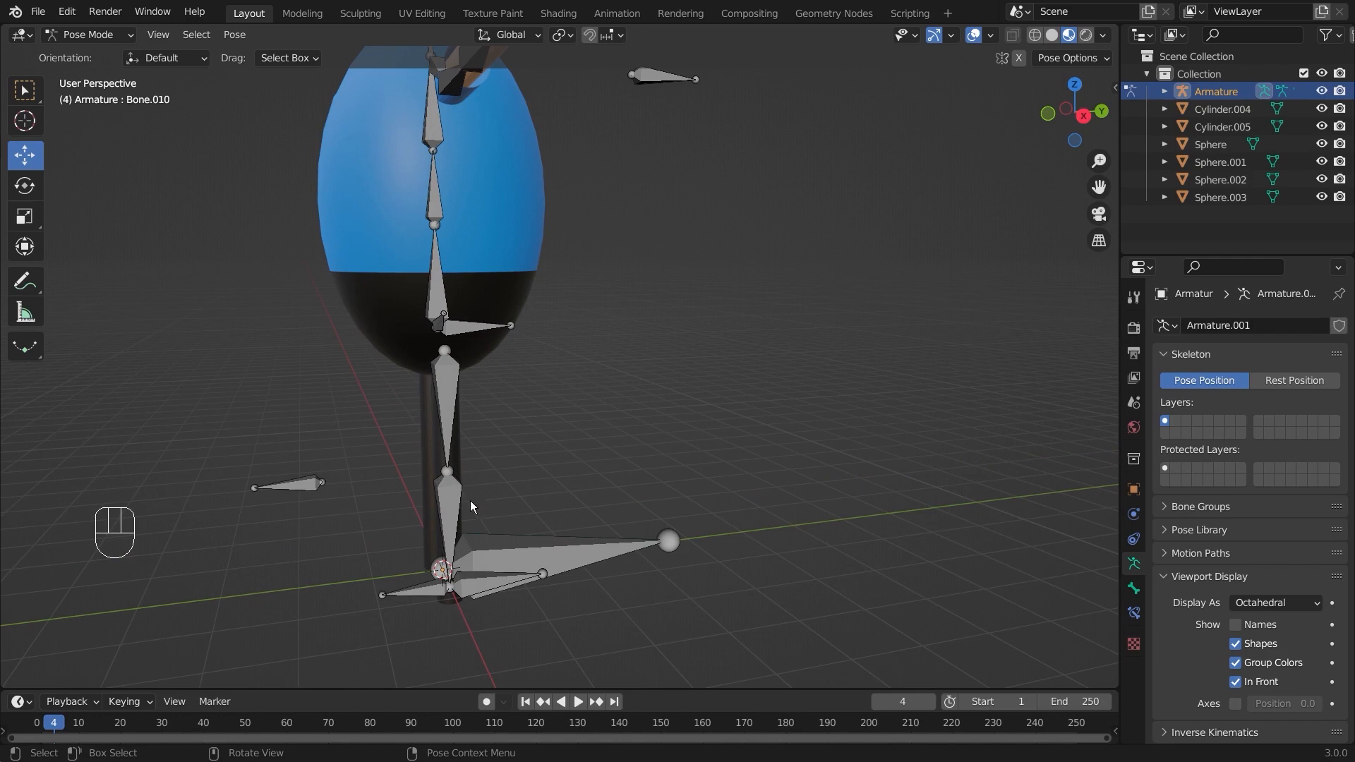
# Try moving the Leg.Controller.R bone away from the ankle and undo the move
pyautogui.click(479, 579)
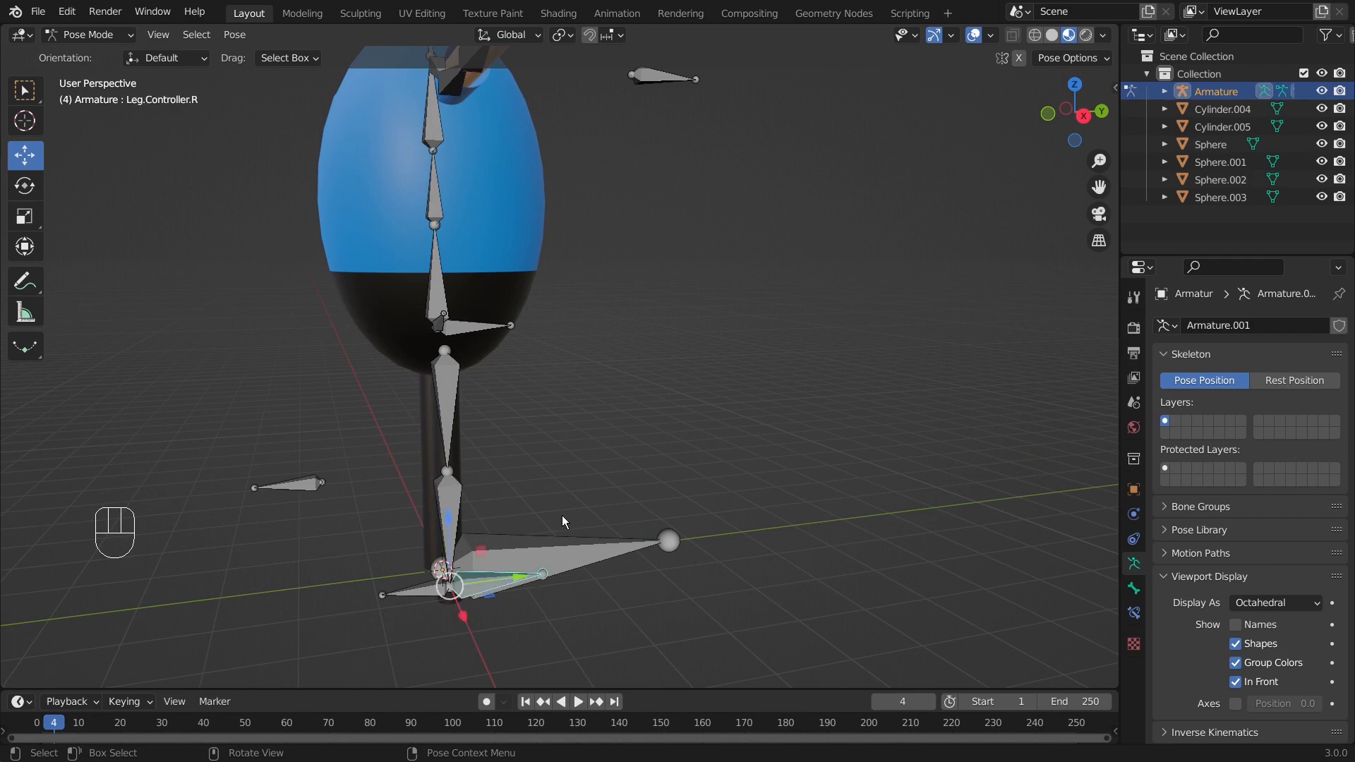
pyautogui.press('g')
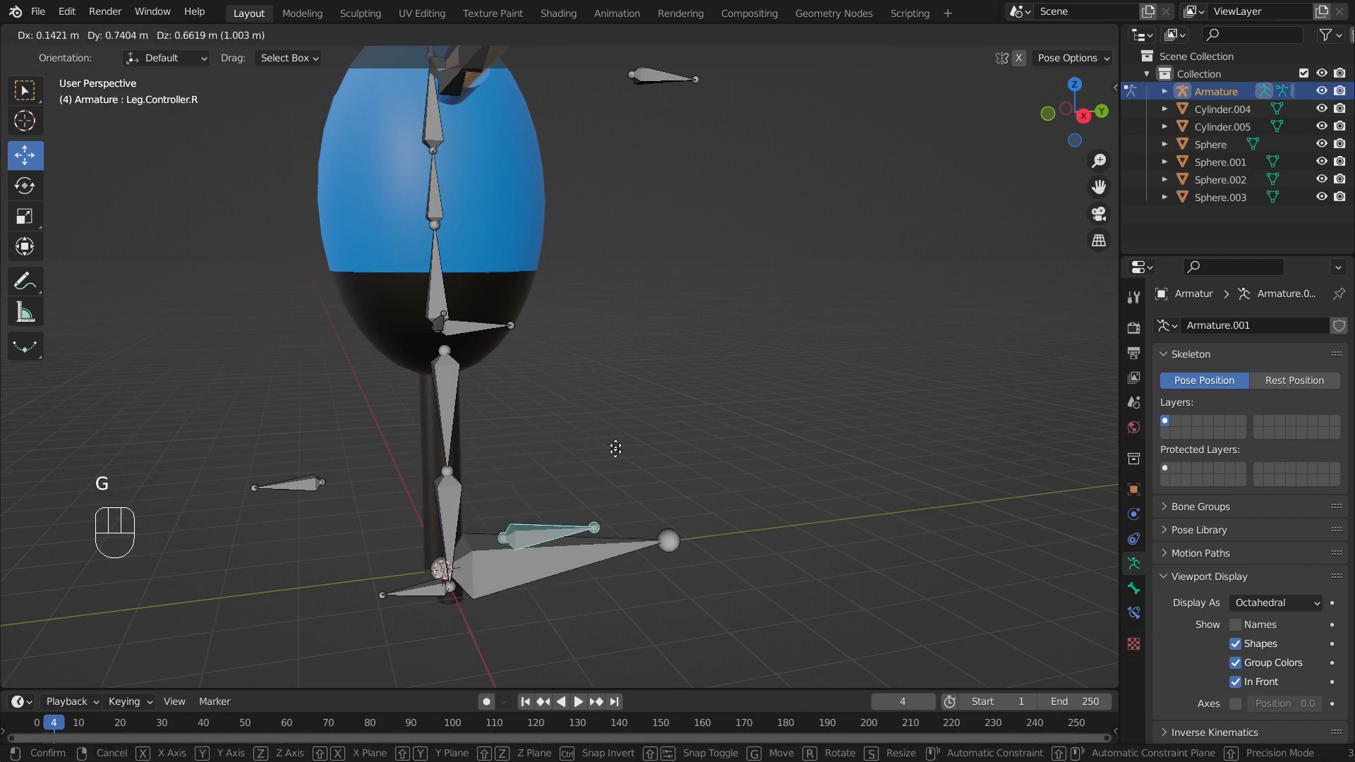
pyautogui.click(607, 434)
pyautogui.hotkey('ctrl', 'z')
# Try rotating the lower leg bone about the knee and undo the rotation
pyautogui.click(466, 519)
pyautogui.moveTo(562, 486); pyautogui.dragTo(509, 436, button='middle')
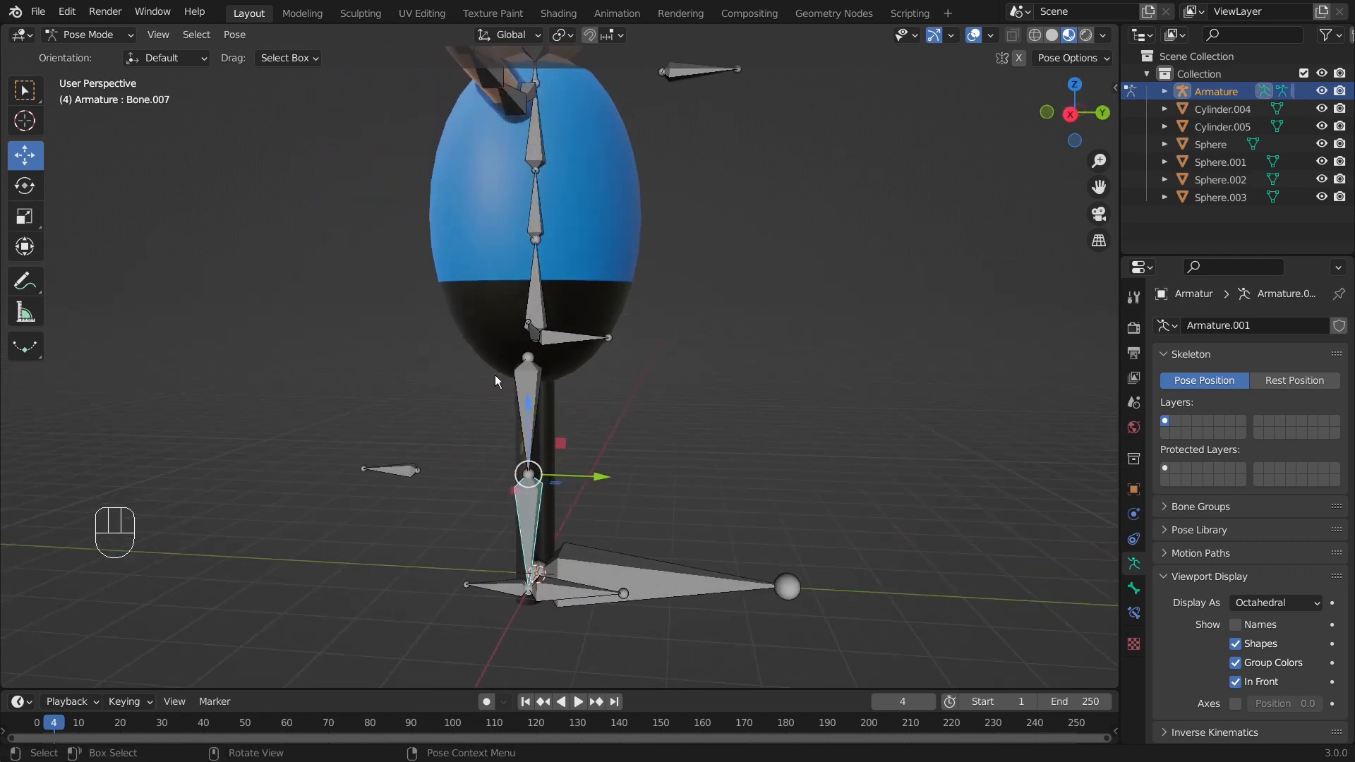
pyautogui.press('r')
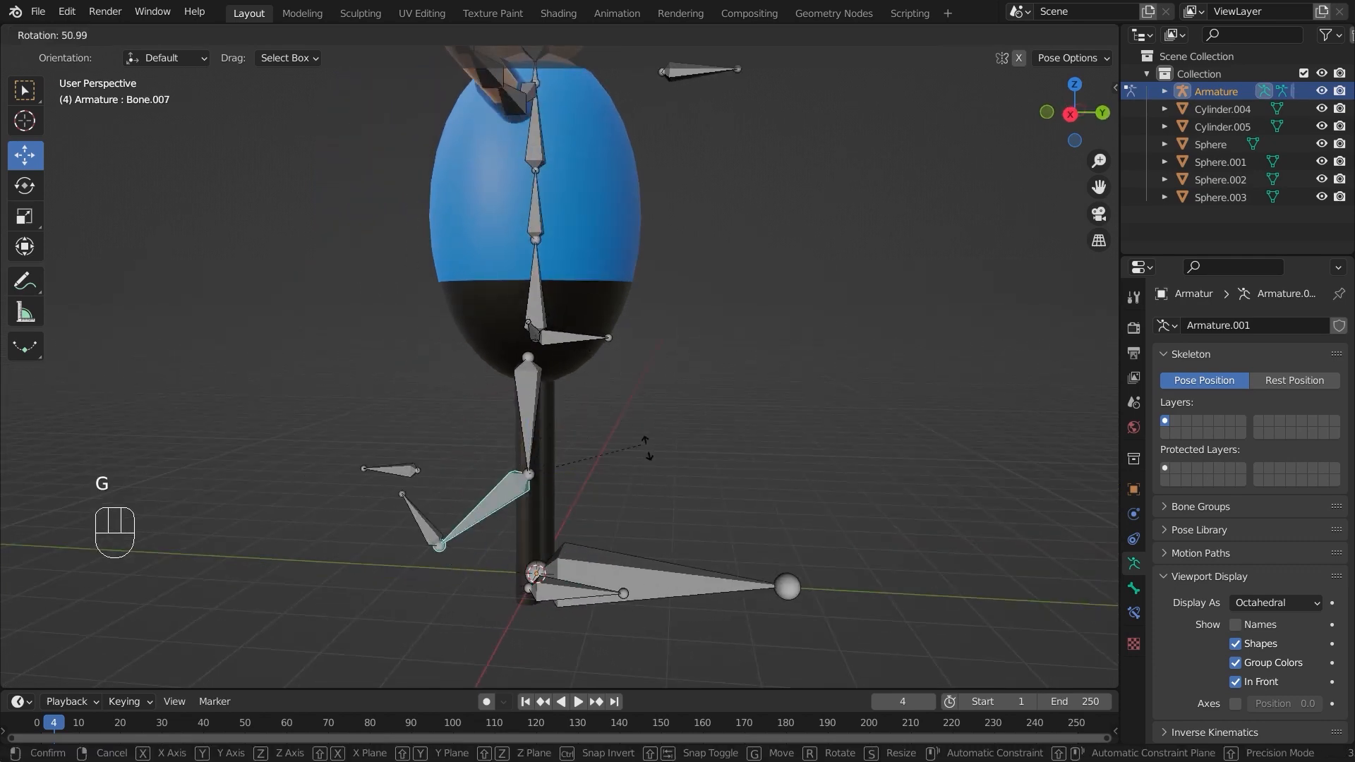
pyautogui.hotkey('ctrl', 'z')
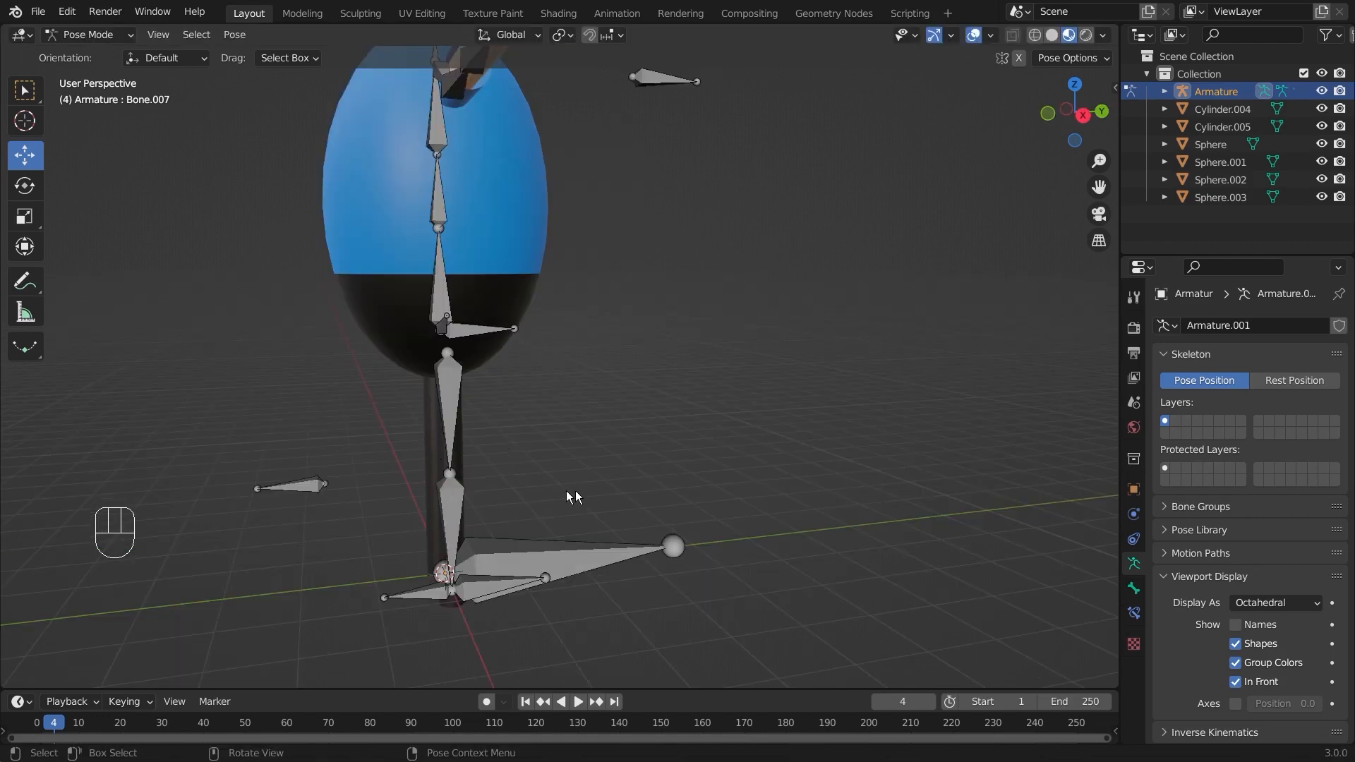
# Try rotating the lowest spine bone to bend the upper body sideways and undo the rotation
pyautogui.moveTo(574, 496); pyautogui.dragTo(537, 424, button='middle')
pyautogui.moveTo(221, 227); pyautogui.dragTo(771, 298, button='middle')
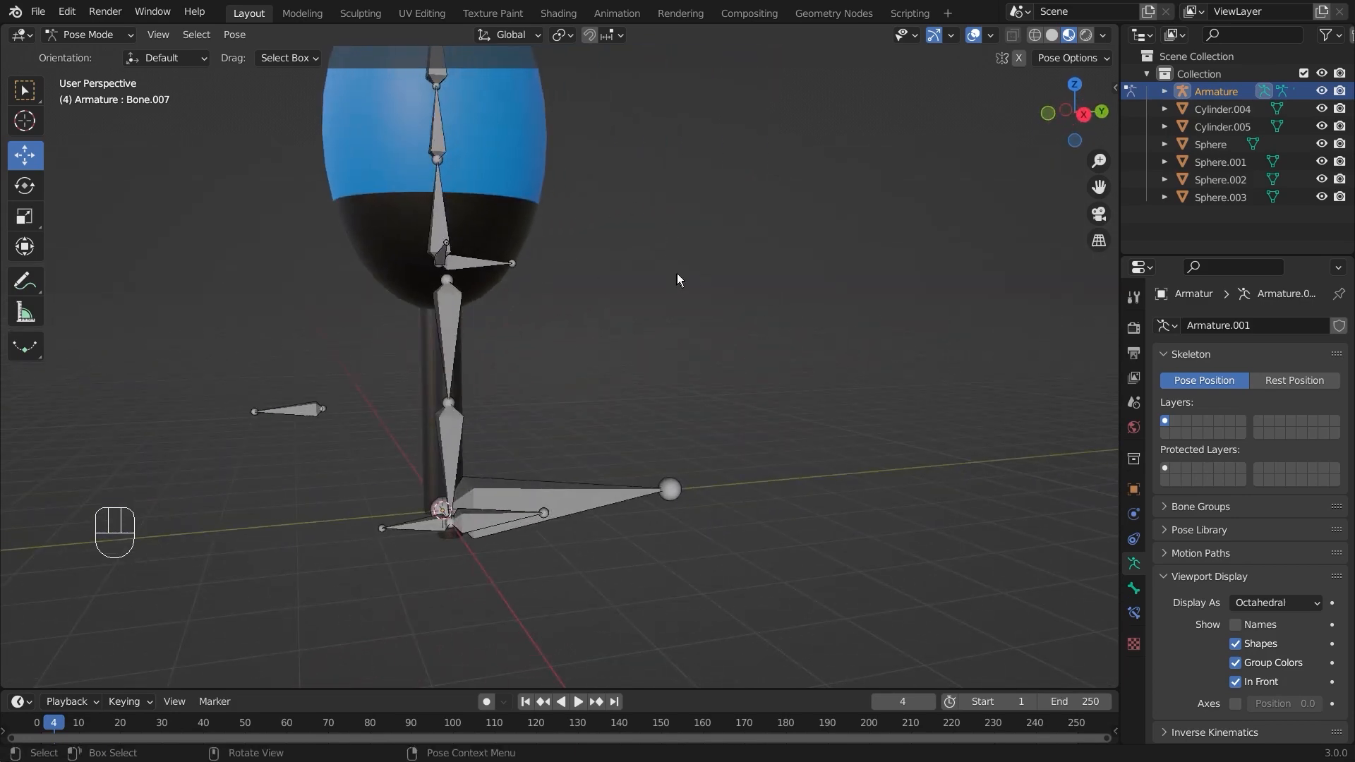
pyautogui.keyDown('shift'); pyautogui.moveTo(779, 180); pyautogui.dragTo(353, 202, button='middle'); pyautogui.keyUp('shift')
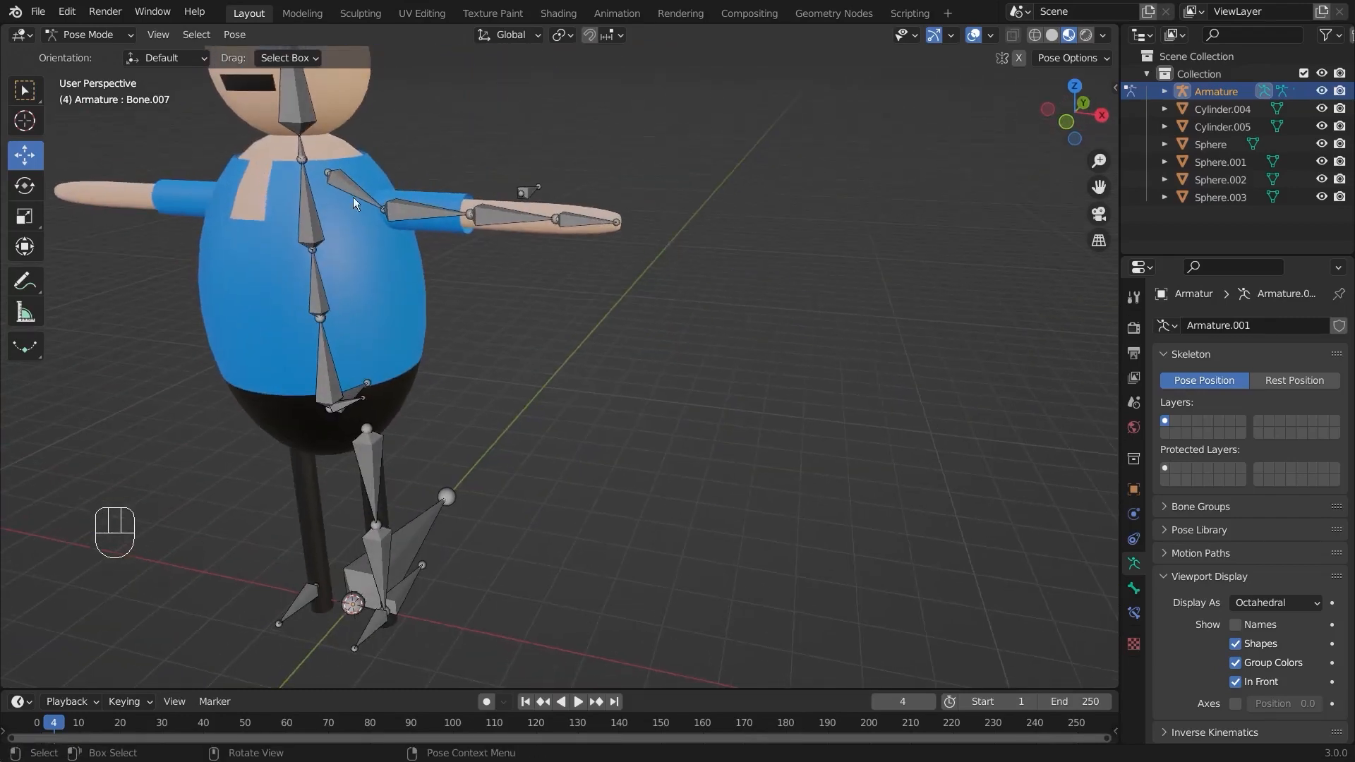
pyautogui.moveTo(426, 290); pyautogui.dragTo(392, 366, button='middle')
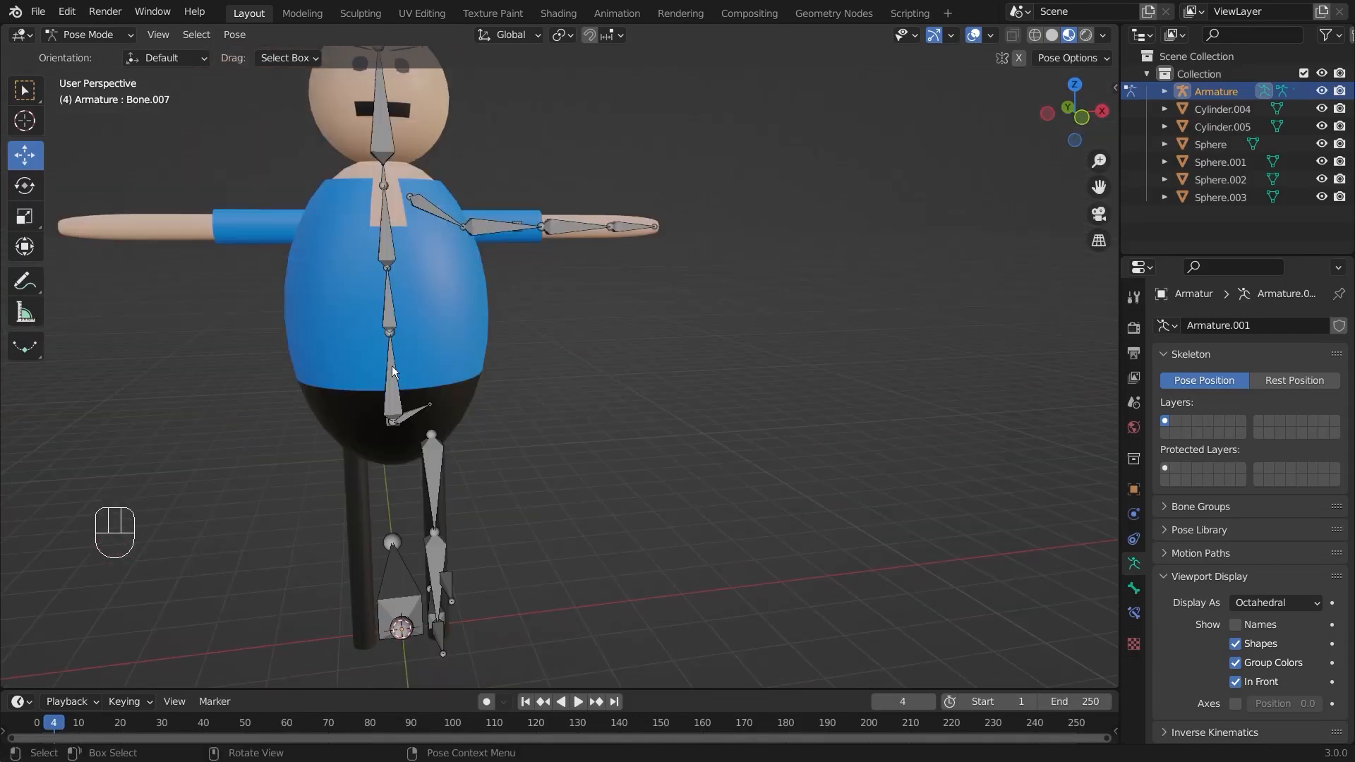
pyautogui.click(392, 366)
pyautogui.press('r')
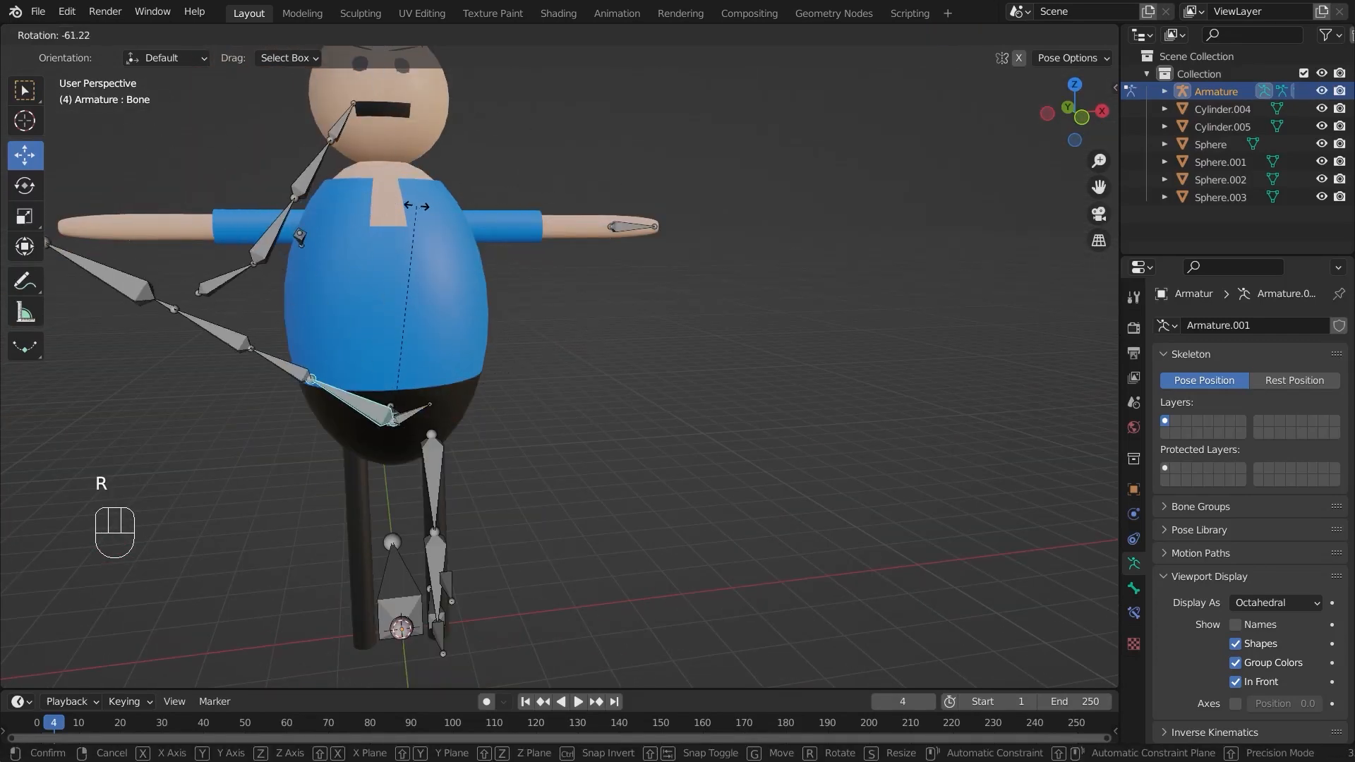
pyautogui.click(635, 342)
pyautogui.hotkey('ctrl', 'z')
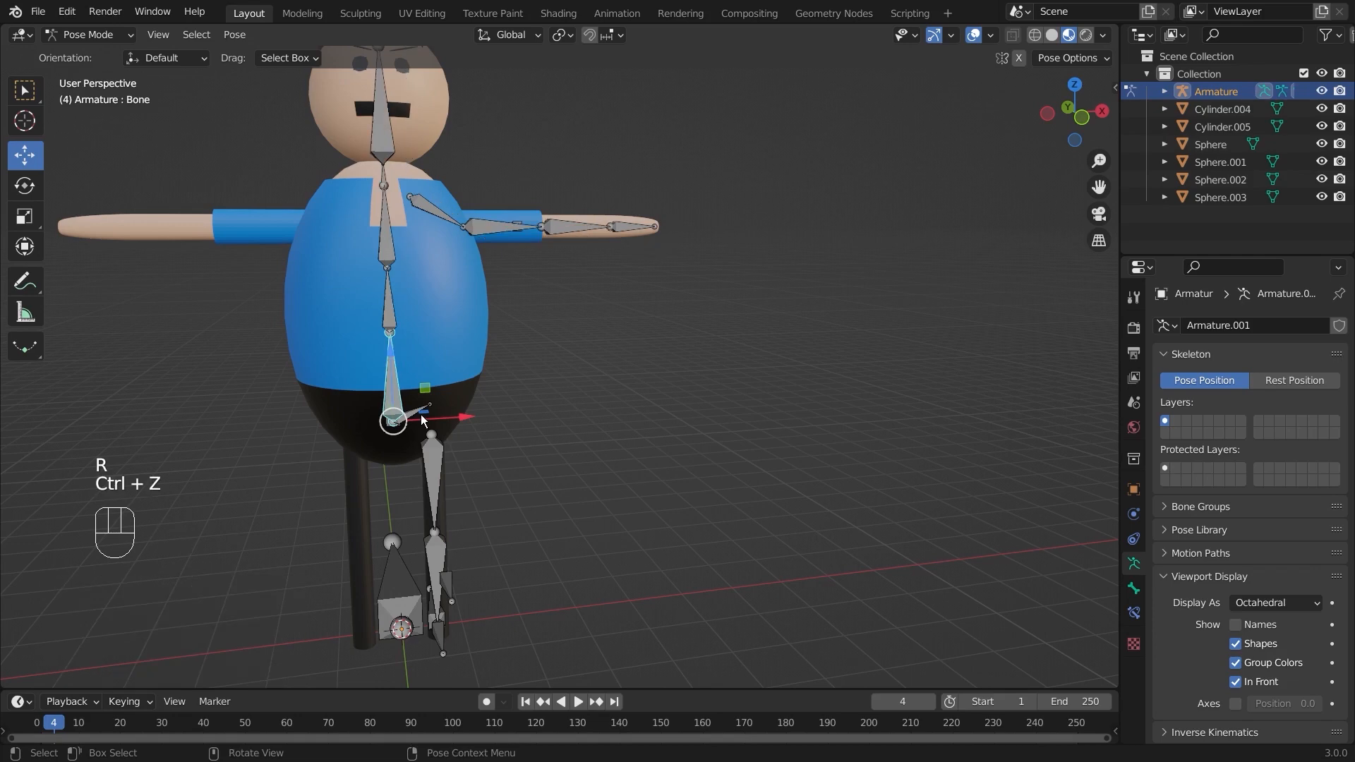
# Try rotating the small bone beside the base of the spine and undo the rotation
pyautogui.click(419, 413)
pyautogui.press('r')
pyautogui.click(660, 286)
pyautogui.hotkey('ctrl', 'z')
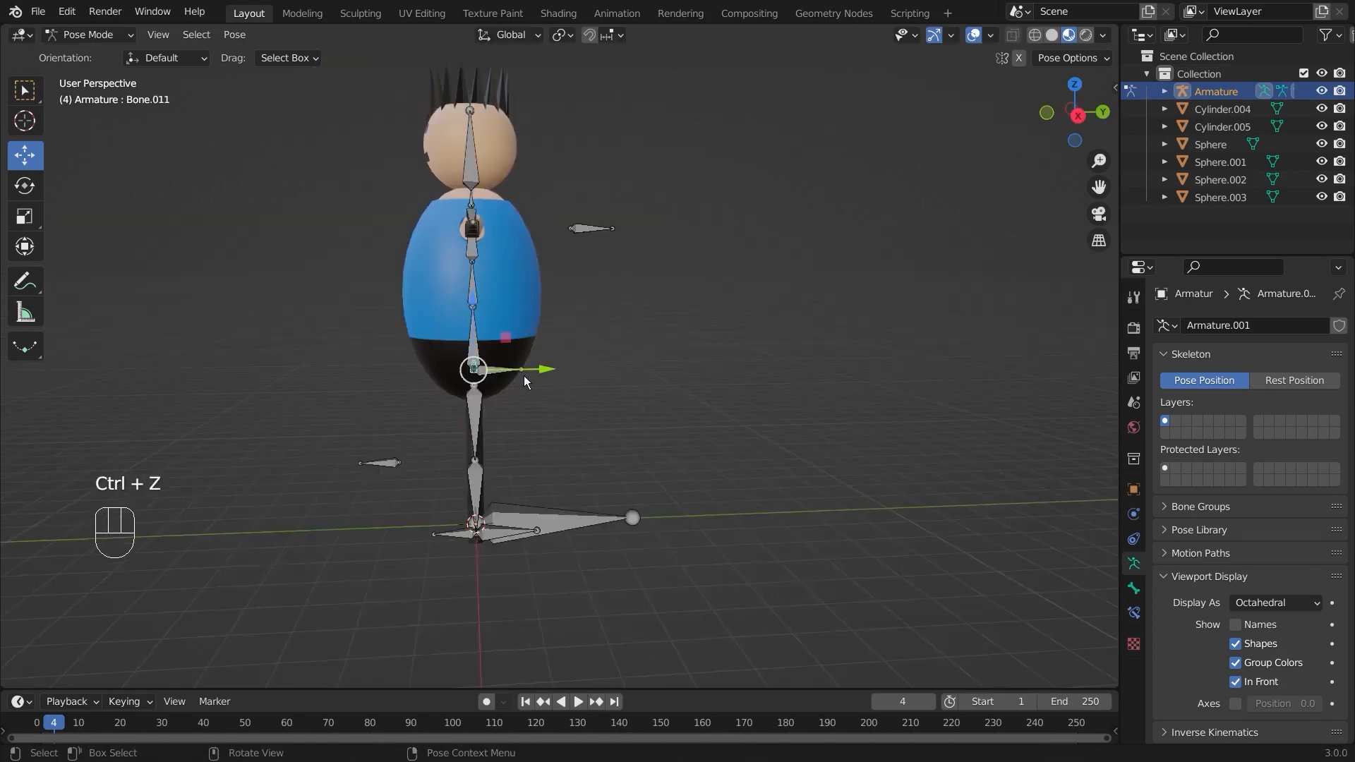
# Try moving the hip control bone about 1.22 m in Y and 0.59 m in Z and undo the move
pyautogui.scroll(2, 564, 377)
pyautogui.scroll(-2, 617, 371)
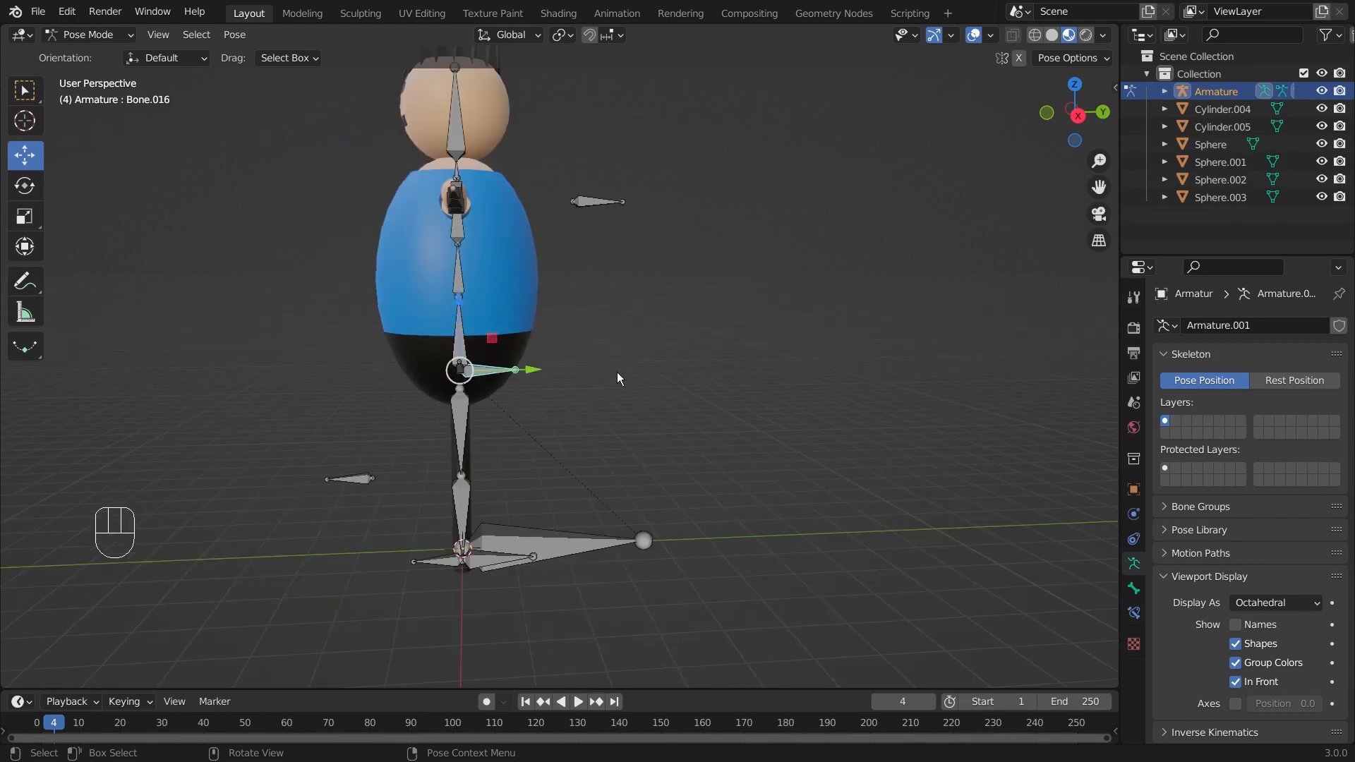
pyautogui.press('g')
pyautogui.click(526, 240)
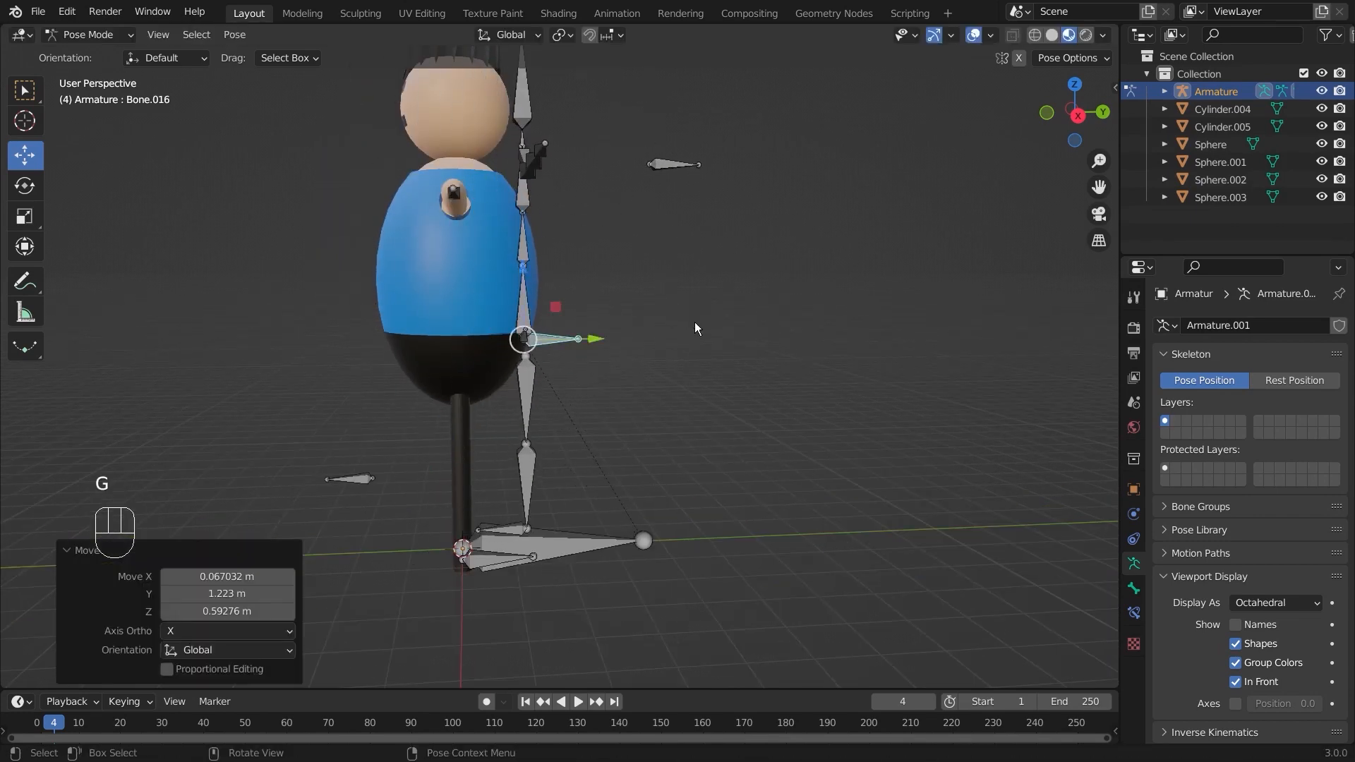
pyautogui.hotkey('ctrl', 'z')
# Try moving the large root bone upward with the bones parented to it and undo the move
pyautogui.click(557, 549)
pyautogui.press('g')
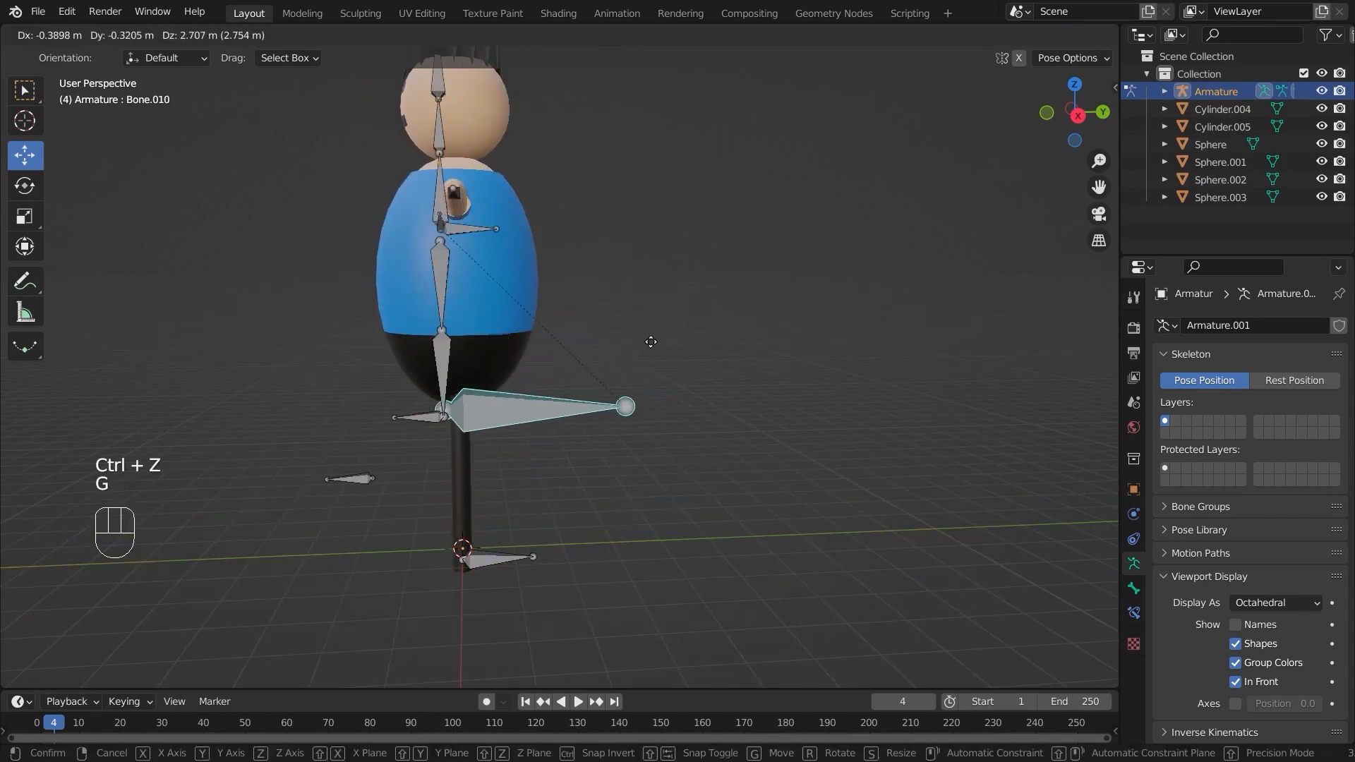
pyautogui.click(665, 409)
pyautogui.hotkey('ctrl', 'z')
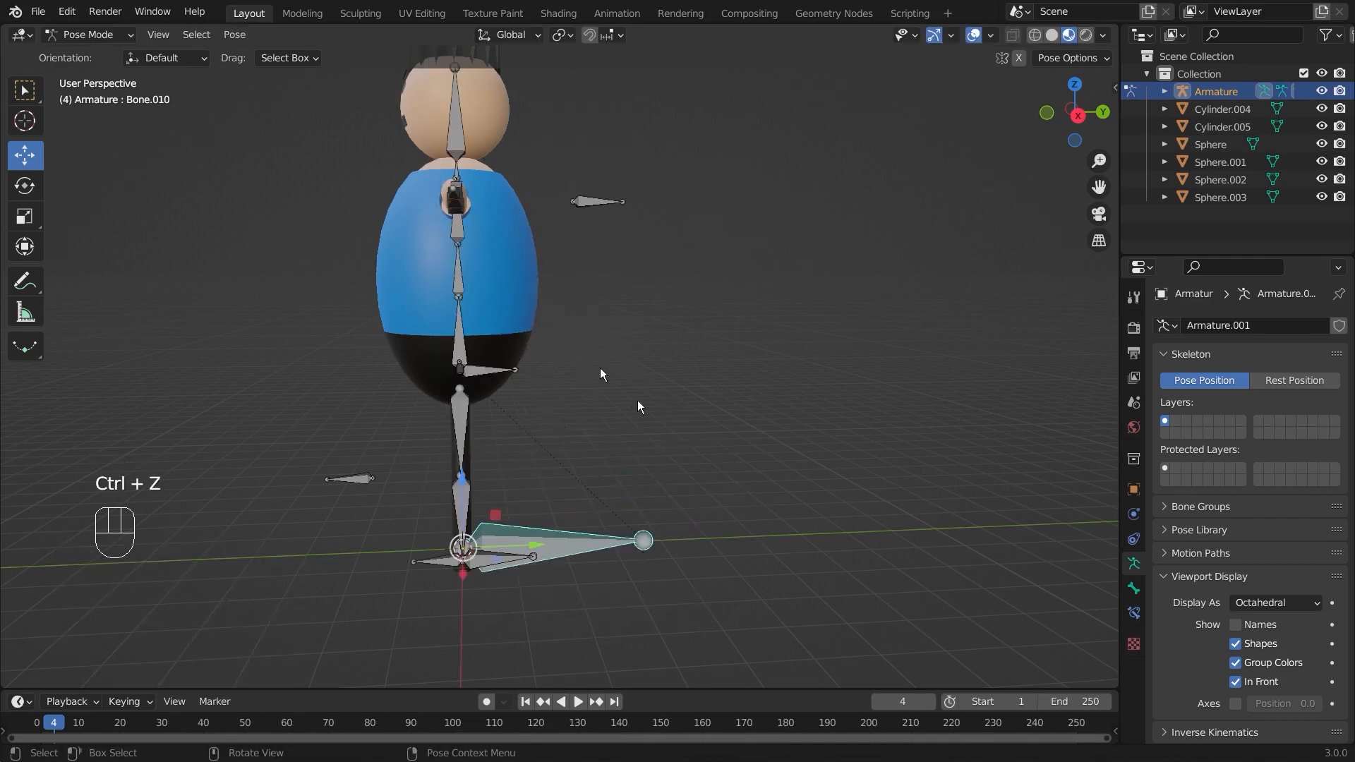
# Select the lower leg bone and open its bone constraint settings
pyautogui.moveTo(600, 367); pyautogui.dragTo(466, 482, button='middle')
pyautogui.click(466, 482)
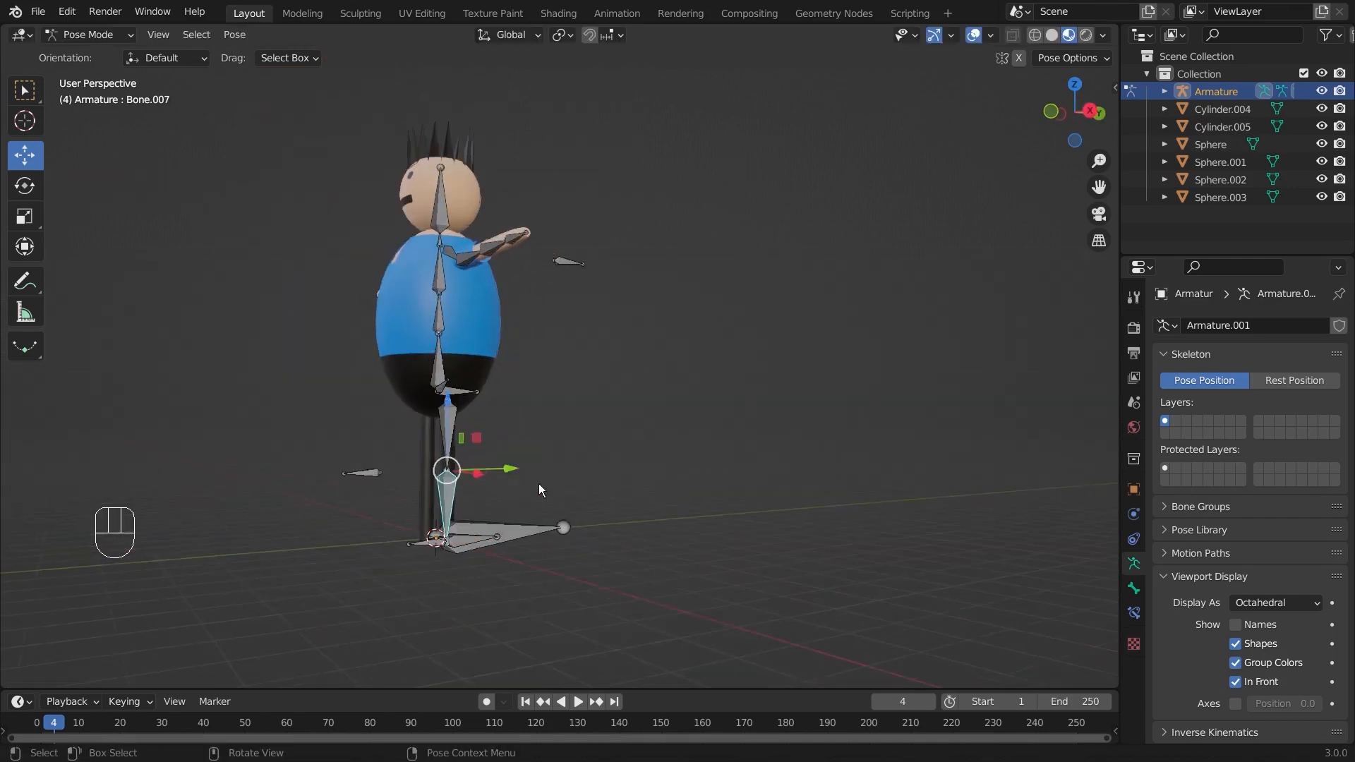
pyautogui.scroll(2, 469, 474)
pyautogui.scroll(1, 471, 468)
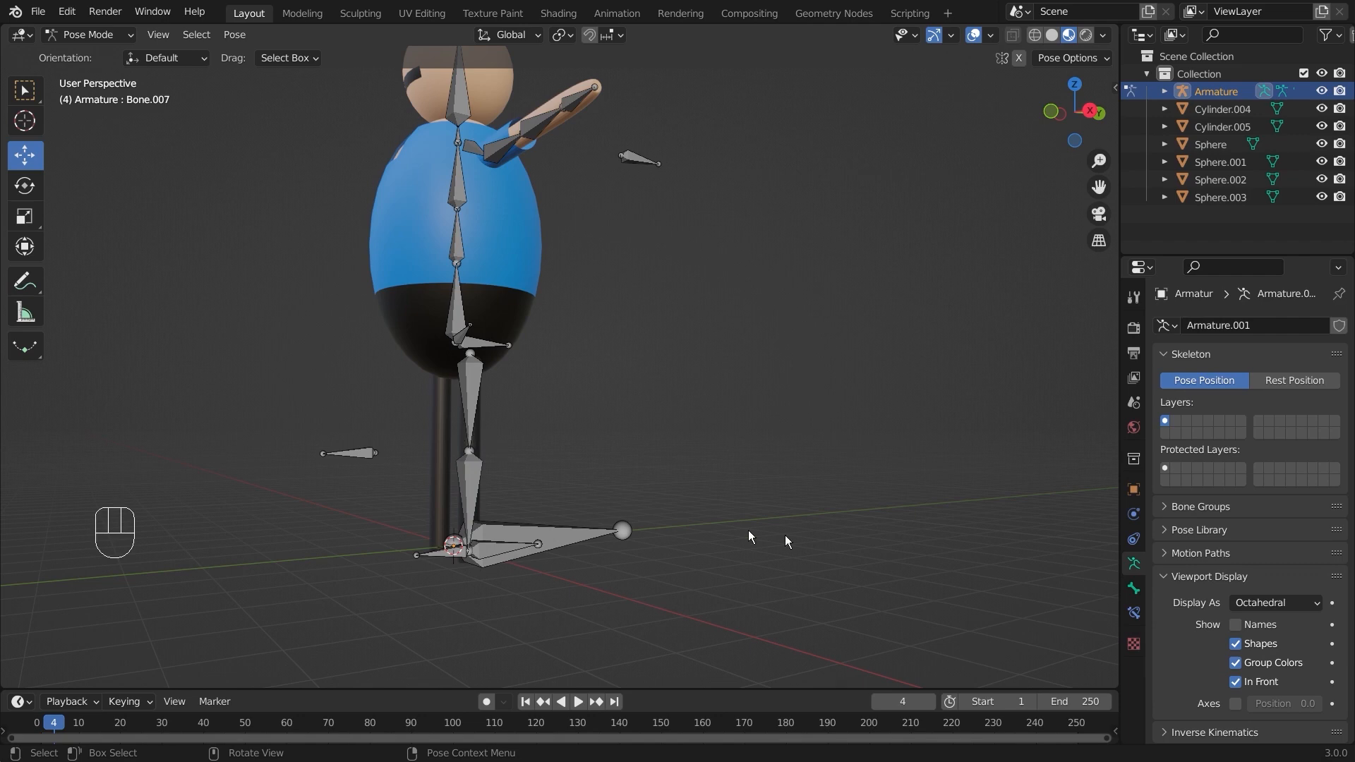
pyautogui.click(1133, 614)
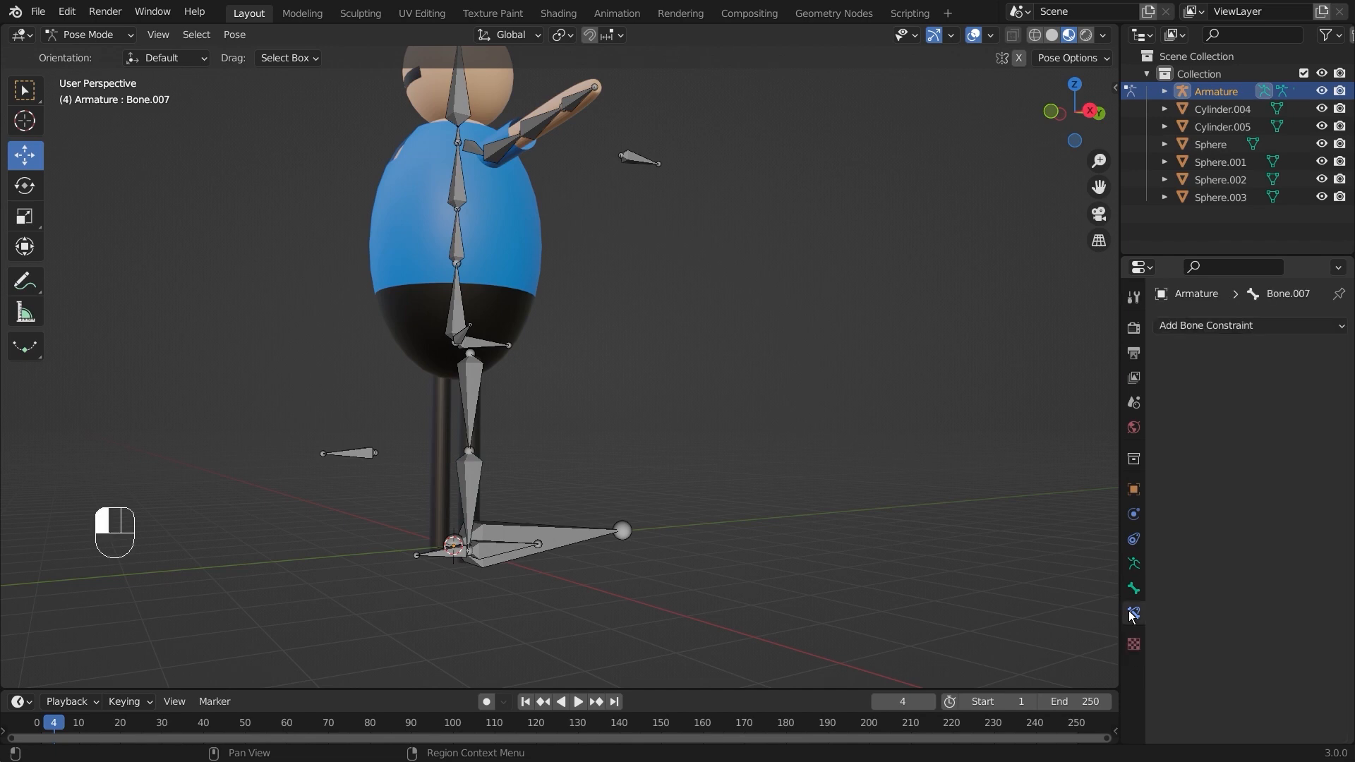
pyautogui.click(1314, 326)
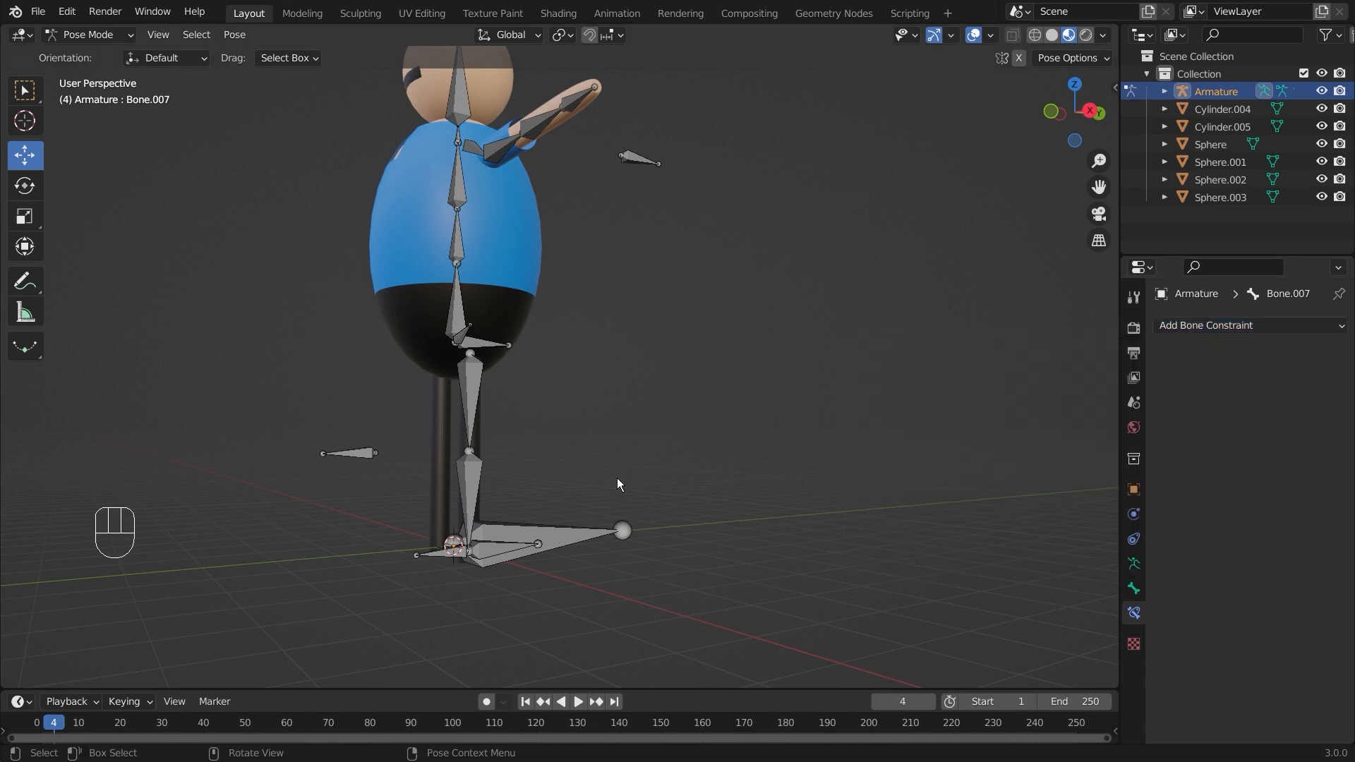
pyautogui.click(617, 477)
pyautogui.keyDown('shift'); pyautogui.moveTo(617, 478); pyautogui.dragTo(735, 400, button='middle'); pyautogui.keyUp('shift')
pyautogui.moveTo(734, 399); pyautogui.dragTo(765, 425, button='middle')
pyautogui.scroll(2, 699, 415)
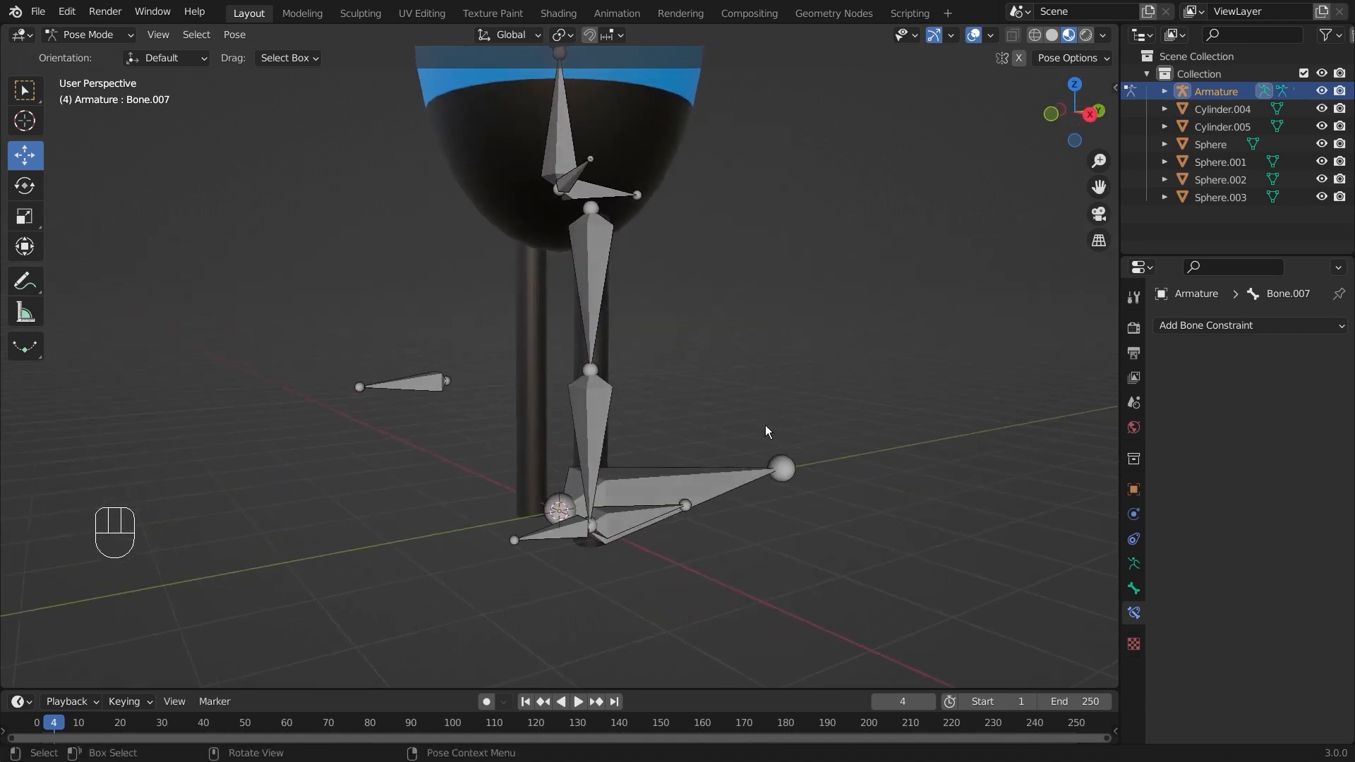
pyautogui.scroll(2, 782, 426)
pyautogui.click(613, 440)
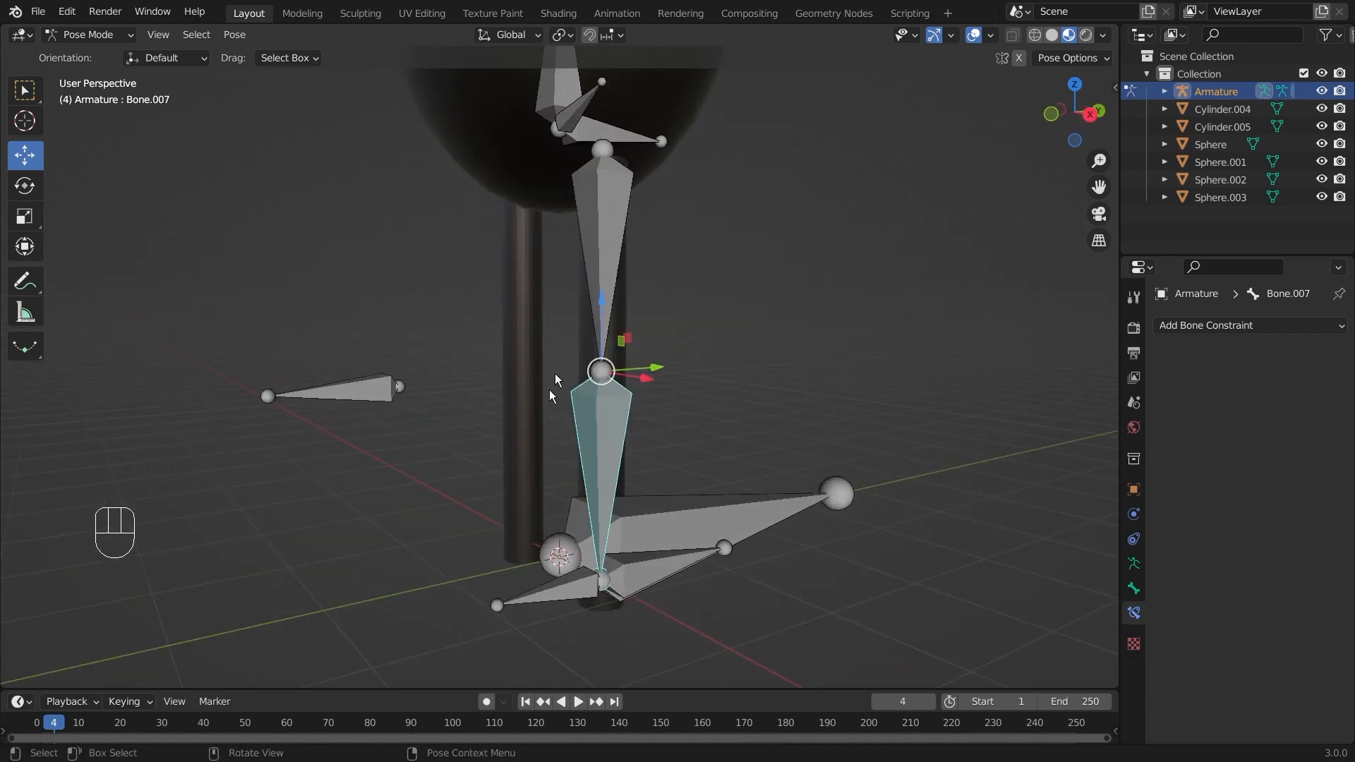
pyautogui.moveTo(768, 379); pyautogui.dragTo(728, 401, button='middle')
pyautogui.click(728, 406)
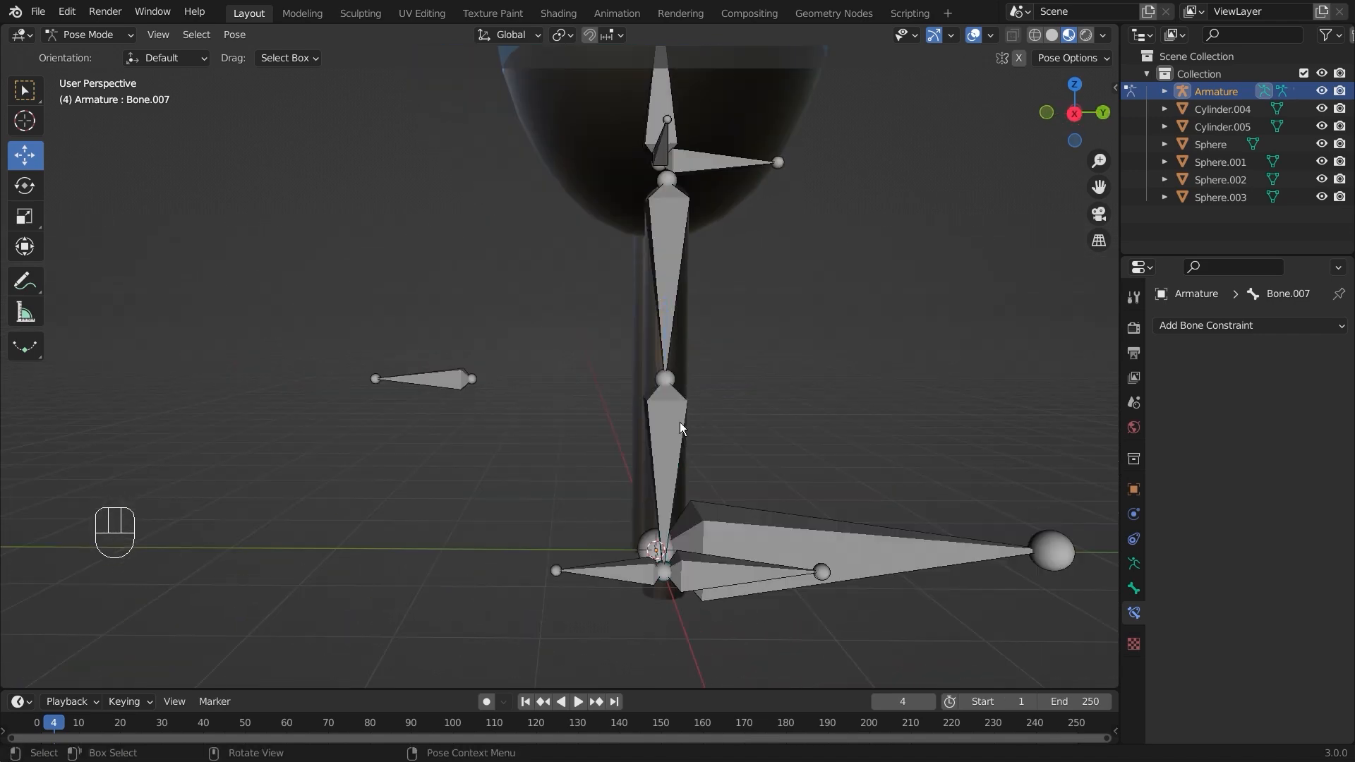
pyautogui.click(680, 424)
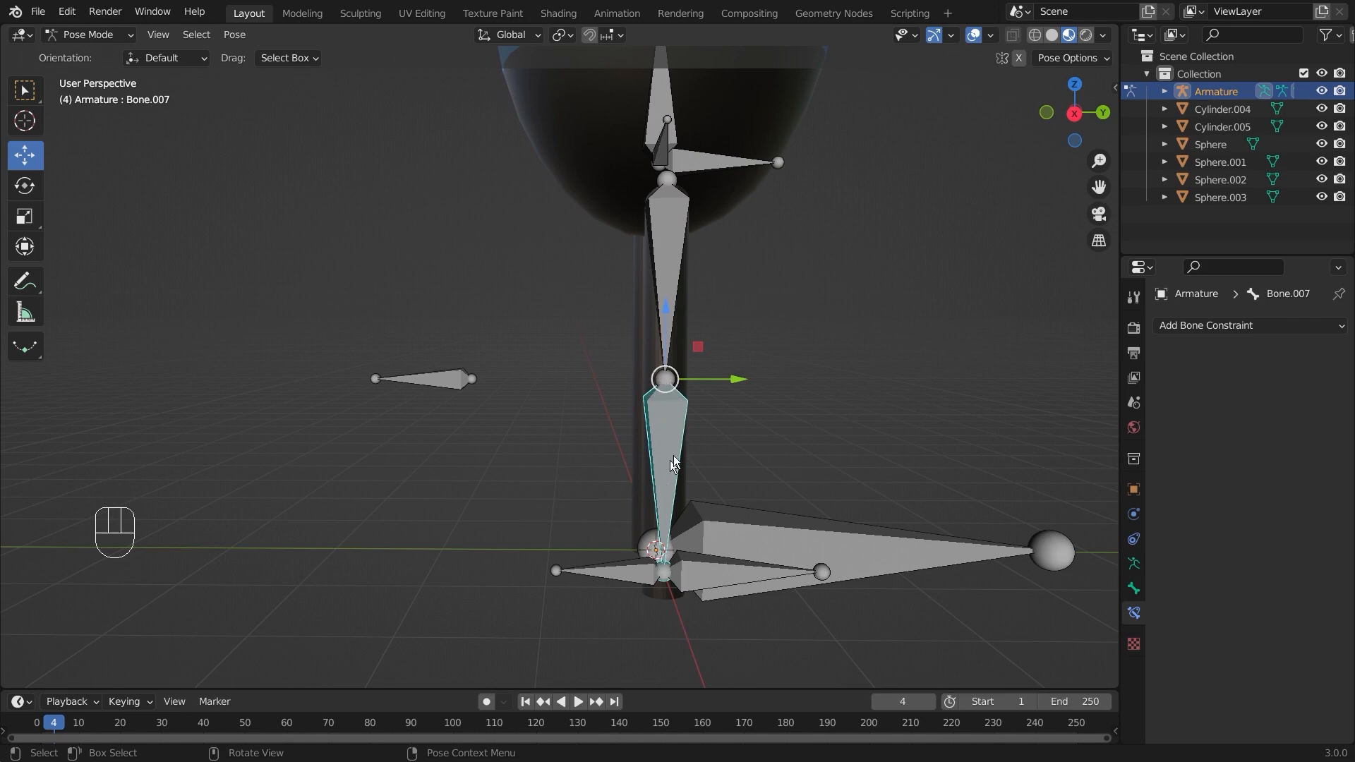
pyautogui.click(698, 416)
pyautogui.click(691, 445)
# Select the lower leg bone, add an Inverse Kinematics constraint to it and widen the properties area
pyautogui.moveTo(649, 389); pyautogui.dragTo(591, 421, button='middle')
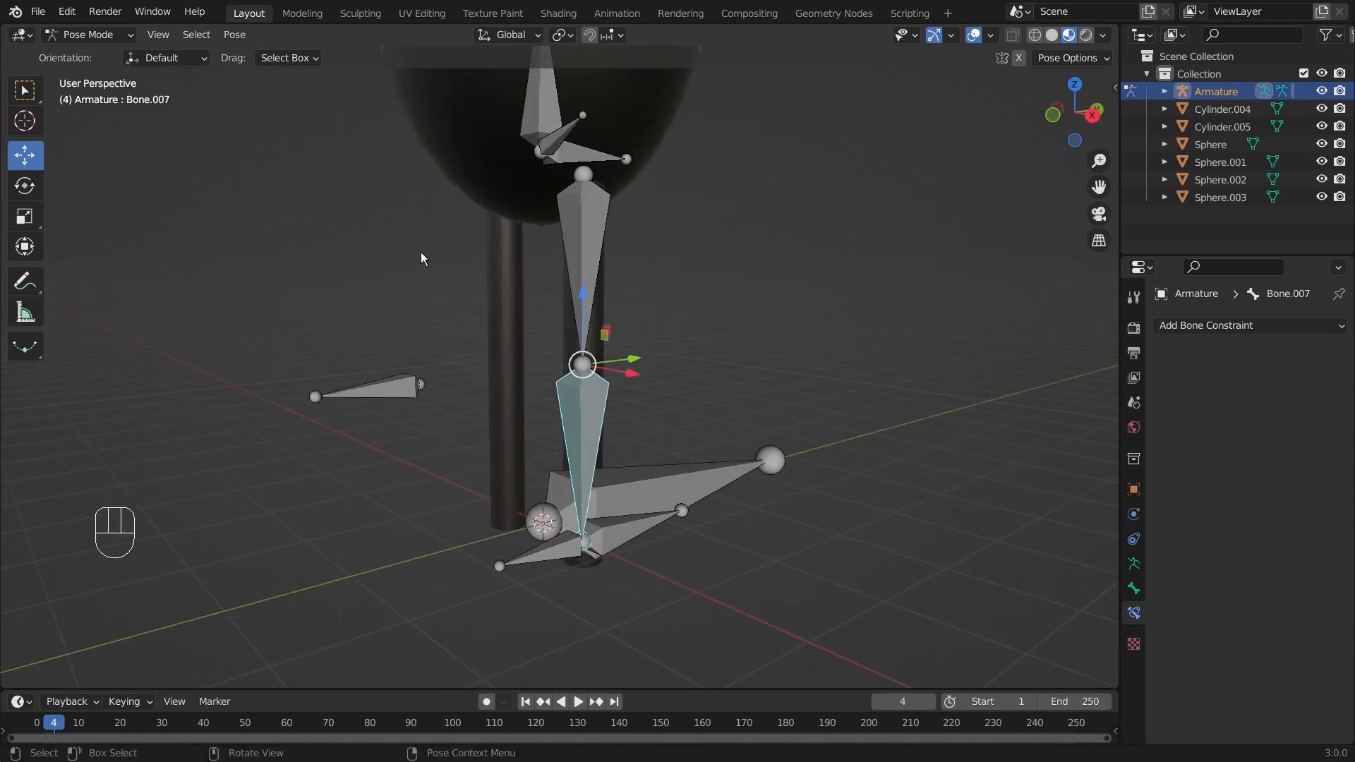
pyautogui.click(700, 393)
pyautogui.click(581, 428)
pyautogui.click(1243, 329)
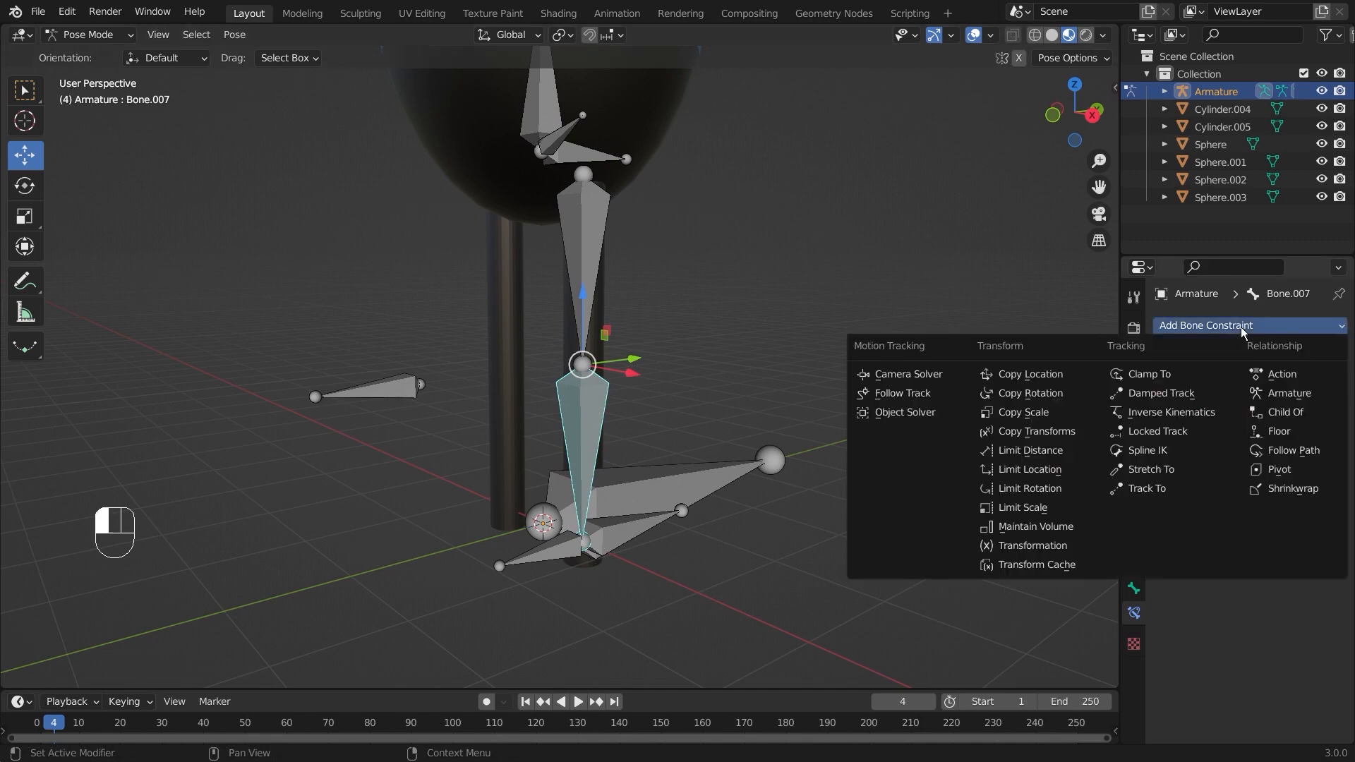
pyautogui.click(1202, 416)
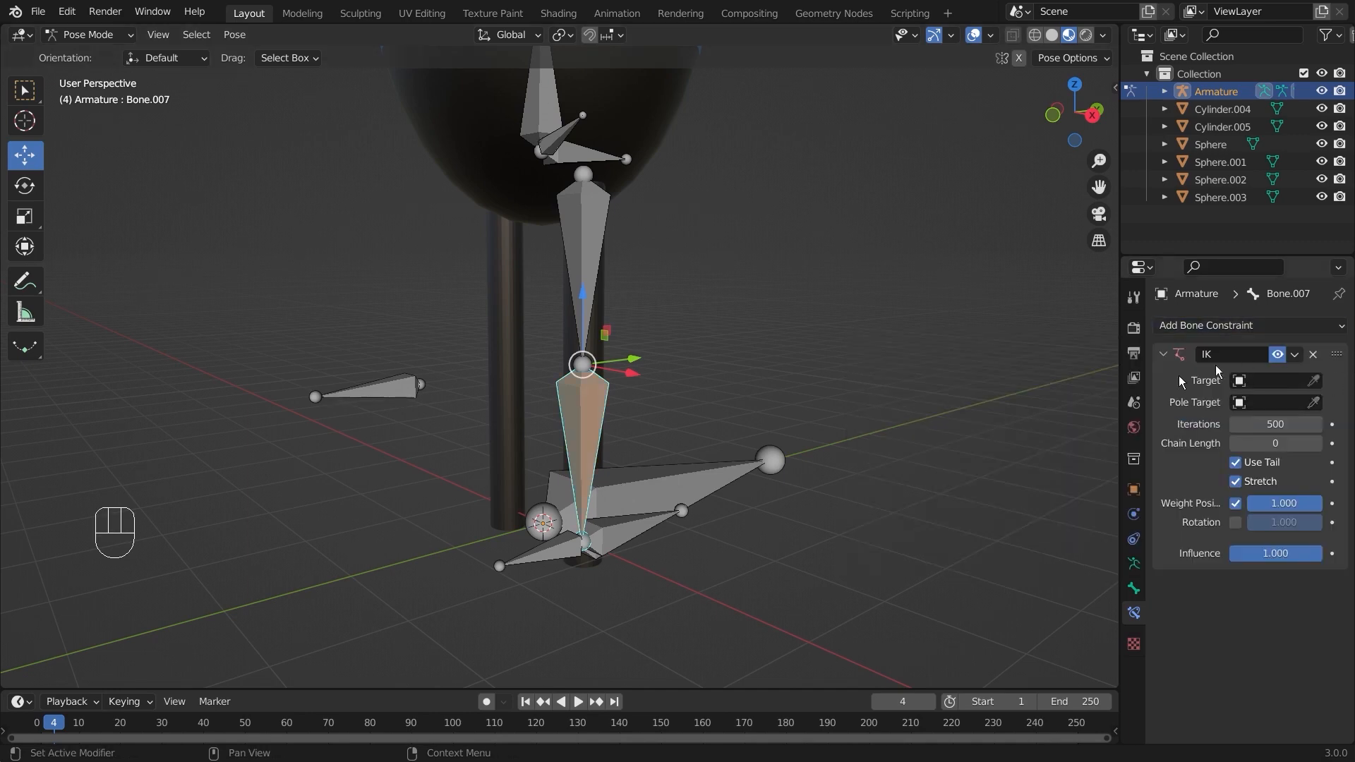
pyautogui.moveTo(1118, 434); pyautogui.dragTo(1044, 438)
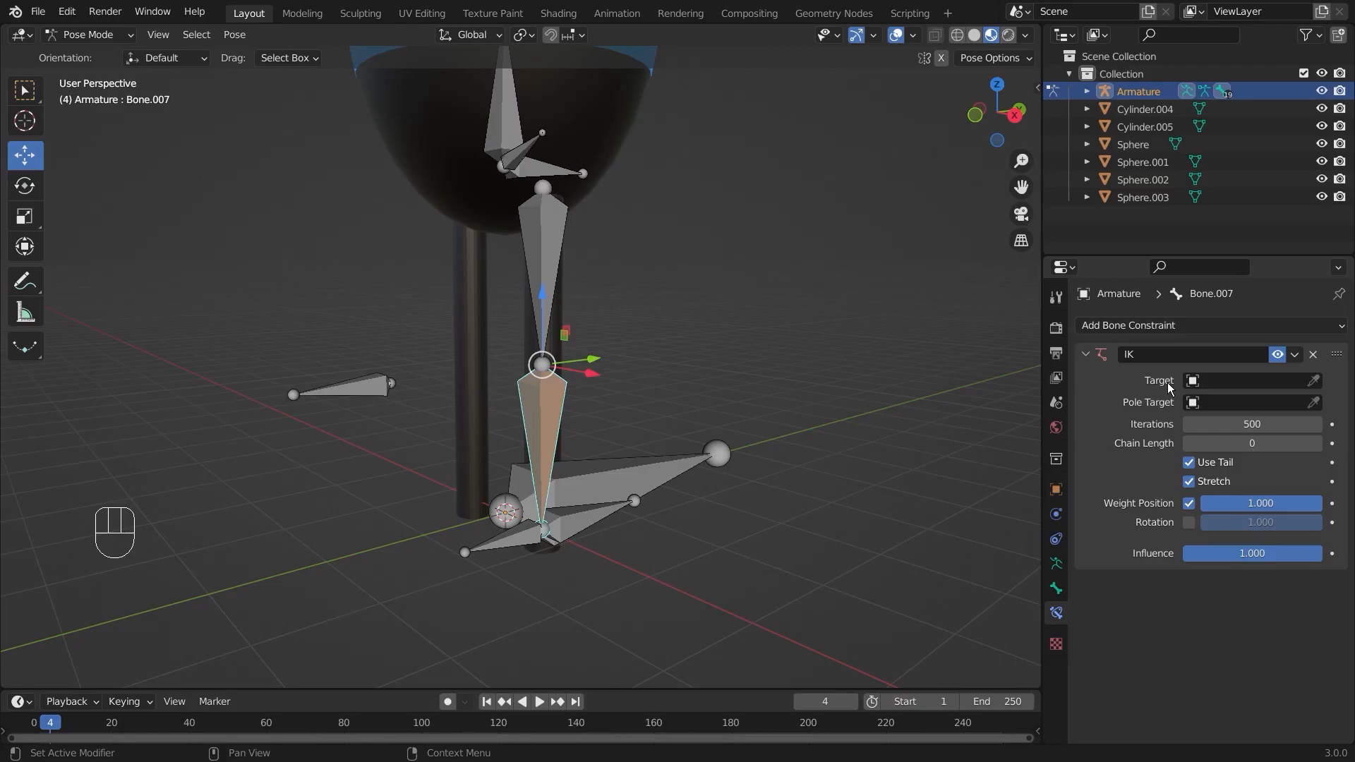
# Enable the display of bone names for the armature and return to the lower leg bone's IK constraint settings
pyautogui.click(774, 380)
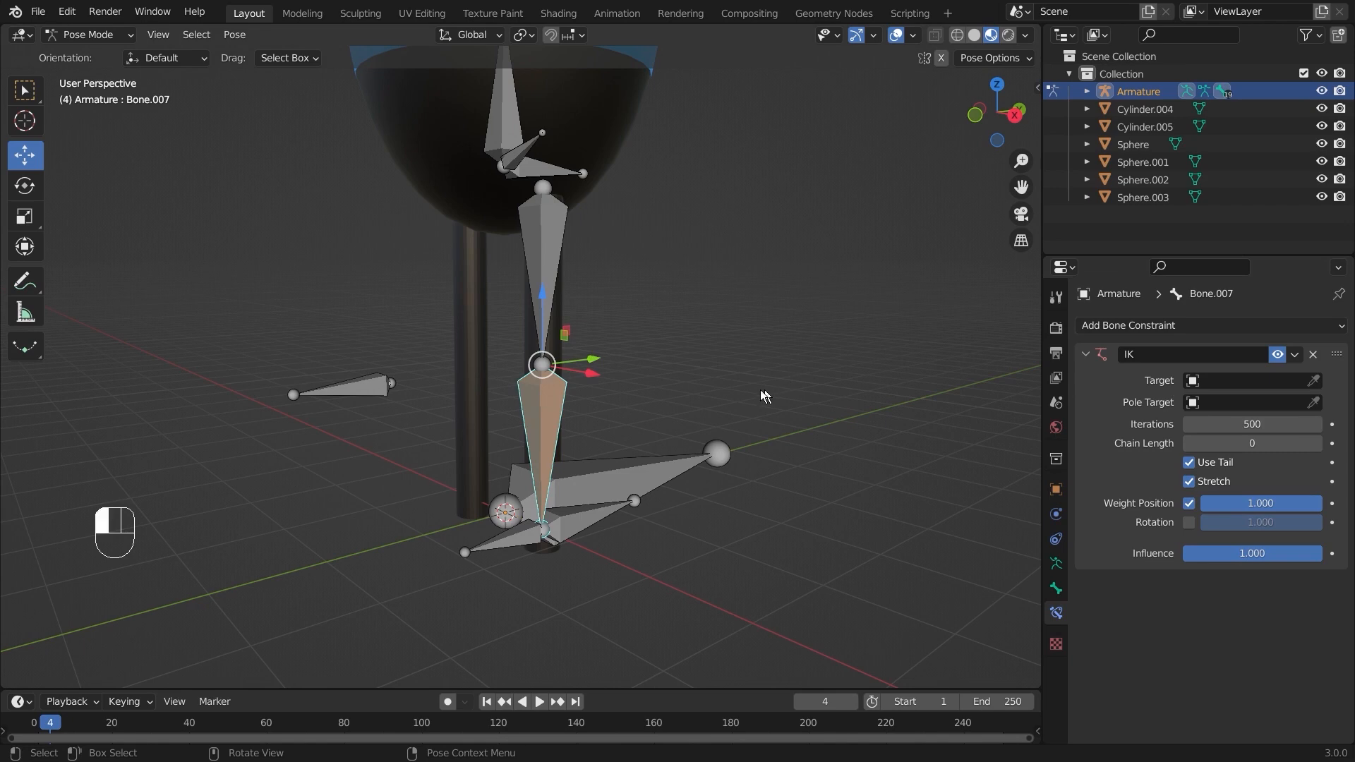
pyautogui.moveTo(629, 342); pyautogui.dragTo(633, 160, button='middle')
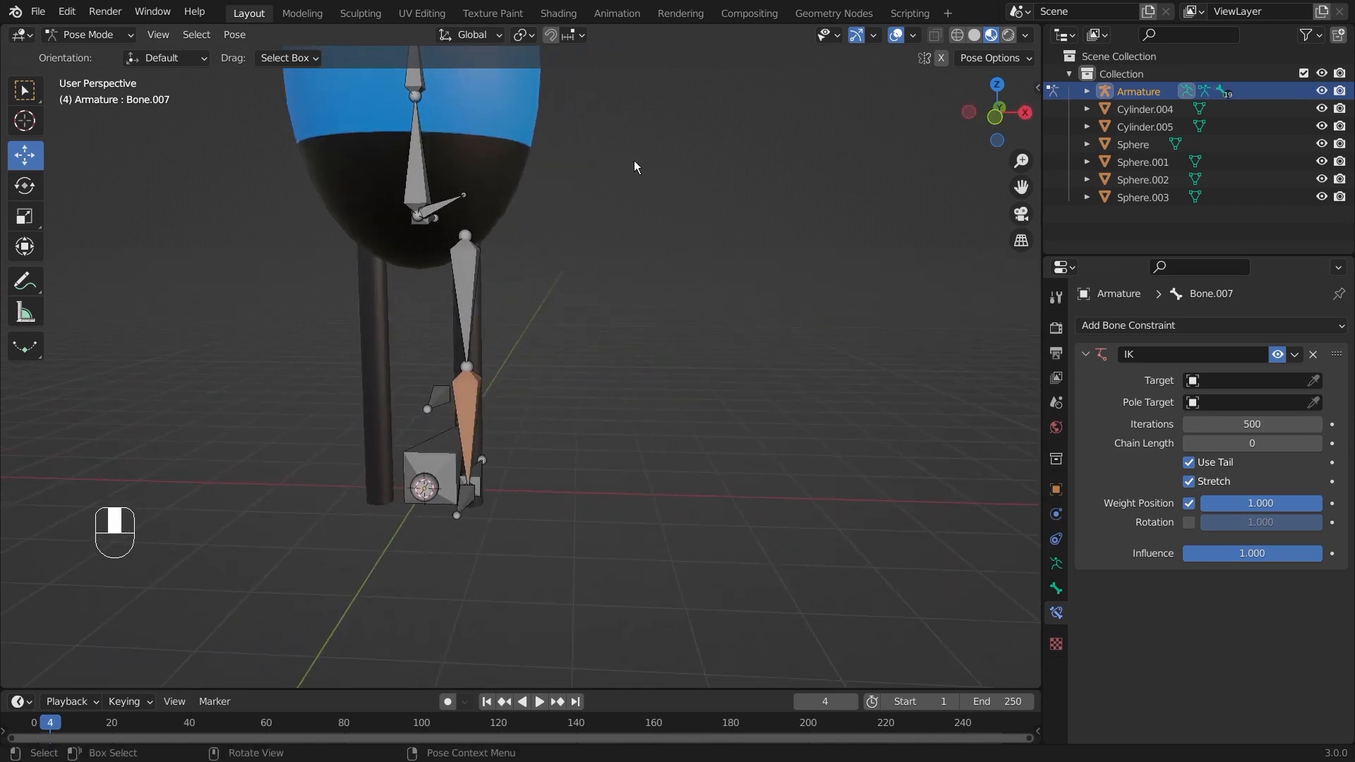
pyautogui.keyDown('shift'); pyautogui.moveTo(729, 171); pyautogui.dragTo(748, 329, button='middle'); pyautogui.keyUp('shift')
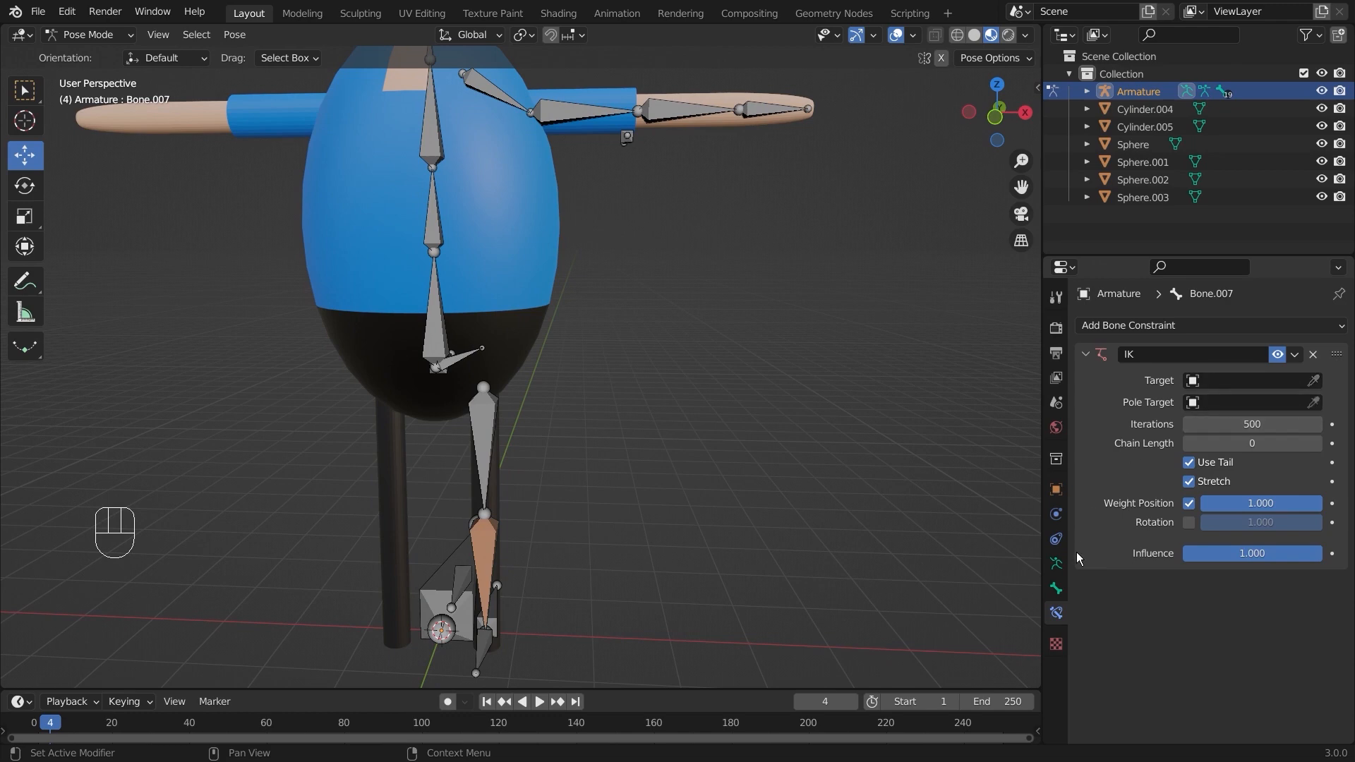
pyautogui.click(1062, 589)
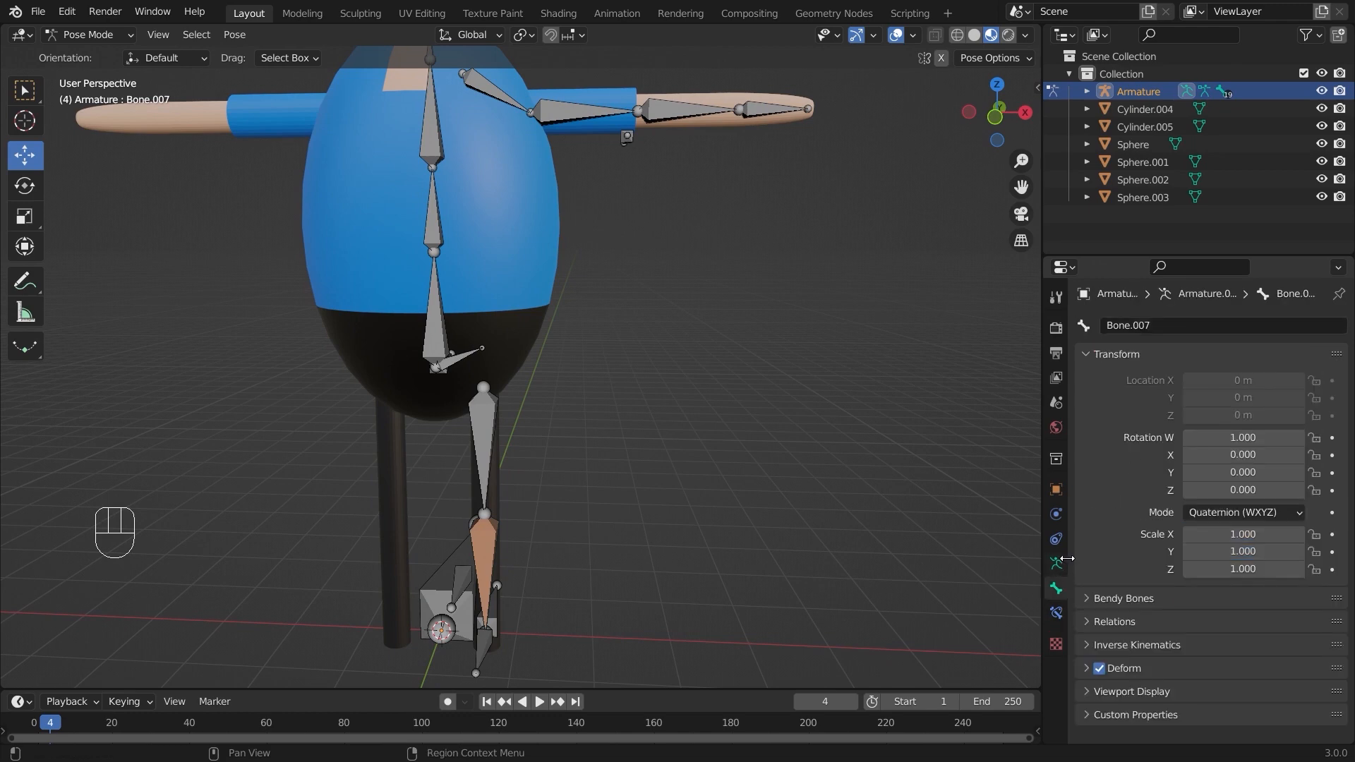
pyautogui.click(1054, 566)
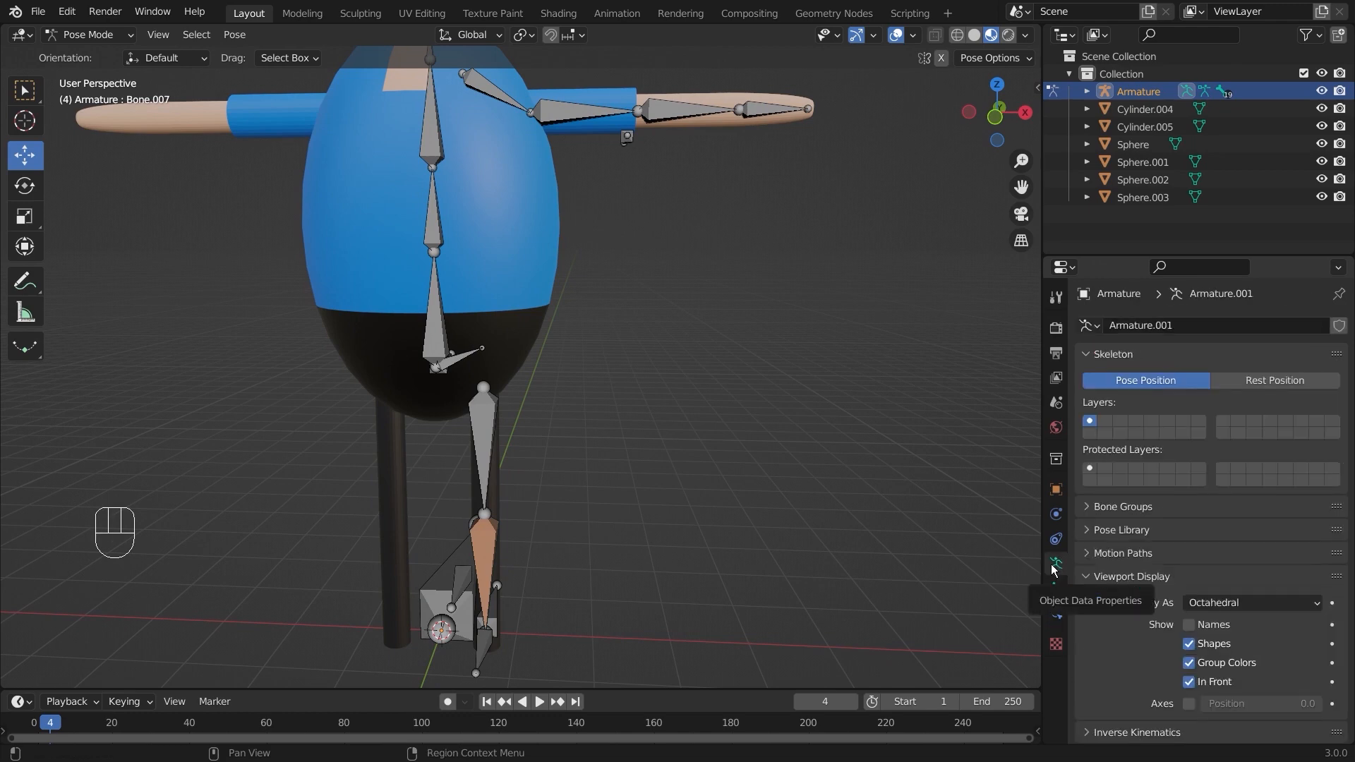
pyautogui.click(1189, 624)
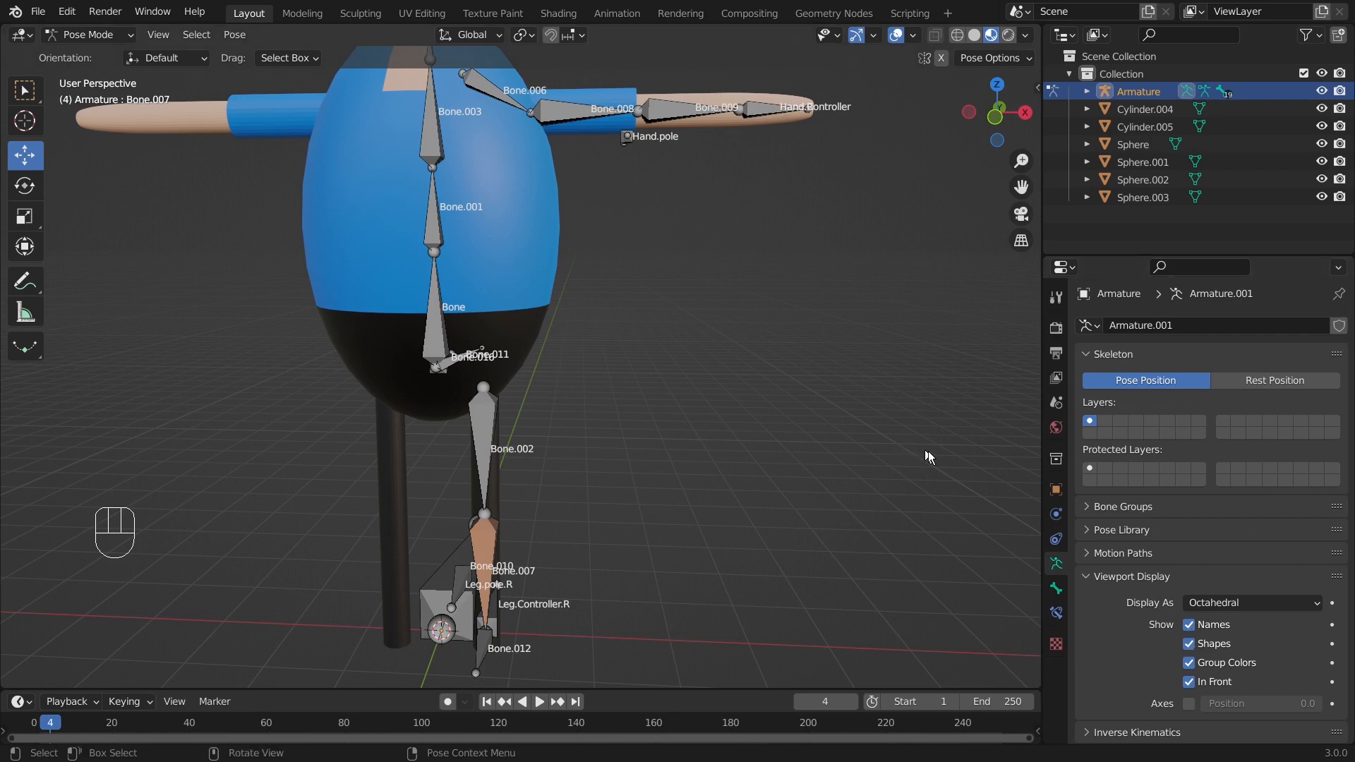
pyautogui.click(1059, 611)
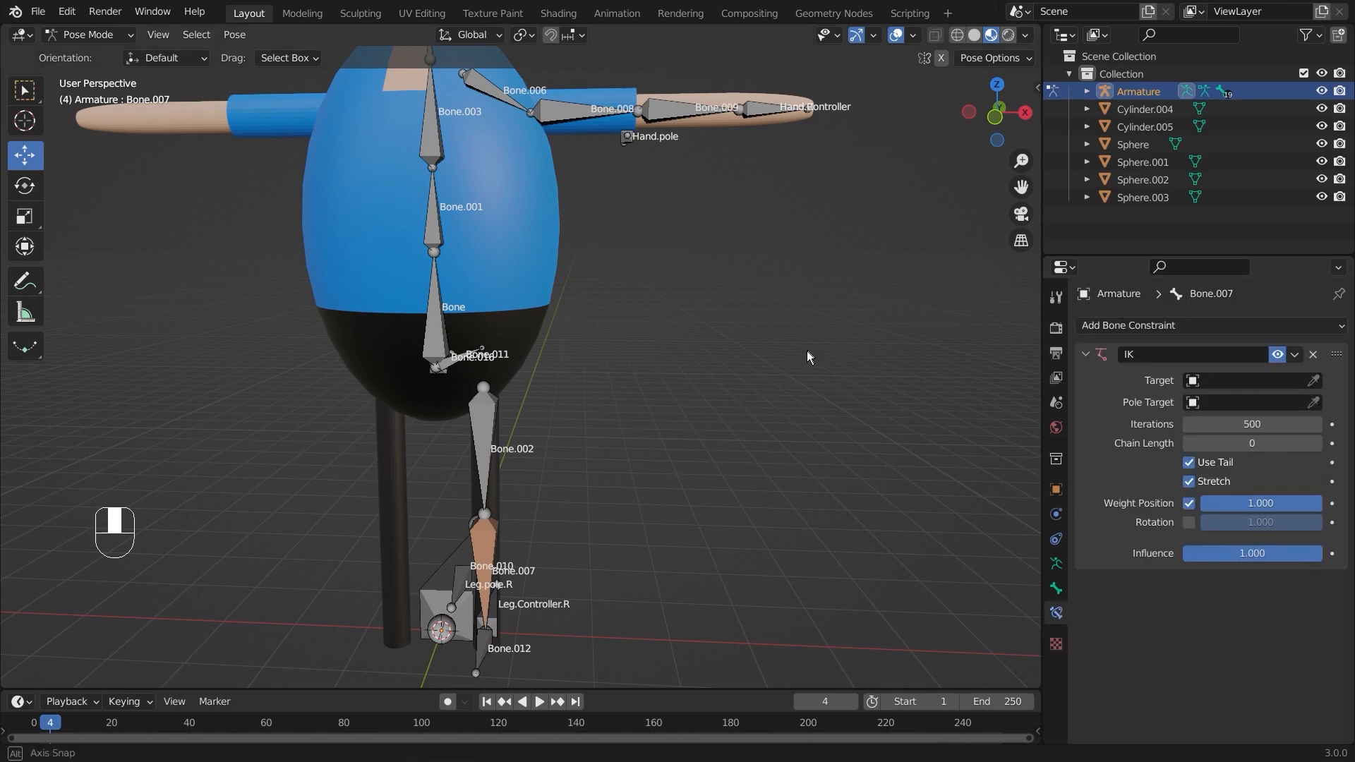
# Reselect the lower leg bone and pick the Armature from the viewport as the target of its IK constraint
pyautogui.moveTo(807, 350); pyautogui.dragTo(544, 501, button='middle')
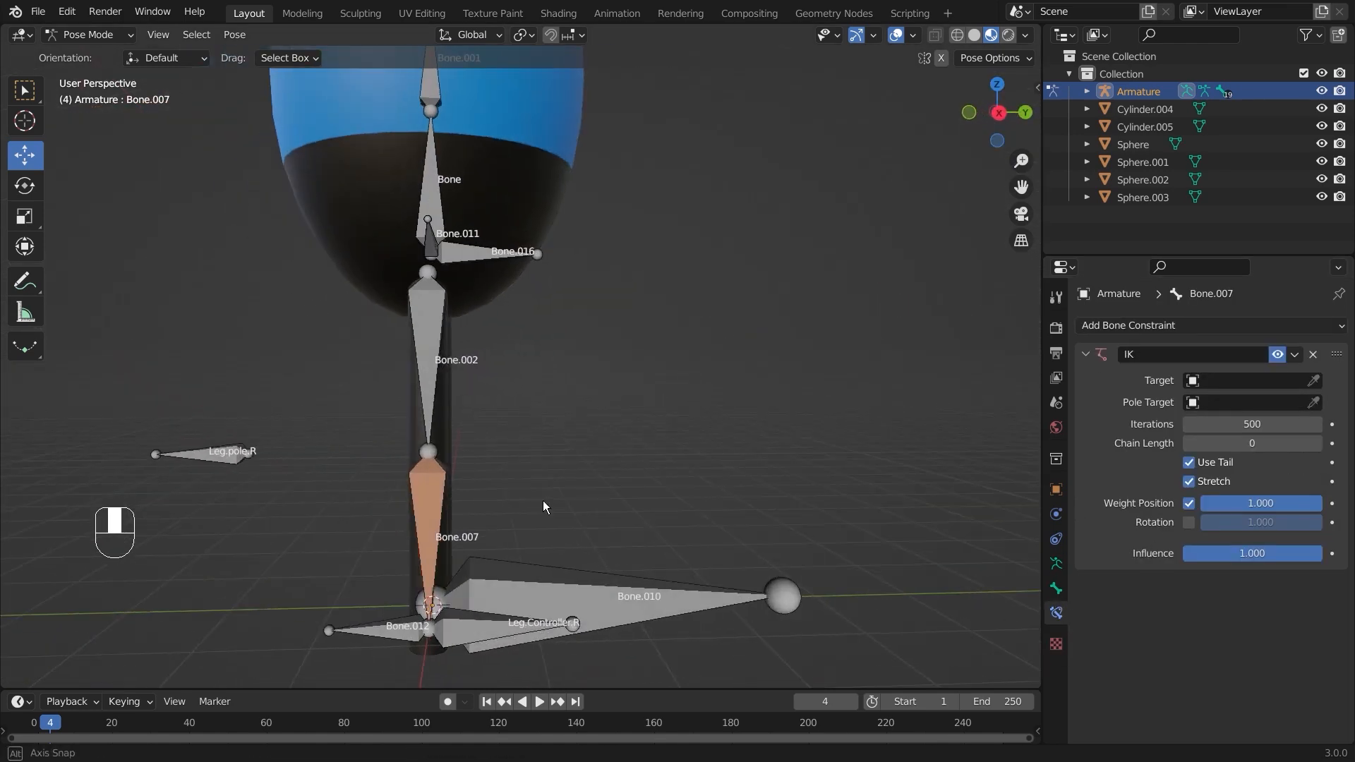
pyautogui.click(485, 624)
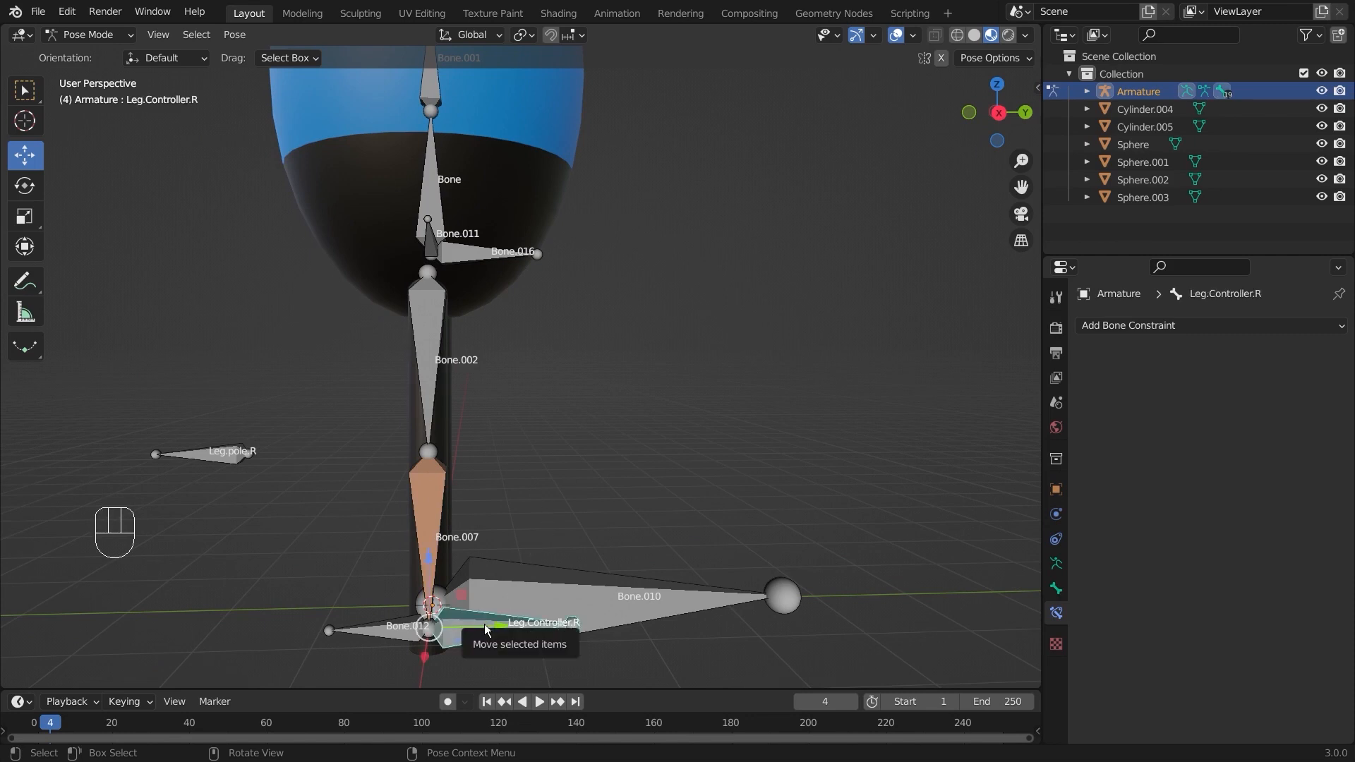
pyautogui.click(425, 508)
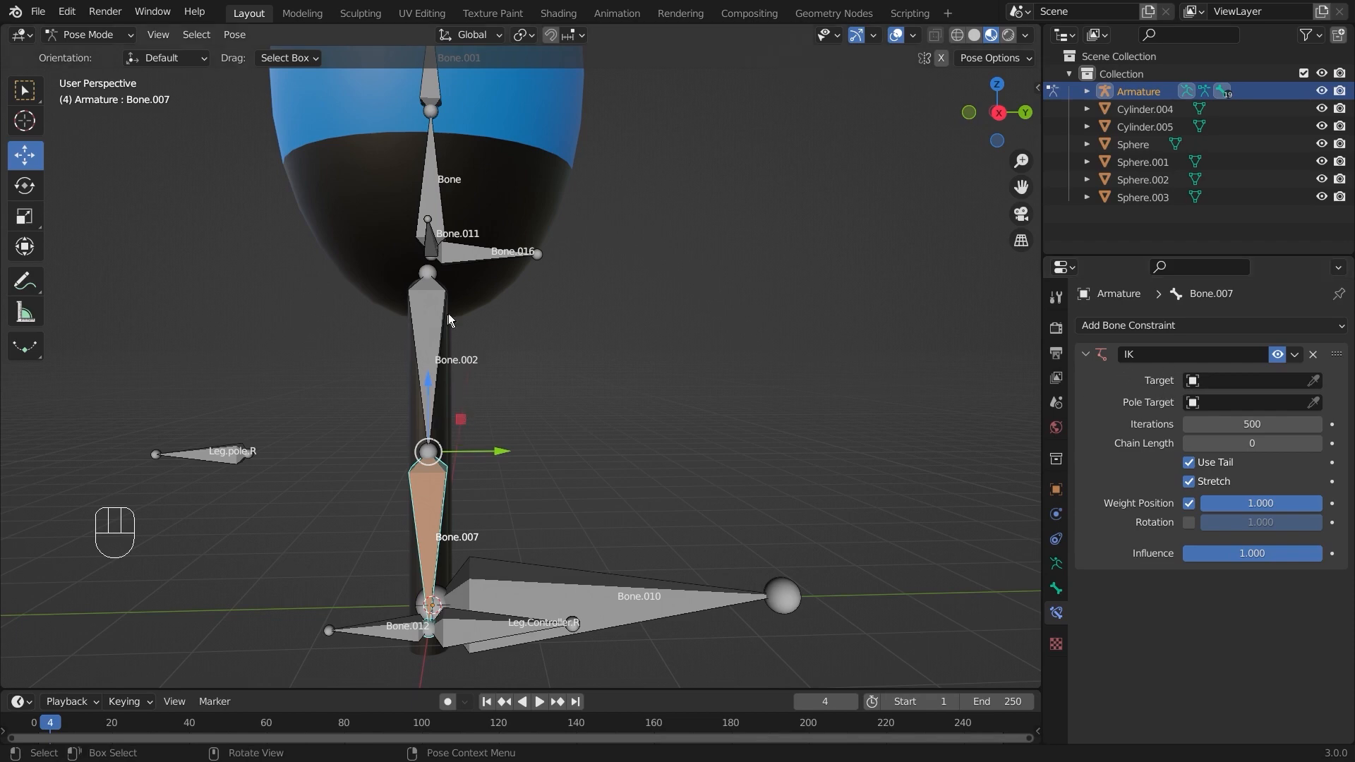
pyautogui.moveTo(511, 359); pyautogui.dragTo(549, 223, button='middle')
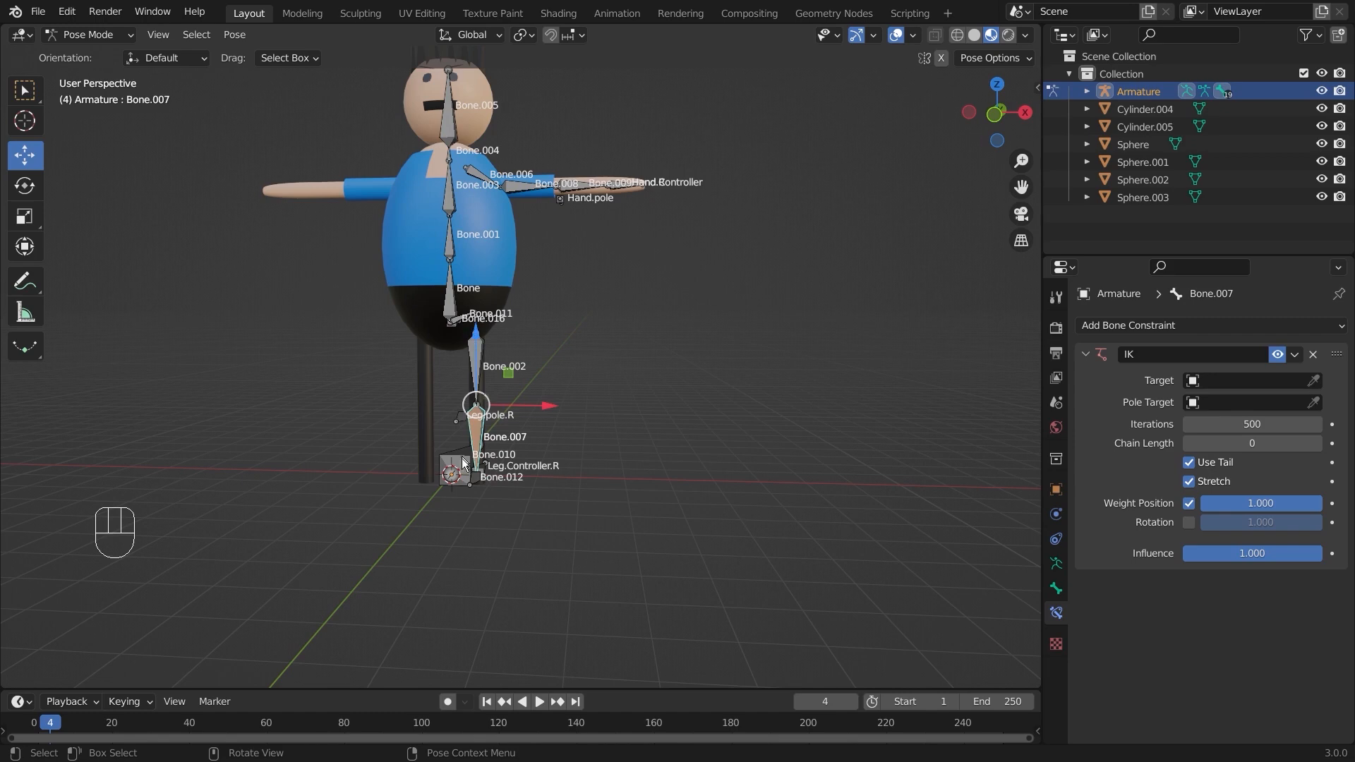
pyautogui.moveTo(710, 349); pyautogui.dragTo(578, 358, button='middle')
pyautogui.scroll(4, 578, 359)
pyautogui.click(1246, 380)
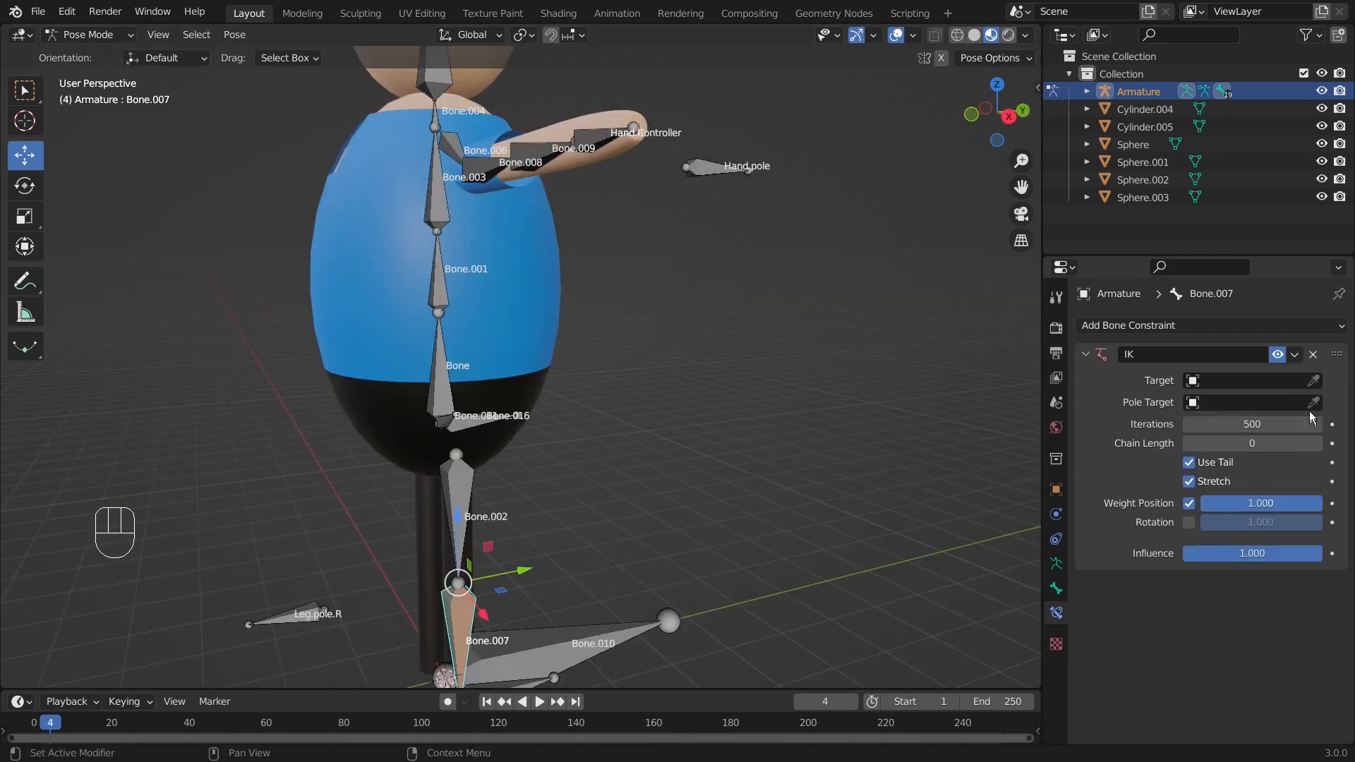
pyautogui.click(1314, 381)
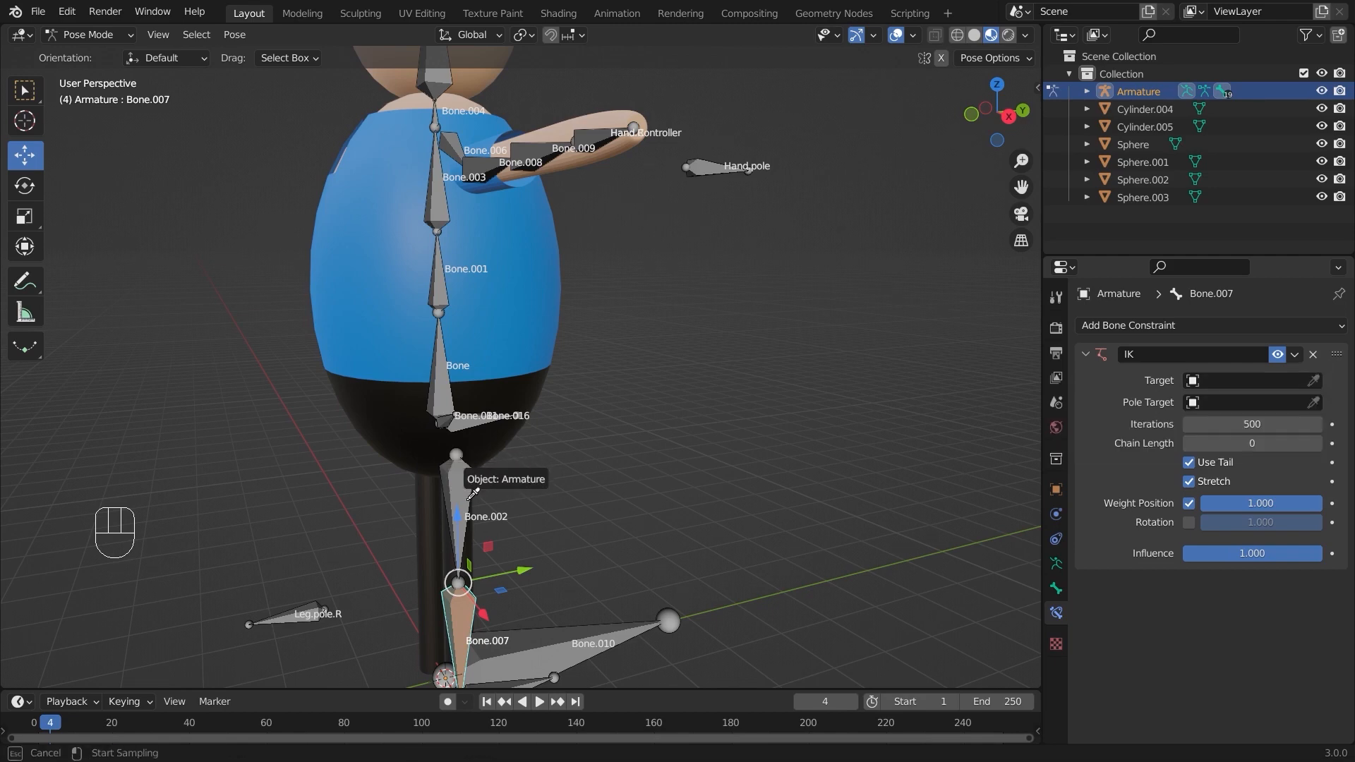
pyautogui.click(471, 494)
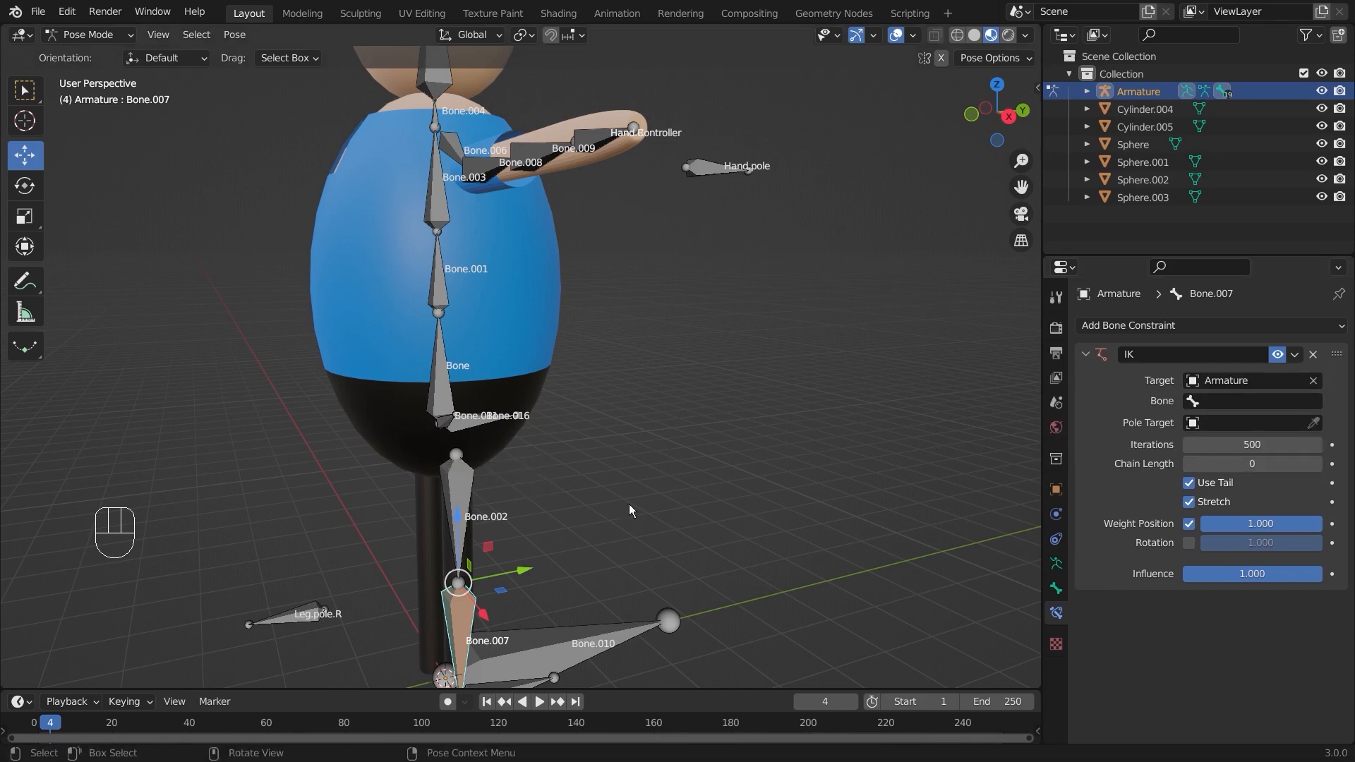
# Set Leg.Controller.R as the target bone of the lower leg's IK constraint
pyautogui.scroll(-1, 629, 504)
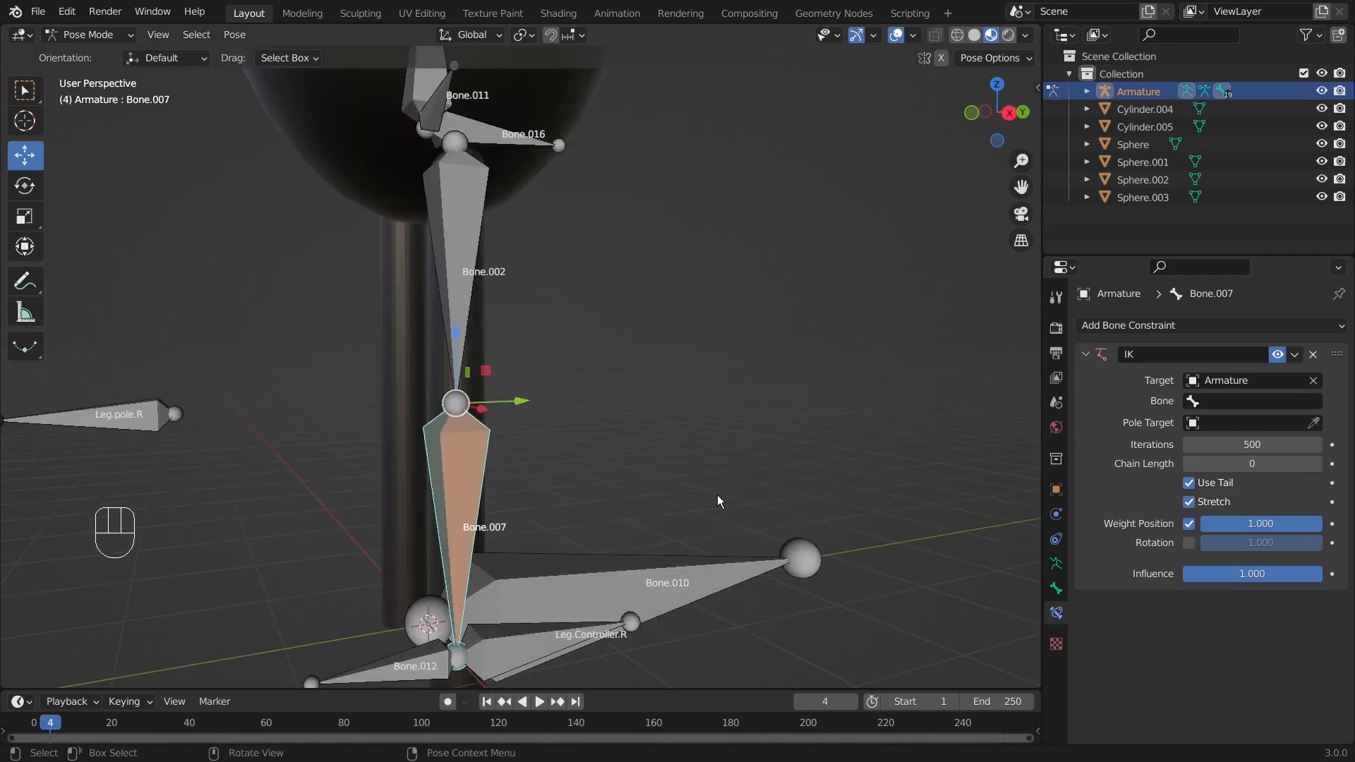
pyautogui.keyDown('shift'); pyautogui.moveTo(730, 496); pyautogui.dragTo(623, 349, button='middle'); pyautogui.keyUp('shift')
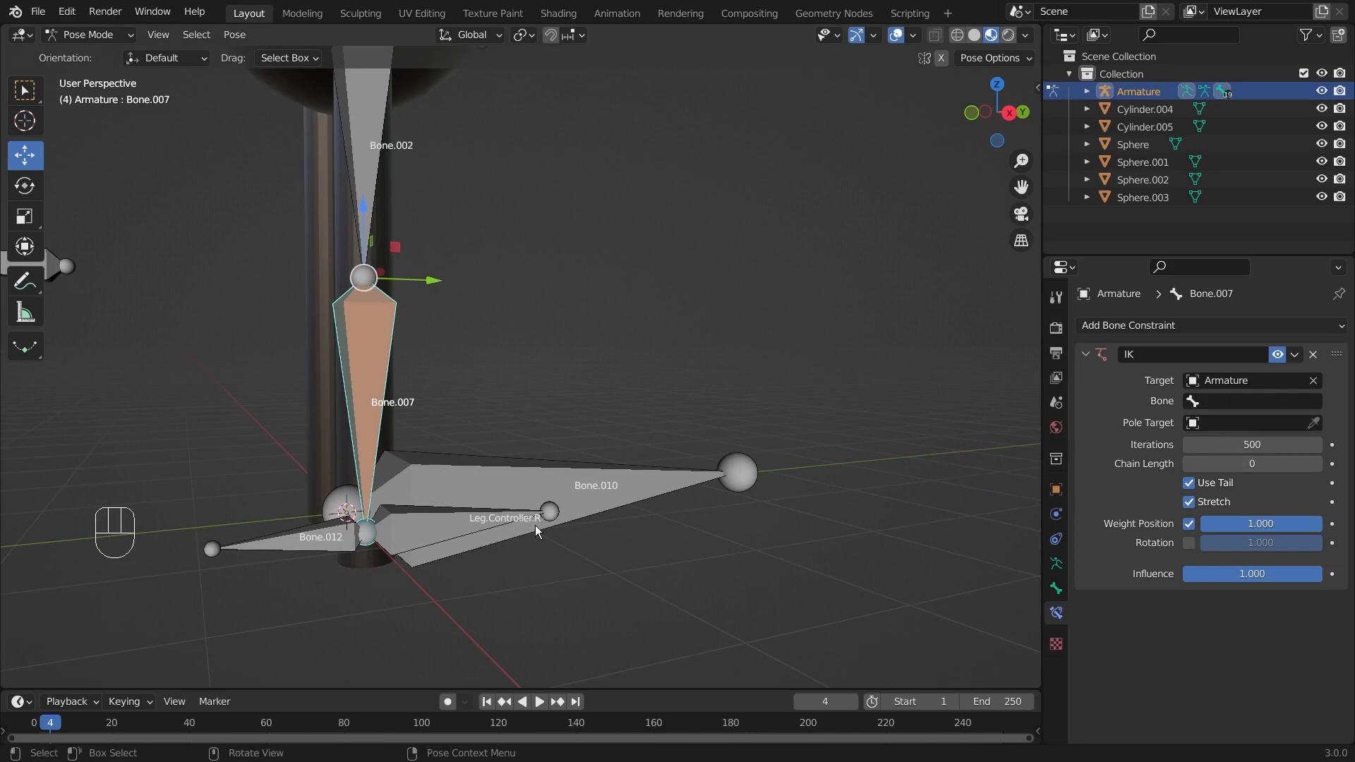
pyautogui.click(1260, 400)
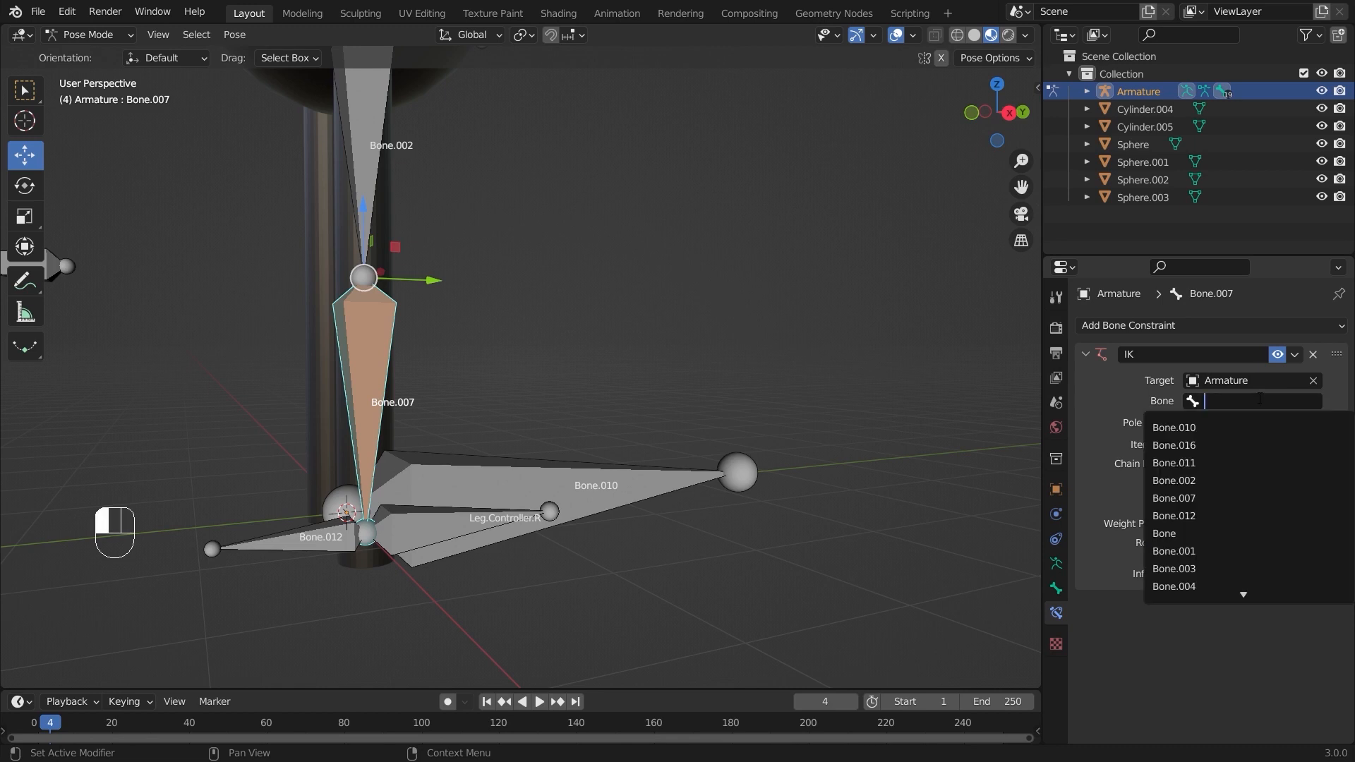
pyautogui.write('leg')
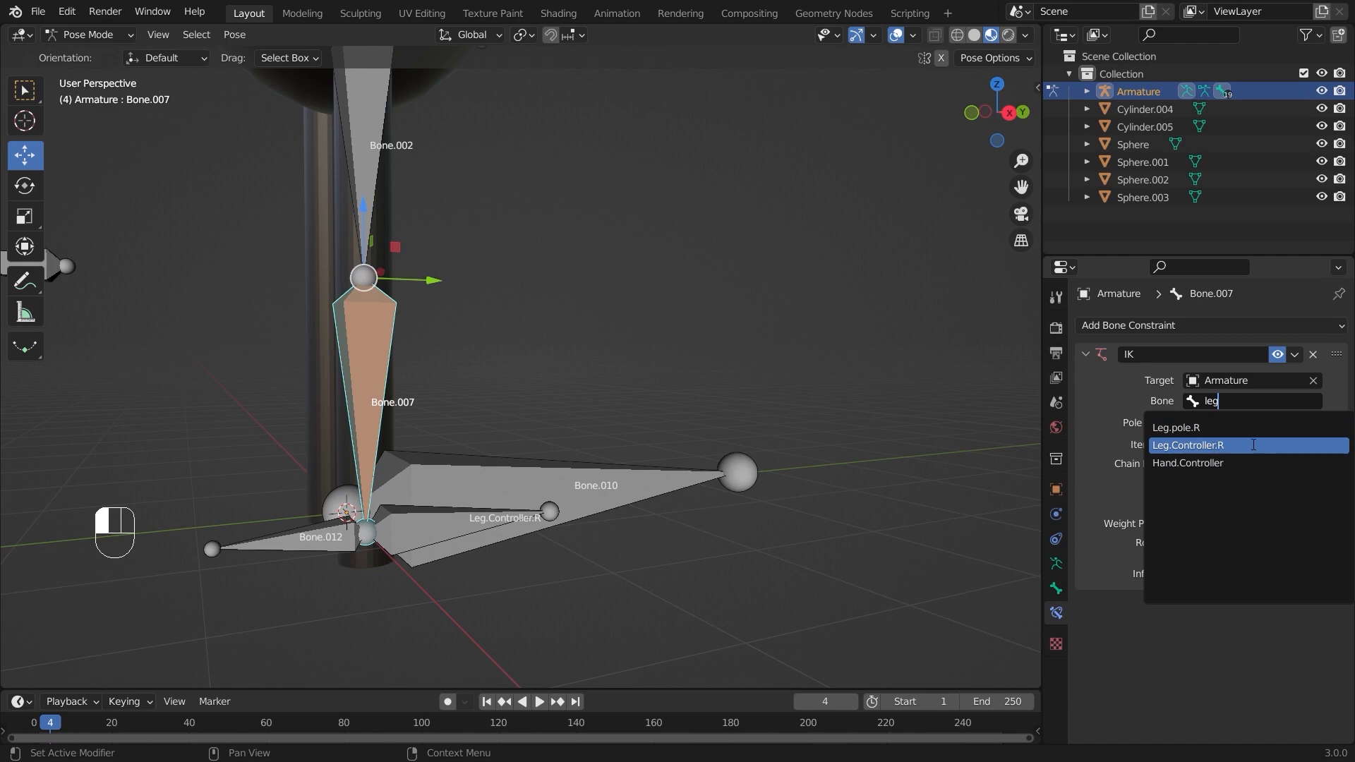
pyautogui.click(1254, 445)
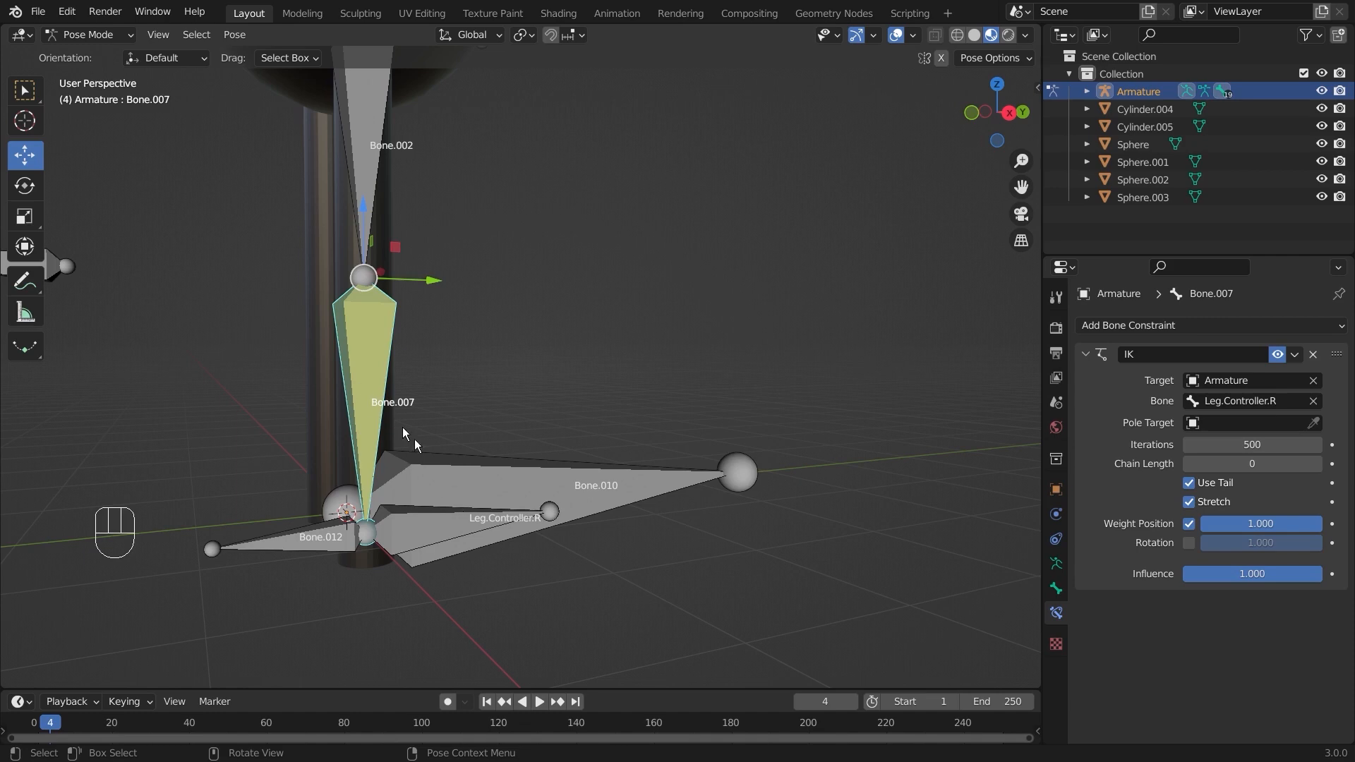
# Try moving the Leg.Controller.R bone upward to test the leg's IK and restore its position
pyautogui.scroll(-2, 559, 373)
pyautogui.scroll(2, 561, 373)
pyautogui.moveTo(560, 372); pyautogui.dragTo(571, 378, button='middle')
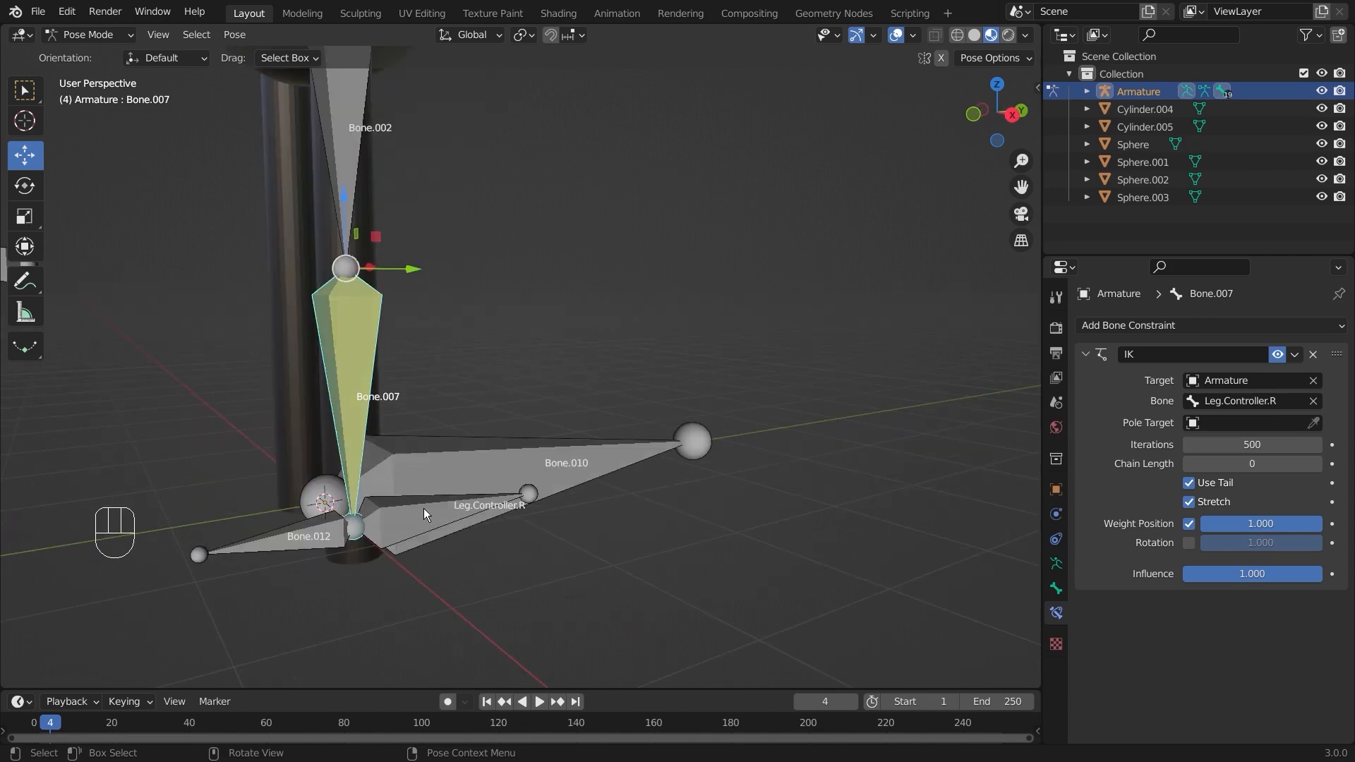
pyautogui.click(424, 508)
pyautogui.click(424, 508)
pyautogui.click(507, 544)
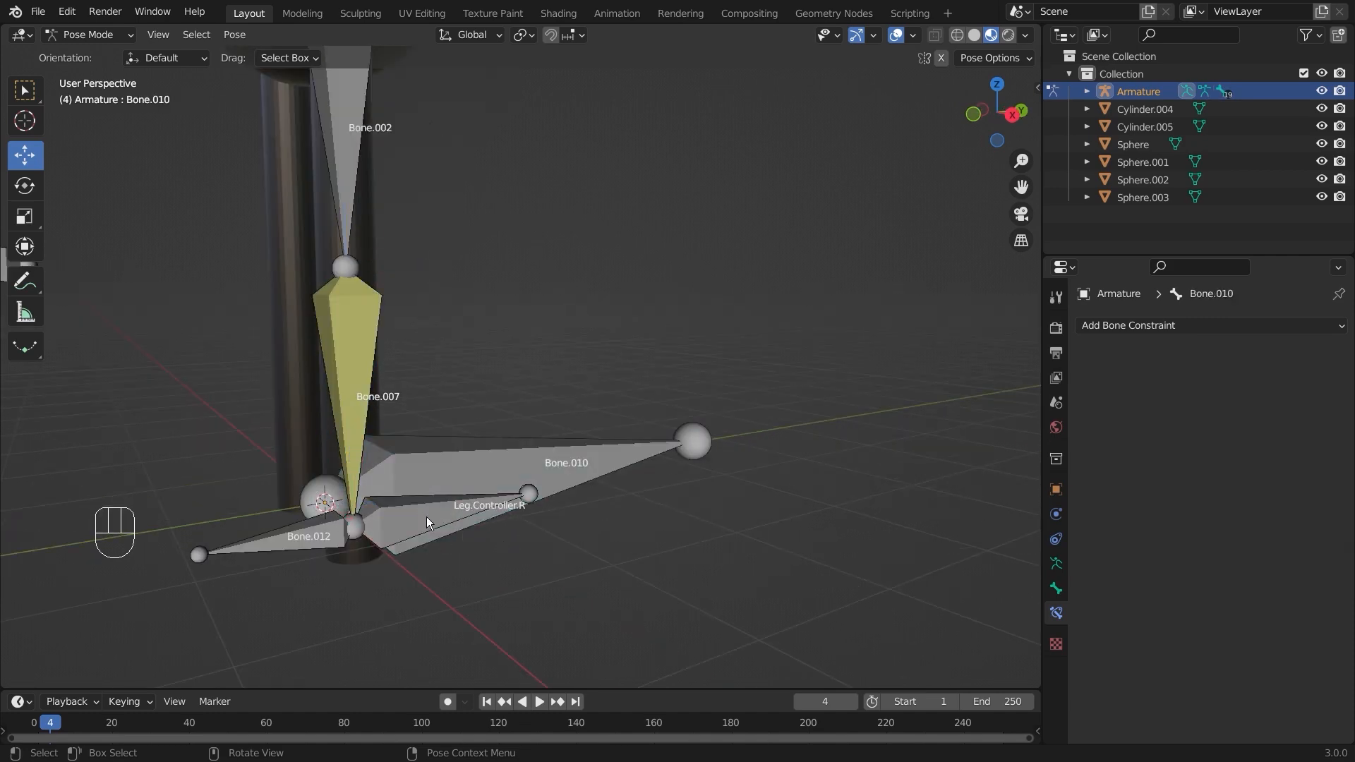
pyautogui.click(427, 517)
pyautogui.press('g')
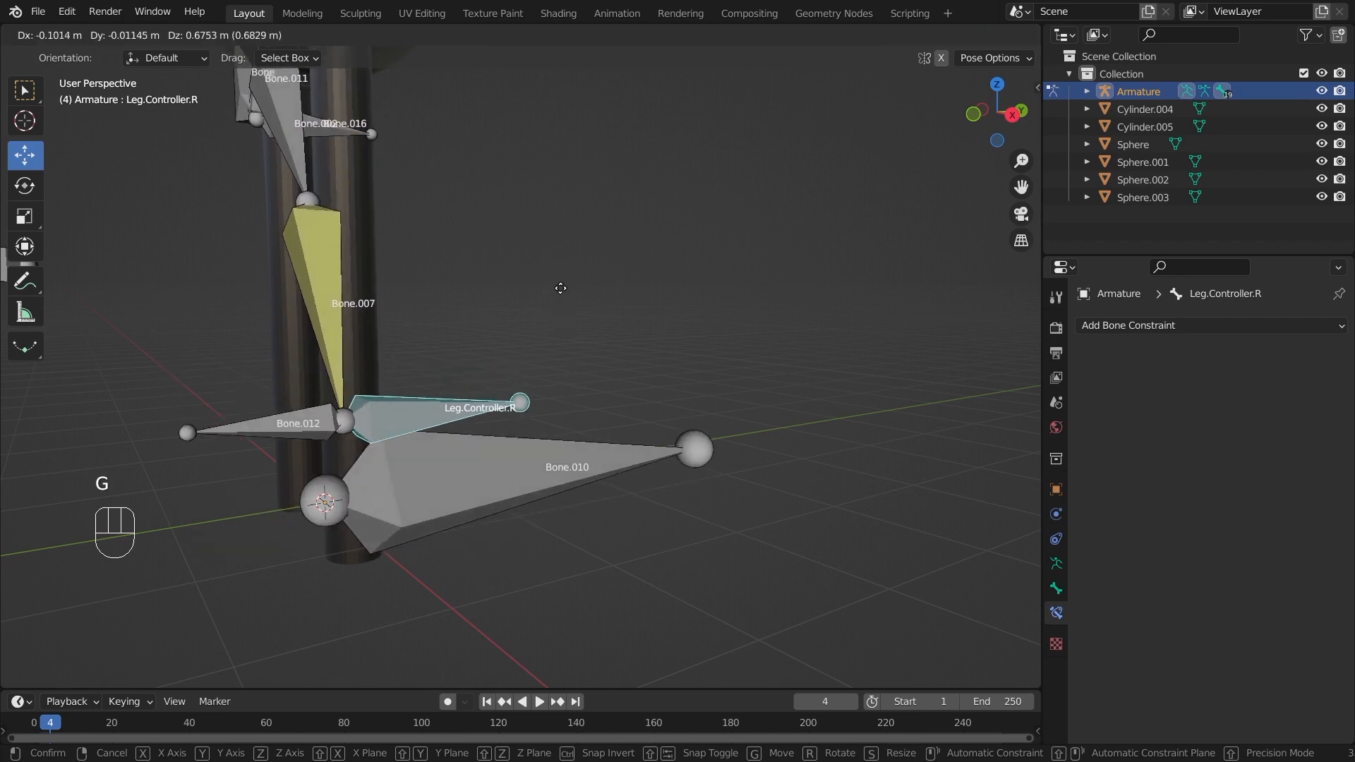
pyautogui.click(705, 403)
pyautogui.scroll(-4, 706, 402)
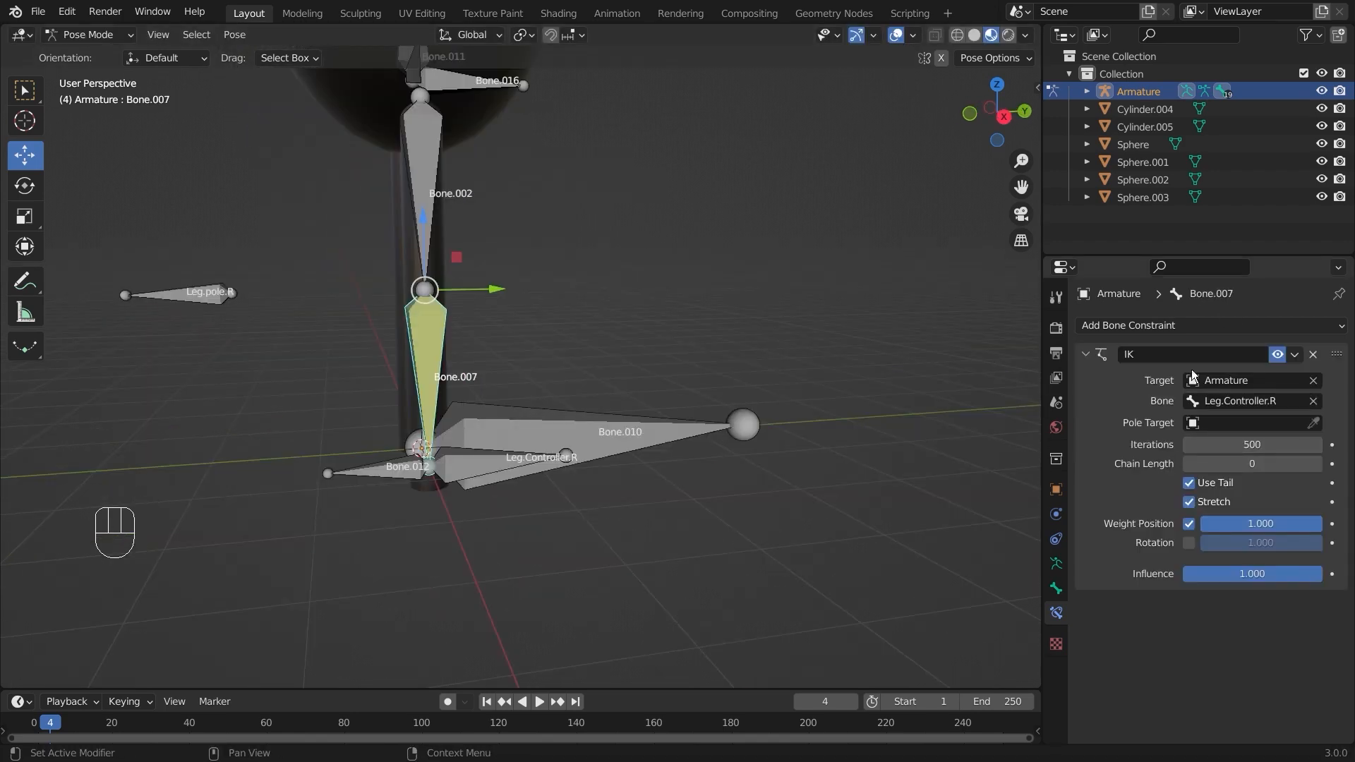
# Set the chain length of the lower leg bone's IK constraint to 2
pyautogui.click(432, 340)
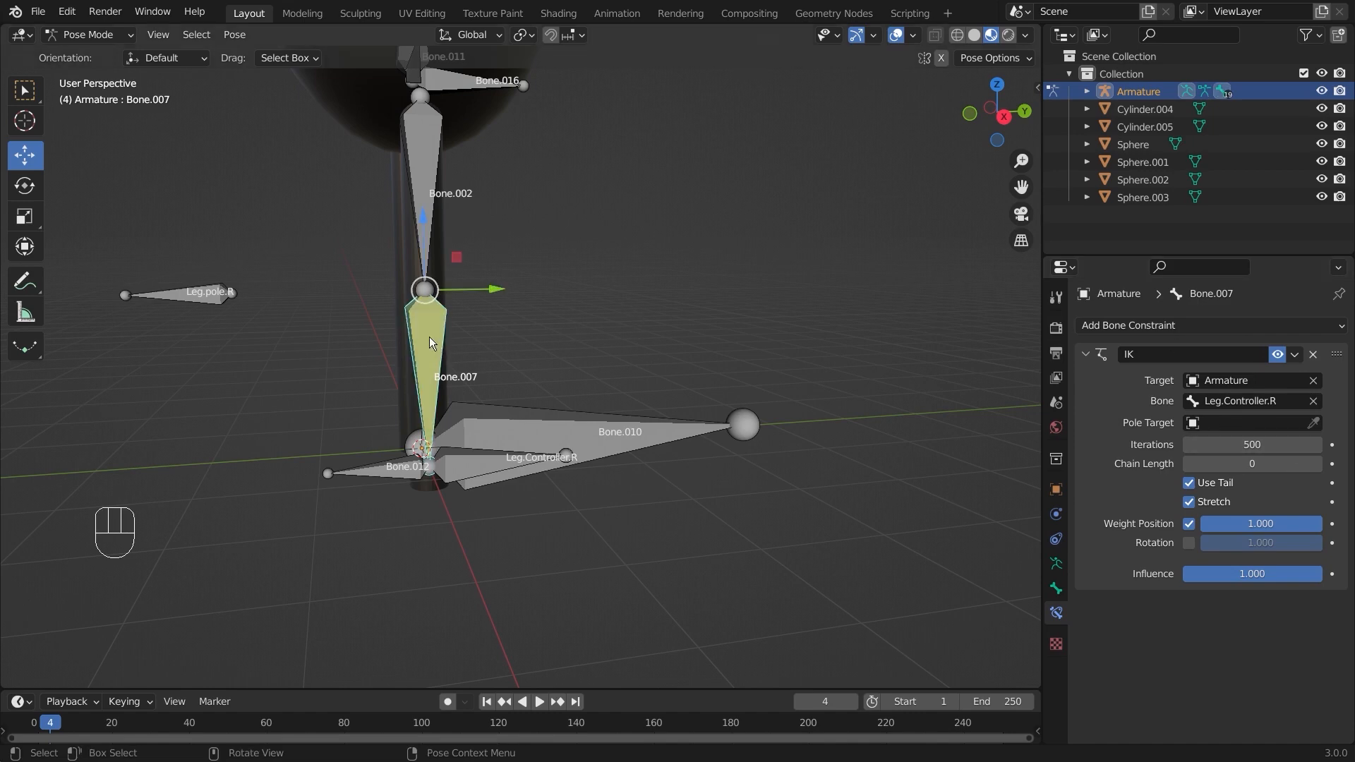
pyautogui.scroll(1, 417, 354)
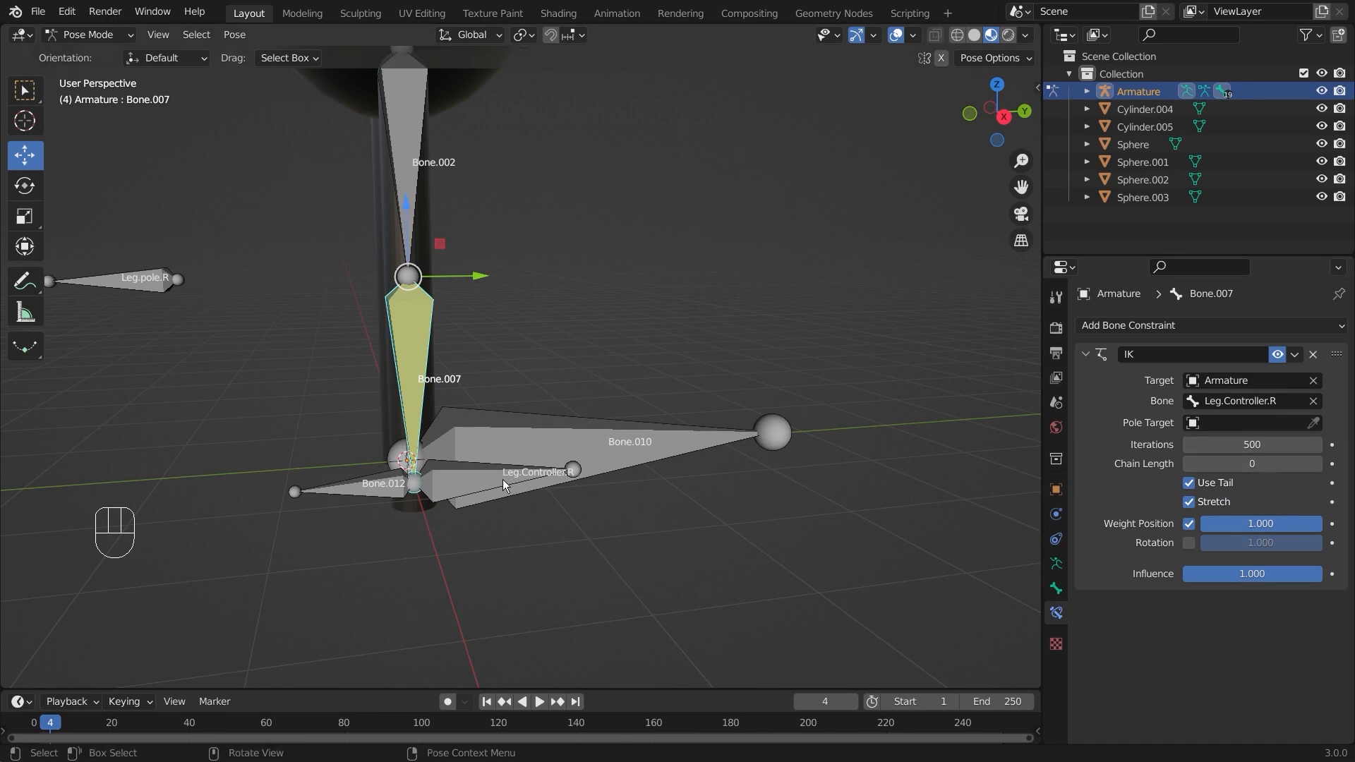
pyautogui.scroll(-3, 475, 477)
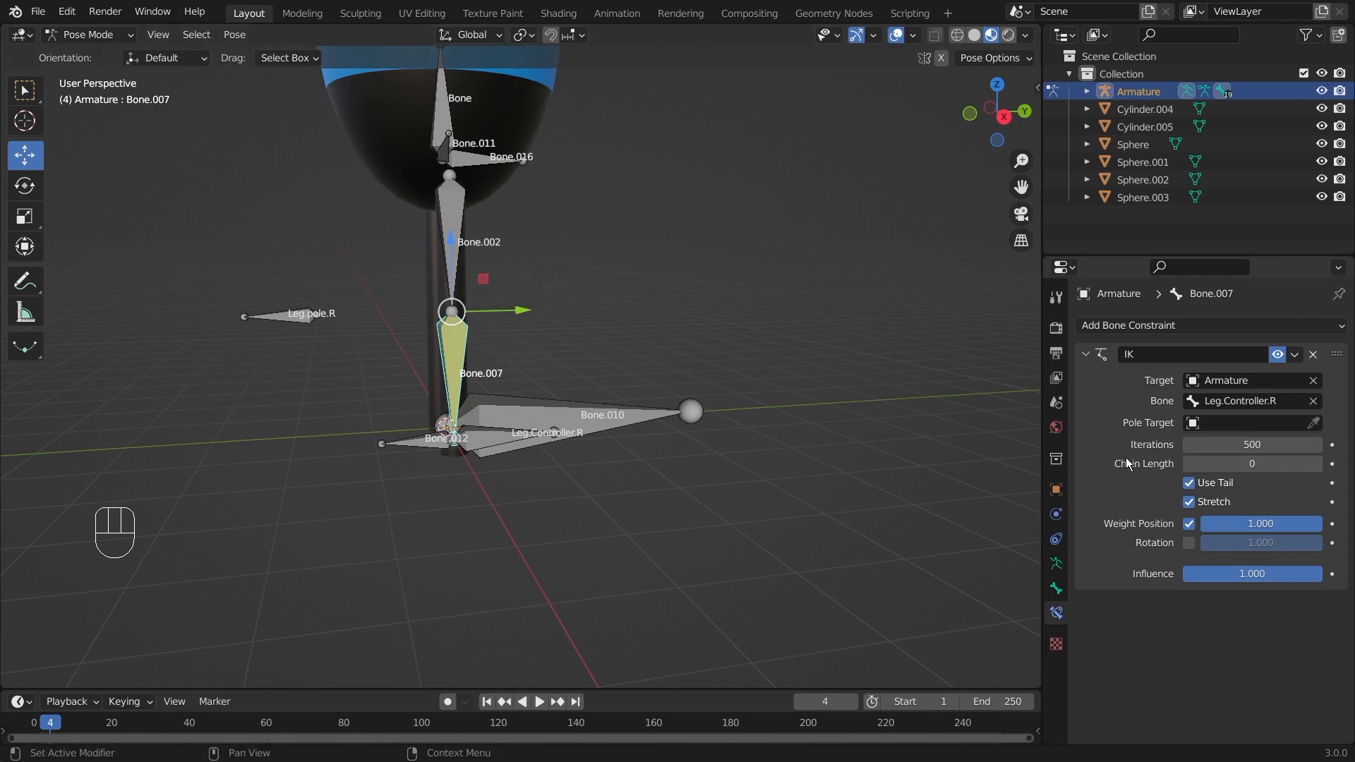
pyautogui.click(1317, 463)
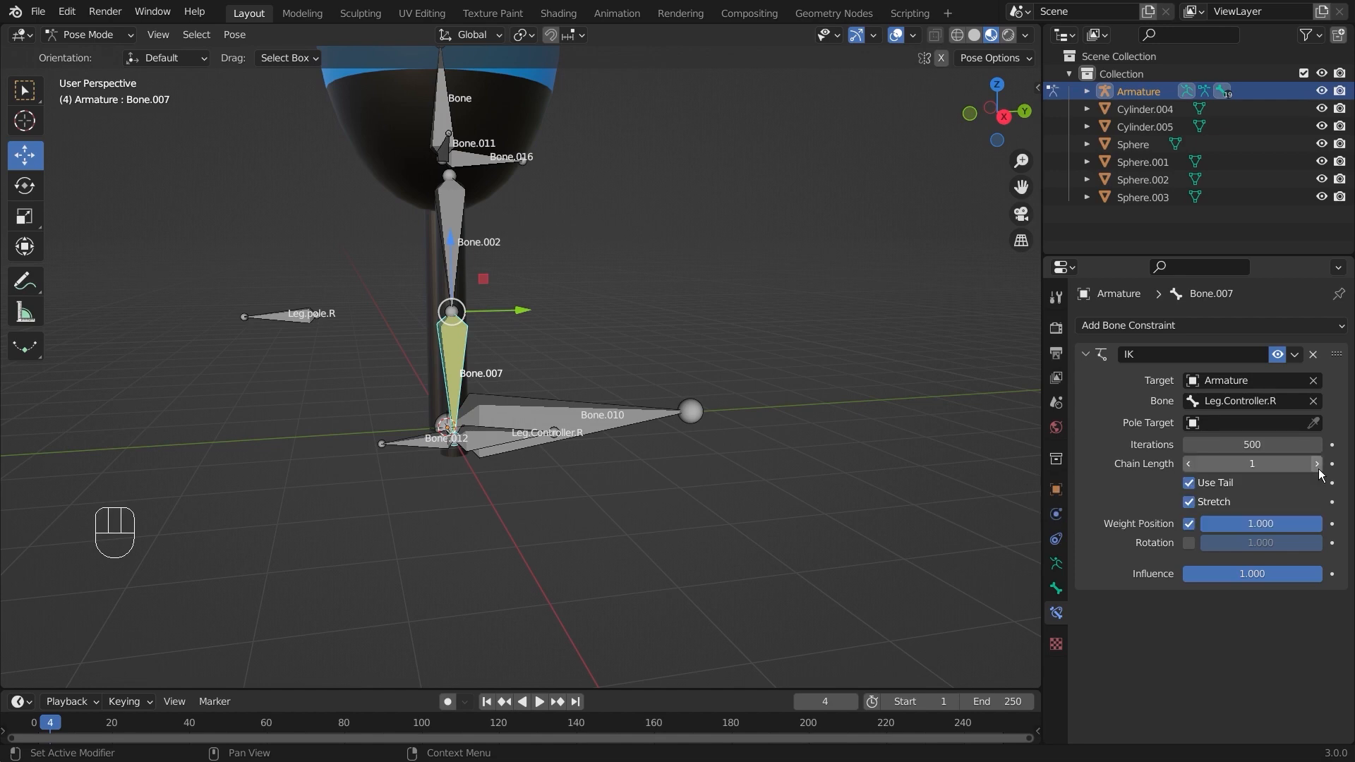
pyautogui.moveTo(600, 458); pyautogui.dragTo(553, 518, button='middle')
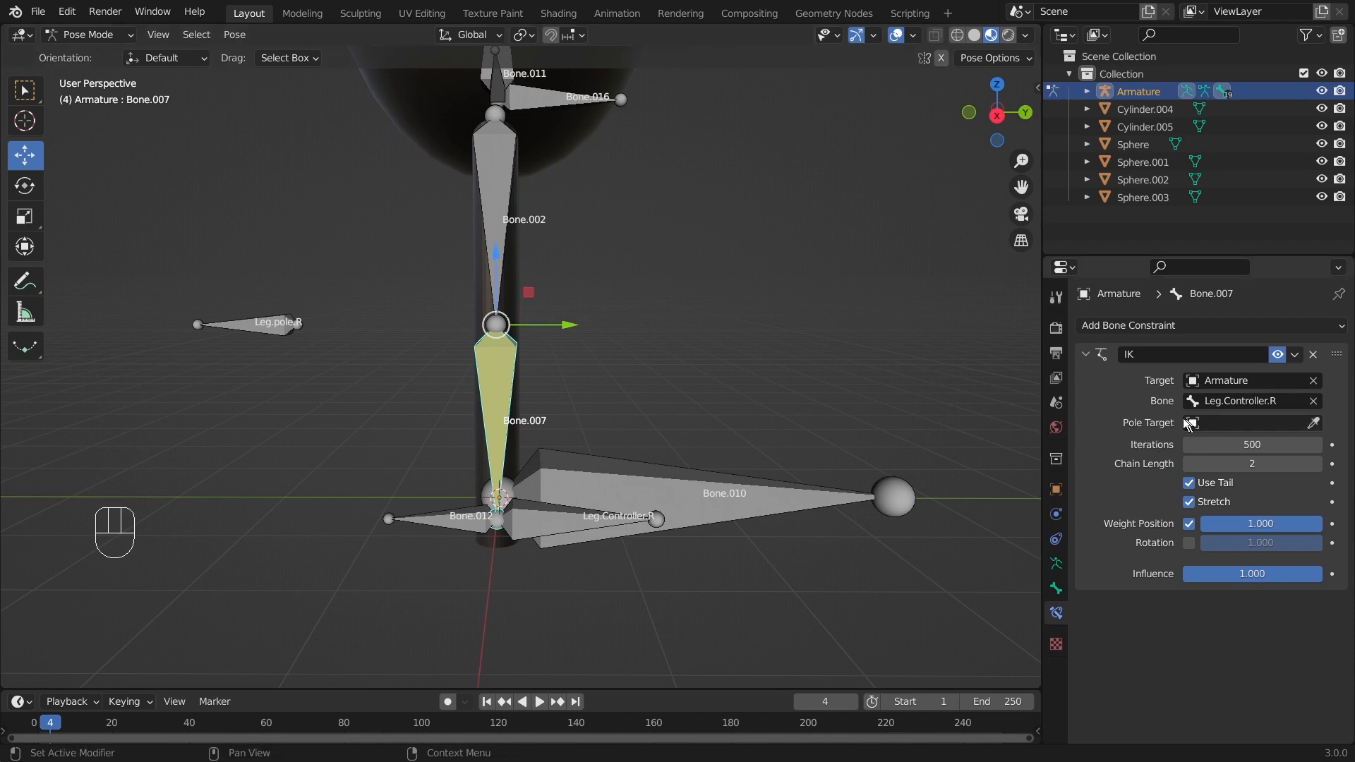
# Set the IK constraint's pole target to the Armature and its pole bone to Leg.pole.R
pyautogui.moveTo(706, 430); pyautogui.dragTo(637, 381, button='middle')
pyautogui.click(436, 434)
pyautogui.click(501, 384)
pyautogui.moveTo(501, 384); pyautogui.dragTo(410, 389, button='middle')
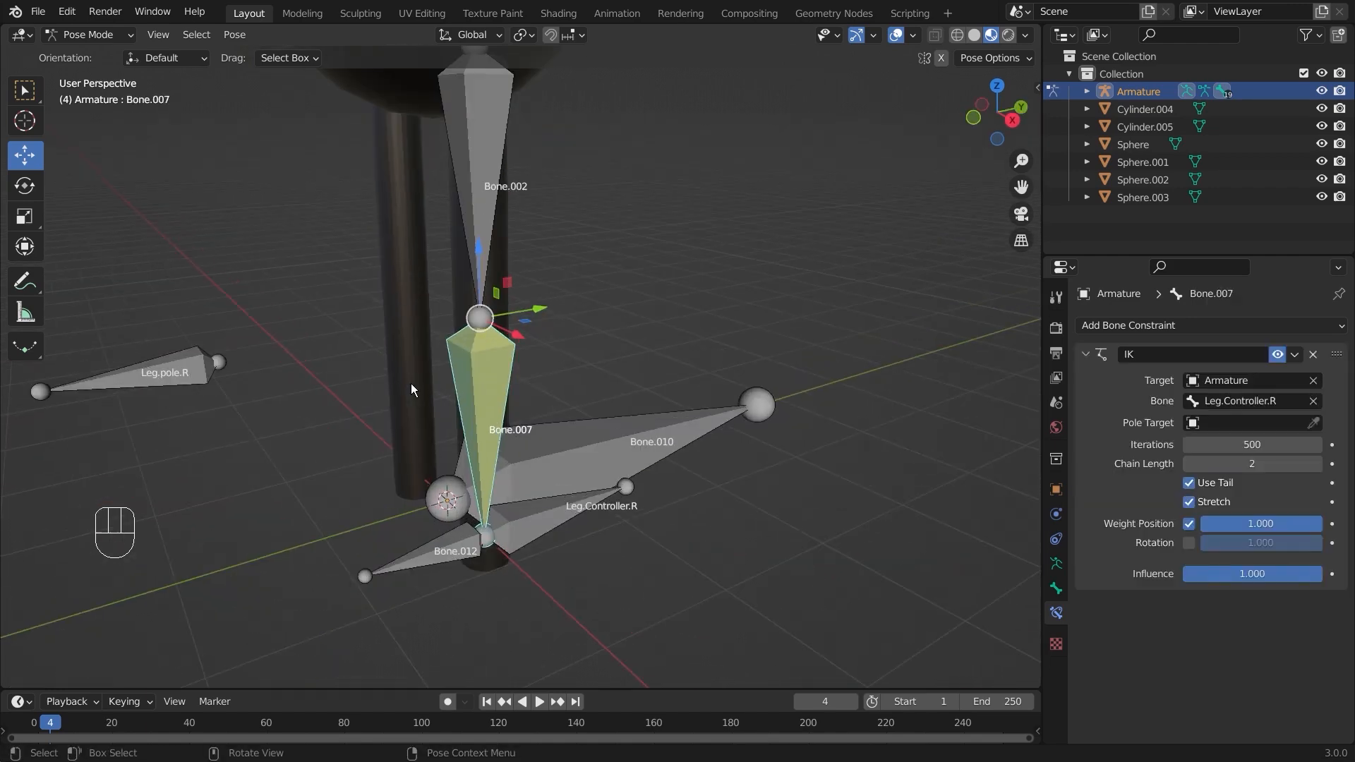
pyautogui.click(1314, 424)
pyautogui.click(496, 144)
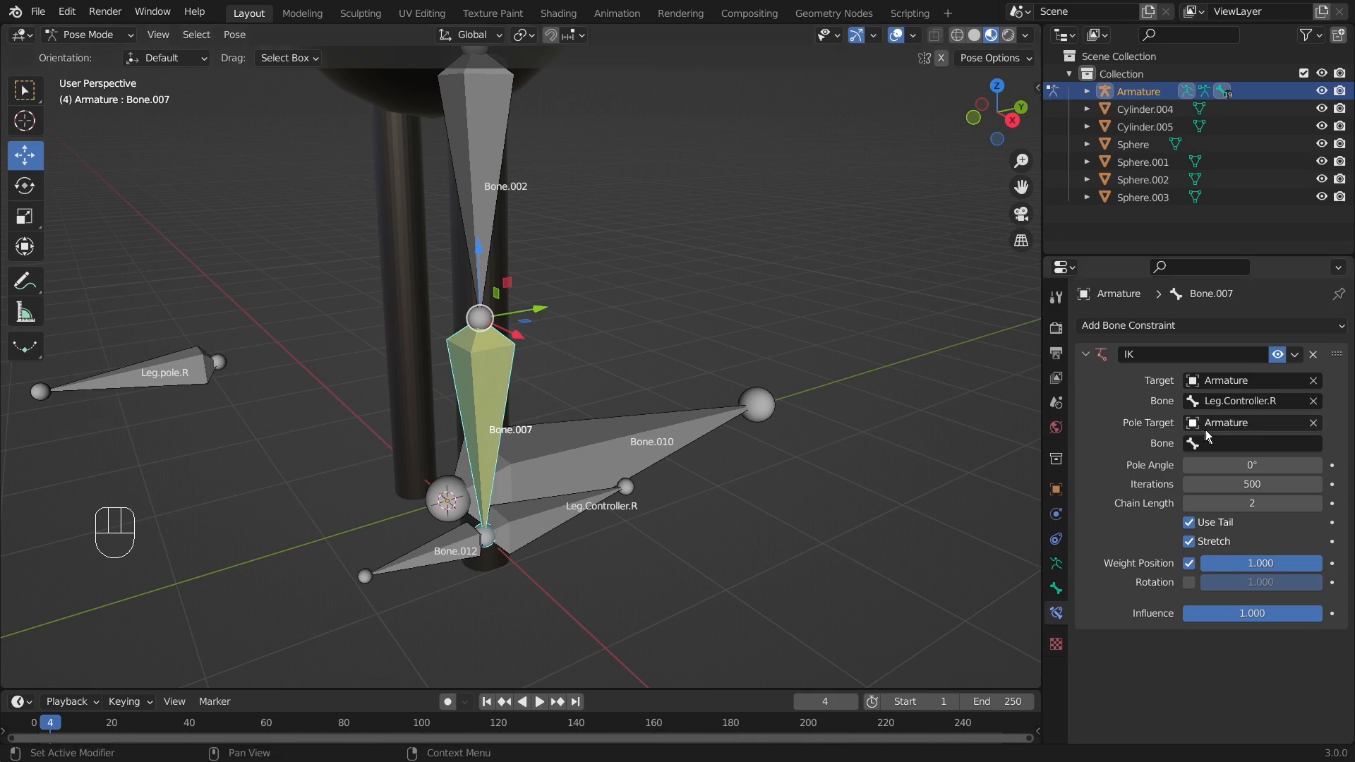
pyautogui.click(1240, 445)
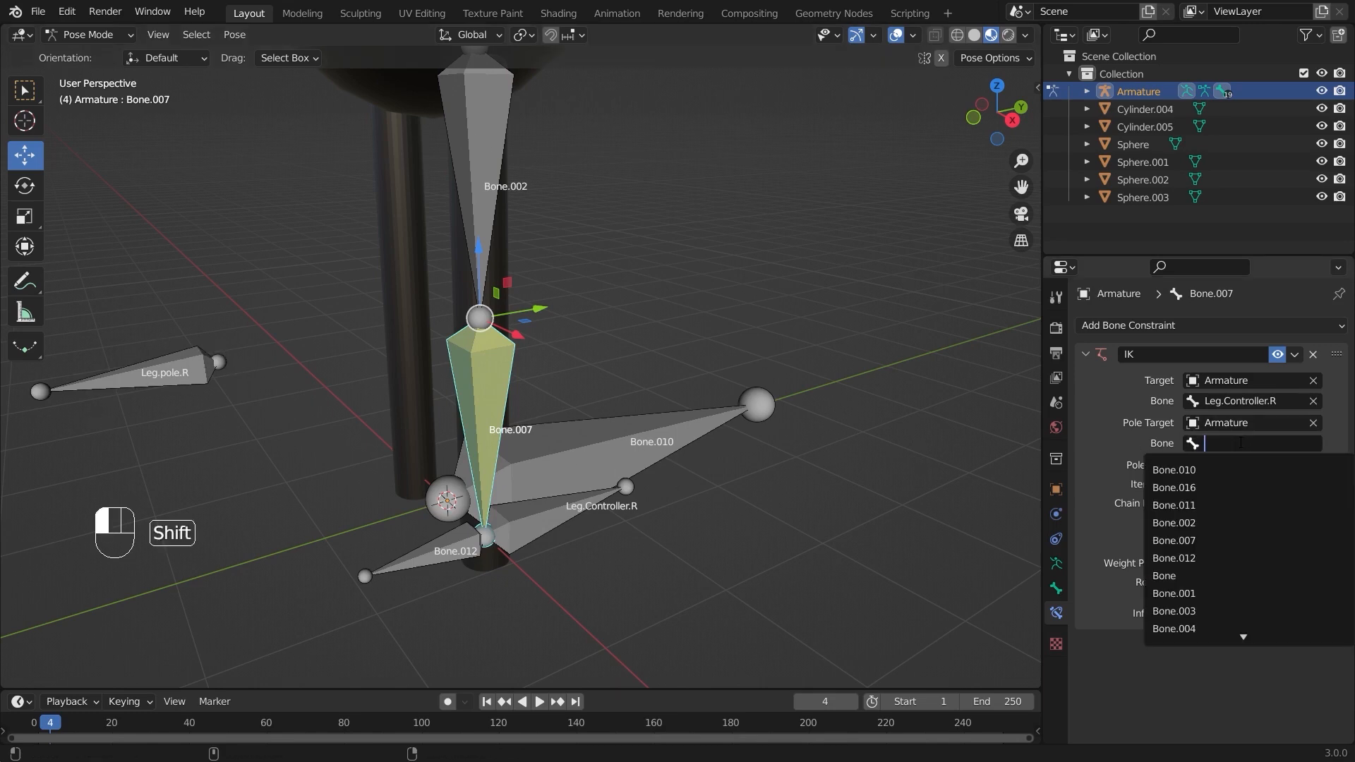
pyautogui.write('Leg')
pyautogui.click(1185, 470)
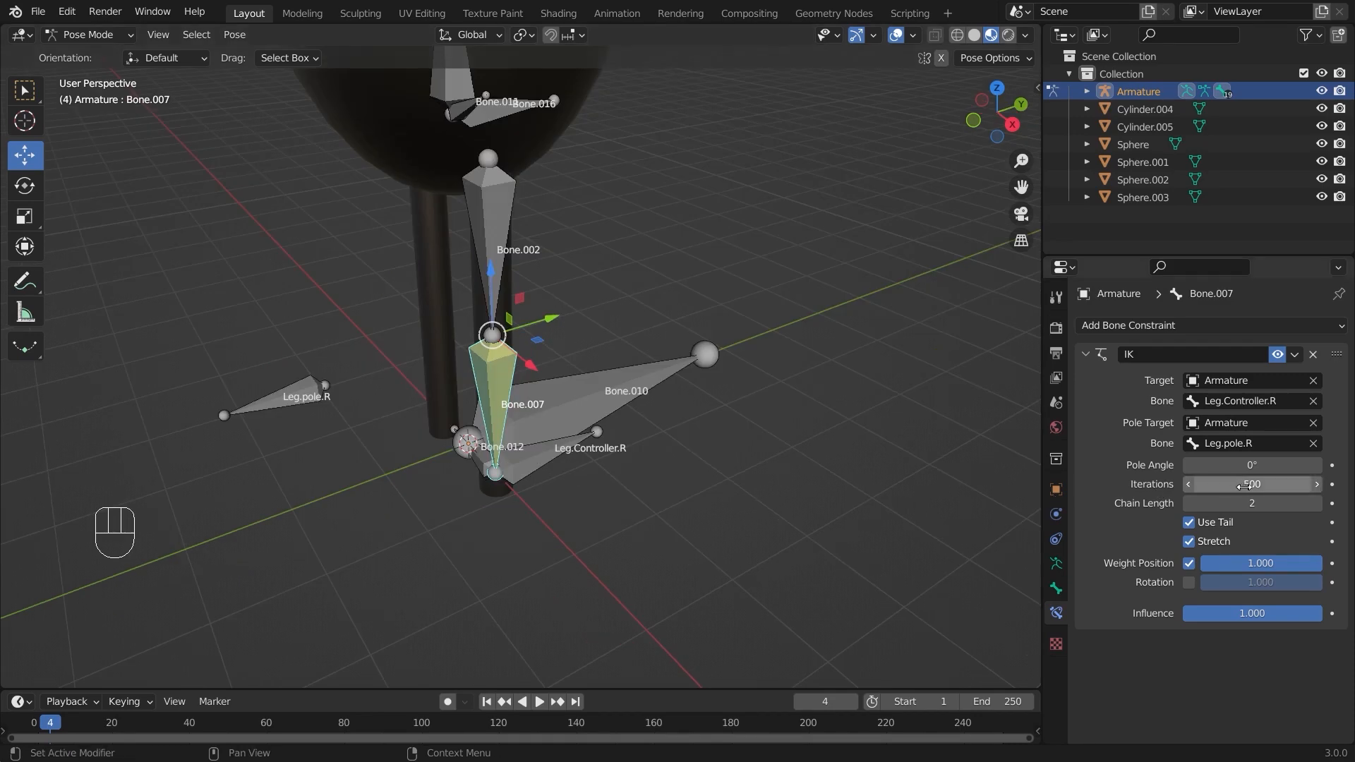
# Set the pole angle of the lower leg's IK constraint to -90°
pyautogui.moveTo(446, 469); pyautogui.dragTo(483, 477, button='middle')
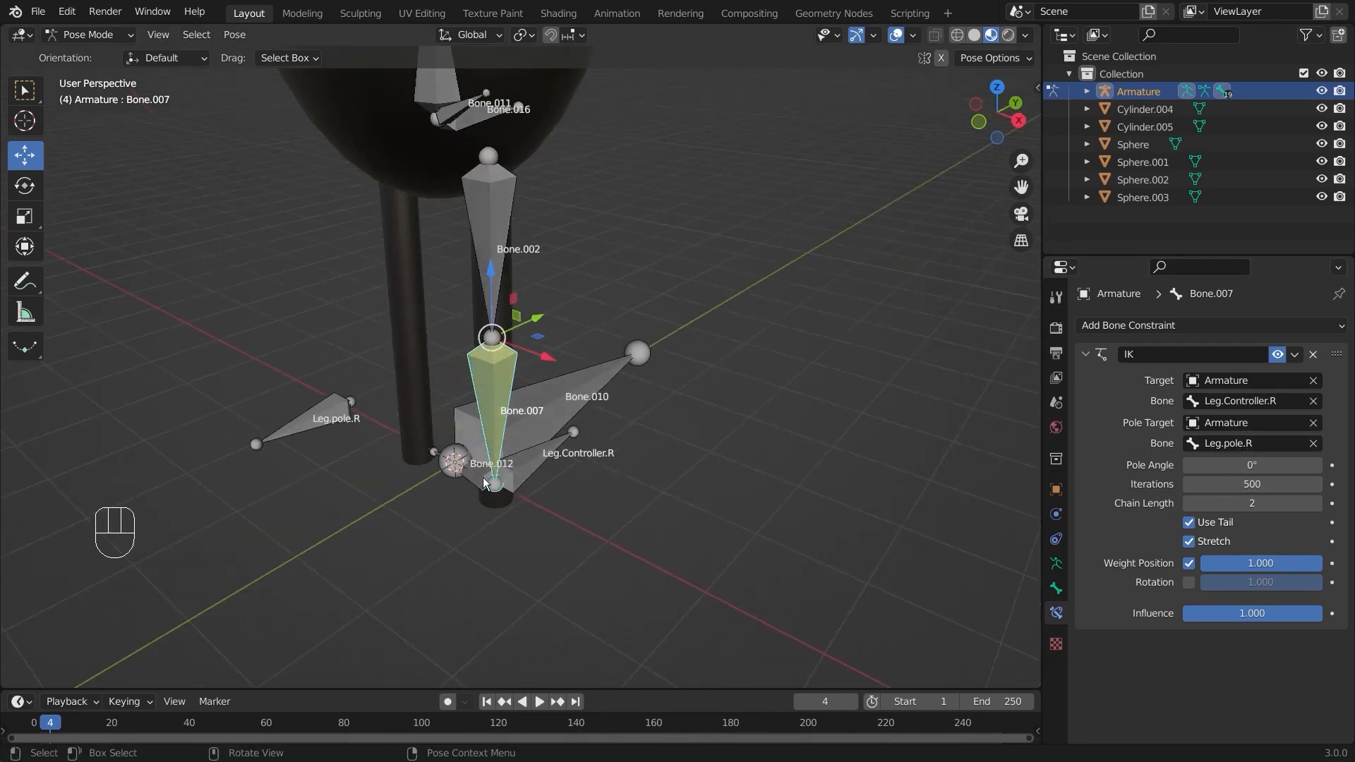
pyautogui.scroll(-4, 504, 477)
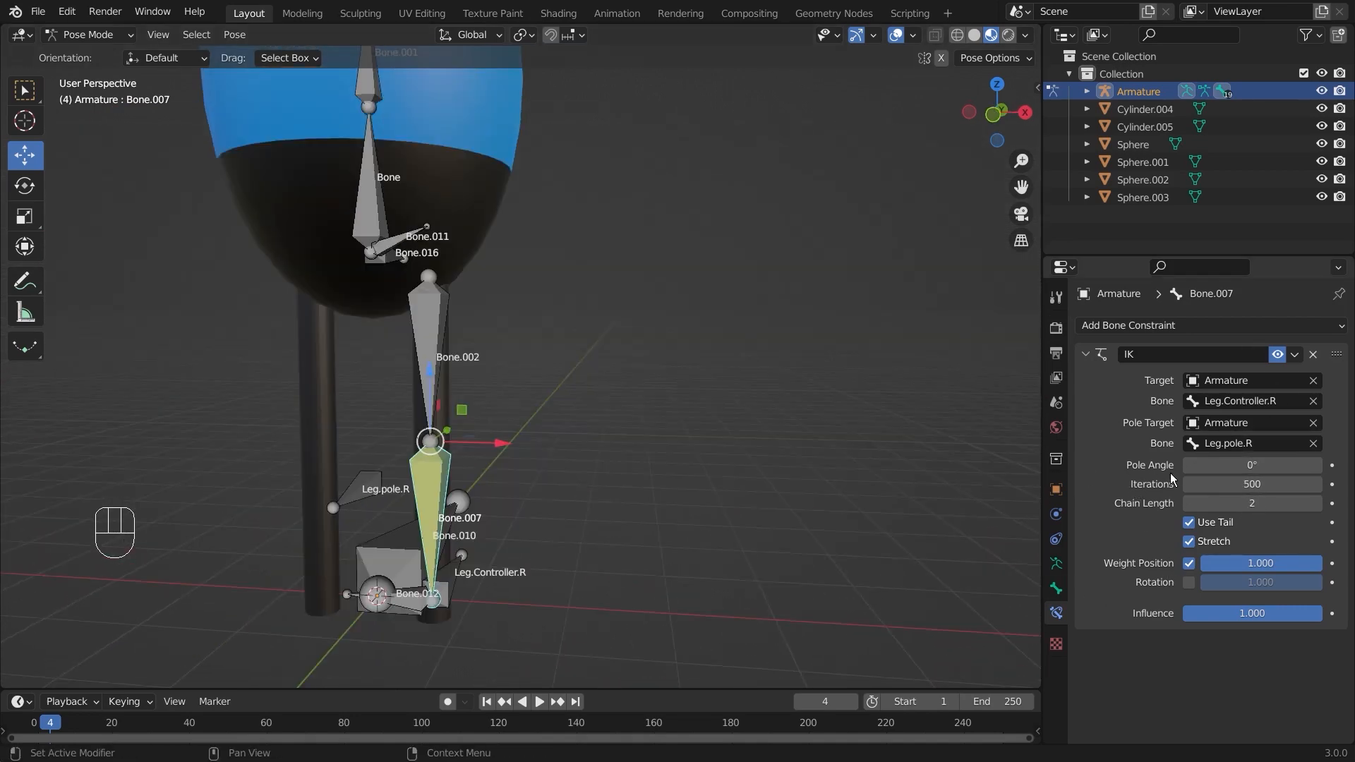
pyautogui.moveTo(1252, 465); pyautogui.dragTo(1264, 466)
pyautogui.moveTo(1263, 466); pyautogui.dragTo(1264, 466)
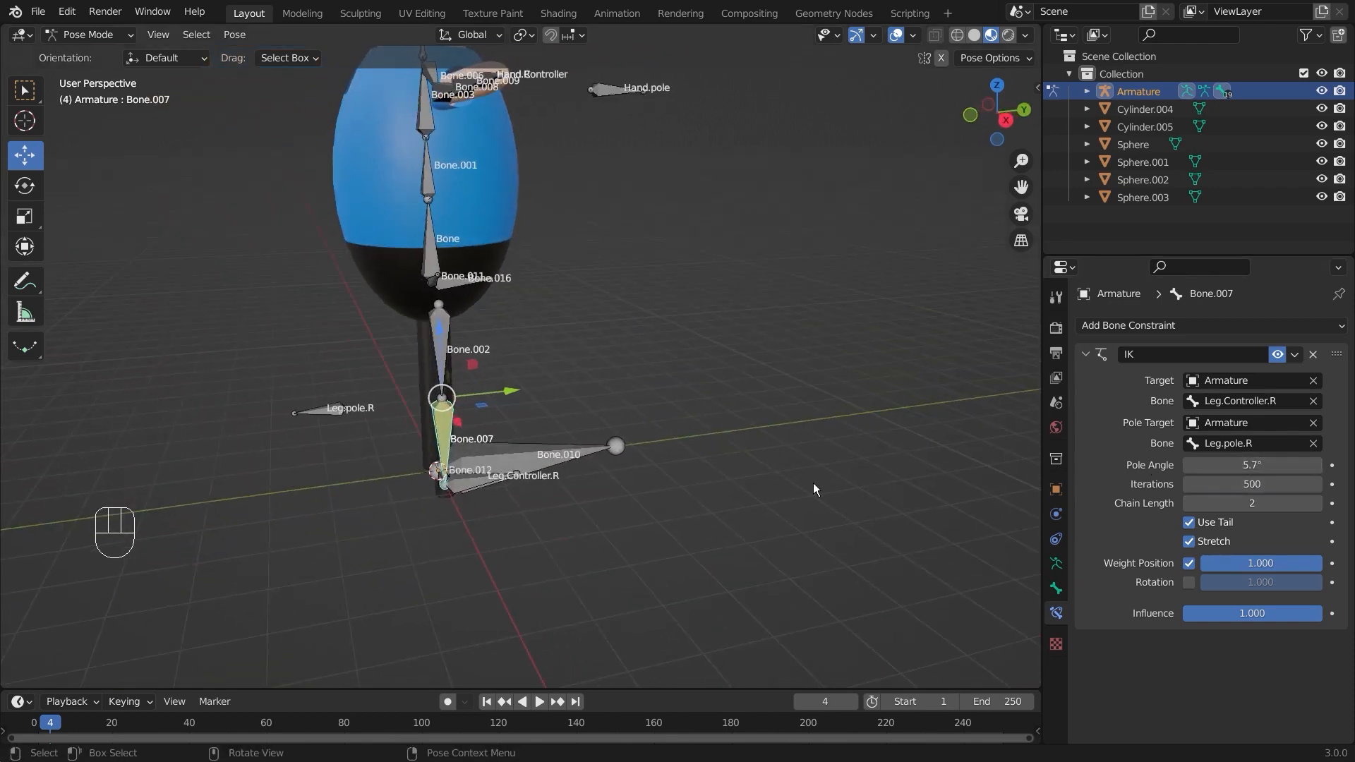
pyautogui.moveTo(1252, 465); pyautogui.dragTo(1185, 466)
pyautogui.scroll(2, 413, 562)
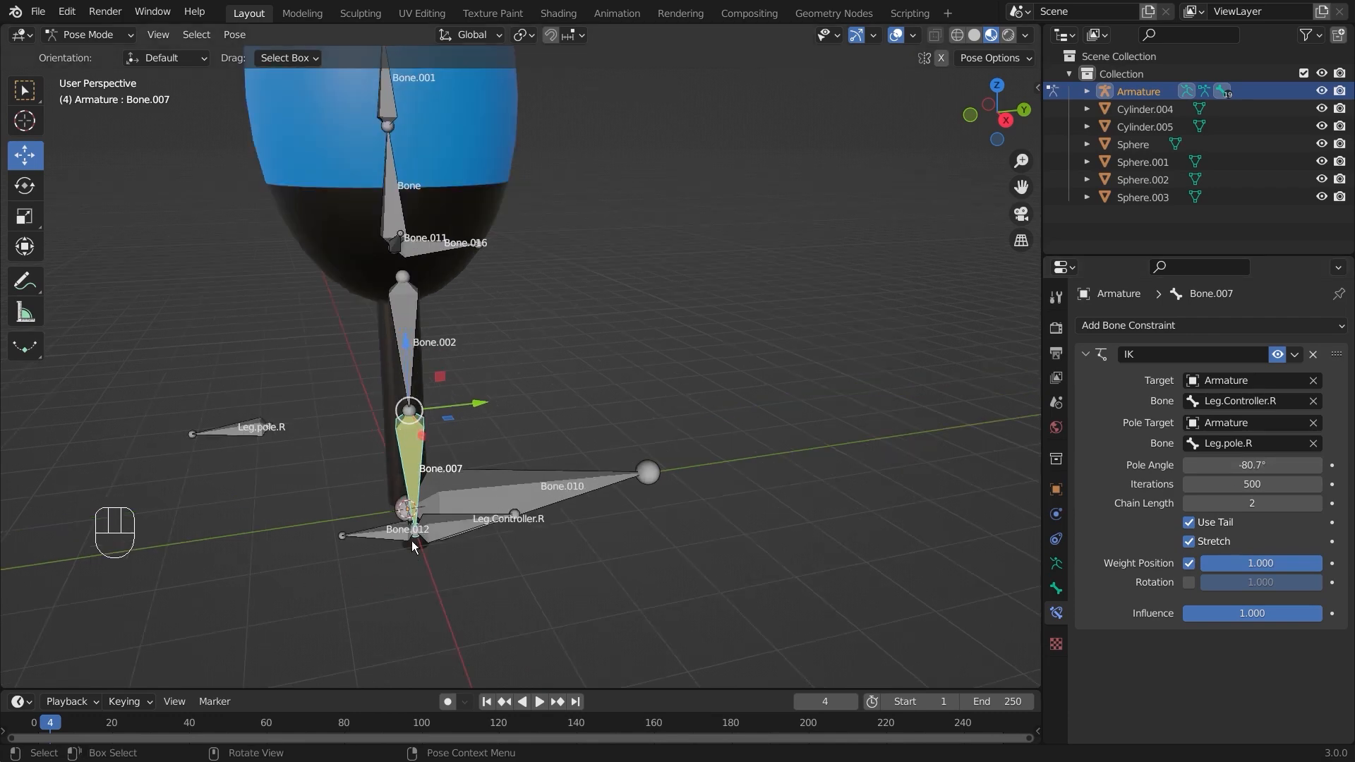
pyautogui.click(1281, 465)
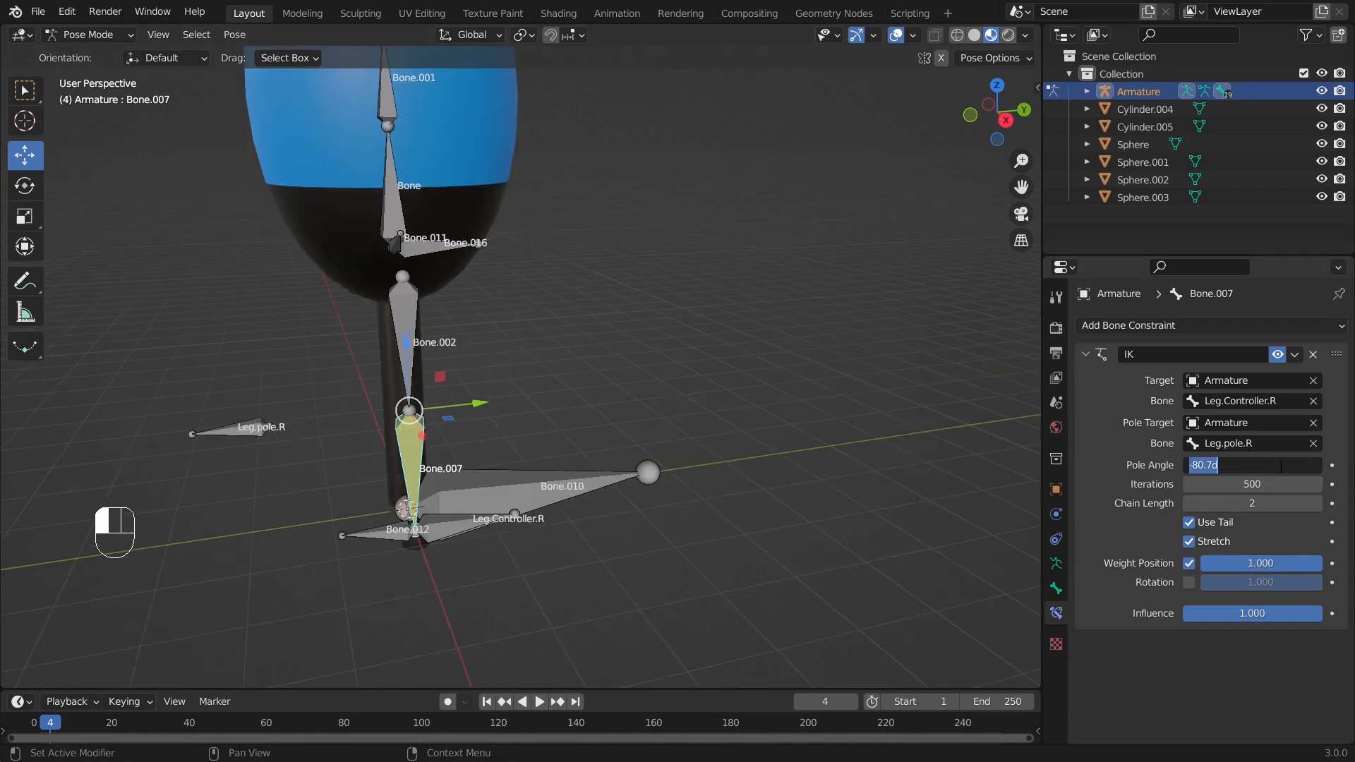
pyautogui.write('-90')
pyautogui.press('Return')
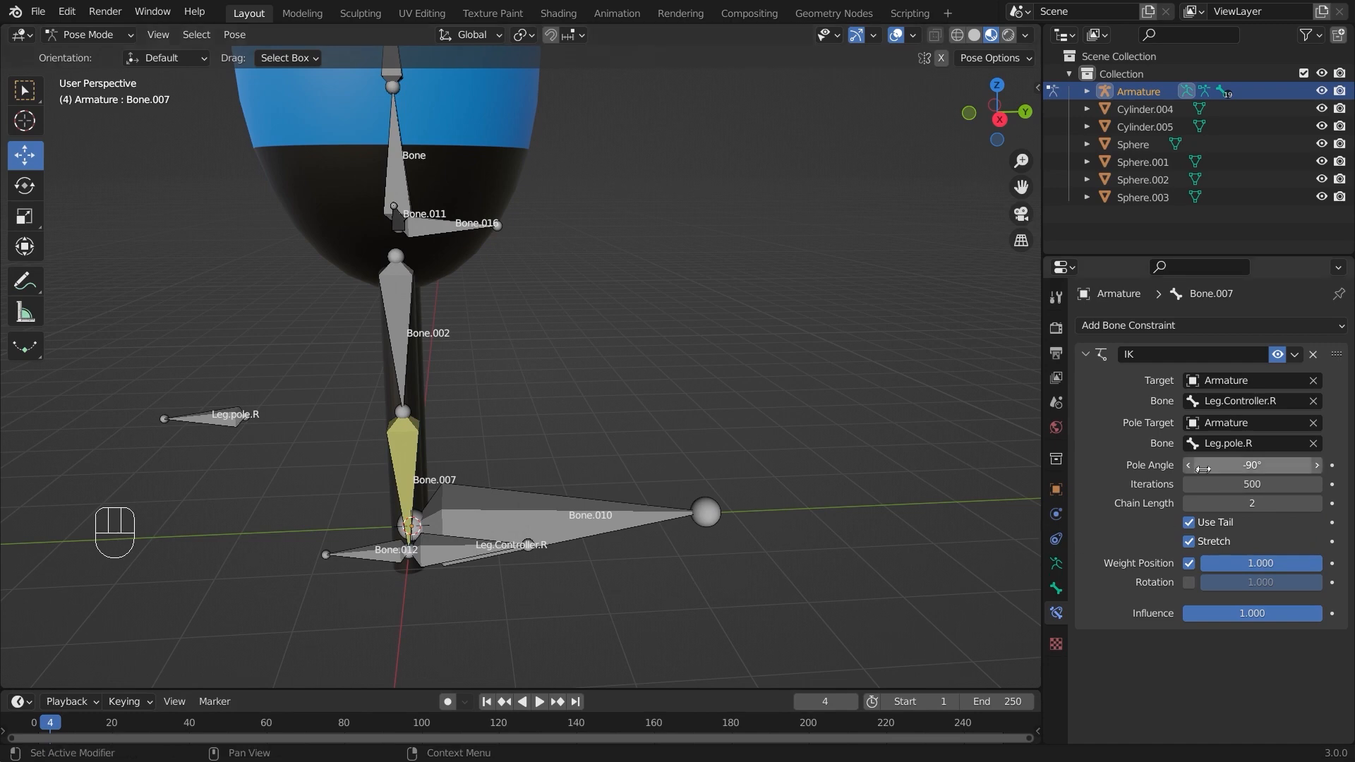
# Try moving the Leg.Controller.R bone back and forth to test the knee bend and undo the move
pyautogui.moveTo(596, 549); pyautogui.dragTo(636, 544, button='middle')
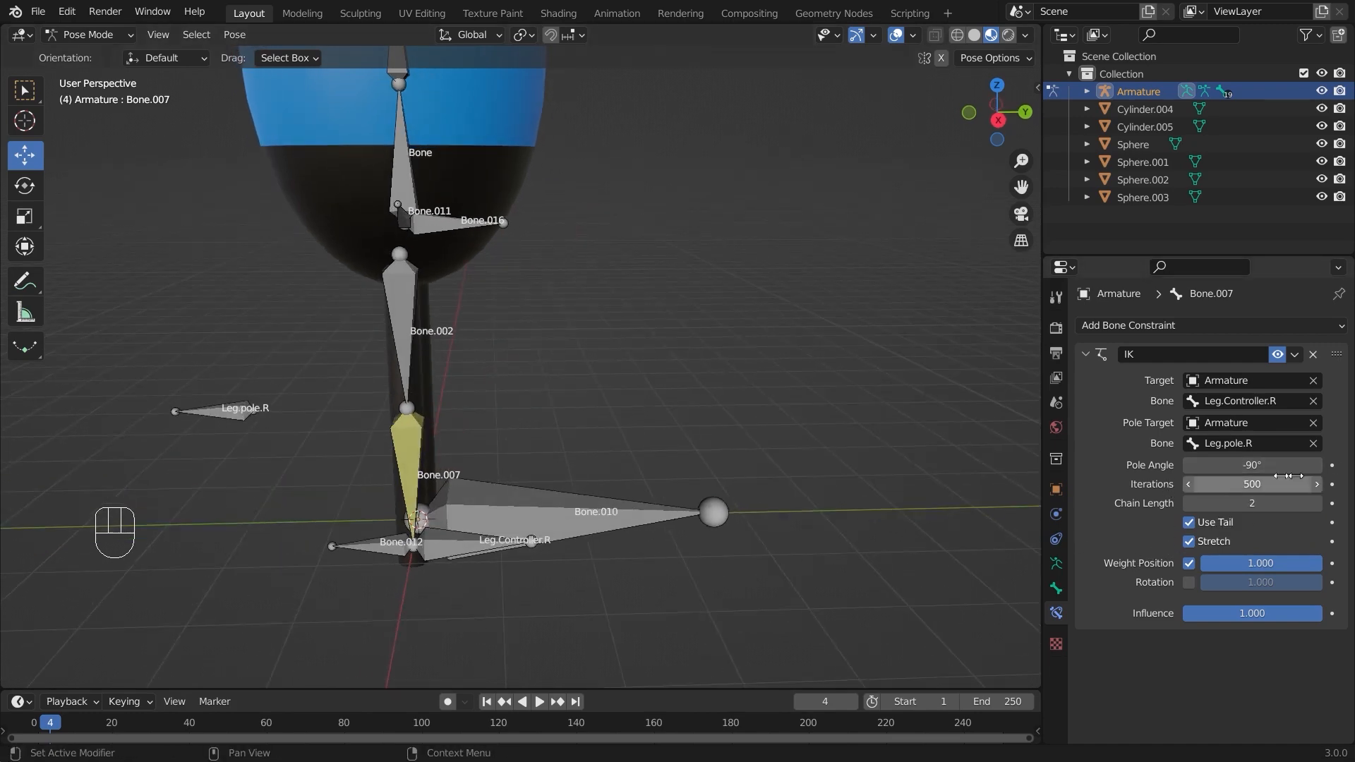
pyautogui.moveTo(387, 545); pyautogui.dragTo(494, 516, button='middle')
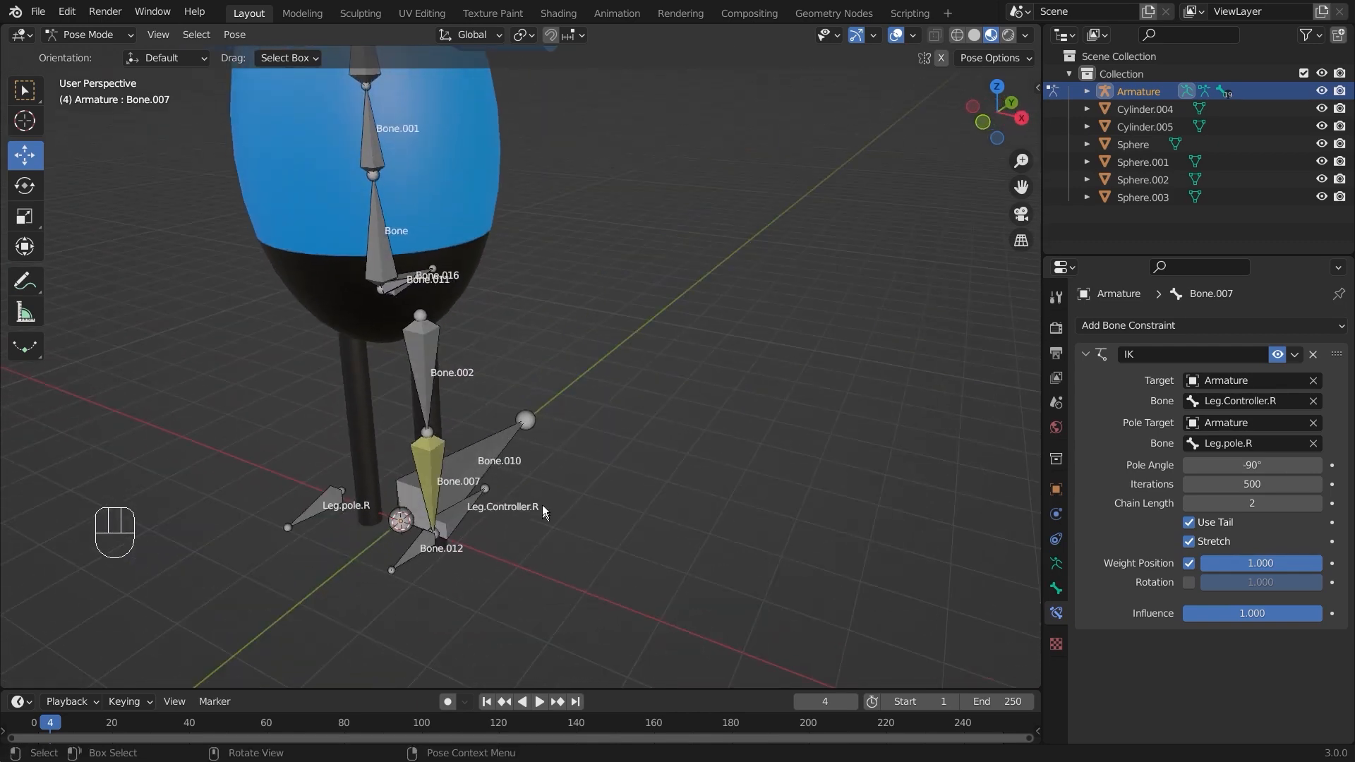
pyautogui.moveTo(571, 586); pyautogui.dragTo(663, 537, button='middle')
pyautogui.click(441, 562)
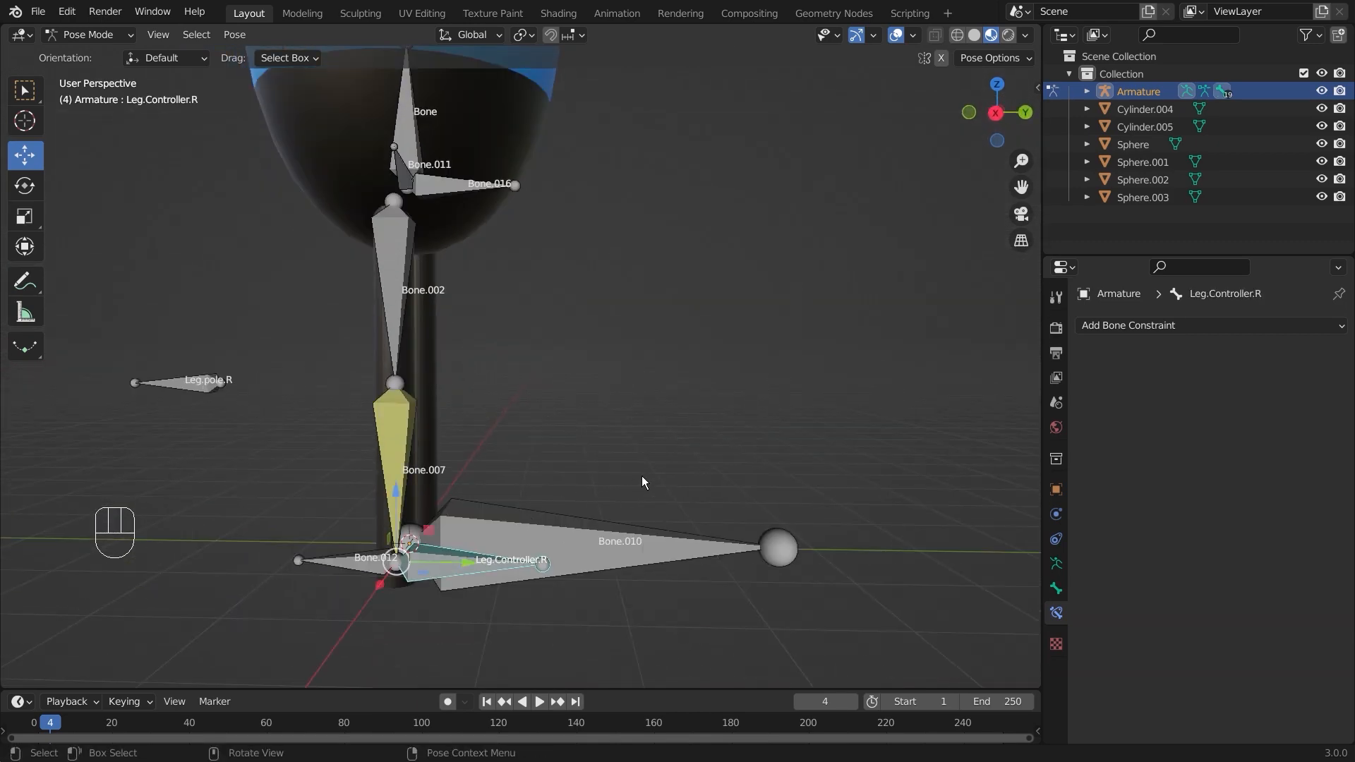
pyautogui.press('g')
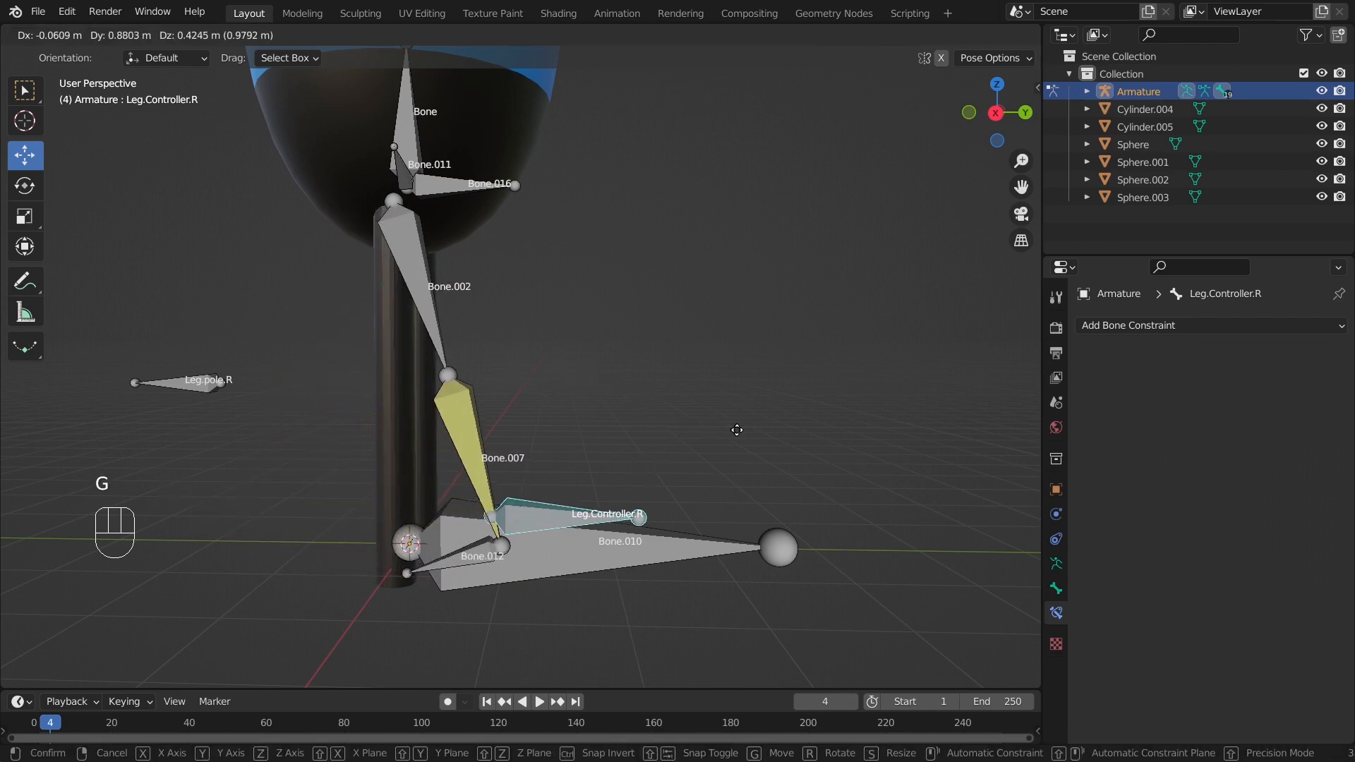
pyautogui.click(327, 383)
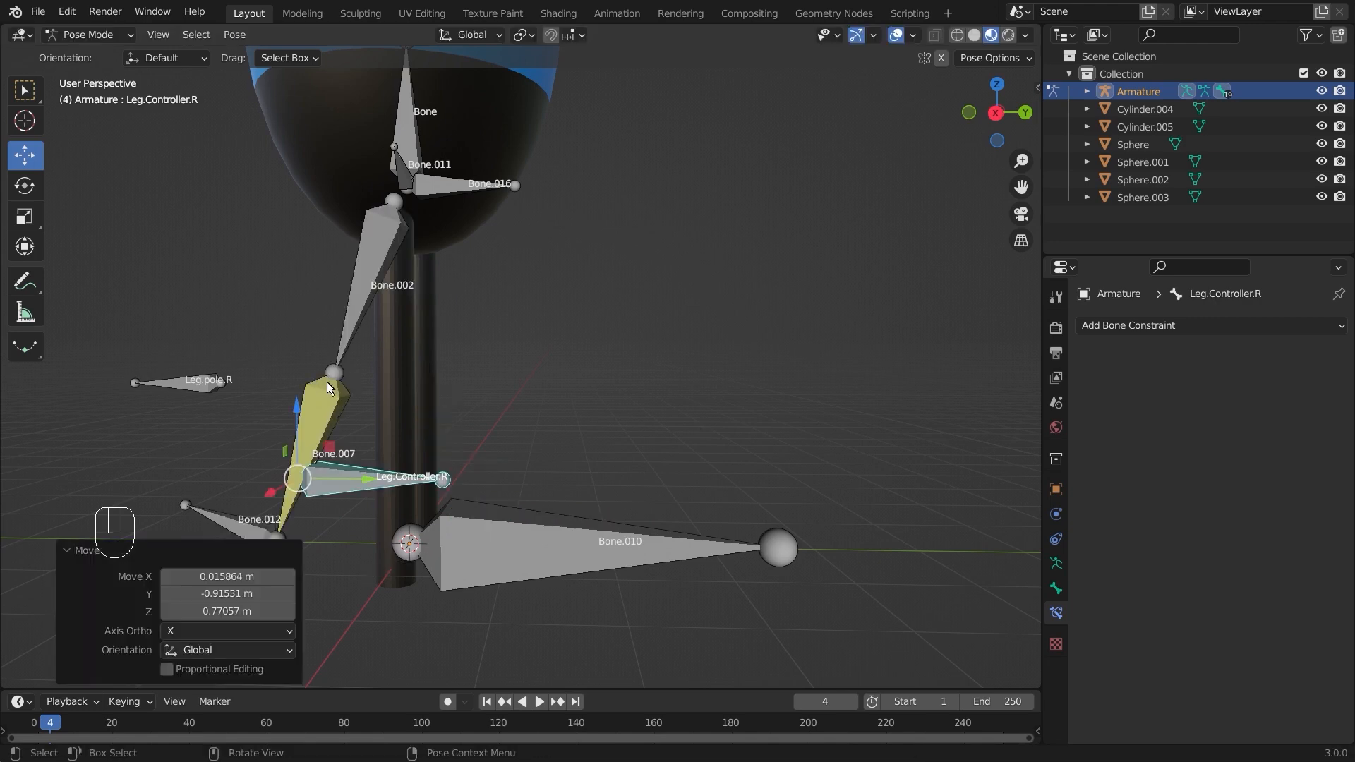
pyautogui.hotkey('ctrl', 'z')
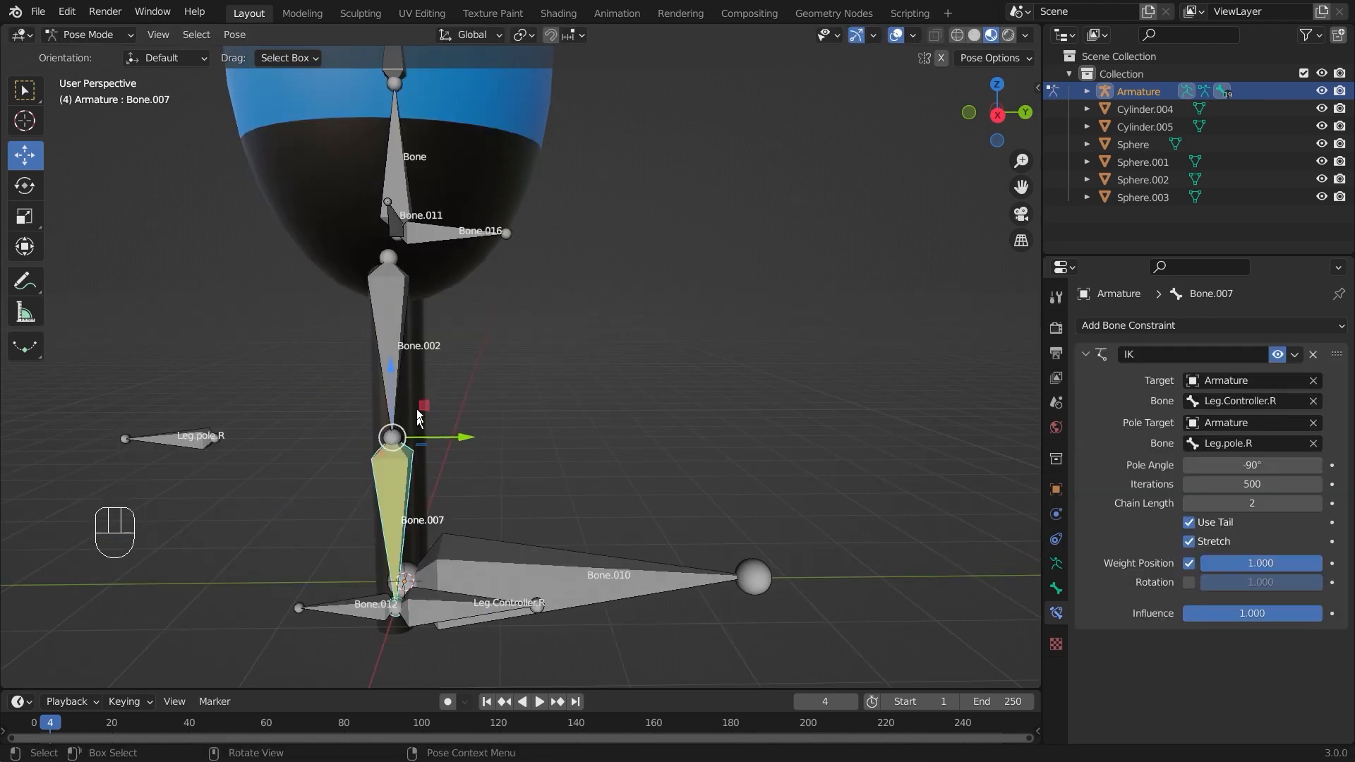
# In Edit Mode, shift the knee joint between Bone.002 and Bone.007 slightly along Y toward Leg.pole.R in the right view, and return to Pose Mode
pyautogui.press('KP_3')
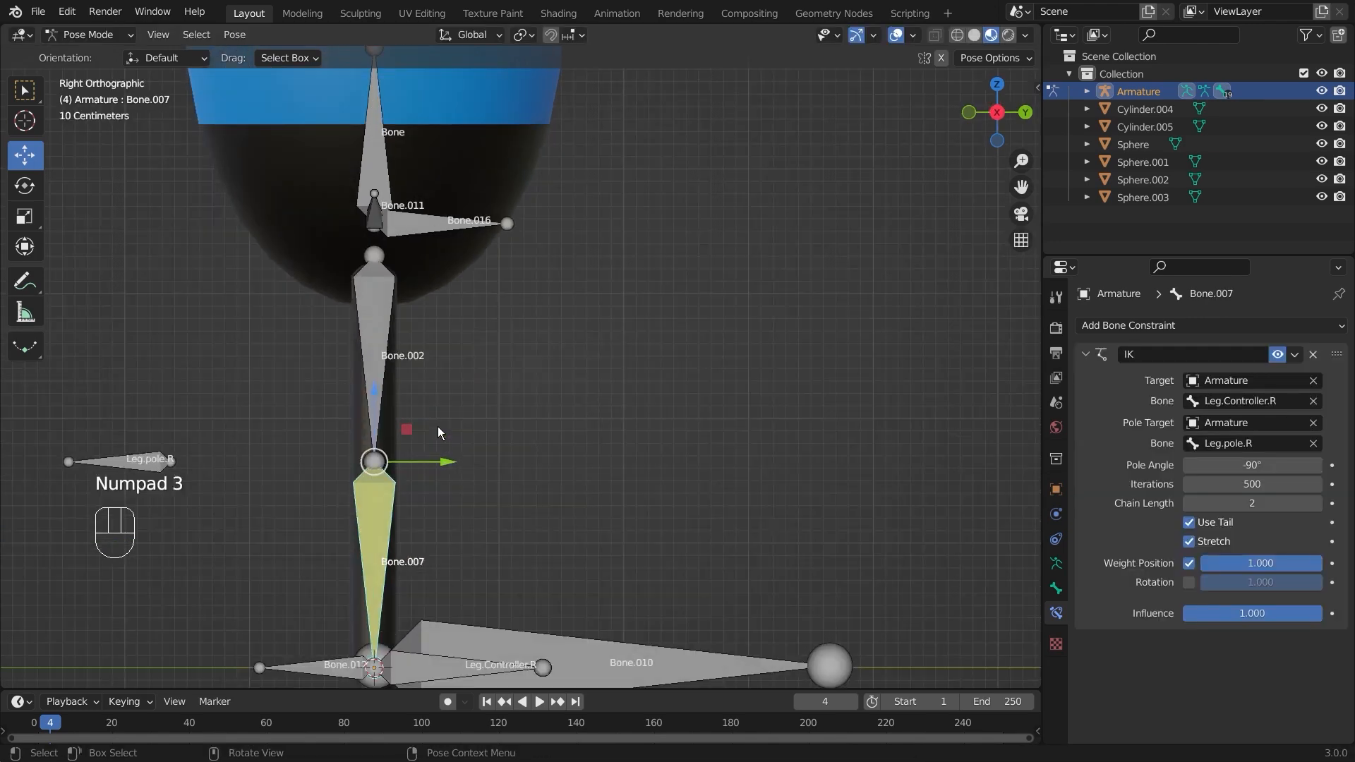
pyautogui.click(381, 463)
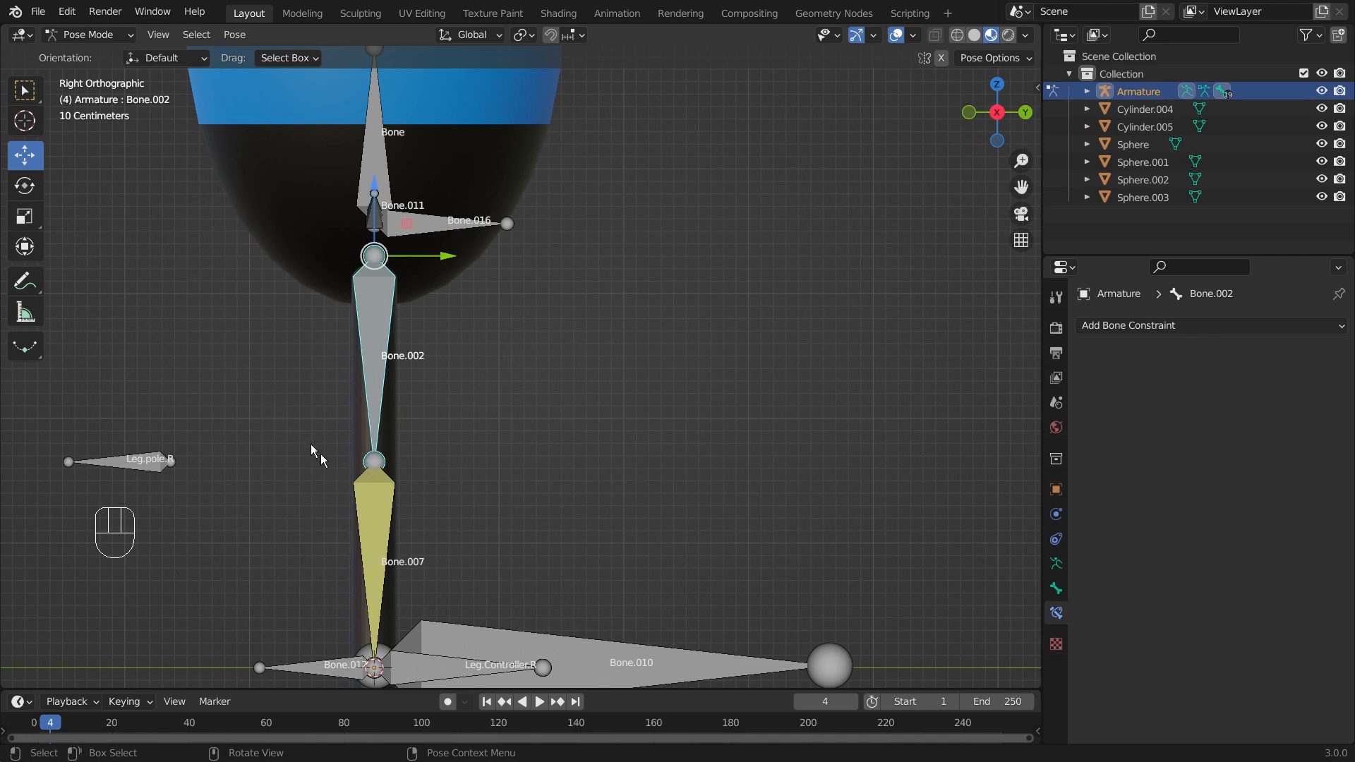
pyautogui.click(357, 523)
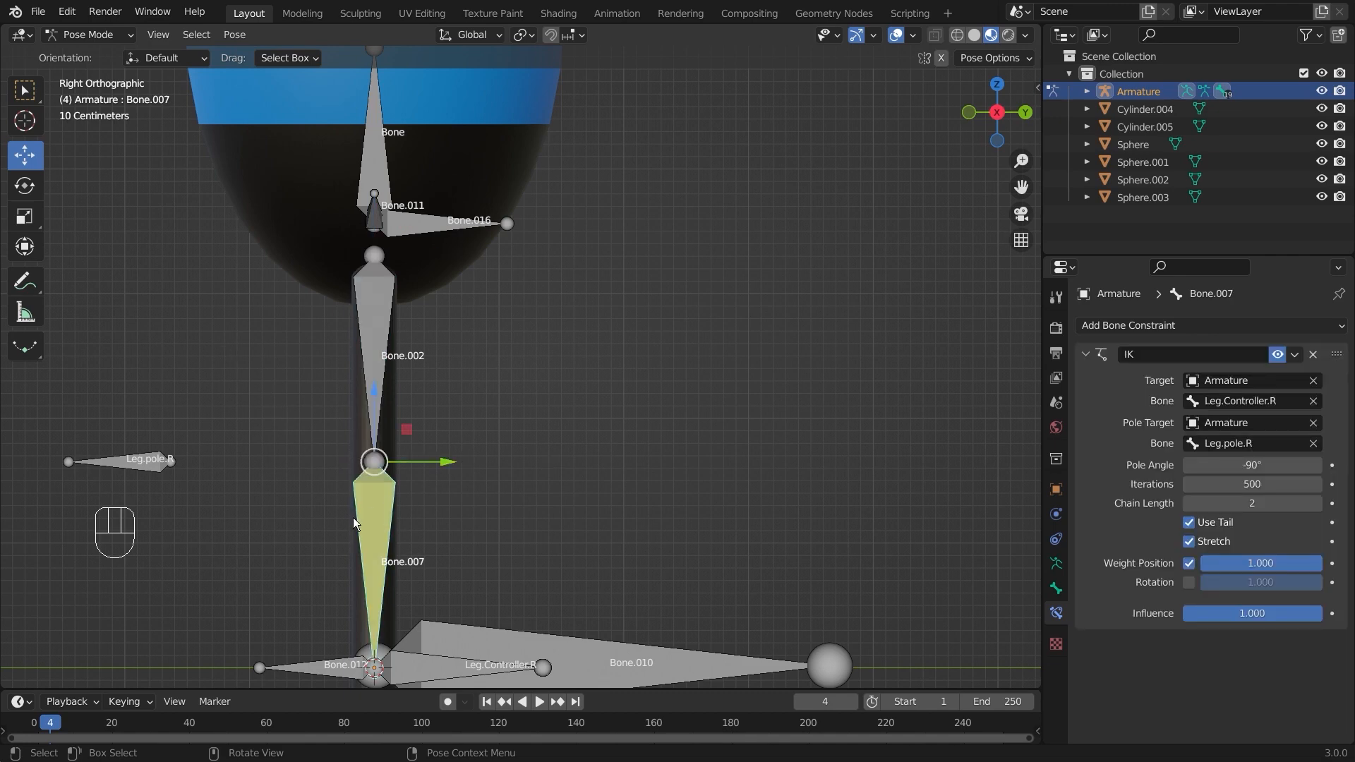
pyautogui.click(88, 35)
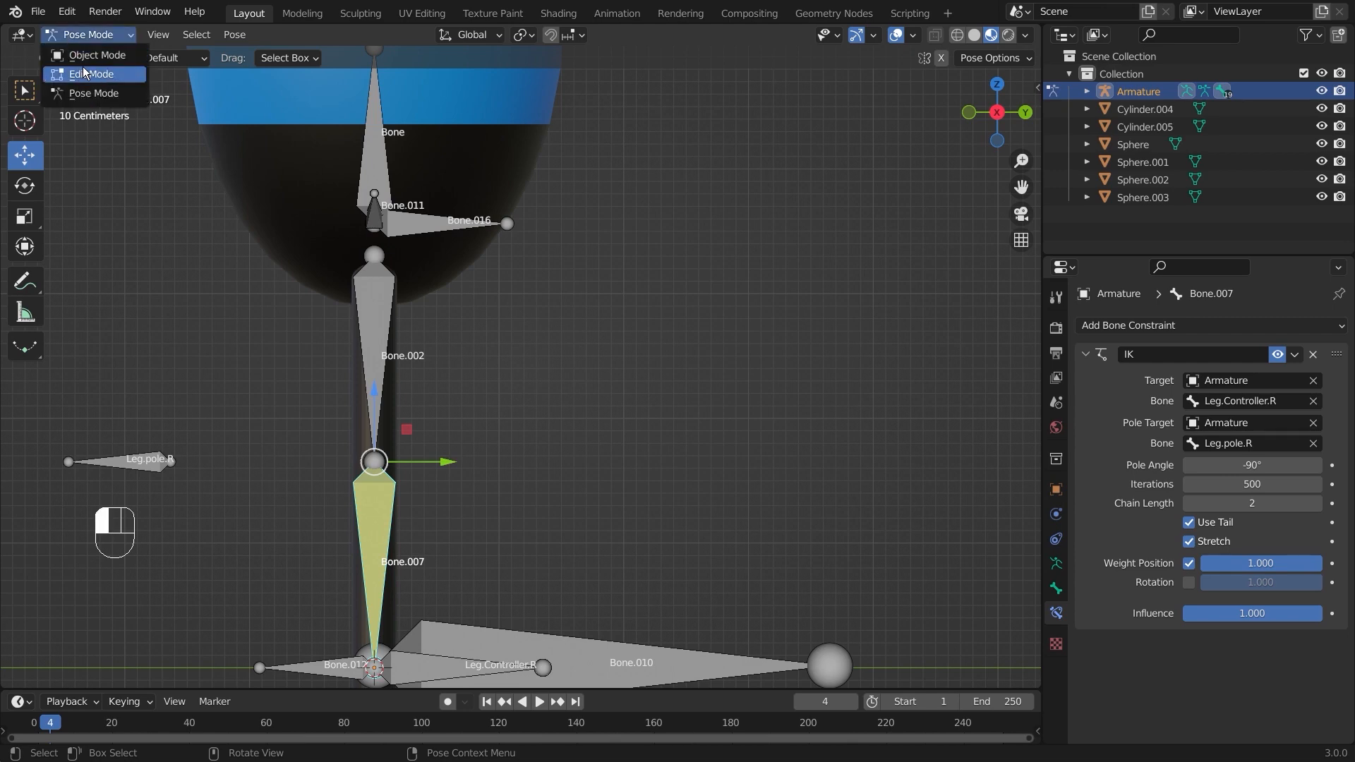
pyautogui.click(81, 64)
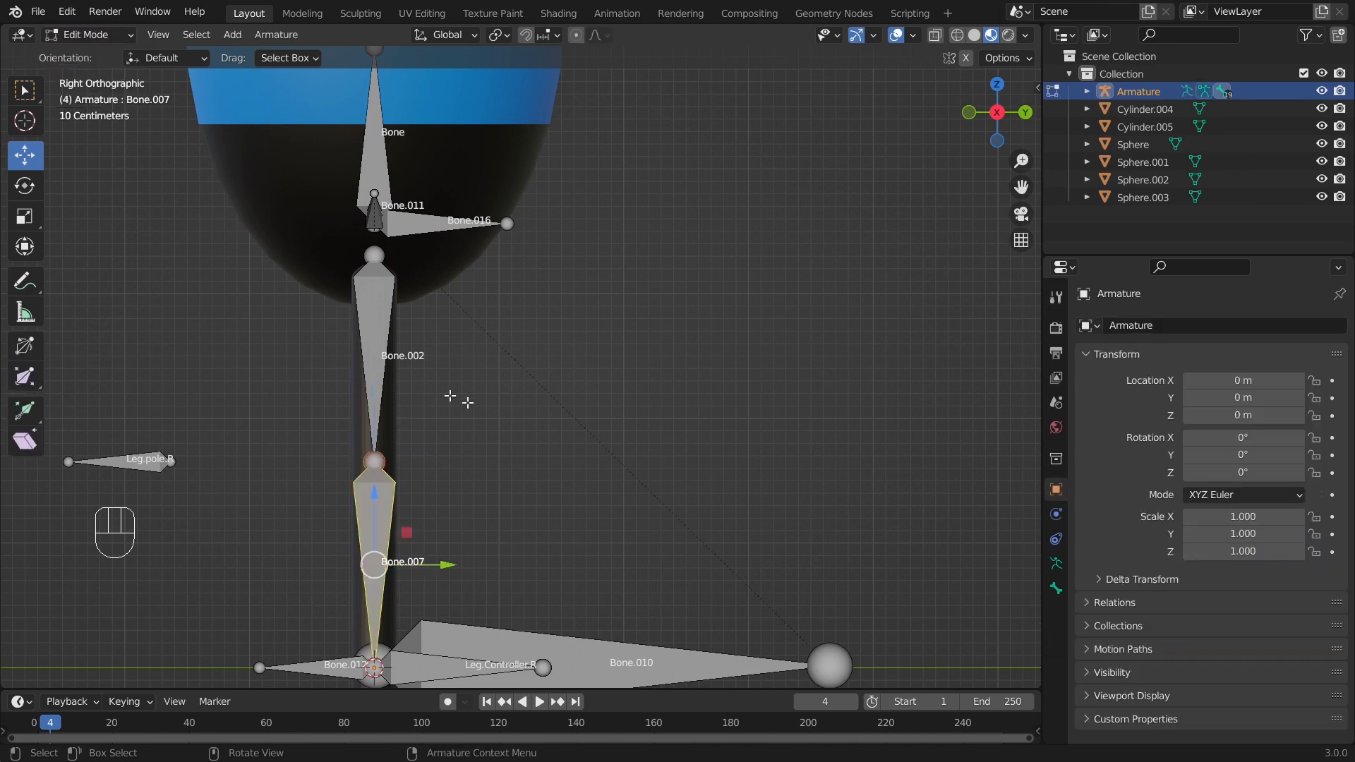
pyautogui.click(374, 463)
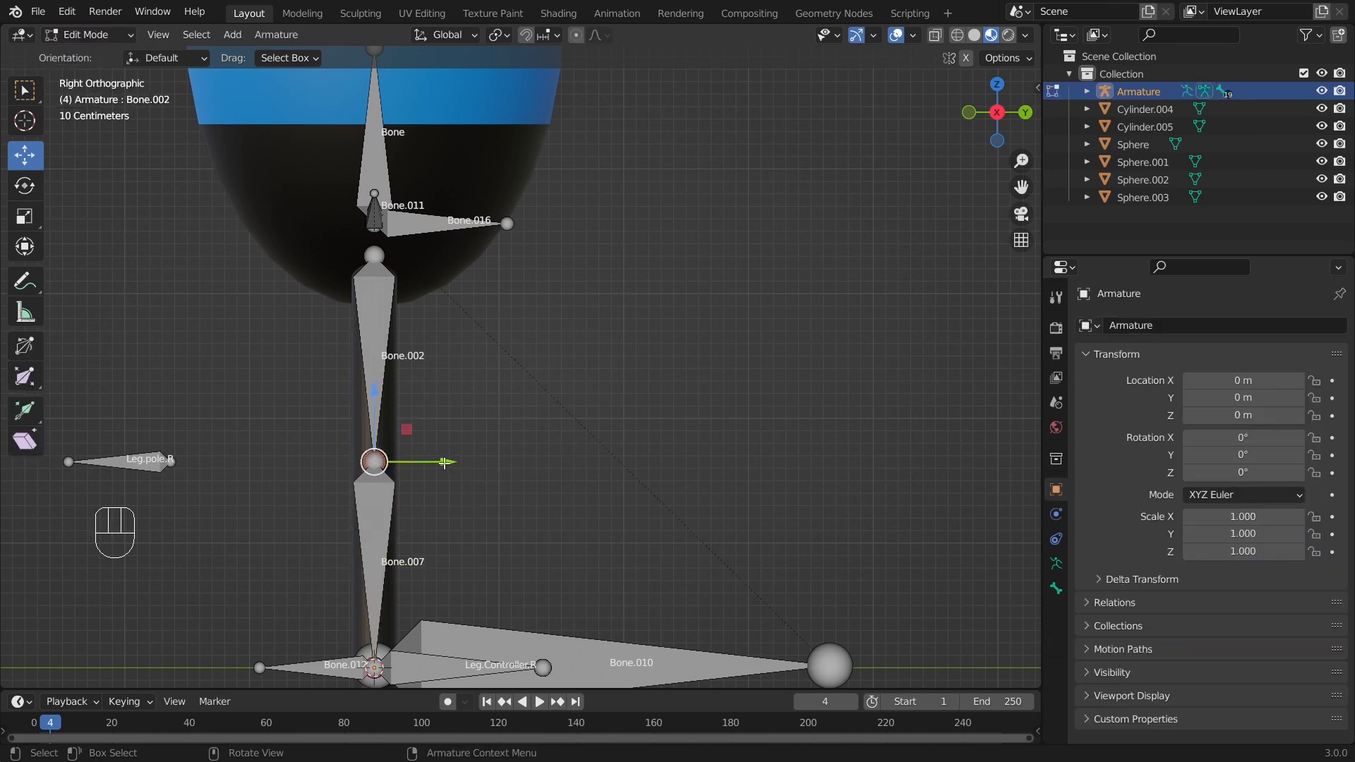
pyautogui.moveTo(444, 463); pyautogui.dragTo(429, 465)
pyautogui.scroll(-2, 423, 460)
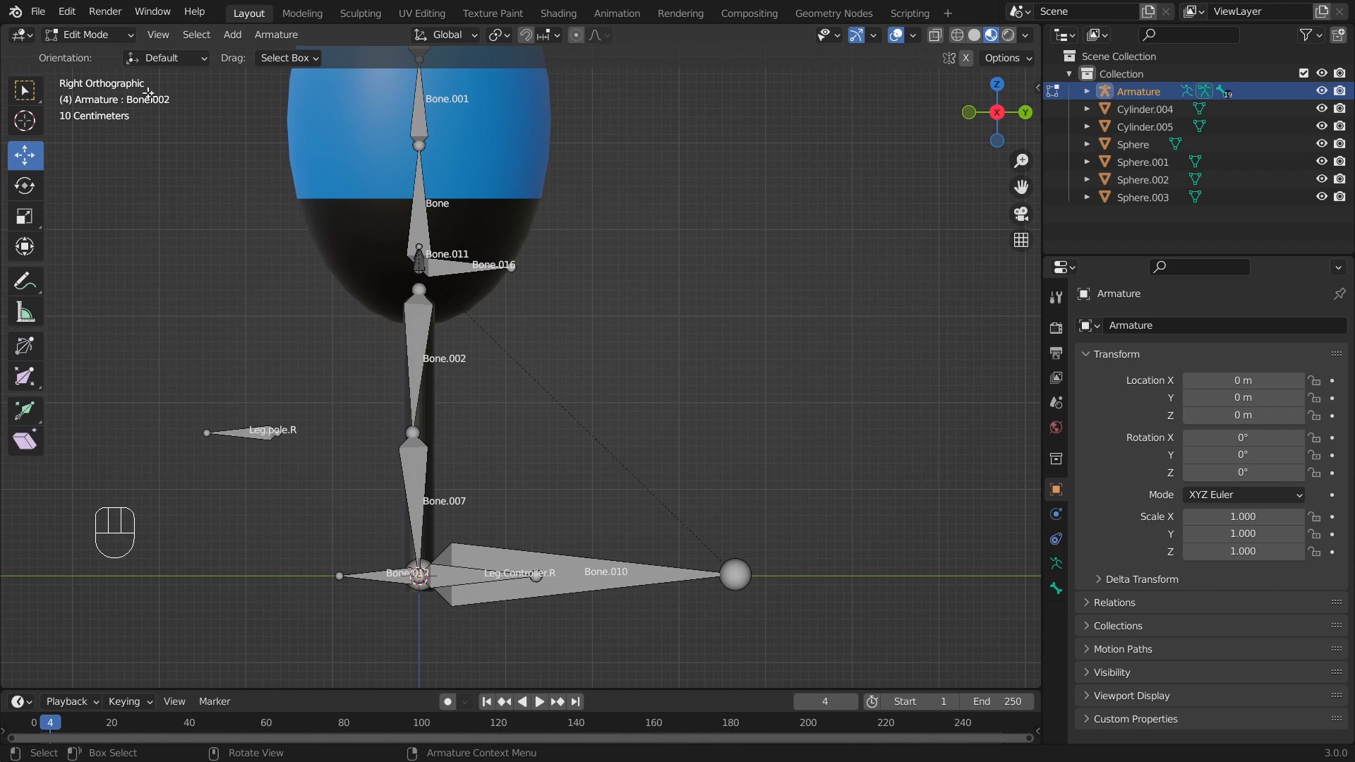
pyautogui.click(88, 35)
pyautogui.click(79, 96)
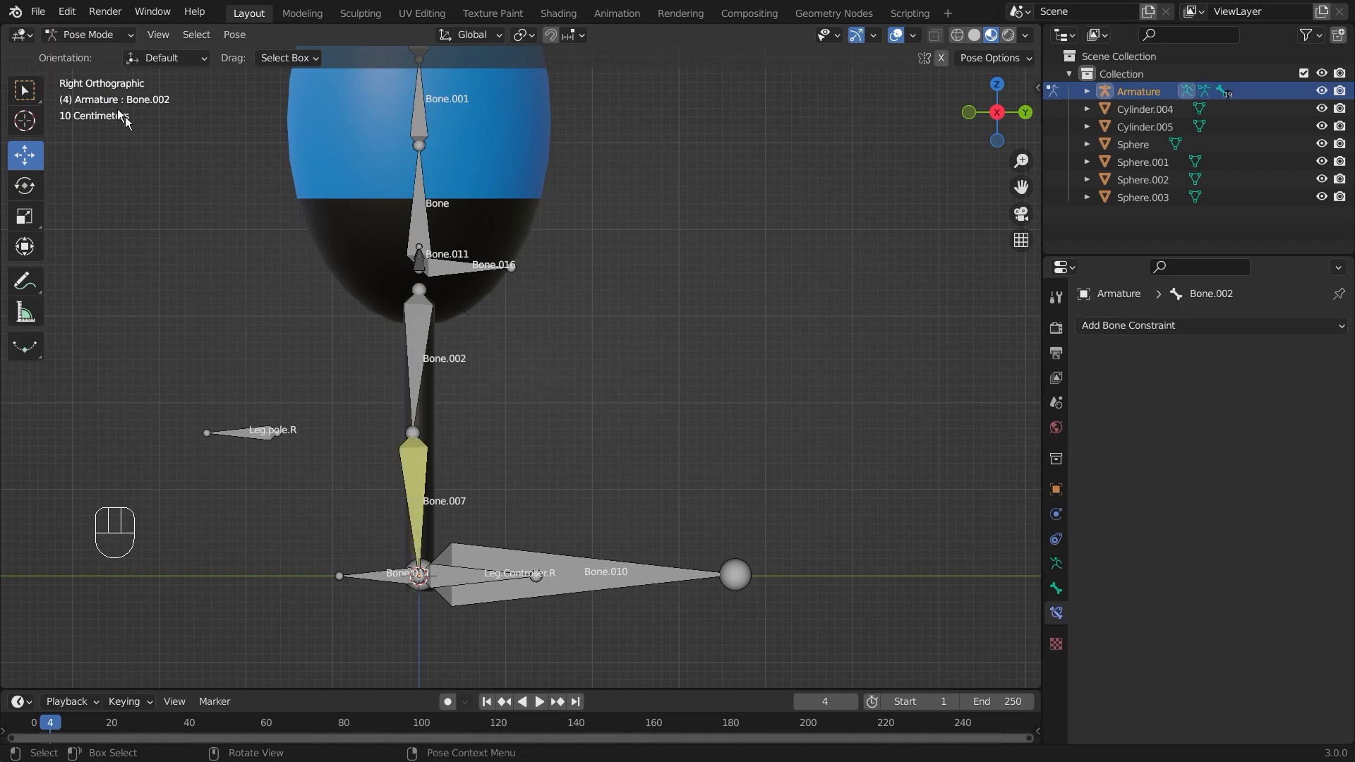
# Check the lower leg bone's IK settings and try moving Leg.Controller.R to test the adjusted knee
pyautogui.click(413, 483)
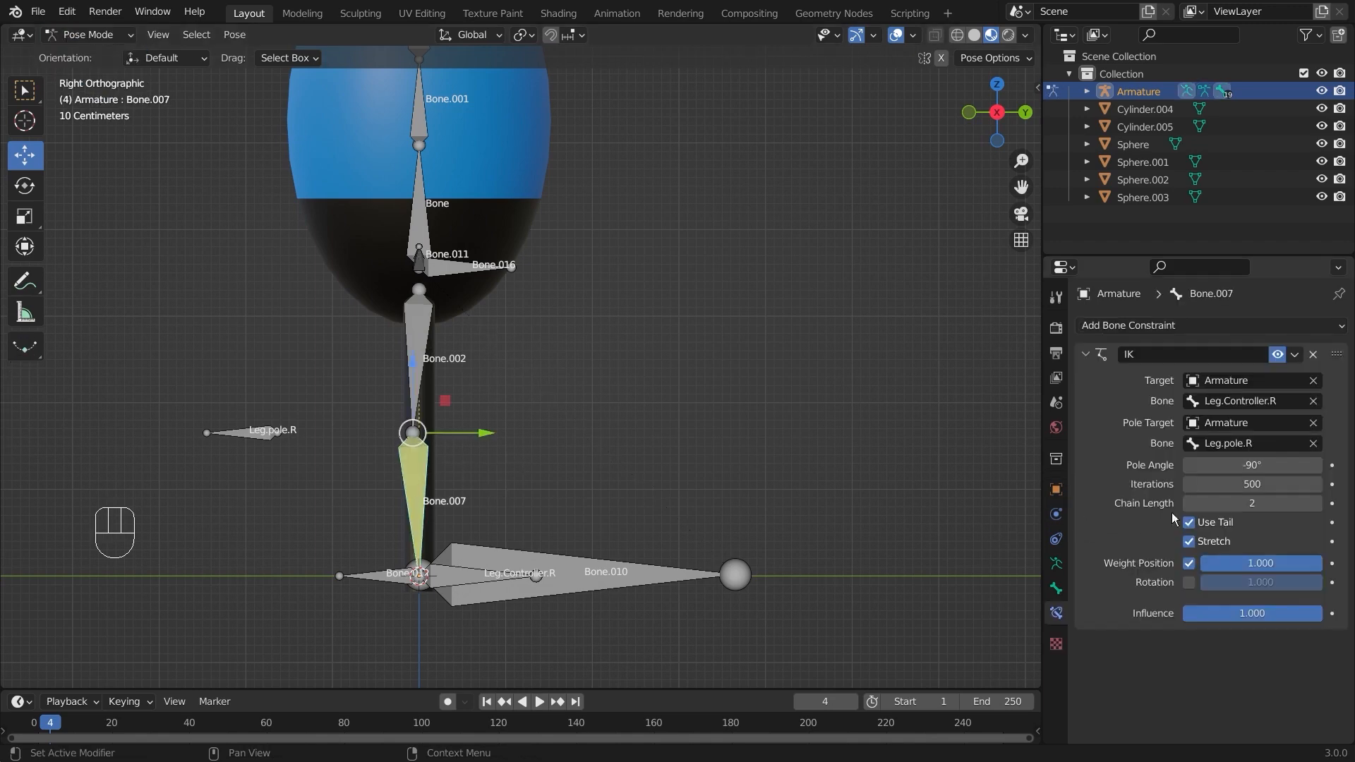
pyautogui.click(456, 578)
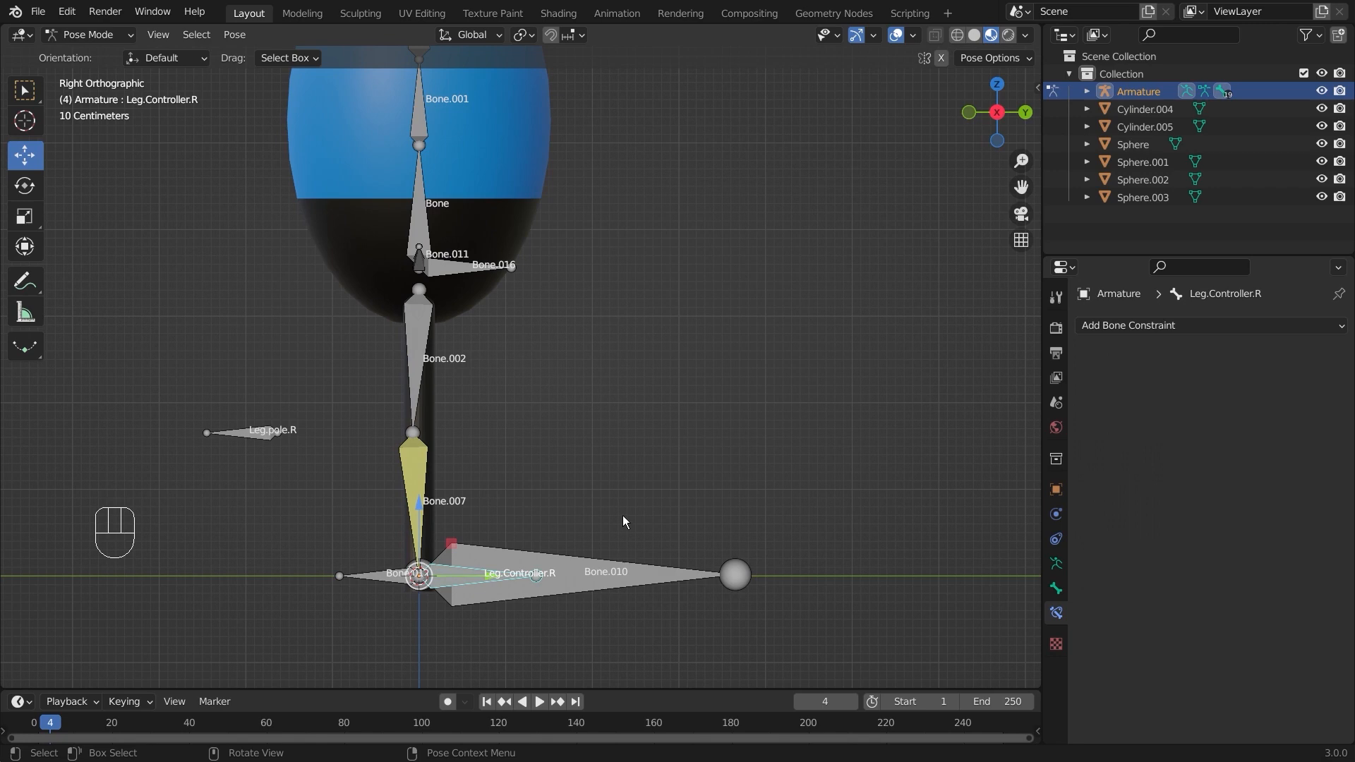
pyautogui.press('g')
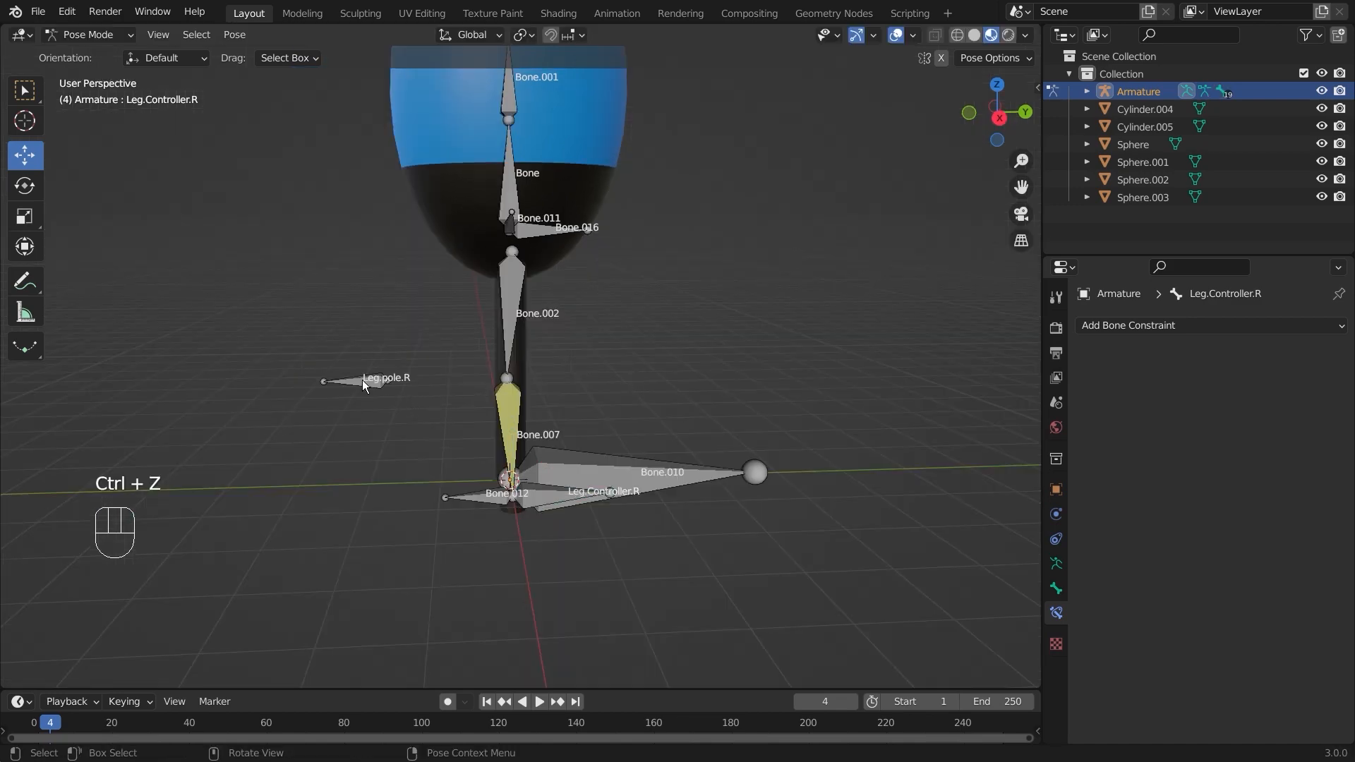
# Move the Leg.pole.R bone along the Y axis farther away from the front of the leg
pyautogui.click(362, 380)
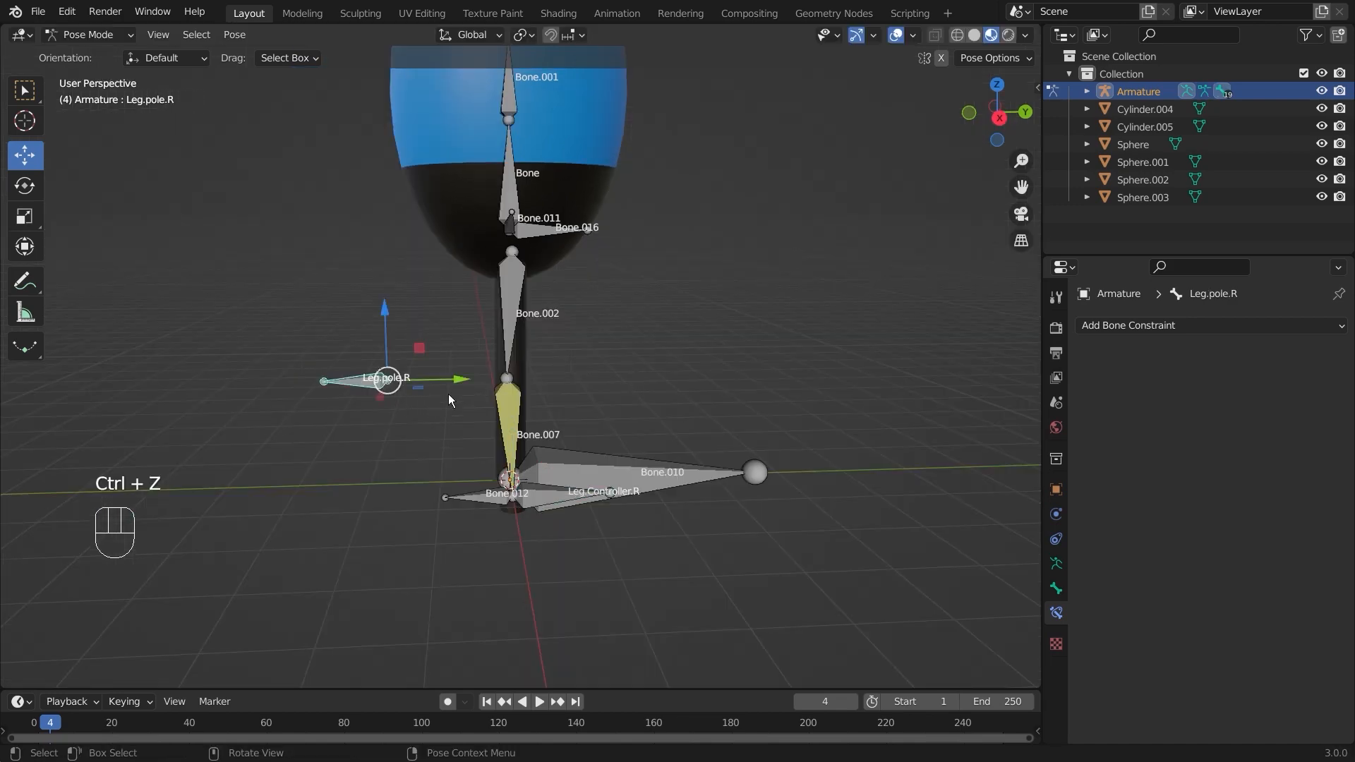
pyautogui.moveTo(467, 379); pyautogui.dragTo(214, 386)
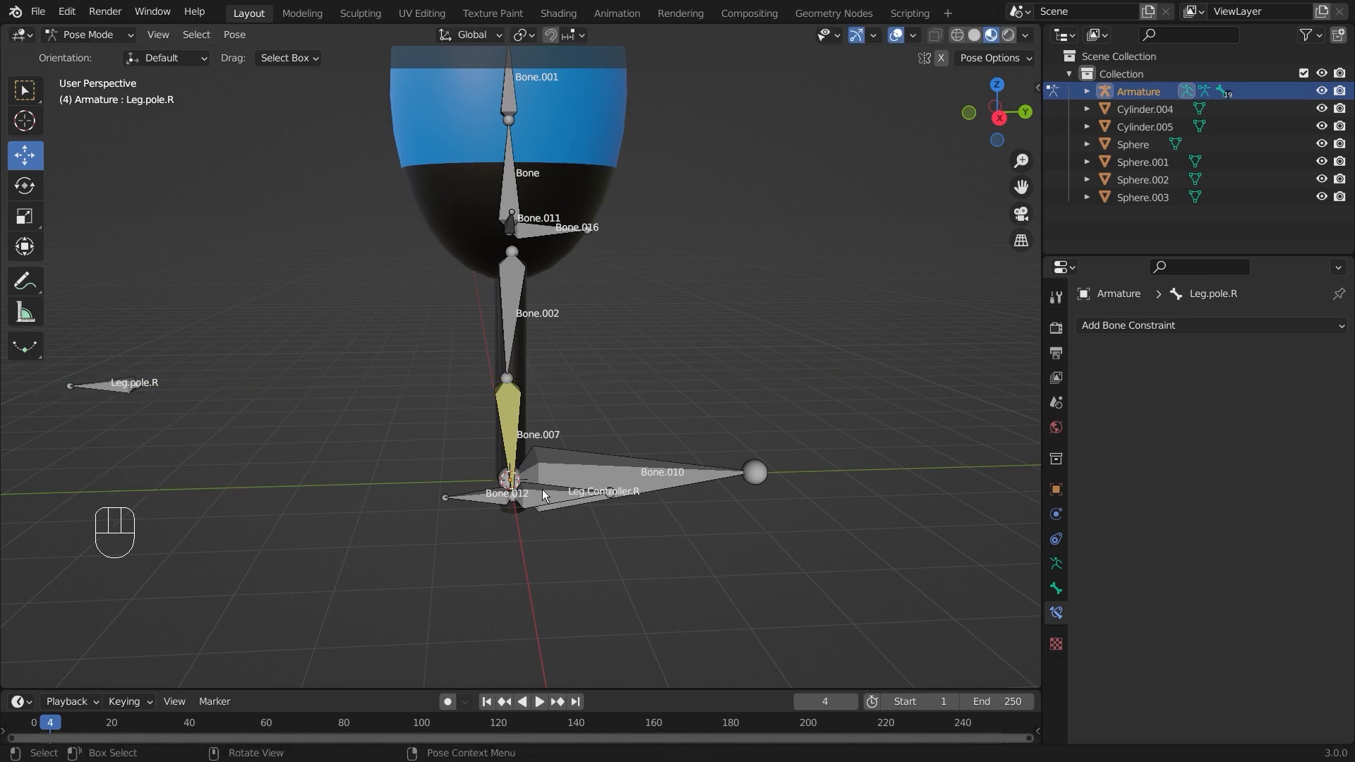
pyautogui.click(667, 438)
pyautogui.press('g')
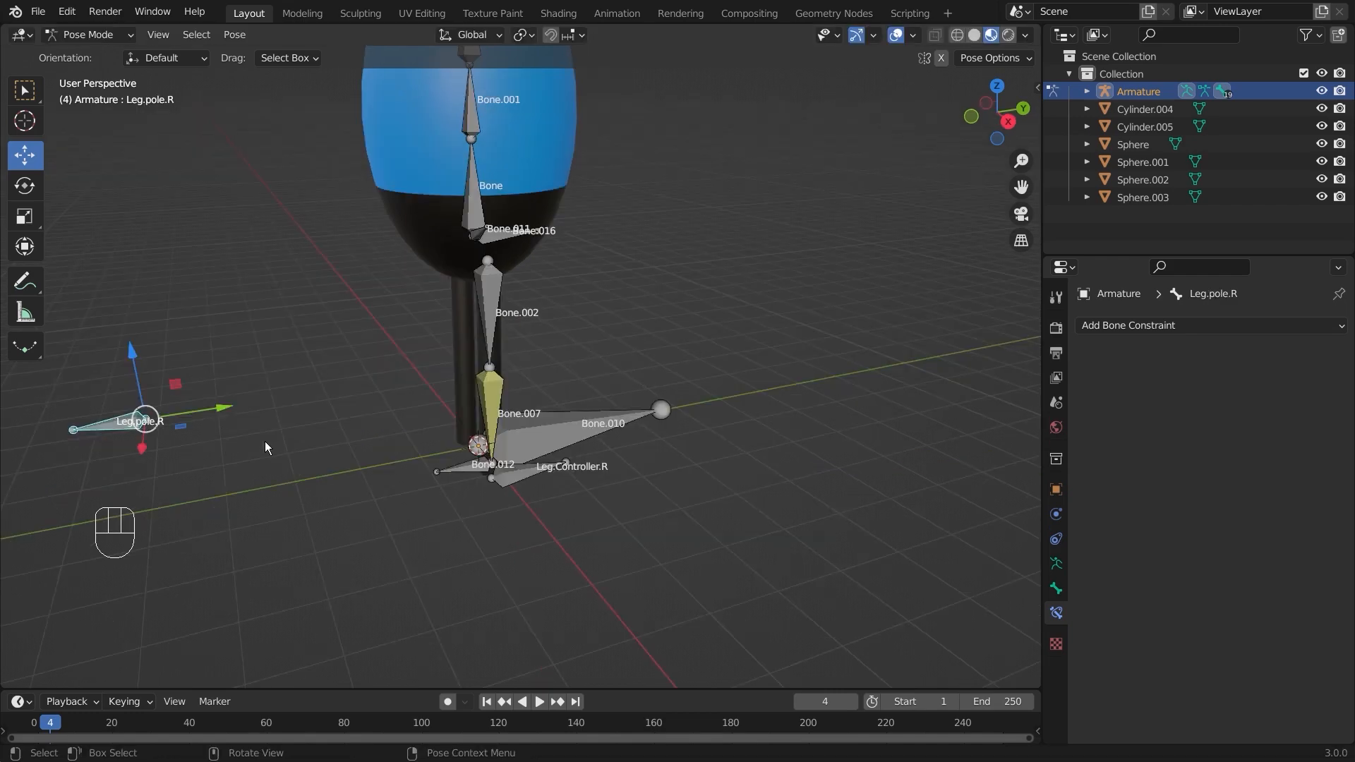
# Move the Leg.pole.R bone about 2.73 m along the Y axis, back toward the leg
pyautogui.moveTo(264, 446); pyautogui.dragTo(213, 414, button='middle')
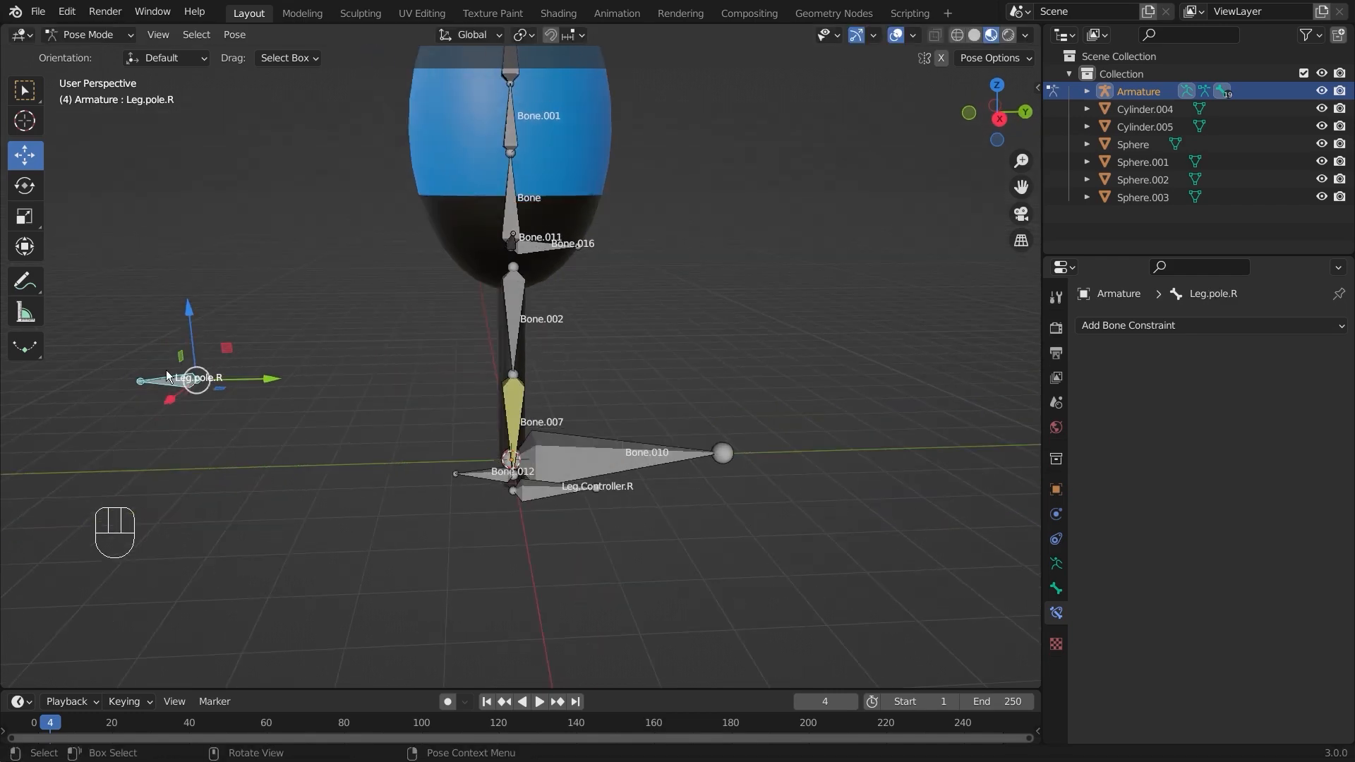
pyautogui.moveTo(274, 382); pyautogui.dragTo(478, 402)
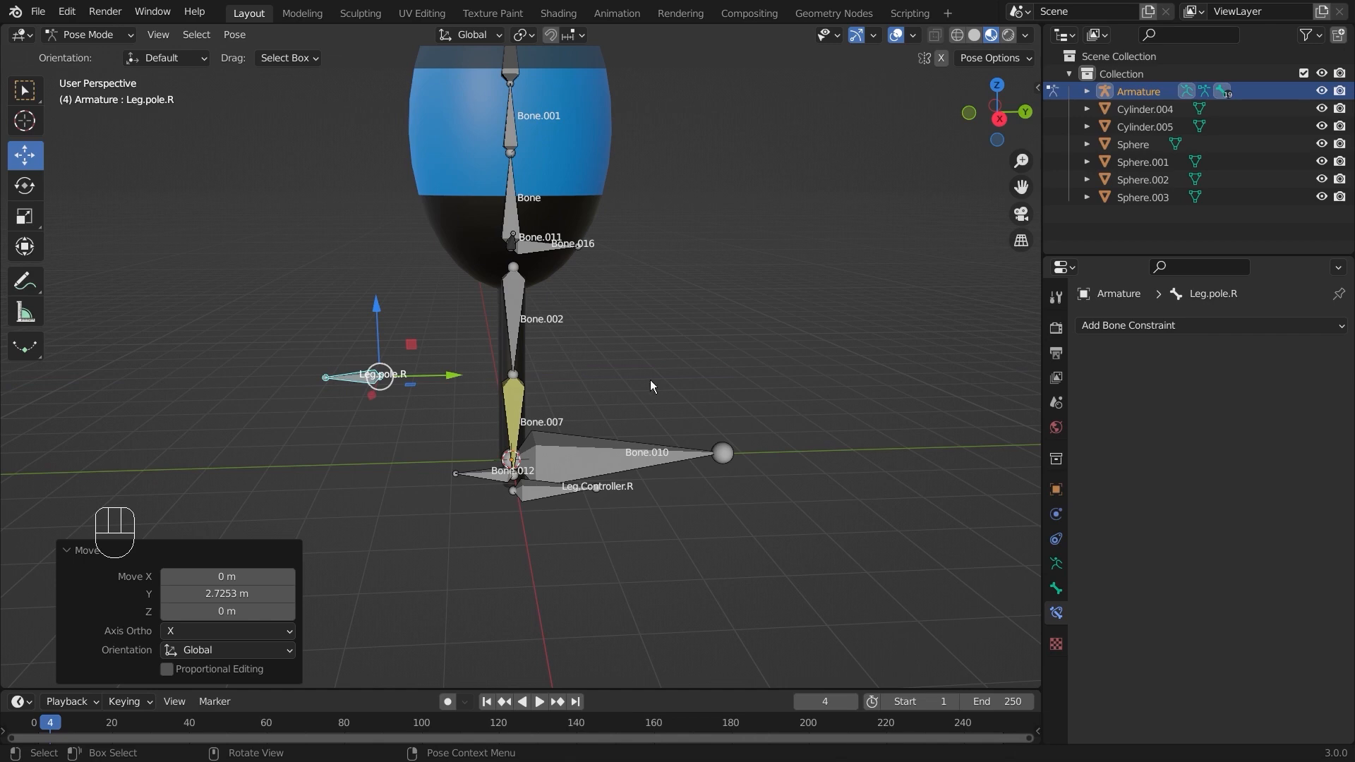
pyautogui.moveTo(650, 380); pyautogui.dragTo(717, 381, button='middle')
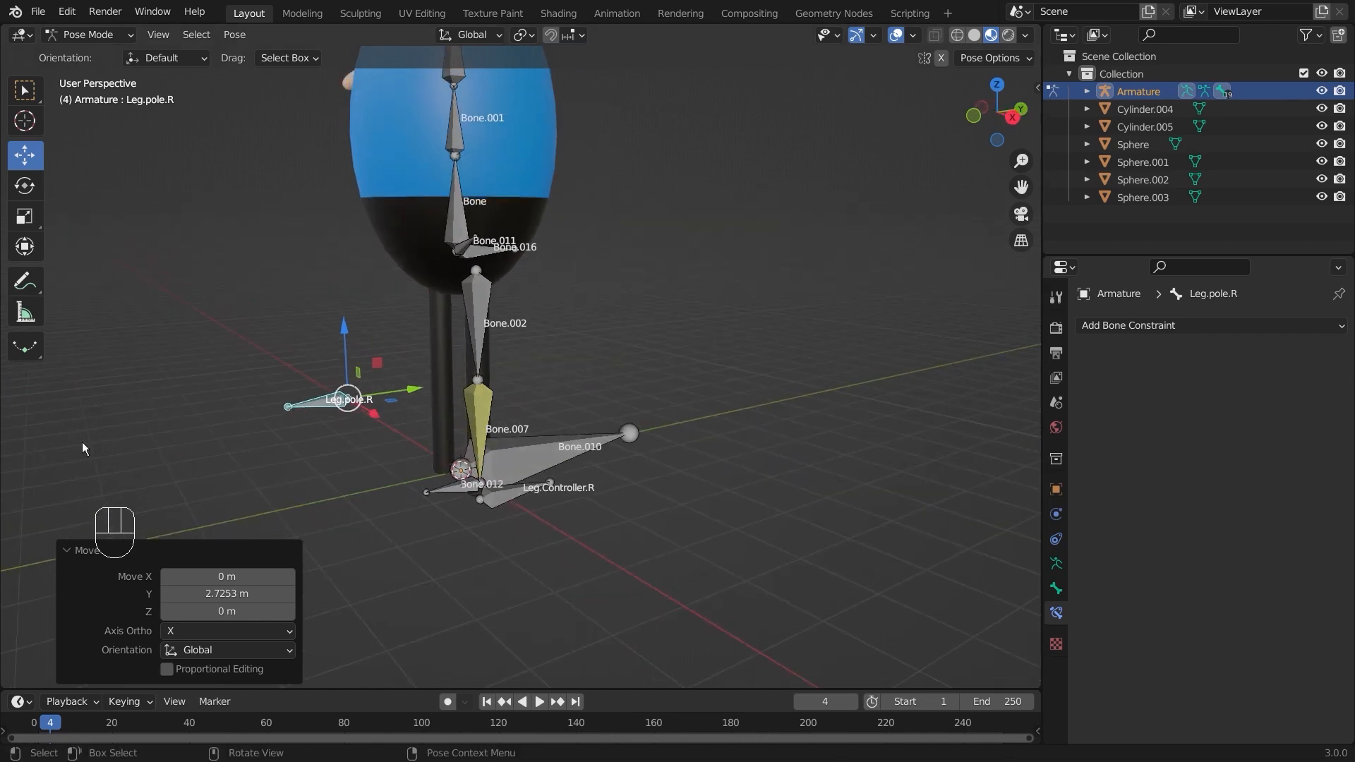
pyautogui.click(659, 484)
pyautogui.moveTo(659, 485); pyautogui.dragTo(634, 559, button='middle')
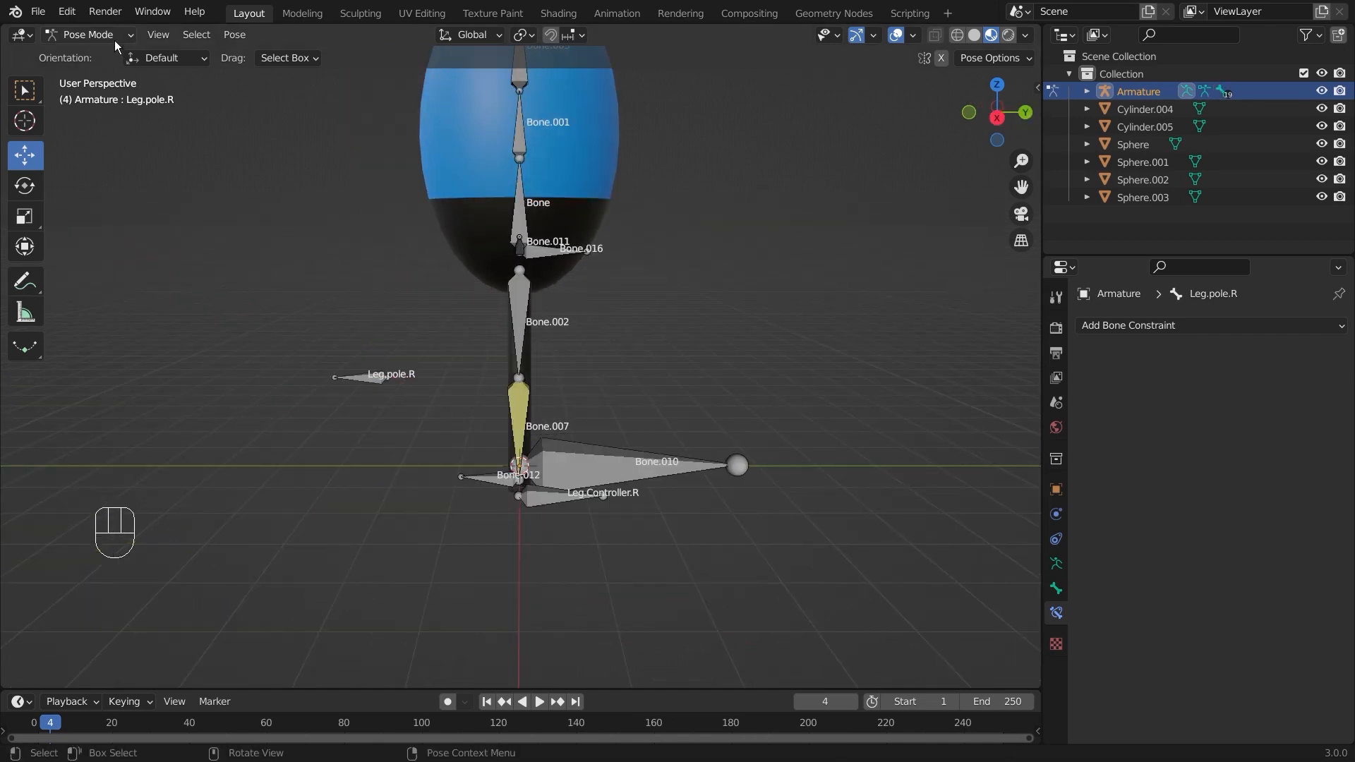
# In Edit Mode, parent the Leg.pole.R bone to Leg.Controller.R with Keep Offset
pyautogui.click(364, 386)
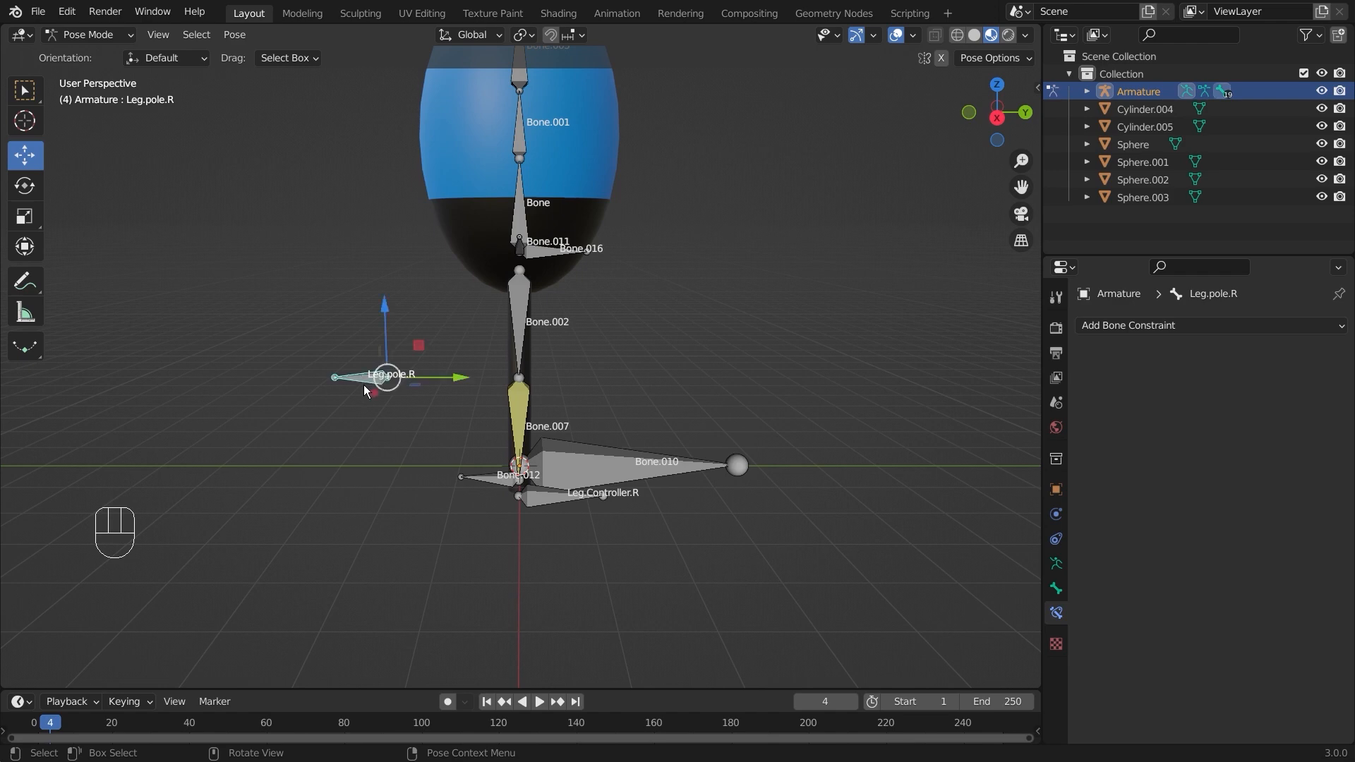
pyautogui.click(556, 499)
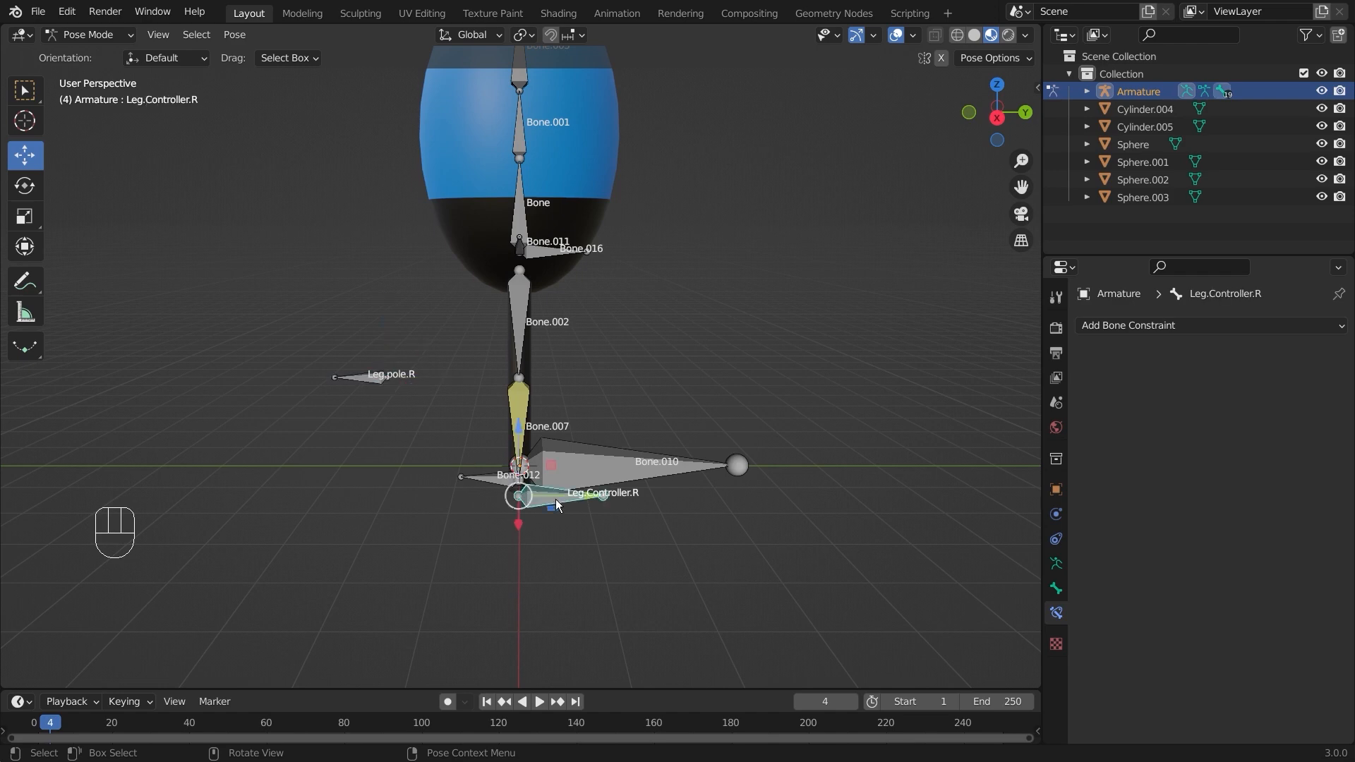
pyautogui.click(608, 362)
pyautogui.click(89, 34)
pyautogui.click(92, 74)
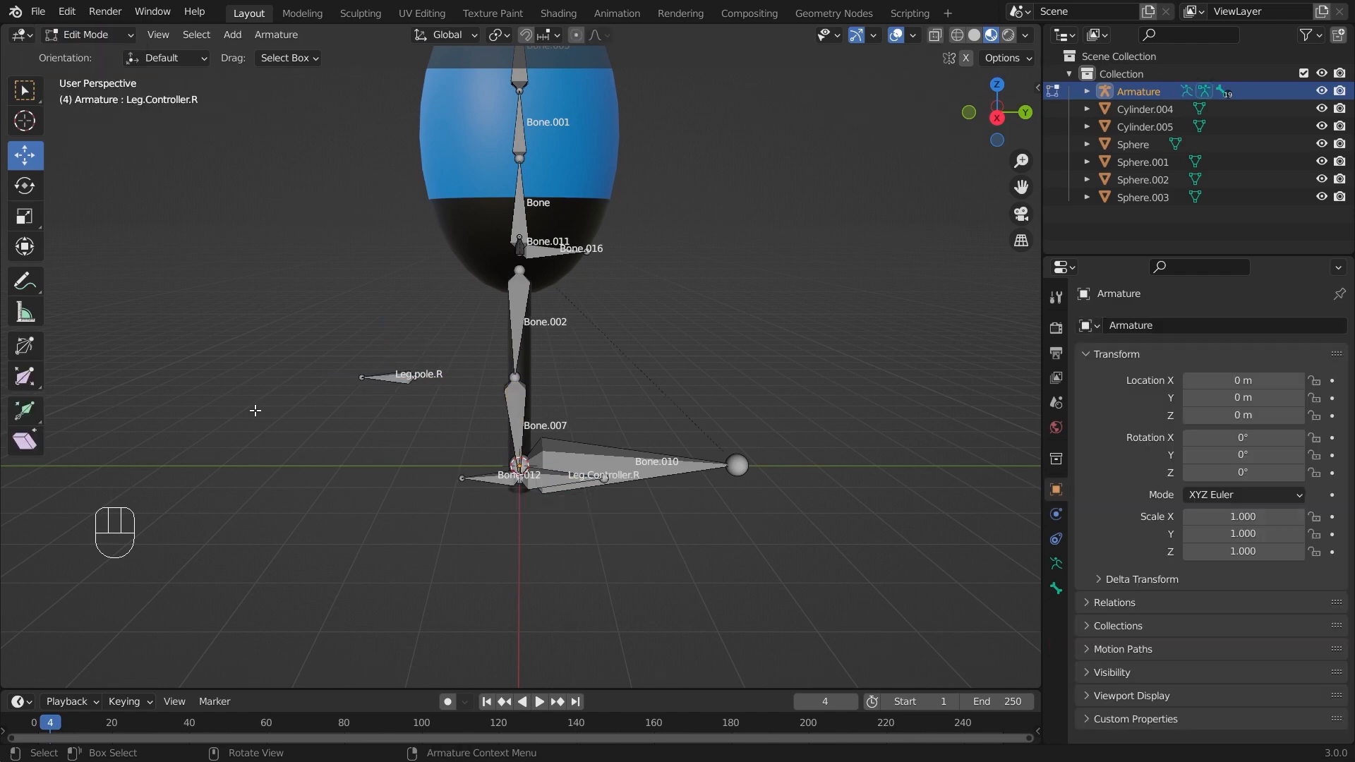
pyautogui.scroll(3, 283, 404)
pyautogui.click(334, 386)
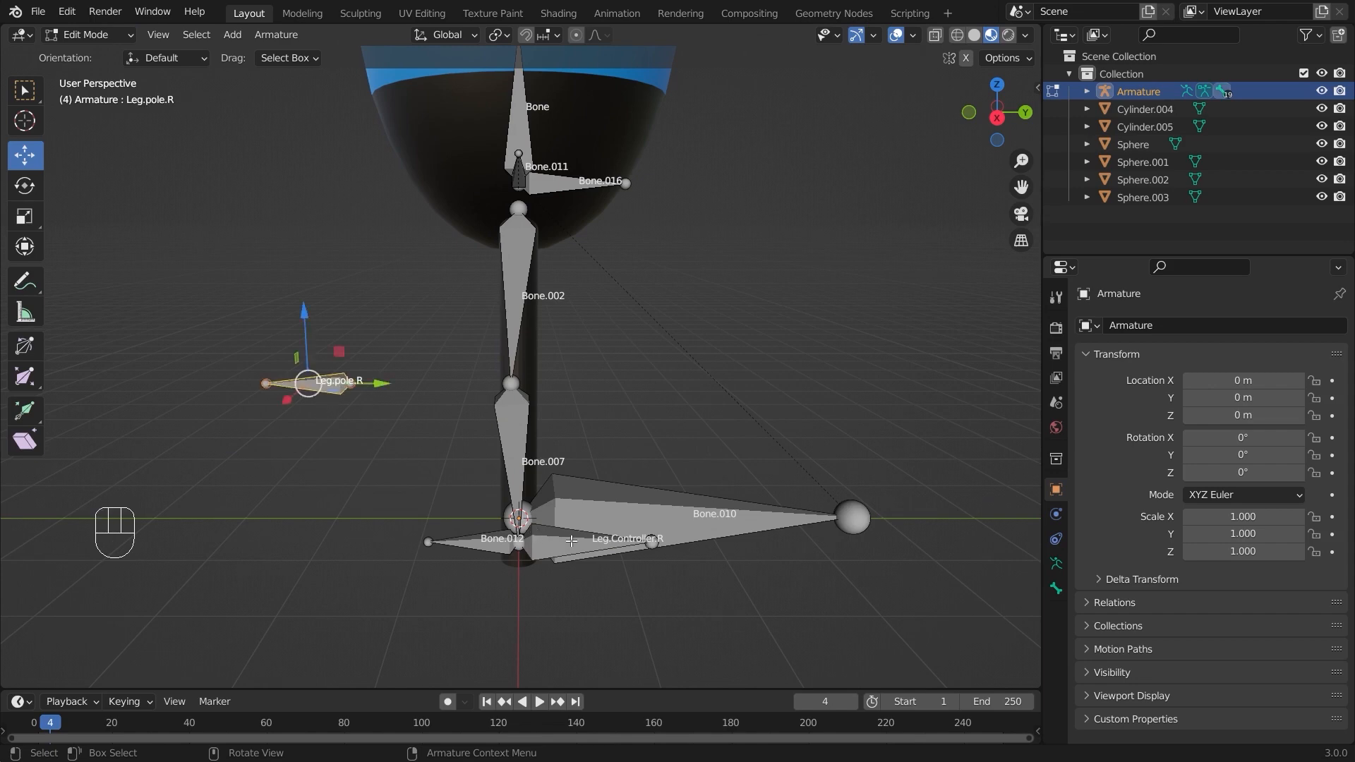
pyautogui.keyDown('shift'); pyautogui.click(571, 541); pyautogui.keyUp('shift')
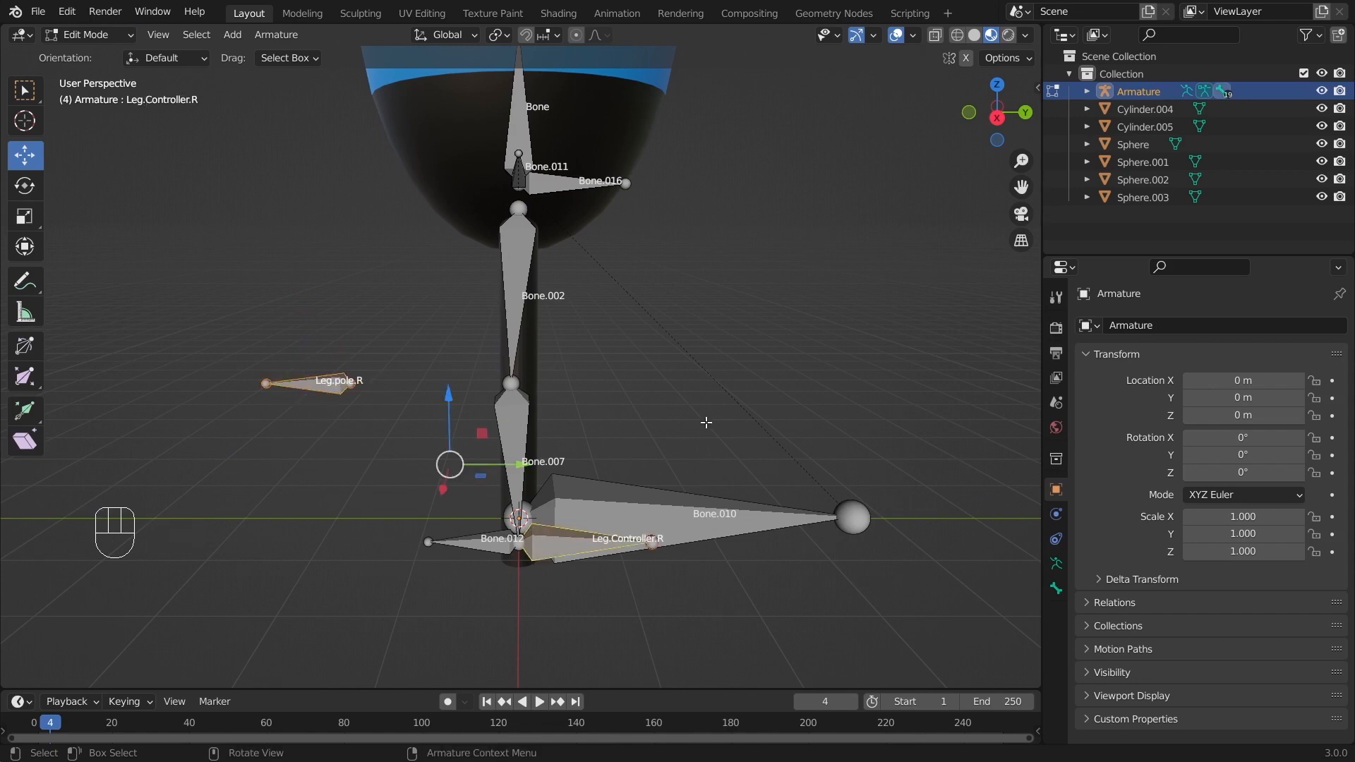
pyautogui.hotkey('ctrl', 'p')
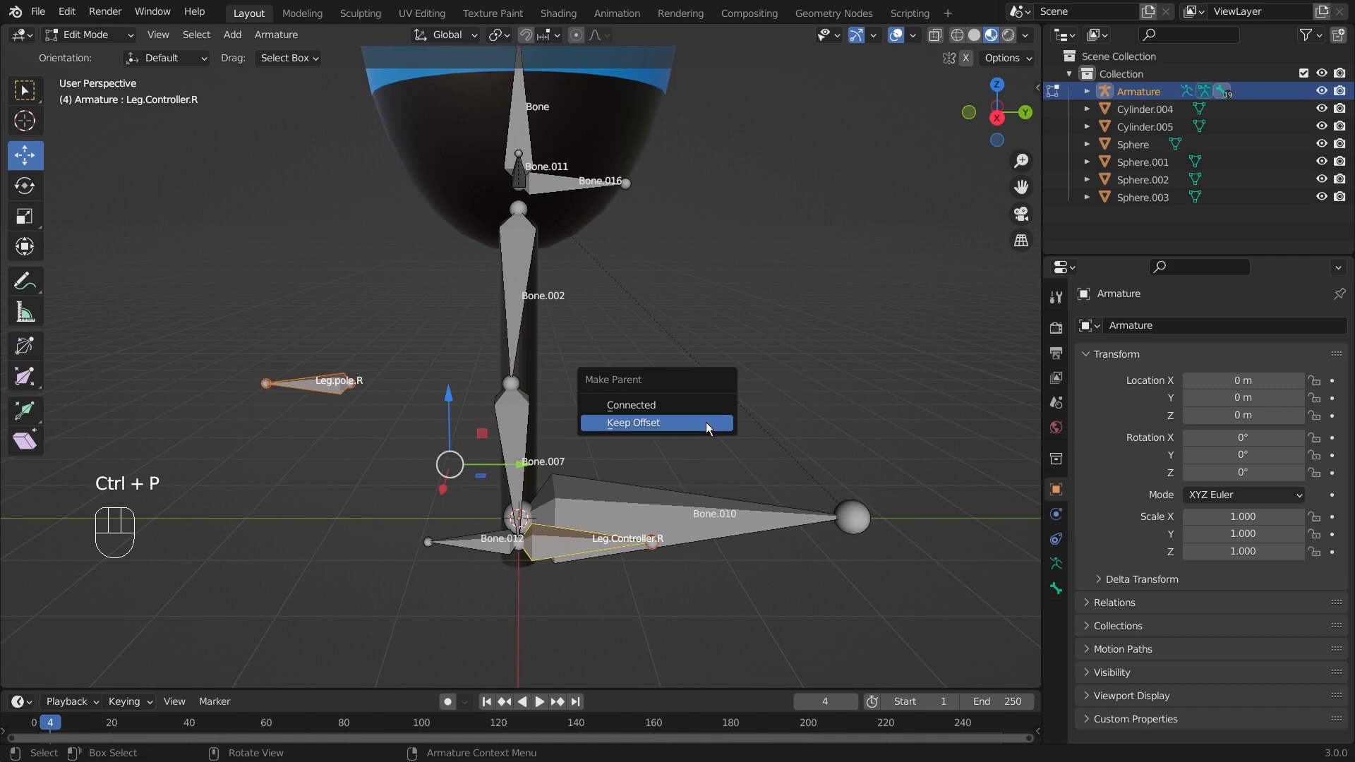
pyautogui.click(706, 422)
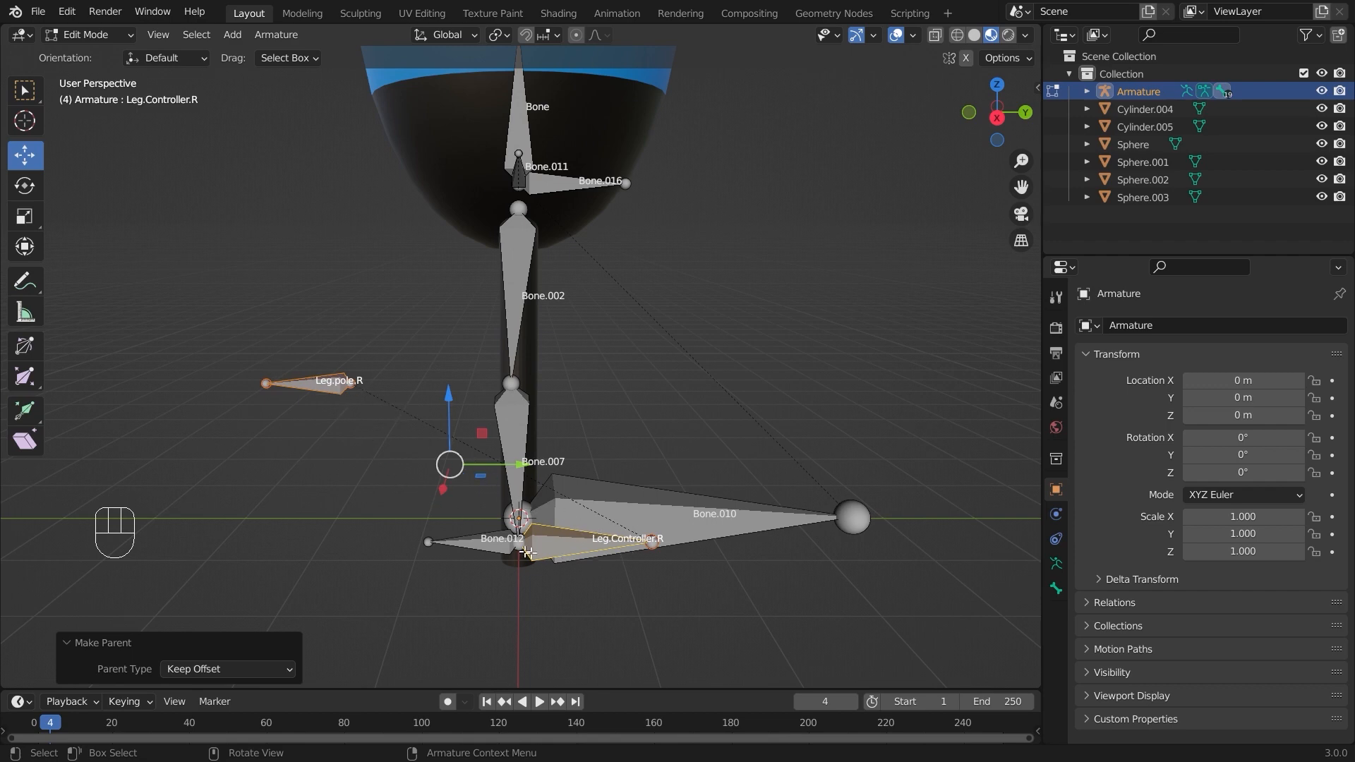
# Return to Pose Mode and hide the armature's bone names in the viewport
pyautogui.moveTo(670, 386); pyautogui.dragTo(638, 386, button='middle')
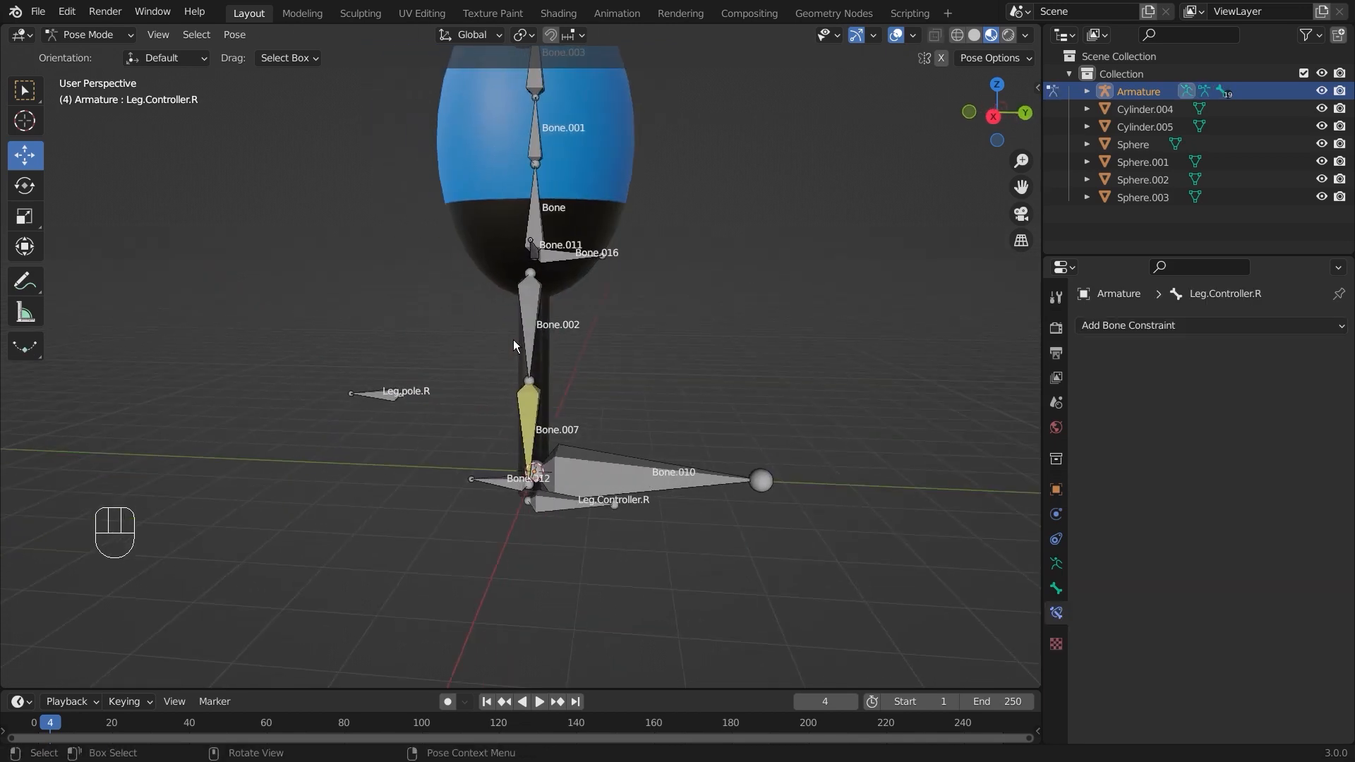
pyautogui.scroll(-2, 514, 346)
pyautogui.moveTo(523, 363); pyautogui.dragTo(580, 370, button='middle')
pyautogui.click(1056, 563)
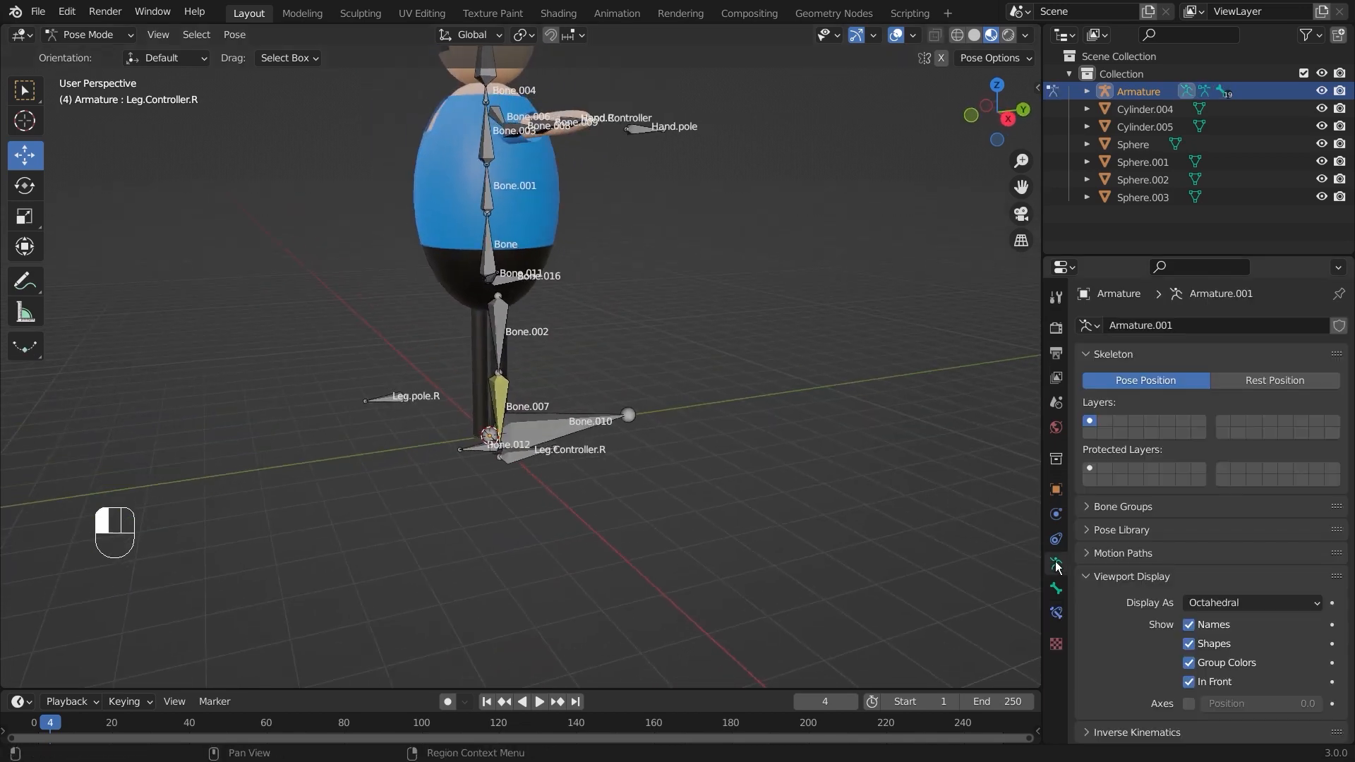
pyautogui.click(1189, 625)
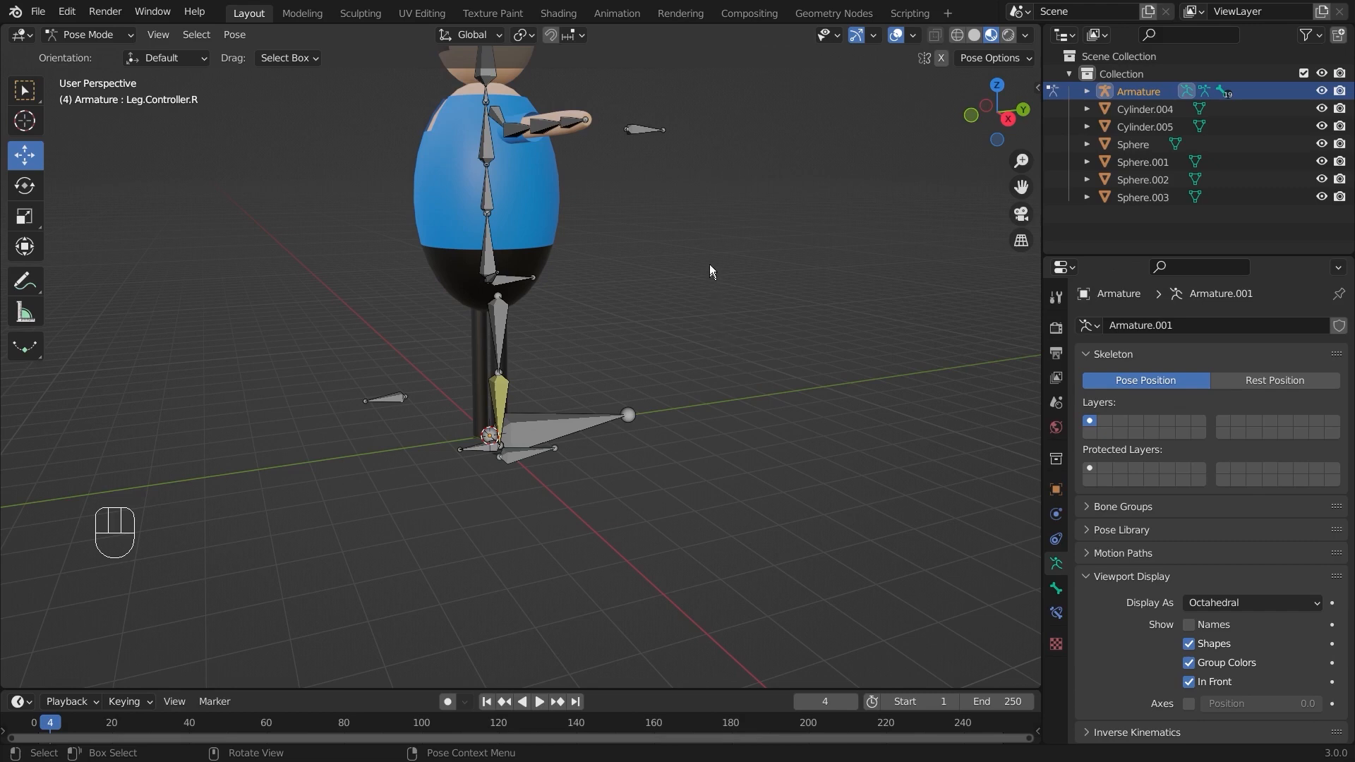
# Try moving the Leg.Controller.R bone up and back to test the knee bend with the parented pole
pyautogui.keyDown('shift'); pyautogui.moveTo(710, 266); pyautogui.dragTo(594, 418, button='middle'); pyautogui.keyUp('shift')
pyautogui.scroll(3, 592, 452)
pyautogui.moveTo(591, 488); pyautogui.dragTo(545, 492, button='middle')
pyautogui.click(542, 600)
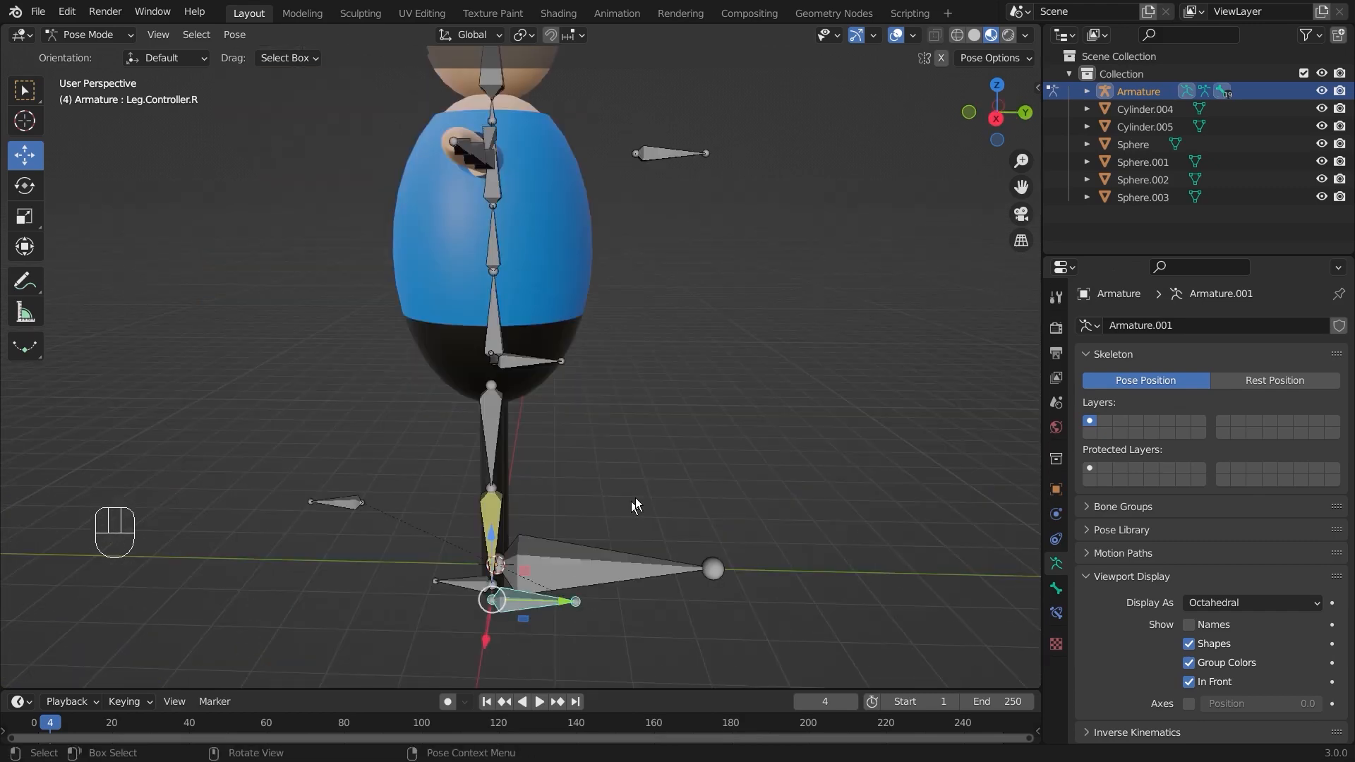
pyautogui.press('g')
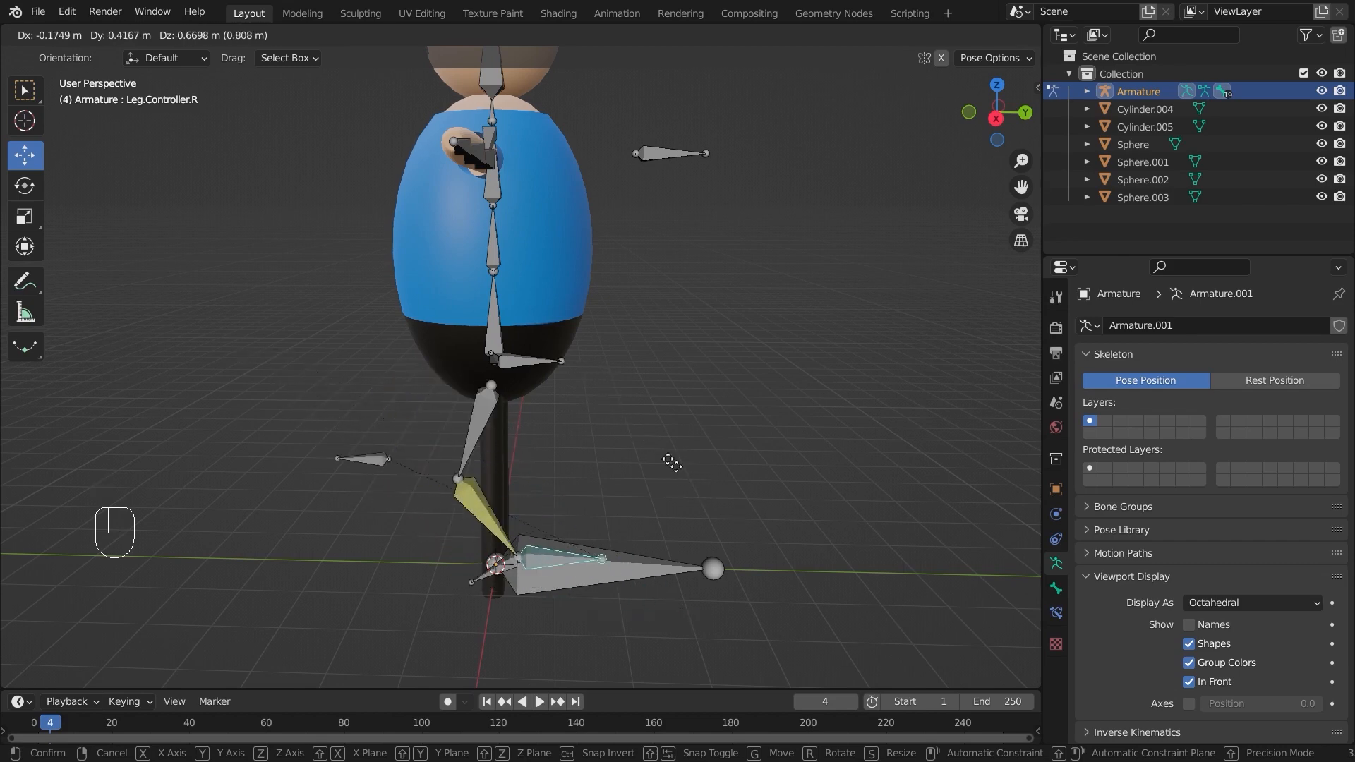
pyautogui.click(639, 452)
pyautogui.moveTo(639, 452); pyautogui.dragTo(616, 530, button='middle')
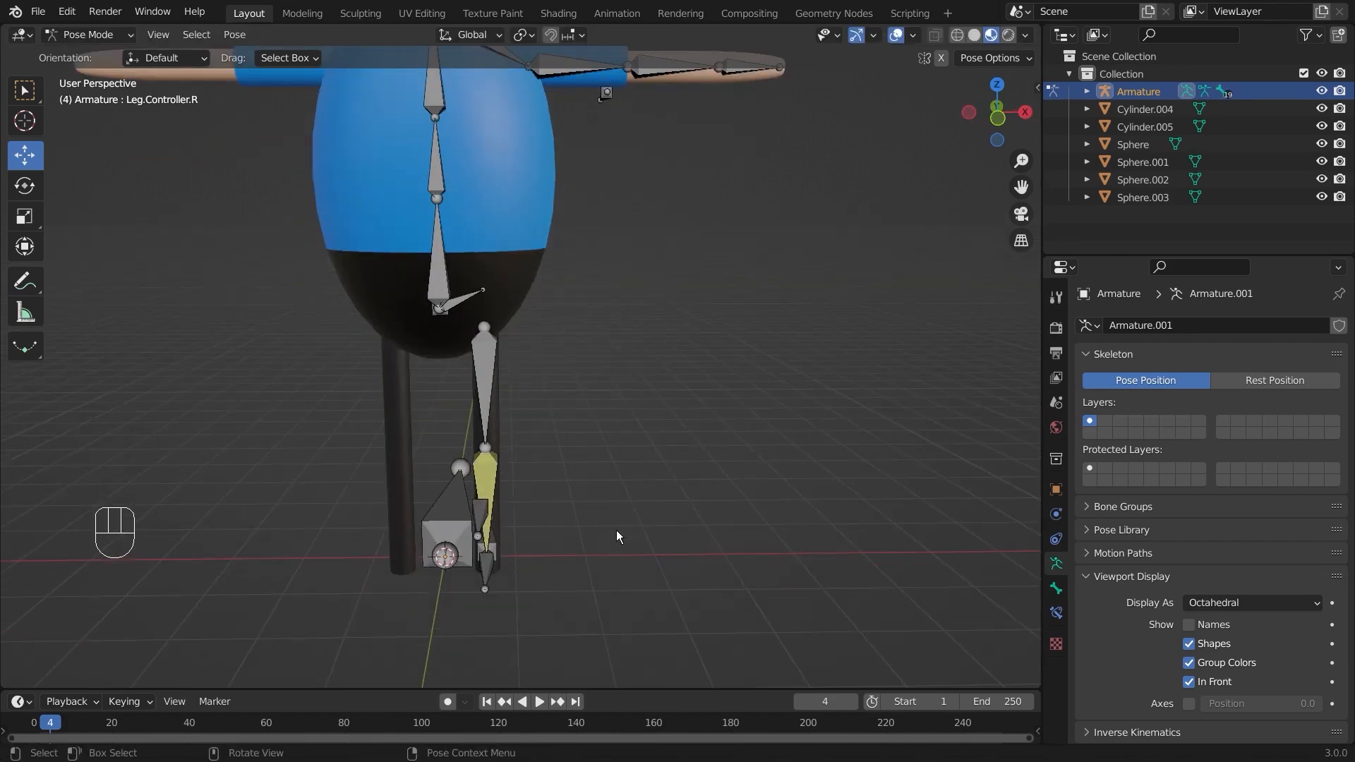
# Try moving the Leg.pole.R bone sideways to test the knee direction and undo the move
pyautogui.click(486, 517)
pyautogui.press('g')
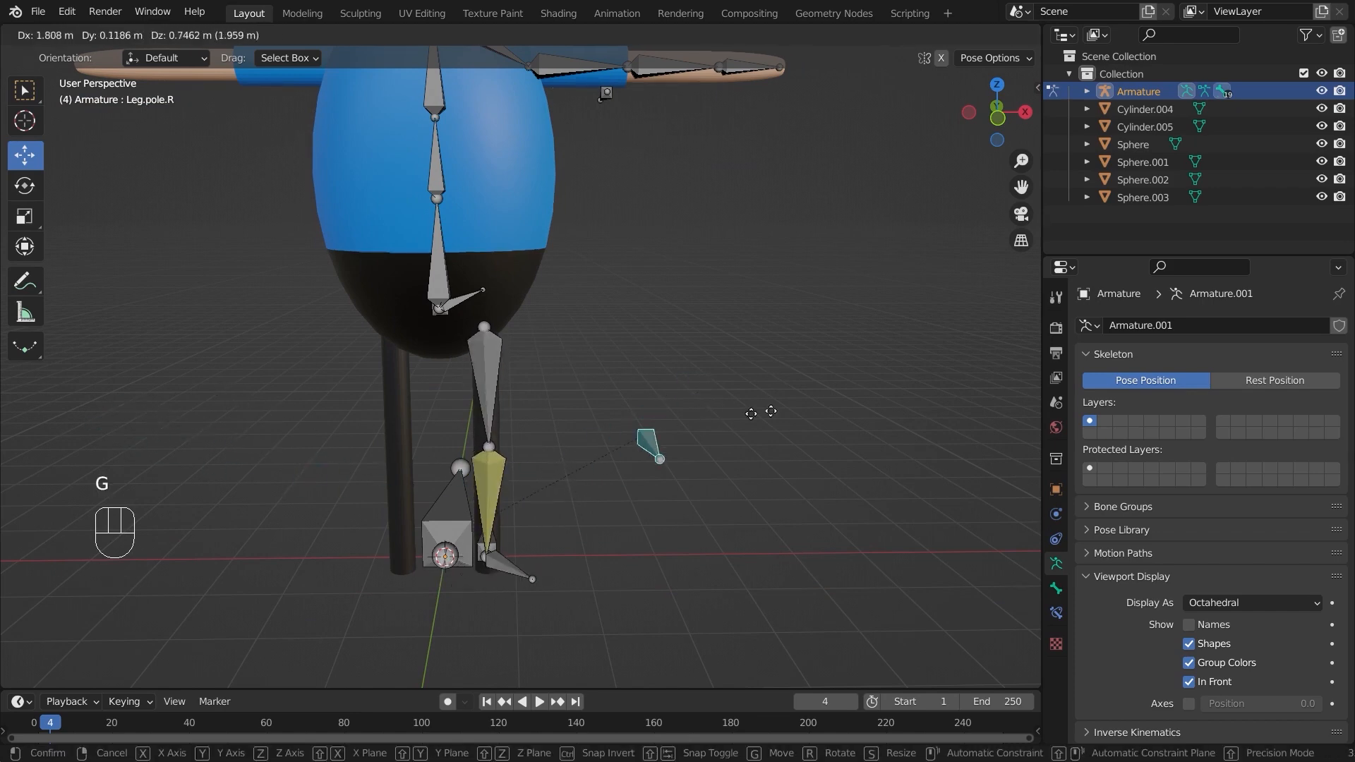
pyautogui.click(644, 502)
pyautogui.hotkey('ctrl', 'z')
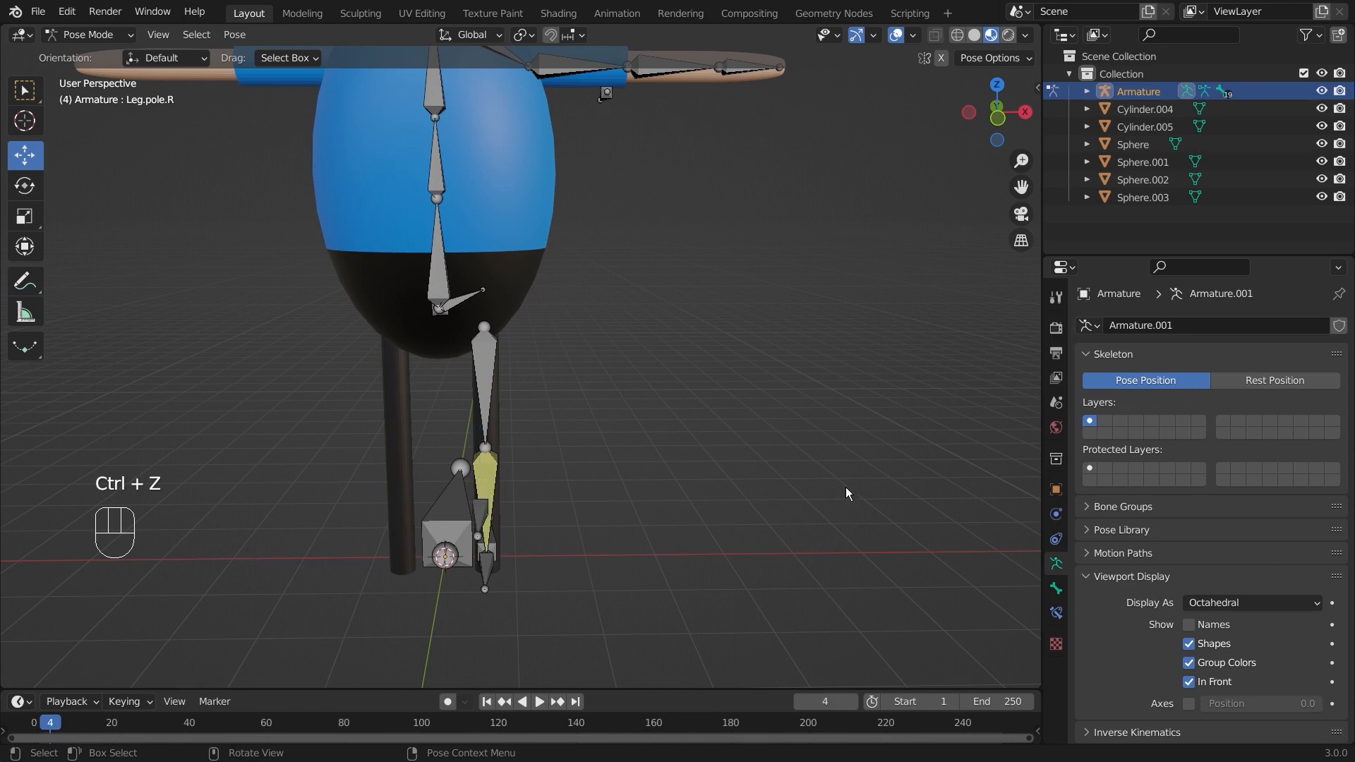
# Select the lower leg bone and open its bone constraints to review the IK settings
pyautogui.moveTo(845, 487); pyautogui.dragTo(609, 505, button='middle')
pyautogui.keyDown('shift'); pyautogui.moveTo(612, 274); pyautogui.dragTo(622, 417, button='middle'); pyautogui.keyUp('shift')
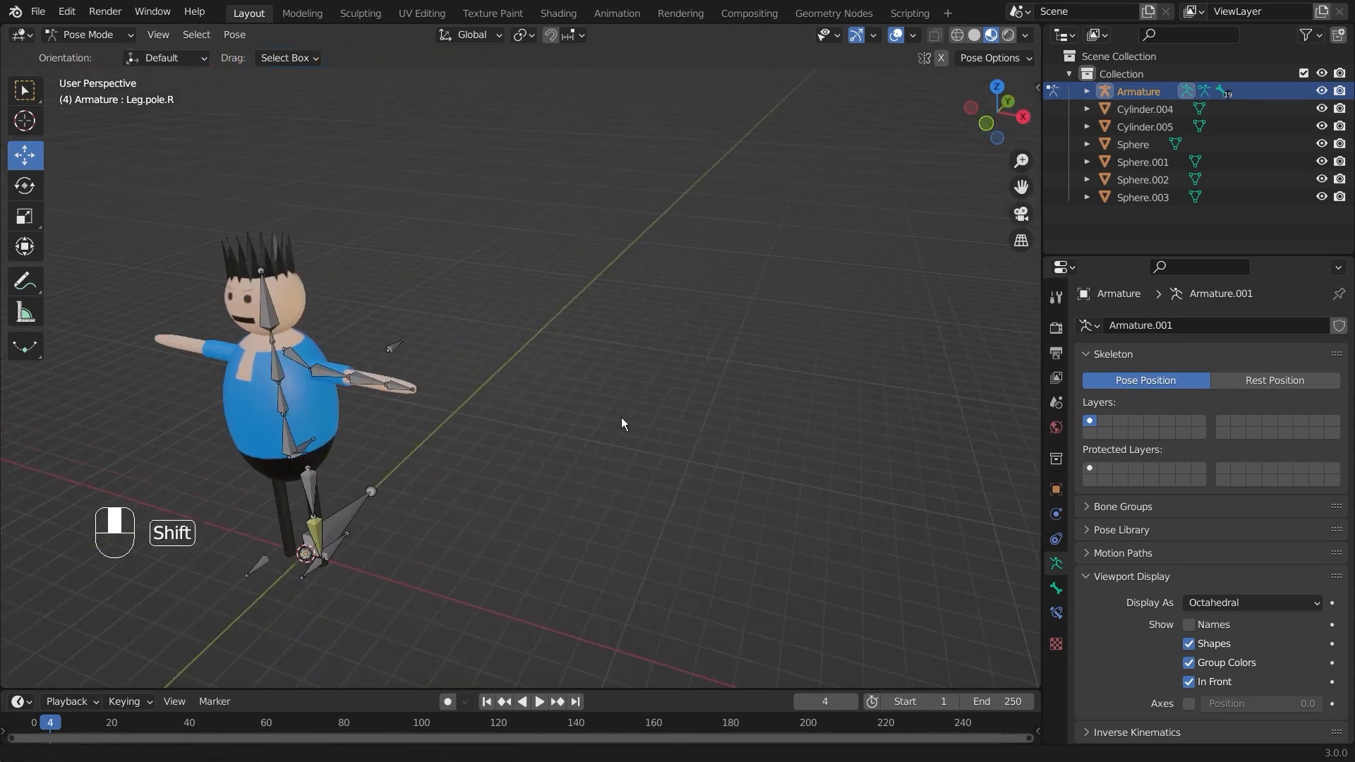
pyautogui.scroll(3, 470, 489)
pyautogui.moveTo(394, 422); pyautogui.dragTo(673, 422, button='middle')
pyautogui.click(380, 494)
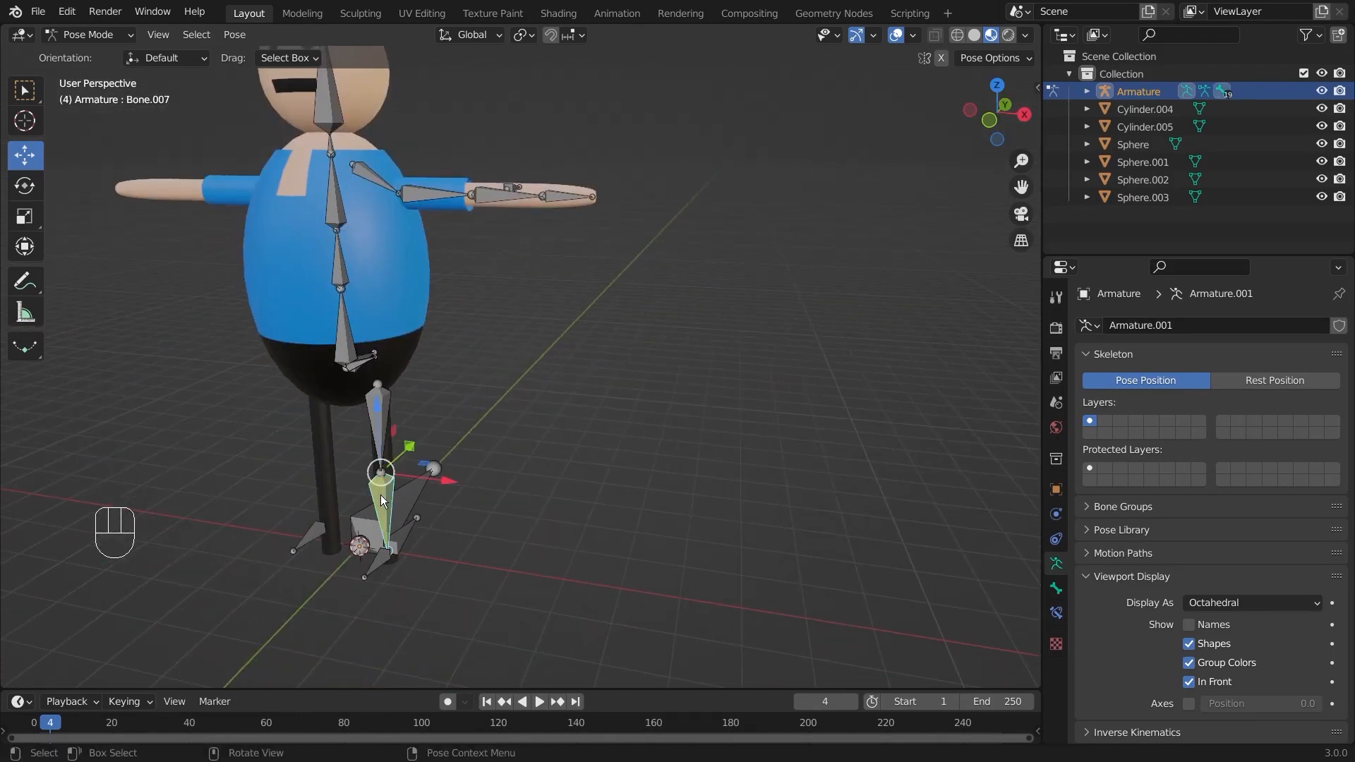
pyautogui.click(1057, 615)
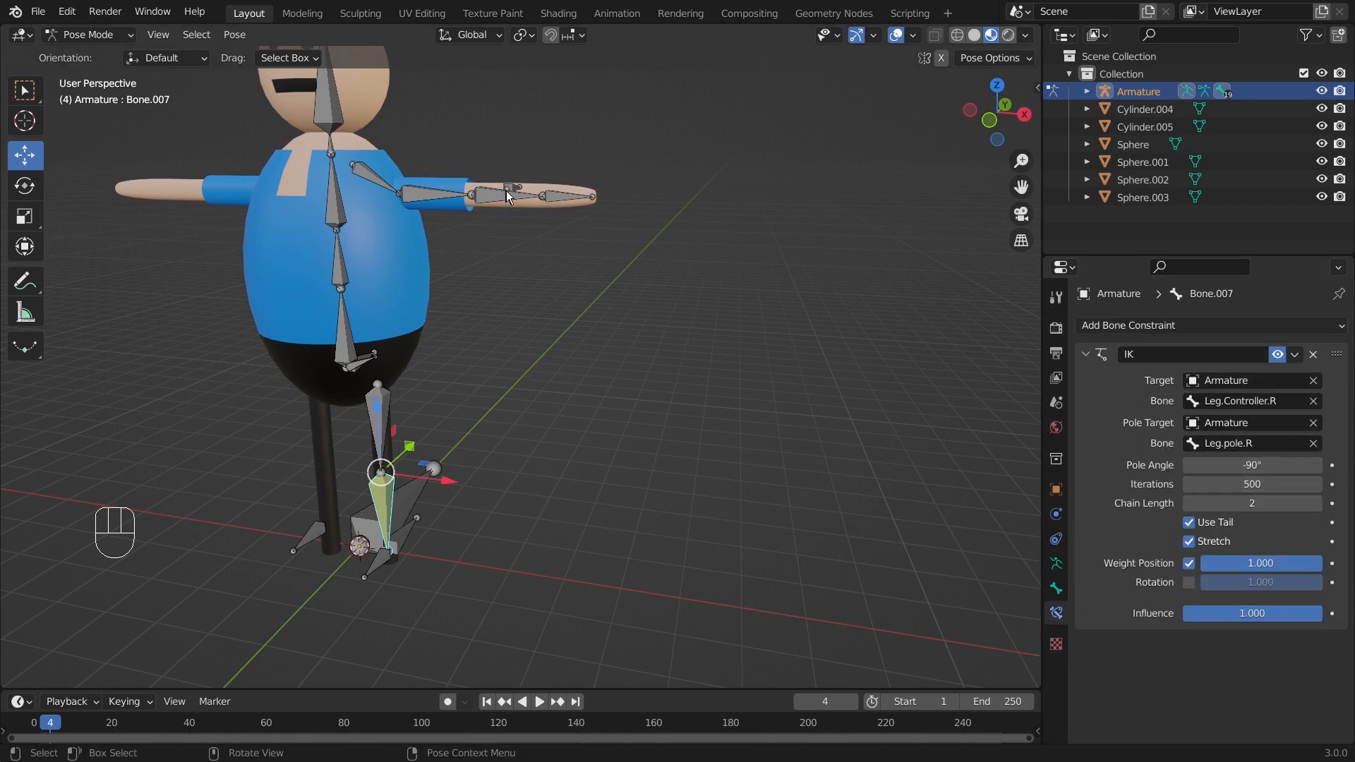
# Select the forearm bone Bone.009 and examine the arm and hand bones from several angles
pyautogui.moveTo(570, 224); pyautogui.dragTo(572, 247, button='middle')
pyautogui.scroll(4, 562, 298)
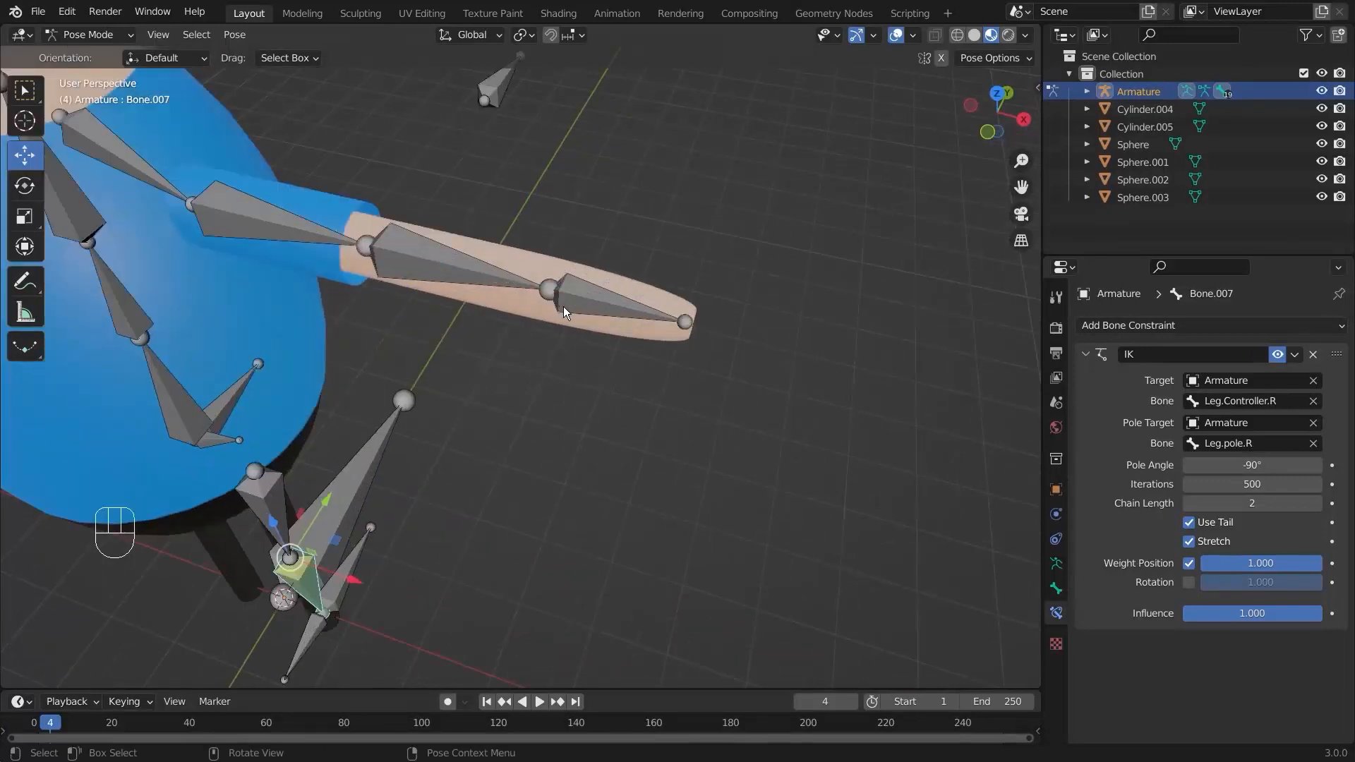
pyautogui.click(382, 252)
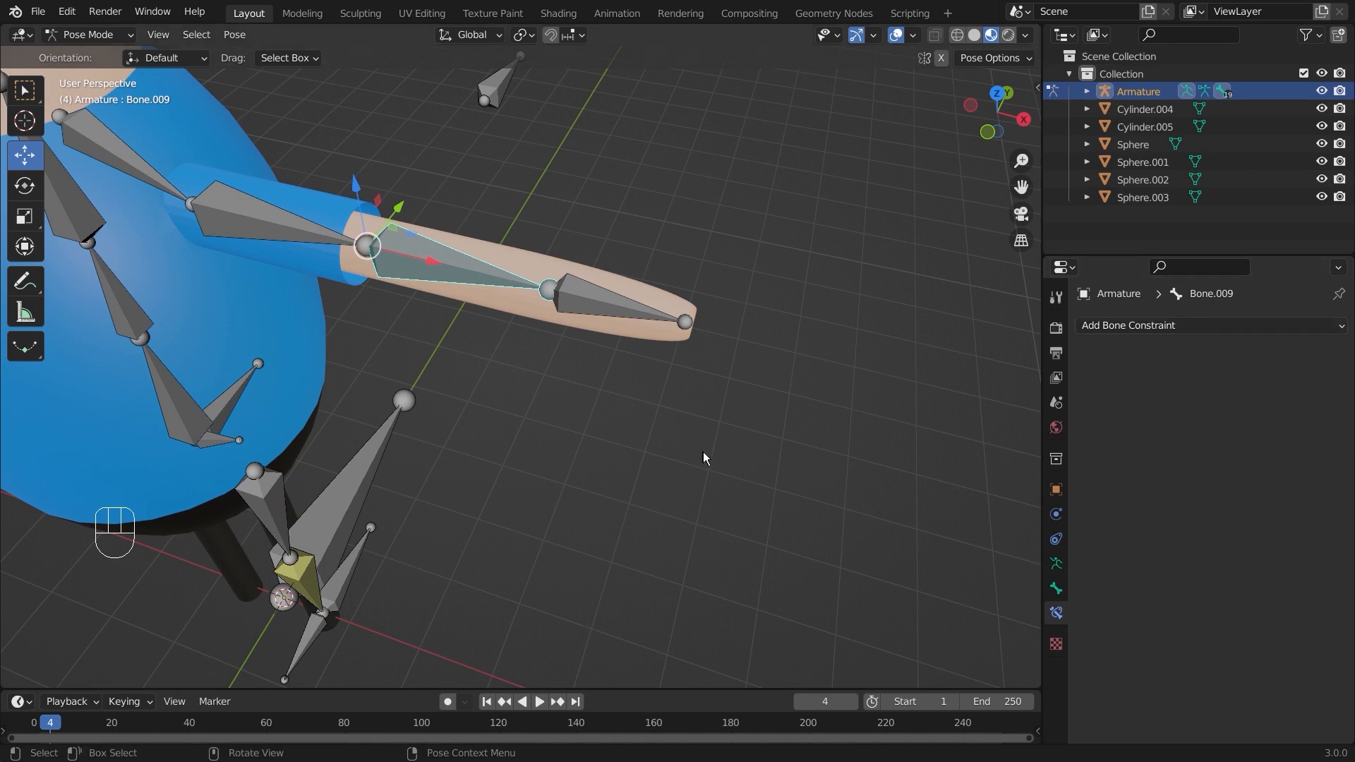
pyautogui.moveTo(721, 465); pyautogui.dragTo(688, 247, button='middle')
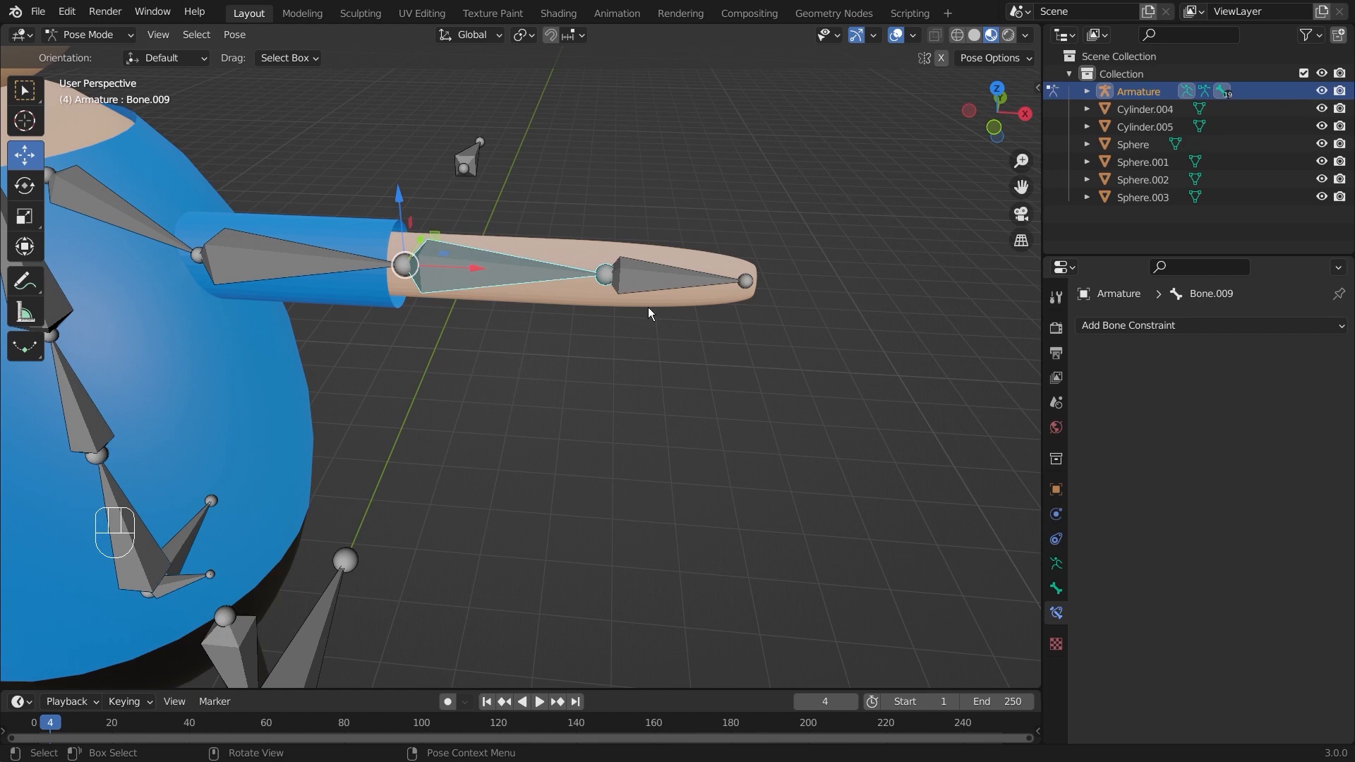
pyautogui.moveTo(700, 363); pyautogui.dragTo(721, 393, button='middle')
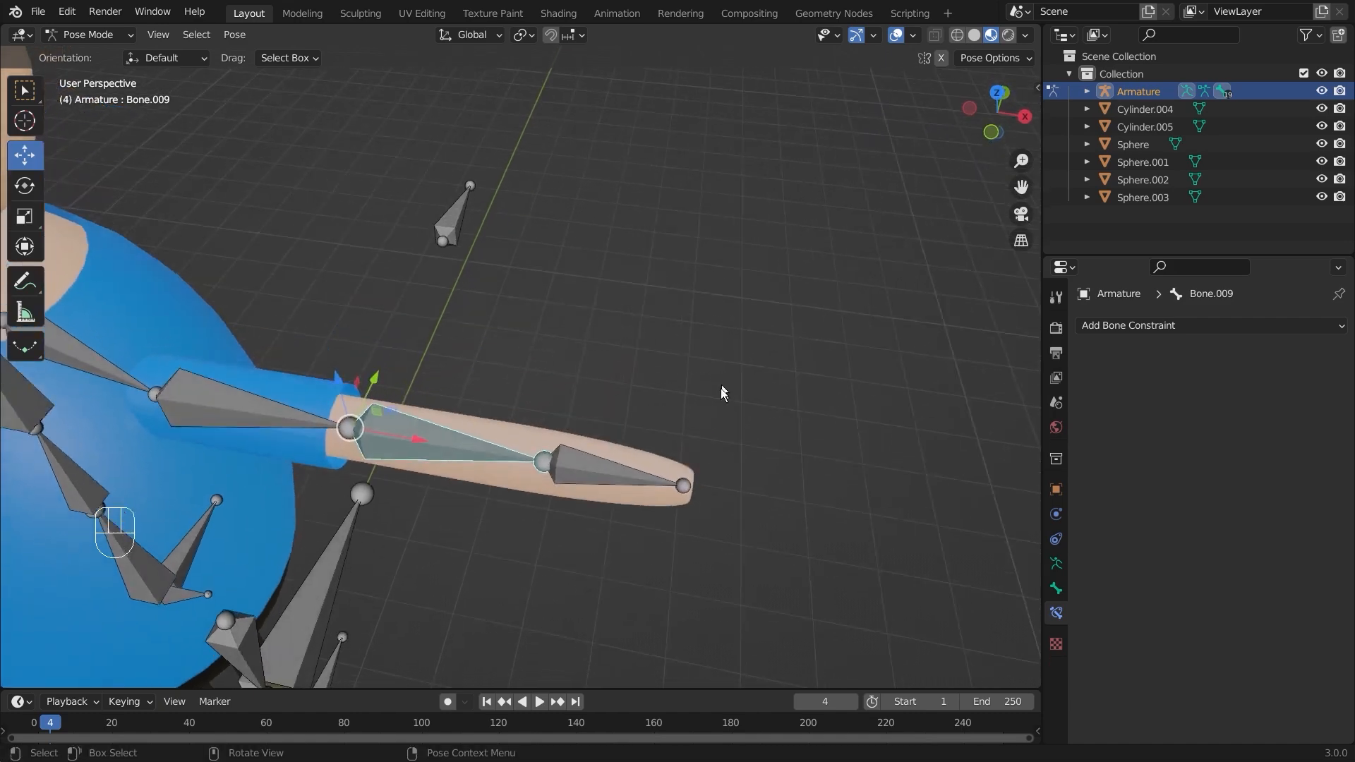
pyautogui.moveTo(672, 480); pyautogui.dragTo(682, 463, button='middle')
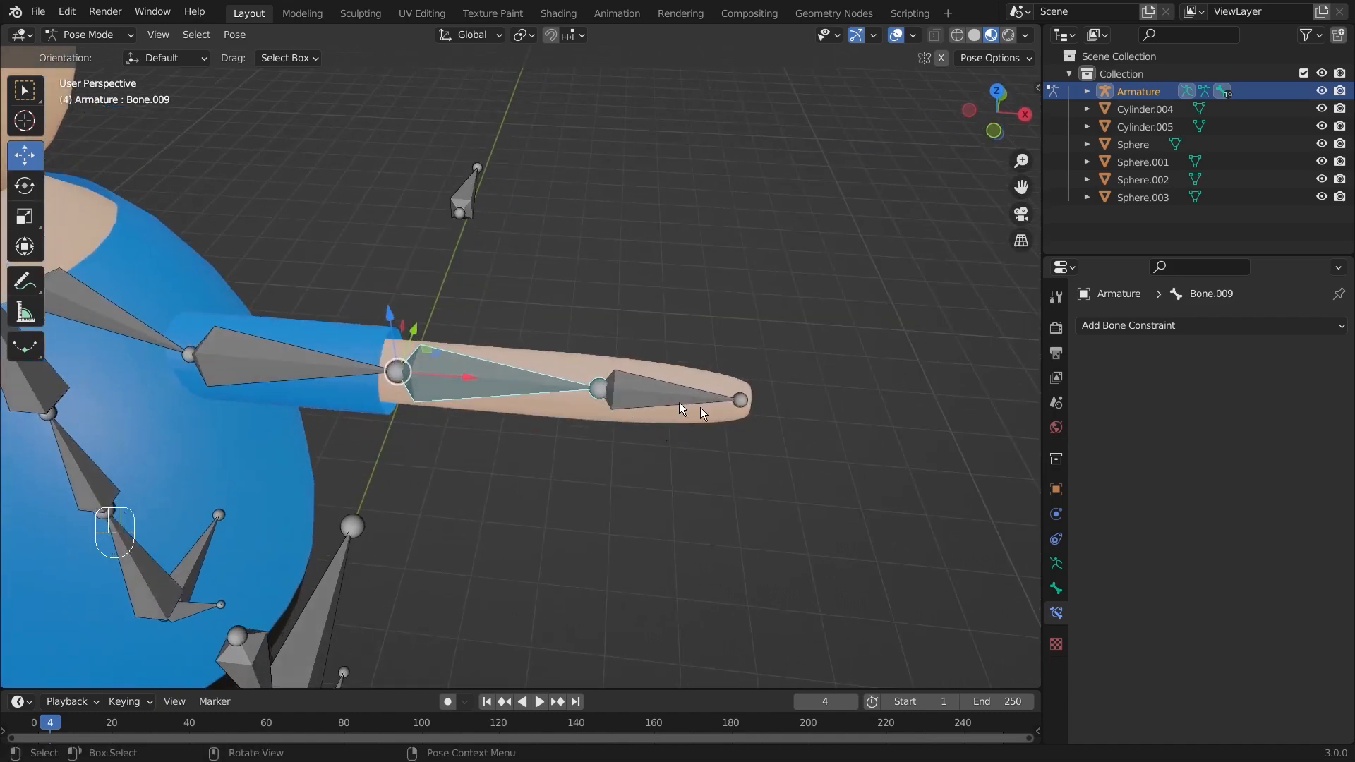
# Deselect all bones and set the armature's viewport display to B-Bone
pyautogui.hotkey('alt', 'a')
pyautogui.click(1057, 568)
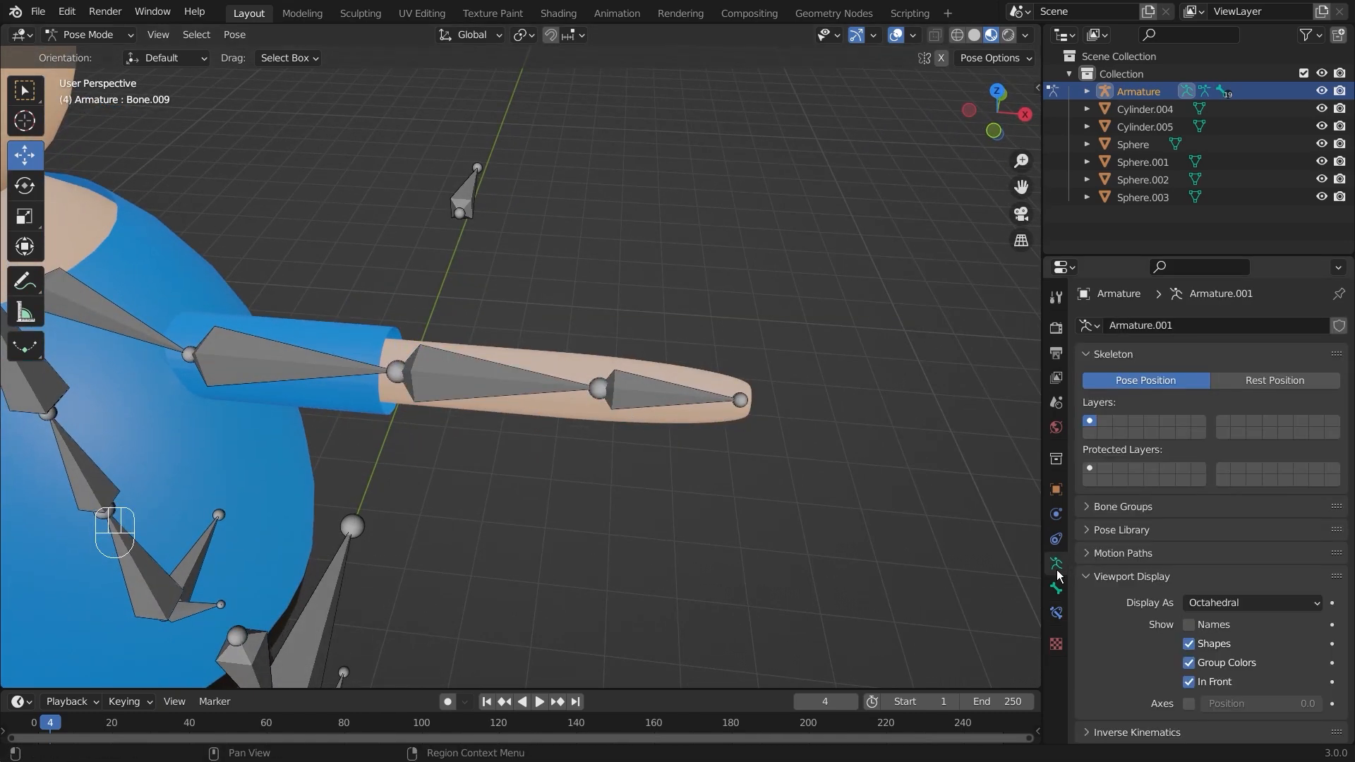
pyautogui.click(1270, 605)
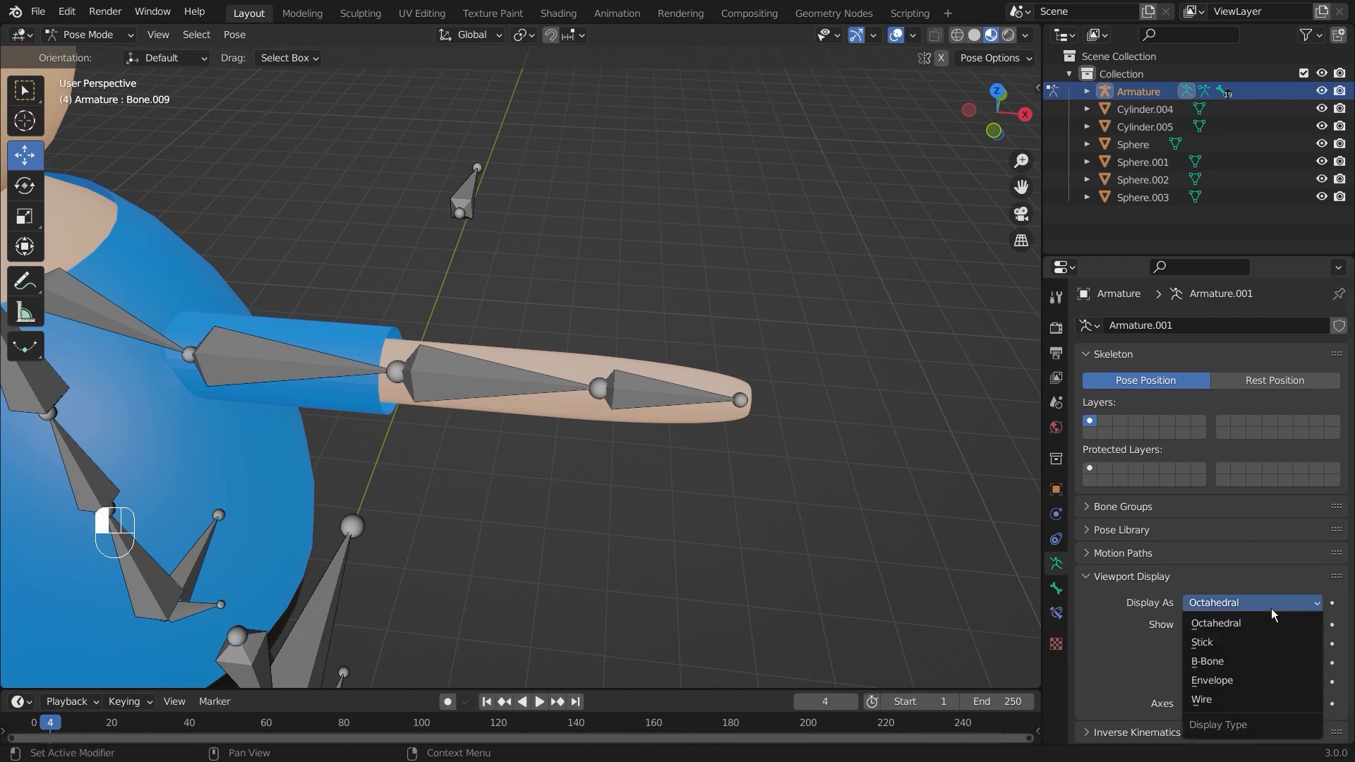
pyautogui.click(1247, 666)
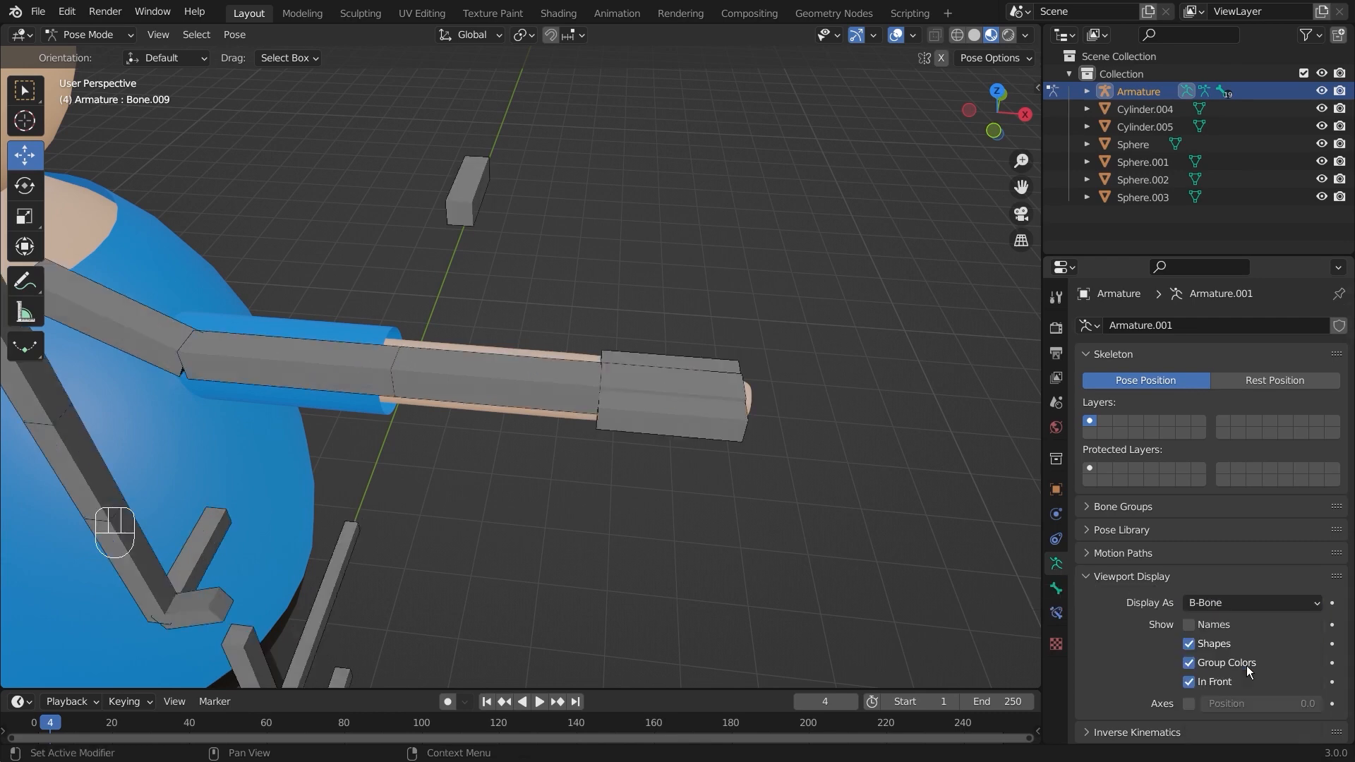
# Select the Hand.Controller bone and add the forearm bone Bone.009 to the selection as the active bone
pyautogui.scroll(5, 807, 438)
pyautogui.scroll(-7, 807, 438)
pyautogui.moveTo(808, 438); pyautogui.dragTo(760, 430, button='middle')
pyautogui.scroll(2, 644, 433)
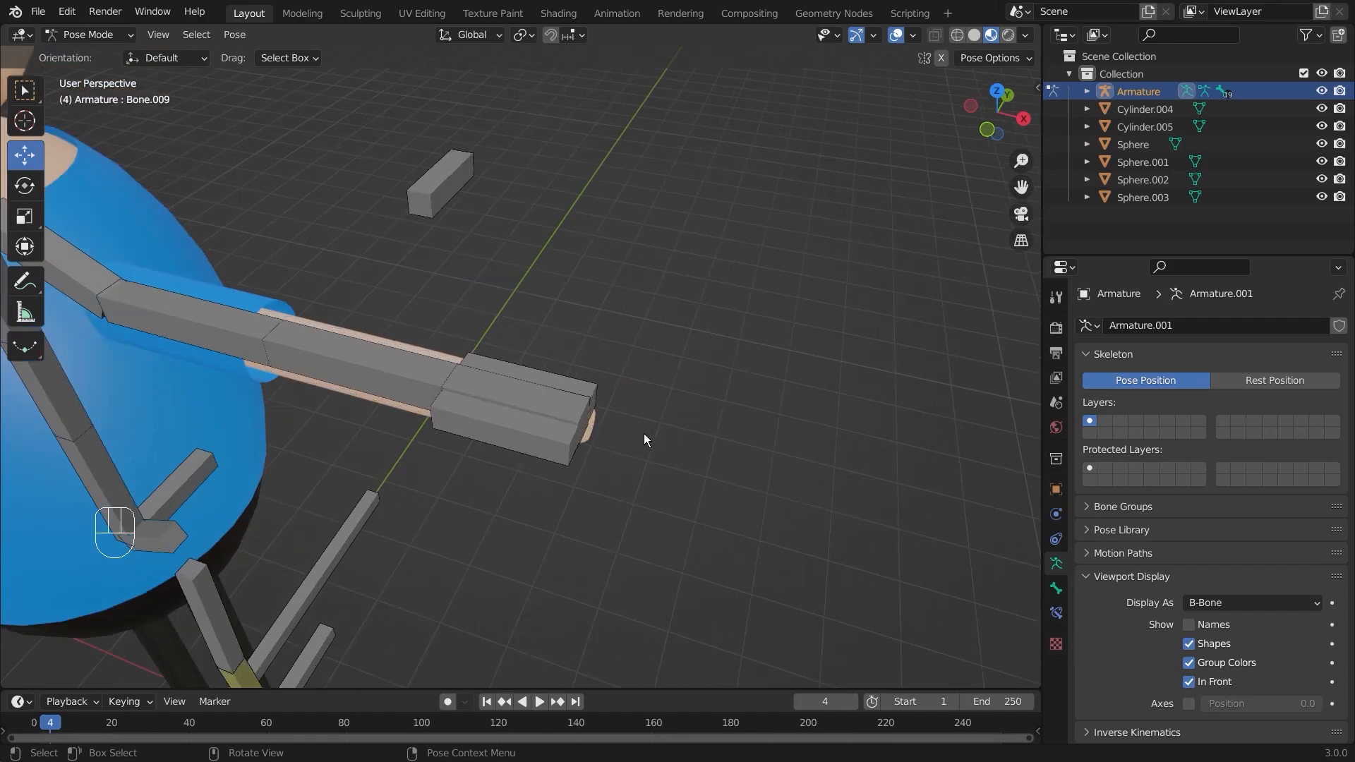
pyautogui.scroll(2, 644, 434)
pyautogui.click(558, 419)
pyautogui.scroll(2, 561, 419)
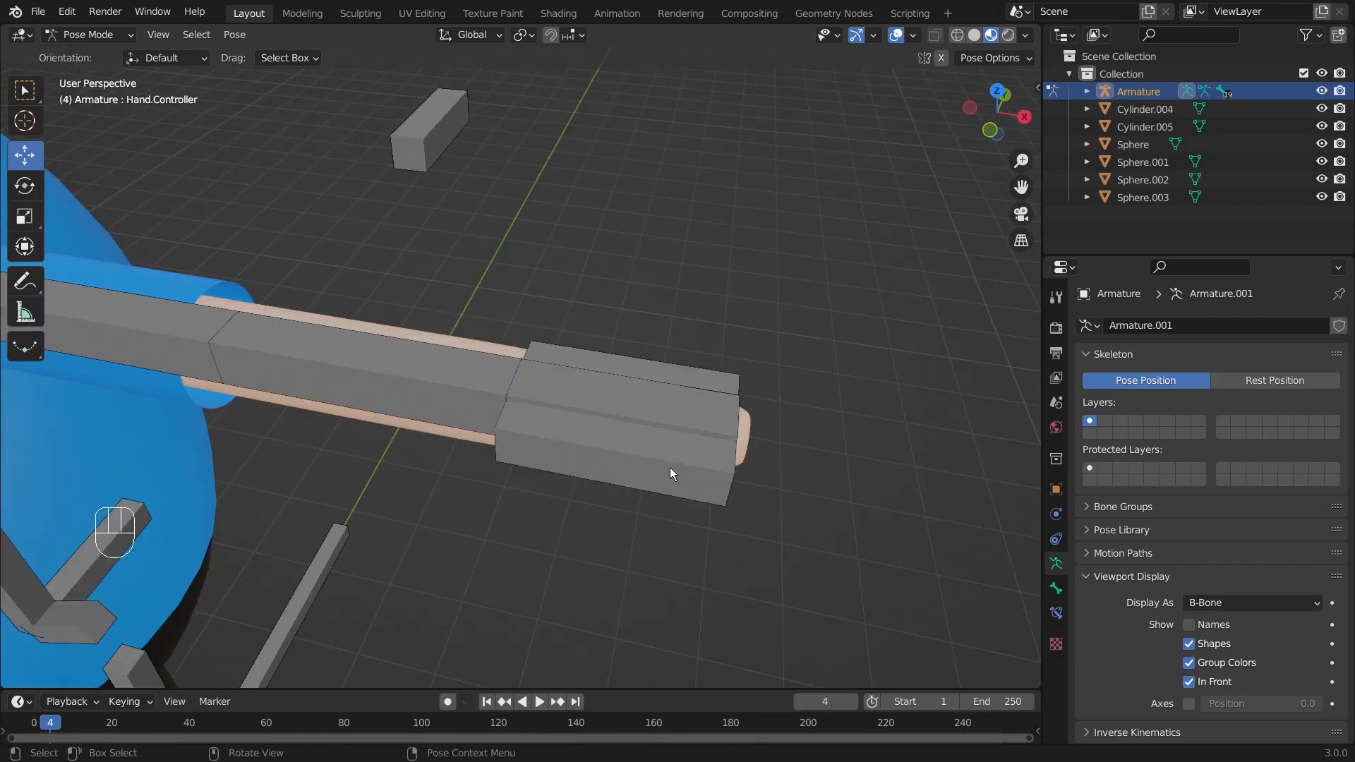
pyautogui.click(692, 463)
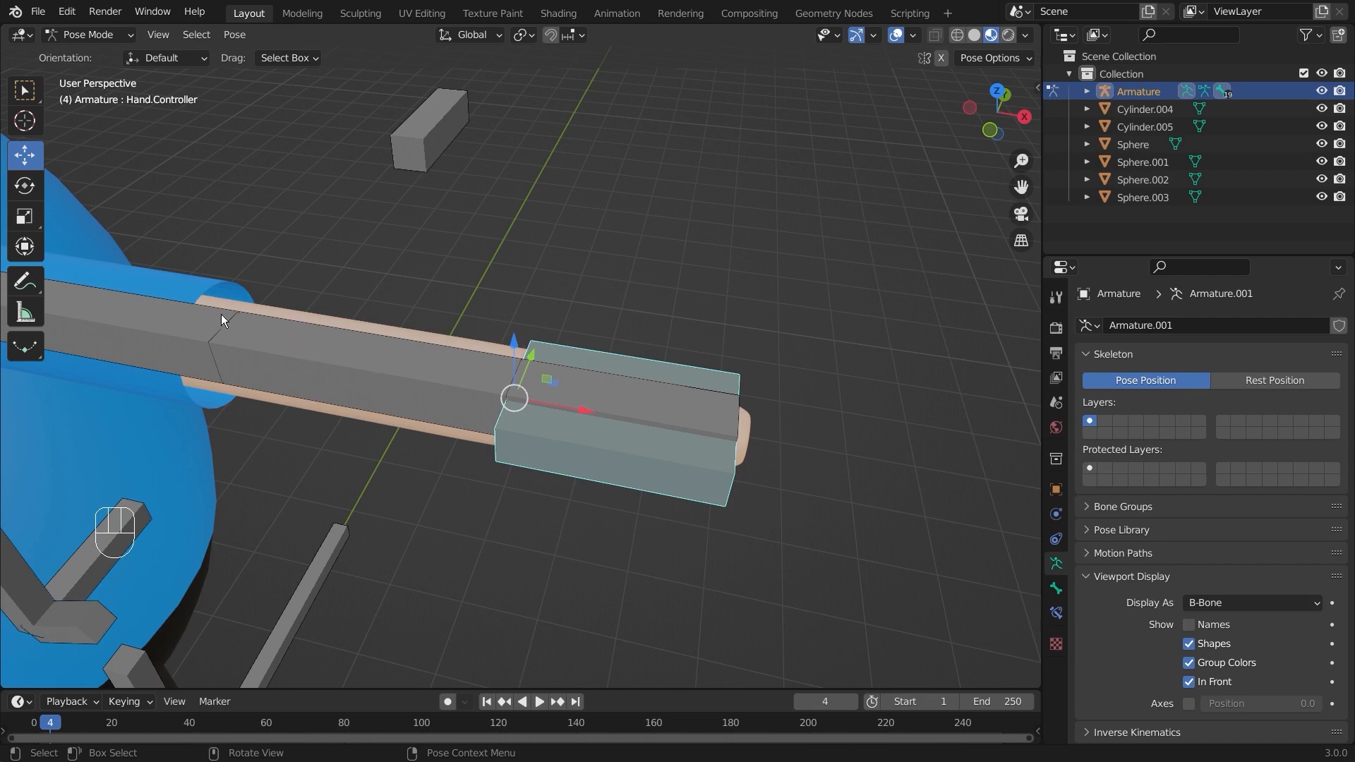
pyautogui.press('shift')
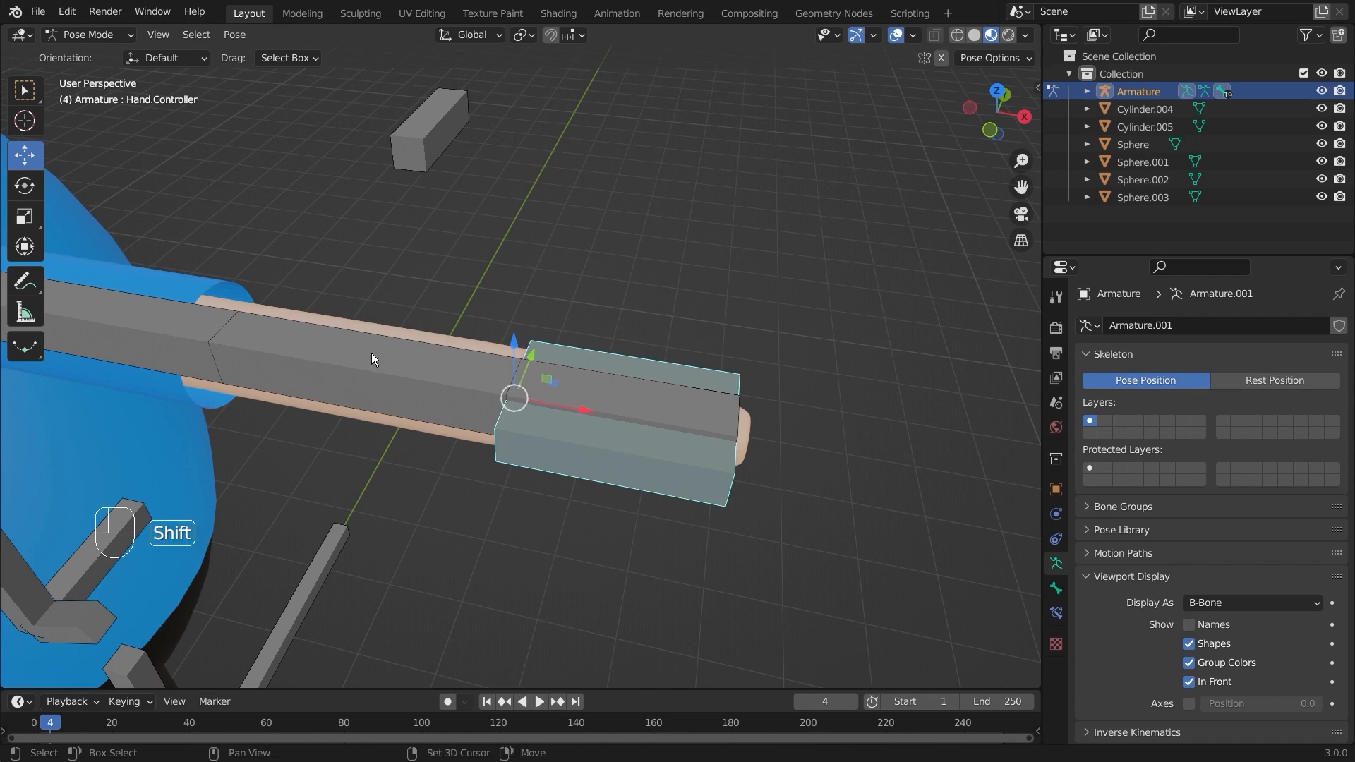
pyautogui.keyDown('shift'); pyautogui.click(371, 353); pyautogui.keyUp('shift')
pyautogui.moveTo(478, 396); pyautogui.dragTo(673, 290, button='middle')
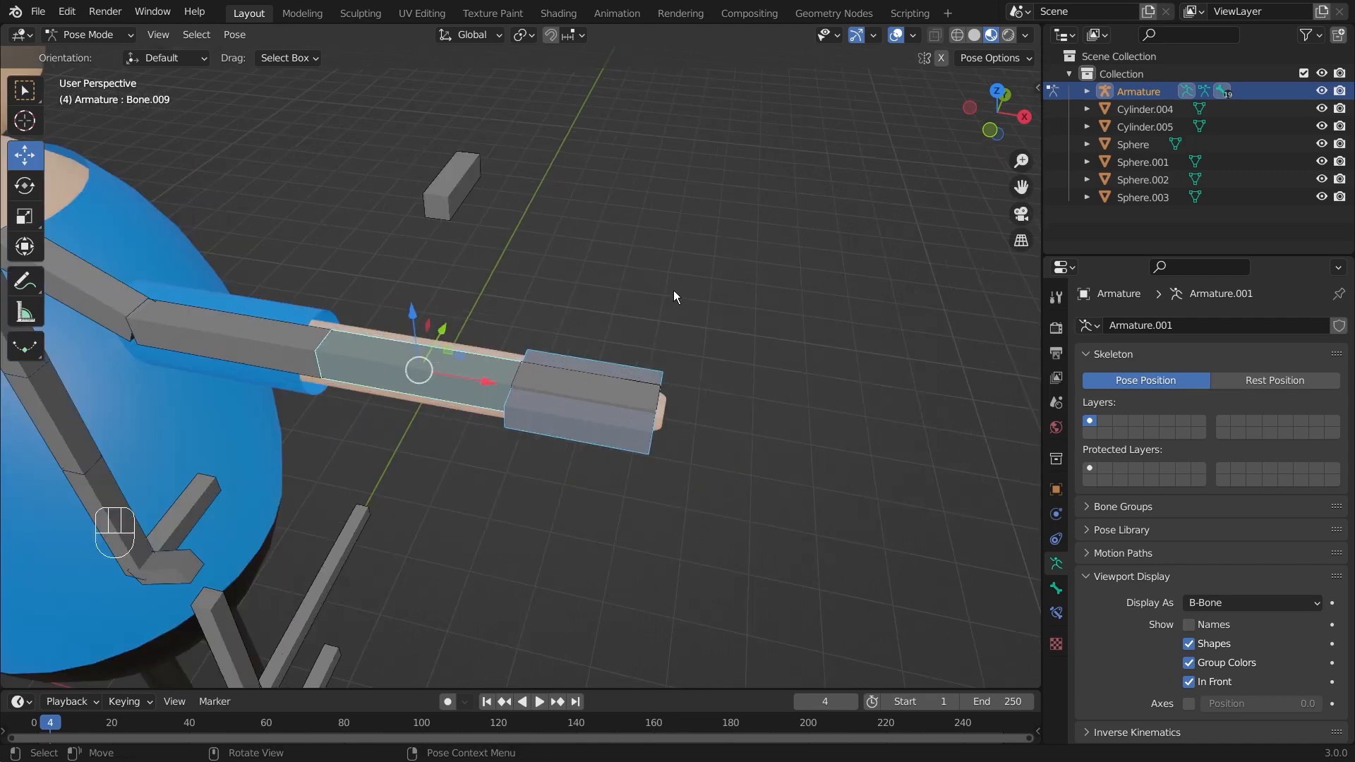
# Add an Inverse Kinematics constraint to the forearm bone Bone.009 with Hand.Controller as its target
pyautogui.hotkey('ctrl', 'shift', 'c')
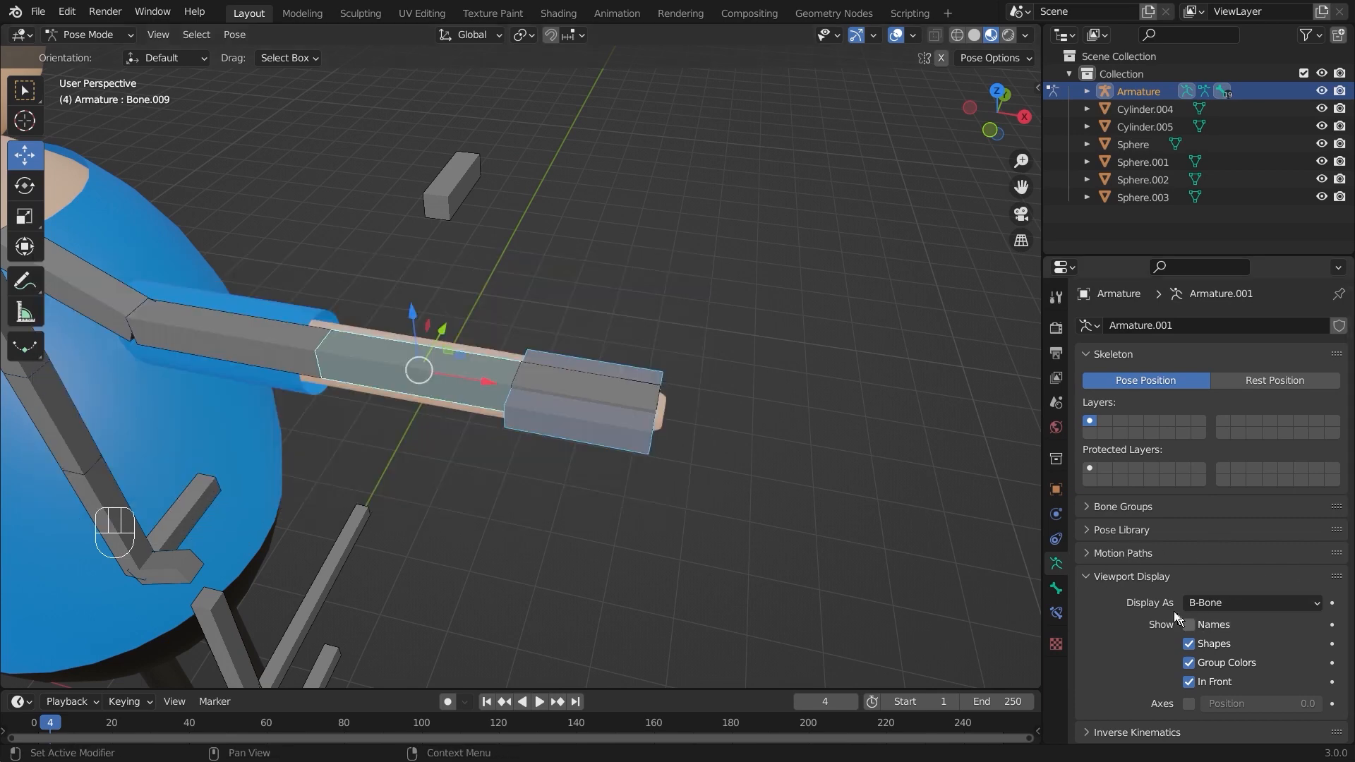
pyautogui.click(1055, 613)
pyautogui.click(1231, 325)
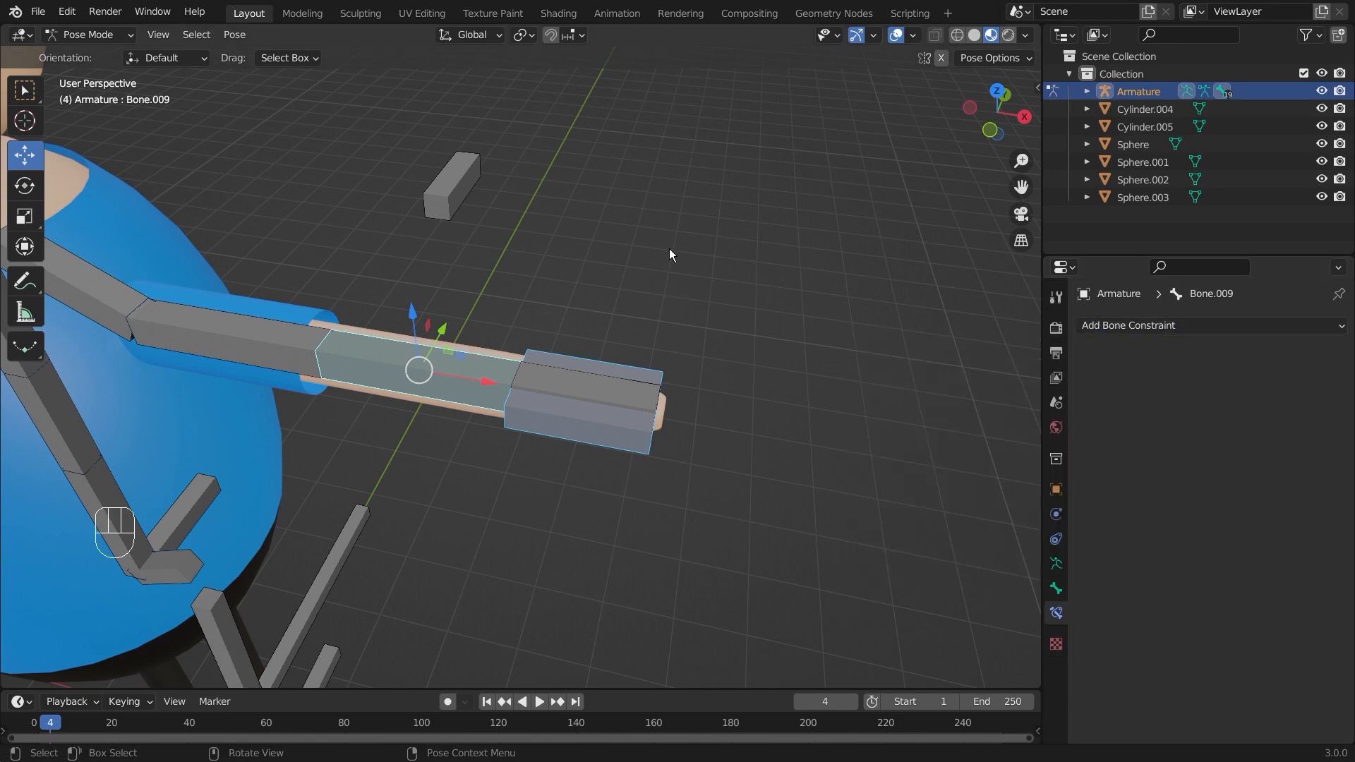
pyautogui.hotkey('shift', 'ctrl', 'c')
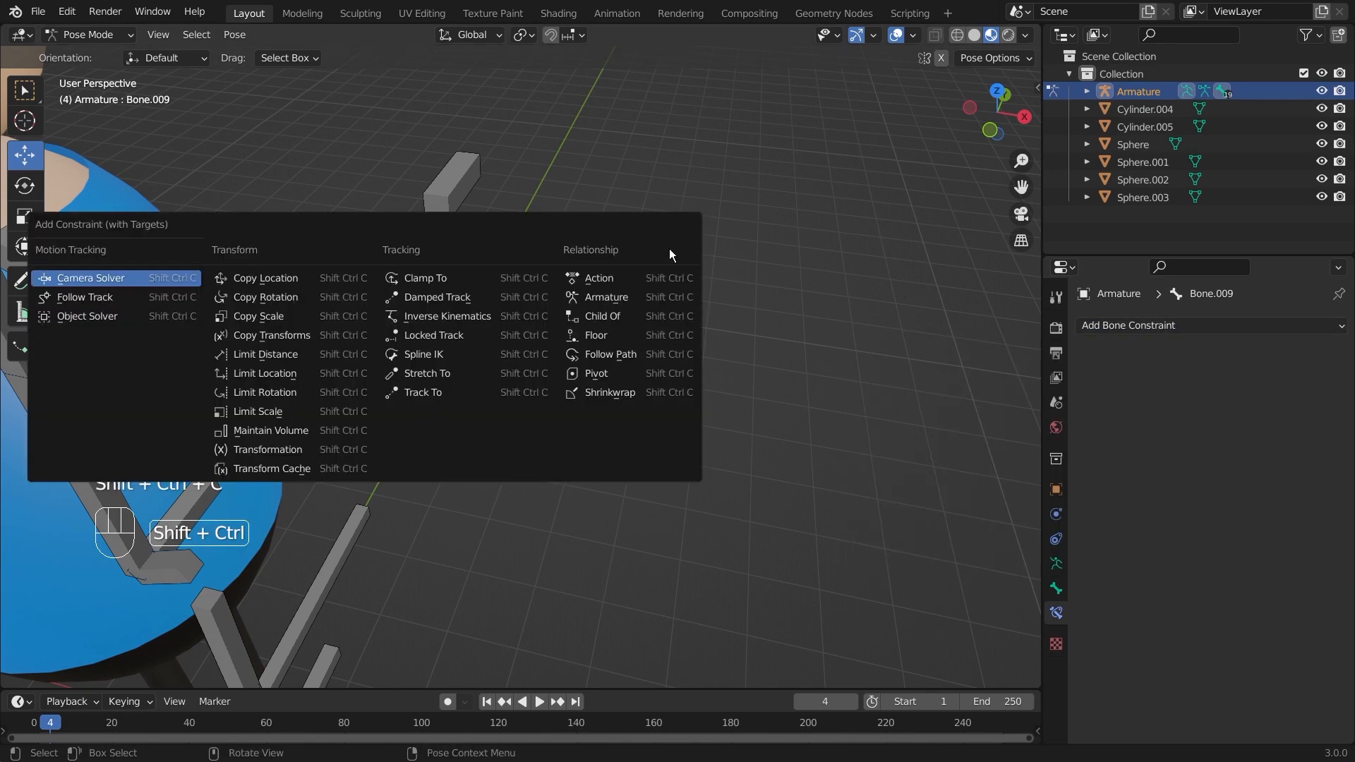
pyautogui.click(467, 320)
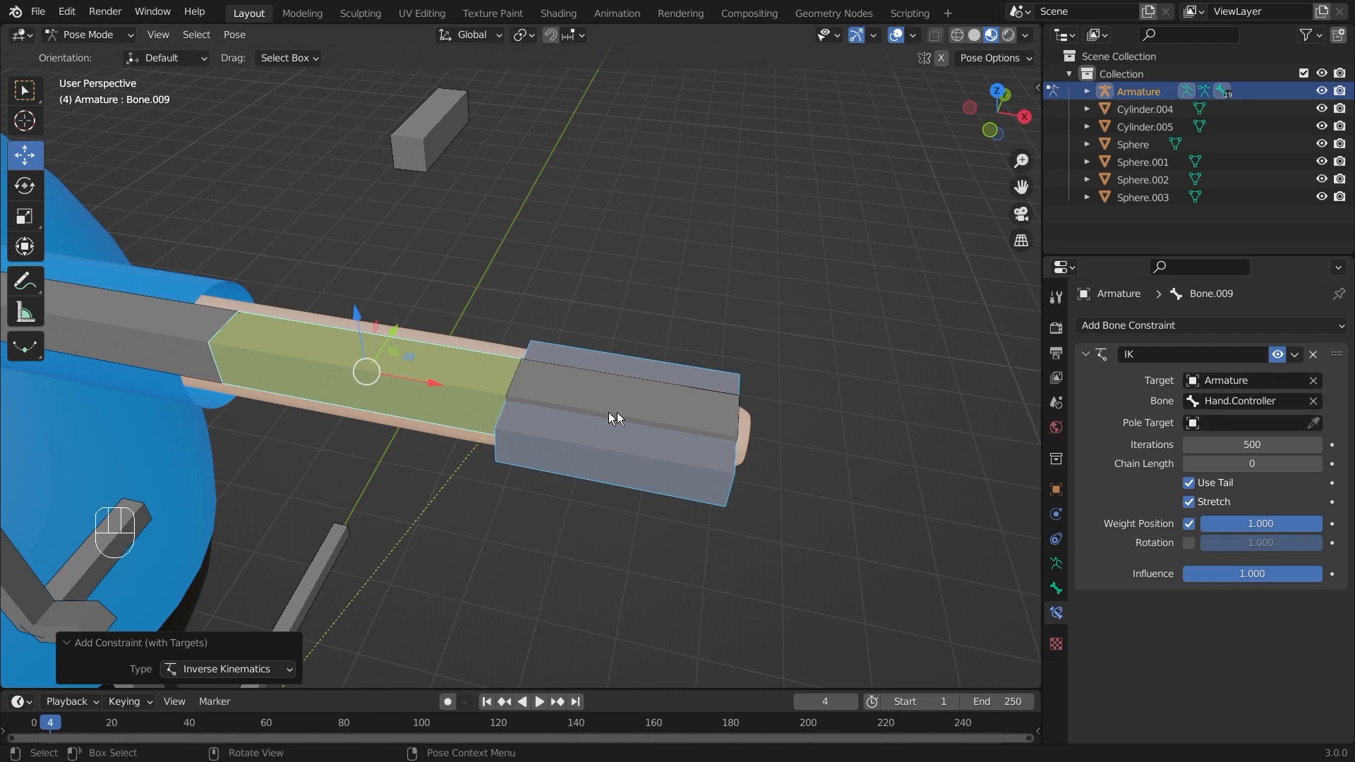
# Set the chain length of Bone.009's IK constraint to 2
pyautogui.scroll(-3, 706, 413)
pyautogui.moveTo(732, 476); pyautogui.dragTo(625, 469, button='middle')
pyautogui.scroll(3, 676, 478)
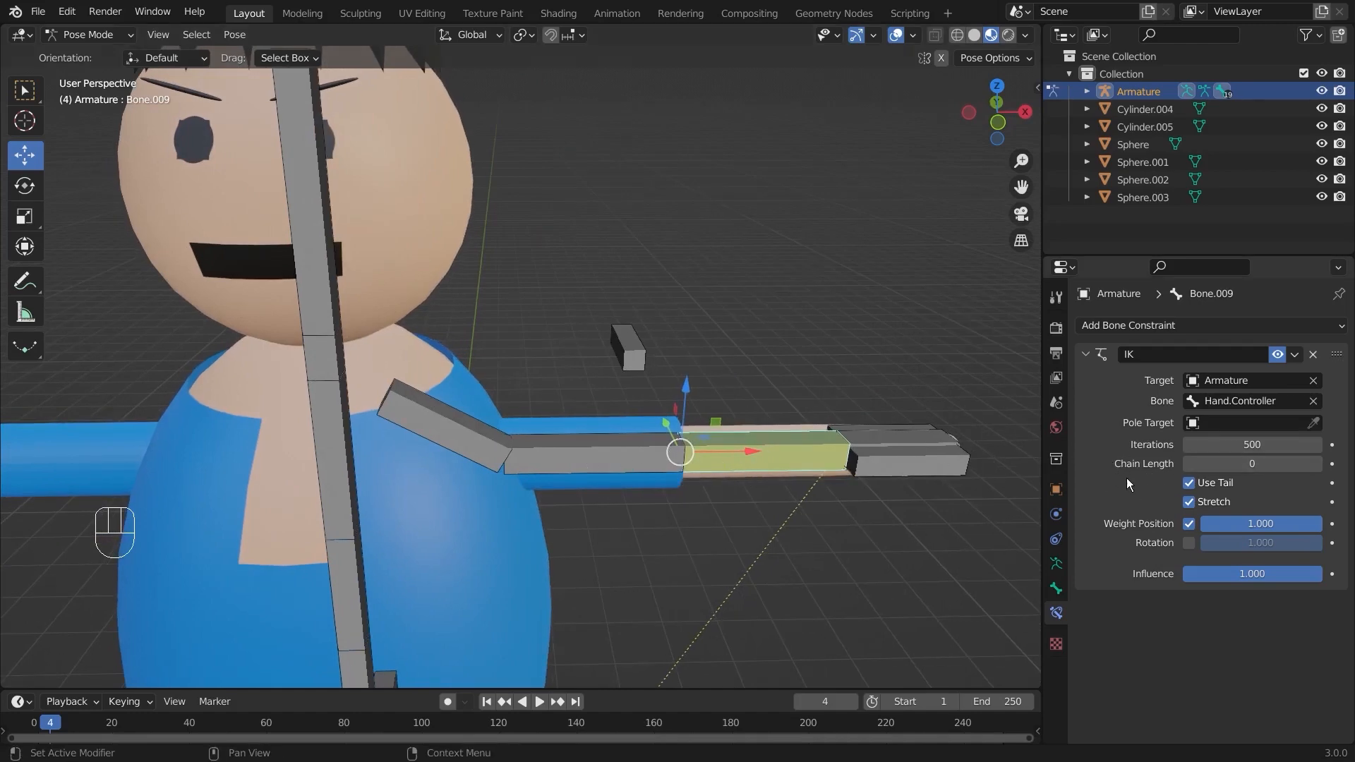
pyautogui.click(1317, 464)
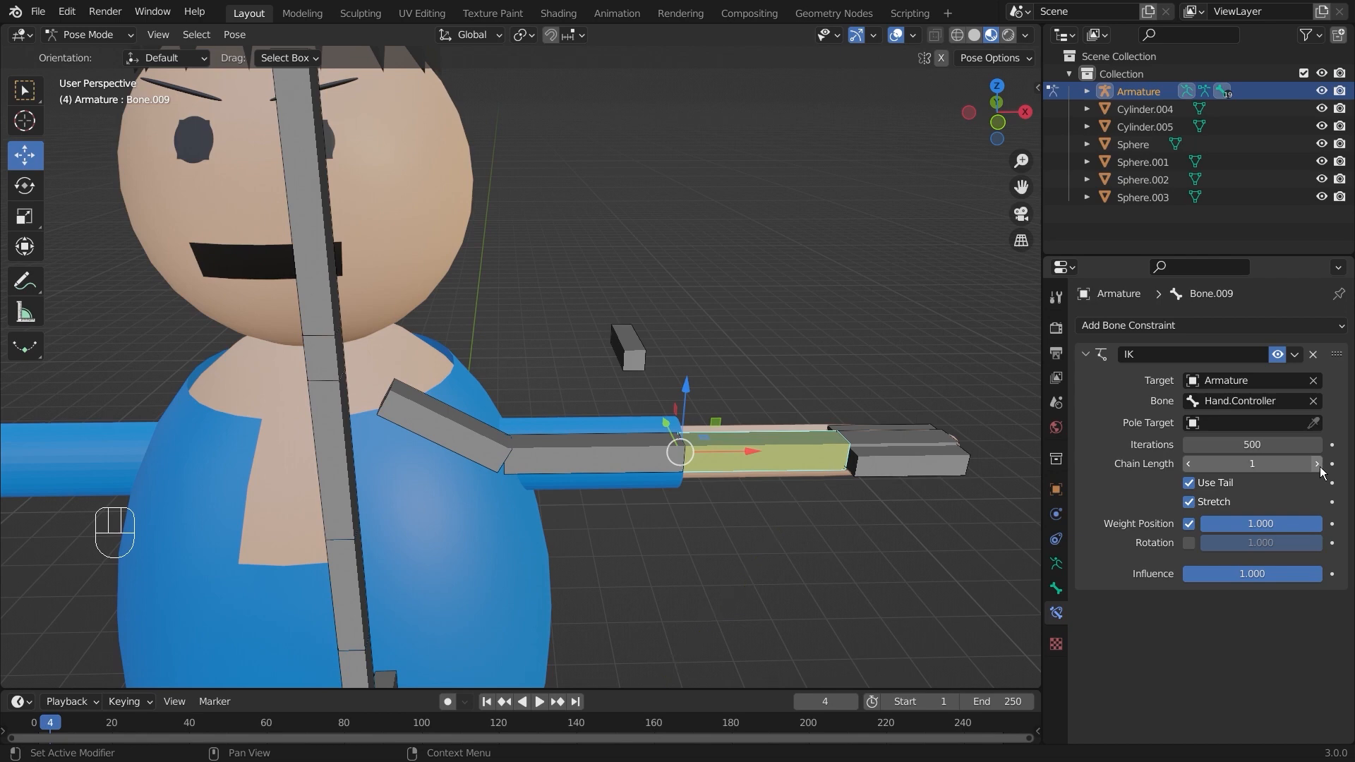
pyautogui.click(1318, 464)
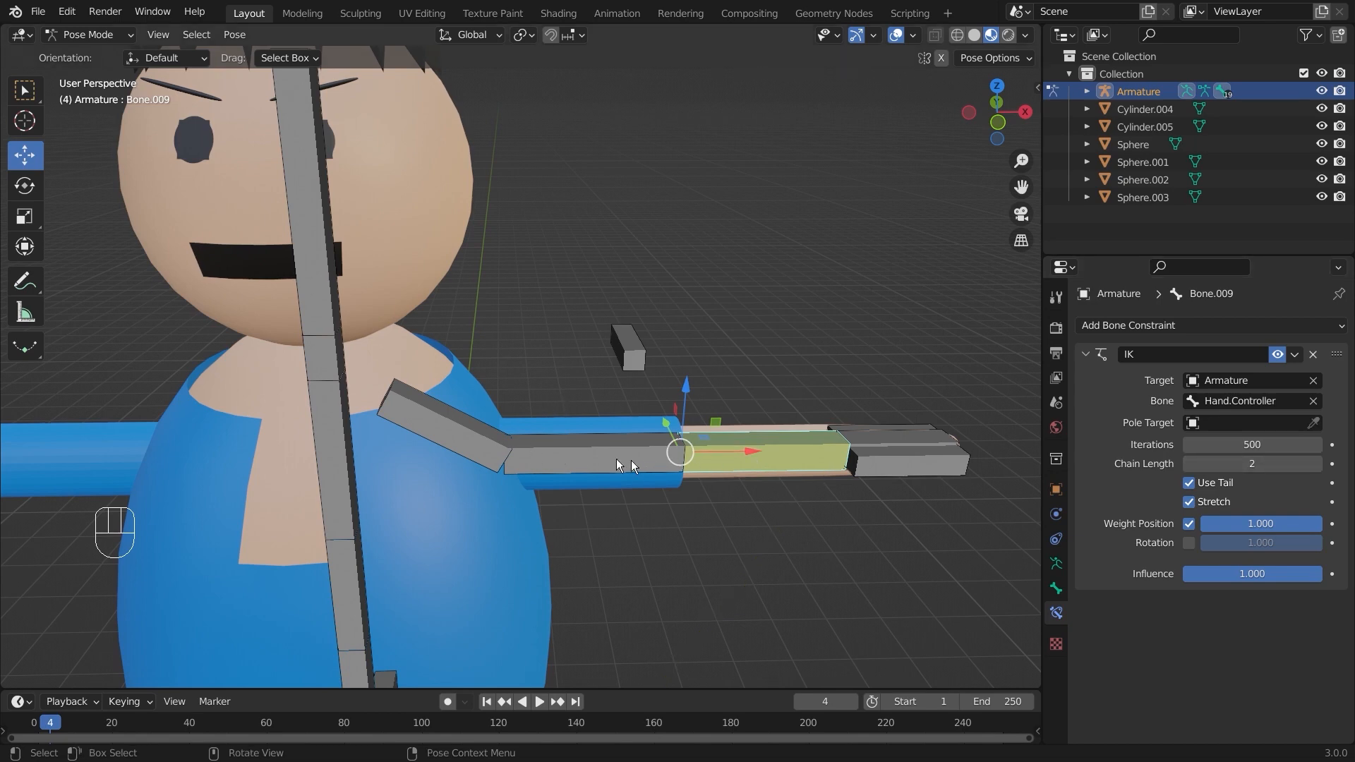
# Reselect the forearm bone Bone.009 and turn on the display of bone names for the armature
pyautogui.moveTo(719, 523); pyautogui.dragTo(723, 509, button='middle')
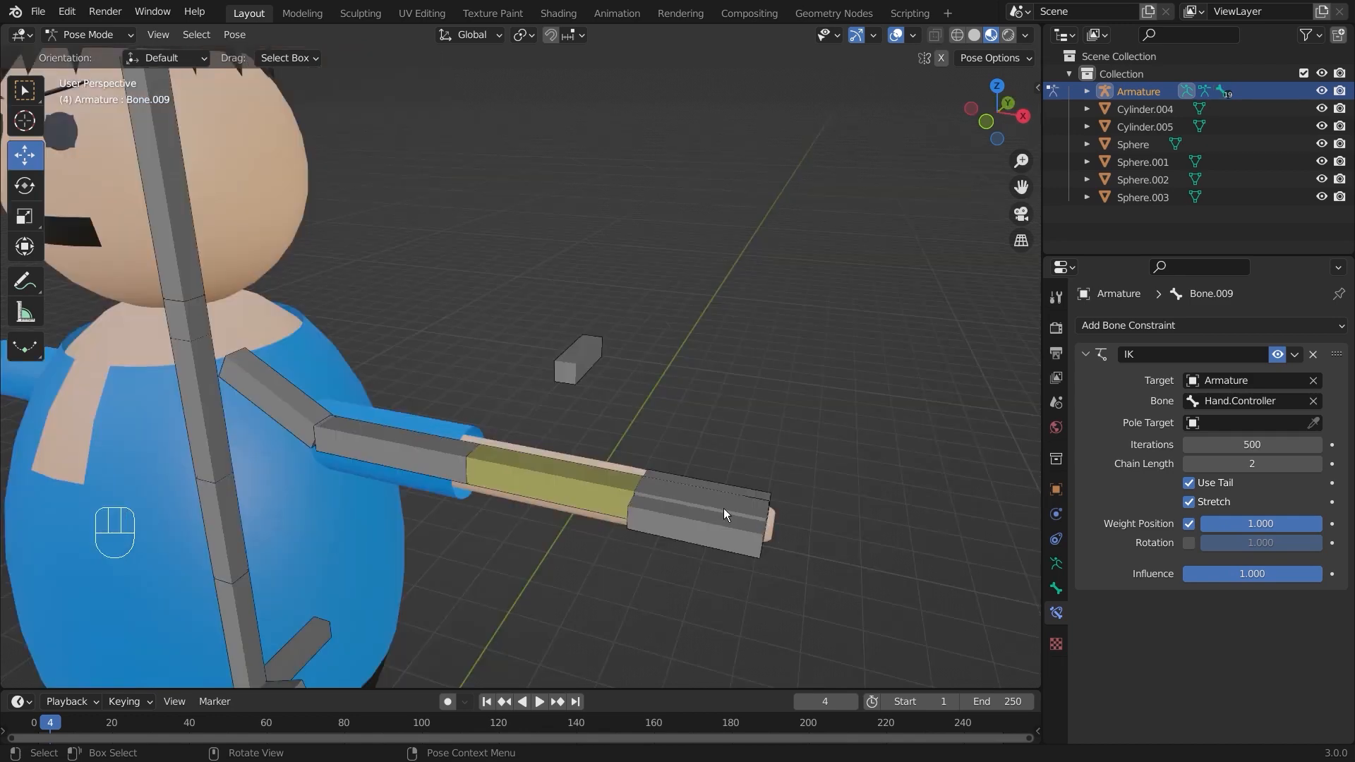
pyautogui.click(587, 355)
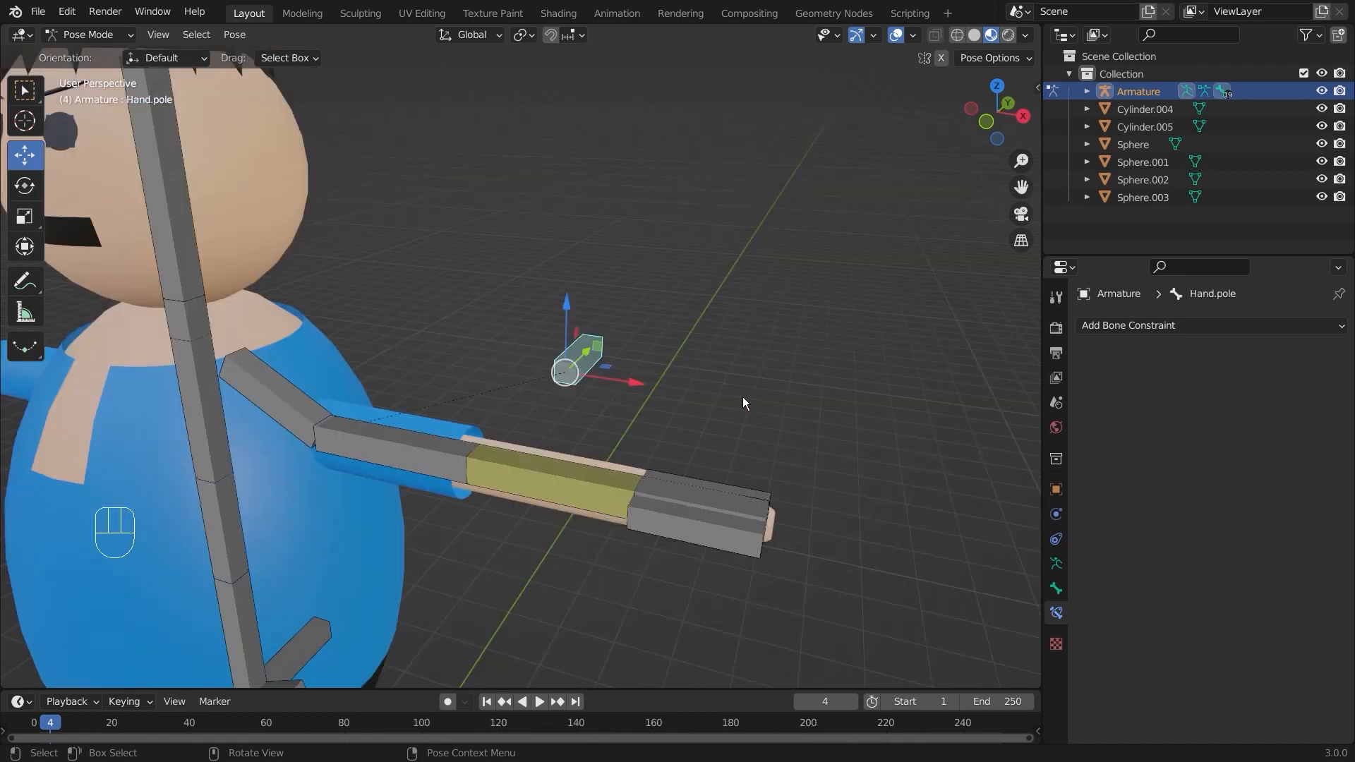
pyautogui.moveTo(743, 397)
pyautogui.mouseDown(button='middle')
pyautogui.moveTo(717, 397)
pyautogui.moveTo(747, 412)
pyautogui.mouseUp(button='middle')
pyautogui.click(746, 412)
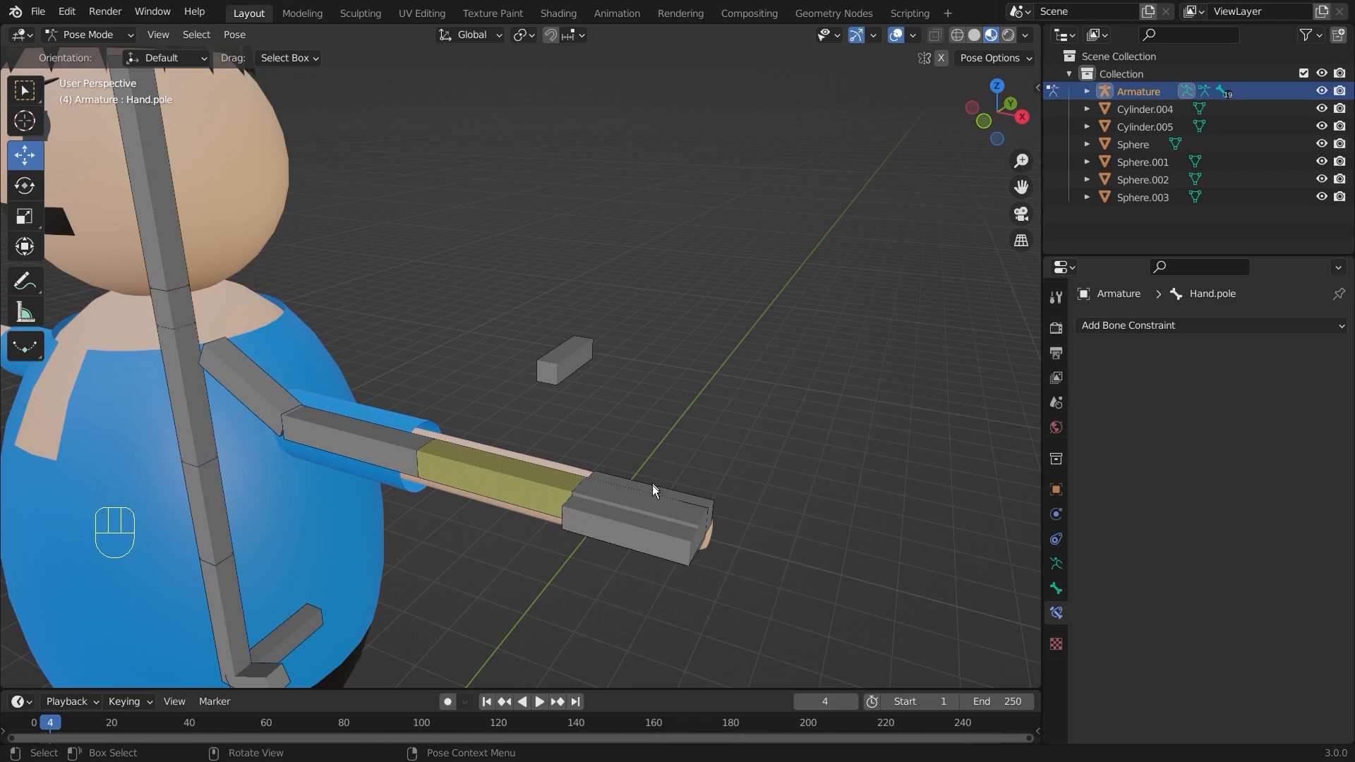
pyautogui.click(538, 480)
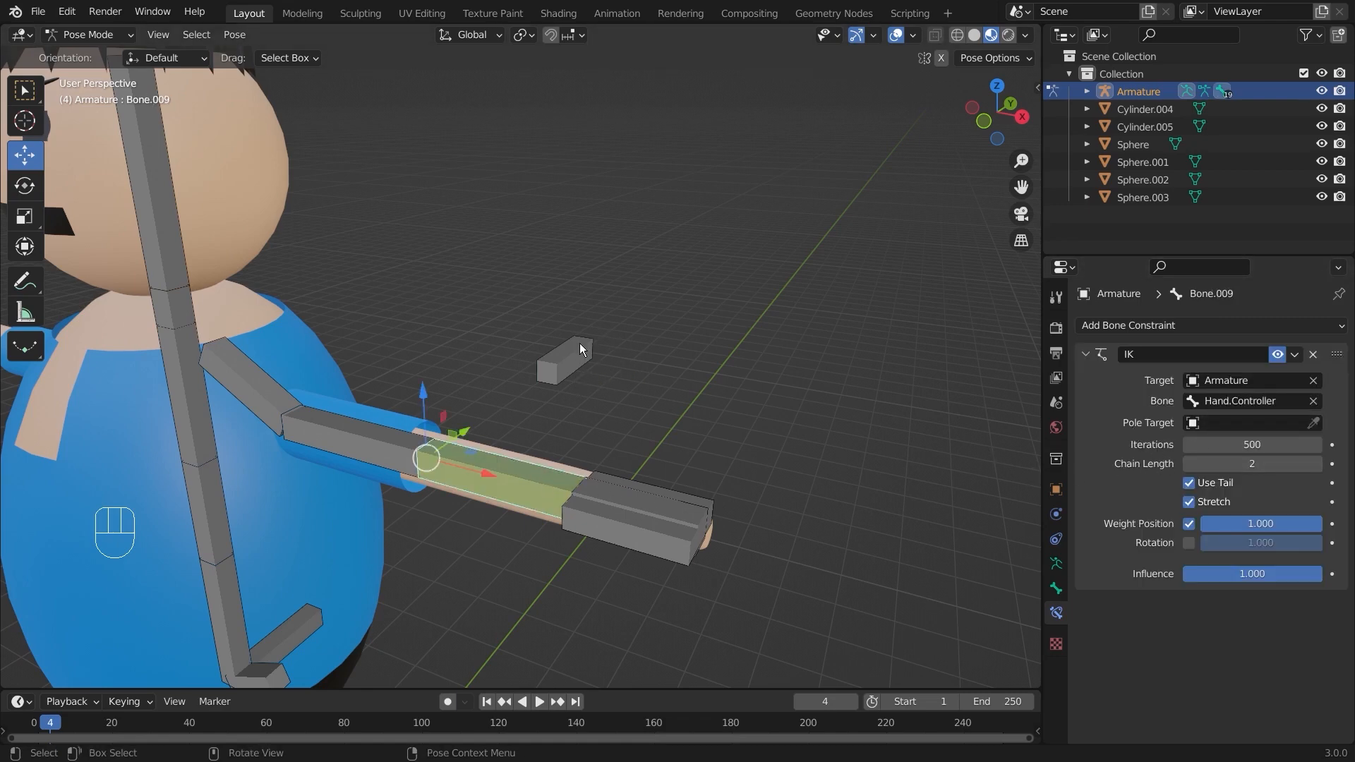
pyautogui.click(1056, 565)
pyautogui.click(1189, 625)
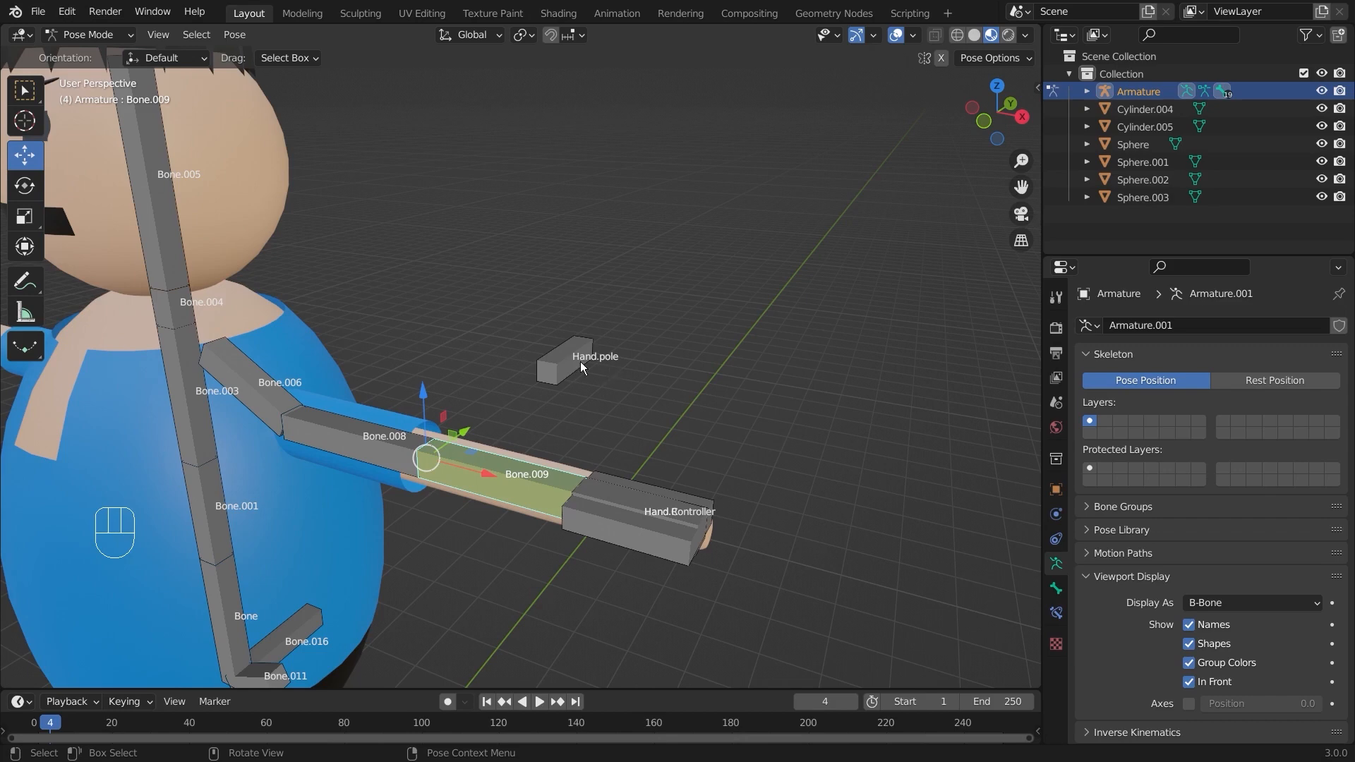
# Set the pole target of Bone.009's IK constraint to the Armature with Hand.pole as the pole bone
pyautogui.moveTo(580, 362); pyautogui.dragTo(785, 434, button='middle')
pyautogui.click(1057, 614)
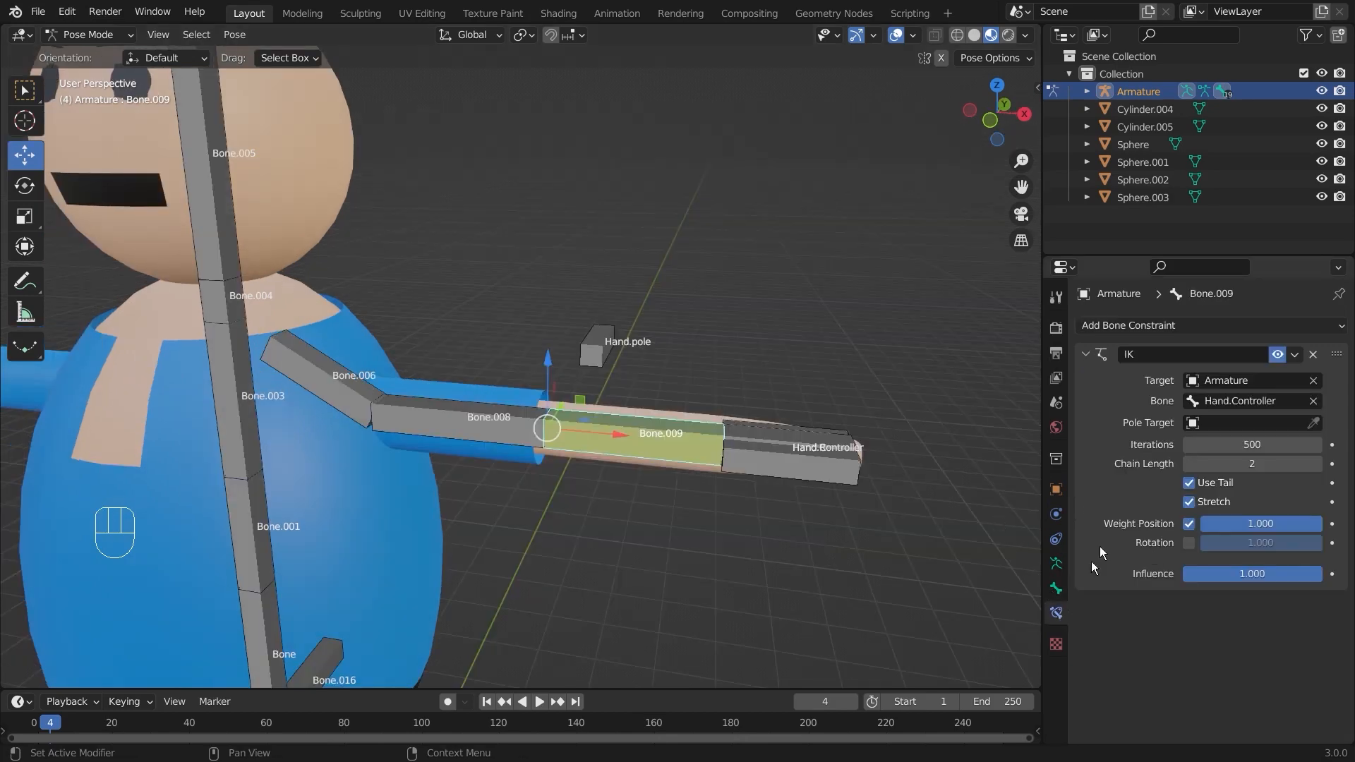
pyautogui.click(1314, 425)
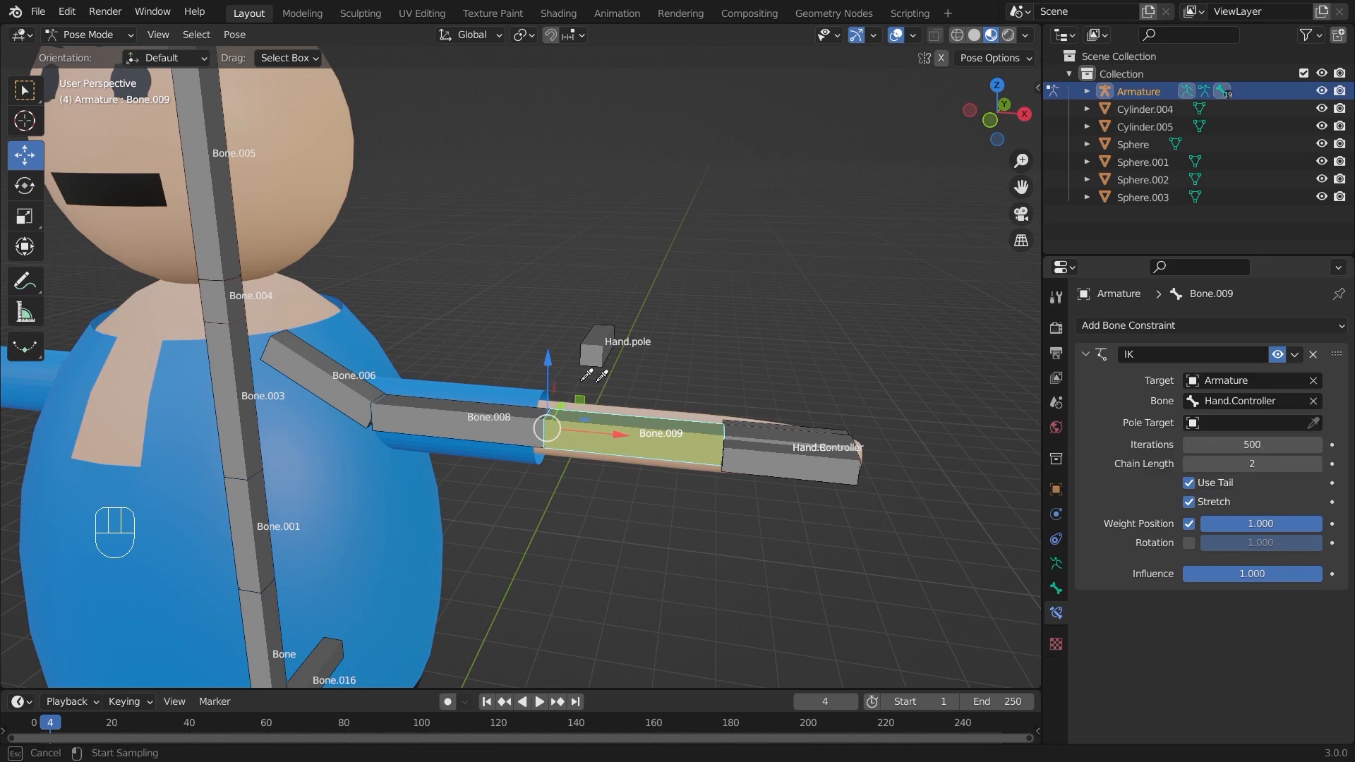
pyautogui.click(473, 417)
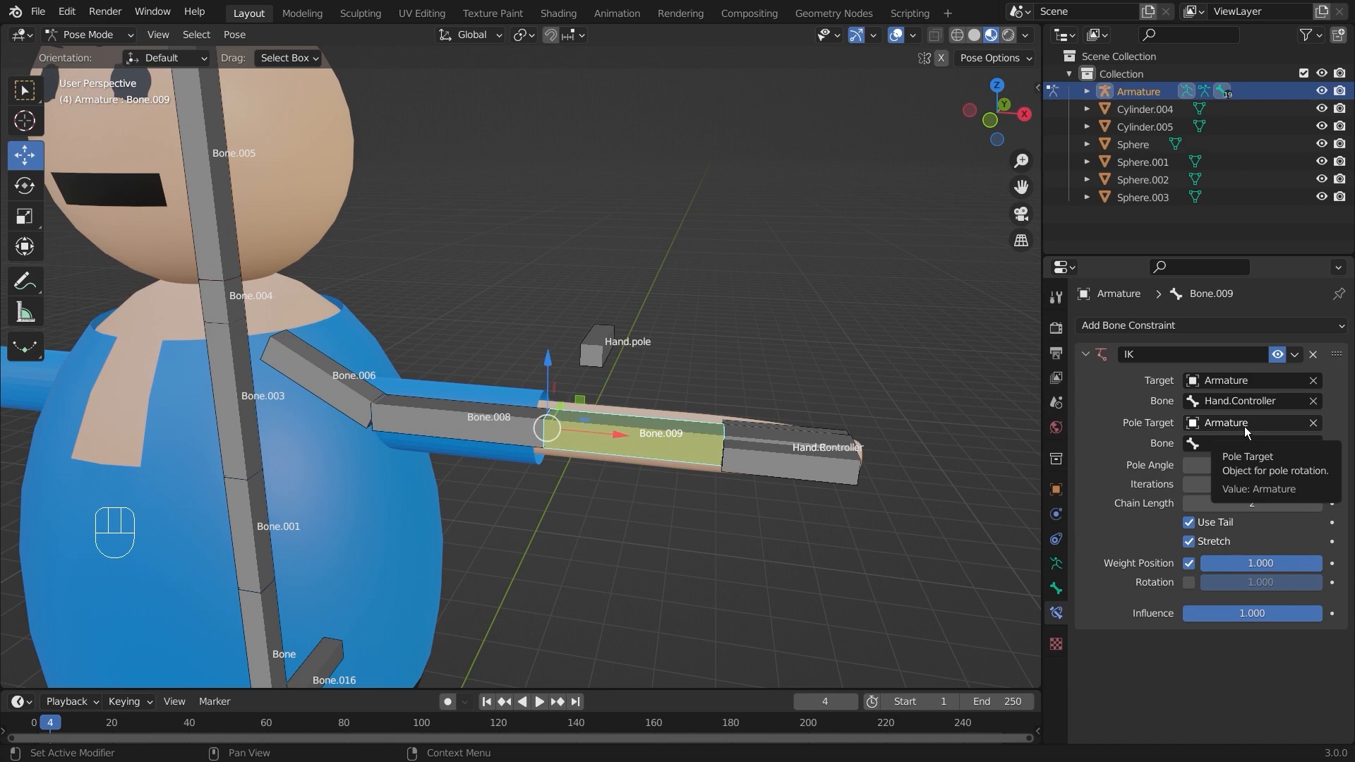
pyautogui.scroll(2, 528, 450)
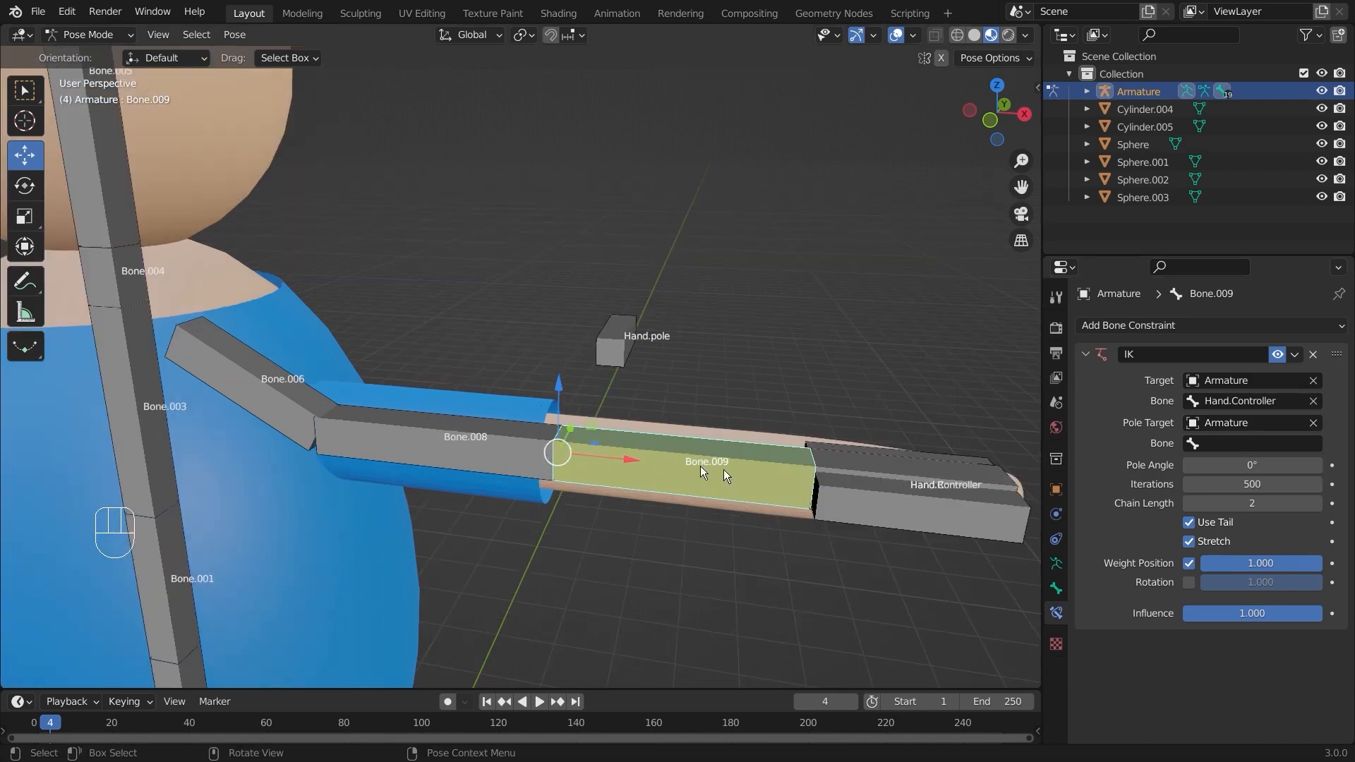
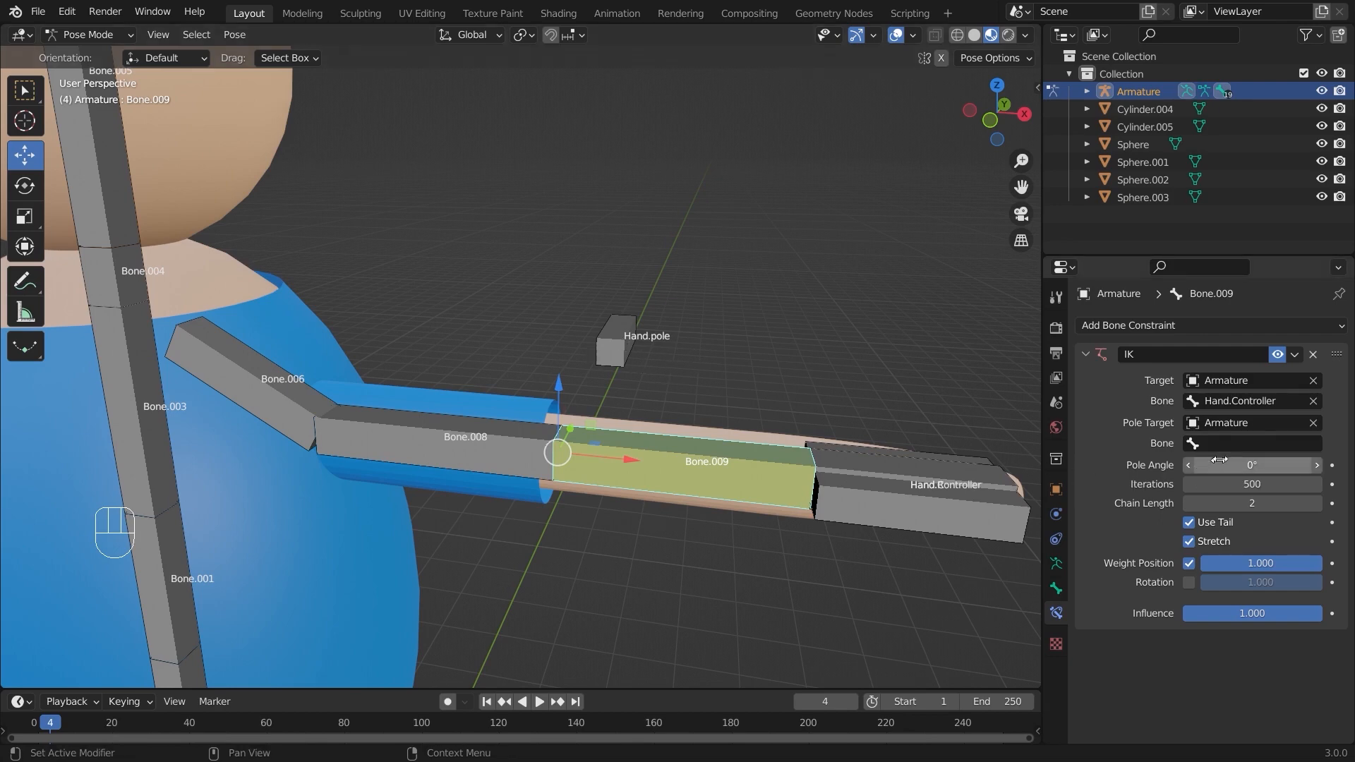
pyautogui.click(1253, 444)
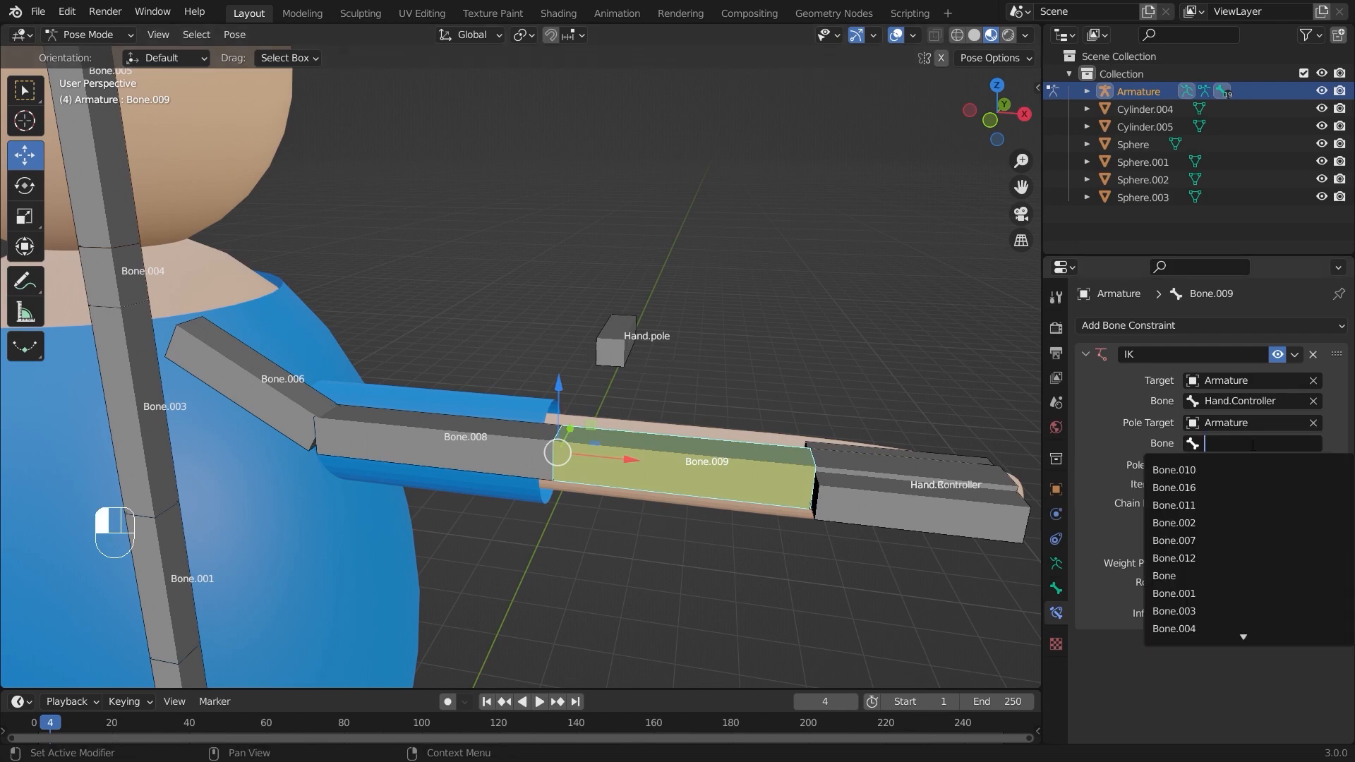
pyautogui.write('hand')
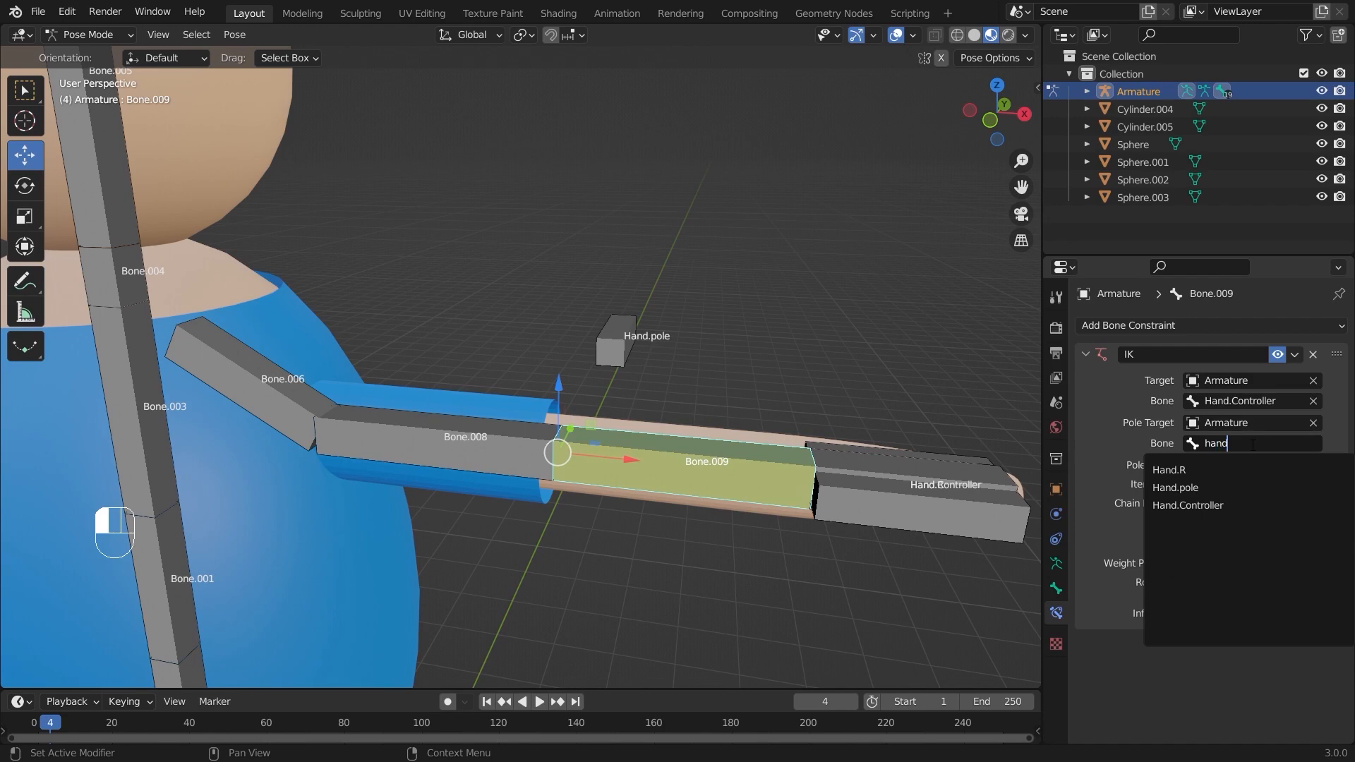
pyautogui.click(1208, 487)
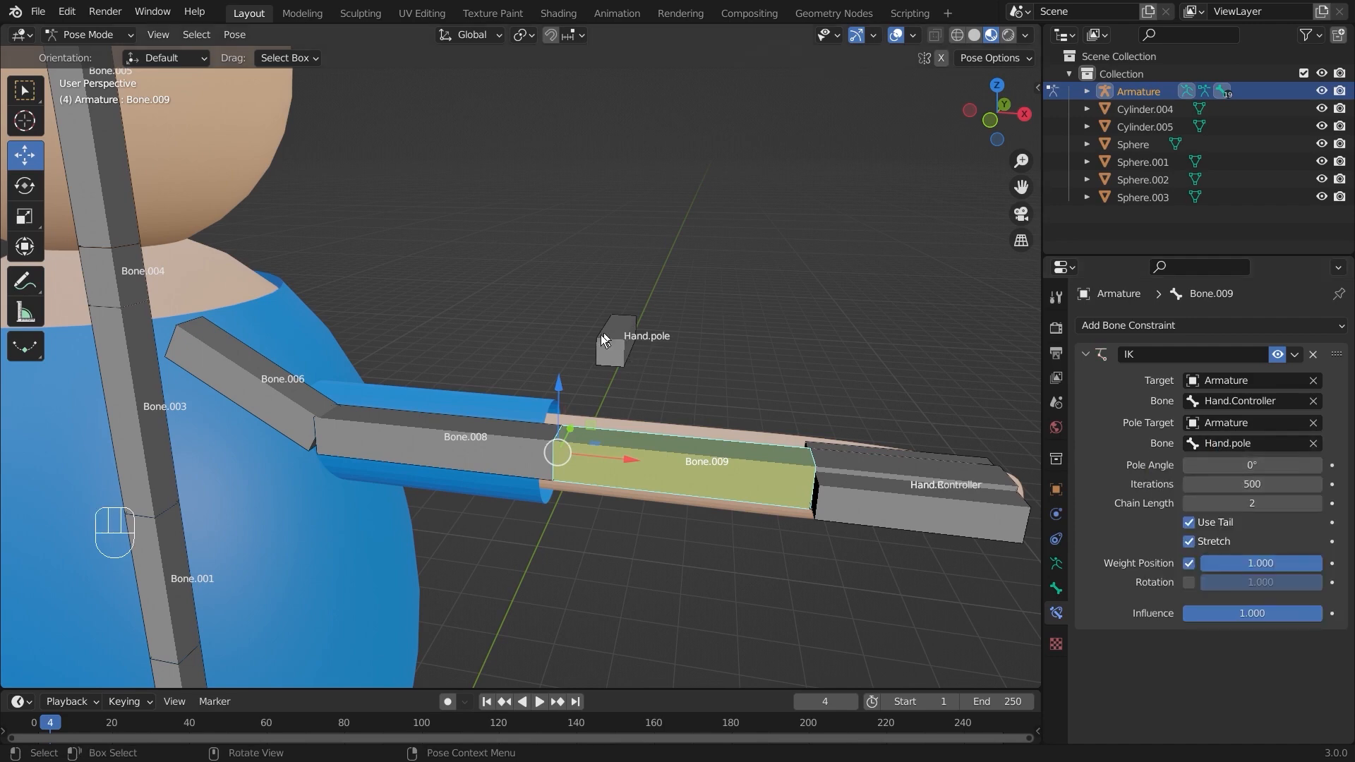
# Move the Hand.Controller bone around to test the arm's IK, placing it about 0.06 m farther along X
pyautogui.scroll(-6, 630, 354)
pyautogui.moveTo(674, 350); pyautogui.dragTo(645, 389, button='middle')
pyautogui.scroll(3, 646, 388)
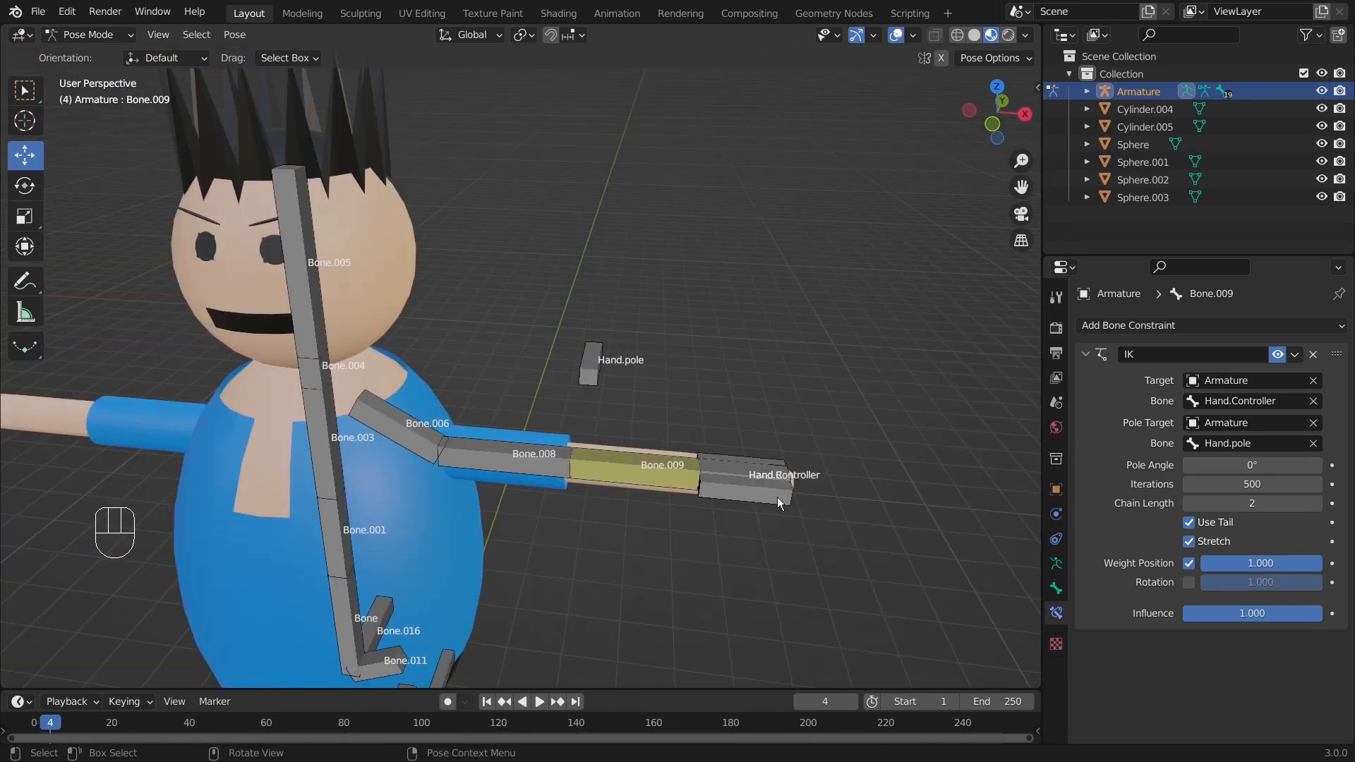
pyautogui.click(777, 497)
pyautogui.press('g')
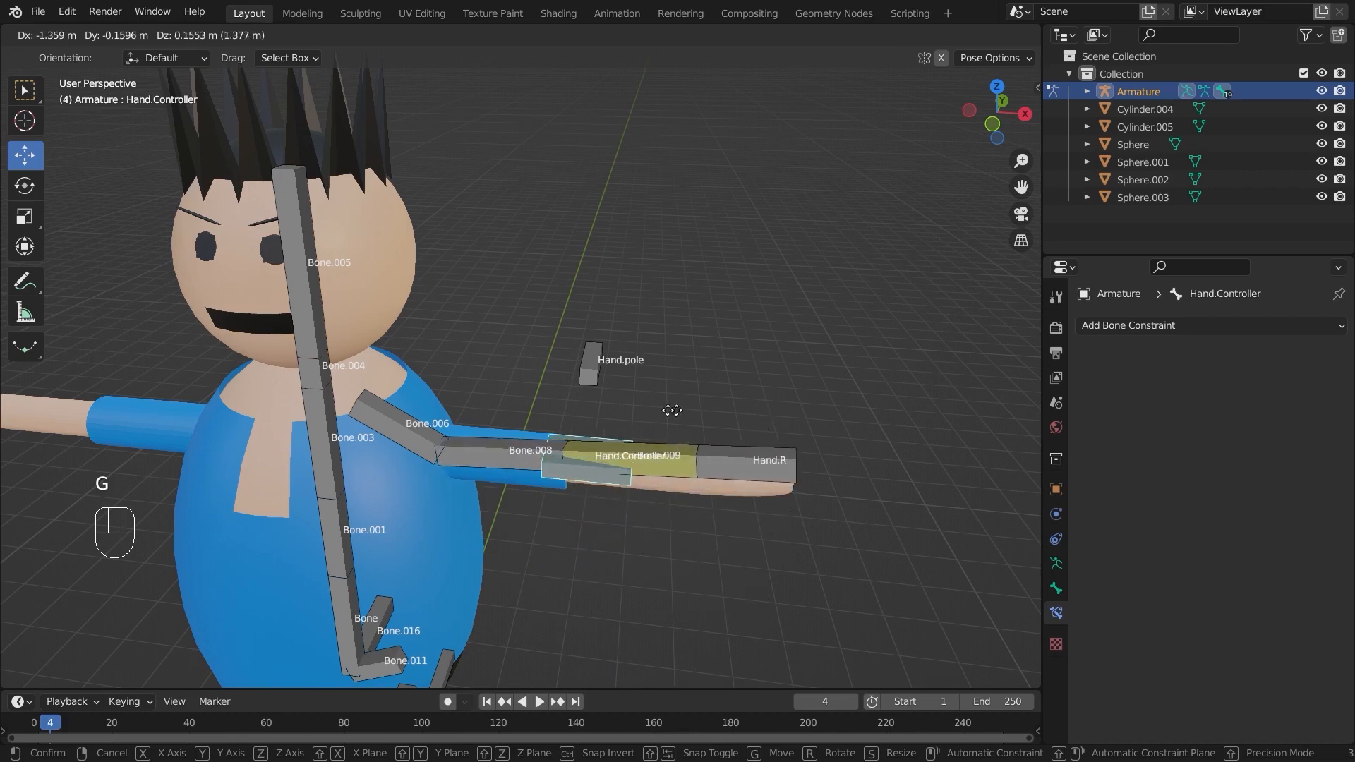
pyautogui.click(861, 435)
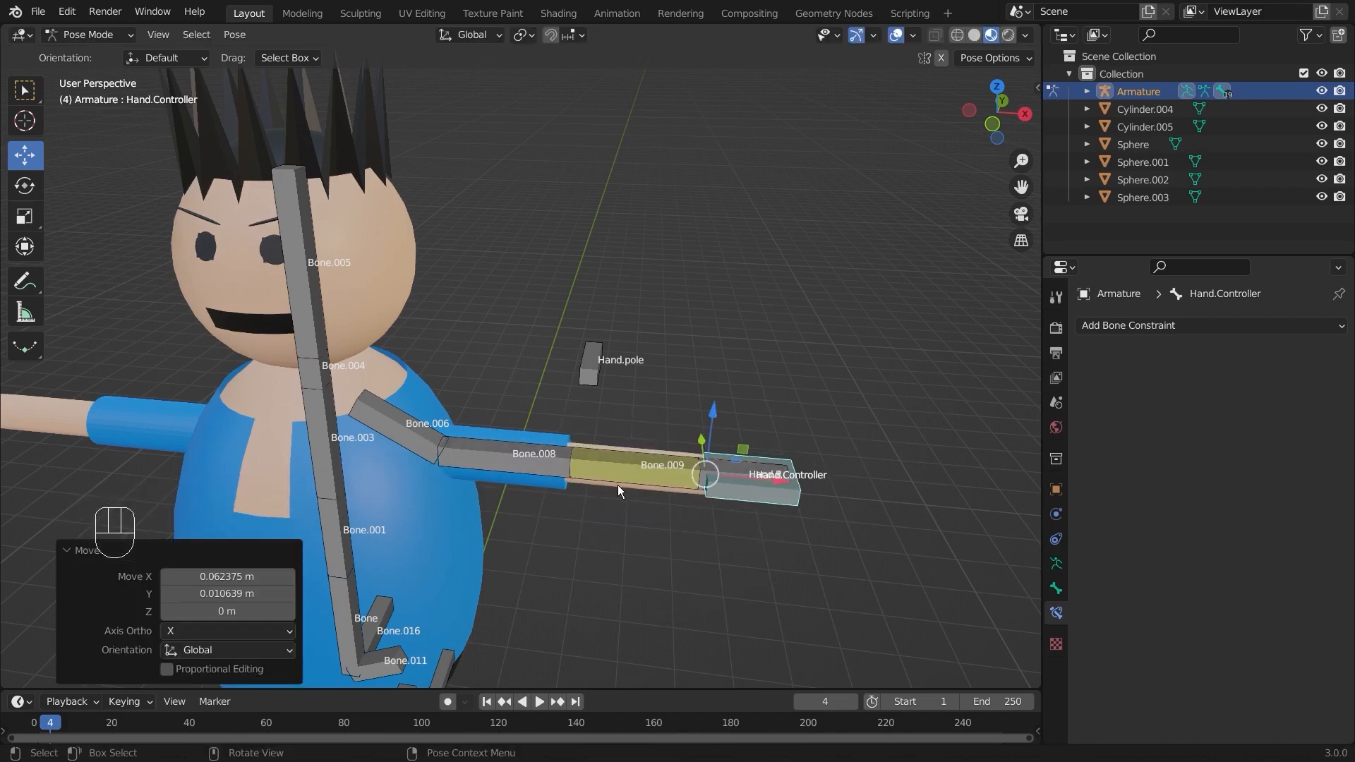
# Switch the armature to Edit Mode and set its viewport display to Octahedral
pyautogui.click(88, 34)
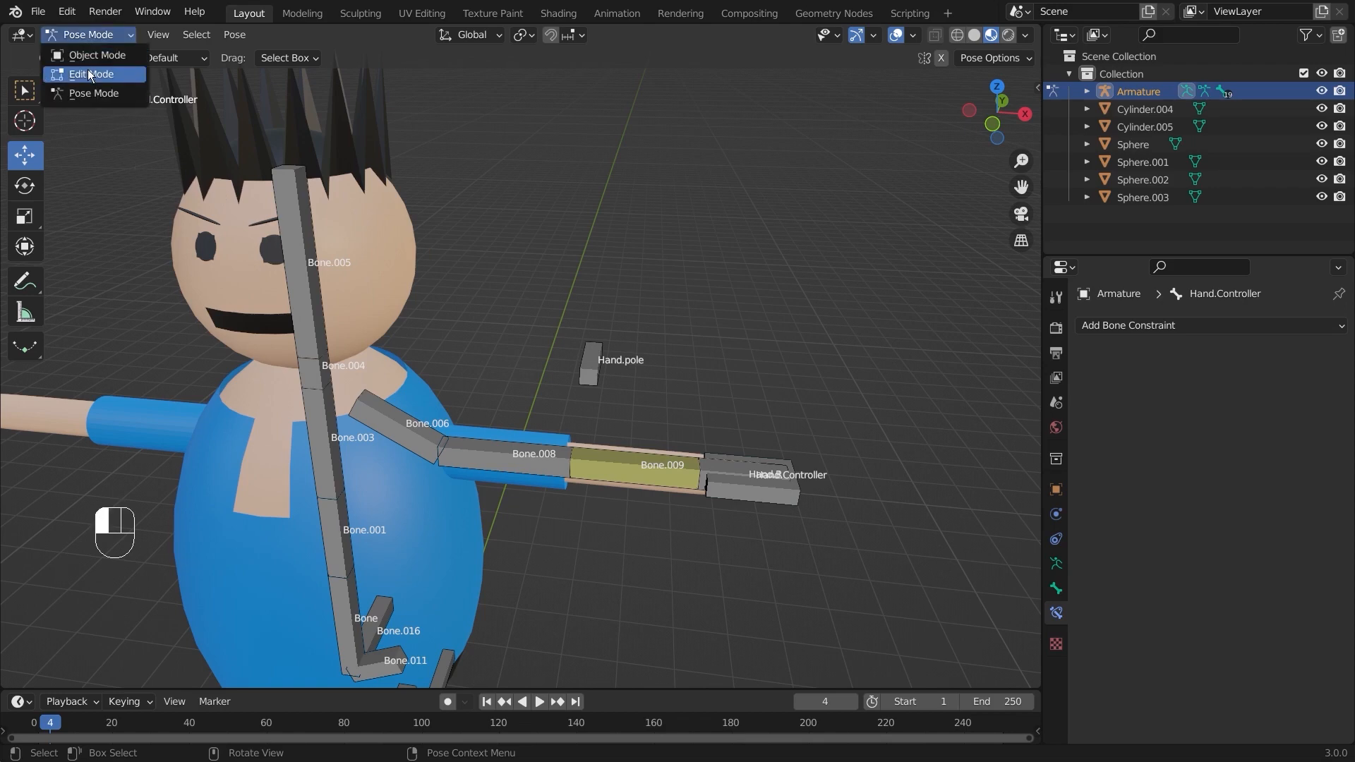
pyautogui.click(81, 74)
pyautogui.scroll(3, 654, 467)
pyautogui.moveTo(654, 469); pyautogui.dragTo(622, 453, button='middle')
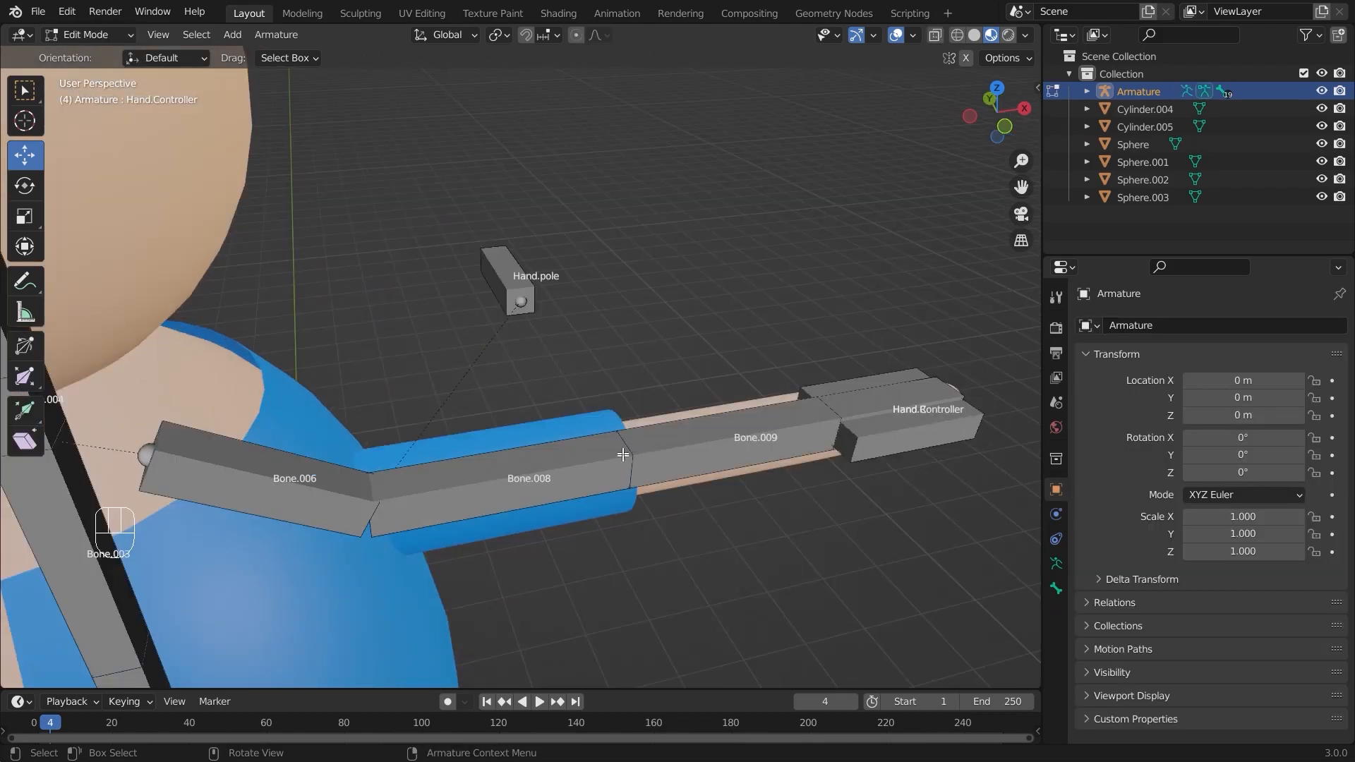
pyautogui.click(1056, 563)
pyautogui.click(1218, 603)
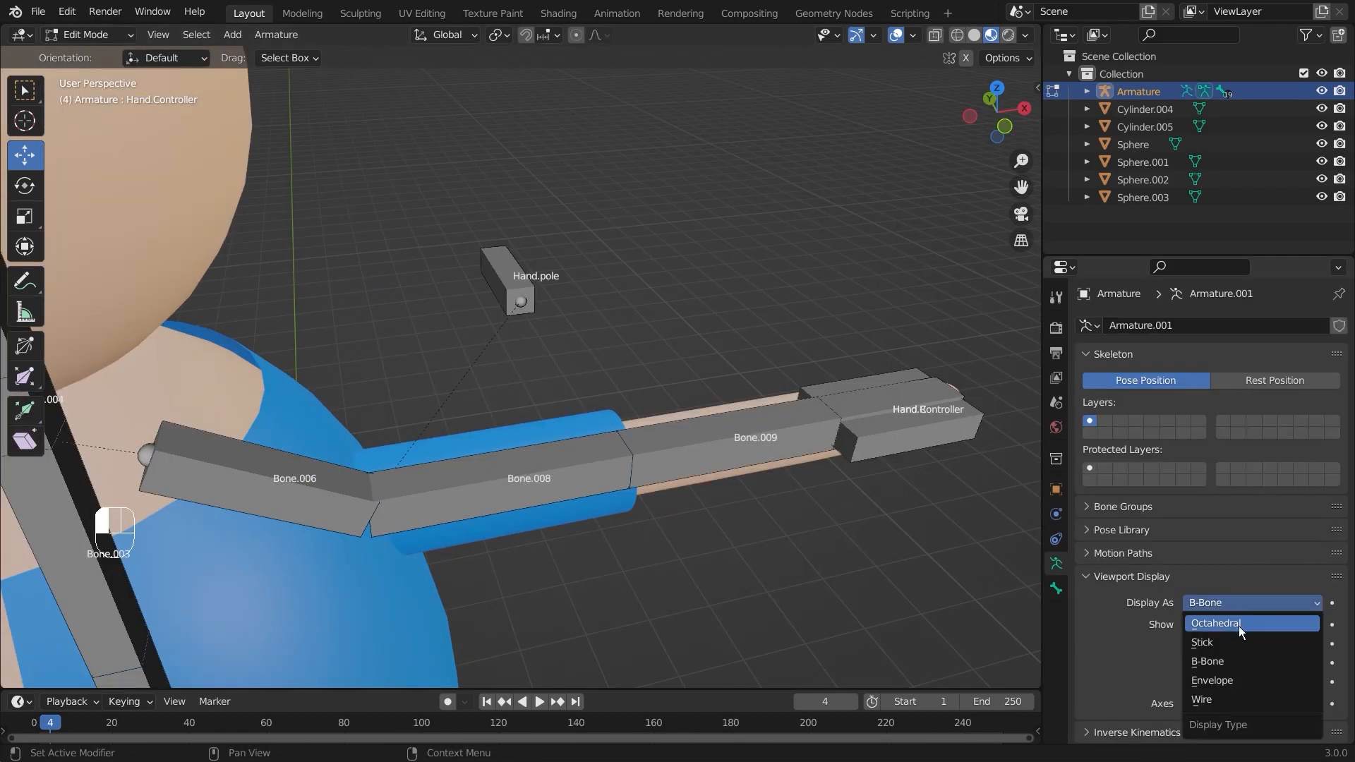
pyautogui.click(1238, 626)
# Move the elbow joint between Bone.008 and Bone.009 about 0.04 m along Y in the top view
pyautogui.click(622, 460)
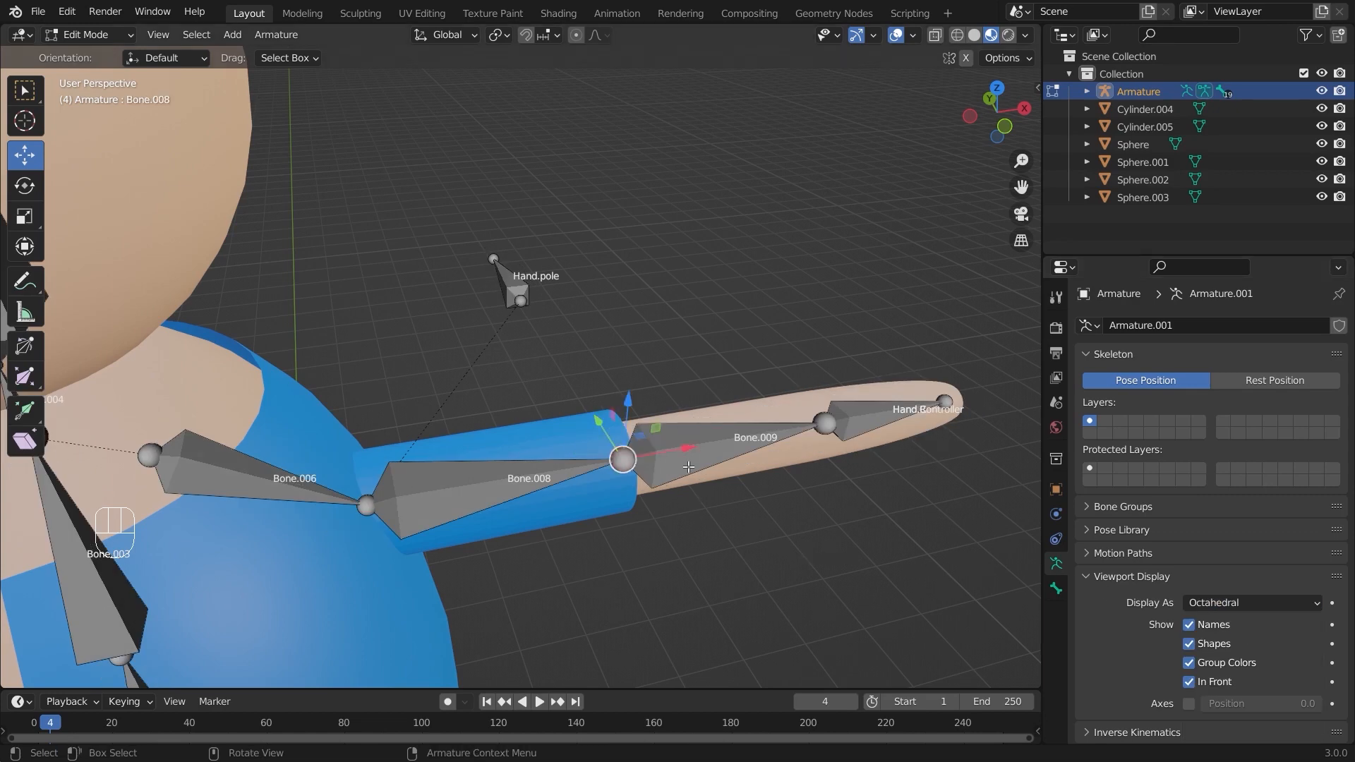
pyautogui.press('KP_7')
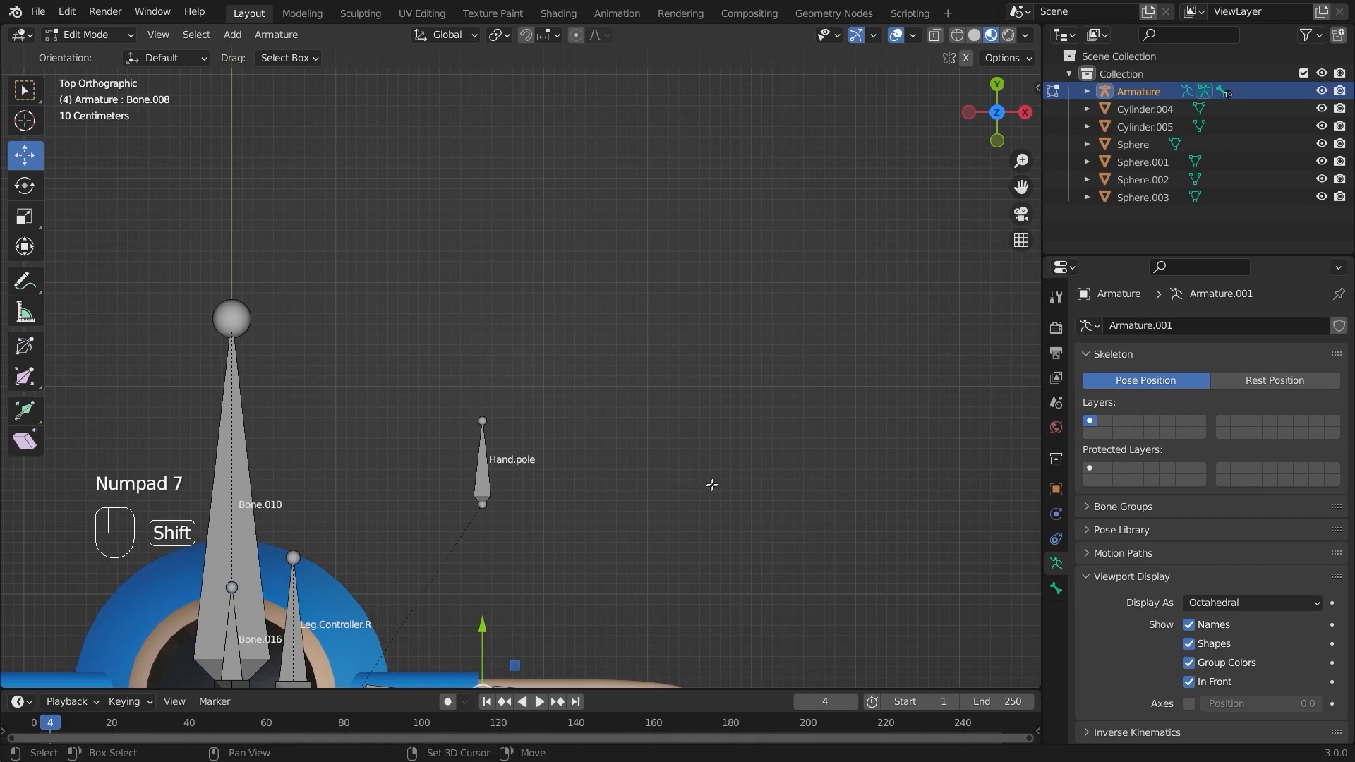
pyautogui.keyDown('shift'); pyautogui.moveTo(710, 484); pyautogui.dragTo(748, 221, button='middle'); pyautogui.keyUp('shift')
pyautogui.scroll(3, 515, 423)
pyautogui.moveTo(513, 418); pyautogui.dragTo(515, 411)
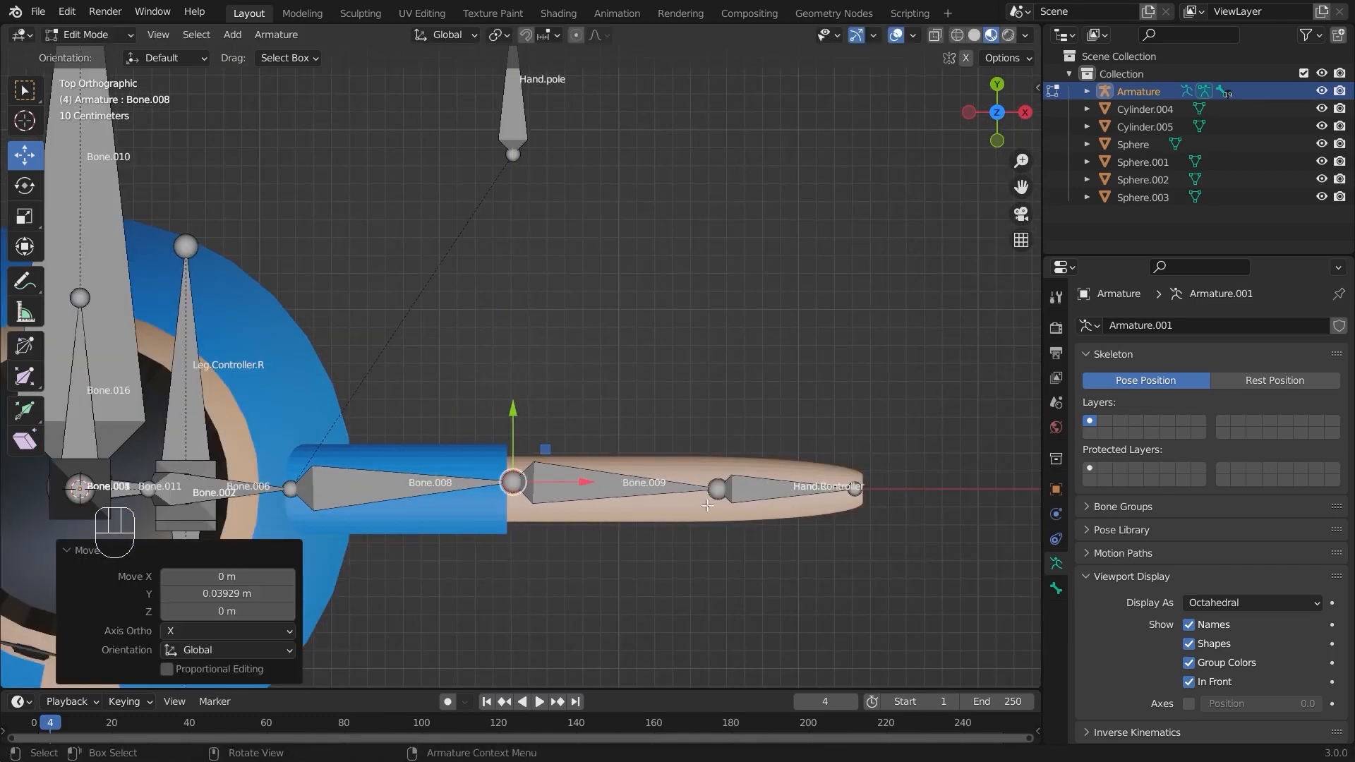
# Try to move the wrist end of the Hand.Controller bone slightly along the Y axis
pyautogui.click(714, 495)
pyautogui.click(717, 487)
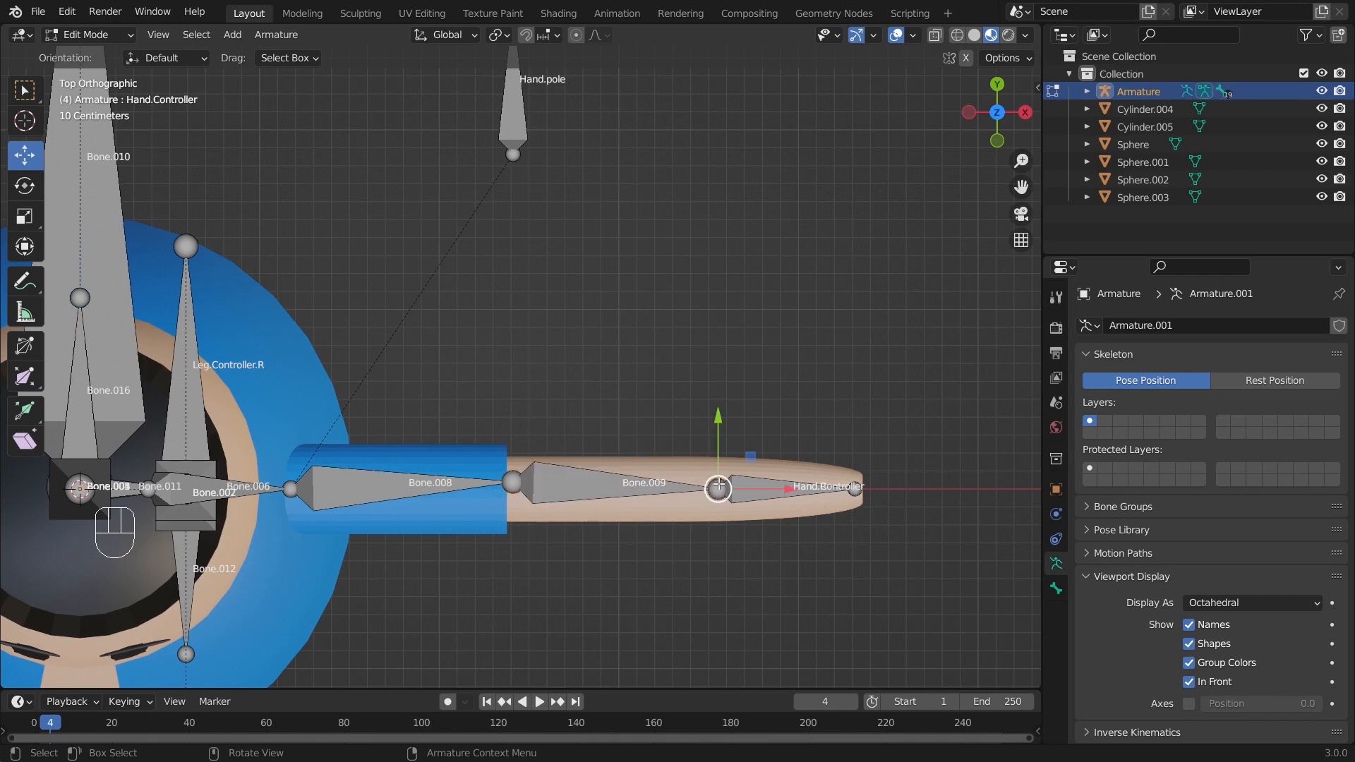
pyautogui.moveTo(717, 418); pyautogui.dragTo(718, 415)
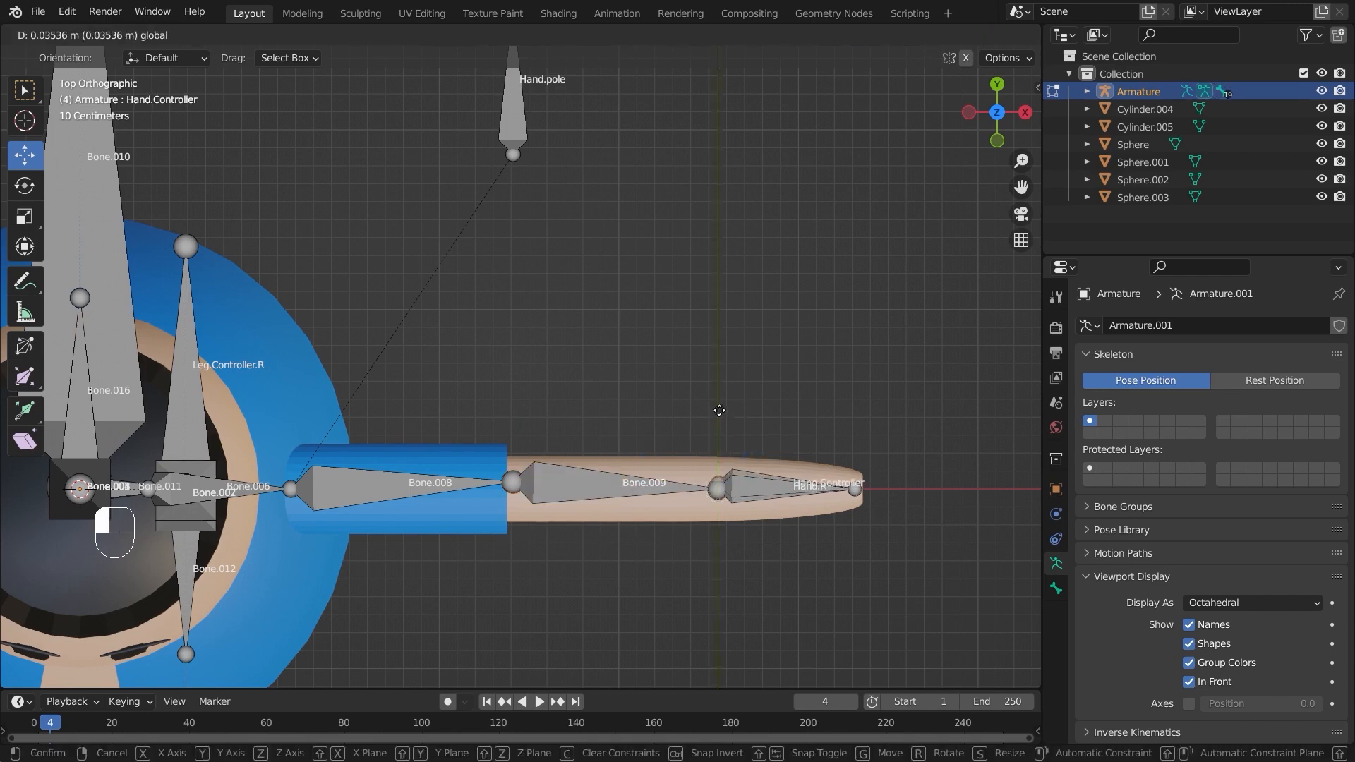
# Undo the wrist adjustment and return to Pose Mode with the armature displayed as B-Bone
pyautogui.moveTo(717, 415); pyautogui.dragTo(791, 353, button='middle')
pyautogui.click(1251, 602)
pyautogui.click(1232, 660)
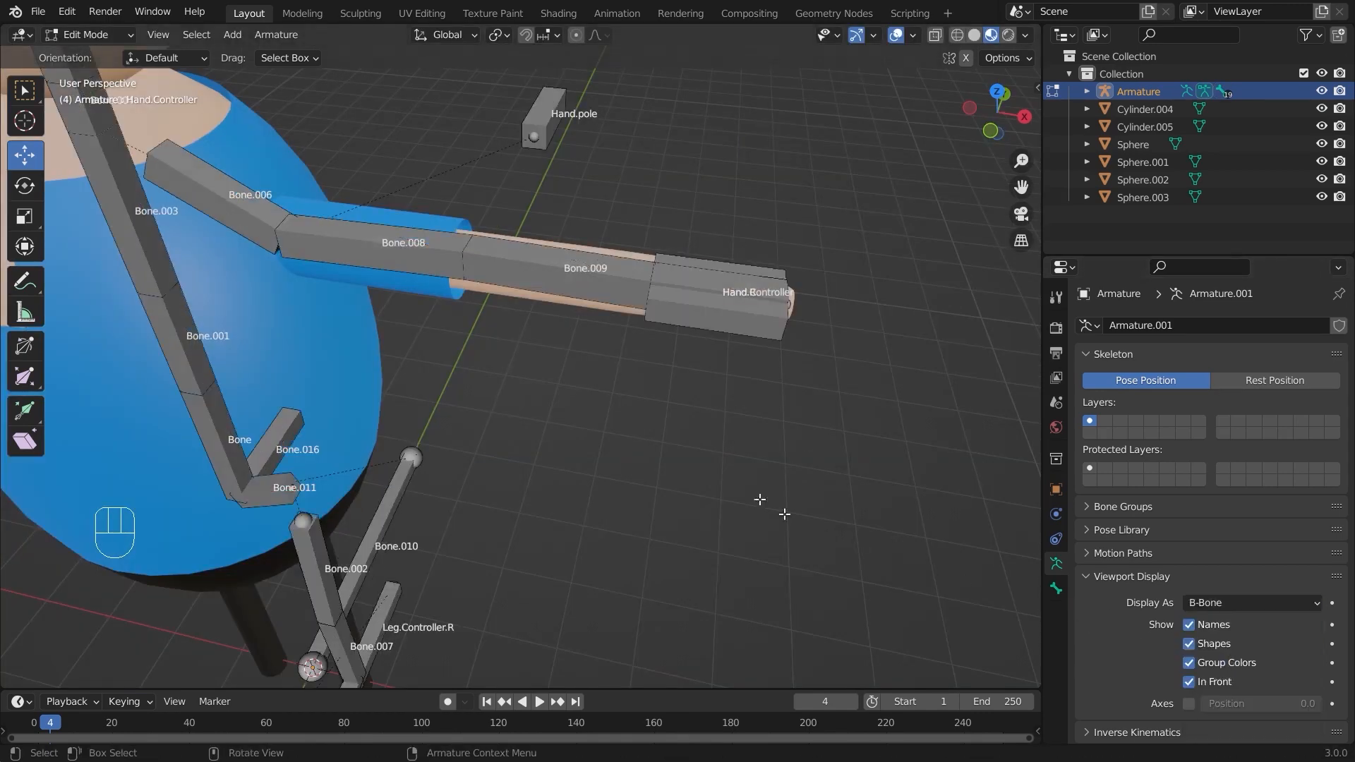
pyautogui.hotkey('ctrl', 'z')
pyautogui.click(88, 34)
pyautogui.click(109, 92)
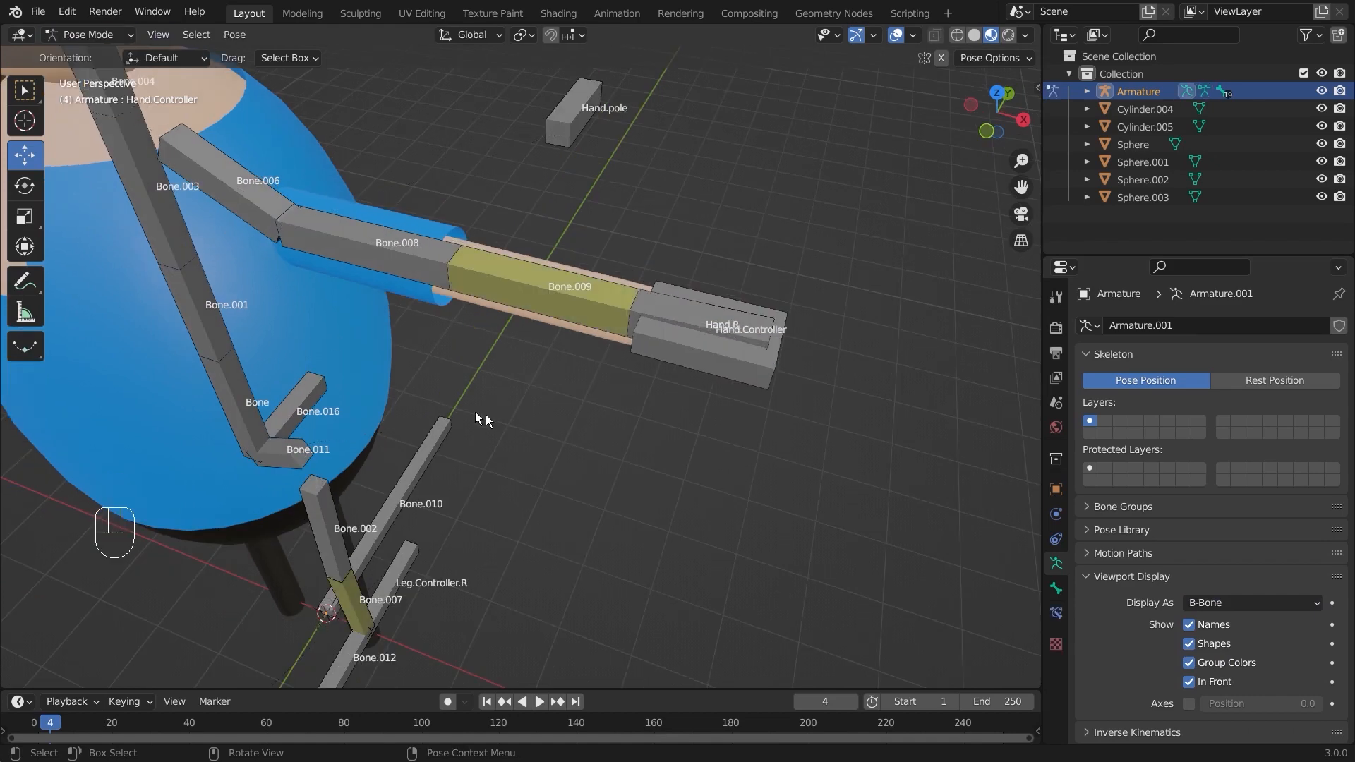
# Move the Hand.Controller bone about -0.68 m in X and 0.26 m in Z to test the elbow's bend
pyautogui.click(710, 368)
pyautogui.press('g')
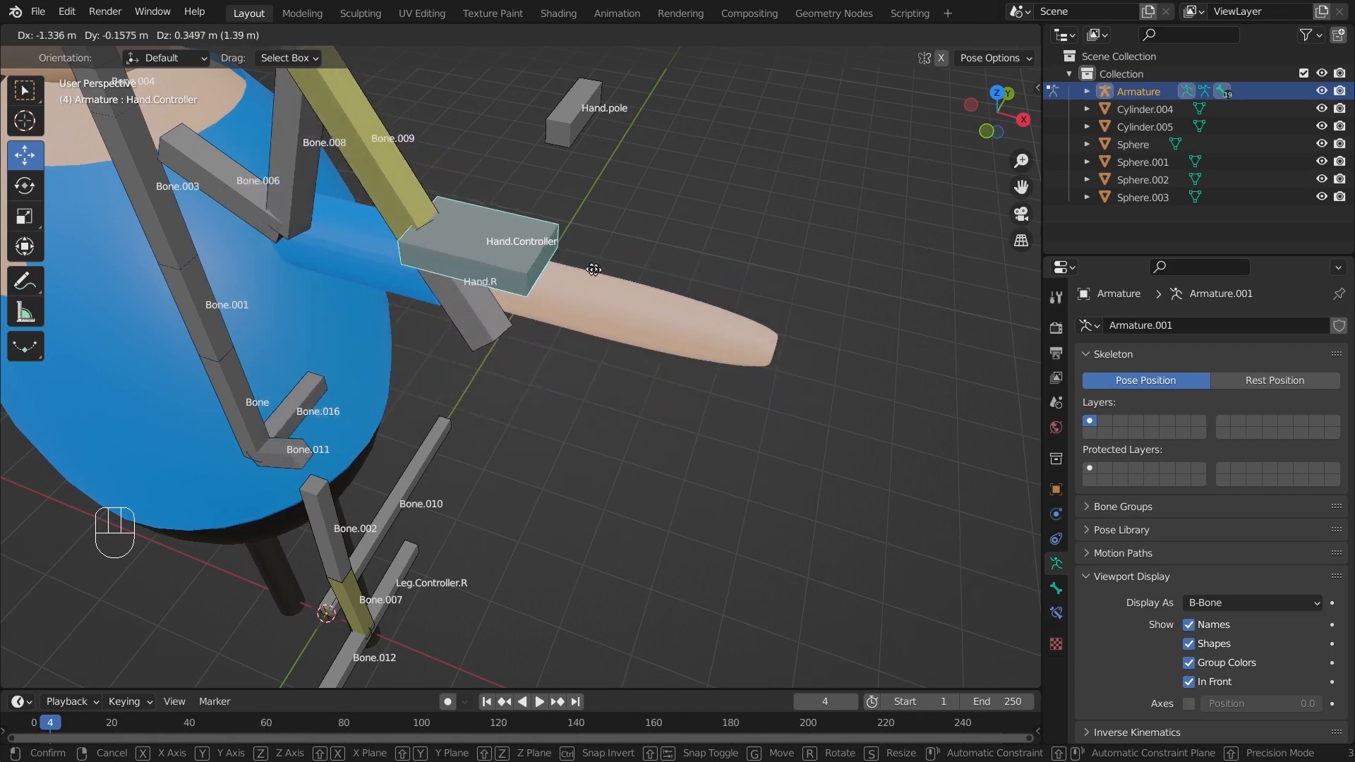
pyautogui.click(801, 326)
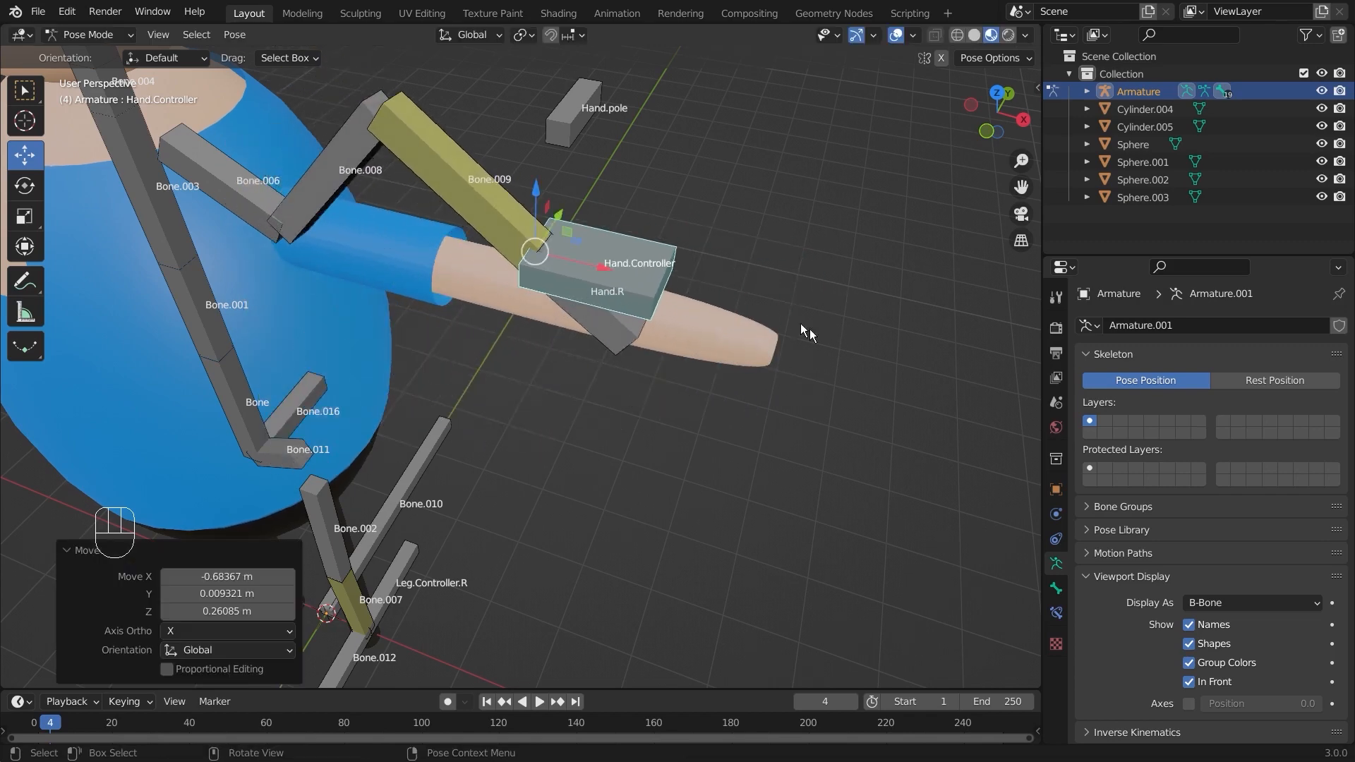
# Undo the last test move of the Hand.Controller bone
pyautogui.hotkey('ctrl', 'z')
pyautogui.moveTo(824, 427)
pyautogui.mouseDown(button='middle')
pyautogui.moveTo(800, 448)
pyautogui.moveTo(856, 418)
pyautogui.moveTo(833, 427)
pyautogui.mouseUp(button='middle')
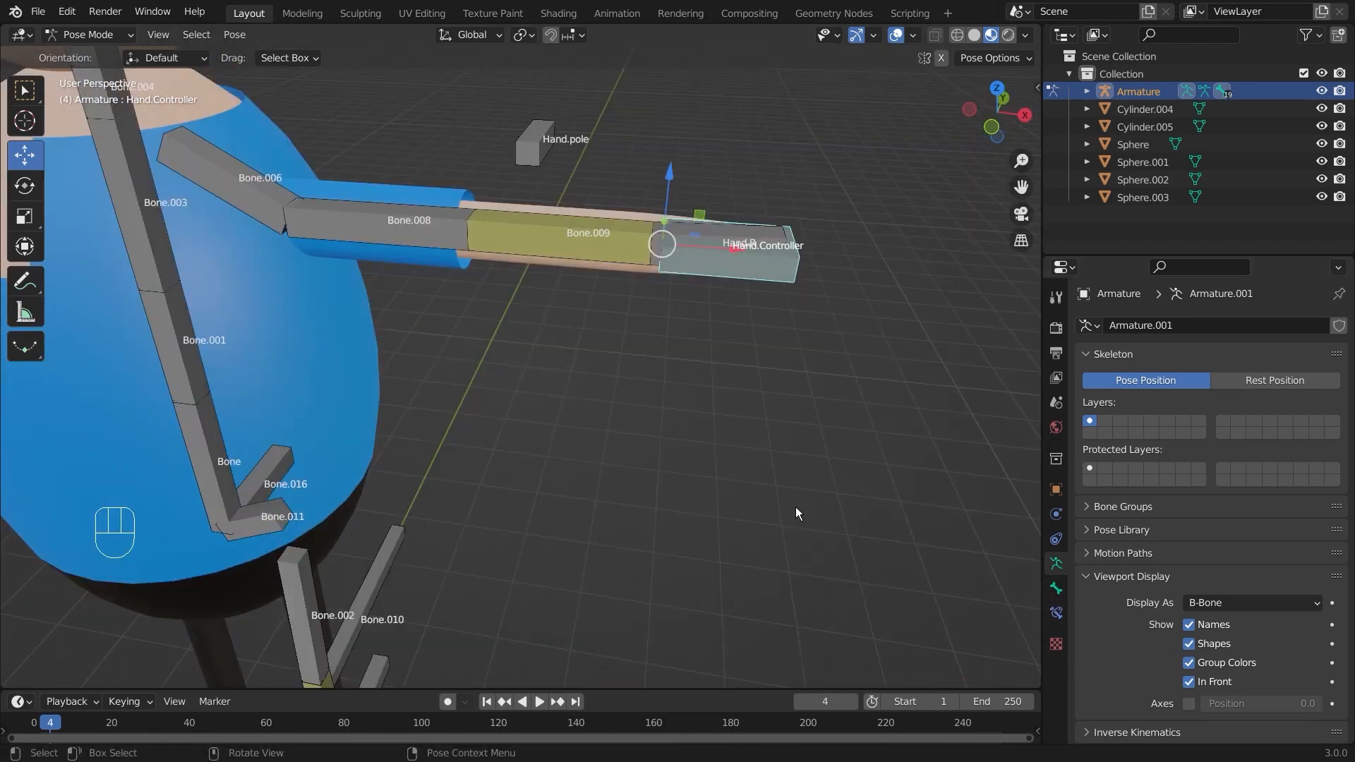
pyautogui.scroll(-5, 794, 511)
pyautogui.moveTo(659, 556); pyautogui.dragTo(493, 540, button='middle')
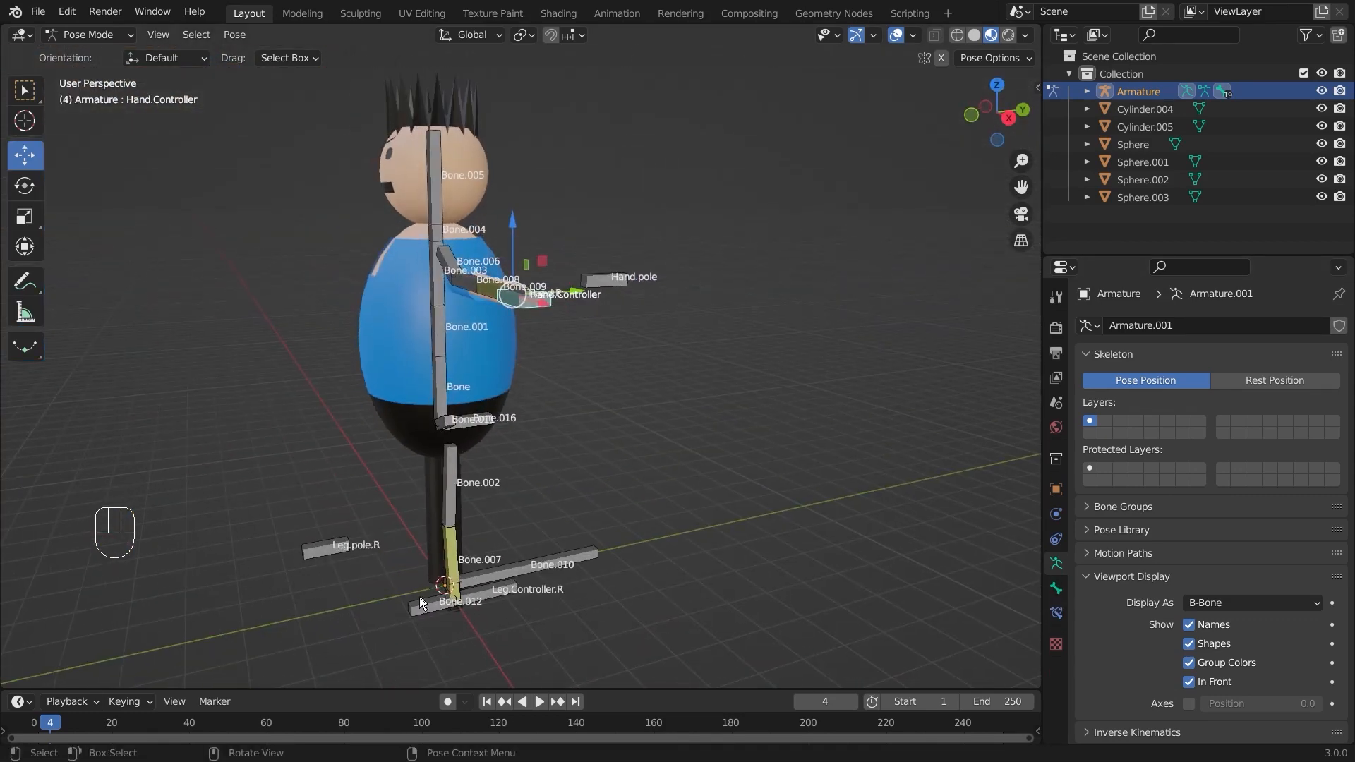
pyautogui.moveTo(419, 598); pyautogui.dragTo(409, 629, button='middle')
pyautogui.moveTo(496, 619); pyautogui.dragTo(395, 624, button='middle')
pyautogui.moveTo(476, 671); pyautogui.dragTo(316, 632, button='middle')
pyautogui.click(316, 633)
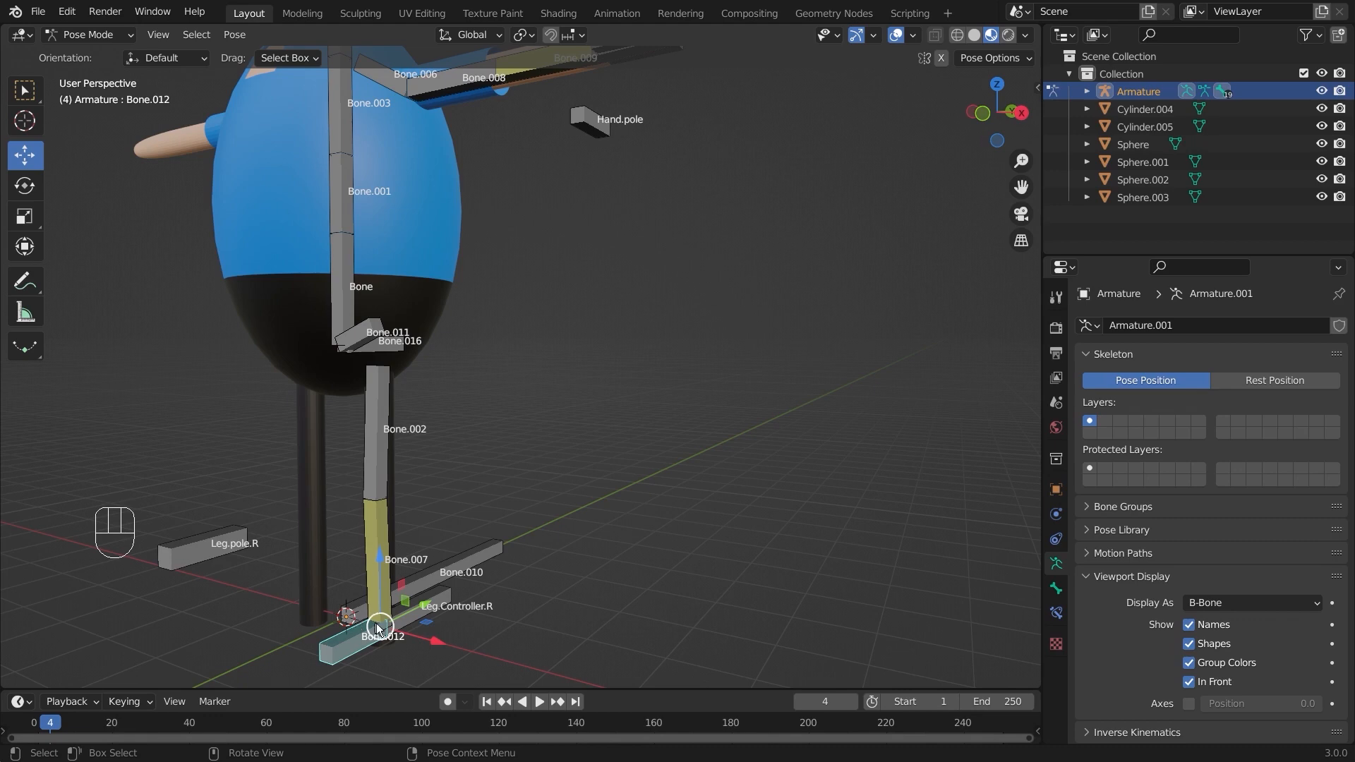
# Set the pole angle of the IK constraint on the forearm bone Bone.009 to -90°
pyautogui.moveTo(668, 531); pyautogui.dragTo(547, 522, button='middle')
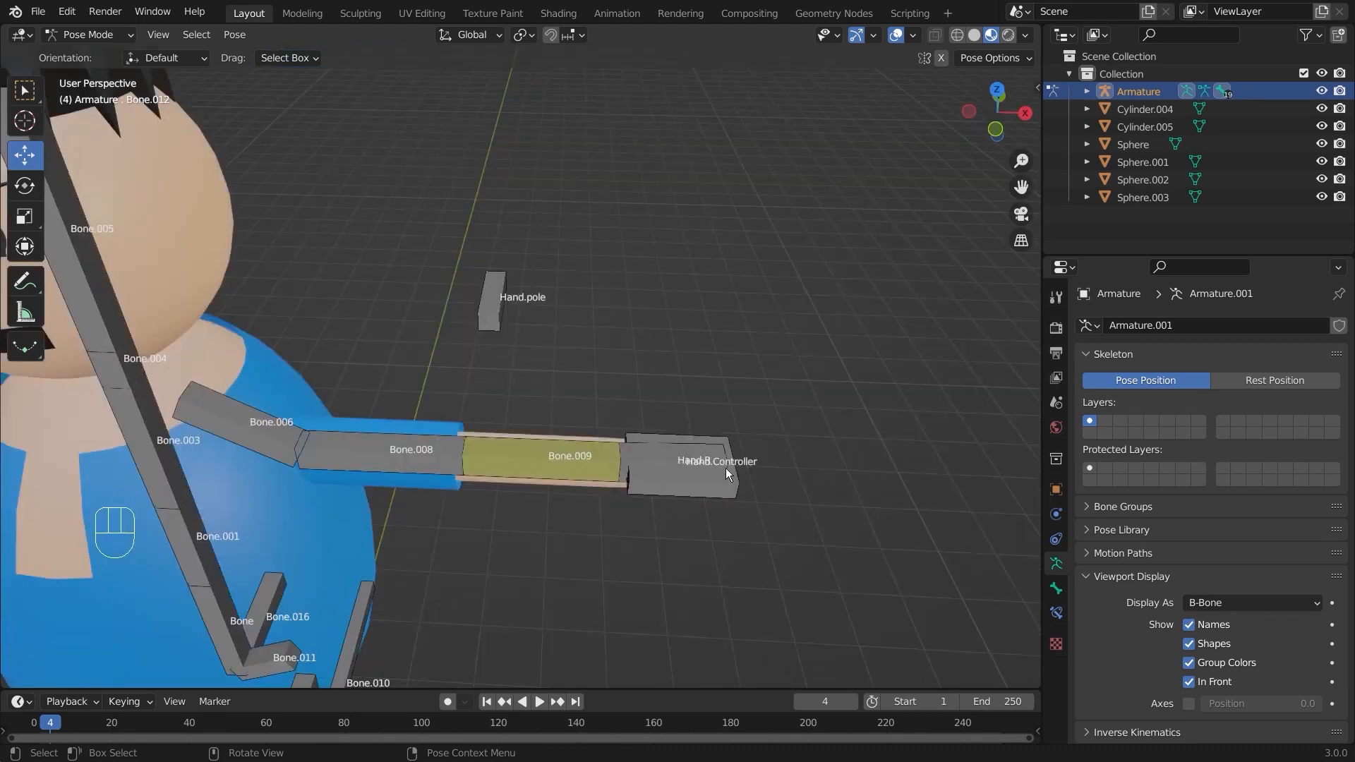
pyautogui.moveTo(782, 518); pyautogui.dragTo(750, 490, button='middle')
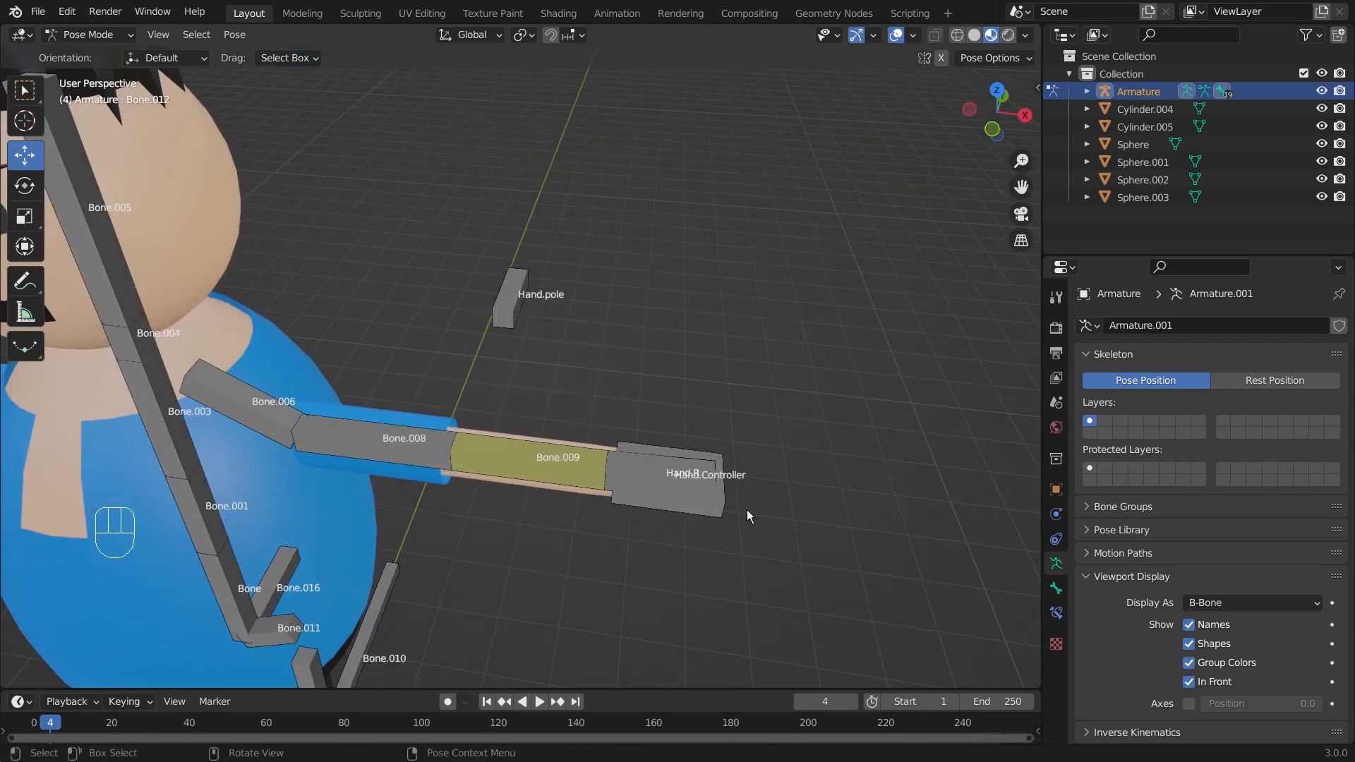
pyautogui.click(559, 460)
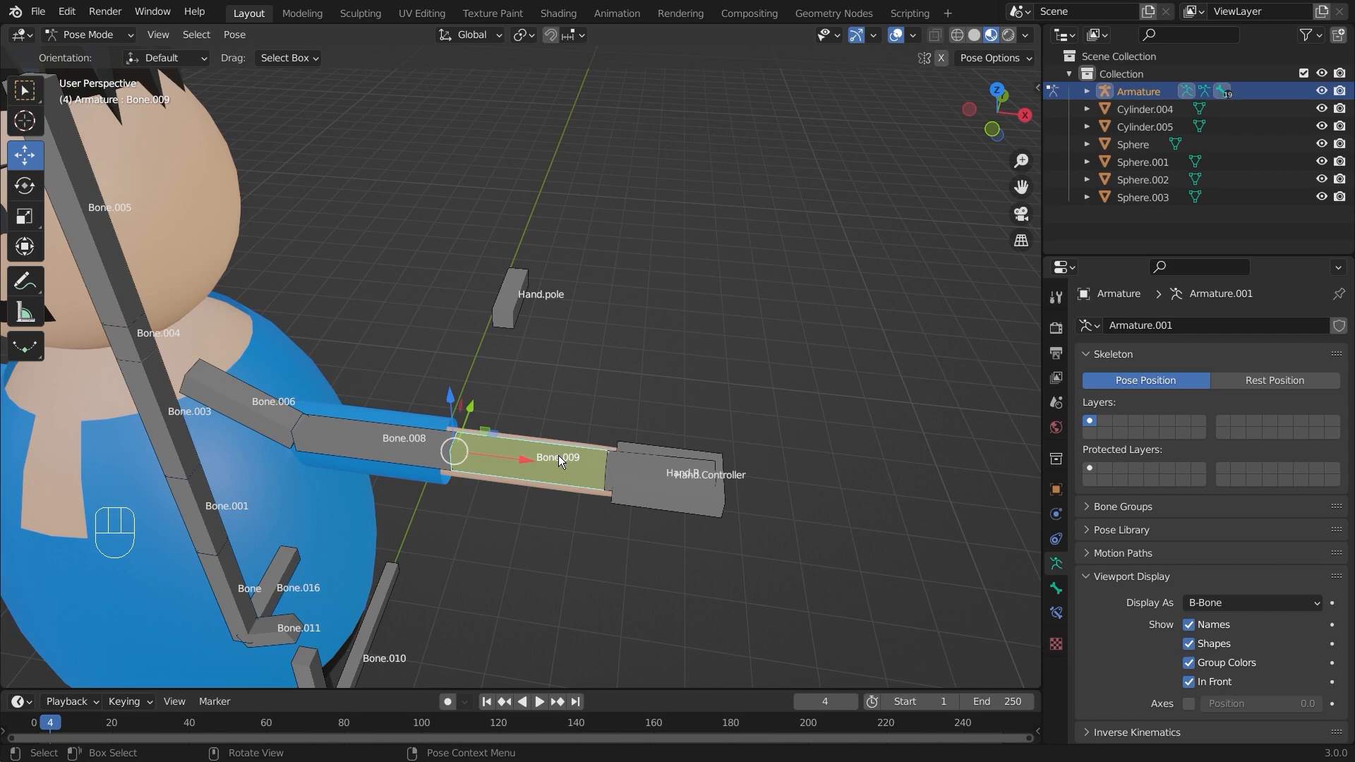
pyautogui.click(1057, 613)
pyautogui.click(1305, 465)
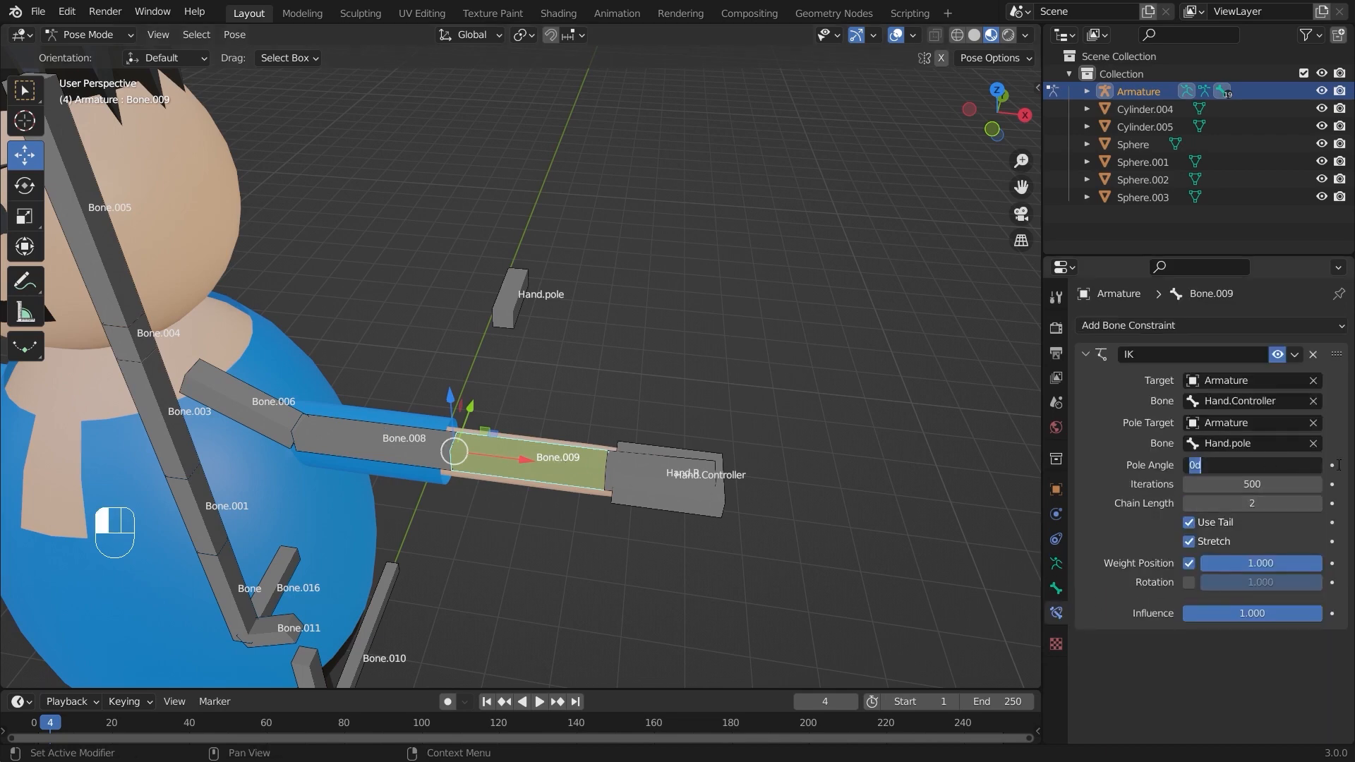
pyautogui.write('-90')
pyautogui.press('Return')
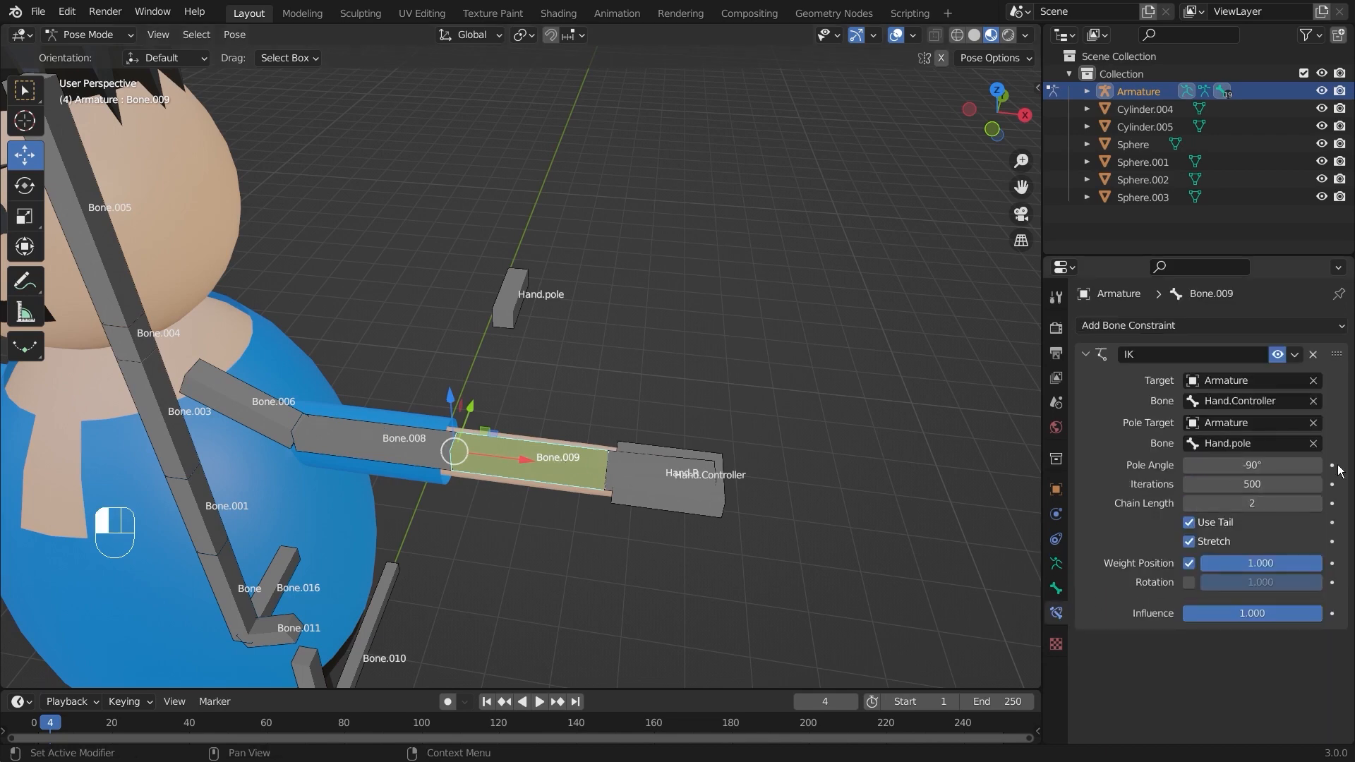
# Move the Hand.Controller bone around freely to test how the elbow bends with the new pole angle
pyautogui.moveTo(647, 542); pyautogui.dragTo(656, 535, button='middle')
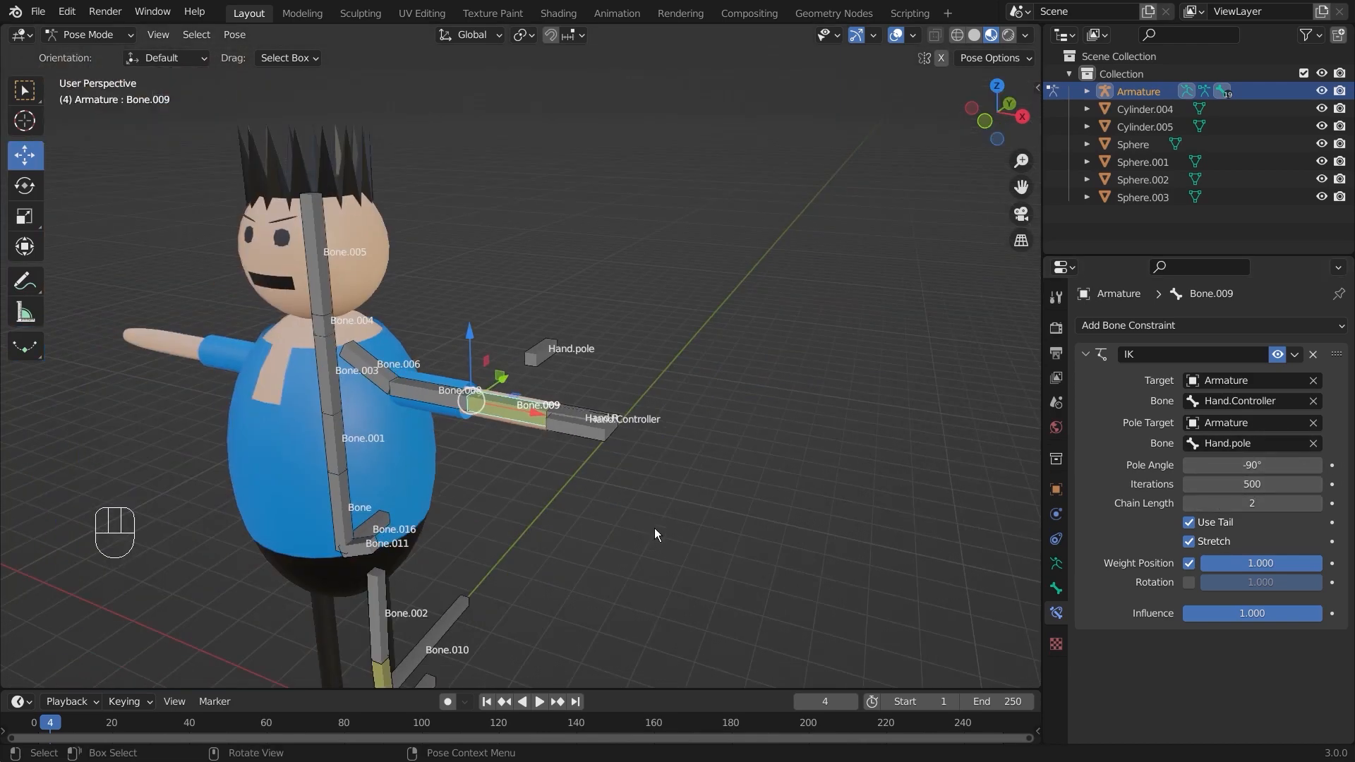
pyautogui.keyDown('shift'); pyautogui.moveTo(544, 587); pyautogui.dragTo(413, 535, button='middle'); pyautogui.keyUp('shift')
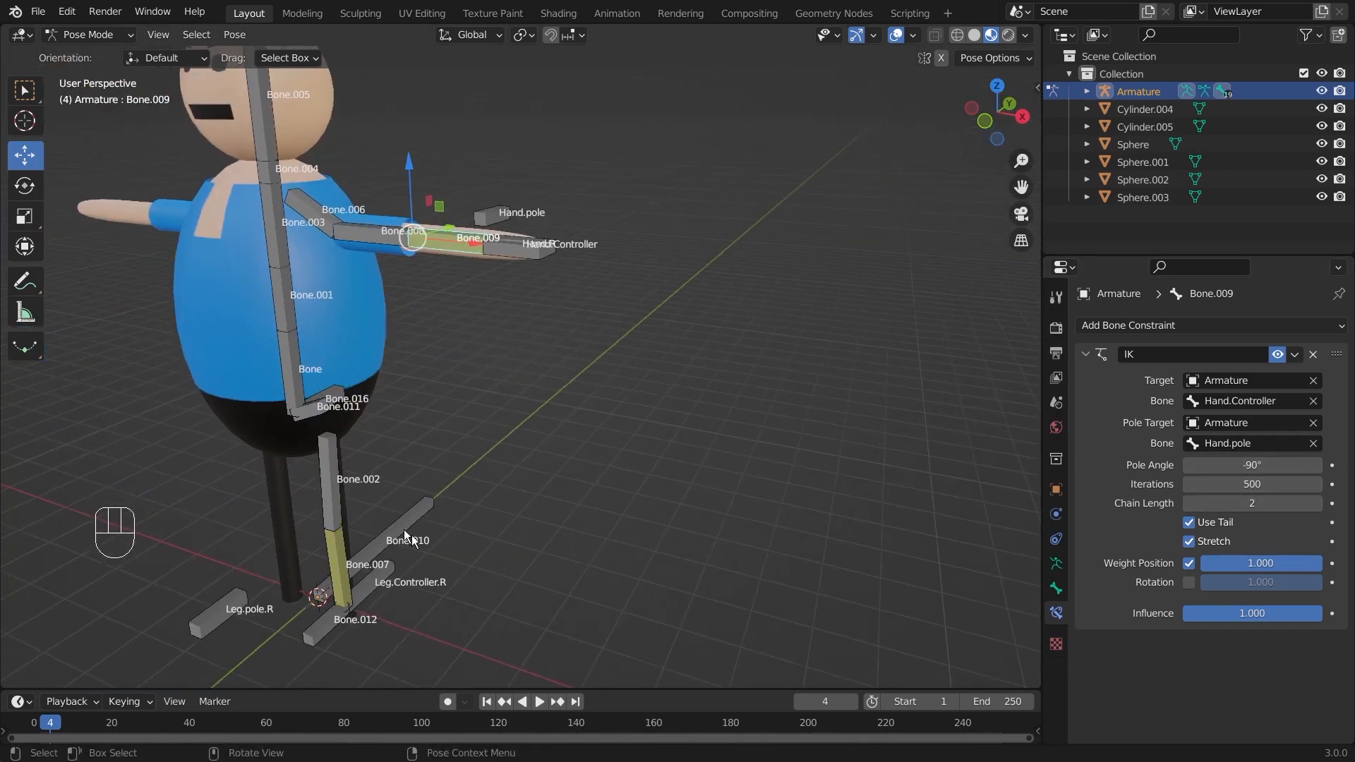
pyautogui.keyDown('shift'); pyautogui.moveTo(490, 338); pyautogui.dragTo(536, 523, button='middle'); pyautogui.keyUp('shift')
pyautogui.scroll(5, 536, 523)
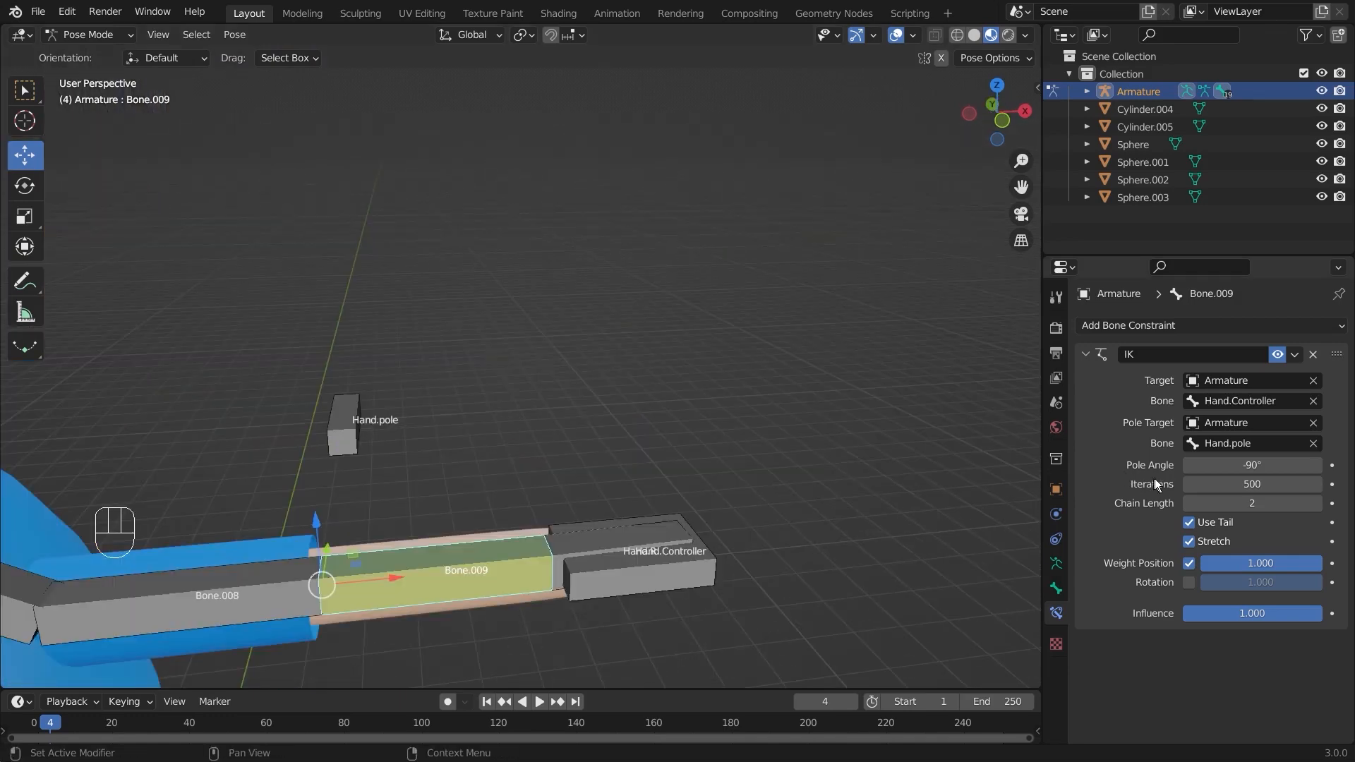
pyautogui.click(721, 405)
pyautogui.scroll(-2, 760, 473)
pyautogui.click(638, 510)
pyautogui.moveTo(753, 508); pyautogui.dragTo(511, 441, button='middle')
pyautogui.press('g')
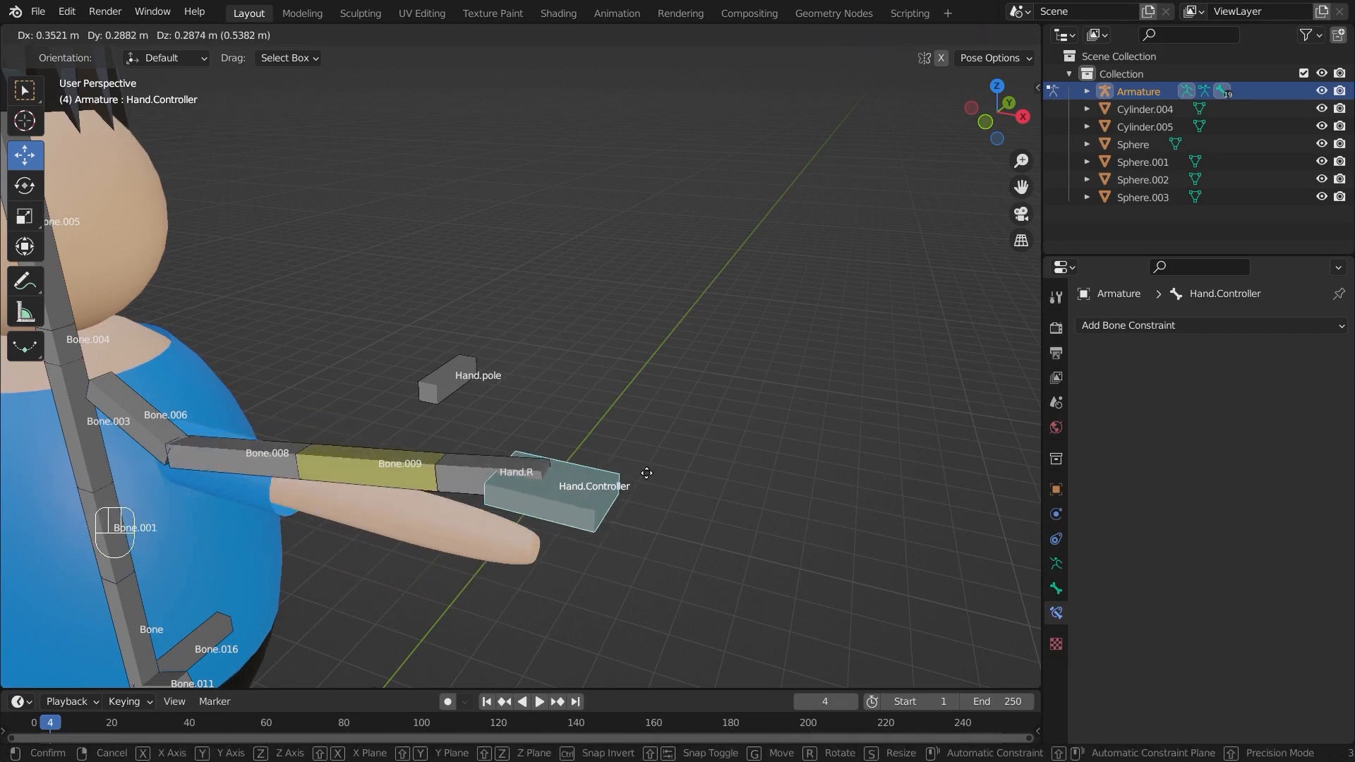
pyautogui.hotkey('ctrl', 'z')
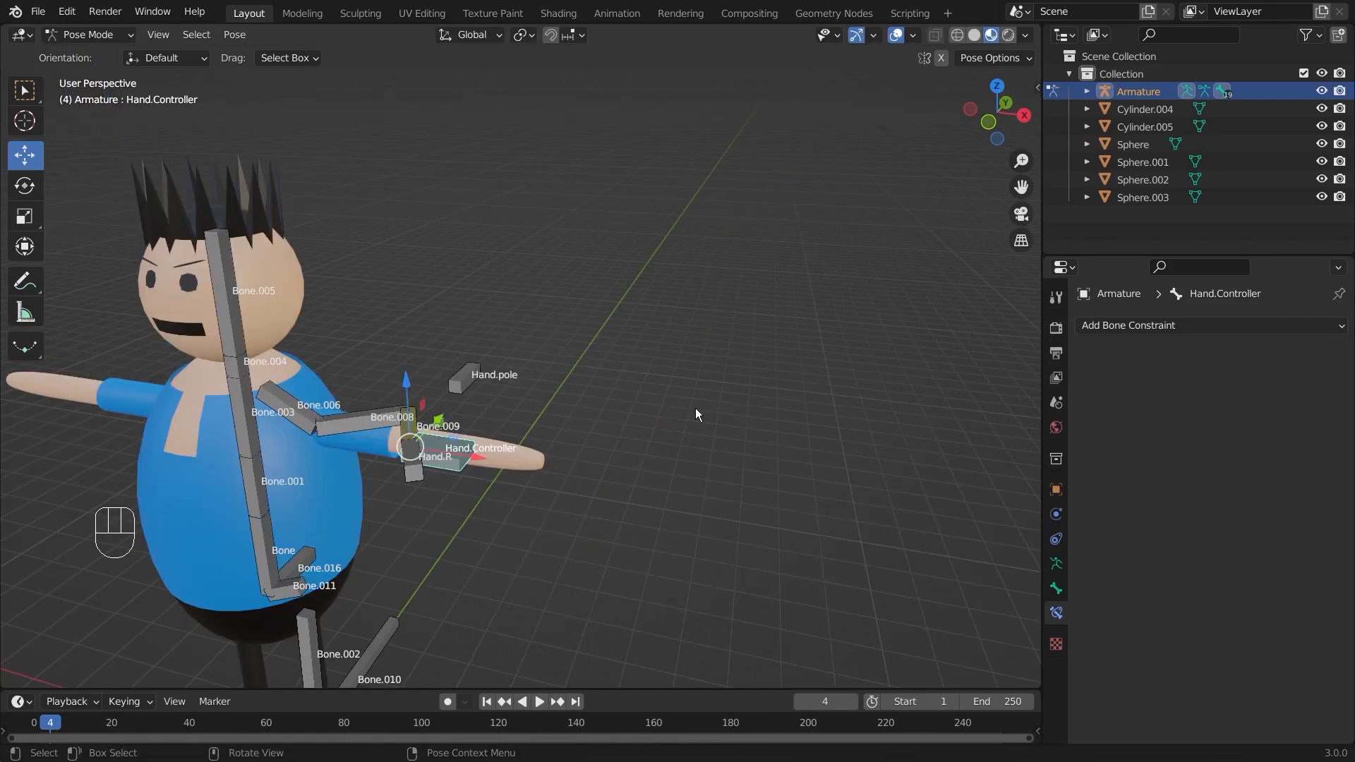
# Select all pose bones and clear their location
pyautogui.press('a')
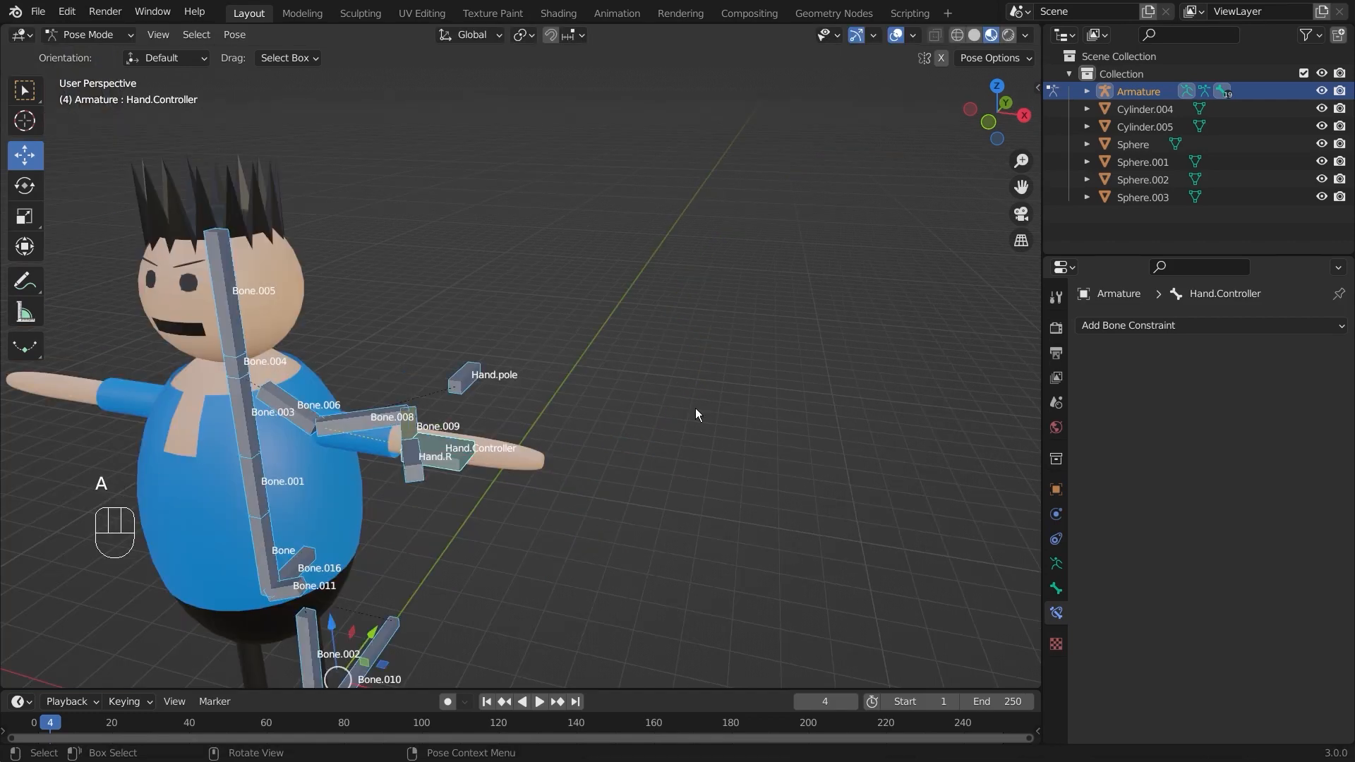
pyautogui.hotkey('alt', 'g')
pyautogui.moveTo(696, 407); pyautogui.dragTo(595, 485, button='middle')
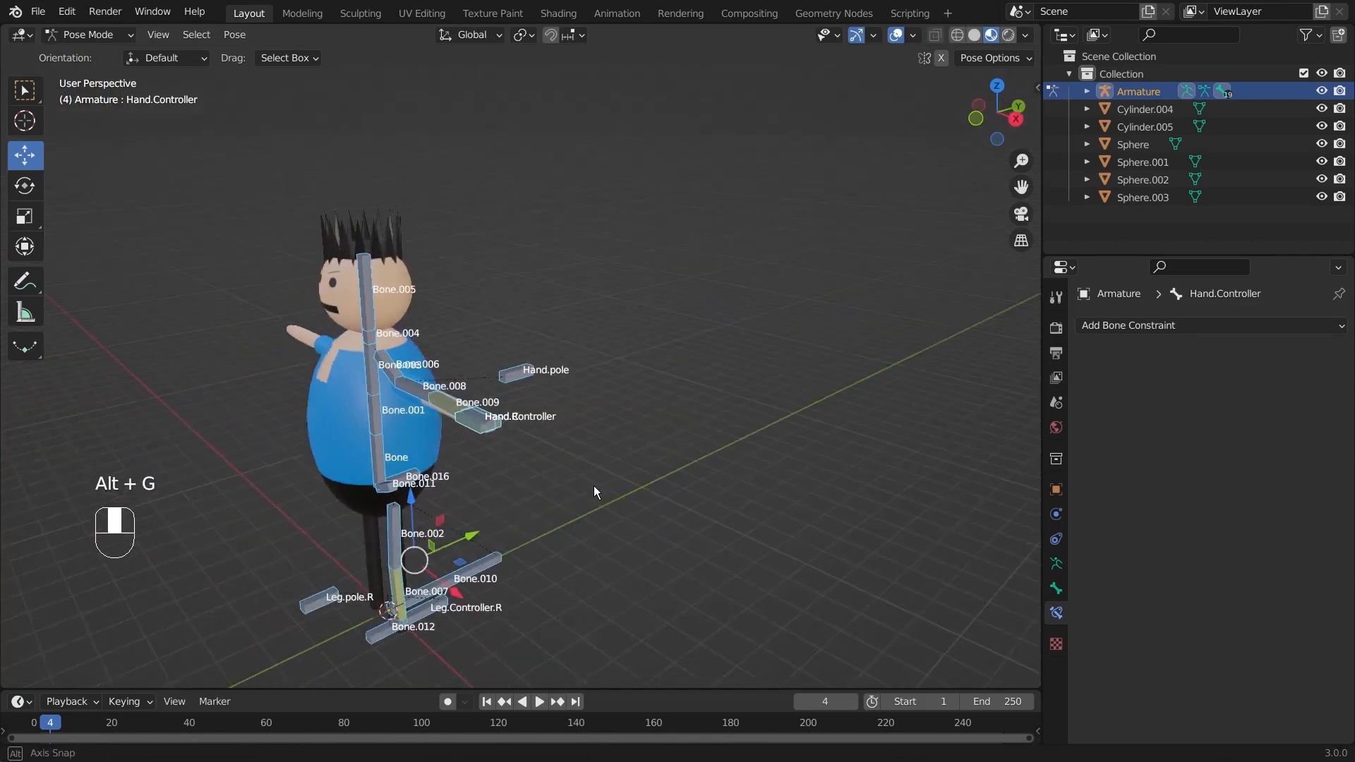
# Turn off the bone names in the armature's viewport display
pyautogui.click(1056, 564)
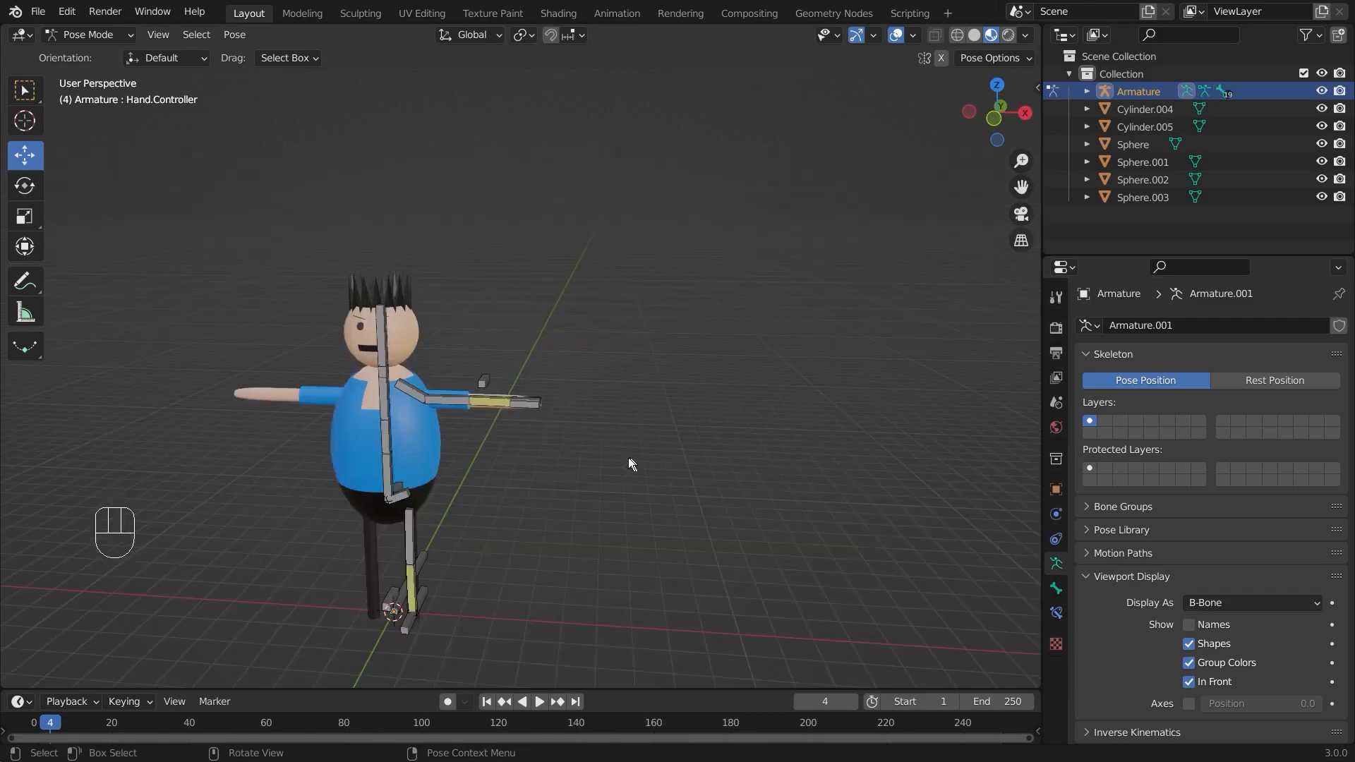
pyautogui.moveTo(631, 464); pyautogui.dragTo(508, 465, button='middle')
pyautogui.click(428, 381)
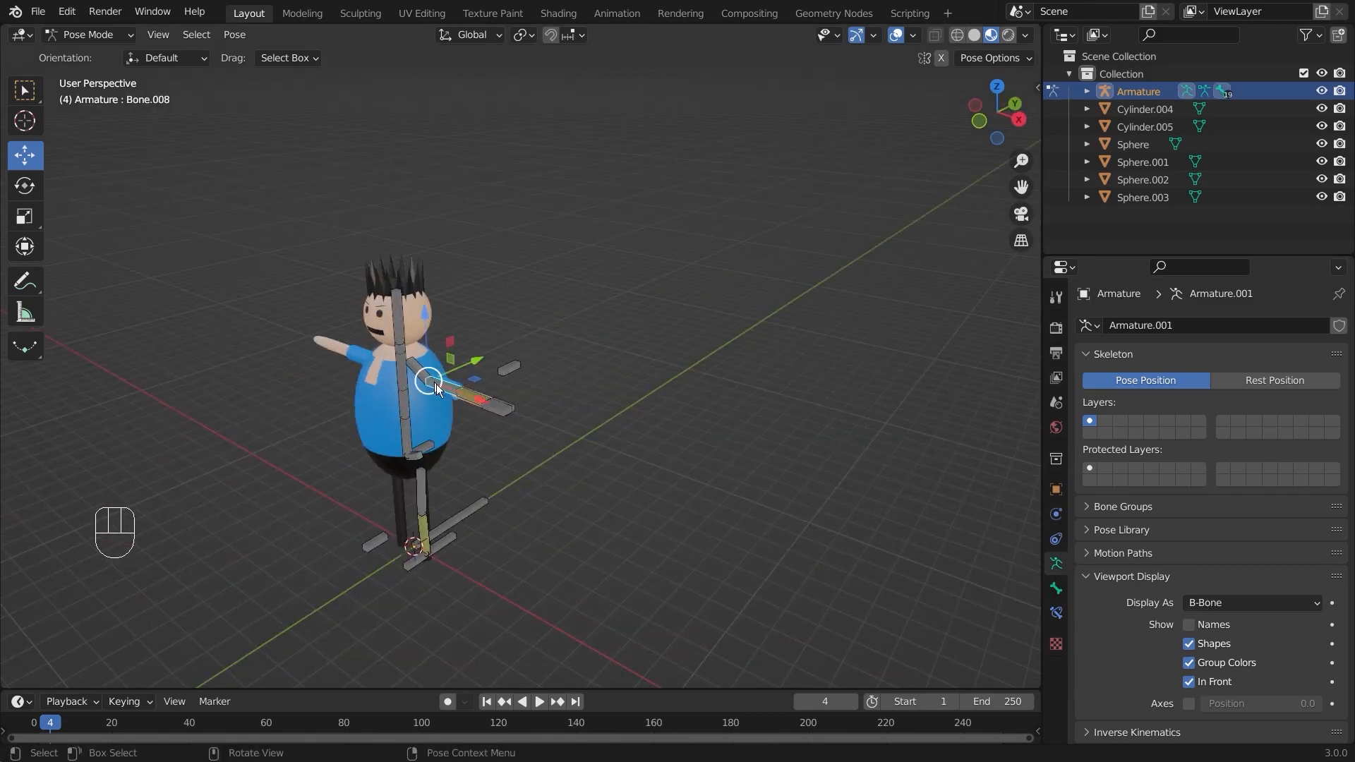
pyautogui.click(424, 530)
# Test the arm by moving Hand.Controller about -1.28 m in X, -0.80 m in Y and -0.20 m in Z, and undo the move
pyautogui.moveTo(612, 529); pyautogui.dragTo(637, 354, button='middle')
pyautogui.scroll(3, 675, 506)
pyautogui.scroll(3, 599, 370)
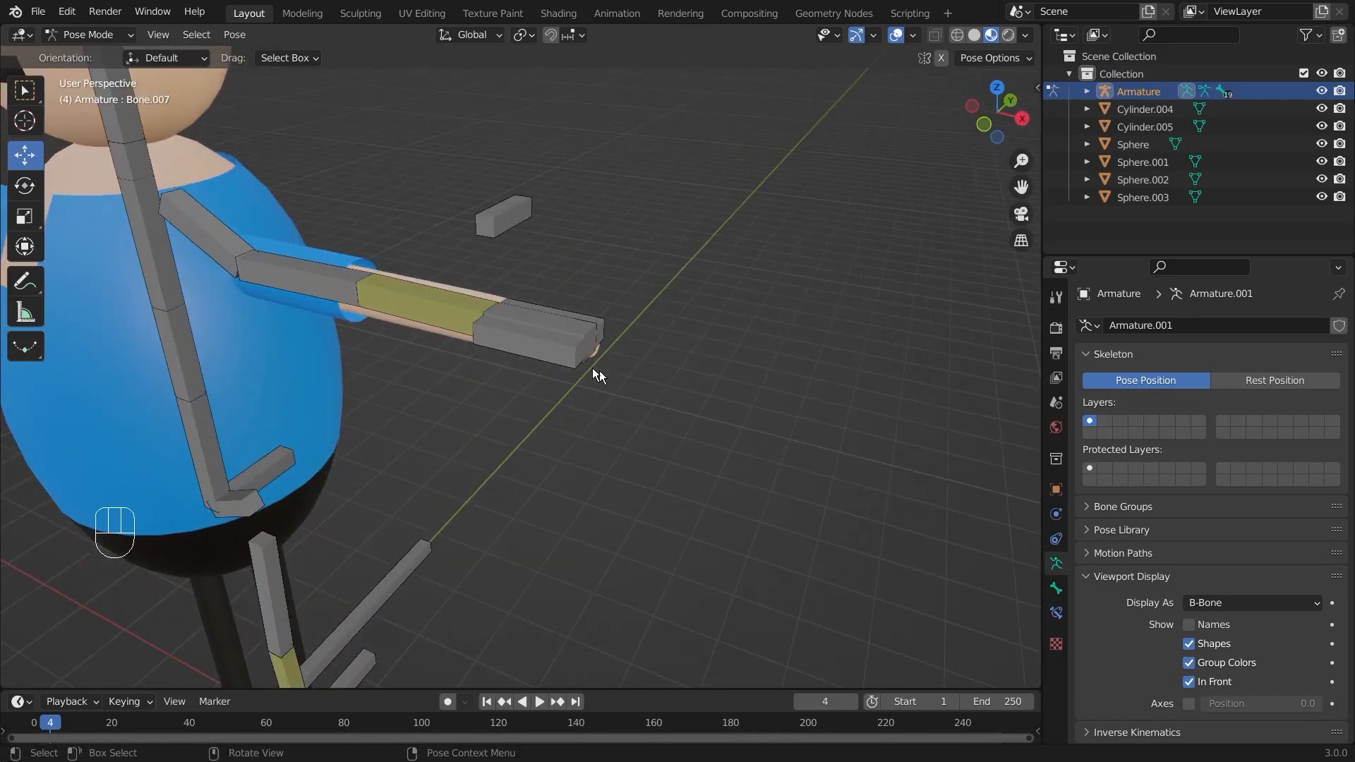
pyautogui.click(591, 356)
pyautogui.press('g')
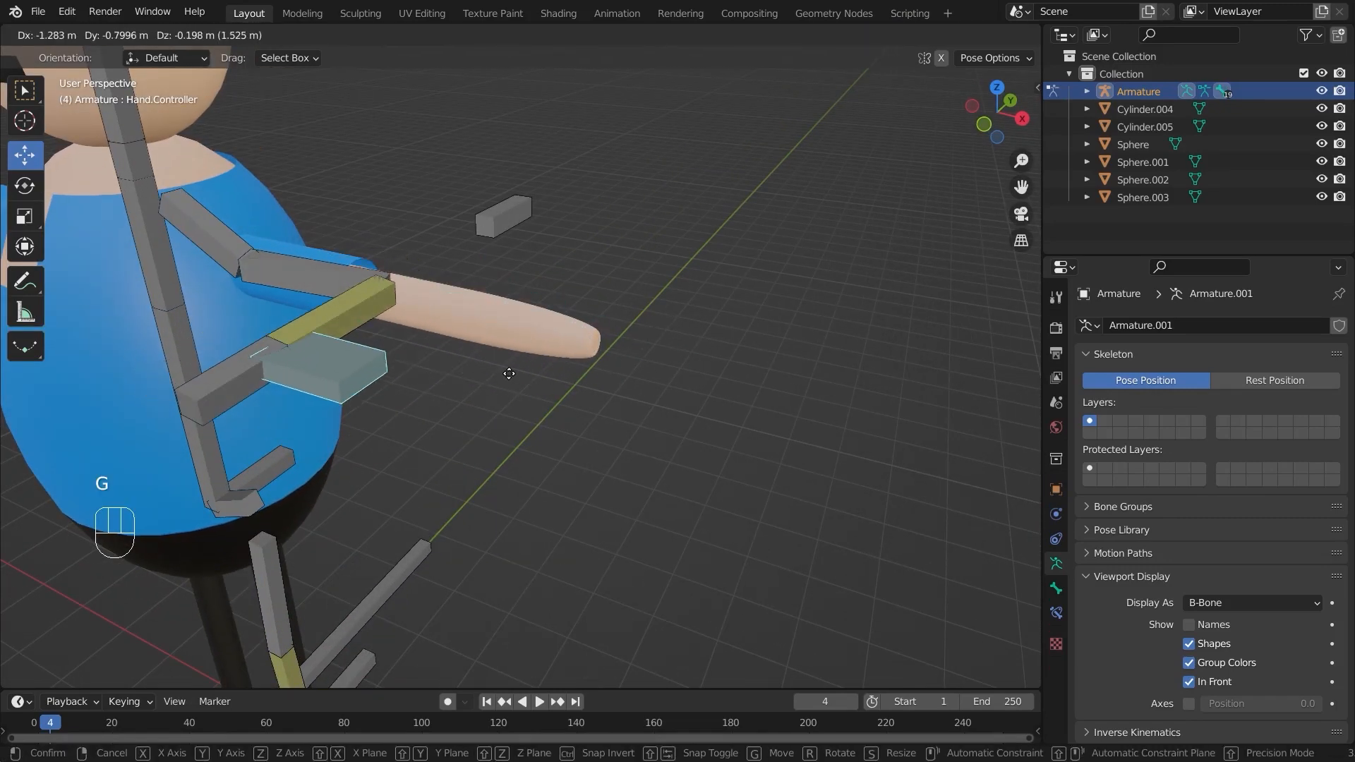
pyautogui.click(370, 299)
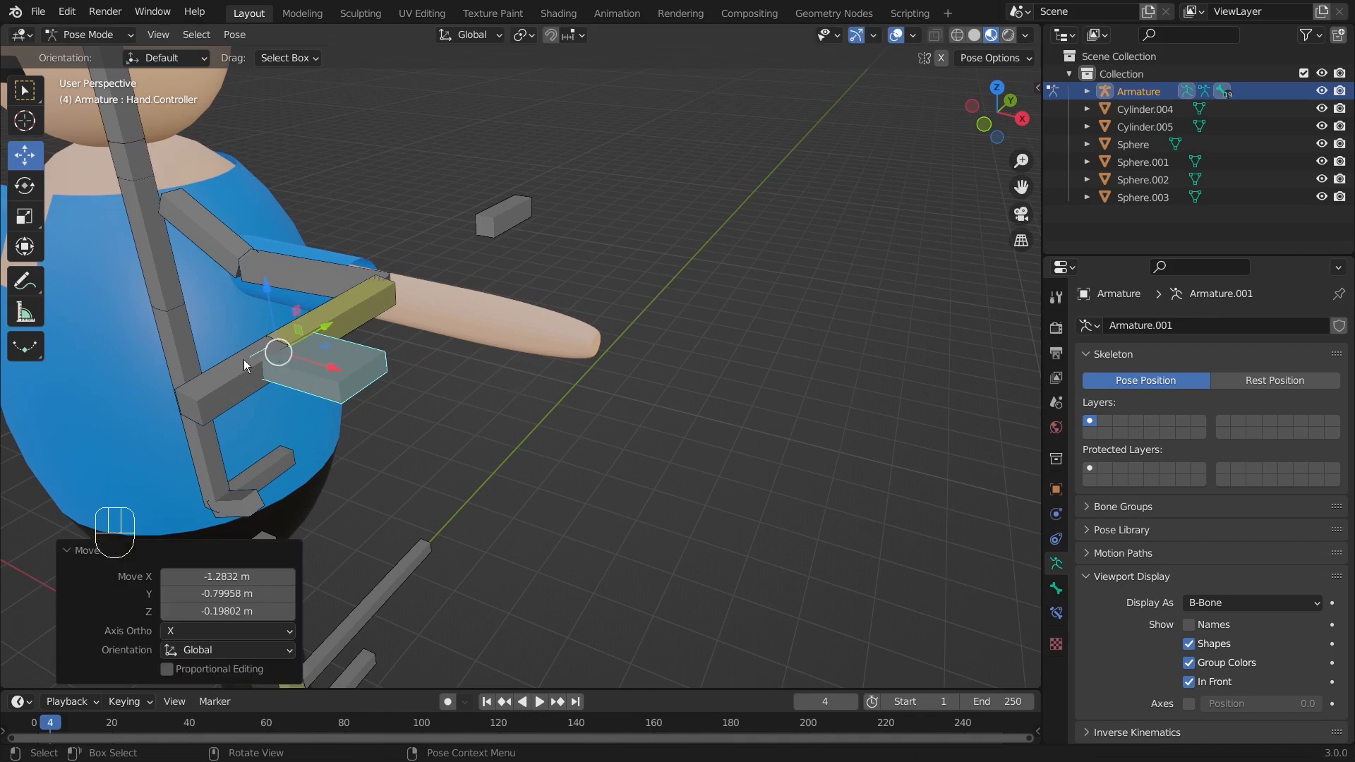
pyautogui.hotkey('ctrl', 'z')
pyautogui.hotkey('ctrl', 'z')
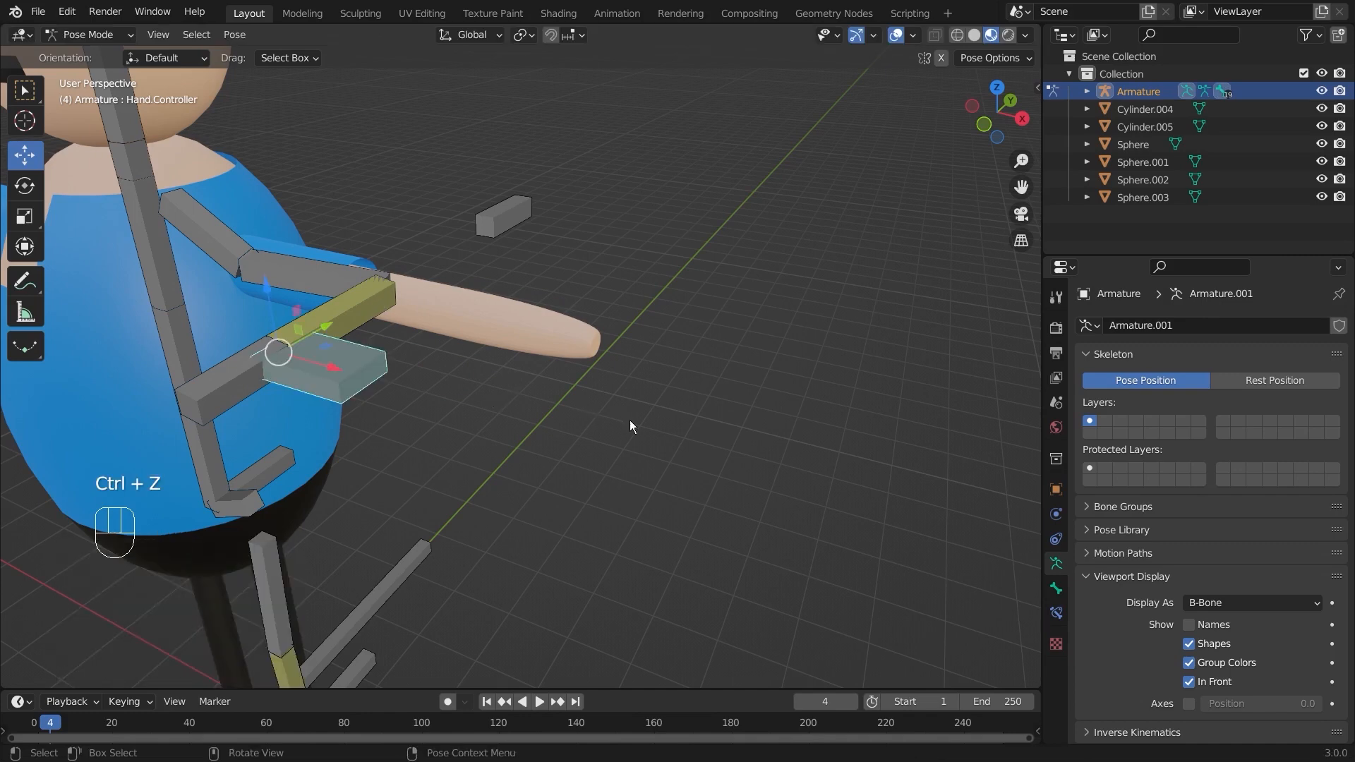
# Add a Copy Rotation constraint to the Hand.R bone with Hand.Controller as its target
pyautogui.scroll(2, 630, 401)
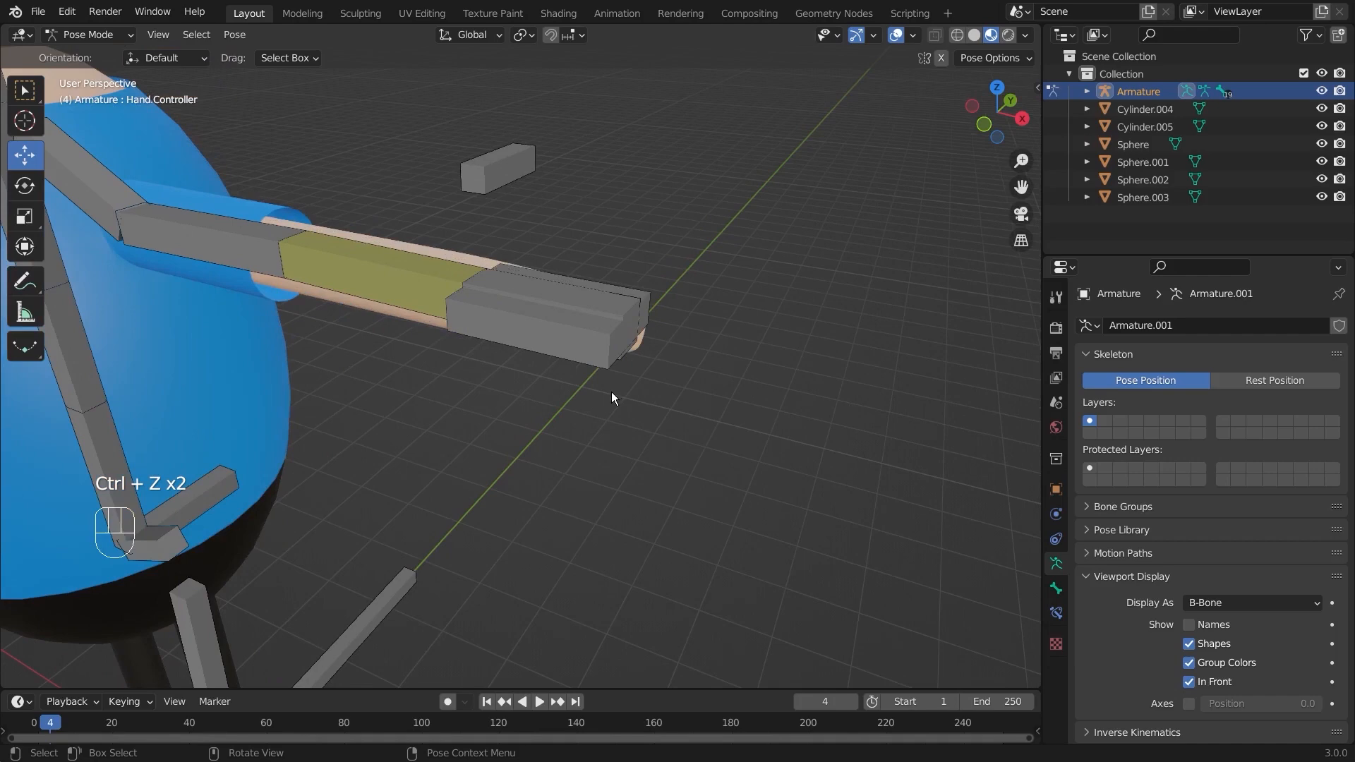
pyautogui.click(596, 353)
pyautogui.moveTo(584, 307); pyautogui.dragTo(596, 333, button='middle')
pyautogui.click(531, 341)
pyautogui.click(453, 392)
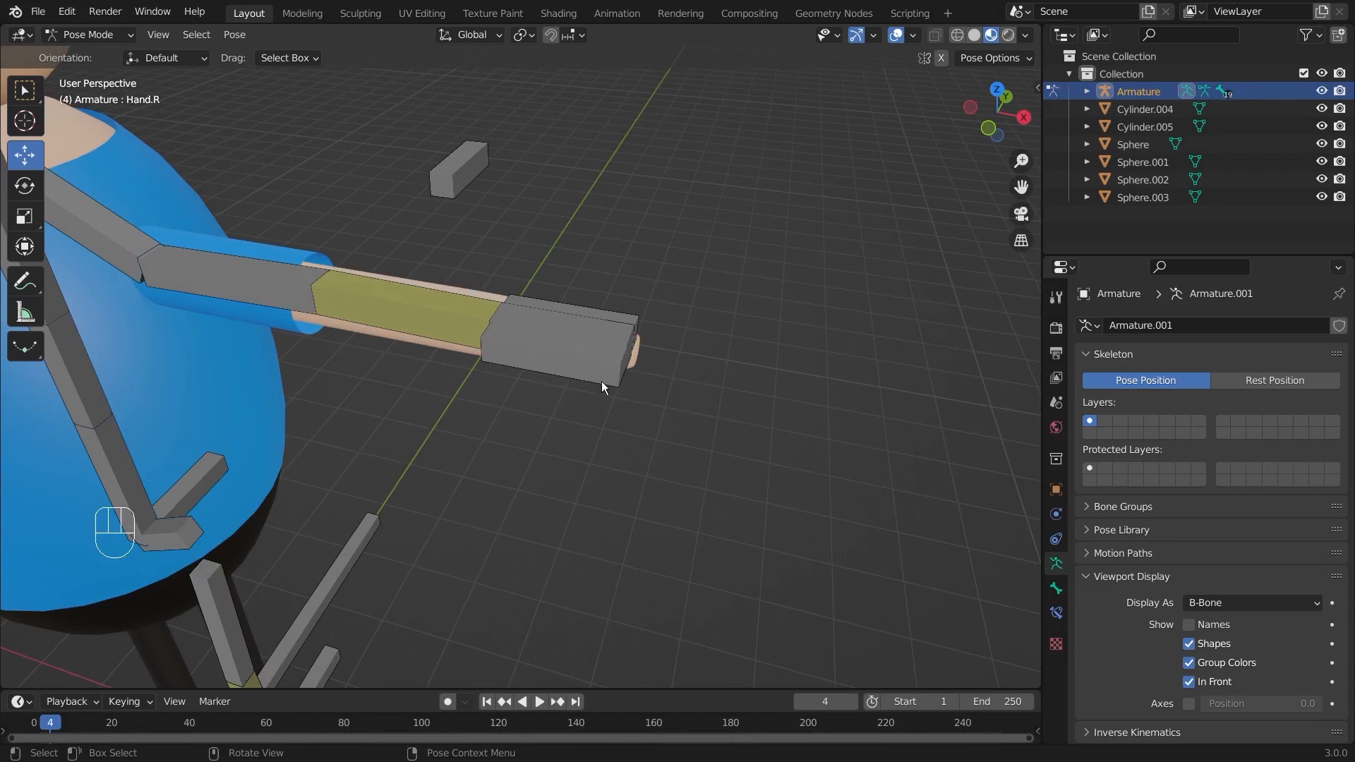
pyautogui.click(579, 371)
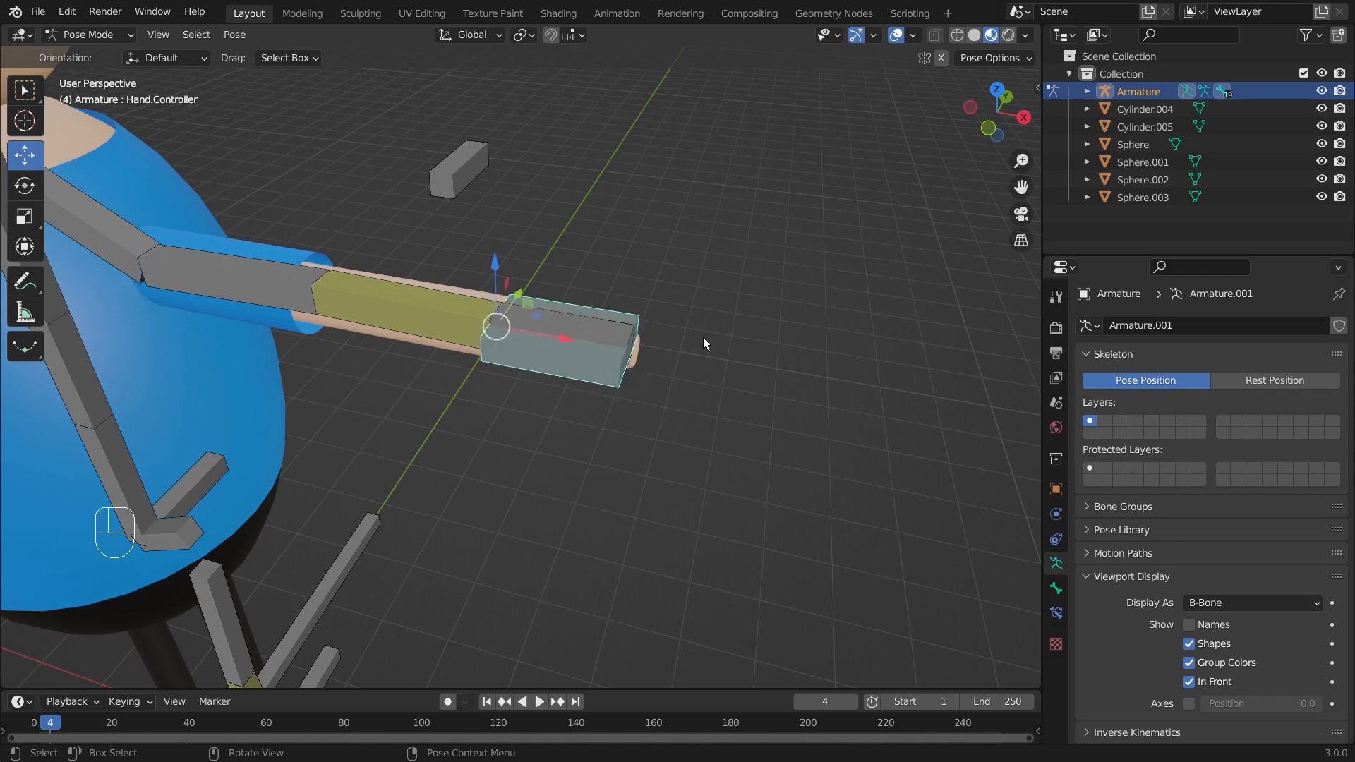
pyautogui.keyDown('shift'); pyautogui.click(567, 325); pyautogui.keyUp('shift')
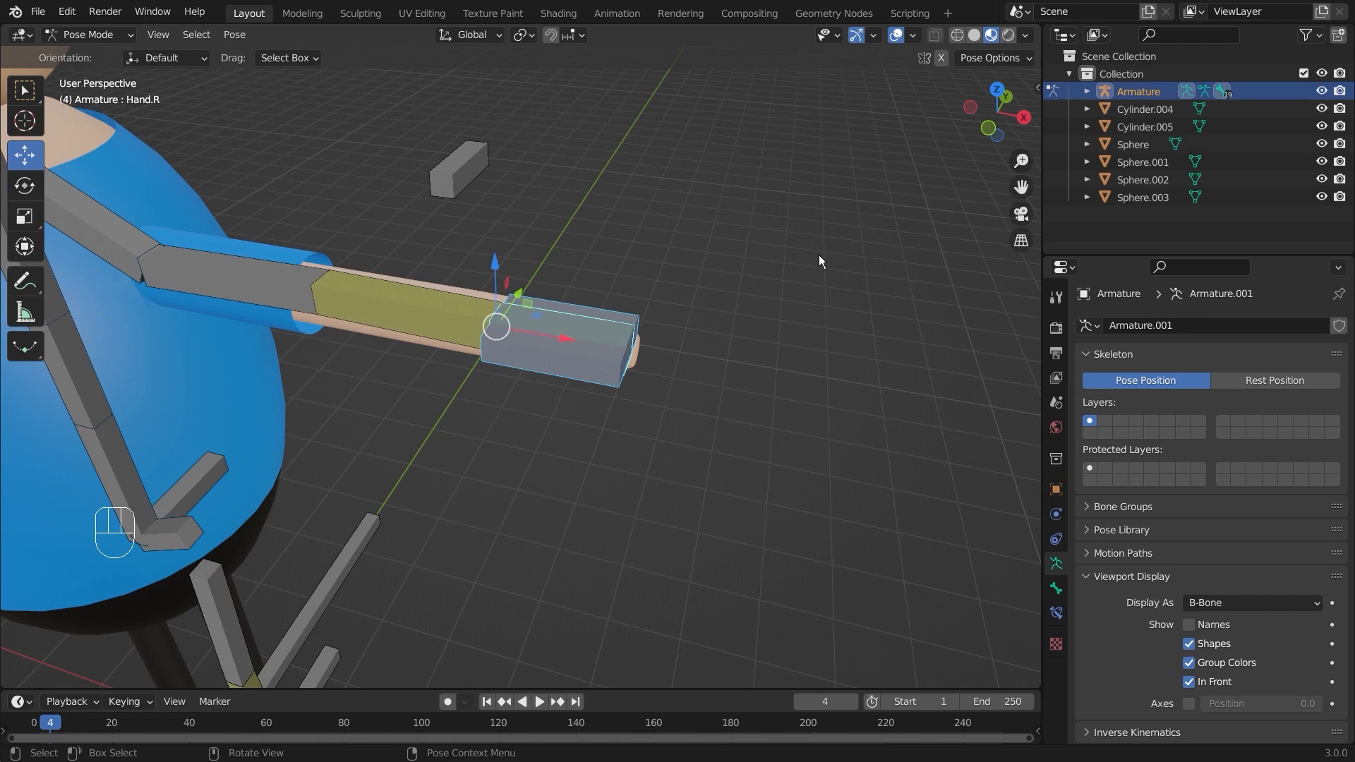
pyautogui.hotkey('shift', 'ctrl', 'c')
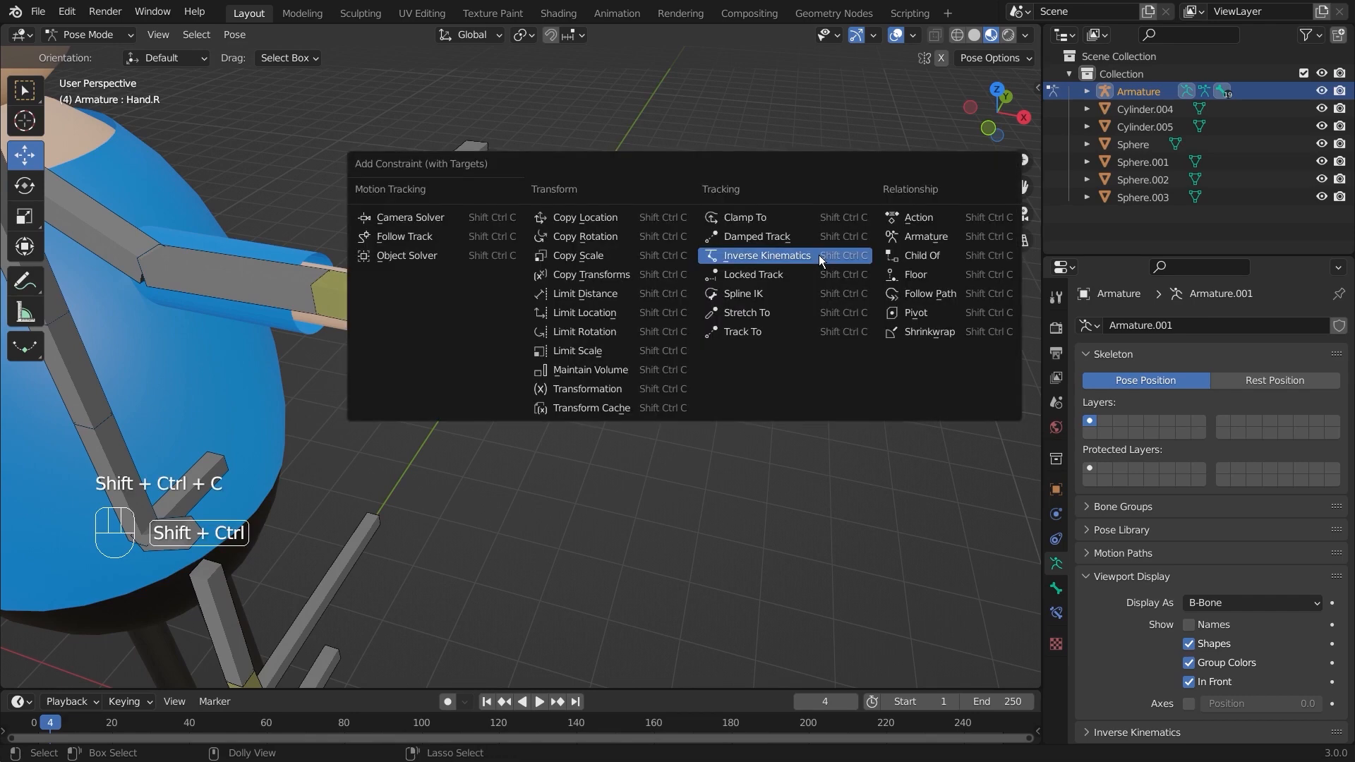
pyautogui.click(613, 238)
pyautogui.keyDown('ctrl'); pyautogui.moveTo(613, 237); pyautogui.dragTo(561, 340, button='middle'); pyautogui.keyUp('ctrl')
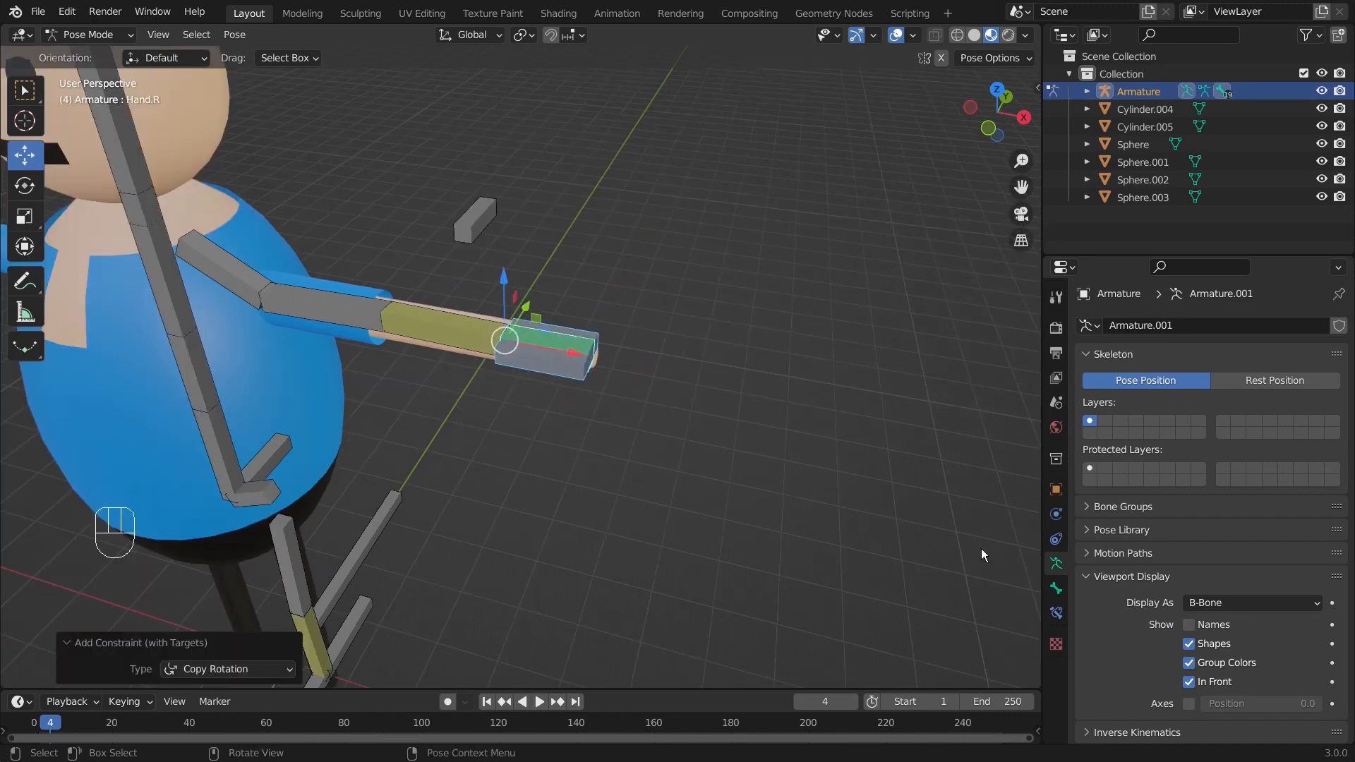
# Open the Hand.R bone's constraint settings and locate Copy Rotation among the available bone constraints
pyautogui.click(1058, 614)
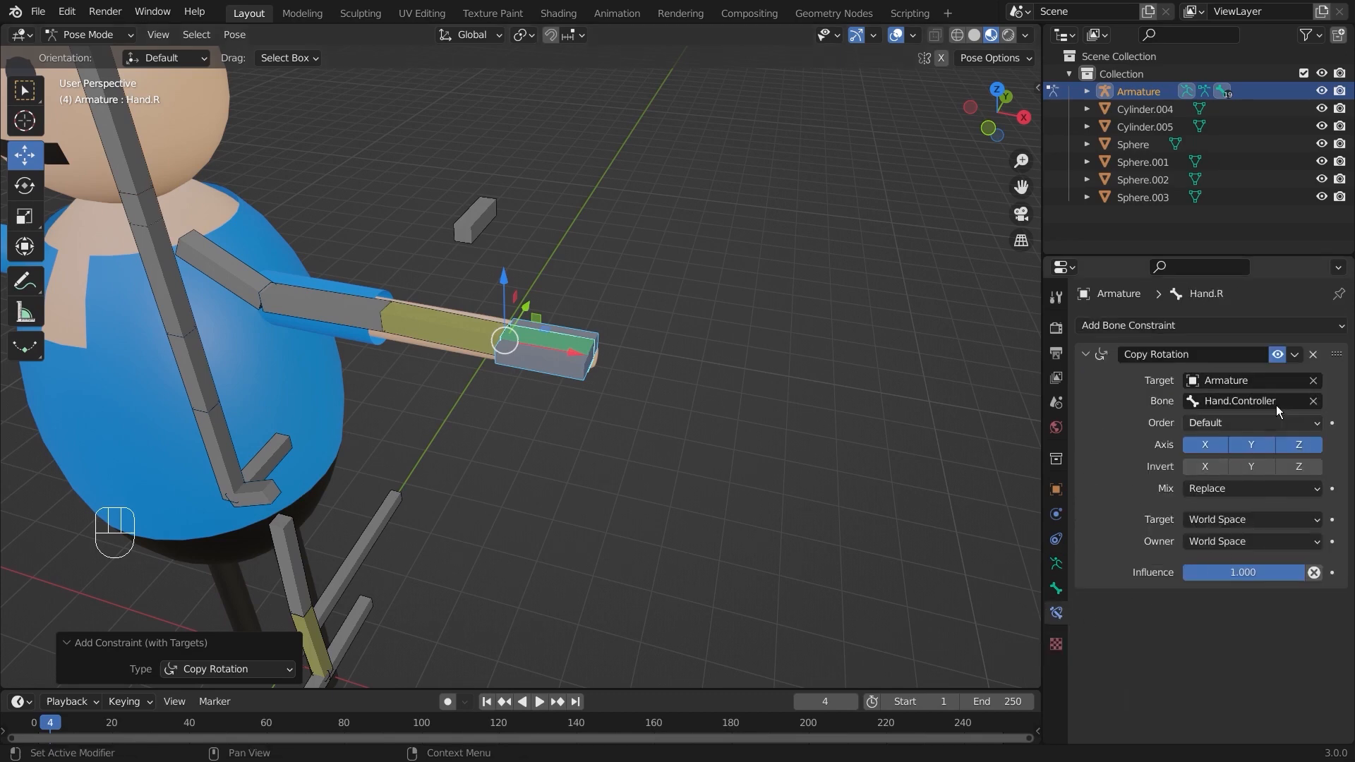
pyautogui.click(1202, 328)
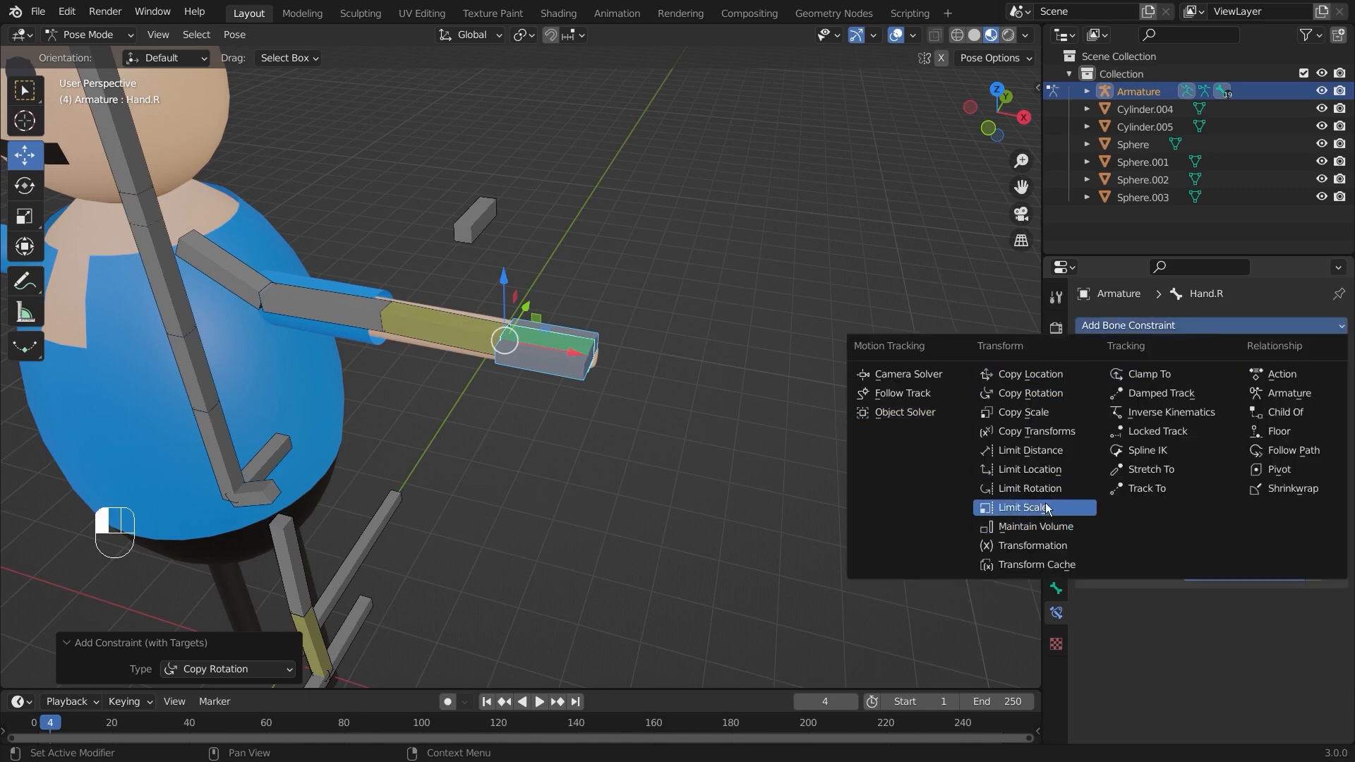
pyautogui.click(1058, 393)
# Move the Hand.Controller bone towards the body to test the hand's copied rotation, and undo the move
pyautogui.scroll(2, 892, 387)
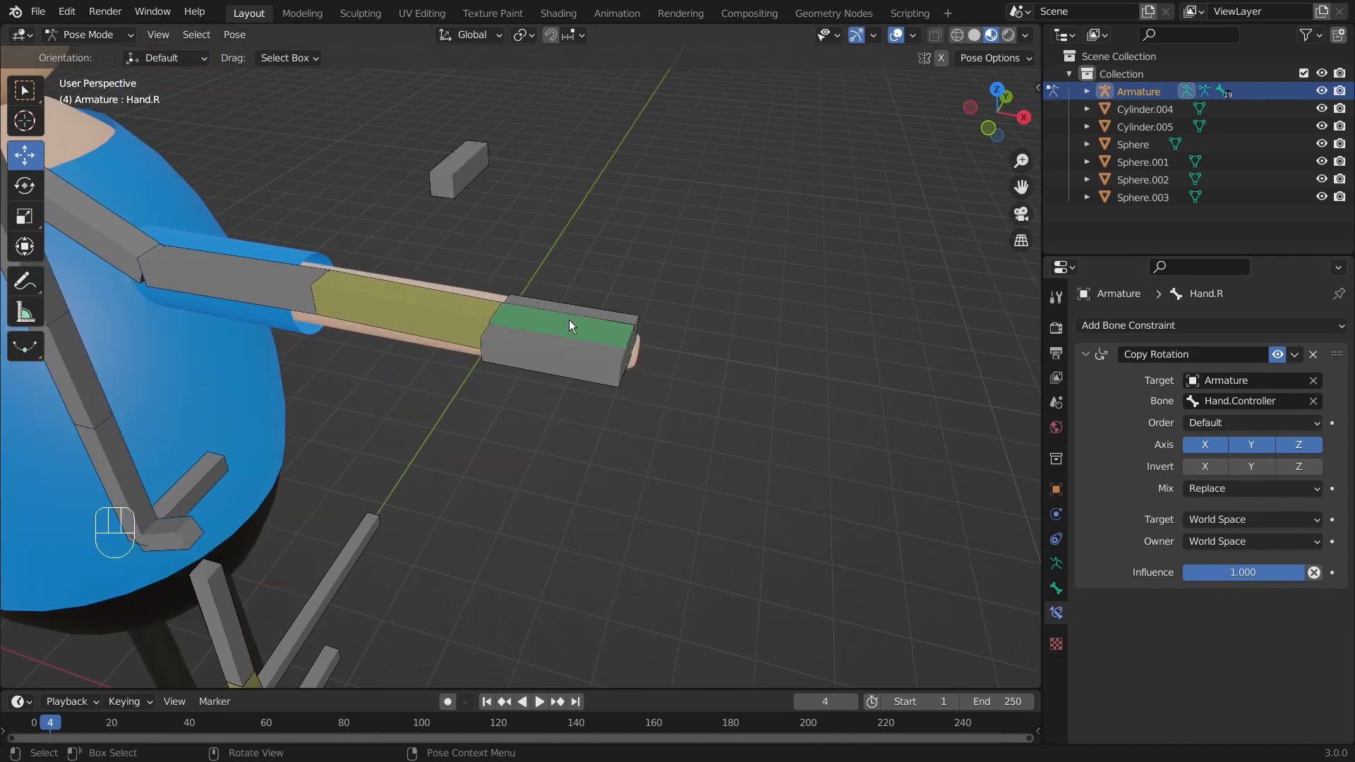
pyautogui.click(583, 362)
pyautogui.scroll(-2, 628, 358)
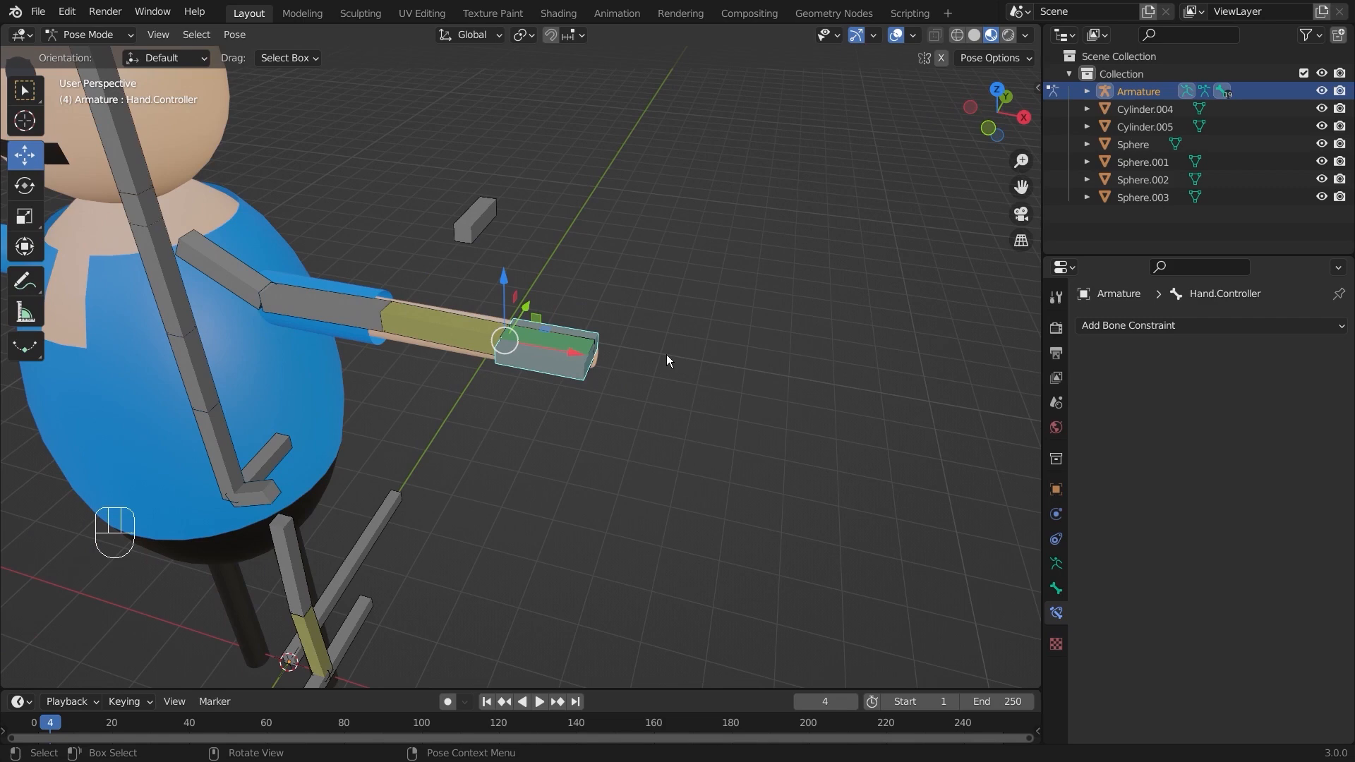
pyautogui.press('g')
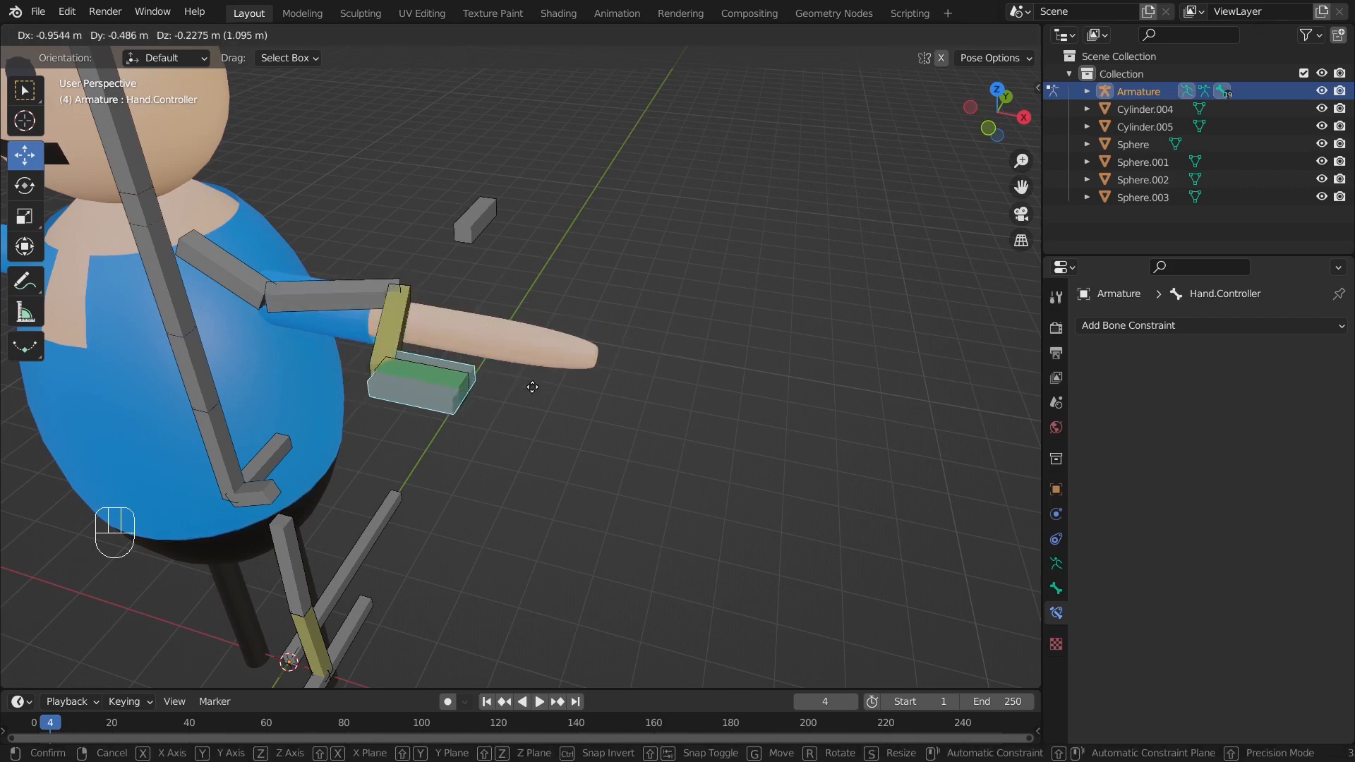
pyautogui.click(650, 372)
pyautogui.hotkey('ctrl', 'z')
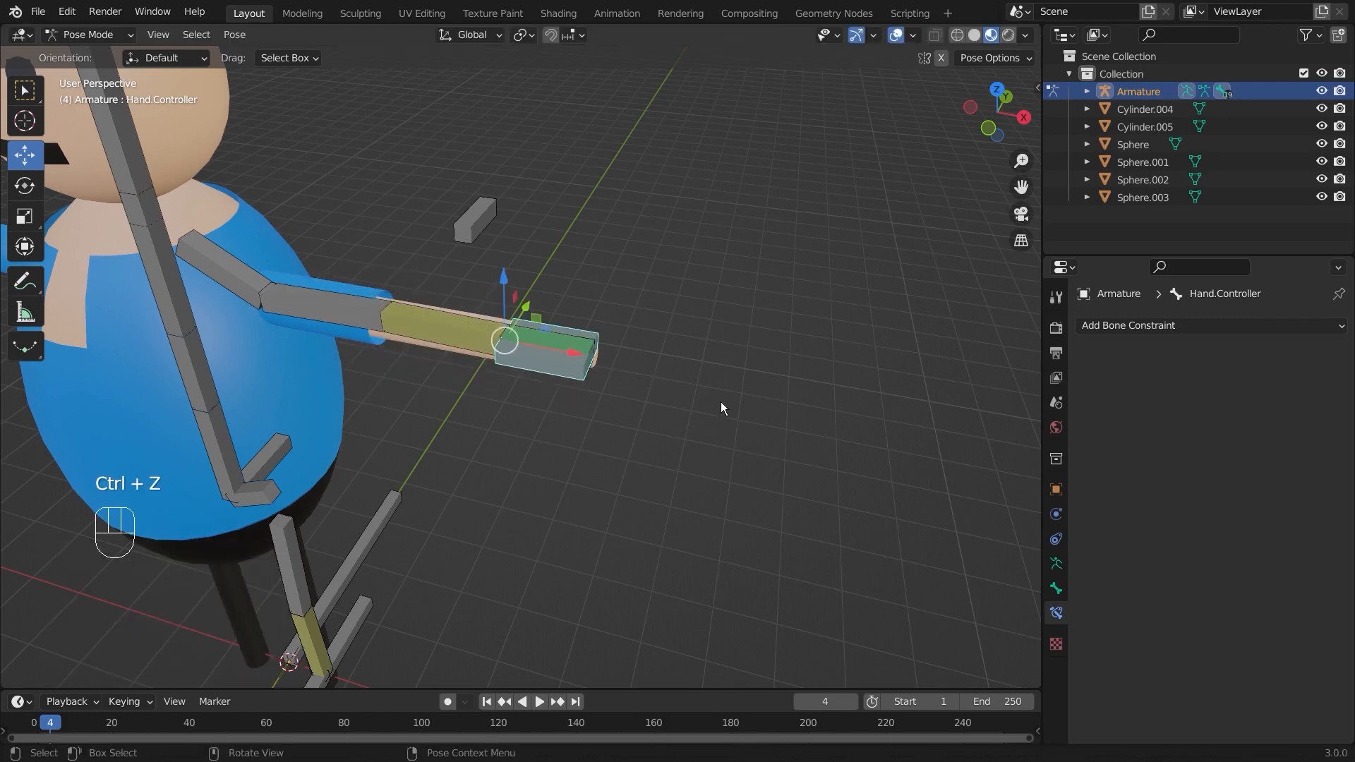
pyautogui.scroll(-5, 727, 401)
pyautogui.moveTo(739, 400); pyautogui.dragTo(638, 449, button='middle')
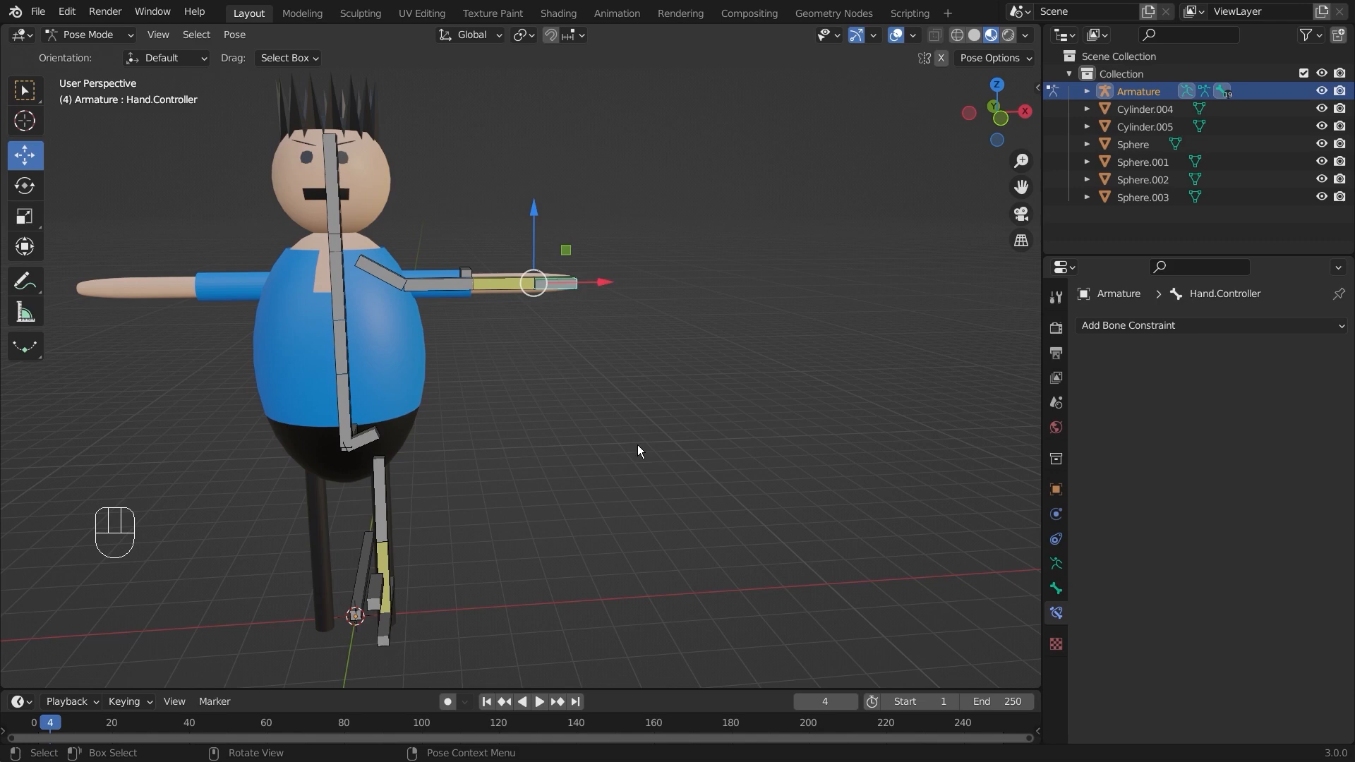
pyautogui.moveTo(637, 445); pyautogui.dragTo(736, 449, button='middle')
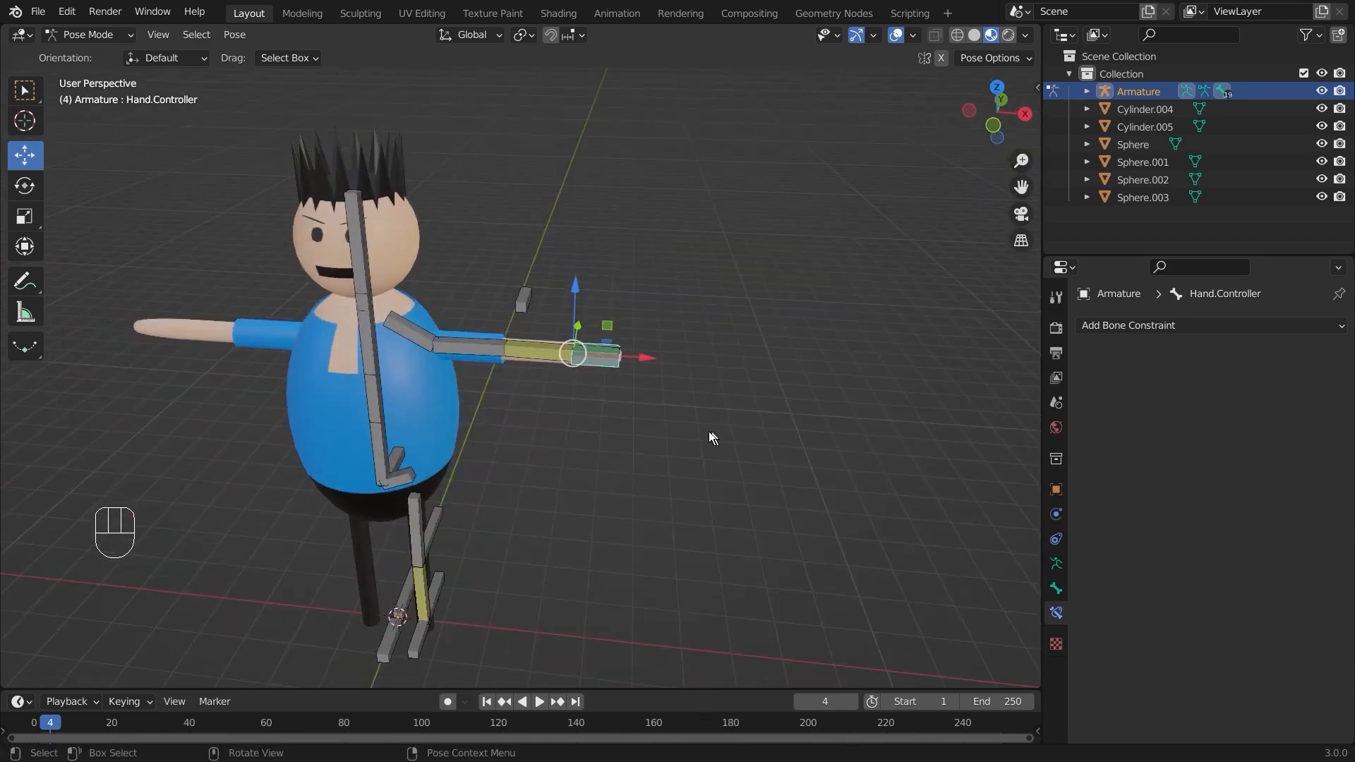
# Examine the rig's control bones one by one, including Hand.Controller, Hand.pole and Leg.Controller.R
pyautogui.click(708, 430)
pyautogui.click(602, 366)
pyautogui.moveTo(741, 376); pyautogui.dragTo(617, 391, button='middle')
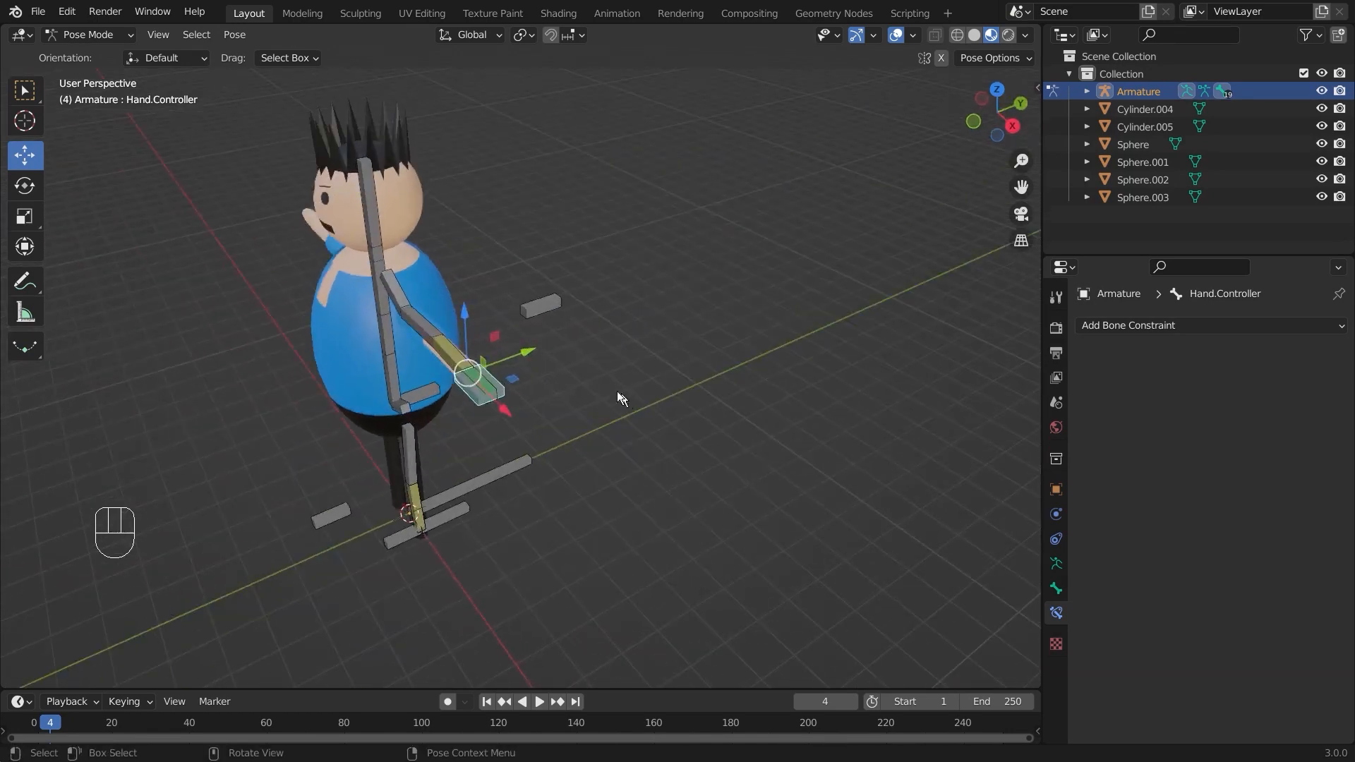
pyautogui.click(543, 303)
pyautogui.moveTo(544, 303); pyautogui.dragTo(652, 408, button='middle')
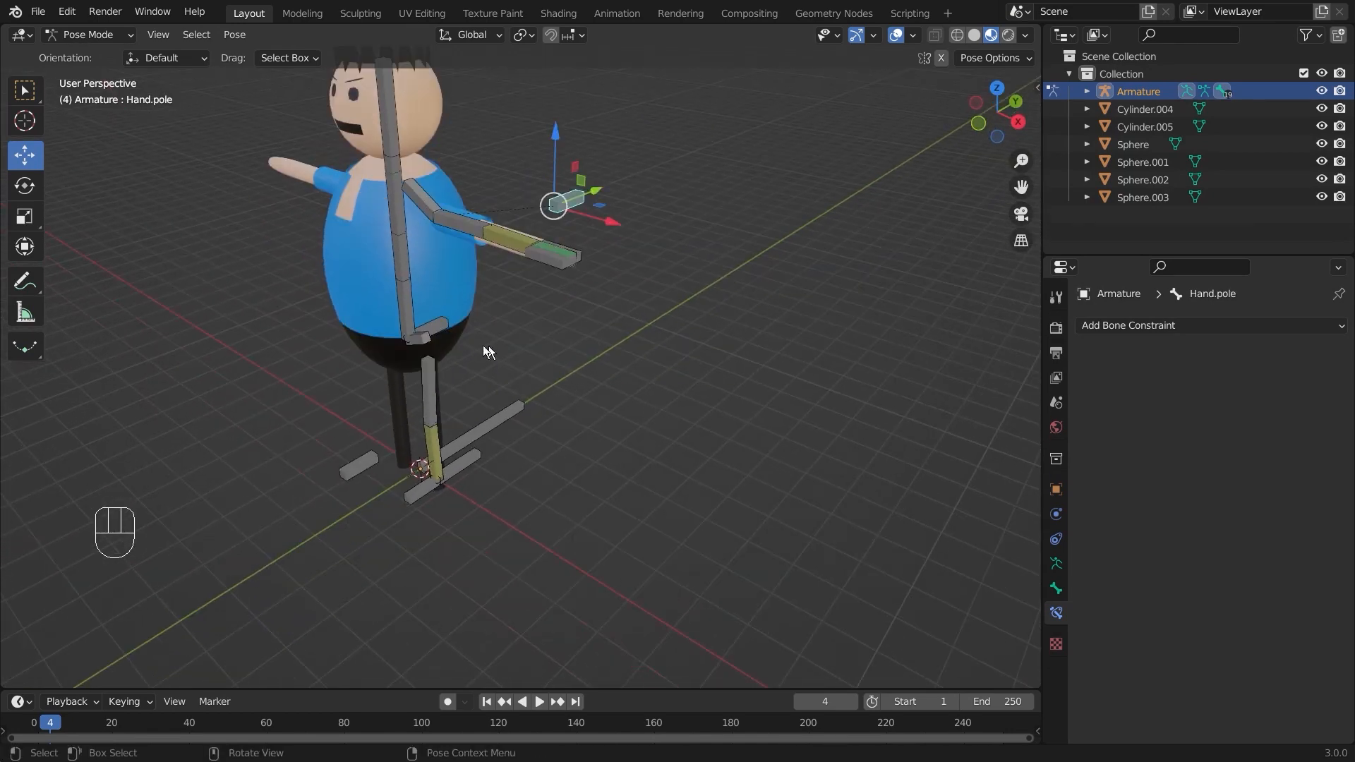
pyautogui.click(443, 325)
pyautogui.keyDown('shift'); pyautogui.click(468, 460); pyautogui.keyUp('shift')
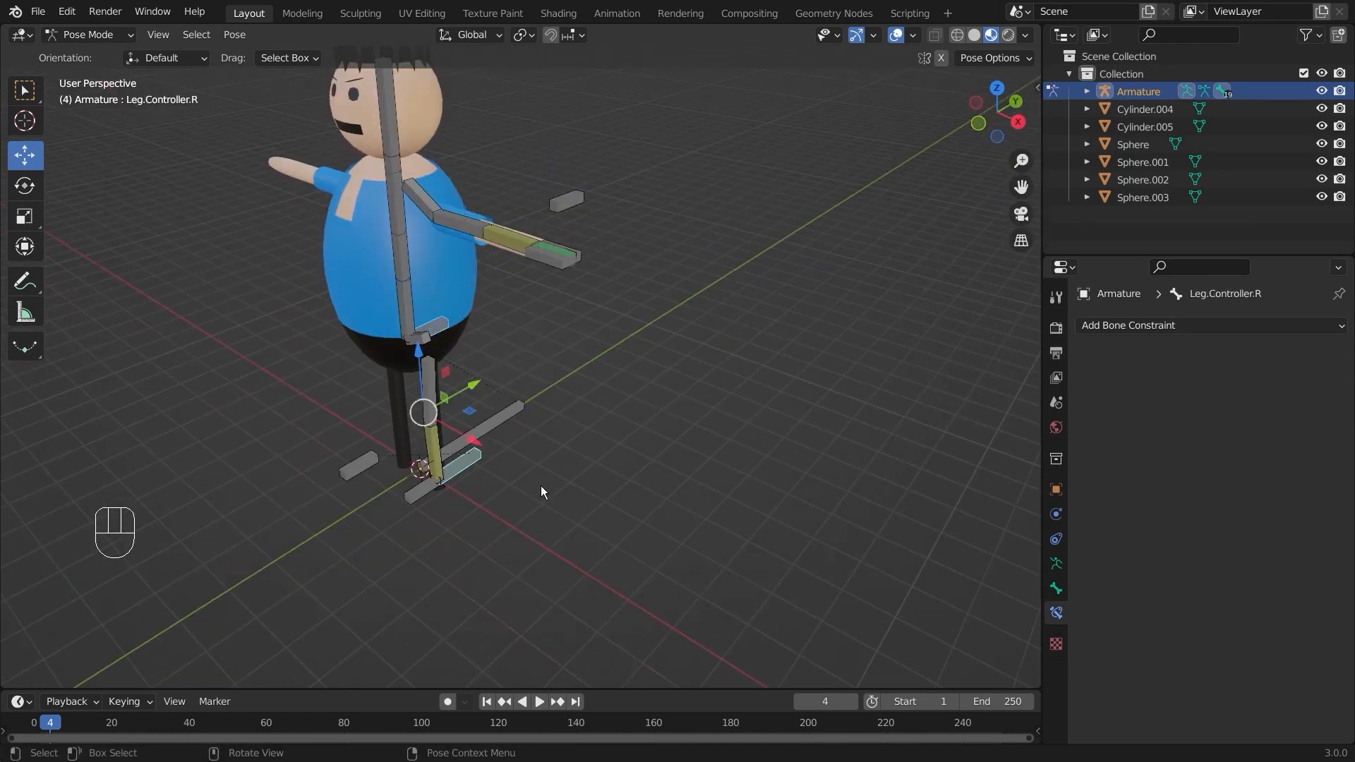
pyautogui.moveTo(541, 485); pyautogui.dragTo(314, 213, button='middle')
# Switch to Object Mode and add a mesh circle with 32 vertices and a 1 m radius at the world origin
pyautogui.click(82, 34)
pyautogui.click(82, 54)
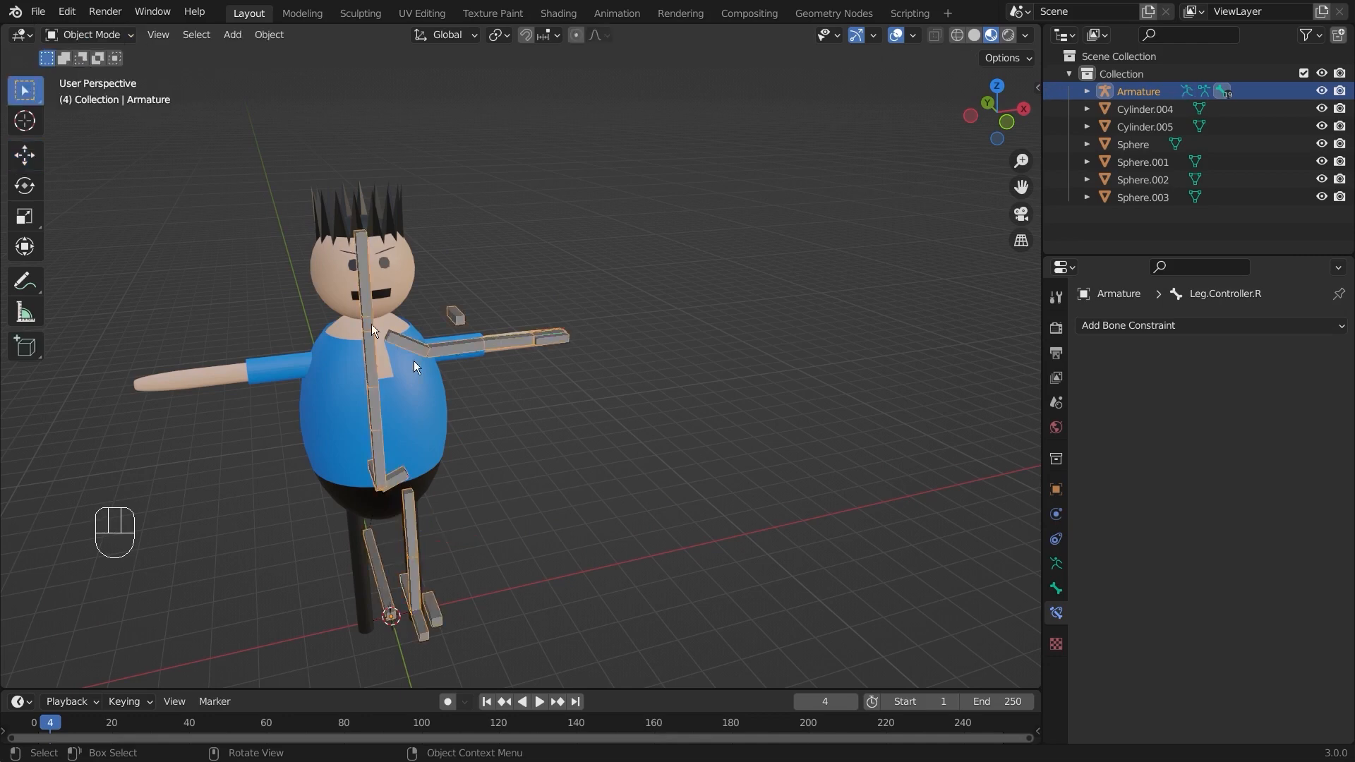
pyautogui.moveTo(413, 362); pyautogui.dragTo(577, 336, button='middle')
pyautogui.hotkey('shift', 'a')
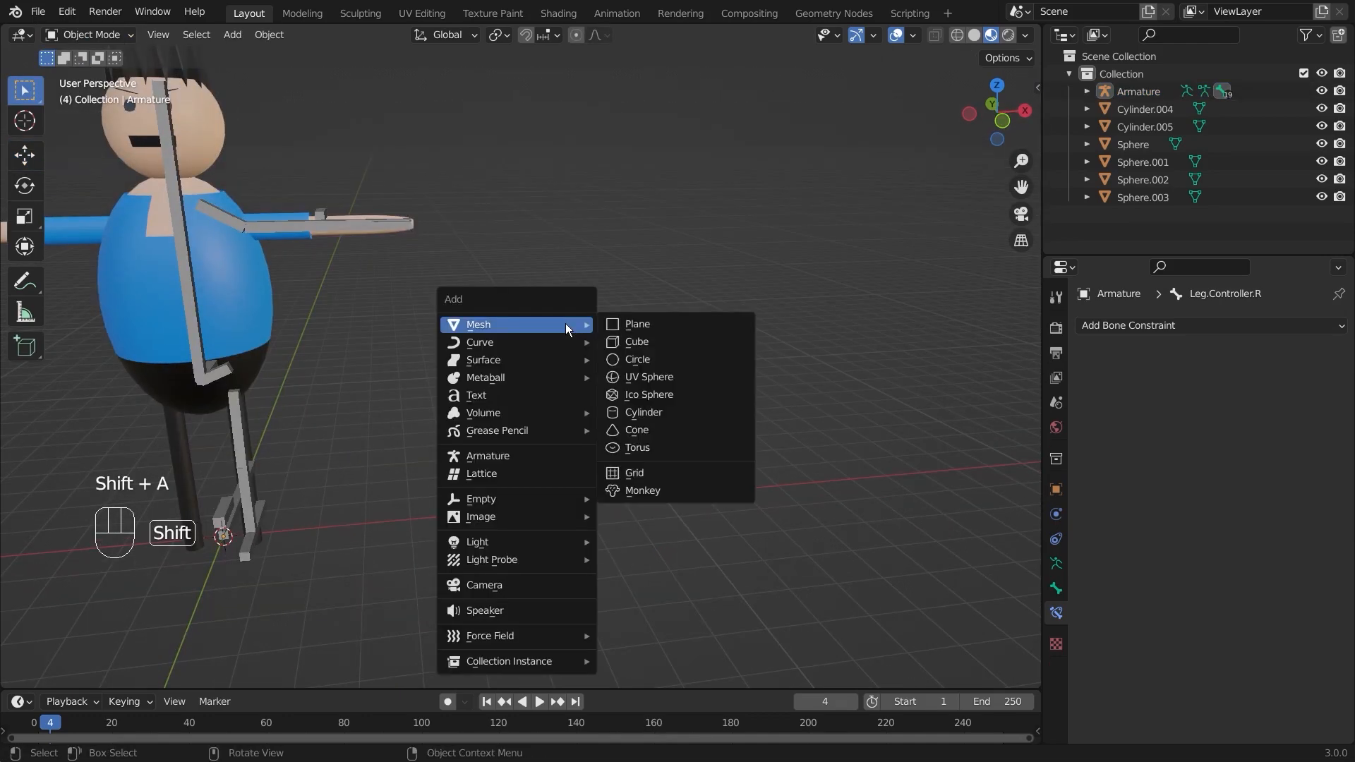
pyautogui.moveTo(565, 323)
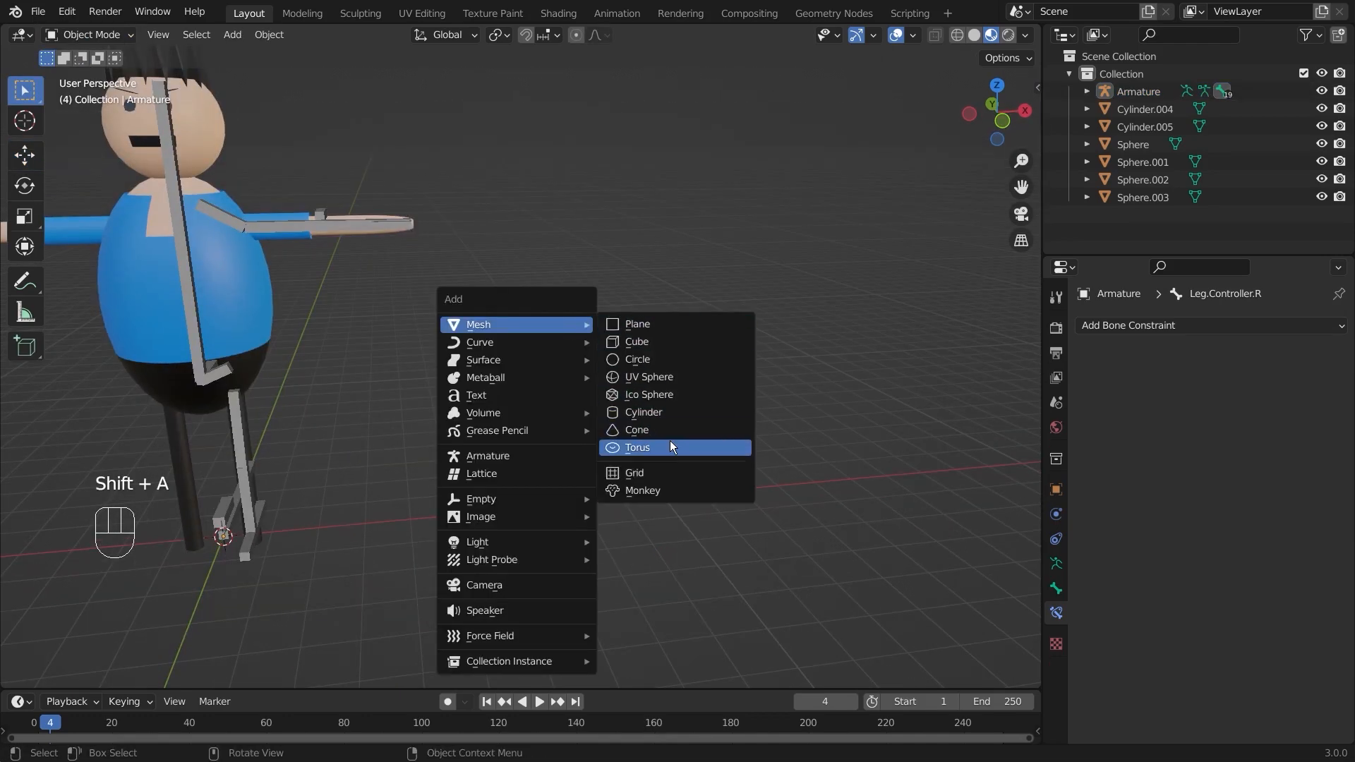
pyautogui.click(666, 359)
pyautogui.scroll(-4, 667, 401)
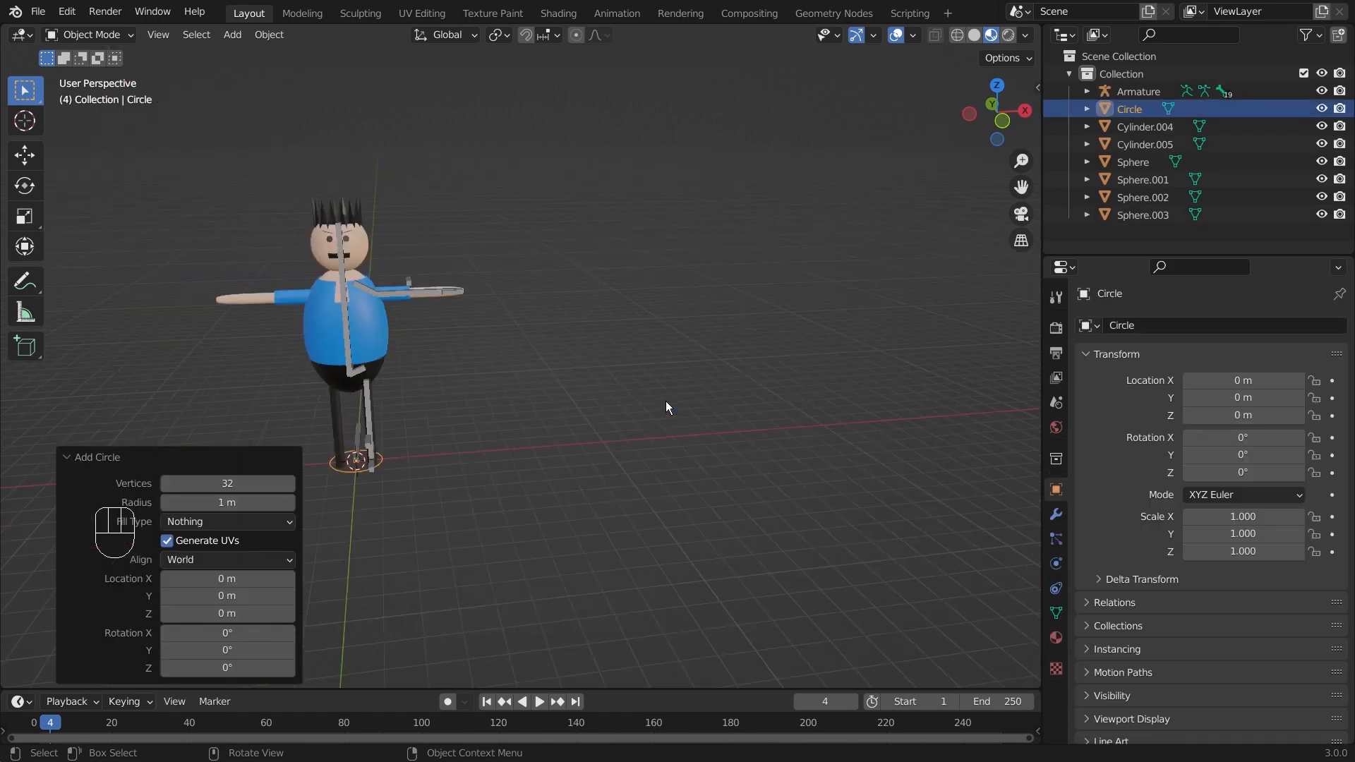
# Scale the circle around the character's feet uniformly to about 3.93
pyautogui.keyDown('shift'); pyautogui.moveTo(443, 466); pyautogui.dragTo(631, 423, button='middle'); pyautogui.keyUp('shift')
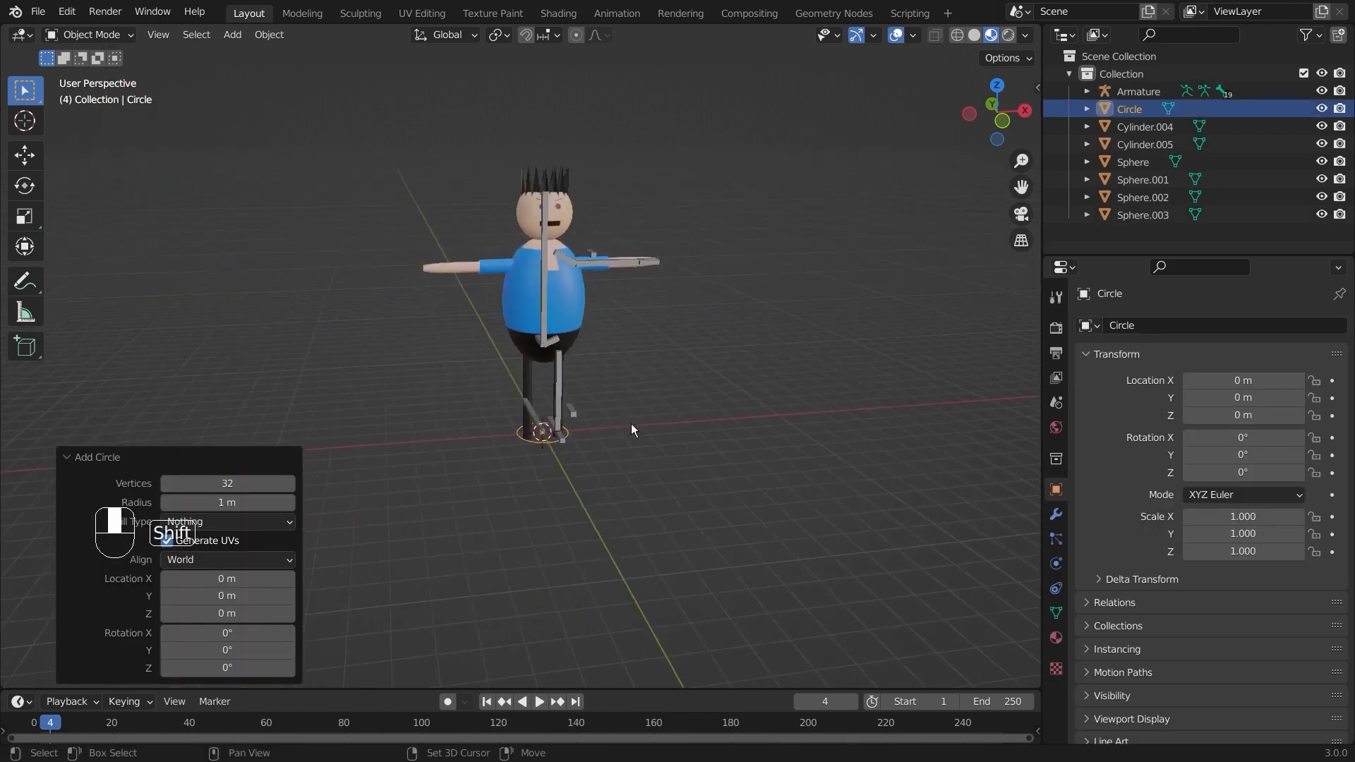
pyautogui.scroll(3, 642, 458)
pyautogui.press('s')
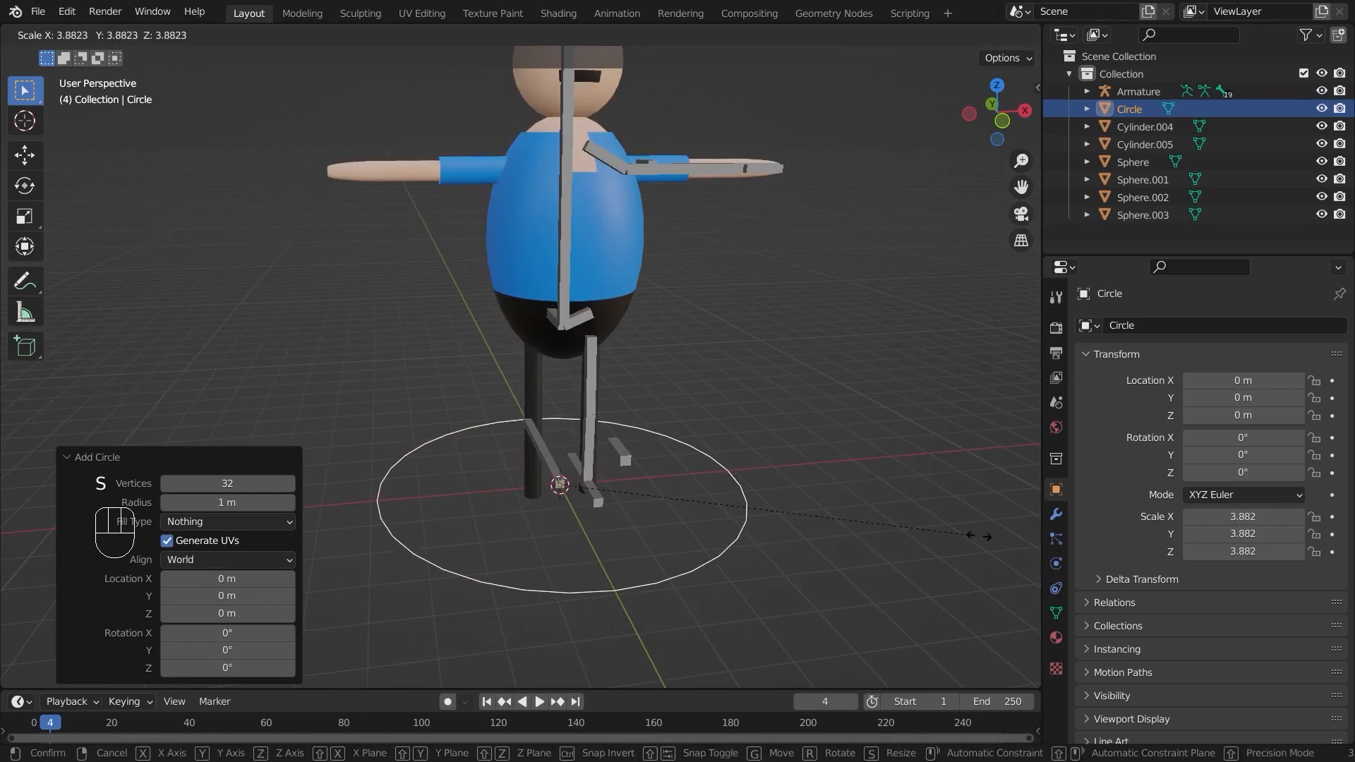
pyautogui.click(976, 562)
# Move the circle about 8.26 m along X, away from the character, and deselect it
pyautogui.scroll(-4, 976, 562)
pyautogui.hotkey('shift', 'space')
pyautogui.press('g')
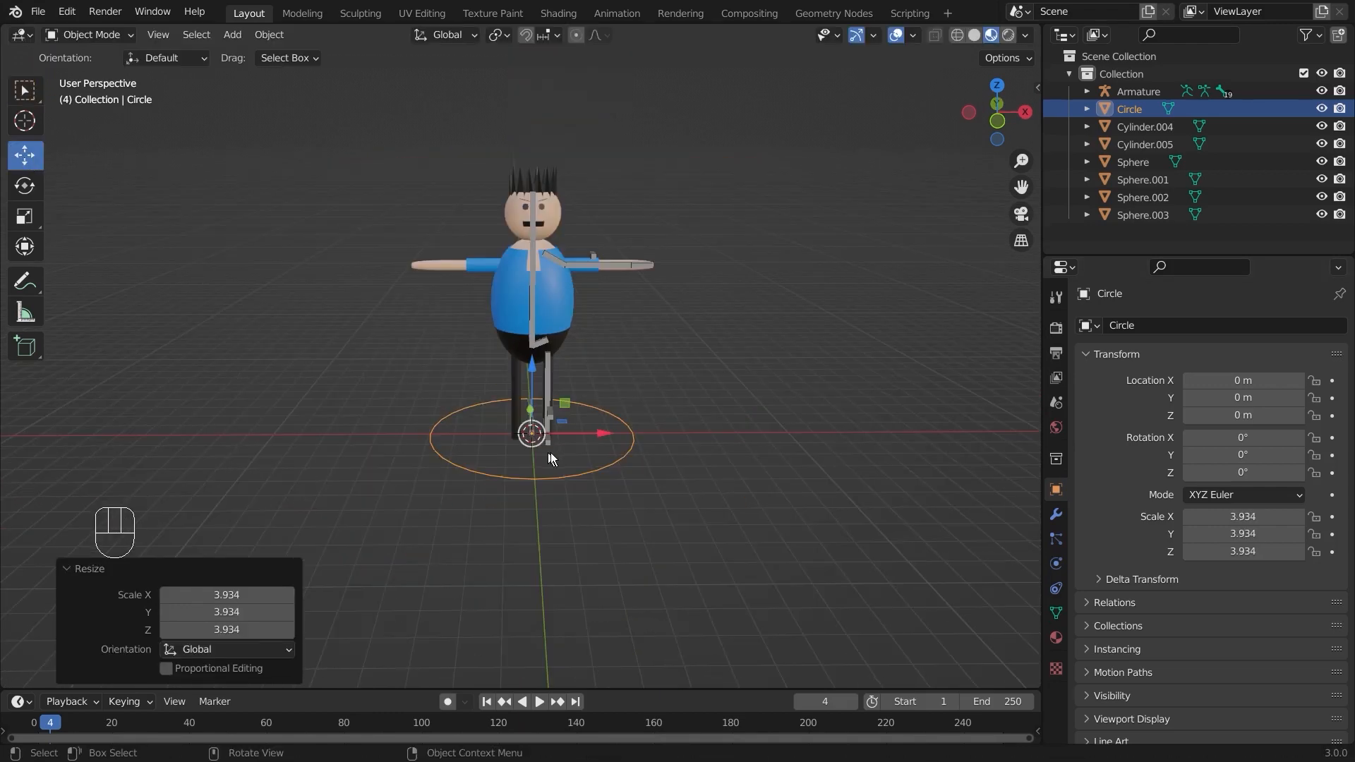
pyautogui.press('g')
pyautogui.press('x')
pyautogui.click(830, 427)
pyautogui.keyDown('shift'); pyautogui.moveTo(889, 404); pyautogui.dragTo(633, 491, button='middle'); pyautogui.keyUp('shift')
pyautogui.click(632, 491)
pyautogui.scroll(3, 479, 400)
pyautogui.scroll(-4, 602, 468)
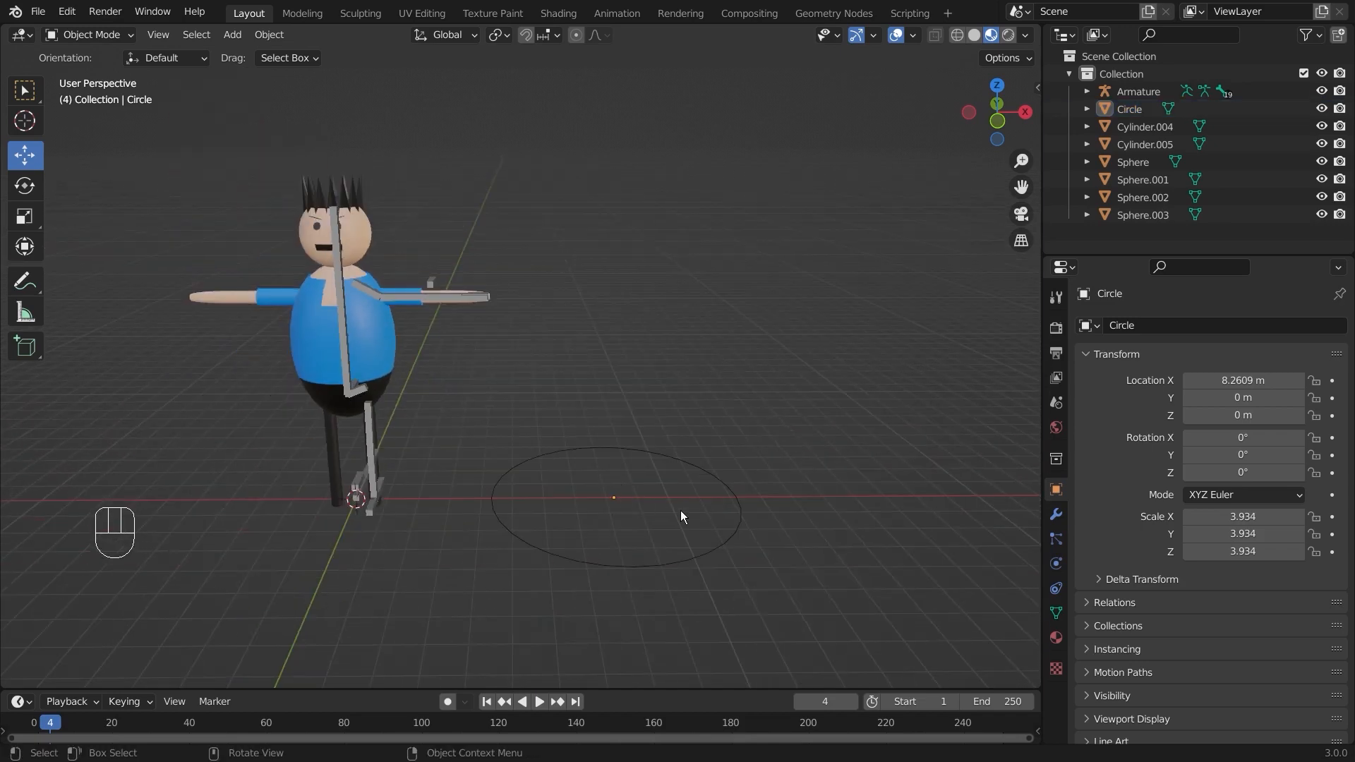
# Add a 2 m mesh cube and move it about 9.02 m along X, inside the circle
pyautogui.hotkey('shift', 'a')
pyautogui.moveTo(650, 408)
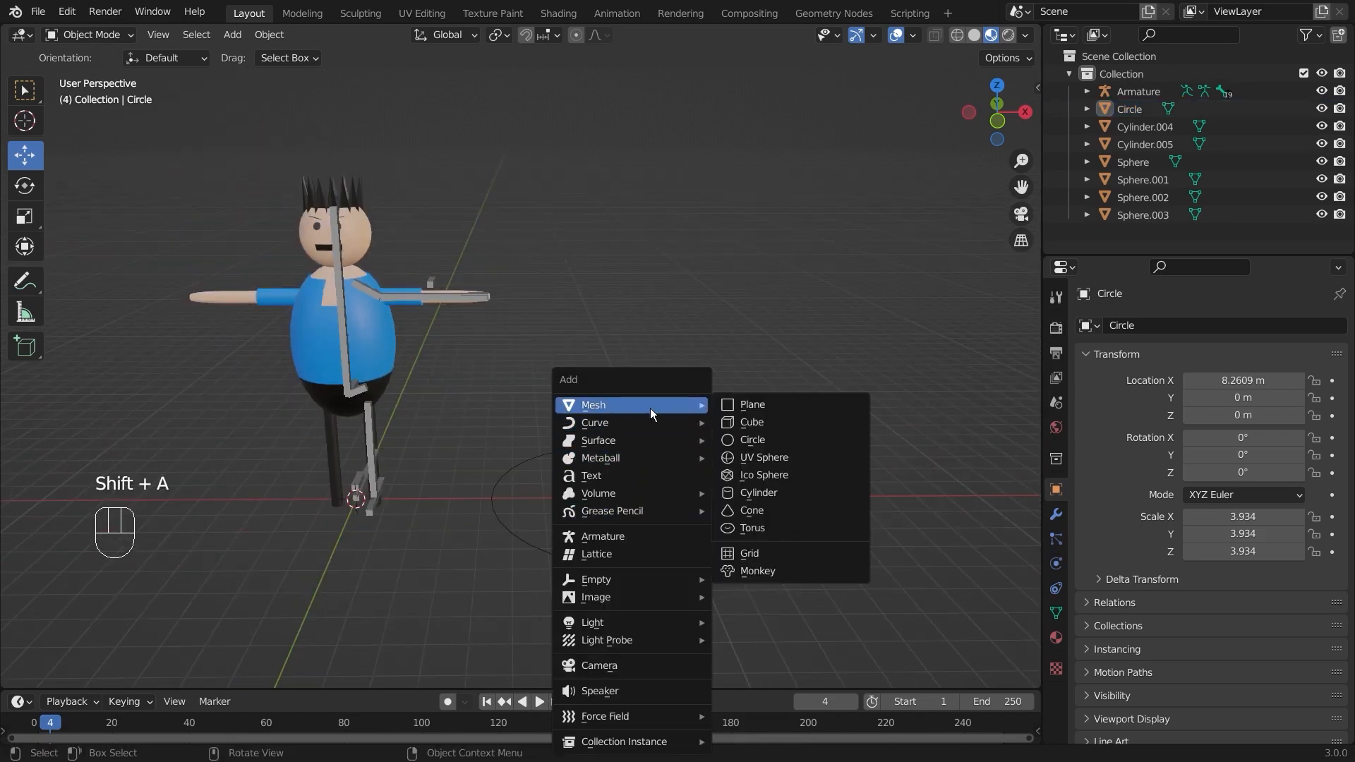
pyautogui.click(770, 418)
pyautogui.press('g')
pyautogui.press('x')
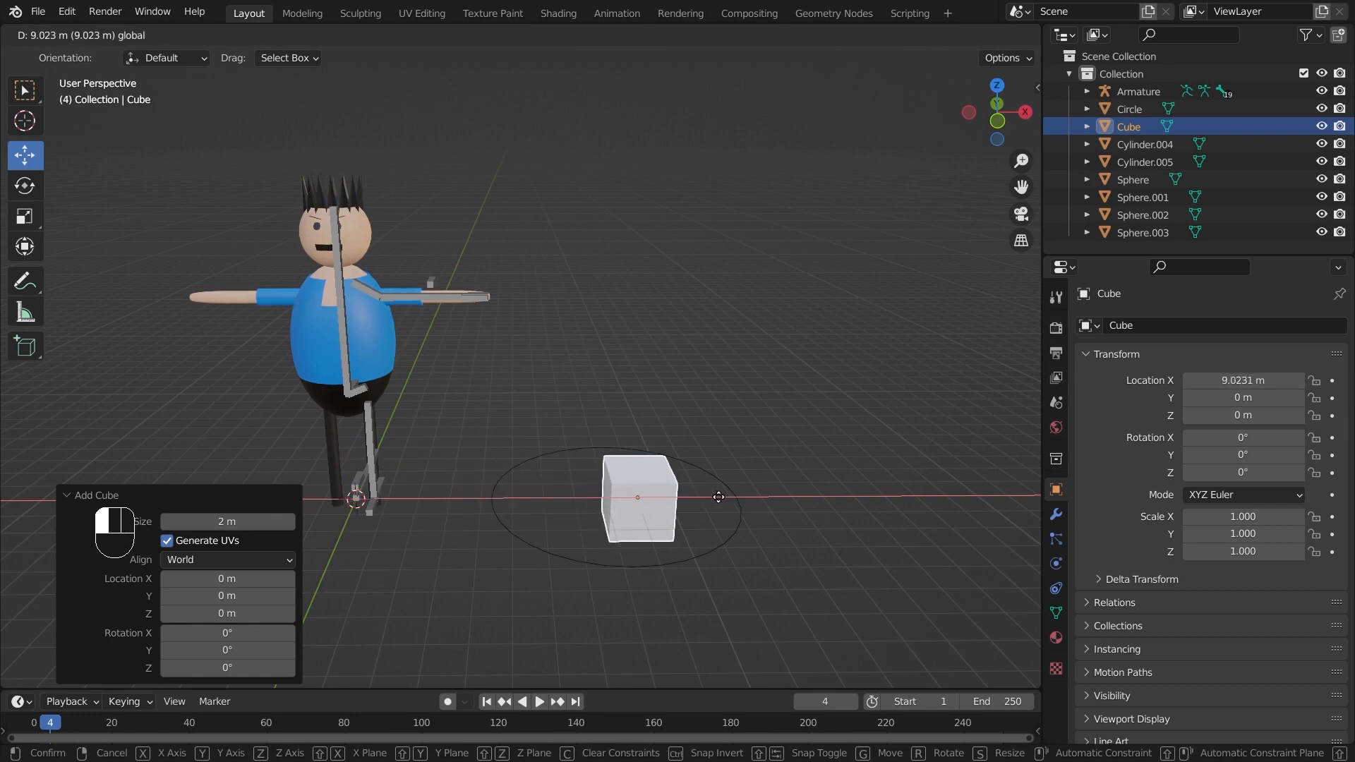
pyautogui.click(727, 499)
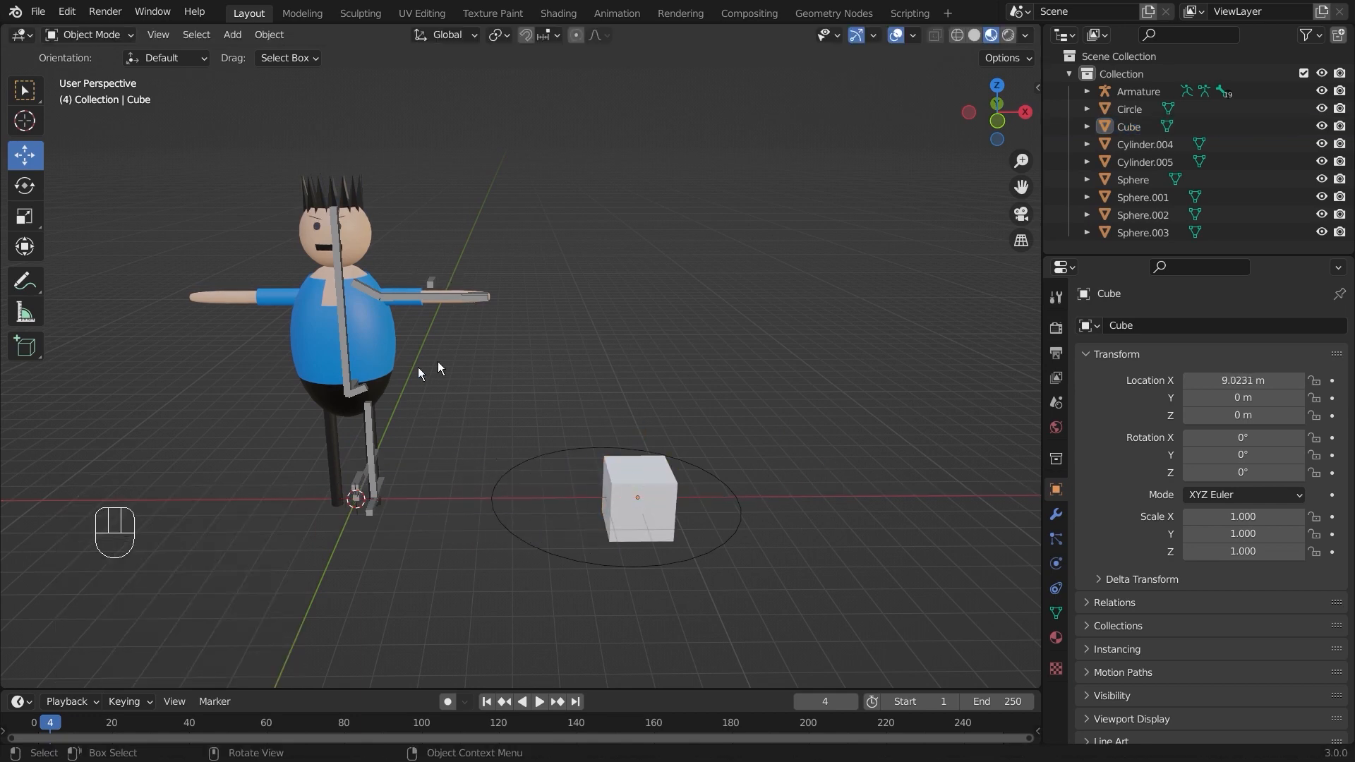
# Put the character's armature in Pose Mode and select the Hand.Controller bone
pyautogui.moveTo(476, 393)
pyautogui.mouseDown(button='middle')
pyautogui.moveTo(287, 400)
pyautogui.moveTo(549, 358)
pyautogui.moveTo(601, 382)
pyautogui.moveTo(688, 385)
pyautogui.mouseUp(button='middle')
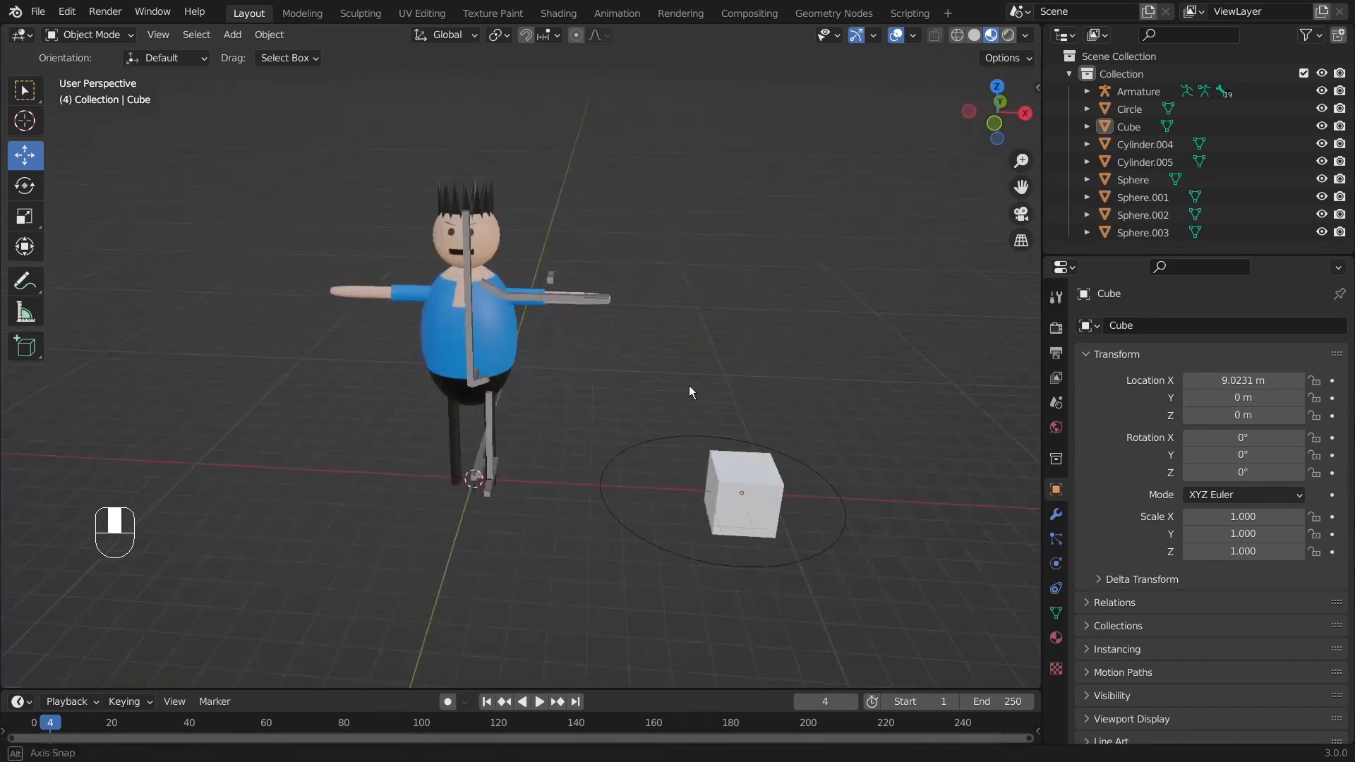
pyautogui.click(90, 34)
pyautogui.moveTo(515, 252); pyautogui.dragTo(459, 299, button='middle')
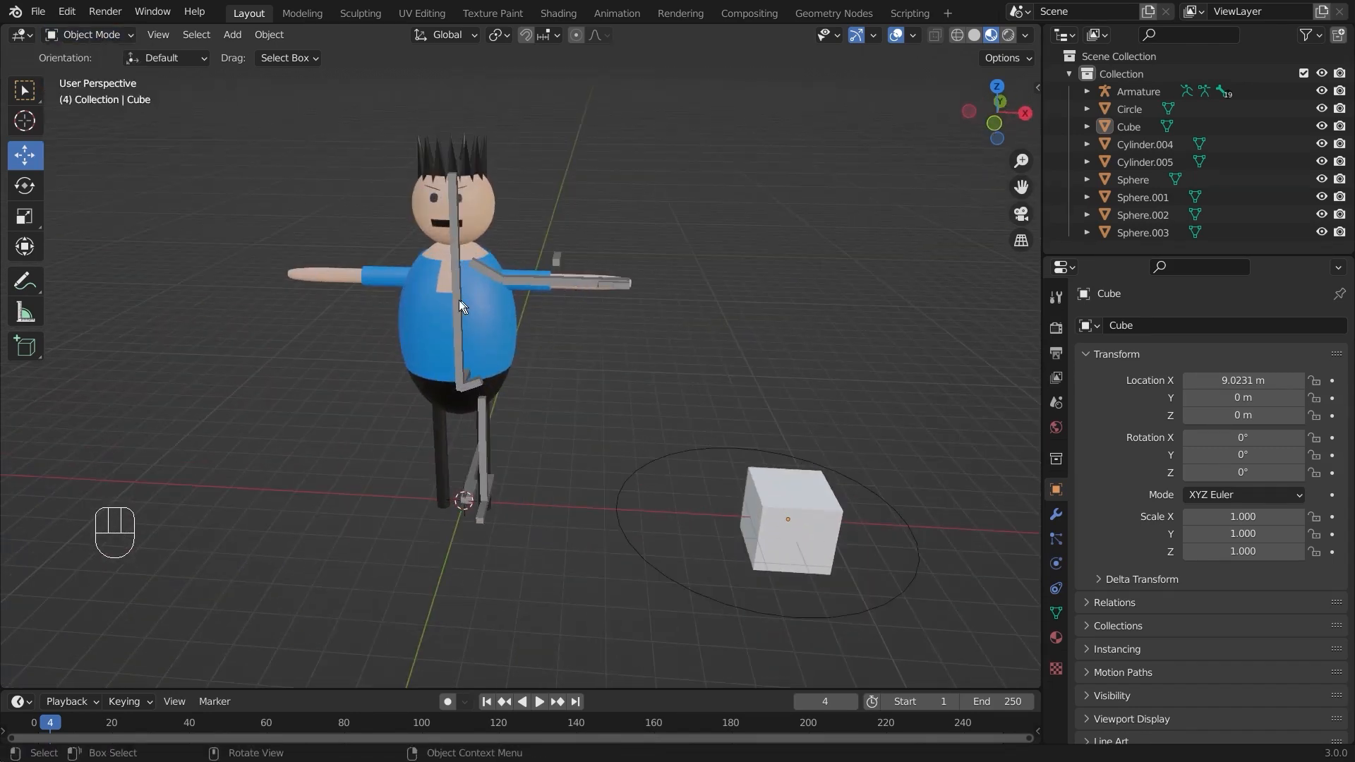
pyautogui.click(456, 302)
pyautogui.click(83, 36)
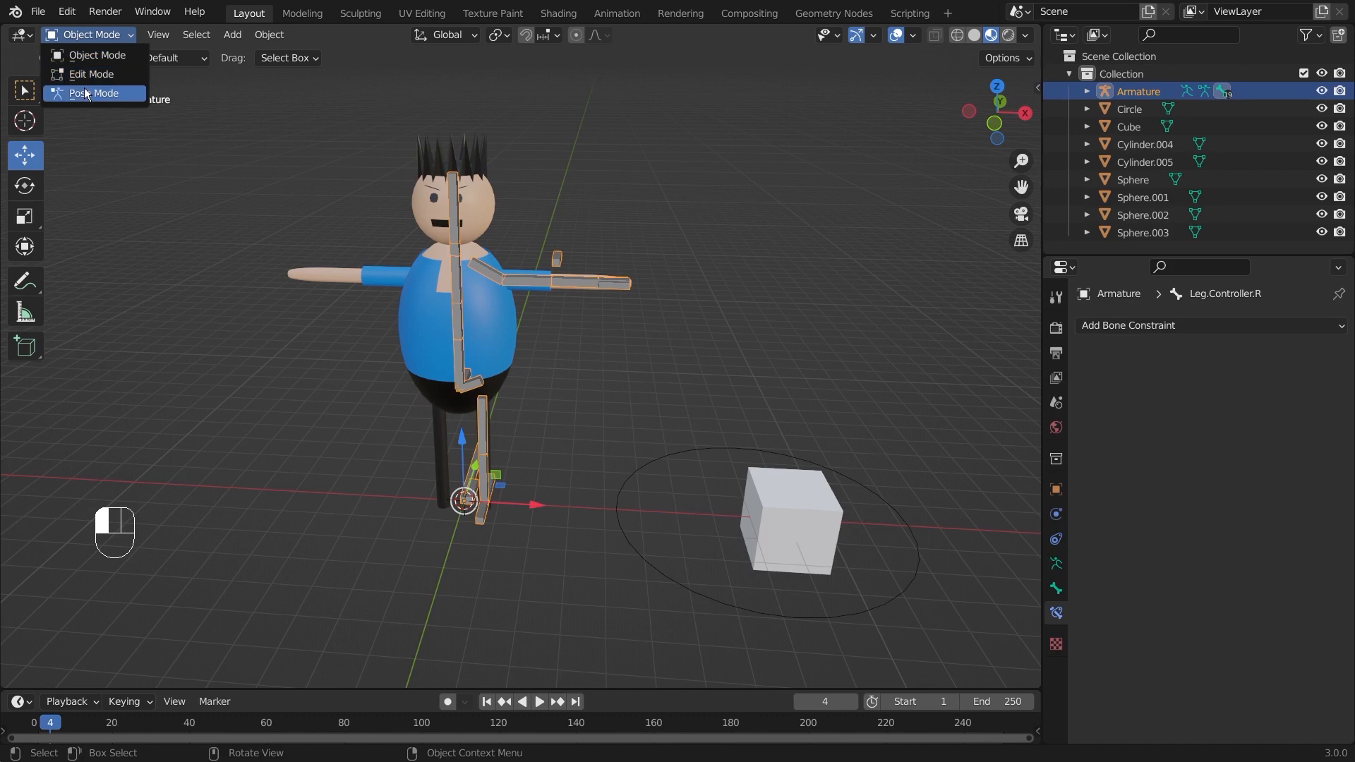
pyautogui.click(84, 87)
pyautogui.scroll(4, 633, 411)
pyautogui.keyDown('shift'); pyautogui.moveTo(816, 374); pyautogui.dragTo(590, 349, button='middle'); pyautogui.keyUp('shift')
pyautogui.click(409, 295)
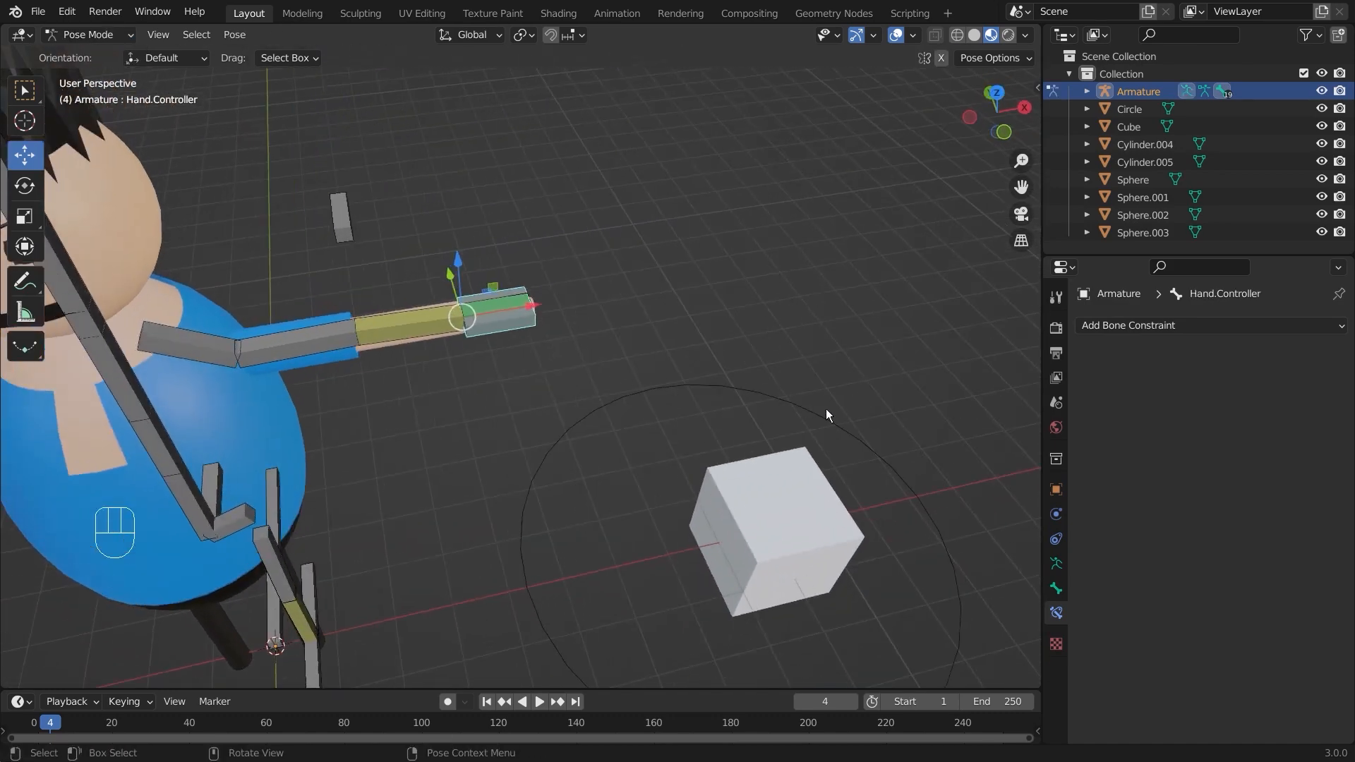
# Reveal the Hand.Controller bone's custom shape settings among its viewport display options
pyautogui.click(1056, 564)
pyautogui.click(1056, 592)
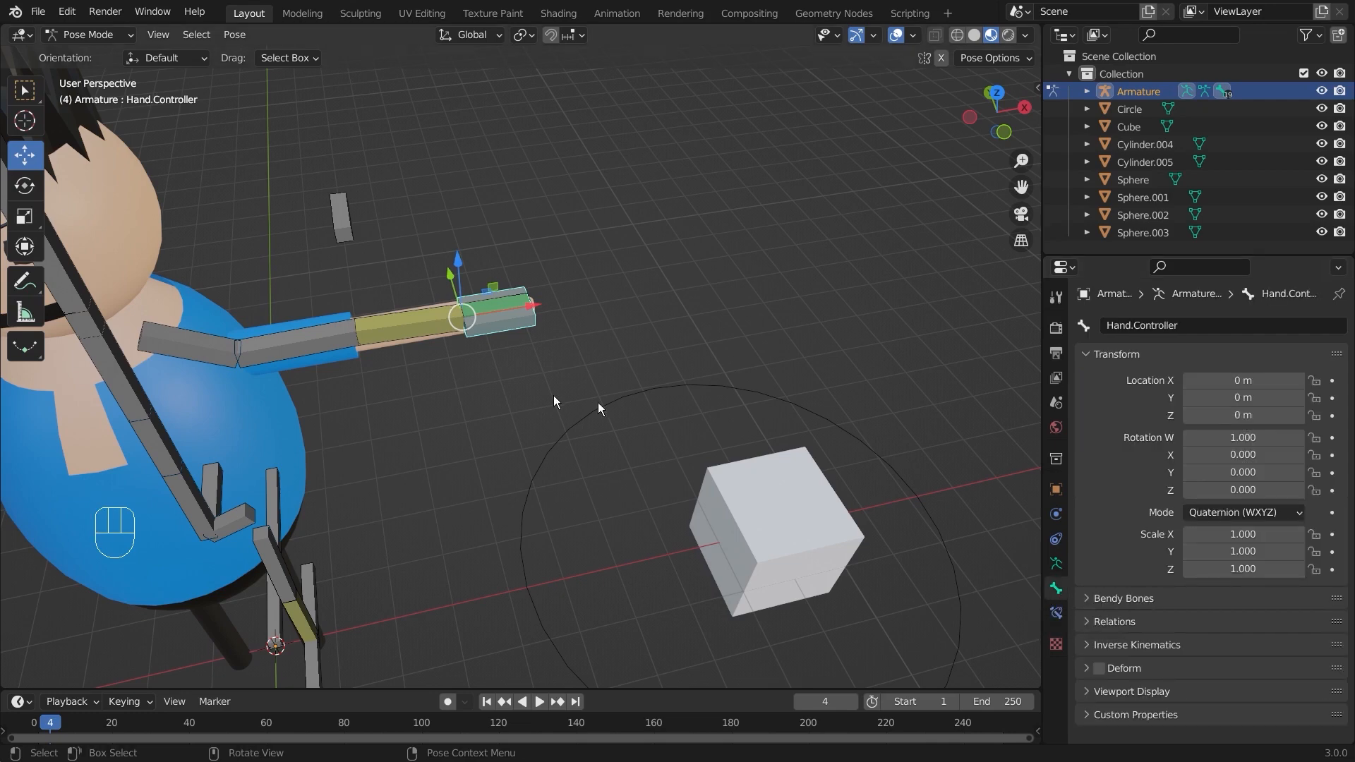
pyautogui.moveTo(553, 395); pyautogui.dragTo(715, 397, button='middle')
pyautogui.keyDown('shift'); pyautogui.moveTo(853, 401); pyautogui.dragTo(762, 313, button='middle'); pyautogui.keyUp('shift')
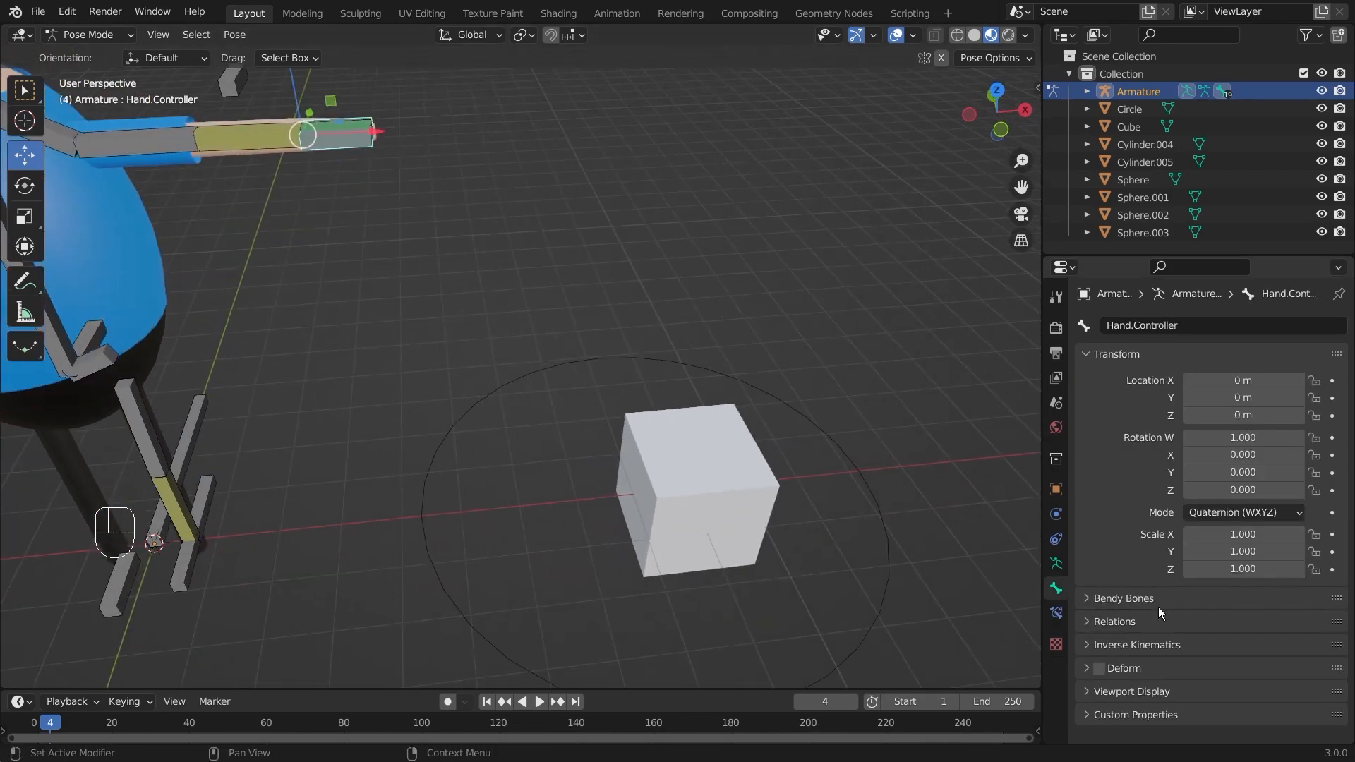
pyautogui.click(1091, 697)
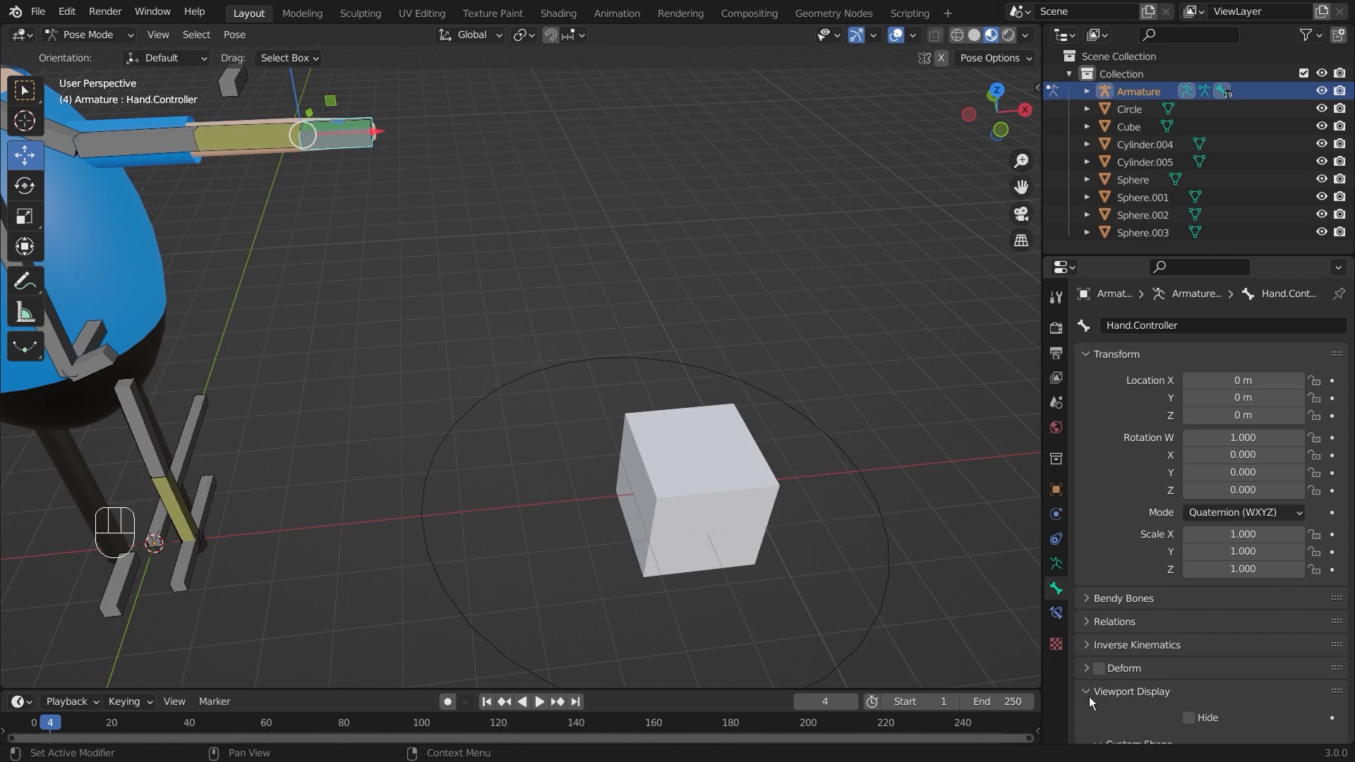
pyautogui.scroll(-6, 1170, 692)
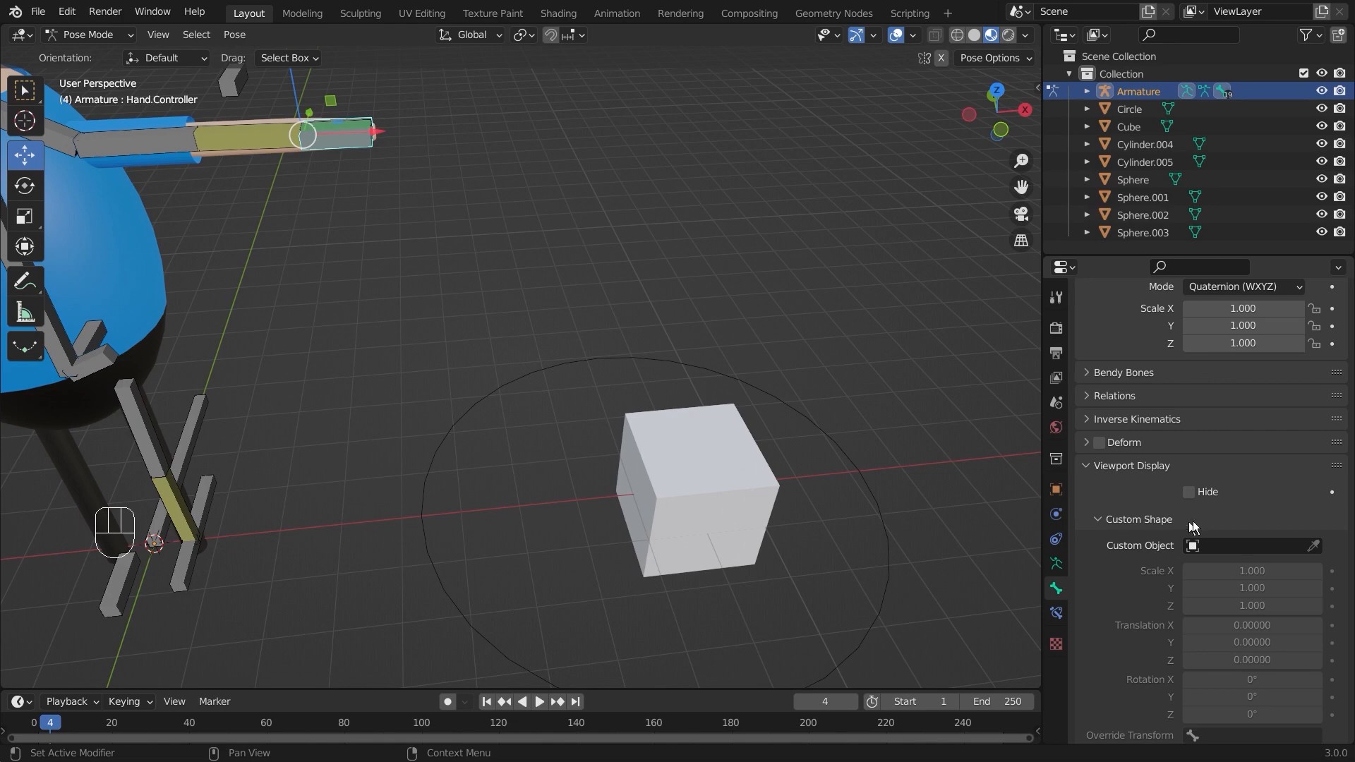
pyautogui.scroll(-2, 1131, 526)
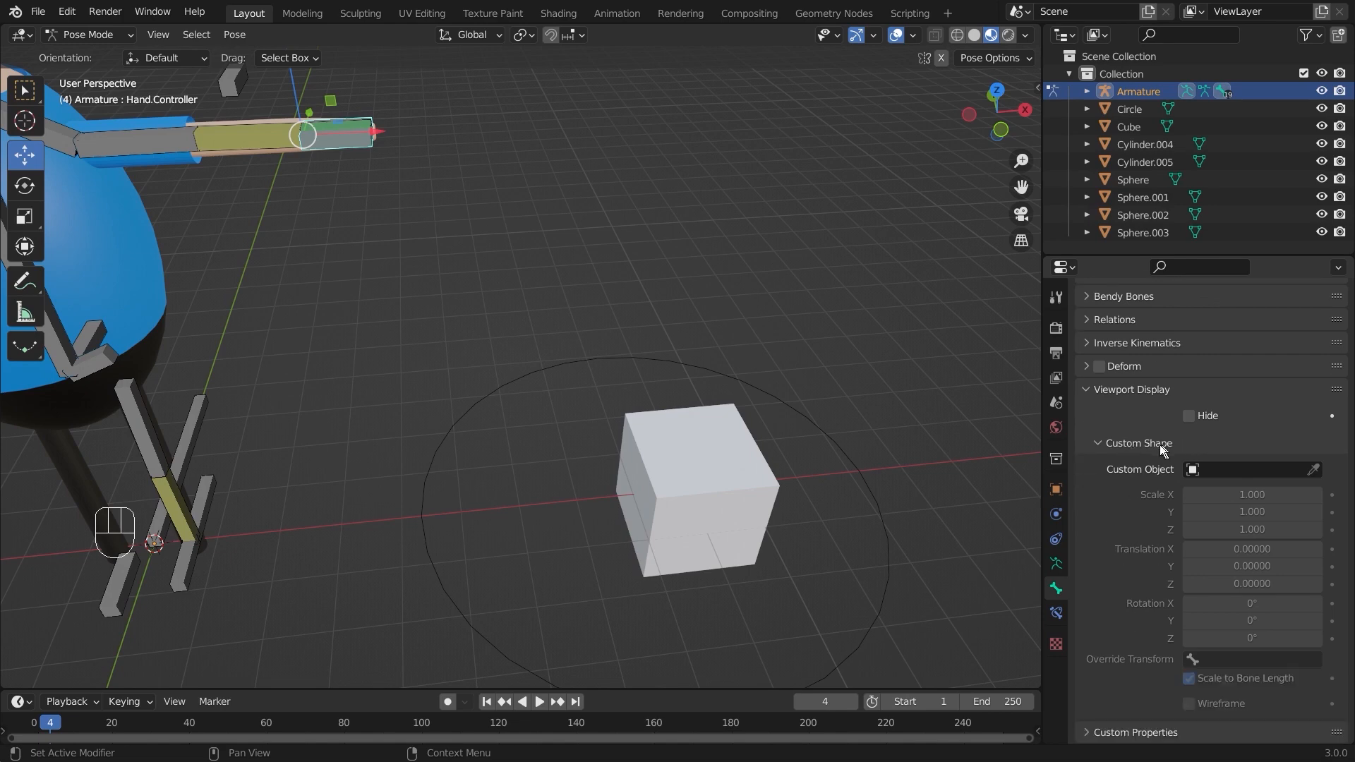
pyautogui.scroll(-2, 604, 272)
# Sample the cube from the scene as Hand.Controller's custom shape object, and undo the assignment
pyautogui.moveTo(510, 264); pyautogui.dragTo(670, 350, button='middle')
pyautogui.moveTo(802, 357); pyautogui.dragTo(489, 300, button='middle')
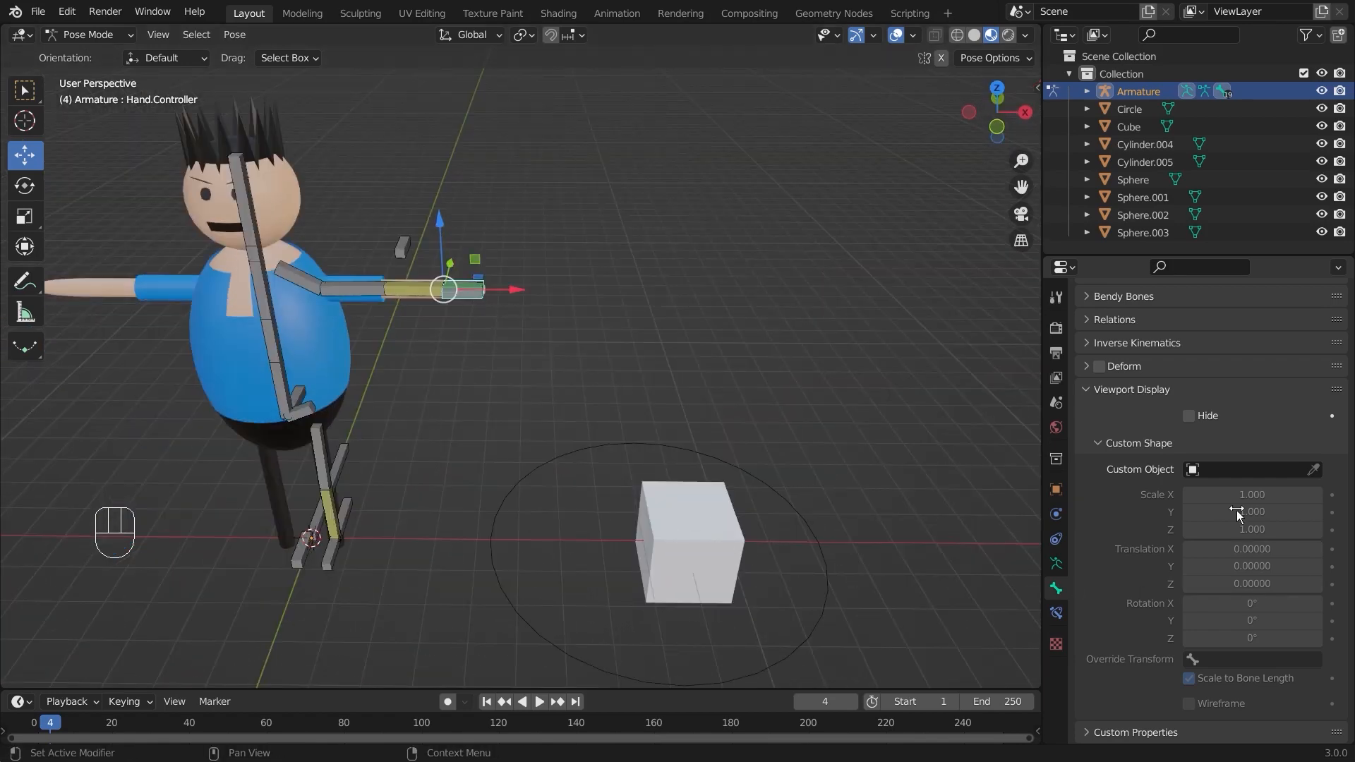
pyautogui.click(1242, 469)
pyautogui.click(1297, 445)
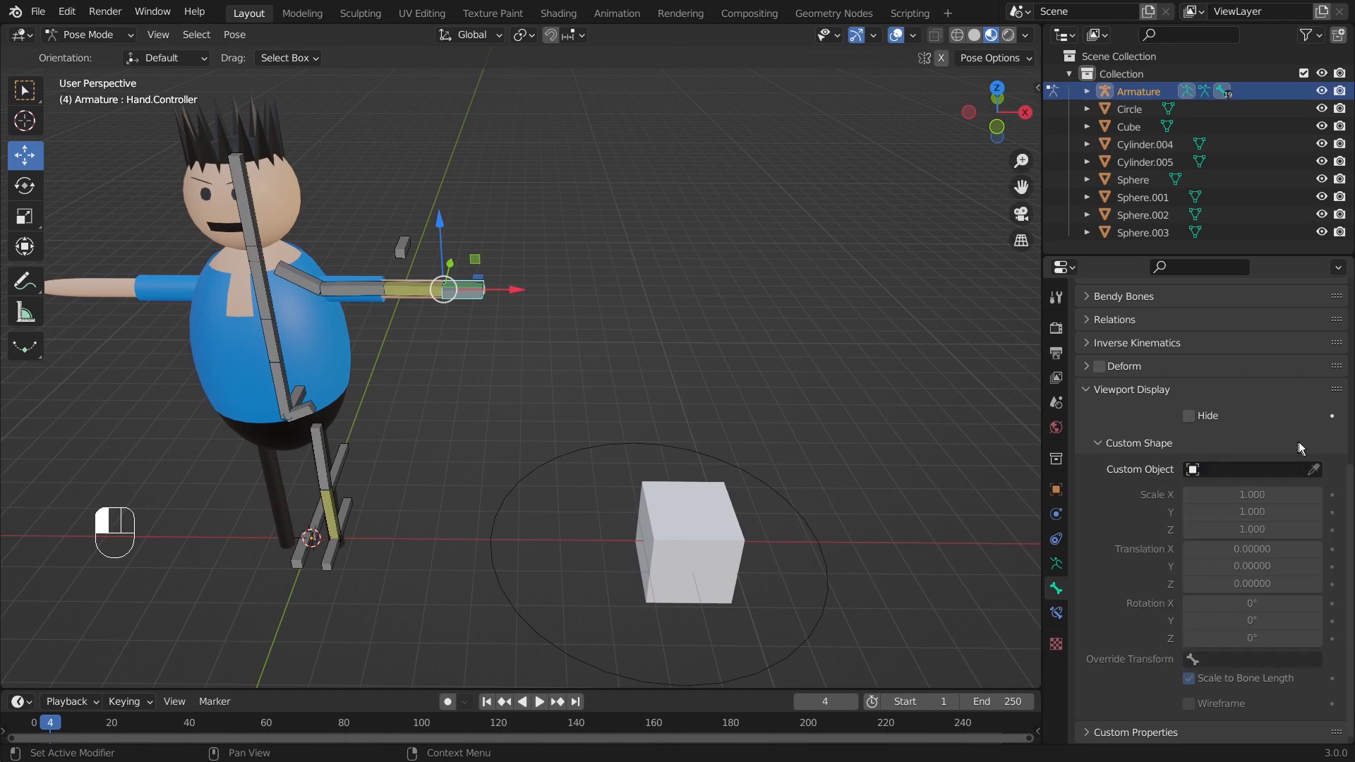
pyautogui.click(1314, 469)
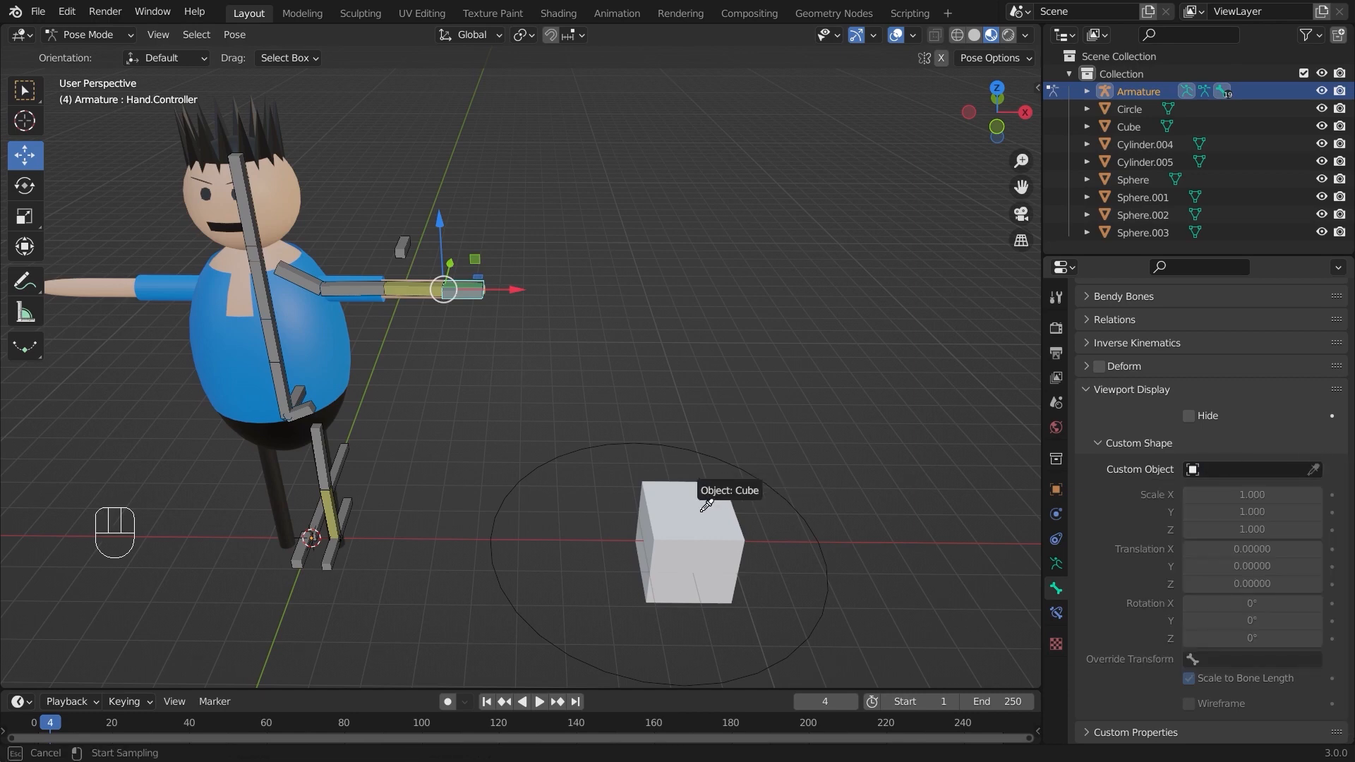
pyautogui.click(703, 508)
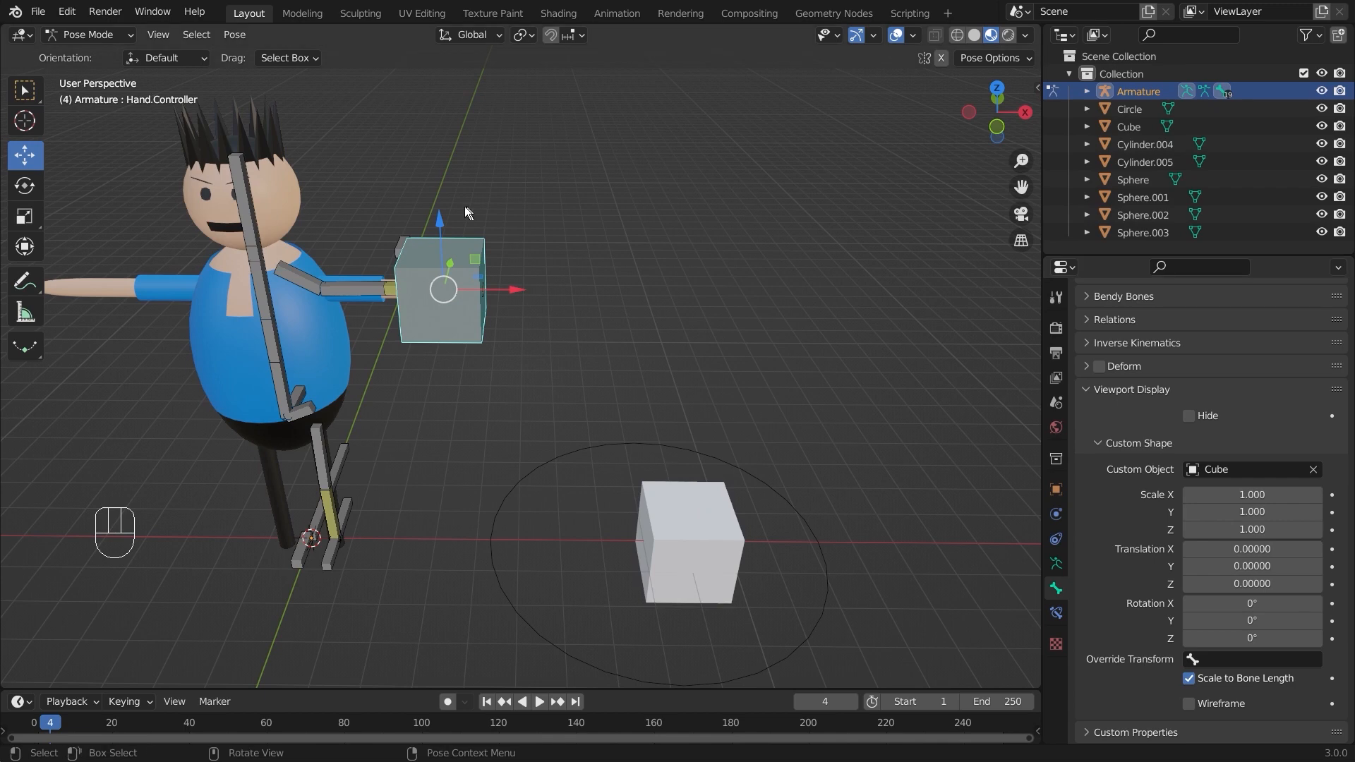
pyautogui.hotkey('ctrl', 'z')
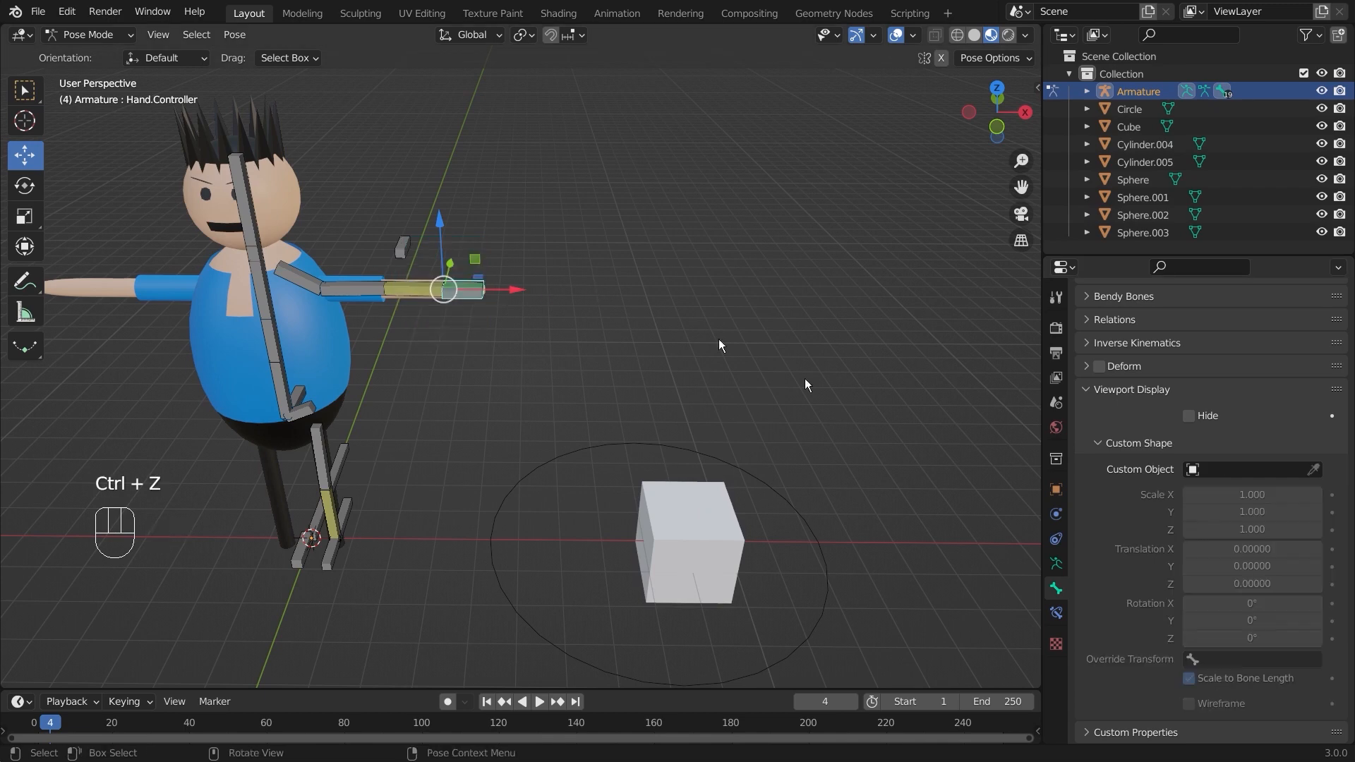
# Choose Cube by name as Hand.Controller's custom shape object and display the shape as a wireframe
pyautogui.click(1242, 470)
pyautogui.click(1196, 532)
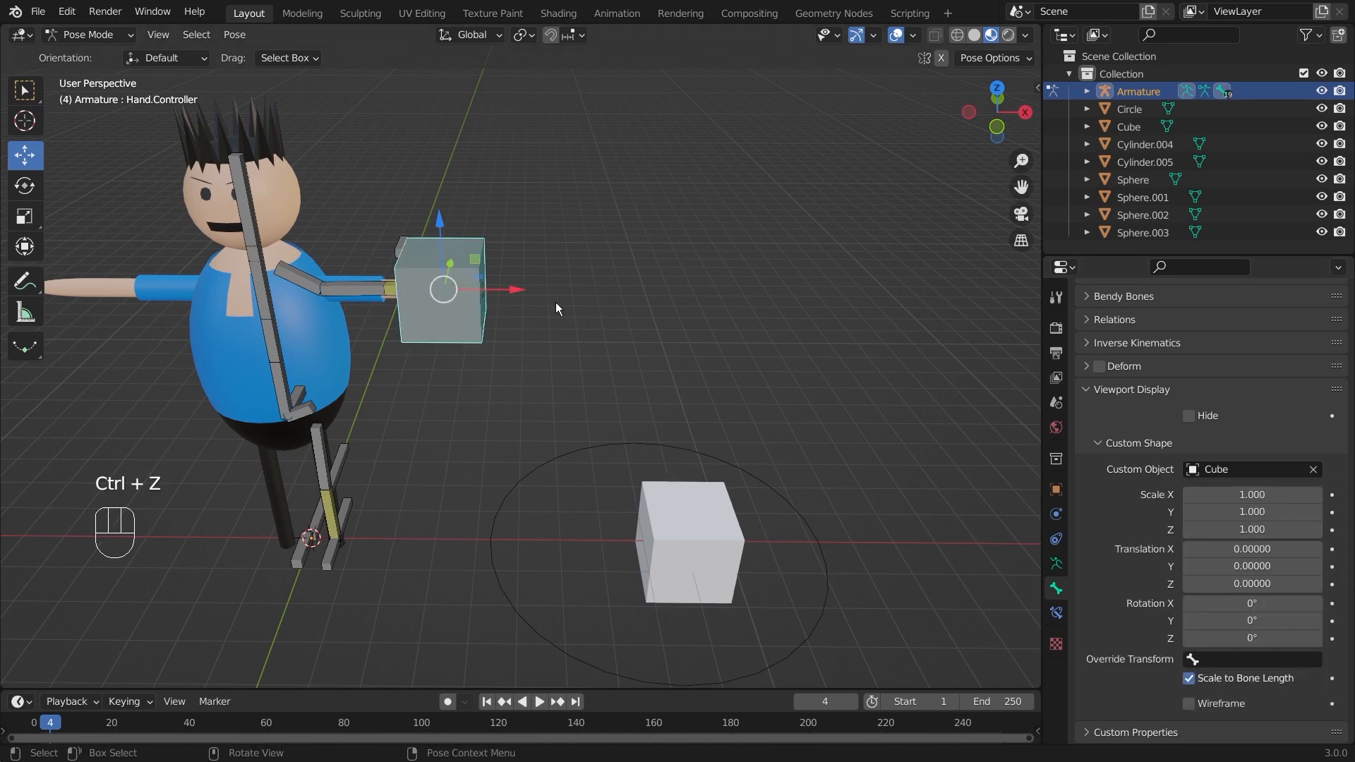
pyautogui.moveTo(556, 302); pyautogui.dragTo(617, 266, button='middle')
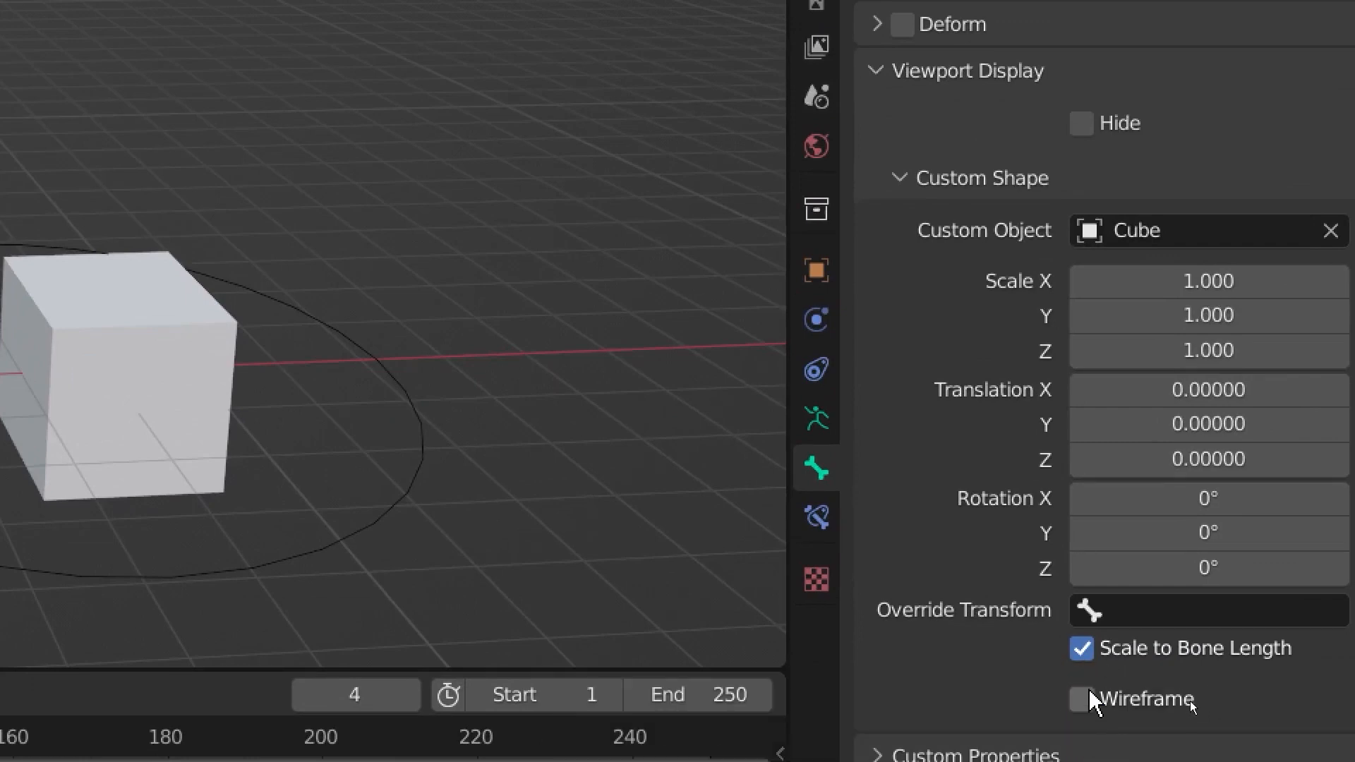
pyautogui.click(1086, 699)
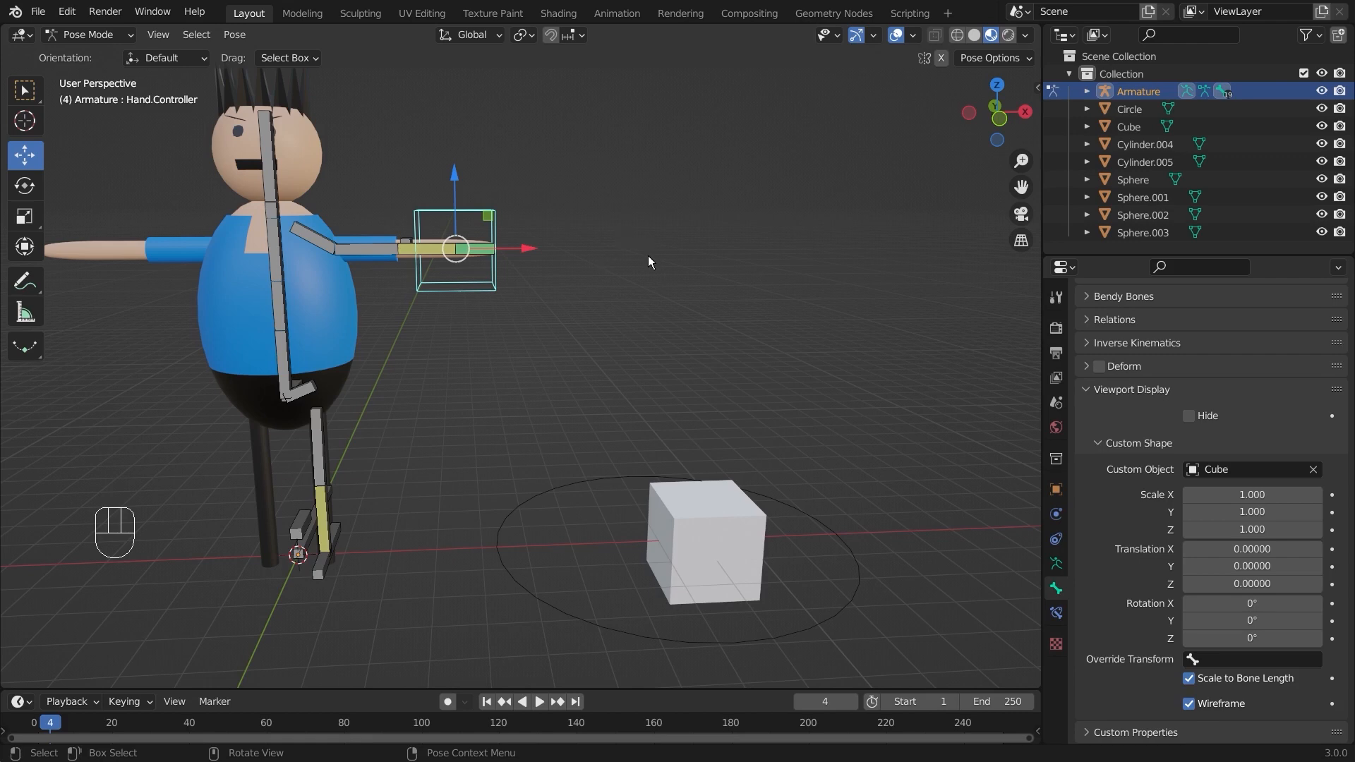
# Frame Hand.Controller and set its custom shape's X scale to 0.7
pyautogui.press('KP_Decimal')
pyautogui.moveTo(546, 405); pyautogui.dragTo(777, 409, button='middle')
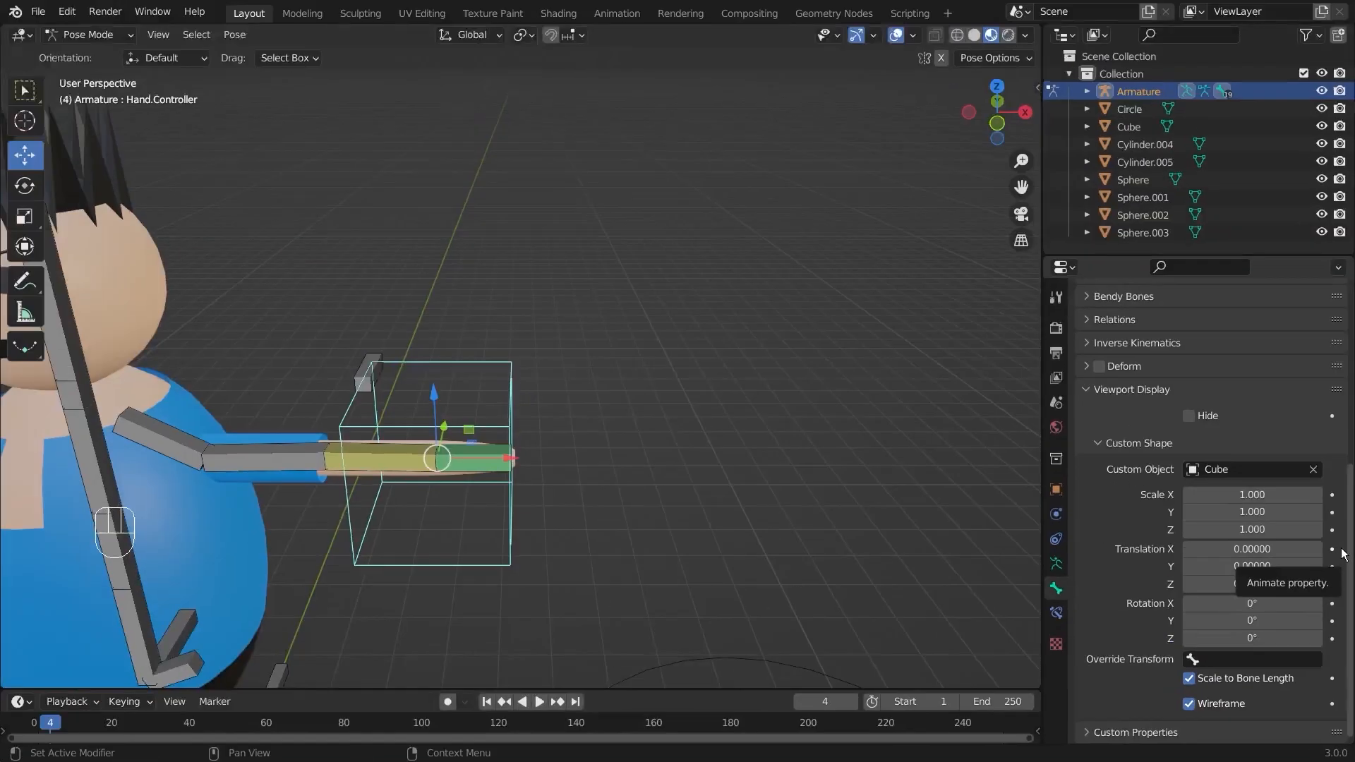
pyautogui.moveTo(1038, 452); pyautogui.dragTo(748, 457, button='middle')
pyautogui.scroll(2, 443, 401)
pyautogui.click(1316, 493)
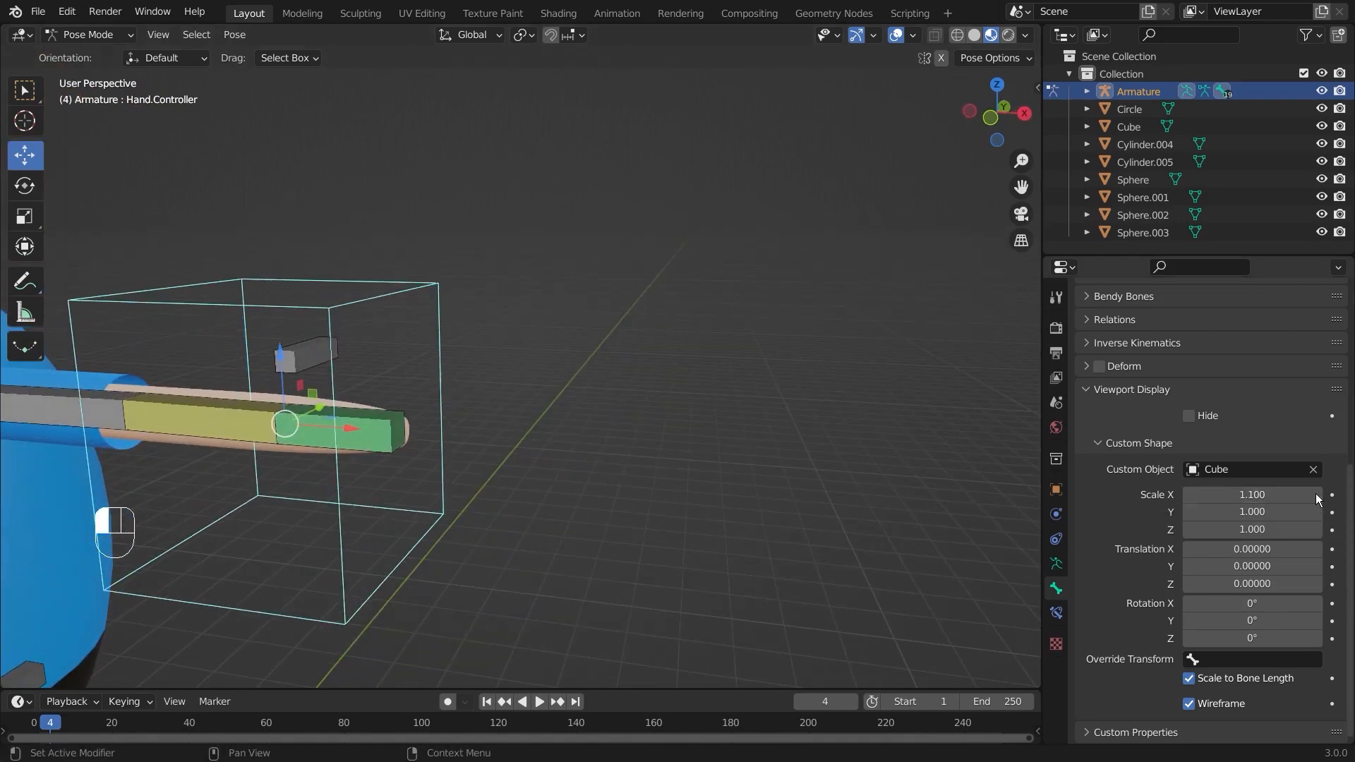
pyautogui.click(1316, 493)
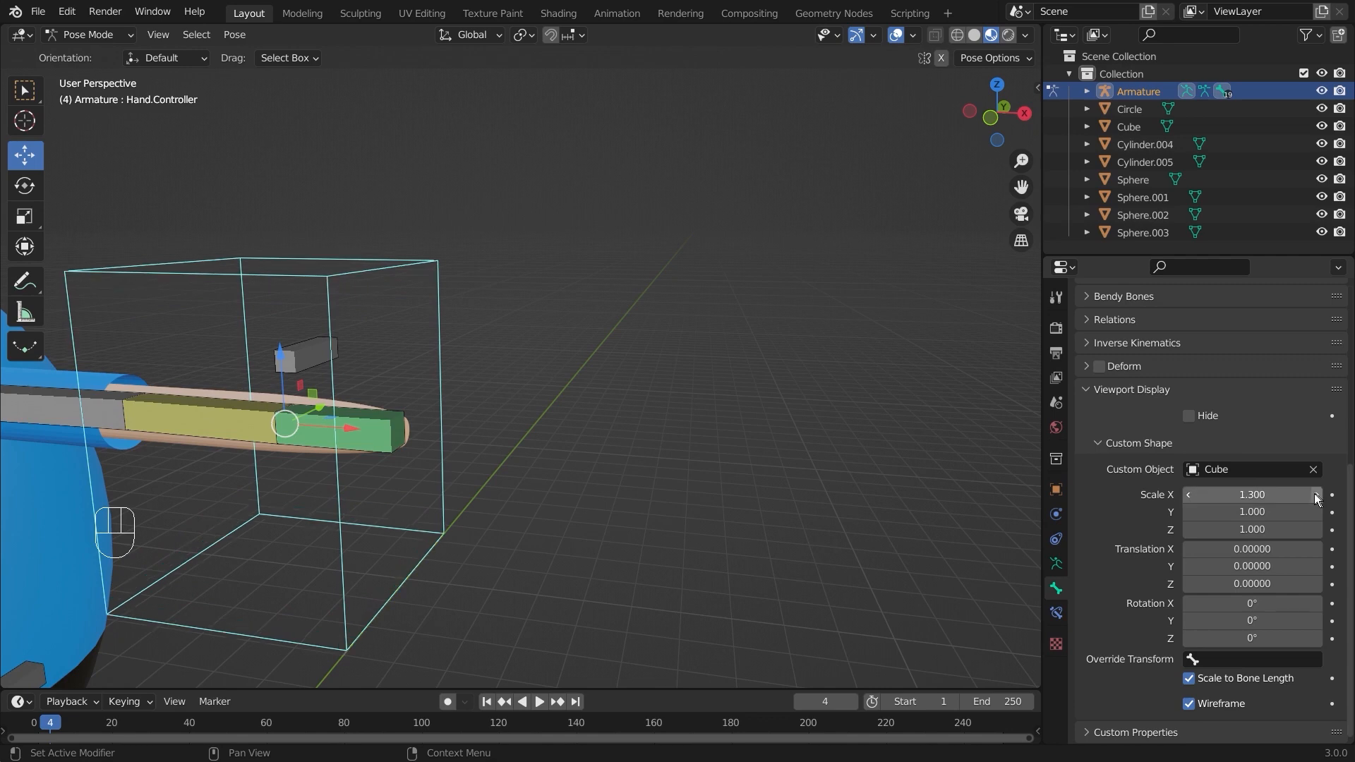
pyautogui.click(1187, 495)
pyautogui.click(1187, 495)
pyautogui.click(1188, 495)
pyautogui.click(1188, 495)
pyautogui.click(1188, 494)
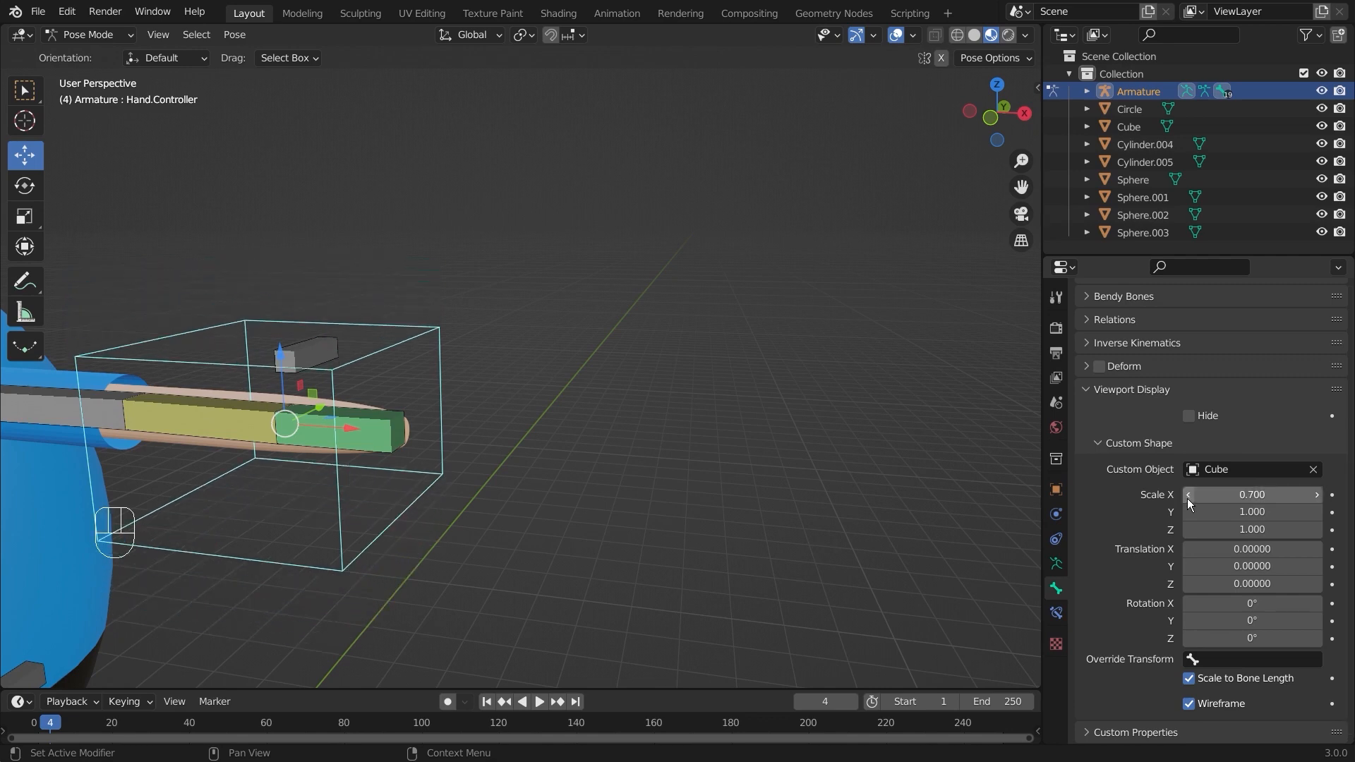
# Scale Hand.Controller's custom shape to 1.0 along Y and 0.6 along Z
pyautogui.click(1317, 512)
pyautogui.click(1317, 512)
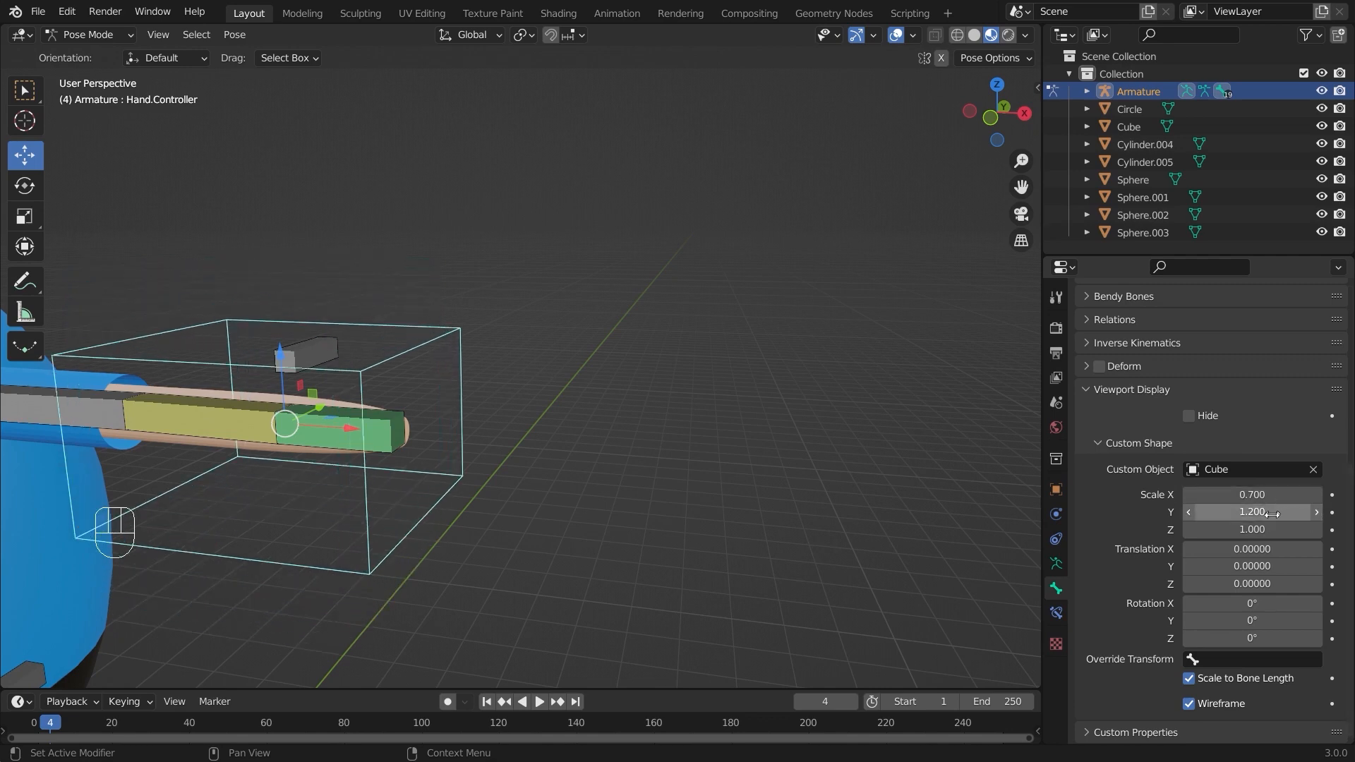
pyautogui.click(1188, 531)
pyautogui.click(1188, 530)
pyautogui.click(1188, 531)
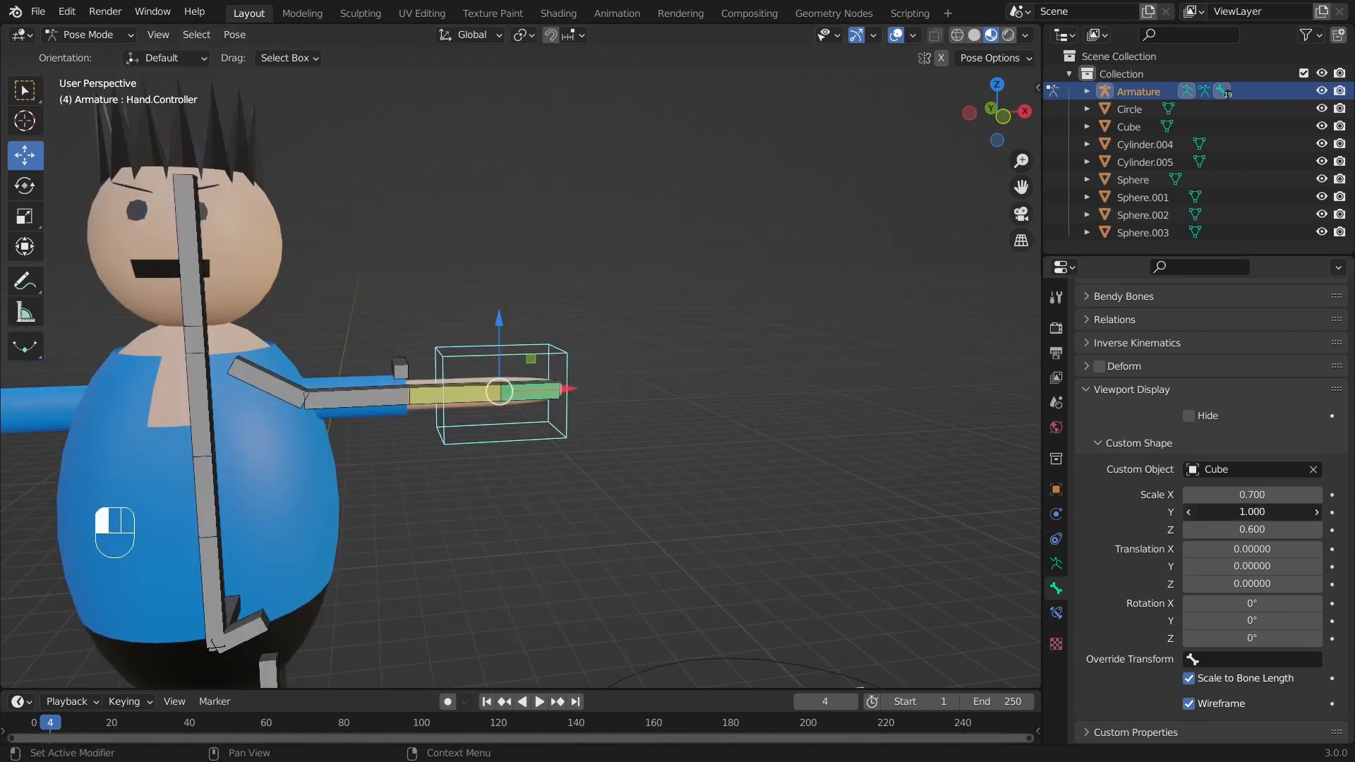
pyautogui.click(1188, 511)
pyautogui.click(1188, 511)
pyautogui.click(1317, 511)
pyautogui.click(1316, 512)
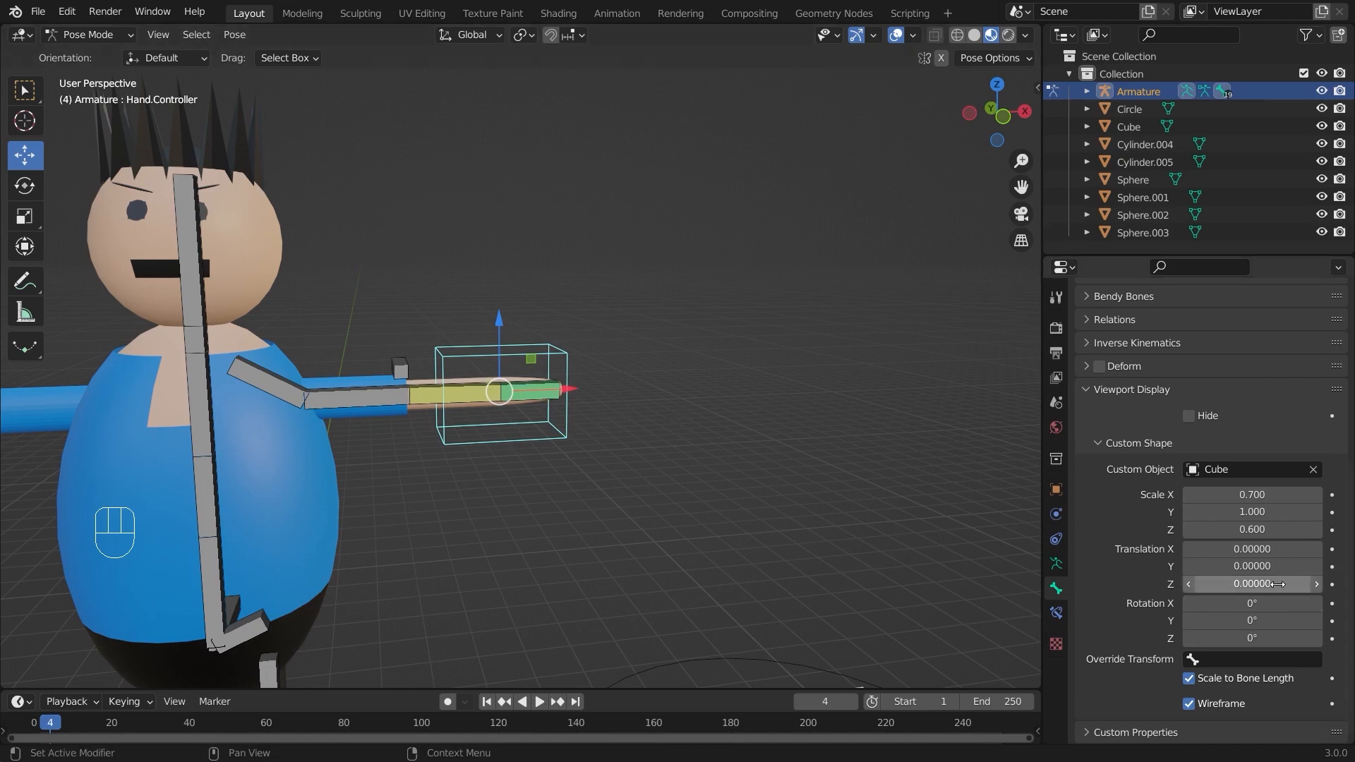
# Set Hand.Controller's custom shape translation to 0.52 along Y and reduce its Y scale to 0.8
pyautogui.moveTo(1317, 566); pyautogui.dragTo(1322, 575)
pyautogui.click(1319, 569)
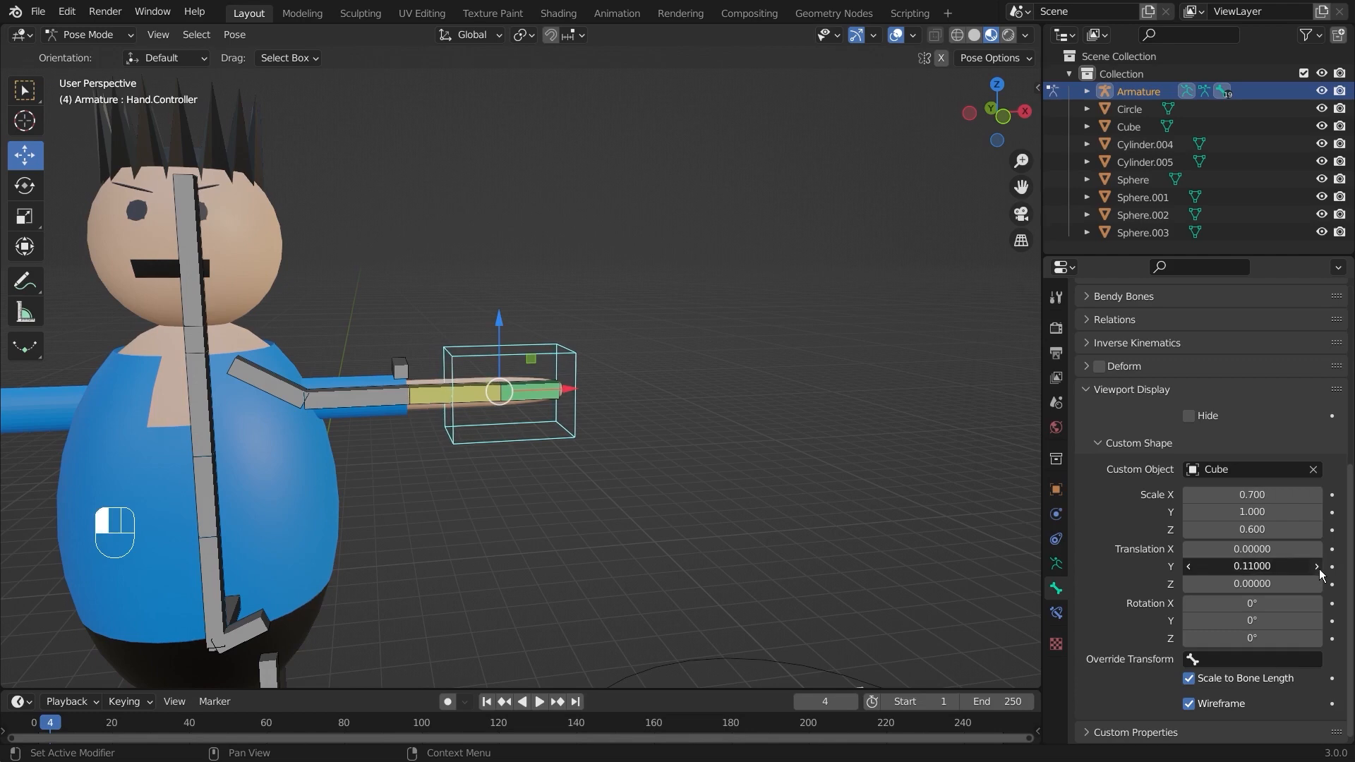
pyautogui.click(1319, 568)
pyautogui.click(1318, 568)
pyautogui.click(1319, 568)
pyautogui.click(1318, 568)
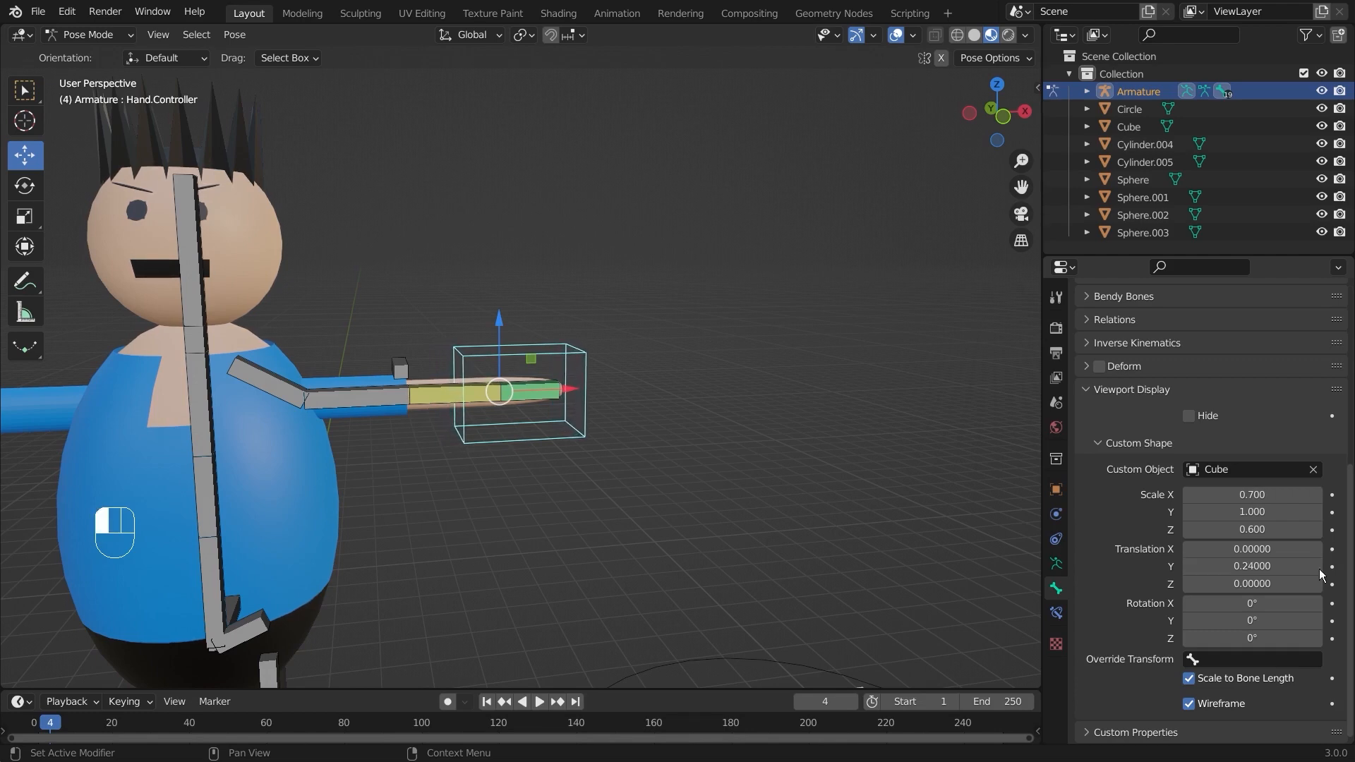
pyautogui.click(1318, 568)
pyautogui.click(1318, 568)
pyautogui.click(1318, 568)
pyautogui.click(1318, 569)
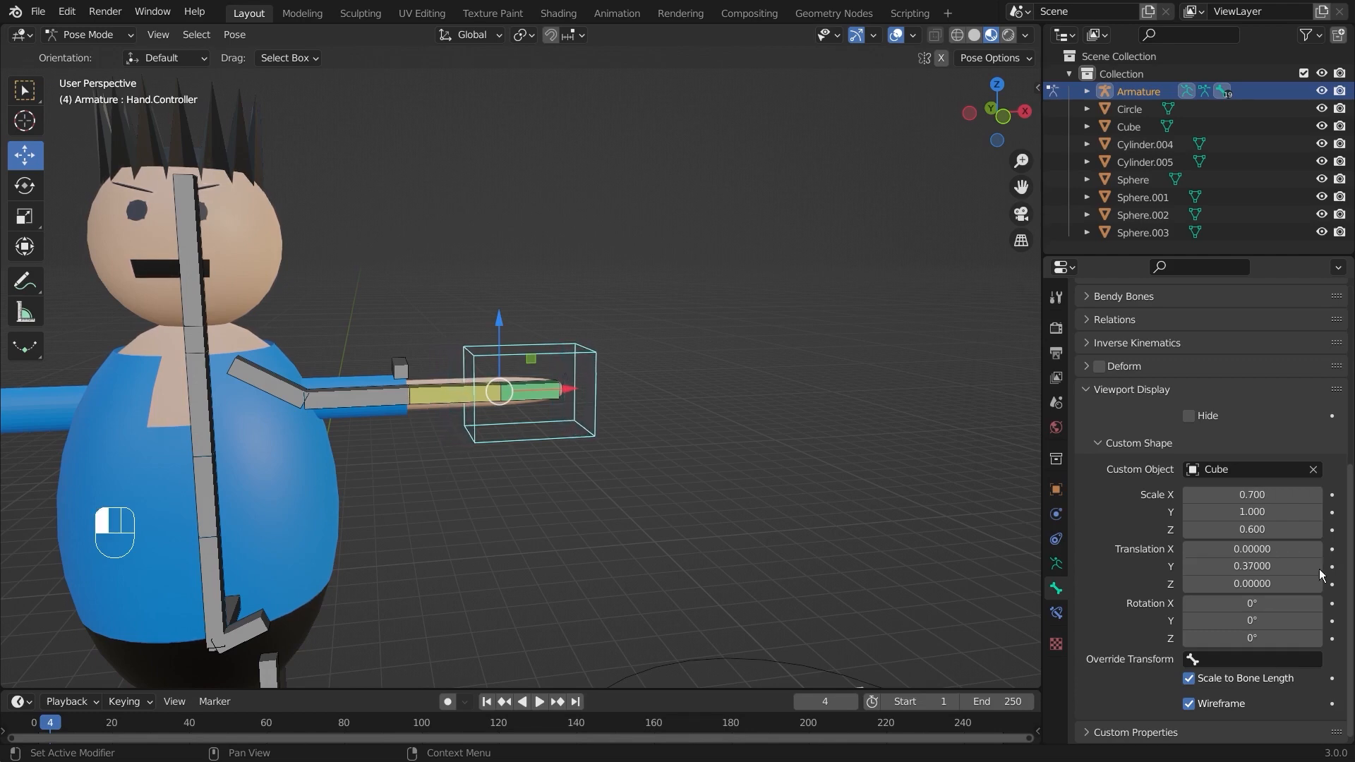
pyautogui.click(1318, 568)
pyautogui.click(1318, 568)
pyautogui.click(1319, 568)
pyautogui.click(1319, 569)
pyautogui.click(1190, 513)
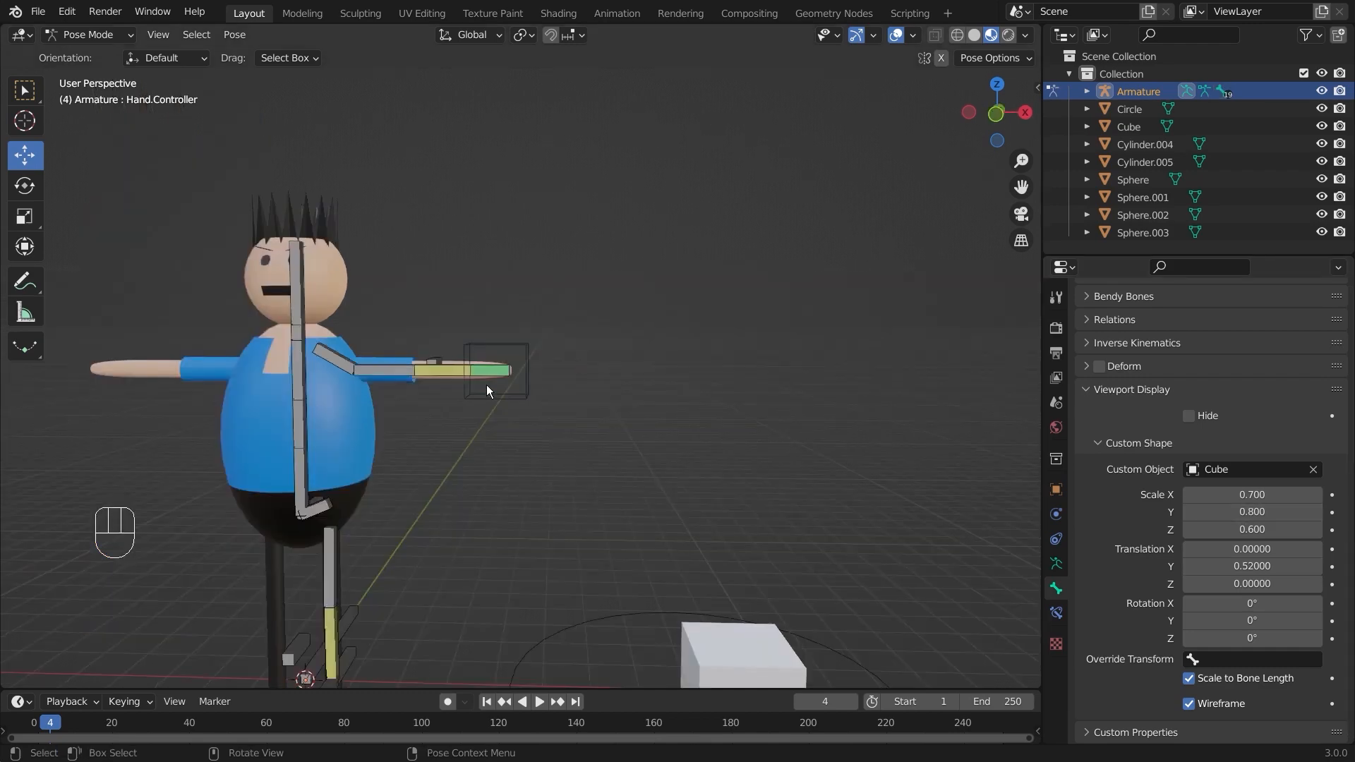
# Select Bone.010 at the character's feet and display the armature's bones as Octahedral
pyautogui.click(487, 387)
pyautogui.moveTo(487, 387); pyautogui.dragTo(600, 447, button='middle')
pyautogui.click(480, 408)
pyautogui.click(470, 444)
pyautogui.click(1056, 564)
pyautogui.click(1239, 578)
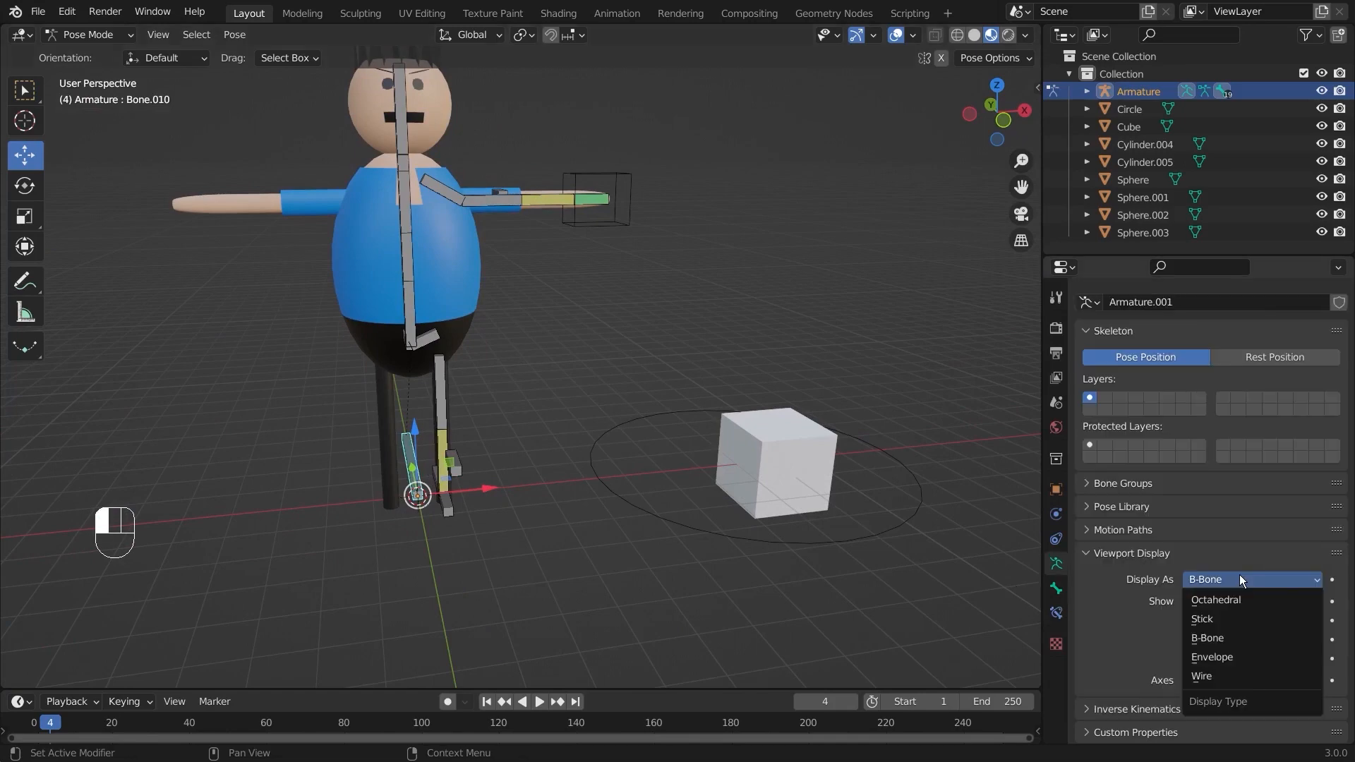
pyautogui.click(1241, 600)
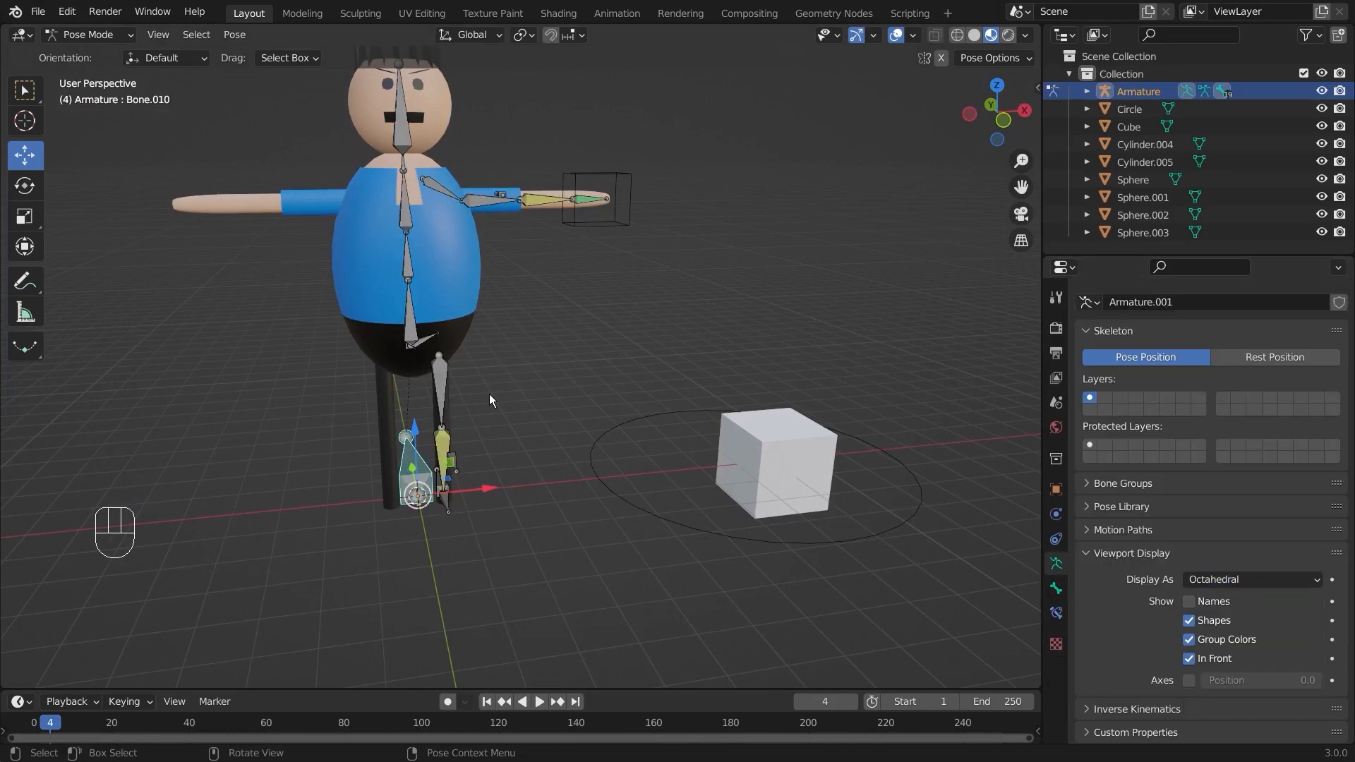
# Sample the circle from the scene as Bone.010's custom shape object
pyautogui.moveTo(489, 394); pyautogui.dragTo(568, 379, button='middle')
pyautogui.moveTo(650, 396); pyautogui.dragTo(634, 432, button='middle')
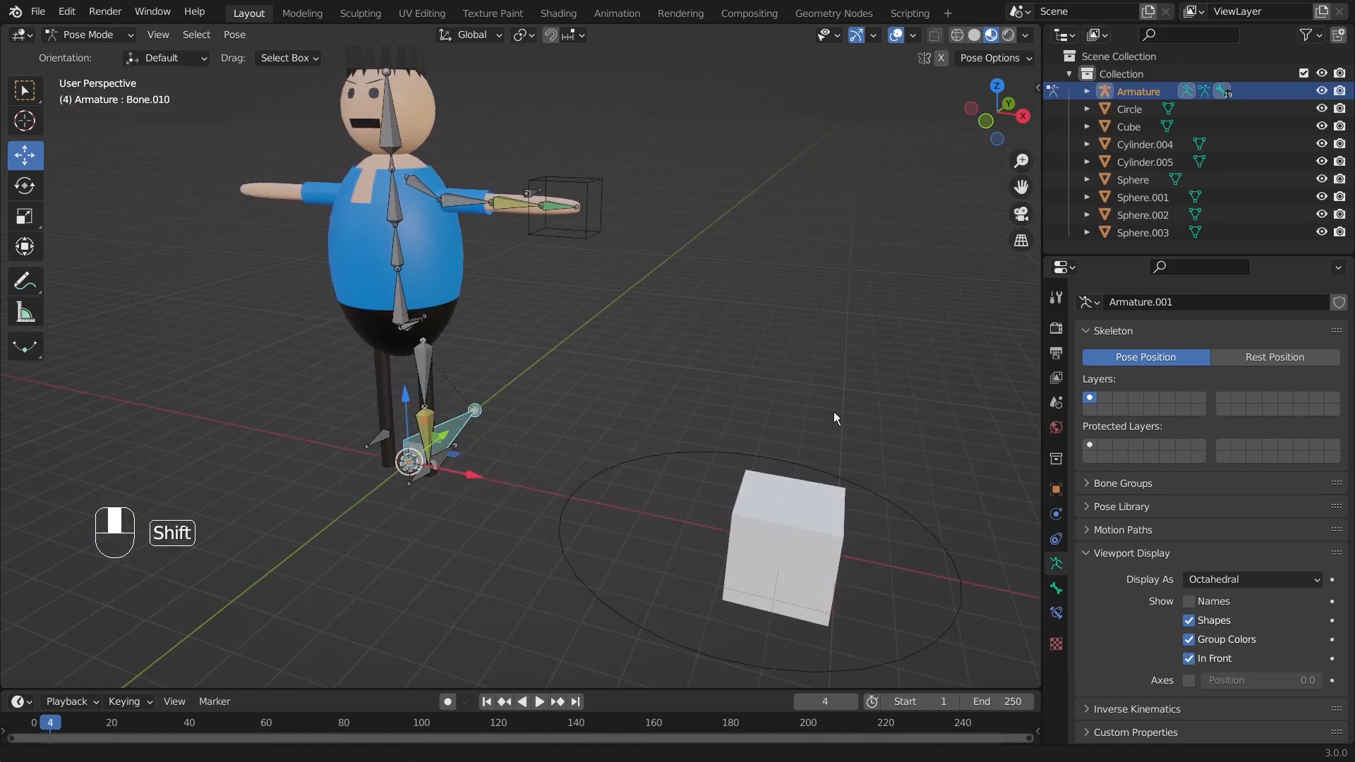
pyautogui.keyDown('shift'); pyautogui.moveTo(833, 412); pyautogui.dragTo(661, 316, button='middle'); pyautogui.keyUp('shift')
pyautogui.moveTo(479, 374); pyautogui.dragTo(528, 367, button='middle')
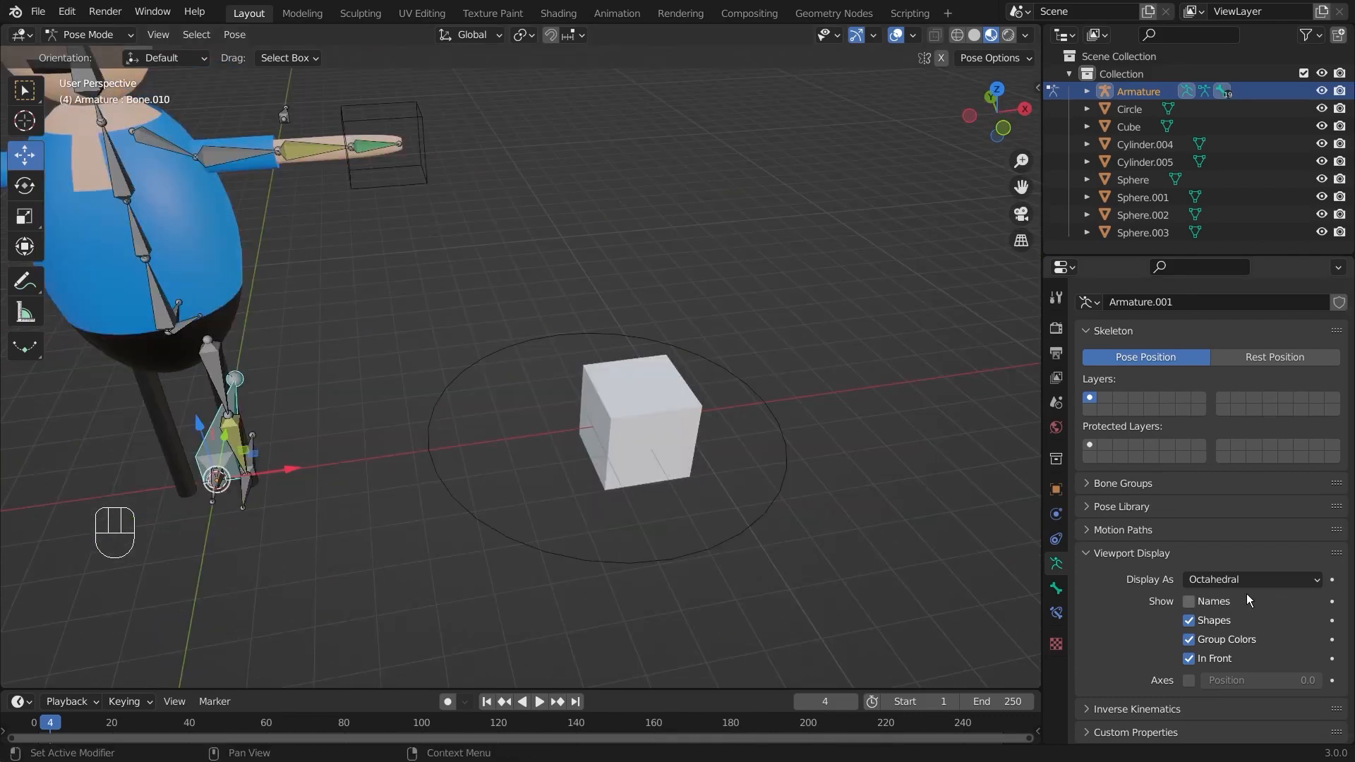
pyautogui.click(1057, 590)
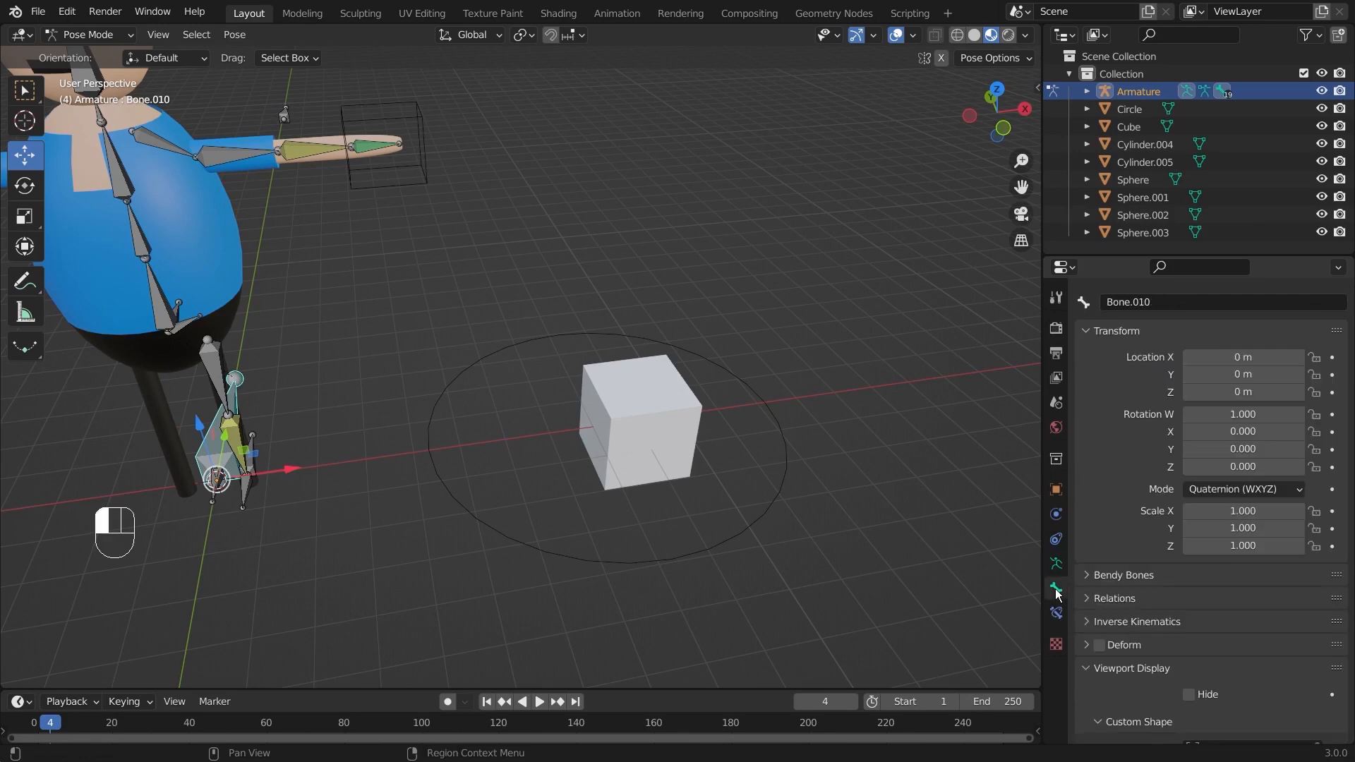
pyautogui.scroll(1, 1159, 438)
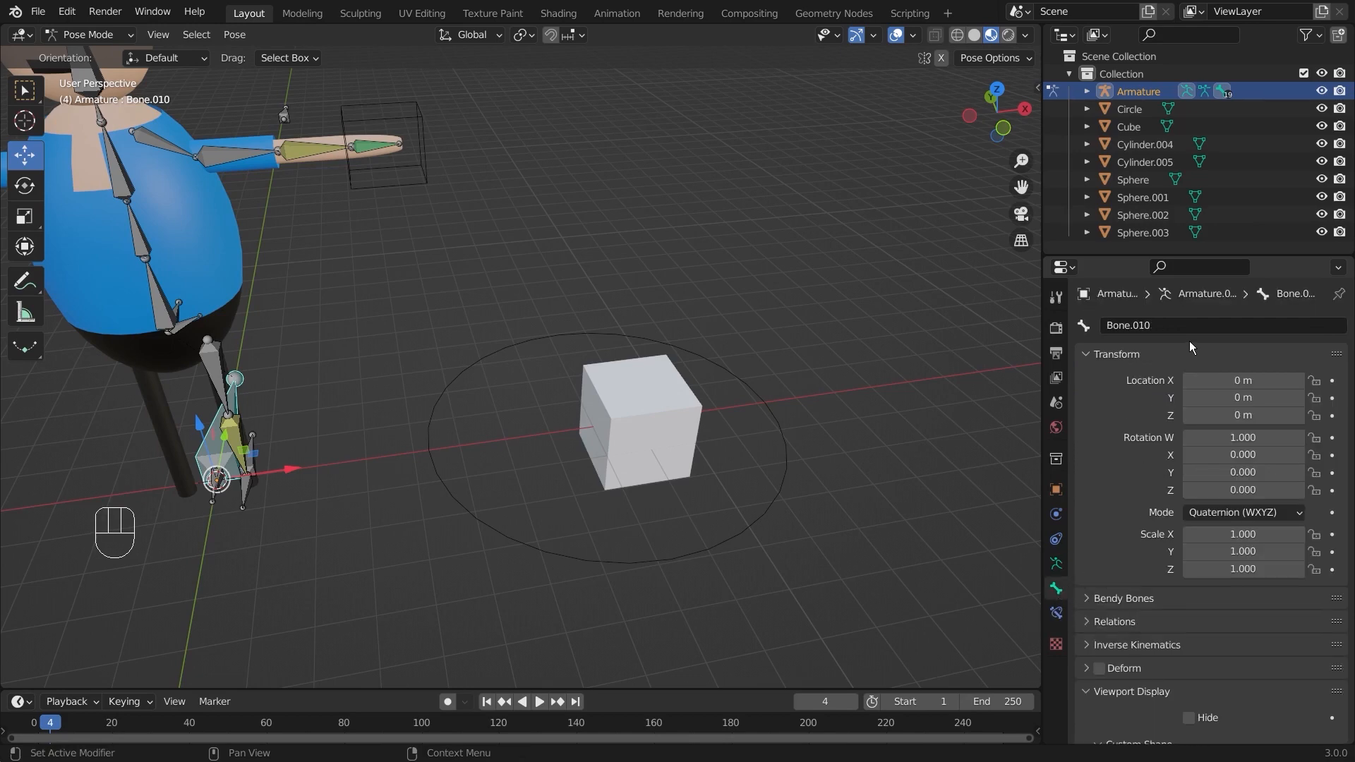
pyautogui.scroll(-10, 1167, 655)
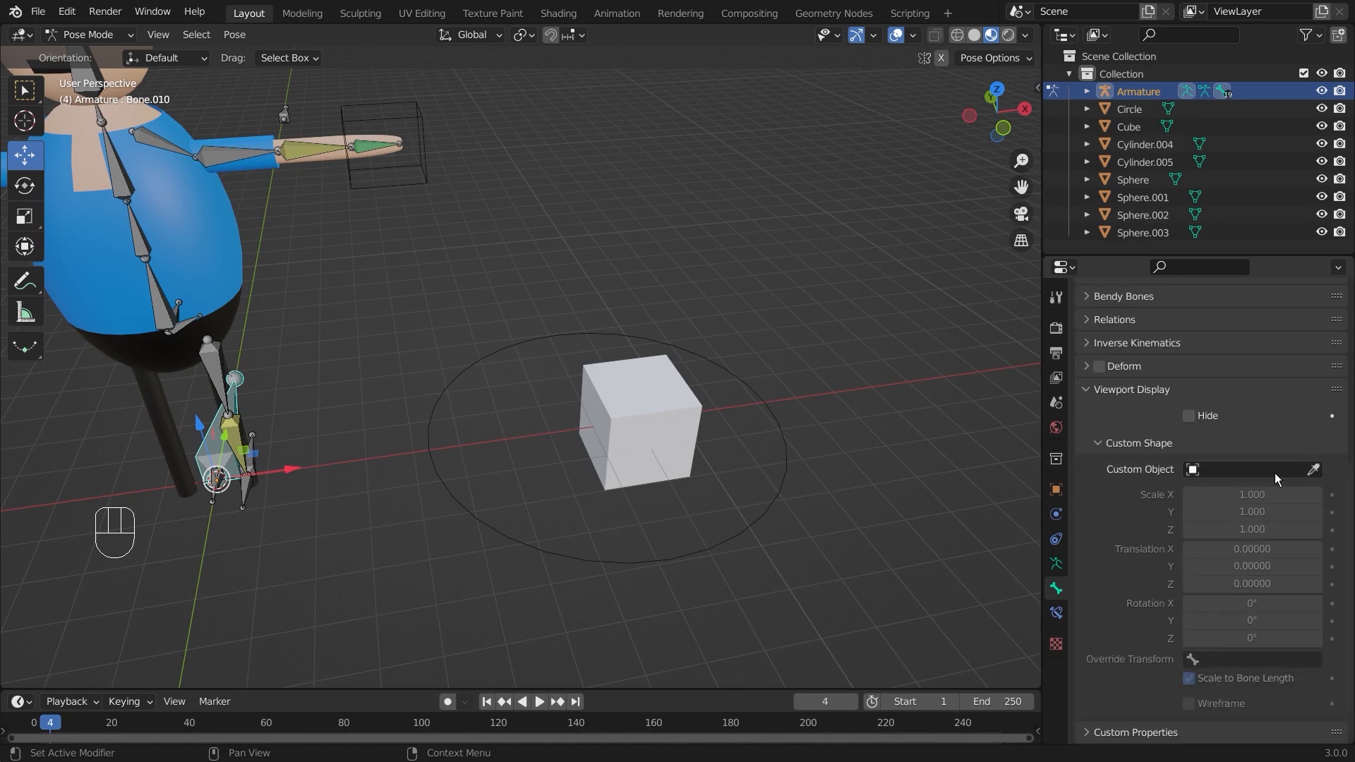
pyautogui.click(1314, 469)
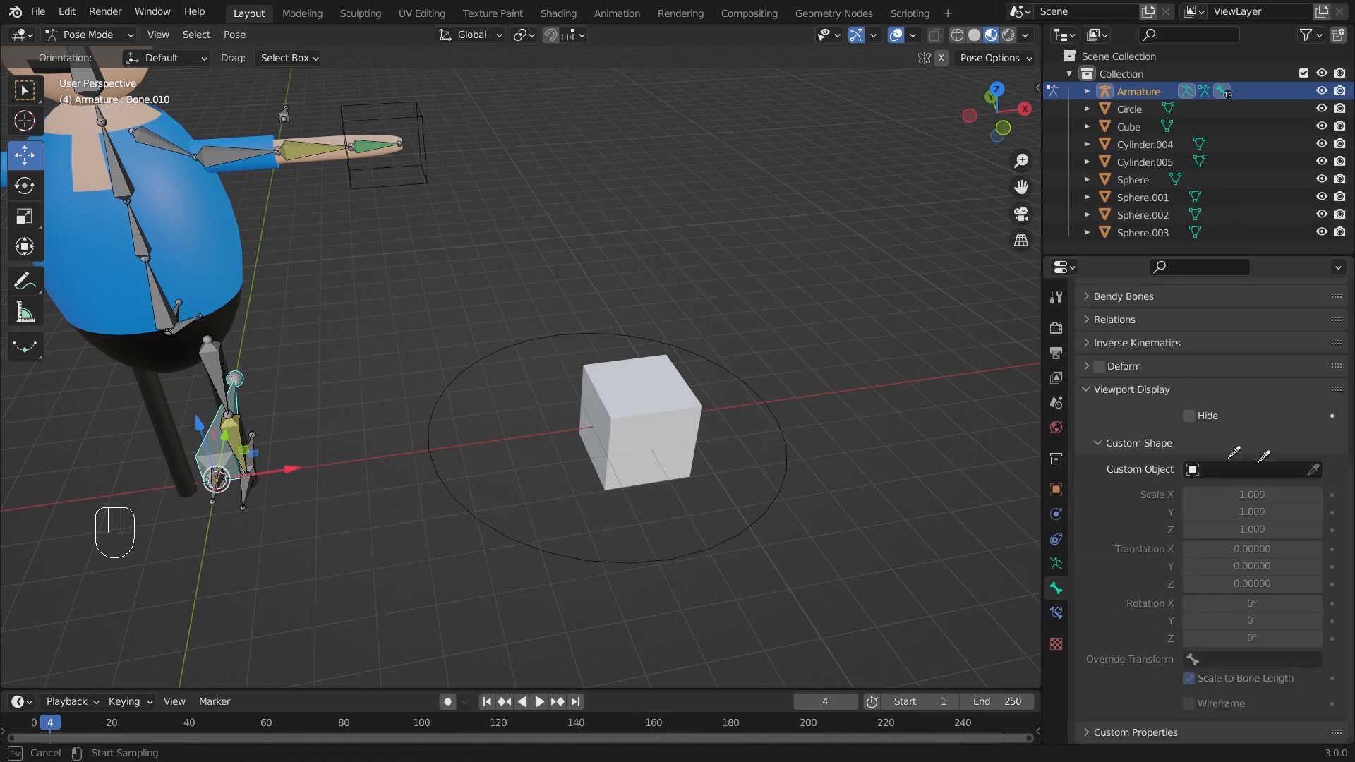
pyautogui.click(791, 435)
# Enlarge Bone.010's circle custom shape to a scale of 1.3 along both X and Y
pyautogui.scroll(-3, 348, 472)
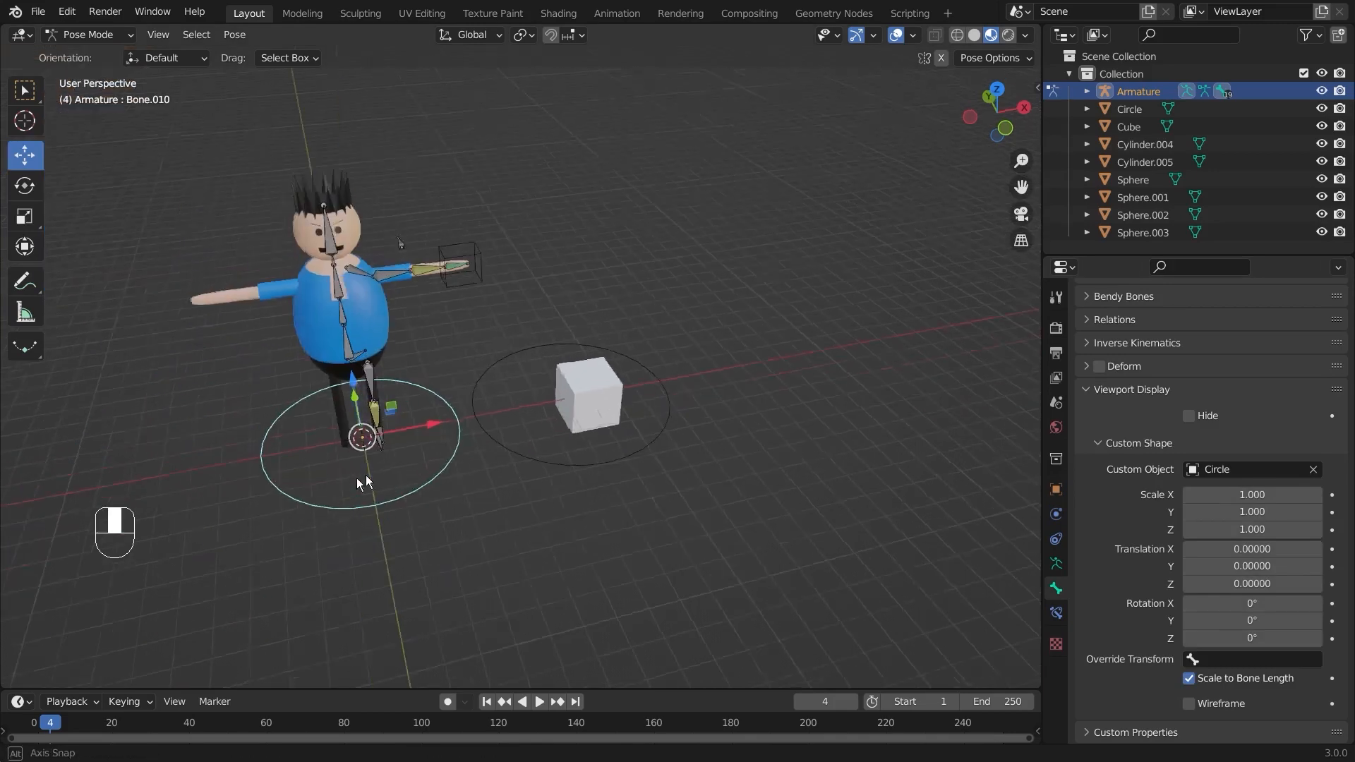
pyautogui.scroll(4, 391, 480)
pyautogui.moveTo(391, 480); pyautogui.dragTo(367, 361, button='middle')
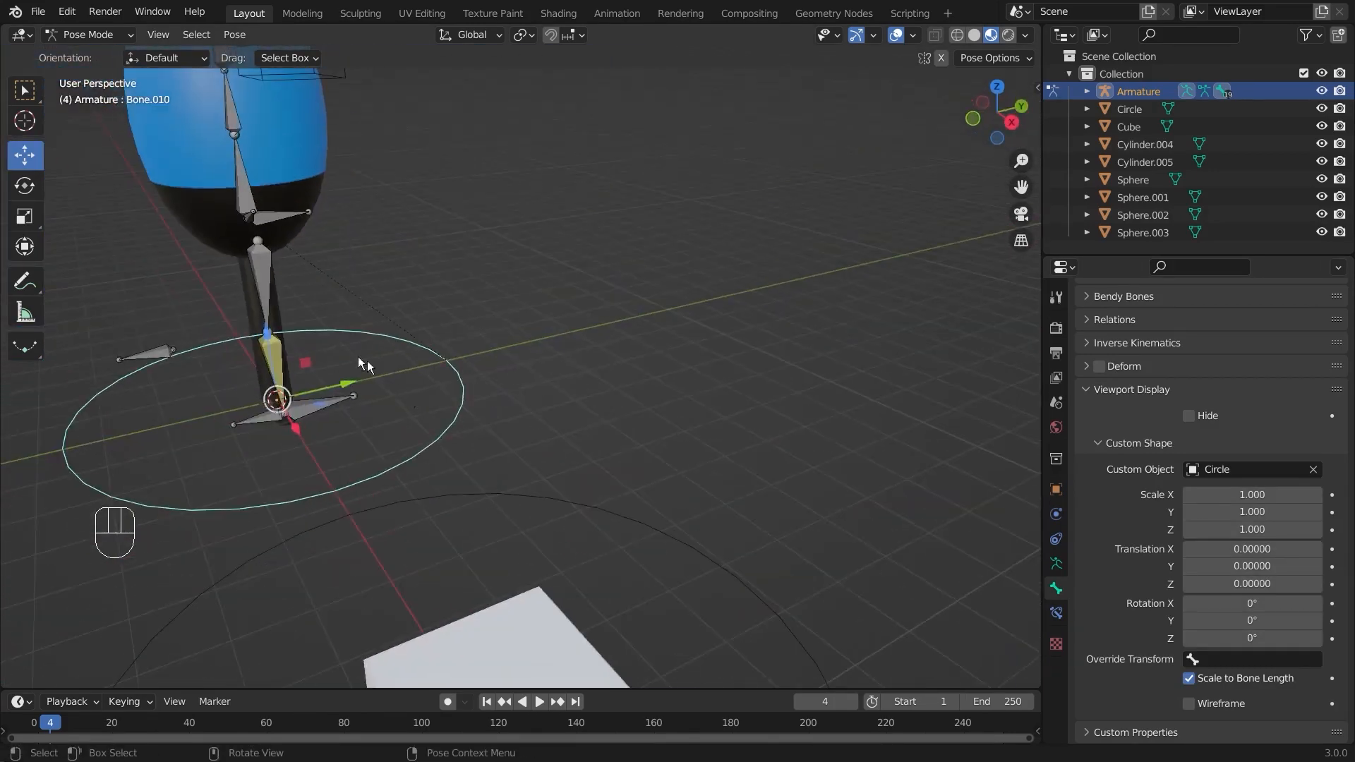
pyautogui.keyDown('shift'); pyautogui.moveTo(514, 456); pyautogui.dragTo(701, 416, button='middle'); pyautogui.keyUp('shift')
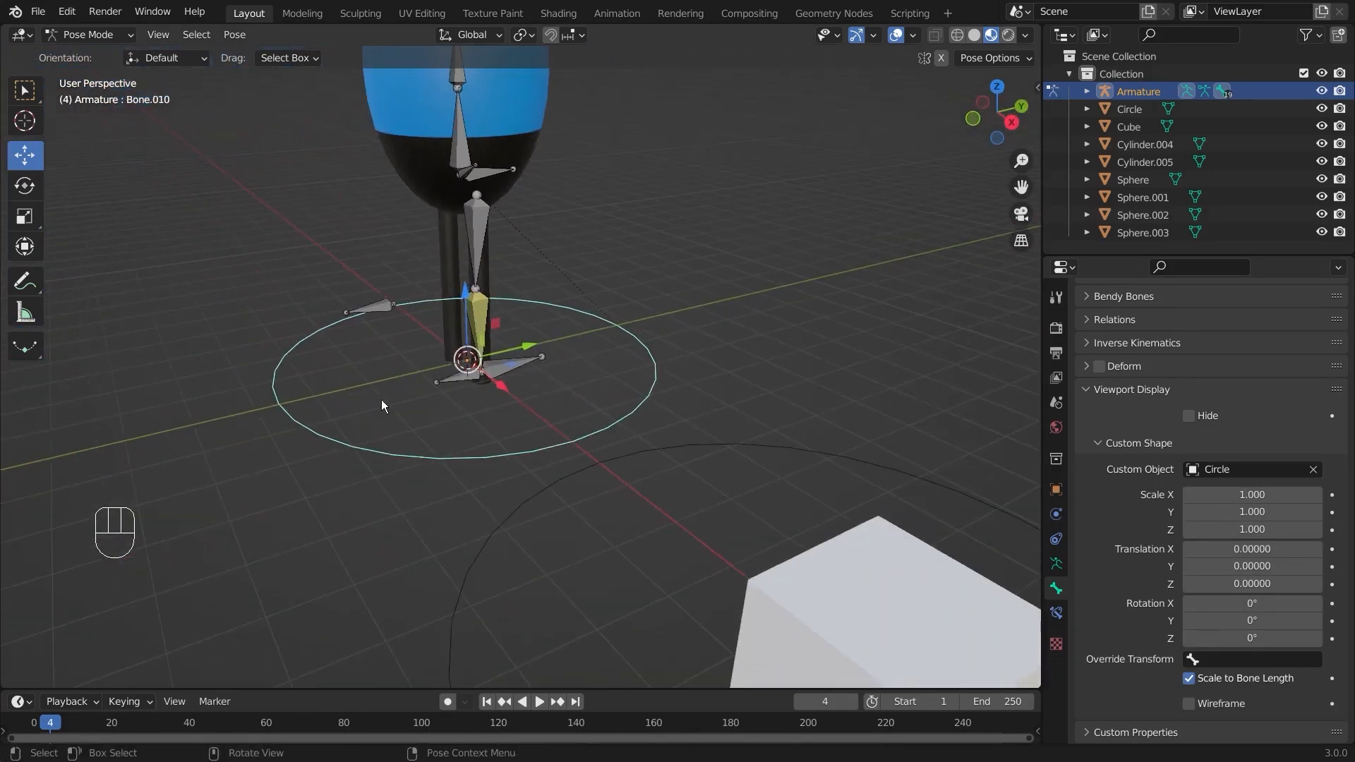
pyautogui.moveTo(381, 401); pyautogui.dragTo(676, 483, button='middle')
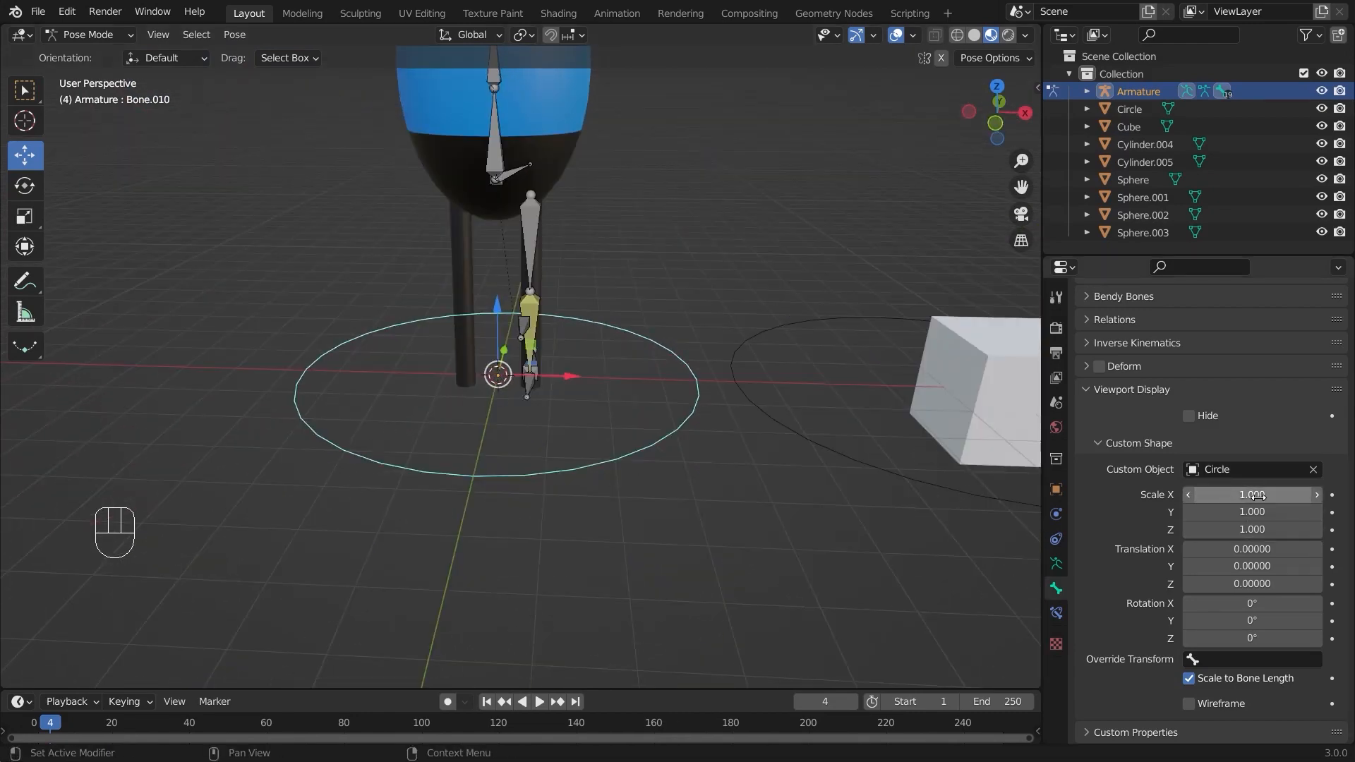
pyautogui.click(1317, 495)
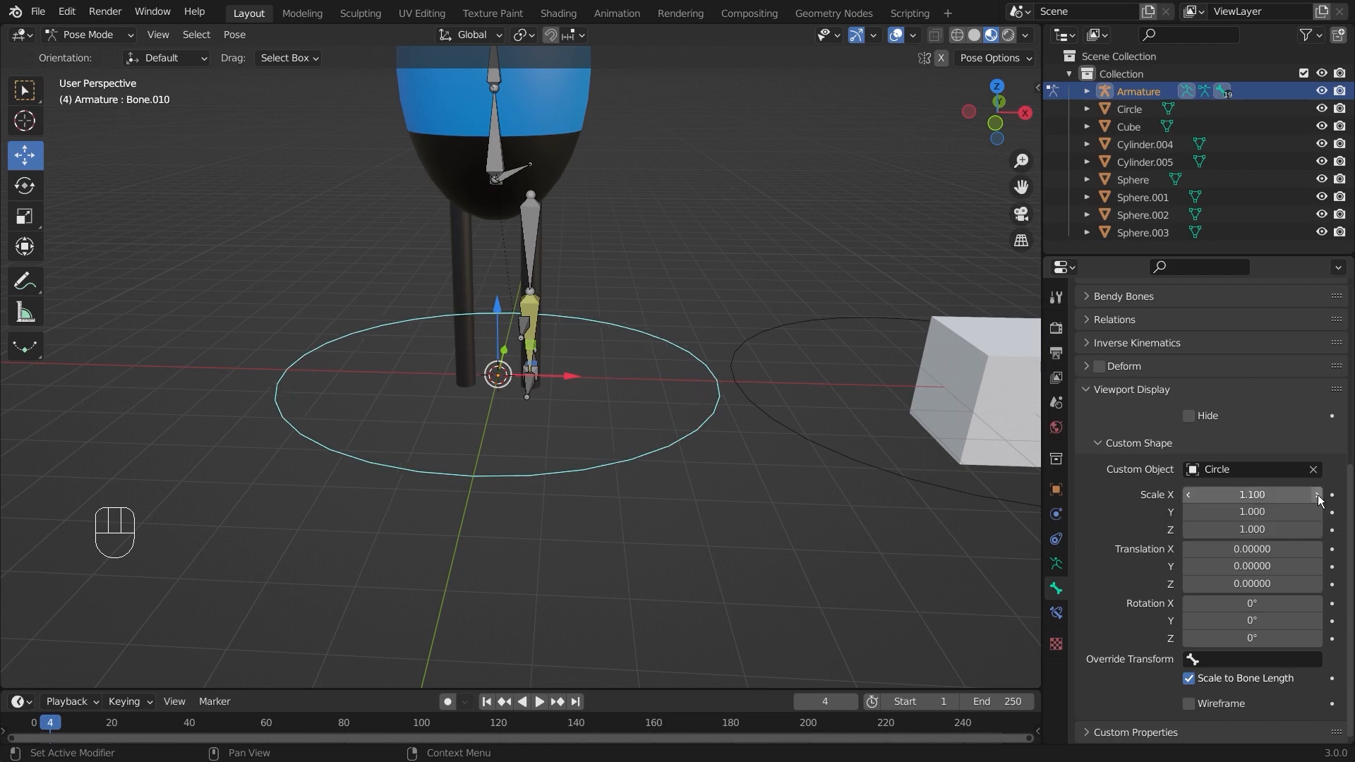
pyautogui.click(1317, 494)
pyautogui.click(1317, 495)
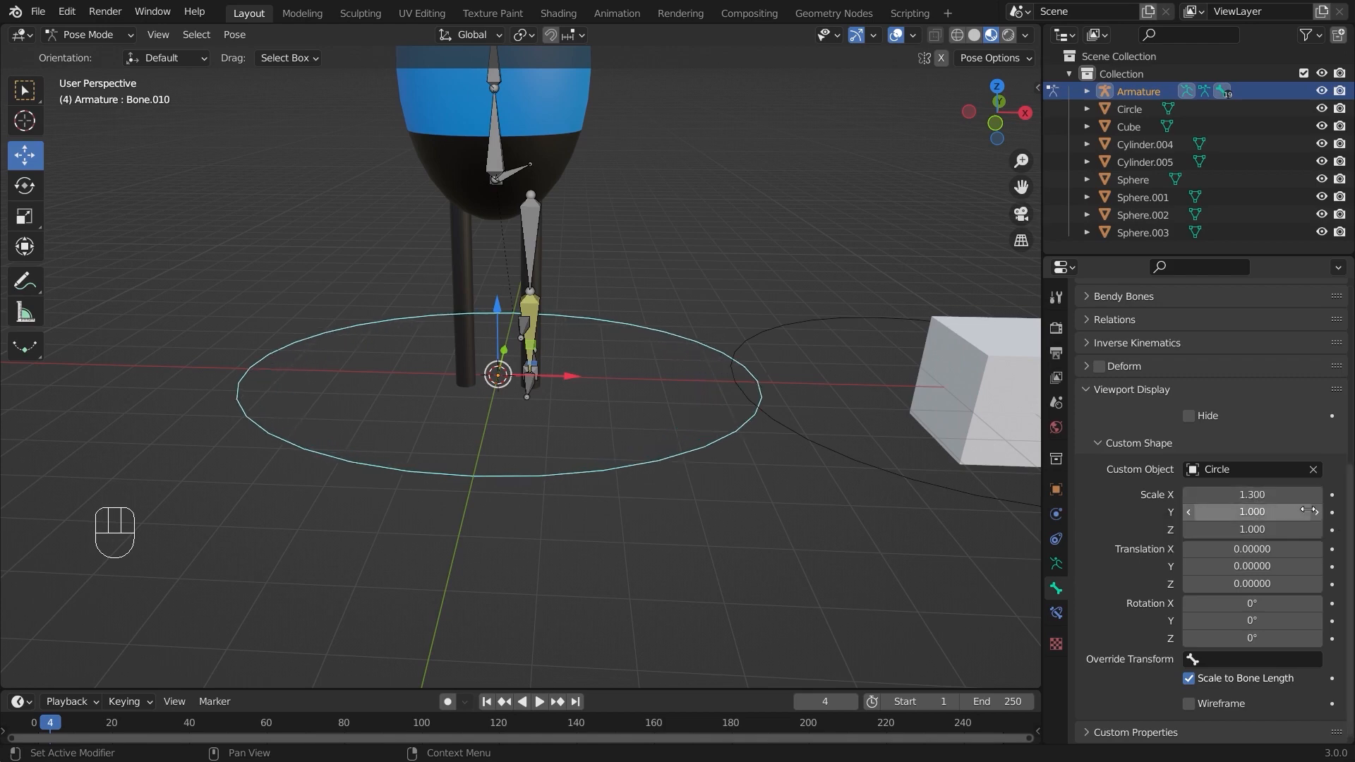
pyautogui.click(1317, 512)
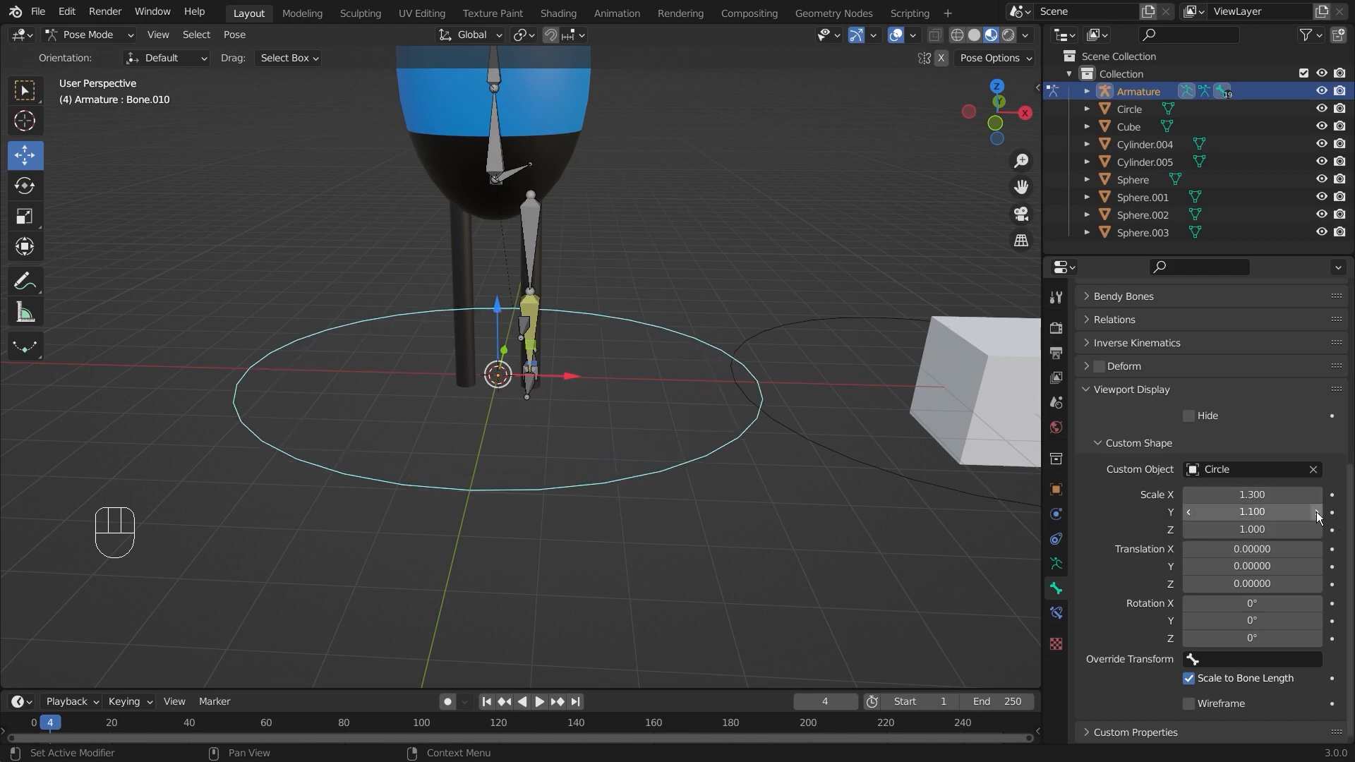
pyautogui.click(1317, 513)
pyautogui.click(1317, 513)
# Select Leg.Controller.R, sample the cube from the scene as its custom shape object and display the shape as a wireframe
pyautogui.scroll(-5, 624, 406)
pyautogui.moveTo(624, 406); pyautogui.dragTo(679, 451, button='middle')
pyautogui.scroll(3, 679, 451)
pyautogui.scroll(-2, 438, 330)
pyautogui.moveTo(439, 330); pyautogui.dragTo(542, 379, button='middle')
pyautogui.scroll(6, 528, 333)
pyautogui.scroll(-3, 528, 334)
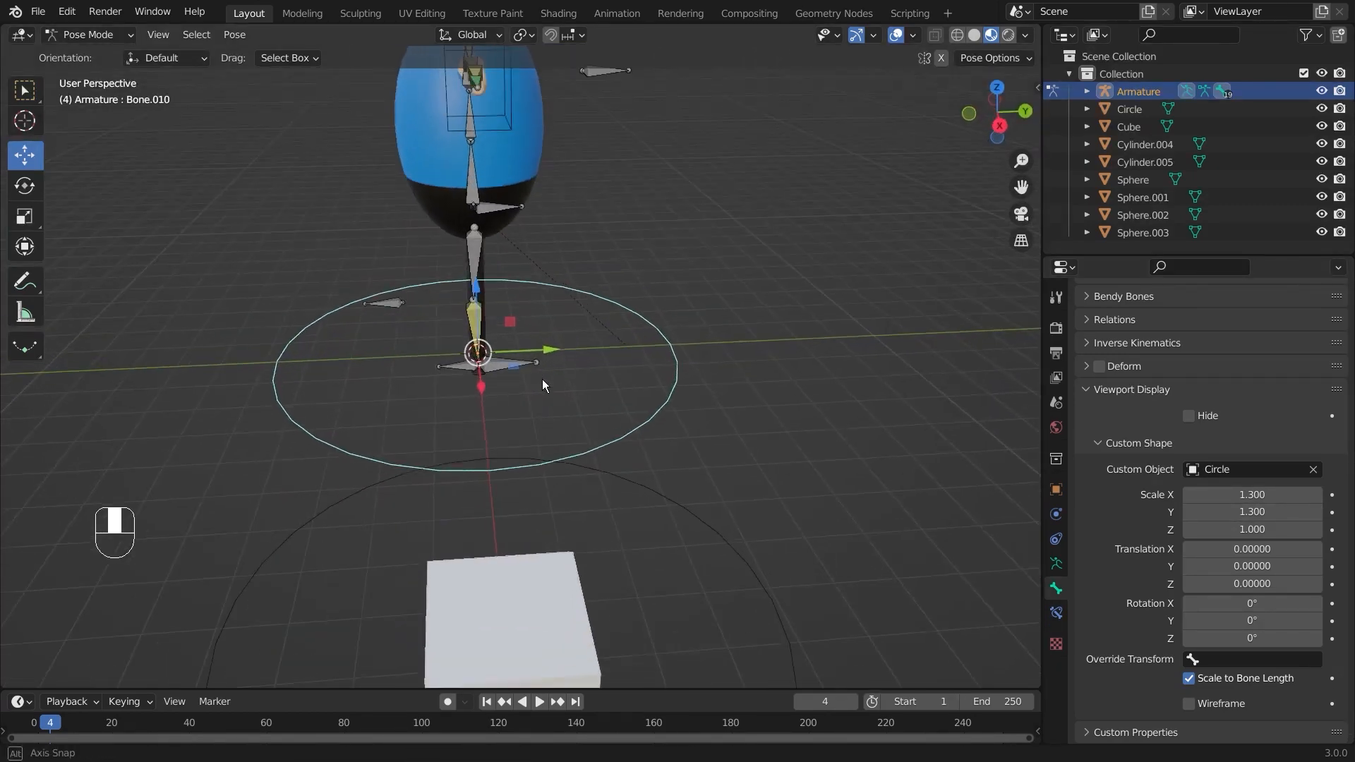
pyautogui.scroll(4, 538, 381)
pyautogui.click(498, 361)
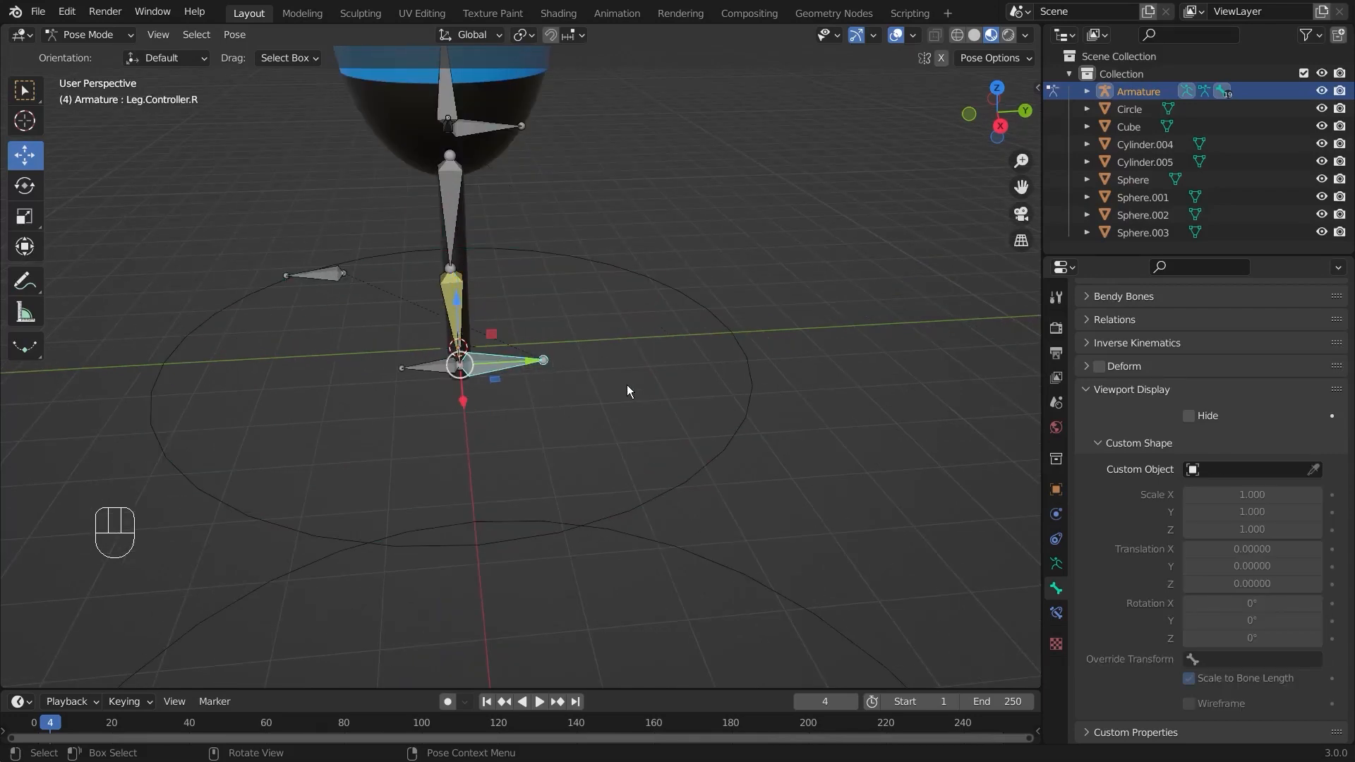
pyautogui.scroll(-3, 627, 391)
pyautogui.moveTo(518, 392); pyautogui.dragTo(557, 411, button='middle')
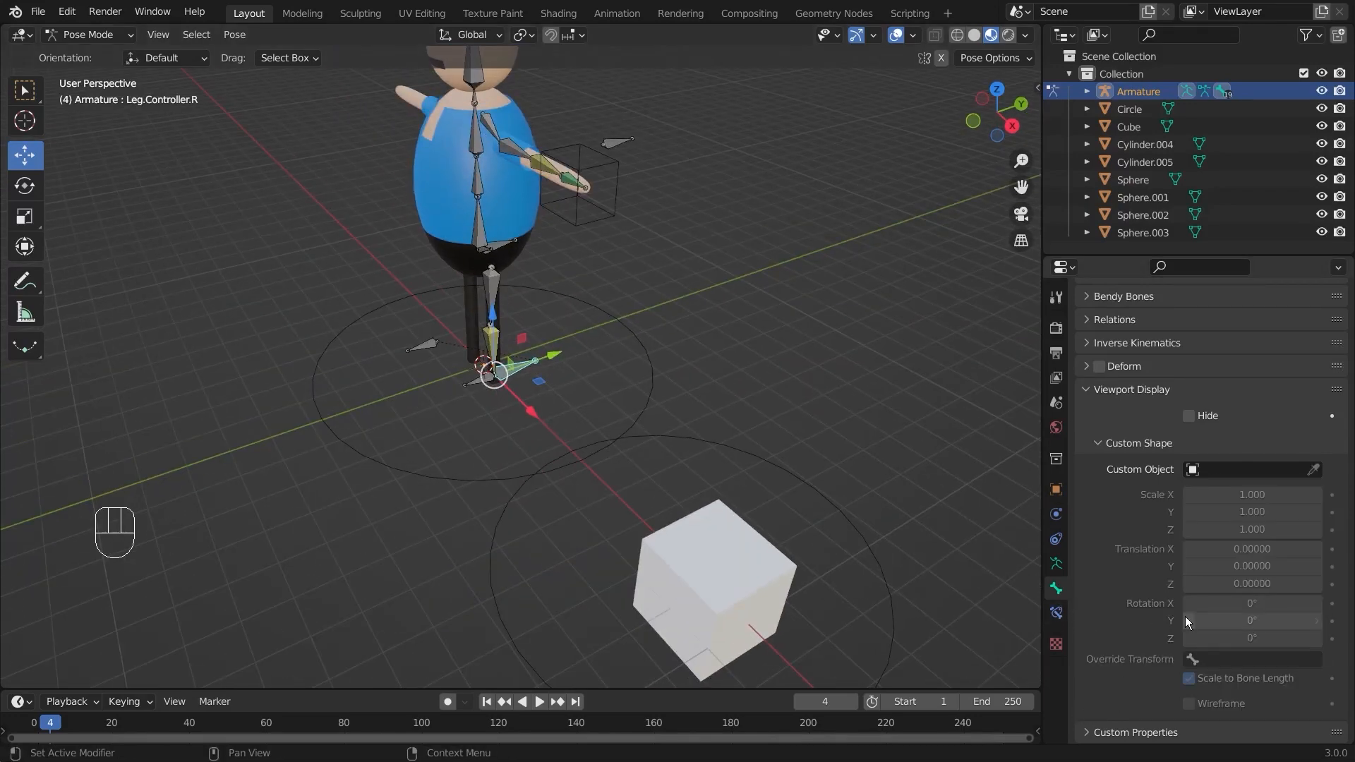
pyautogui.click(1314, 469)
pyautogui.click(721, 552)
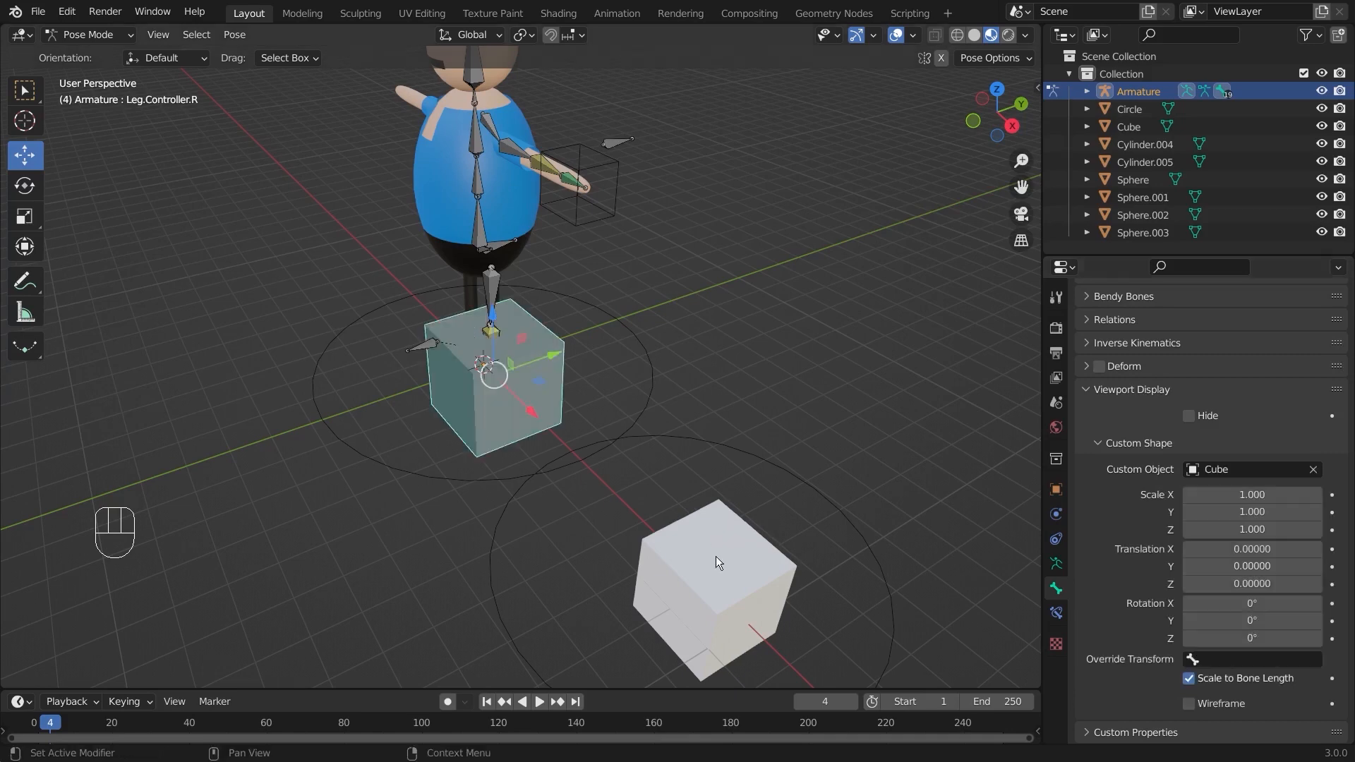
pyautogui.moveTo(505, 389); pyautogui.dragTo(658, 341, button='middle')
pyautogui.scroll(3, 657, 342)
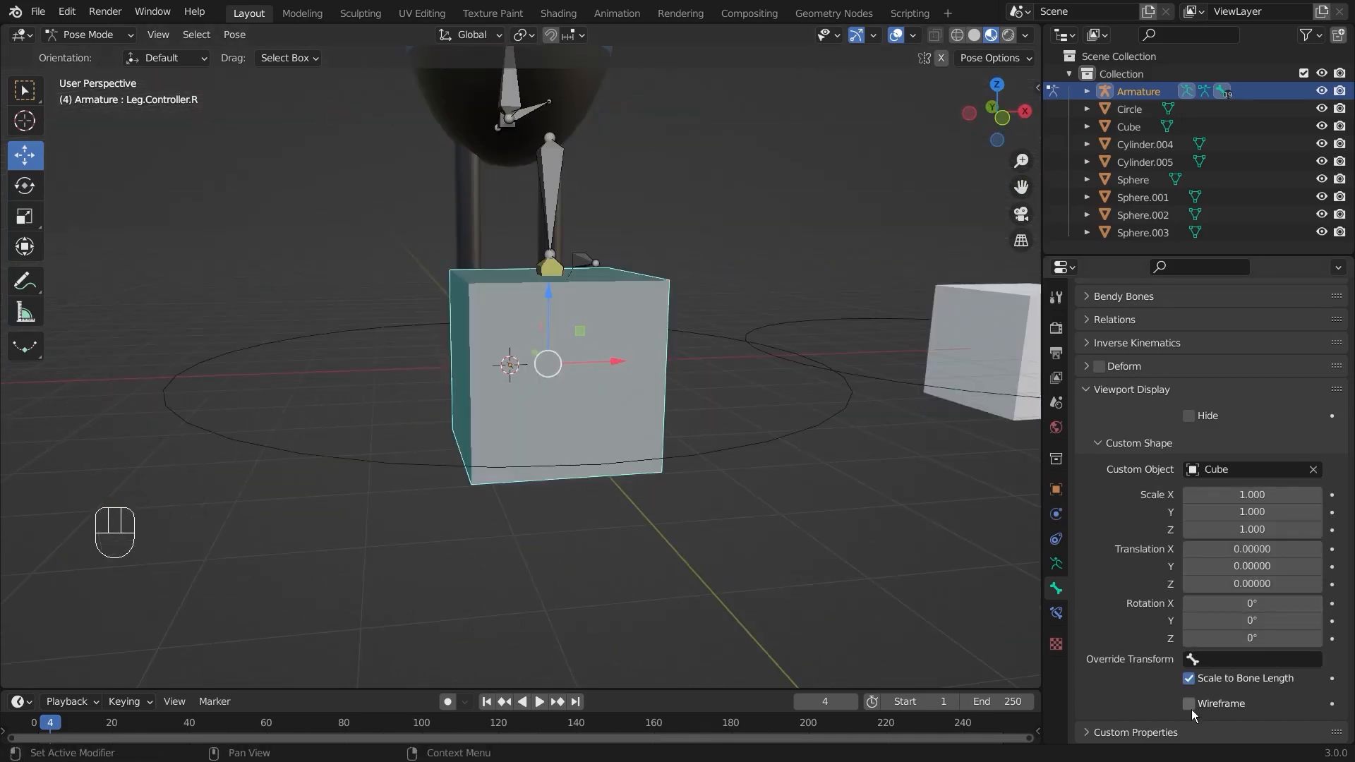
pyautogui.click(1188, 703)
# Set the X scale of Leg.Controller.R's custom shape to 0.5
pyautogui.scroll(-3, 580, 251)
pyautogui.moveTo(598, 263); pyautogui.dragTo(614, 317, button='middle')
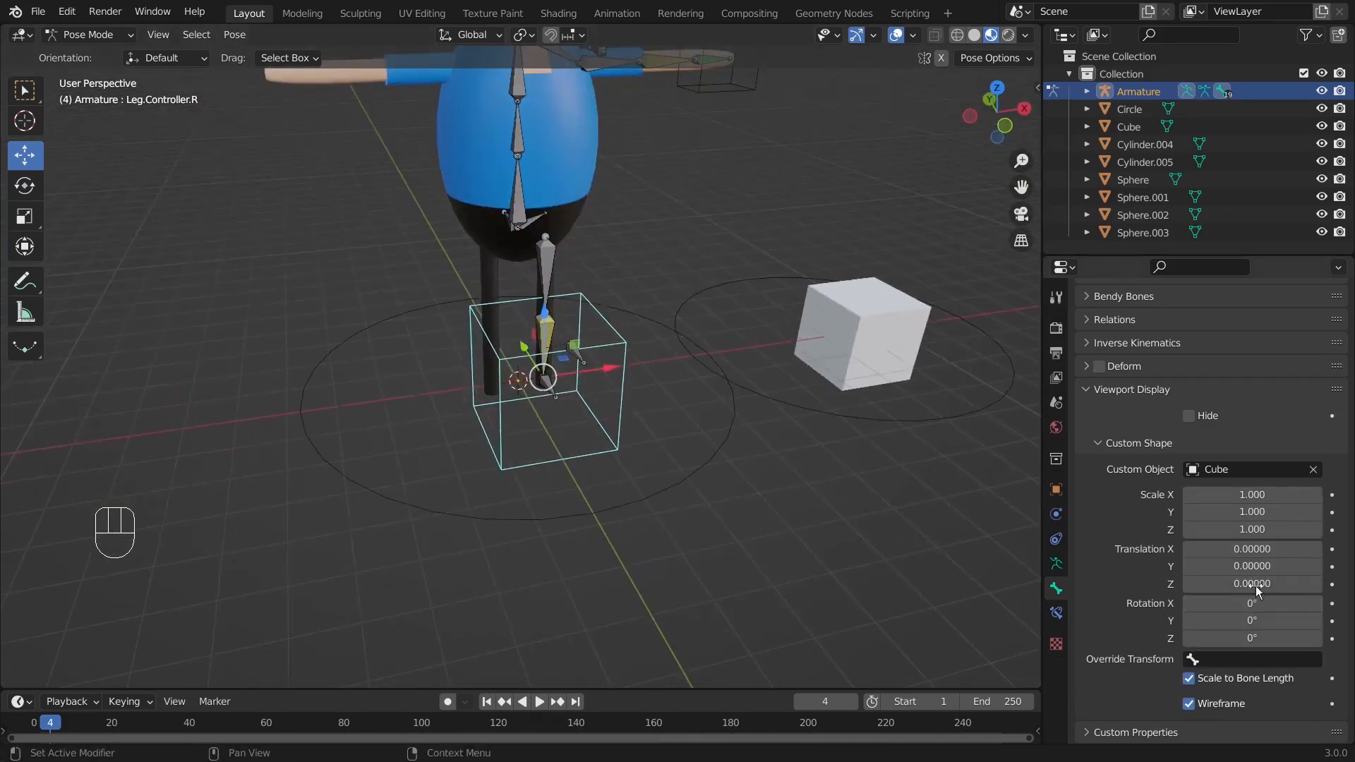
pyautogui.click(1317, 495)
pyautogui.click(1317, 496)
pyautogui.click(1317, 496)
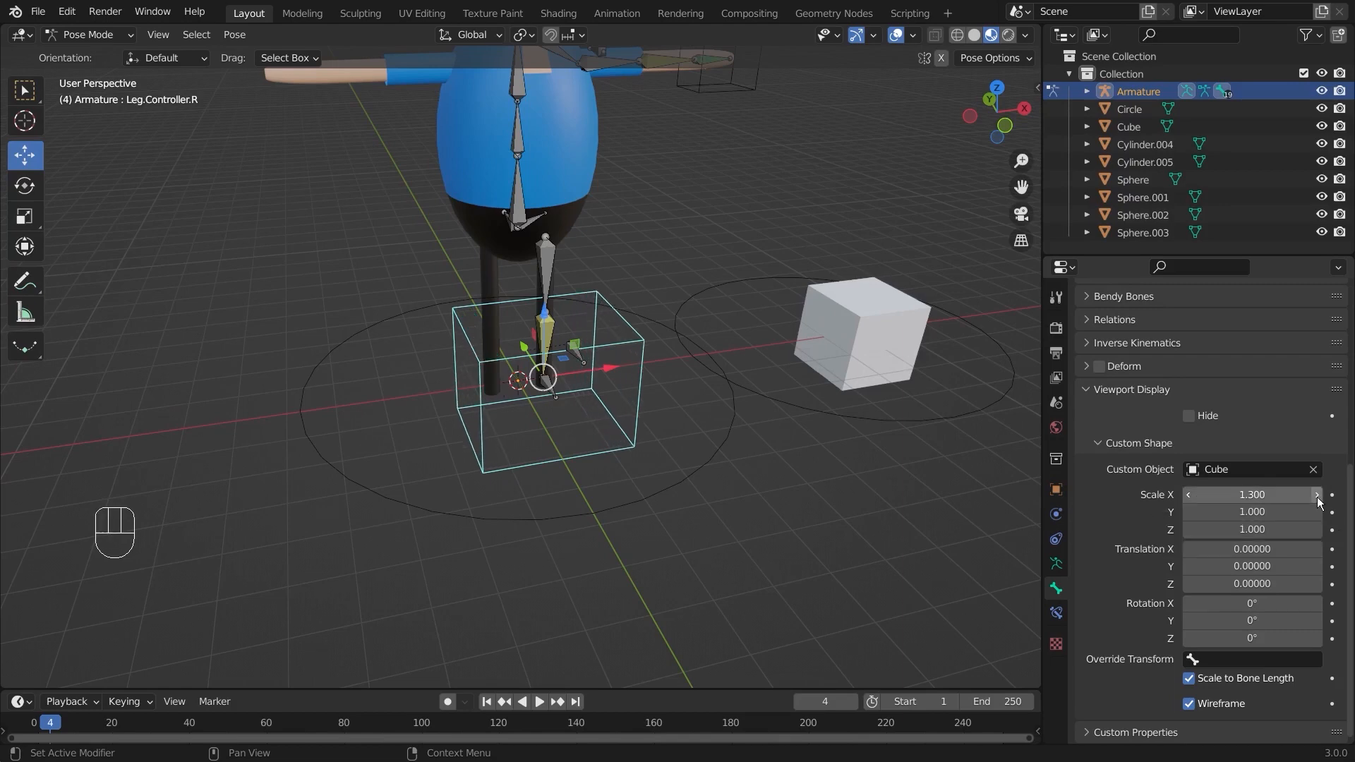
pyautogui.click(1188, 496)
pyautogui.click(1189, 496)
pyautogui.click(1189, 495)
pyautogui.click(1189, 495)
pyautogui.click(1188, 495)
pyautogui.click(1188, 495)
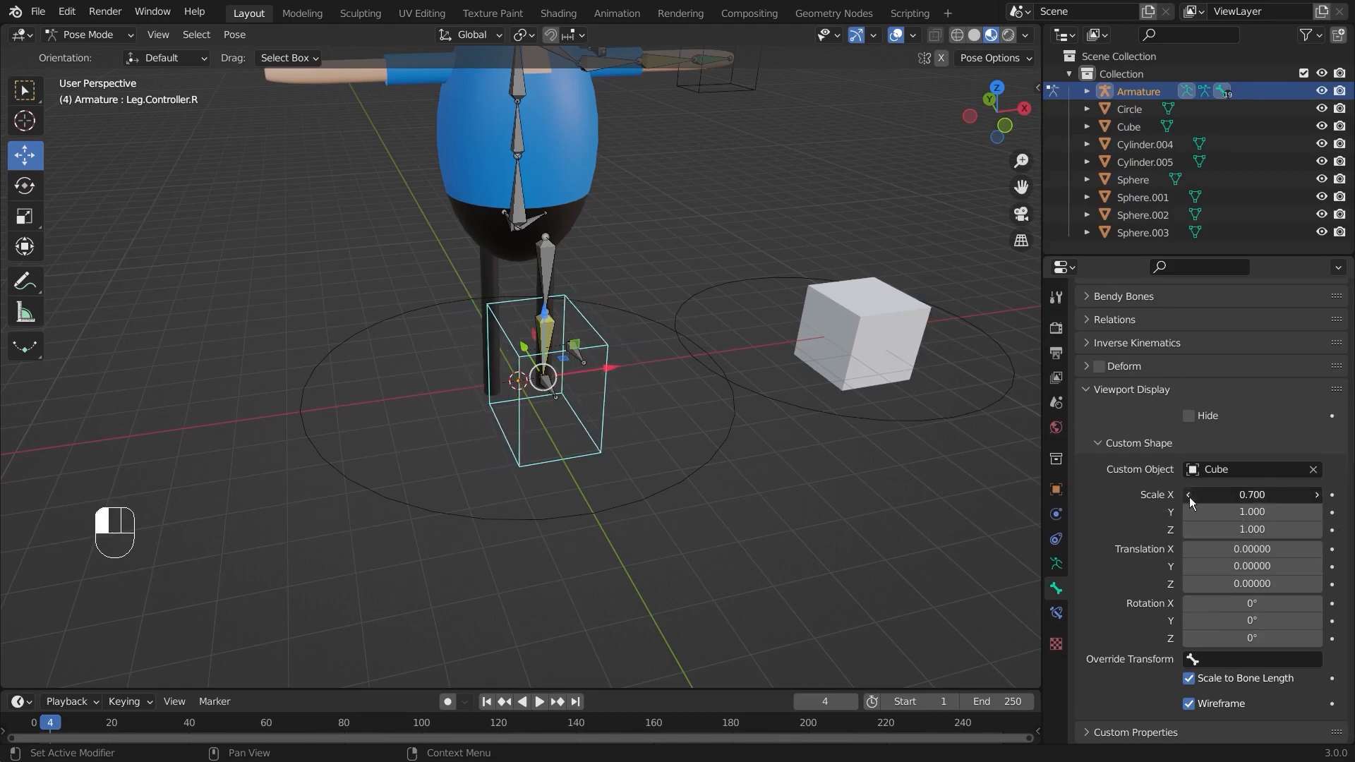
pyautogui.click(1188, 495)
pyautogui.click(1188, 496)
# Reduce Leg.Controller.R's custom shape scale to 0.4 along Y and 0.5 along Z
pyautogui.click(1317, 512)
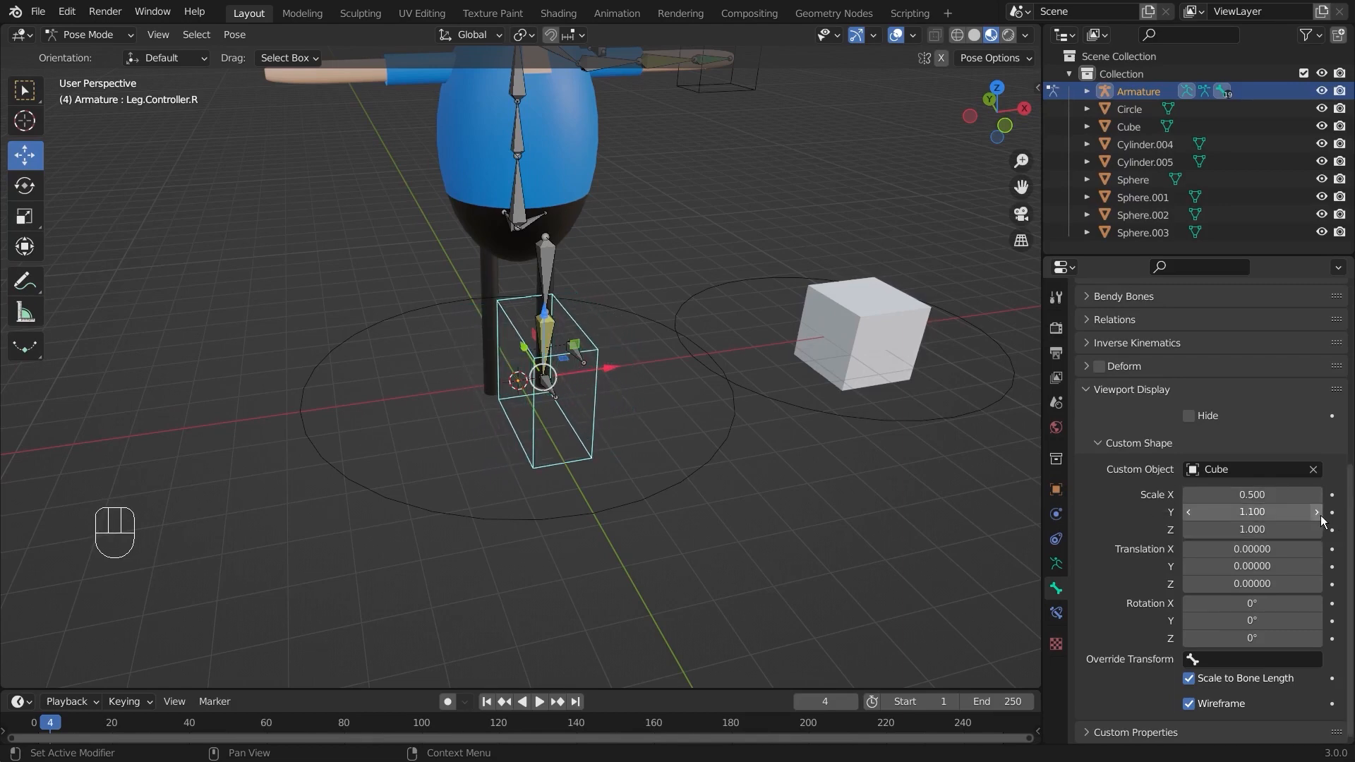
pyautogui.click(1192, 507)
pyautogui.click(1192, 507)
pyautogui.click(1192, 508)
pyautogui.click(1192, 507)
pyautogui.click(1192, 508)
pyautogui.click(1192, 507)
pyautogui.click(1192, 507)
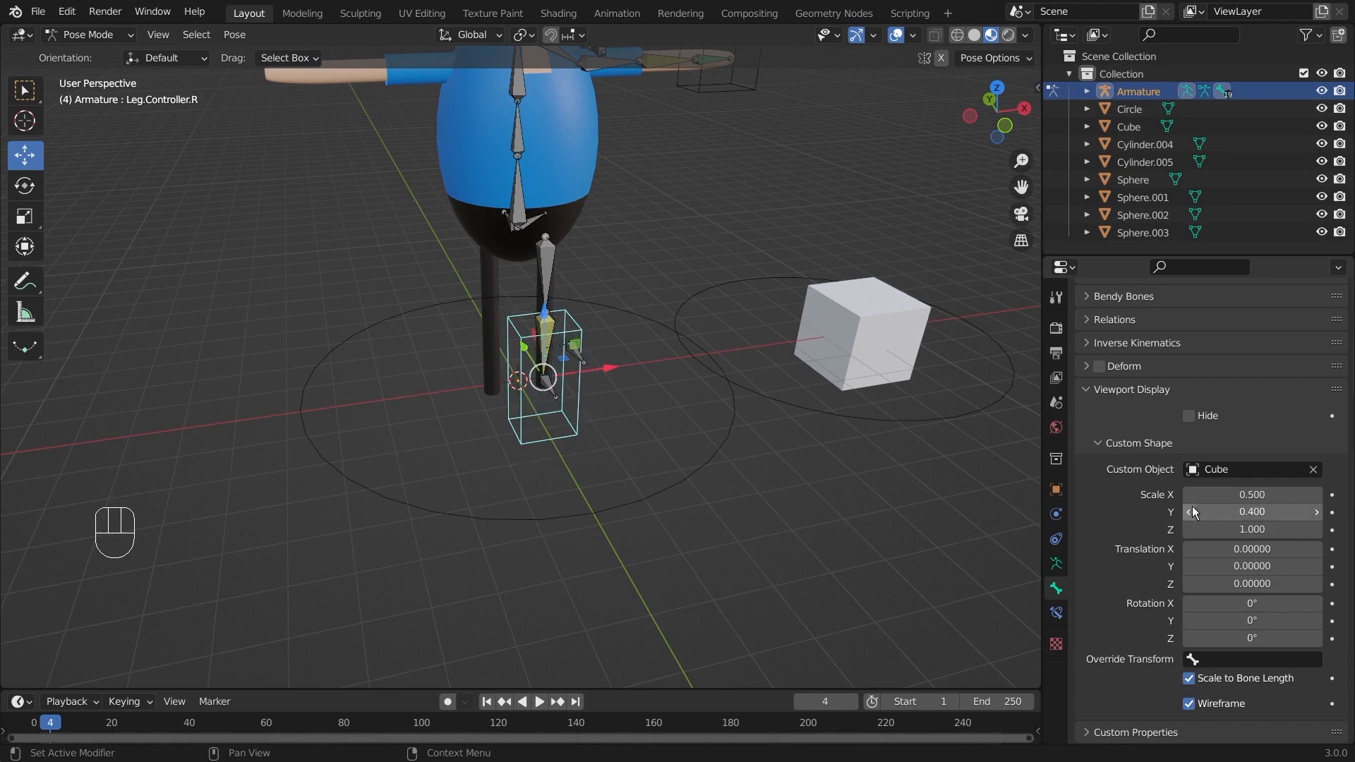
pyautogui.click(1188, 530)
pyautogui.click(1188, 530)
pyautogui.click(1188, 530)
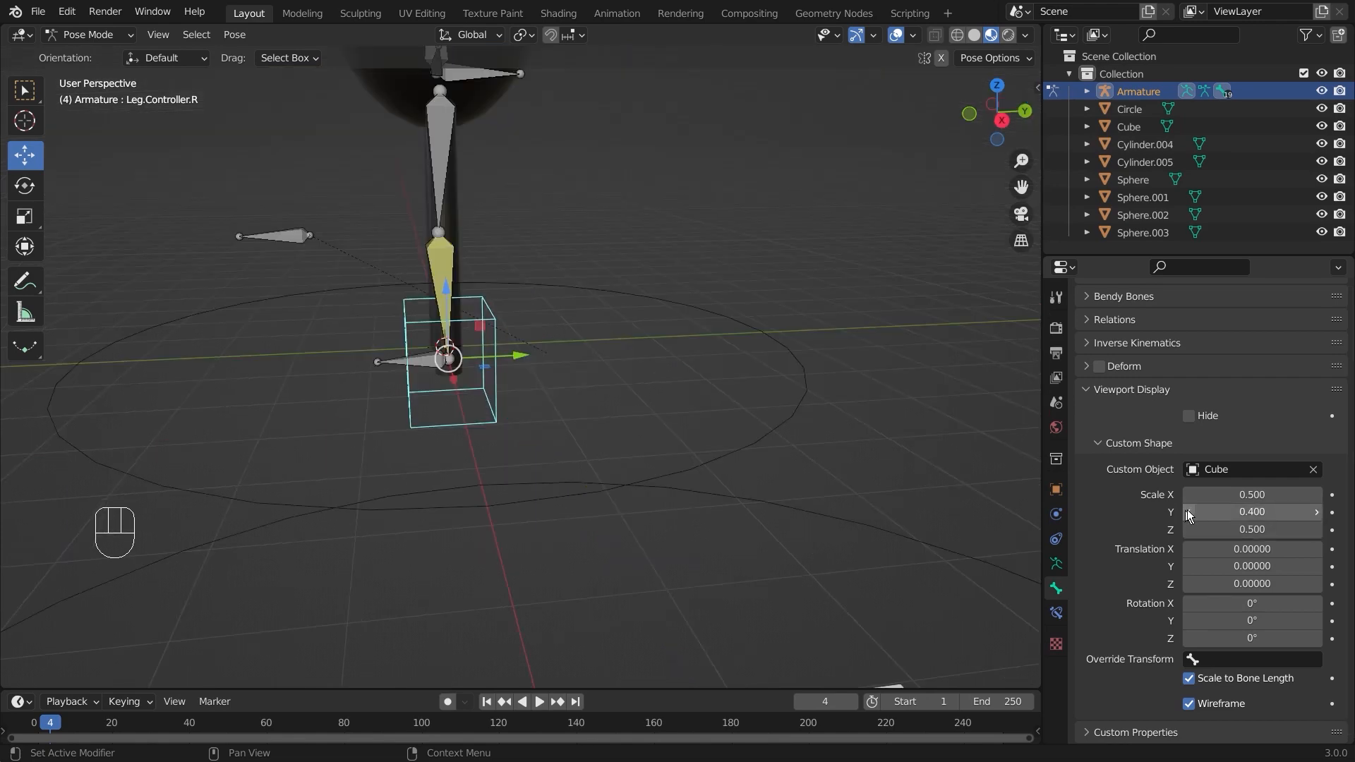
# Lengthen Leg.Controller.R's custom shape around the foot by setting its Y scale to 0.9
pyautogui.click(1189, 509)
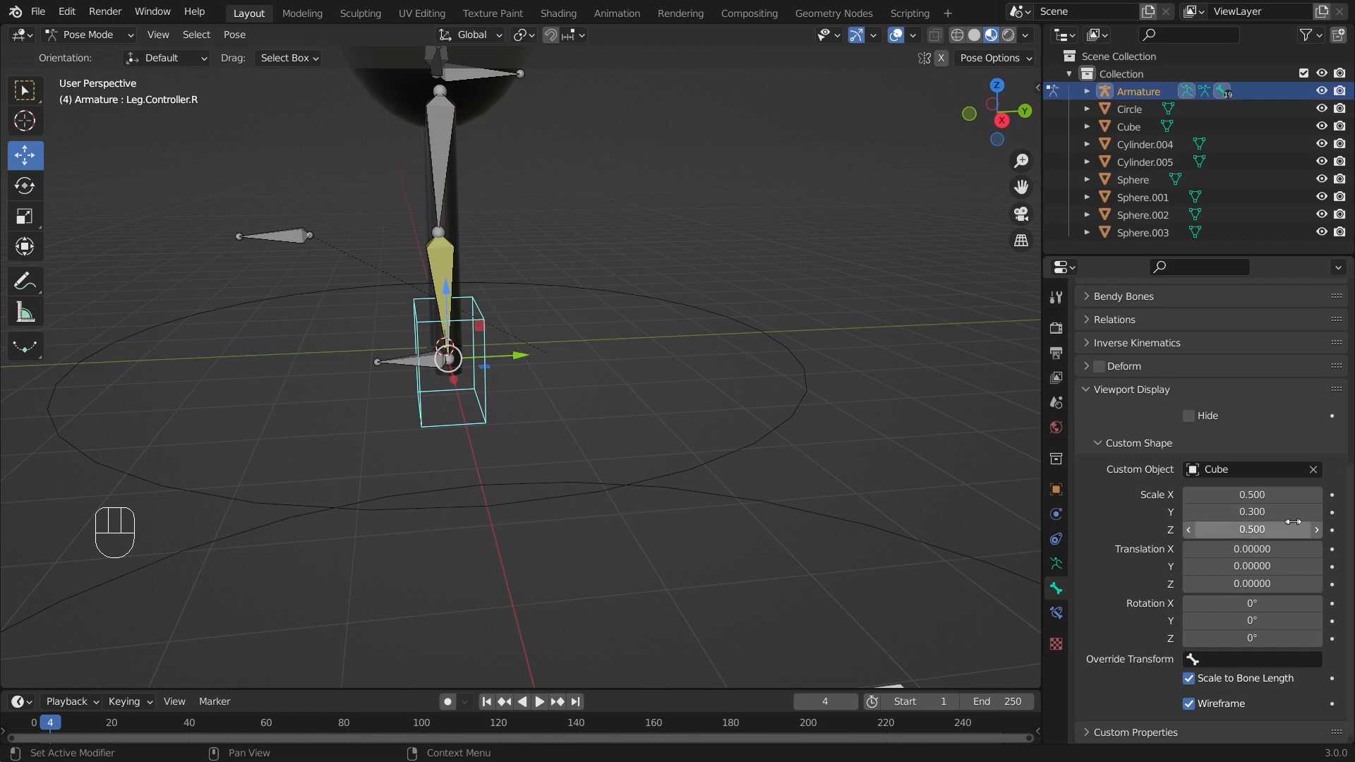
pyautogui.click(1317, 511)
pyautogui.click(1317, 512)
pyautogui.click(1317, 511)
pyautogui.click(1317, 512)
pyautogui.click(1317, 512)
pyautogui.click(1317, 512)
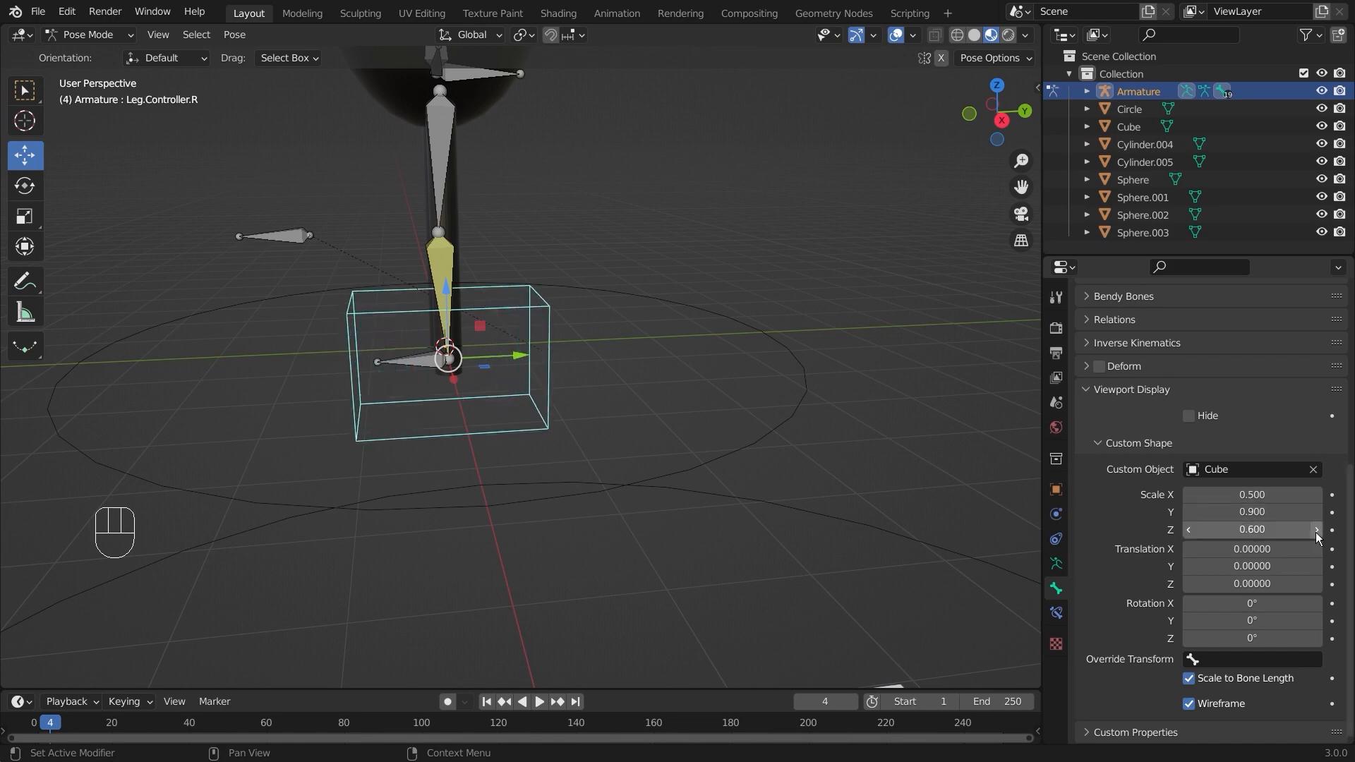
# Shrink Leg.Controller.R's custom shape by setting its scale to 0.7 along Y and 0.3 along Z
pyautogui.click(1187, 531)
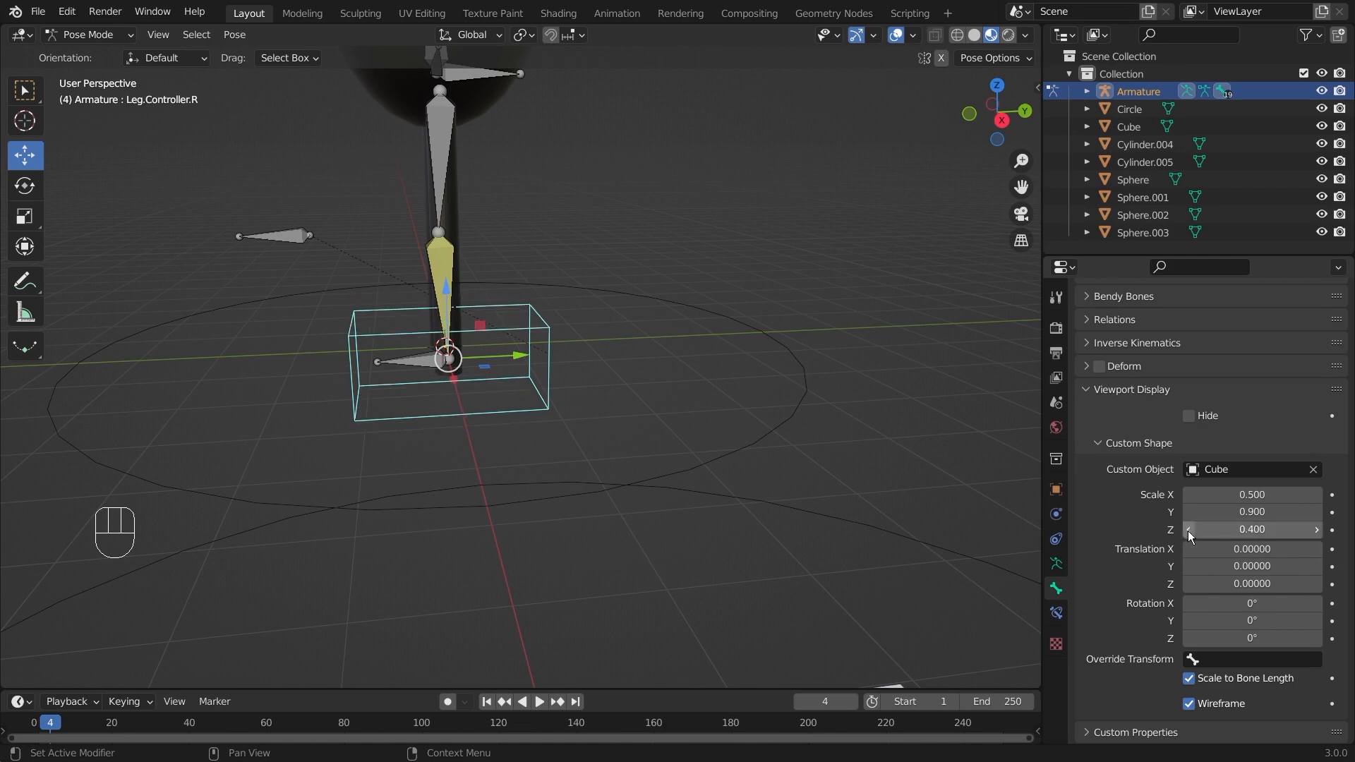
pyautogui.click(1188, 531)
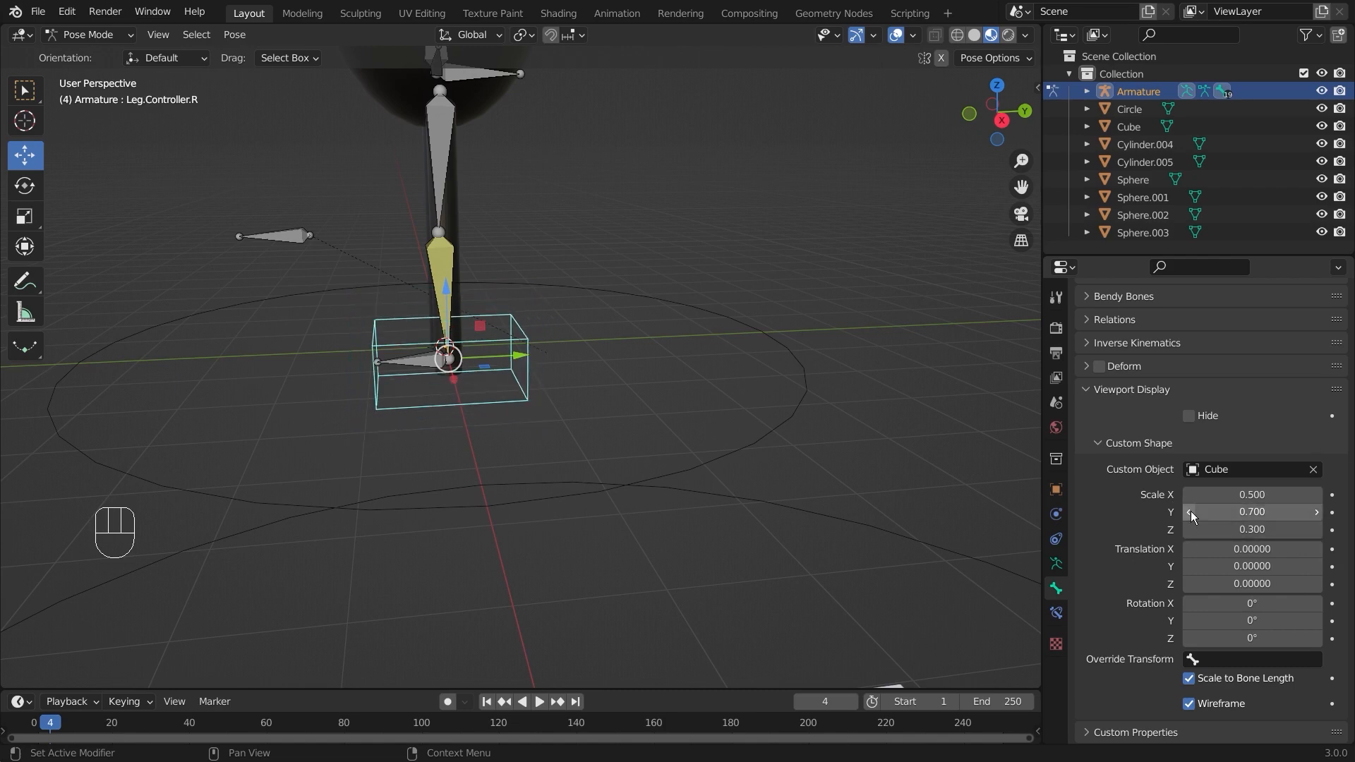
pyautogui.click(612, 487)
# Examine the leg control box and the root circle around the feet from several angles
pyautogui.moveTo(611, 487); pyautogui.dragTo(608, 314, button='middle')
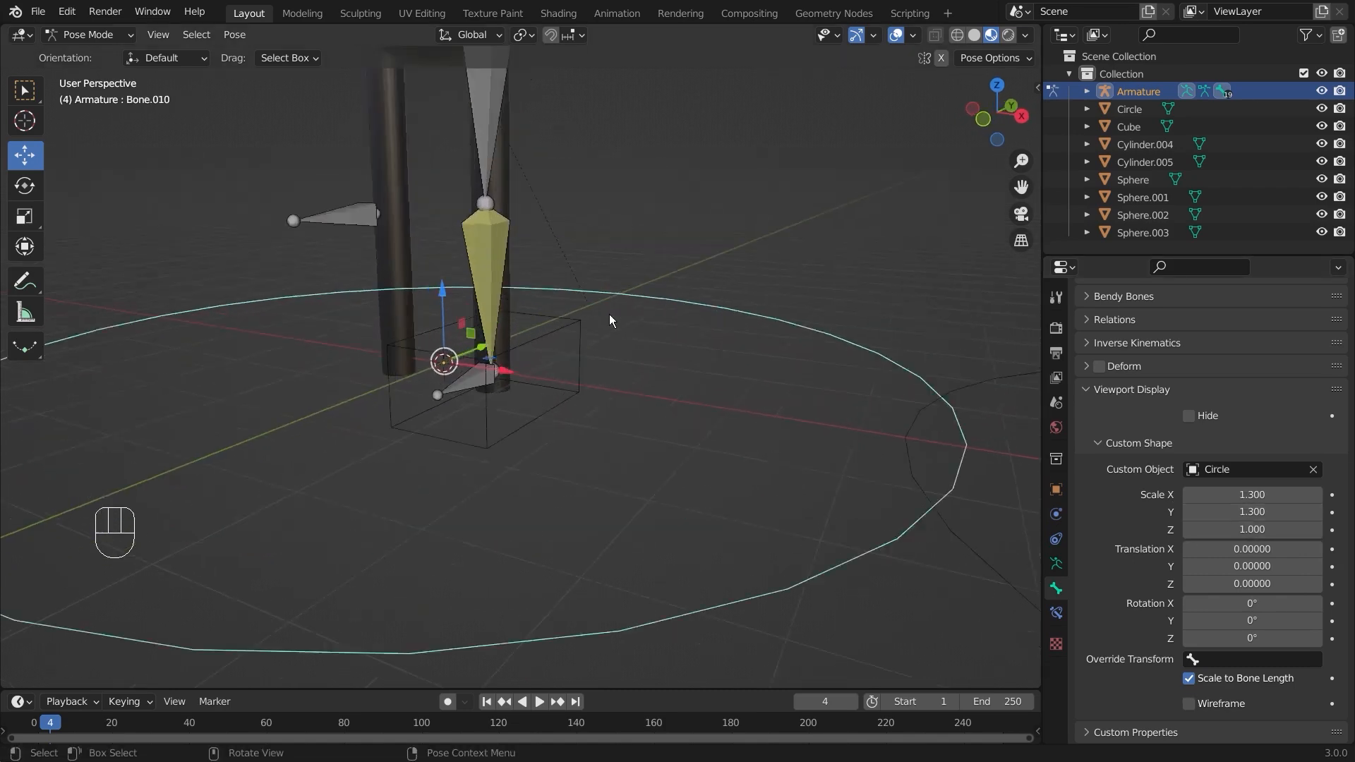
pyautogui.scroll(3, 527, 345)
pyautogui.moveTo(642, 425); pyautogui.dragTo(820, 276, button='middle')
pyautogui.scroll(-3, 653, 440)
pyautogui.scroll(-4, 820, 269)
pyautogui.scroll(5, 727, 206)
pyautogui.moveTo(727, 206); pyautogui.dragTo(635, 261, button='middle')
pyautogui.moveTo(417, 279); pyautogui.dragTo(579, 240, button='middle')
pyautogui.scroll(4, 714, 227)
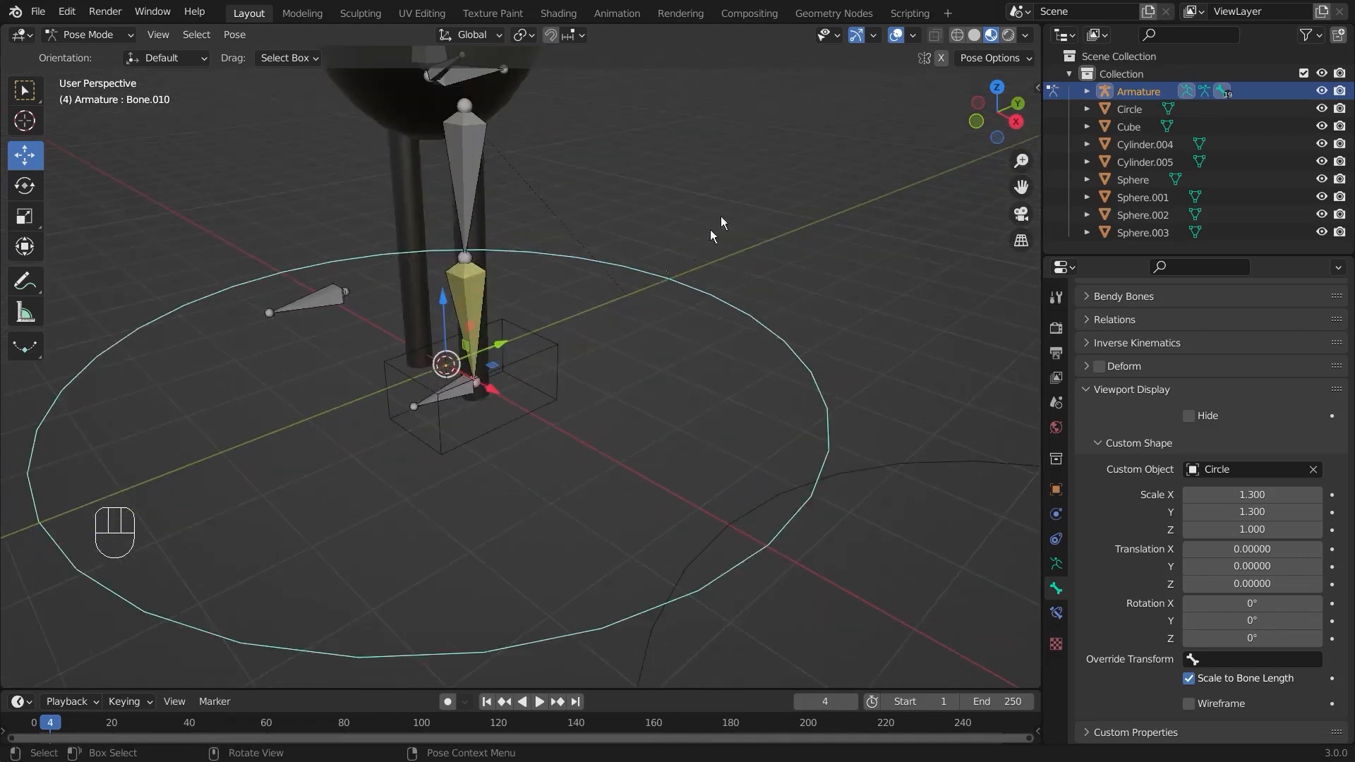
# Select the hip control bone Bone.016, sample the cube from the scene as its custom shape object and display it as a wireframe
pyautogui.moveTo(714, 226); pyautogui.dragTo(705, 446, button='middle')
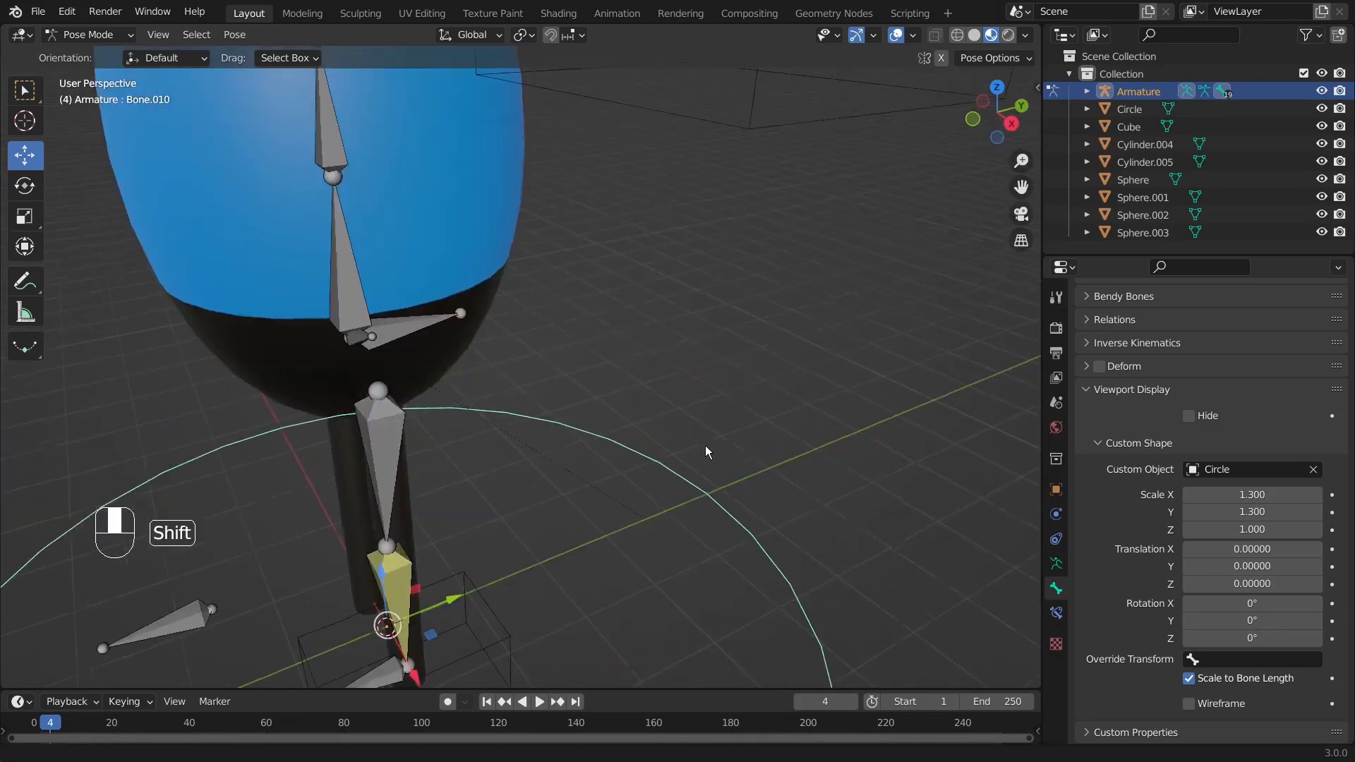
pyautogui.click(384, 311)
pyautogui.moveTo(590, 353); pyautogui.dragTo(638, 355, button='middle')
pyautogui.scroll(-4, 638, 356)
pyautogui.moveTo(591, 451); pyautogui.dragTo(871, 563, button='middle')
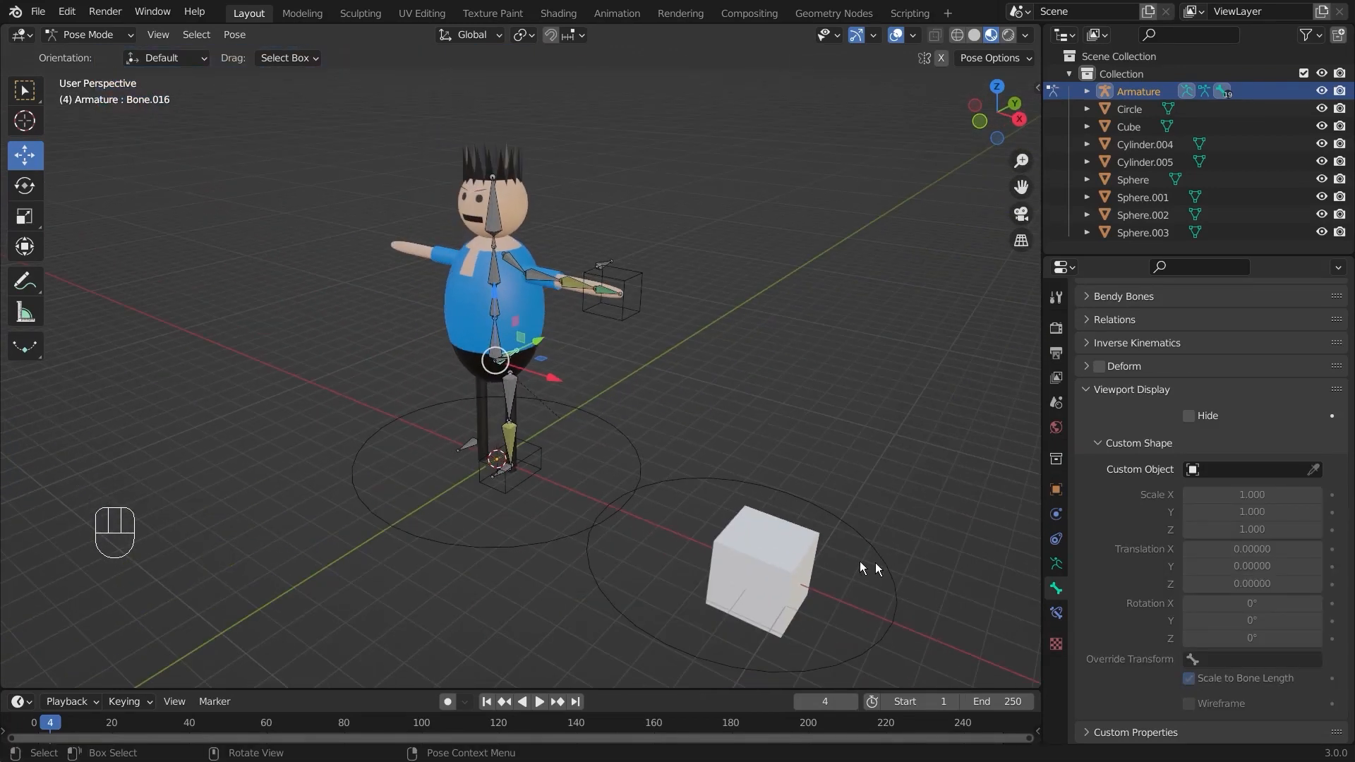
pyautogui.click(1314, 469)
pyautogui.click(781, 550)
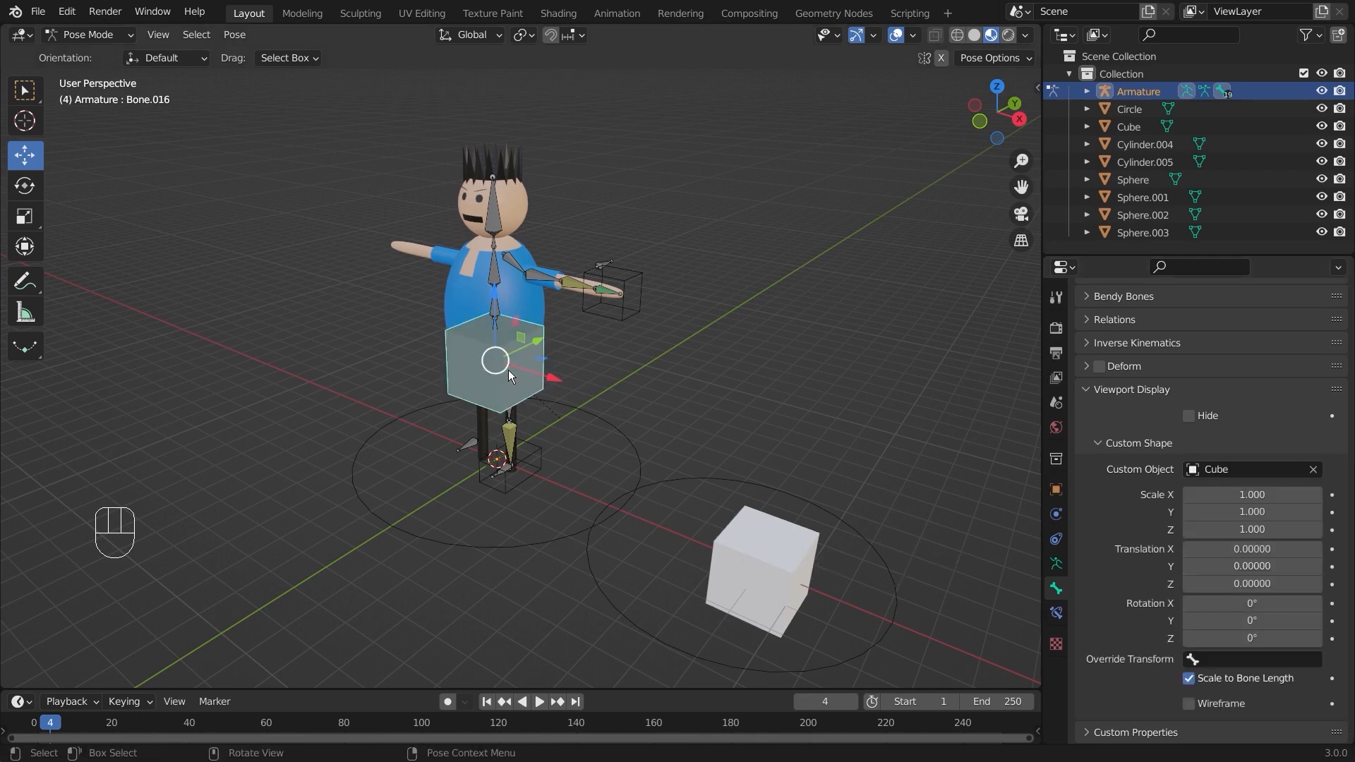
pyautogui.moveTo(508, 370); pyautogui.dragTo(634, 364, button='middle')
pyautogui.click(1190, 704)
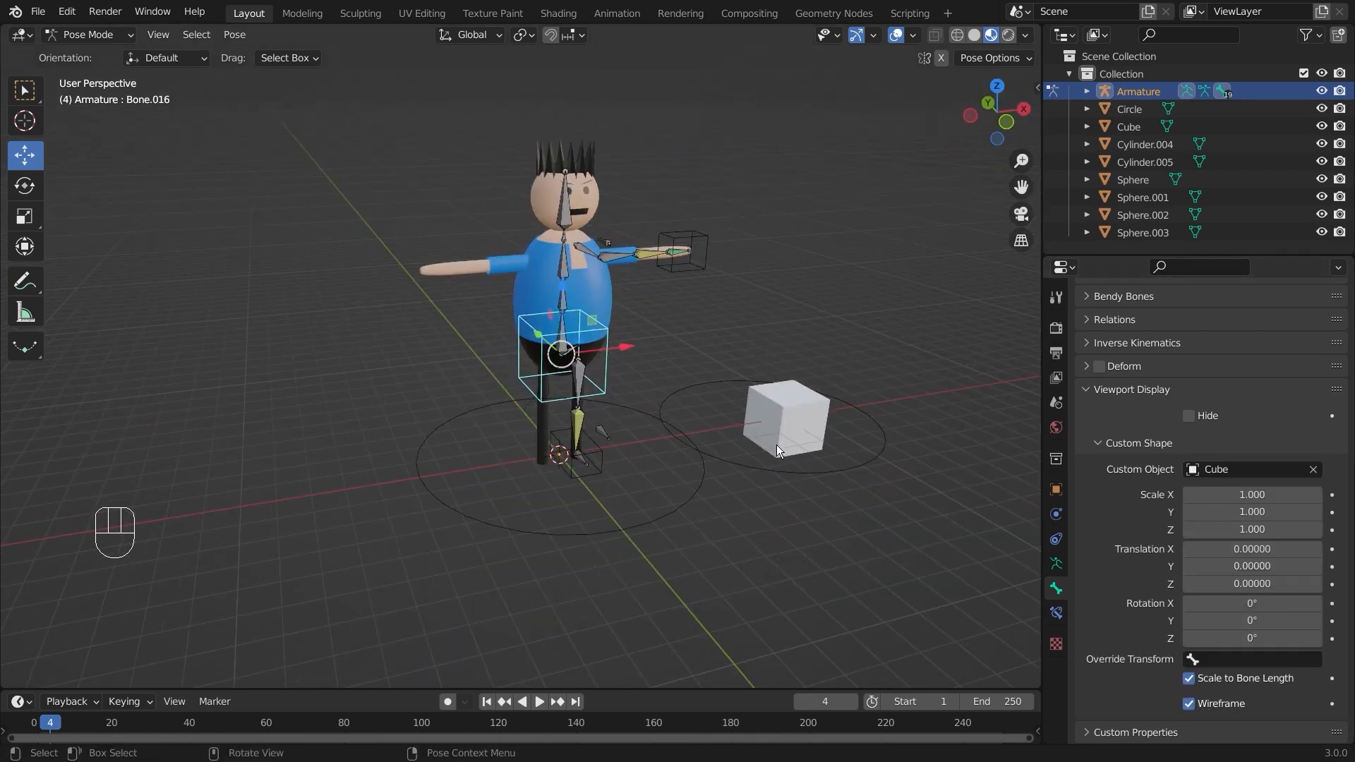
# Flatten the hip control's custom shape by setting its Z scale to 0.5
pyautogui.scroll(4, 777, 445)
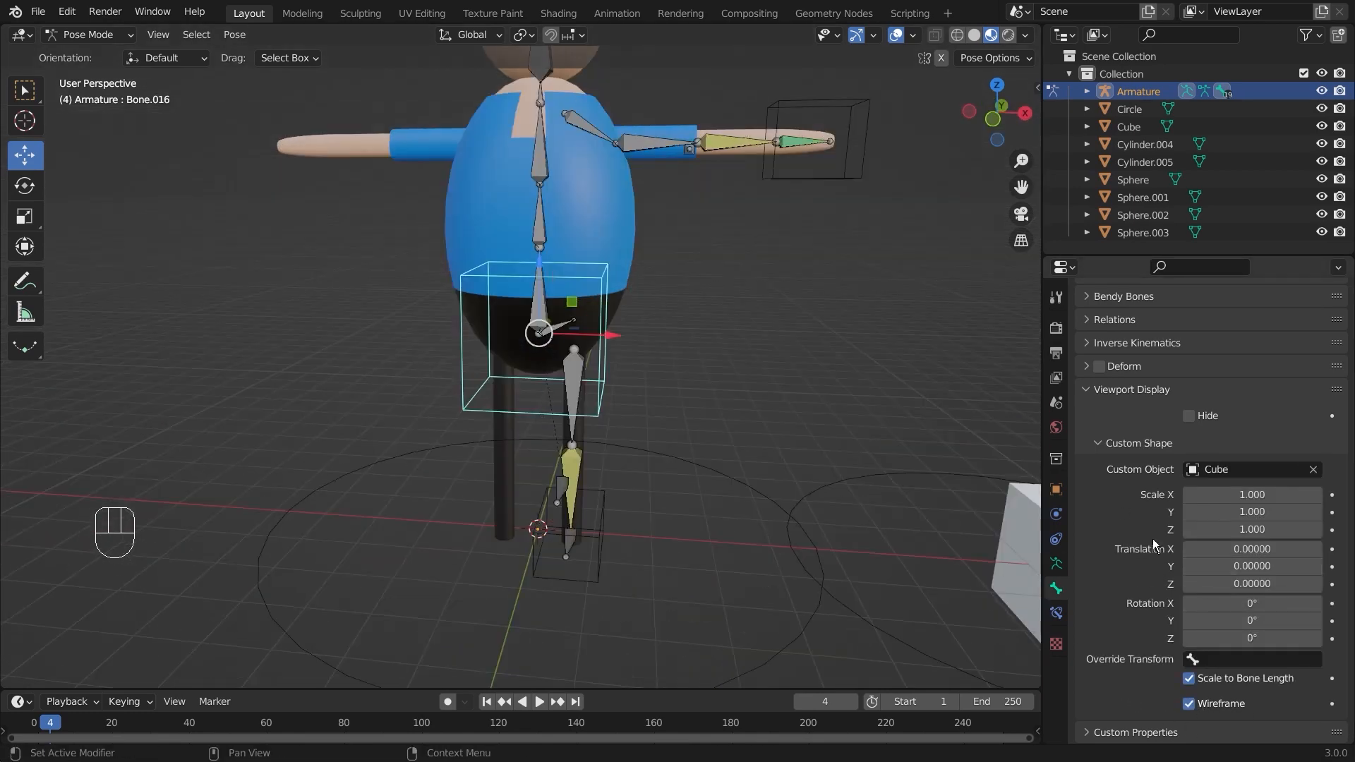
pyautogui.click(1188, 530)
pyautogui.click(1188, 529)
pyautogui.click(1189, 529)
pyautogui.click(1188, 530)
pyautogui.click(1189, 530)
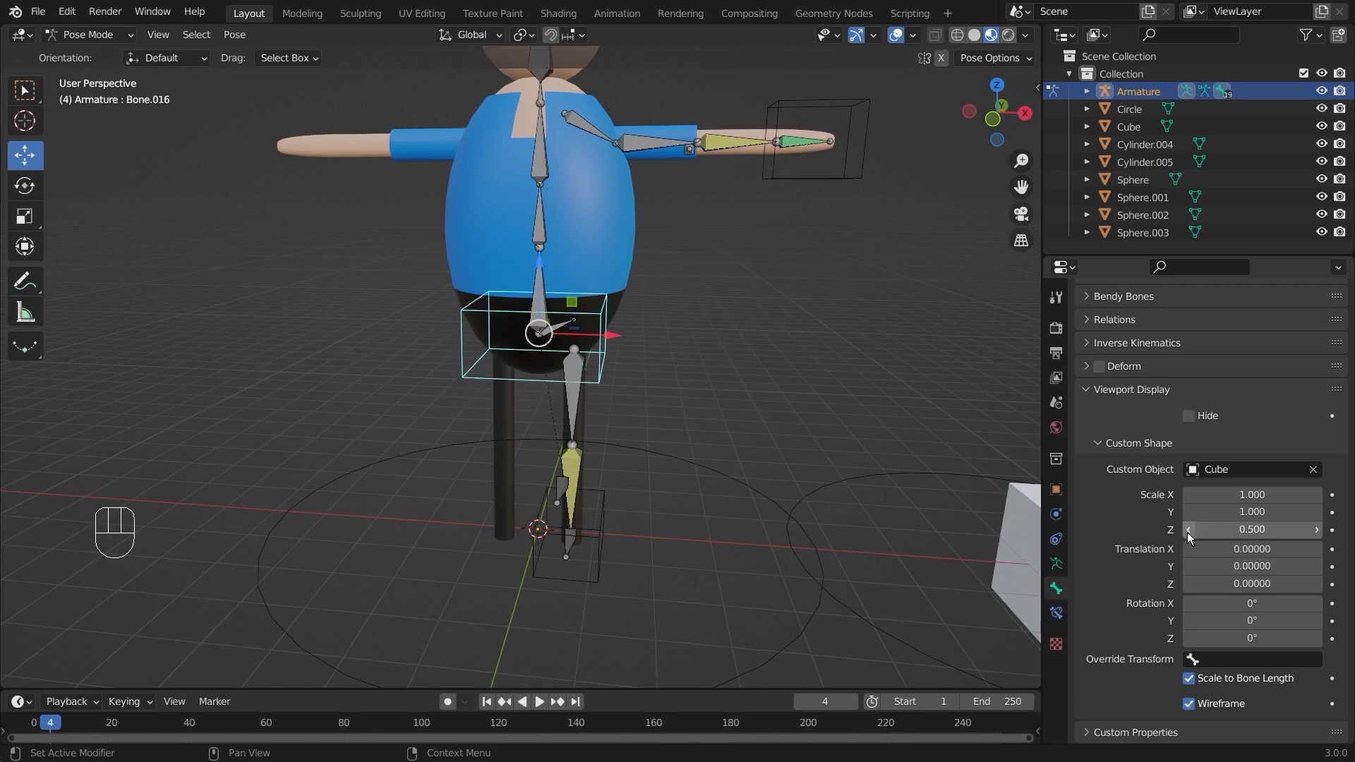
# Widen the hip control's custom shape around the body by setting its Y and X scales to 1.5
pyautogui.click(1317, 511)
pyautogui.click(1317, 512)
pyautogui.click(1317, 512)
pyautogui.click(1317, 511)
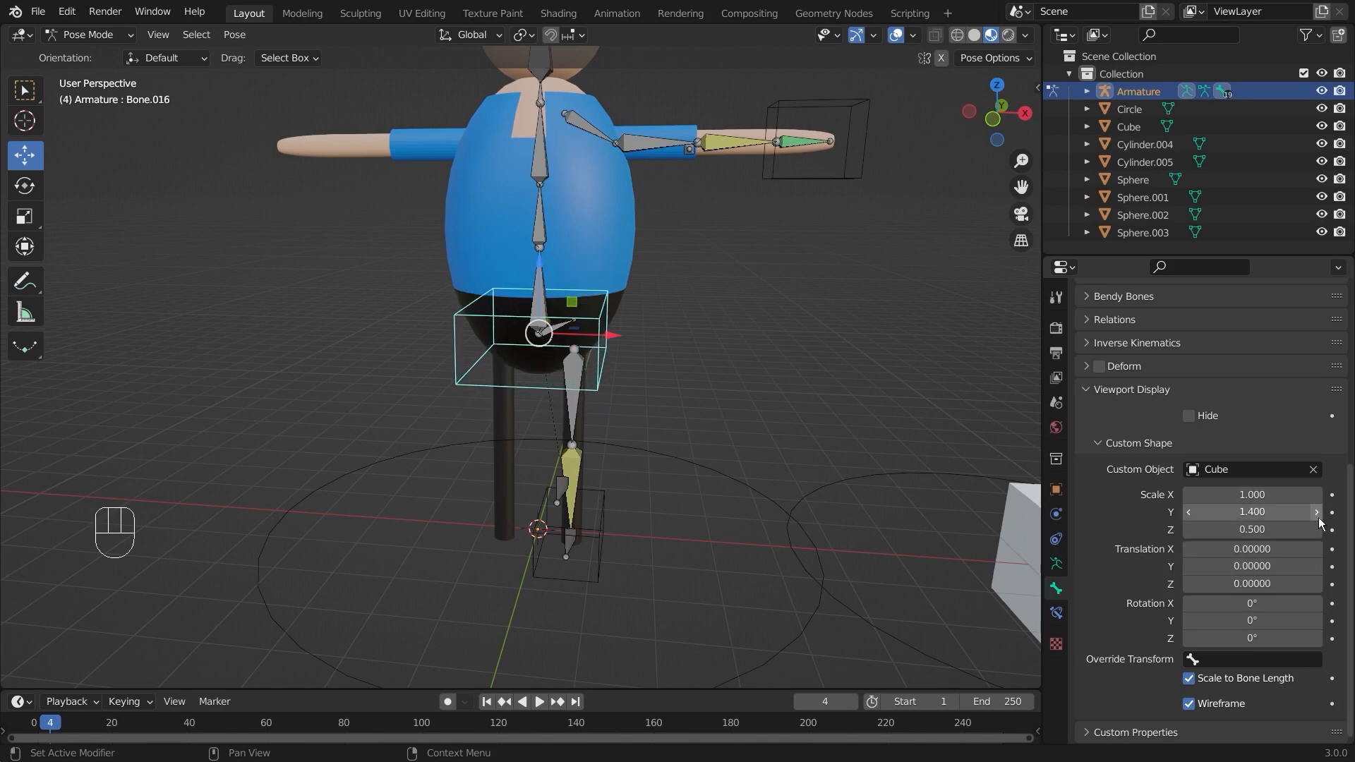
pyautogui.click(1317, 512)
pyautogui.click(1310, 496)
pyautogui.click(1311, 497)
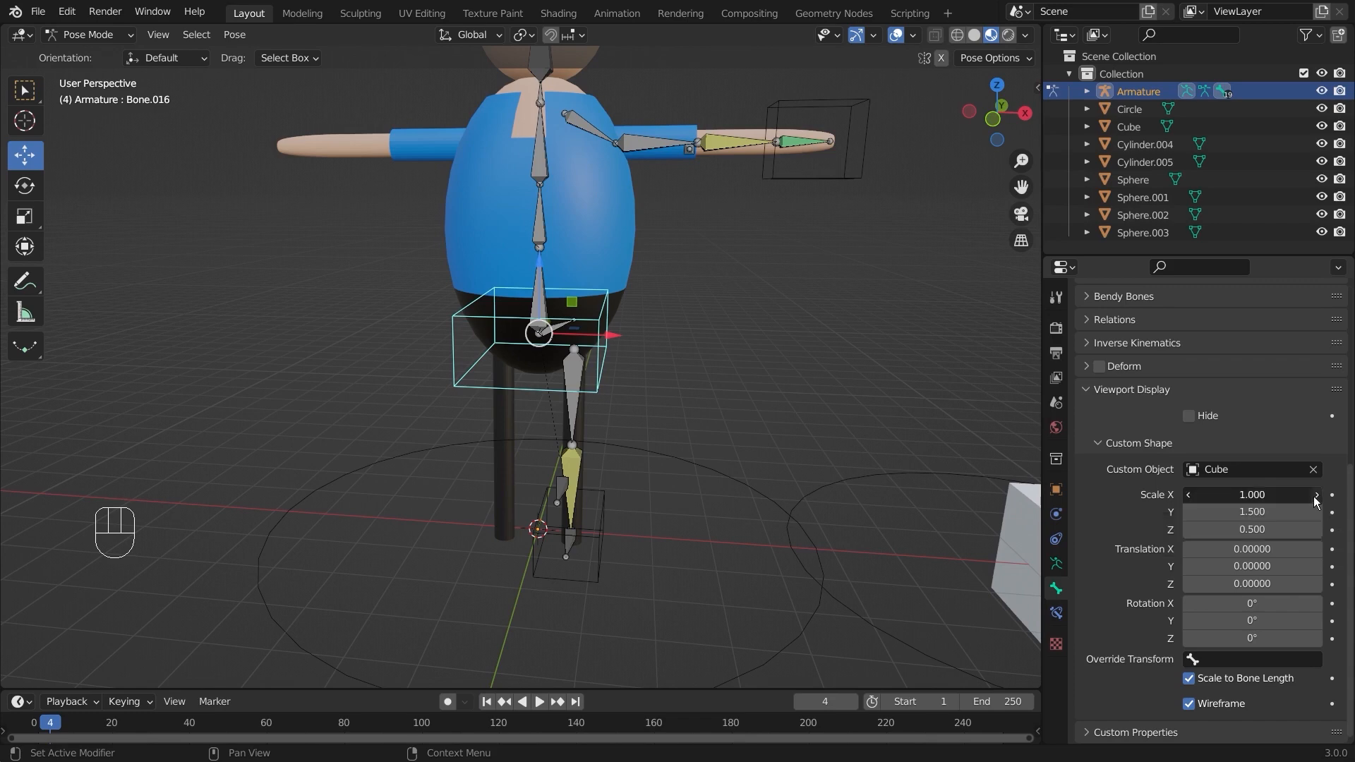
pyautogui.click(1310, 496)
pyautogui.click(1311, 496)
pyautogui.click(1310, 496)
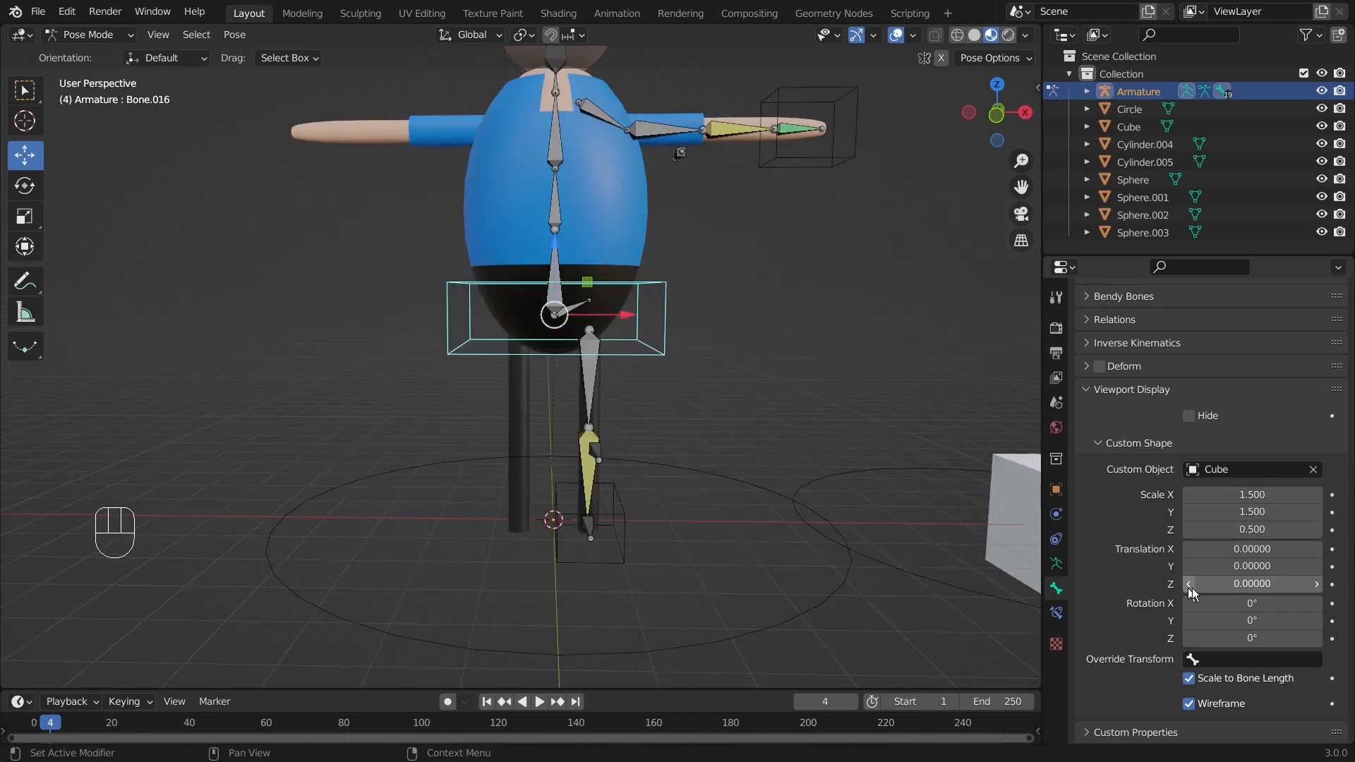
# Raise the hip control's custom shape by setting its Z translation to 0.44
pyautogui.moveTo(1200, 584); pyautogui.dragTo(1209, 584)
pyautogui.click(1317, 584)
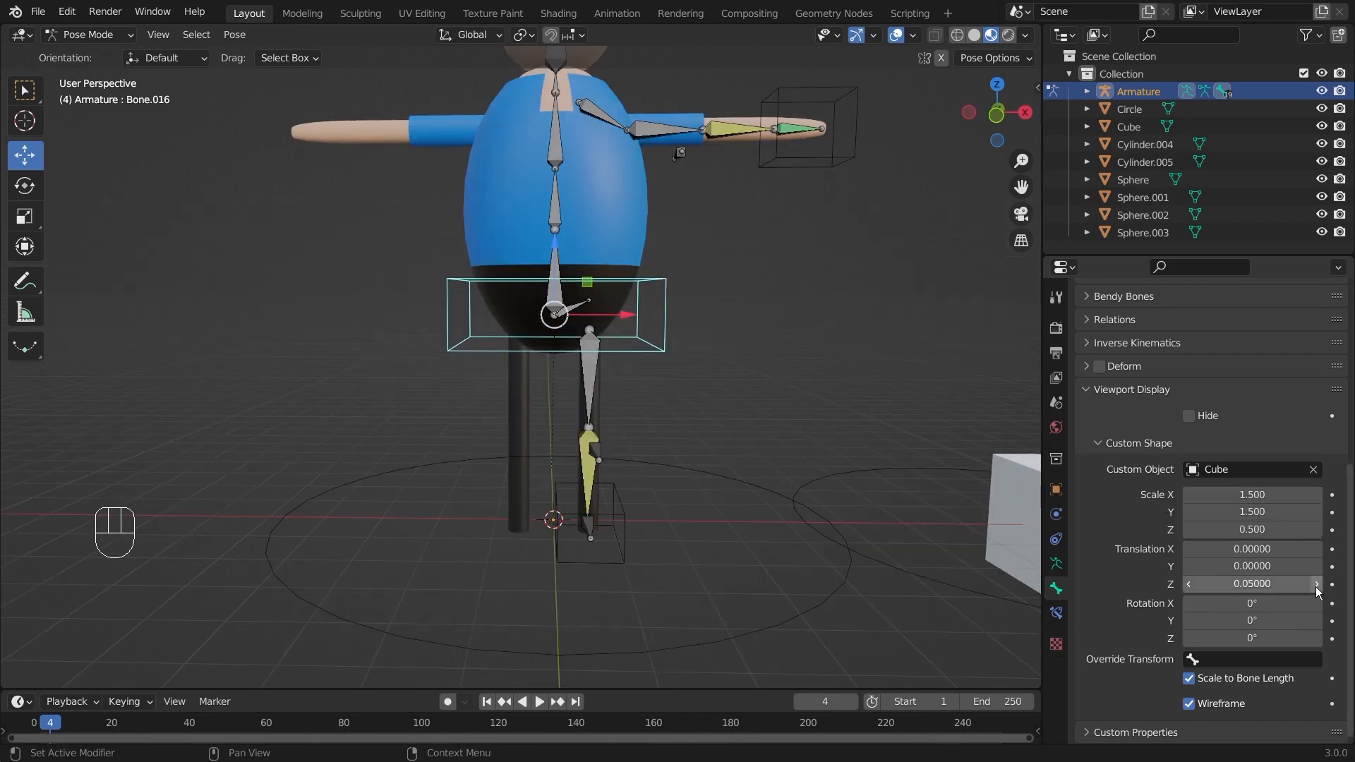
pyautogui.click(1317, 584)
pyautogui.click(1317, 583)
pyautogui.click(1317, 584)
pyautogui.moveTo(1317, 584); pyautogui.dragTo(1348, 584)
pyautogui.moveTo(717, 391)
pyautogui.mouseDown(button='middle')
pyautogui.moveTo(642, 410)
pyautogui.moveTo(721, 403)
pyautogui.mouseUp(button='middle')
pyautogui.scroll(-4, 721, 404)
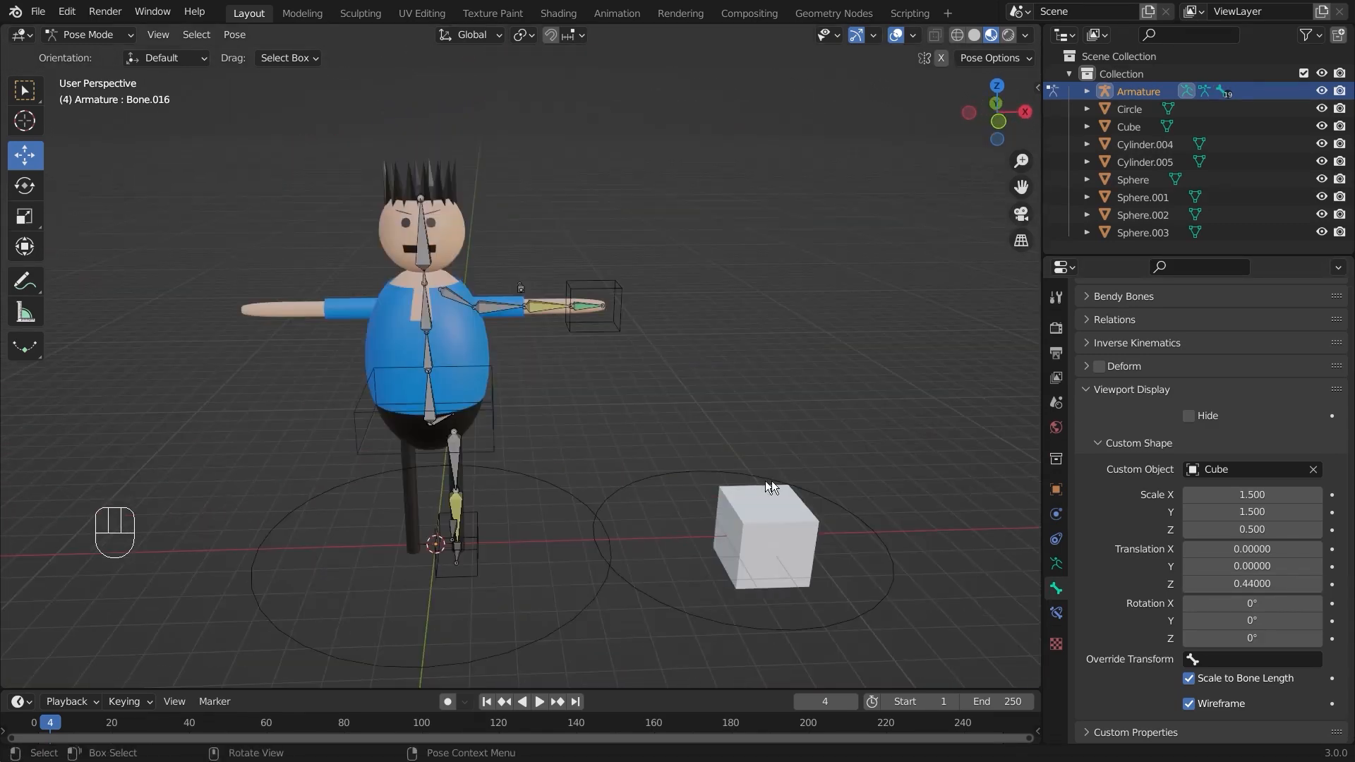
# Switch to Object Mode and delete the source cube and circle beside the character
pyautogui.click(83, 33)
pyautogui.click(86, 53)
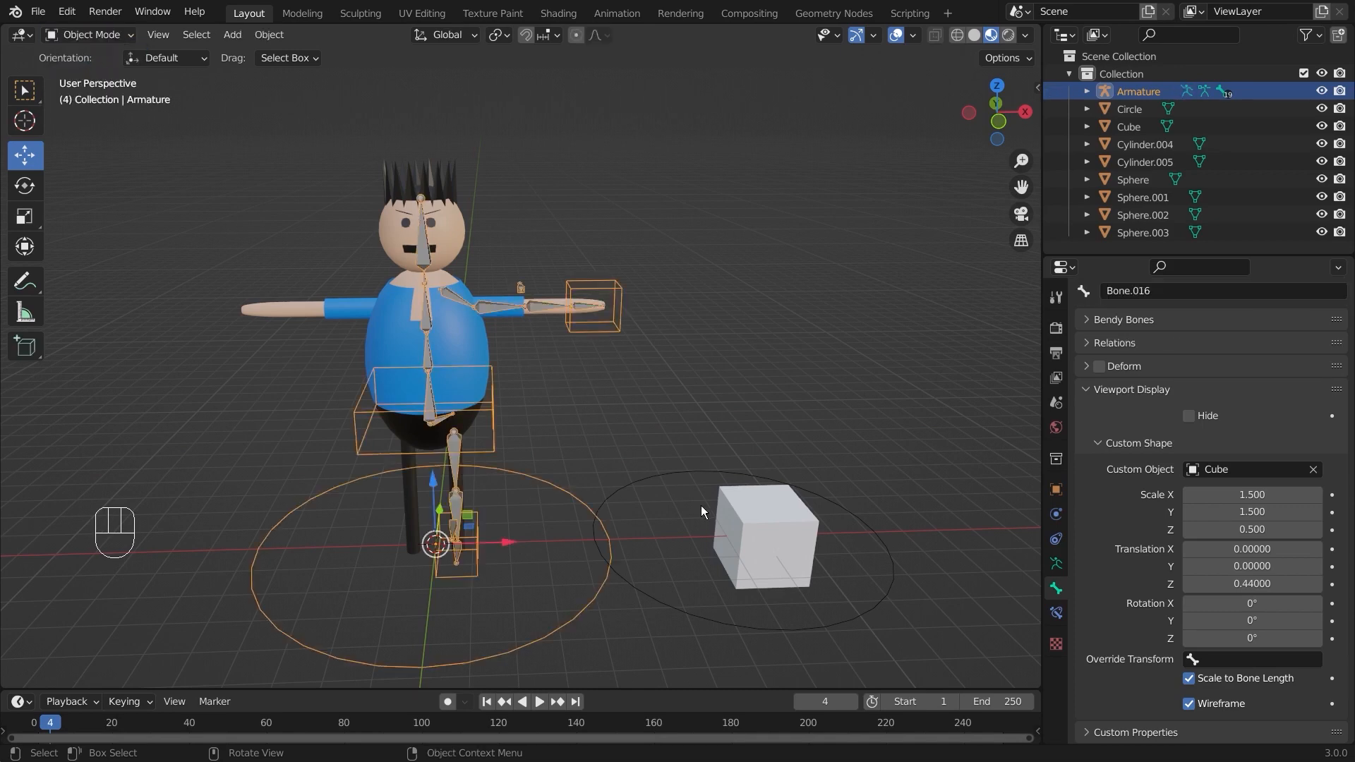
pyautogui.click(701, 506)
pyautogui.moveTo(896, 621); pyautogui.dragTo(867, 596, button='middle')
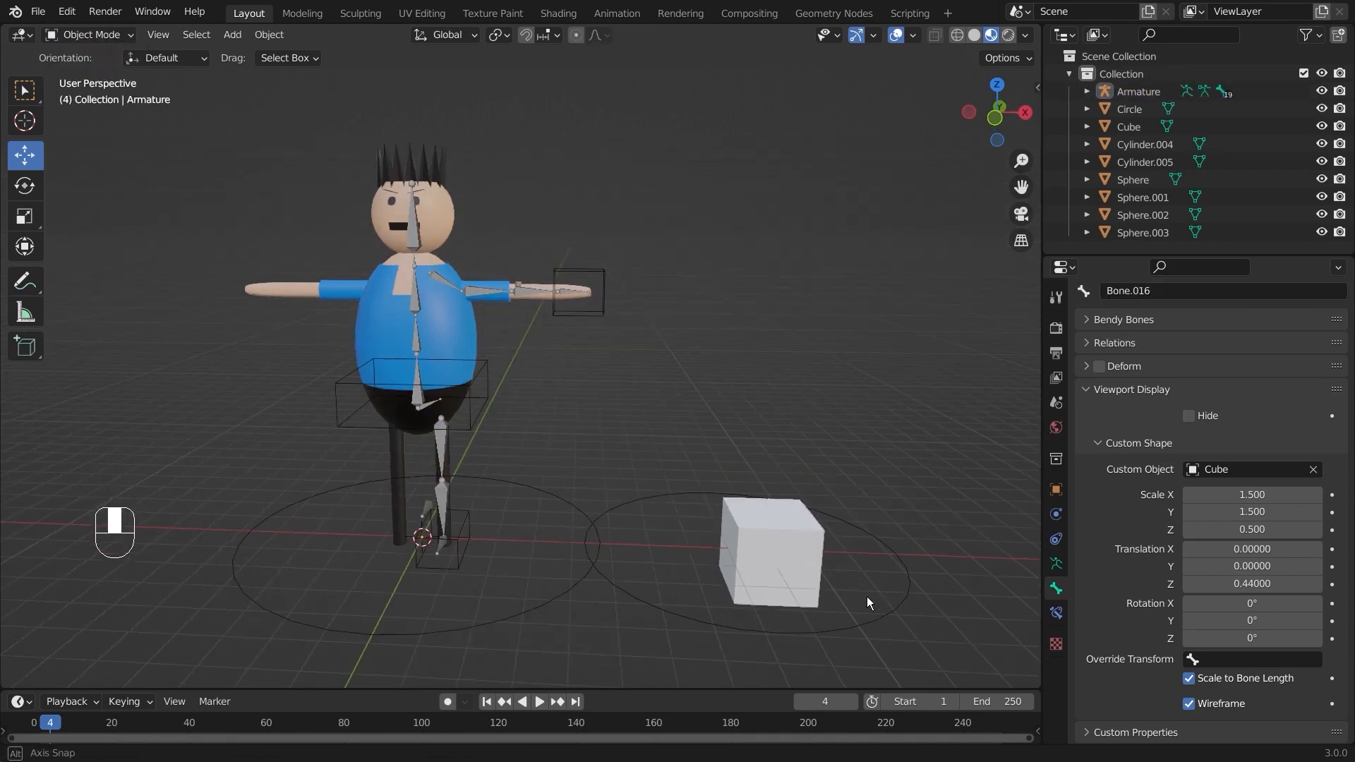
pyautogui.moveTo(722, 446); pyautogui.dragTo(895, 634)
pyautogui.click(895, 633)
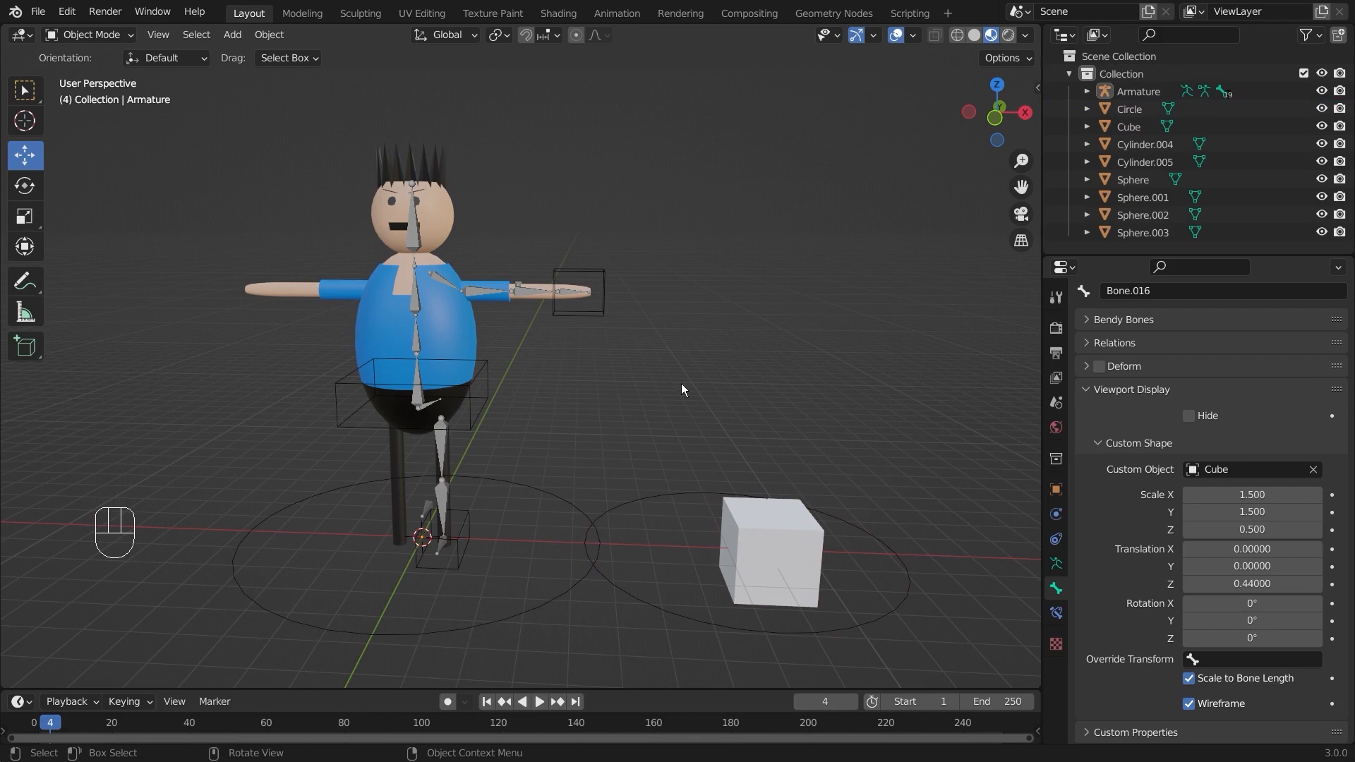
pyautogui.moveTo(682, 388); pyautogui.dragTo(888, 648)
pyautogui.press('Delete')
pyautogui.moveTo(933, 477); pyautogui.dragTo(717, 460, button='middle')
pyautogui.scroll(3, 717, 467)
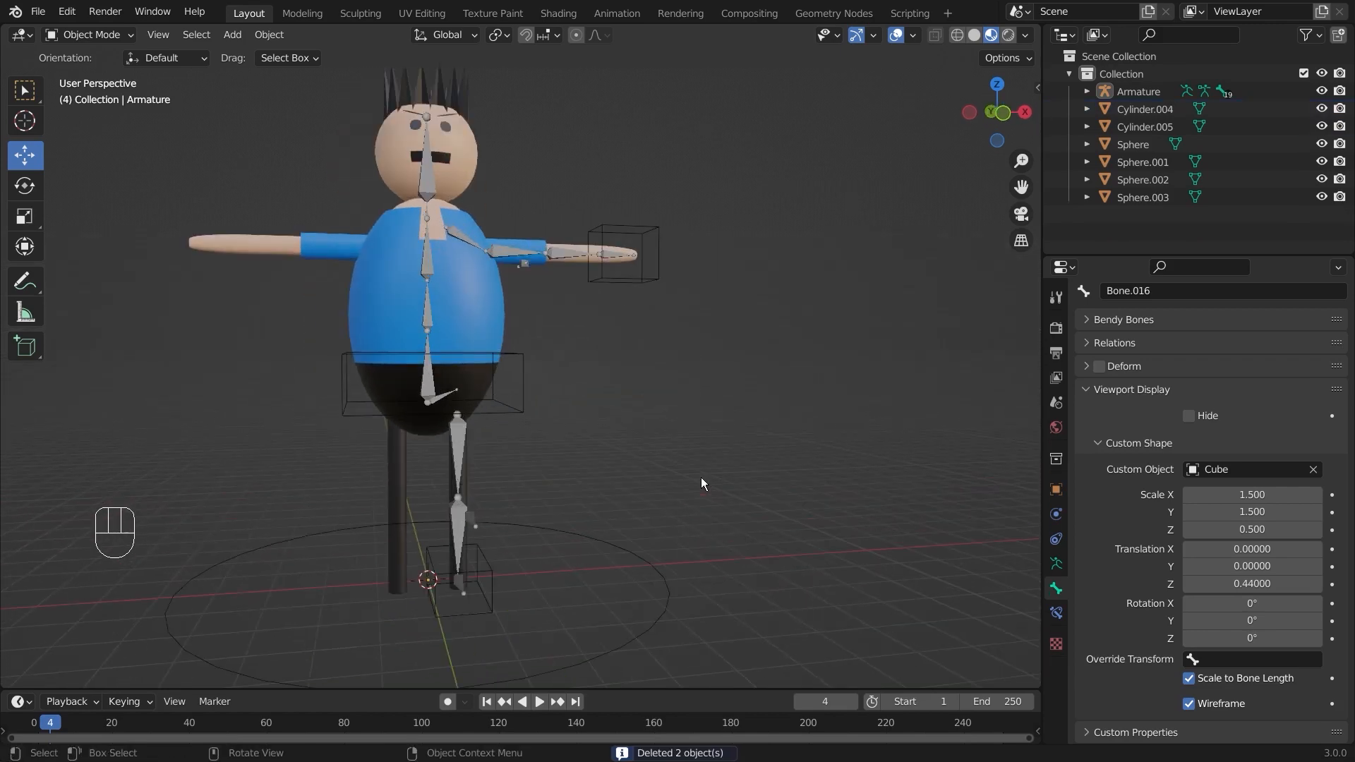
# Put the armature back into Pose Mode
pyautogui.click(90, 34)
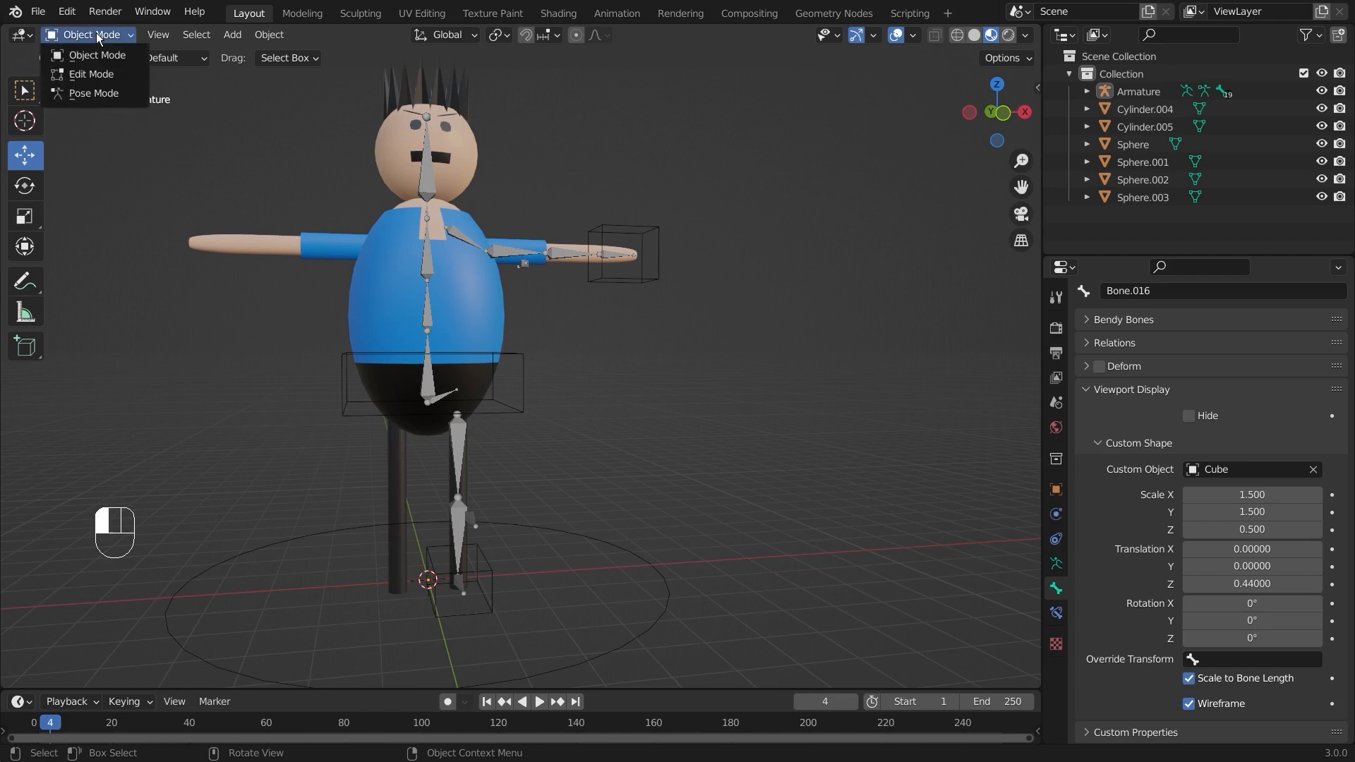
pyautogui.click(89, 94)
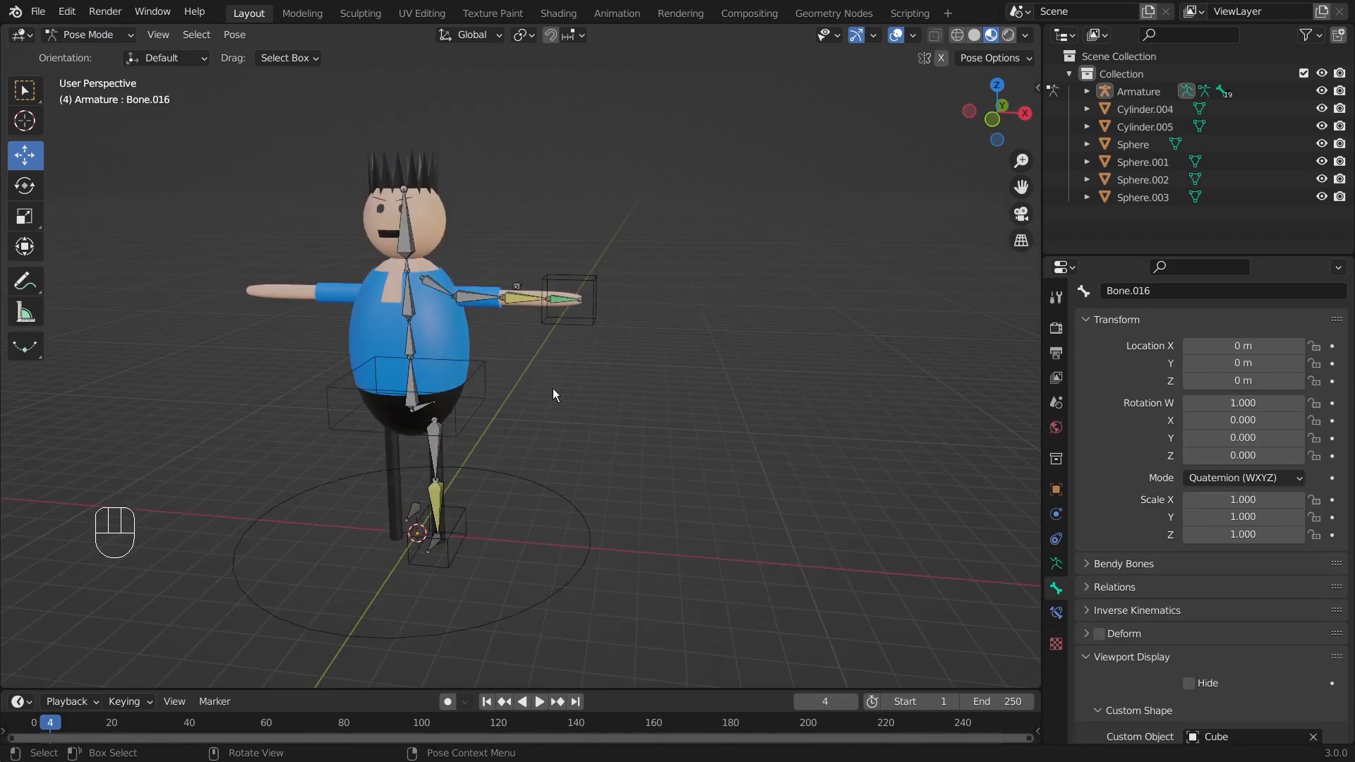
pyautogui.scroll(2, 566, 395)
pyautogui.moveTo(569, 398); pyautogui.dragTo(615, 366, button='middle')
# Move Hand.Controller toward the body to test the arm's IK, and undo the move
pyautogui.click(615, 366)
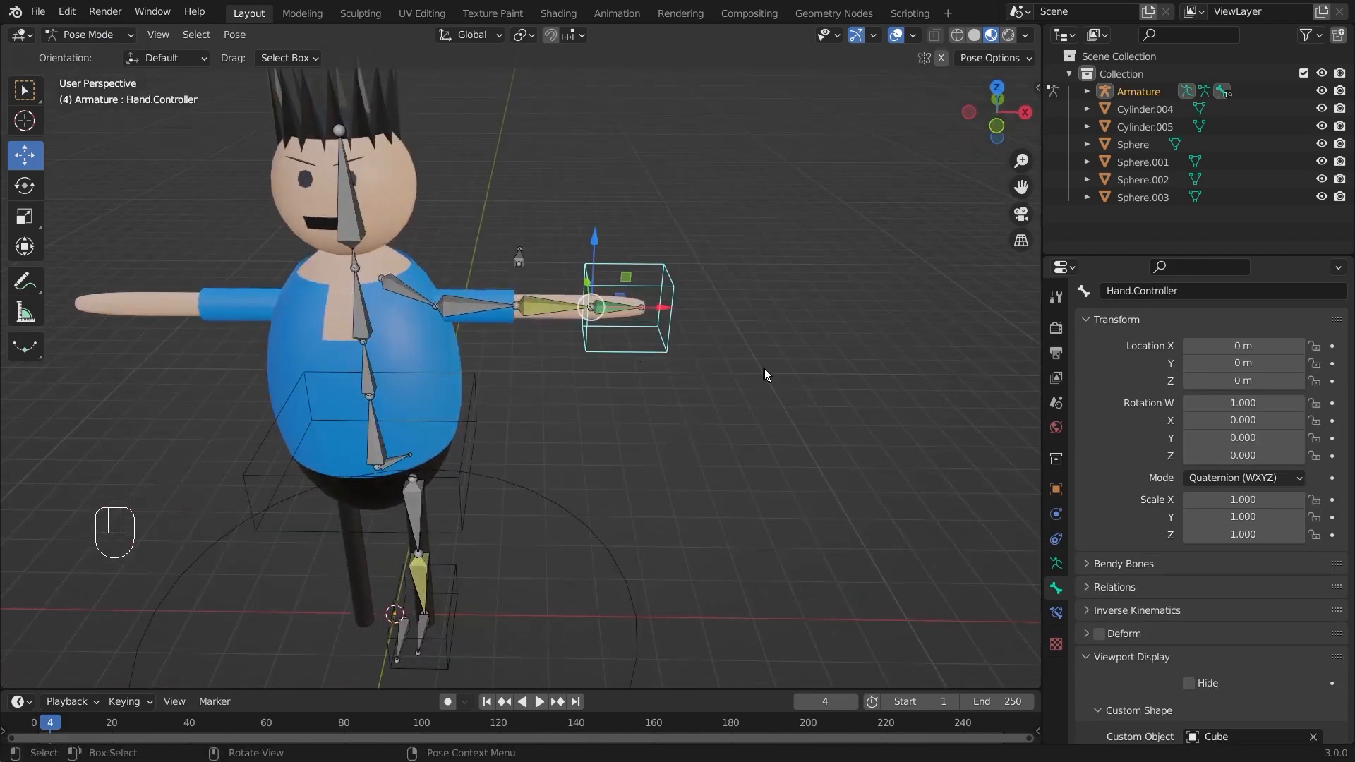
pyautogui.press('g')
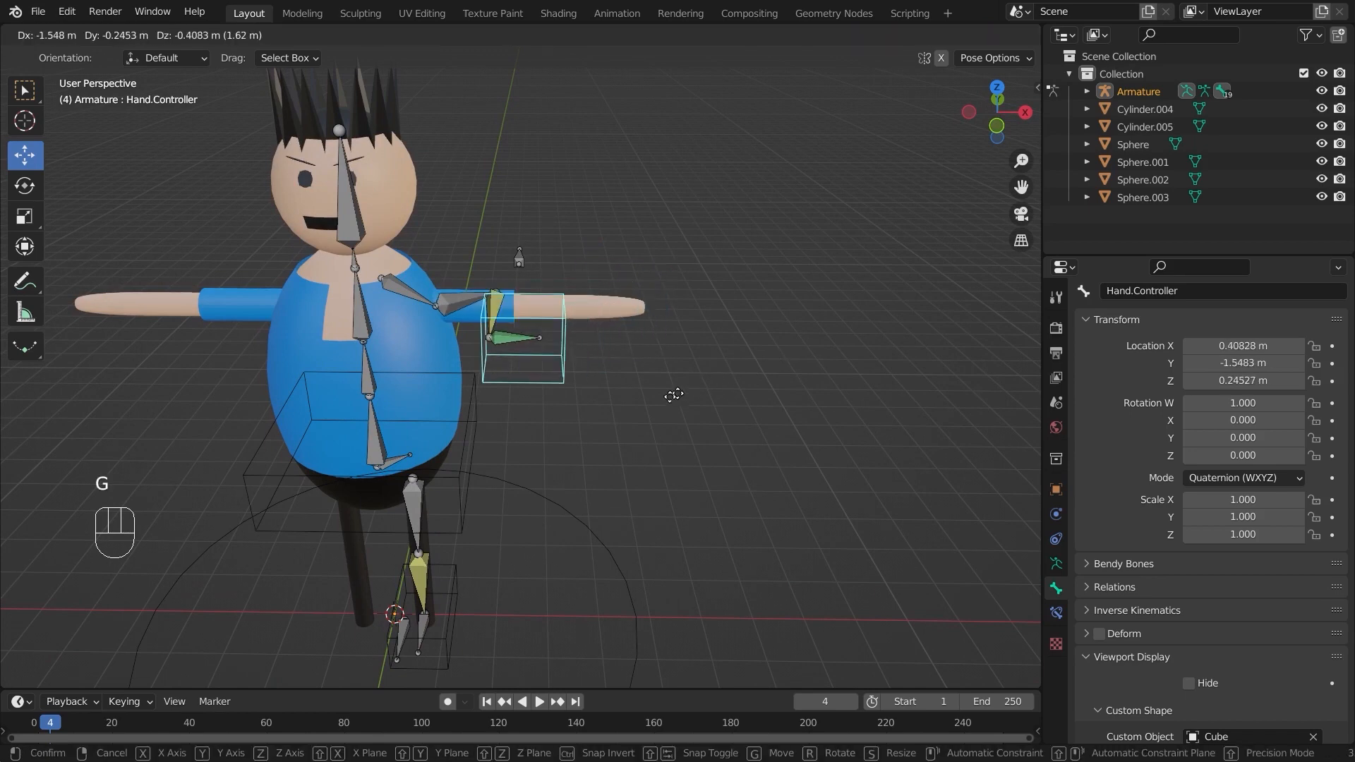
pyautogui.click(663, 406)
pyautogui.hotkey('ctrl', 'z')
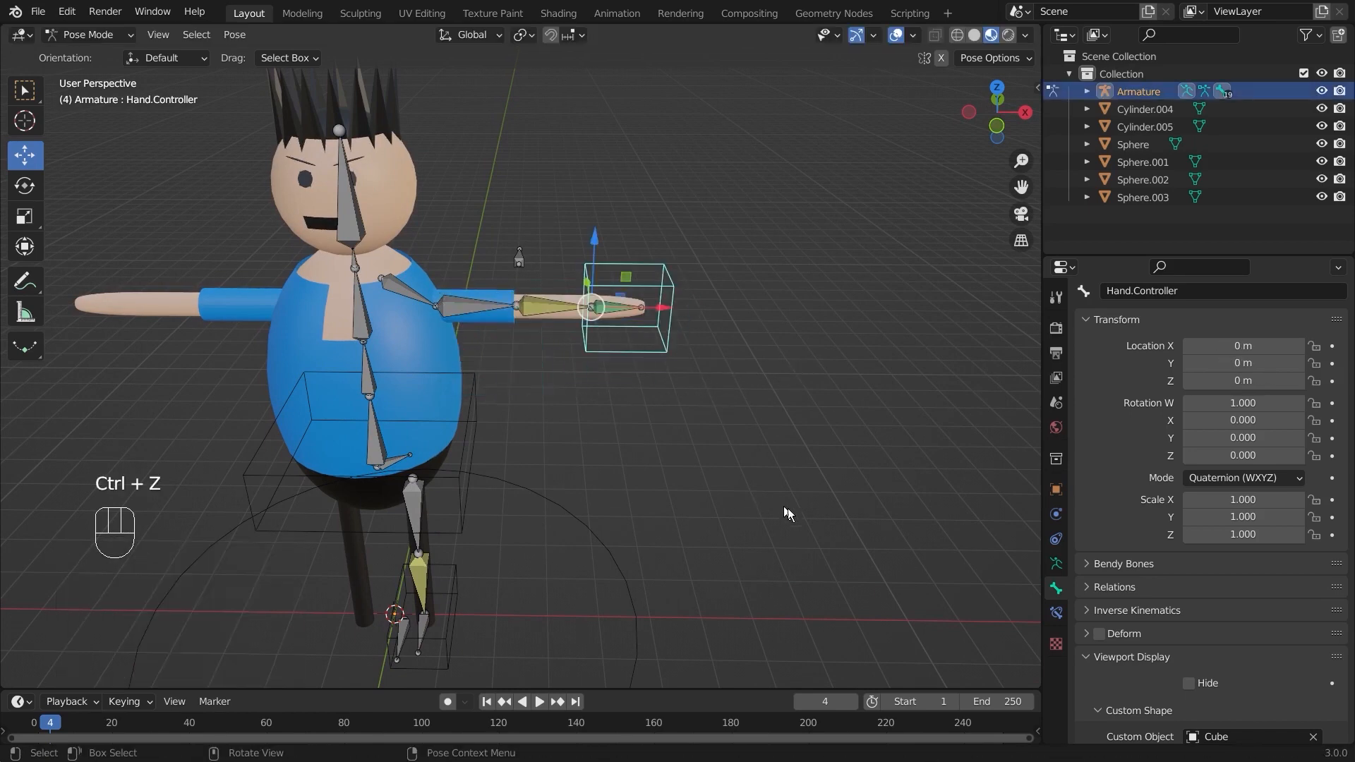
pyautogui.keyDown('shift'); pyautogui.moveTo(787, 508); pyautogui.dragTo(785, 409, button='middle'); pyautogui.keyUp('shift')
pyautogui.scroll(-4, 781, 474)
pyautogui.moveTo(782, 475); pyautogui.dragTo(671, 476, button='middle')
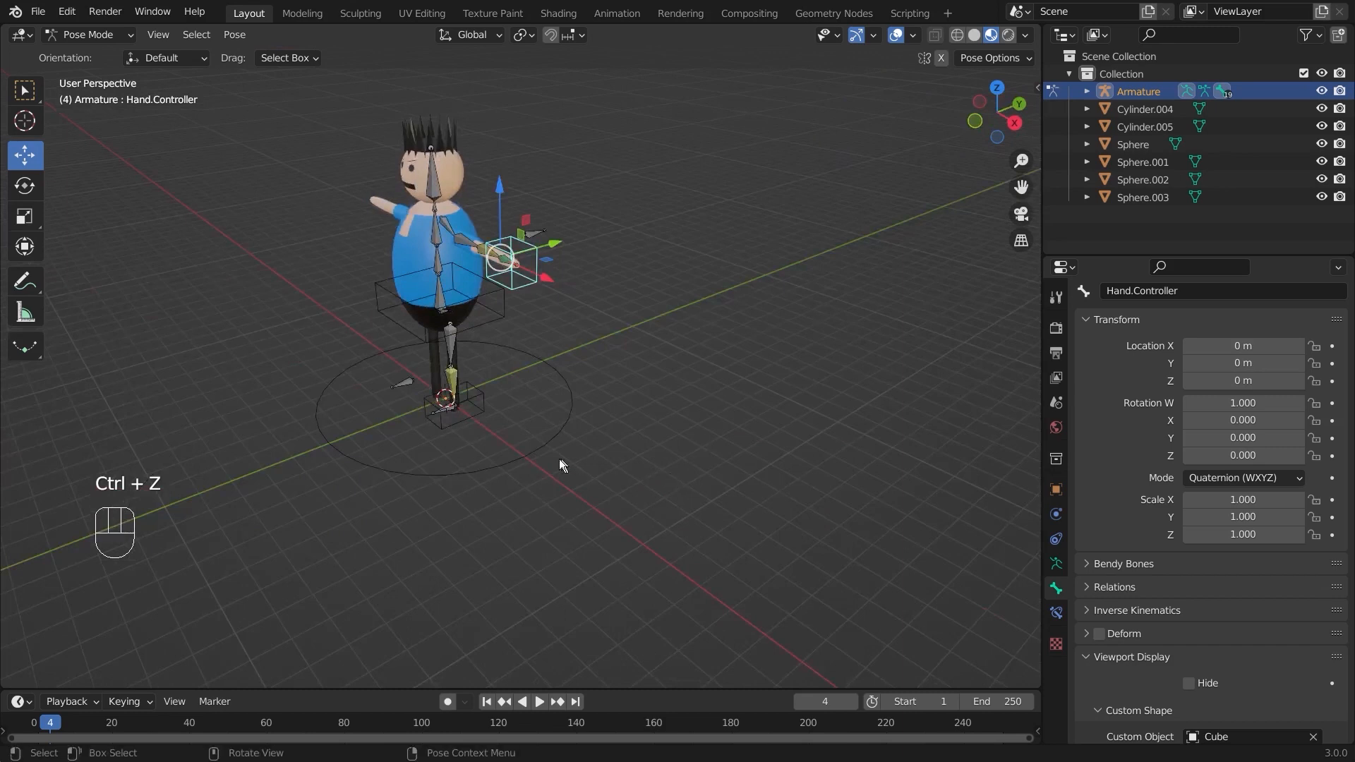
# Try moving the root circle control Bone.010 to test how the rig follows it
pyautogui.click(523, 457)
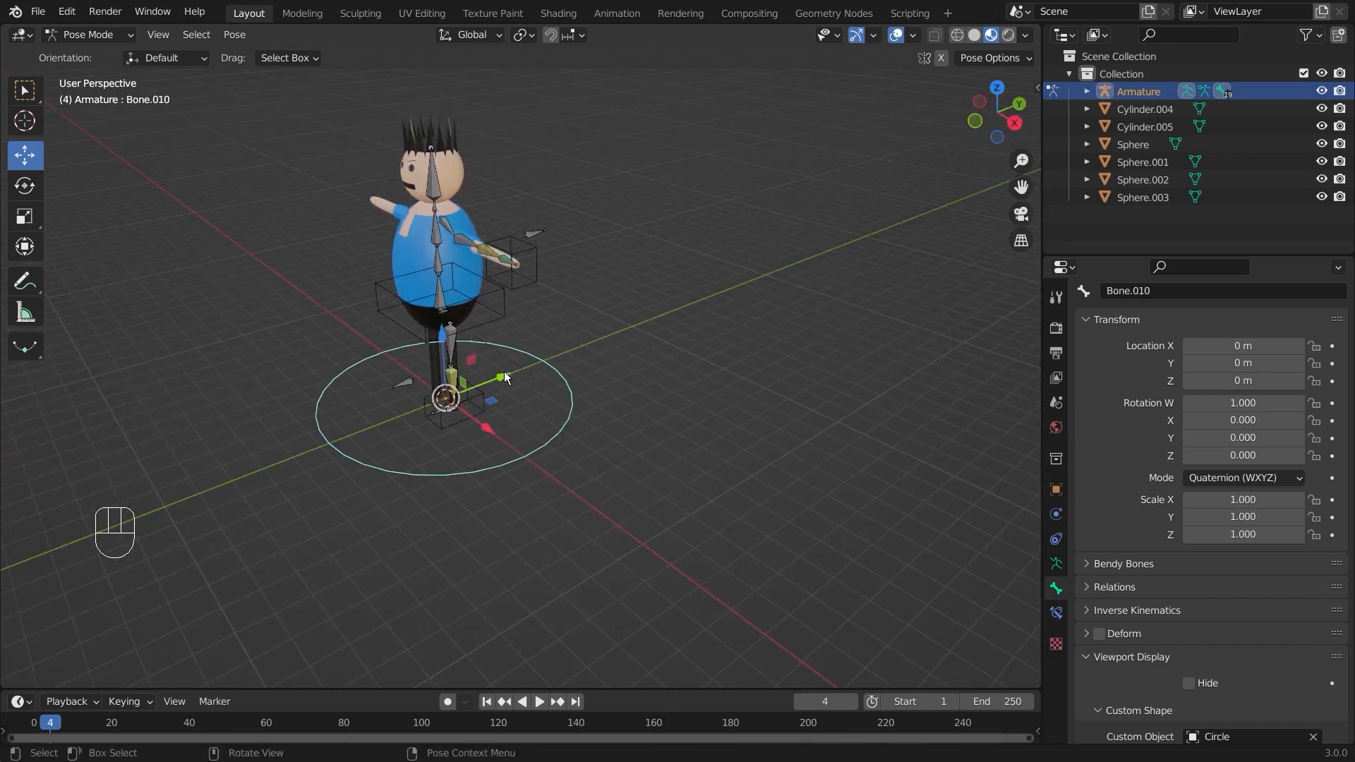
pyautogui.click(615, 344)
pyautogui.click(520, 459)
pyautogui.press('g')
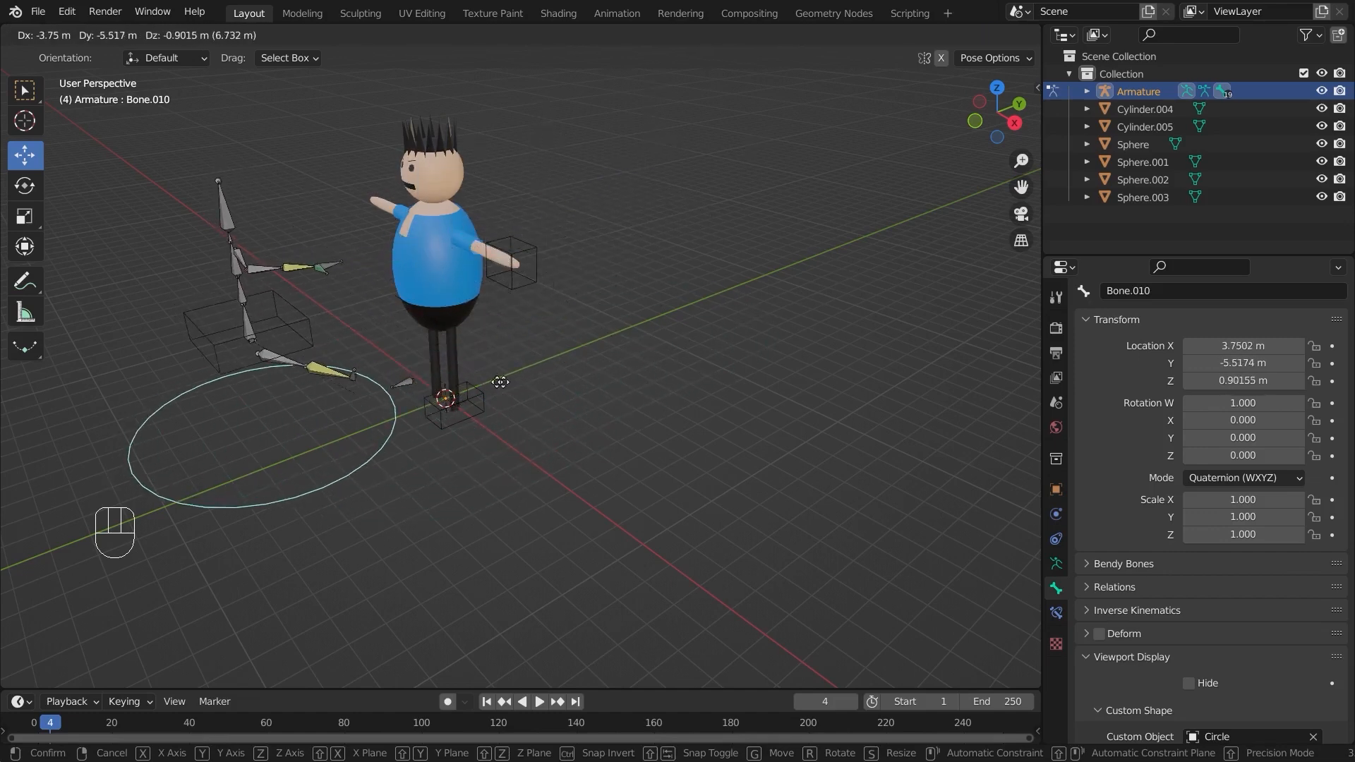
pyautogui.click(523, 394)
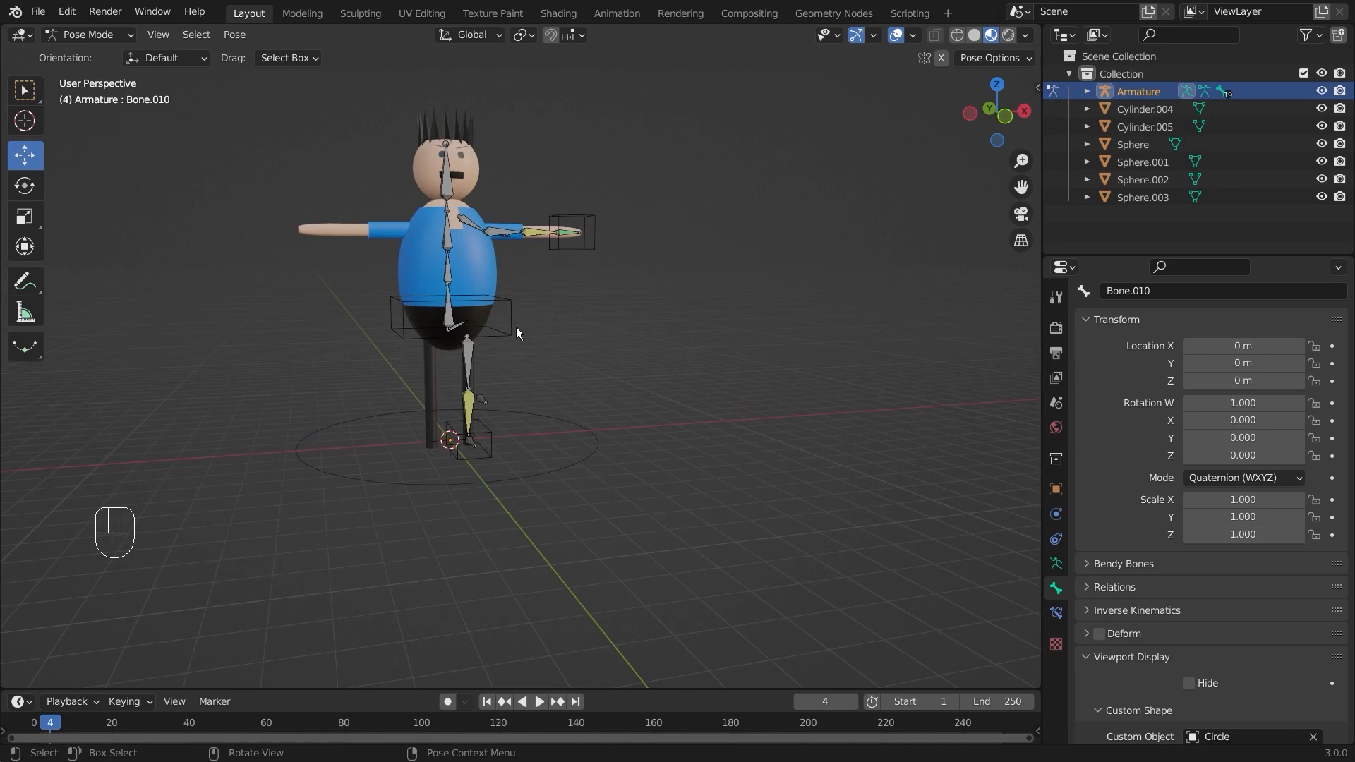
# Try rotating the hip control Bone.016 to test the upper body's response
pyautogui.click(516, 329)
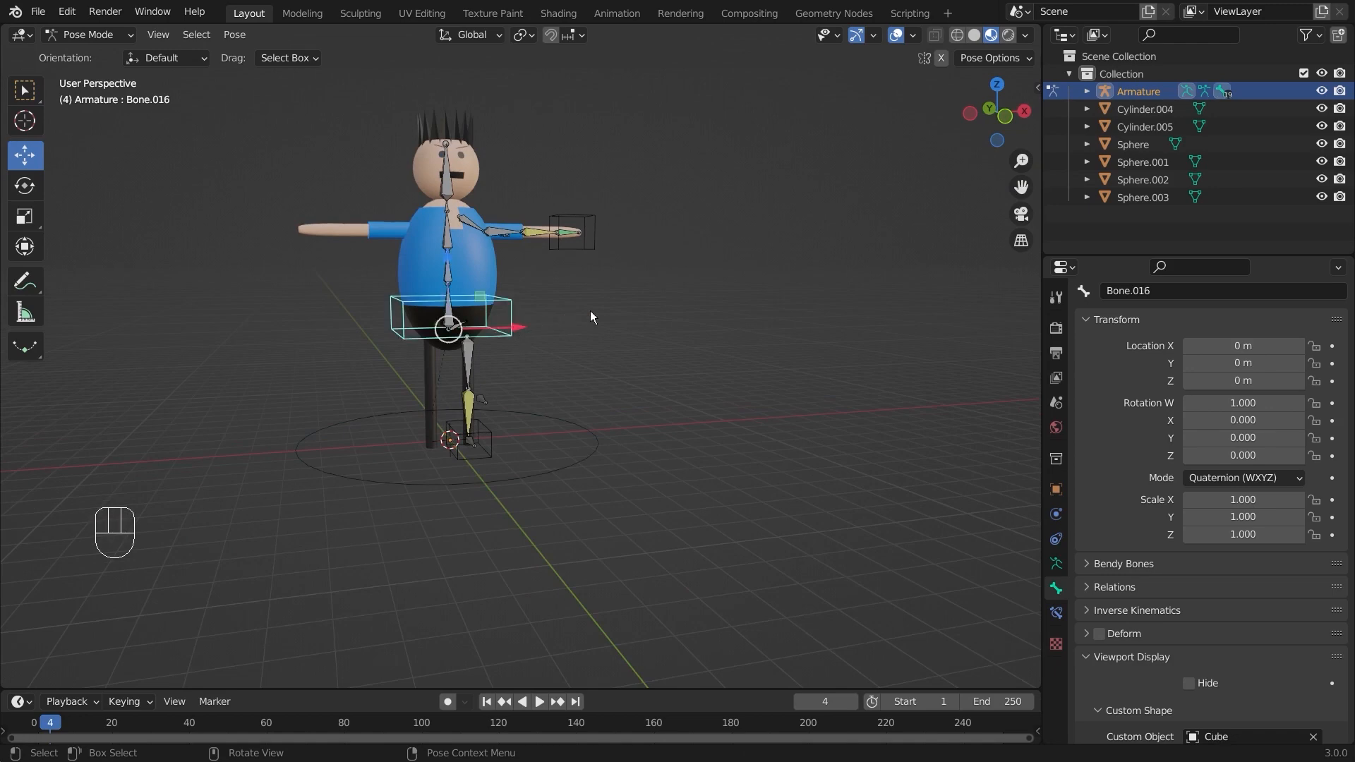
pyautogui.press('r')
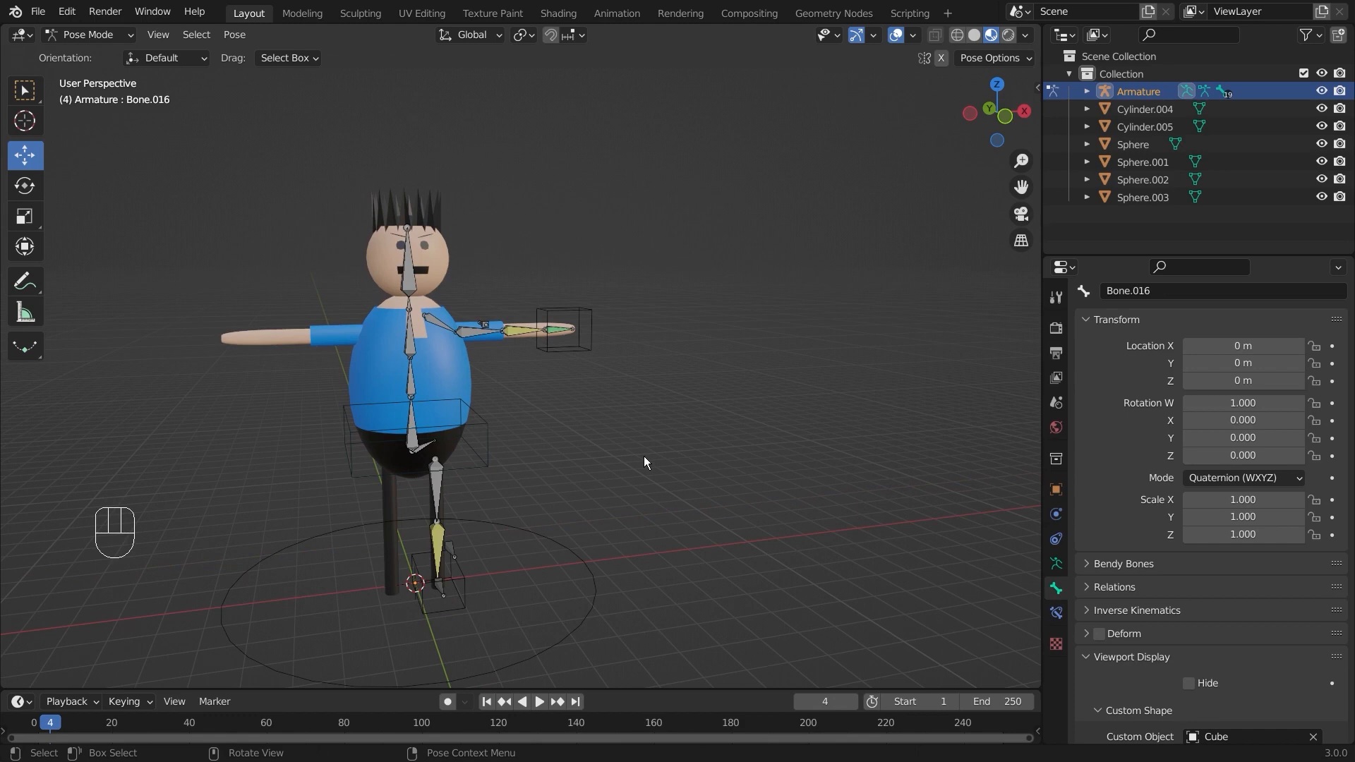
pyautogui.keyDown('shift'); pyautogui.moveTo(675, 442); pyautogui.dragTo(509, 172, button='middle'); pyautogui.keyUp('shift')
pyautogui.scroll(2, 635, 353)
pyautogui.moveTo(694, 383); pyautogui.dragTo(516, 247, button='middle')
pyautogui.scroll(-3, 569, 257)
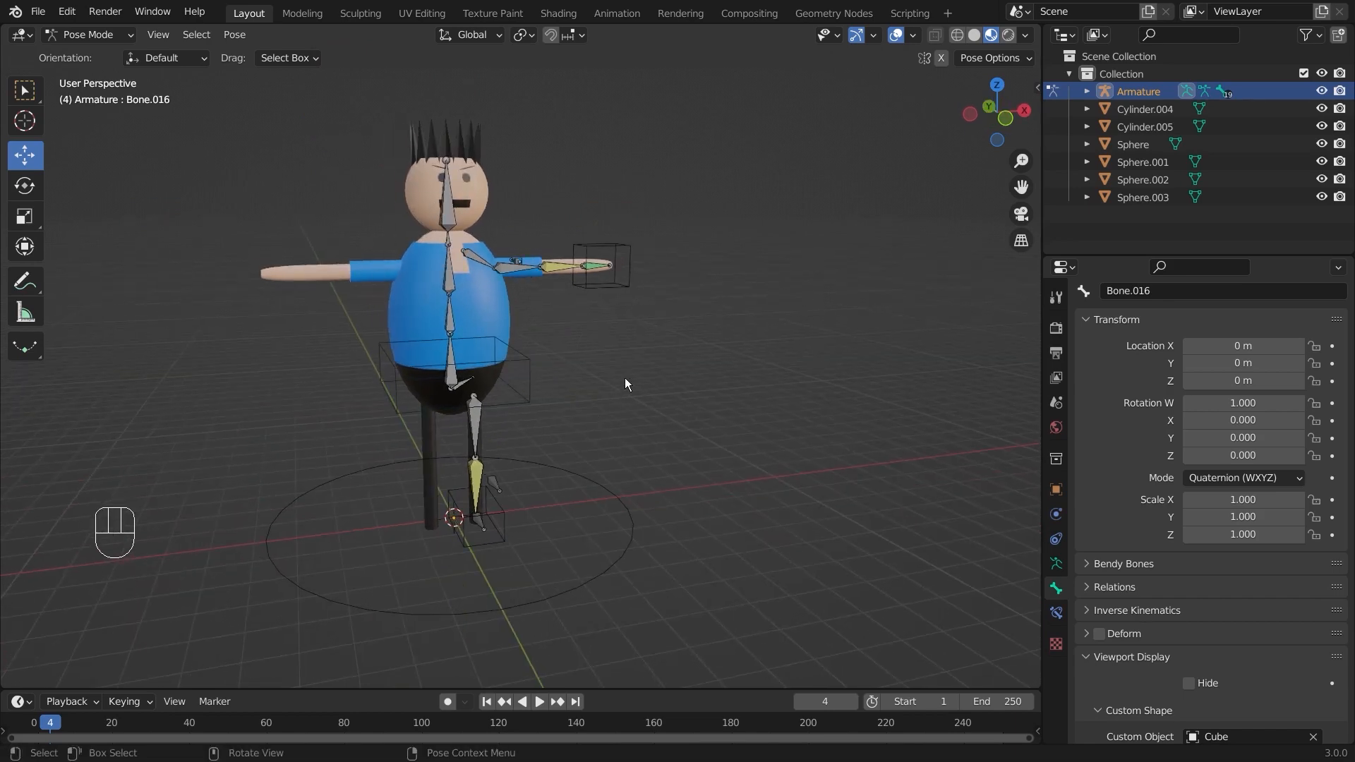
# Switch the armature to Edit Mode and set its viewport display type to B-Bone
pyautogui.click(106, 37)
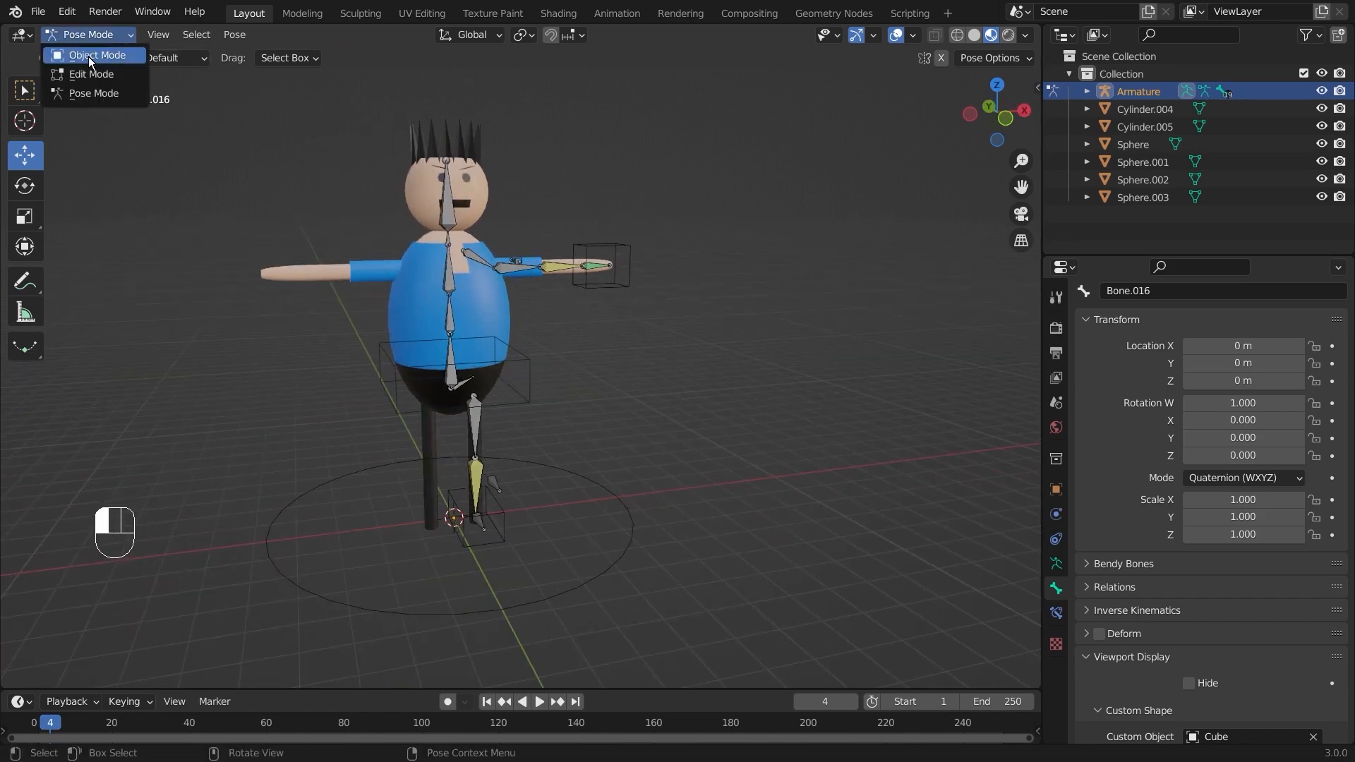
pyautogui.click(84, 67)
pyautogui.moveTo(494, 367); pyautogui.dragTo(610, 431, button='middle')
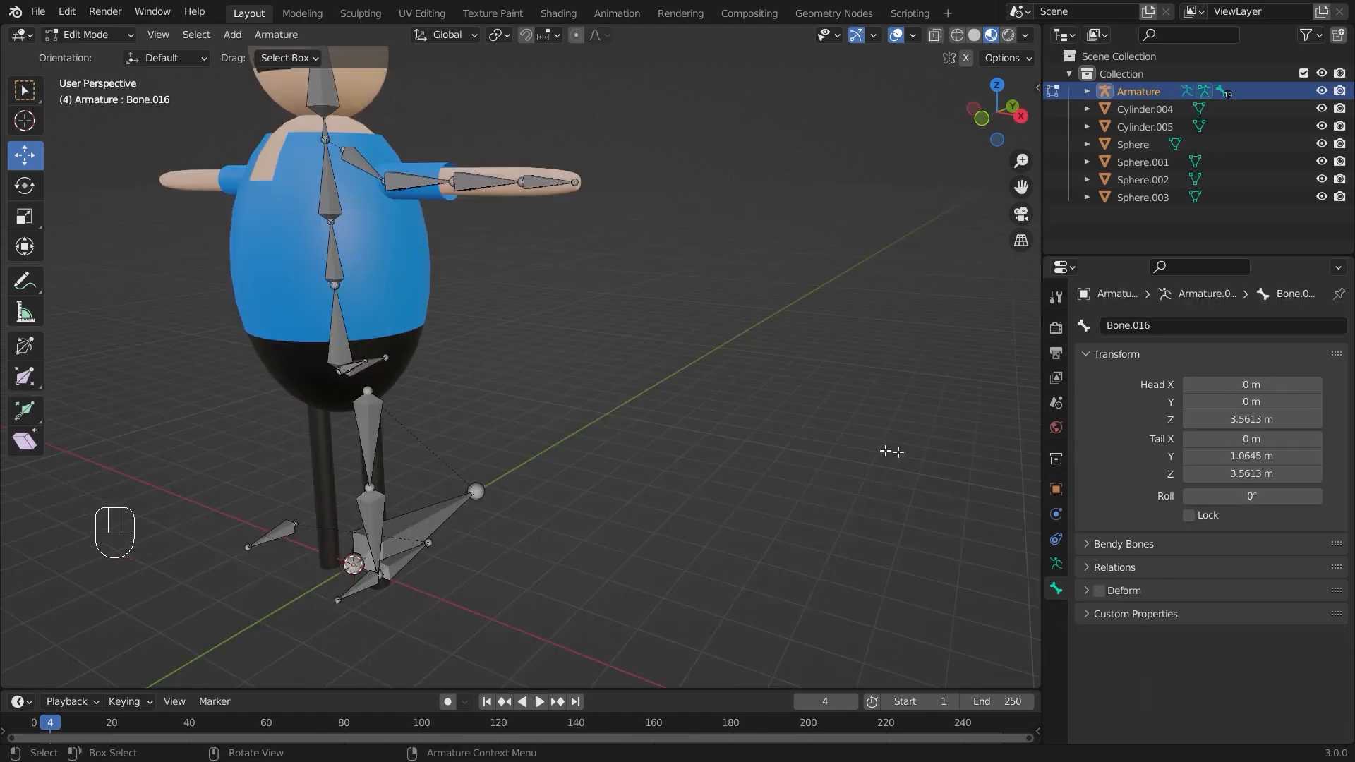
pyautogui.click(1056, 564)
pyautogui.click(1259, 608)
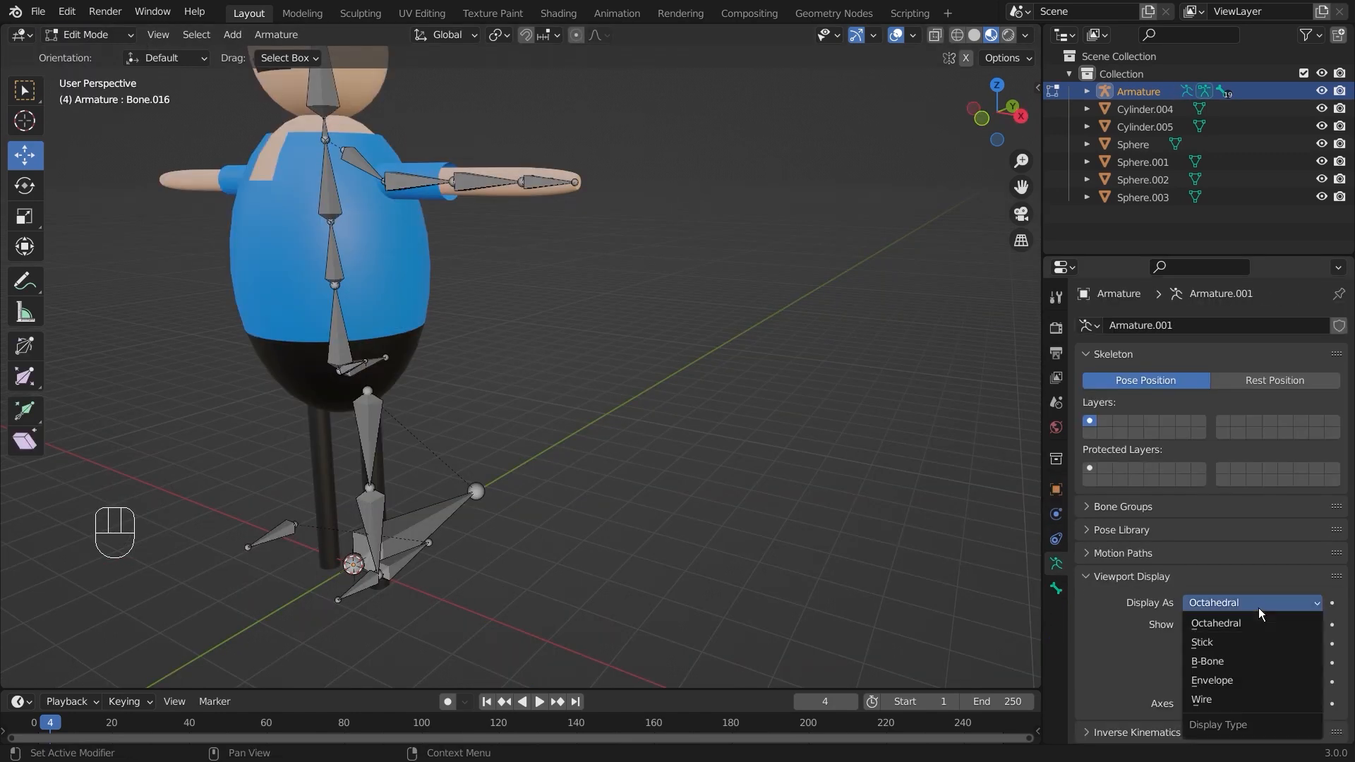
pyautogui.click(1243, 650)
pyautogui.moveTo(730, 379); pyautogui.dragTo(599, 367, button='middle')
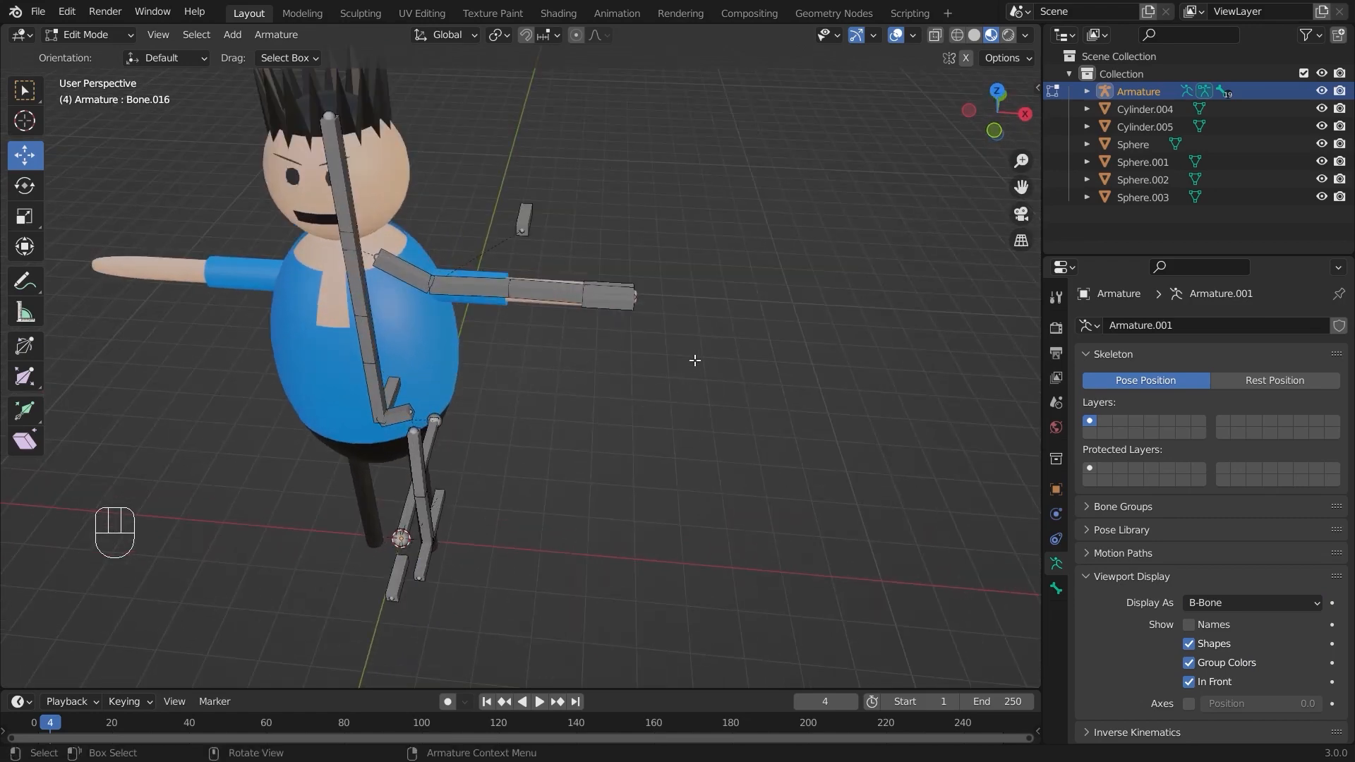
# Circle-select the shoulder, arm and hand bones of the rigged arm, including its IK control bones
pyautogui.scroll(2, 635, 396)
pyautogui.moveTo(550, 463); pyautogui.dragTo(668, 428, button='middle')
pyautogui.scroll(-3, 675, 453)
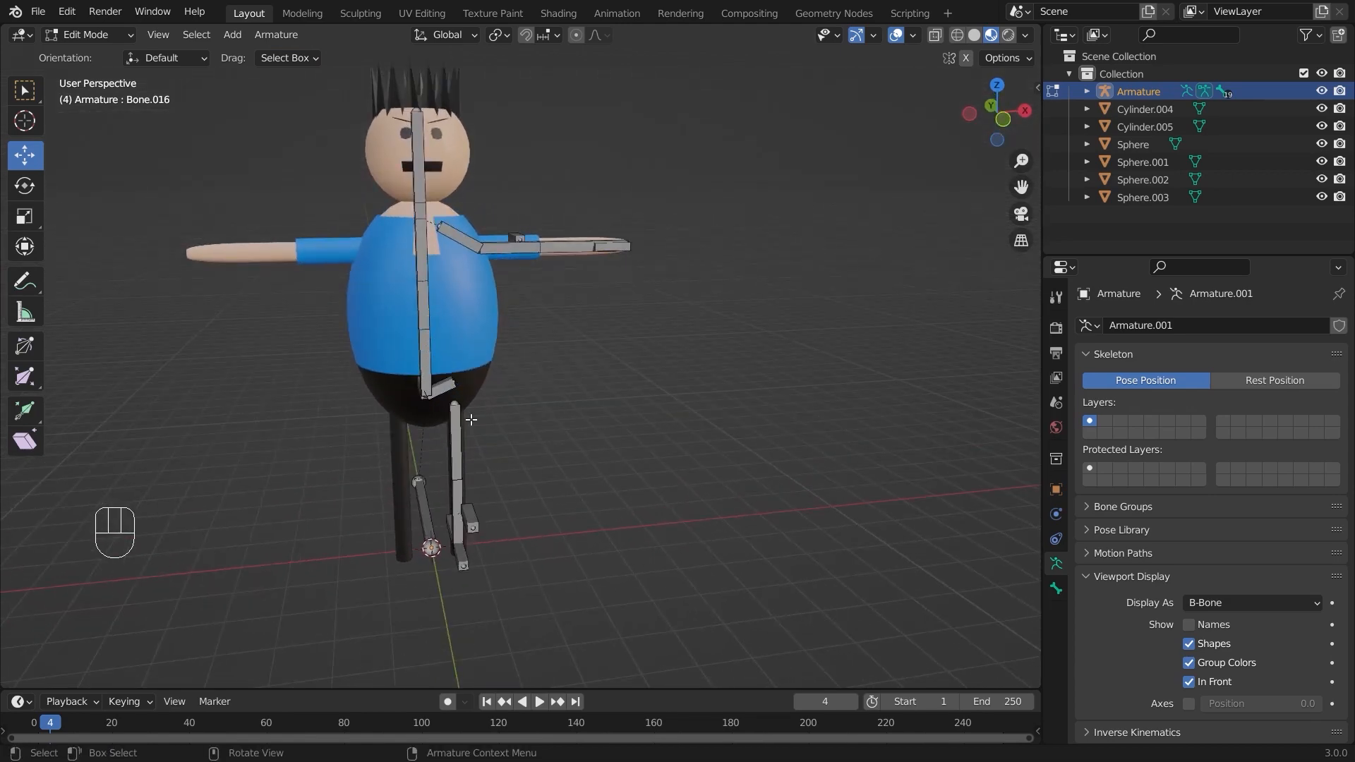
pyautogui.moveTo(471, 420); pyautogui.dragTo(479, 393, button='middle')
pyautogui.moveTo(463, 537); pyautogui.dragTo(541, 363, button='middle')
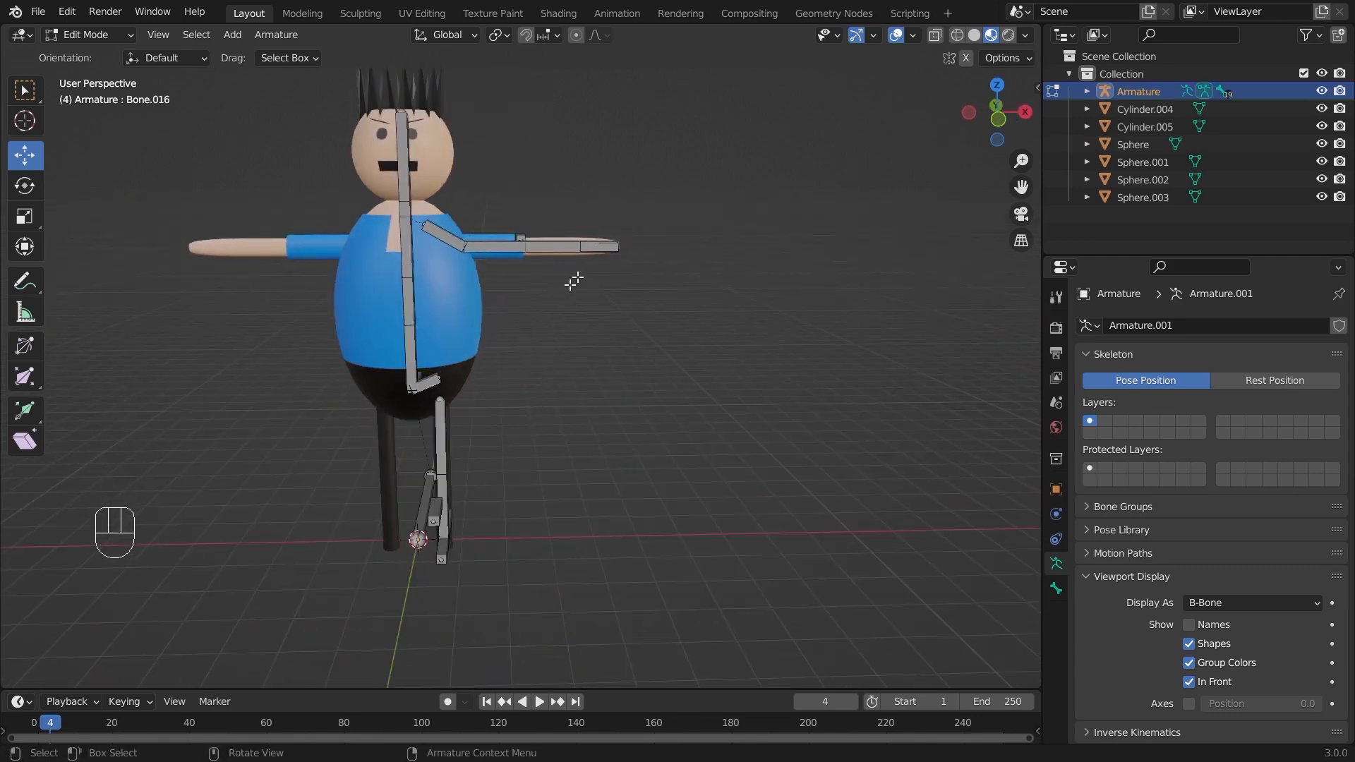
pyautogui.moveTo(554, 480); pyautogui.dragTo(554, 452, button='middle')
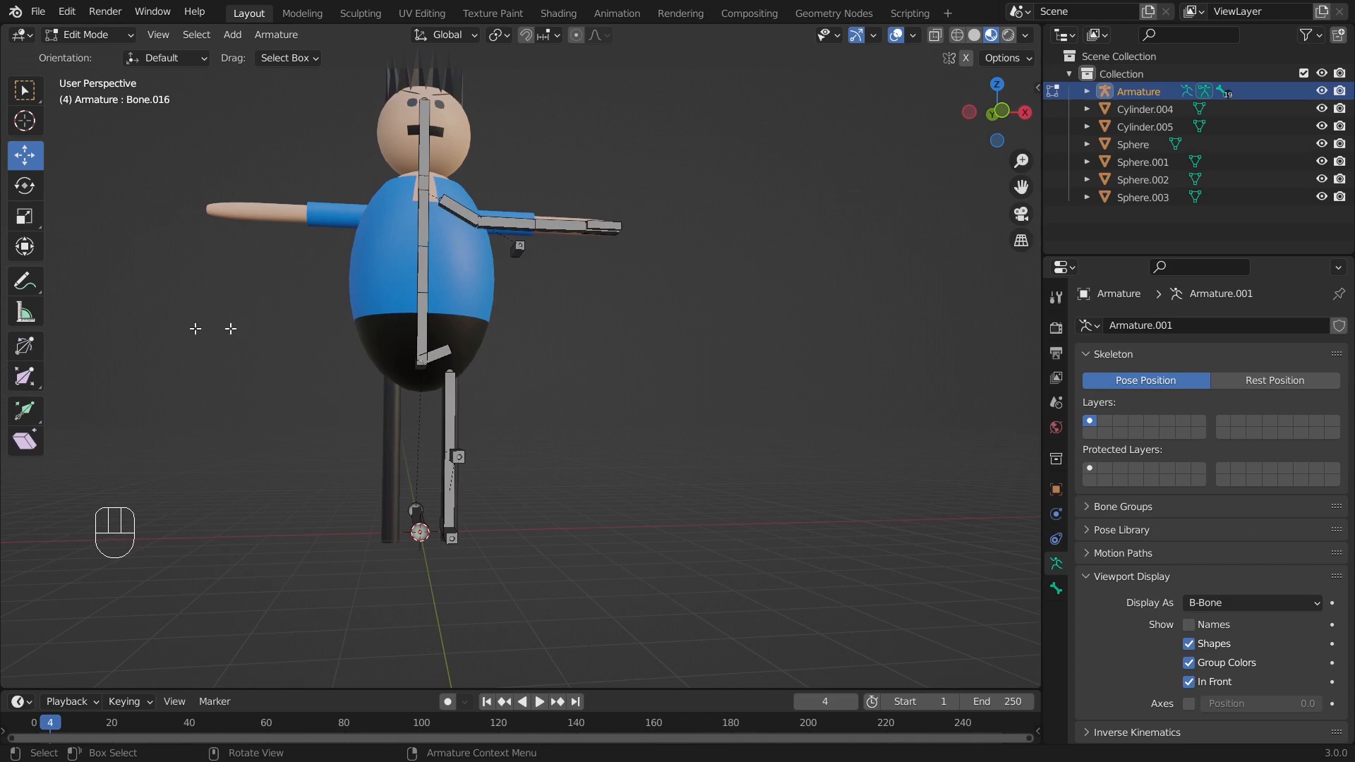
pyautogui.moveTo(554, 309)
pyautogui.mouseDown(button='middle')
pyautogui.moveTo(554, 372)
pyautogui.moveTo(562, 331)
pyautogui.mouseUp(button='middle')
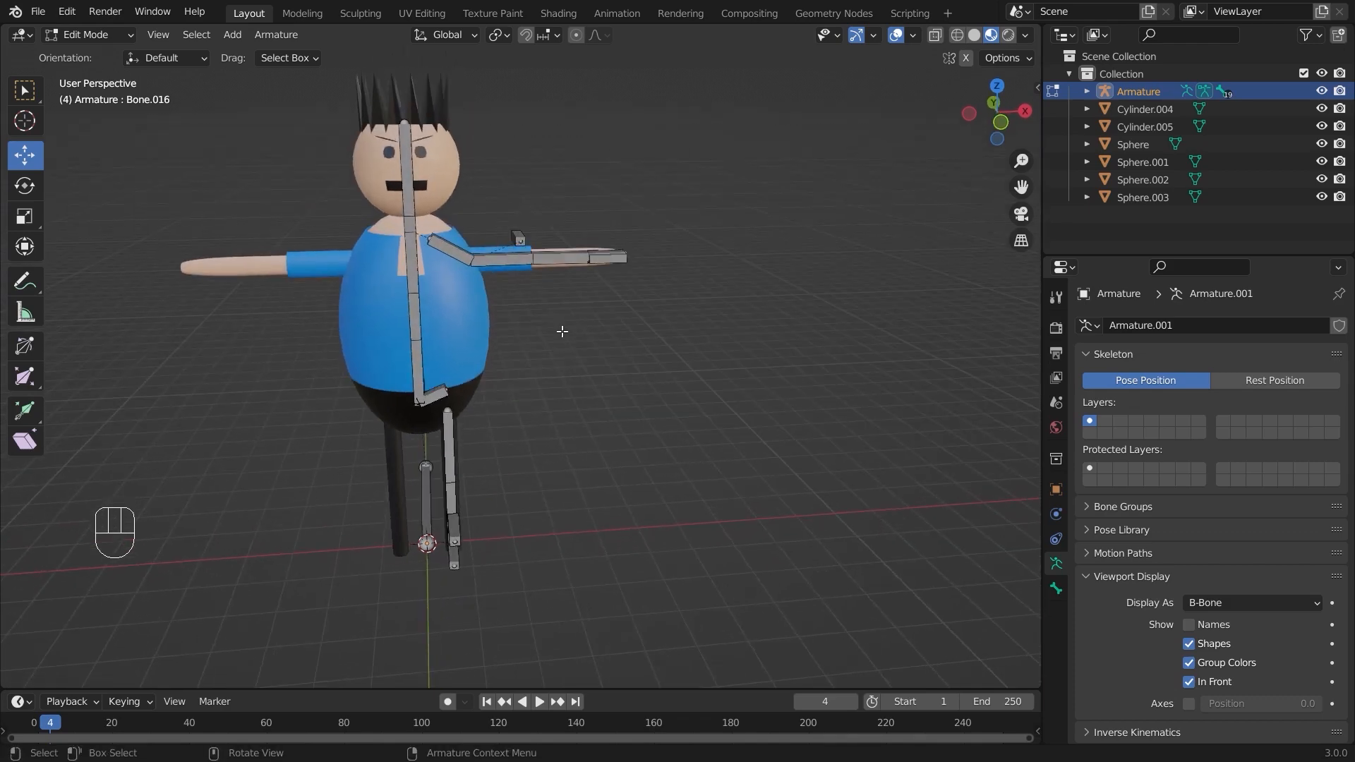
pyautogui.press('c')
pyautogui.click(465, 245)
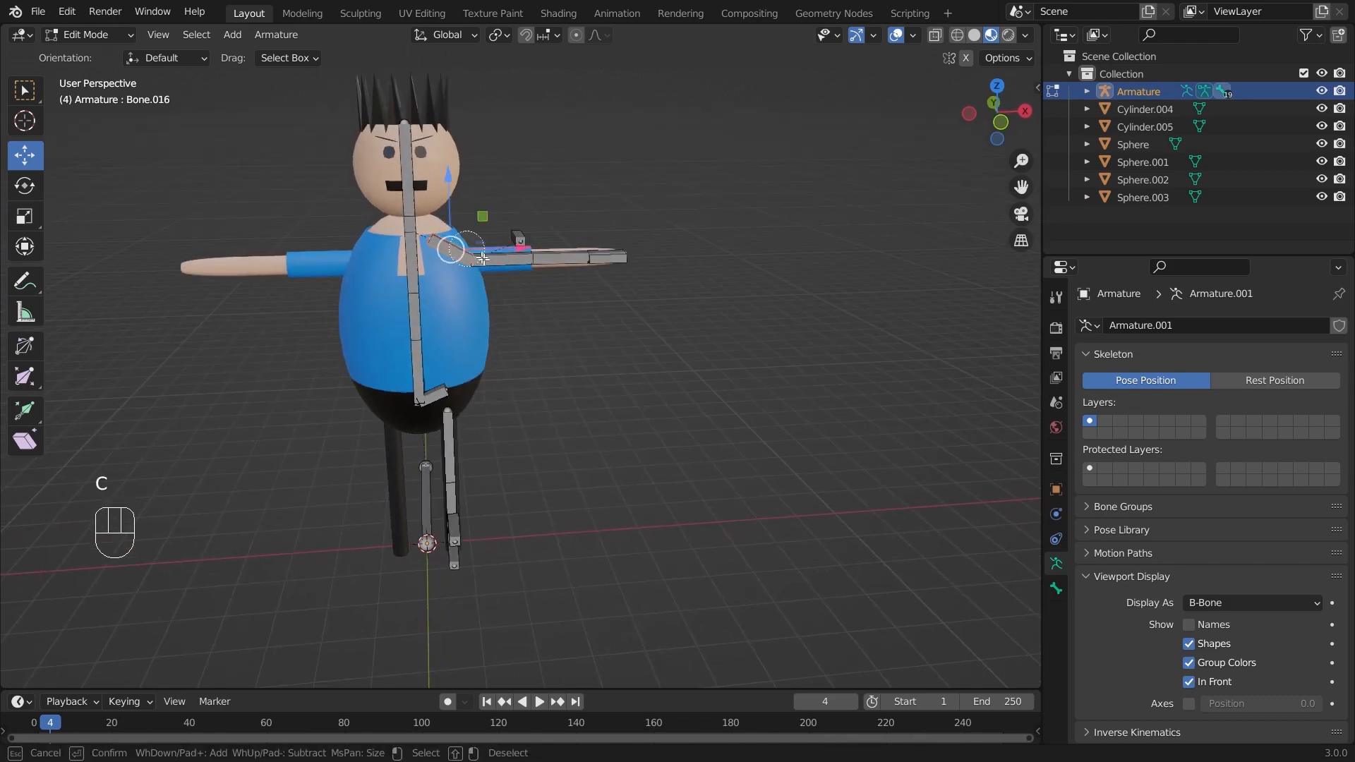
pyautogui.moveTo(482, 258); pyautogui.dragTo(620, 257)
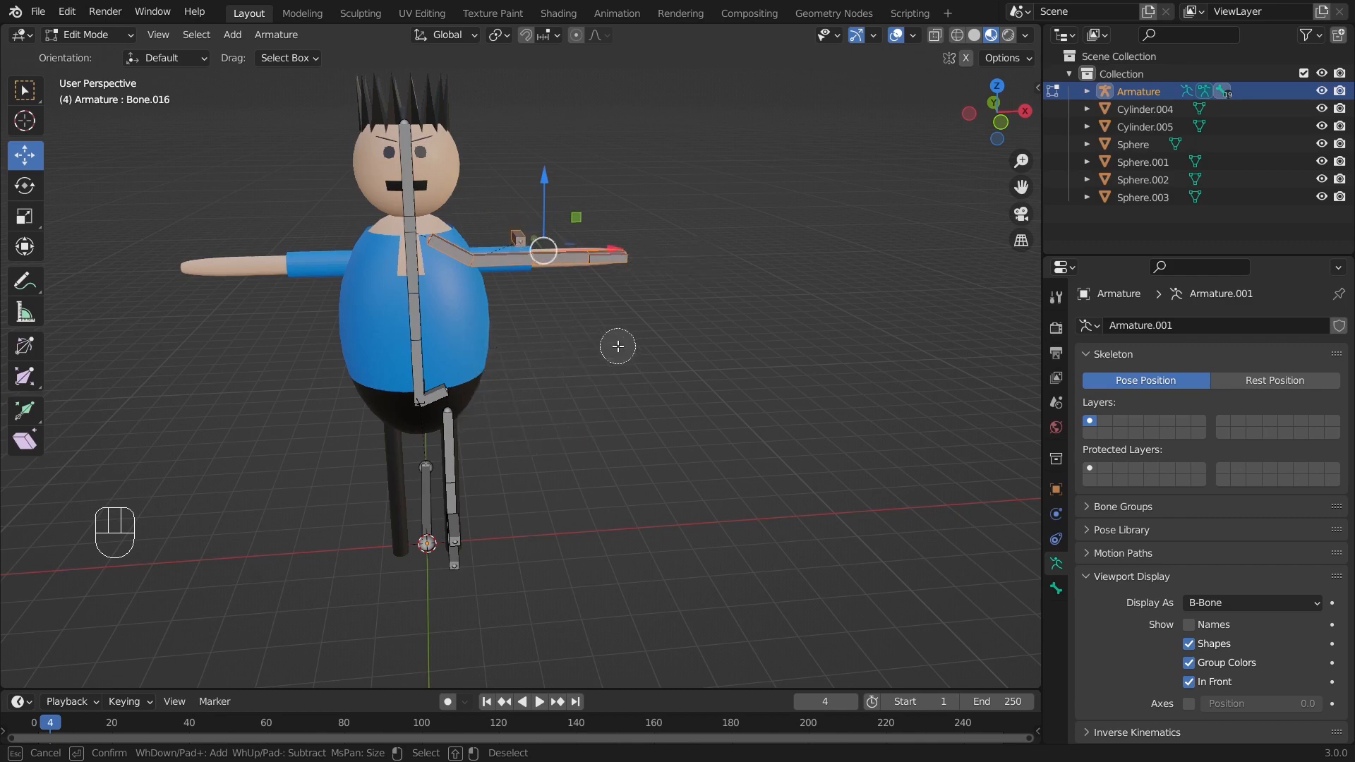
pyautogui.press('Escape')
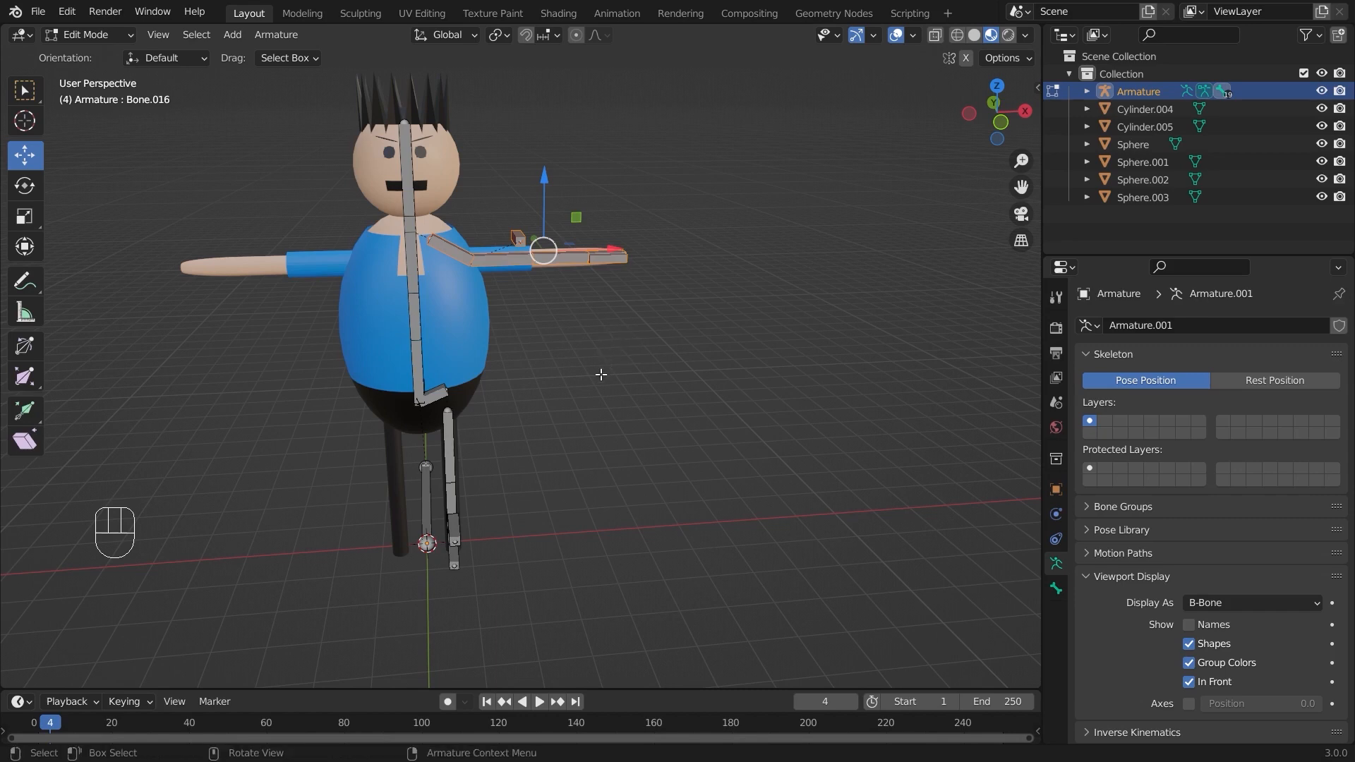
# Add the side hip bone and the rigged leg's thigh, shin, foot and control bones to the selection
pyautogui.scroll(3, 608, 393)
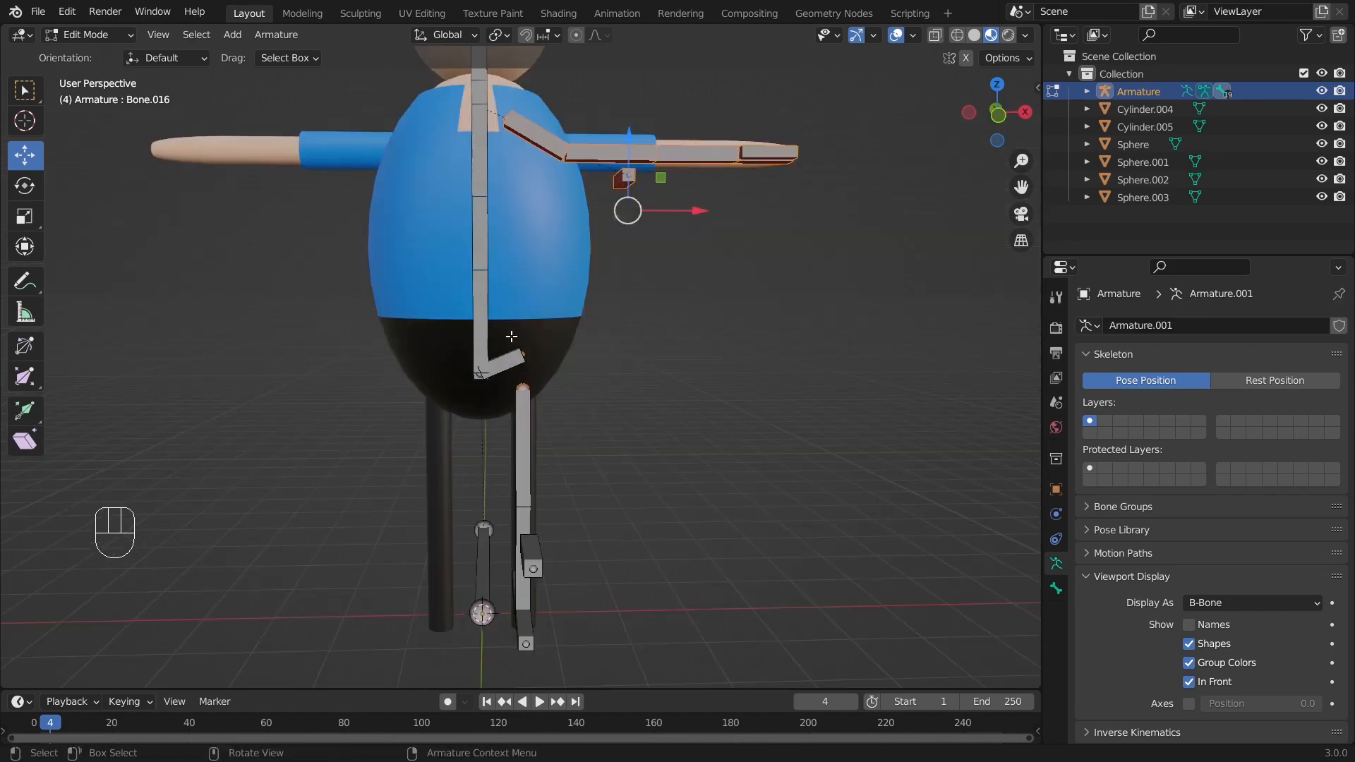
pyautogui.keyDown('shift'); pyautogui.click(503, 361); pyautogui.keyUp('shift')
pyautogui.keyDown('shift'); pyautogui.click(523, 427); pyautogui.keyUp('shift')
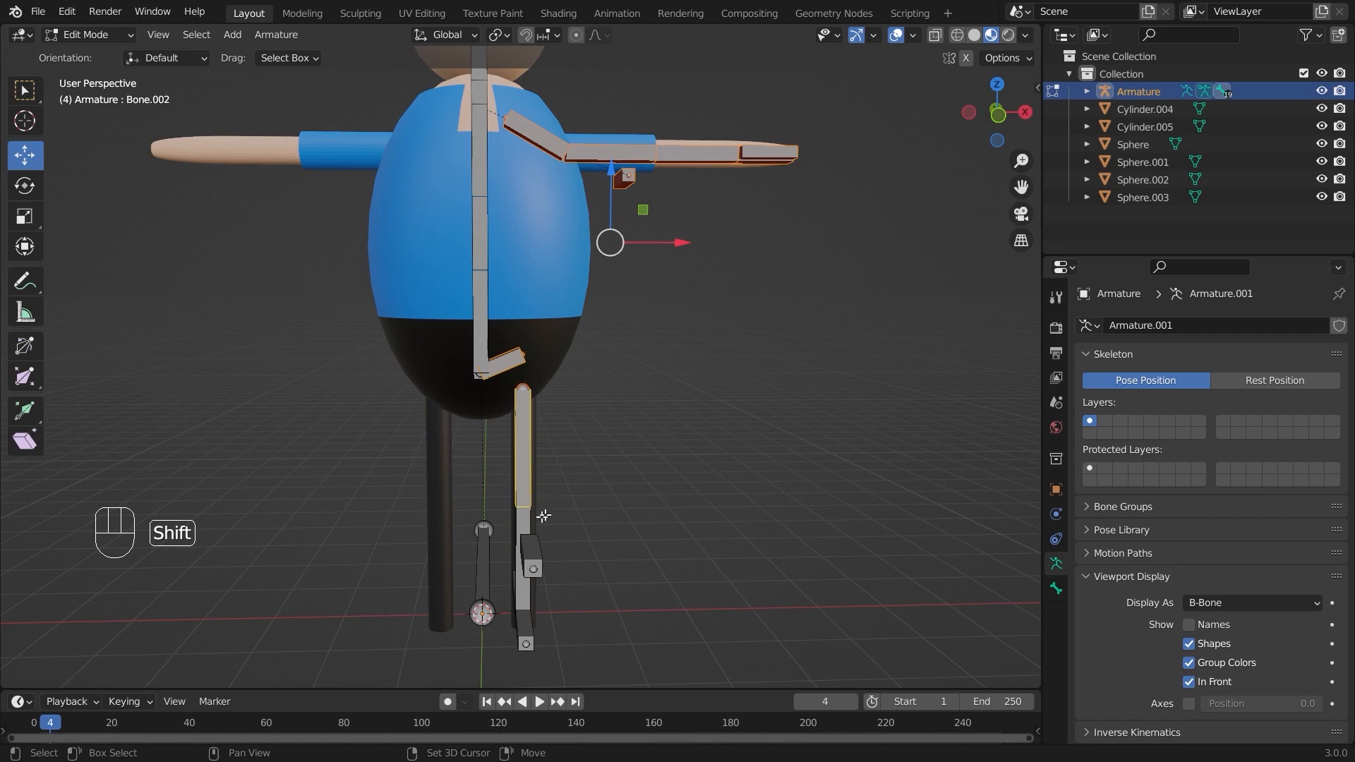
pyautogui.keyDown('shift'); pyautogui.click(522, 523); pyautogui.keyUp('shift')
pyautogui.keyDown('shift'); pyautogui.click(533, 548); pyautogui.keyUp('shift')
pyautogui.moveTo(689, 581); pyautogui.dragTo(714, 538, button='middle')
pyautogui.scroll(-1, 657, 456)
pyautogui.moveTo(617, 494); pyautogui.dragTo(695, 302, button='middle')
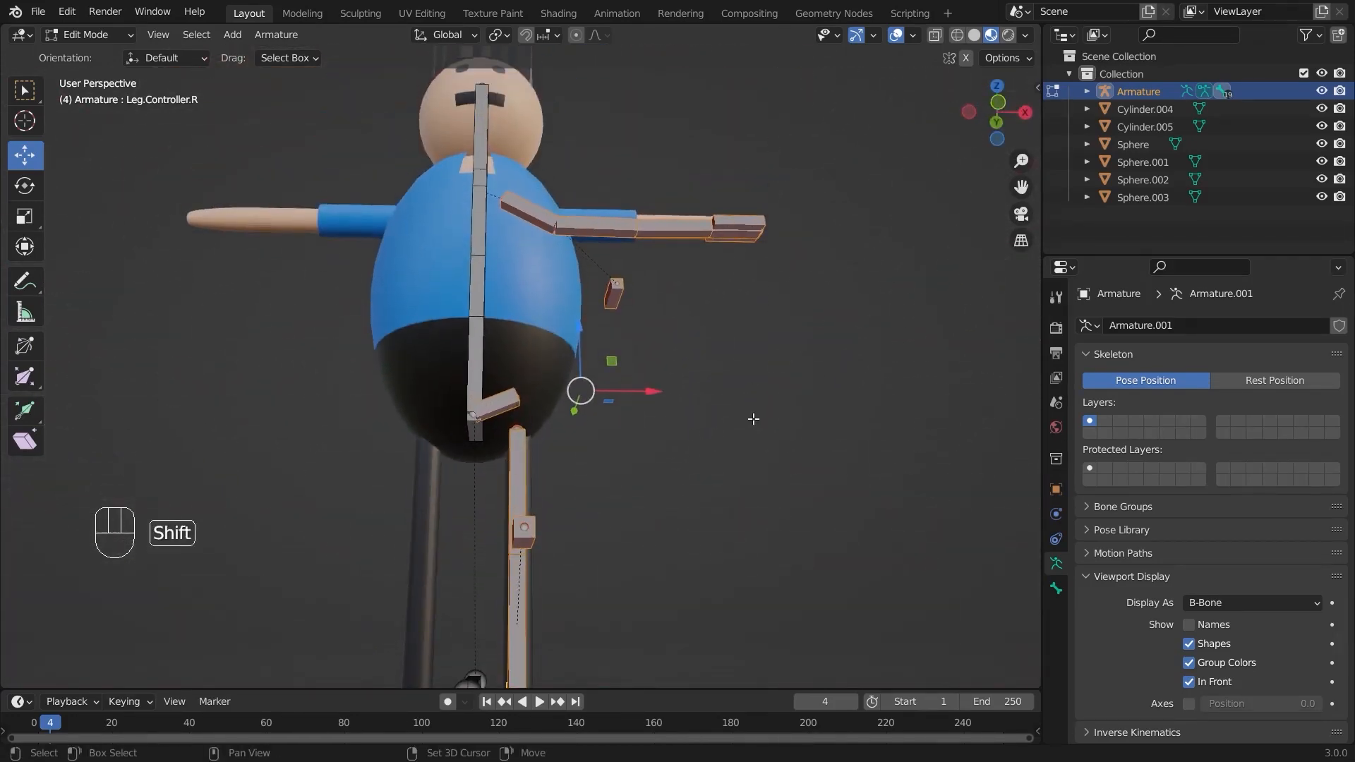
pyautogui.scroll(-2, 644, 352)
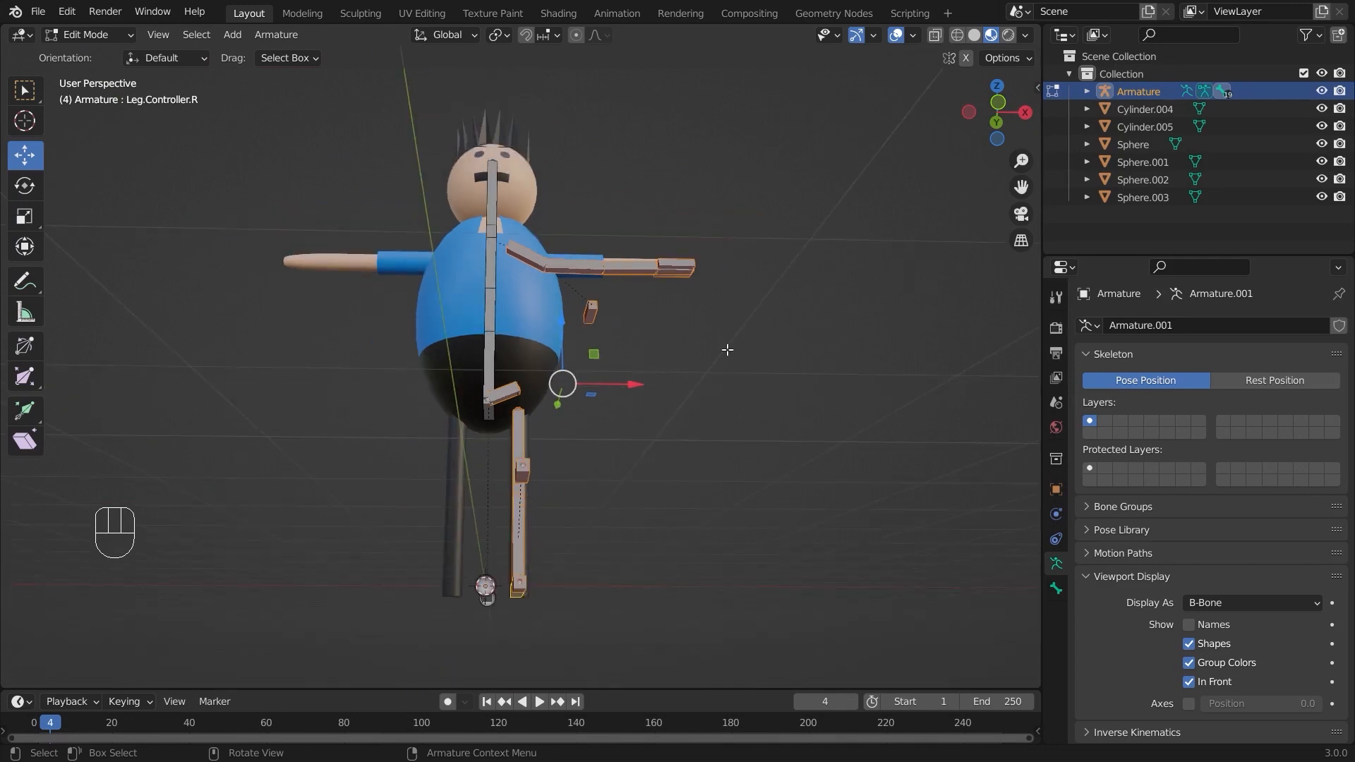
pyautogui.moveTo(775, 312); pyautogui.dragTo(564, 292, button='middle')
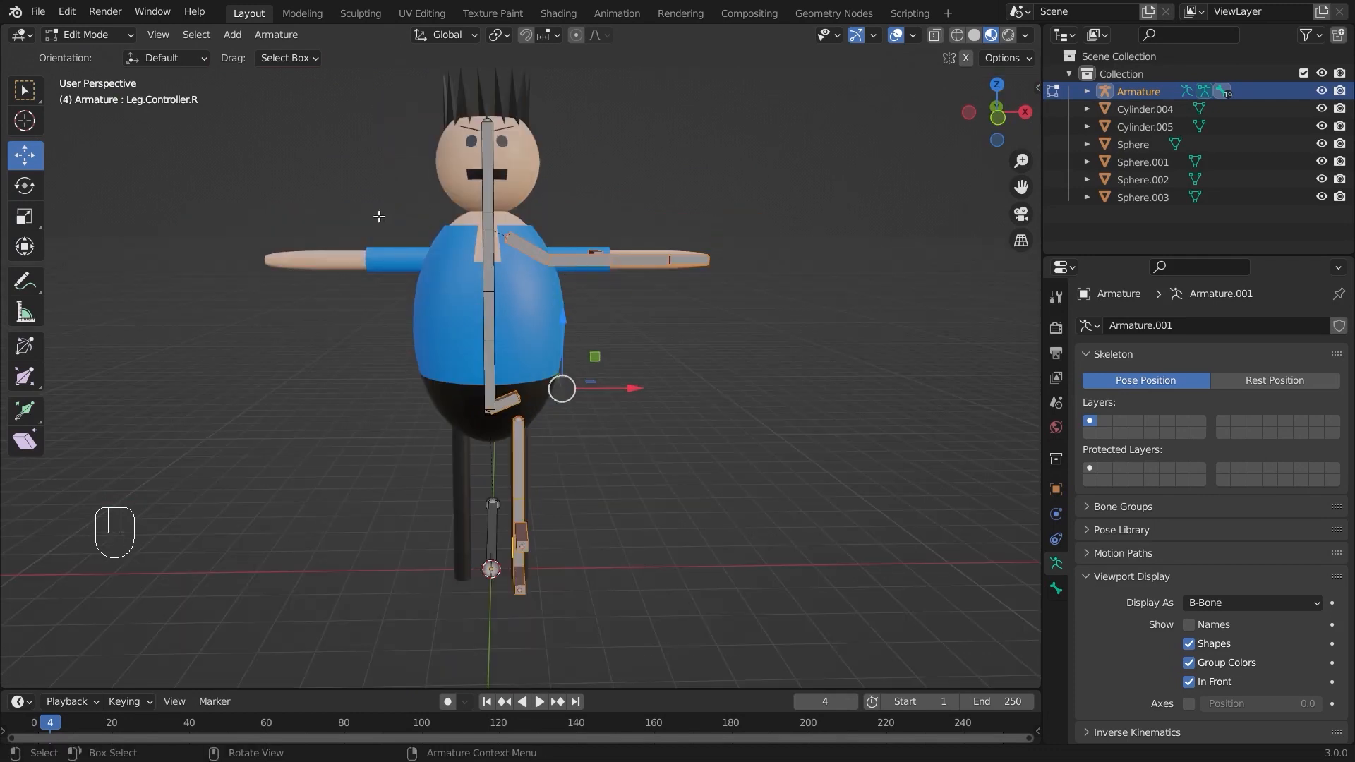
# Try to symmetrize the selected arm and leg bones to the character's other side, and undo it
pyautogui.click(270, 37)
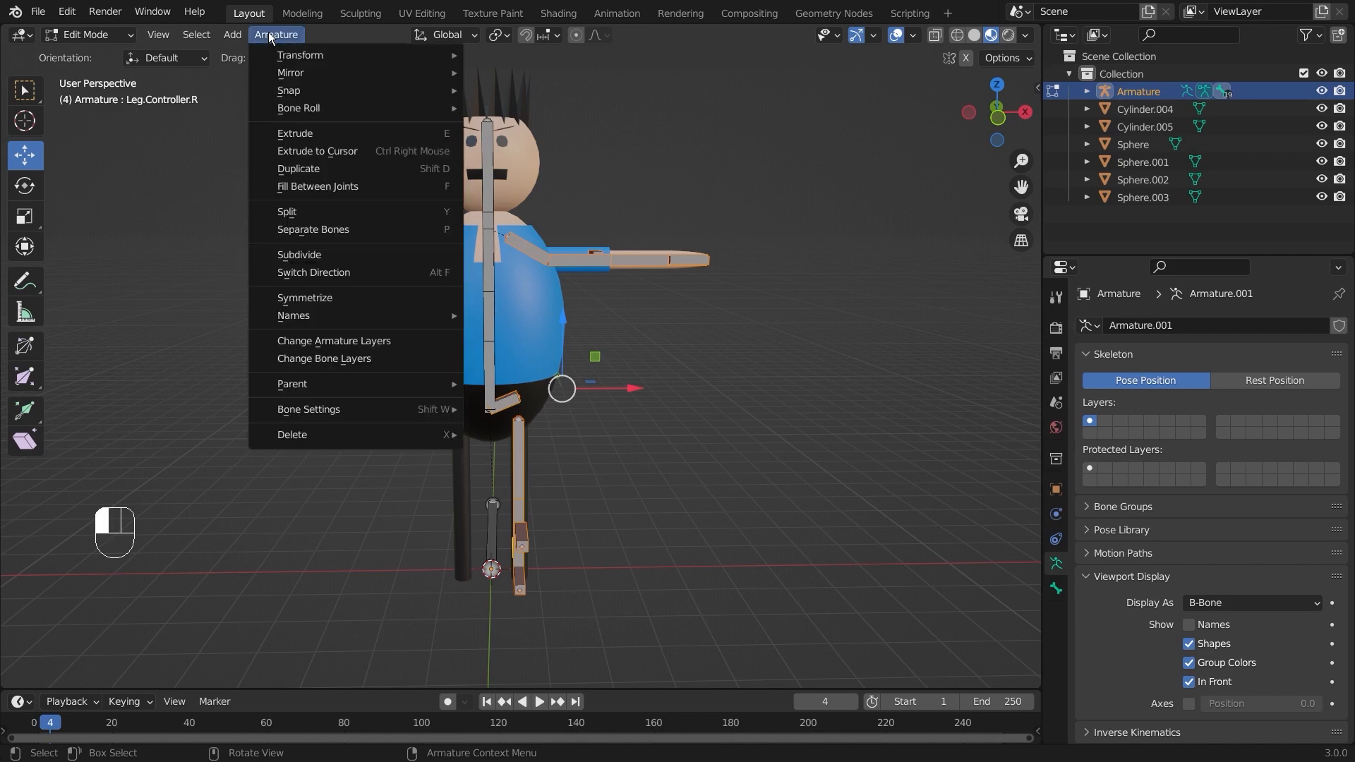
pyautogui.click(329, 298)
pyautogui.scroll(-2, 332, 297)
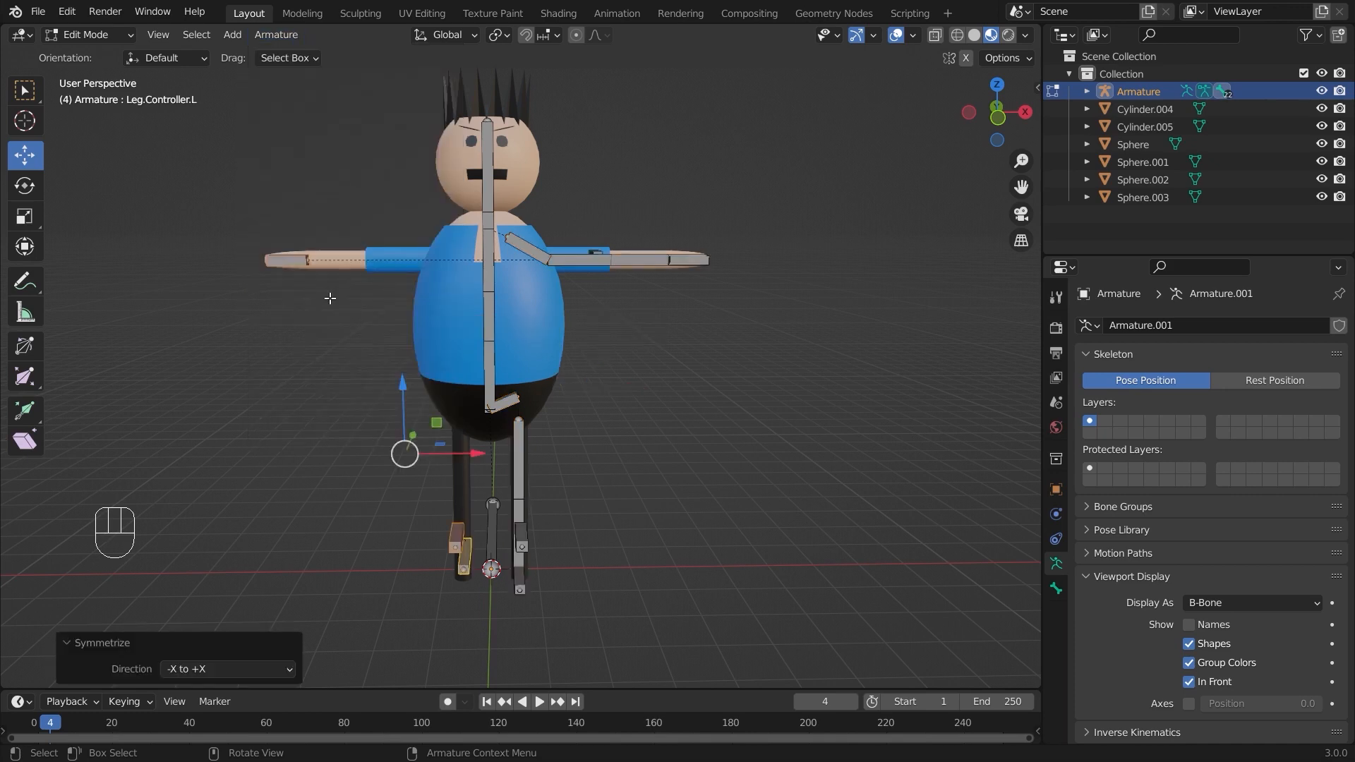
pyautogui.moveTo(375, 347); pyautogui.dragTo(316, 377, button='middle')
pyautogui.scroll(2, 403, 332)
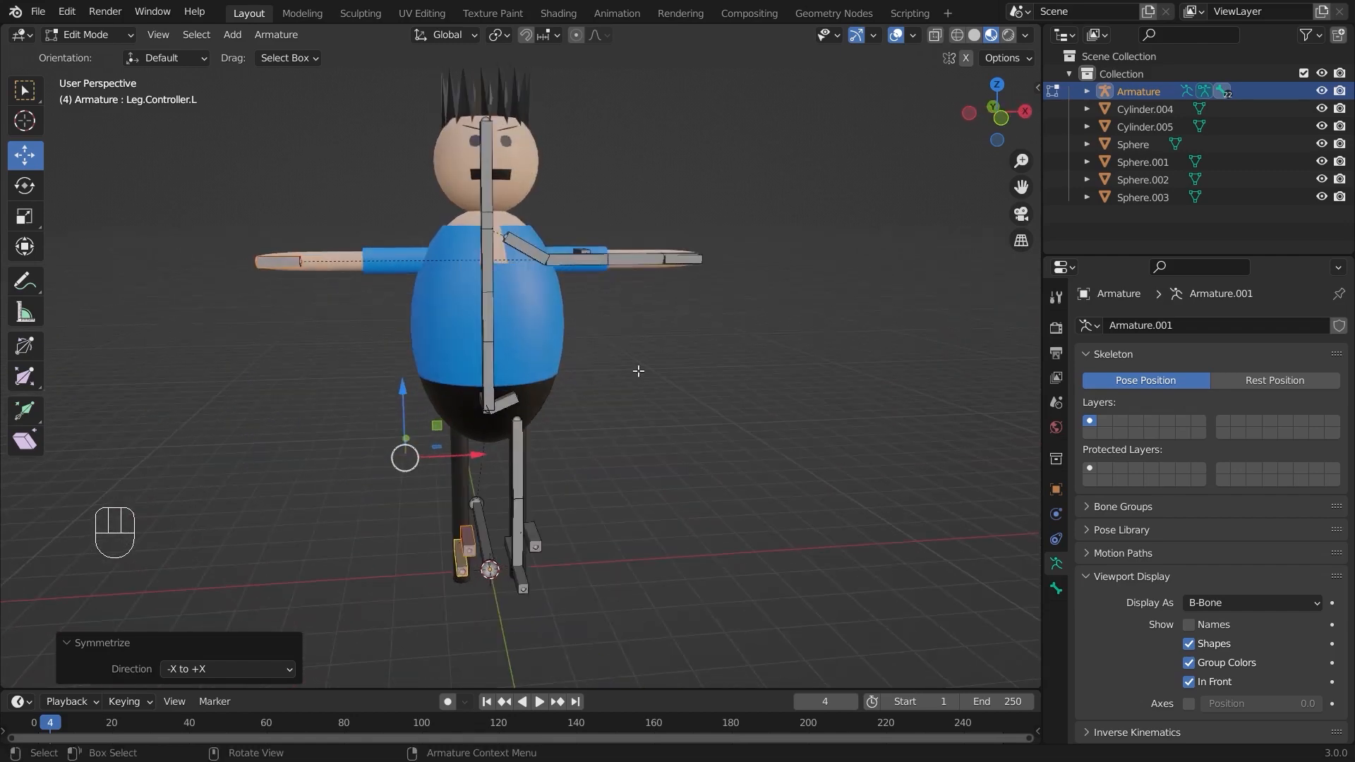
pyautogui.moveTo(775, 360); pyautogui.dragTo(720, 368, button='middle')
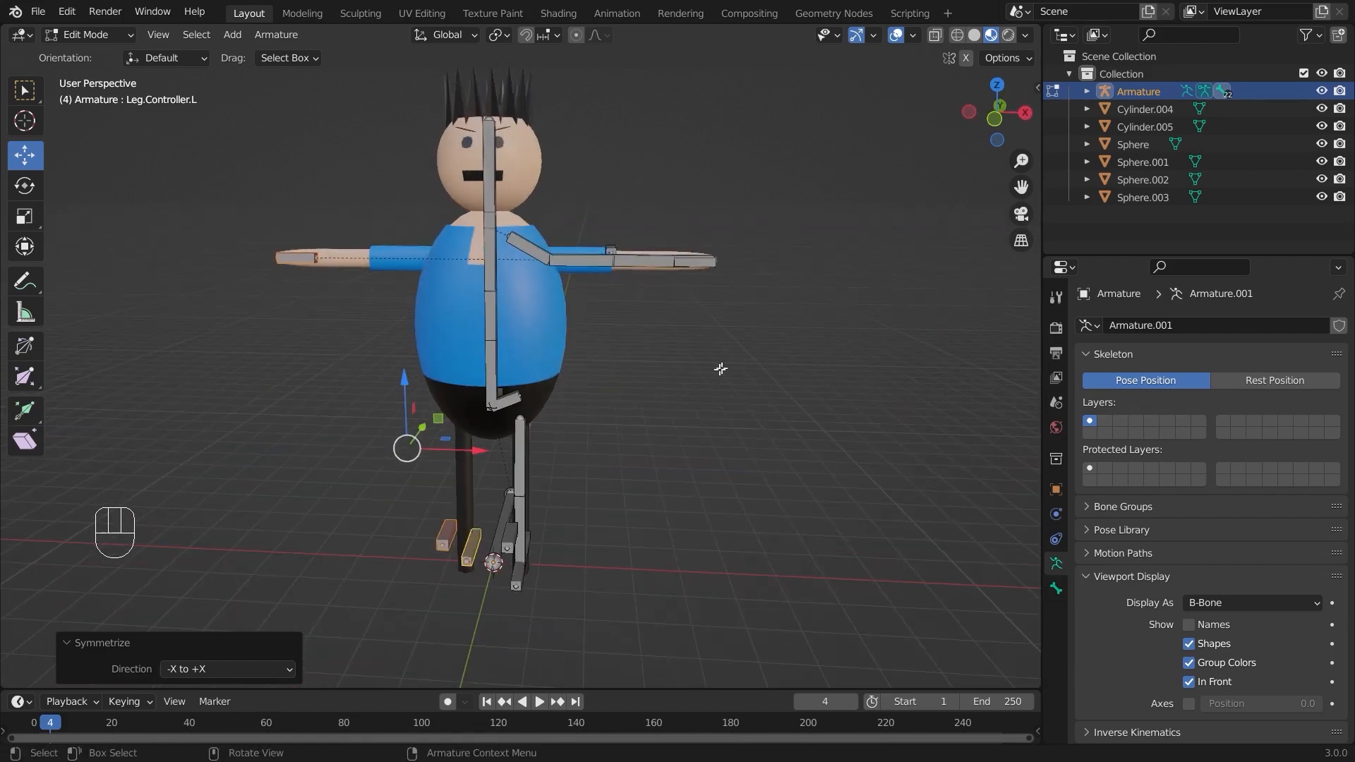
pyautogui.scroll(1, 743, 380)
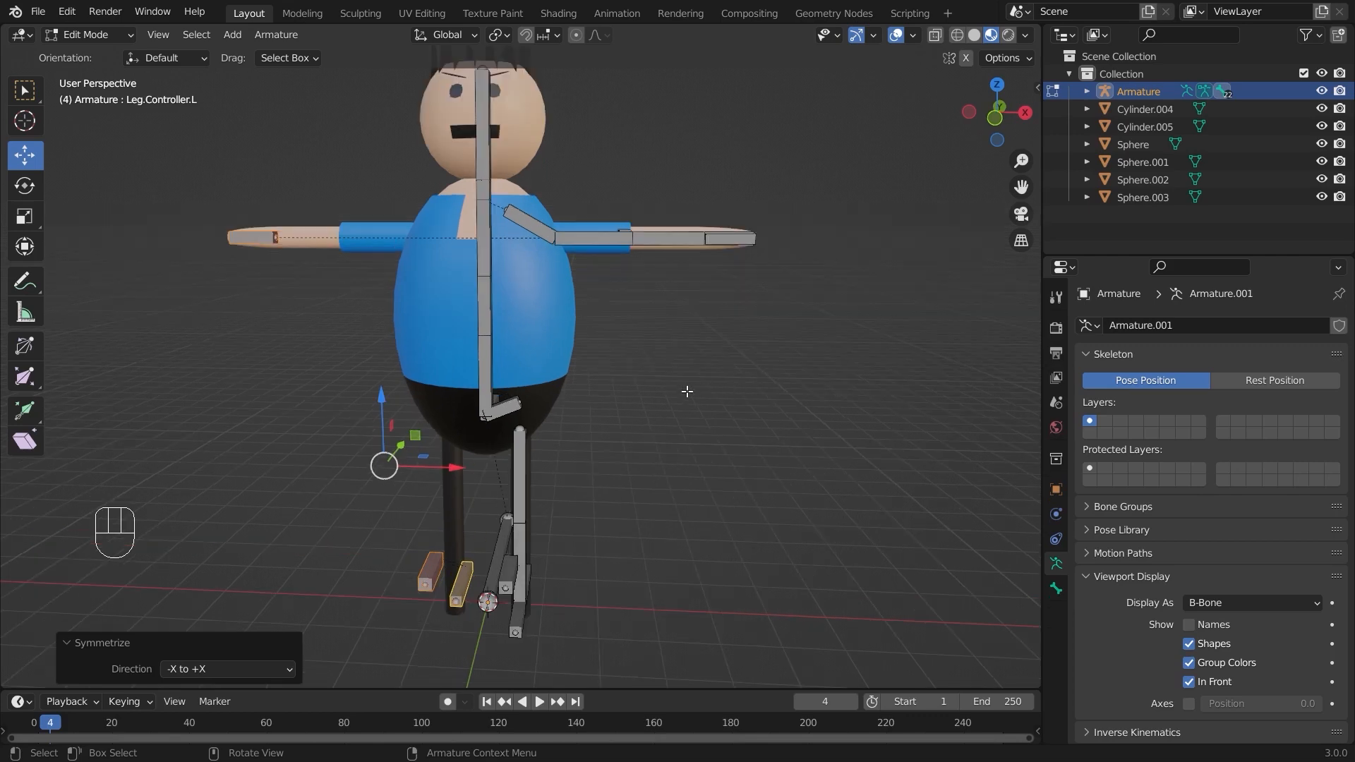
pyautogui.hotkey('ctrl', 'z')
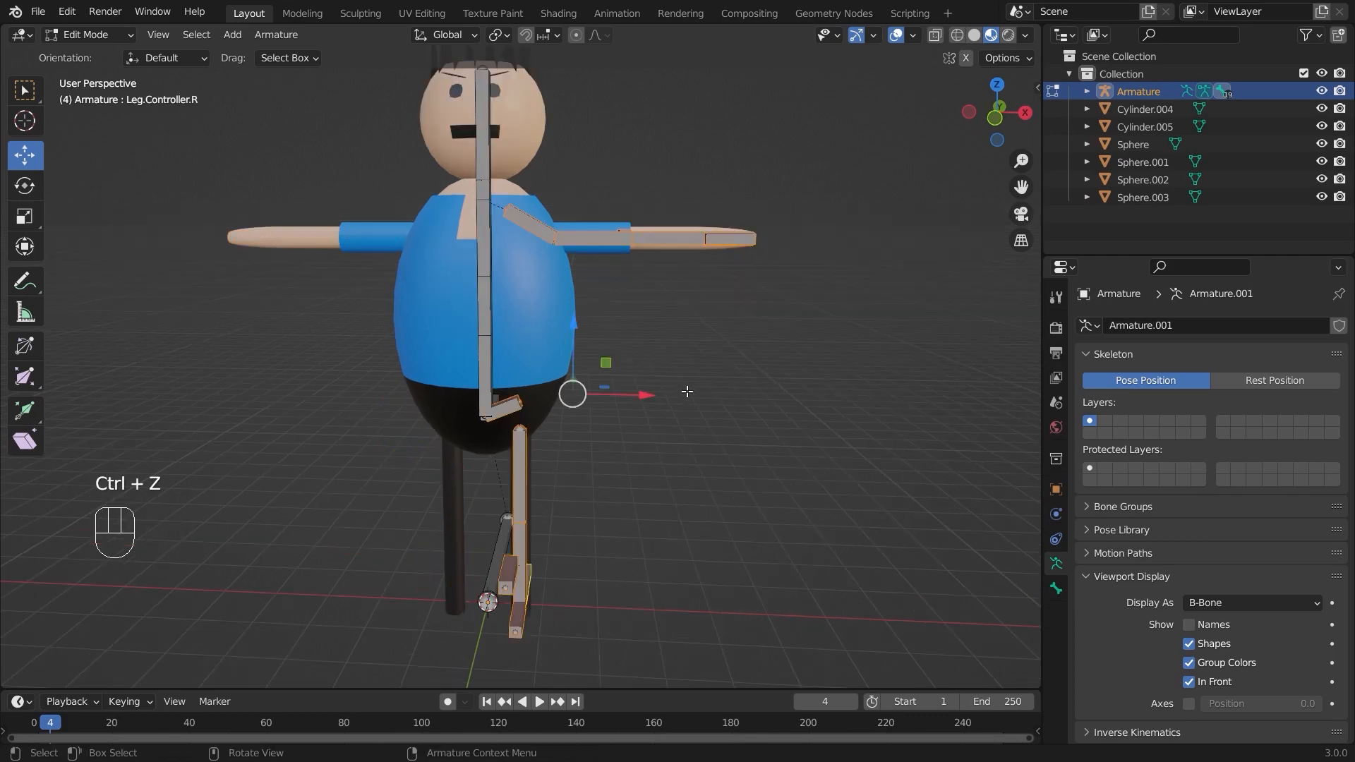
# Auto-name the selected arm and leg bones as Left/Right based on the X-Axis
pyautogui.click(276, 34)
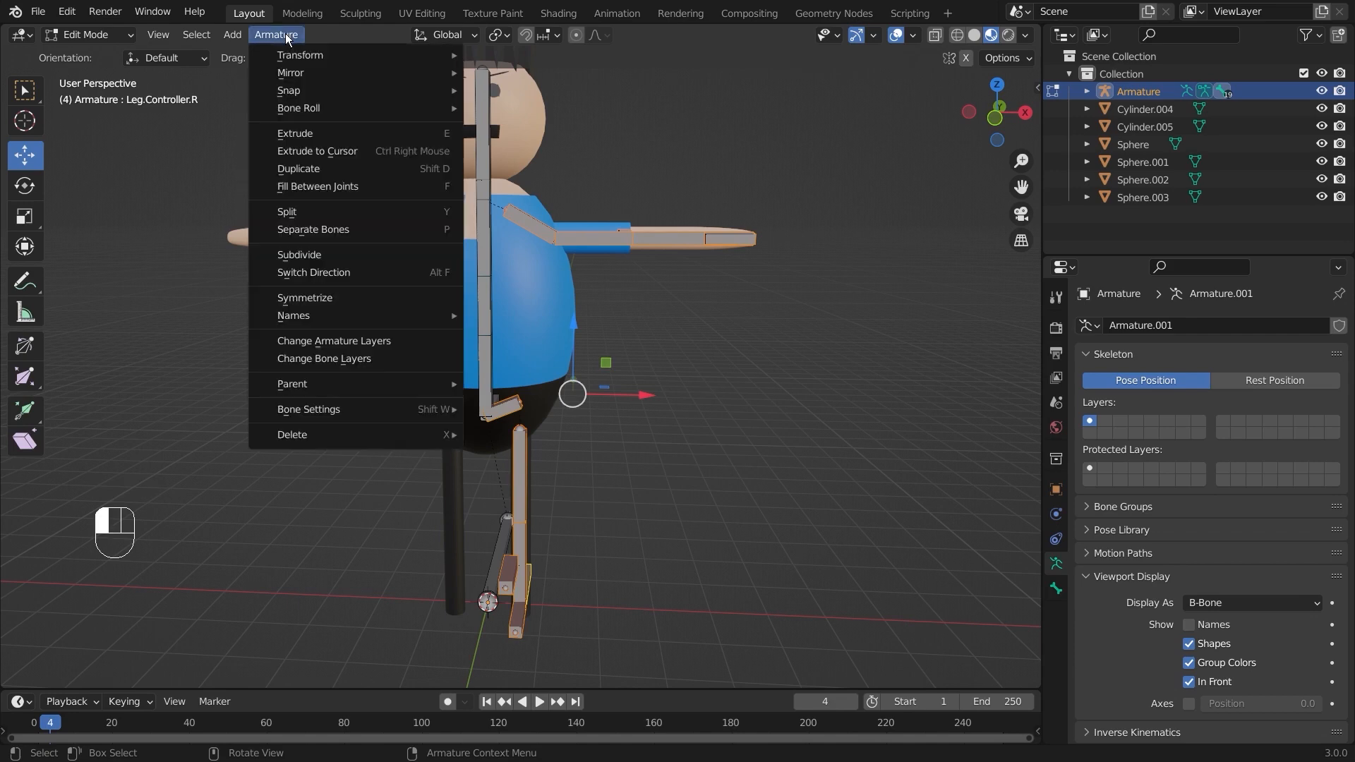
pyautogui.moveTo(304, 319)
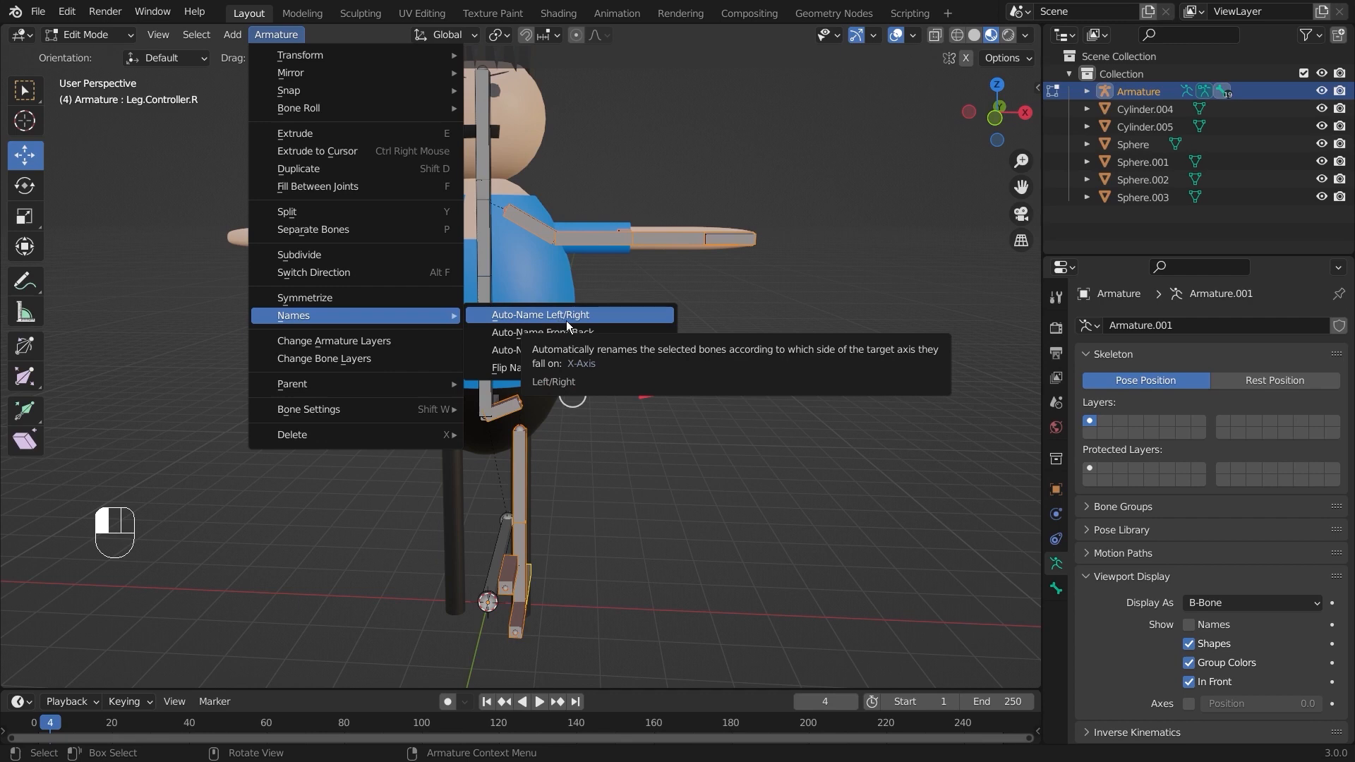
pyautogui.click(605, 315)
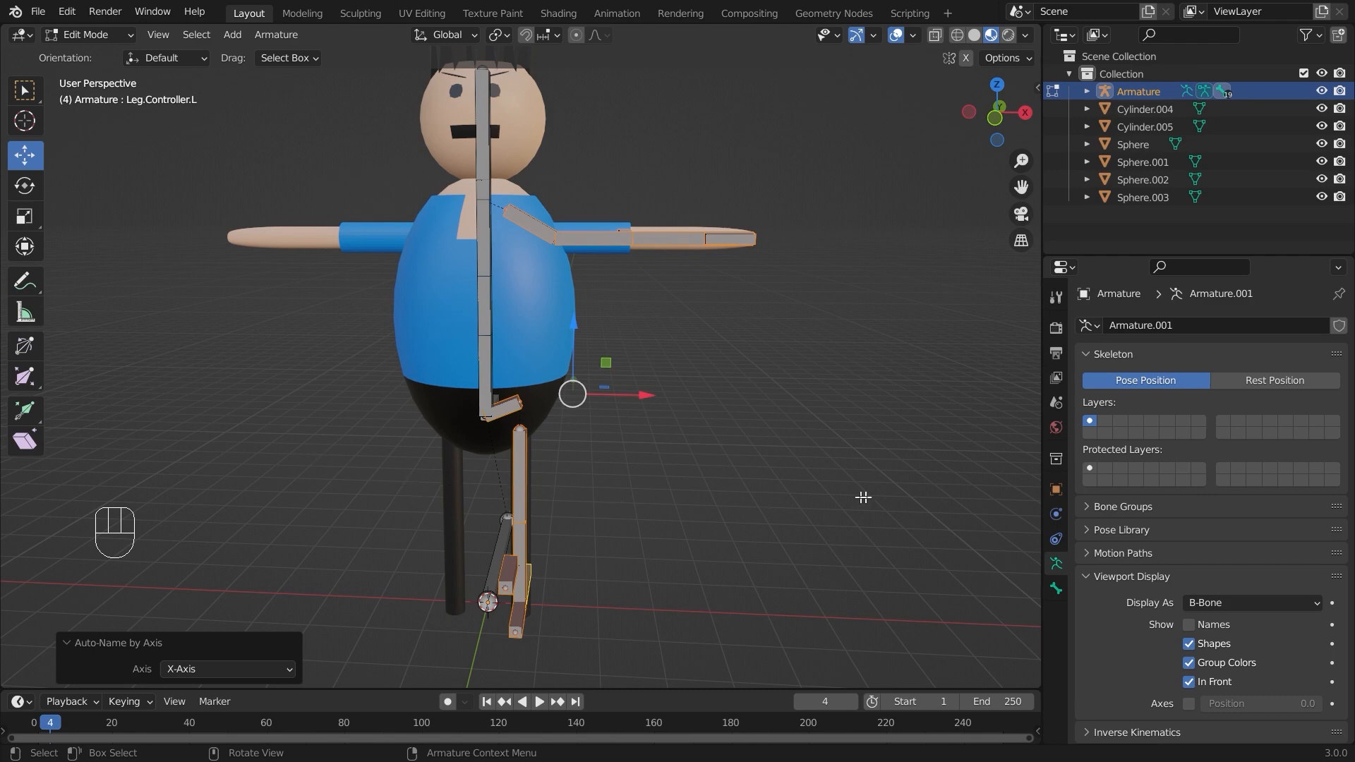
pyautogui.moveTo(863, 498); pyautogui.dragTo(734, 353, button='middle')
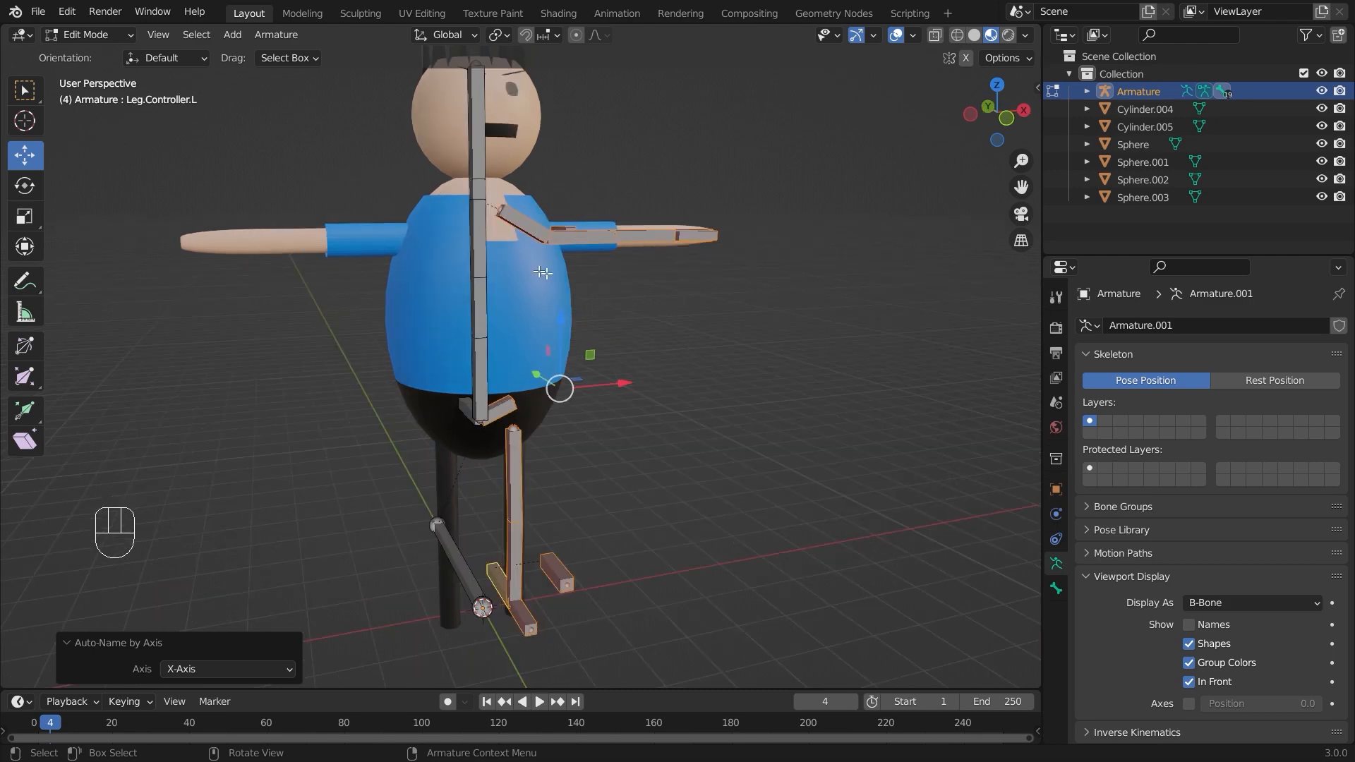
pyautogui.click(276, 34)
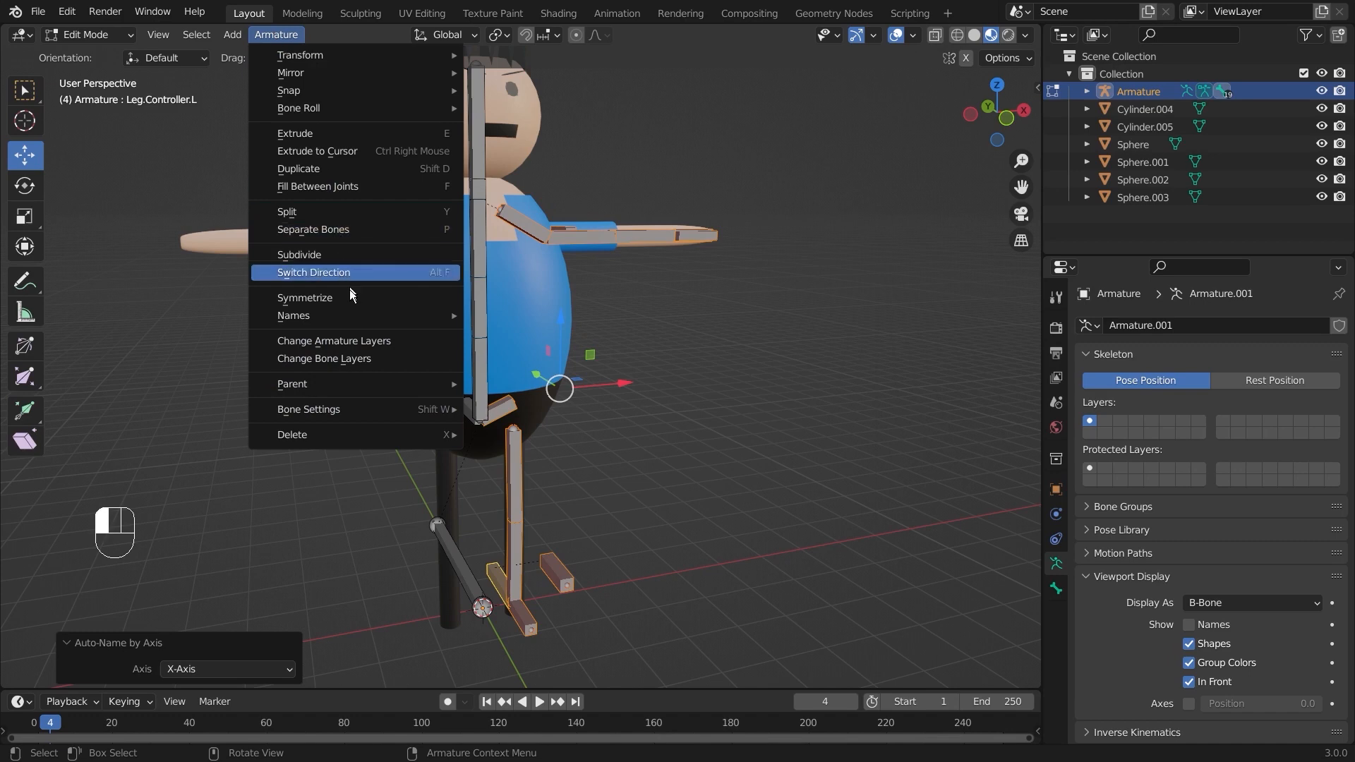
pyautogui.moveTo(350, 316)
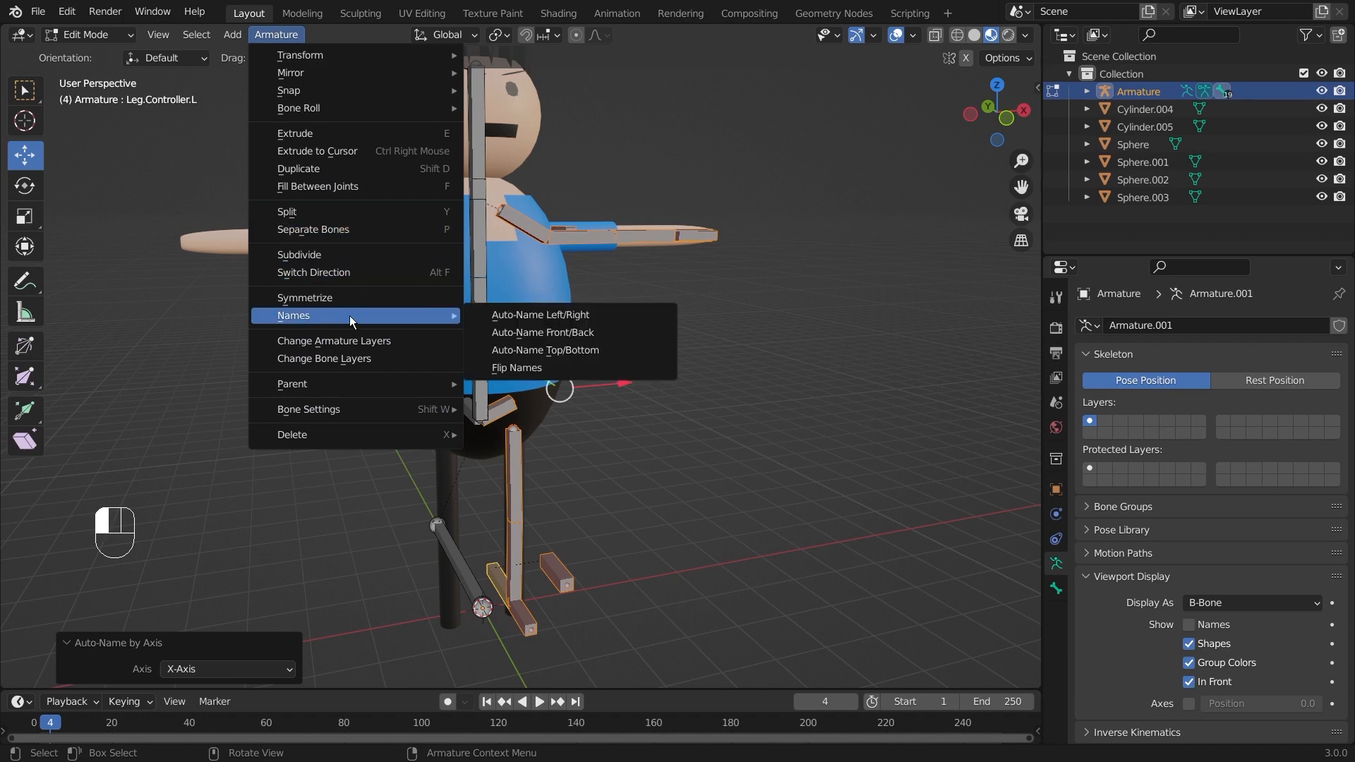
pyautogui.click(556, 322)
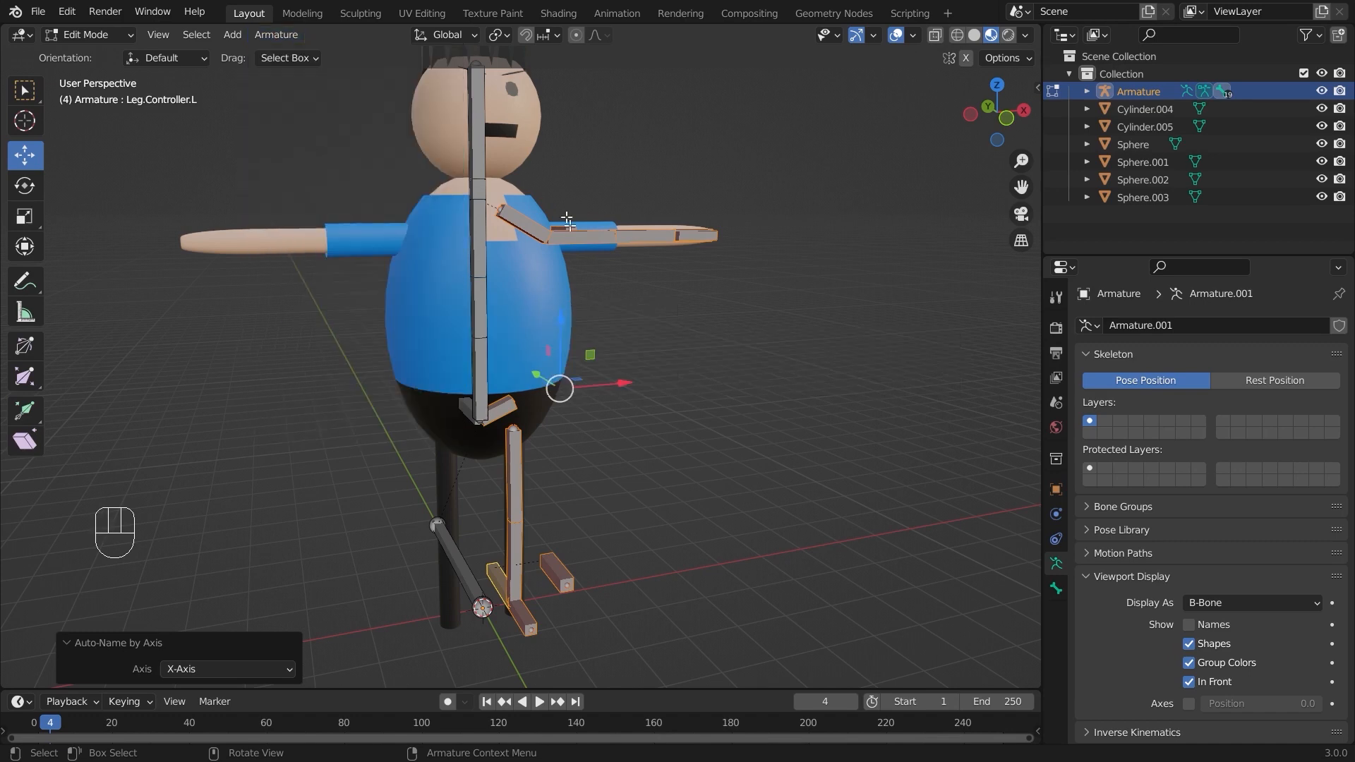
# Symmetrize the selected arm and leg bones to the character's other side
pyautogui.click(271, 35)
pyautogui.click(268, 35)
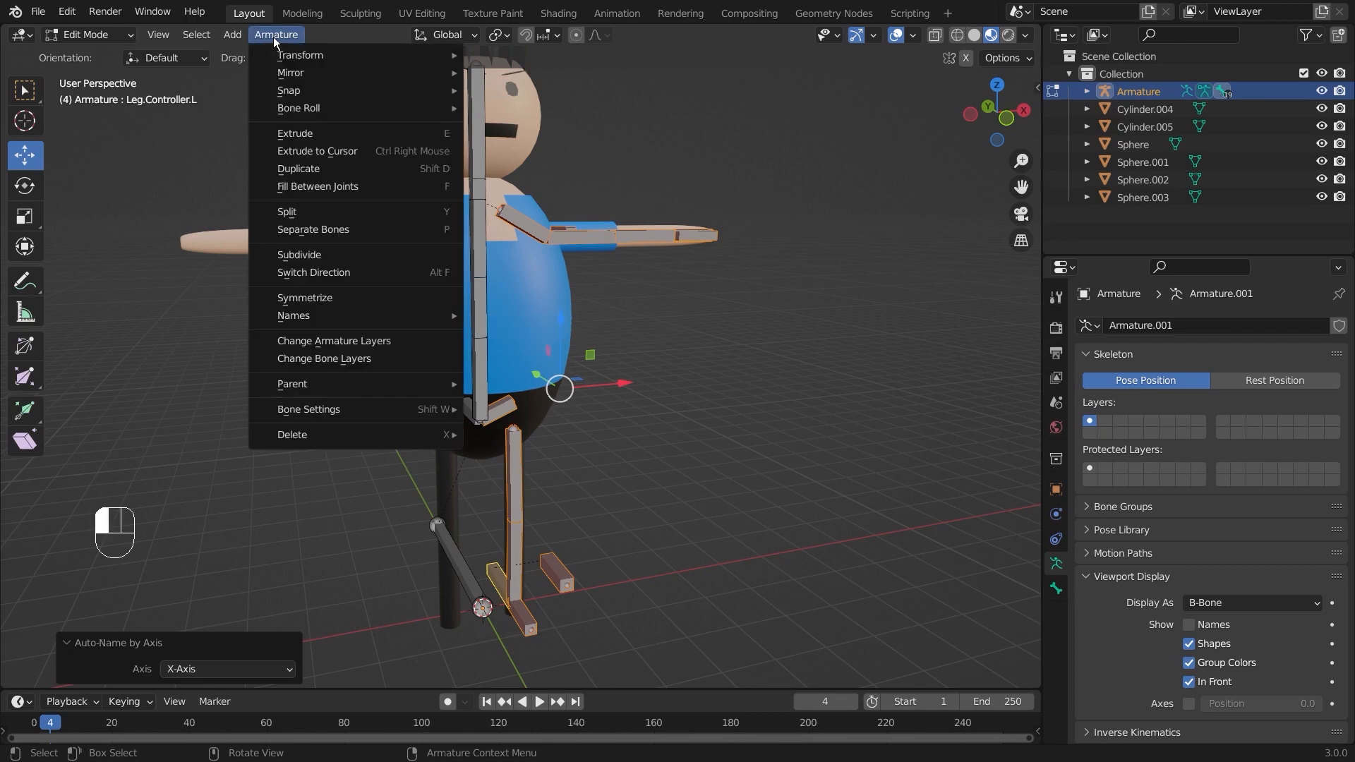
pyautogui.click(367, 297)
pyautogui.moveTo(586, 374); pyautogui.dragTo(674, 405, button='middle')
pyautogui.hotkey('ctrl', 'z')
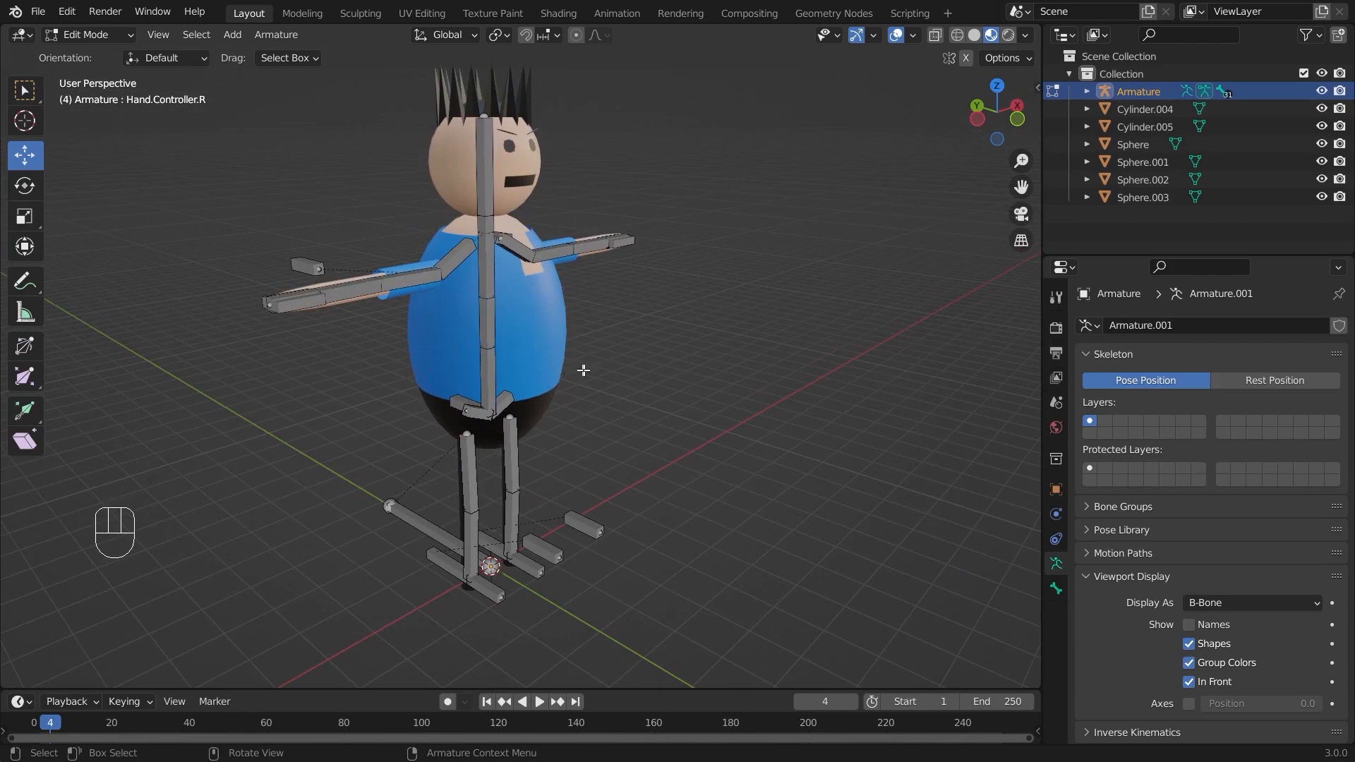
# Switch the armature from Edit Mode to Pose Mode
pyautogui.moveTo(583, 370); pyautogui.dragTo(262, 252, button='middle')
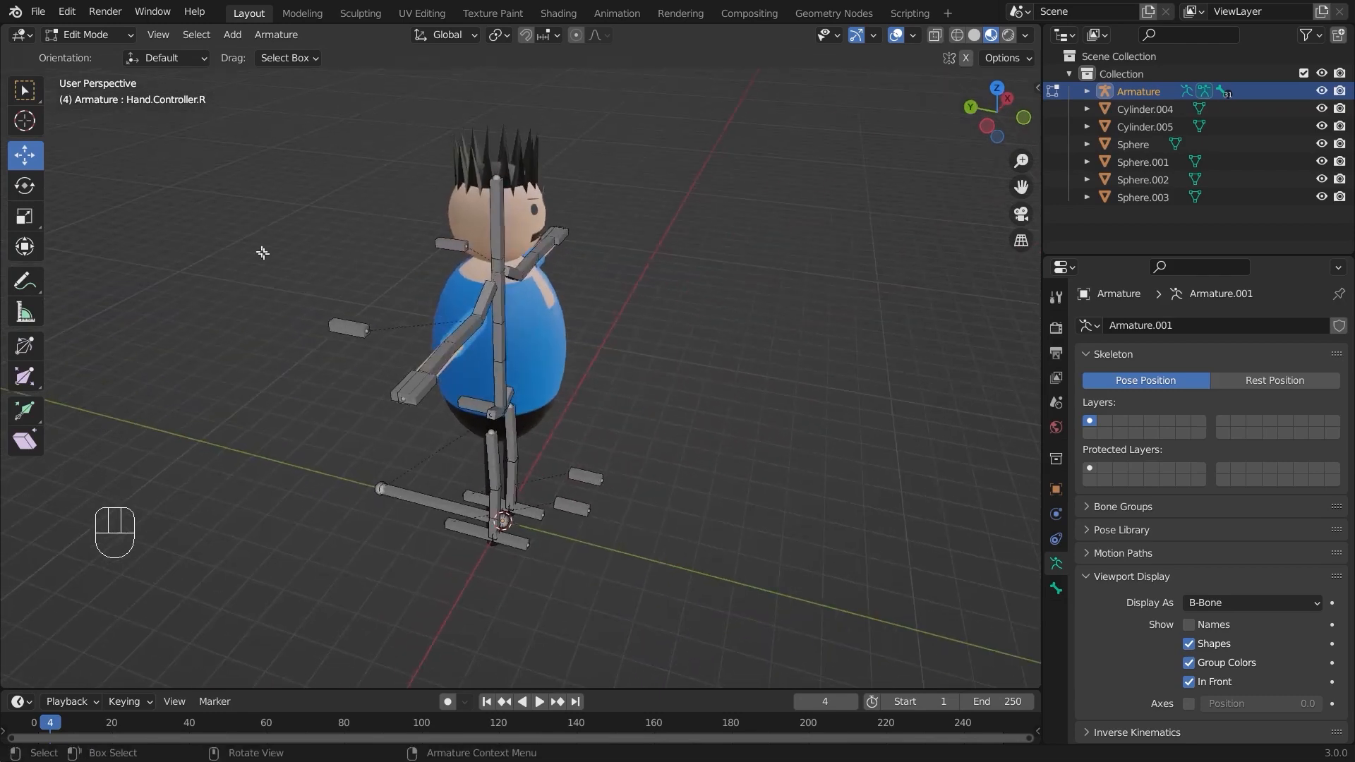
pyautogui.click(90, 35)
pyautogui.click(95, 91)
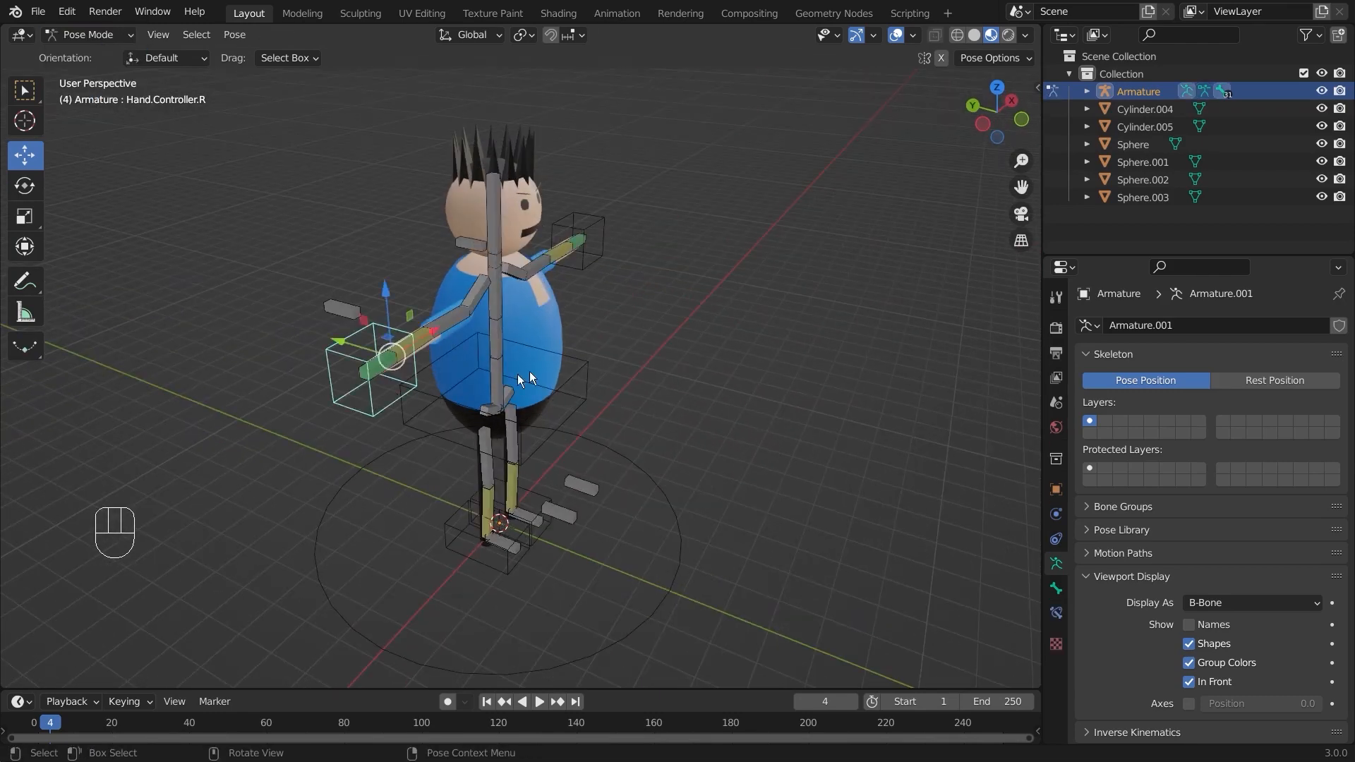
# Try moving Hand.Controller.R and Leg.Controller.R in turn to test the mirrored limbs' IK, undoing each move
pyautogui.press('g')
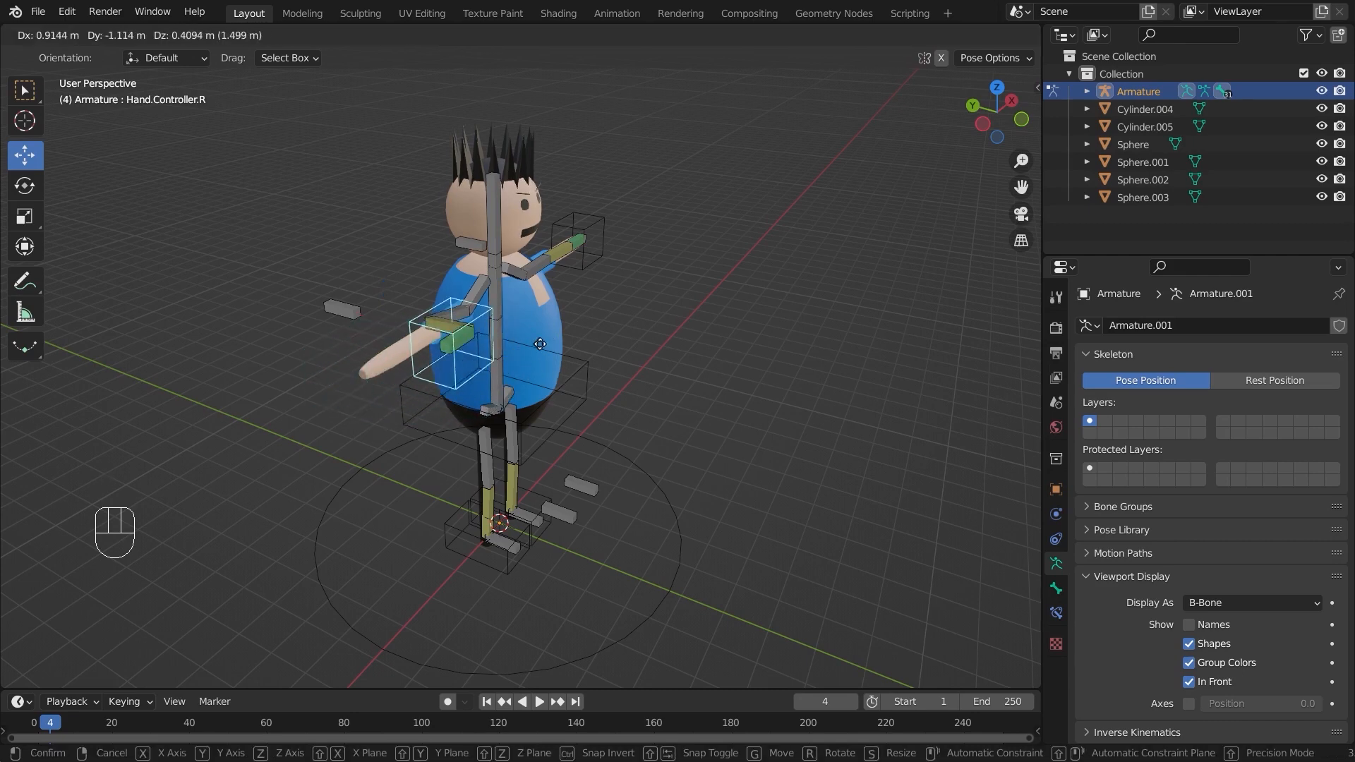
pyautogui.click(584, 357)
pyautogui.hotkey('ctrl', 'z')
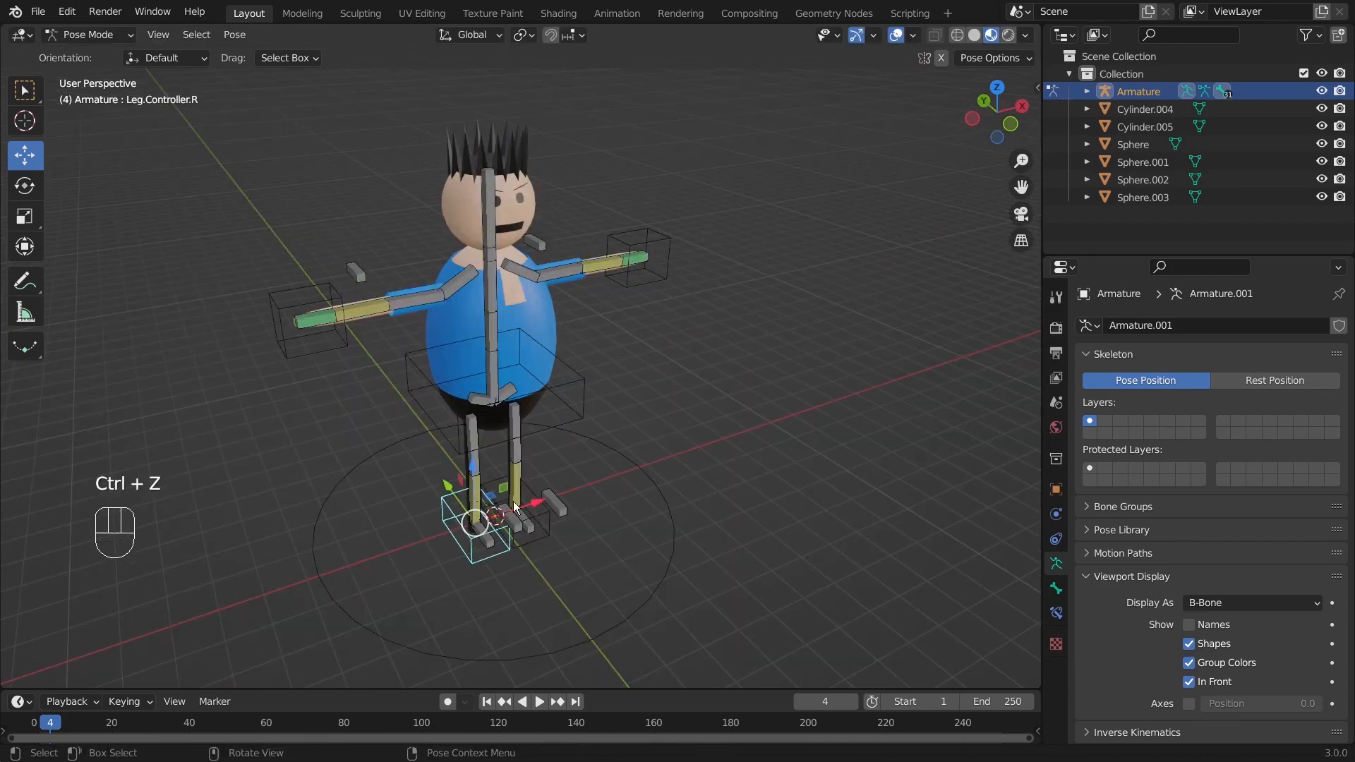
pyautogui.press('g')
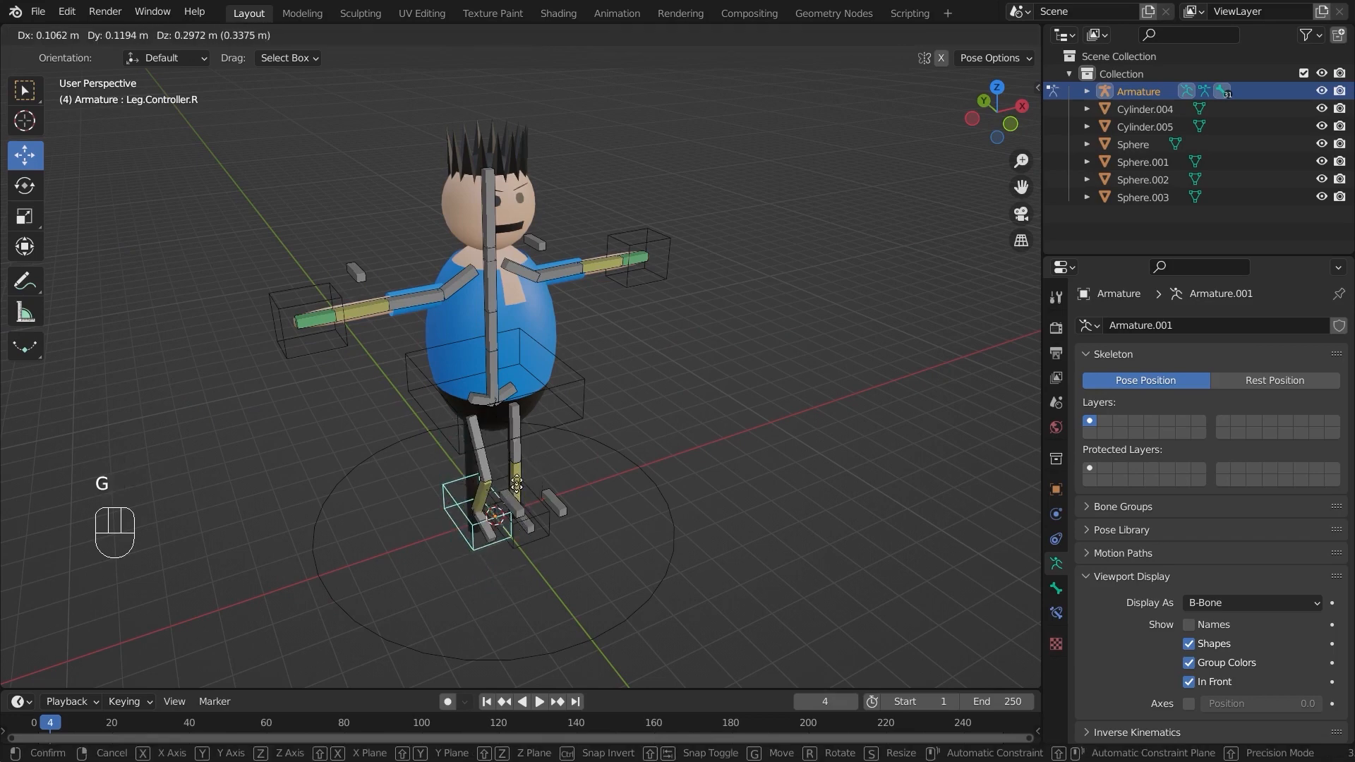
pyautogui.hotkey('ctrl', 'z')
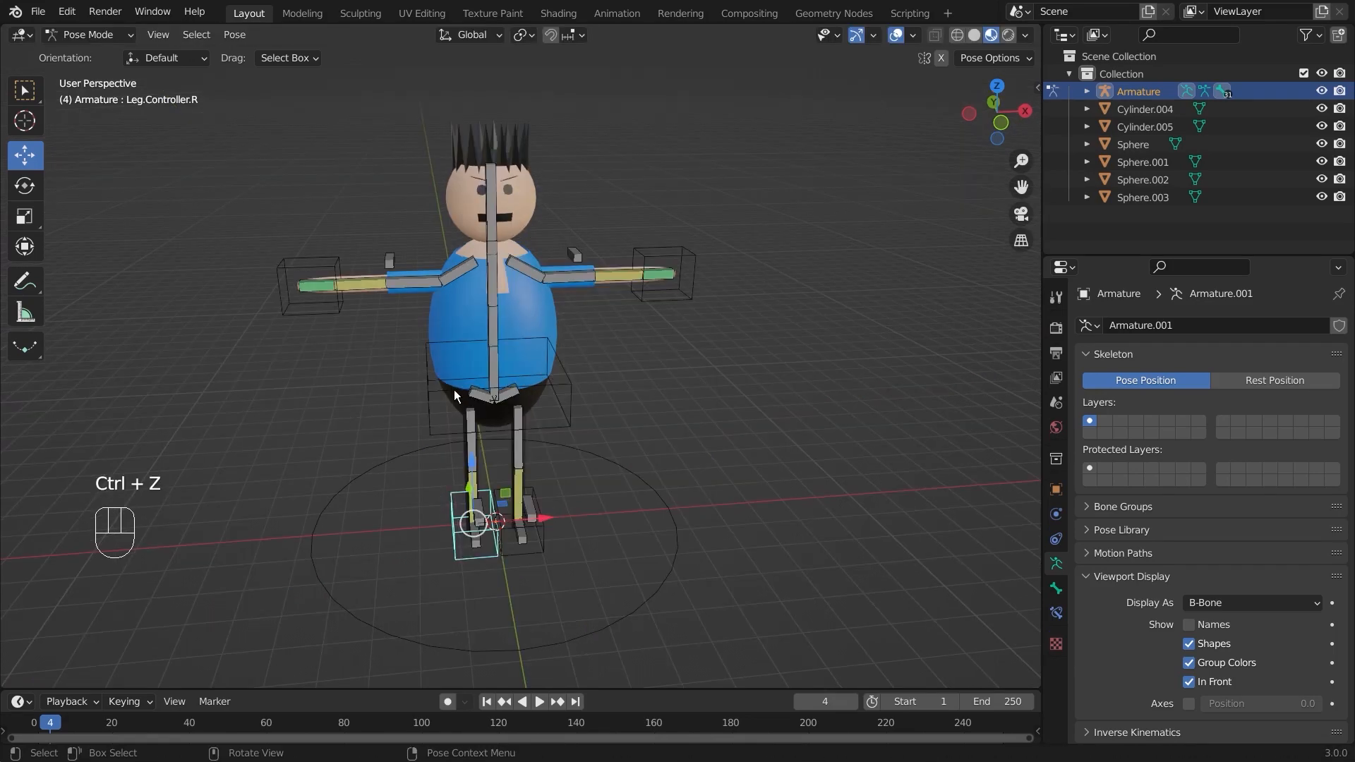
# Rotate the box-shaped hip control clockwise to test how the spine and arm bones follow
pyautogui.click(448, 386)
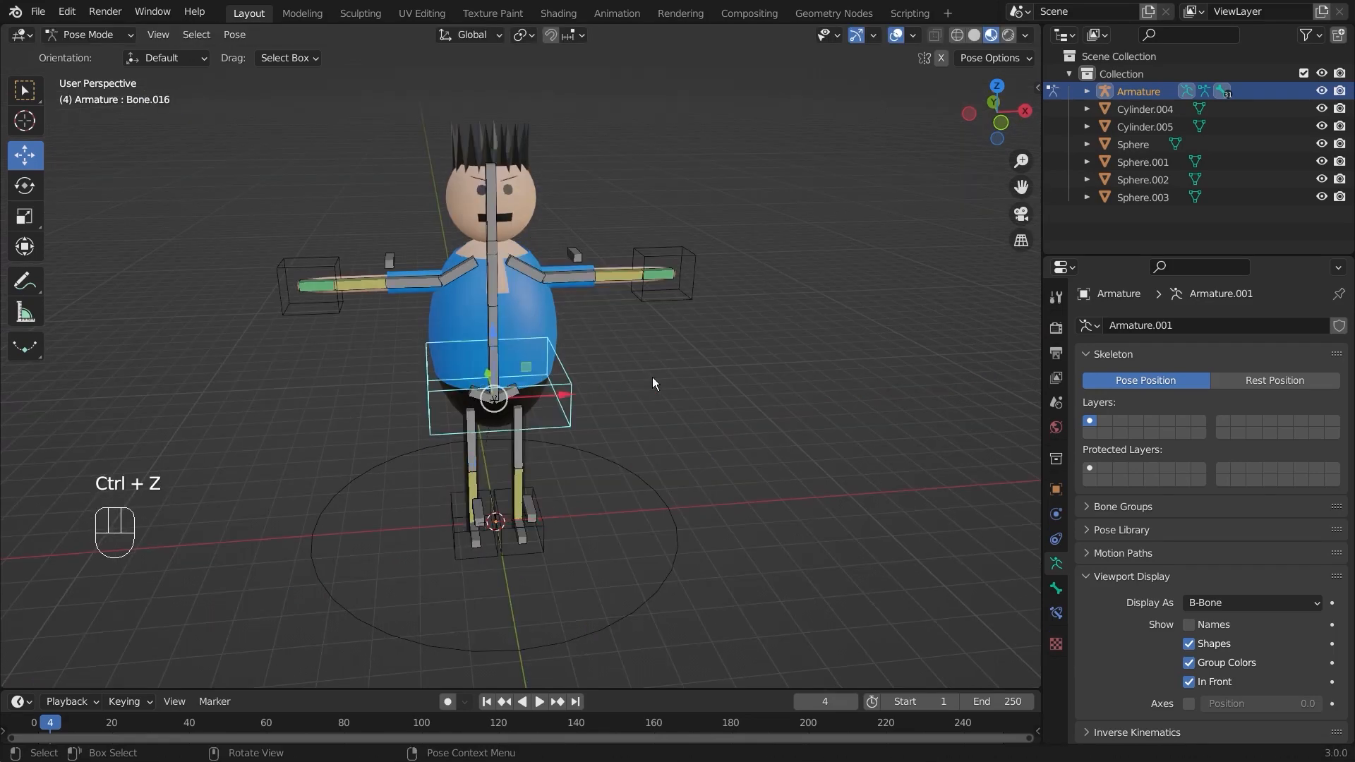
pyautogui.press('r')
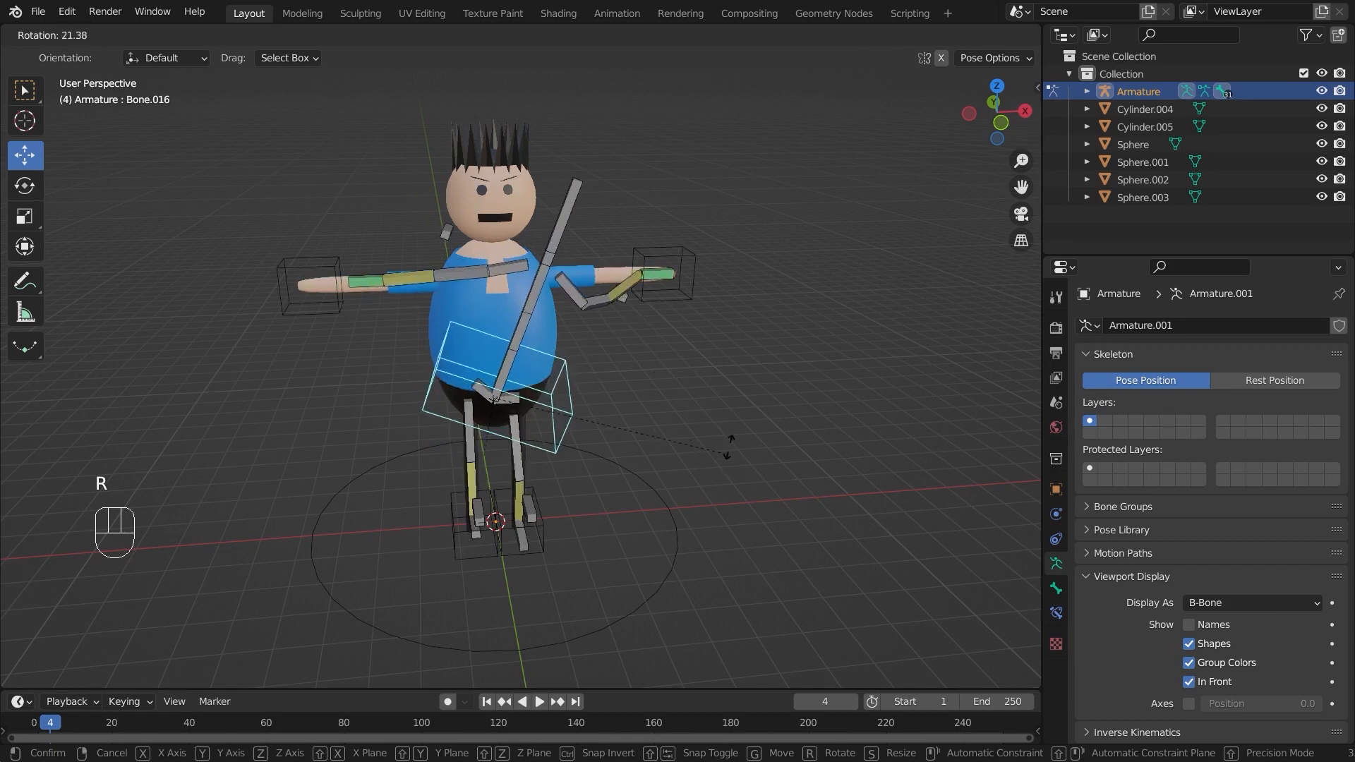
pyautogui.click(739, 407)
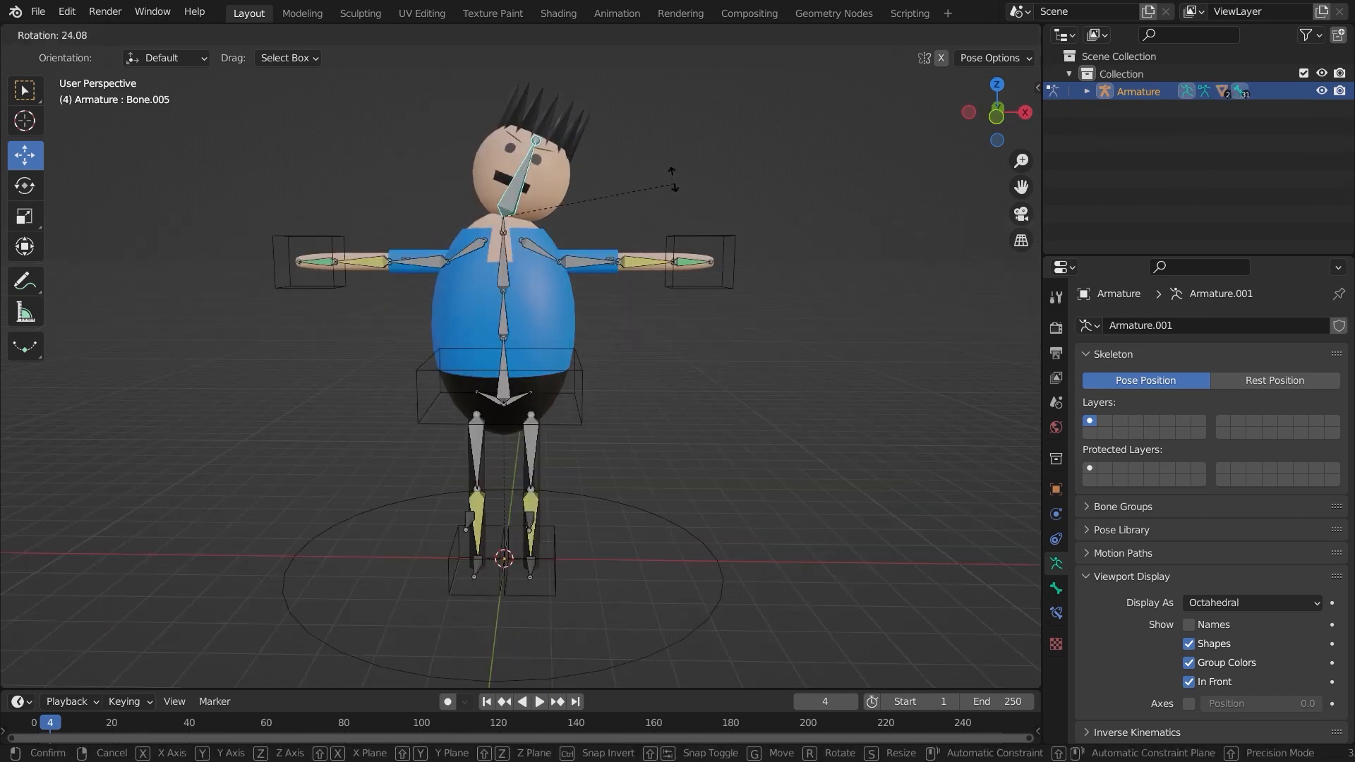
# Rotate the head bone by -11° and move the left hand control slightly inward and upward
pyautogui.click(676, 223)
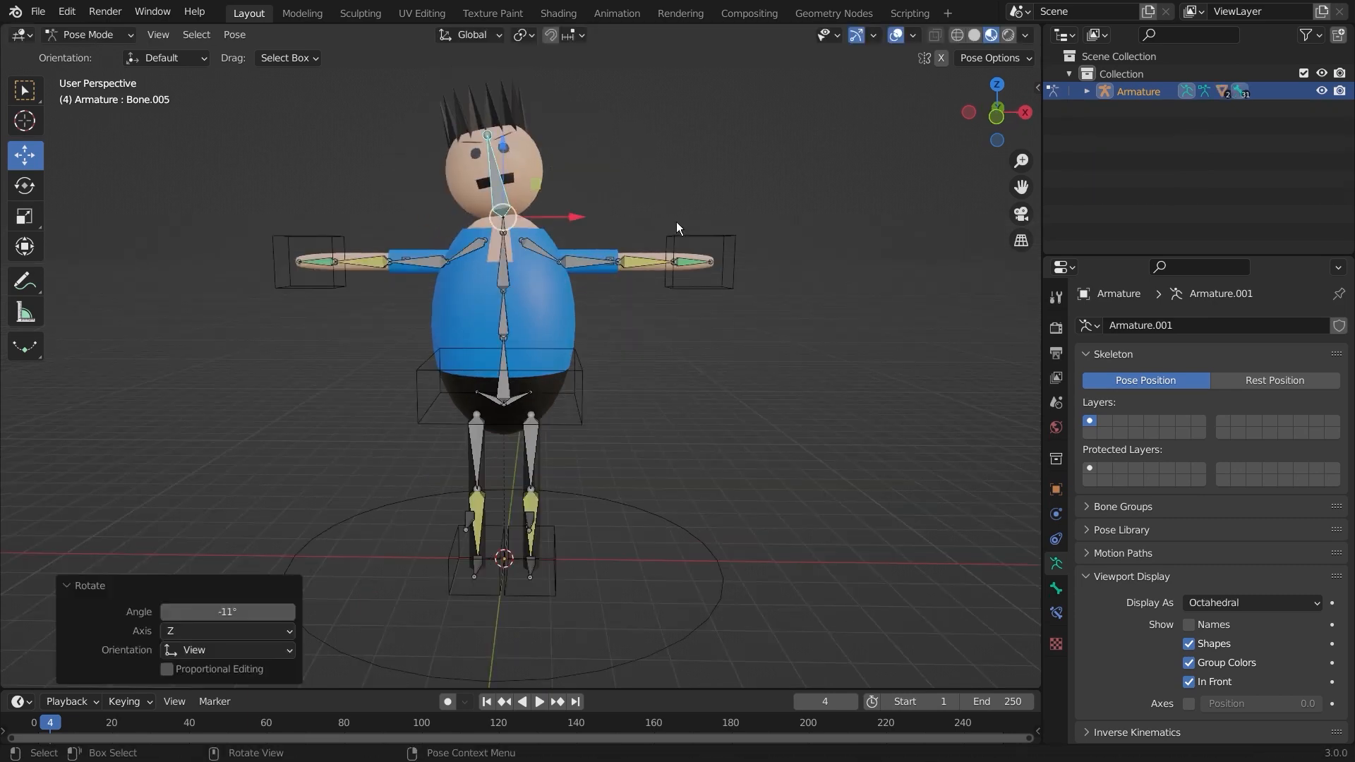
pyautogui.click(732, 262)
pyautogui.press('g')
pyautogui.click(730, 233)
# Rotate the left foot bone, Bone.012.L, to test the foot's movement
pyautogui.click(530, 562)
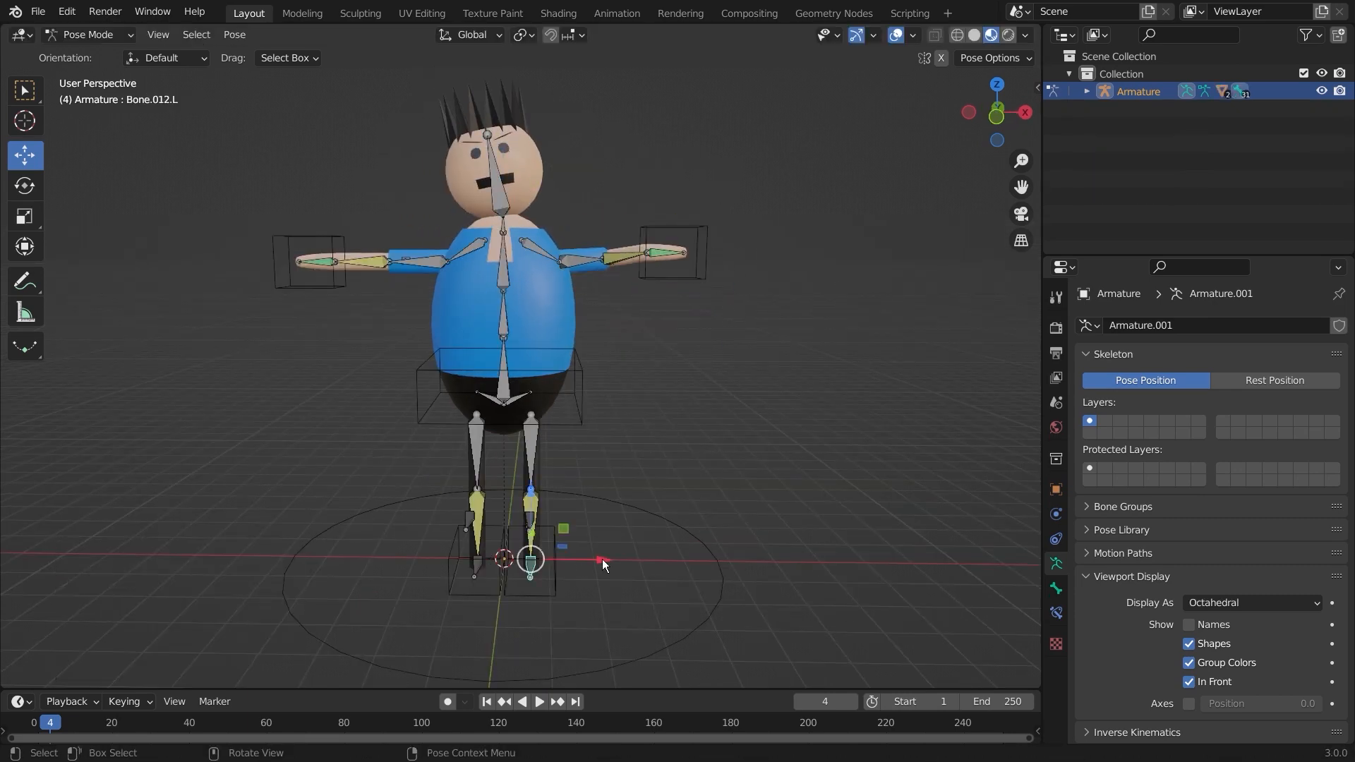
pyautogui.press('r')
pyautogui.click(748, 516)
# Move Leg.Controller.L and rotate the hip control to test the leg and body deformation
pyautogui.click(558, 586)
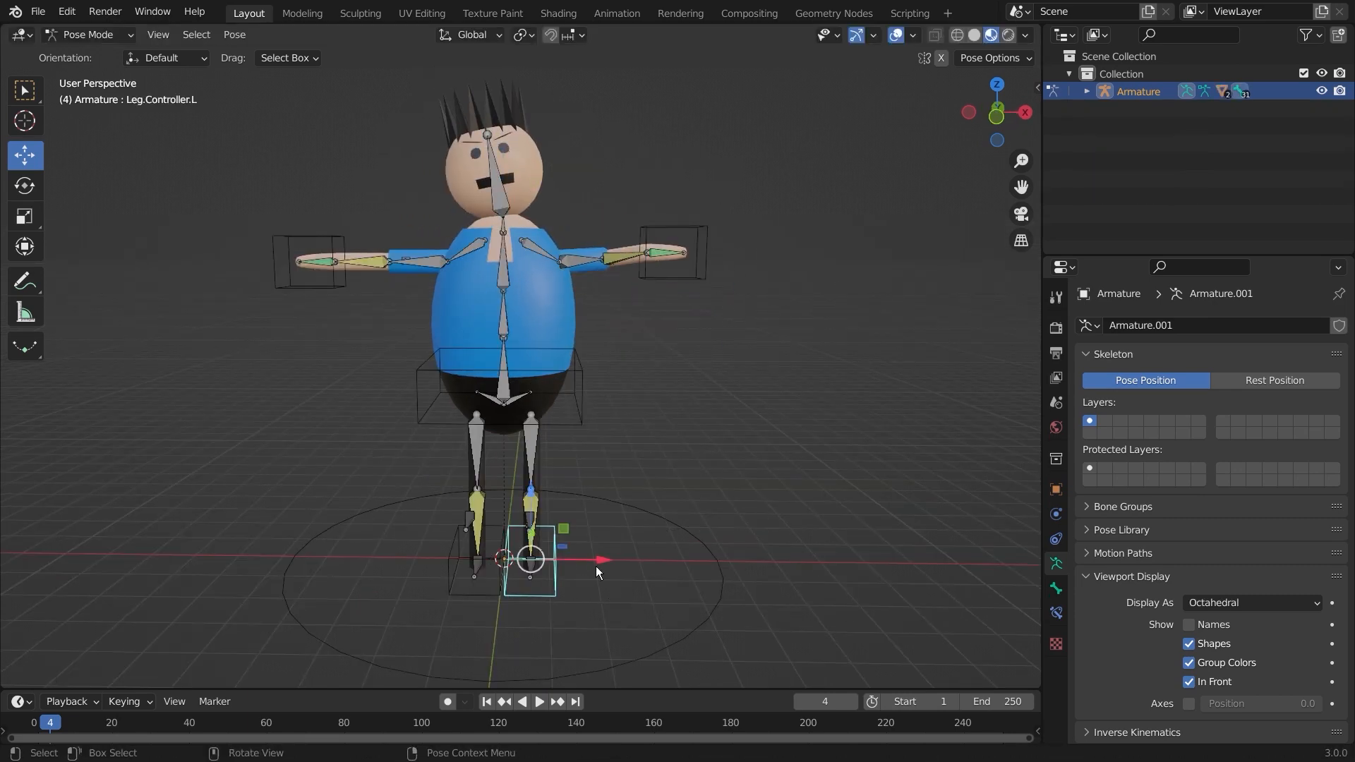
pyautogui.press('g')
pyautogui.click(542, 604)
pyautogui.click(582, 417)
pyautogui.press('r')
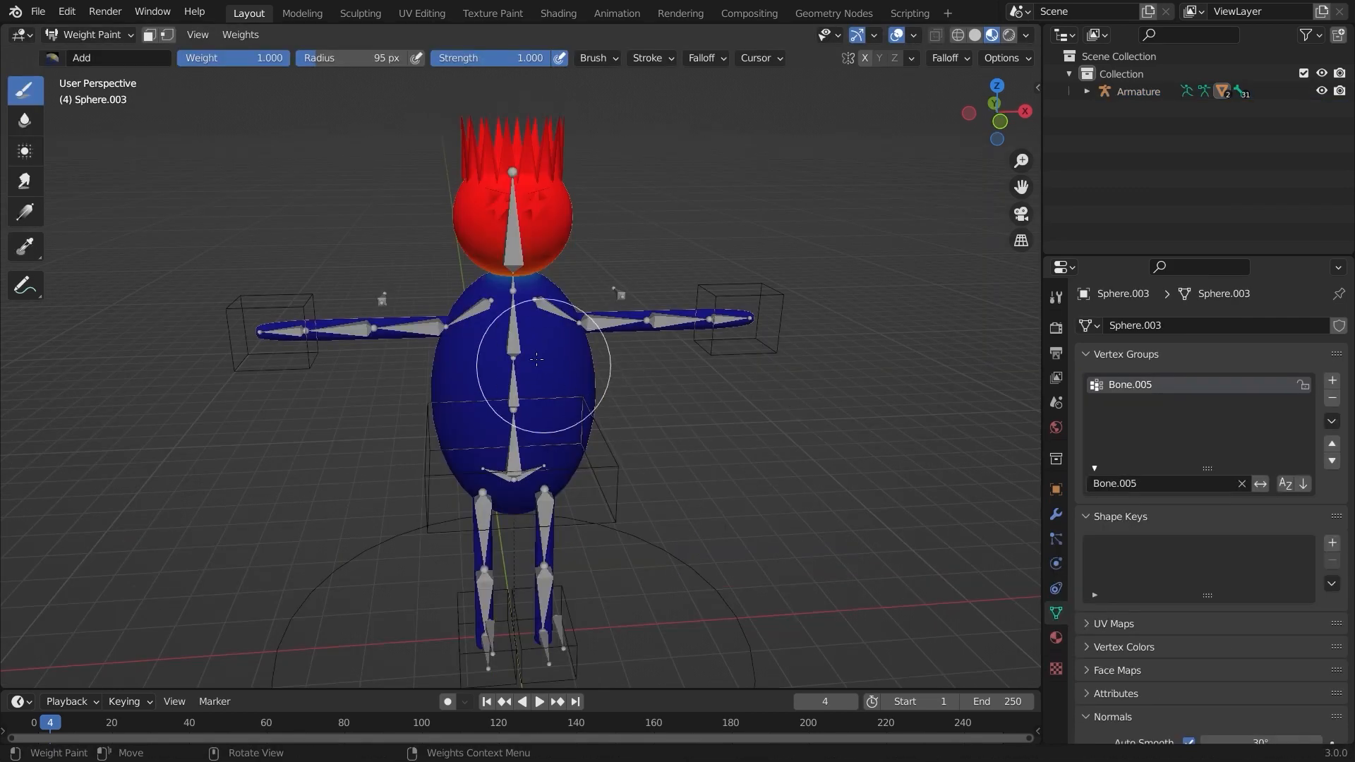
# Paint full weight for Bone.005 onto both sides of the torso, the left thigh and both arms with the Add brush
pyautogui.moveTo(575, 393); pyautogui.dragTo(590, 379)
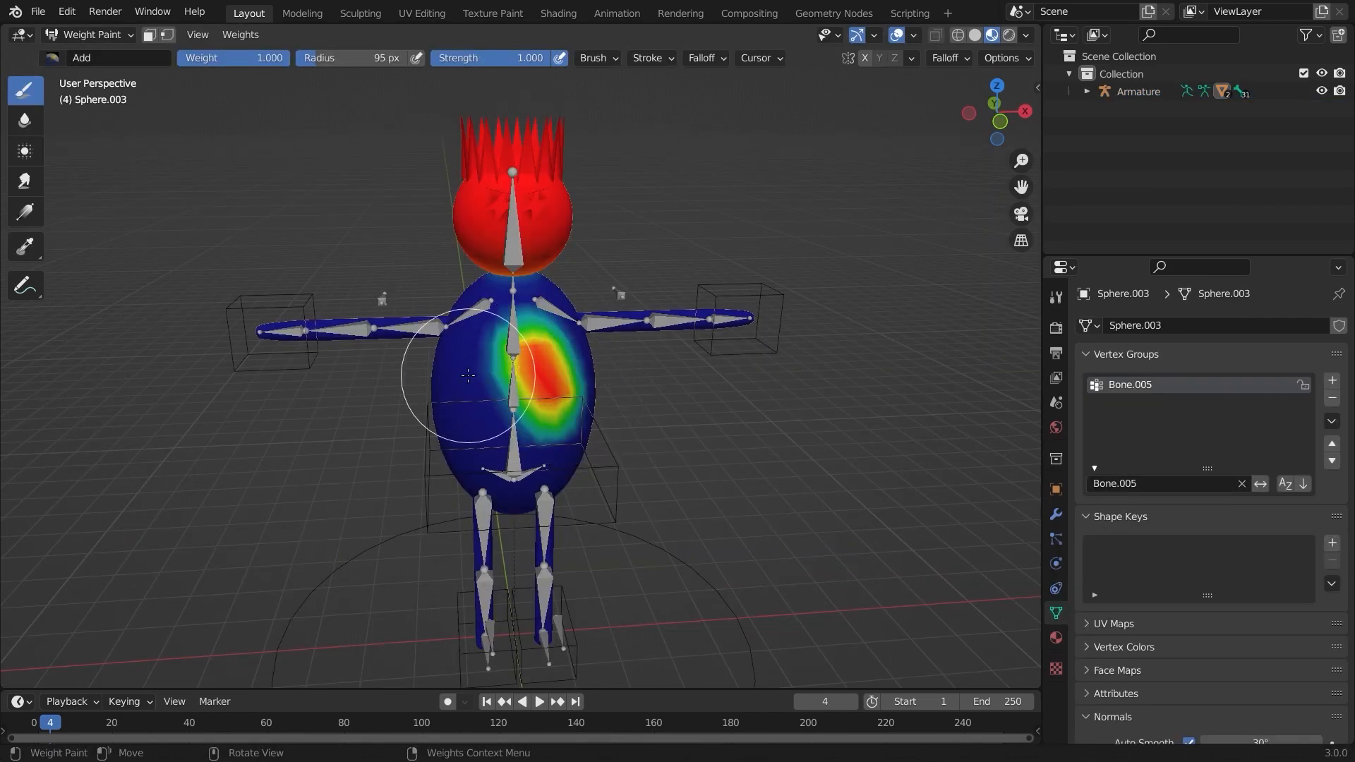
pyautogui.moveTo(484, 416); pyautogui.dragTo(472, 464)
pyautogui.moveTo(544, 560); pyautogui.dragTo(545, 525)
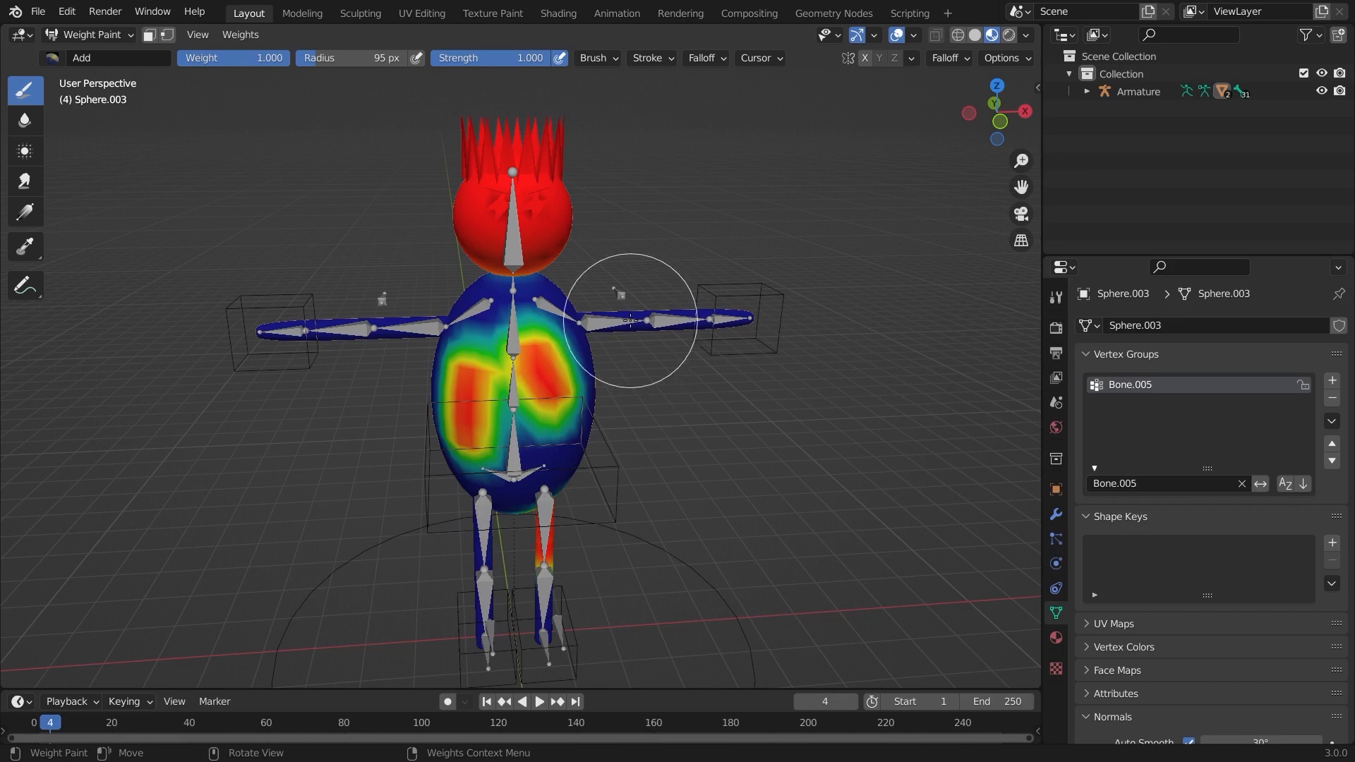
pyautogui.moveTo(624, 317); pyautogui.dragTo(715, 318)
pyautogui.moveTo(279, 323); pyautogui.dragTo(452, 323)
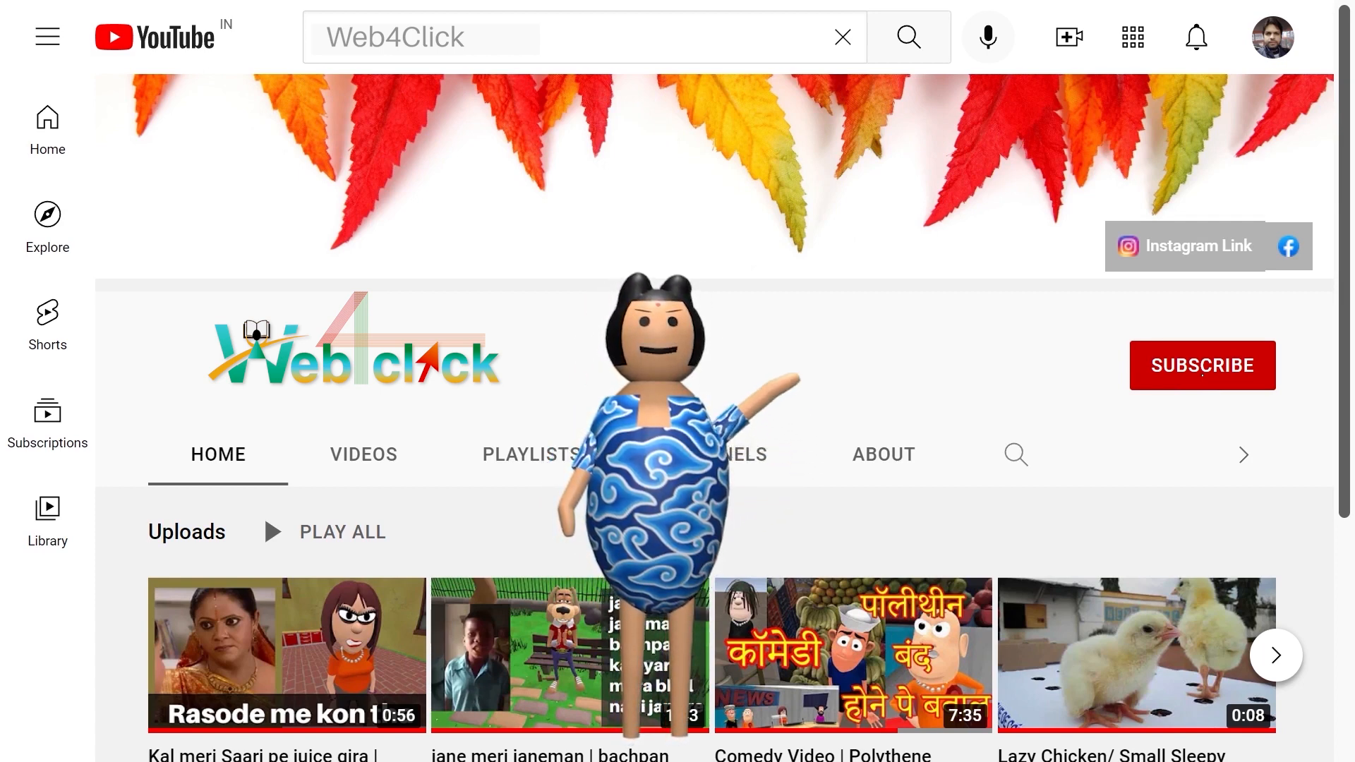
# On YouTube, subscribe to the Web4Click channel and turn on all notifications for it
pyautogui.click(1202, 375)
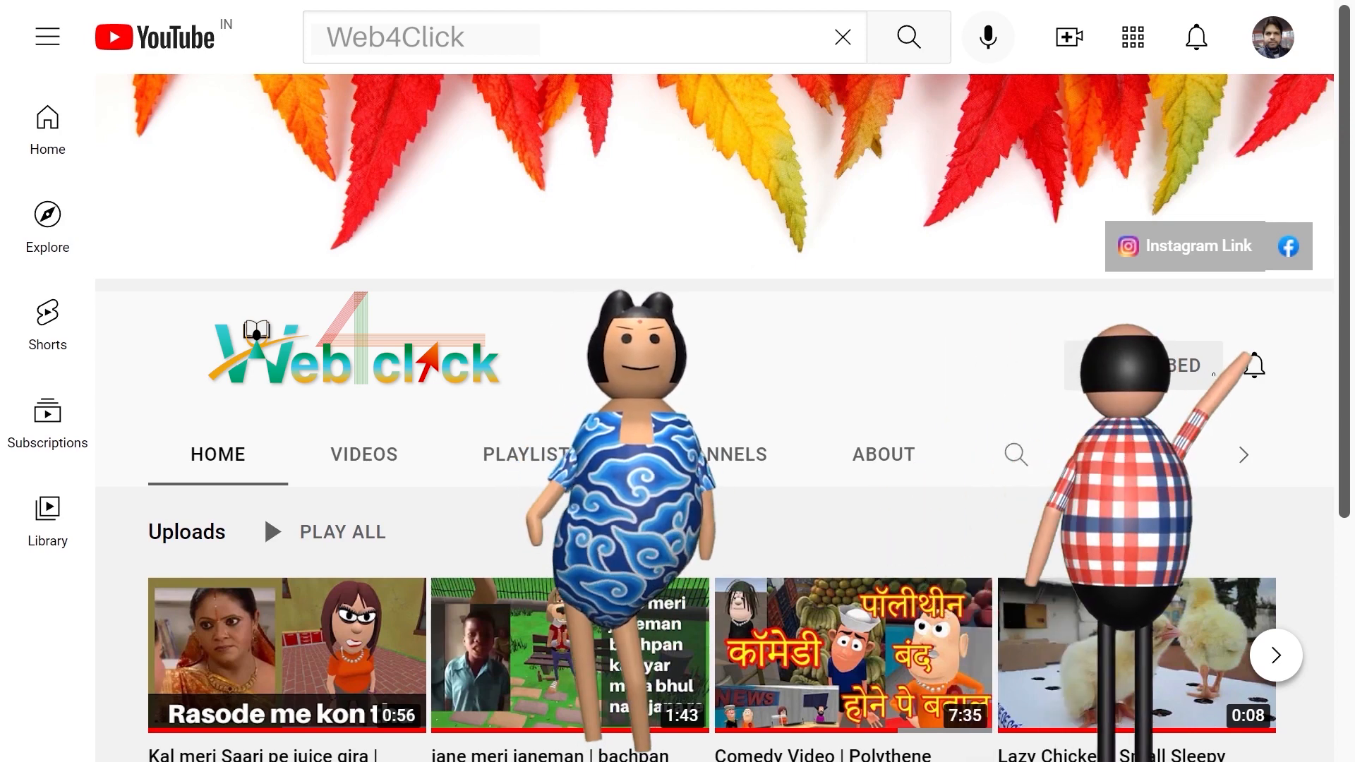
pyautogui.click(1253, 367)
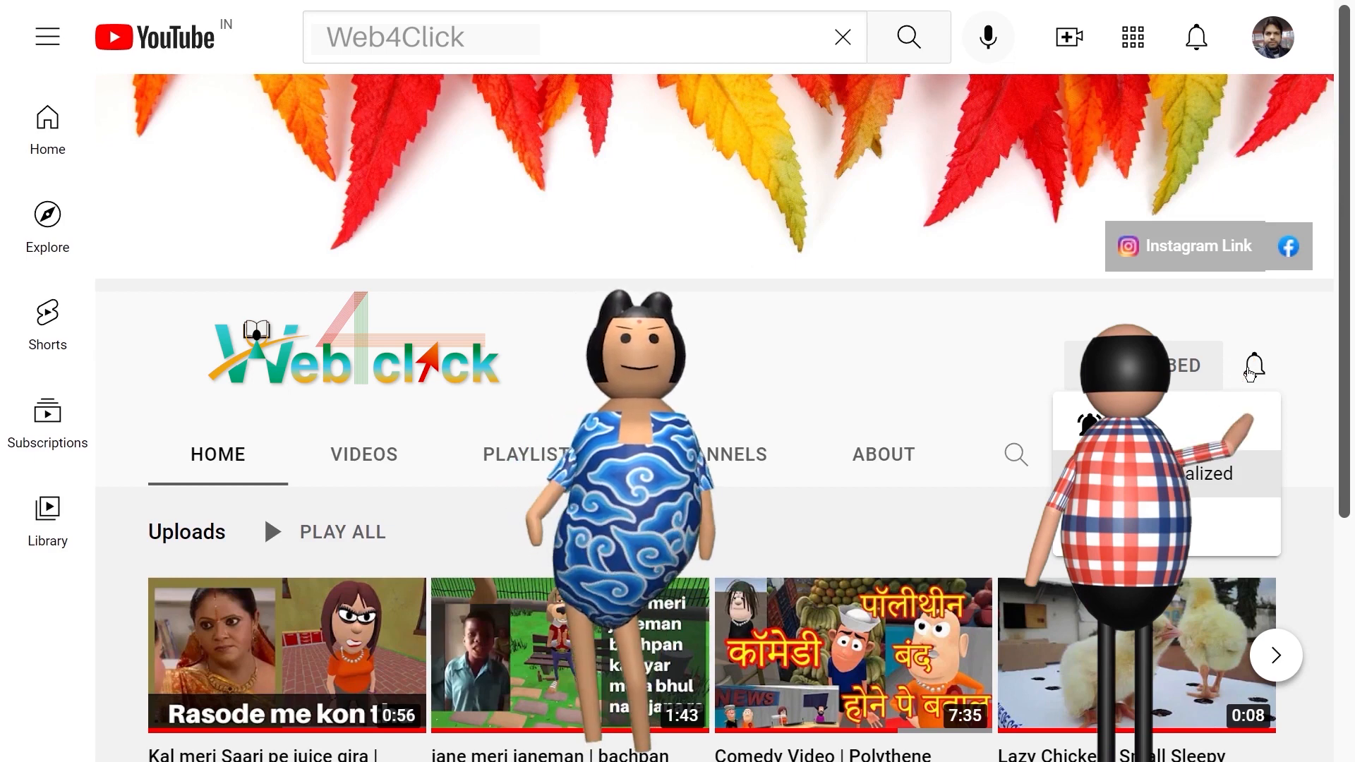
pyautogui.click(1144, 425)
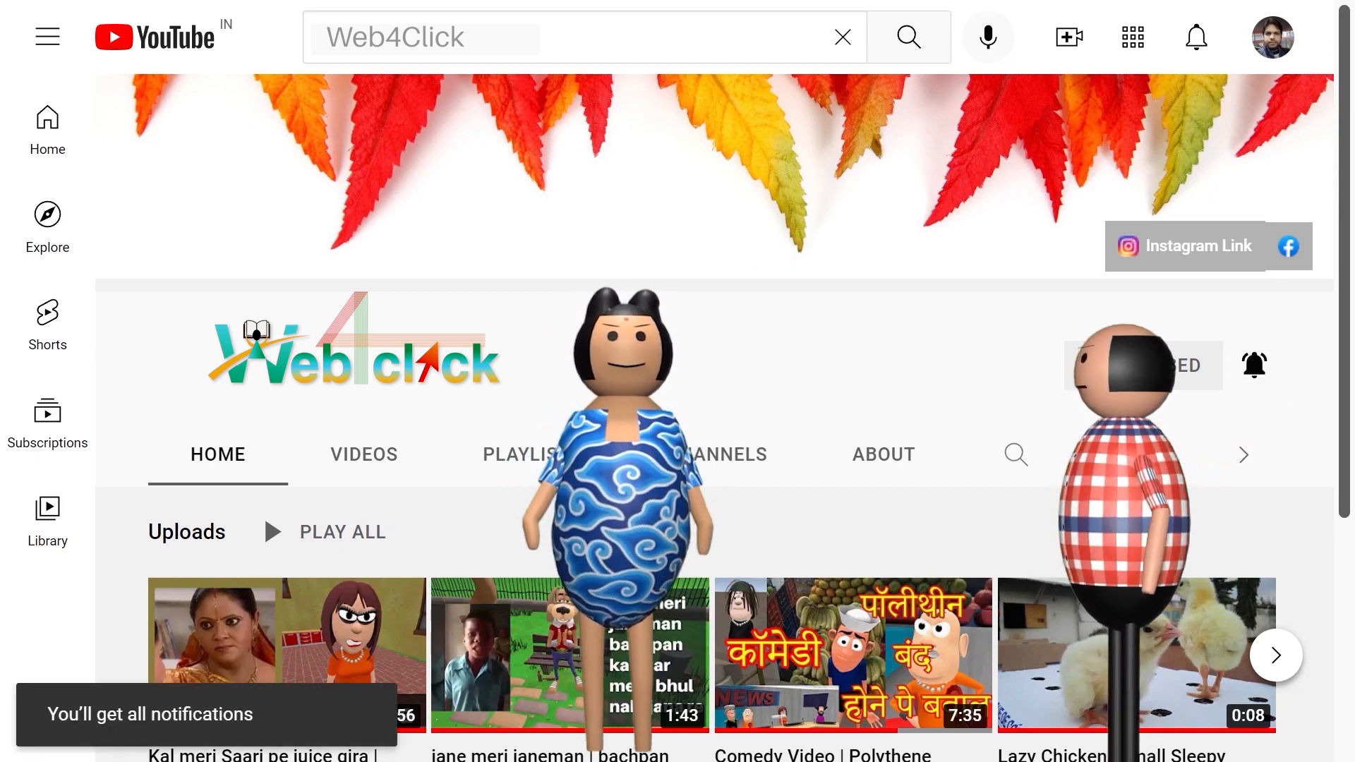